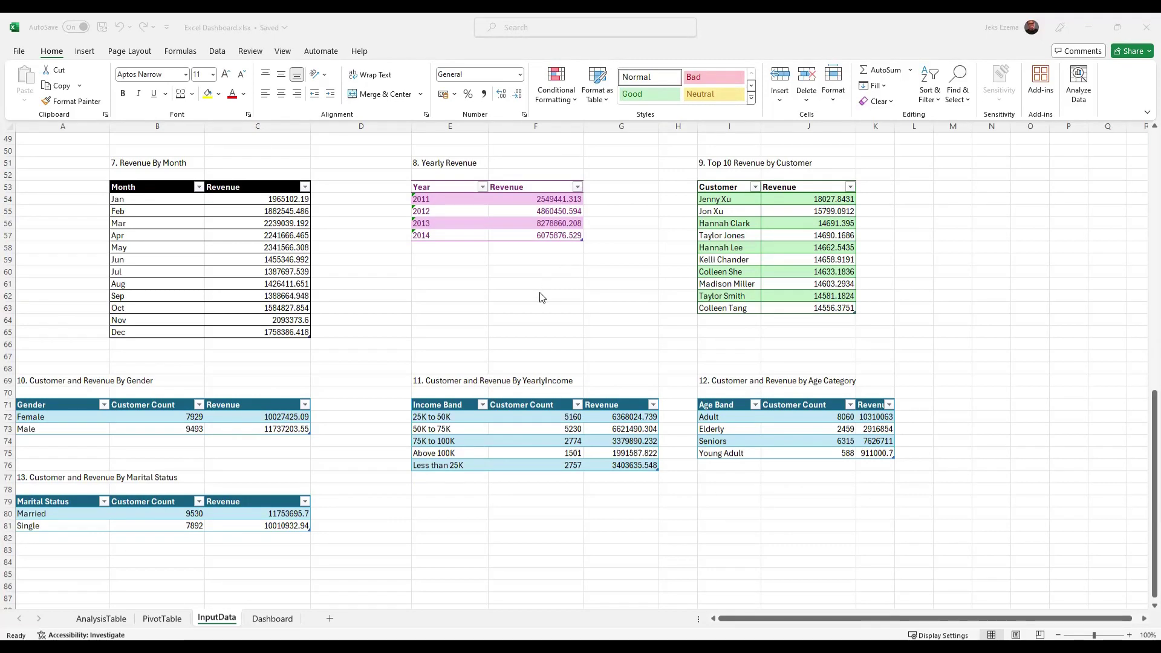
Review the AnalysisTable, PivotTable and InputData sheets of customer data.
scroll(562, 295, "up", 4)
scroll(575, 294, "up", 5)
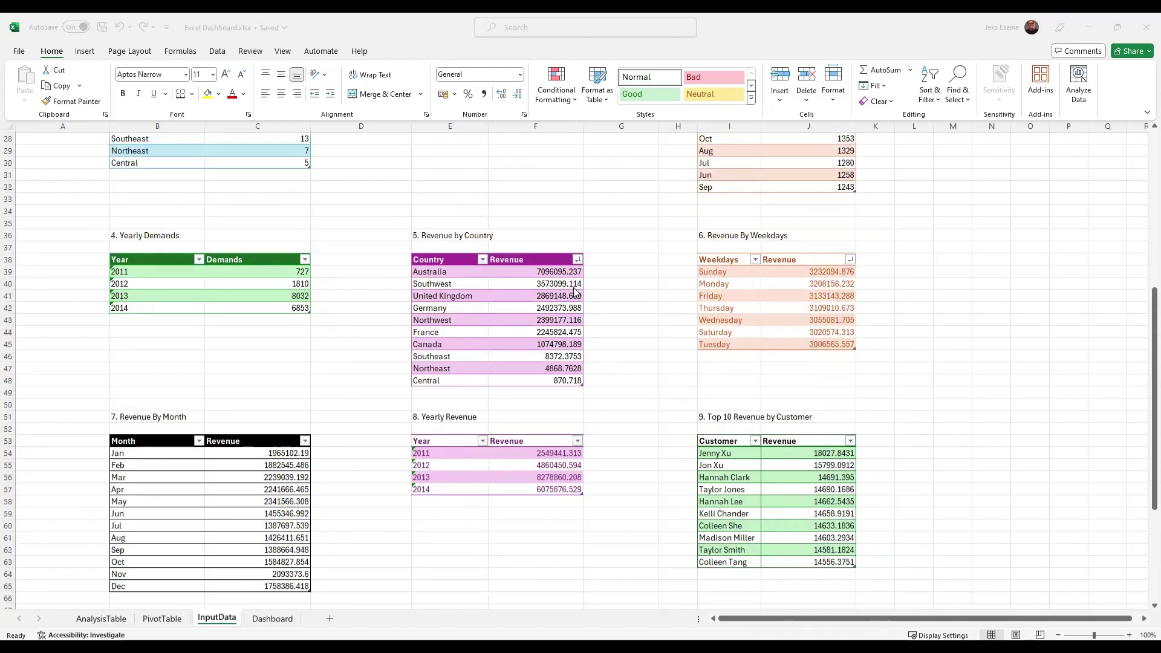
scroll(575, 292, "up", 7)
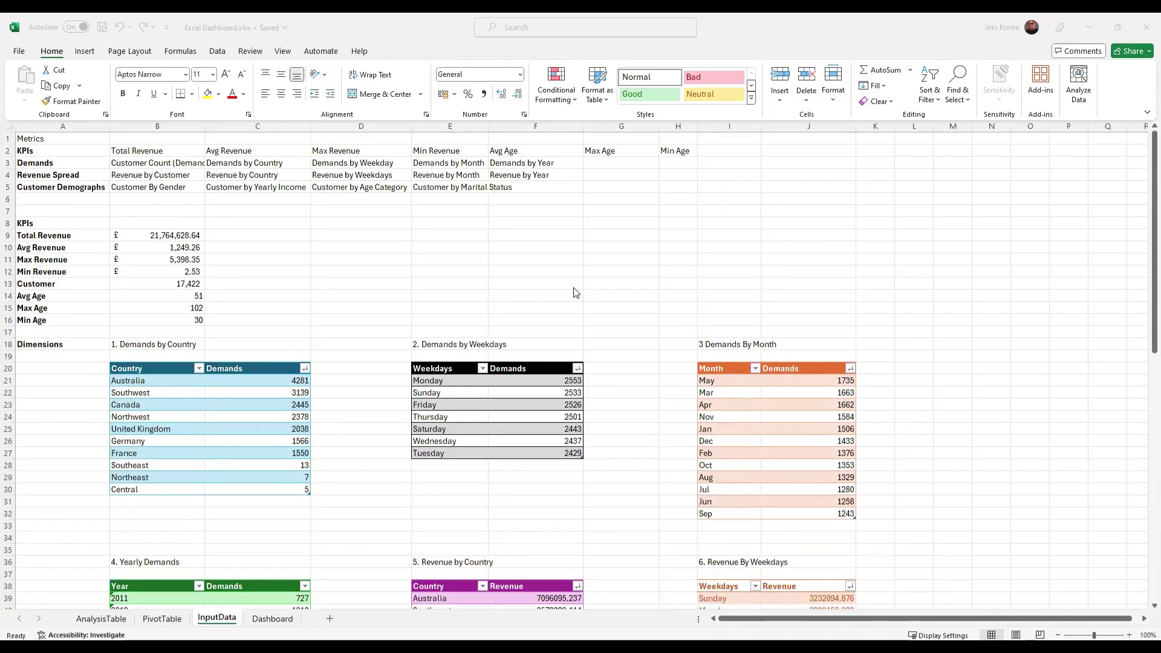
scroll(574, 293, "down", 1)
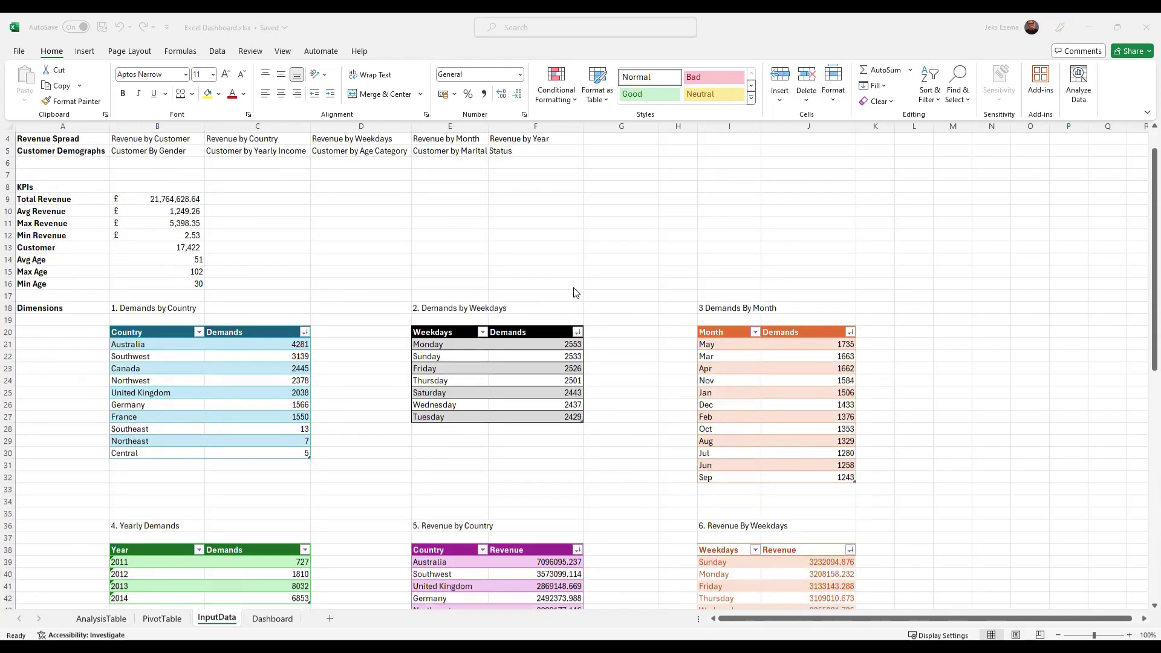
scroll(574, 293, "up", 1)
scroll(574, 293, "down", 3)
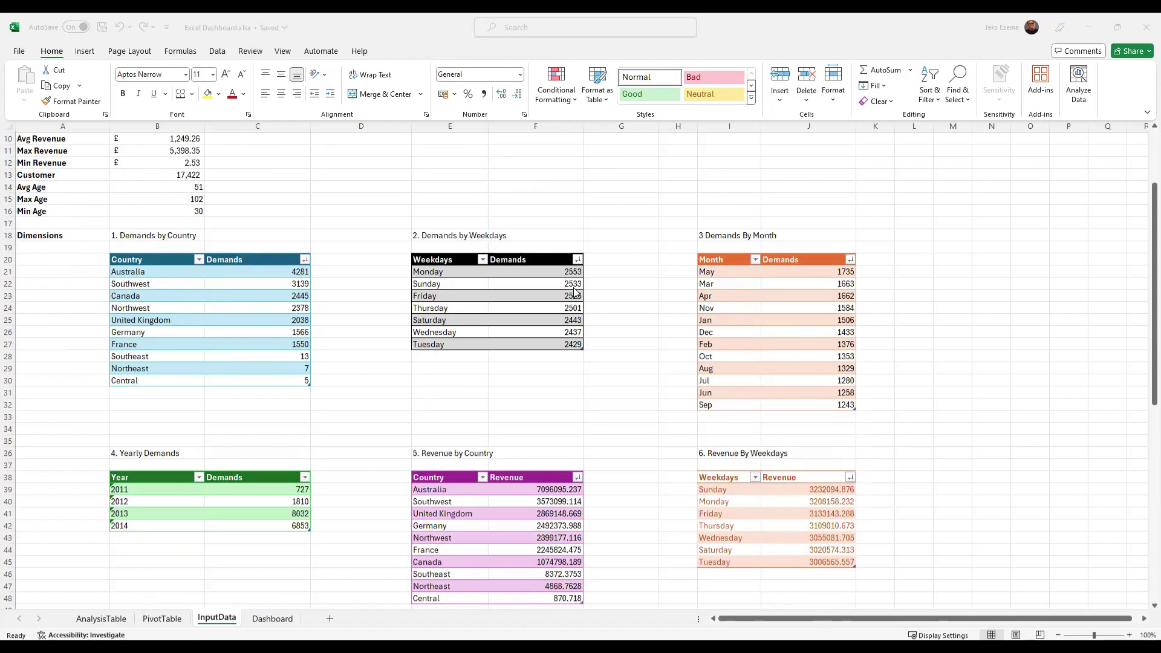
scroll(575, 293, "up", 3)
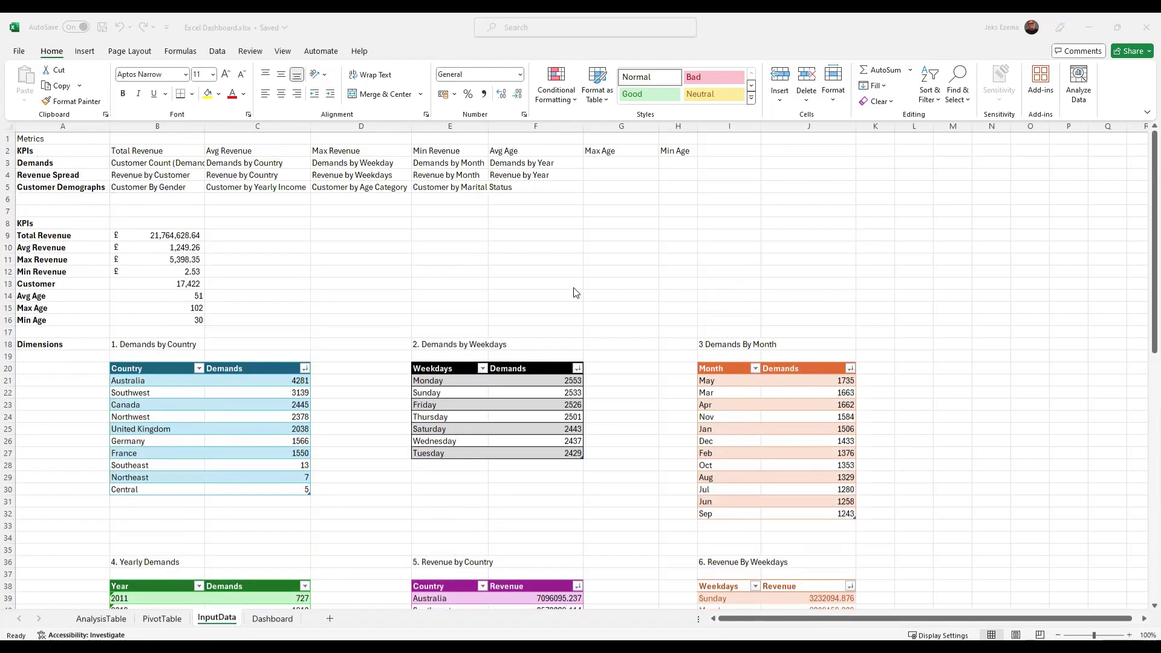
left_click(94, 620)
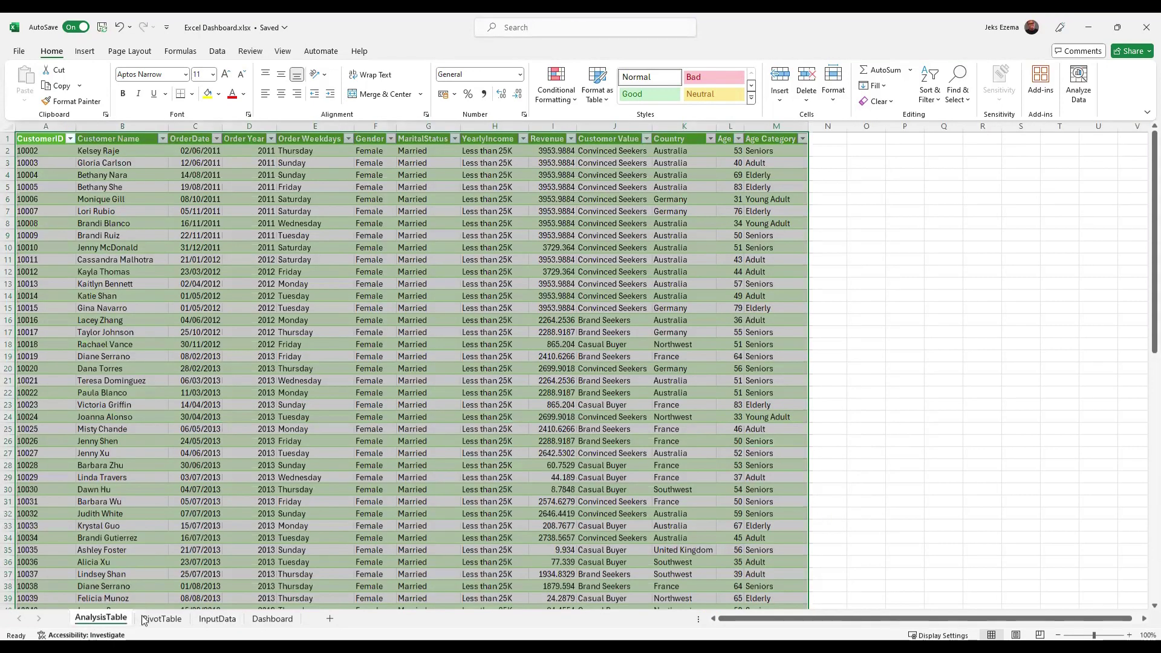
left_click(160, 617)
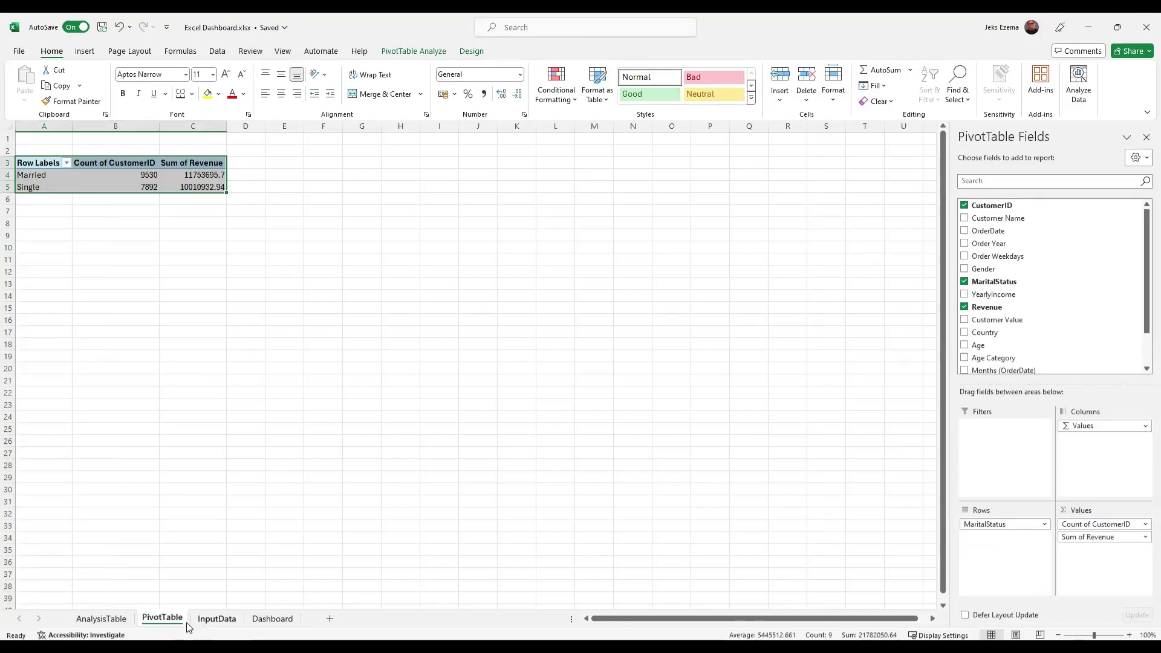
left_click(226, 619)
Scroll through InputData, then switch to the blank Dashboard sheet.
scroll(300, 453, "down", 4)
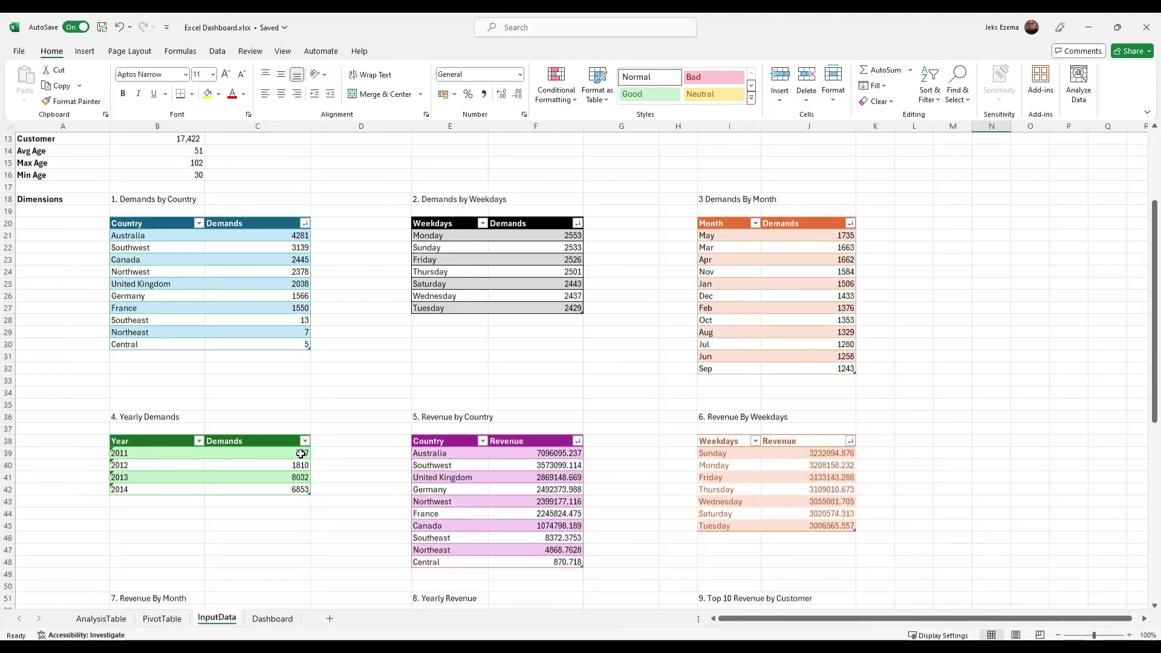
scroll(300, 453, "down", 11)
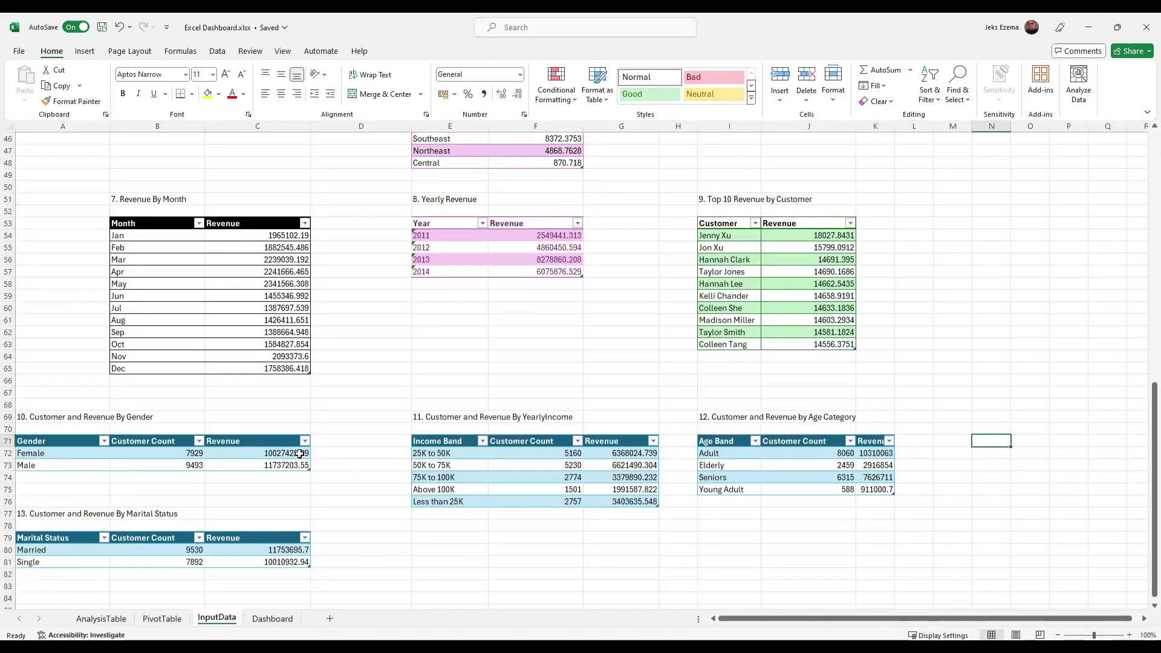
scroll(300, 454, "up", 11)
scroll(305, 501, "up", 4)
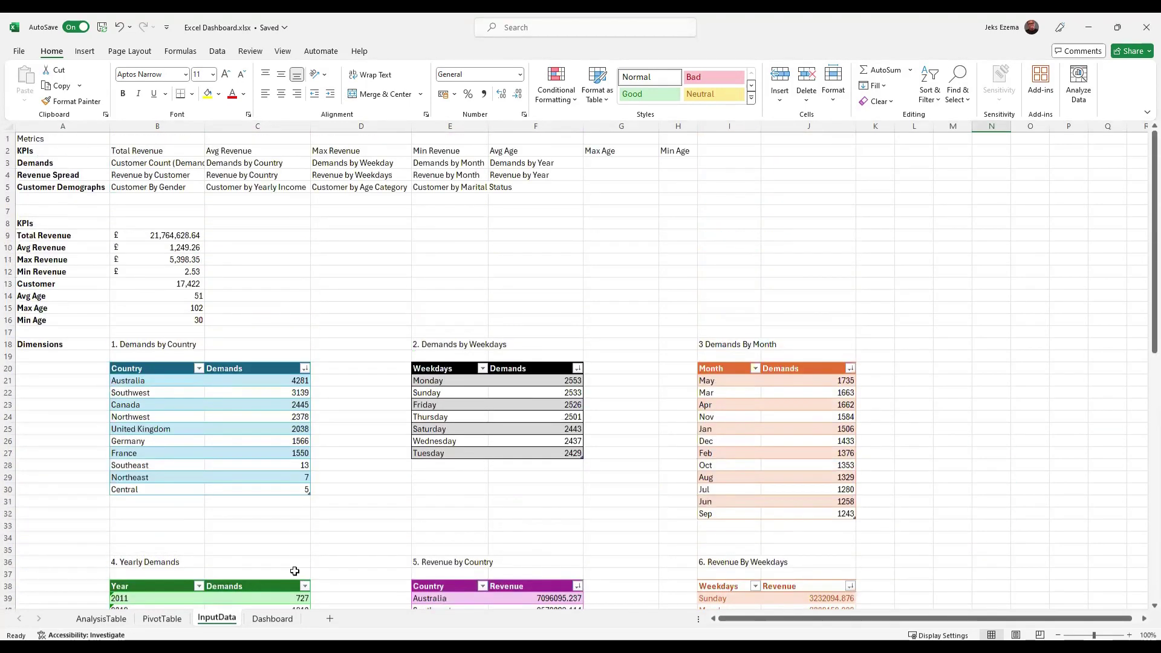
left_click(266, 618)
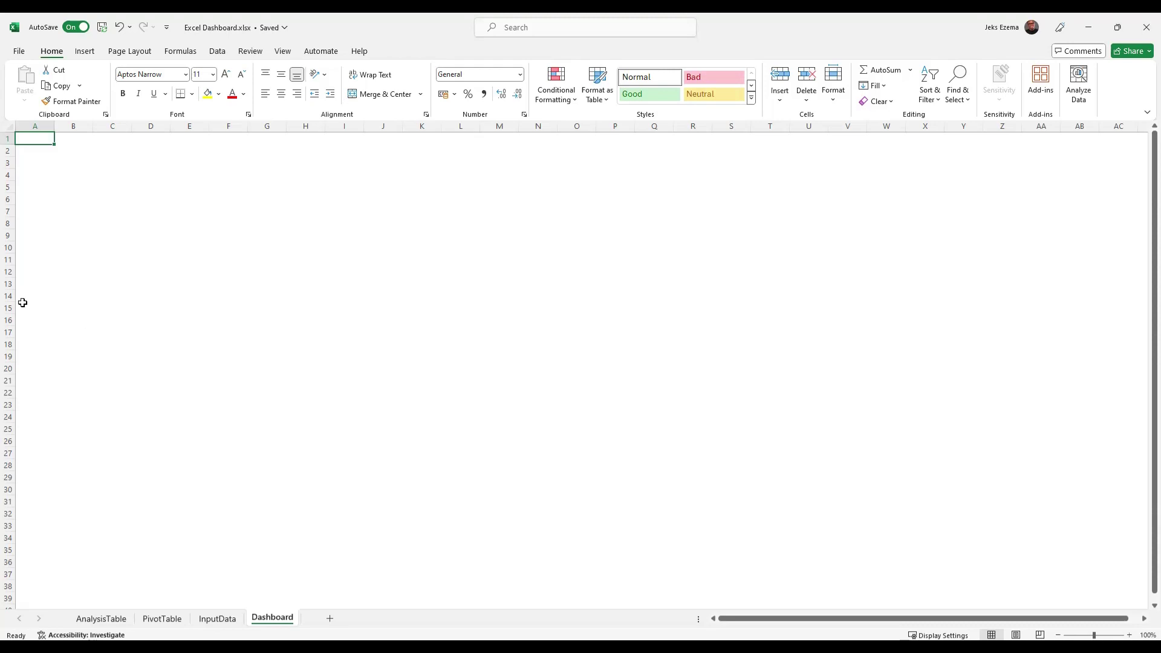
Show the Insert ribbon for adding shapes to the Dashboard sheet.
left_click(87, 53)
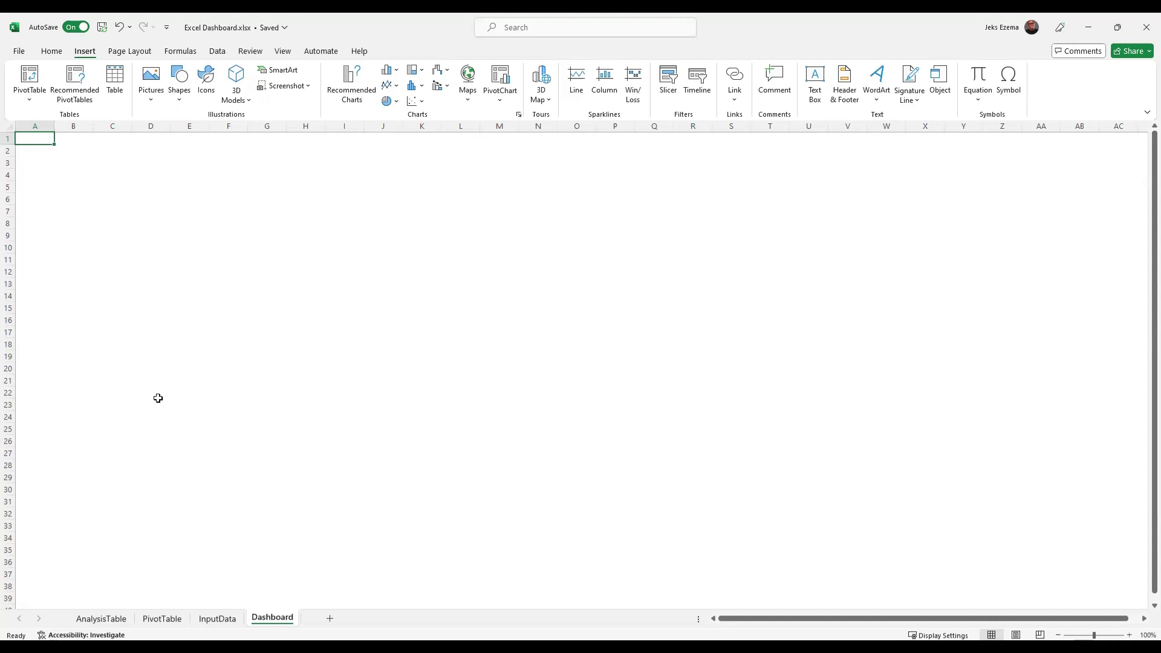
Draw a tall rounded-rectangle panel down the left edge starting at cell A1.
left_click(178, 102)
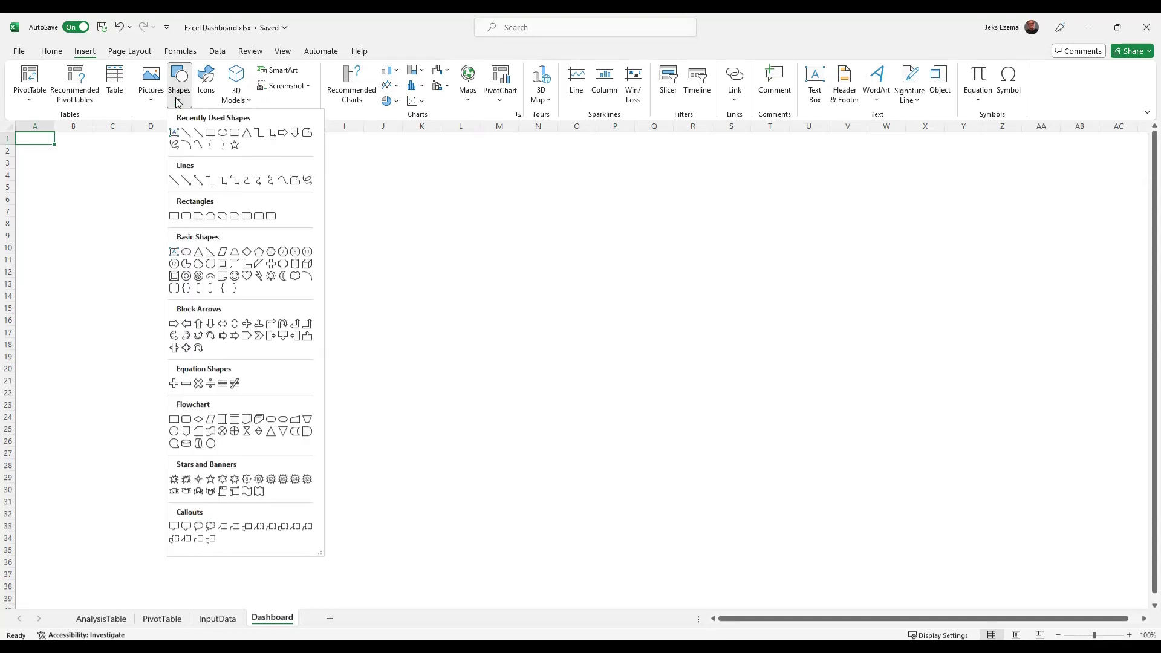
left_click(235, 133)
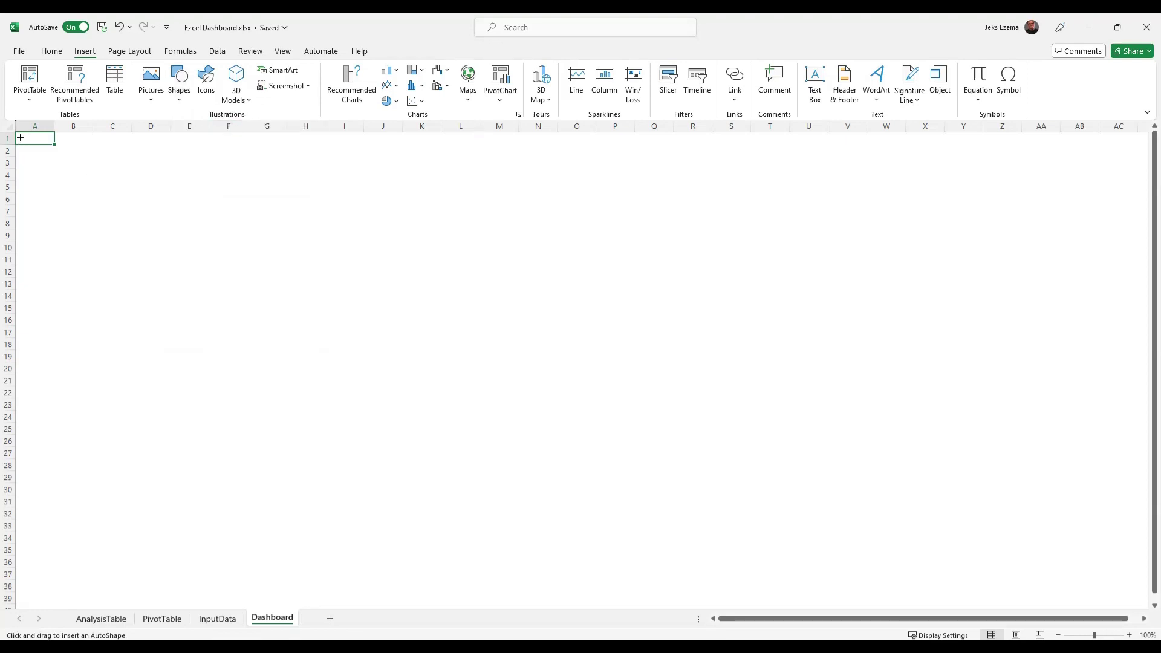
left_click_drag(20, 137, 101, 594)
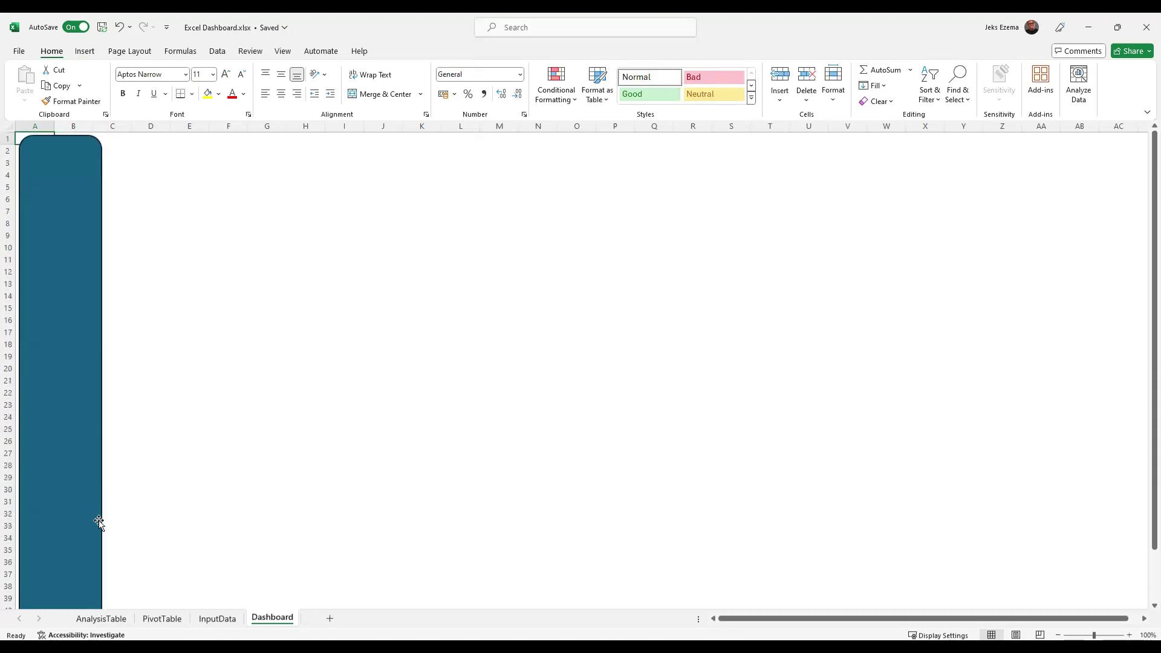
Shorten the teal panel so its bottom edge ends around row 38.
scroll(85, 514, "down", 2)
left_click(59, 544)
left_click(60, 564)
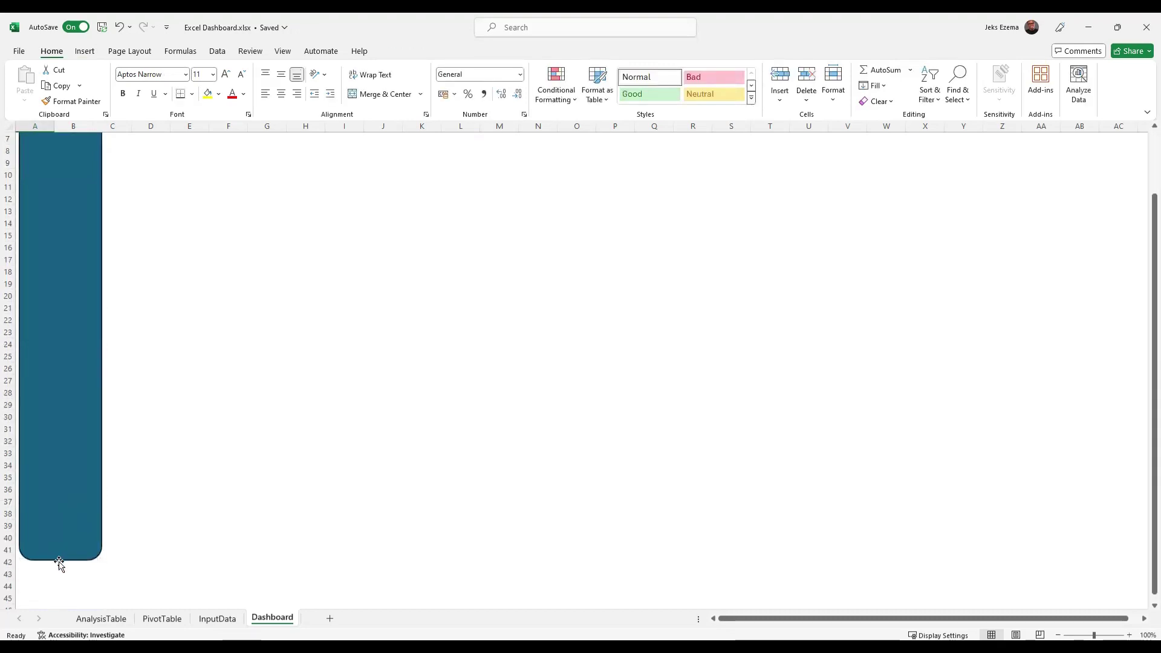
left_click(60, 552)
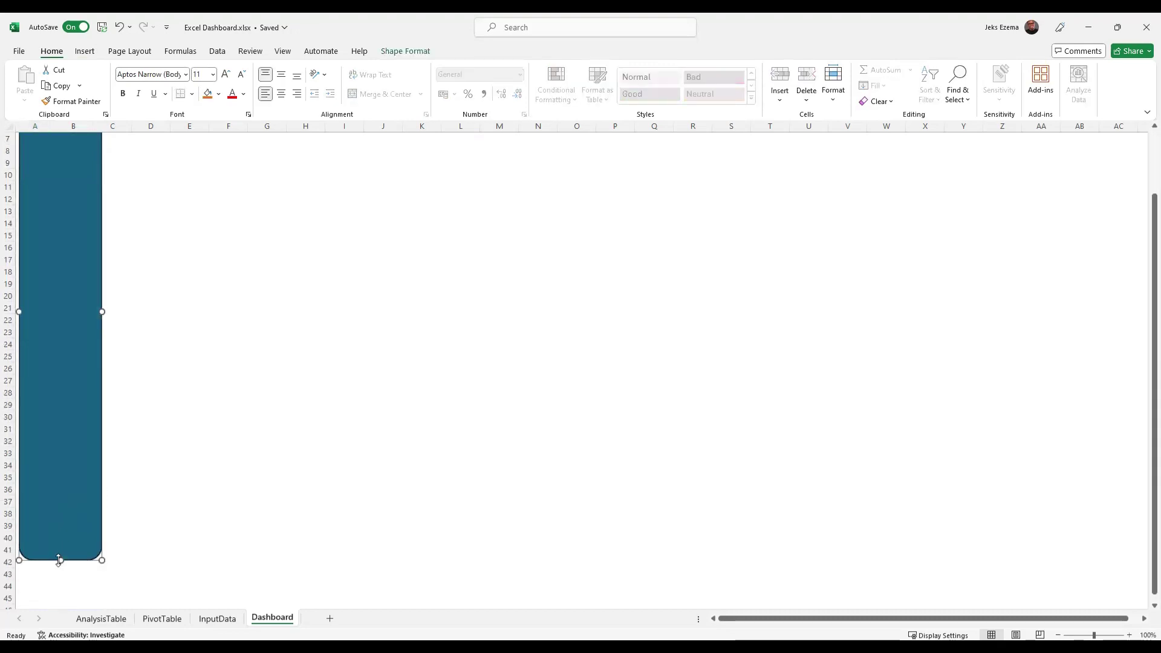
left_click_drag(59, 560, 60, 540)
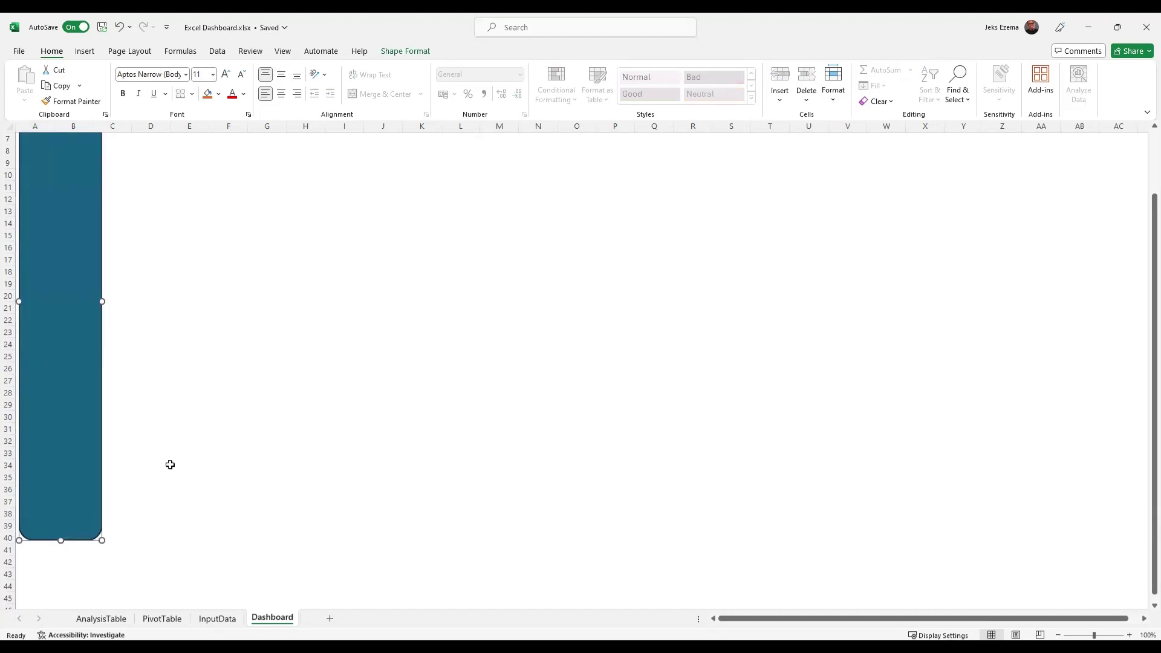
scroll(170, 465, "up", 2)
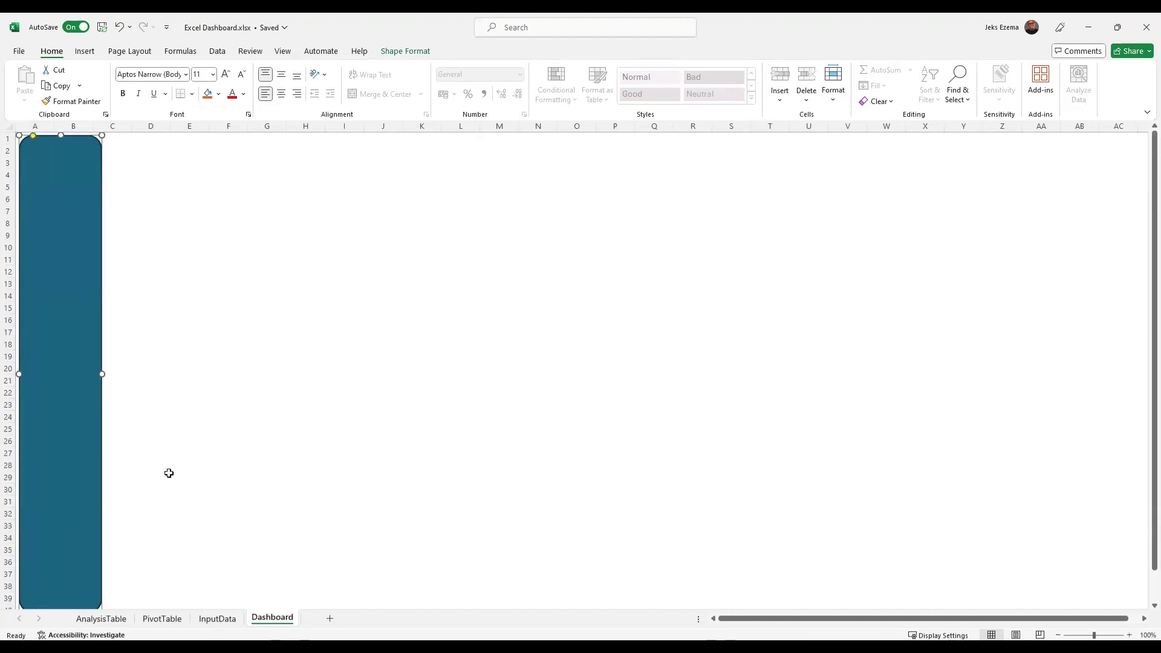
scroll(170, 467, "down", 1)
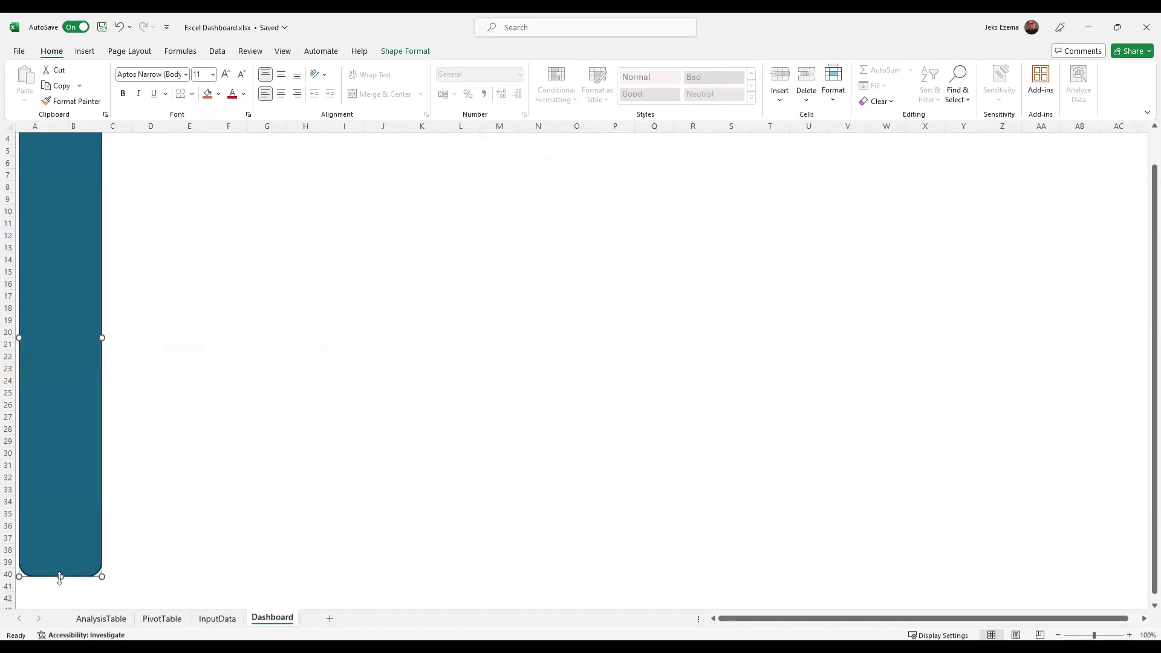
left_click_drag(60, 576, 63, 556)
scroll(161, 490, "up", 1)
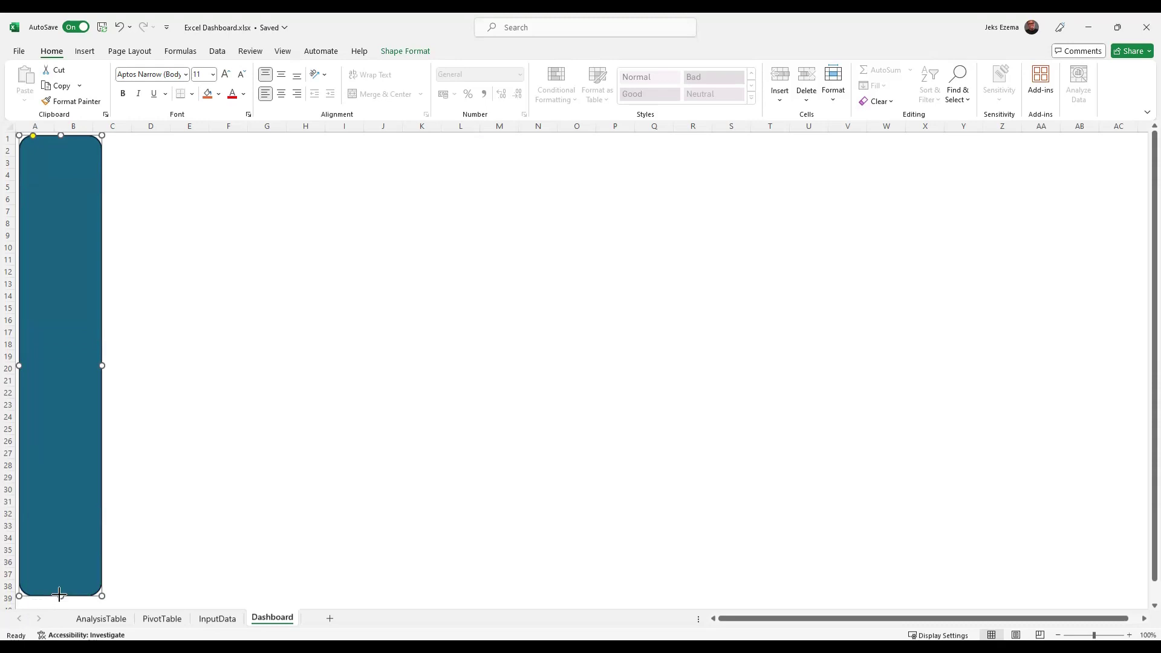
left_click_drag(59, 592, 61, 592)
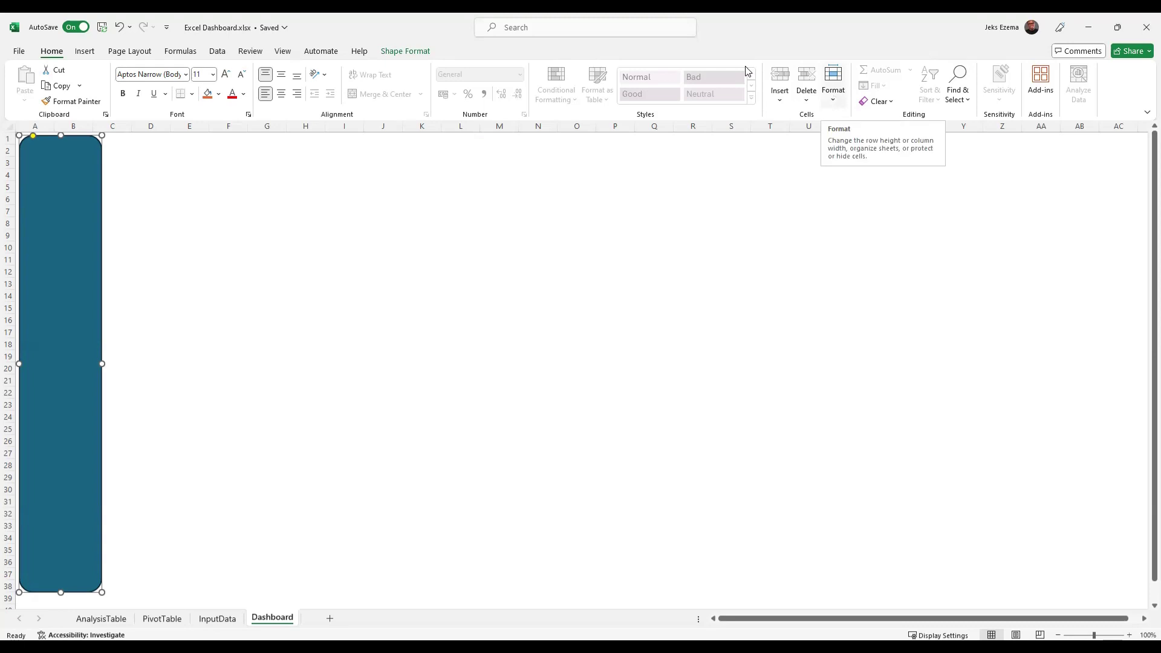
Change the teal panel's shape to a square-cornered Rectangle.
left_click(406, 51)
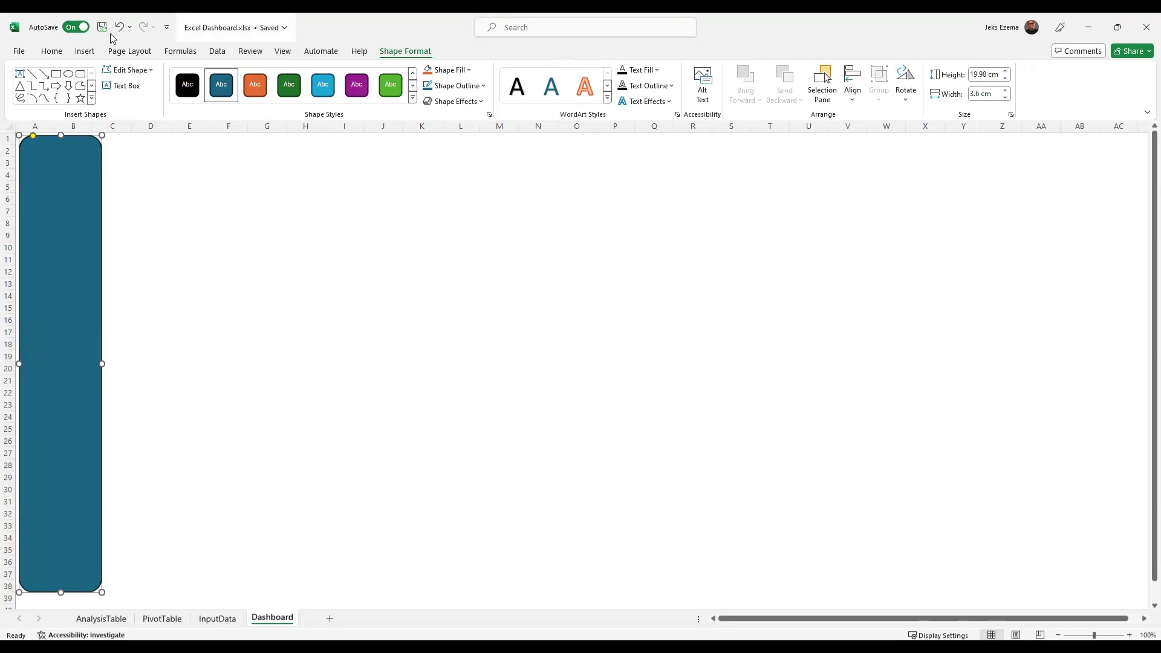
left_click(55, 78)
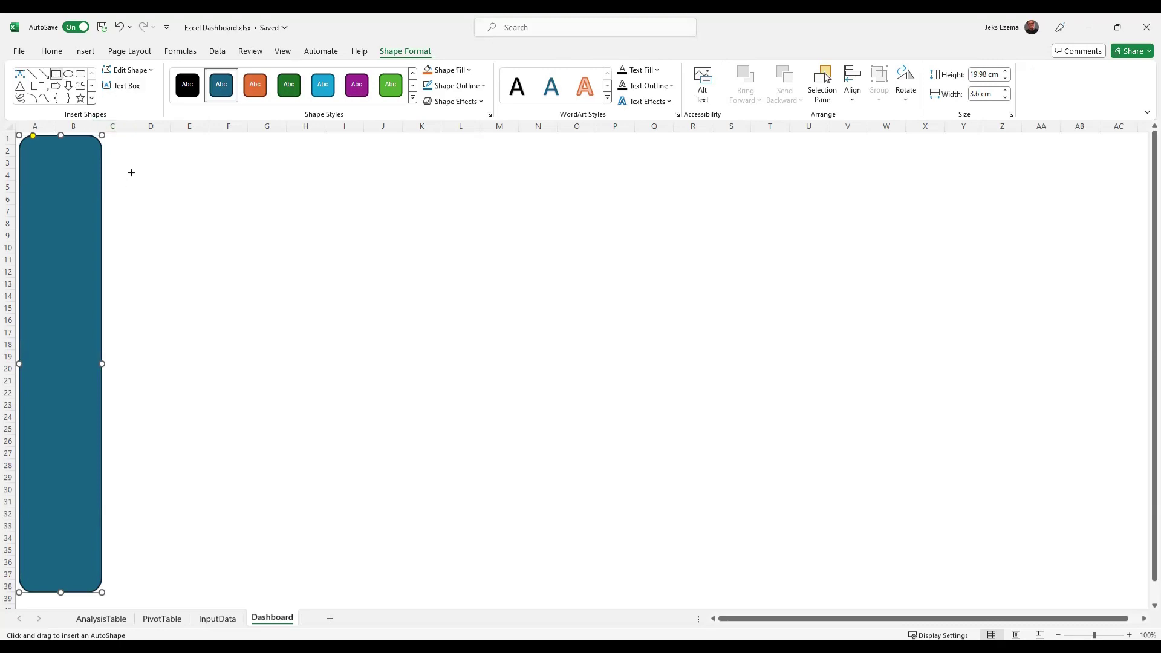
left_click(149, 71)
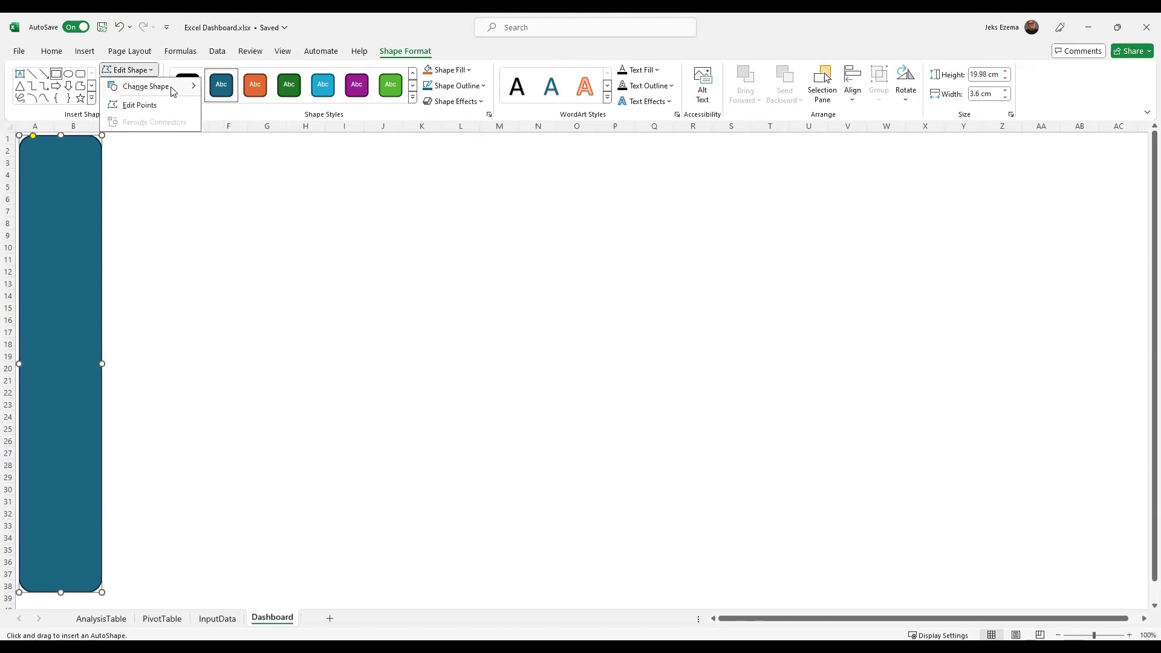
mouse_move(174, 91)
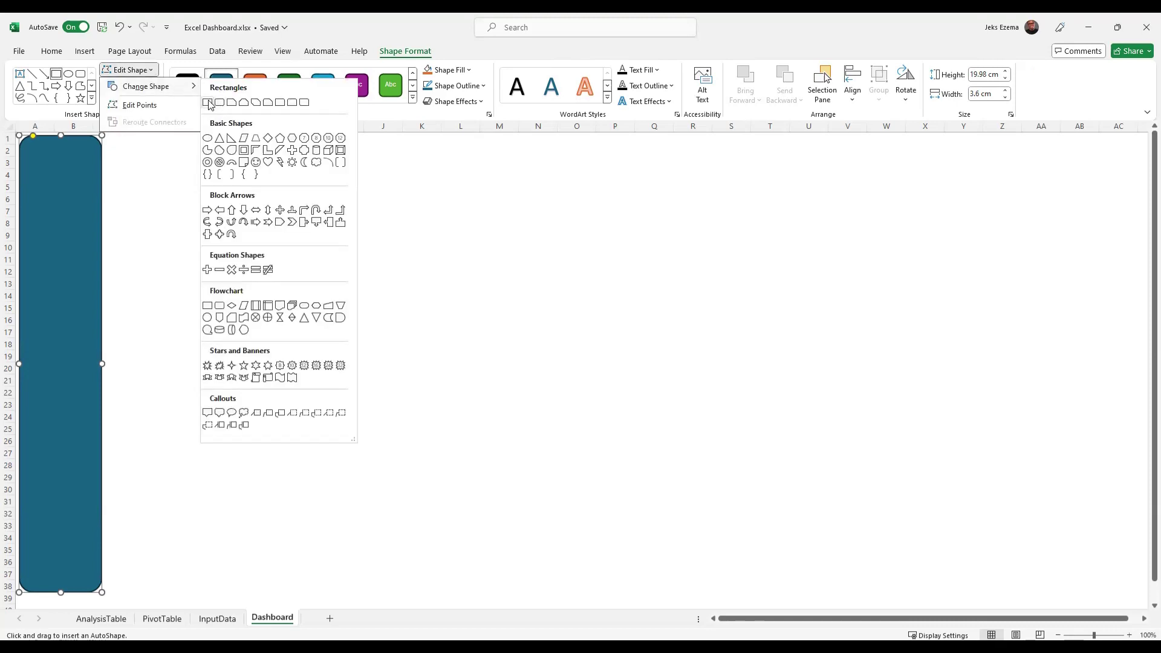
left_click(209, 102)
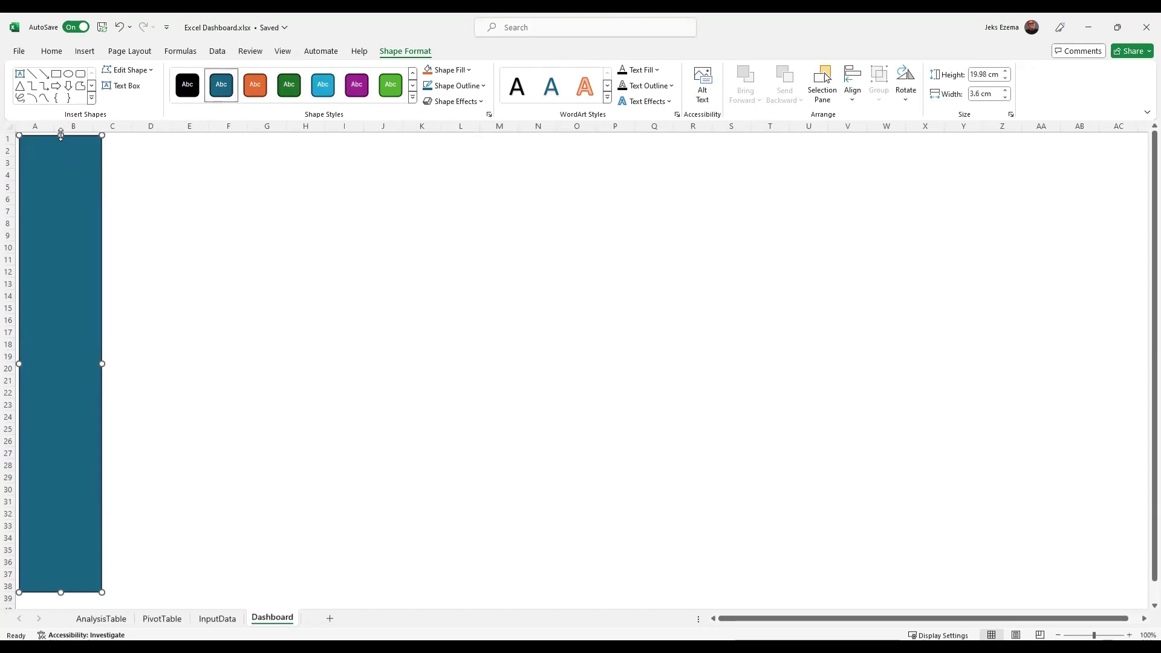
Stretch the panel's top up to the sheet edge, making it 20.14 cm tall.
left_click_drag(61, 135, 61, 129)
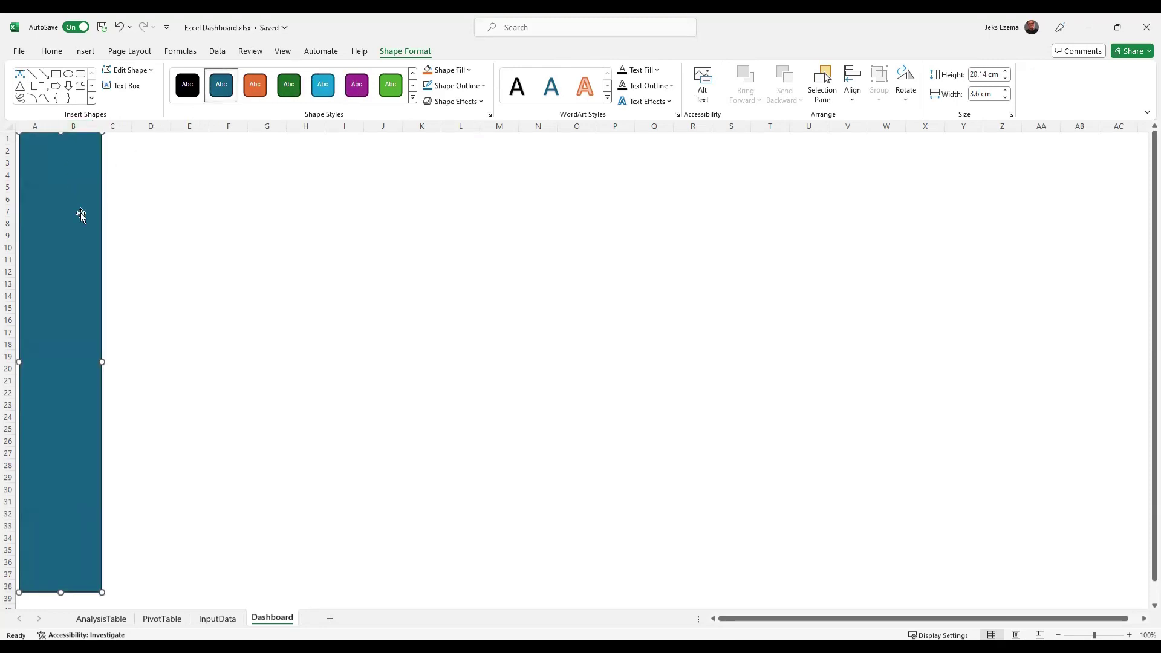
left_click(229, 248)
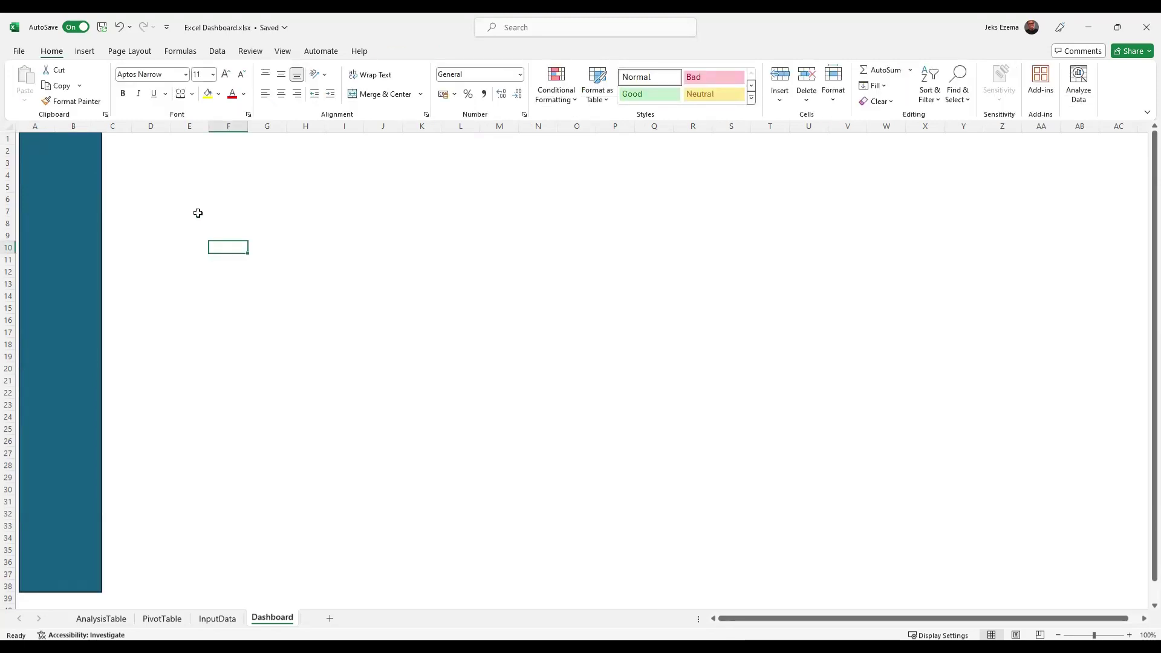
left_click(71, 240)
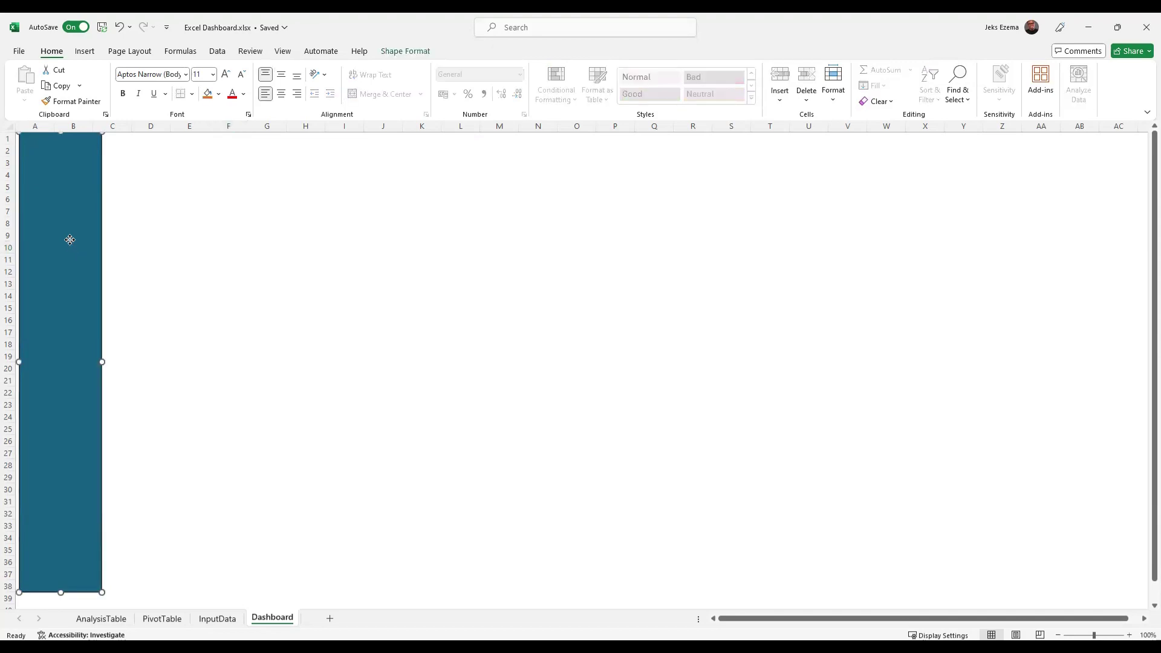
left_click_drag(70, 240, 66, 241)
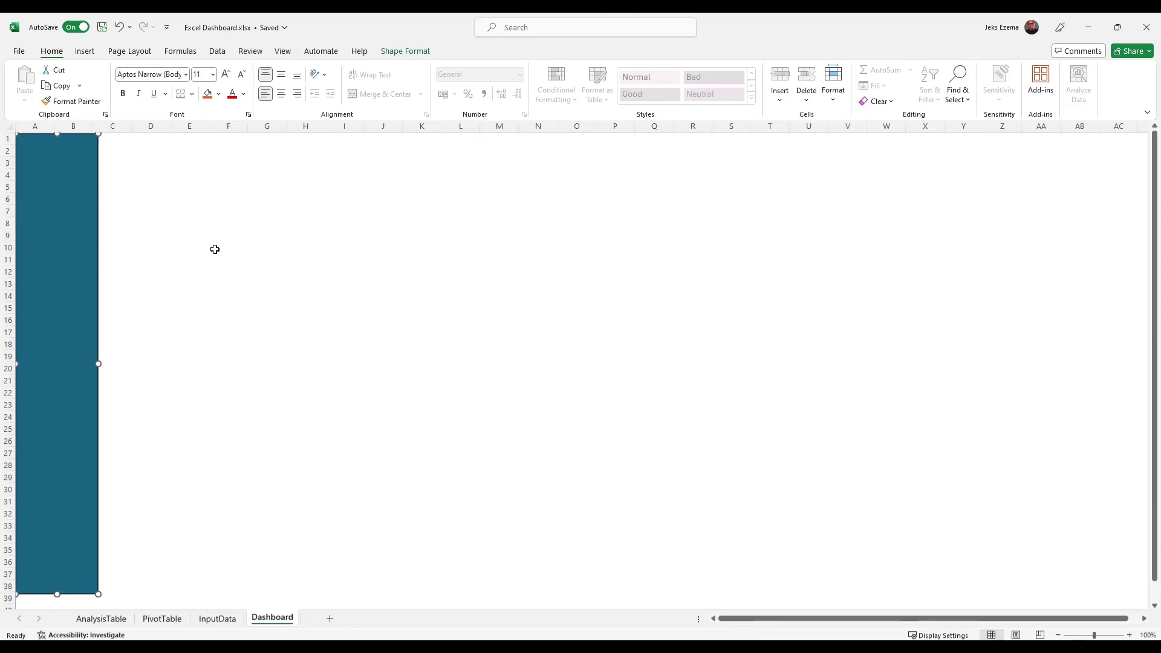
left_click(192, 164)
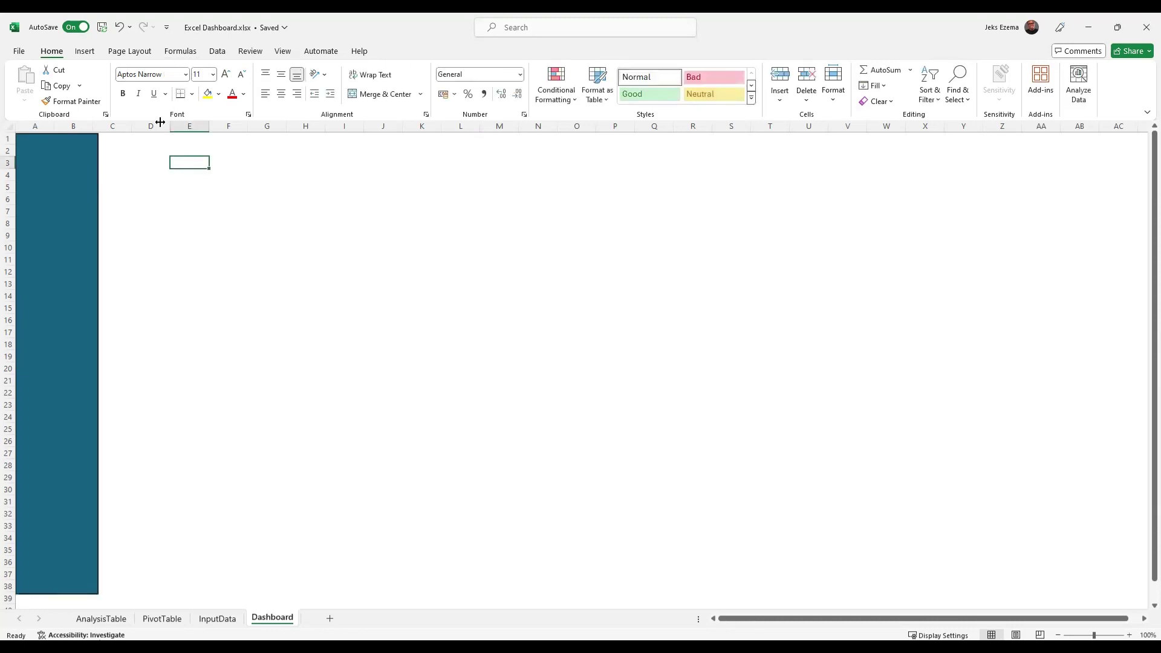
Draw a rounded rectangle at the top of column C beside the sidebar.
left_click(84, 51)
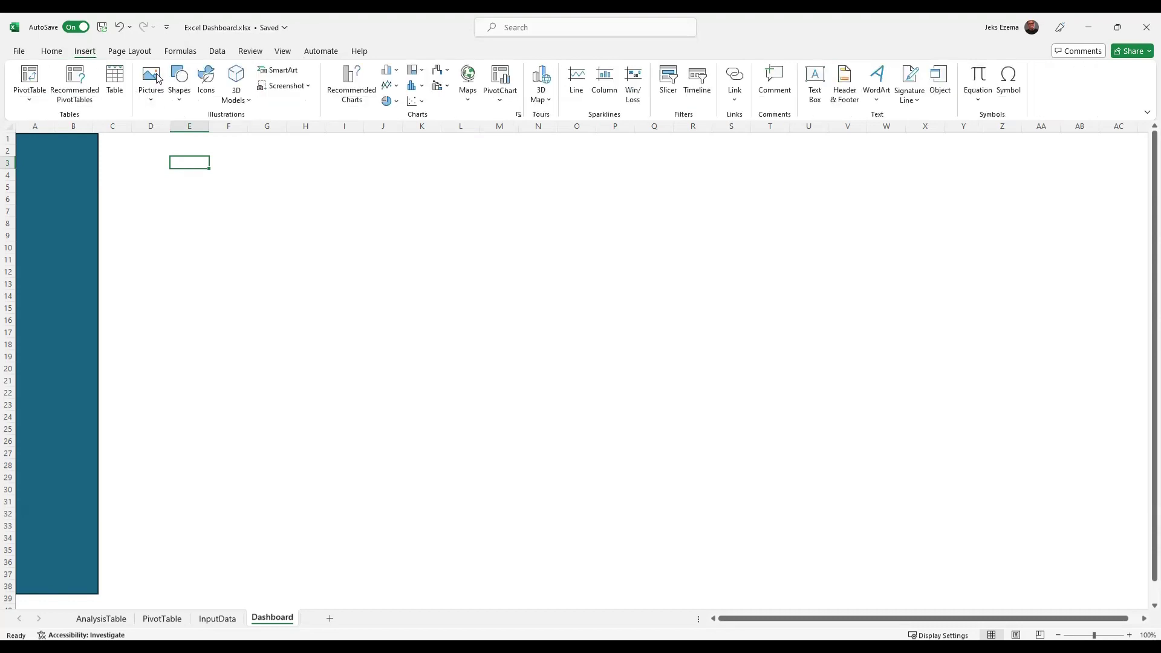
left_click(182, 101)
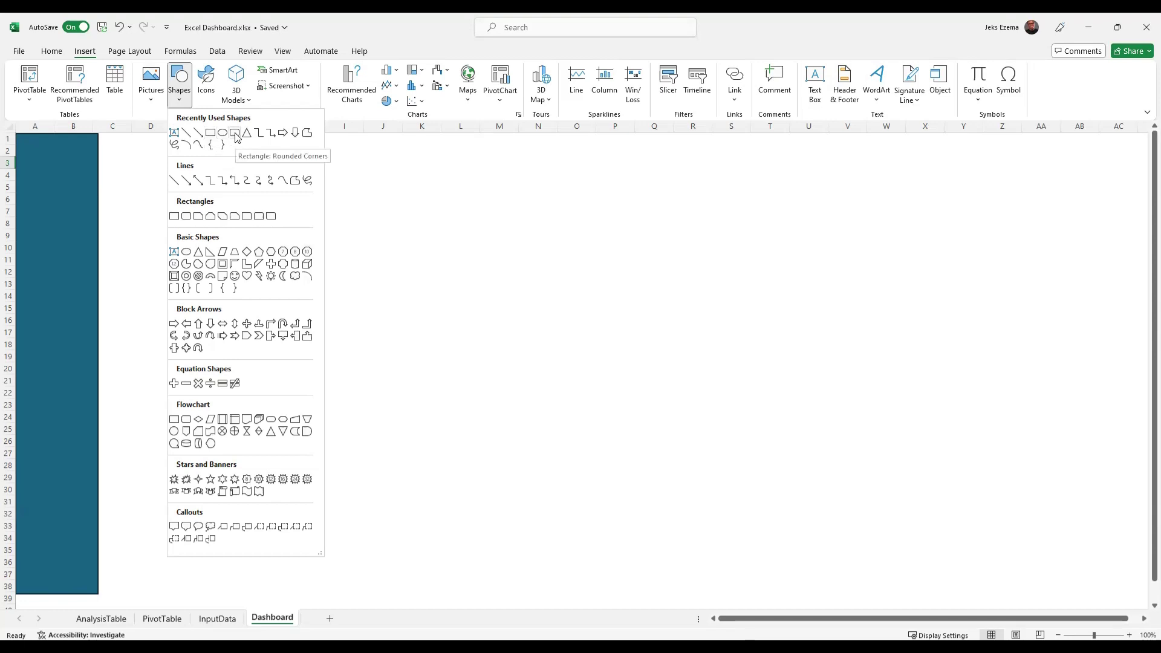
left_click(235, 134)
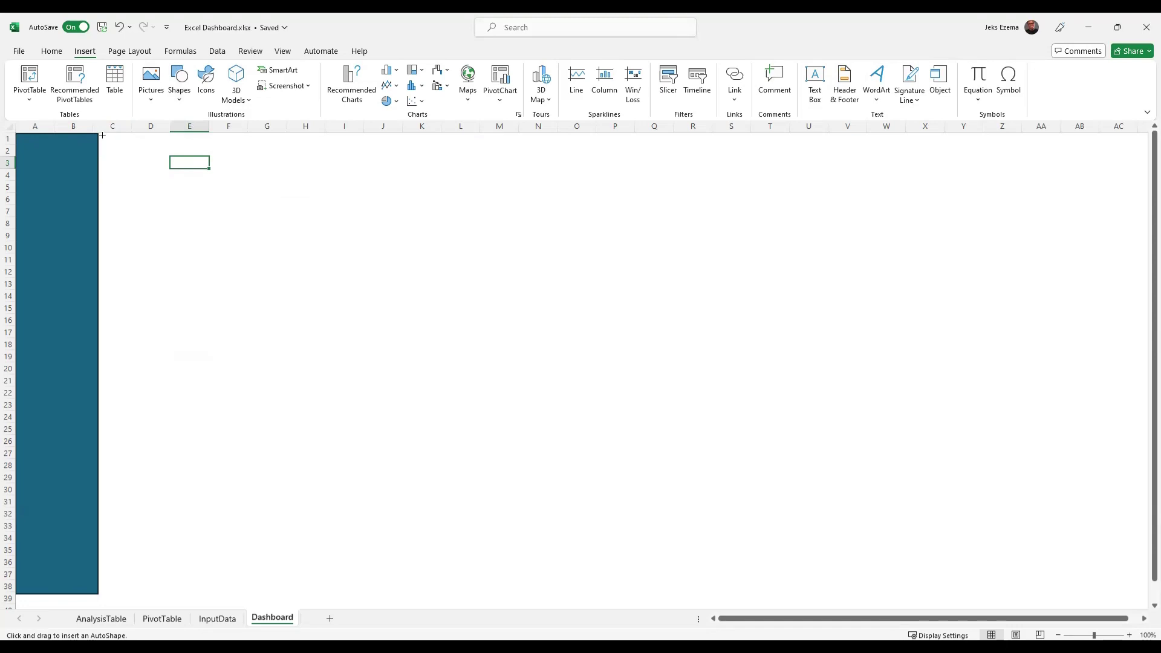
left_click_drag(101, 135, 230, 182)
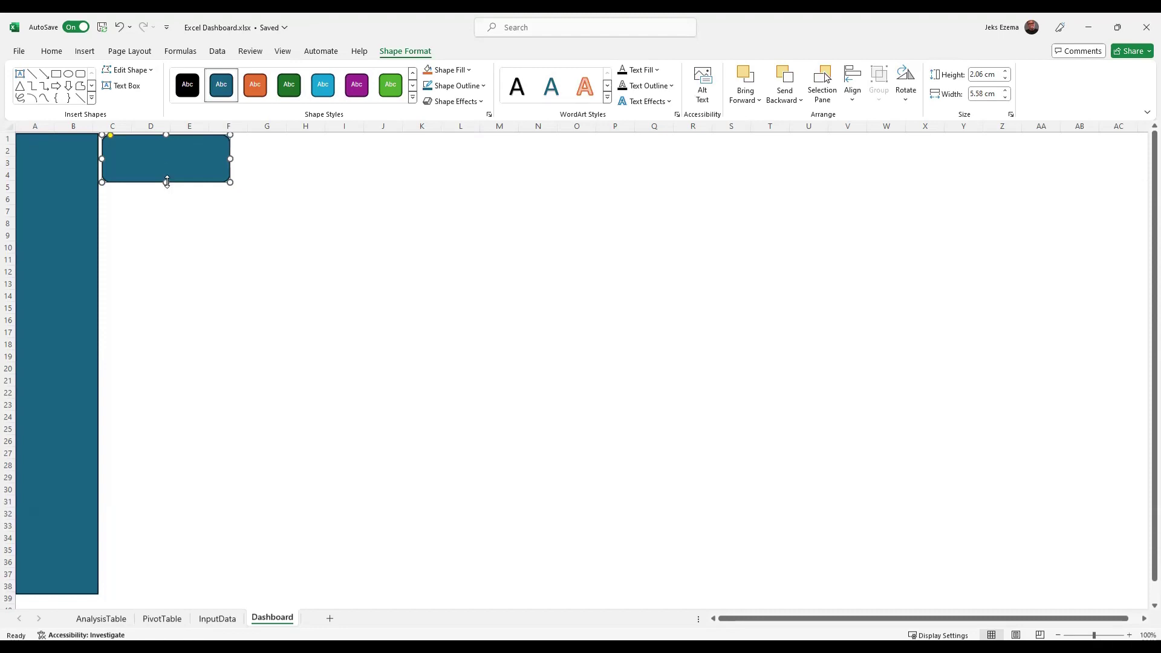
left_click_drag(166, 182, 165, 175)
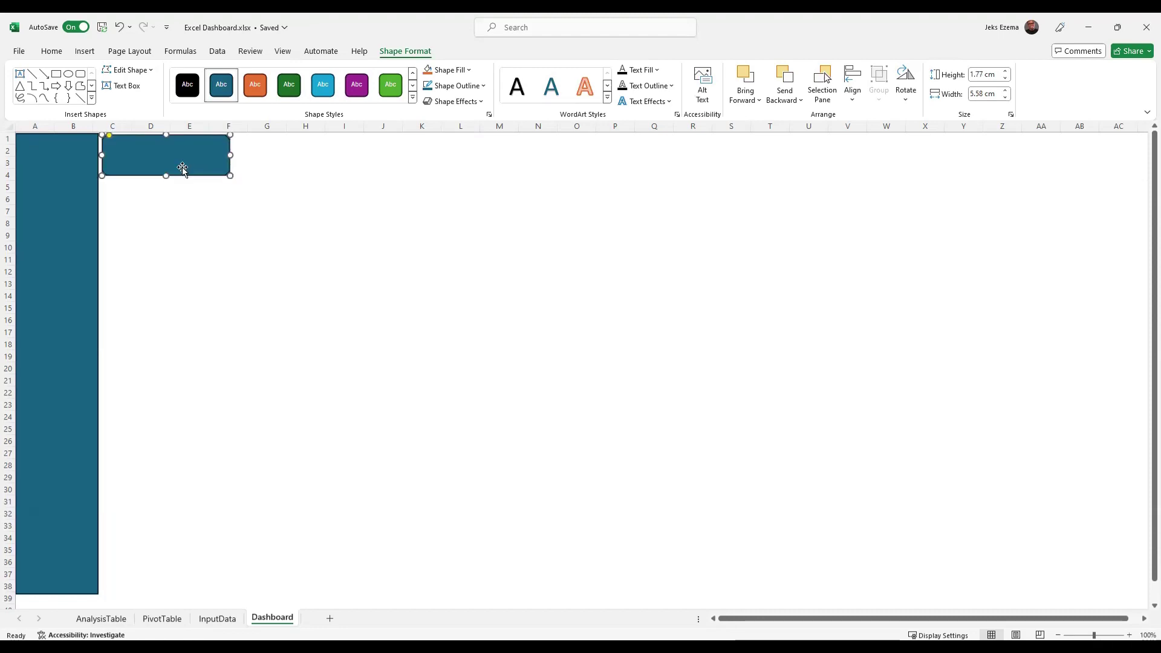
Stretch the banner to column AC, 45.48 cm wide and 2.78 cm tall.
left_click_drag(233, 157, 1138, 204)
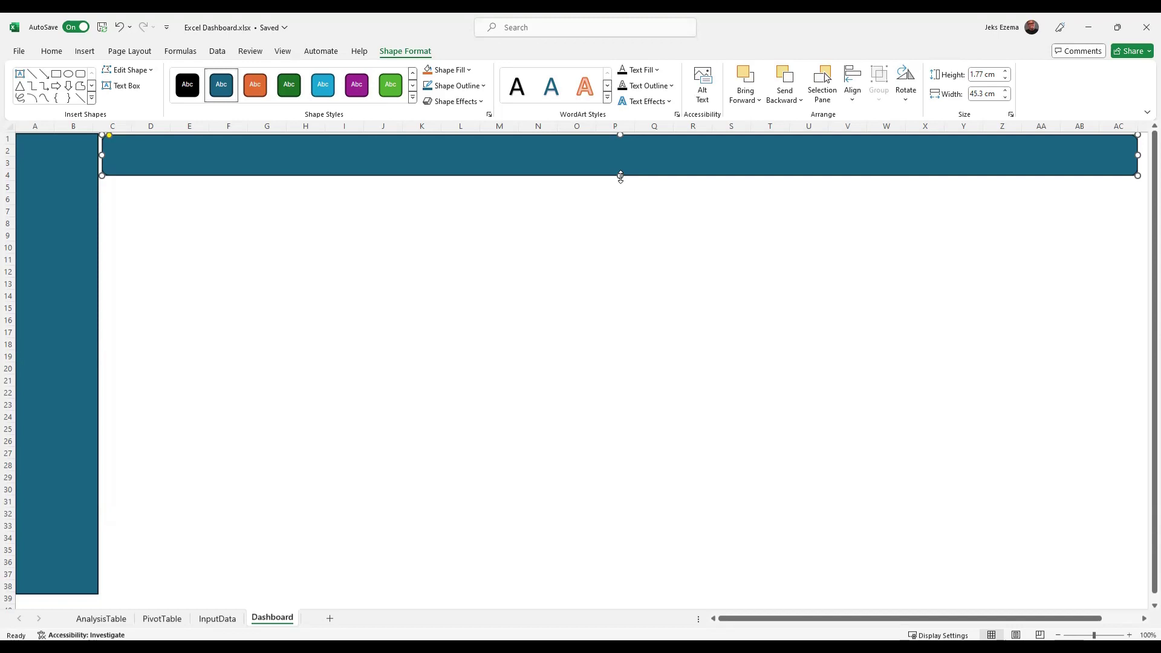
left_click_drag(622, 179, 625, 208)
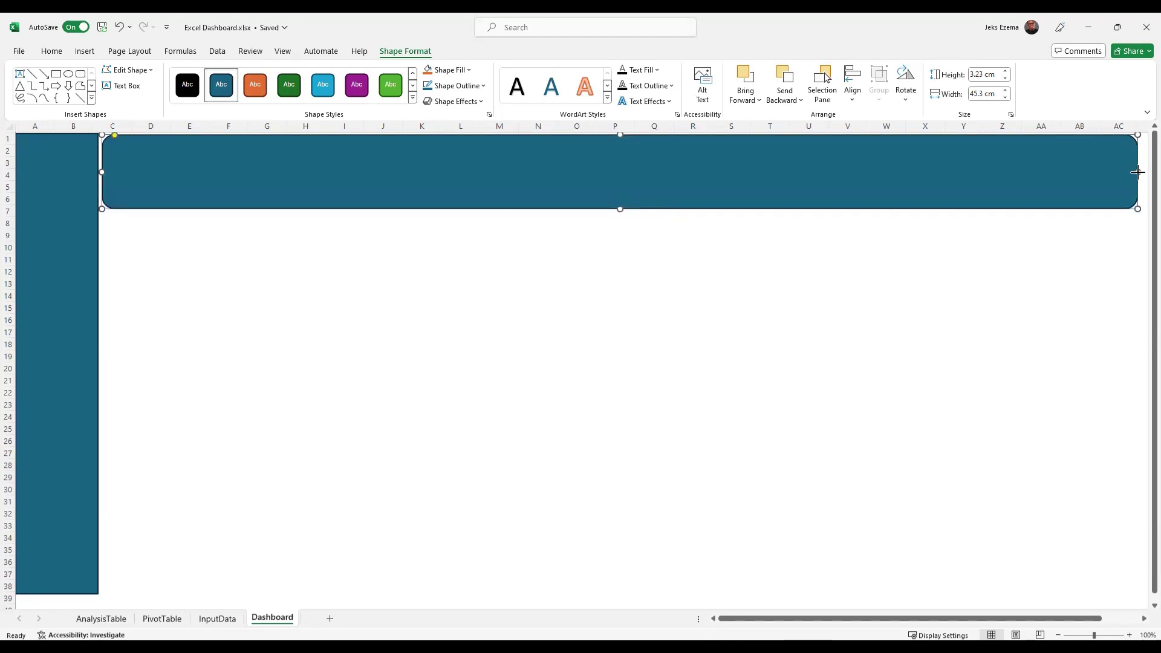
left_click_drag(1137, 174, 1142, 173)
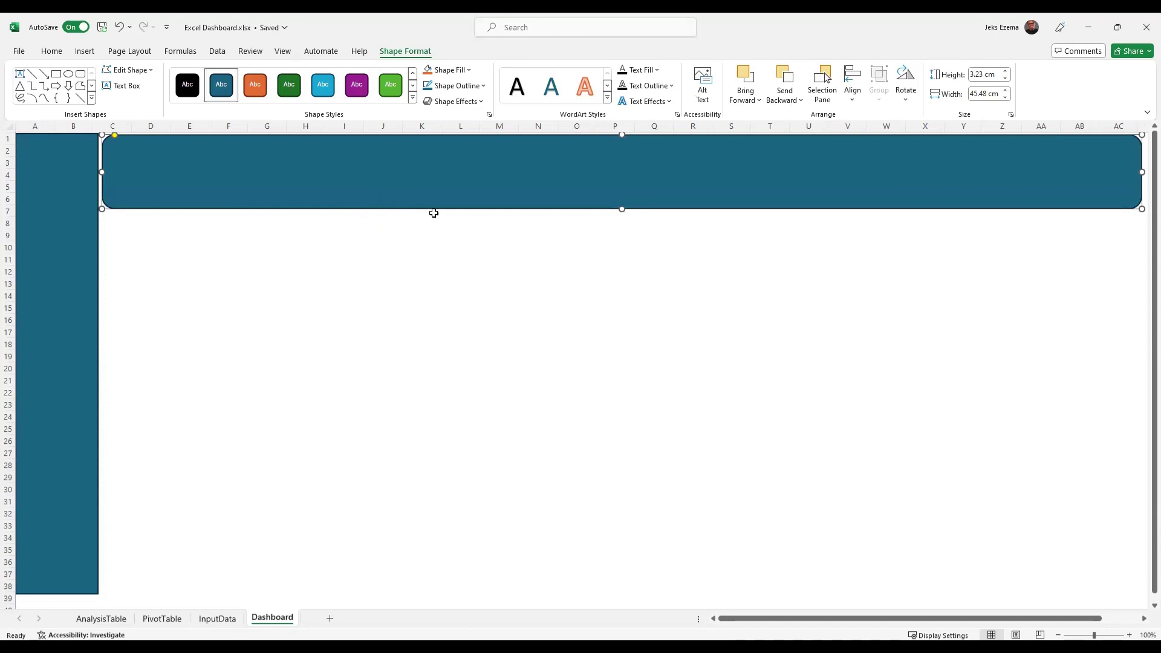
left_click_drag(622, 209, 621, 199)
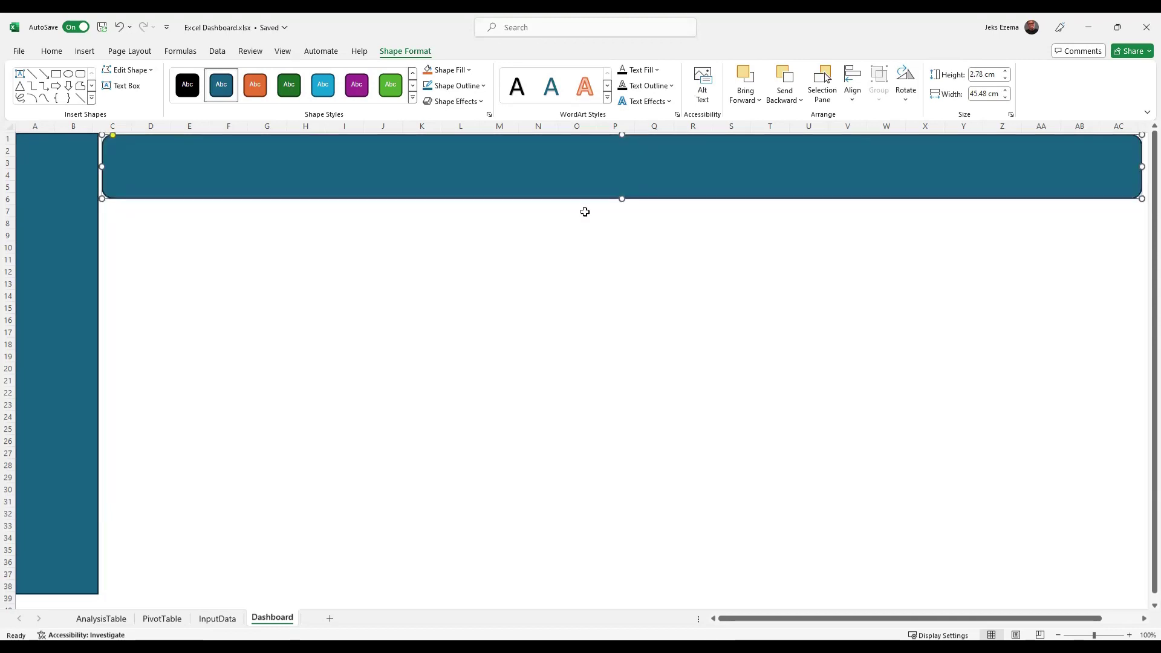
Widen the left sidebar panel from 3.6 cm to 3.65 cm.
left_click(319, 302)
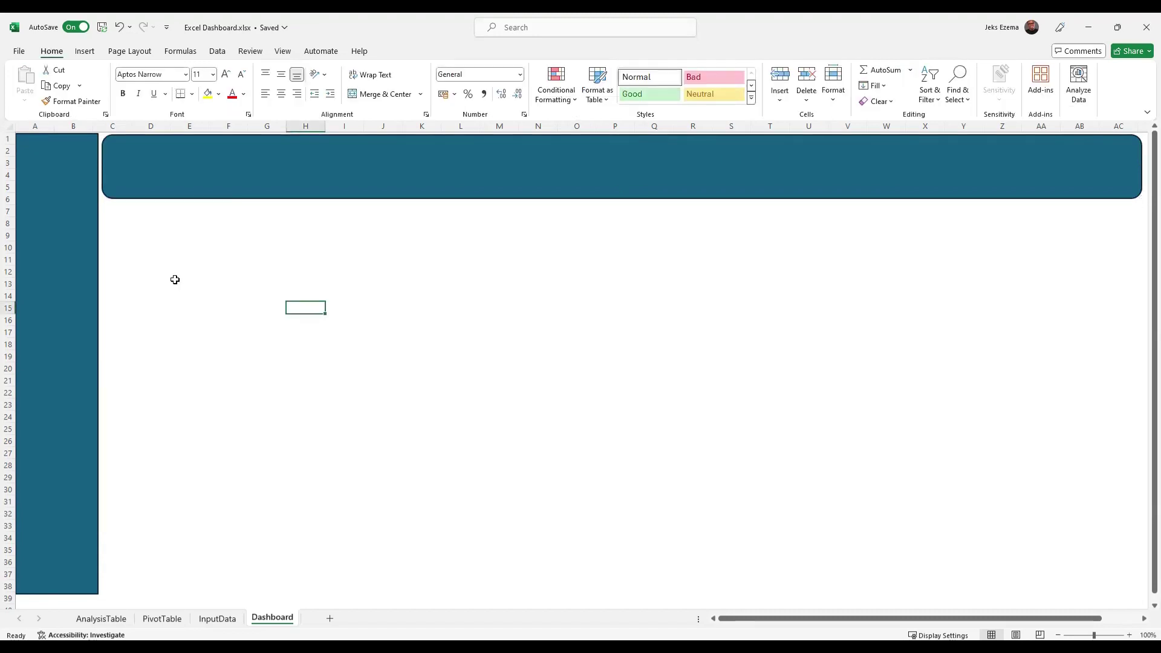
left_click(60, 281)
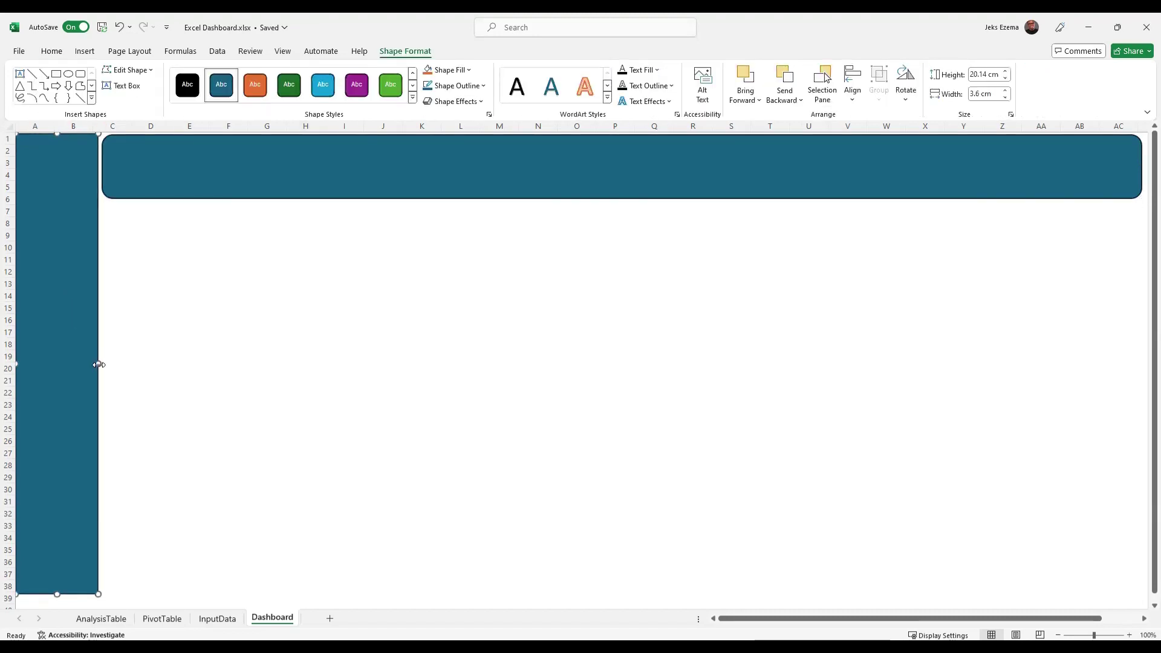
left_click_drag(99, 363, 99, 364)
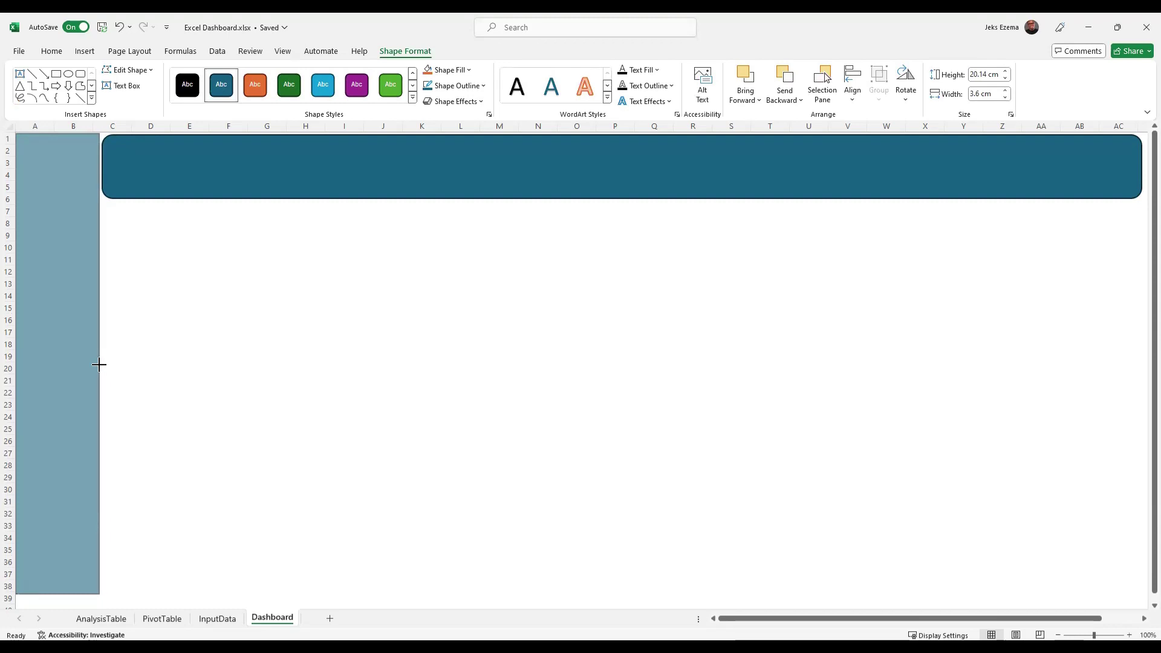
left_click_drag(98, 365, 99, 364)
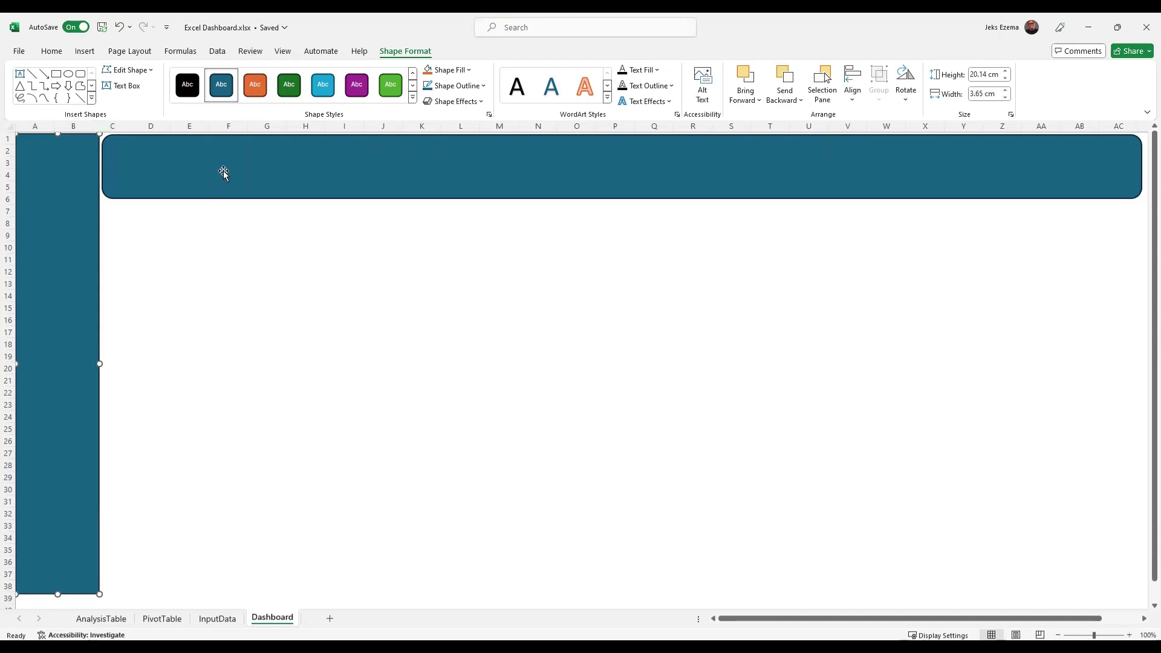
left_click(242, 174)
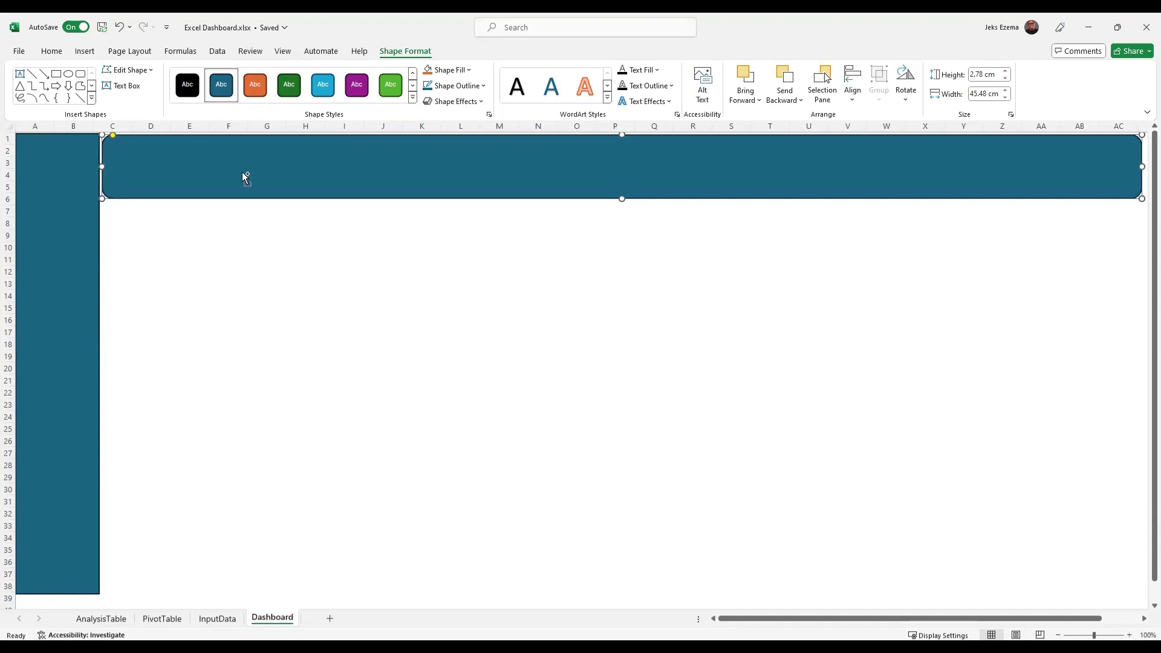
Duplicate the banner to rows 8–13 and resize copies into the five teal panels.
left_click_drag(242, 173, 252, 250)
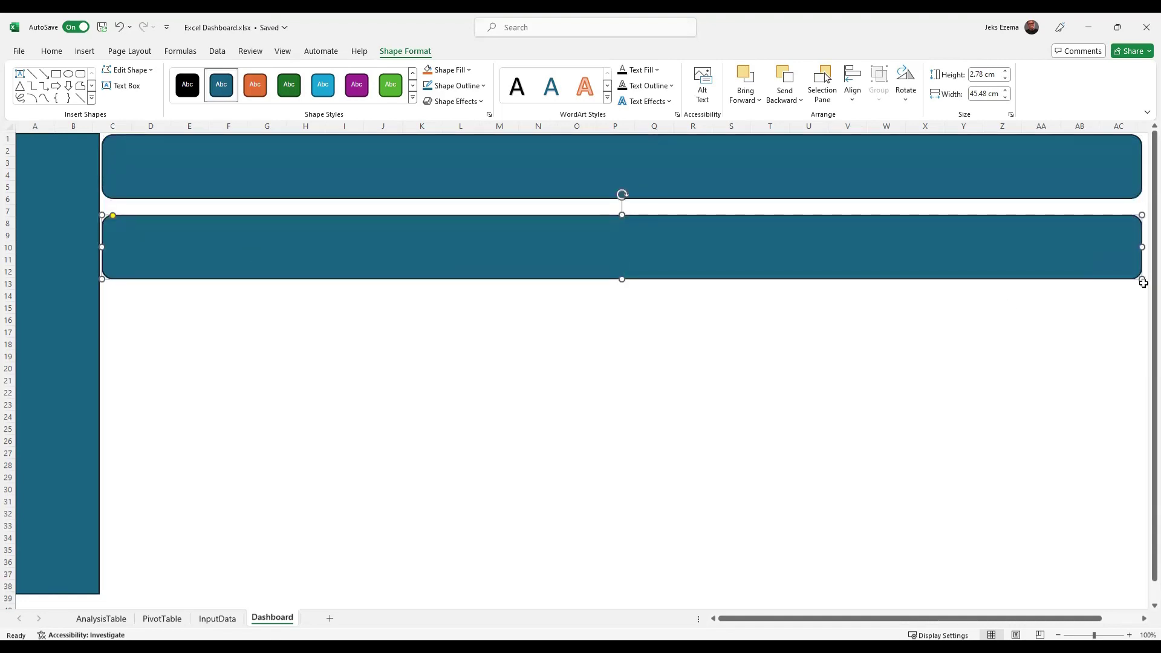
left_click_drag(1142, 280, 339, 418)
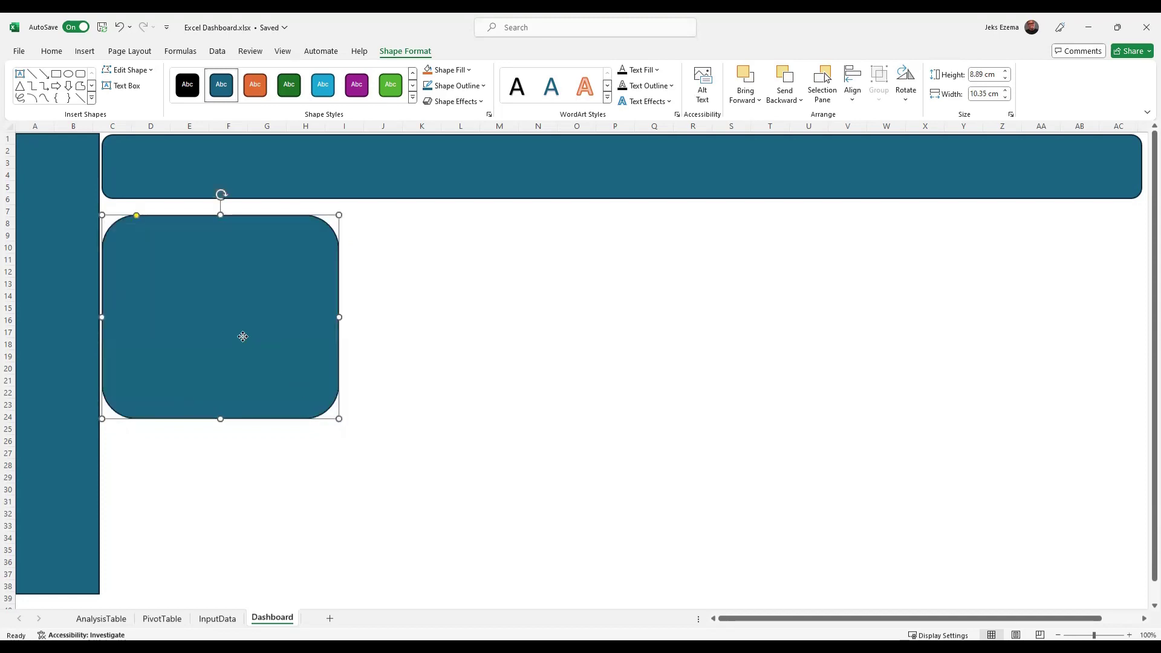
left_click_drag(241, 337, 245, 326)
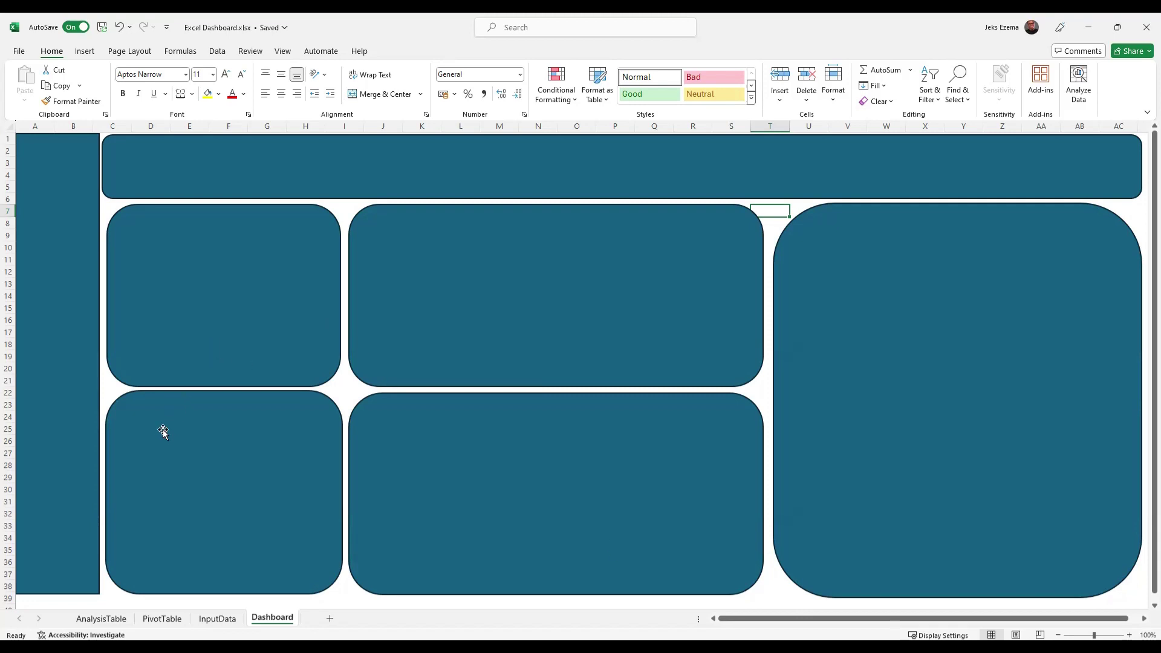
left_click(202, 177)
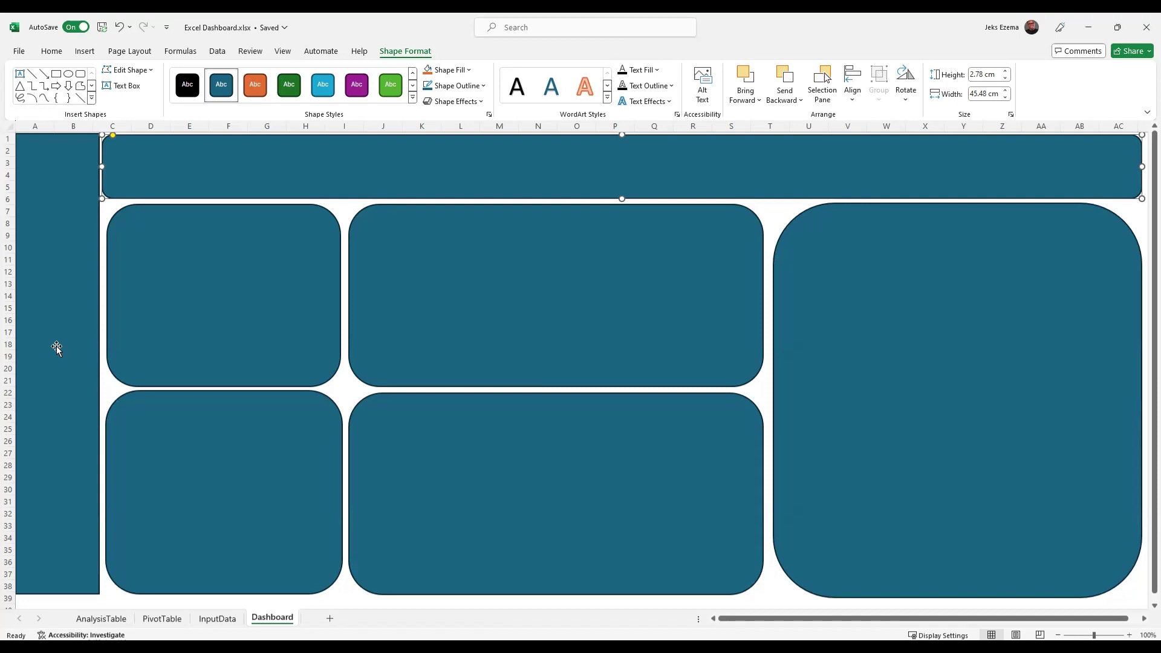
Fill the header banner with the Green marble texture.
left_click(84, 50)
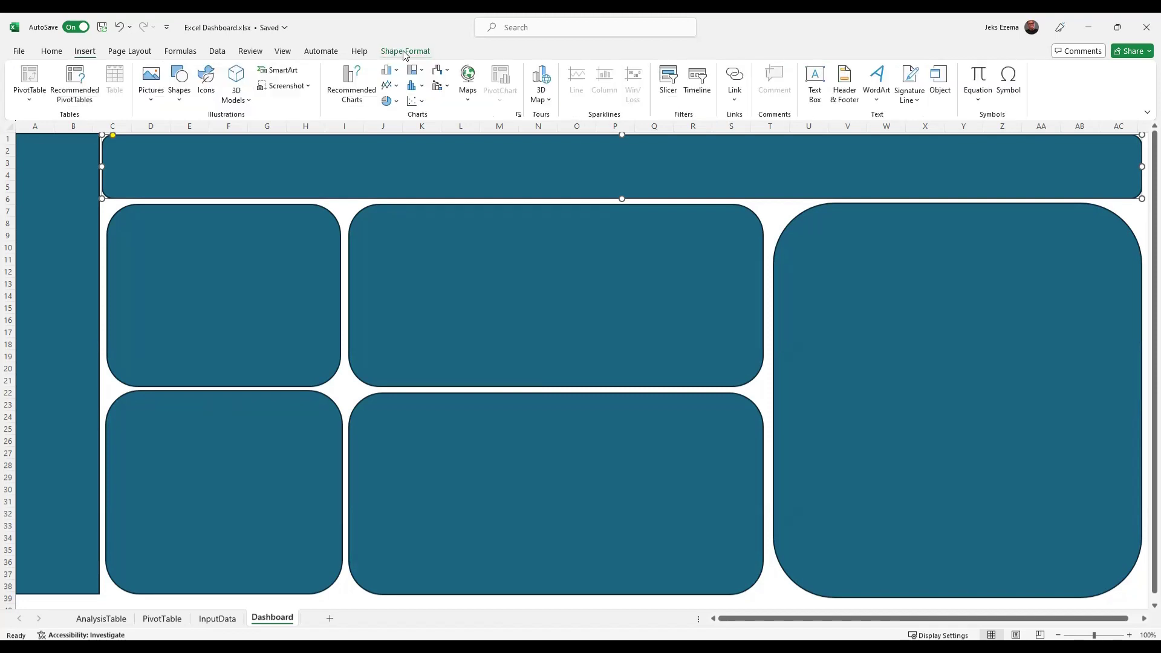
left_click(404, 53)
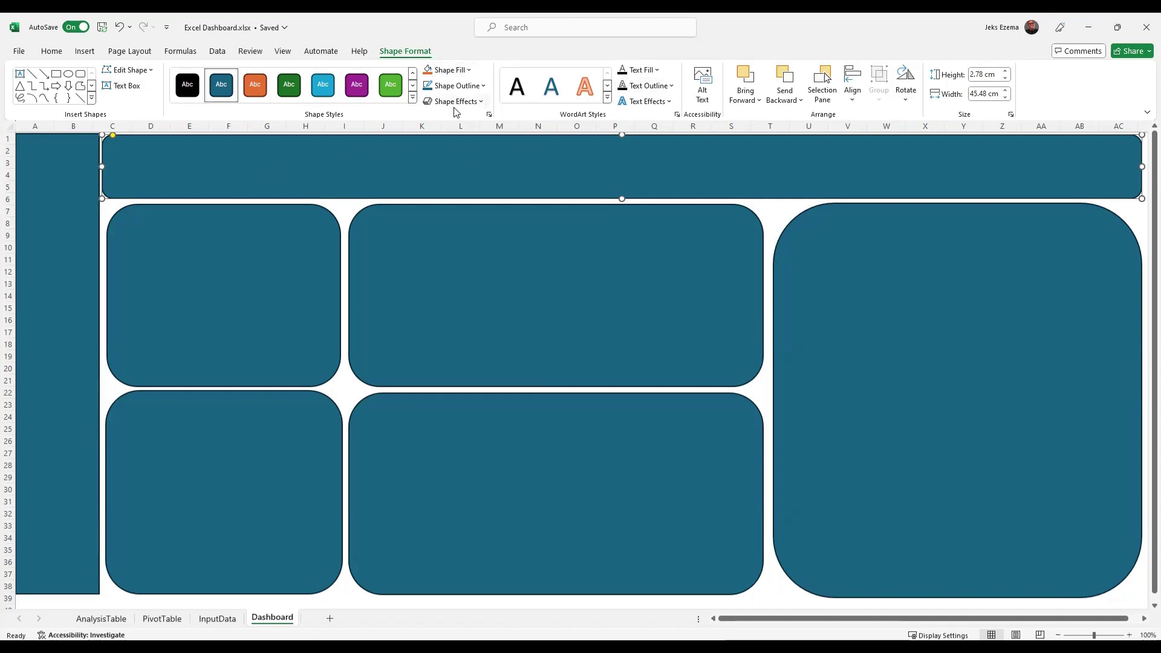
left_click(469, 72)
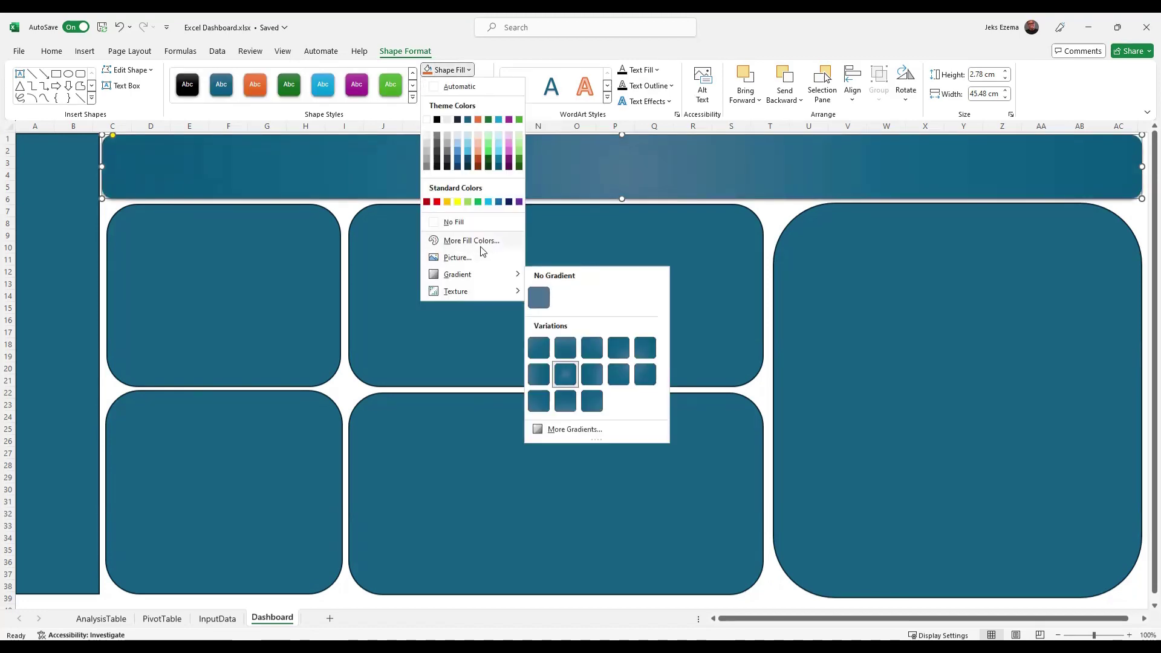
mouse_move(468, 293)
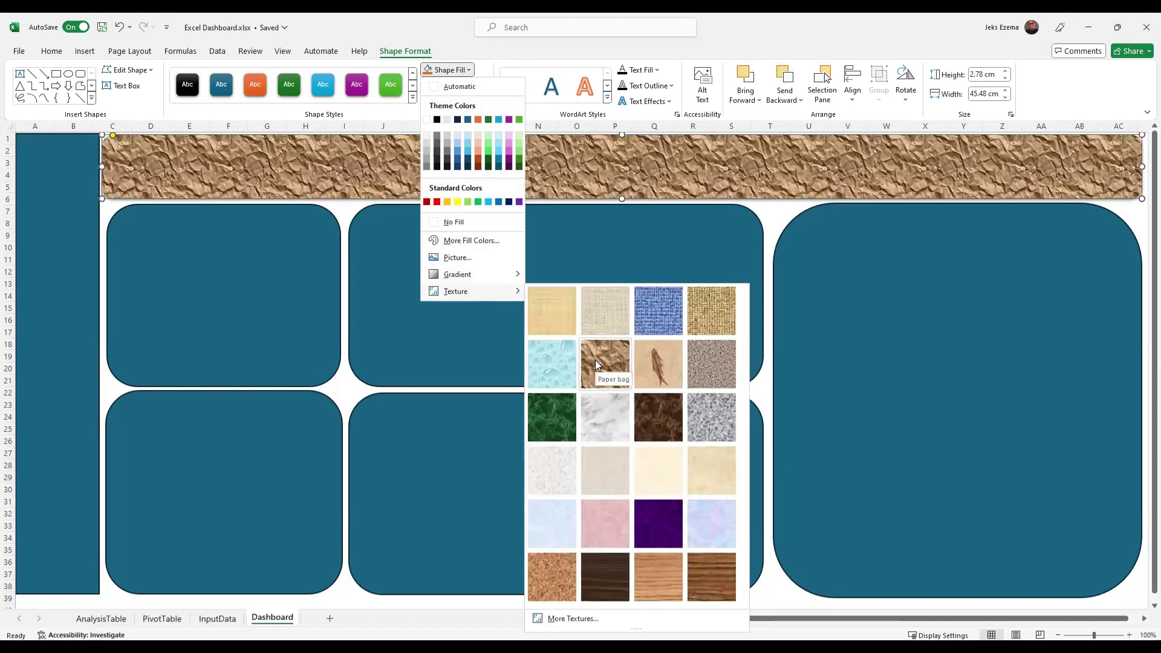
left_click(555, 412)
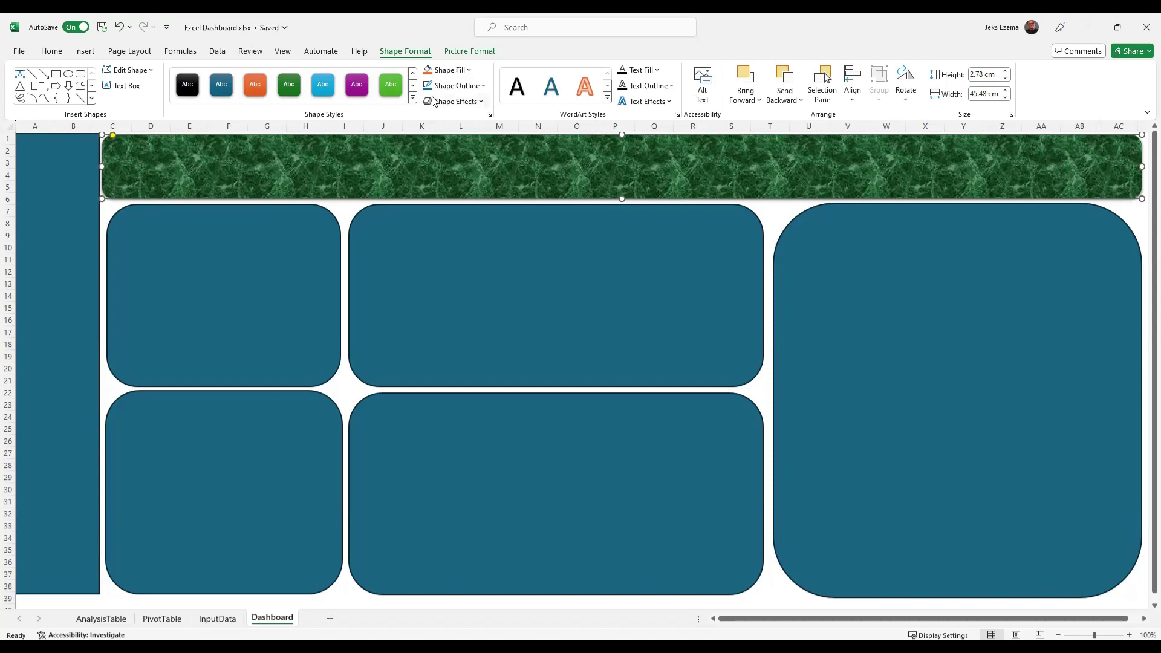
Give the green marble banner the Preset 5 3-D shadow effect.
left_click(482, 103)
mouse_move(474, 124)
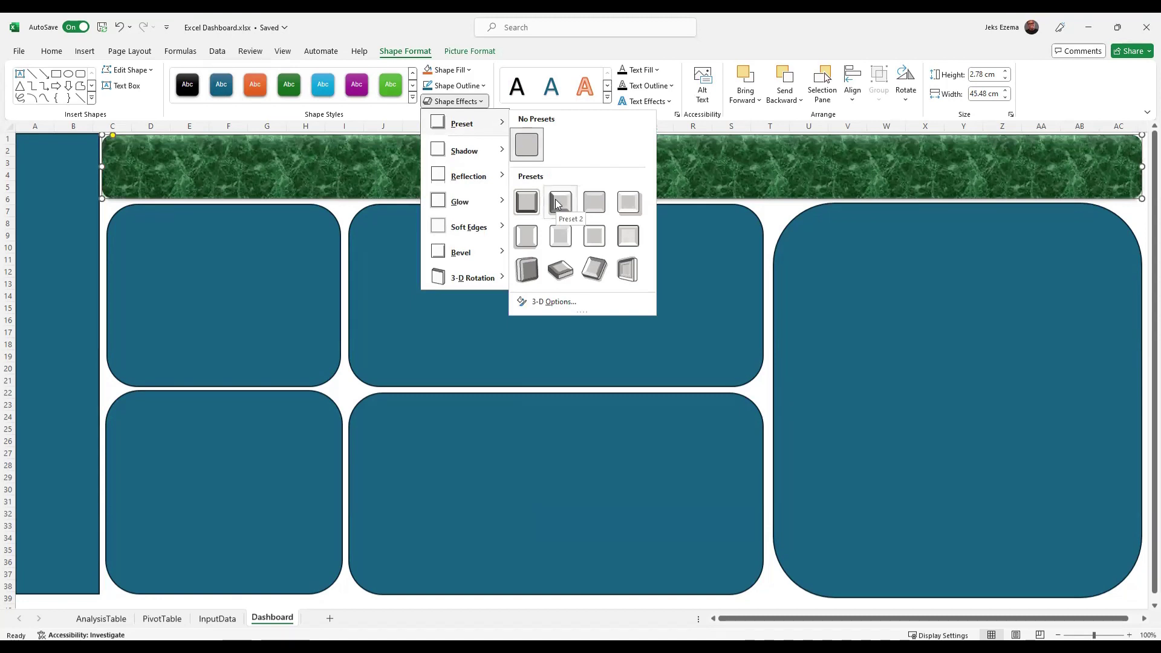
left_click(531, 244)
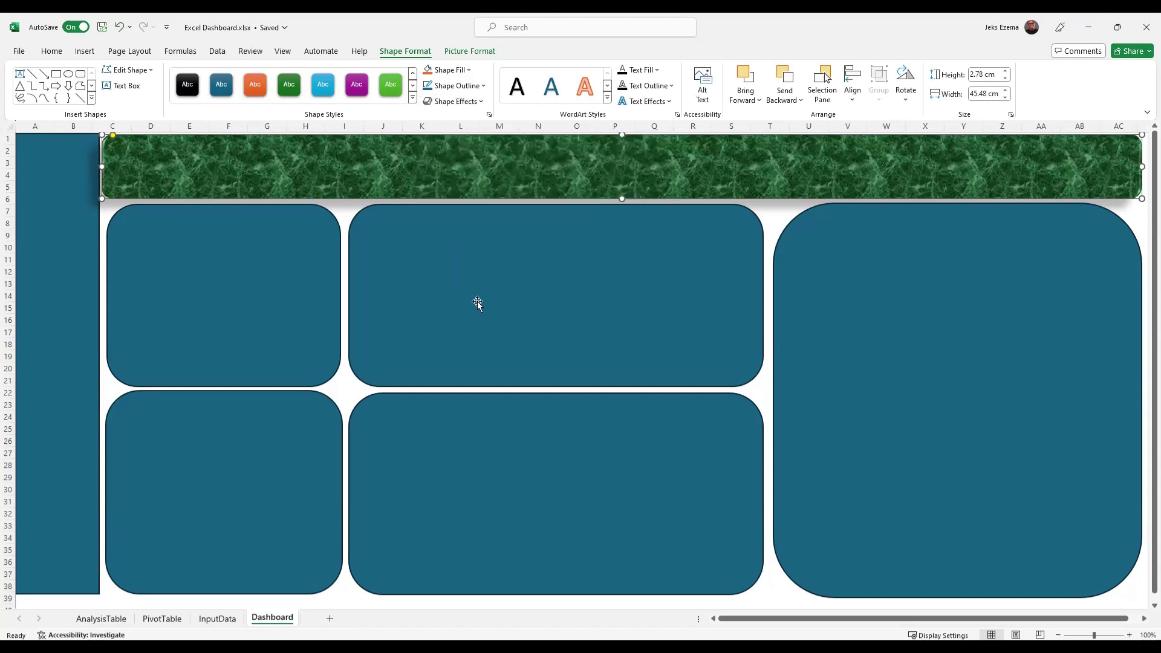
left_click(238, 328)
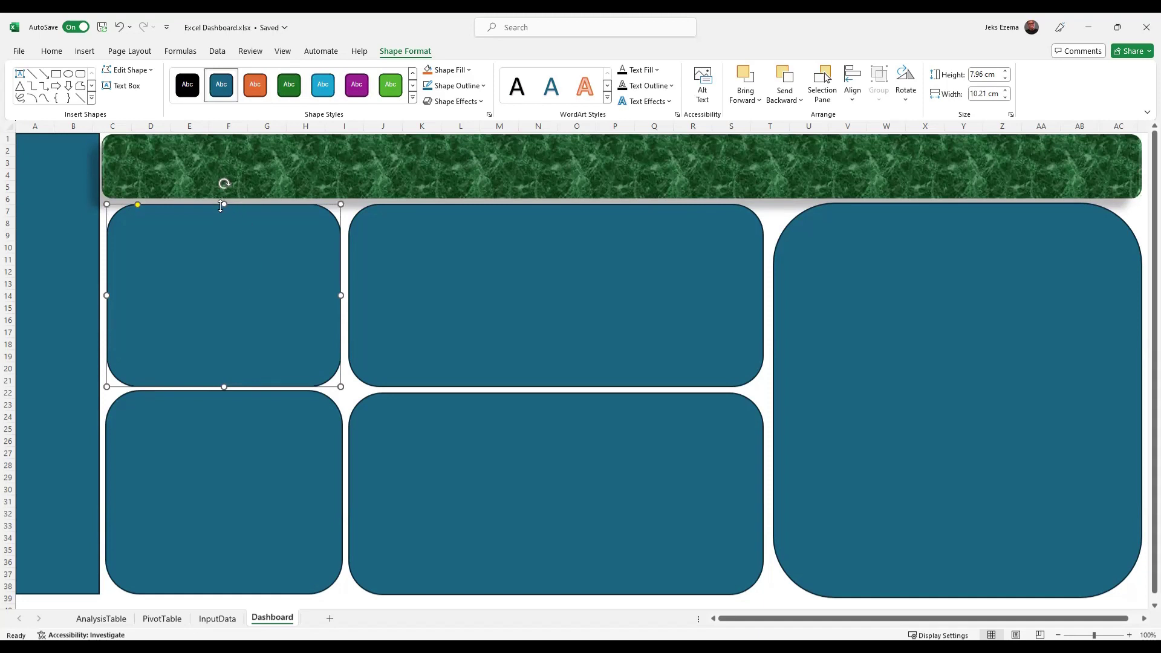
Drag down the tops of the left, middle and right upper panels below the banner.
left_click_drag(223, 204, 224, 213)
left_click(571, 251)
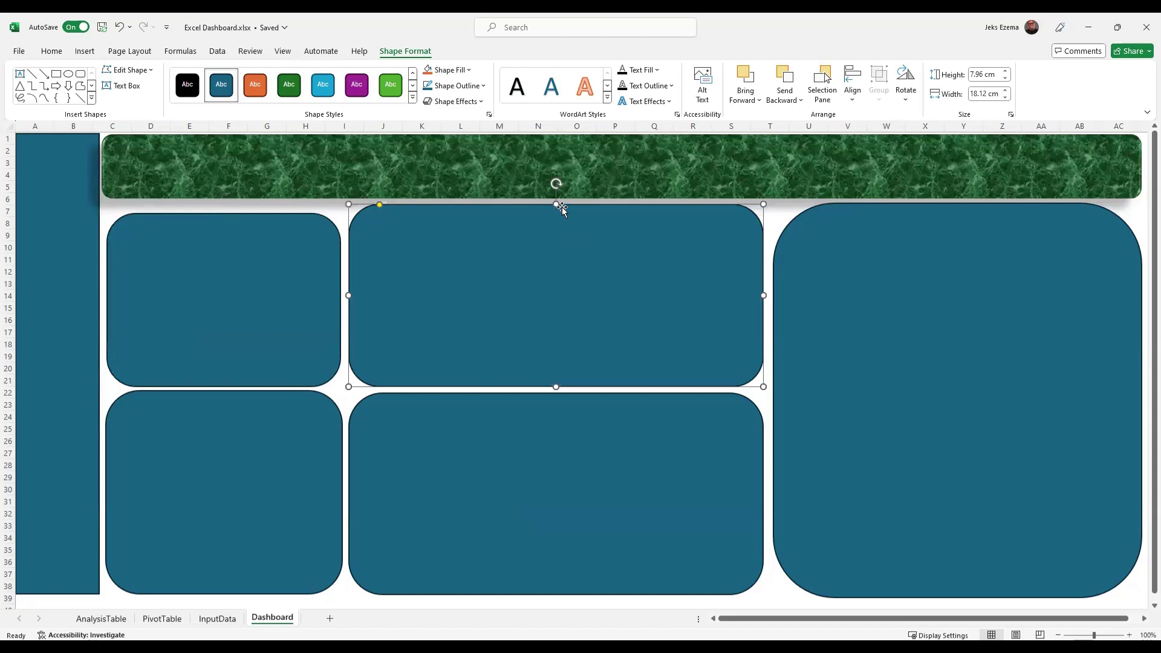
left_click_drag(557, 204, 655, 214)
left_click(917, 264)
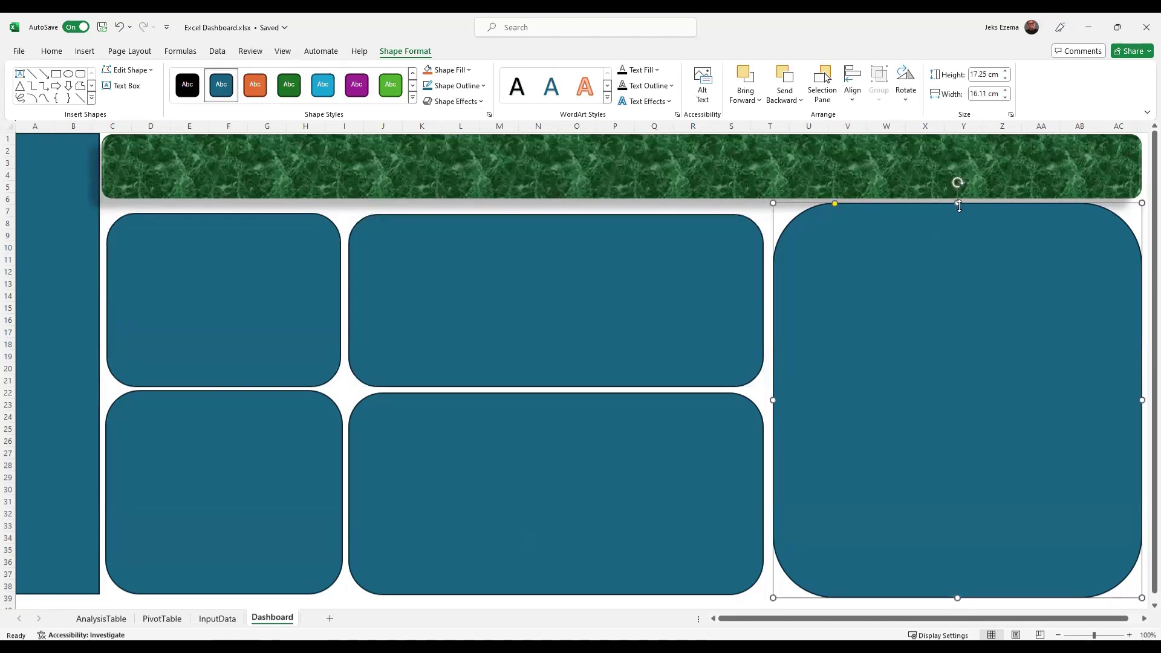
left_click_drag(958, 204, 958, 211)
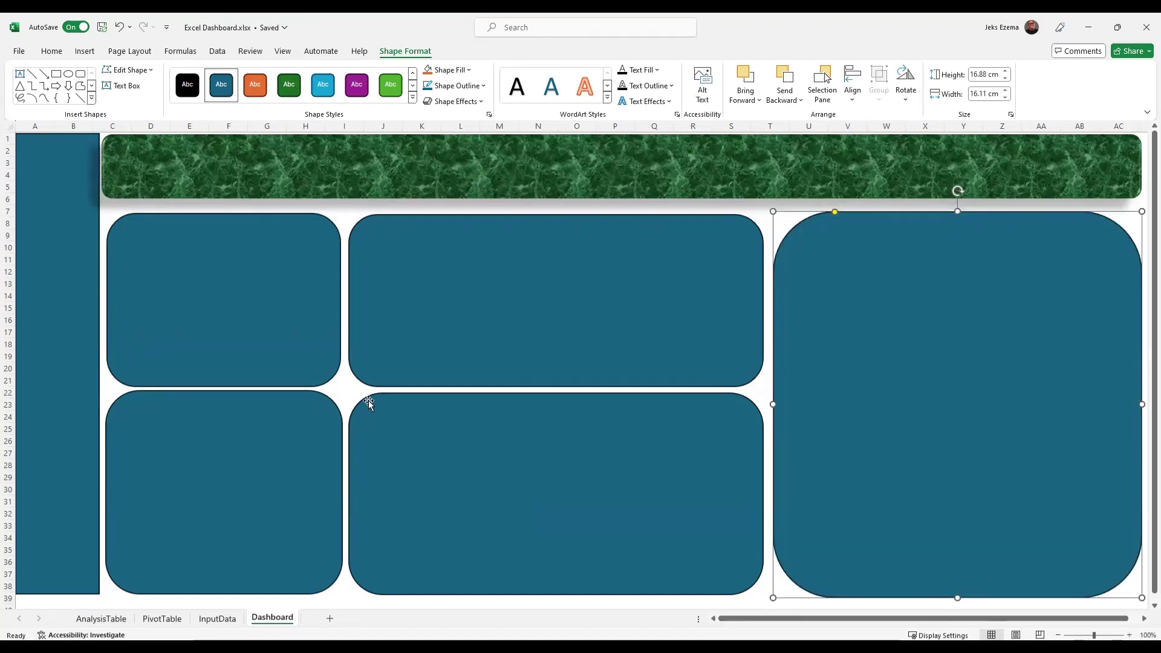
left_click(347, 392)
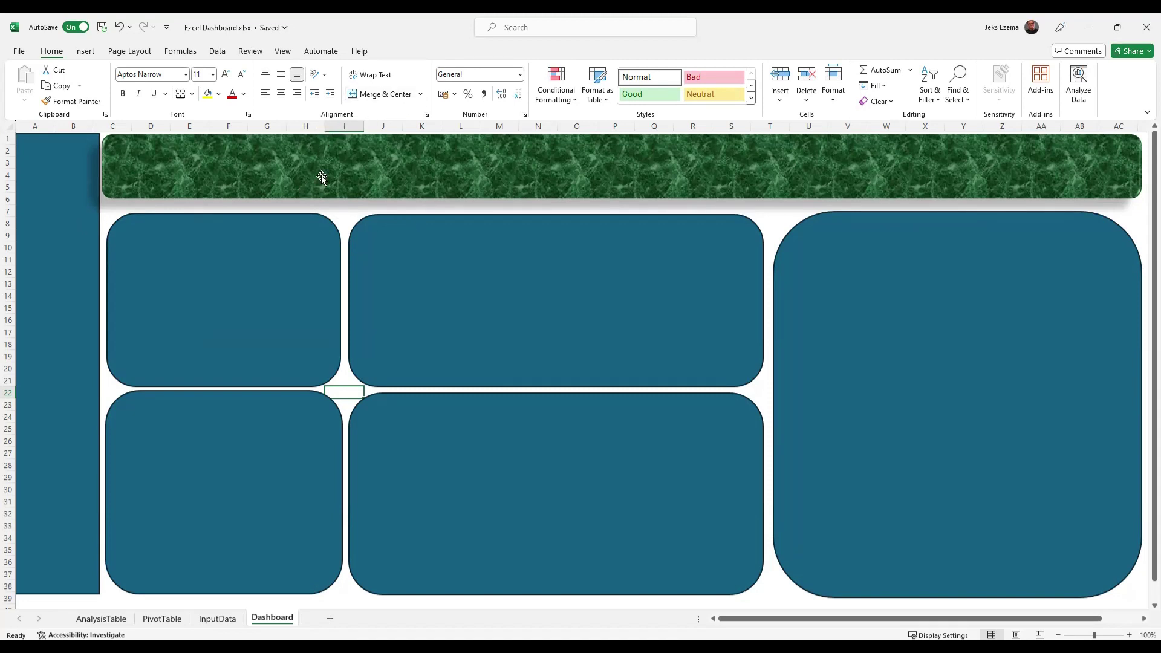
Copy the banner's green marble fill onto the tall left strip with Format Painter.
left_click(182, 154)
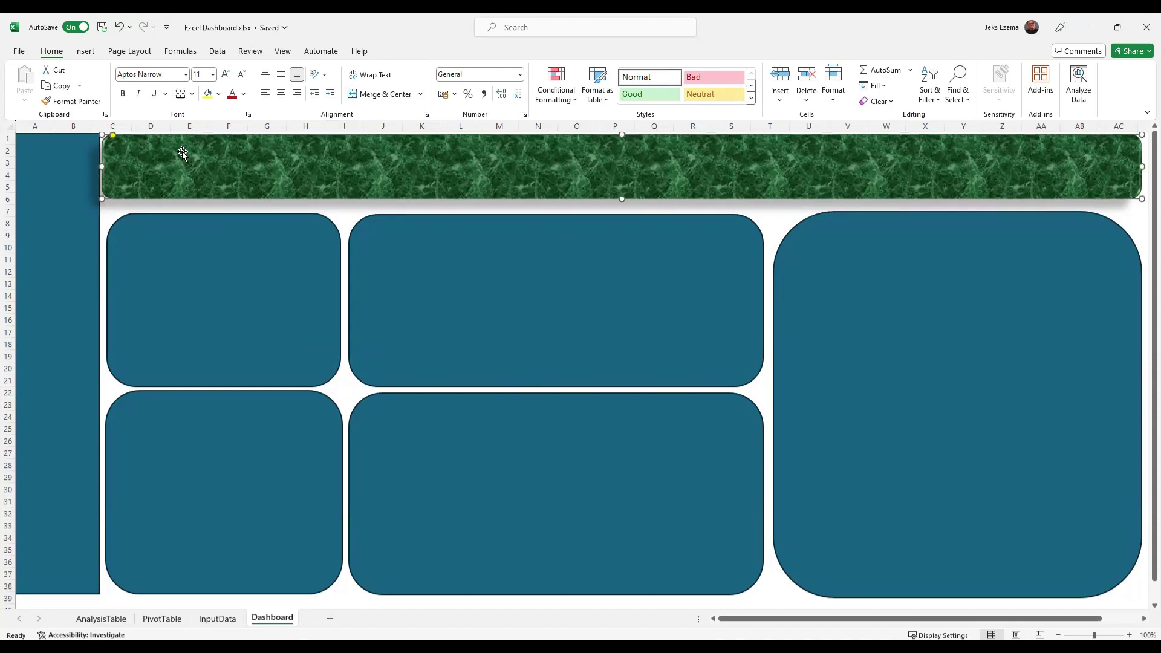
left_click(495, 314)
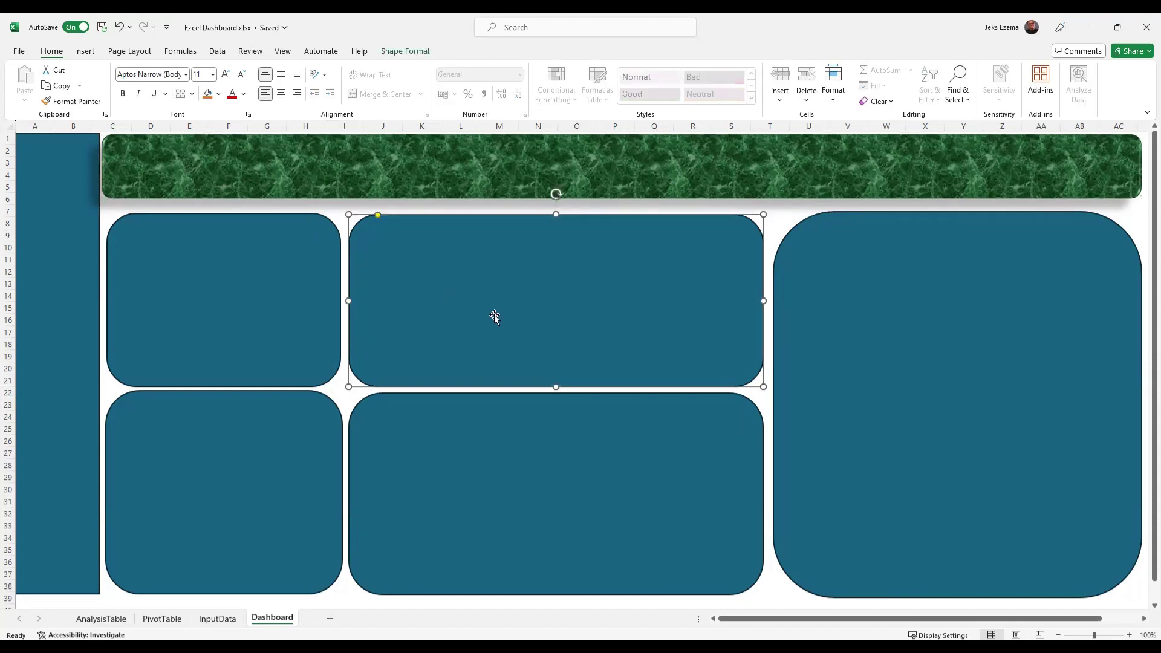
left_click(157, 294)
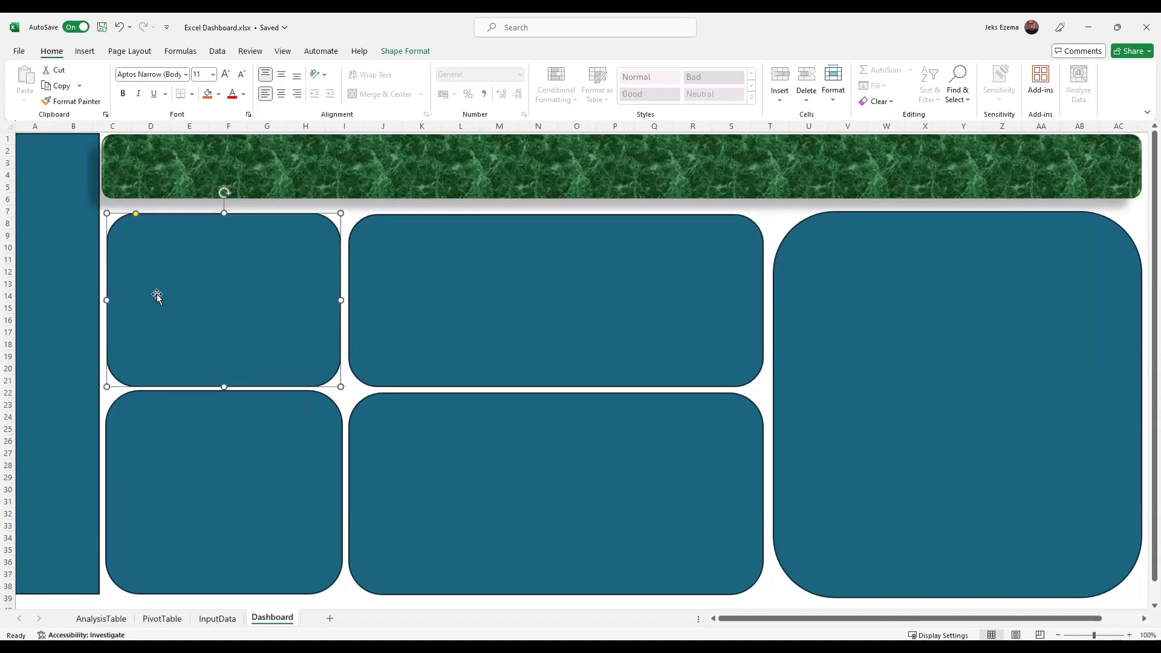
left_click(60, 233)
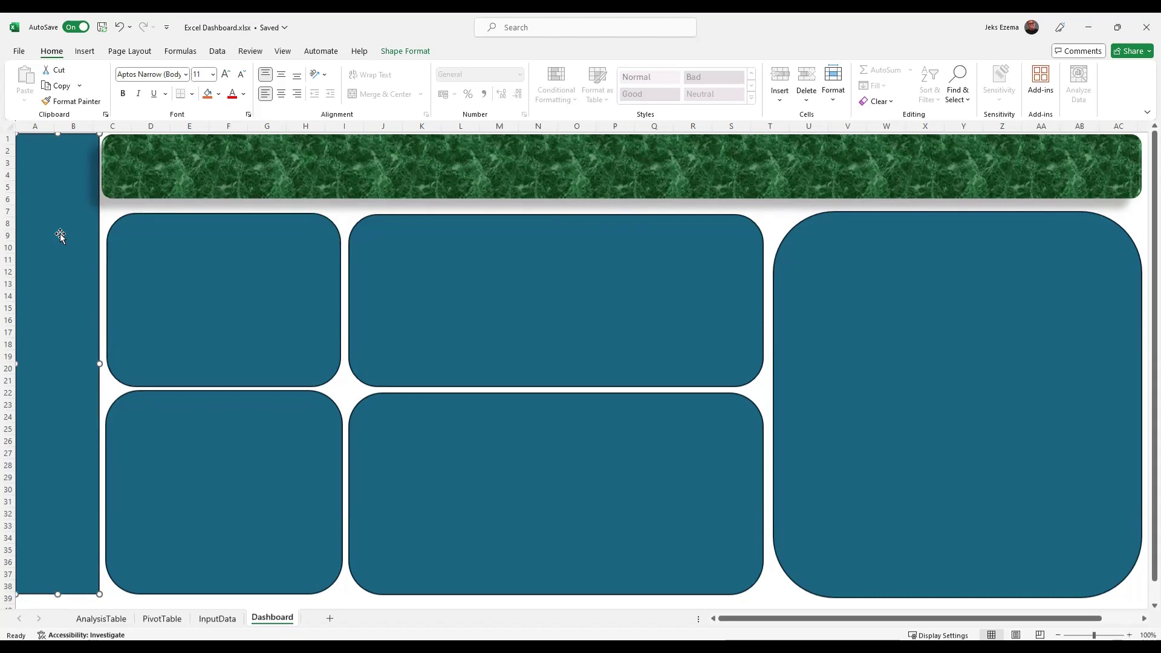
left_click(216, 163)
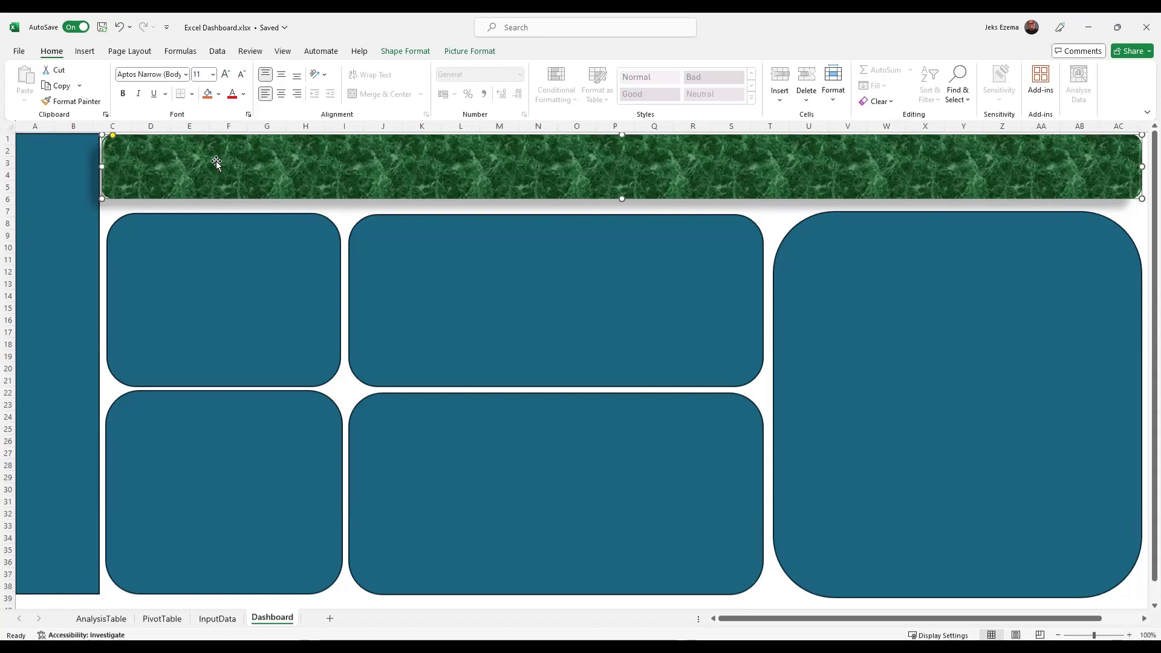
left_click(63, 104)
left_click(55, 181)
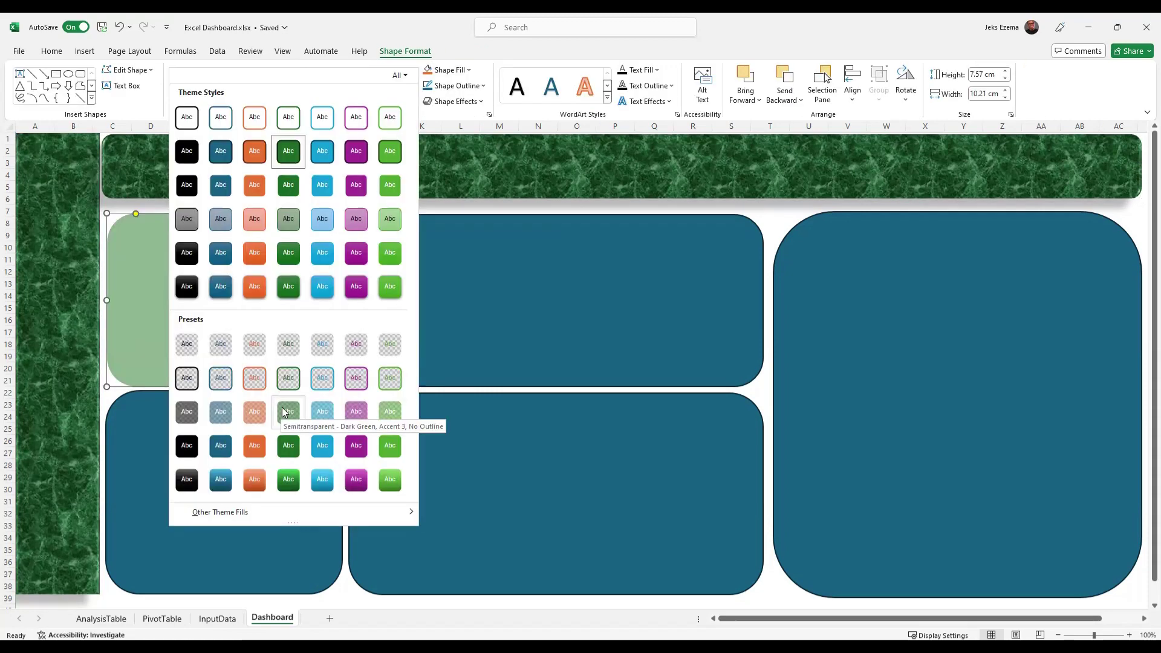
Give the top-left panel the Semitransparent Dark Green Accent 3 shape style.
left_click(283, 411)
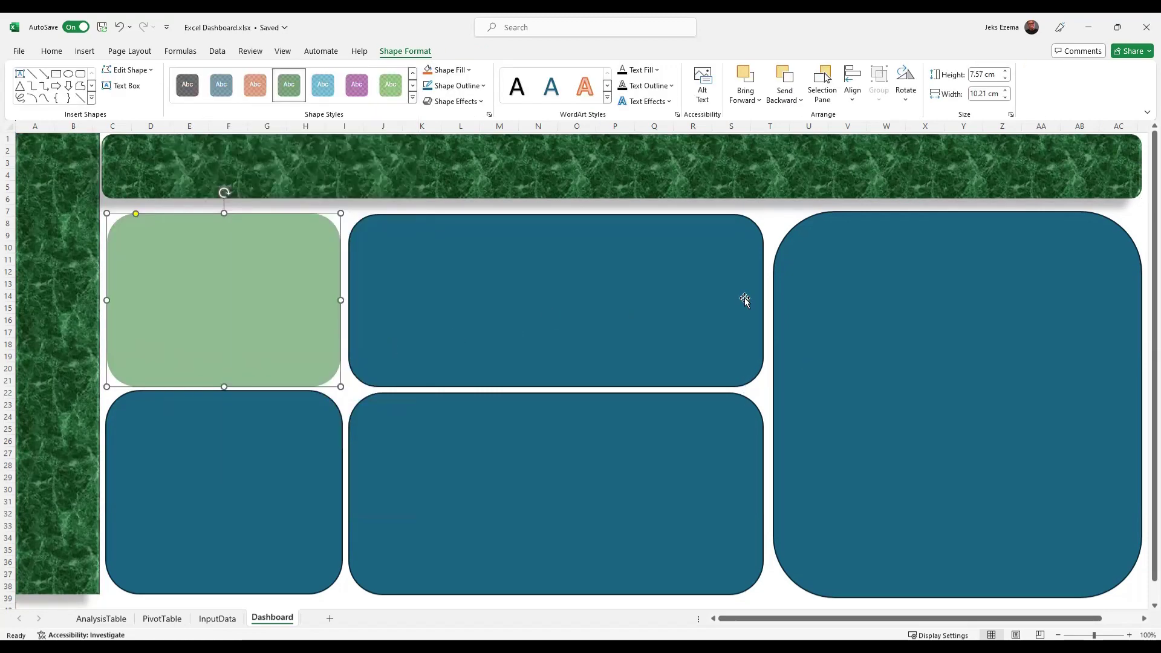
left_click(776, 224)
left_click(568, 169)
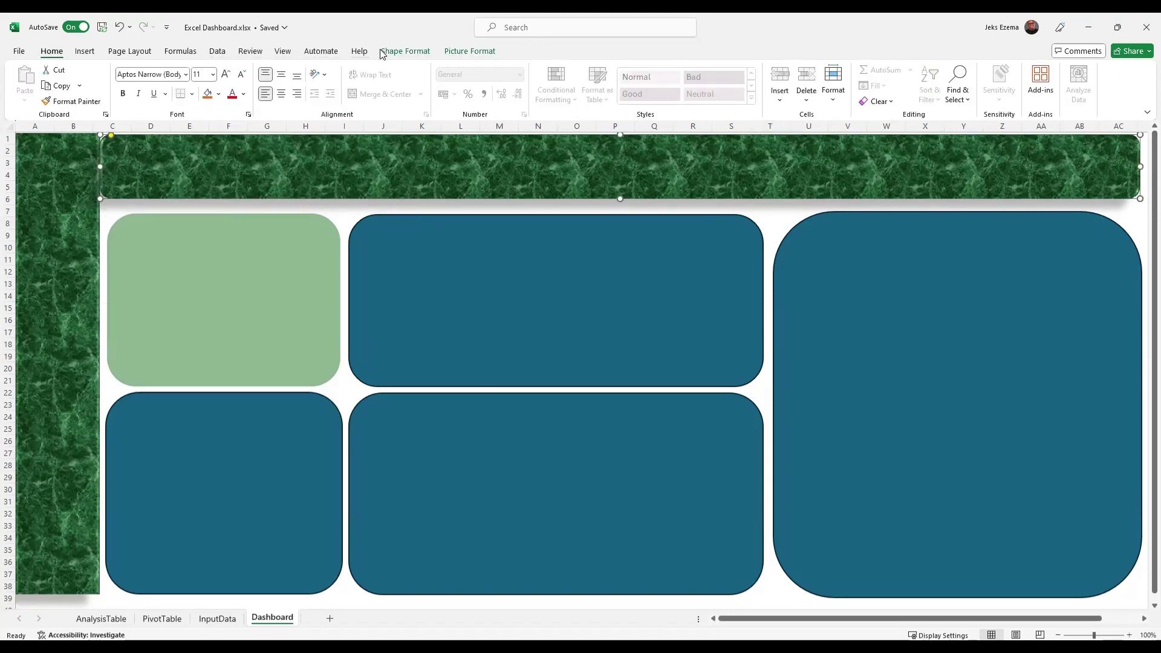
left_click(403, 51)
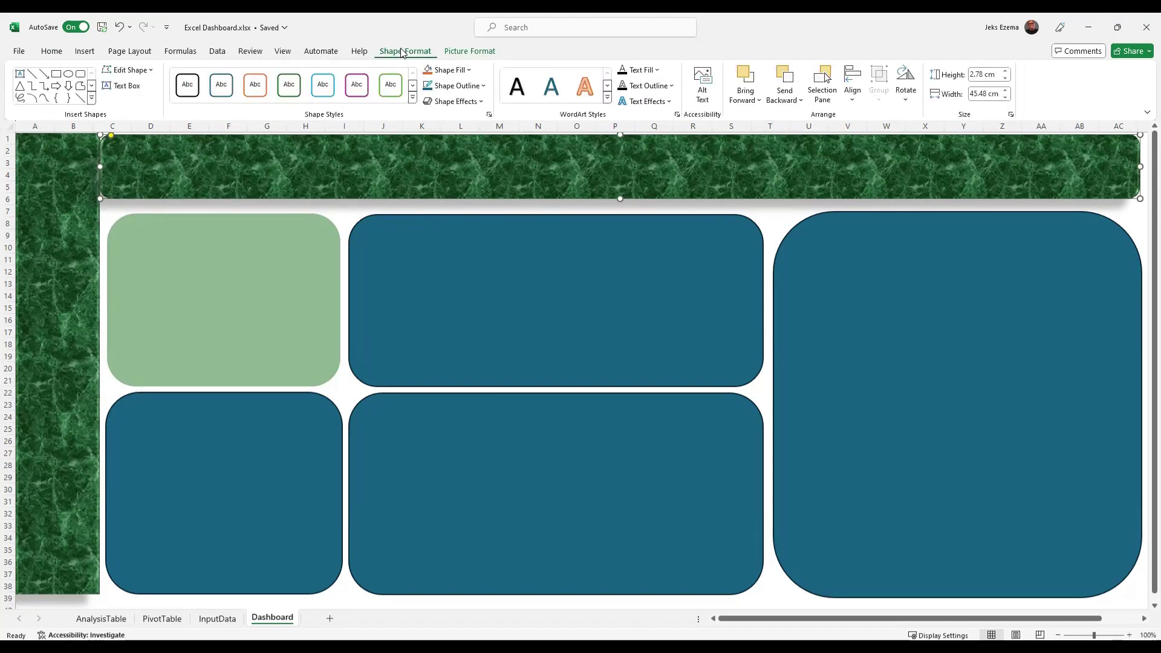
Draw a text box on the banner's left reading 'MAKANAKI AND SONS ENTERPRISE' and select its text.
left_click(120, 88)
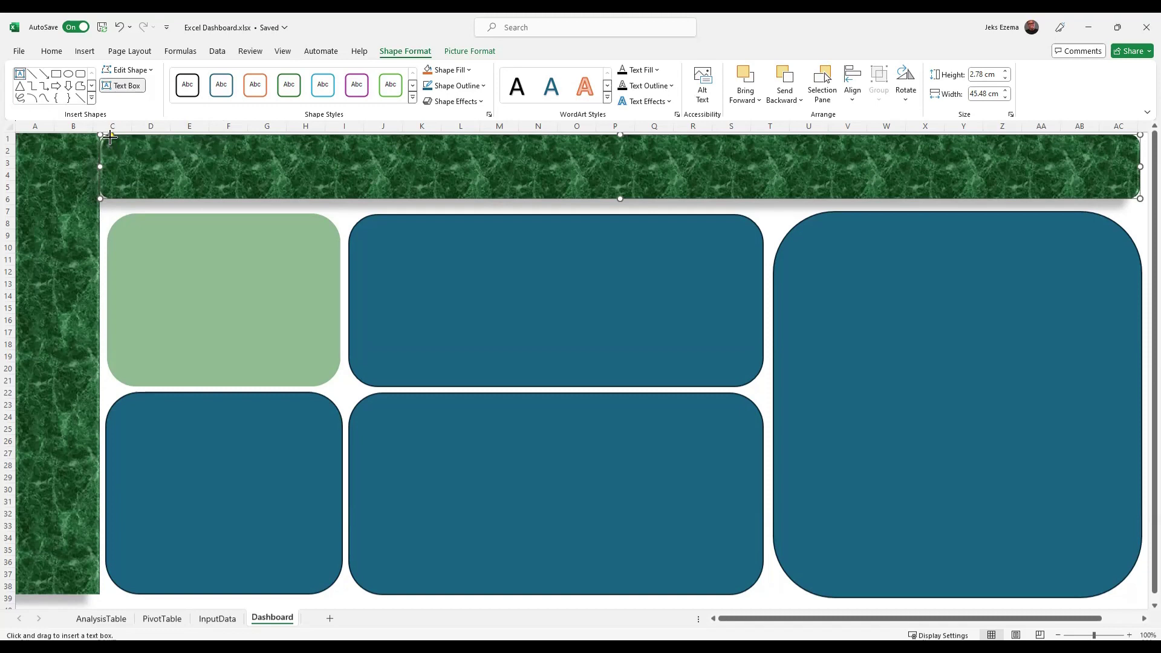
mouse_move(202, 163)
left_mouse_down()
mouse_move(251, 164)
mouse_move(301, 195)
left_mouse_up()
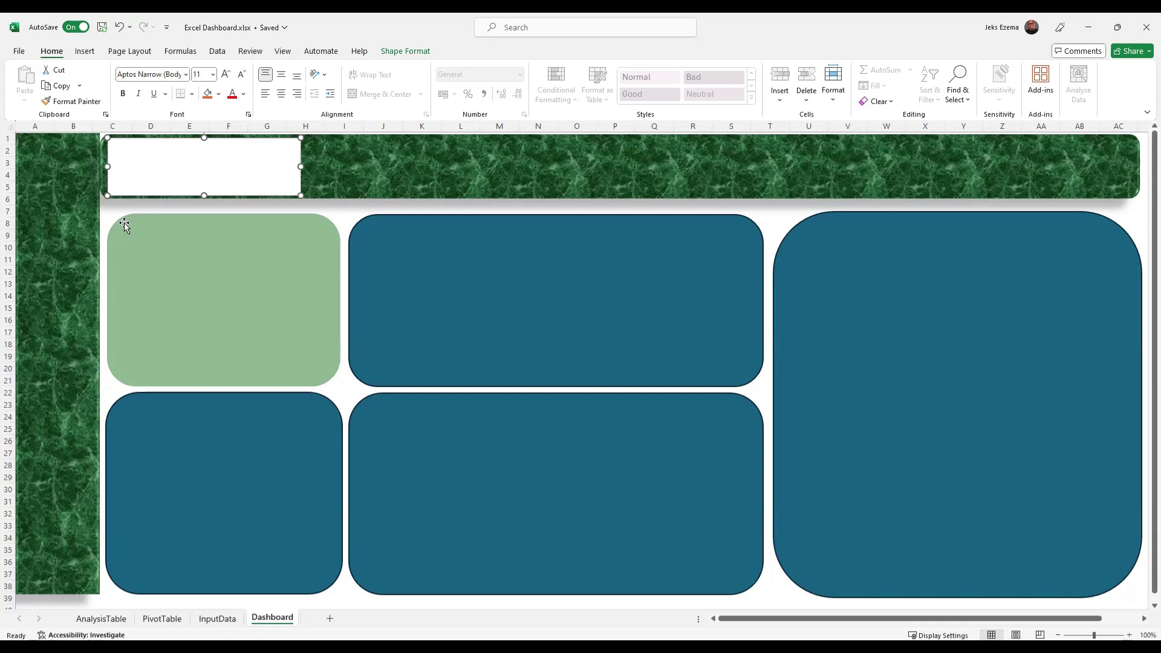
type("MAKANAKI AND SONS ENTERPRISE")
left_click(113, 146)
left_click_drag(241, 149, 126, 154)
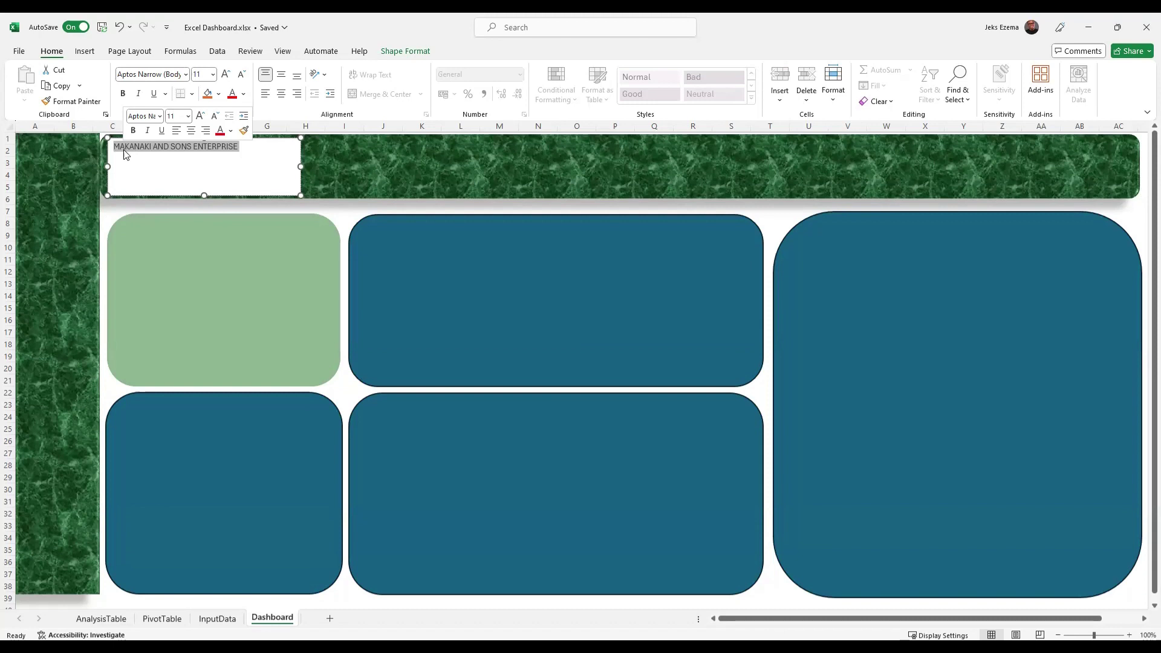
Overtype the text box wording with 'SALES REVIEW', fixing typos along the way.
type("BU")
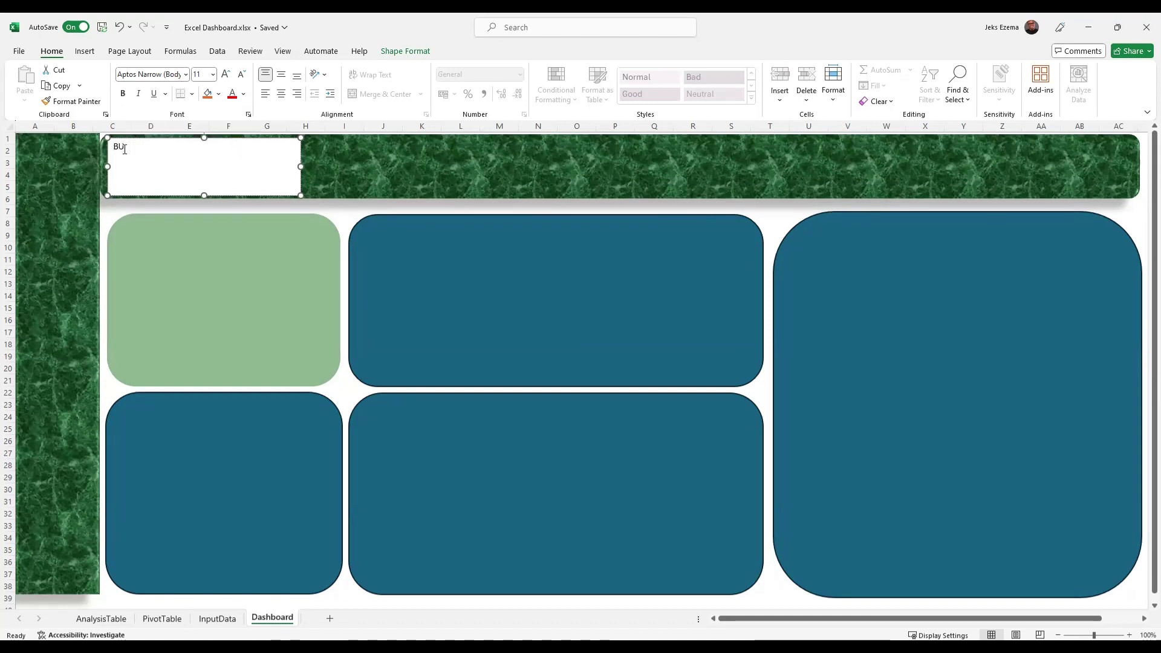
type("SU")
key("BackSpace")
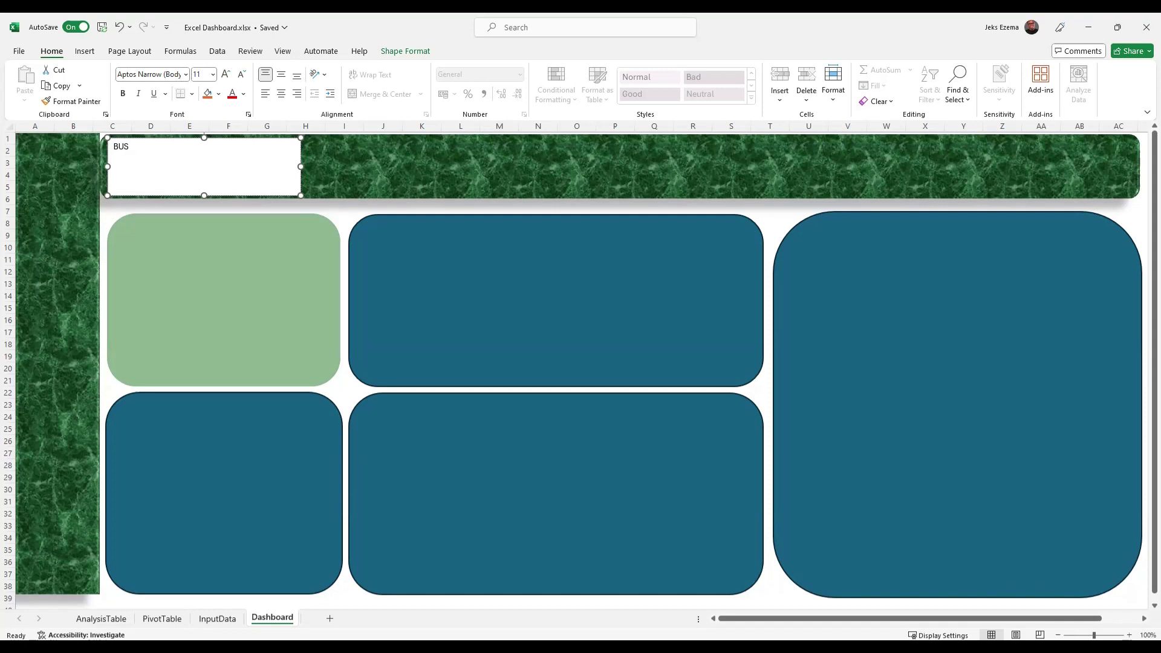
type("INESS")
type("REVI")
type("EW")
key("Left")
key("BackSpace")
key("BackSpace")
key("BackSpace")
key("BackSpace")
key("BackSpace")
key("BackSpace")
key("BackSpace")
key("BackSpace")
type("SALES")
triple_click(175, 148)
left_click(213, 74)
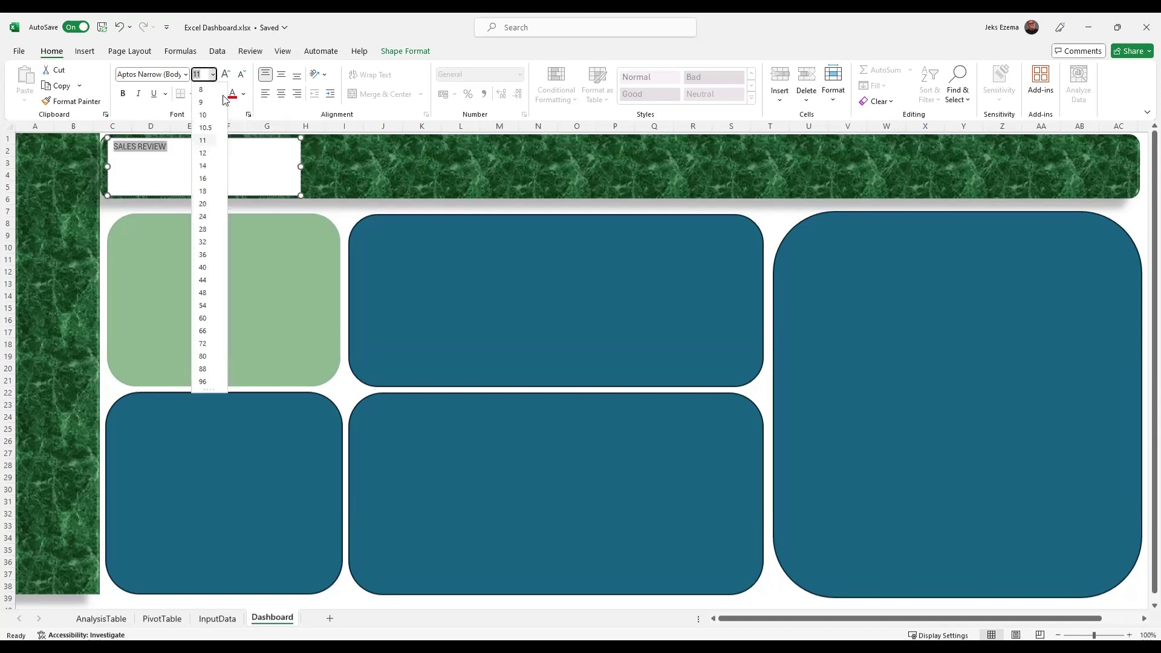
Size the SALES REVIEW title at 40 pt, then reduce it to 36 pt.
left_click(203, 271)
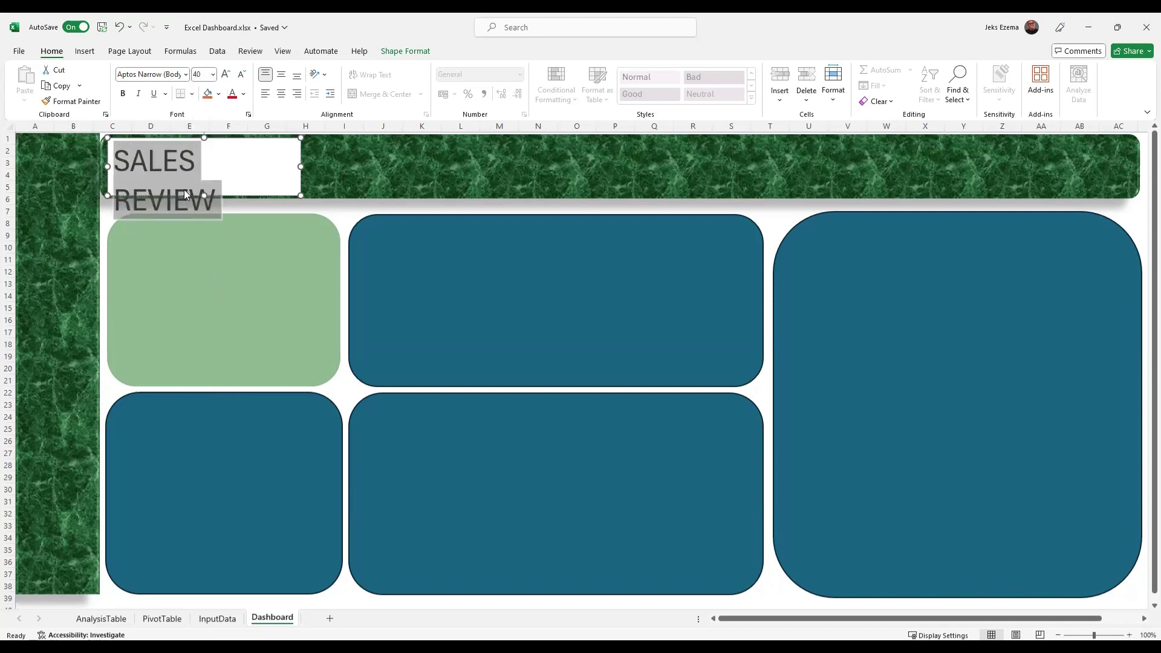
left_click(124, 176)
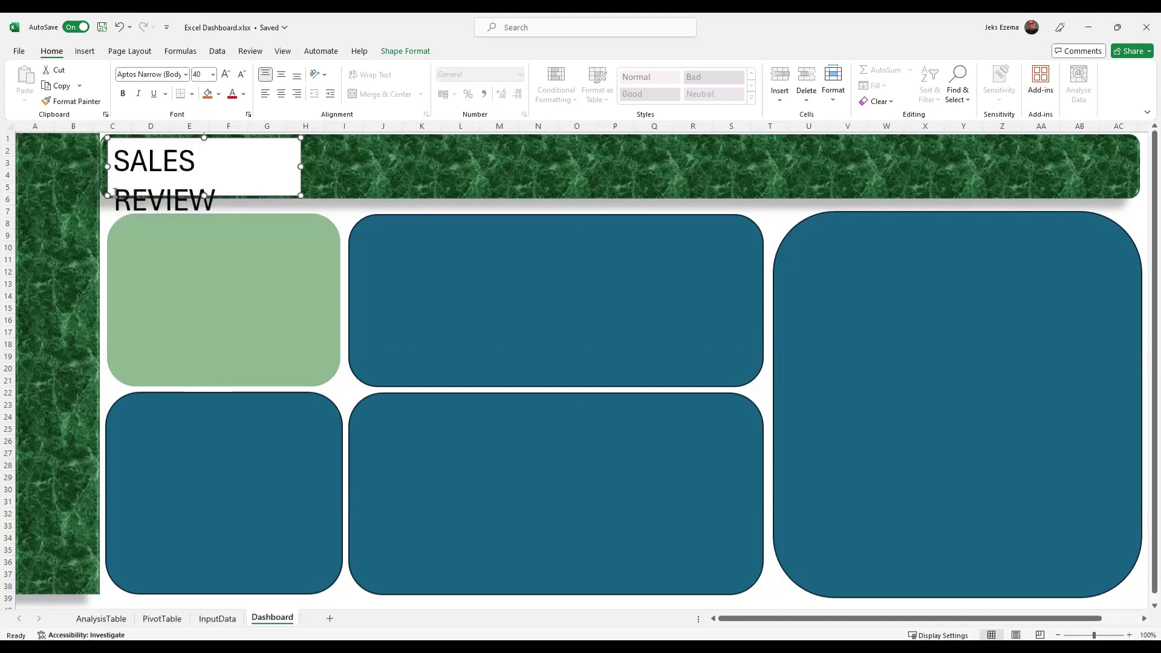
triple_click(161, 156)
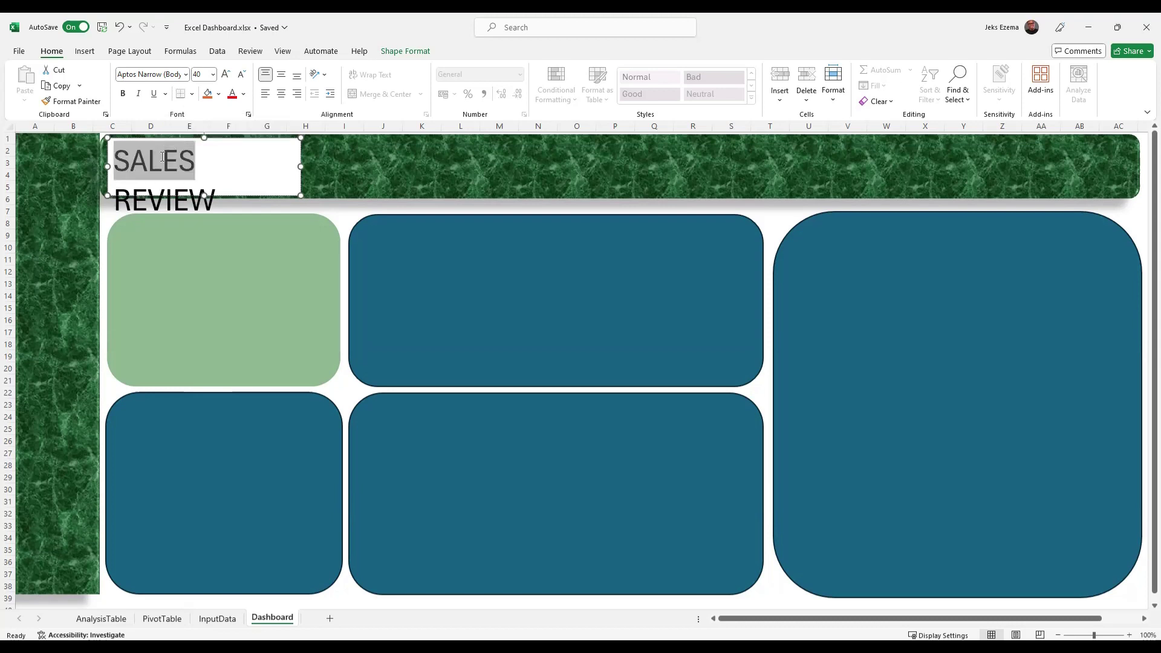
left_click(213, 74)
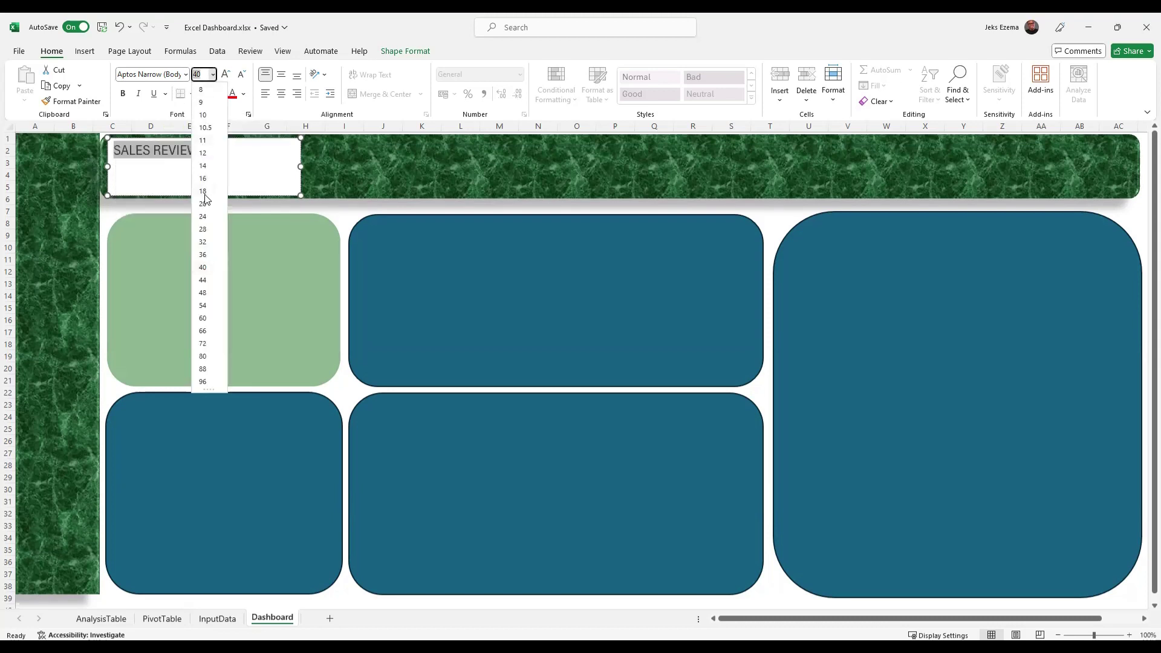
left_click(204, 254)
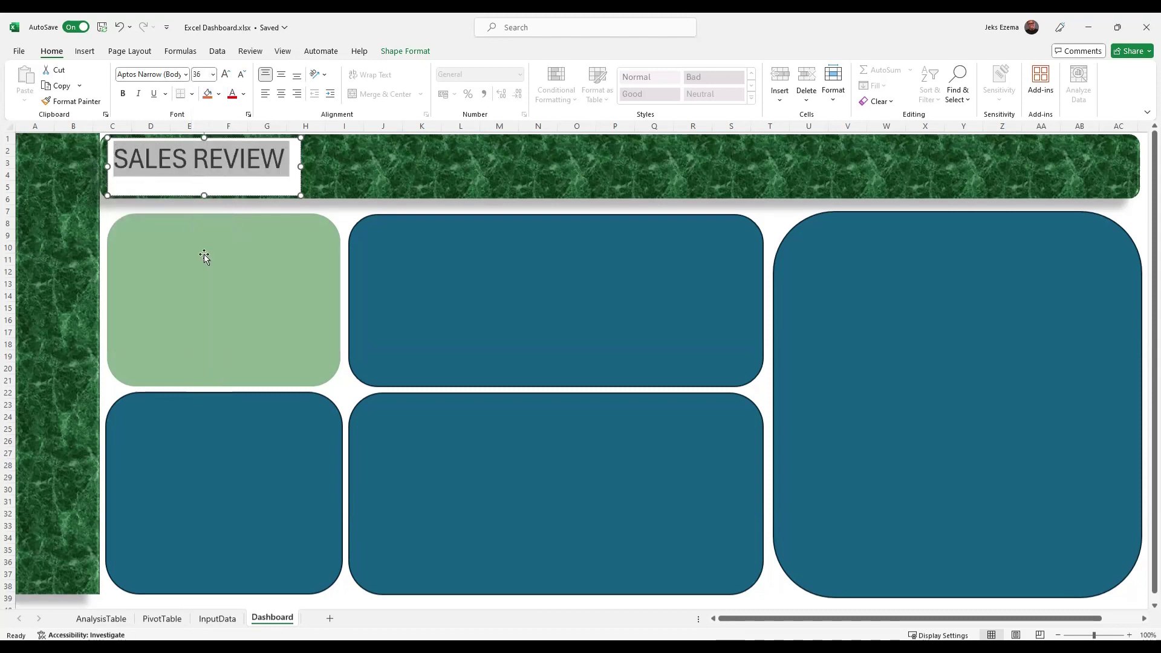
left_click(187, 75)
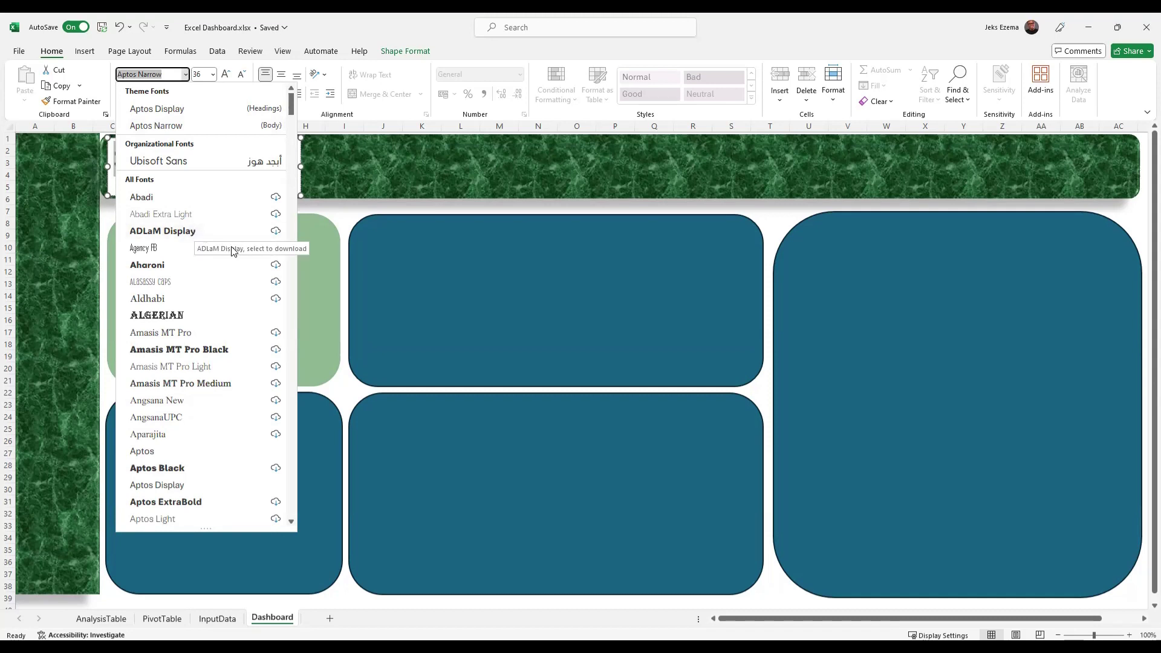
Set the title in Amasis MT Pro Black and shrink it to 28 pt.
left_click(187, 349)
key("Escape")
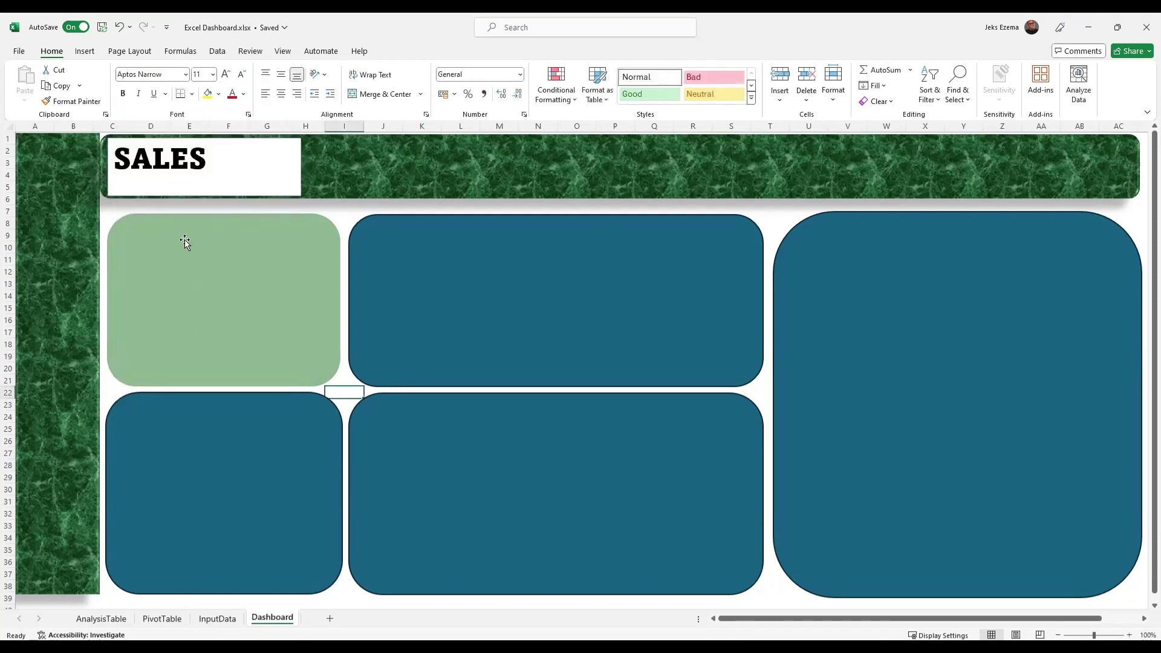
double_click(162, 178)
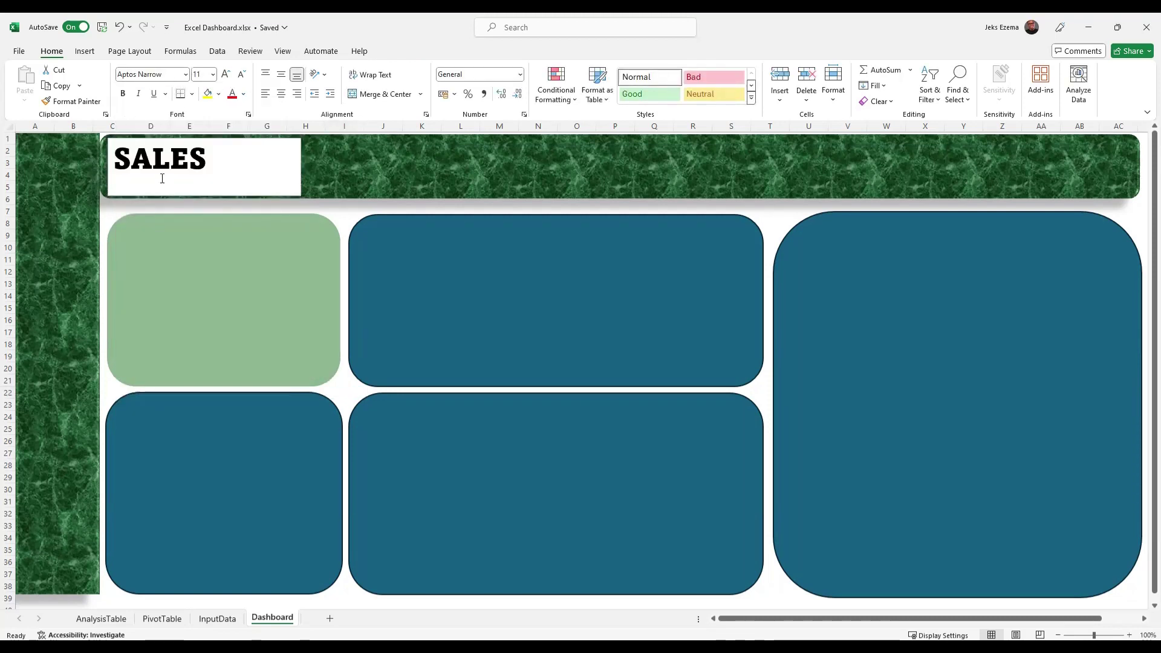
left_click(214, 75)
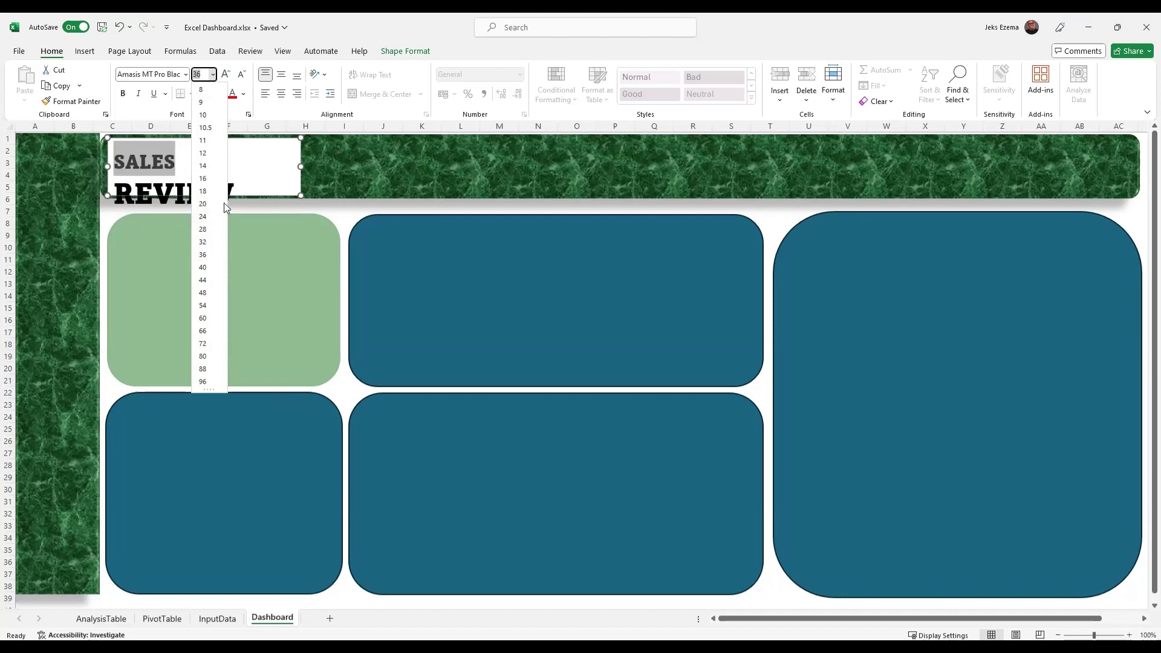
left_click(254, 169)
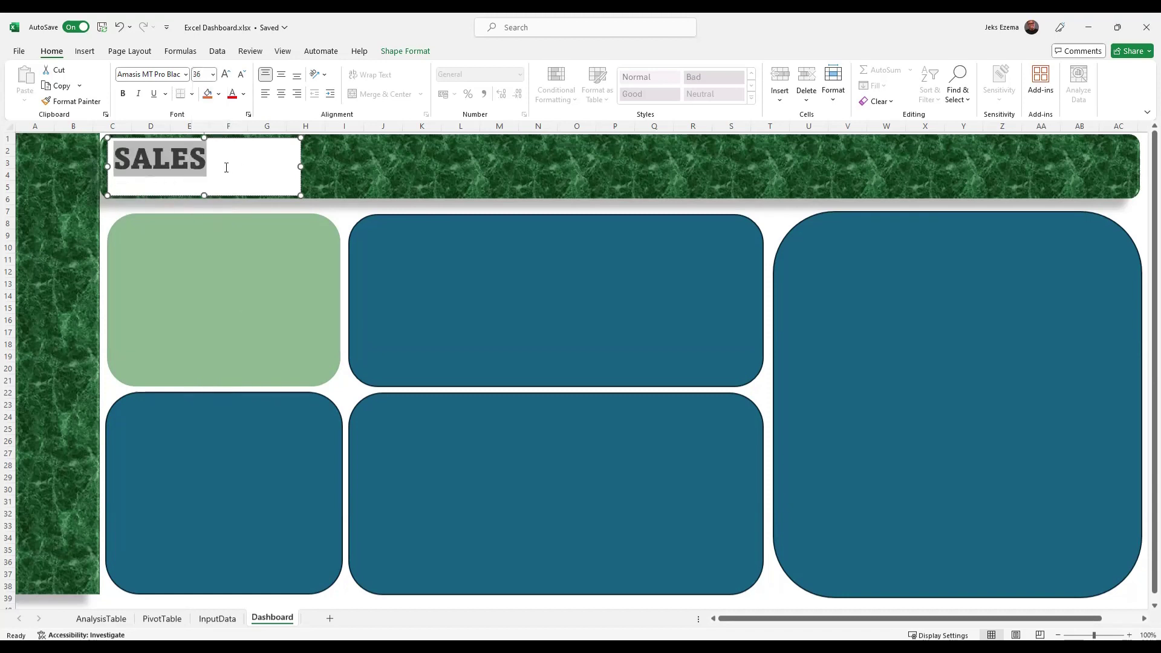
triple_click(227, 167)
left_click(226, 167)
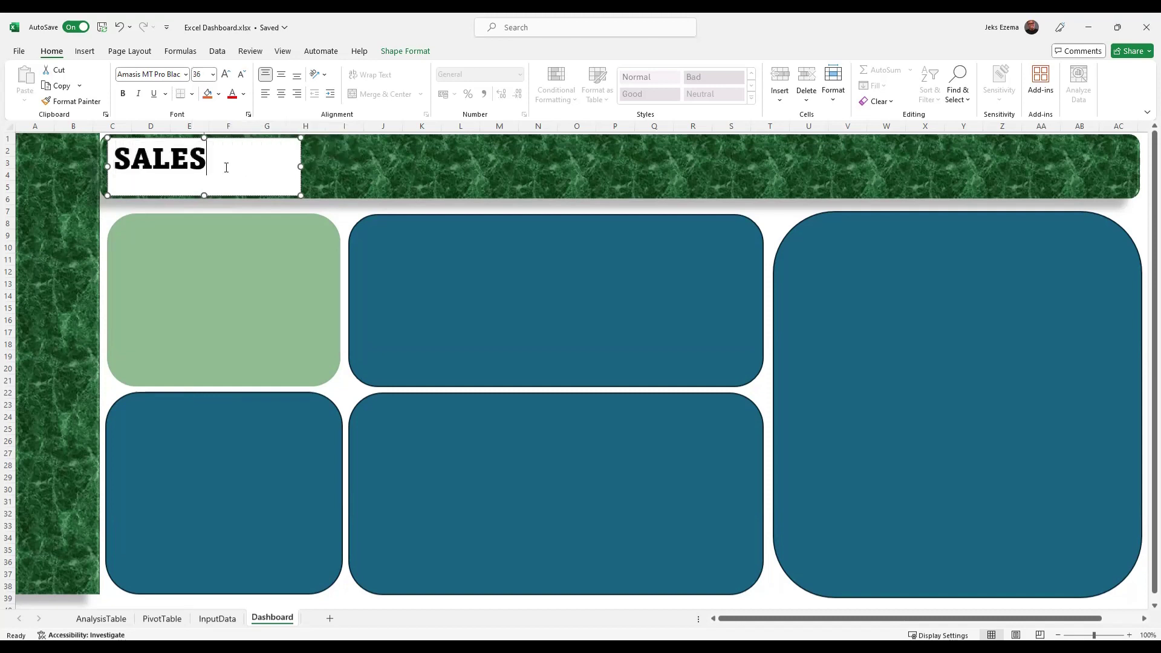
triple_click(226, 168)
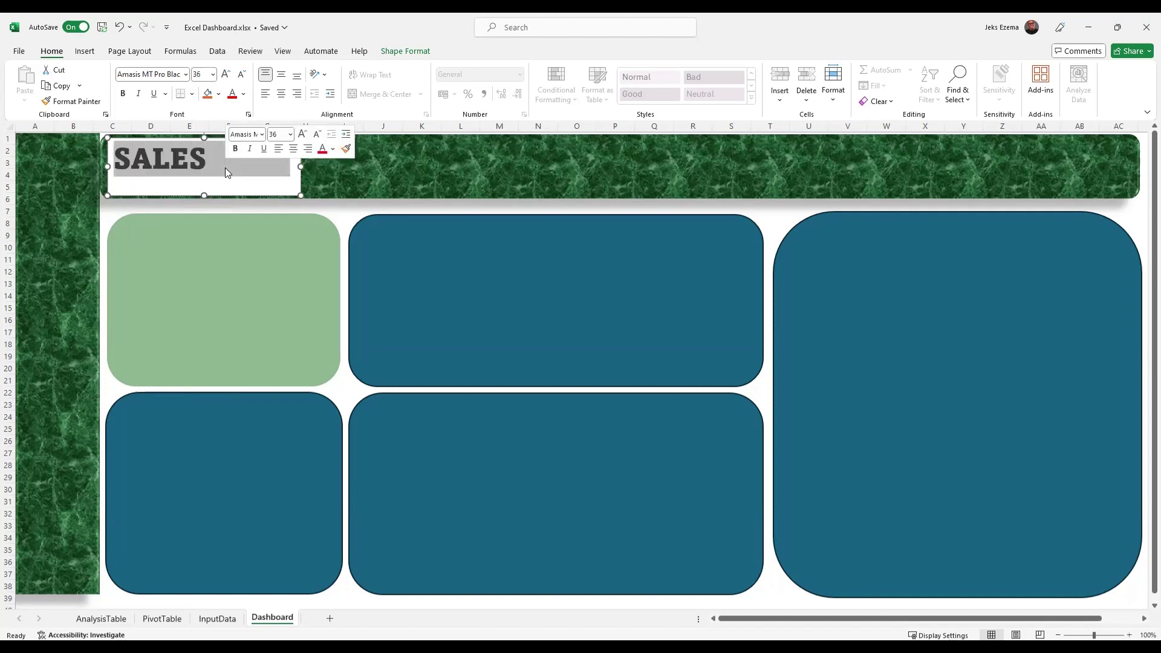
left_click(213, 75)
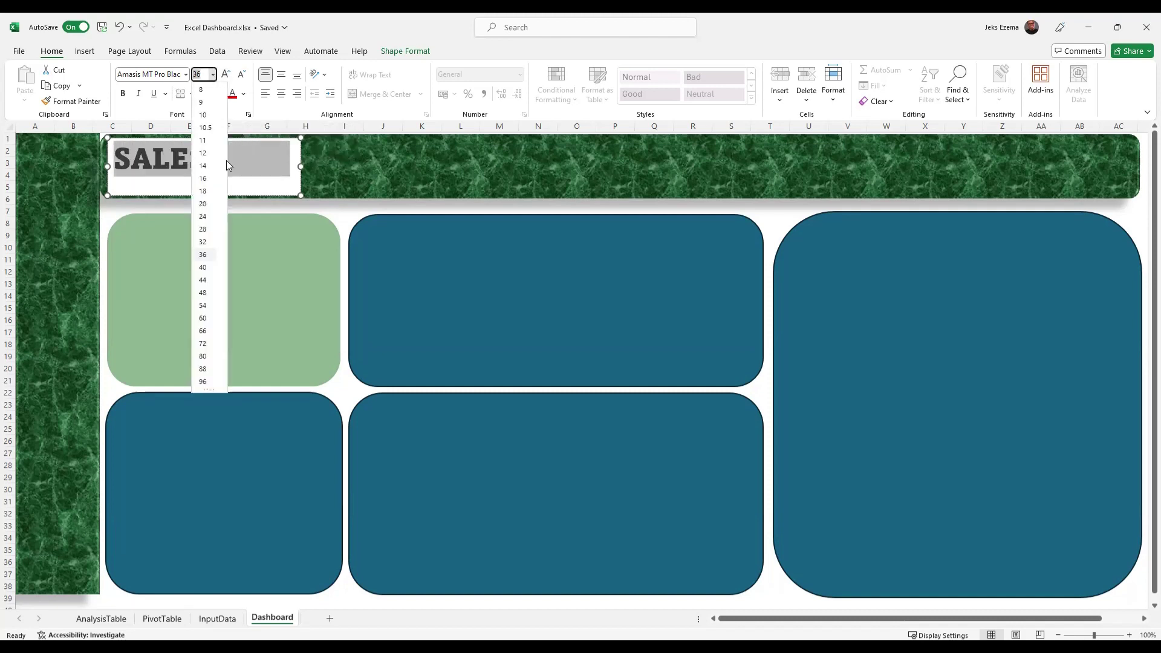
left_click(204, 229)
Shorten the SALES REVIEW text box to fit its 28 pt text.
left_click(202, 182)
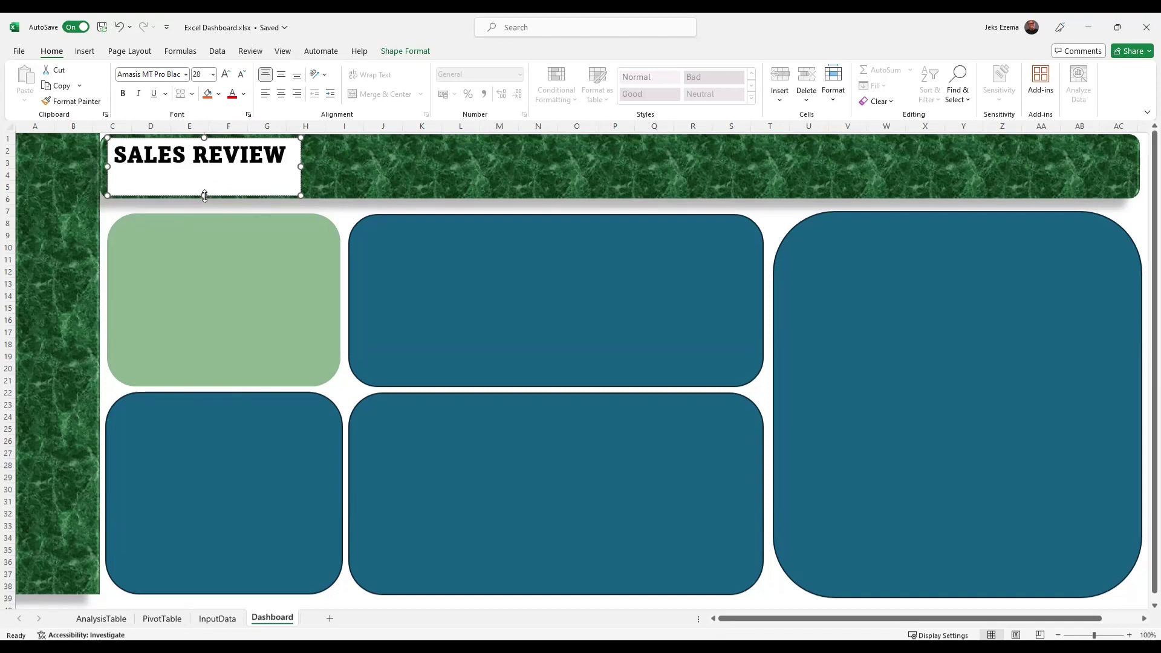
left_click_drag(203, 195, 204, 172)
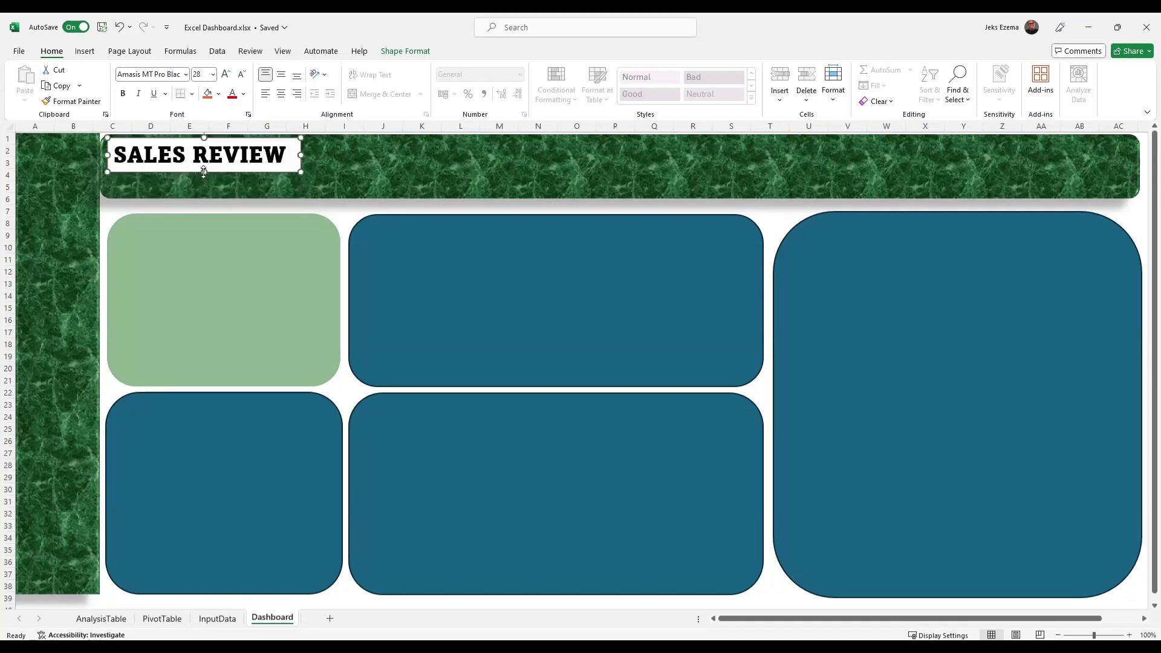
left_click(357, 171)
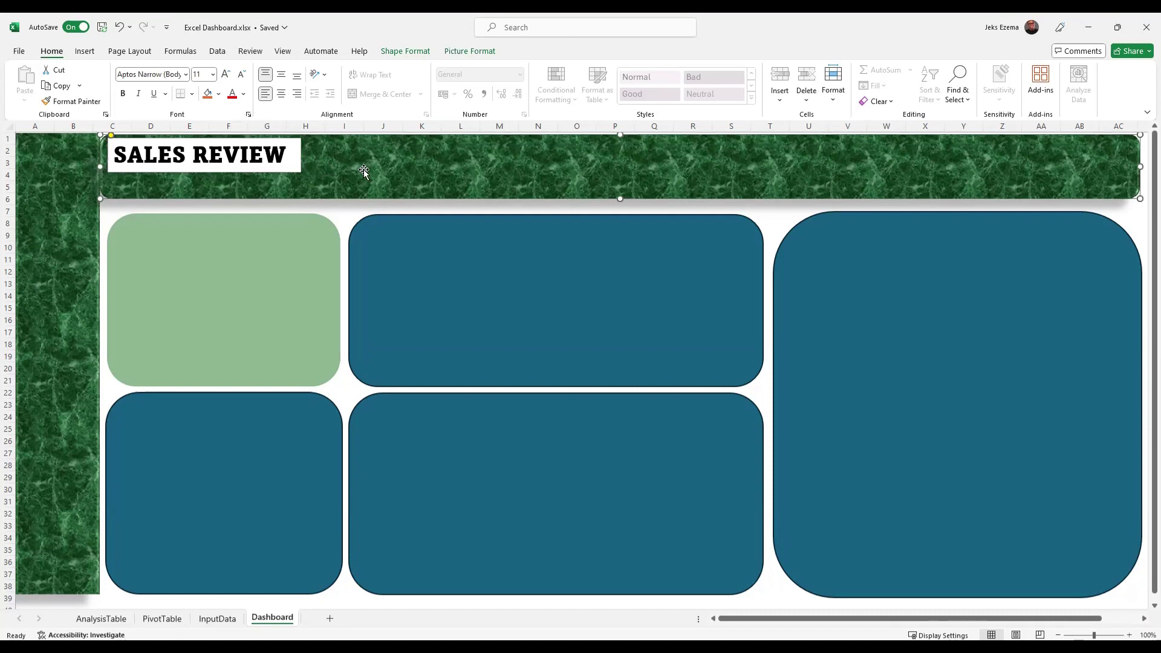
left_click(276, 156)
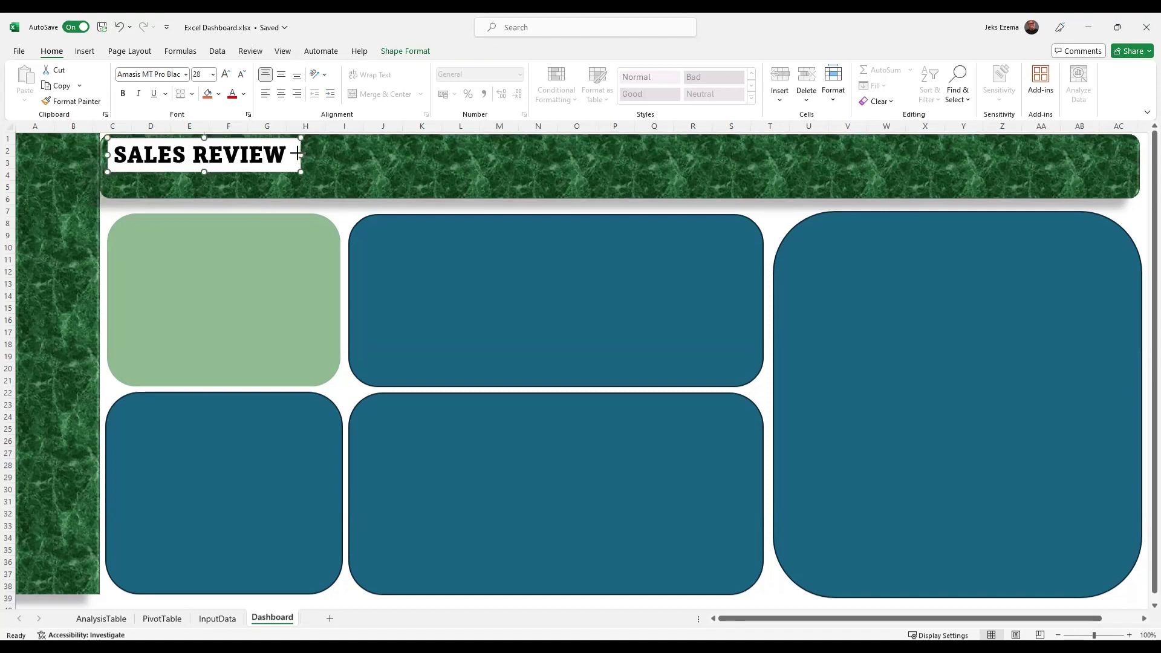
key("ctrl+a")
left_click(232, 145)
left_click(194, 158)
triple_click(196, 158)
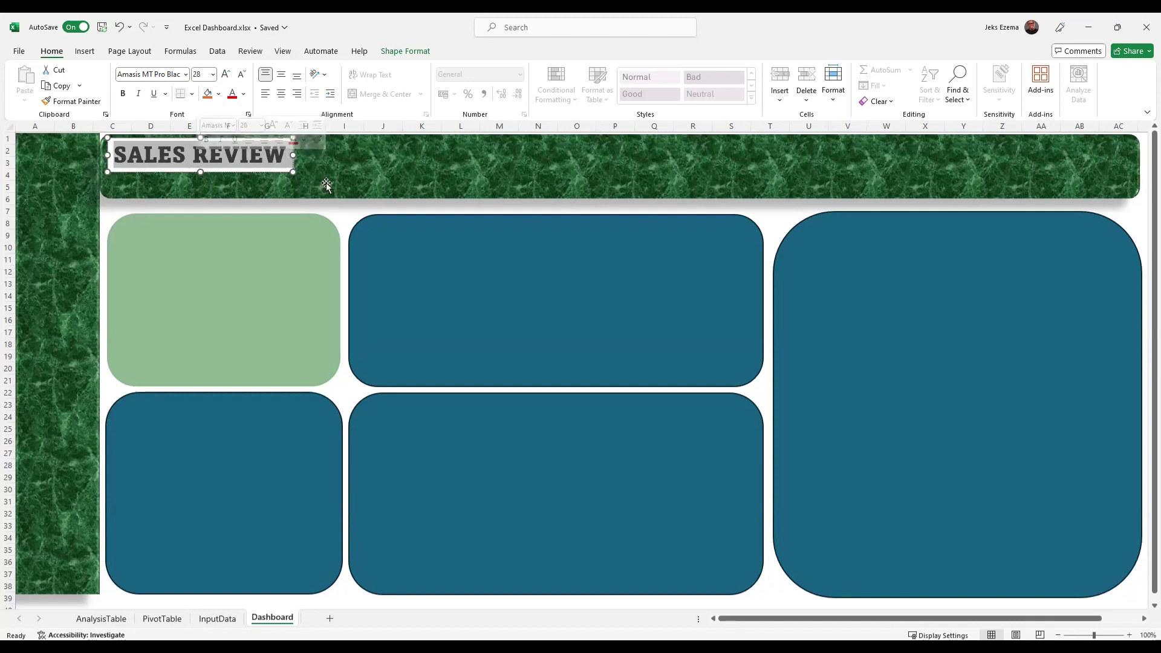
left_click(286, 156)
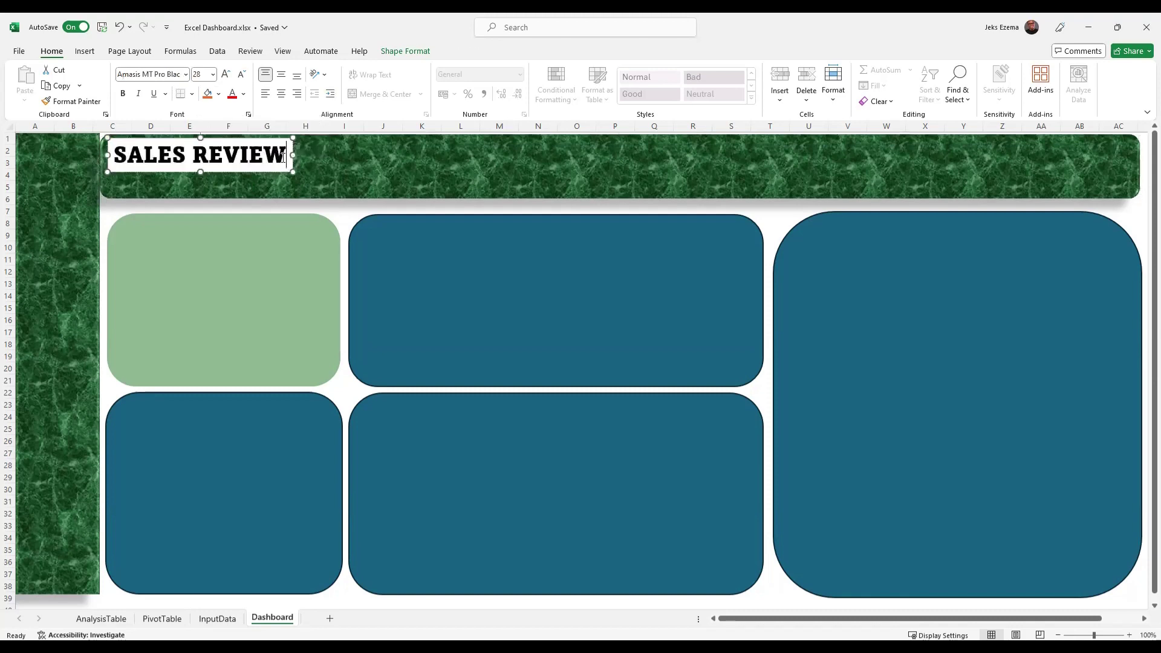
left_click(390, 52)
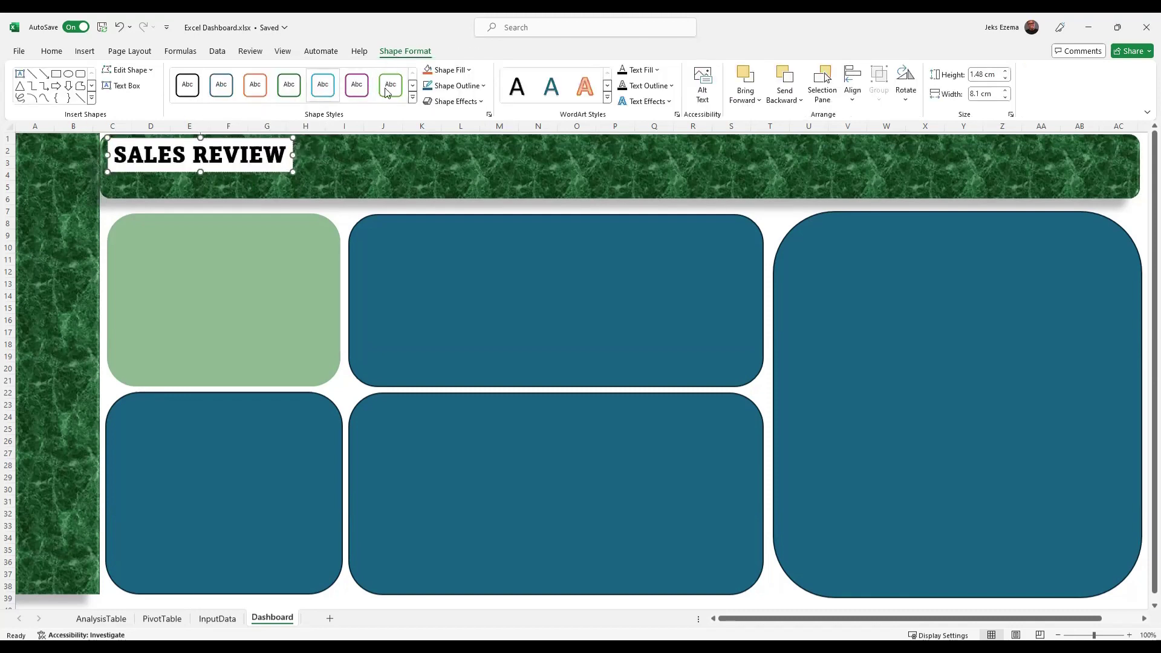
Give the title box No Fill and make the SALES REVIEW lettering white.
left_click(470, 71)
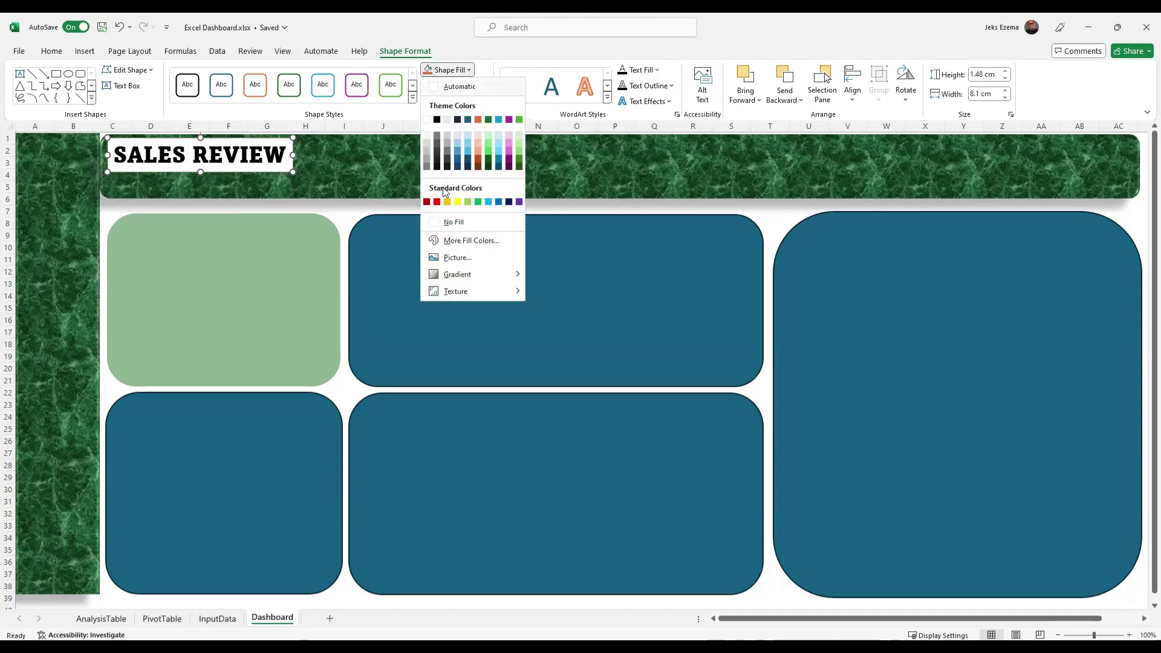
left_click(435, 222)
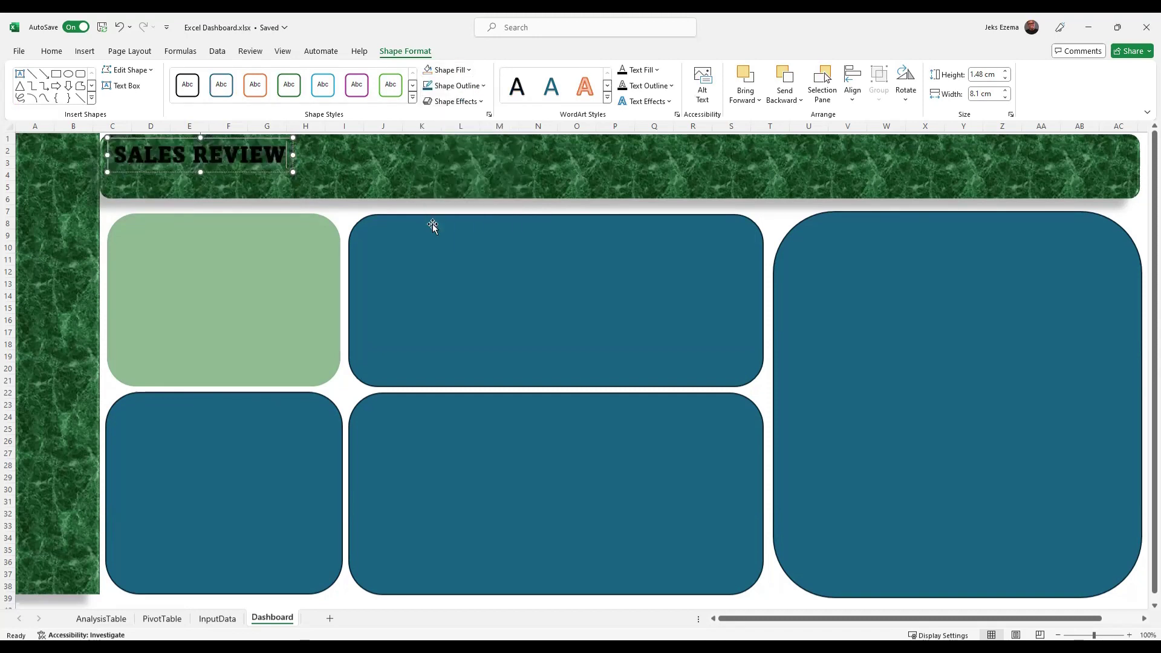
double_click(261, 163)
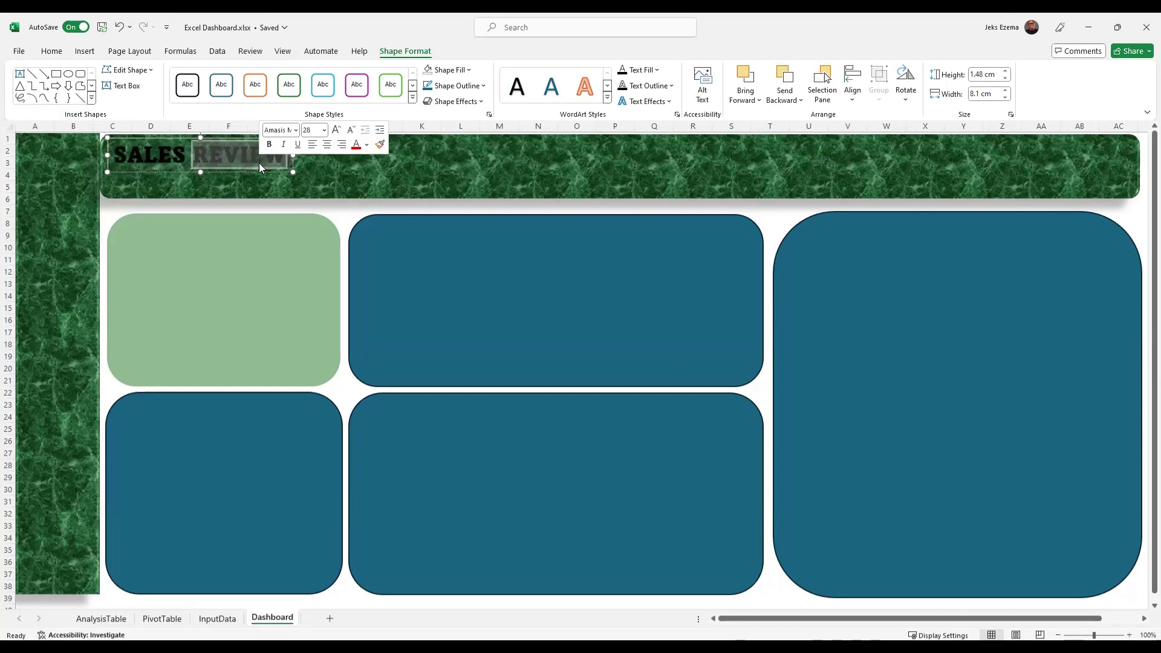
triple_click(259, 162)
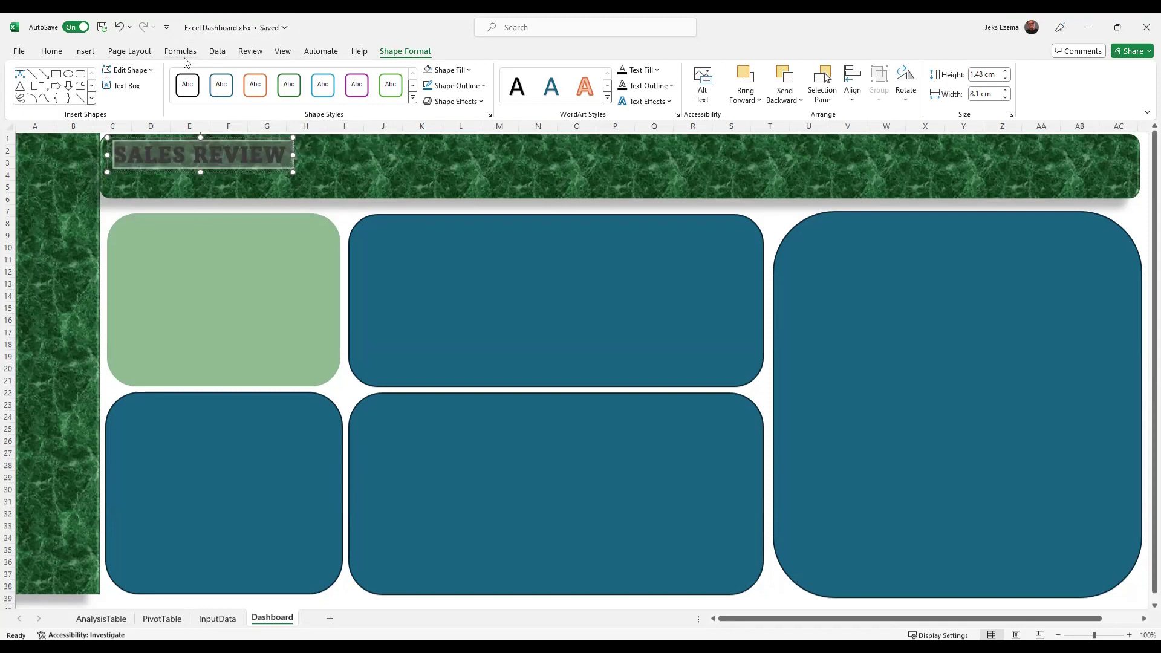
left_click(656, 71)
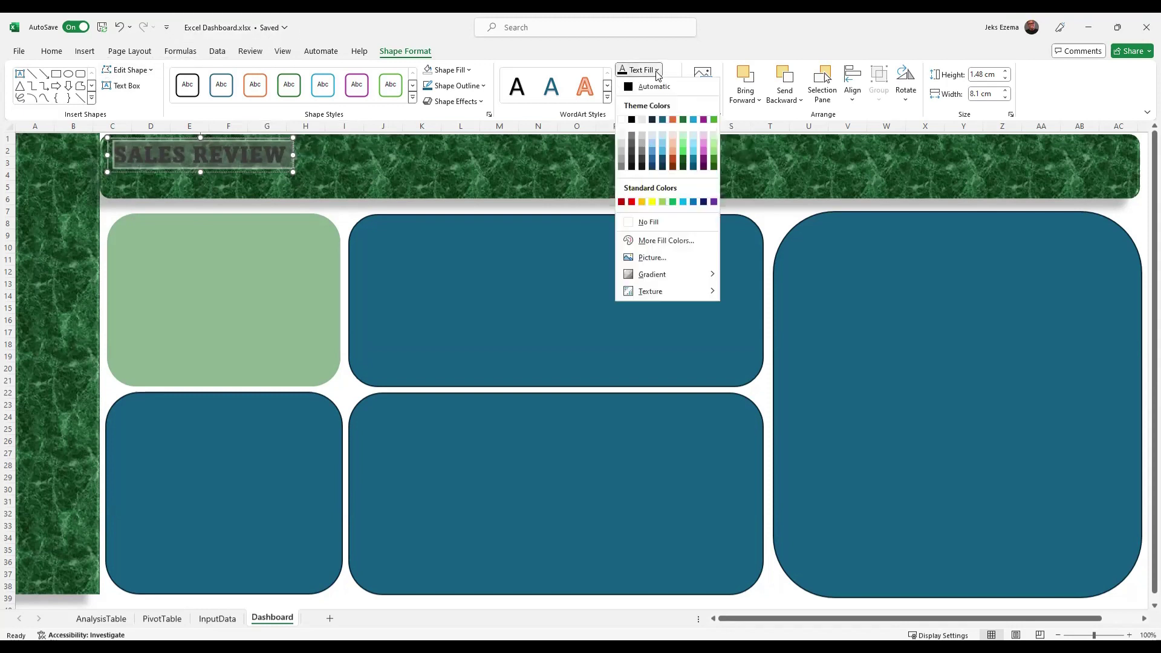
left_click(623, 124)
left_click(462, 169)
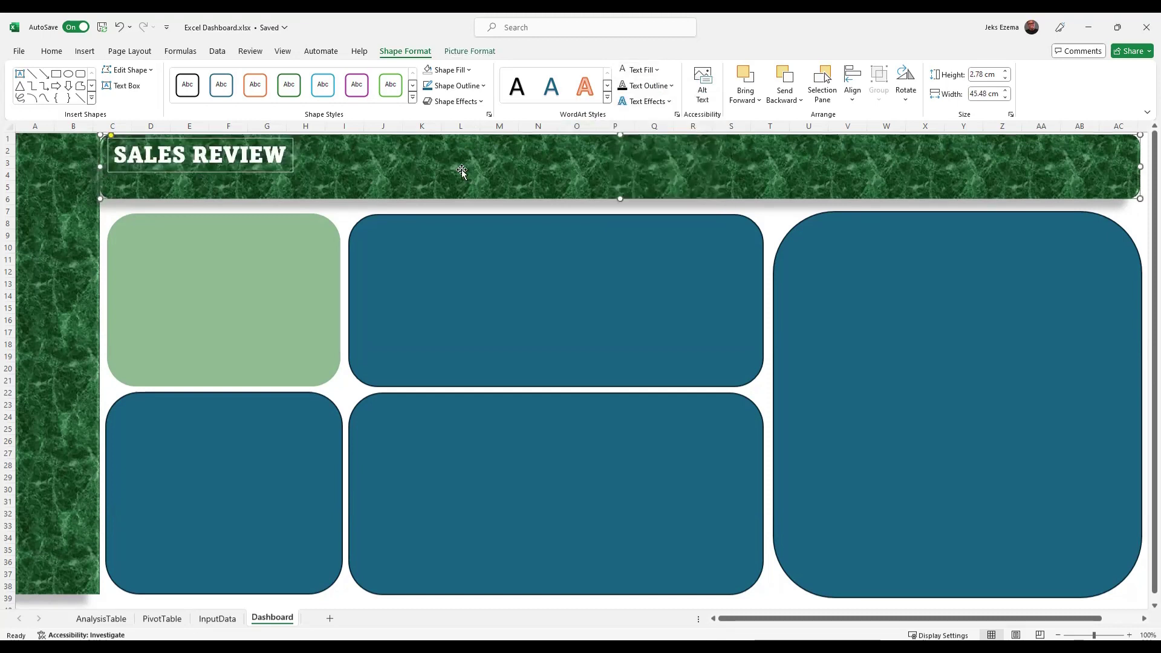
Reset the title letters' outline to Automatic and set the title box's Shape Outline to No Outline.
left_click(285, 162)
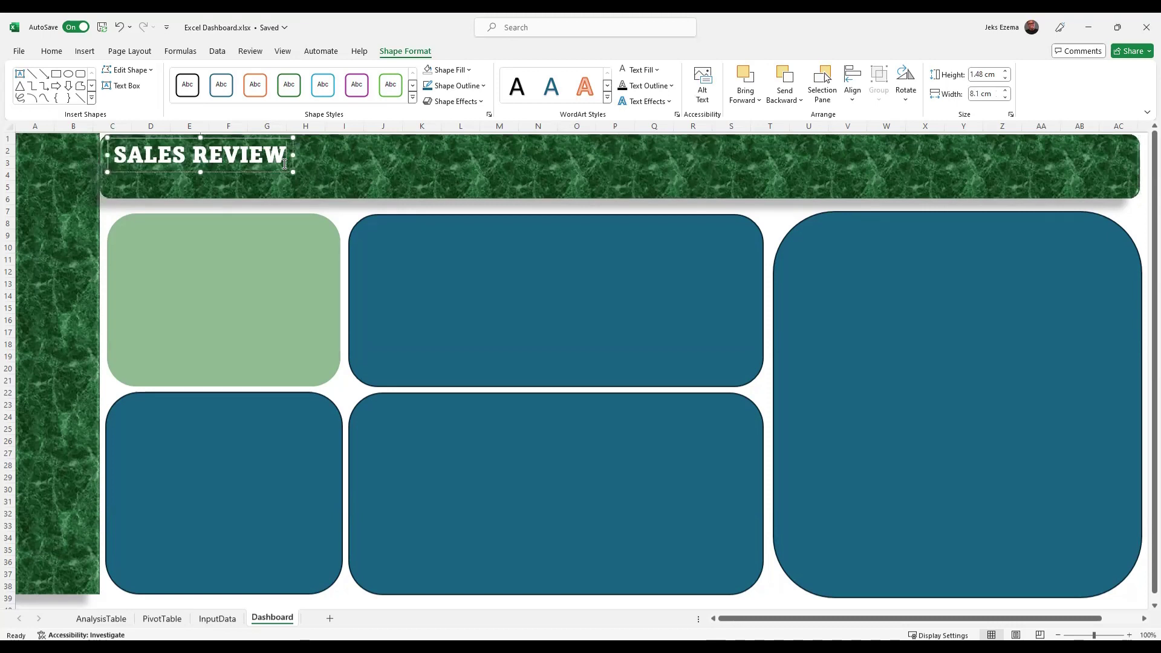
left_click(674, 91)
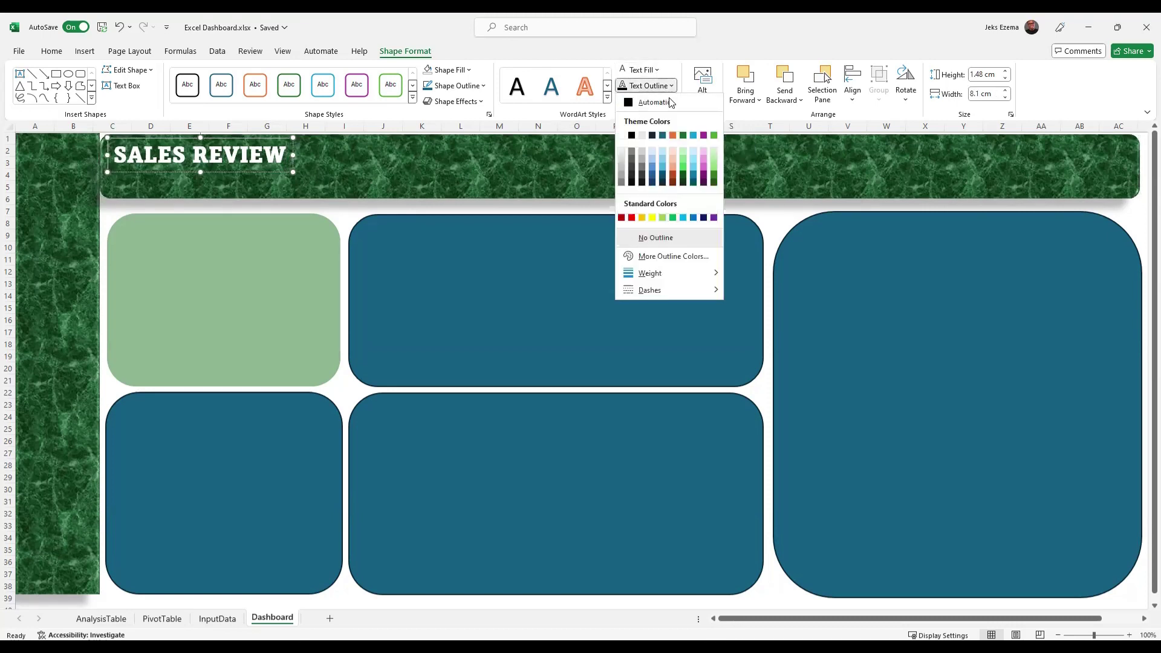
left_click(651, 239)
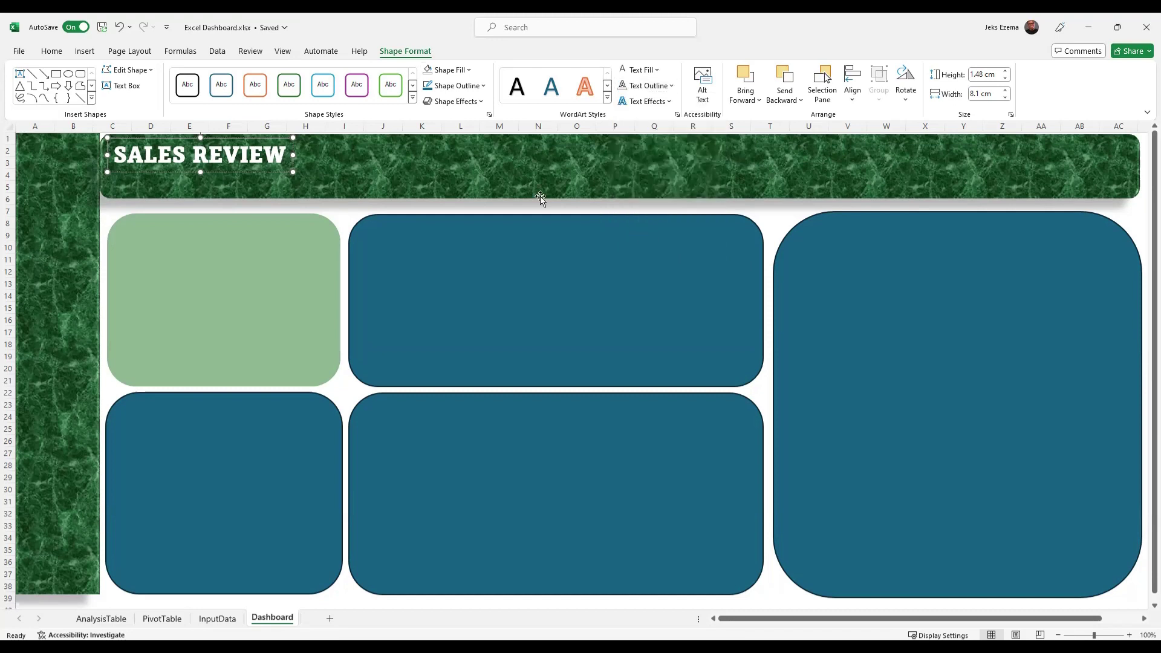
left_click(456, 167)
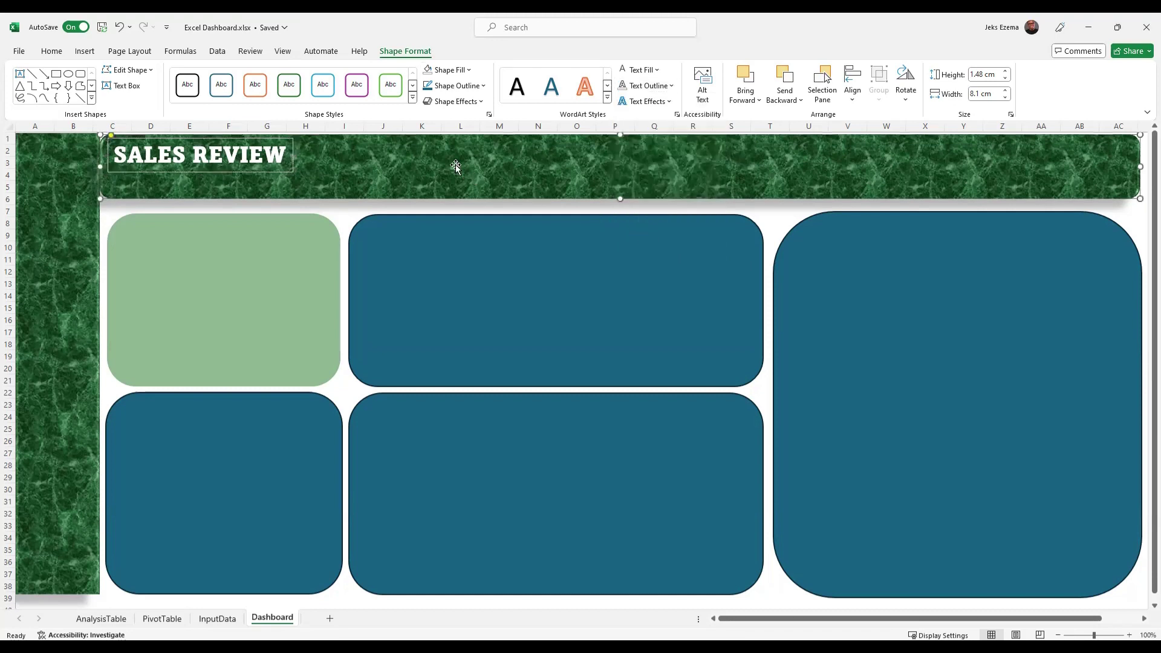
left_click(286, 167)
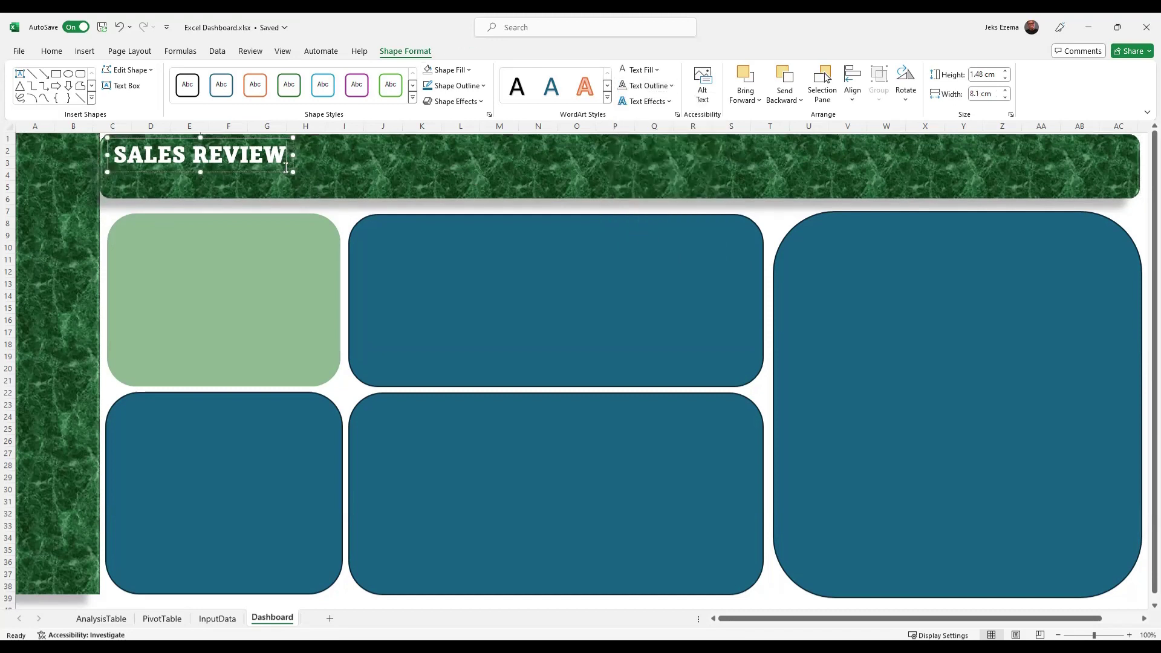
left_click(671, 87)
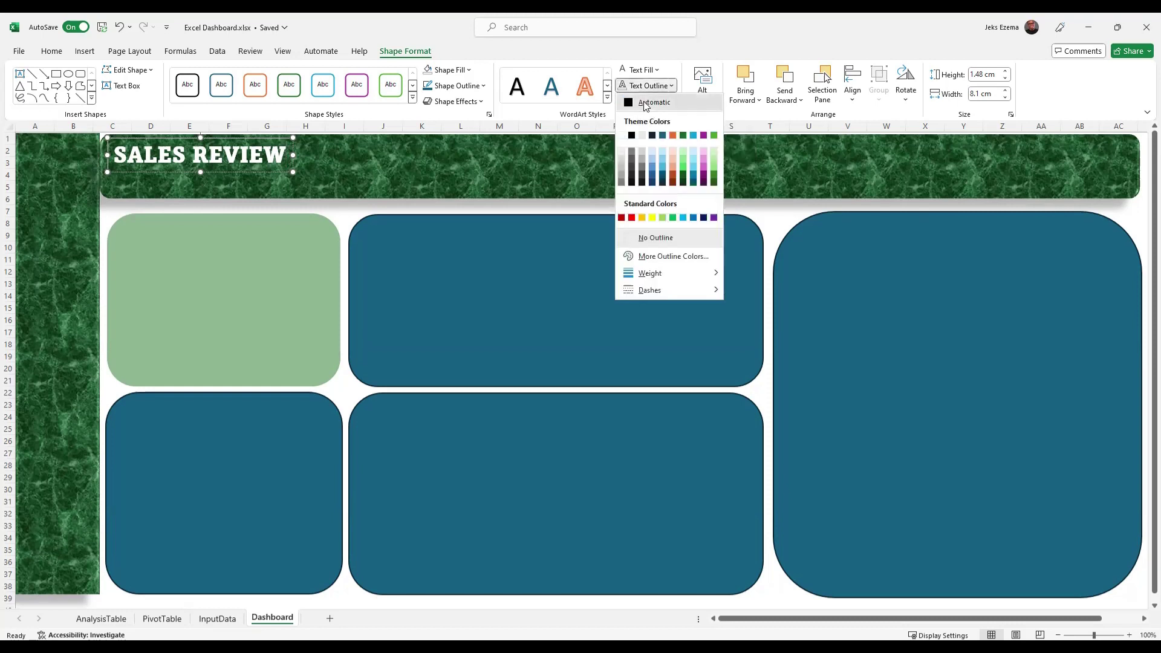
left_click(644, 103)
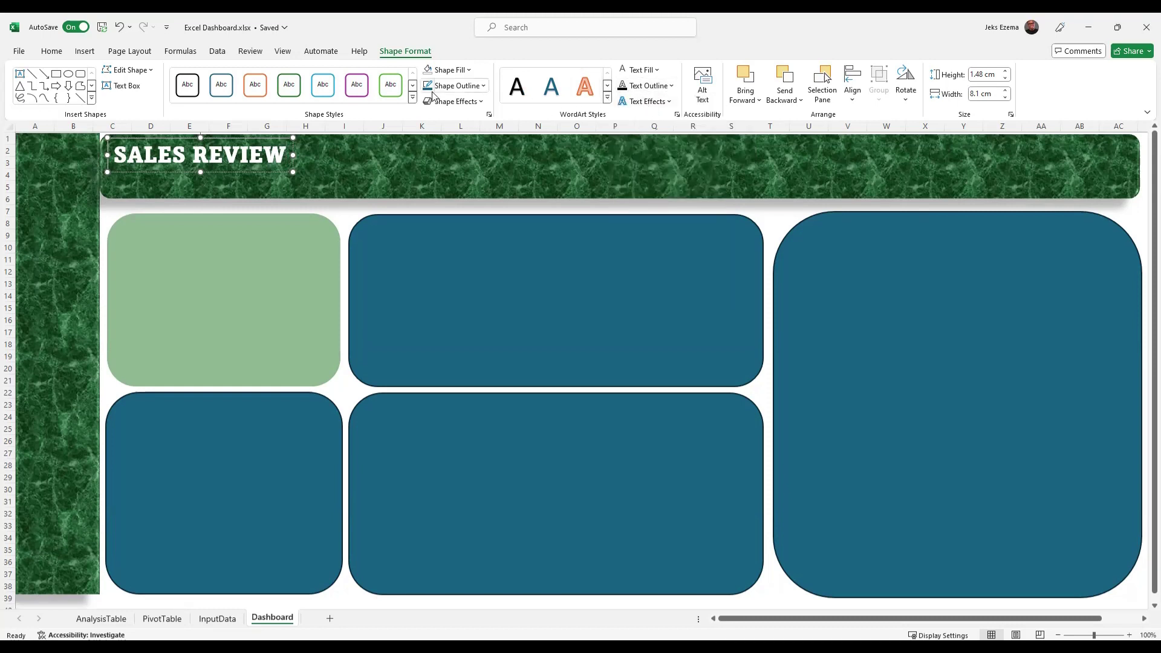
left_click(484, 86)
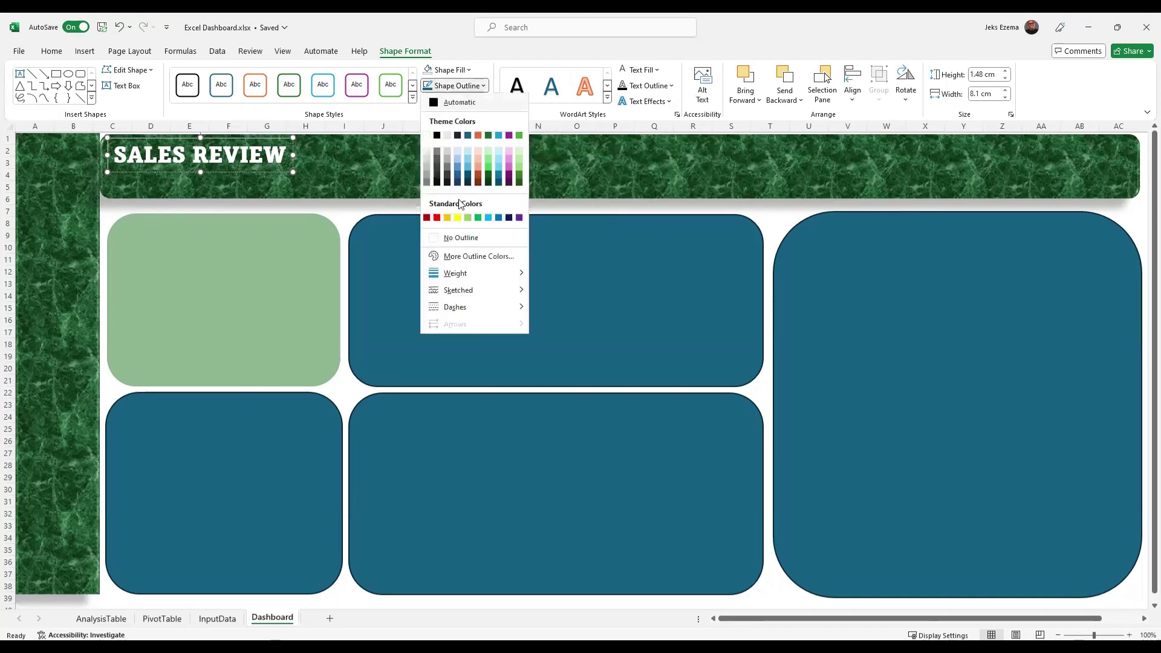
left_click(440, 239)
left_click(373, 164)
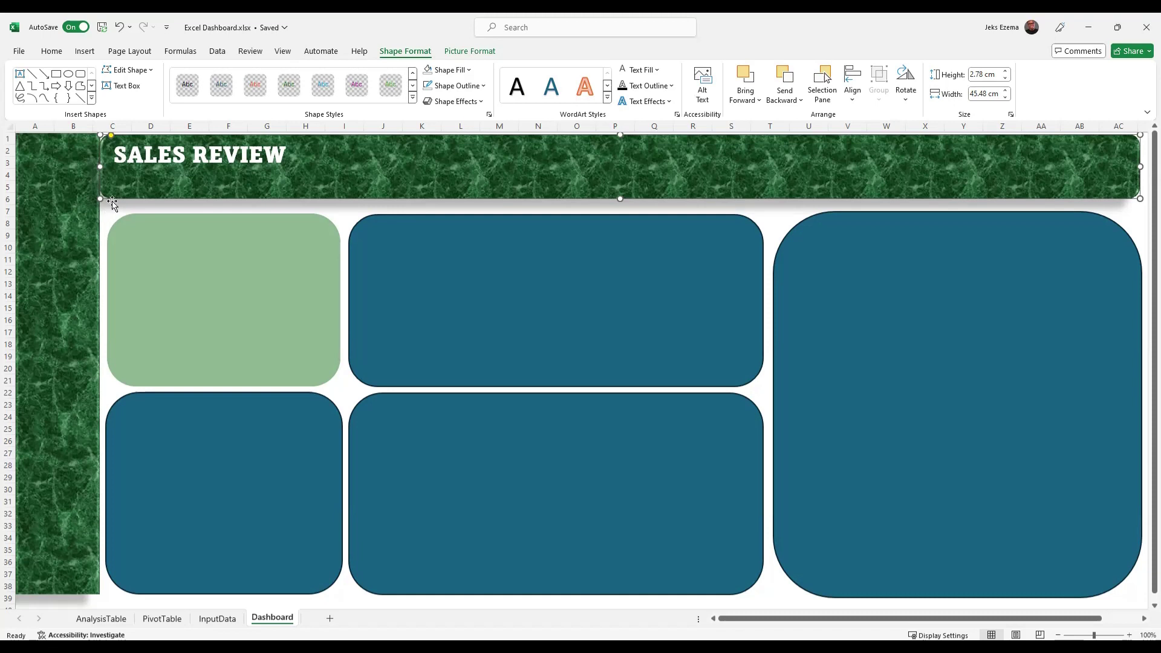
Draw a text box under the SALES REVIEW title and type 'MAKANAKI AND'.
left_click(122, 86)
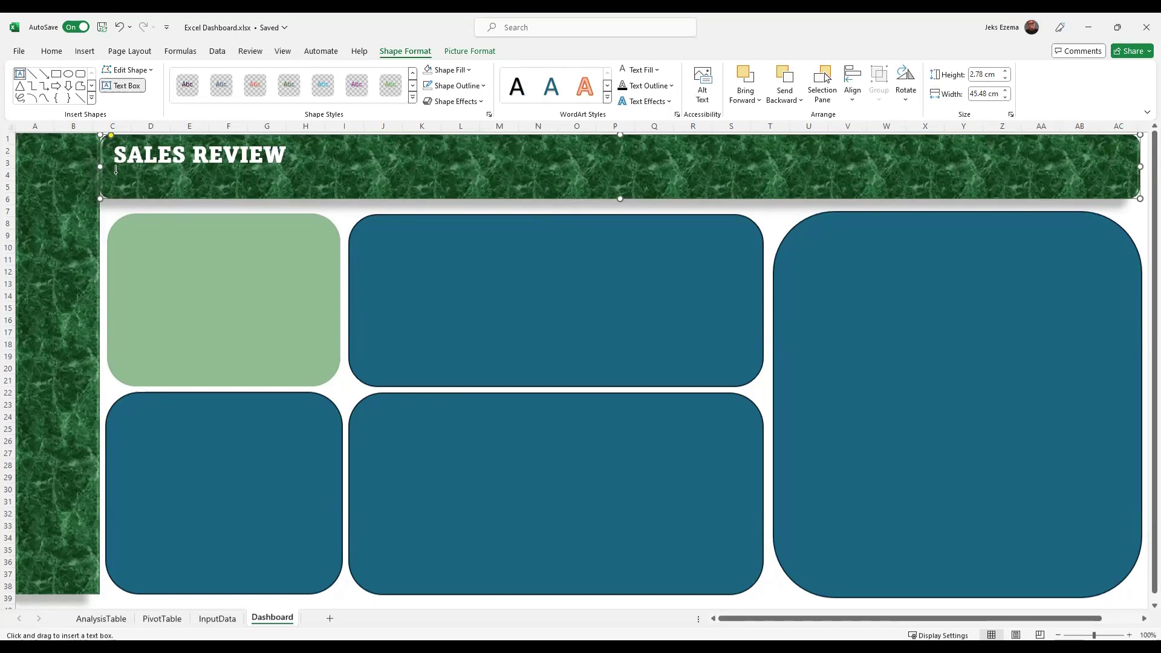
left_click_drag(116, 172, 284, 192)
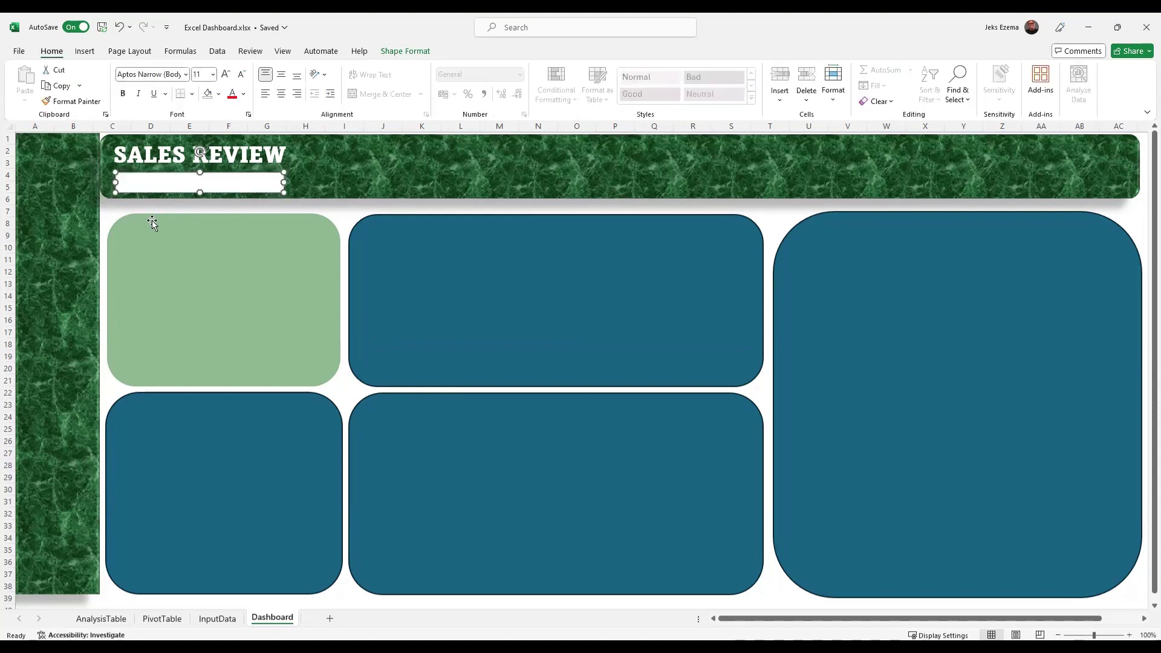
type("MAKA")
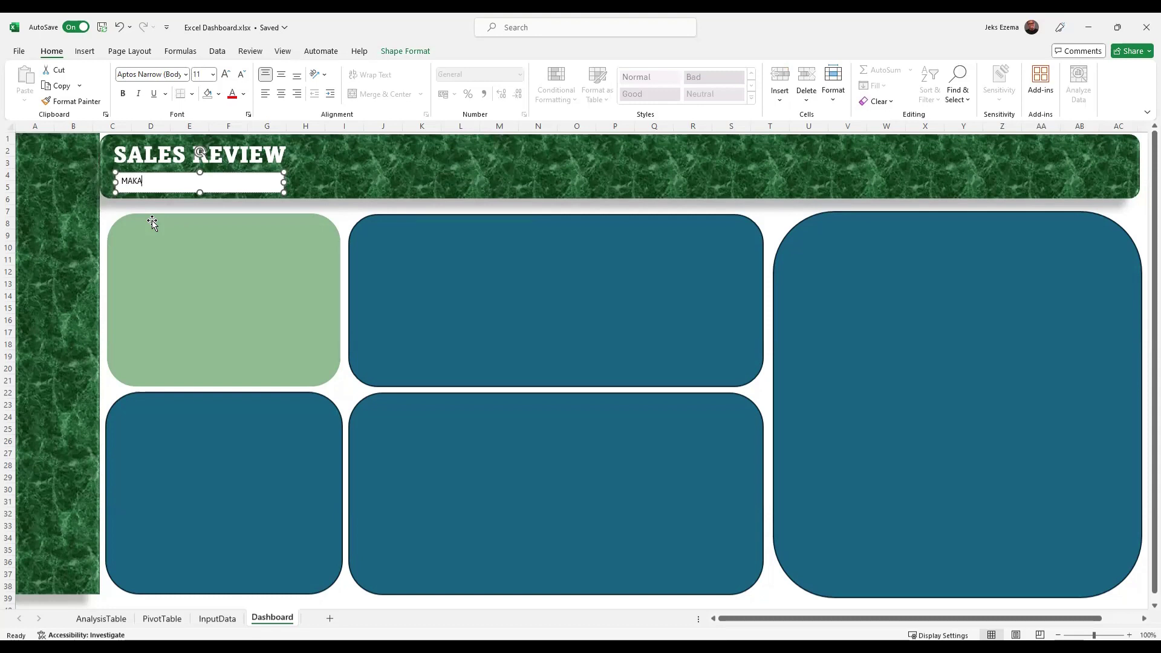
type("NAKI")
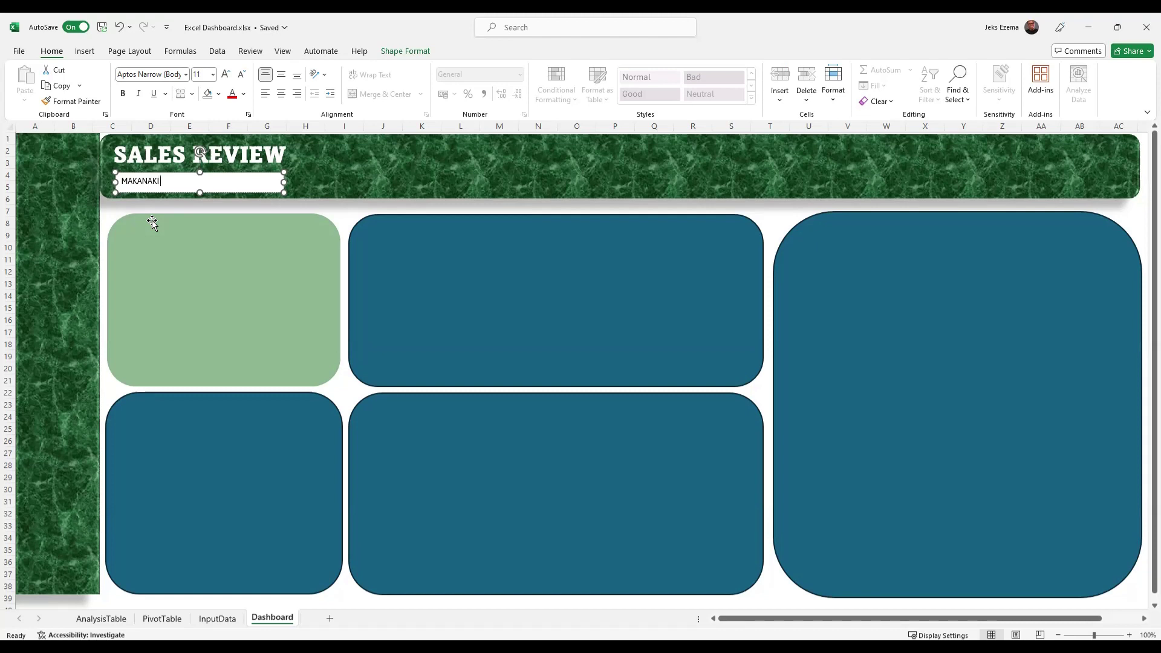
type(" AND")
Finish the subtitle as 'MAKANAKI AND SONS INTERNATIONAL LTD', replacing the ENTERPRISE ending.
type("ON")
type("S")
type(" ENTERP")
type("RISE")
key("BackSpace")
key("BackSpace")
key("BackSpace")
key("BackSpace")
key("BackSpace")
key("BackSpace")
key("BackSpace")
key("BackSpace")
key("BackSpace")
key("BackSpace")
type("INTERNATIONAL LTD")
Make the company-name subtitle bold and apply the Baguet Script font.
triple_click(158, 183)
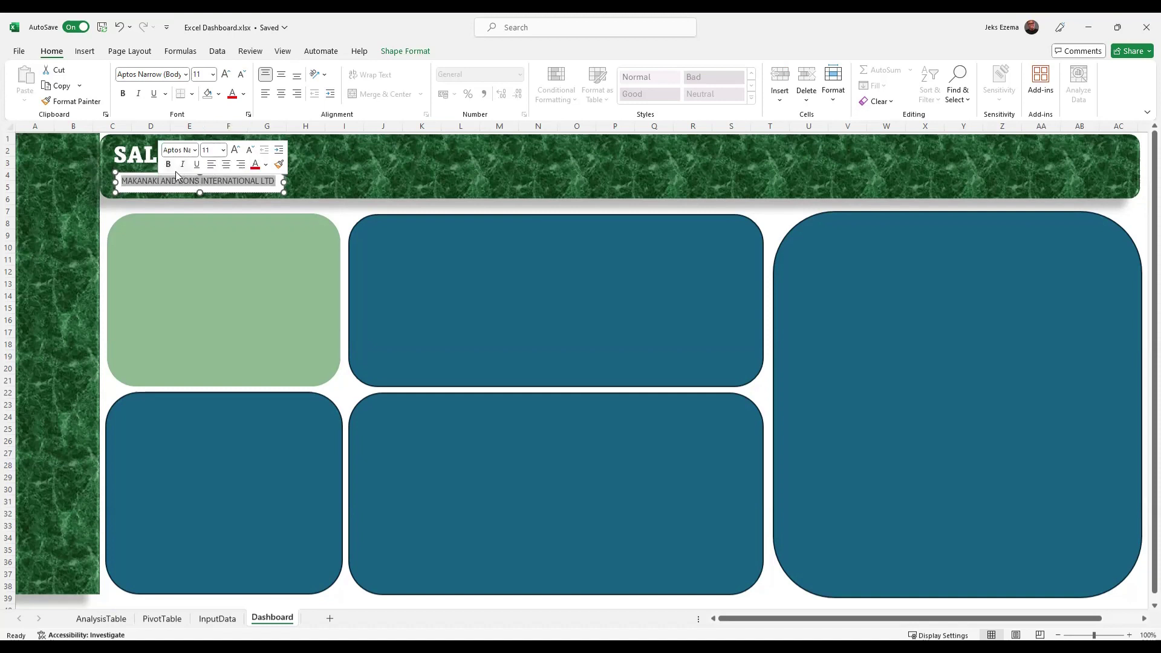
left_click(169, 165)
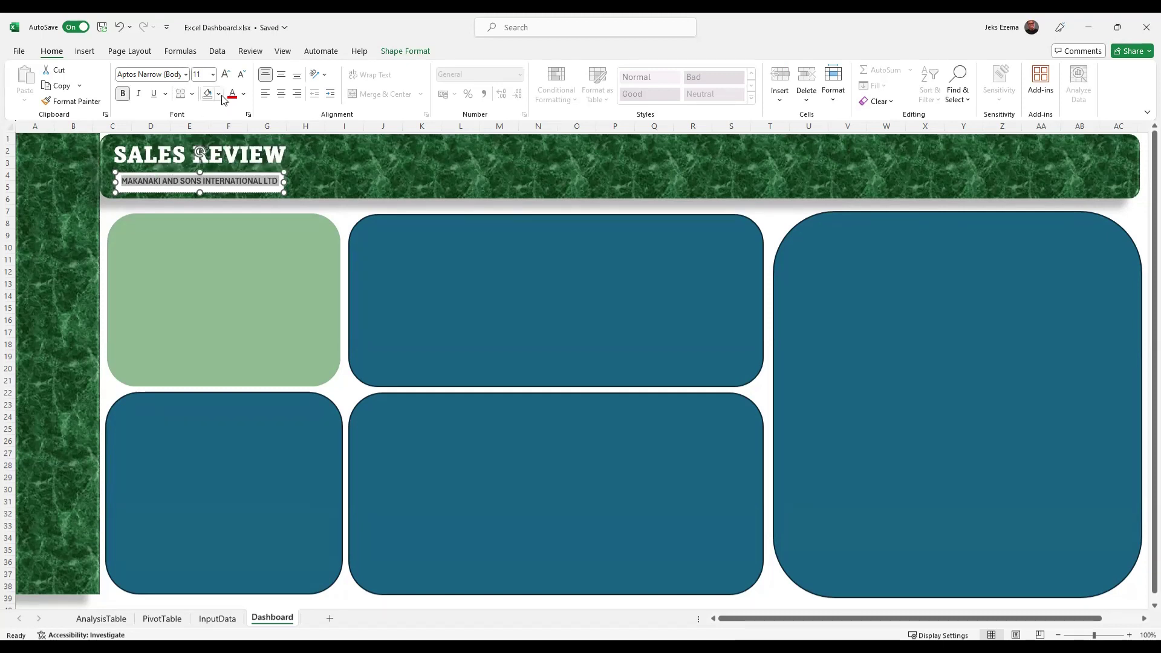
left_click(245, 94)
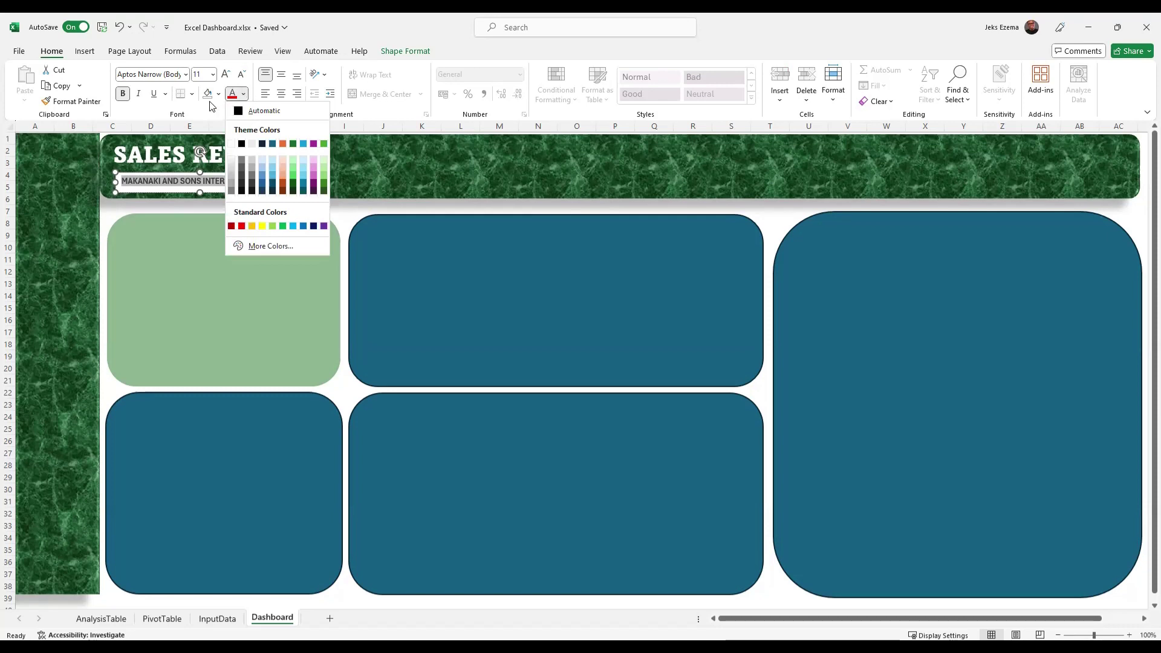
left_click(186, 74)
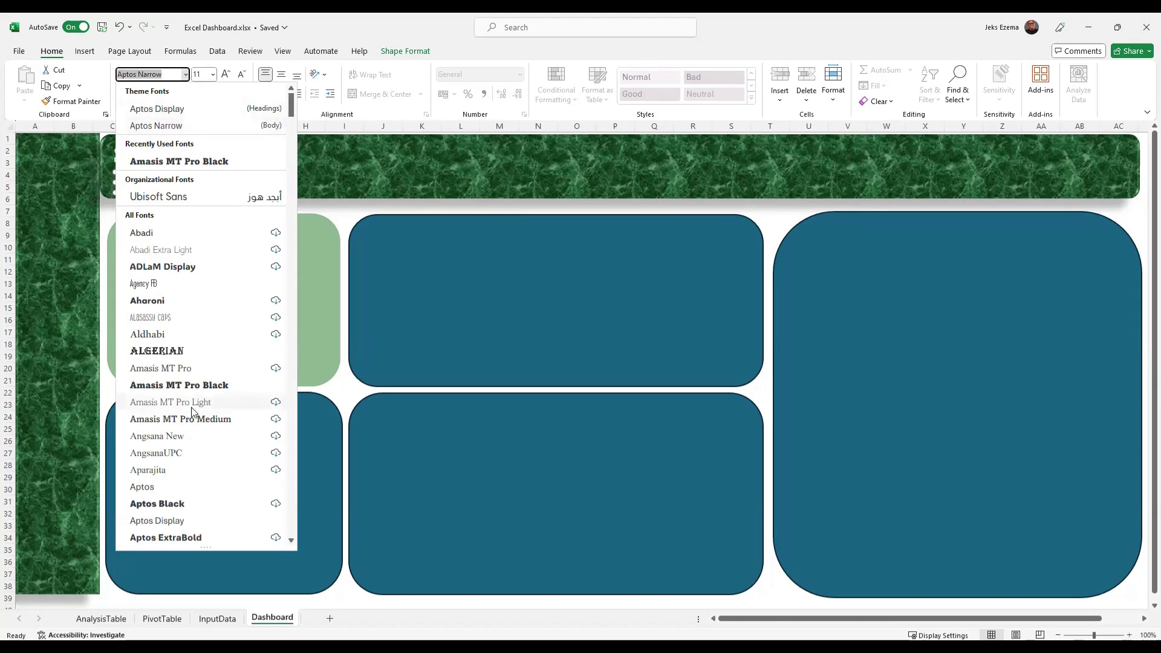
scroll(200, 400, "down", 3)
scroll(210, 334, "down", 3)
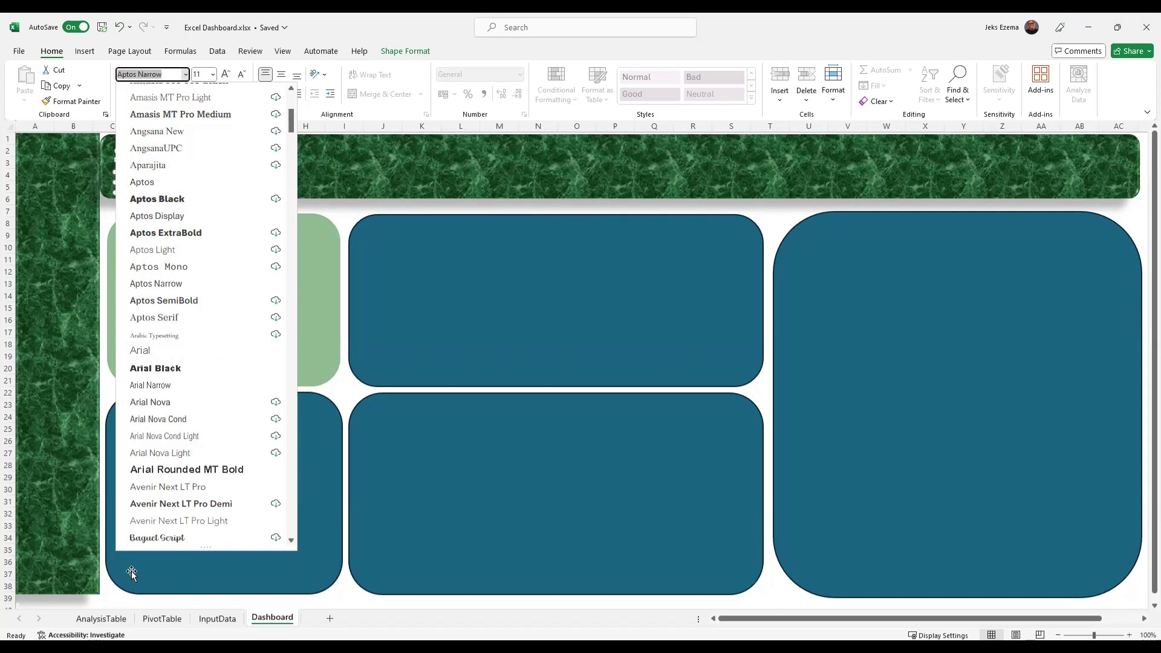
left_click(151, 538)
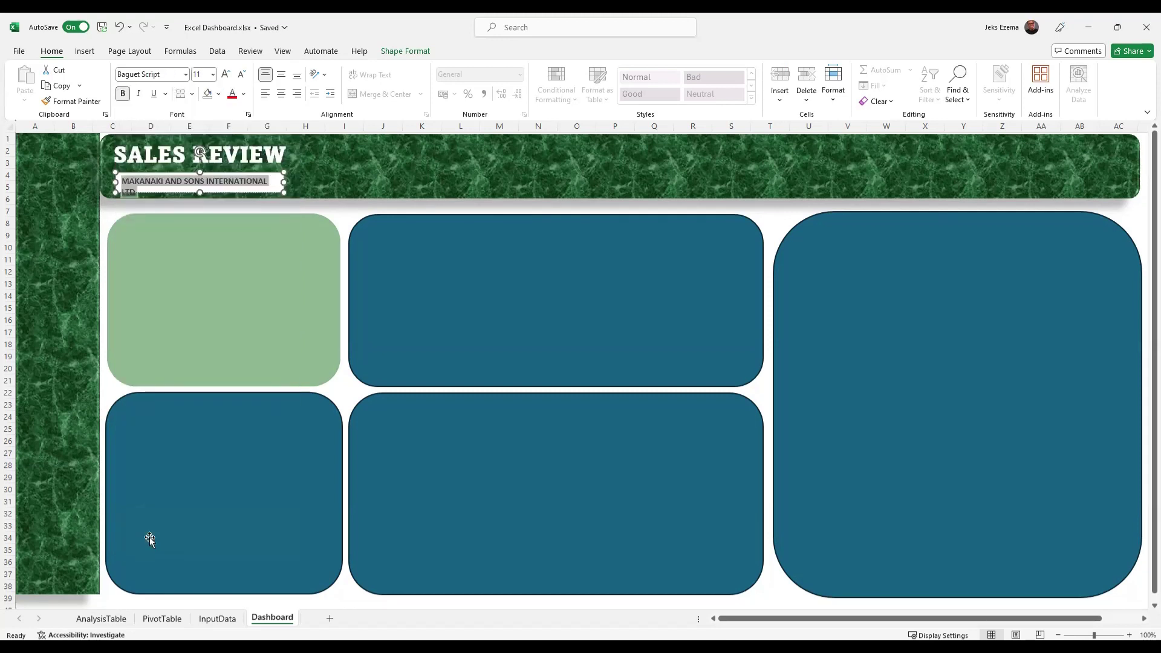
key("Escape")
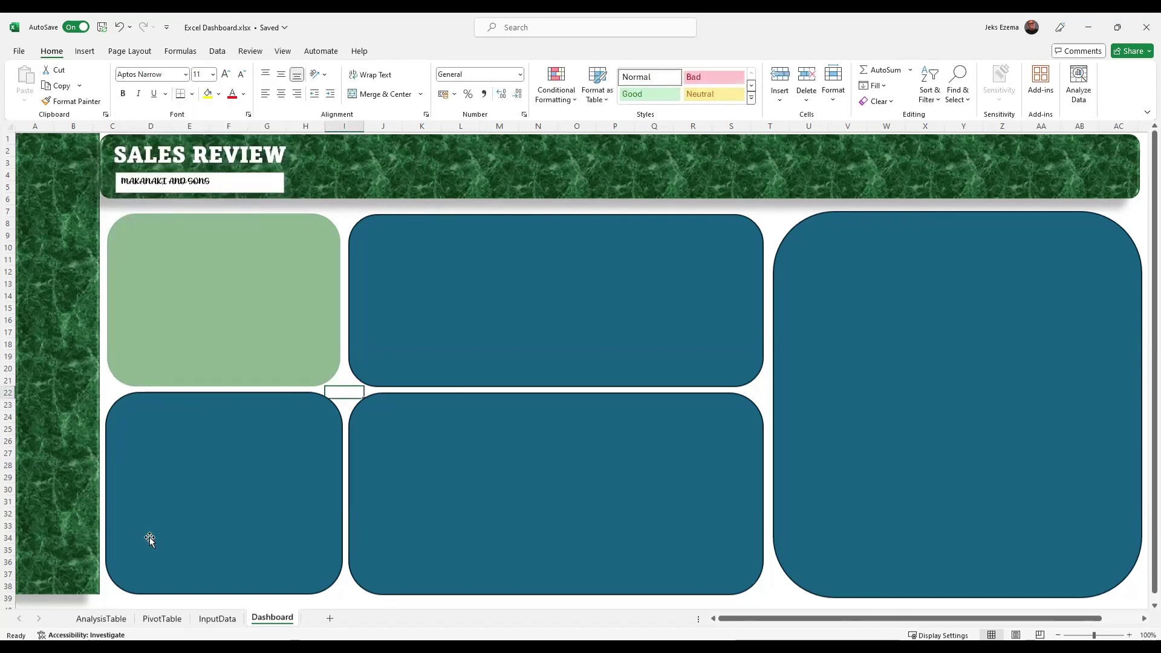
Change the whole subtitle's font to ADLaM Display.
left_click(233, 181)
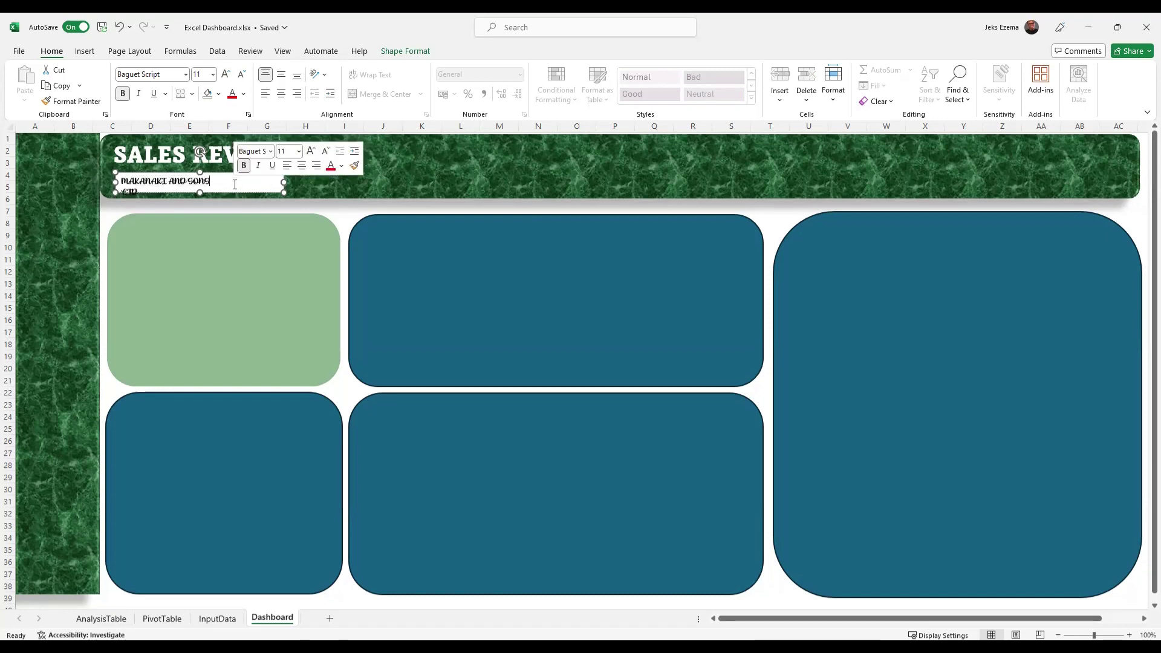
key("ctrl+a")
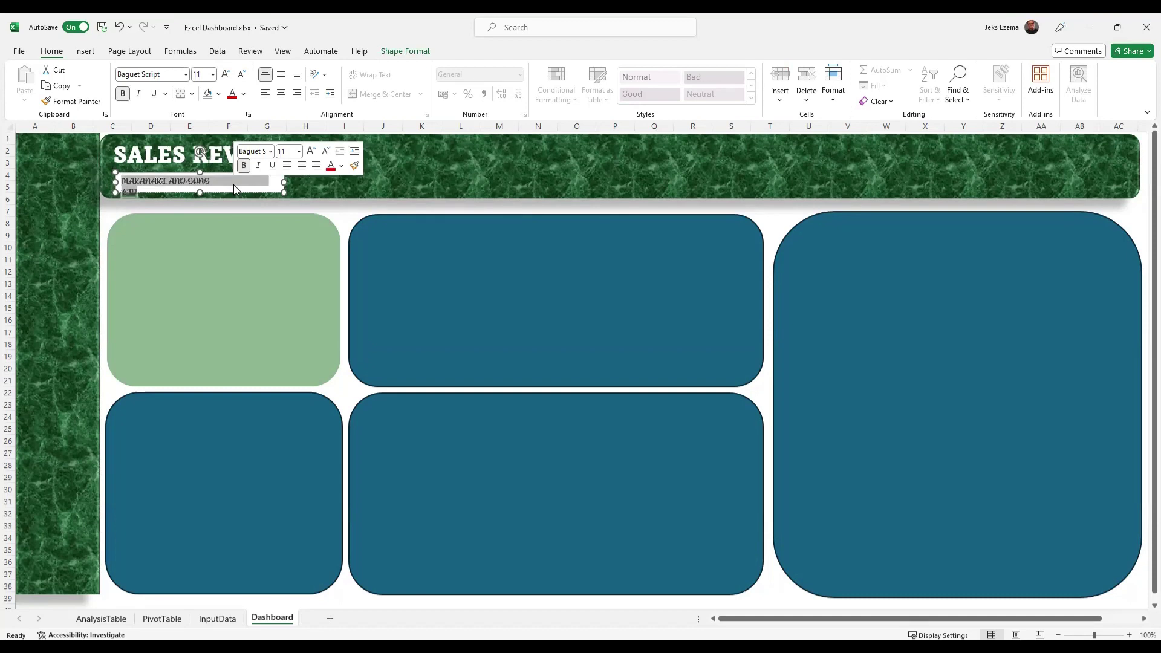
left_click(185, 73)
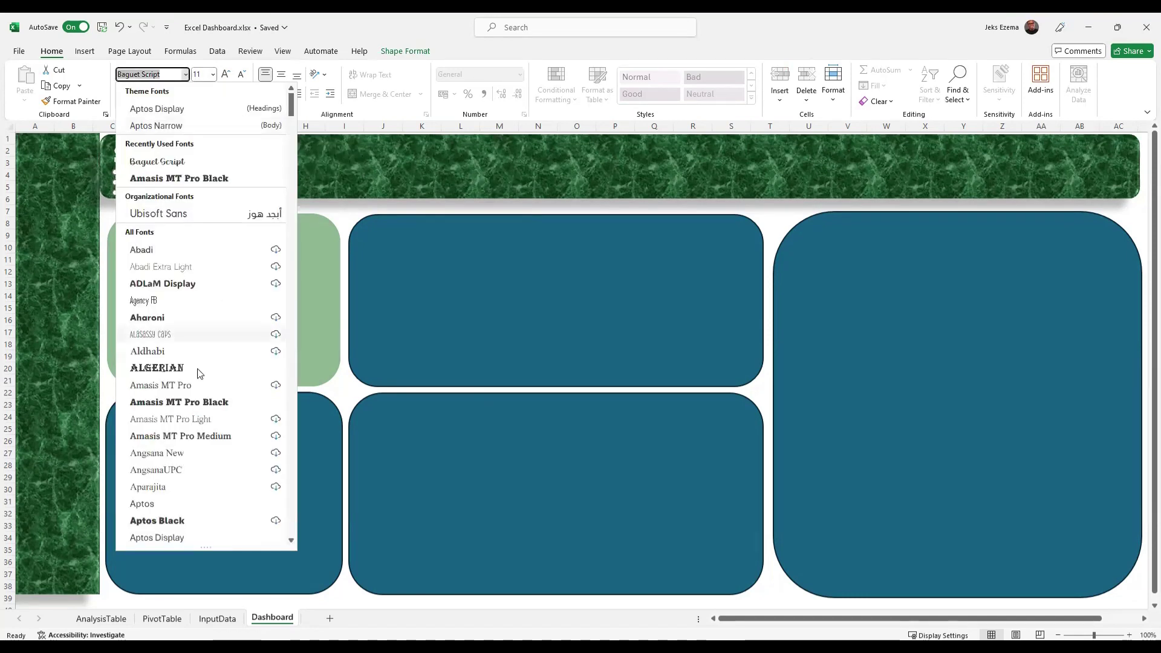
left_click(162, 283)
key("Escape")
key("Escape")
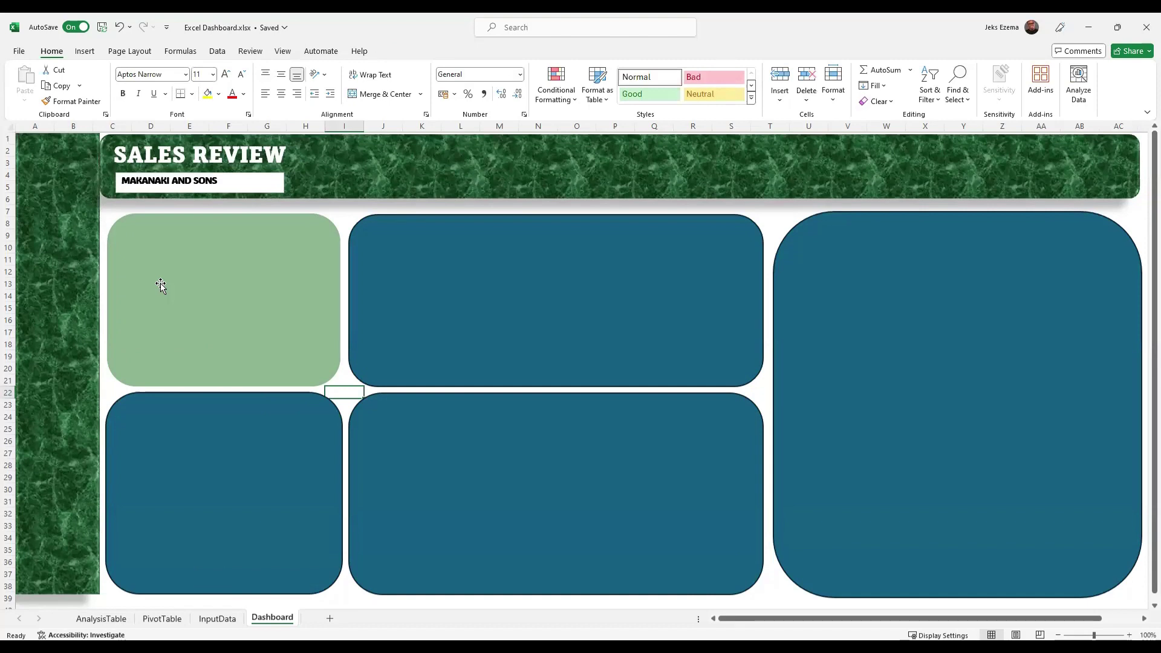
left_click(259, 183)
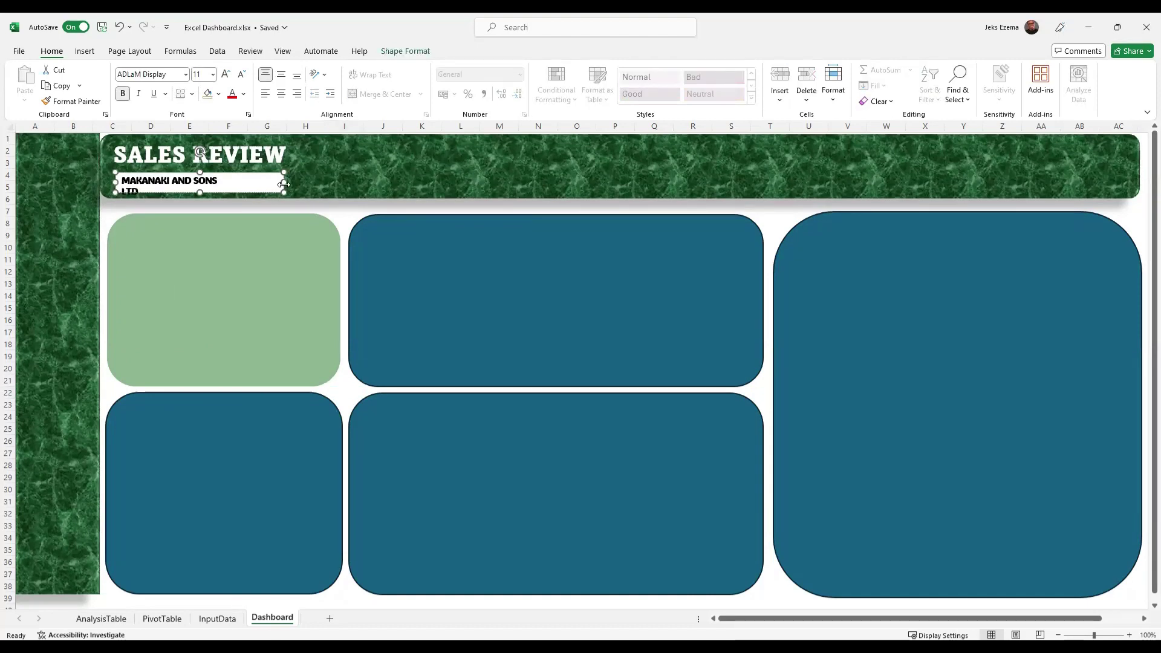
Widen the subtitle box so 'INTERNATIONAL' fits on one line, then shift it slightly left.
type("INTERNATIONAL")
left_click_drag(284, 184, 317, 186)
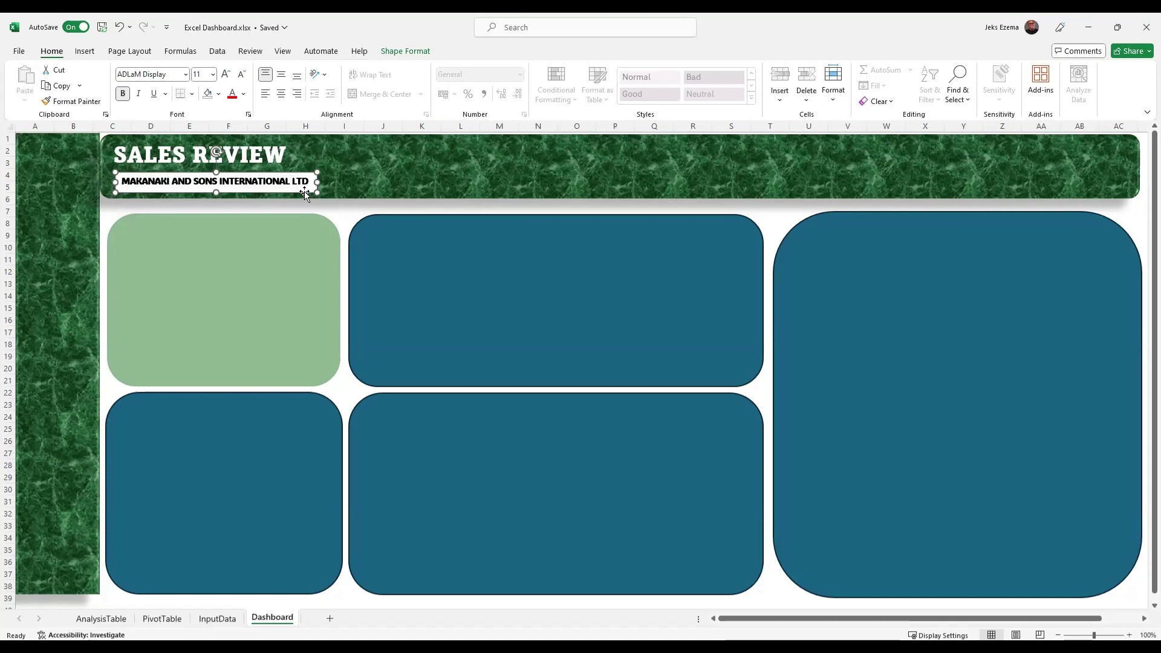
left_click(353, 168)
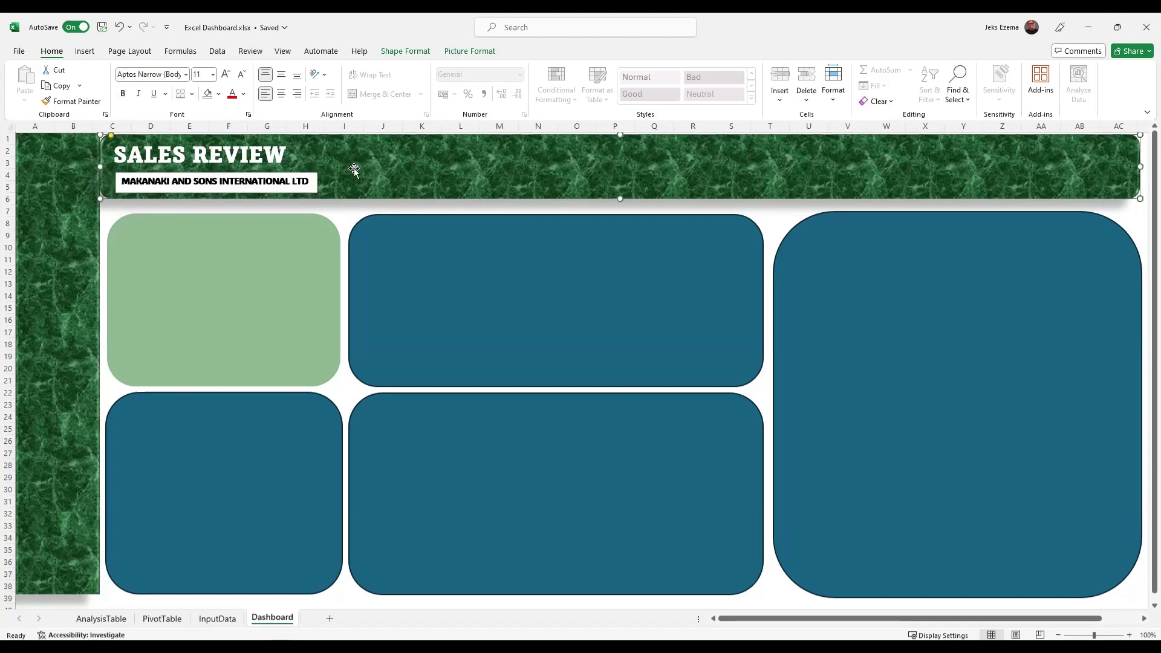
left_click(269, 190)
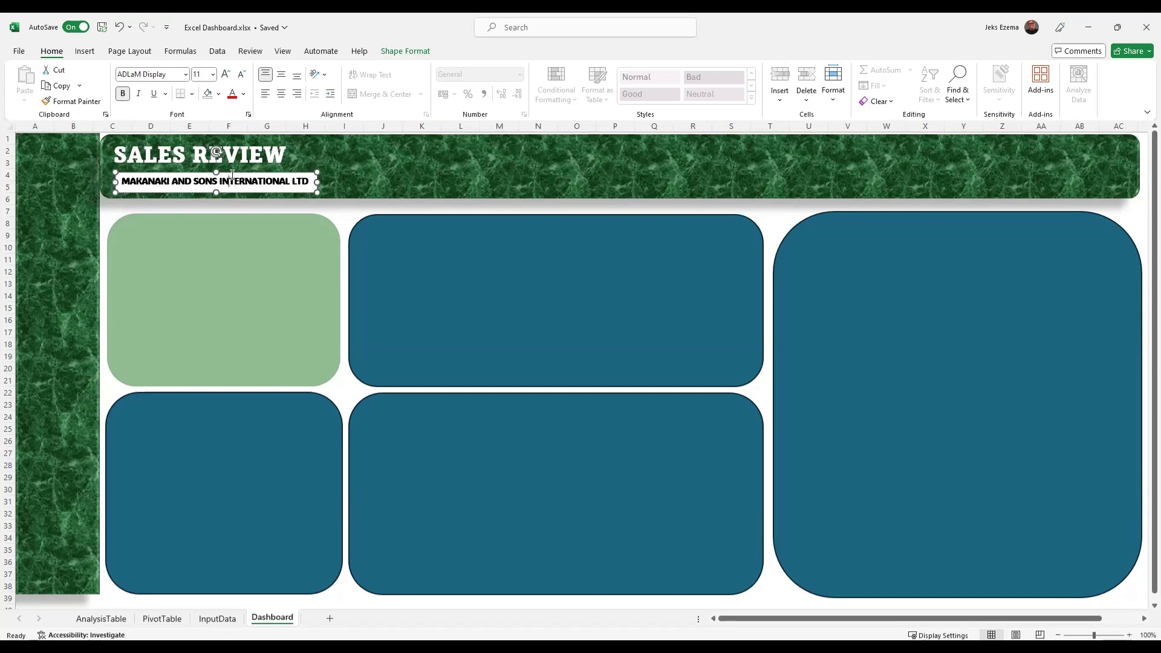
left_click(244, 176)
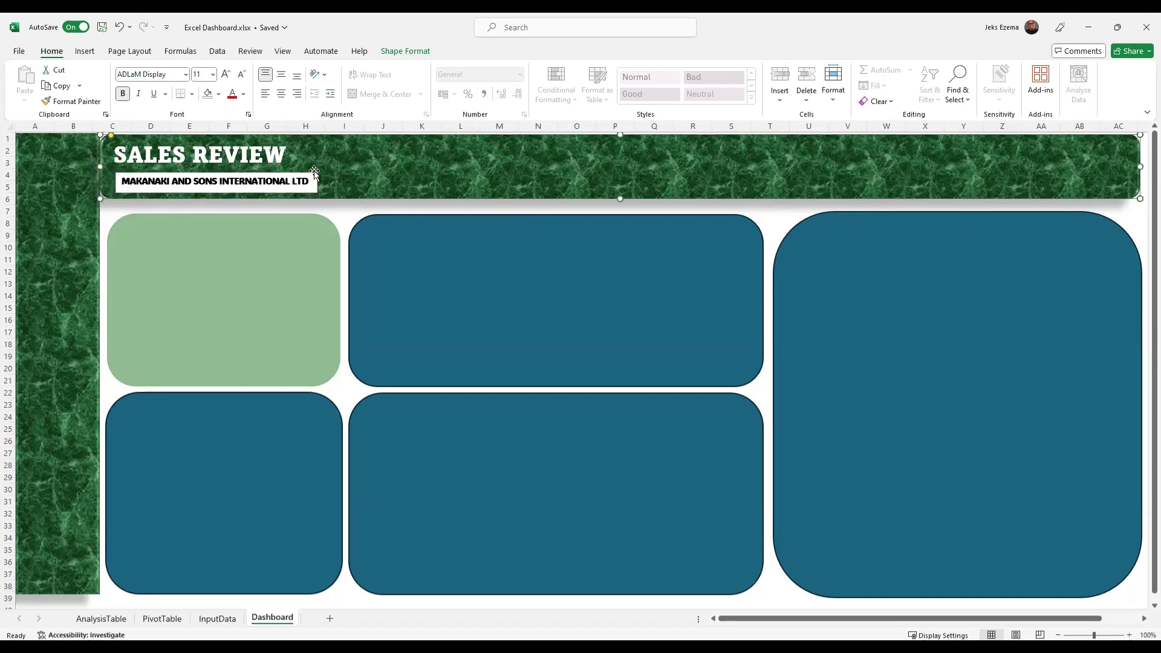
left_click(243, 176)
left_click_drag(233, 171, 231, 171)
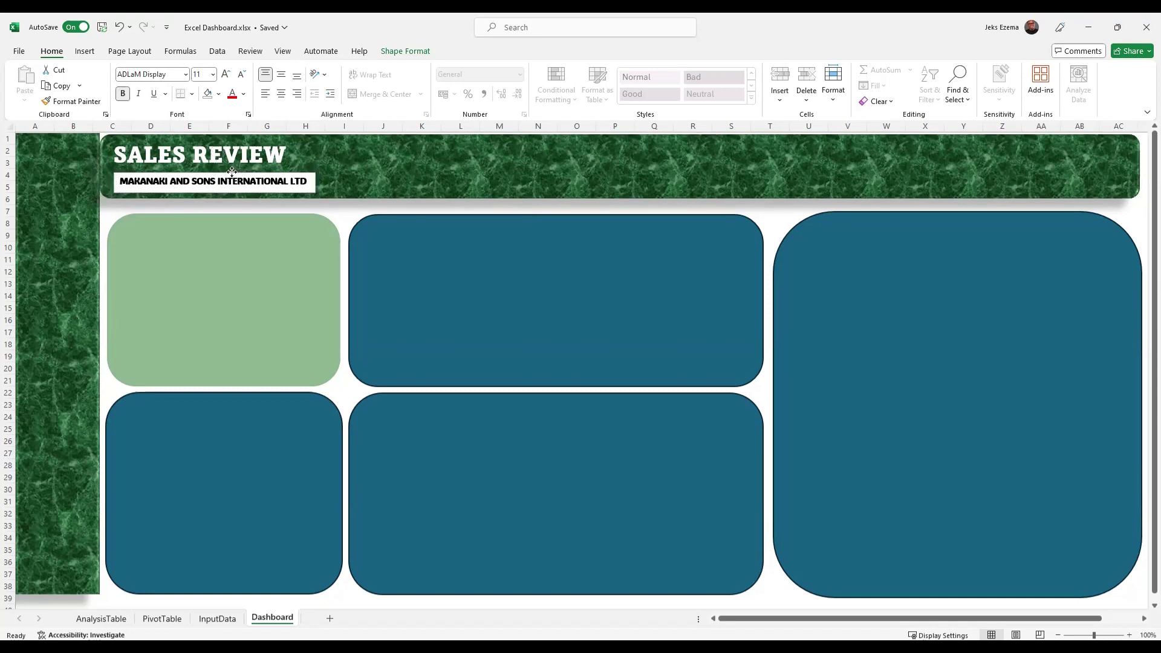
key("Left")
key("Left")
key("Left")
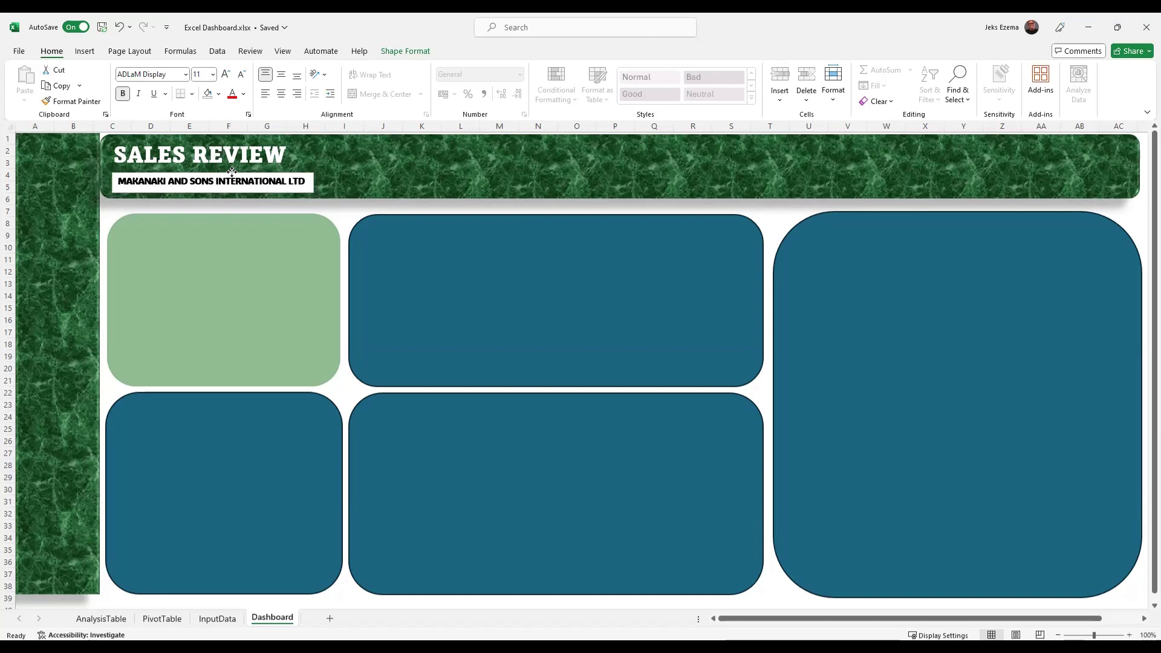
left_click(395, 174)
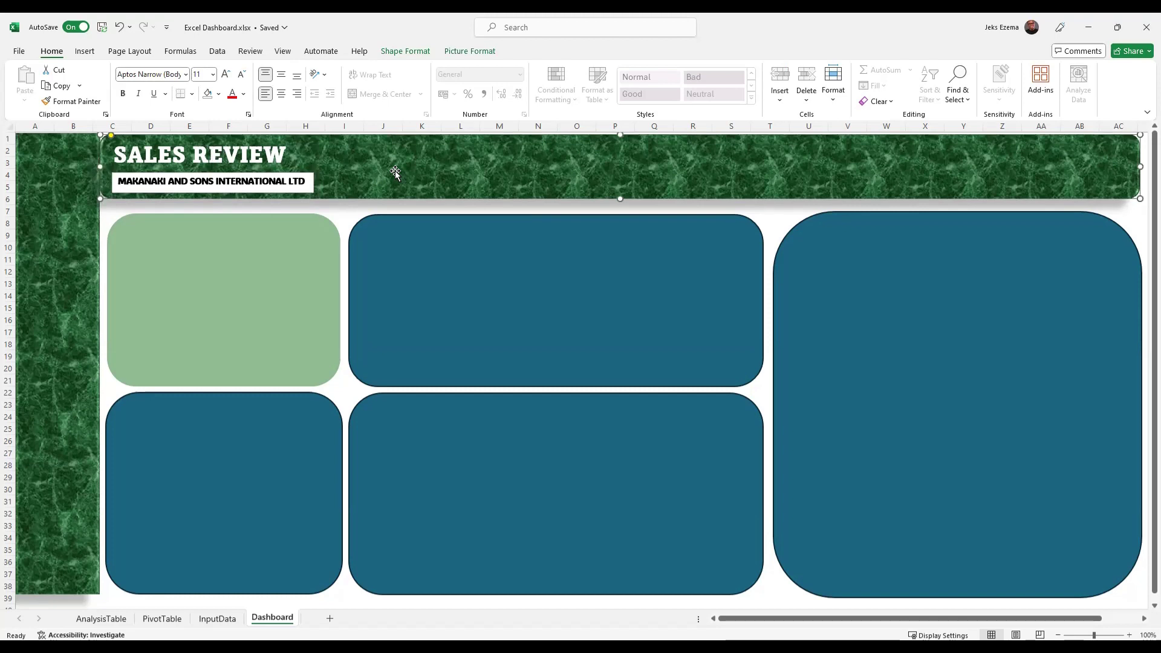
Apply the Subtle Effect – Dark Green, Accent 3 shape style to the company-name subtitle box.
left_click(309, 189)
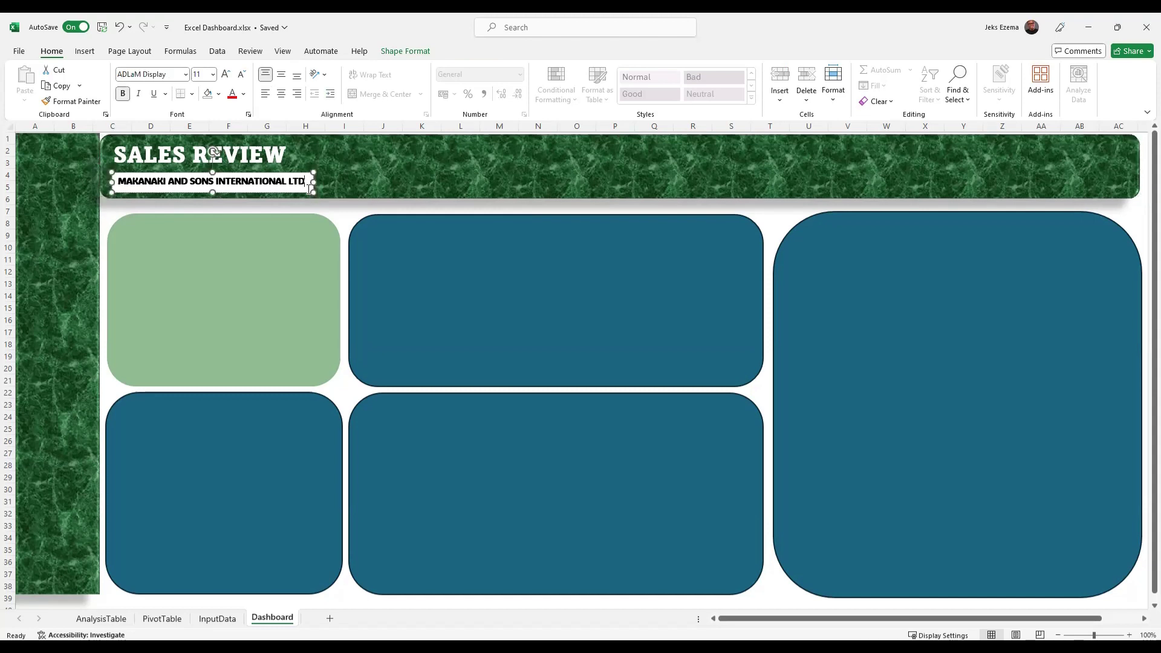
left_click(219, 95)
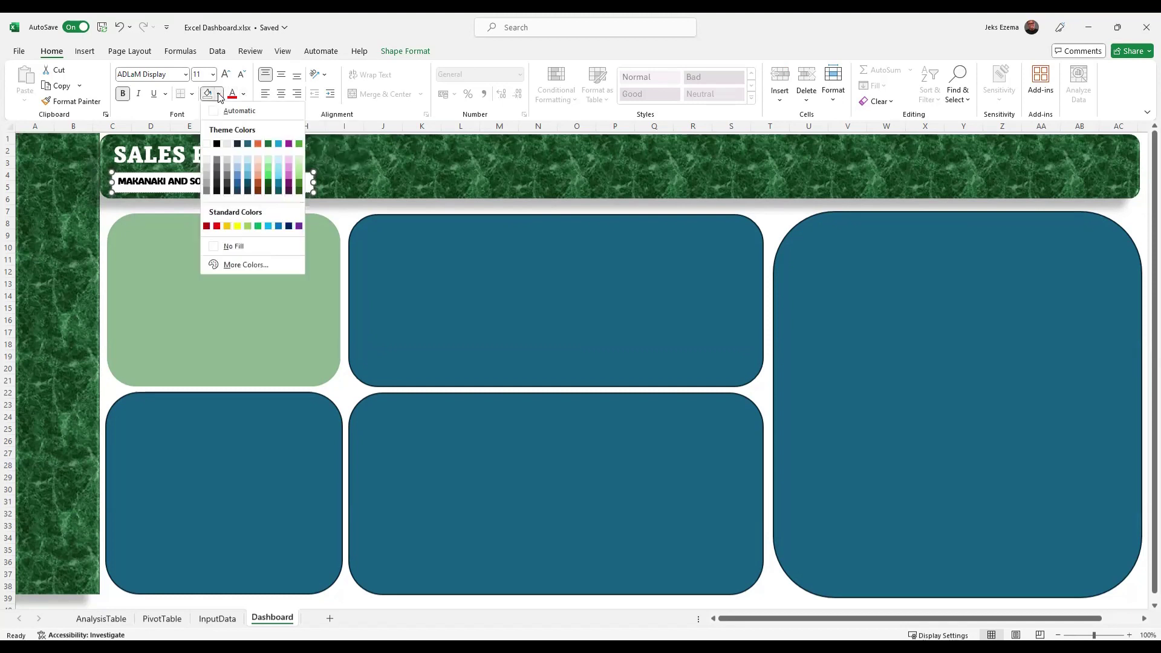
left_click(386, 172)
left_click(391, 51)
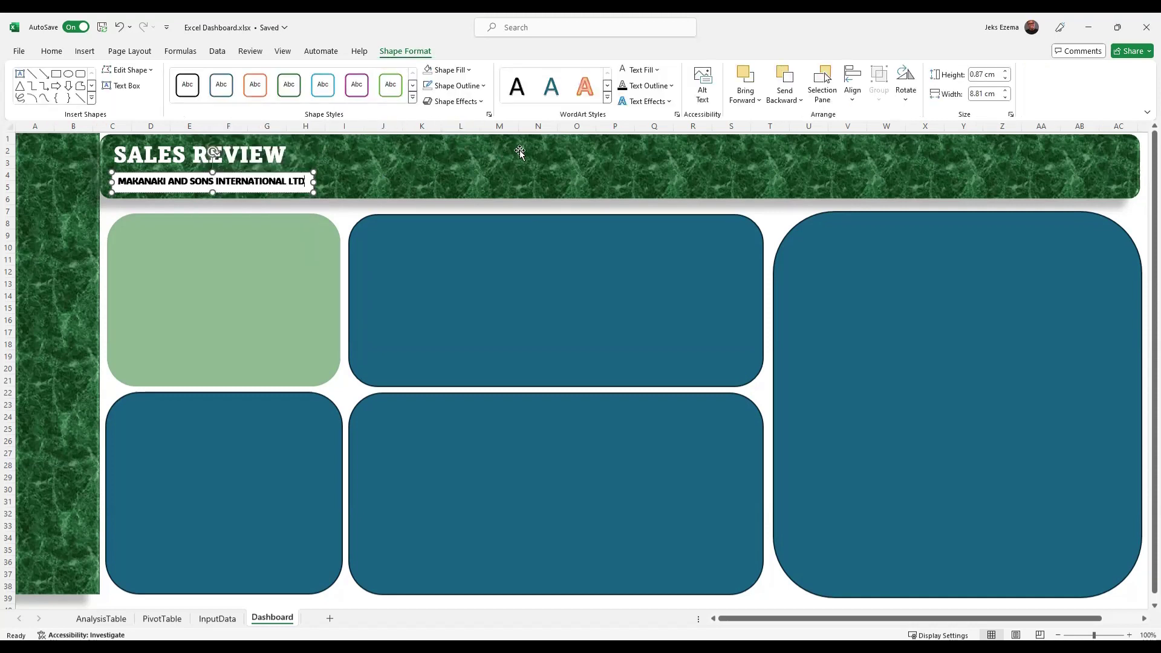
left_click(412, 98)
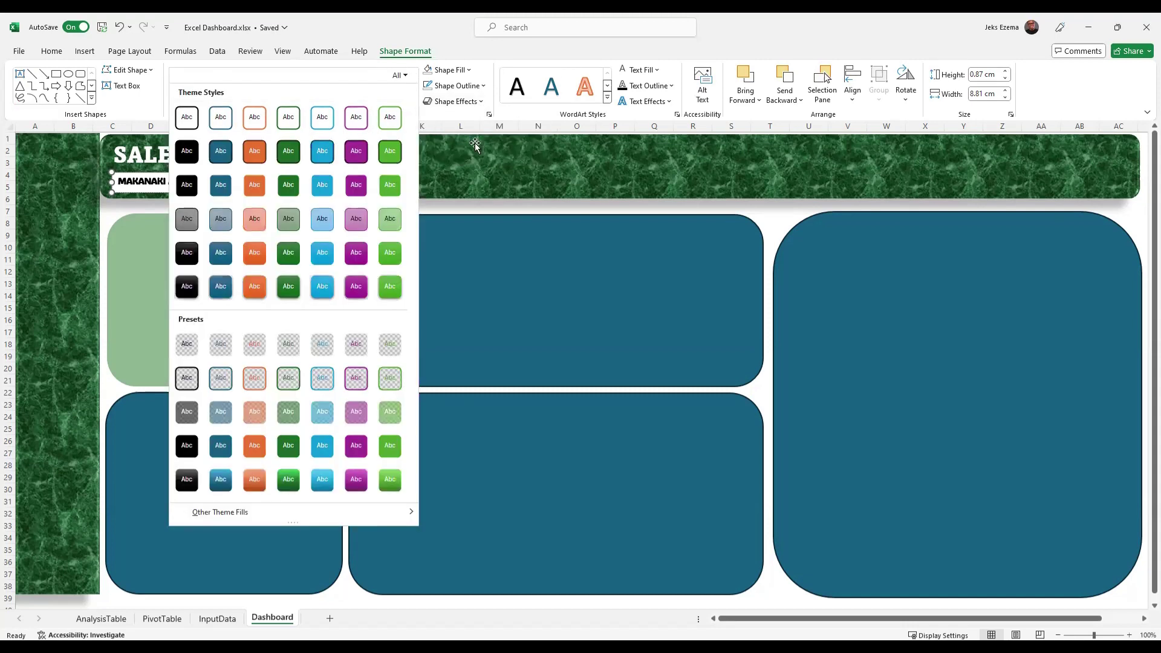
left_click(288, 224)
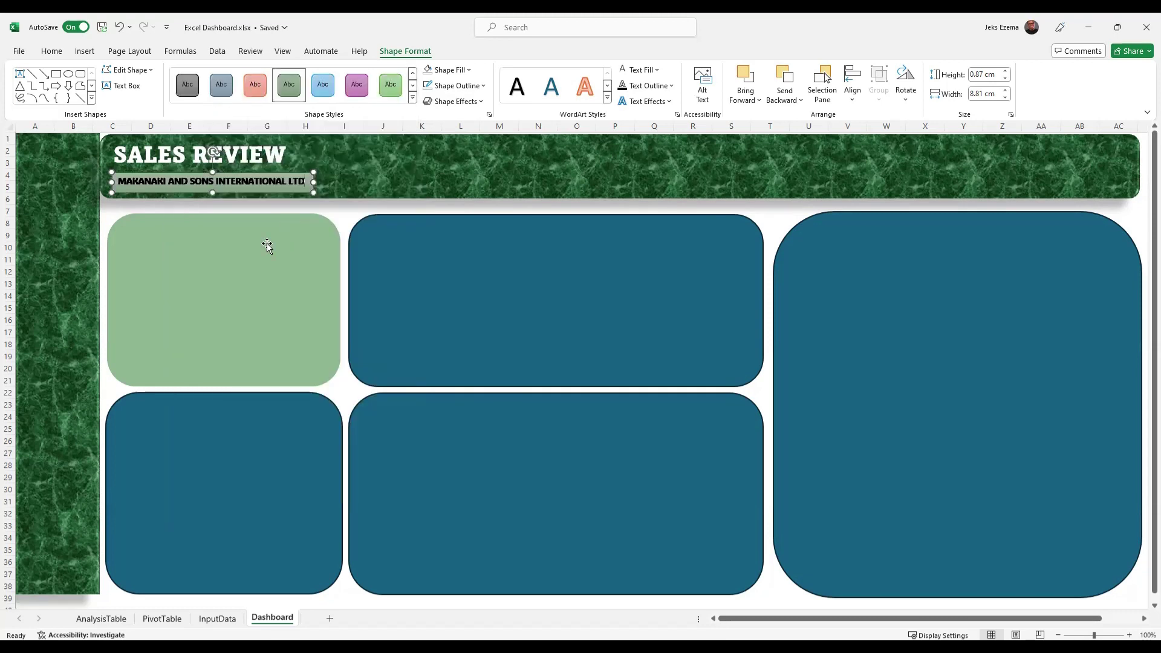
left_click(252, 264)
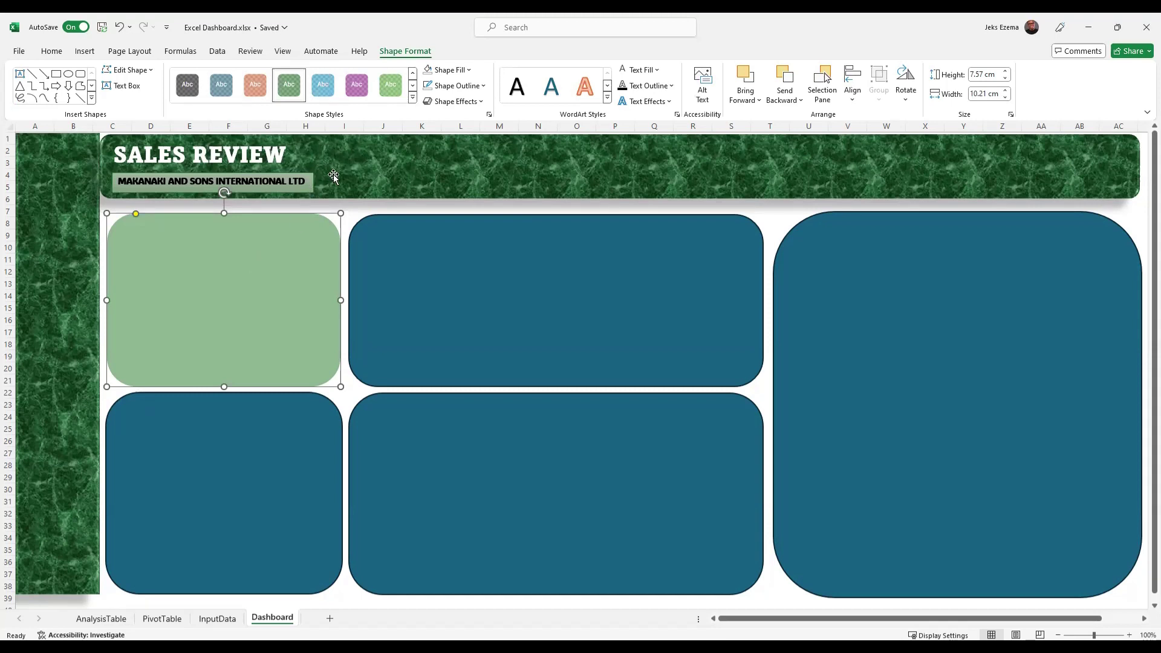
Trim the subtitle box to 8.76 cm wide and give it no outline.
left_click(307, 183)
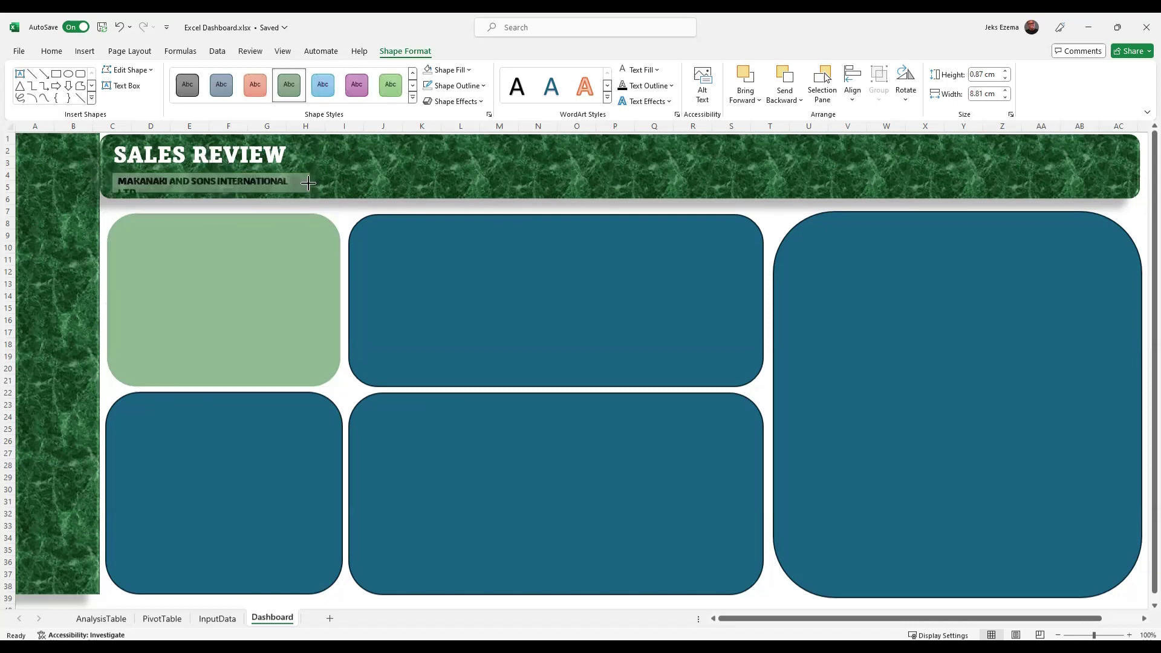
left_click_drag(307, 182, 313, 191)
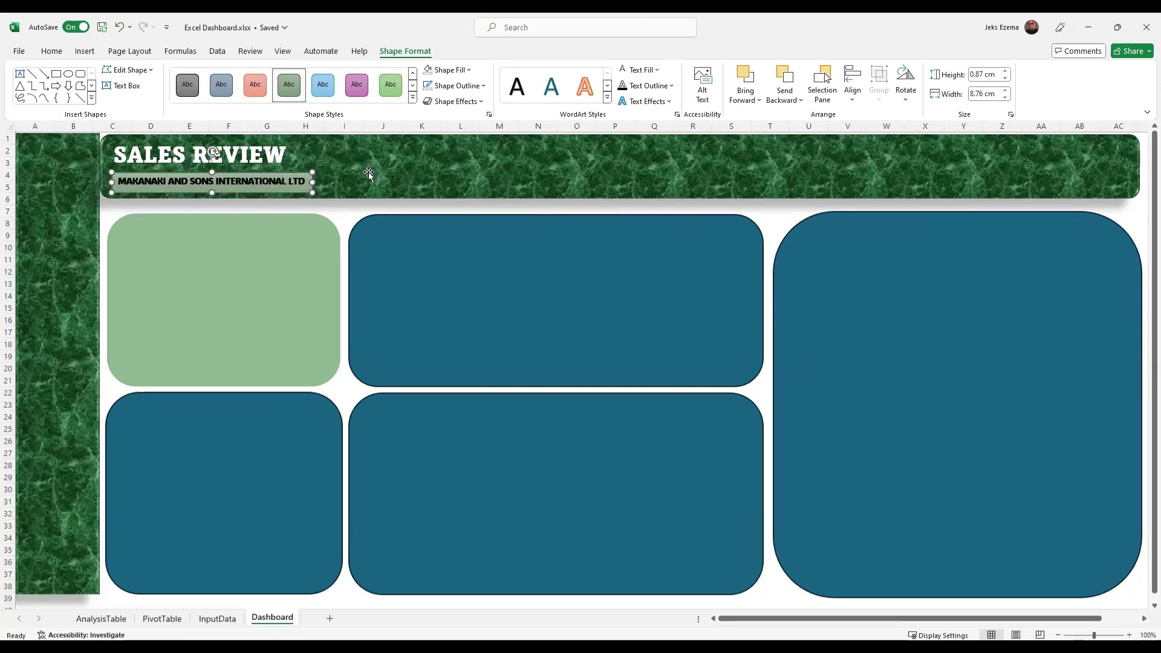
left_click(484, 86)
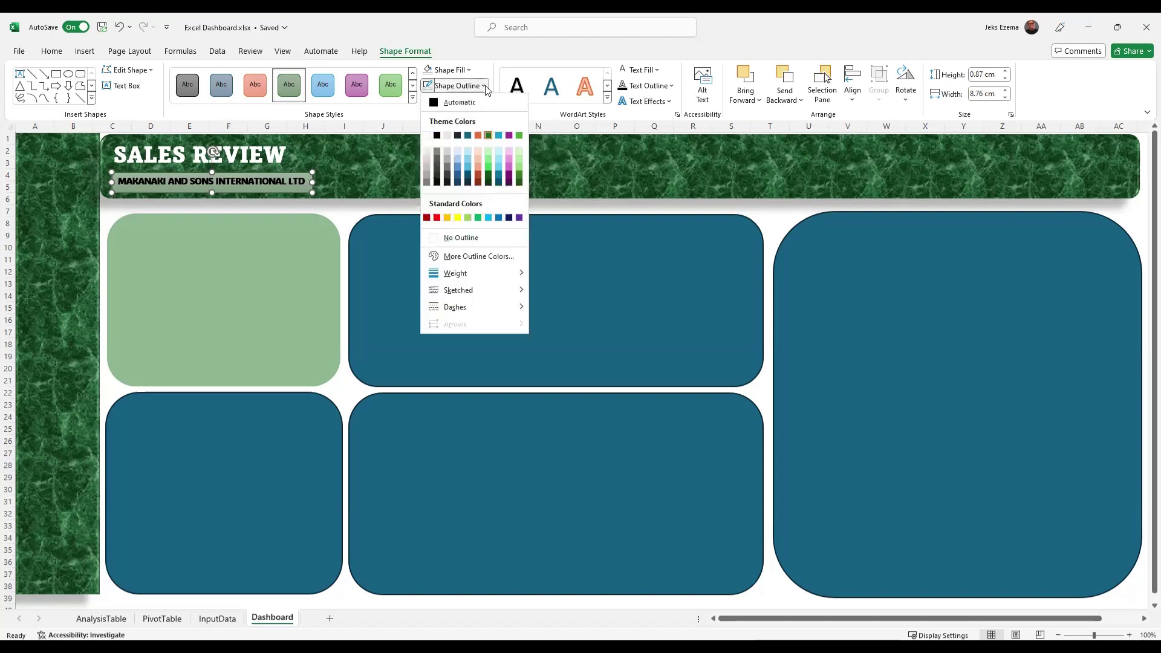
left_click(445, 239)
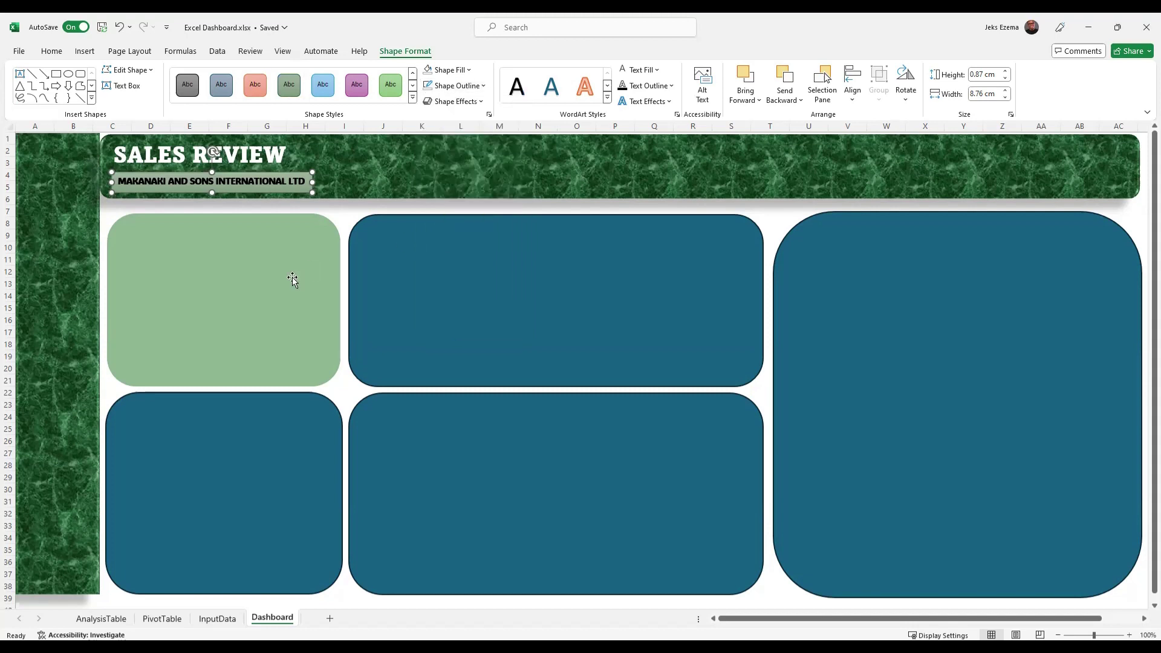
left_click(378, 158)
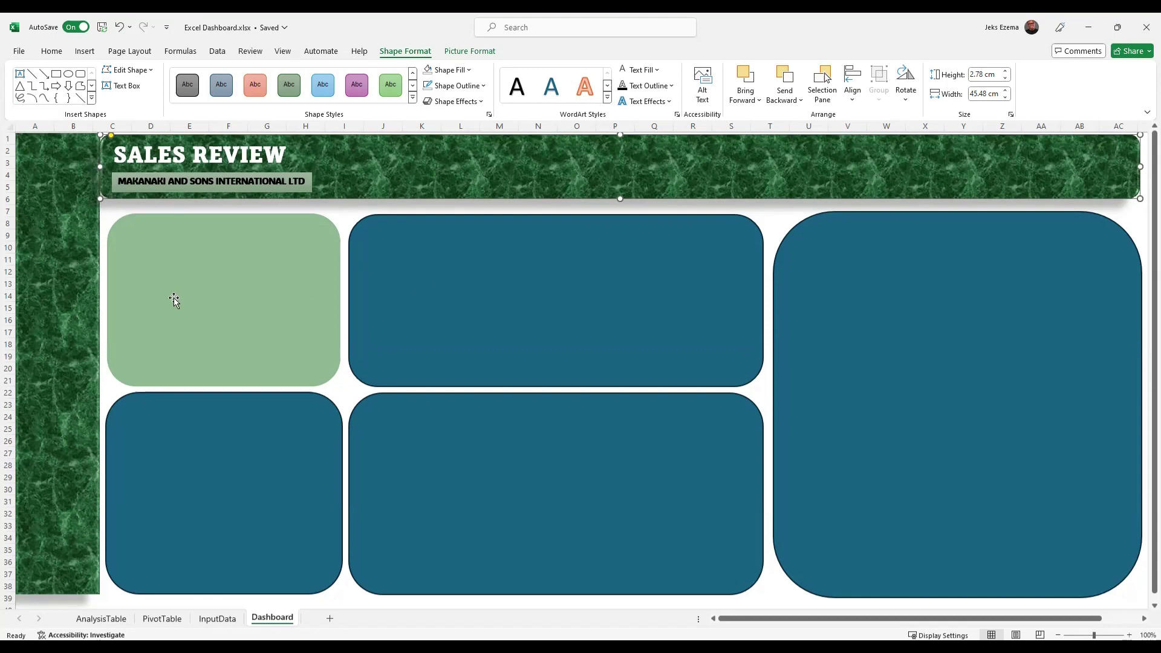
left_click(263, 186)
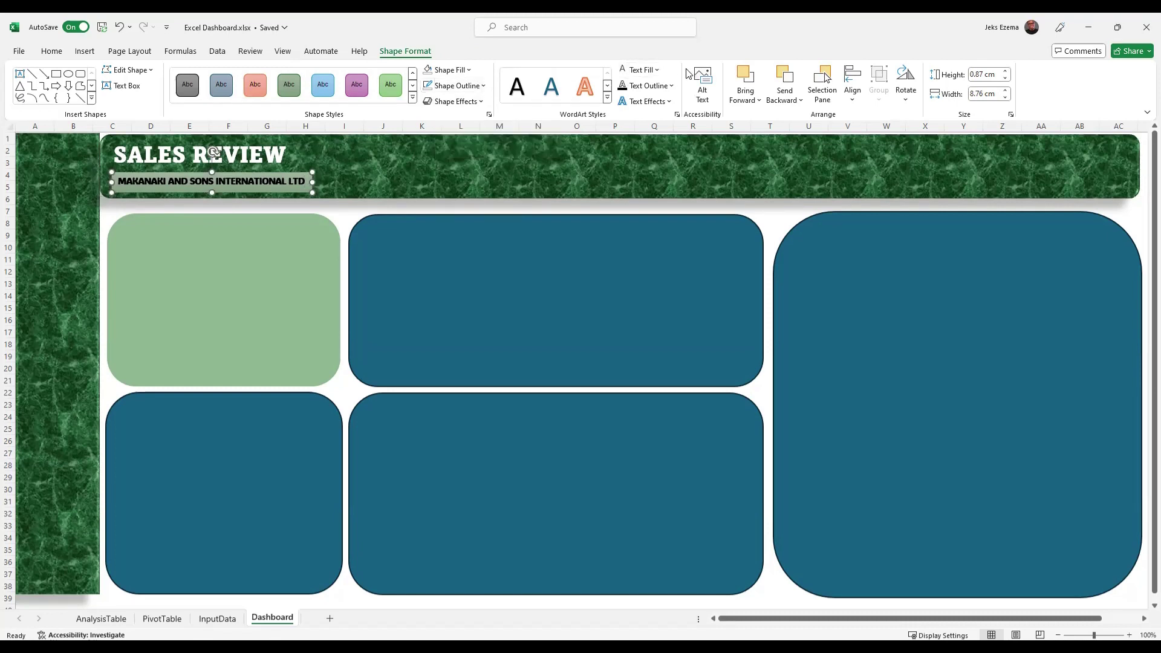
Make INTERNATIONAL white, then give the whole subtitle a light outlined text style.
left_click(624, 73)
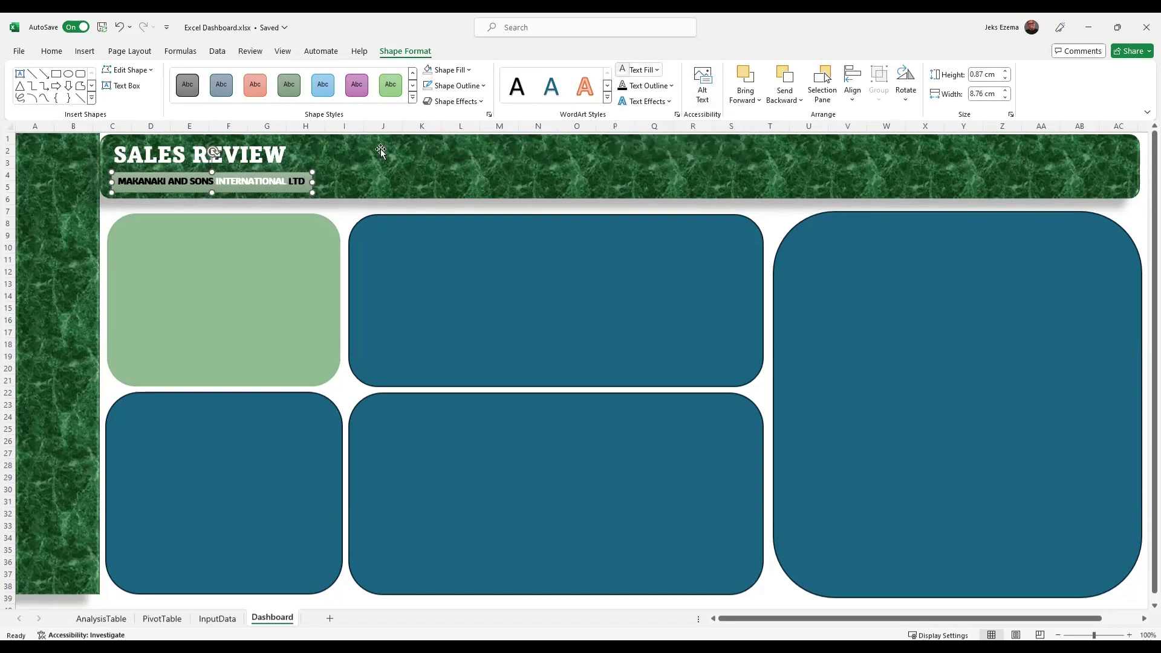
double_click(299, 182)
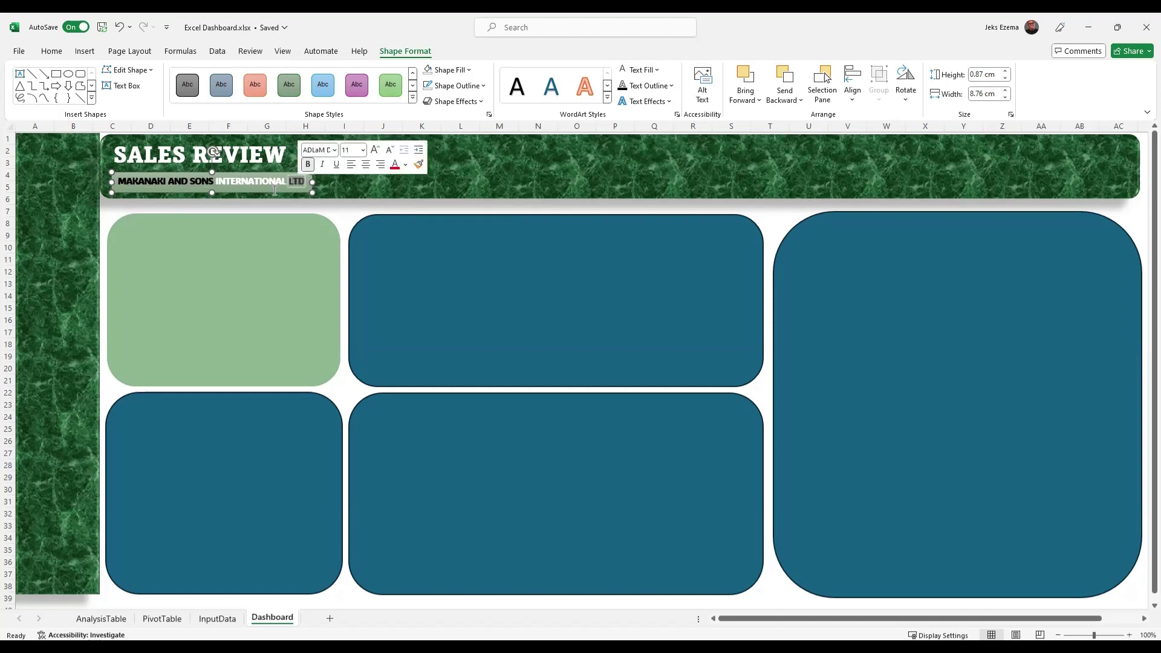
left_click(280, 179)
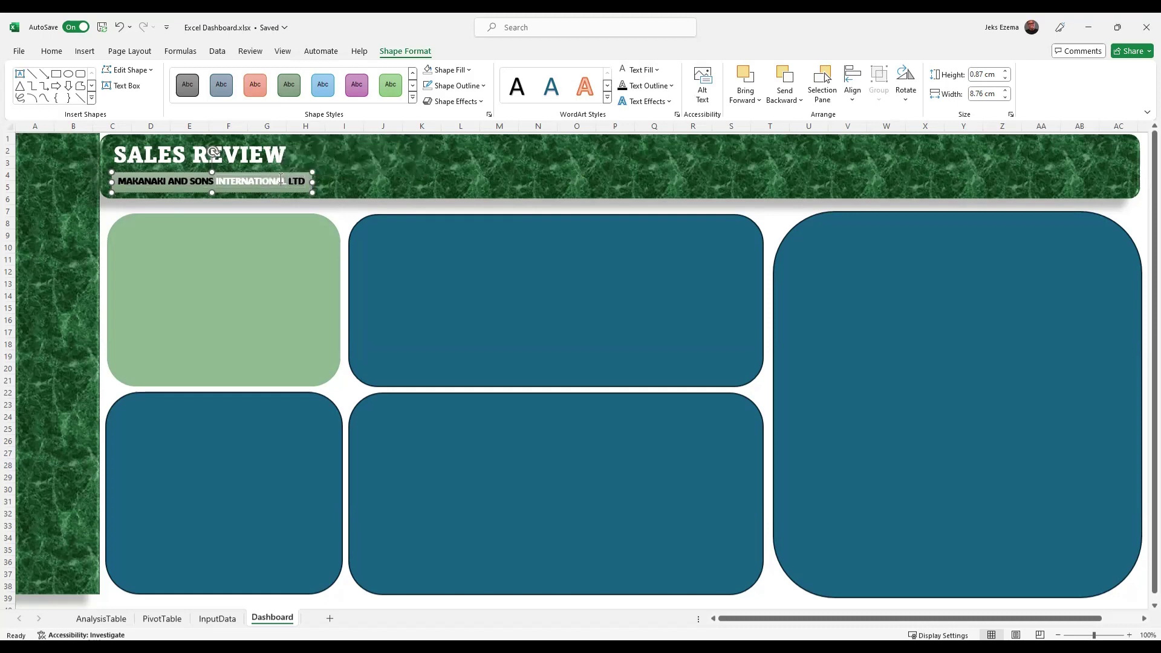
double_click(281, 179)
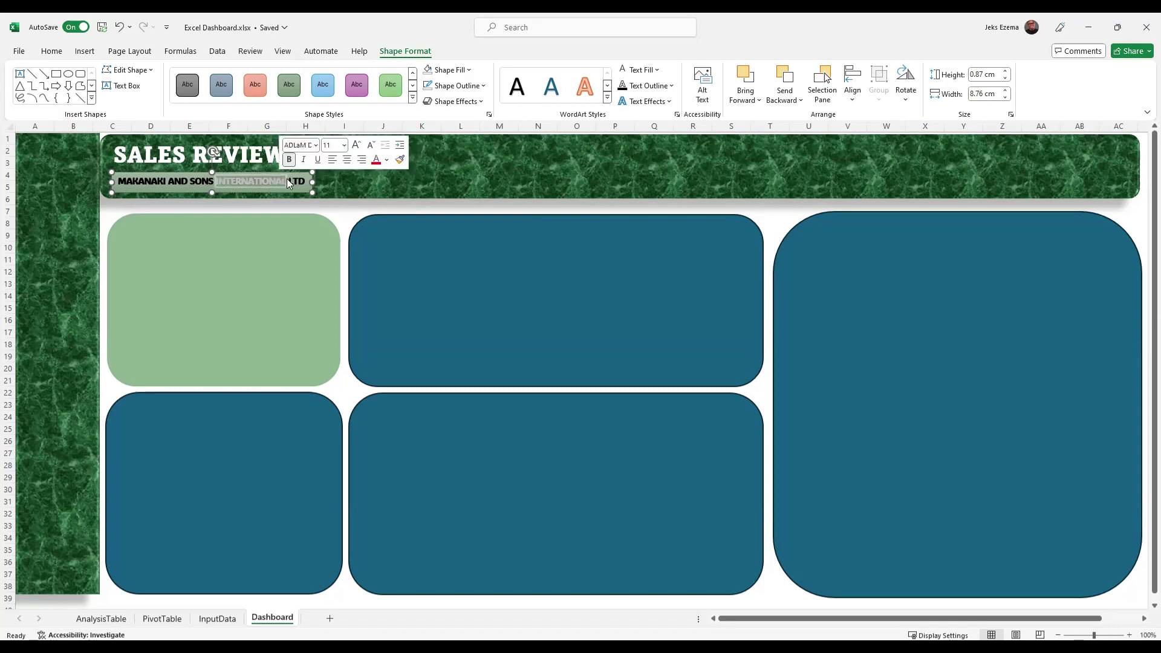
triple_click(293, 180)
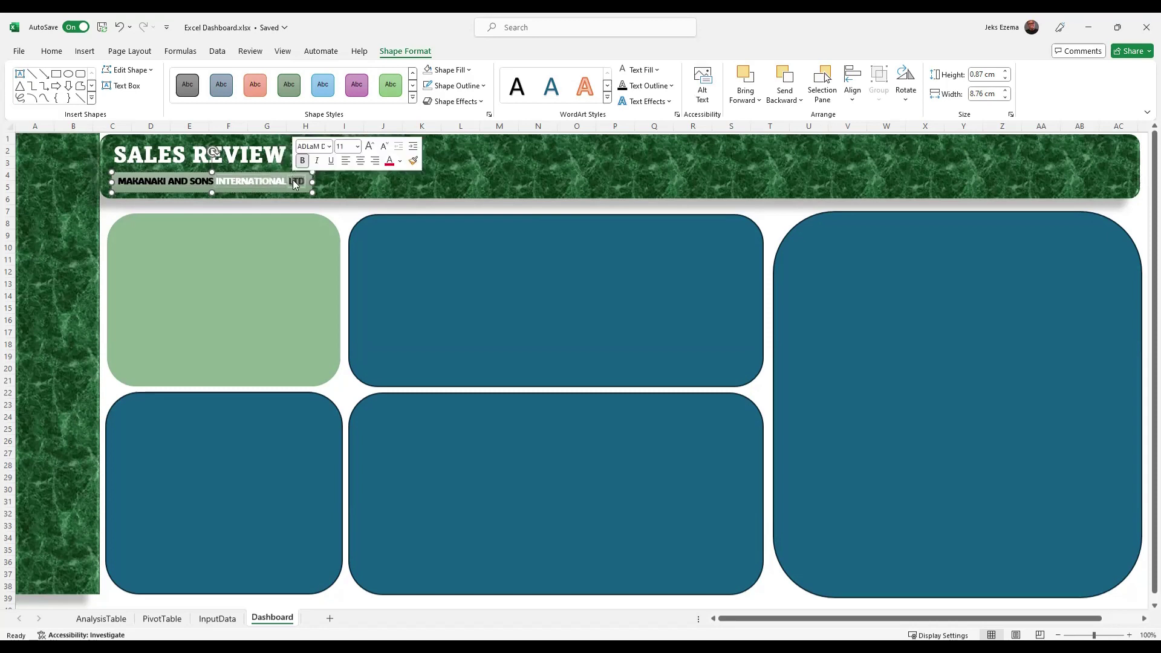
left_click(628, 84)
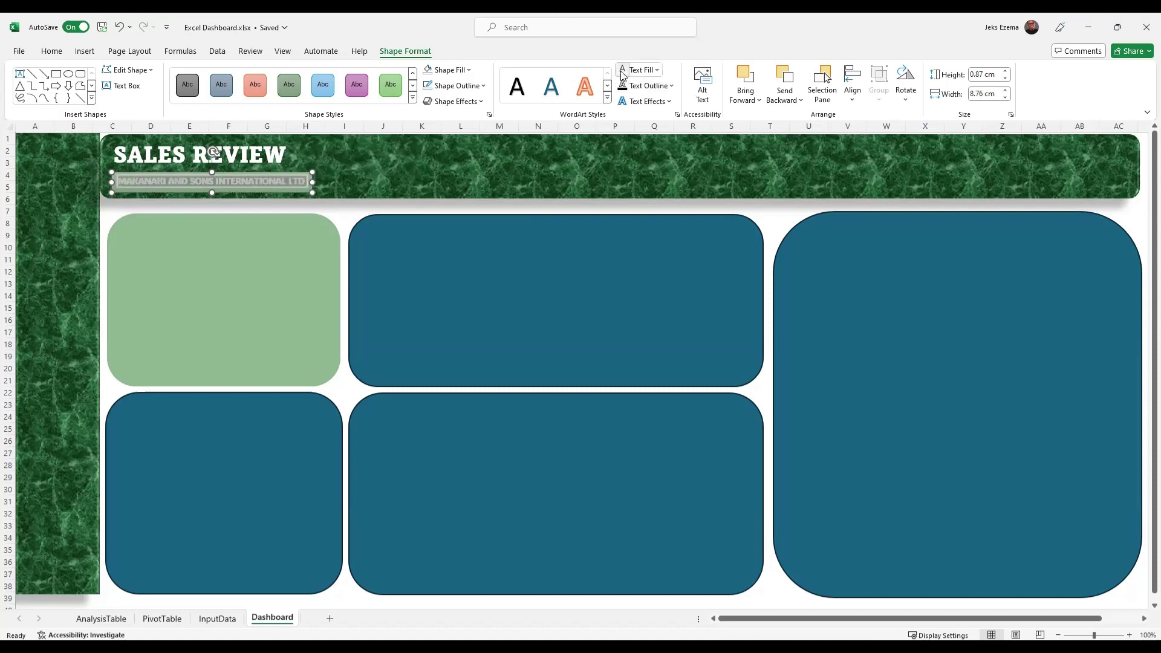
left_click(395, 160)
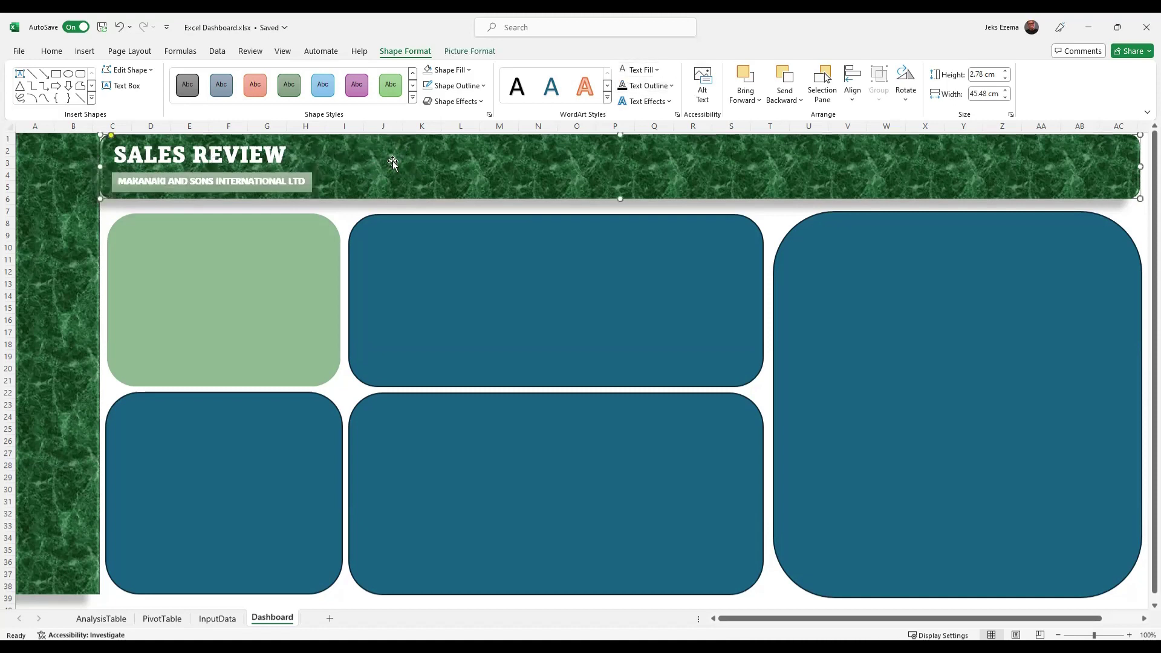
left_click(309, 184)
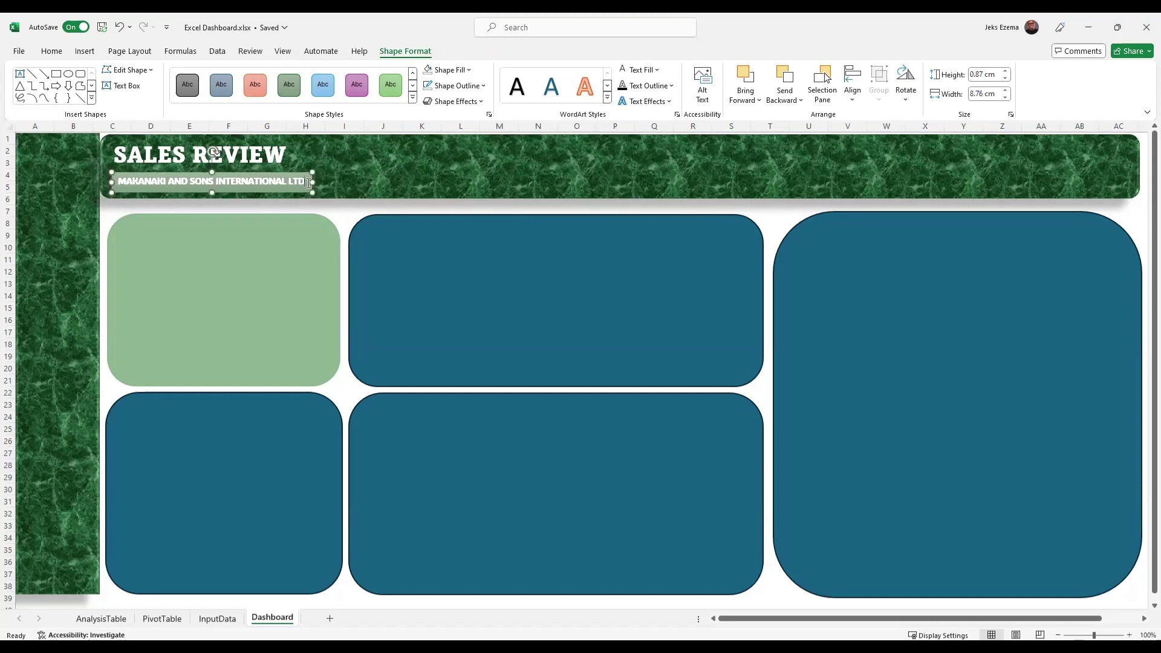
Make the subtitle box background transparent and bring up the Text Effects reflection choices for its text.
left_click(470, 72)
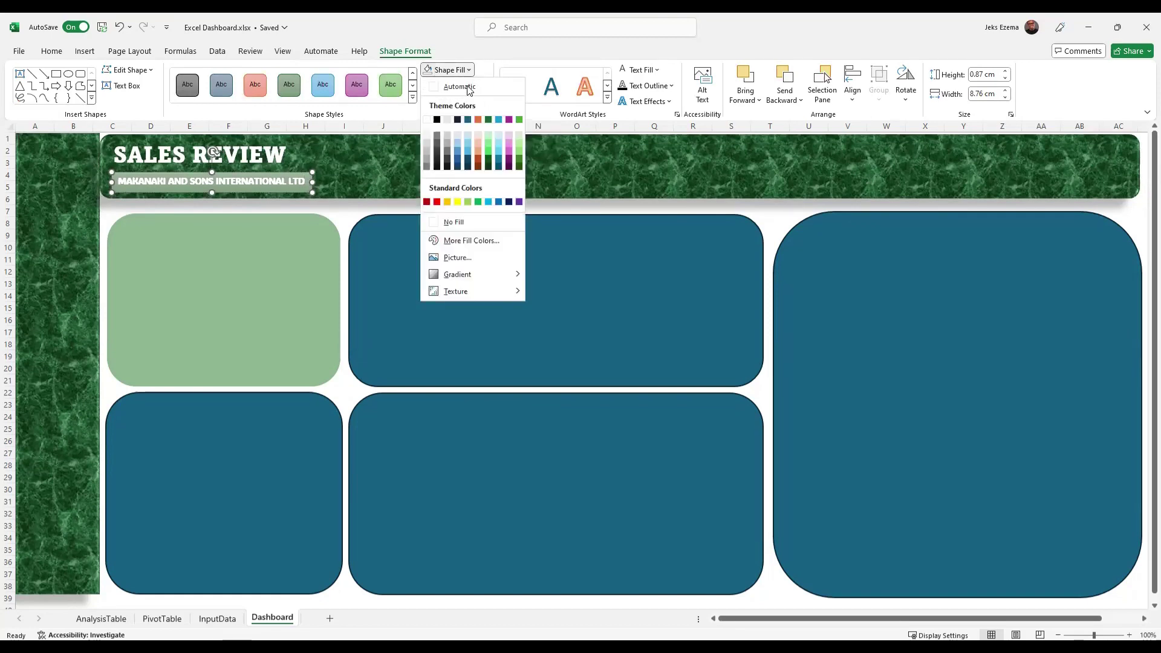
left_click(444, 224)
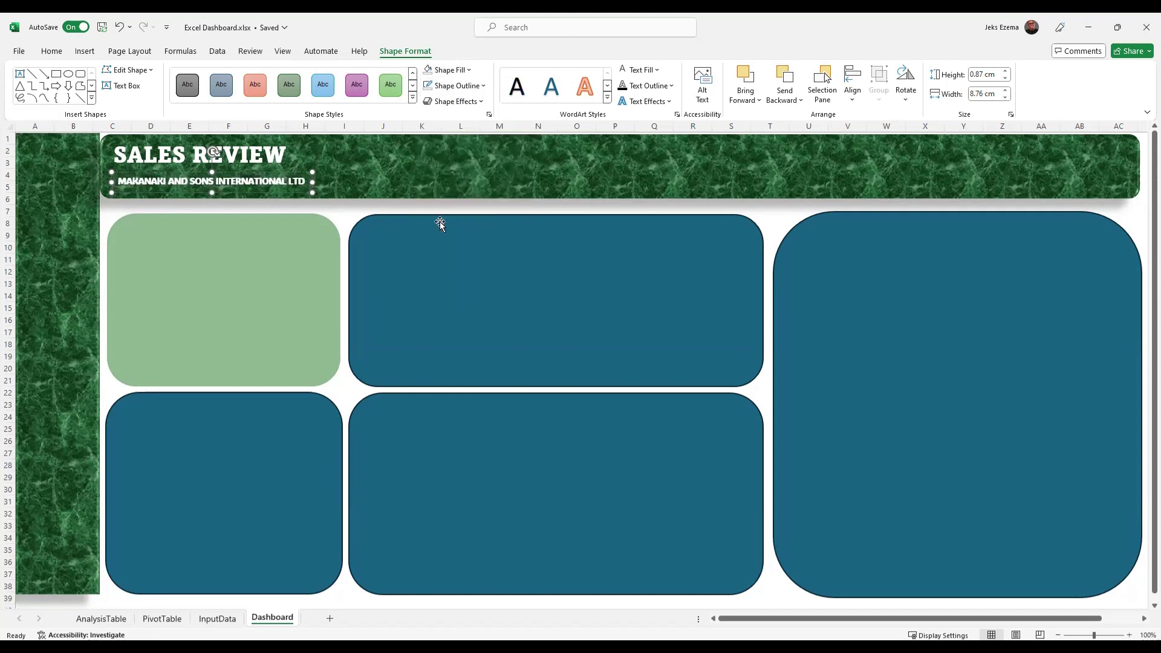
triple_click(305, 186)
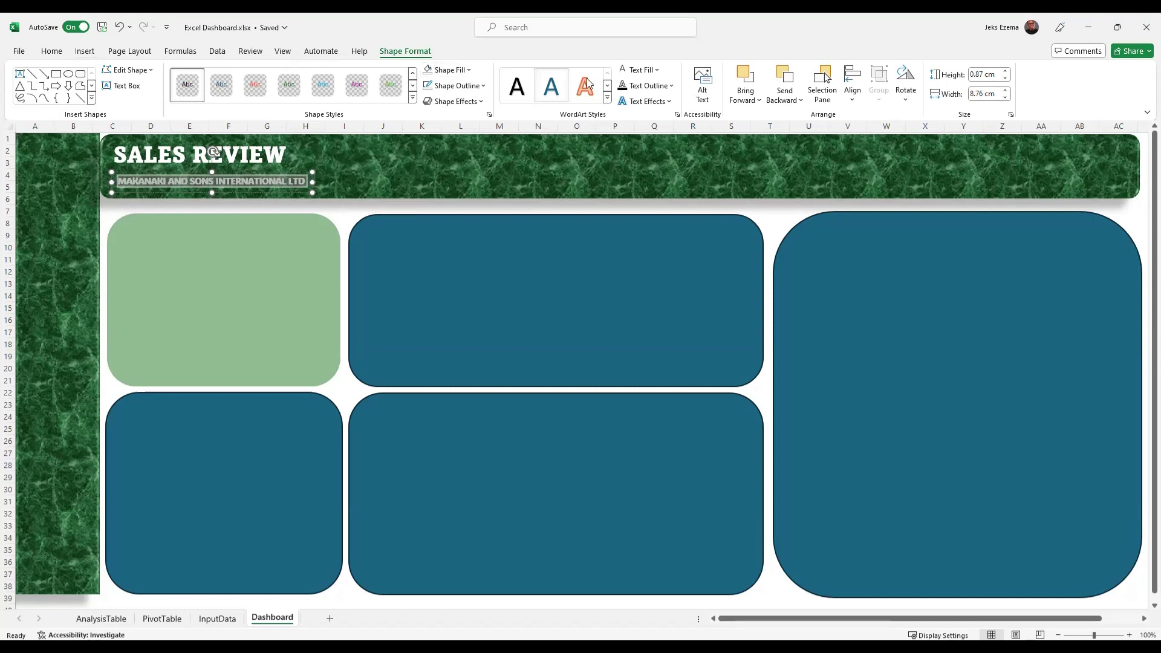
left_click(670, 102)
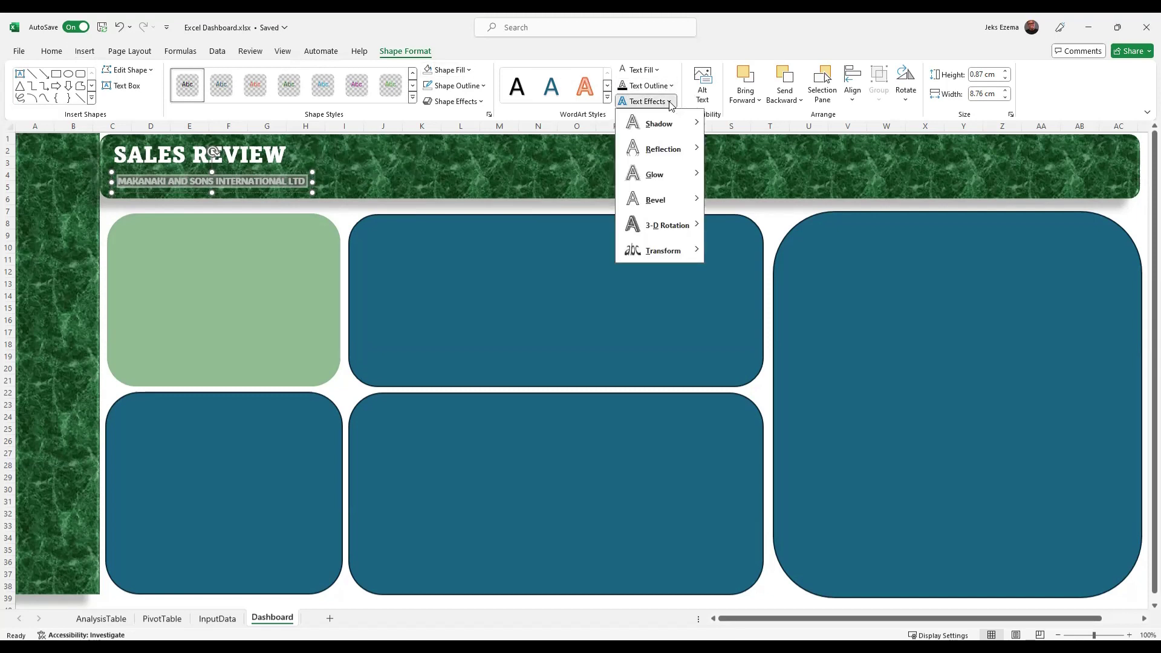
mouse_move(682, 156)
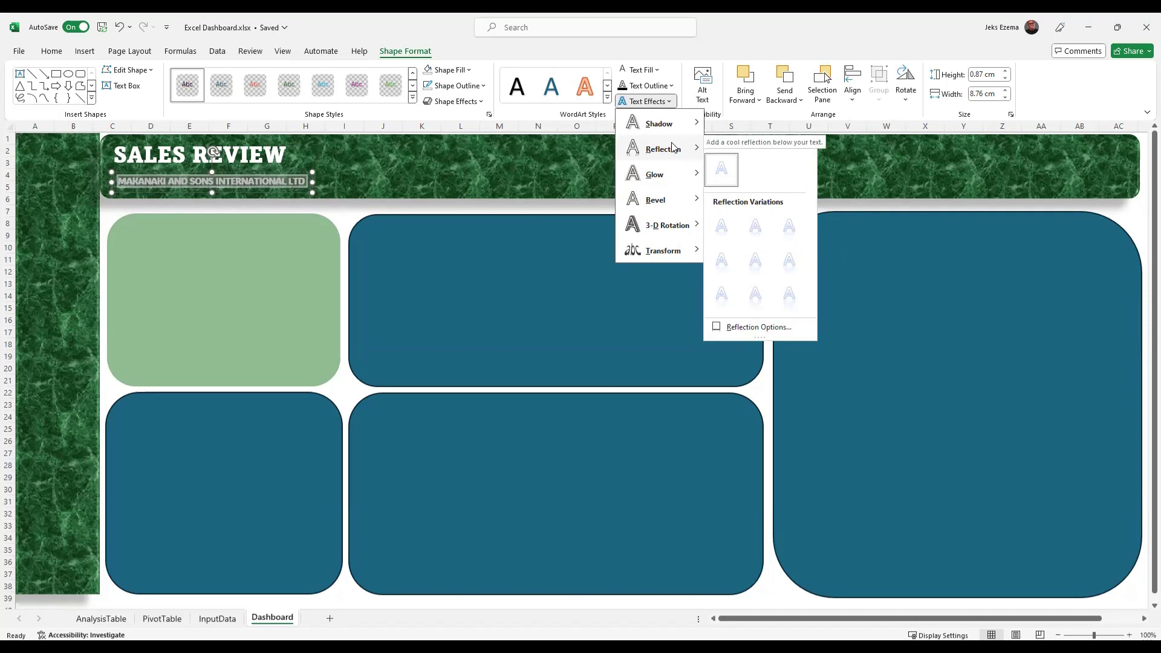
Give the subtitle a Full Reflection: Touching and enlarge its box slightly.
left_click(790, 229)
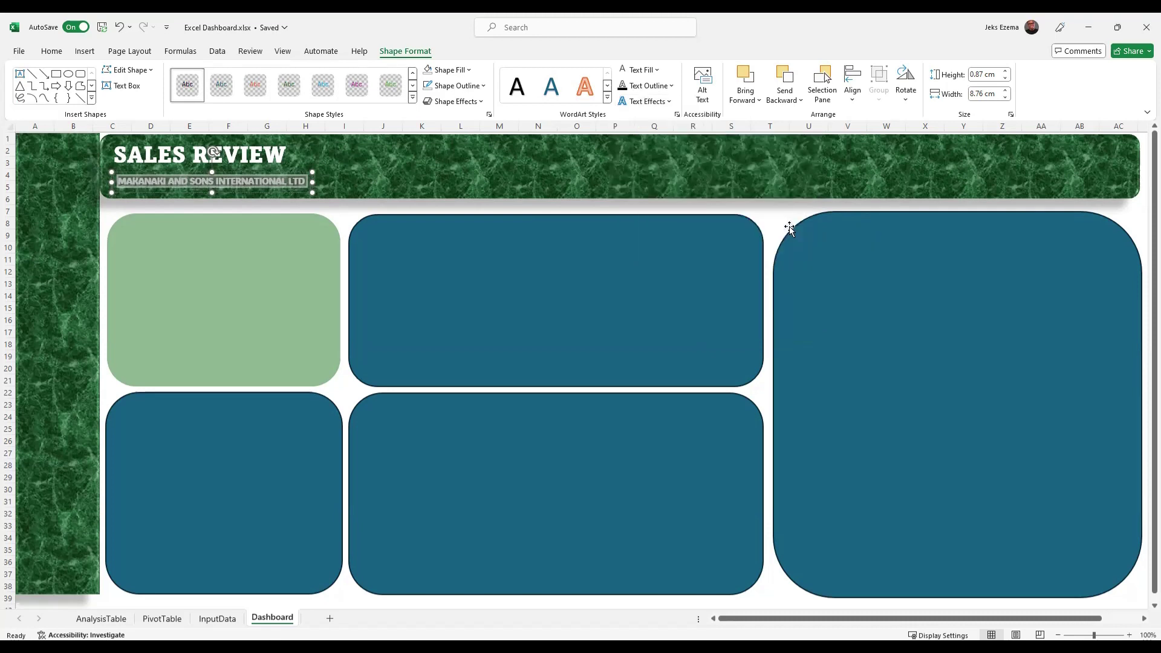
left_click(442, 176)
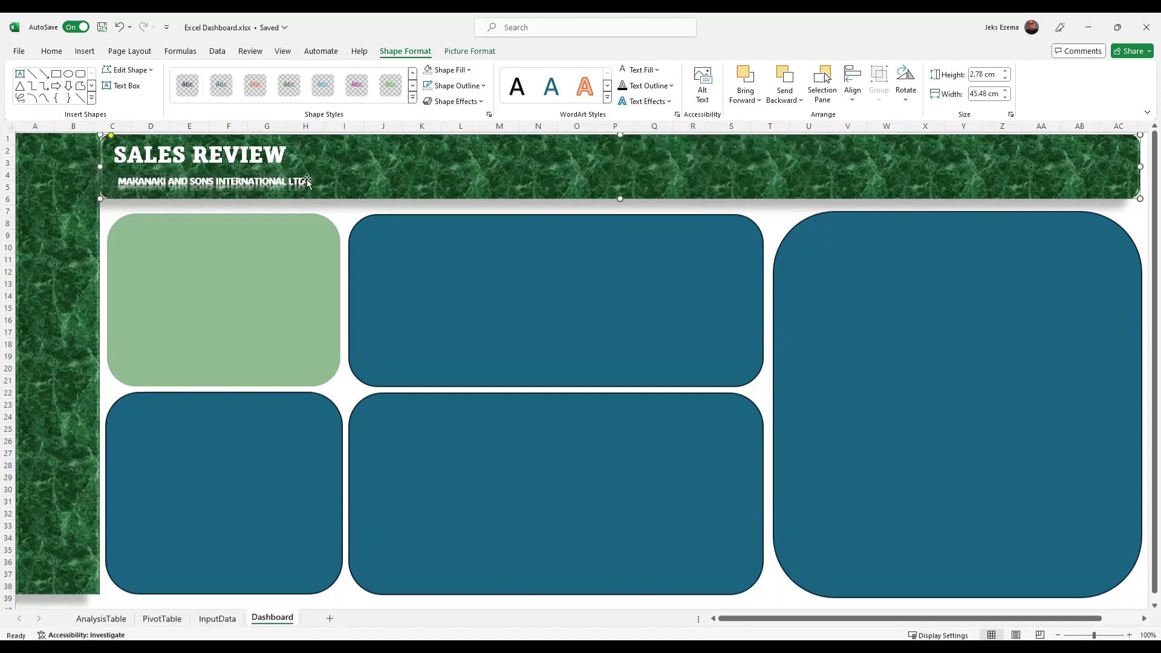
left_click(269, 176)
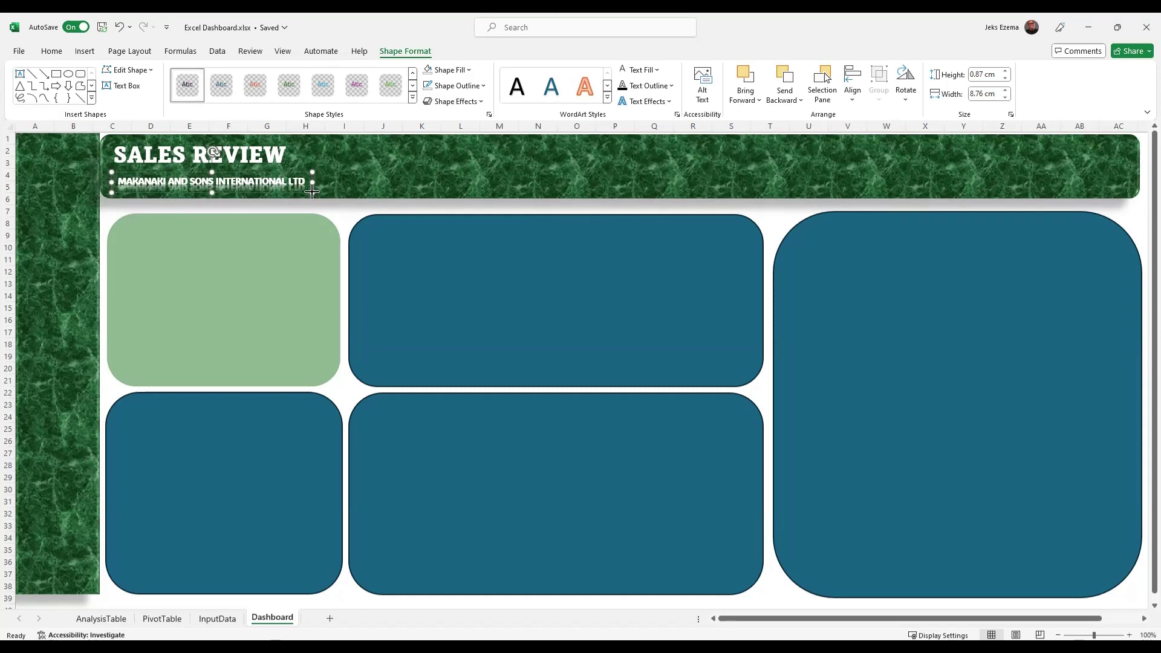
left_click_drag(312, 192, 313, 196)
left_click(346, 173)
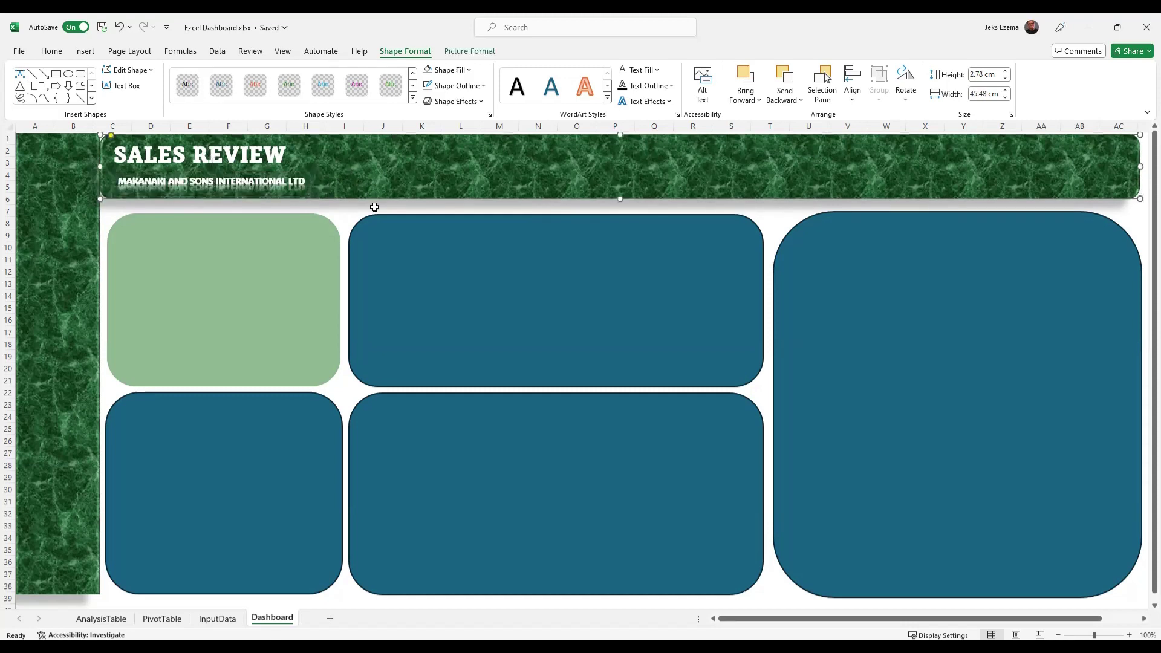
left_click(266, 189)
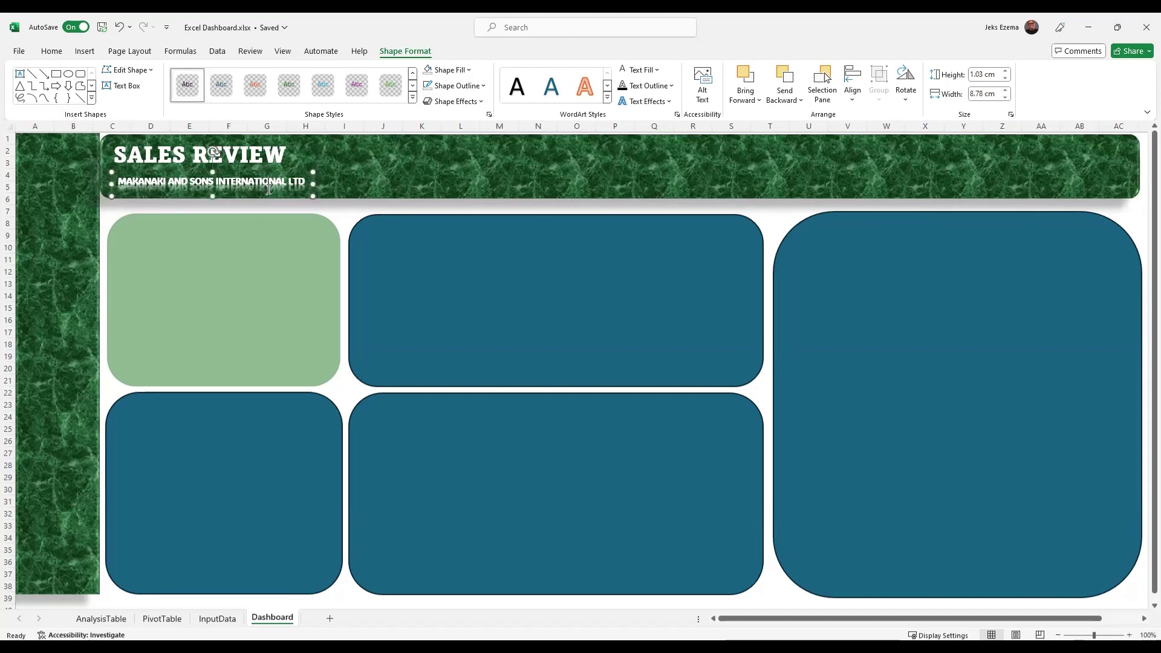
left_click(264, 250)
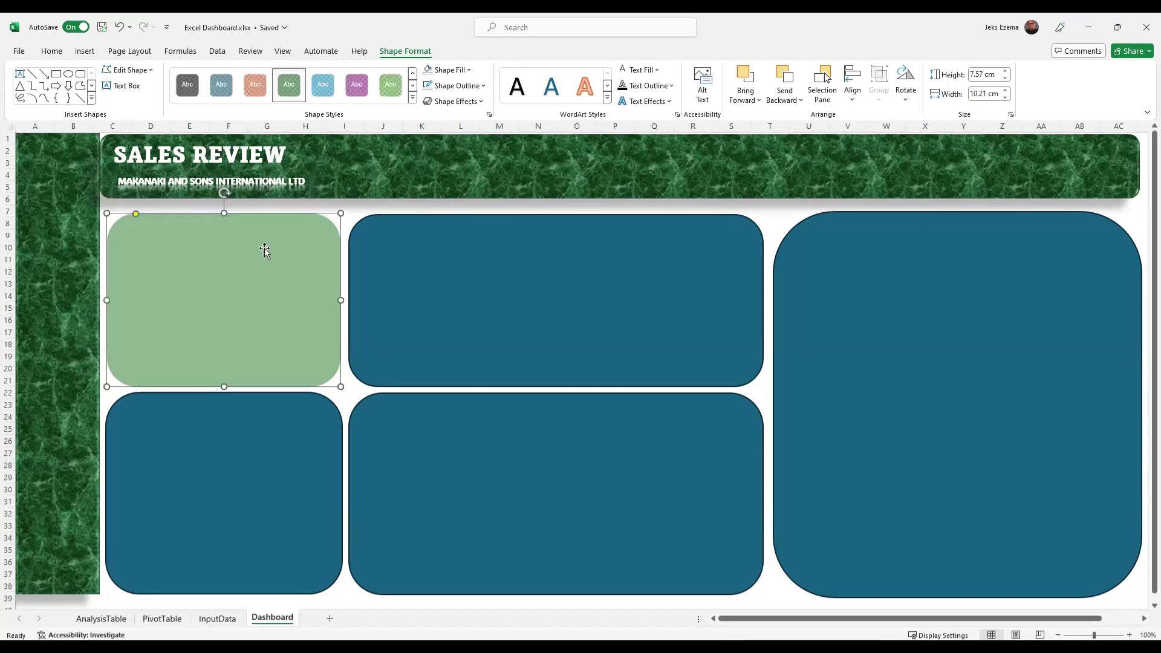
Enlarge the SALES REVIEW title box to 1.85 cm tall and 8.65 cm wide.
left_click(348, 165)
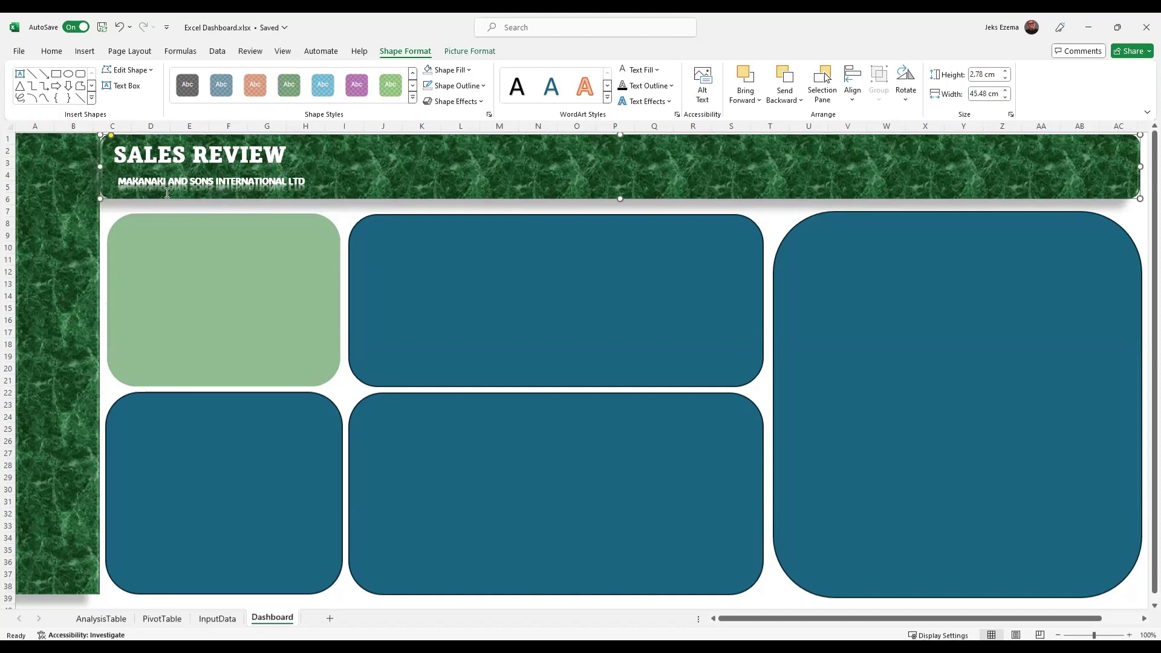
left_click(174, 160)
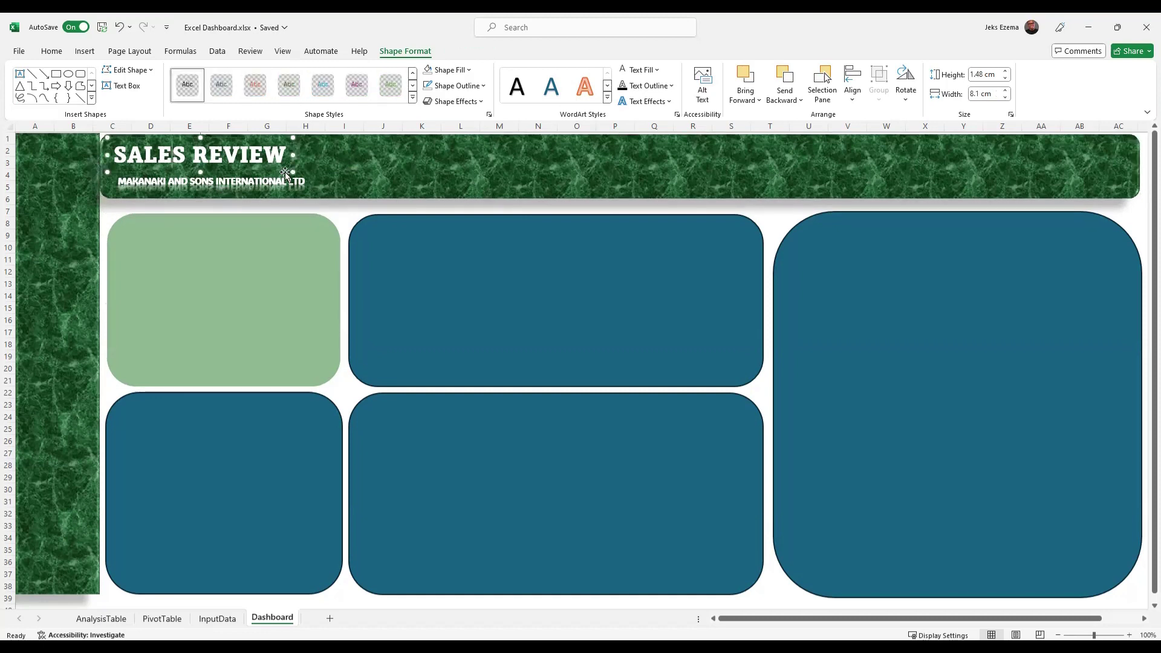
left_click_drag(293, 173, 300, 180)
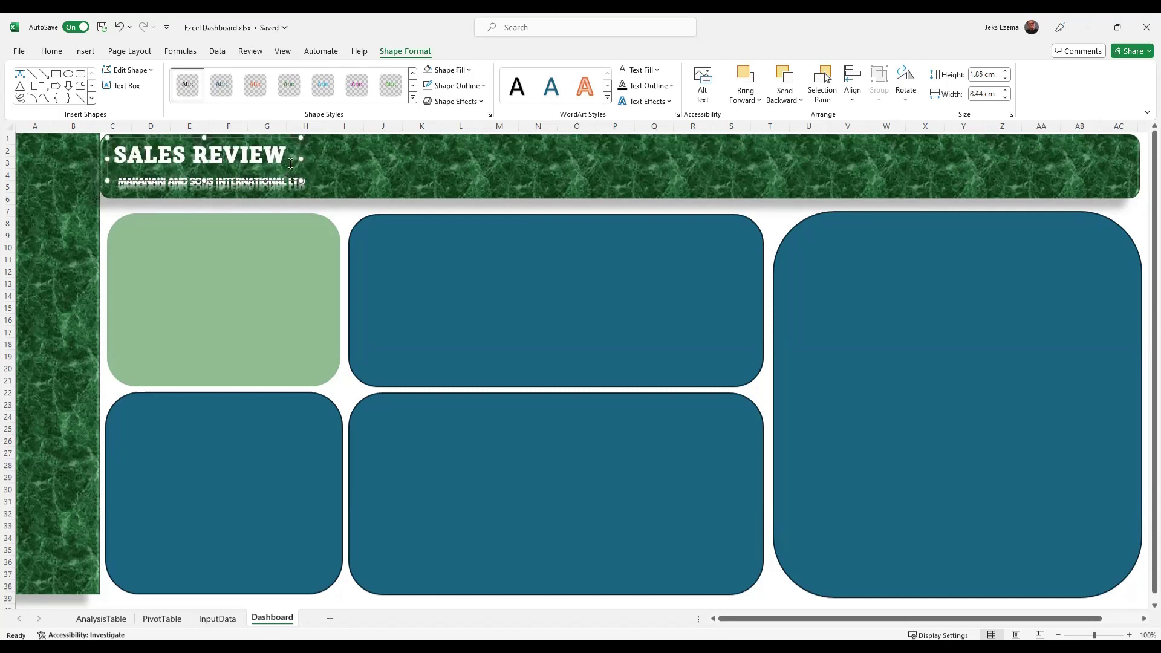
left_click_drag(300, 158, 307, 159)
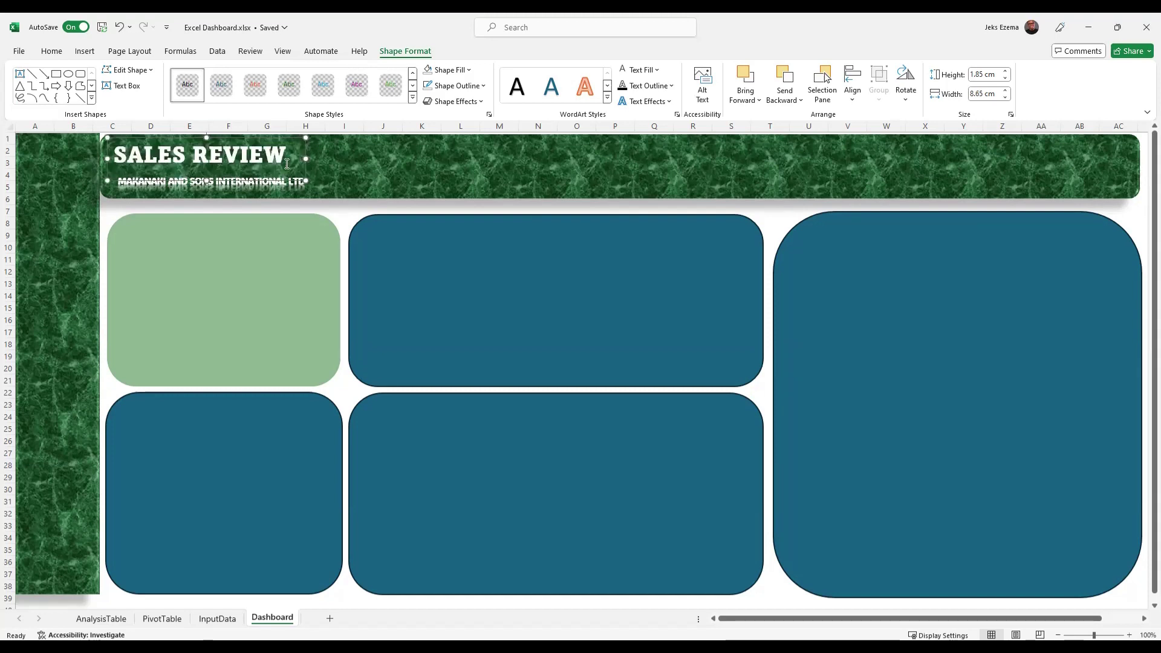
Select the SALES REVIEW title box on the green banner.
double_click(245, 168)
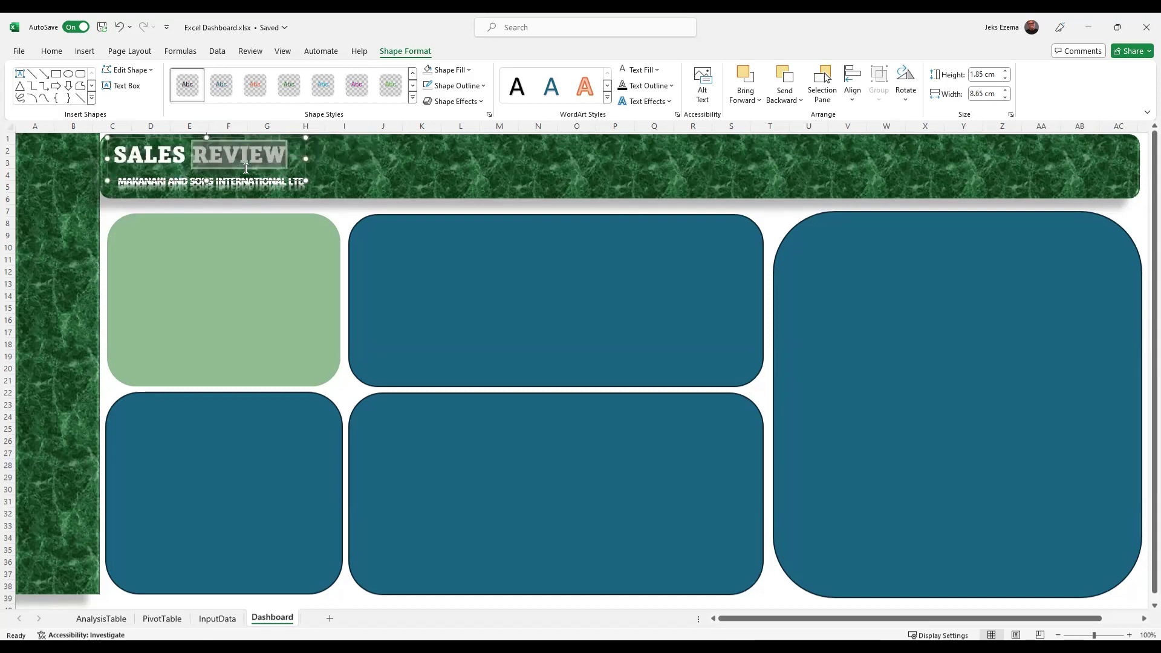
key("Right")
left_click(368, 176)
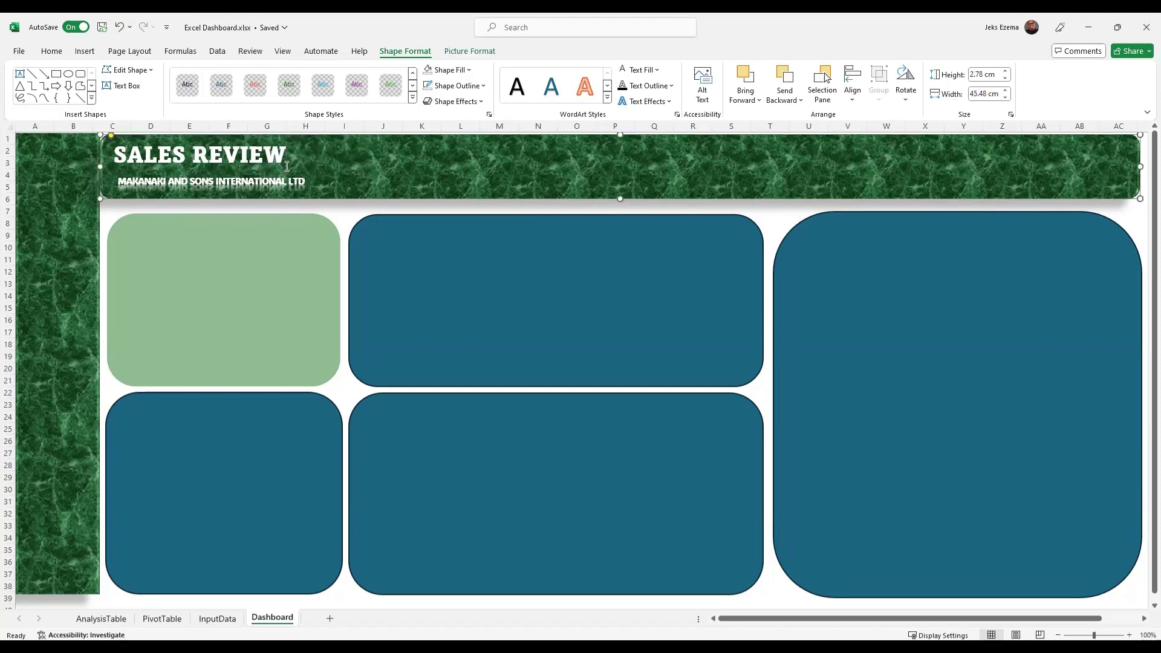
left_click(307, 161)
left_click(306, 163)
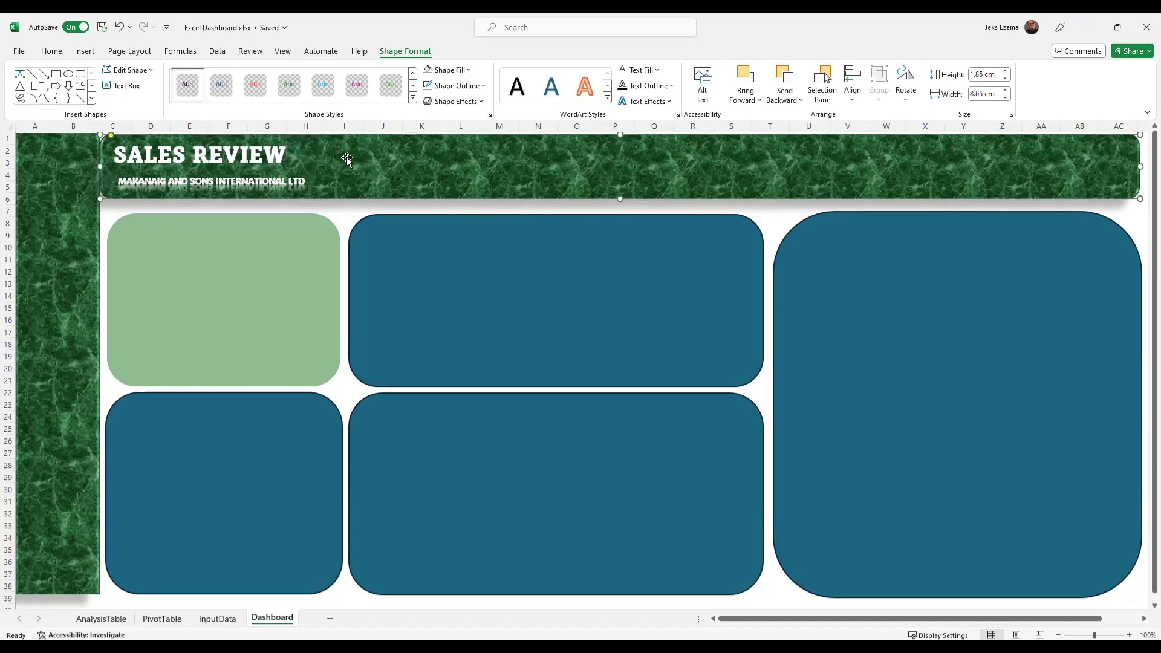
left_click(299, 161)
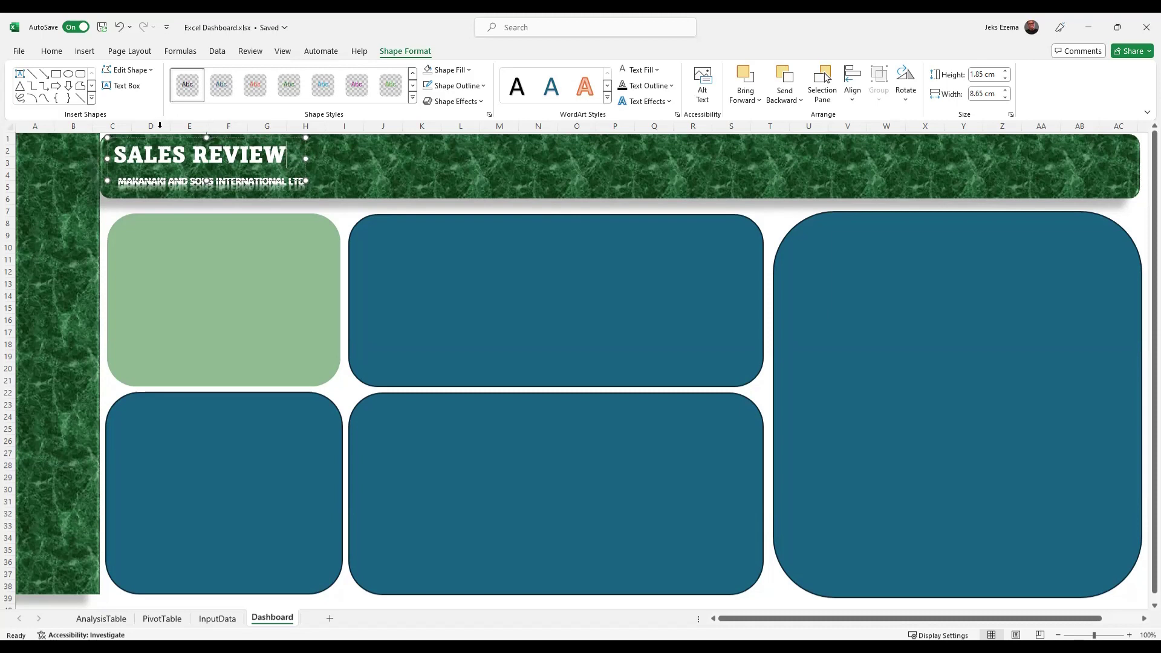
Set the whole SALES REVIEW title to 32 pt and widen its box to keep one line.
double_click(171, 155)
key("shift+End")
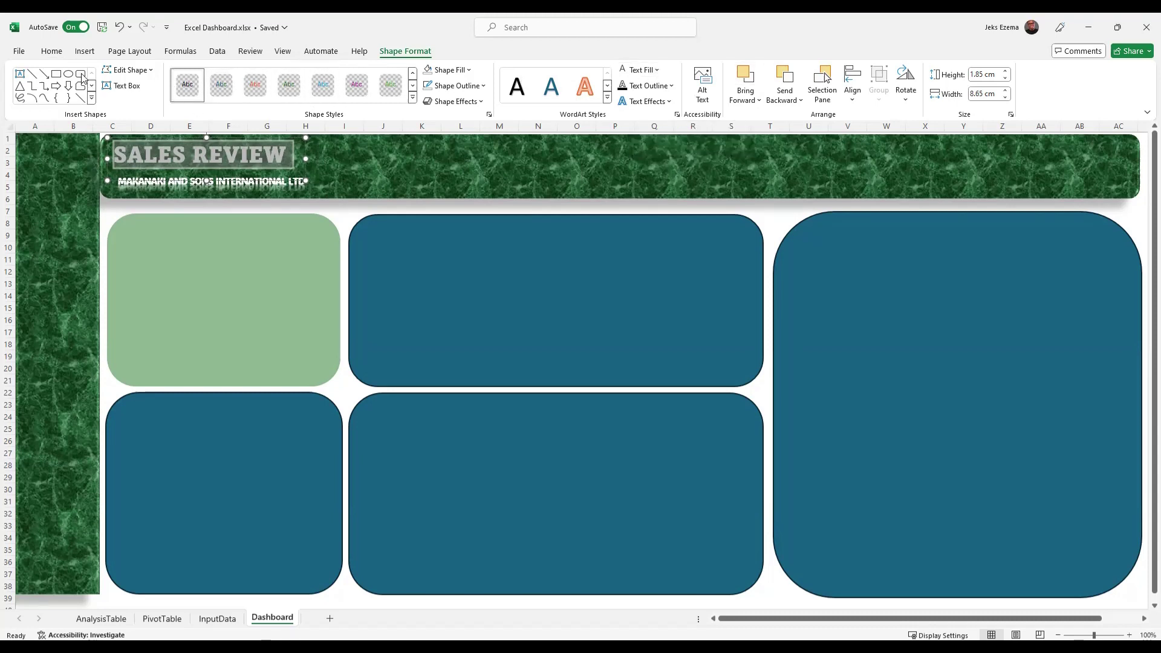
left_click(52, 52)
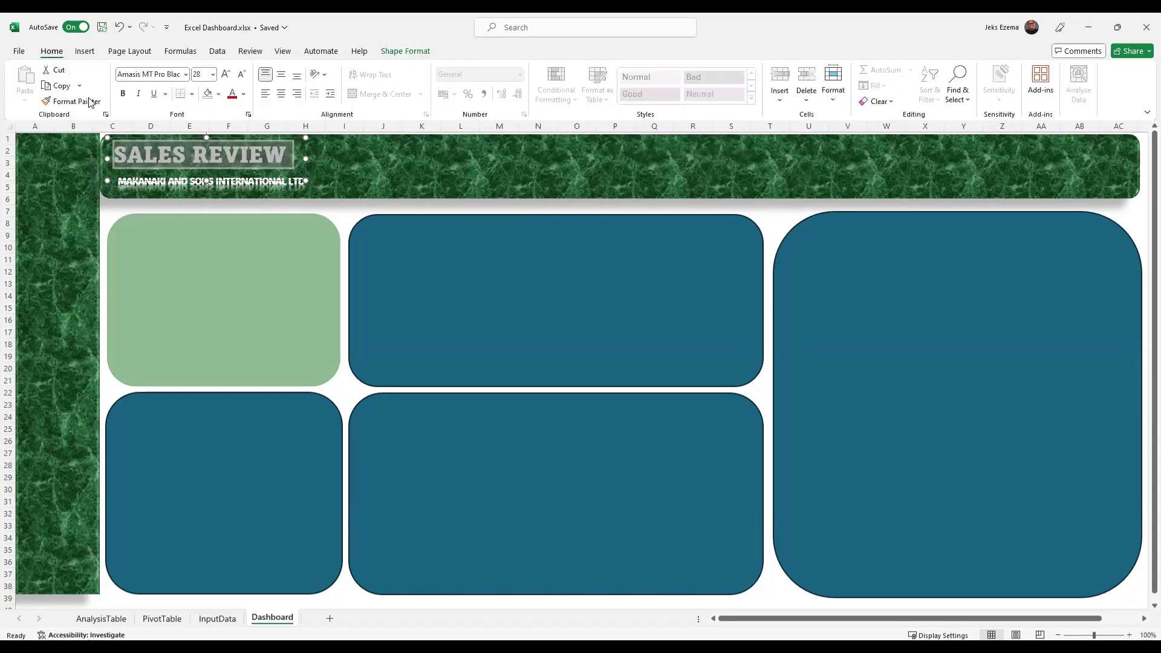
left_click(213, 74)
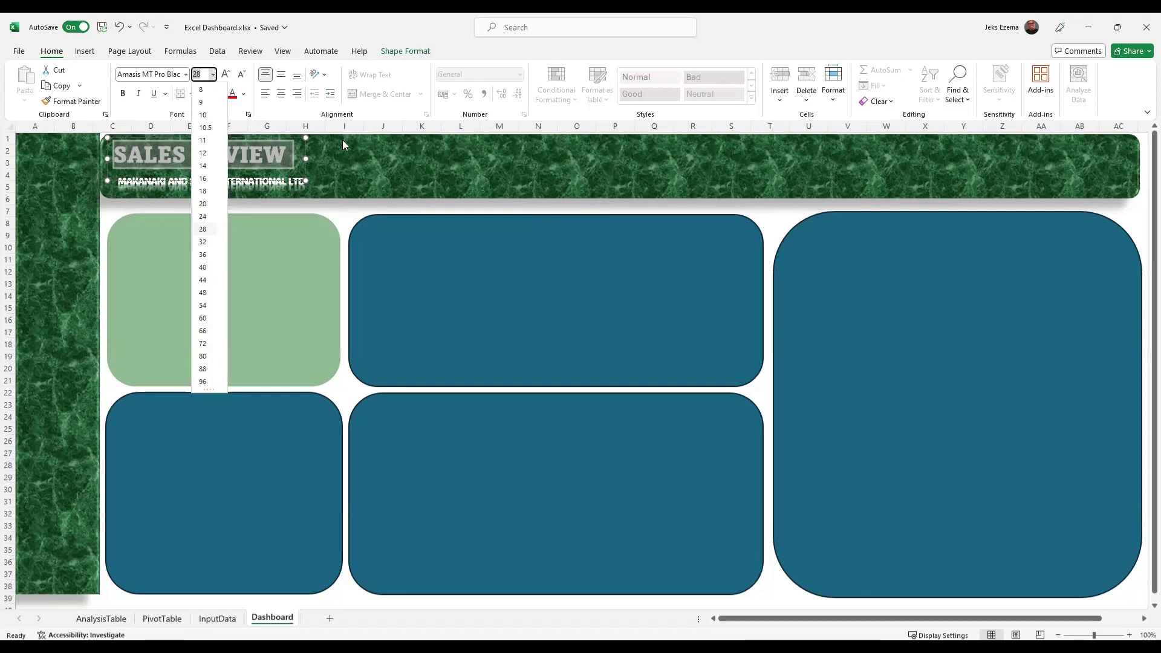
left_click(203, 242)
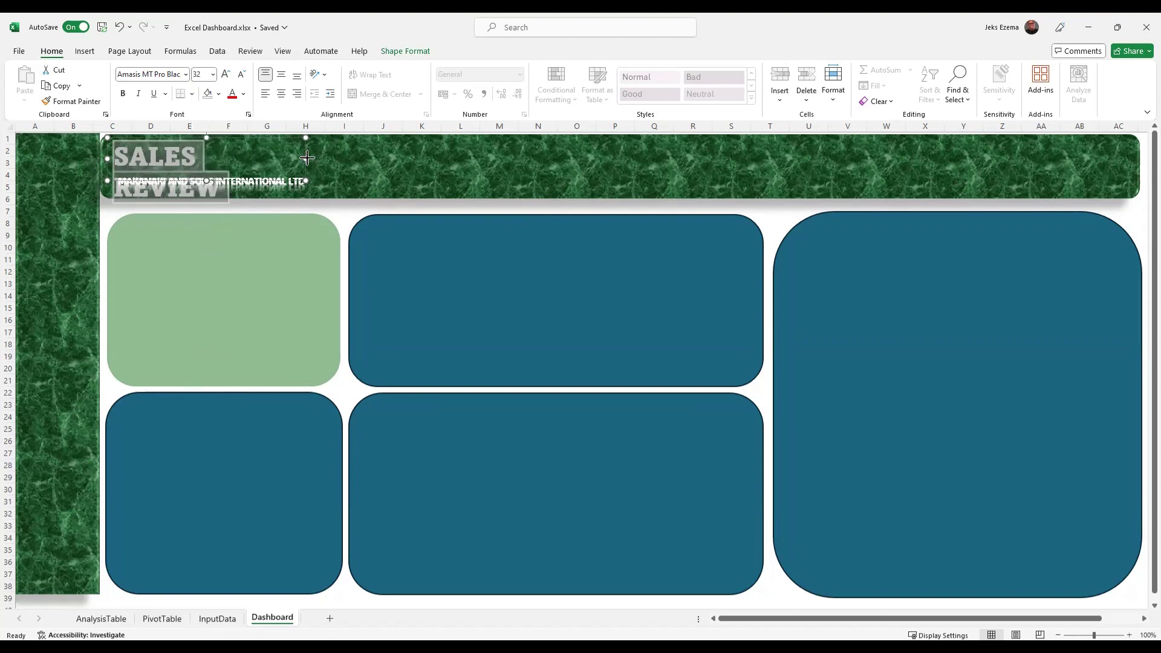
left_click_drag(307, 158, 319, 158)
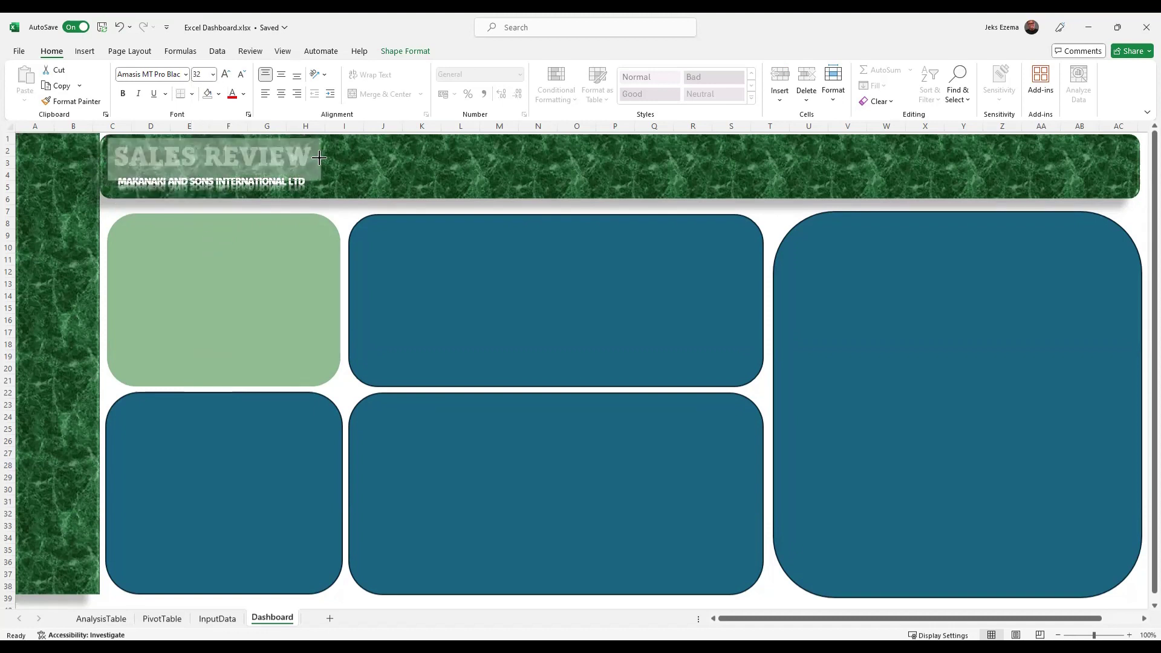
left_click(398, 178)
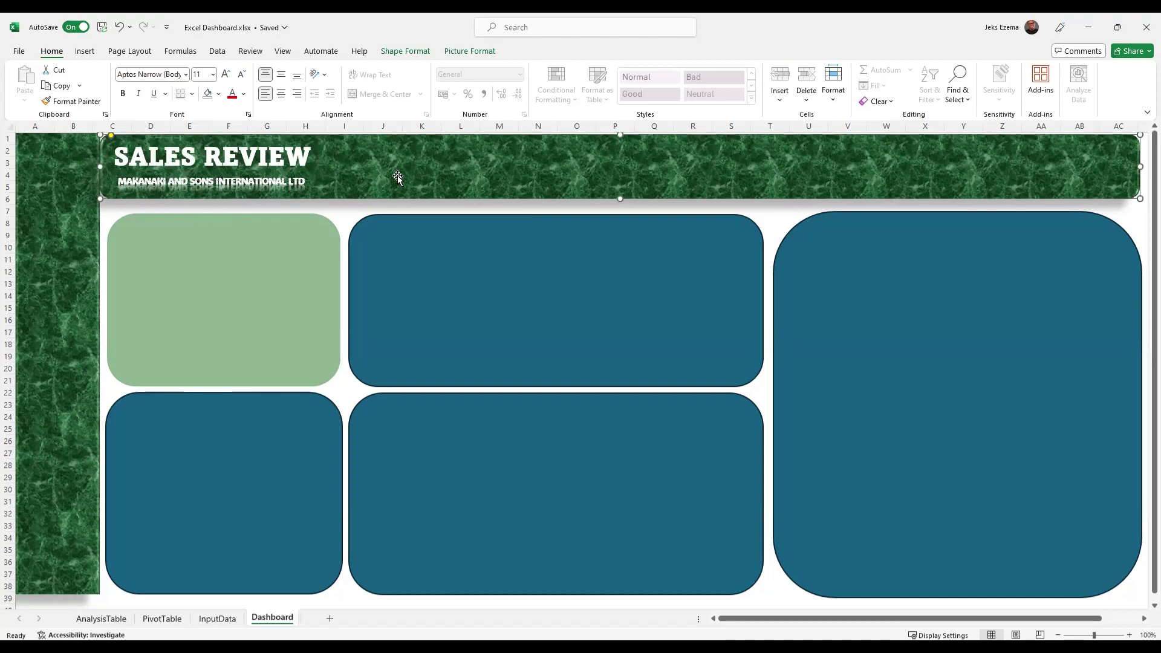
Nudge the company-name subtitle box slightly up into place in the header.
left_click(221, 176)
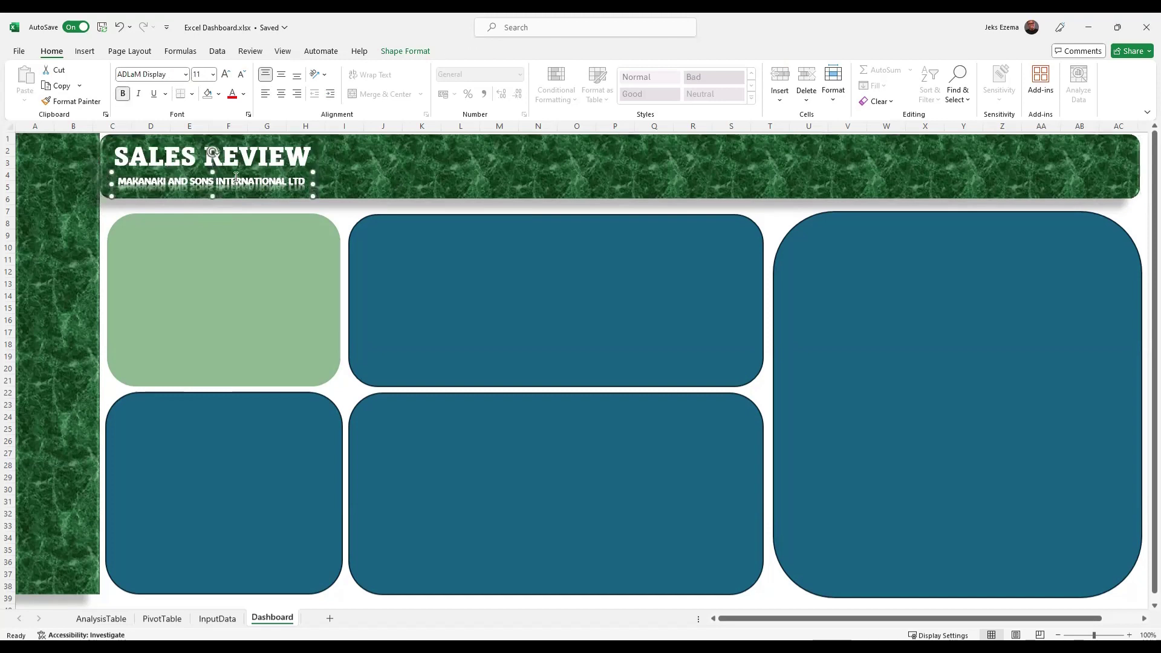
left_click_drag(212, 173, 211, 170)
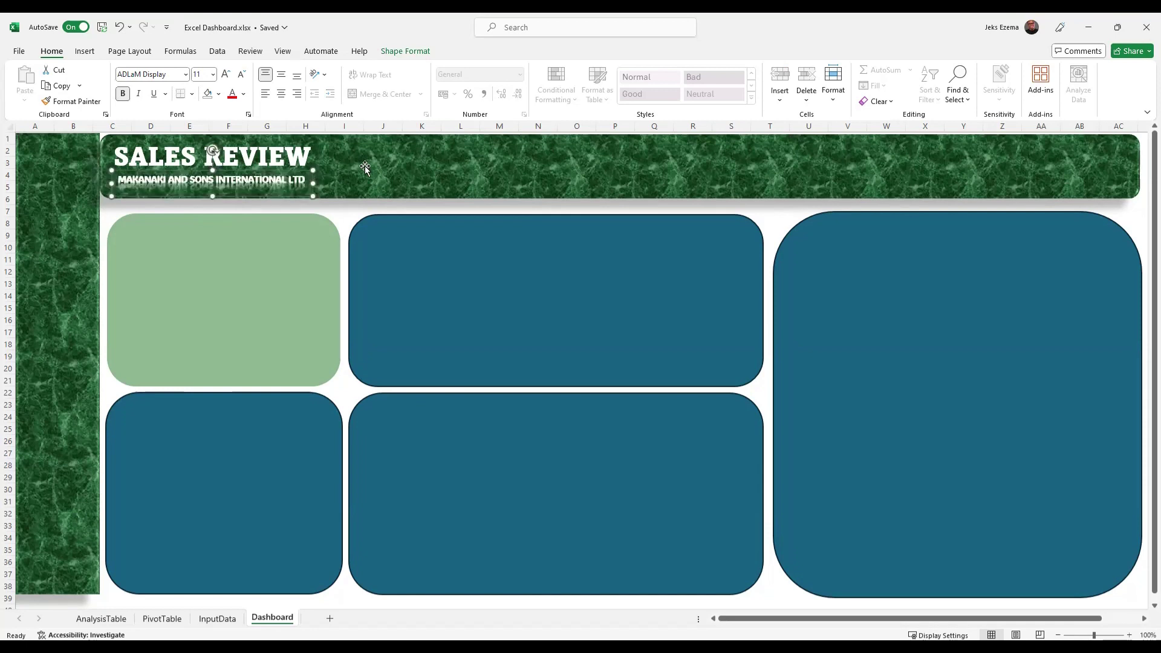
left_click(381, 162)
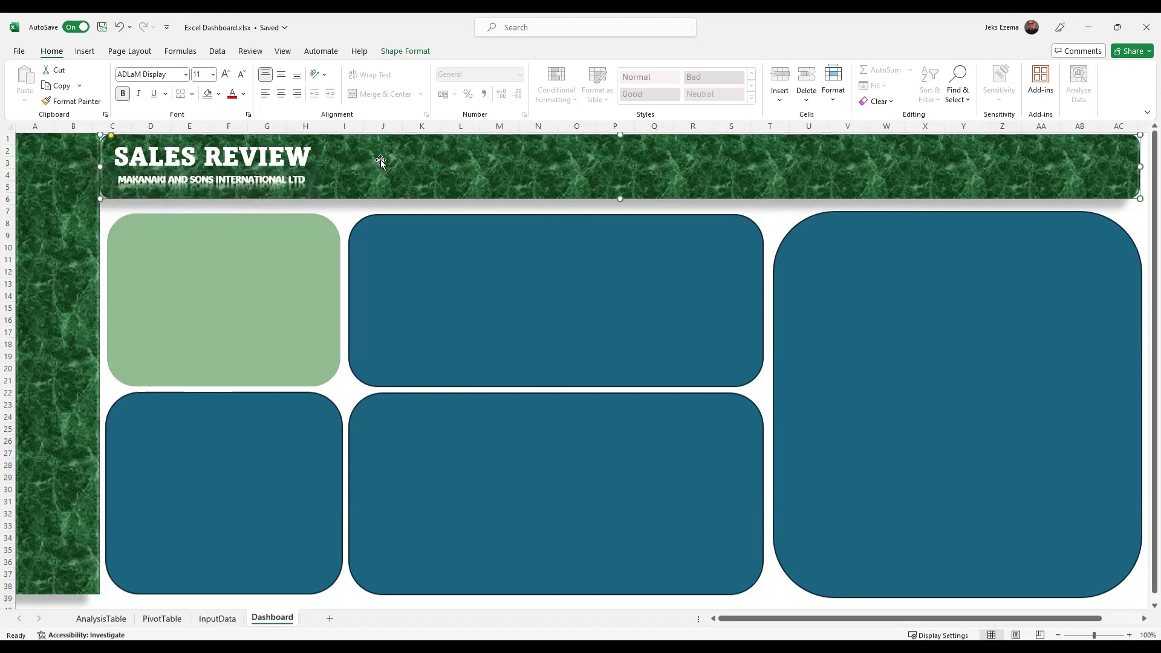
left_click(243, 325)
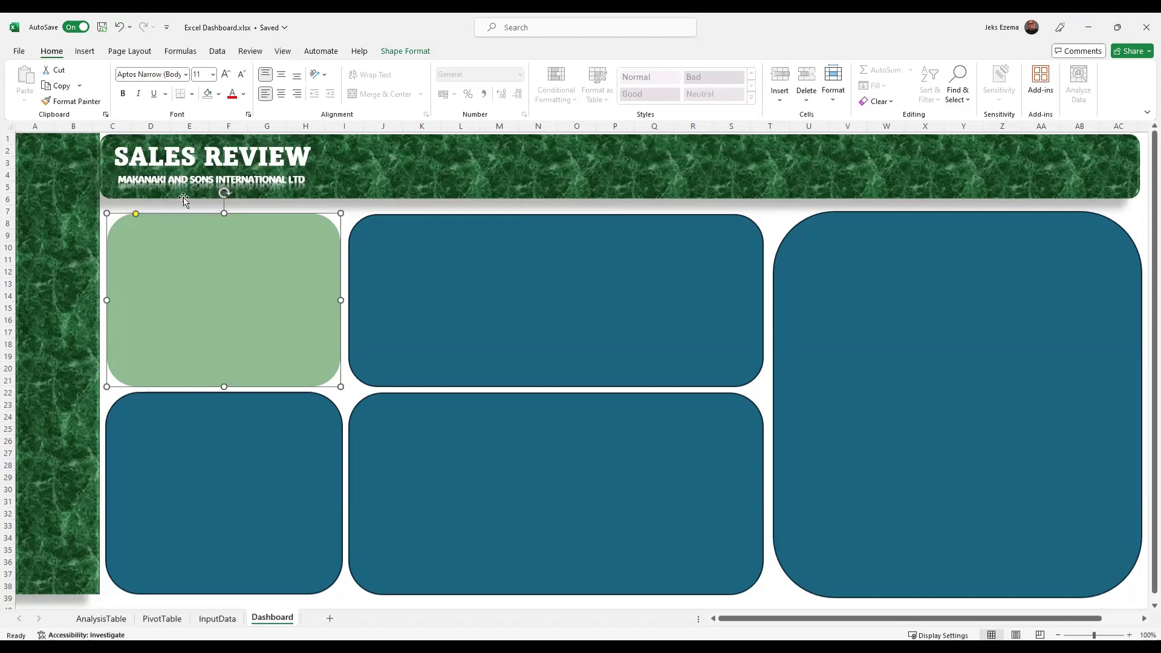
Give the whole subtitle text an 8 pt Orange, Accent color 2 glow.
left_click(185, 179)
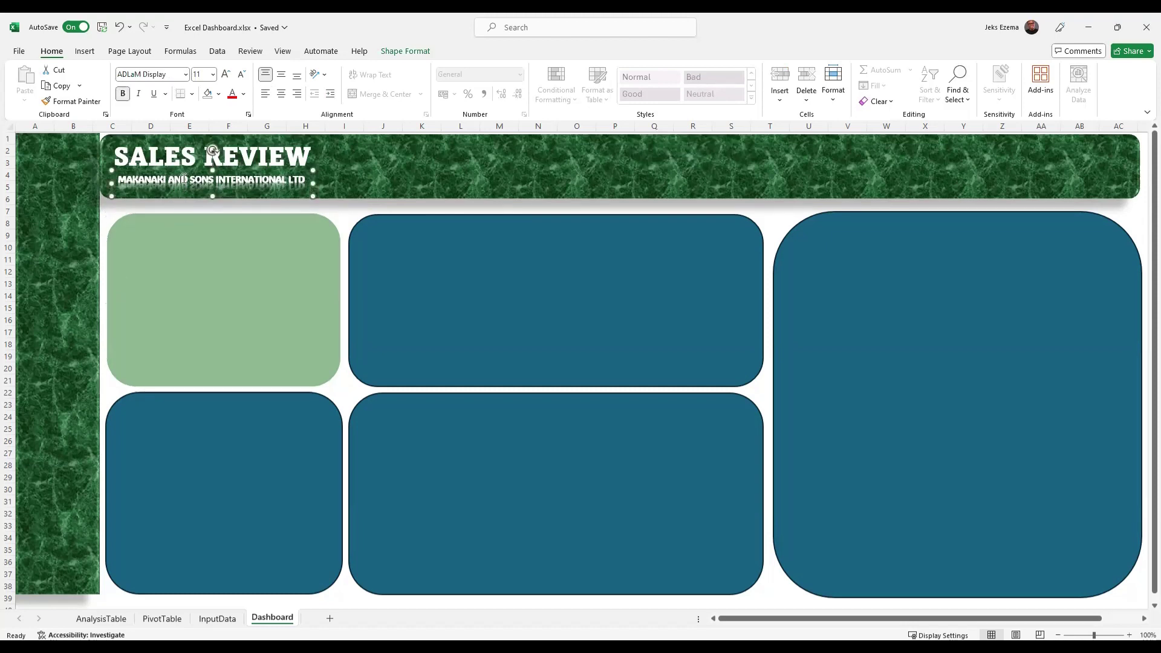
double_click(185, 179)
triple_click(182, 179)
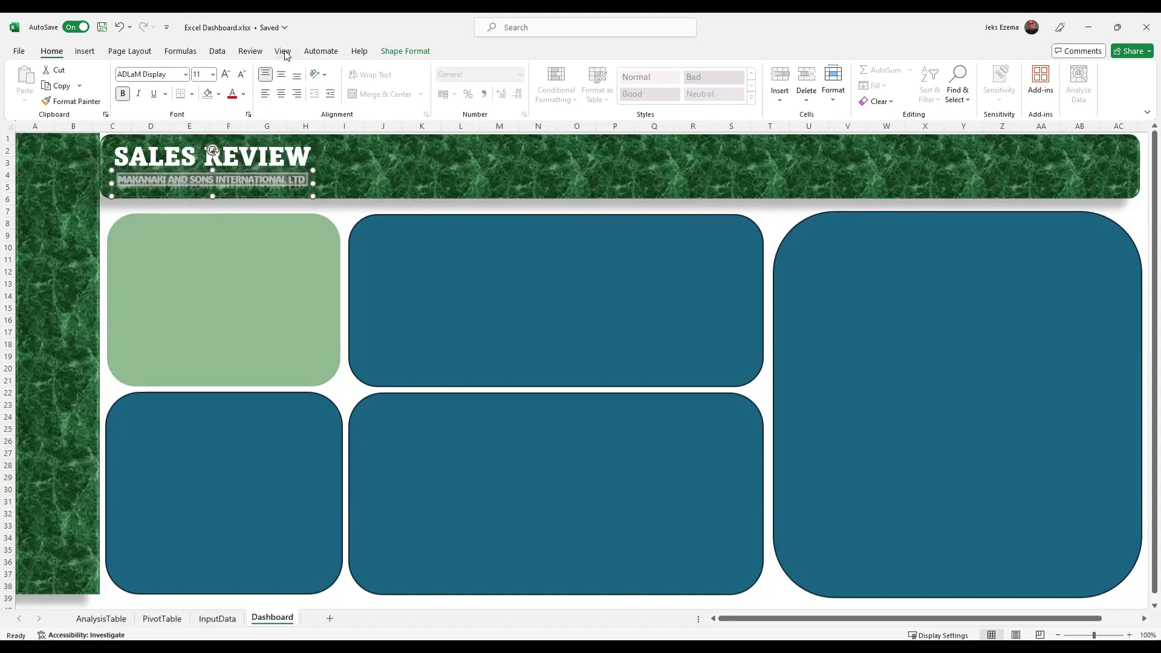
left_click(399, 51)
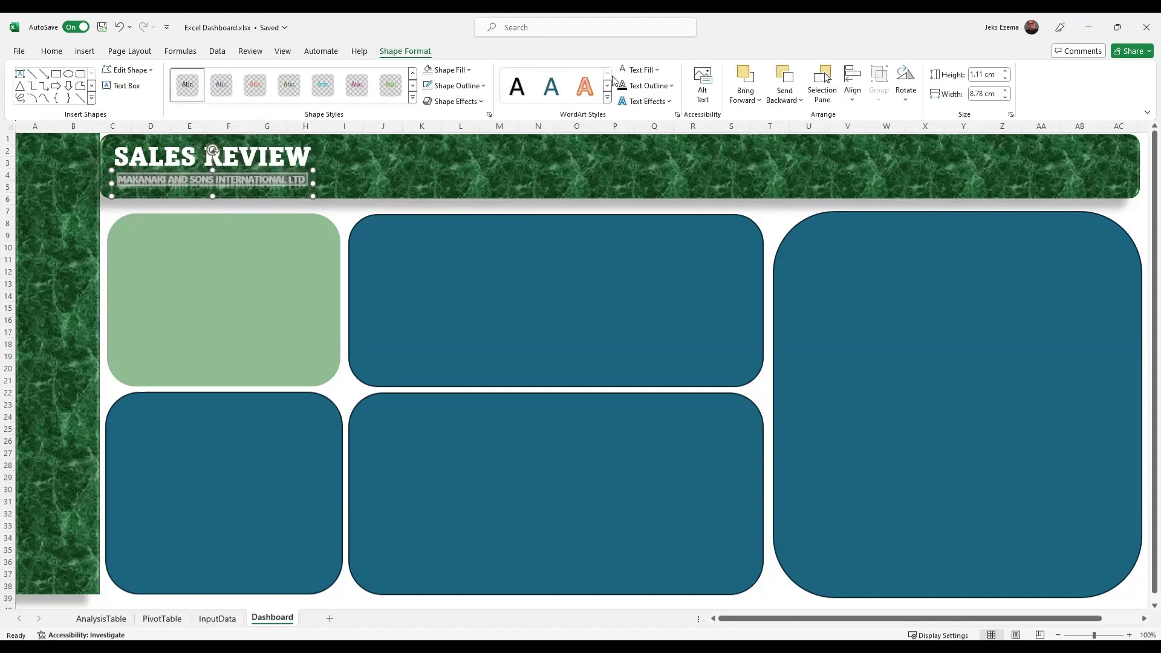
left_click(670, 101)
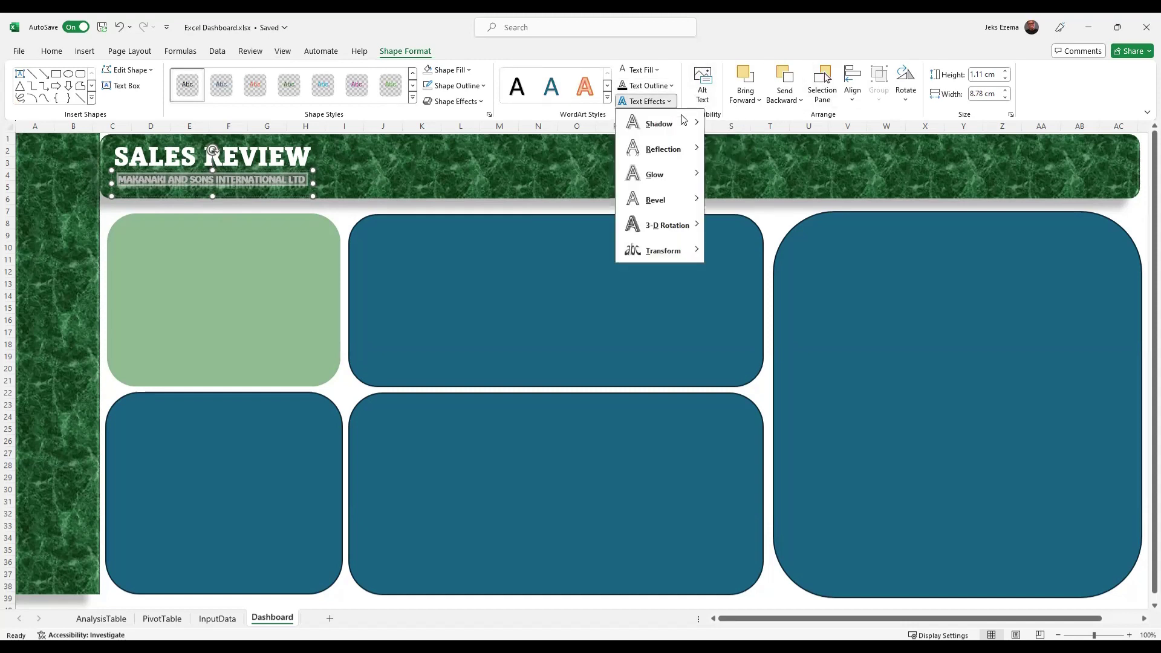
mouse_move(691, 174)
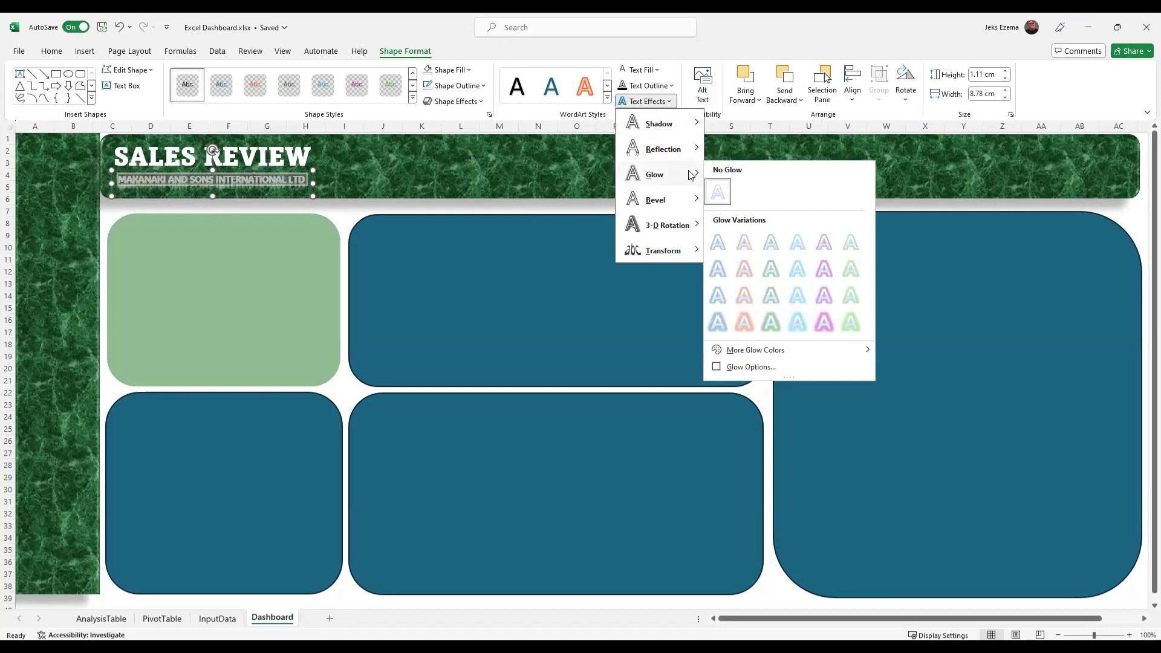
left_click(743, 267)
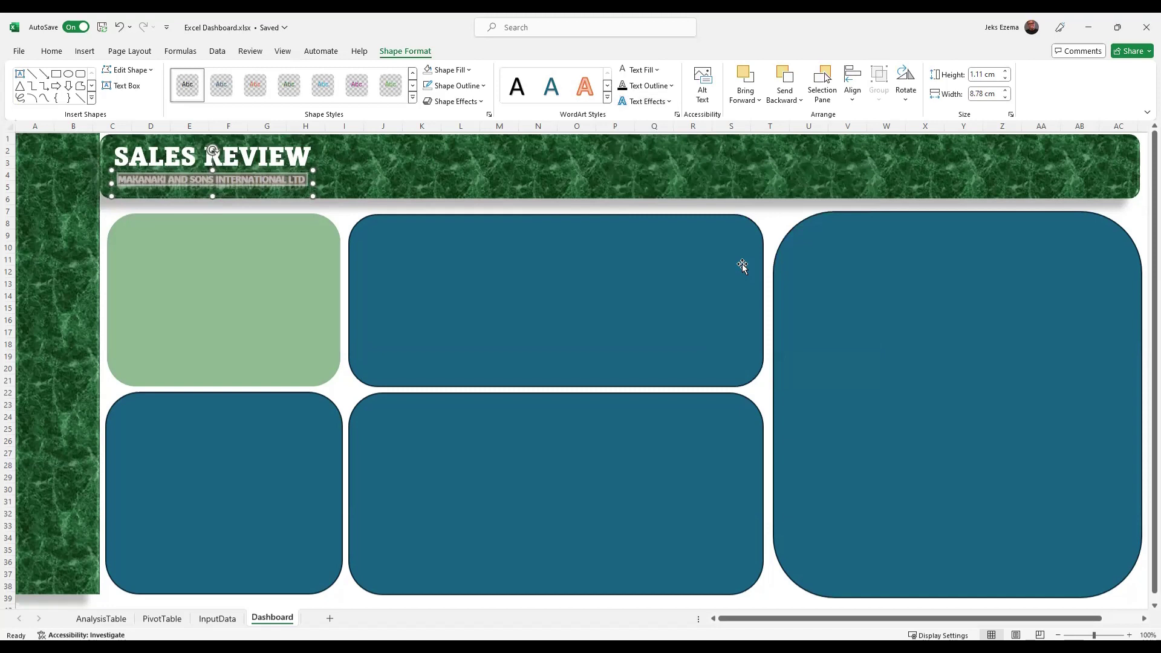
left_click(256, 273)
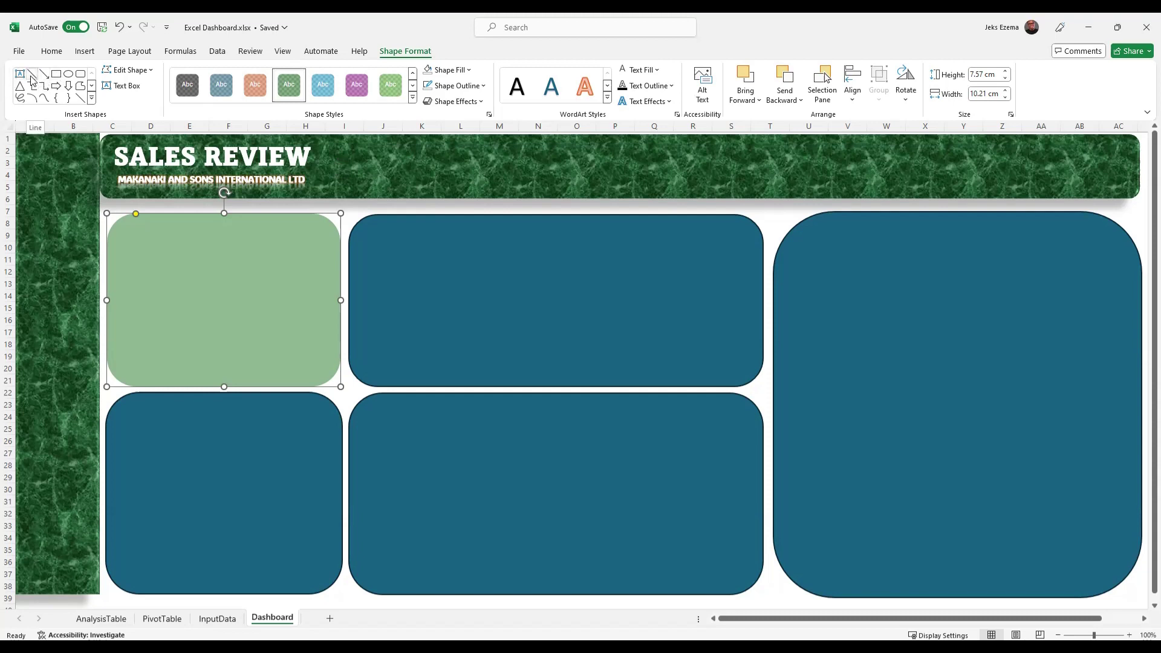
Select the SALES REVIEW banner picture and choose the Line shape from Insert Shapes.
left_click(376, 159)
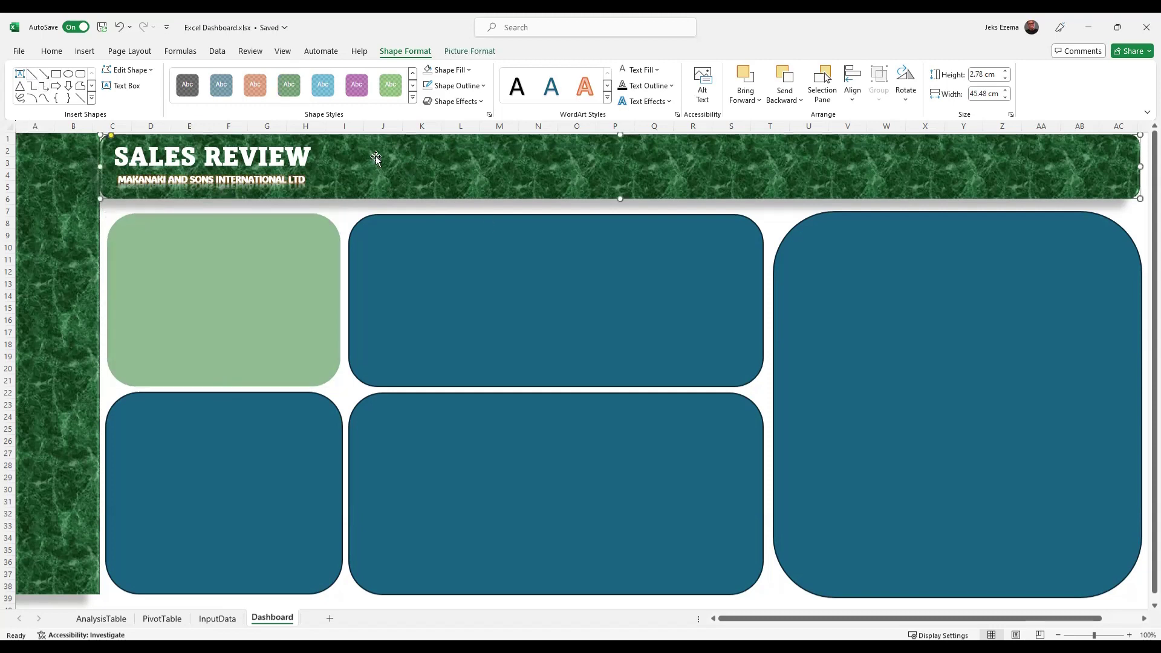
left_click(33, 75)
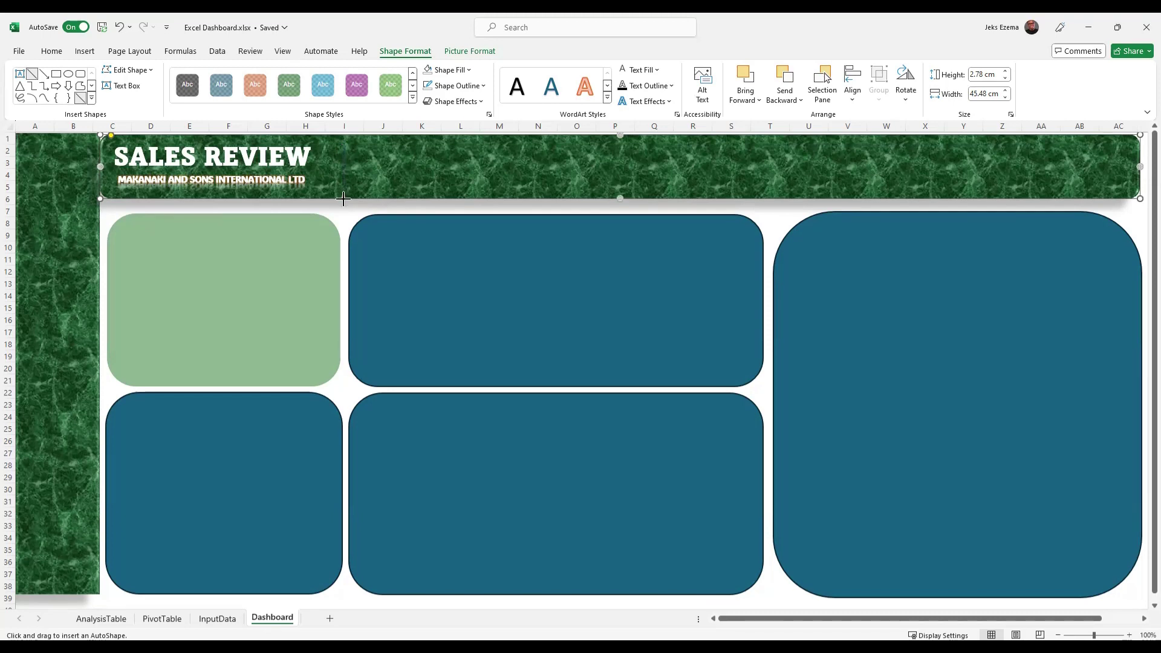
Draw a vertical divider right of the subtitle and apply the green line theme style.
left_click_drag(345, 198, 345, 200)
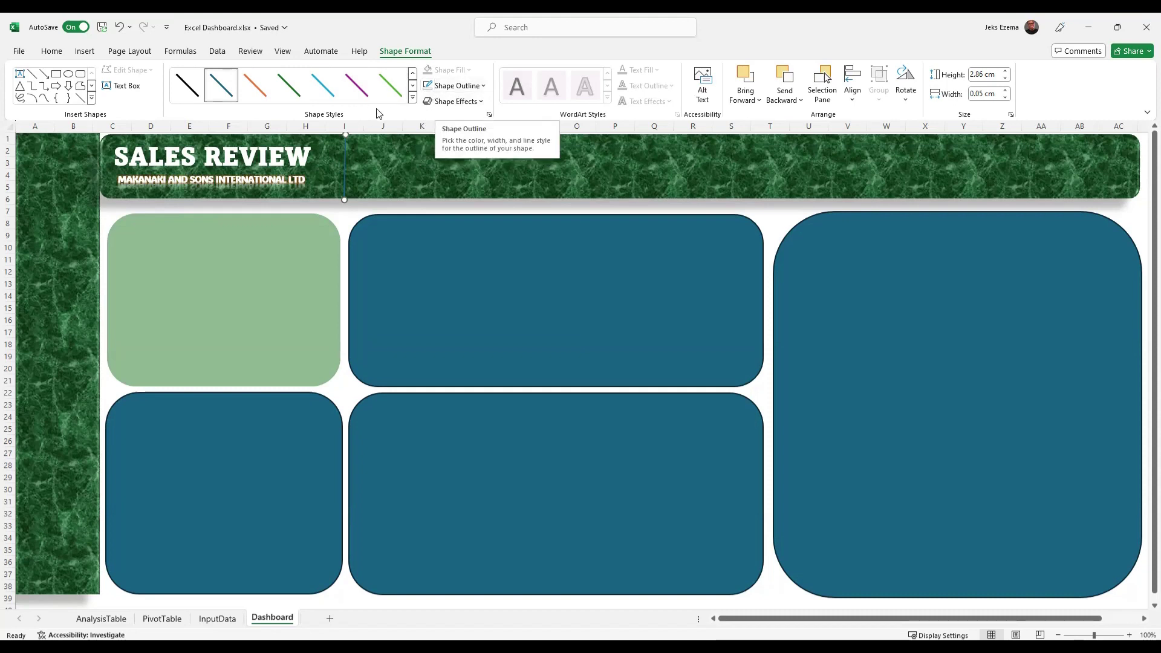
left_click(411, 100)
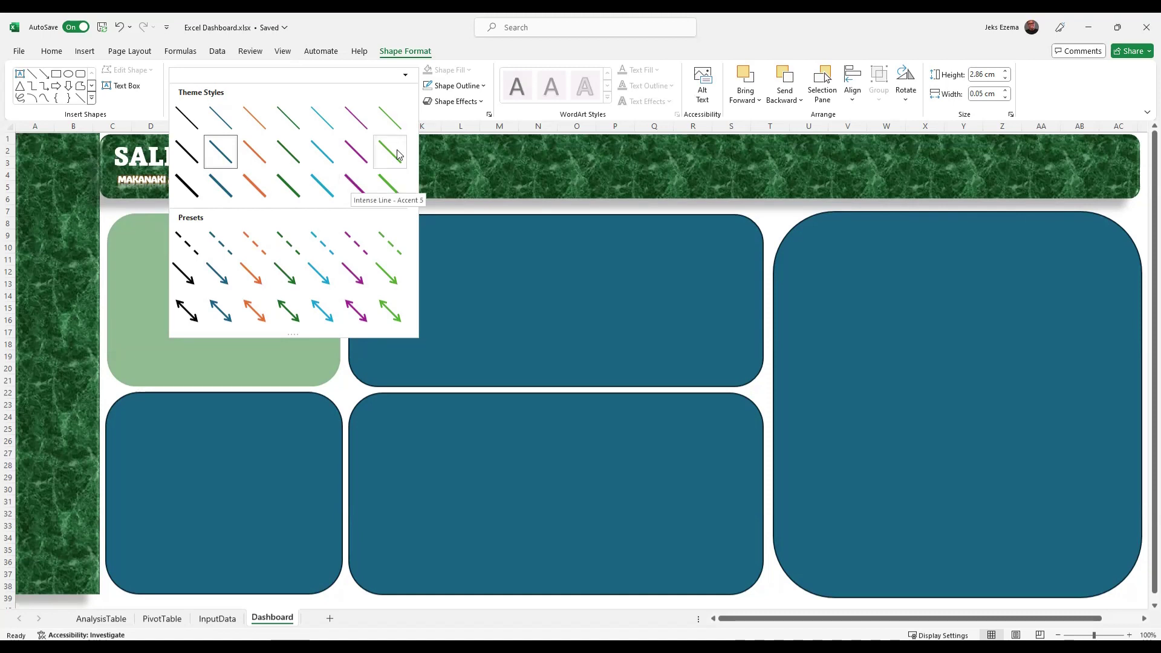
left_click(483, 103)
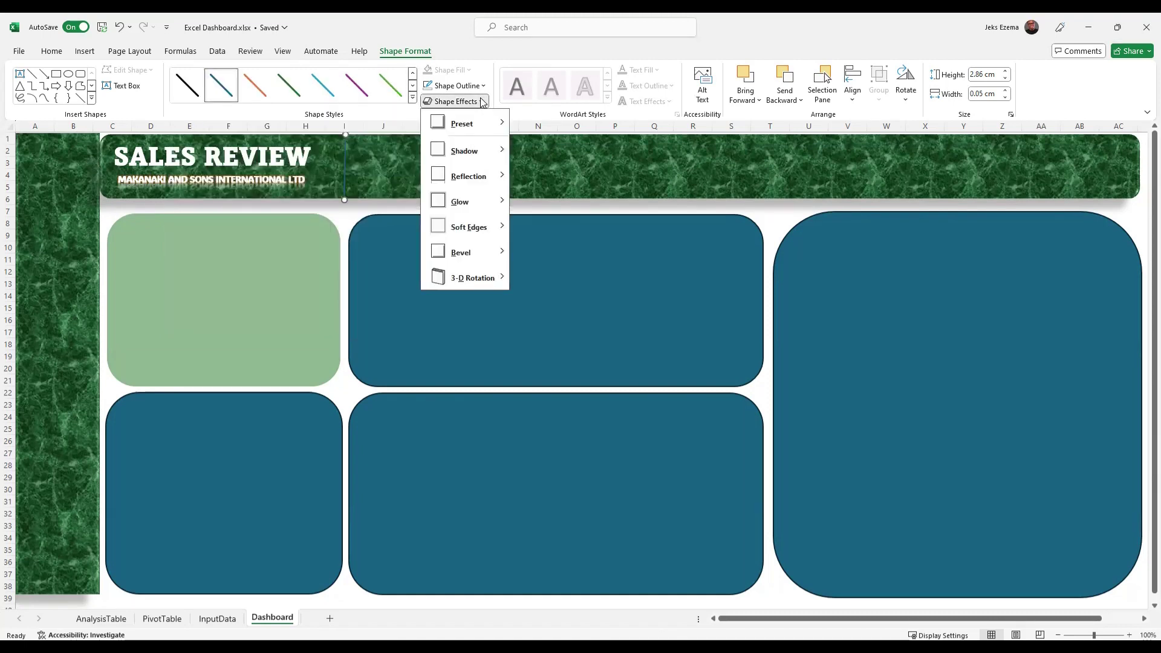
mouse_move(494, 279)
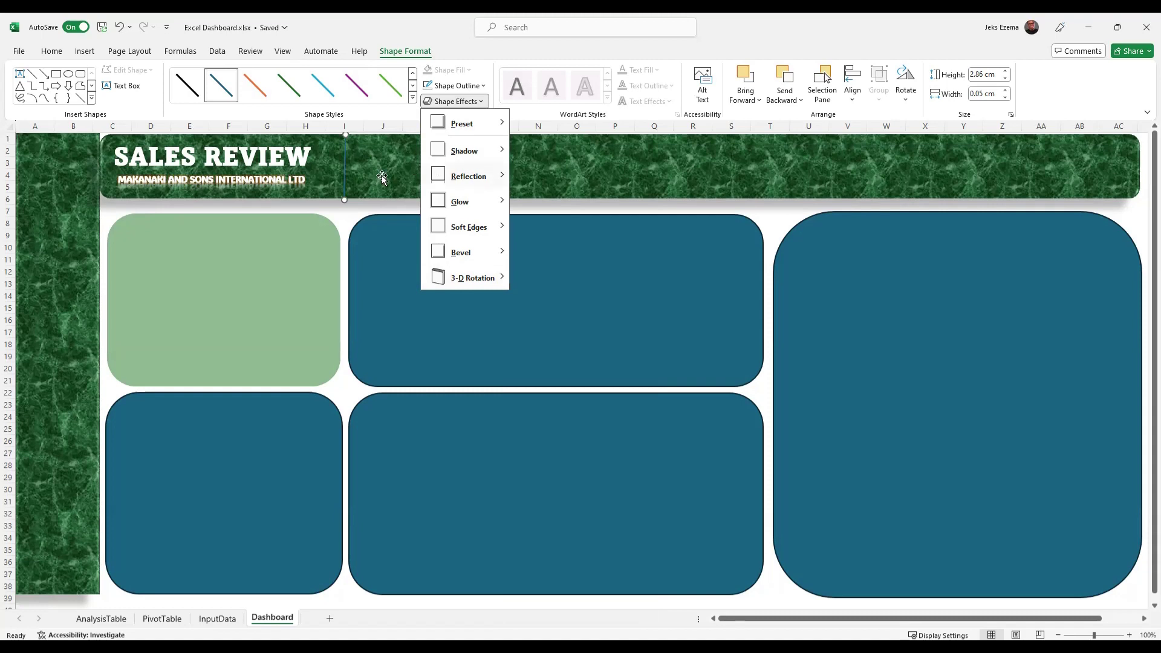
mouse_move(475, 158)
left_click(412, 98)
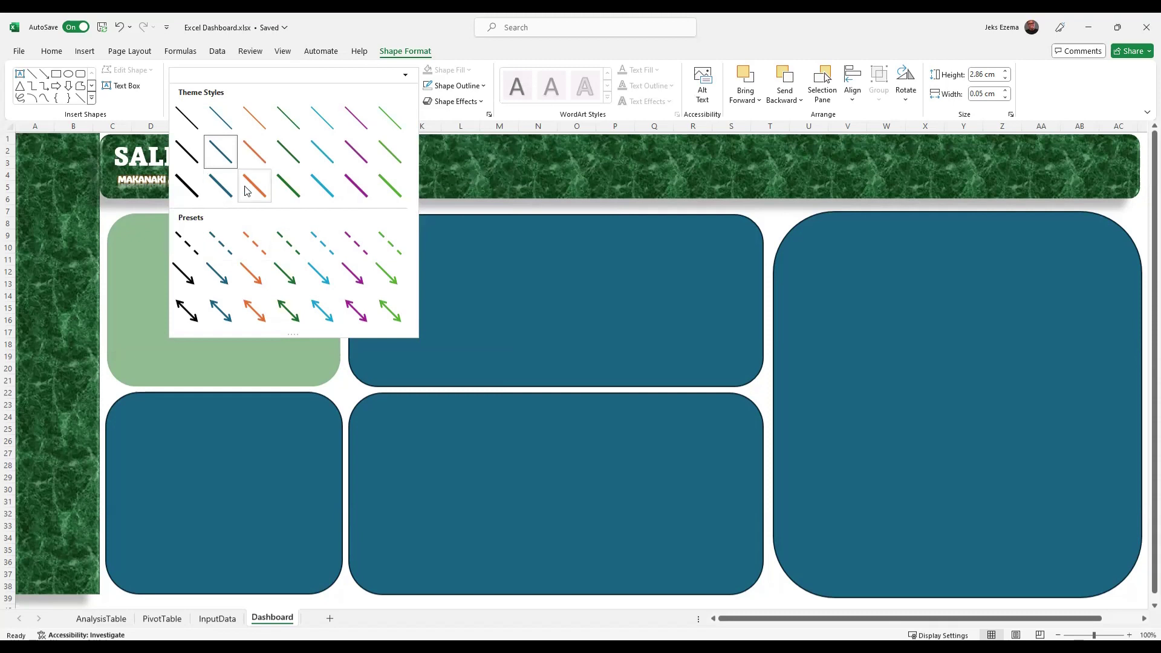
left_click(382, 184)
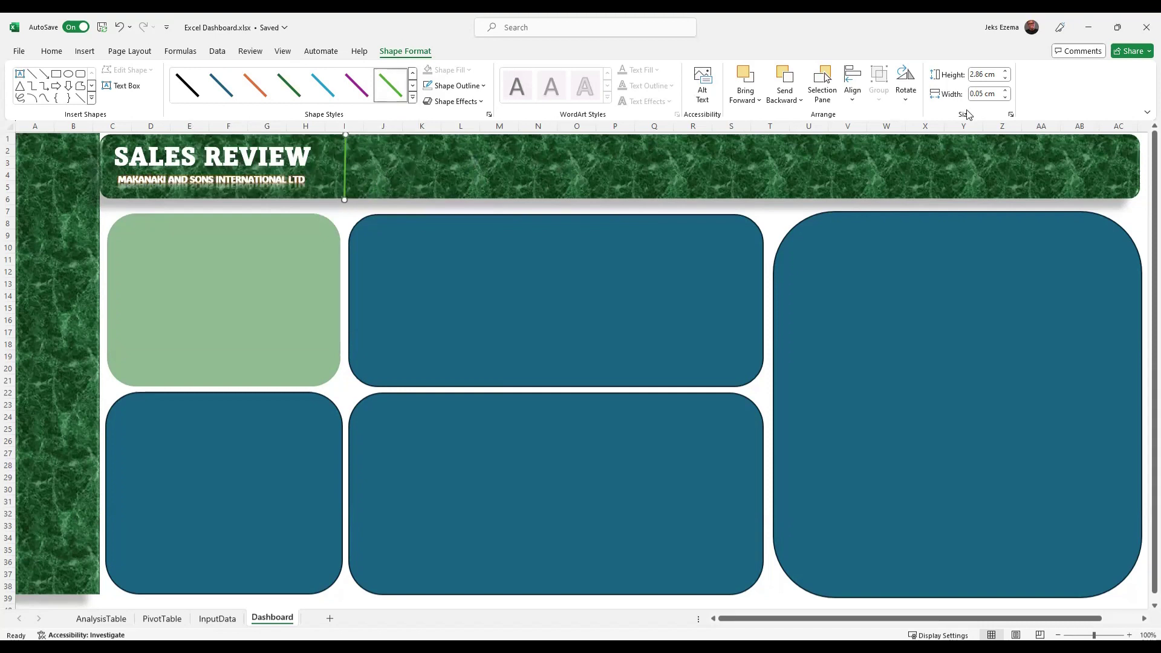
Set the divider's width to 0 cm so it stands perfectly vertical.
left_click(1007, 91)
left_click(1006, 90)
left_click(1006, 91)
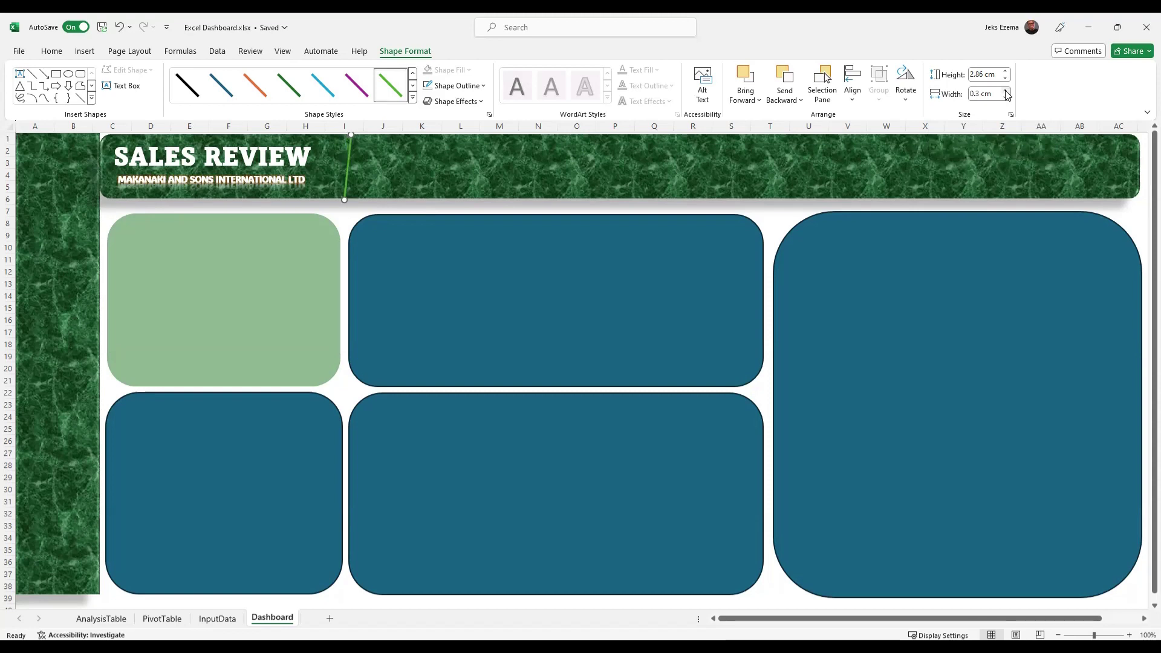
left_click(1006, 98)
left_click(1005, 98)
left_click(1005, 98)
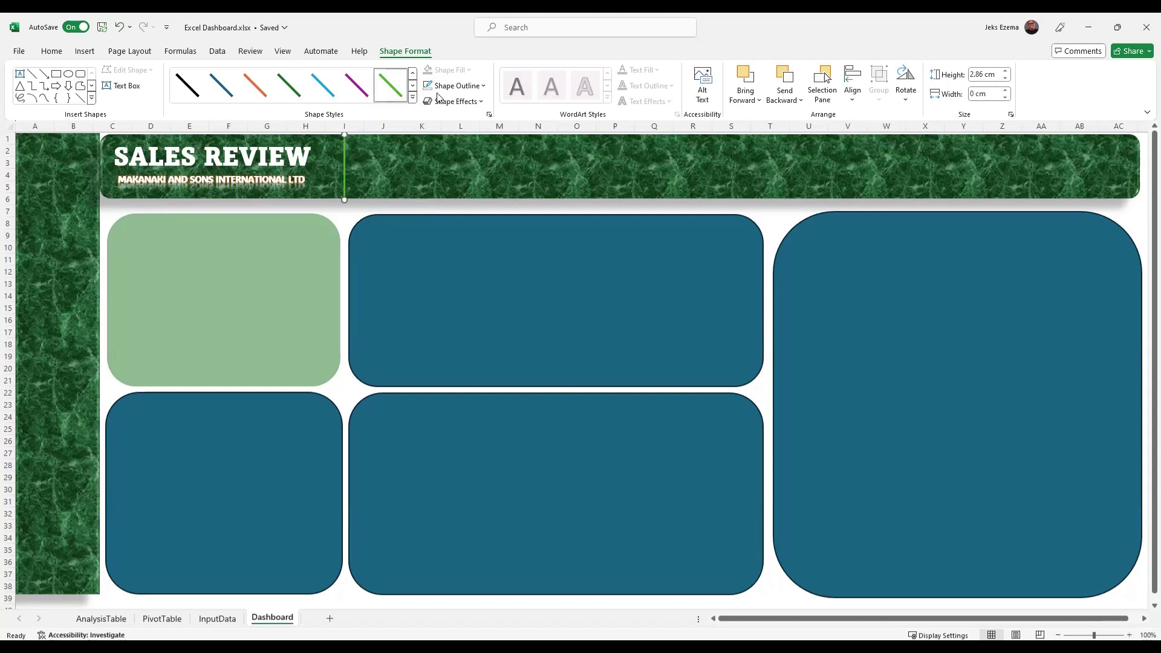
Thicken the divider's outline to 4½ pt, then select the banner's formatting options.
left_click(484, 88)
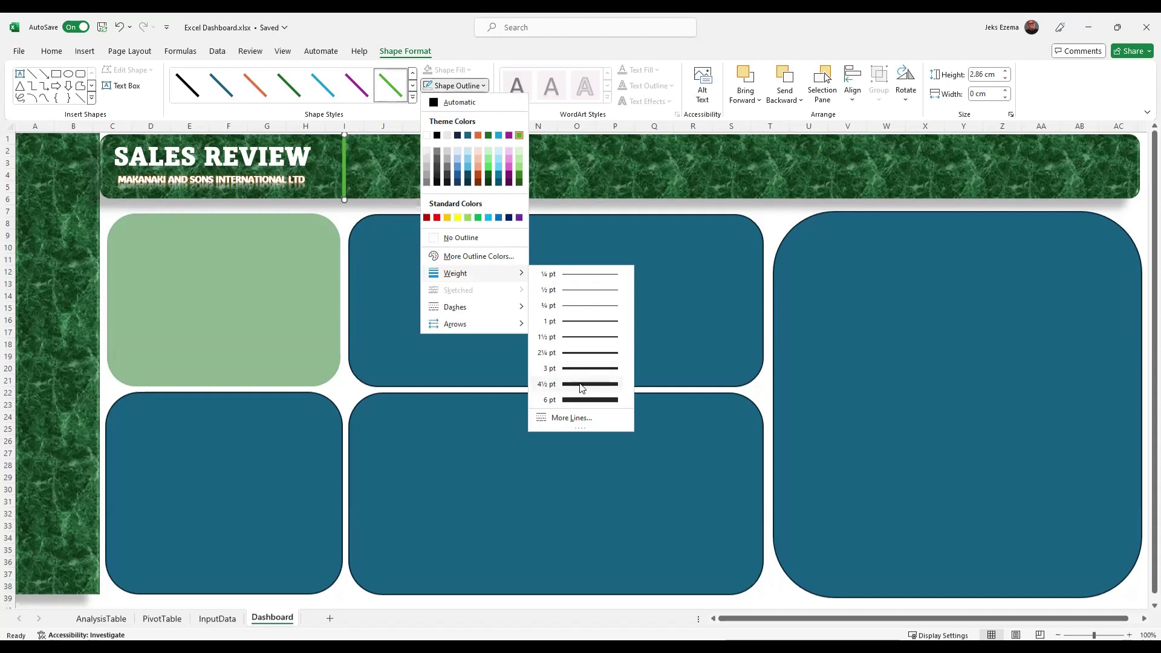
left_click(583, 386)
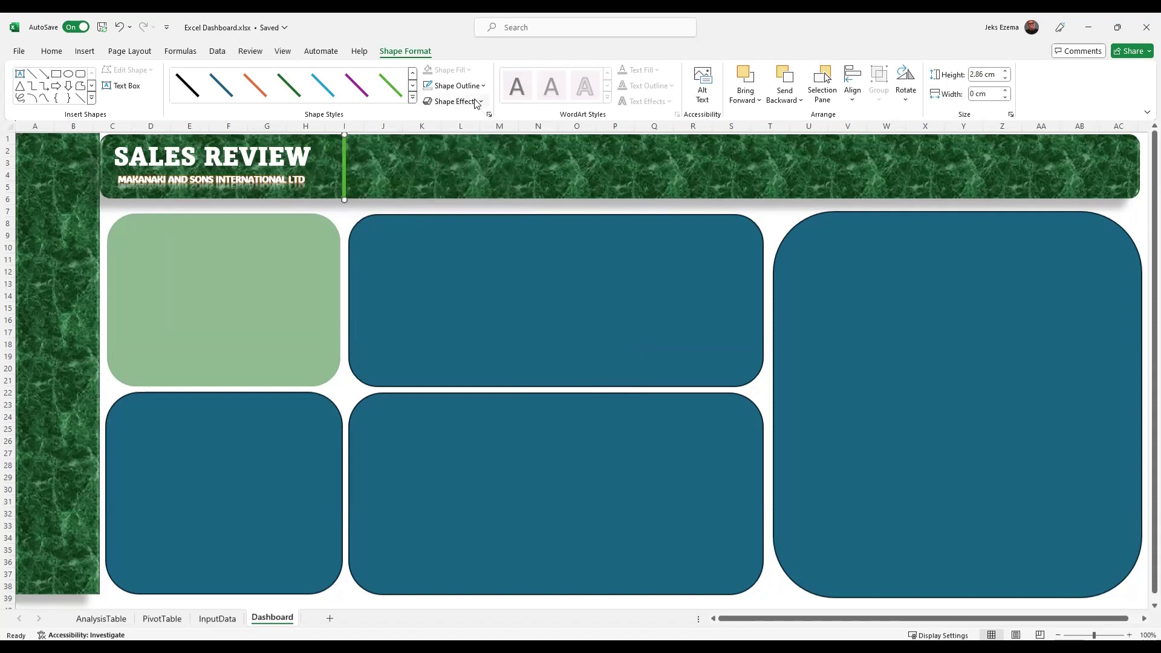
left_click(488, 114)
left_click(369, 166)
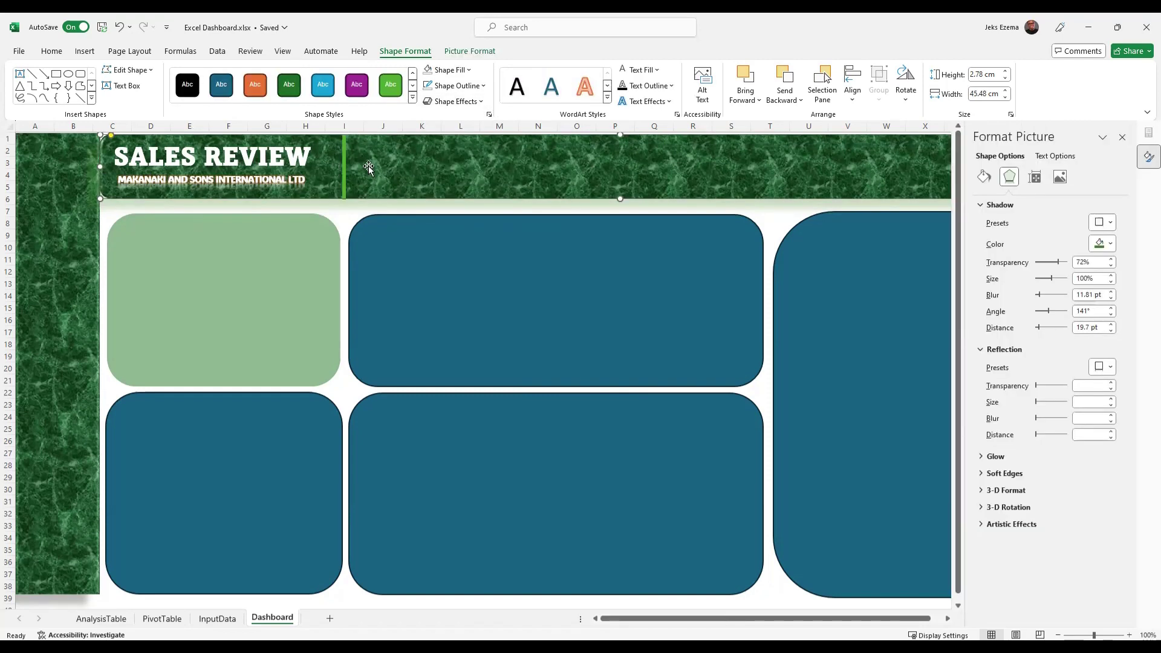
Draw a small text box on the banner just right of the green divider.
left_click(20, 75)
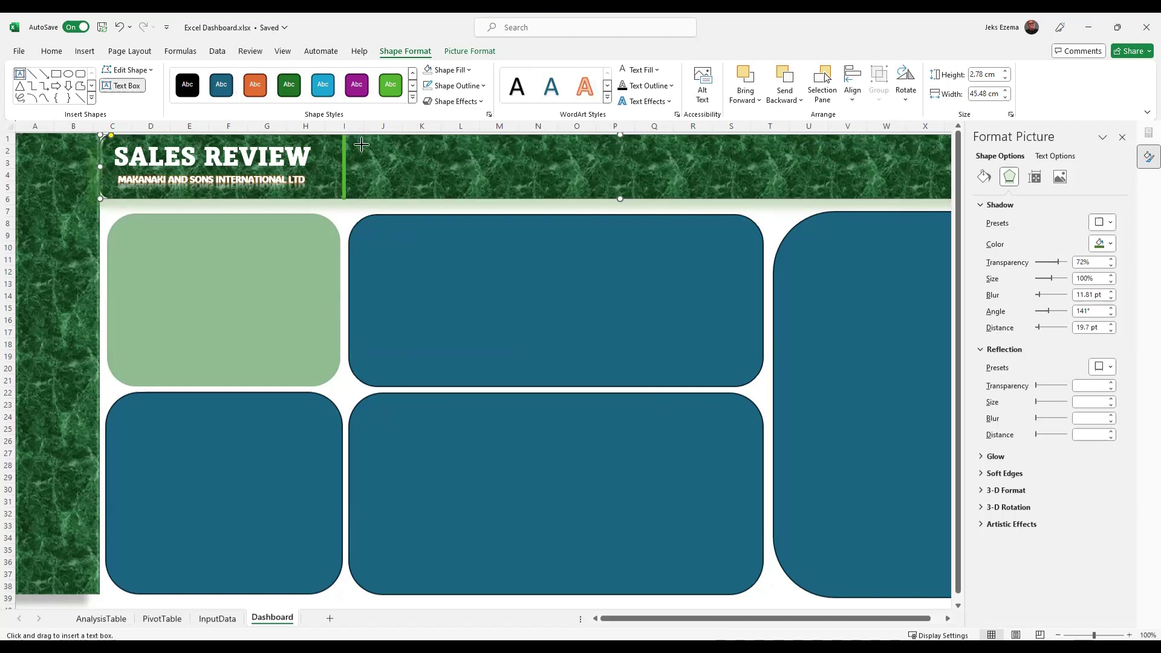
mouse_move(446, 184)
left_mouse_down()
mouse_move(458, 190)
mouse_move(456, 175)
left_mouse_up()
left_click_drag(456, 175, 457, 176)
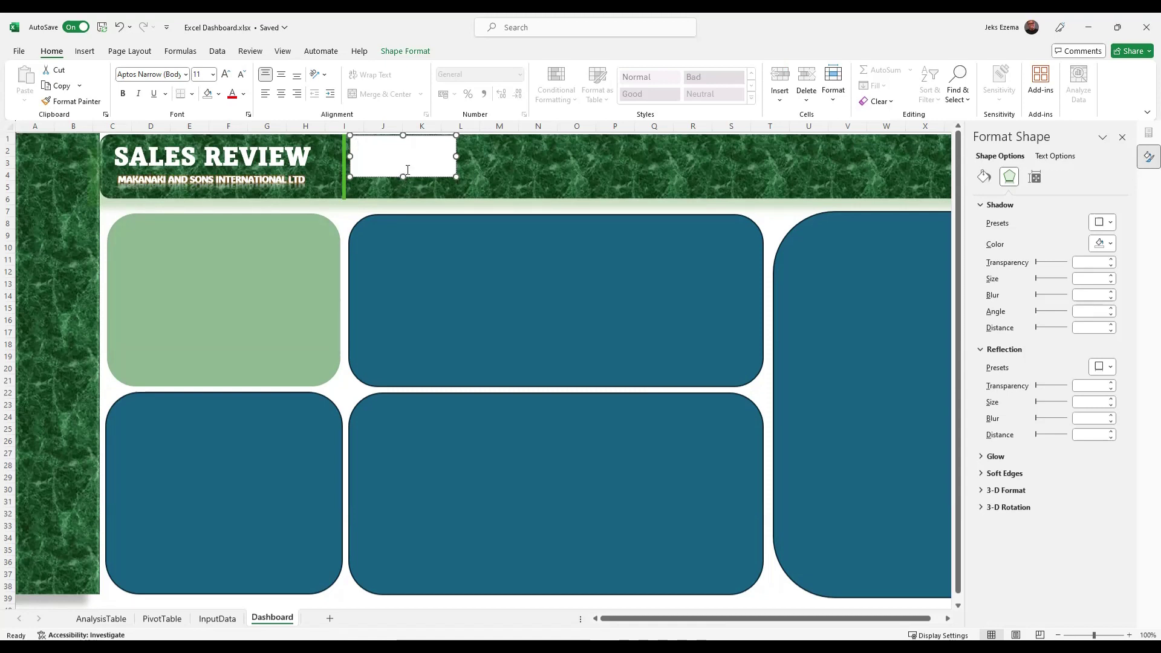
Check the Total Revenue value in InputData cell B9, then return to the Dashboard sheet.
type("-")
left_click(218, 619)
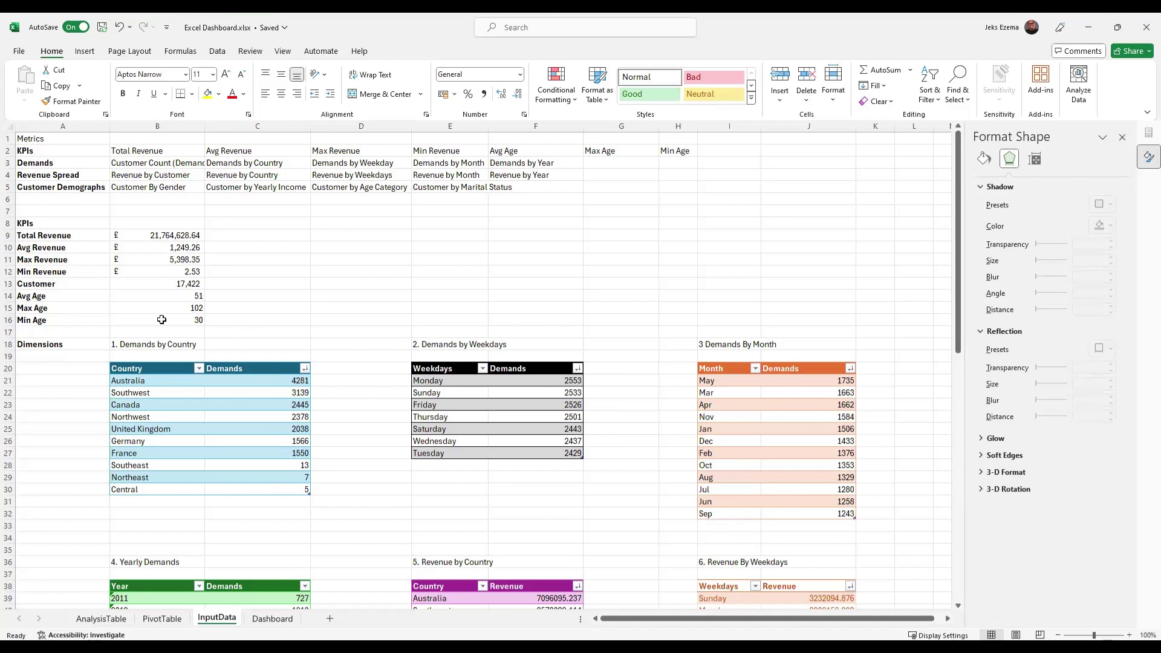
left_click(163, 235)
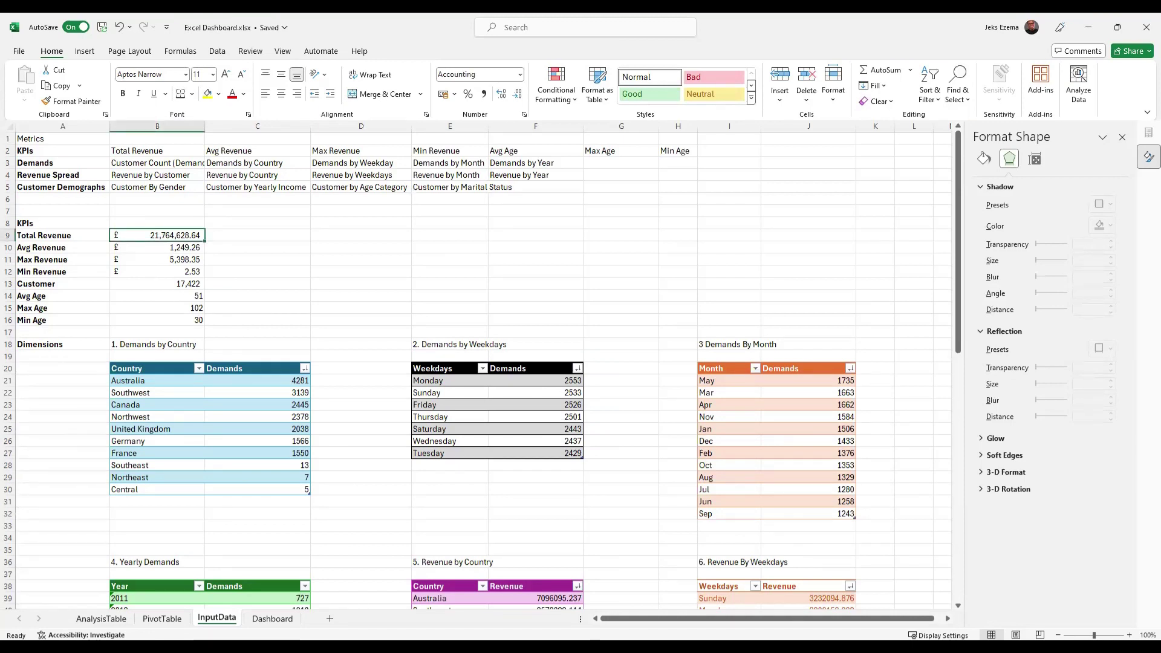
left_click(264, 615)
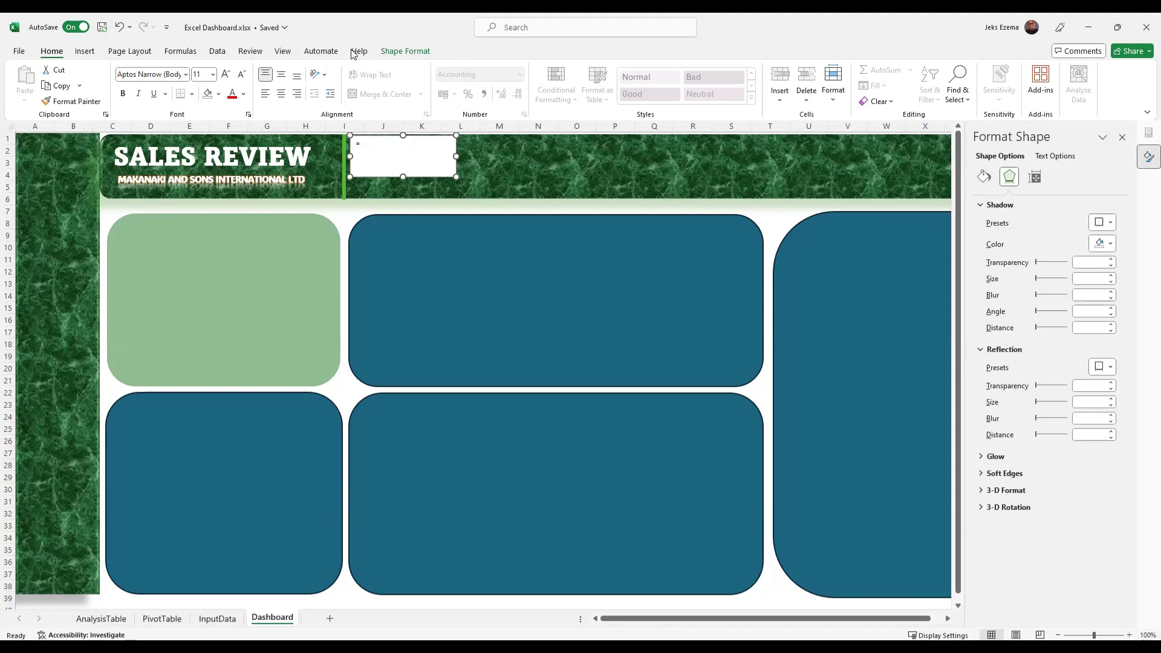
Turn on the formula bar and drag the text box's top edge down in the banner.
left_click(282, 52)
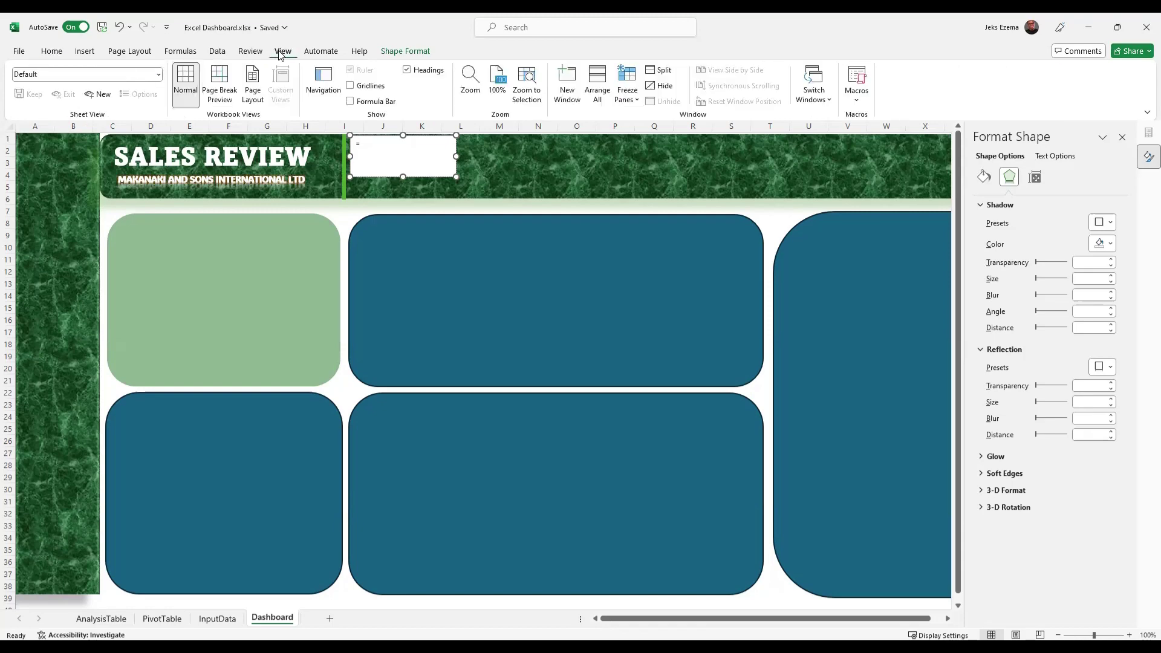
left_click(349, 101)
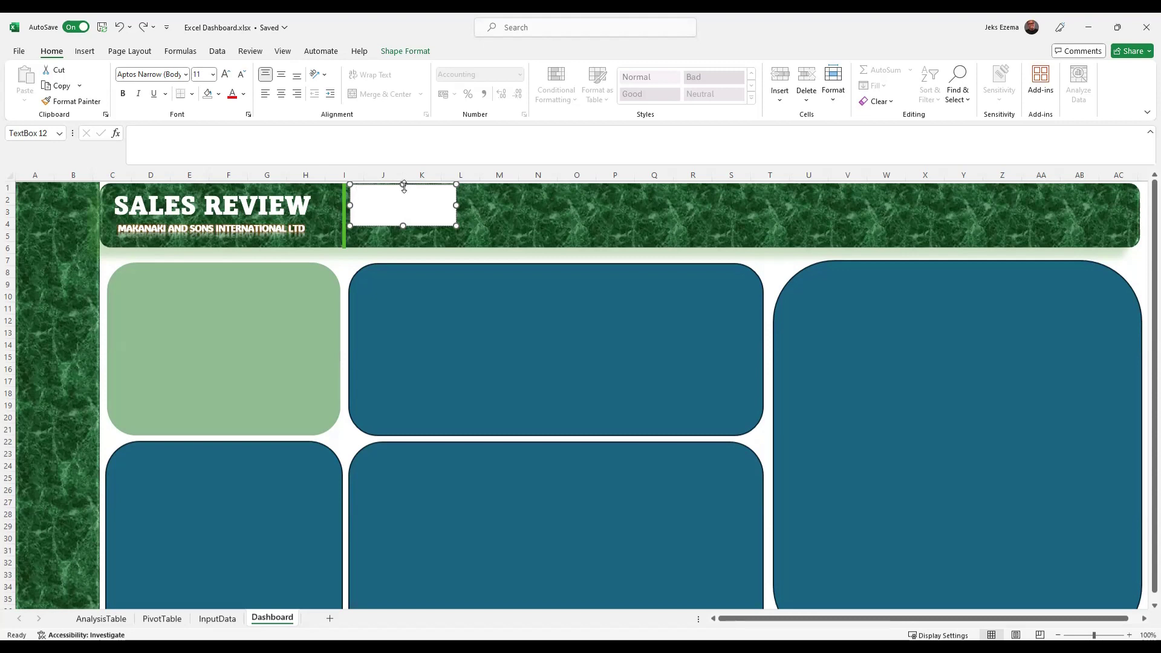
left_click_drag(402, 187, 407, 218)
Enter =InputData!B9 for the text box so it displays £21,764,628.64.
scroll(59, 55, "down", 6)
left_click(58, 56)
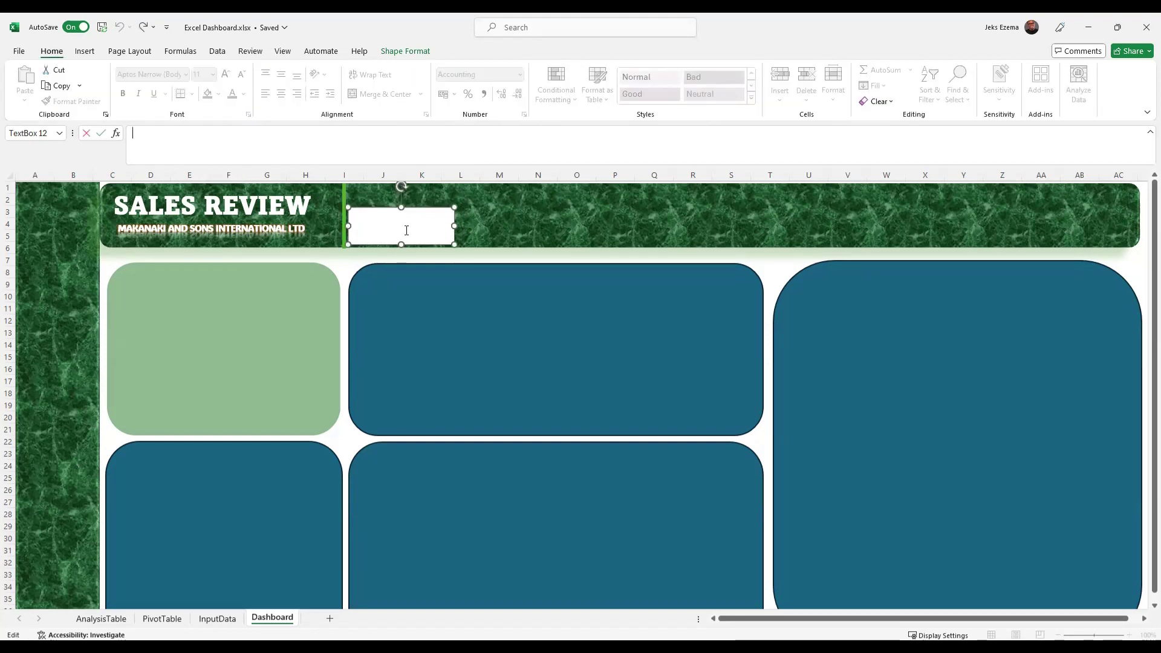
type("=")
left_click(218, 619)
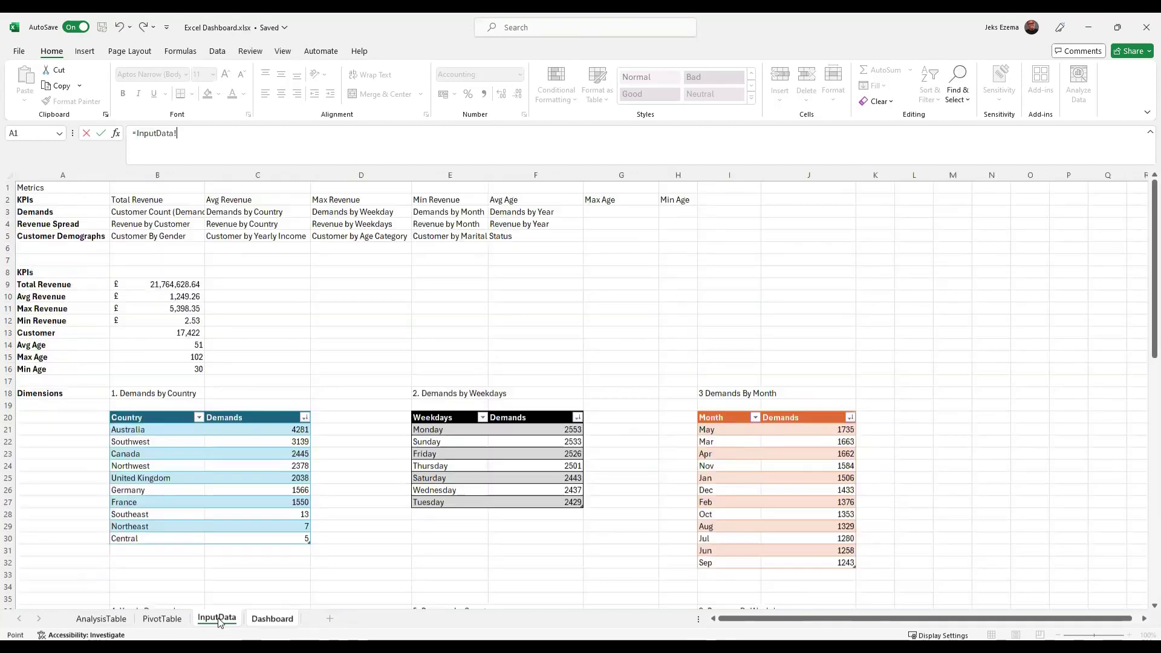
left_click(163, 283)
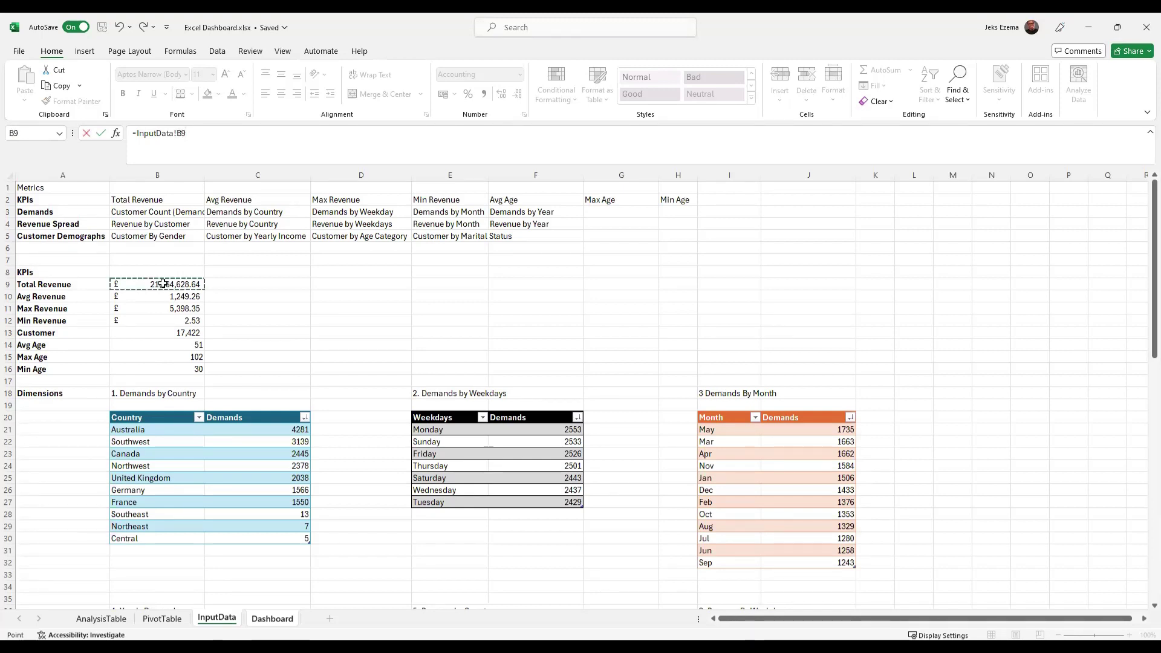
key("Return")
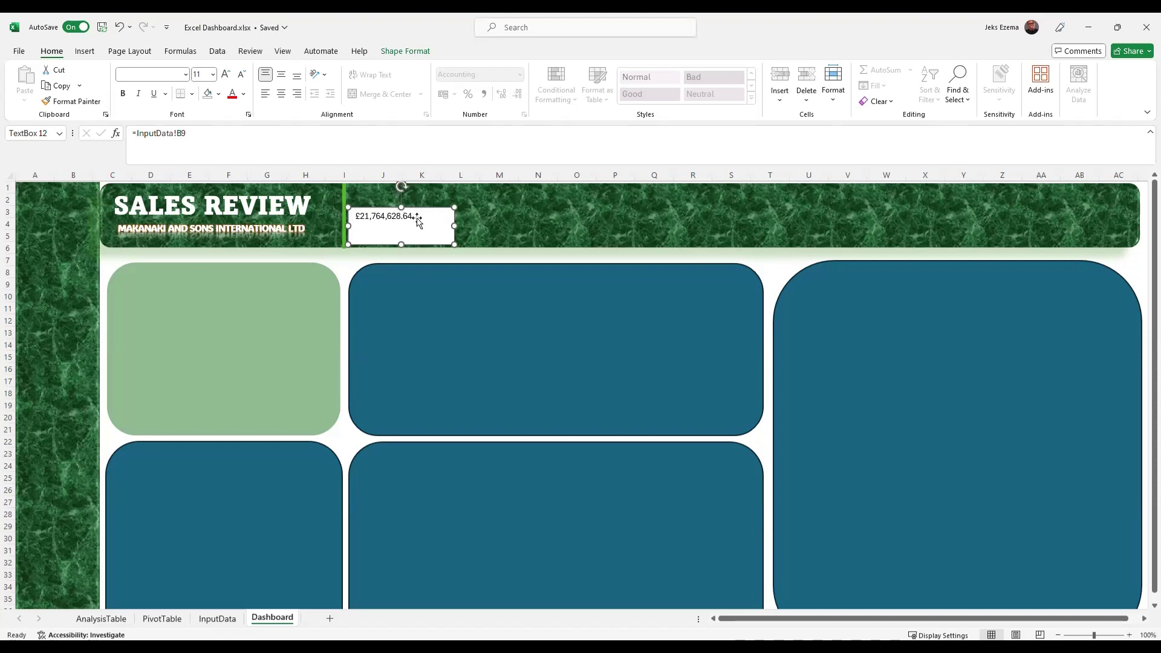
Change the revenue text font to Amasis MT Pro Black.
left_click(213, 77)
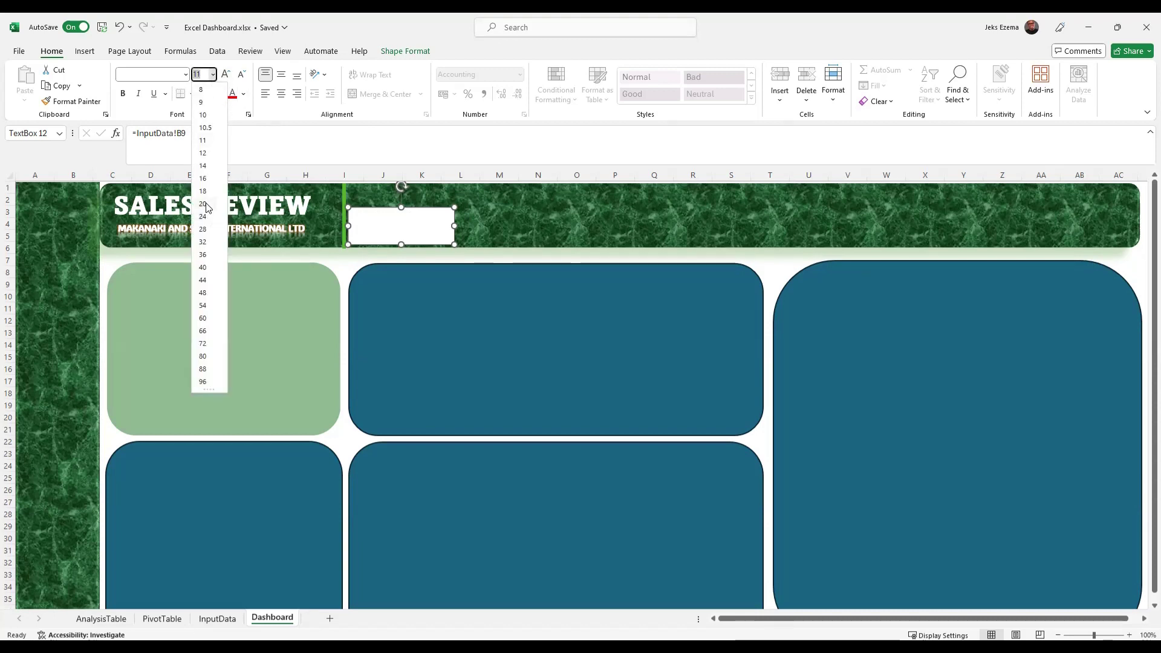
key("Escape")
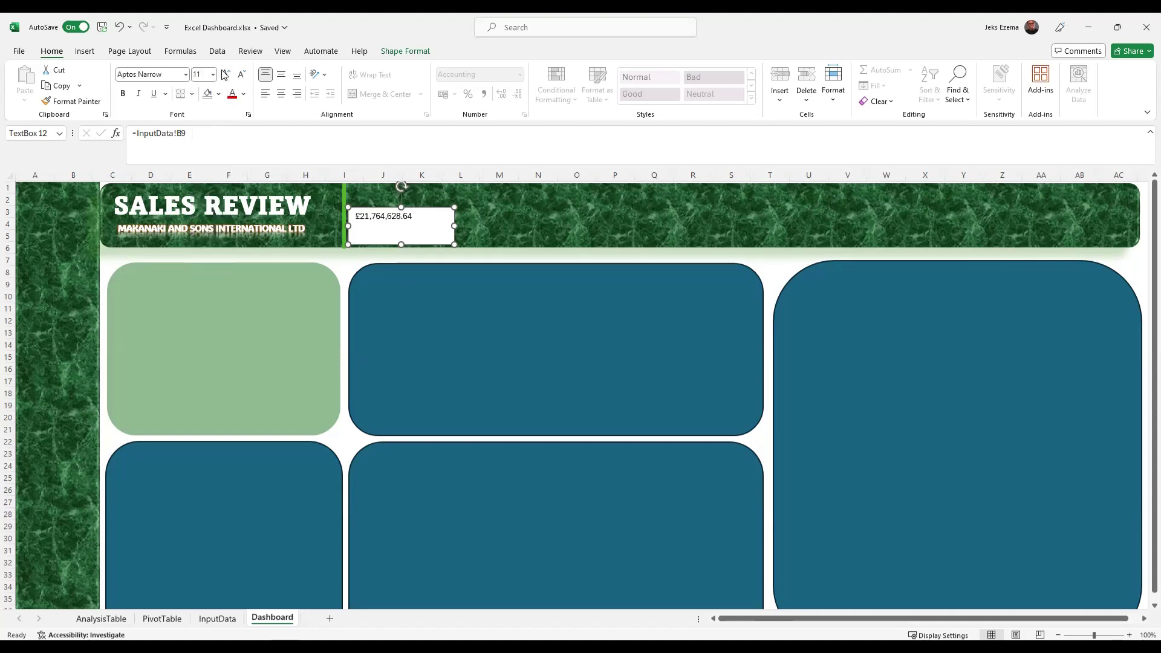
left_click(186, 75)
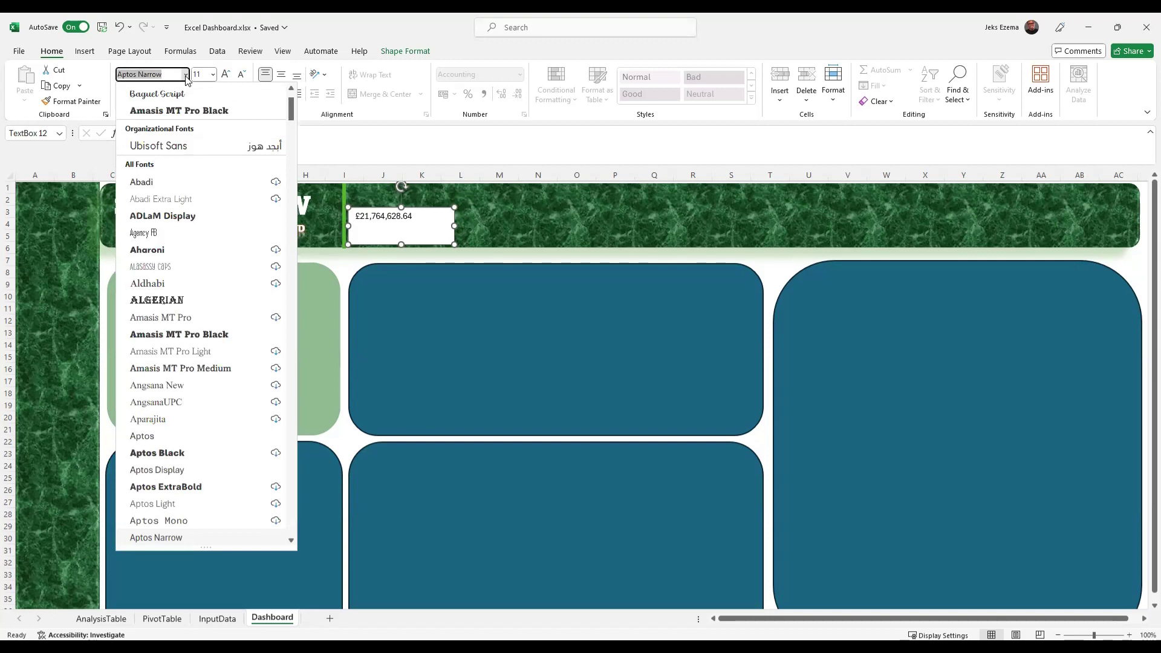
left_click(201, 113)
Set the revenue text to 16 pt and adjust the box height to fit it.
left_click(214, 75)
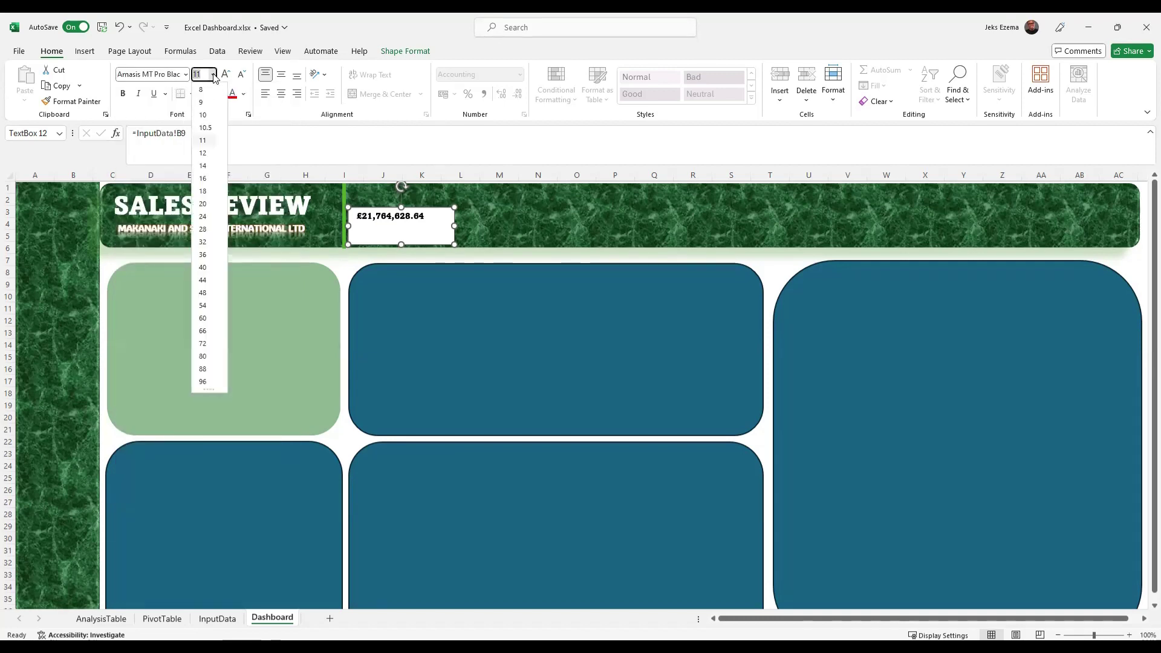
left_click(203, 191)
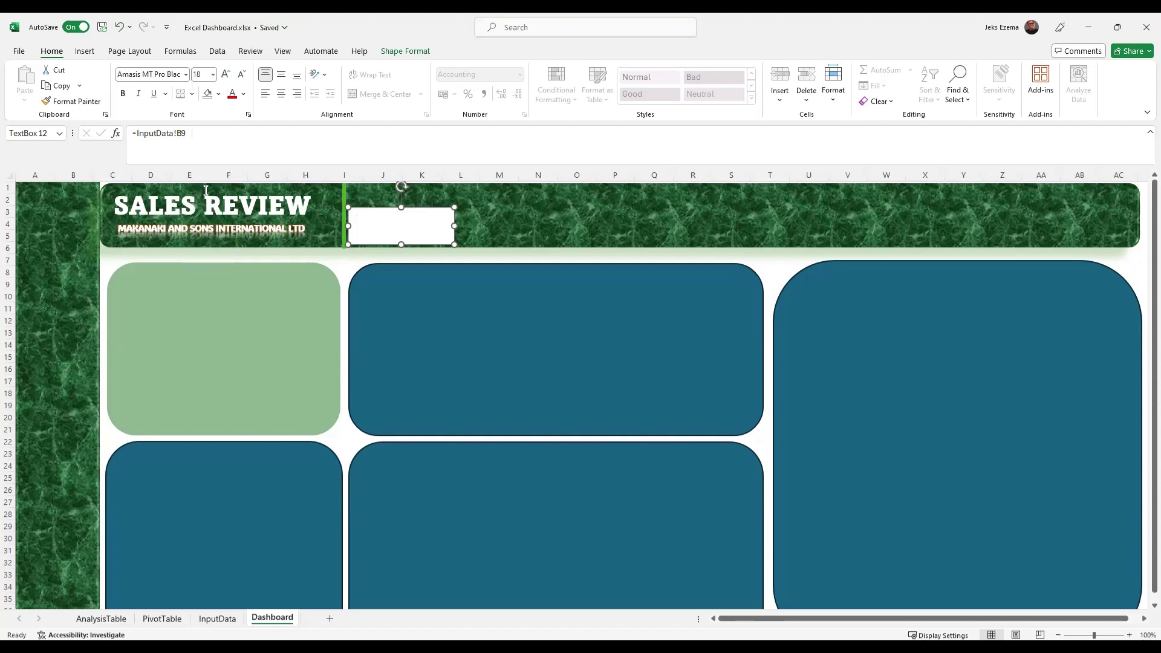
left_click(213, 75)
left_click(206, 179)
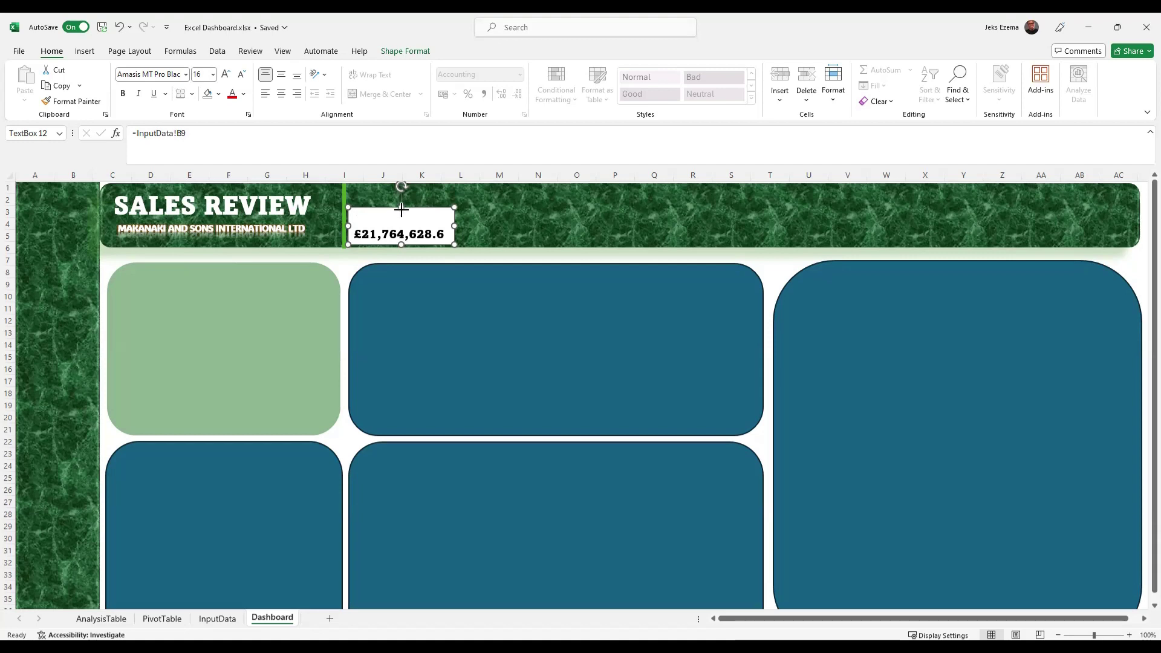
left_click_drag(401, 209, 459, 222)
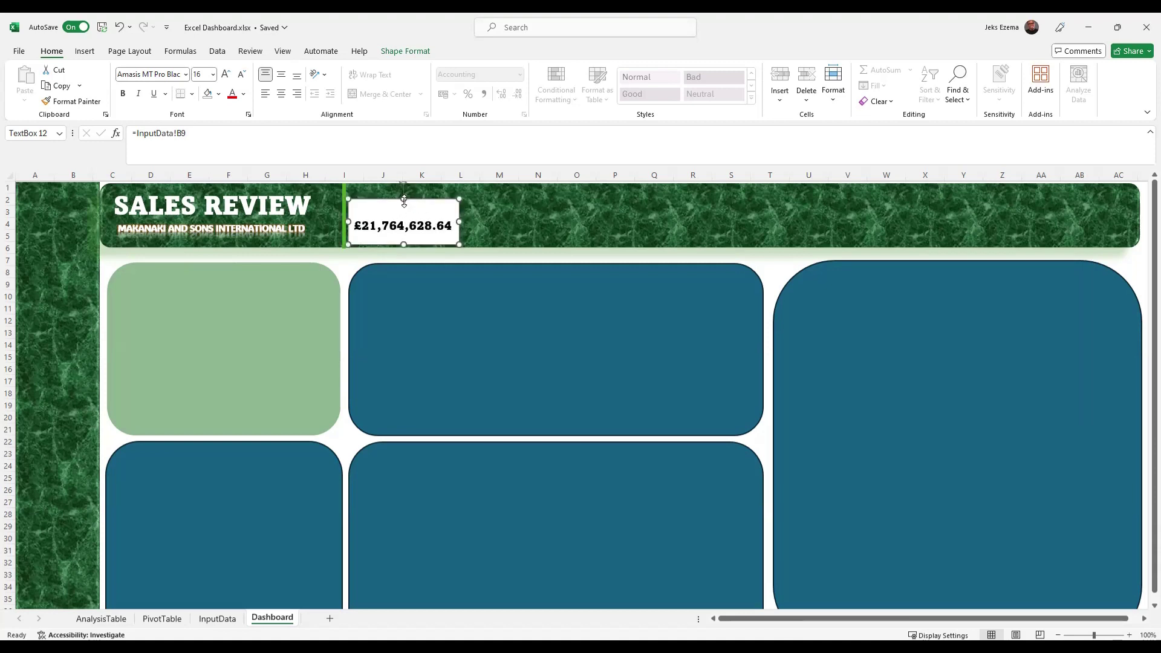
left_click_drag(405, 201, 404, 194)
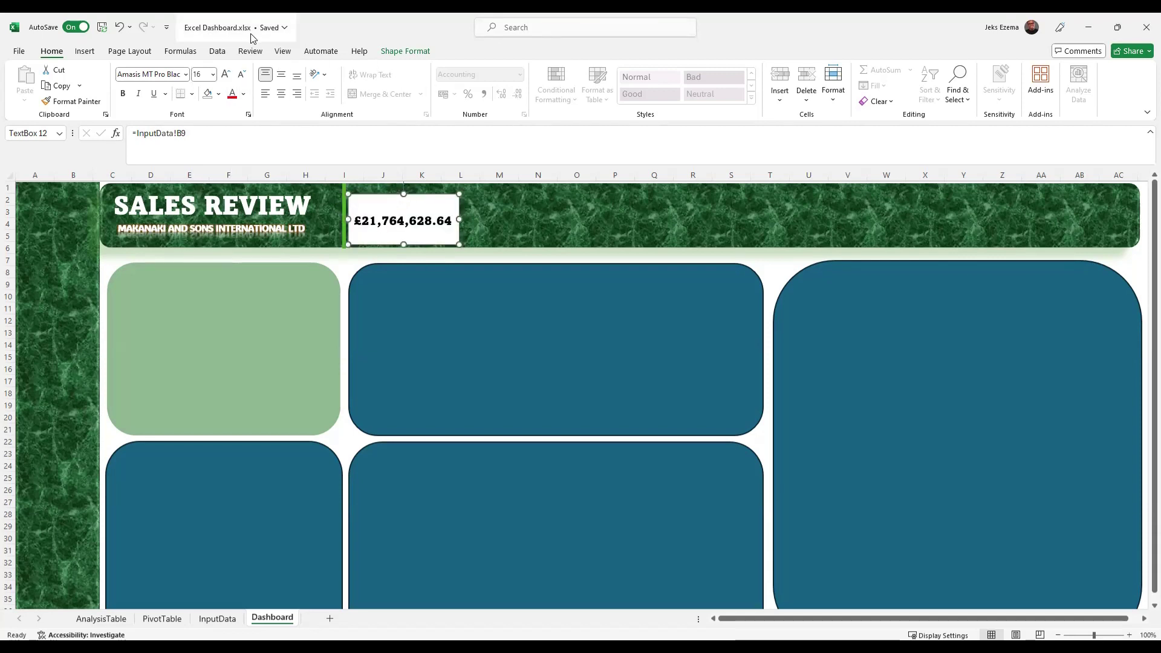
Apply a white, teal-outlined WordArt style to the revenue figure.
left_click(399, 54)
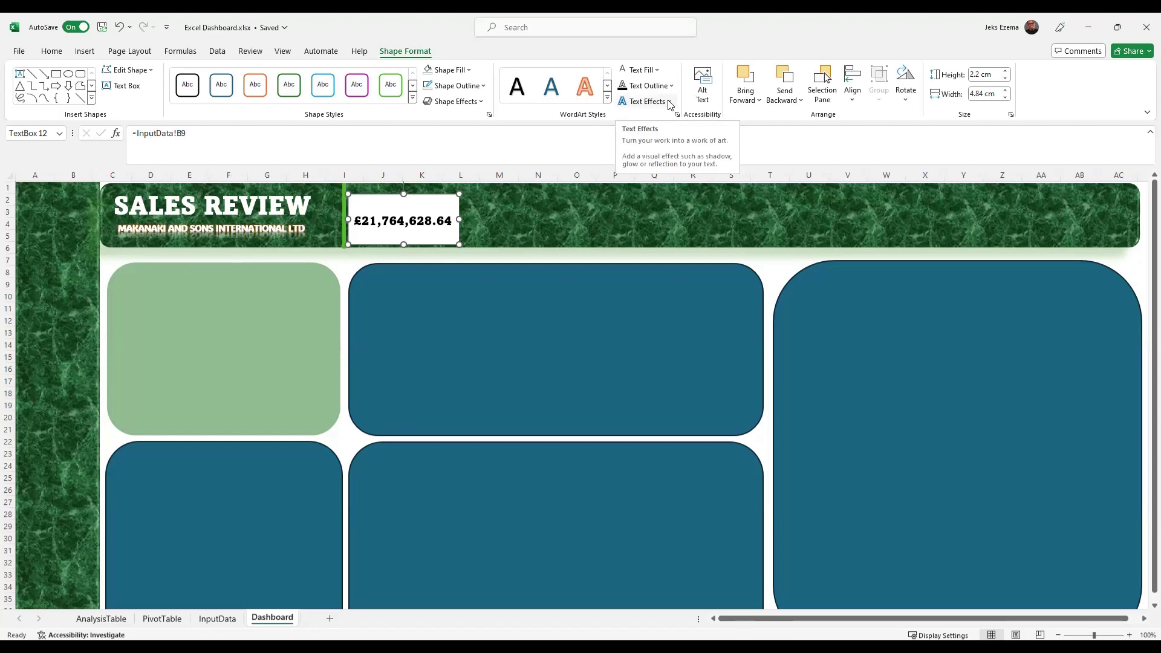
left_click(608, 102)
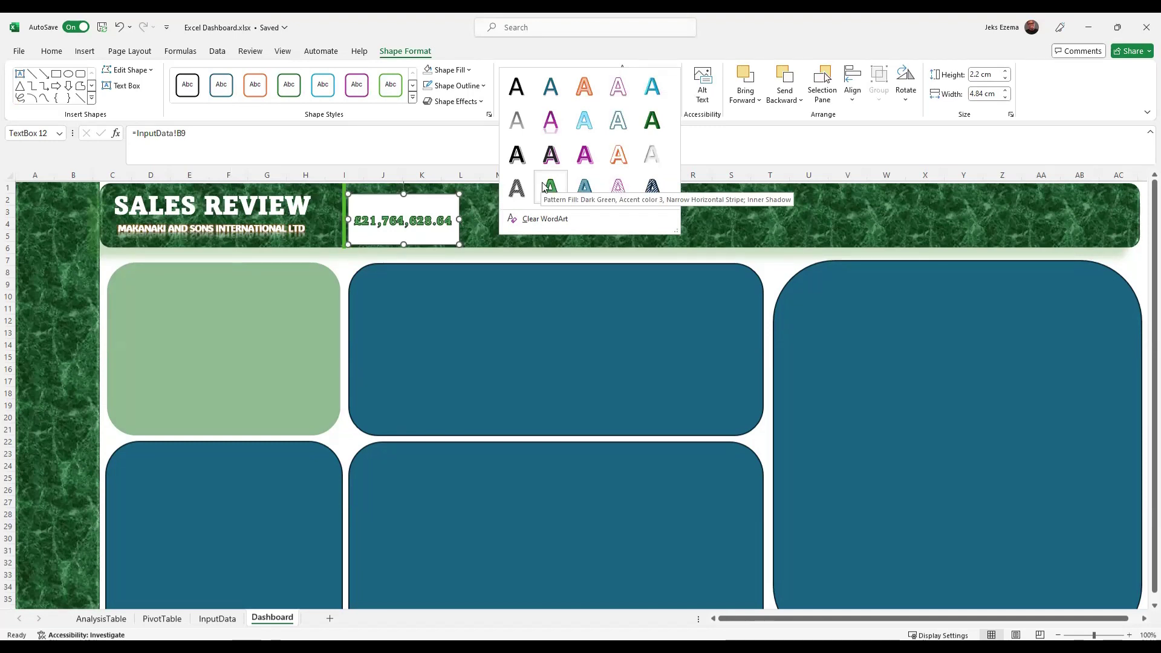
left_click(617, 123)
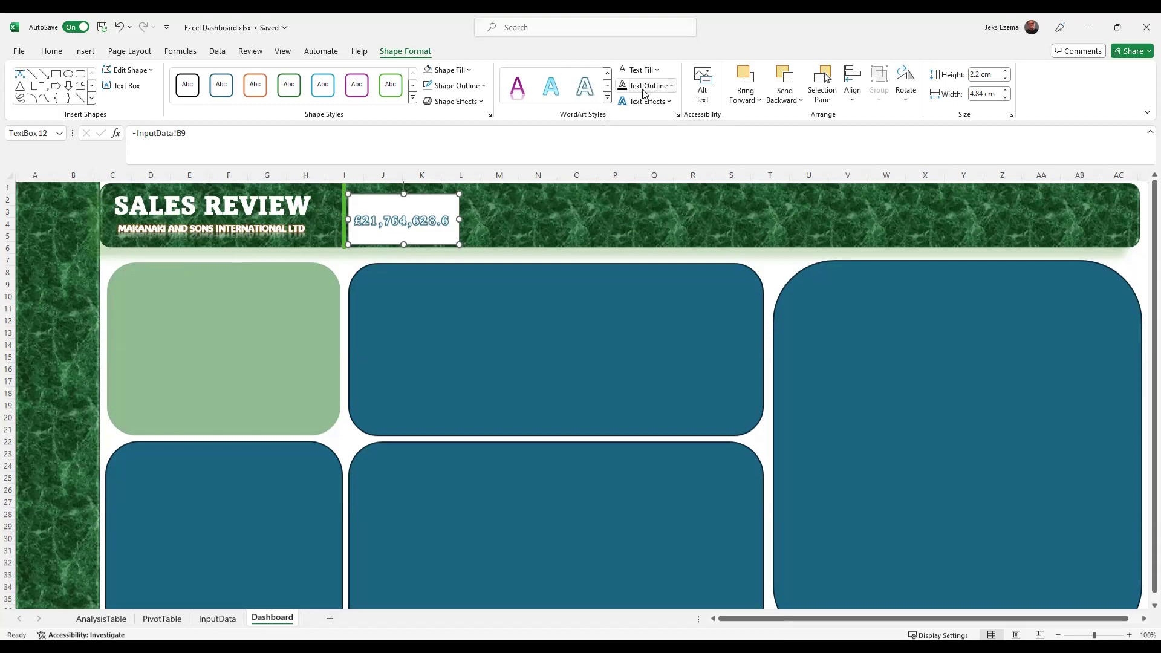
Add a bottom-left offset shadow and an Orange, Accent 2, Darker 25% text outline.
left_click(670, 103)
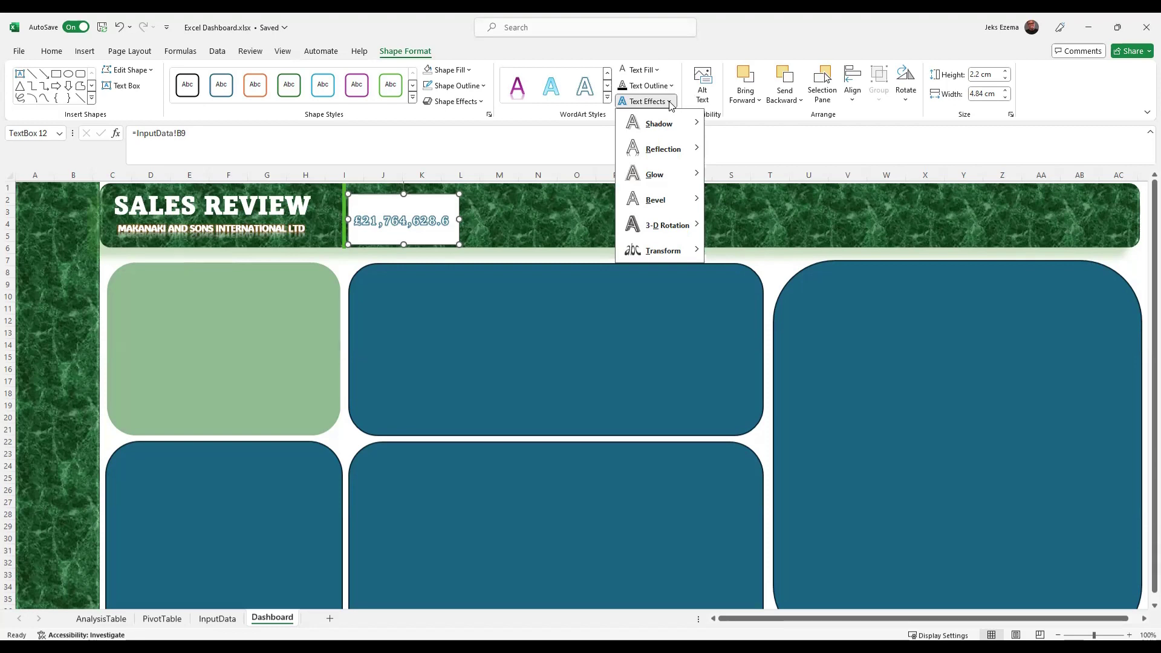
mouse_move(658, 124)
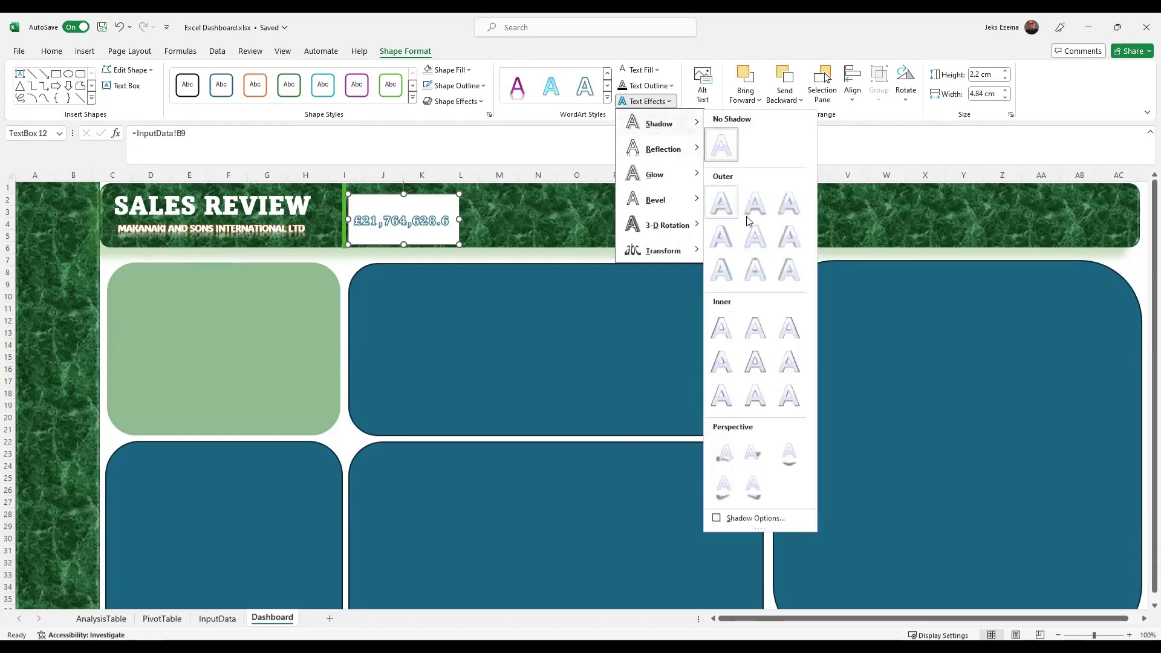
left_click(787, 205)
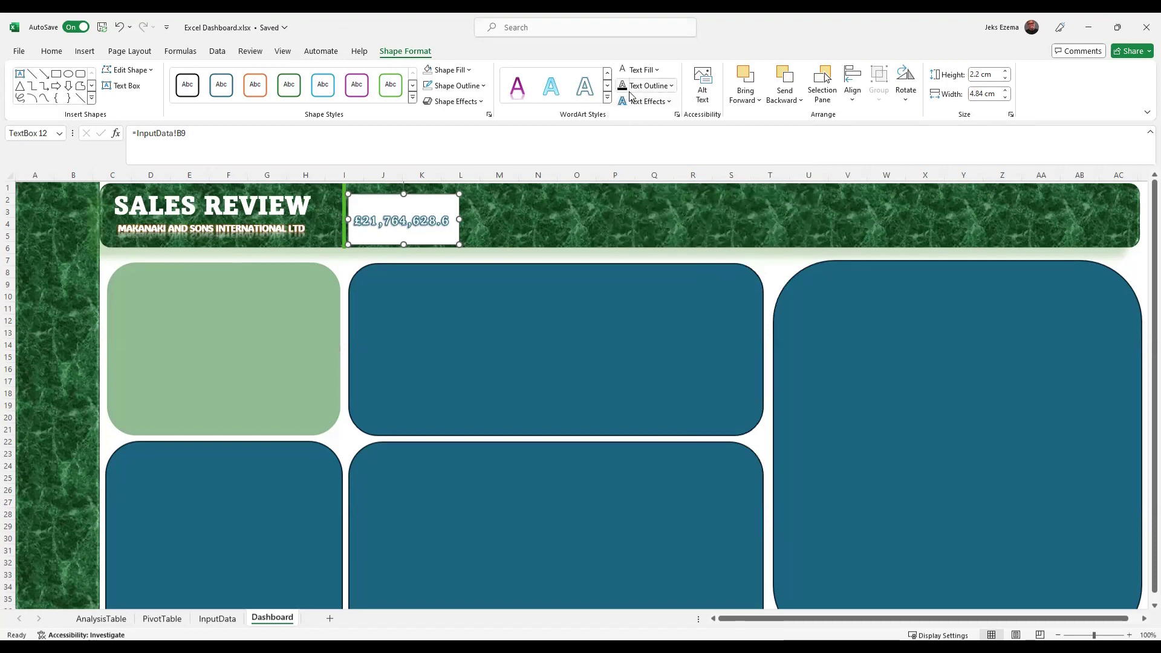
left_click(672, 87)
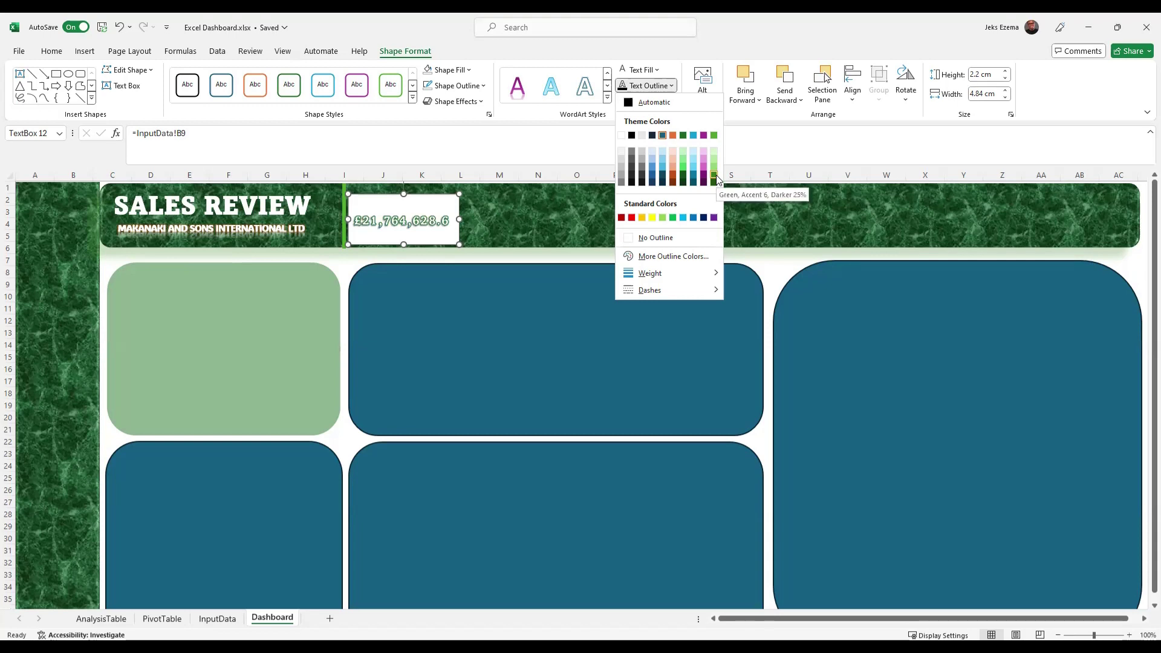
left_click(673, 177)
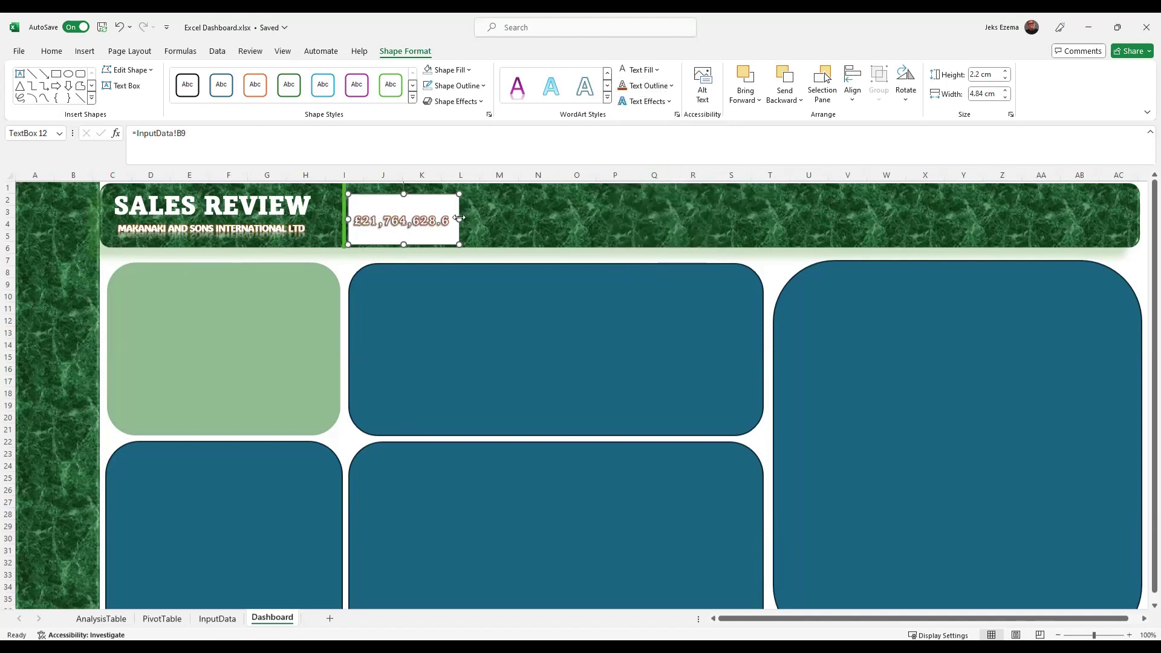
Widen the value box slightly and set its Shape Fill to No Fill.
left_click_drag(460, 218, 465, 219)
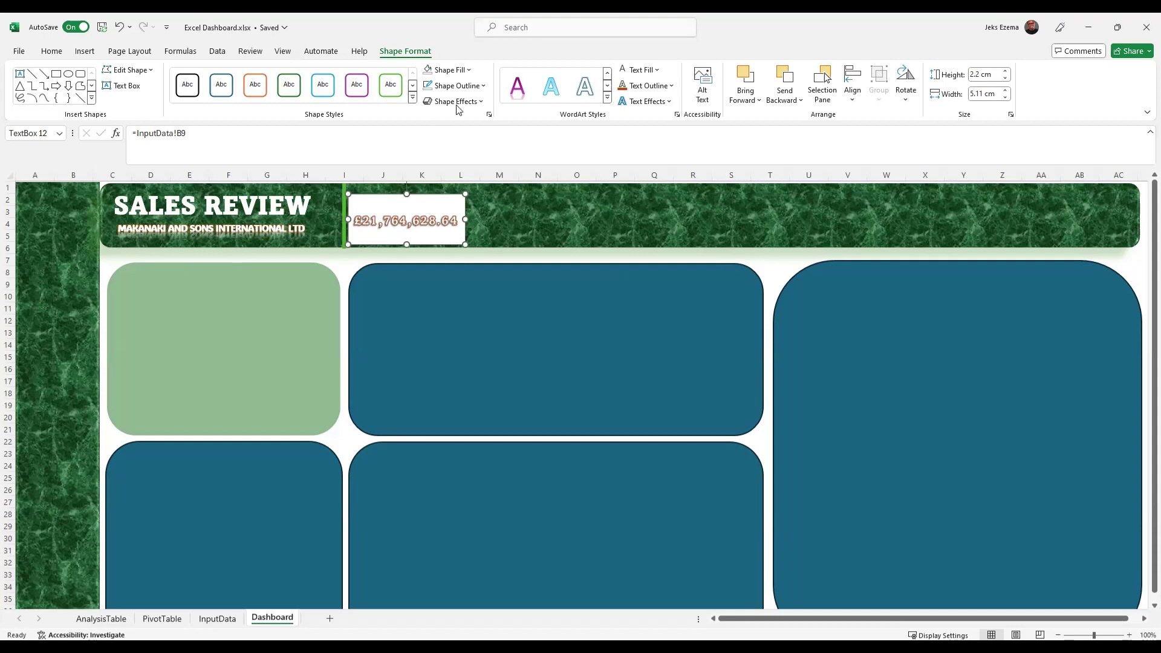
left_click(485, 89)
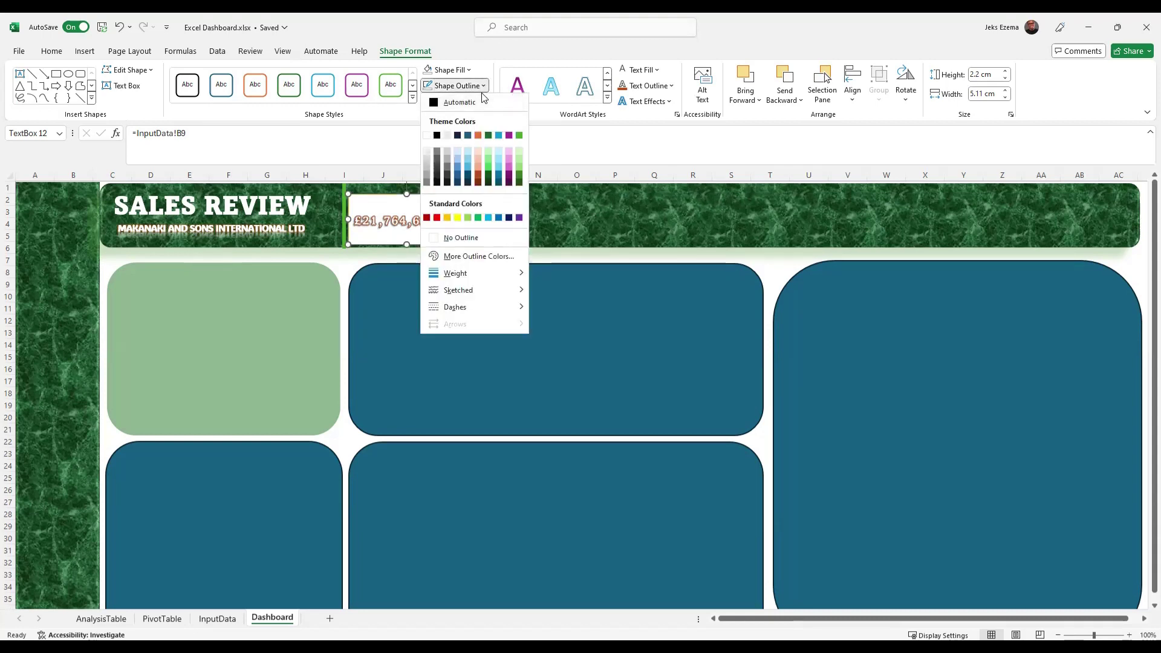
left_click(469, 71)
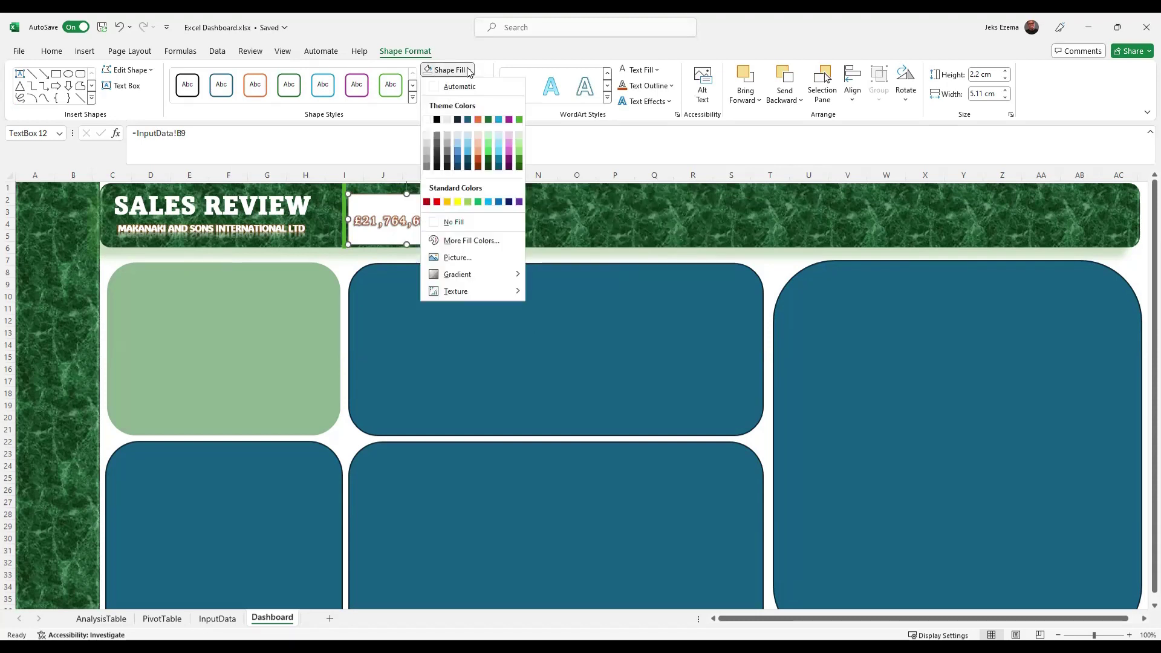
left_click(450, 222)
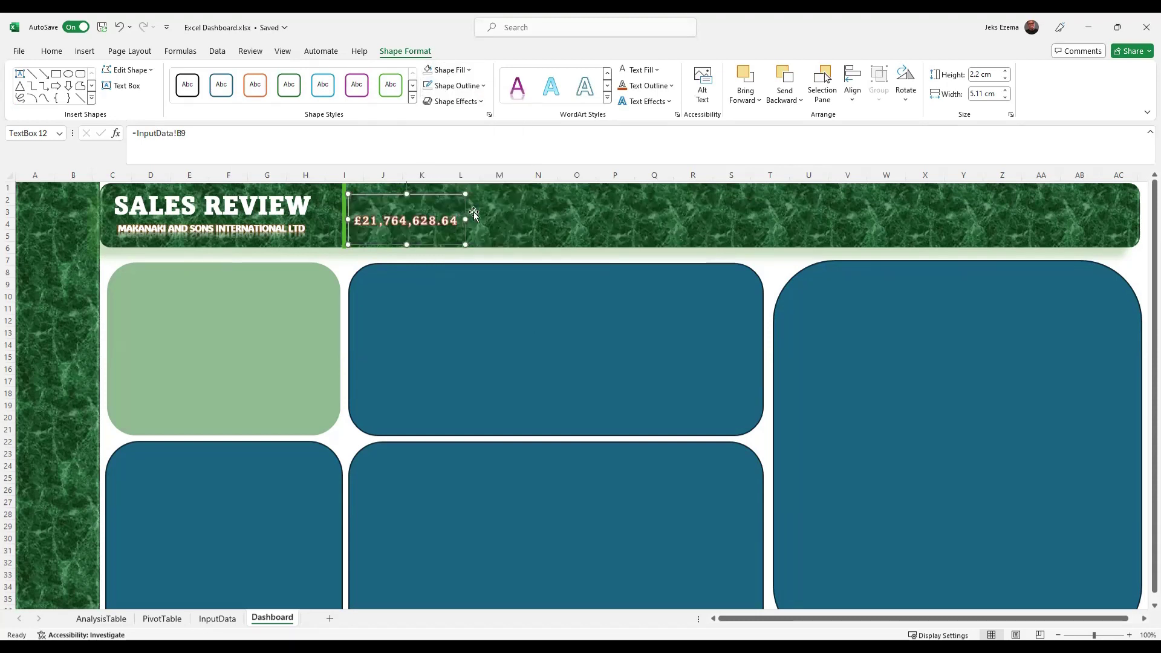
Set the value box's outline to No Outline and check it against the banner.
left_click(485, 86)
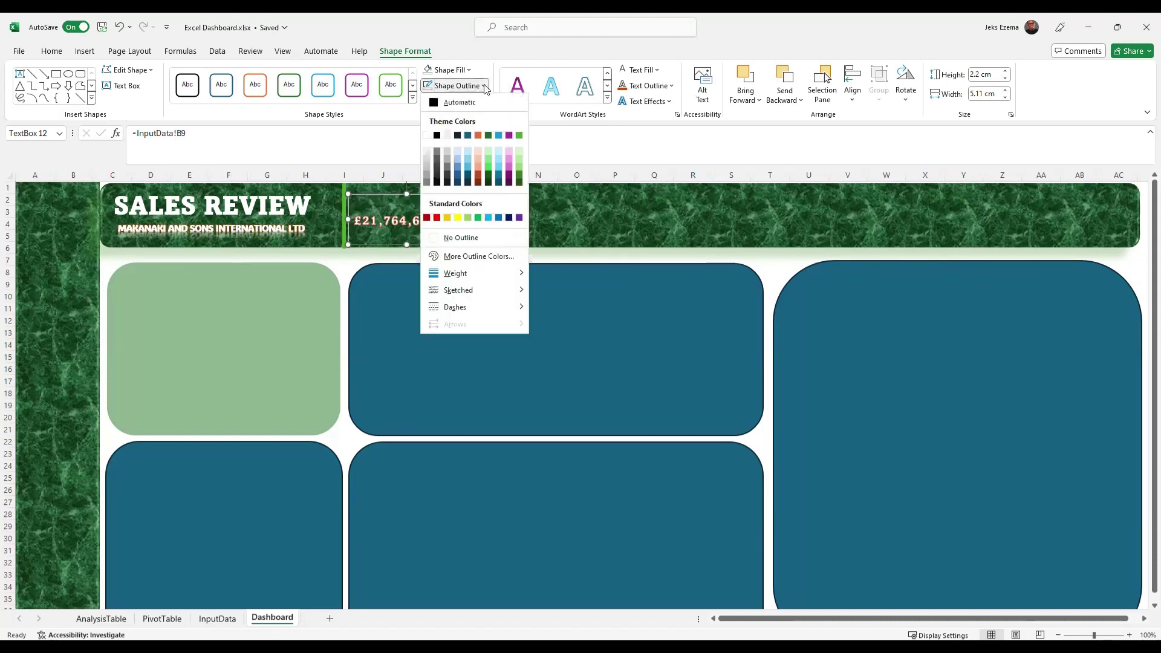
left_click(459, 238)
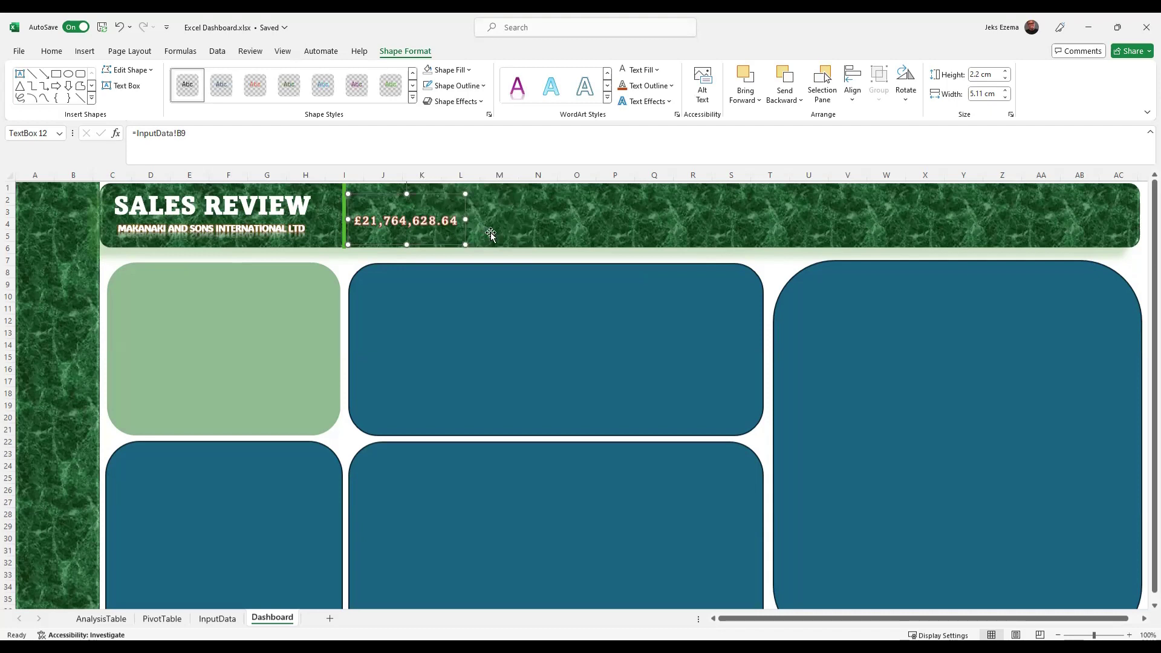
left_click(520, 229)
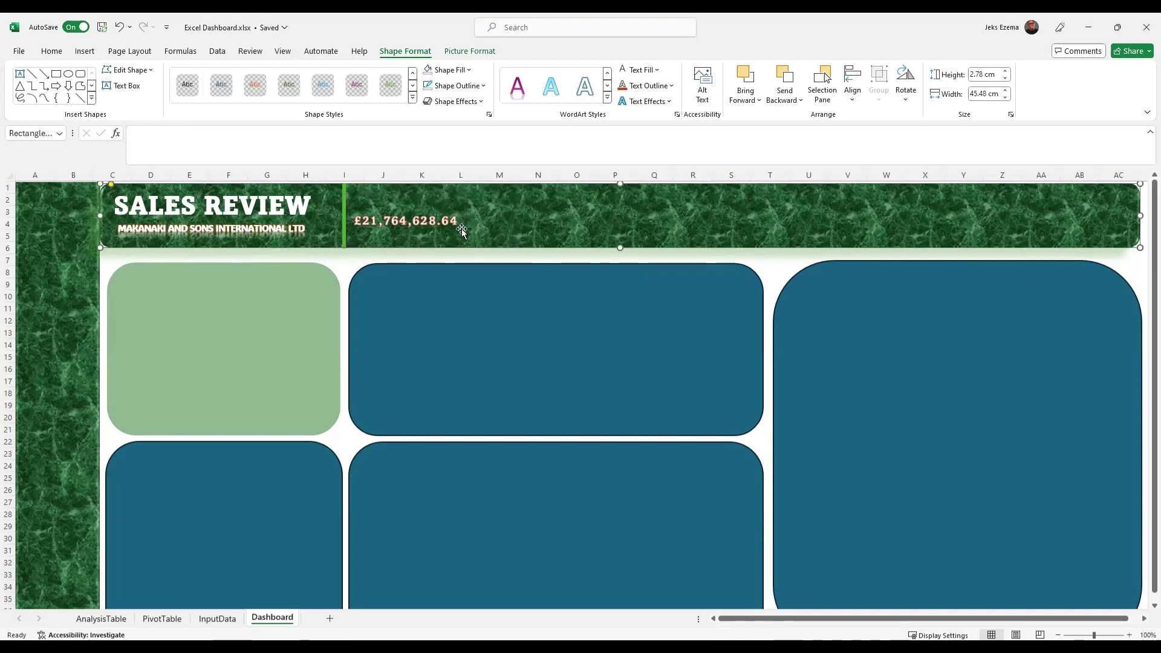
left_click(418, 224)
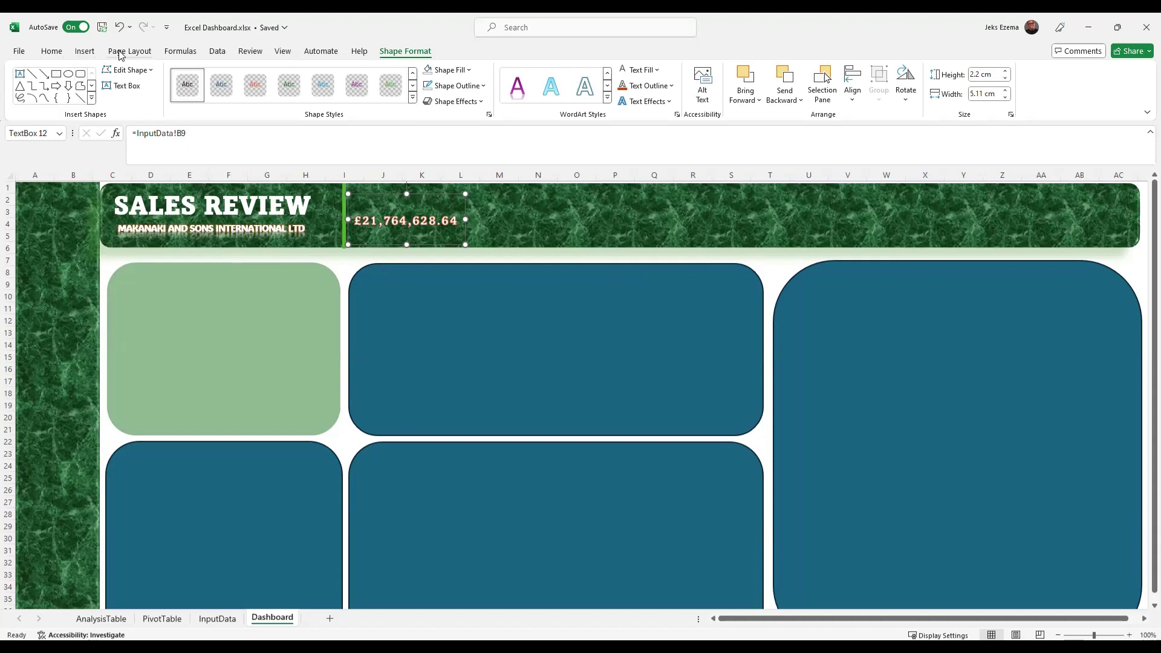
left_click(85, 52)
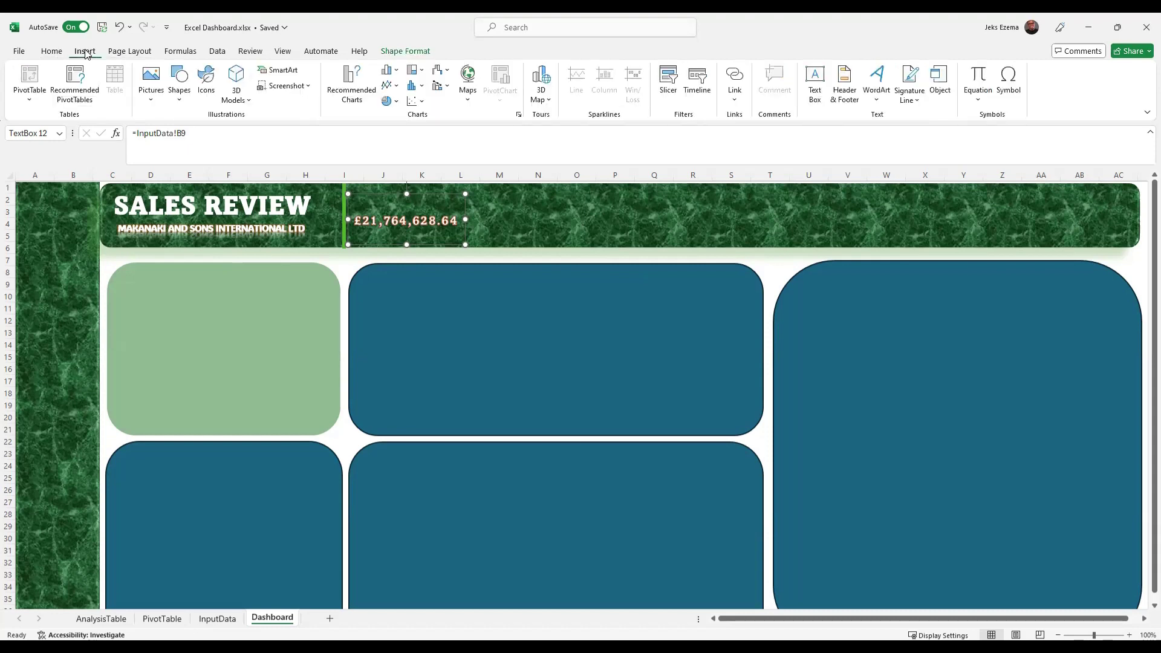
left_click(52, 53)
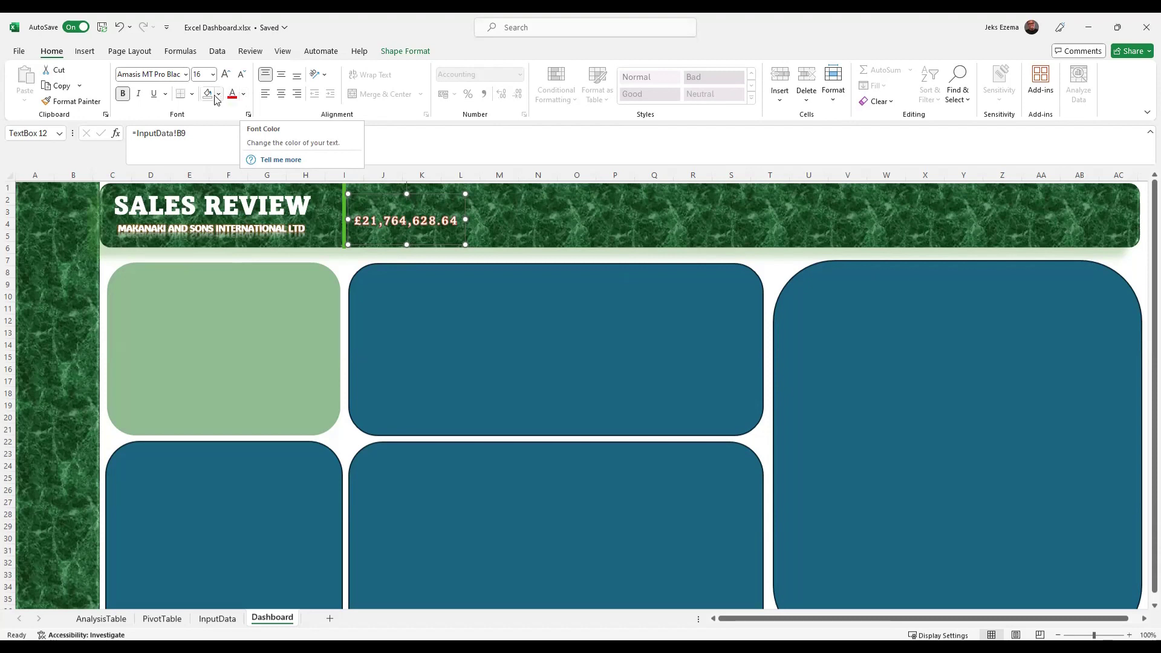
Reselect the value box, set it to 20 pt and drag its right edge wider.
left_click(185, 75)
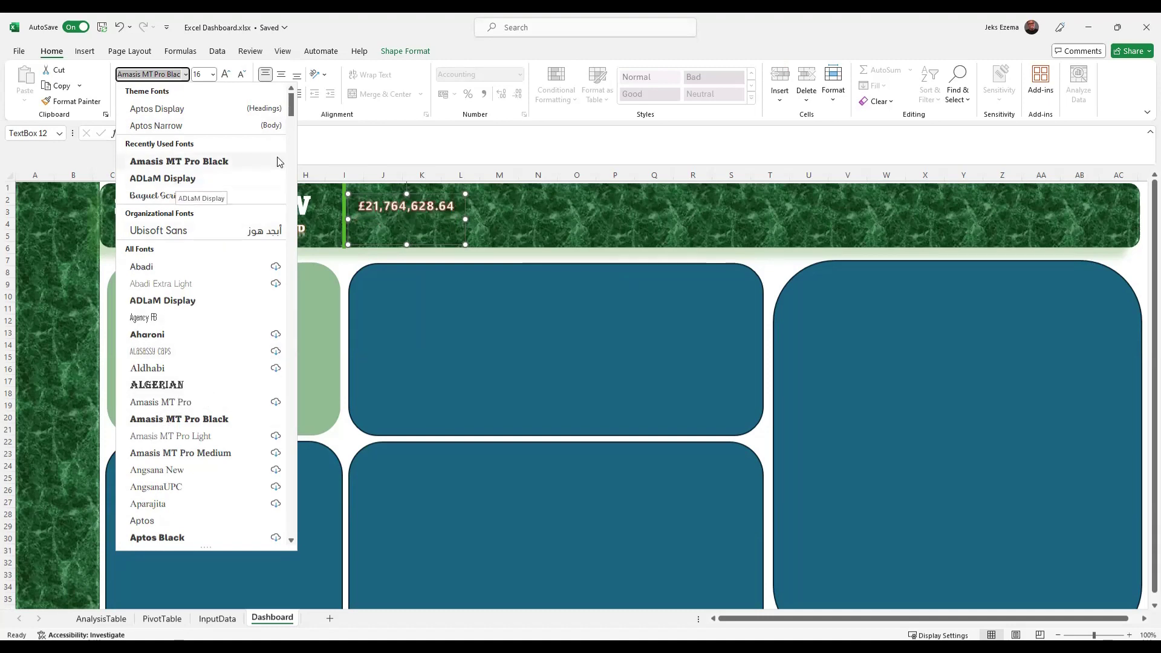
left_click(510, 215)
left_click(509, 216)
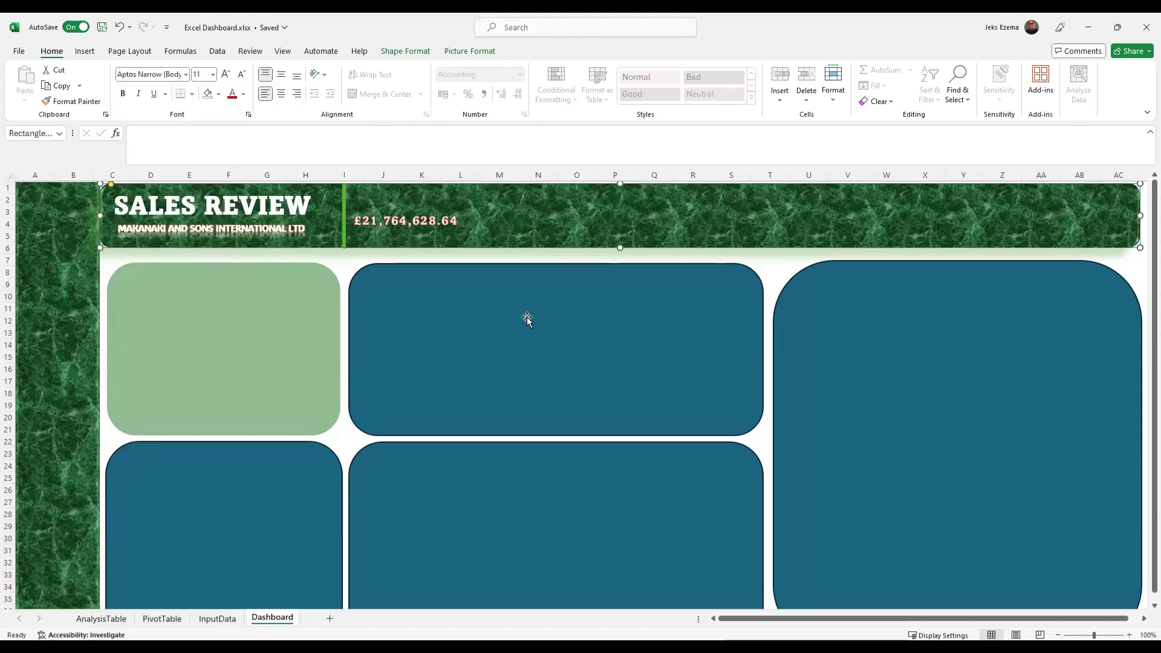
left_click(392, 222)
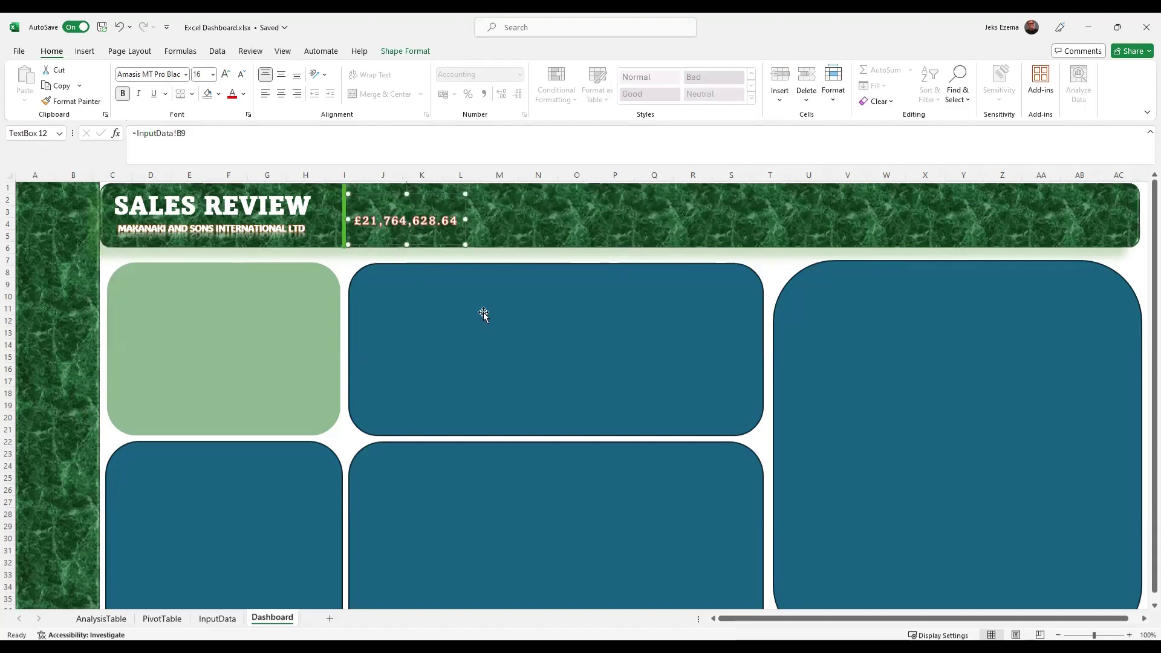
left_click(213, 75)
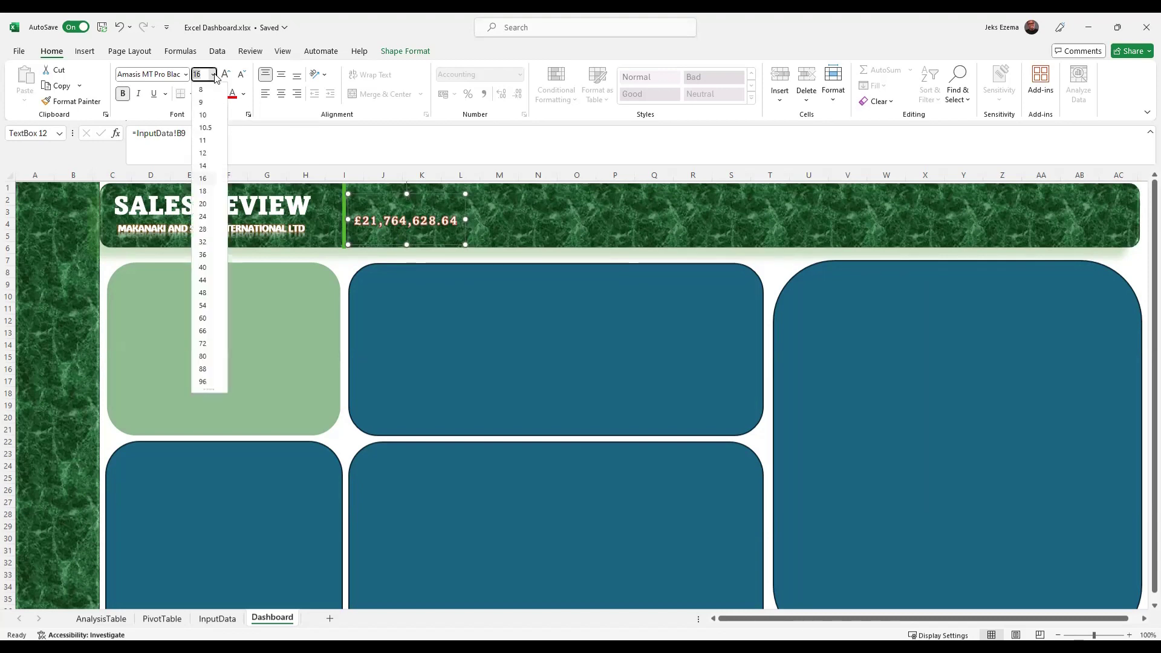
left_click(203, 204)
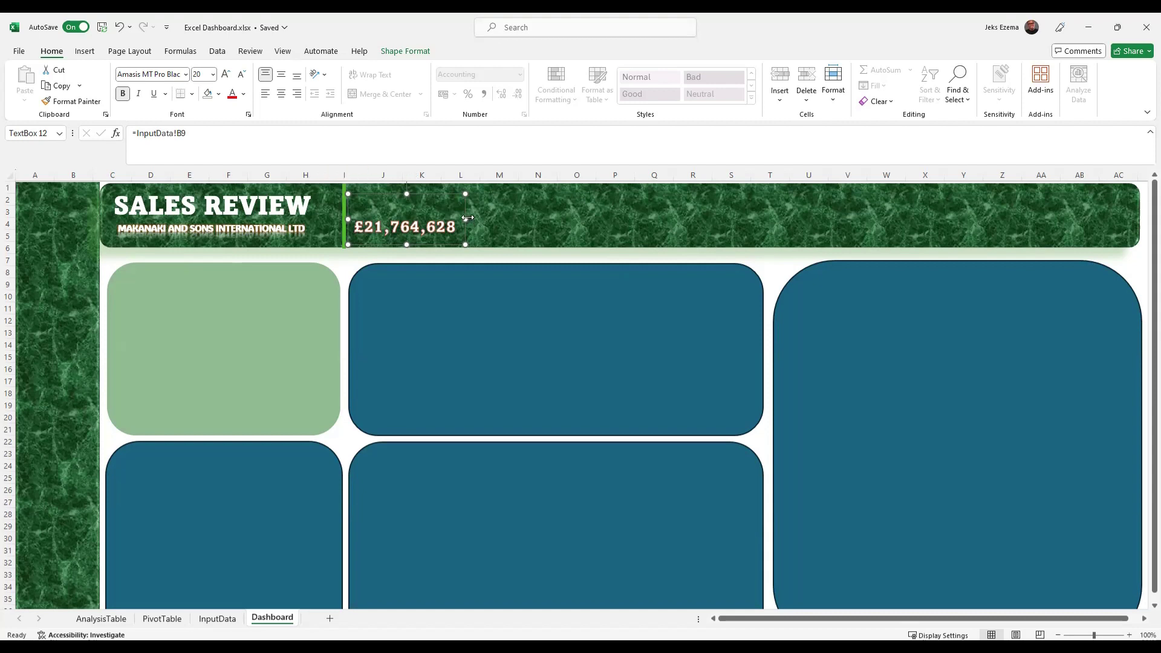
left_click_drag(468, 217, 489, 219)
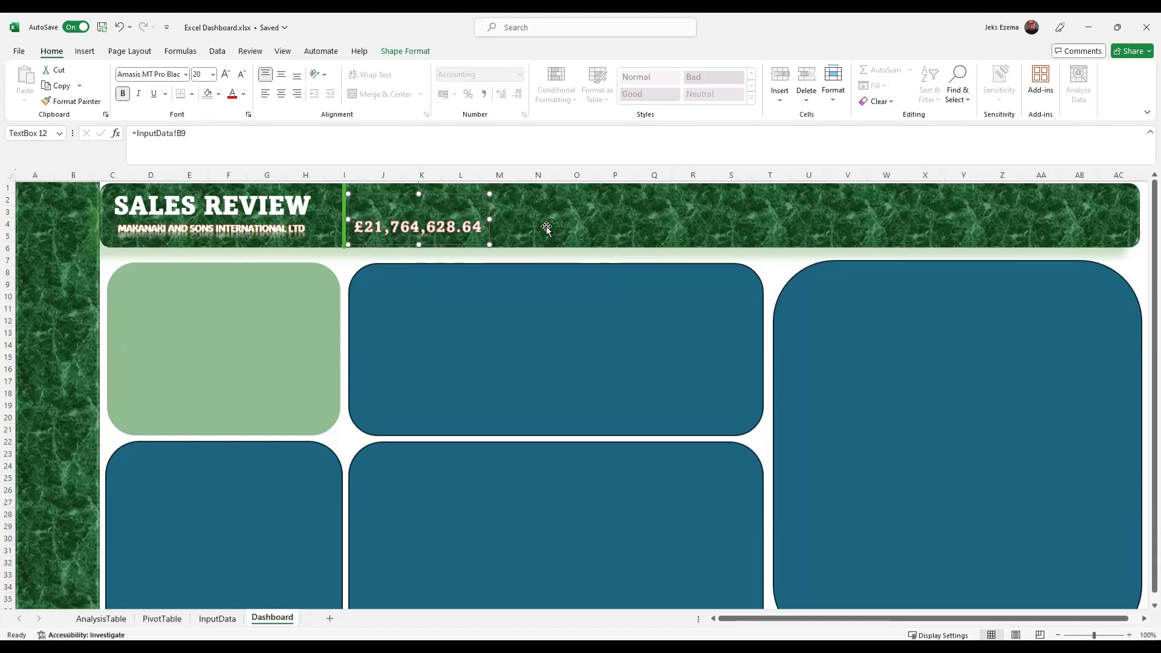
right_click(444, 210)
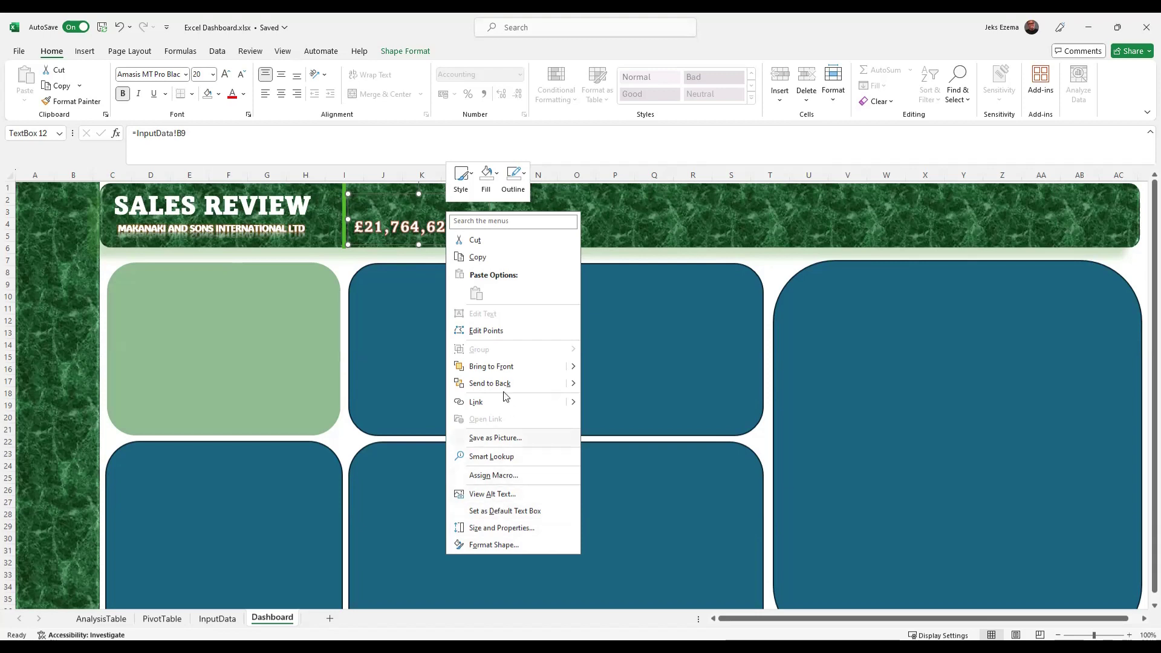
left_click(625, 209)
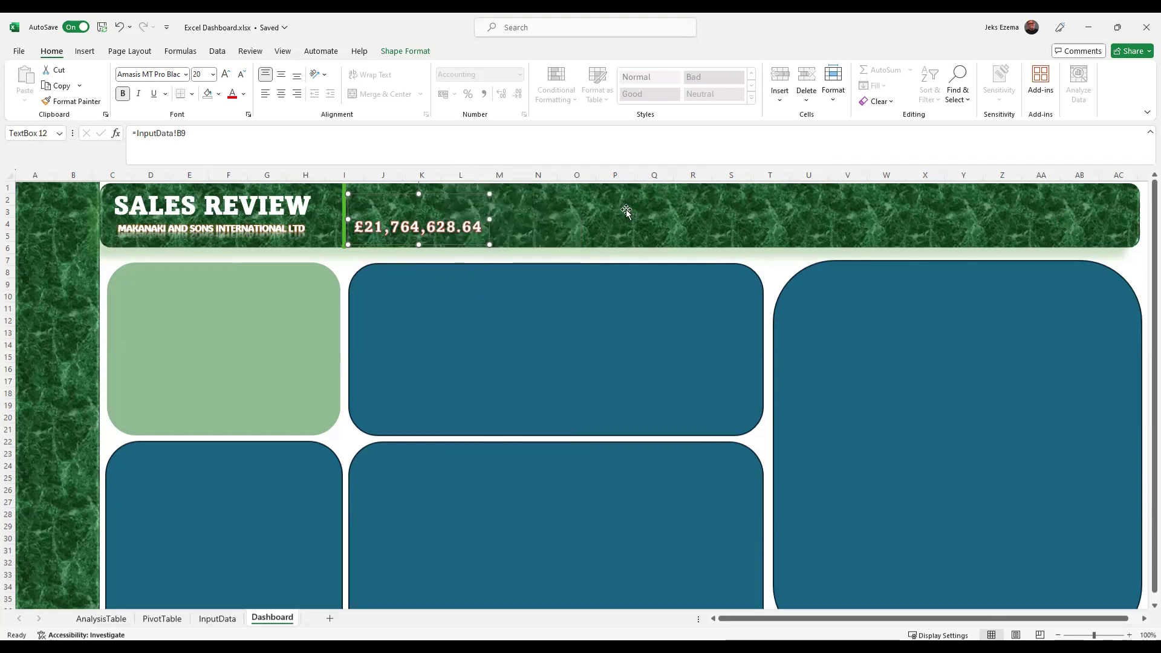
left_click(459, 385)
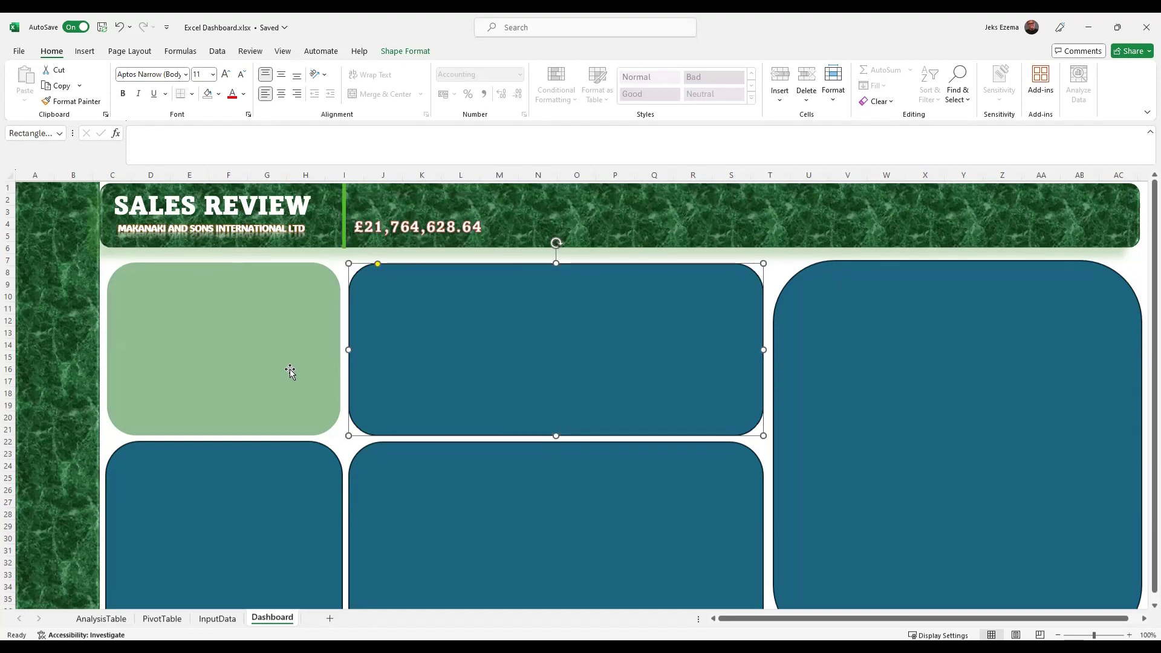
left_click(439, 219)
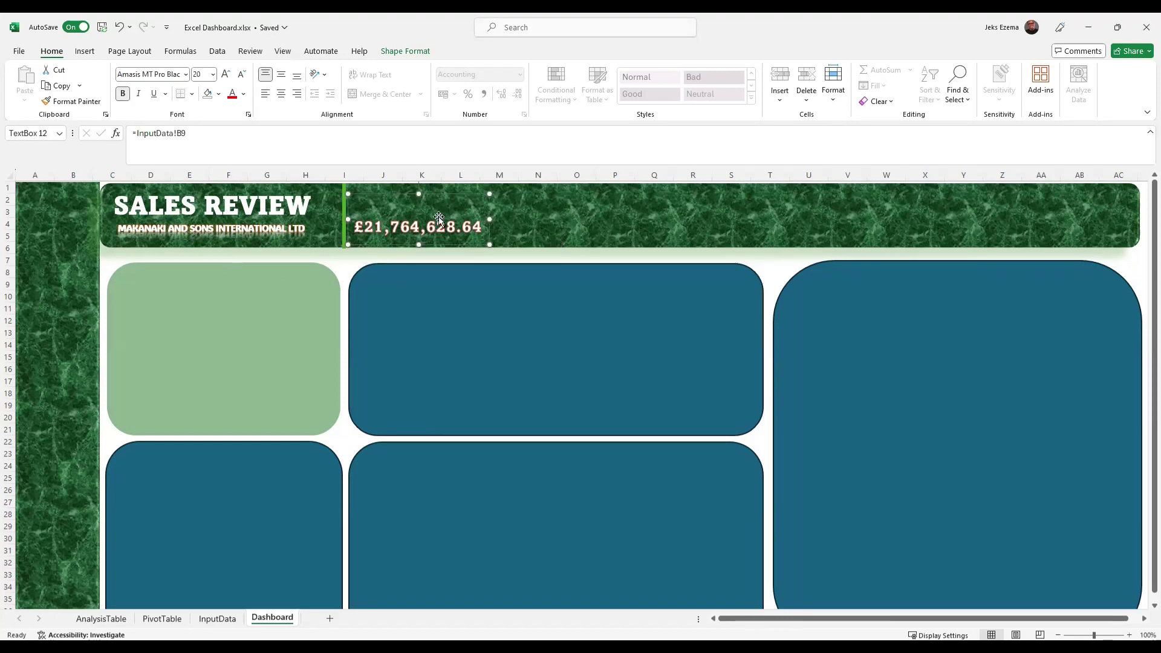
Copy the £21,764,628.64 revenue total across the header and place green divider lines between the totals.
left_click_drag(440, 219, 581, 220)
key("F4")
key("F4")
key("F4")
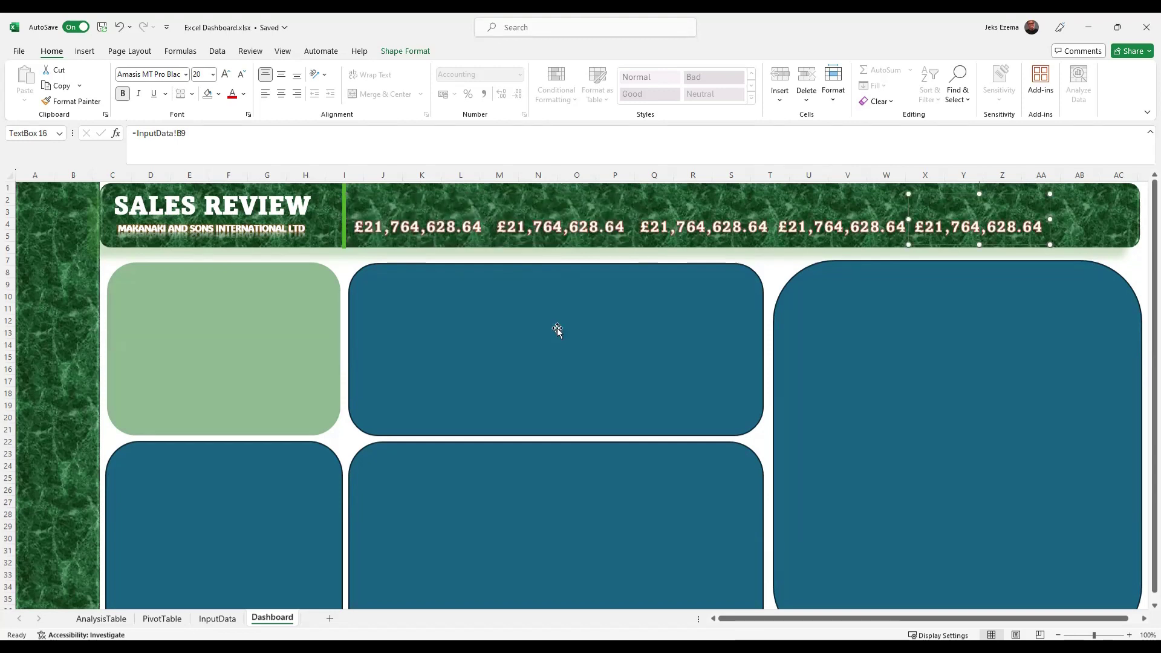
left_click(341, 203)
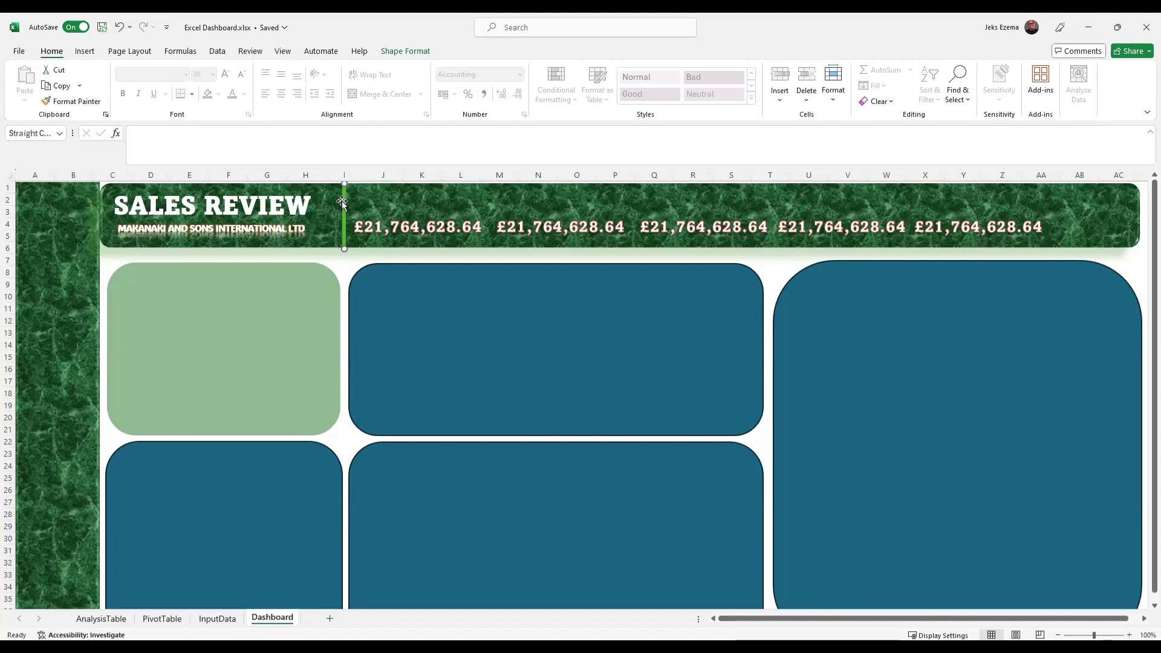
left_click_drag(342, 204, 486, 228)
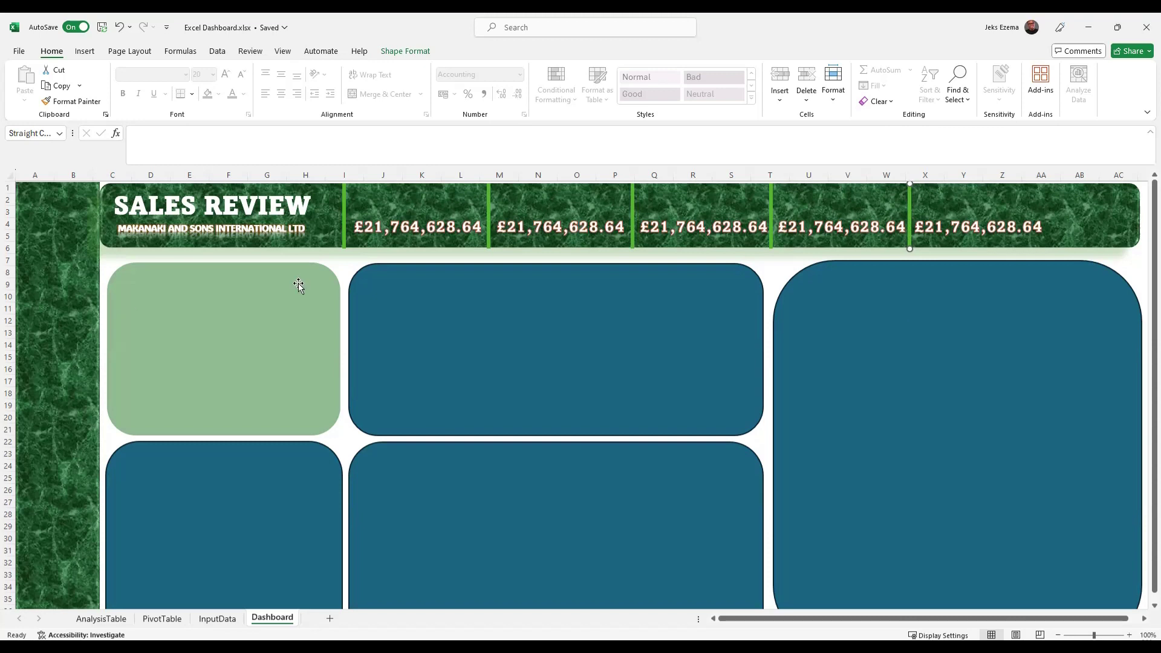
left_click(172, 228)
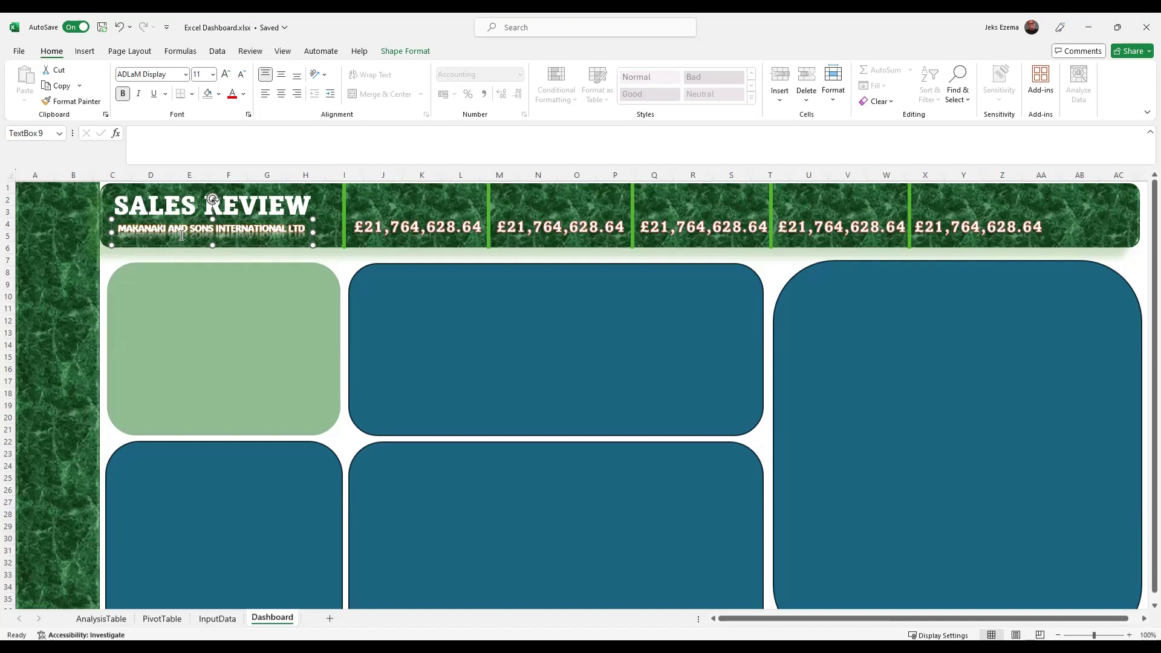
Copy the company name text box and position the copy above the first revenue total.
left_click_drag(182, 235, 226, 233)
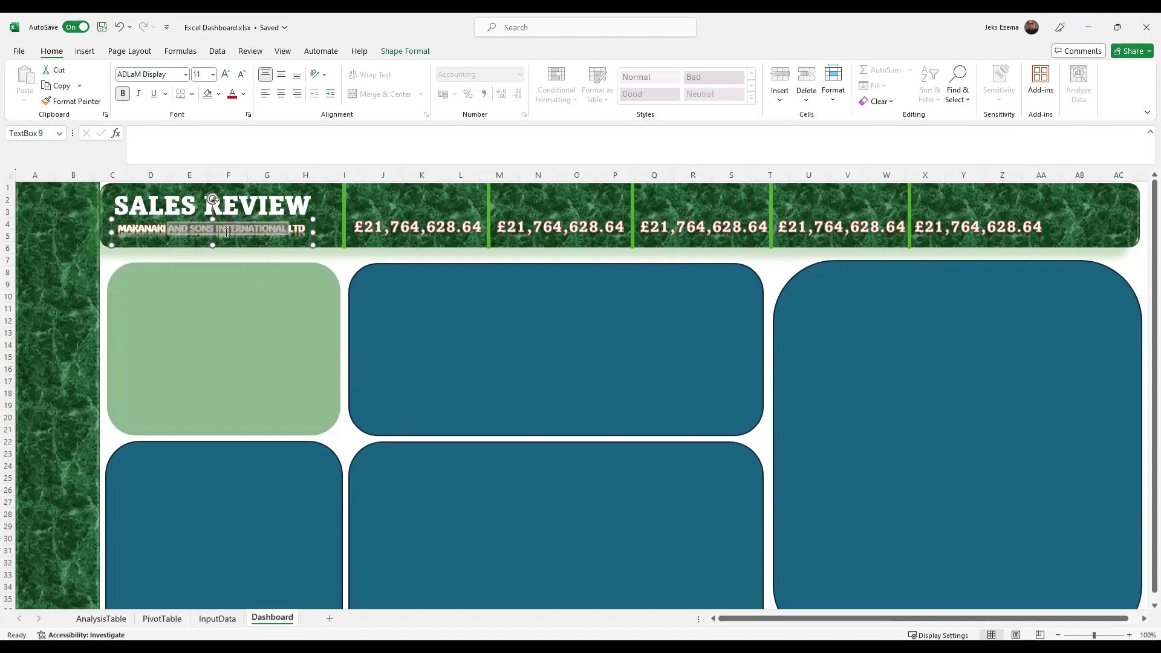
left_click(248, 303)
left_click(256, 230)
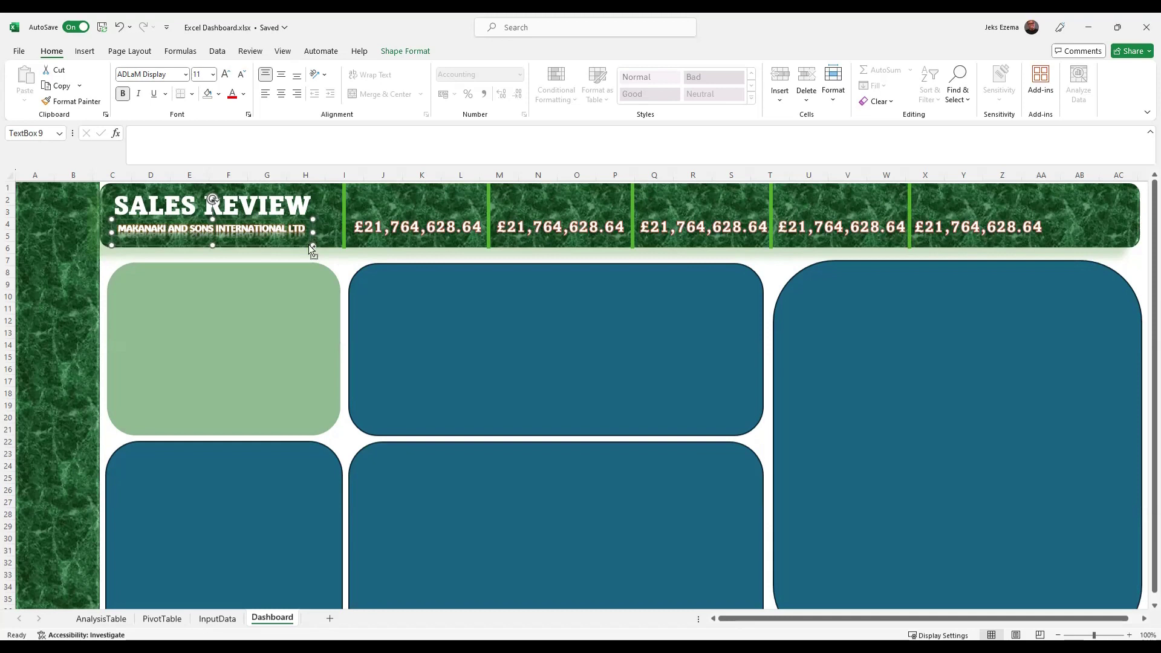
left_click_drag(310, 244, 463, 194)
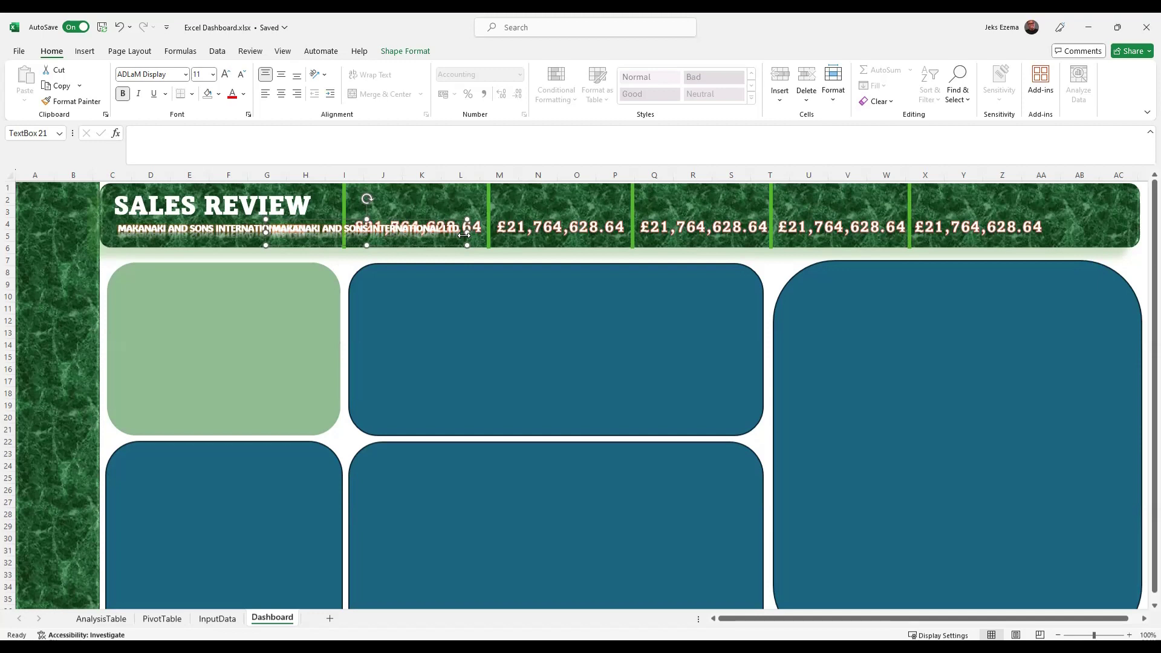
left_click_drag(464, 234, 411, 188)
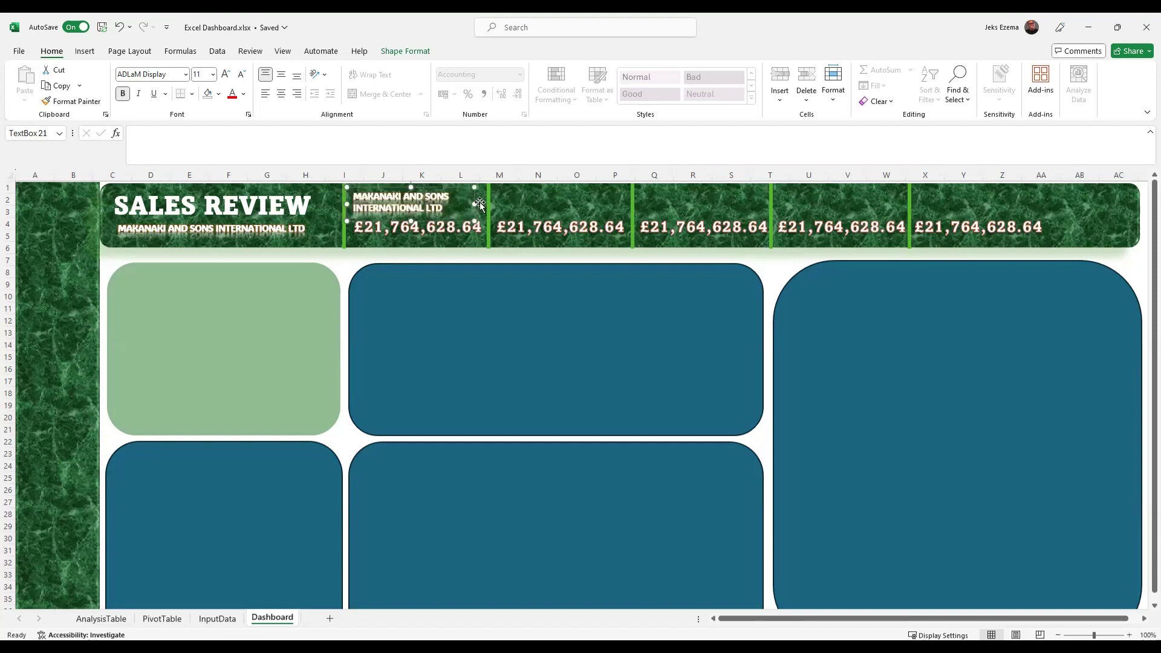
Change the copied label's text to 'TOTAL REVENUE'.
triple_click(411, 209)
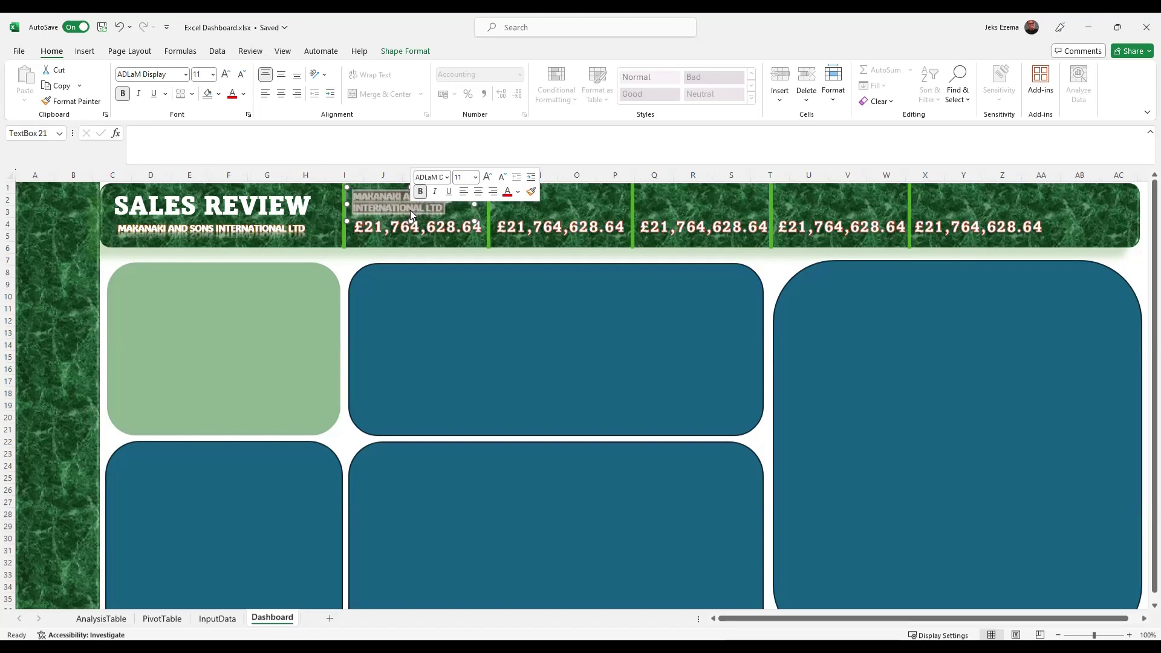
type("TOAL")
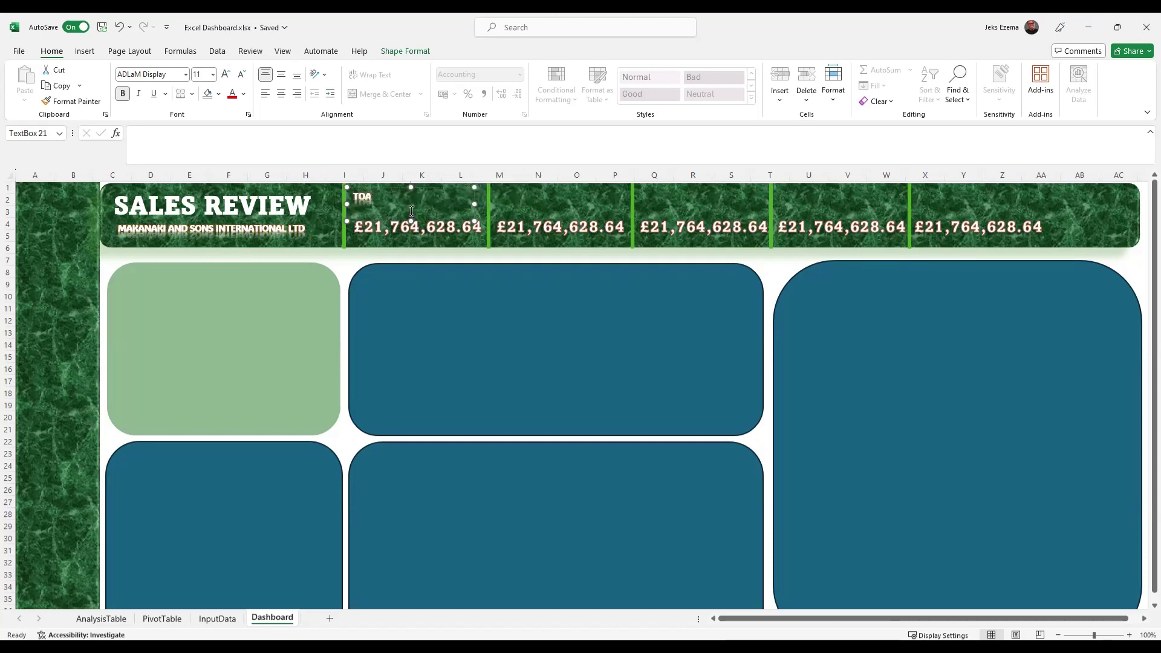
key("BackSpace")
type("TAL REVENUE")
left_click(427, 221)
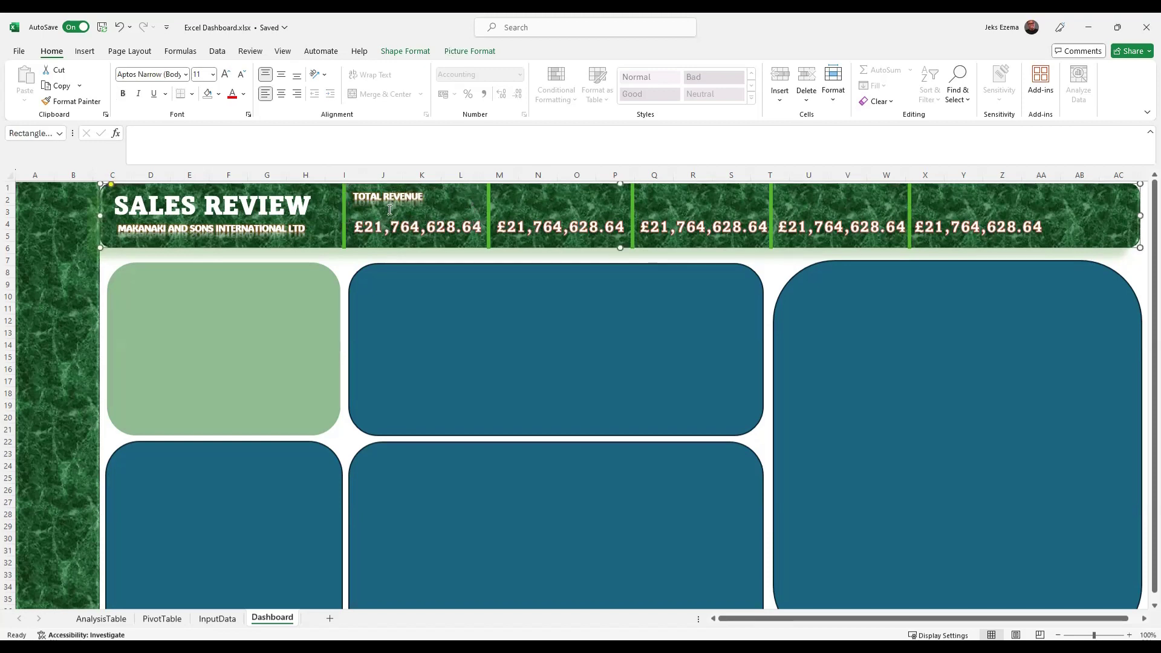
Set the TOTAL REVENUE label text to font size 18.
left_click(399, 203)
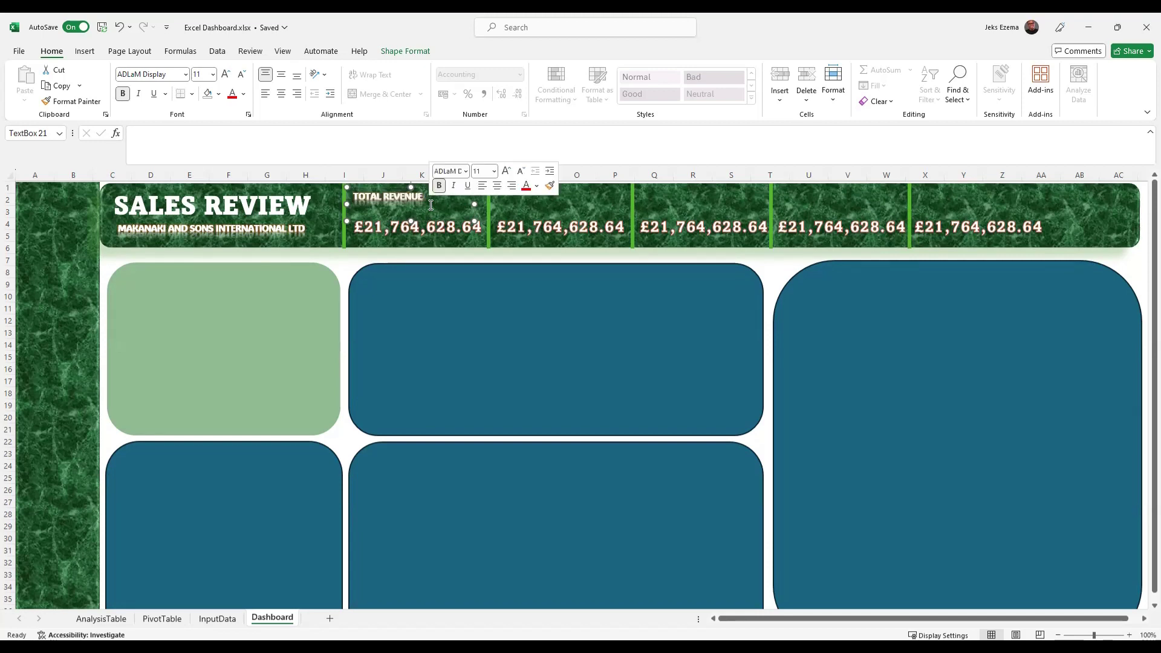
left_click_drag(430, 205, 352, 197)
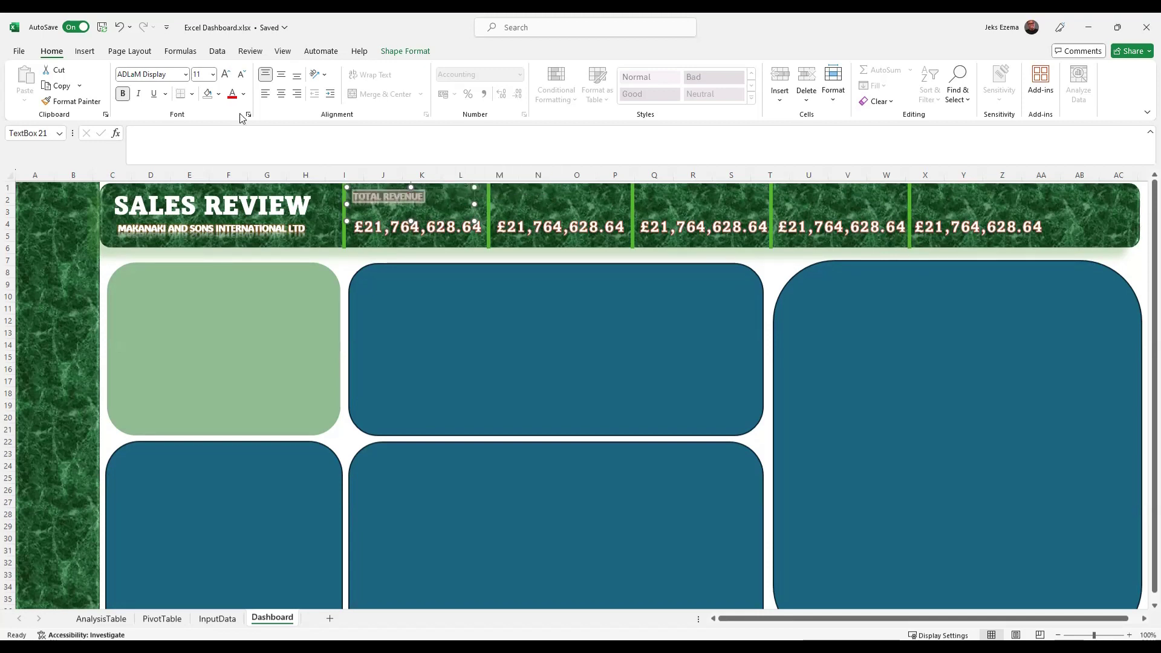
left_click(213, 74)
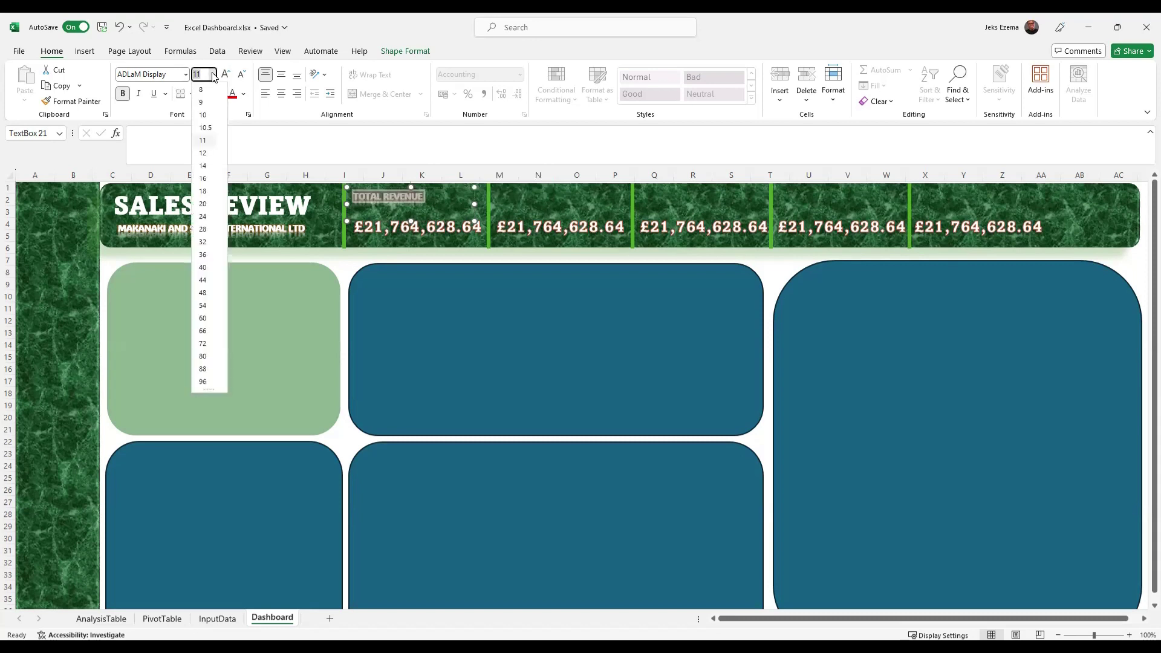
left_click(208, 191)
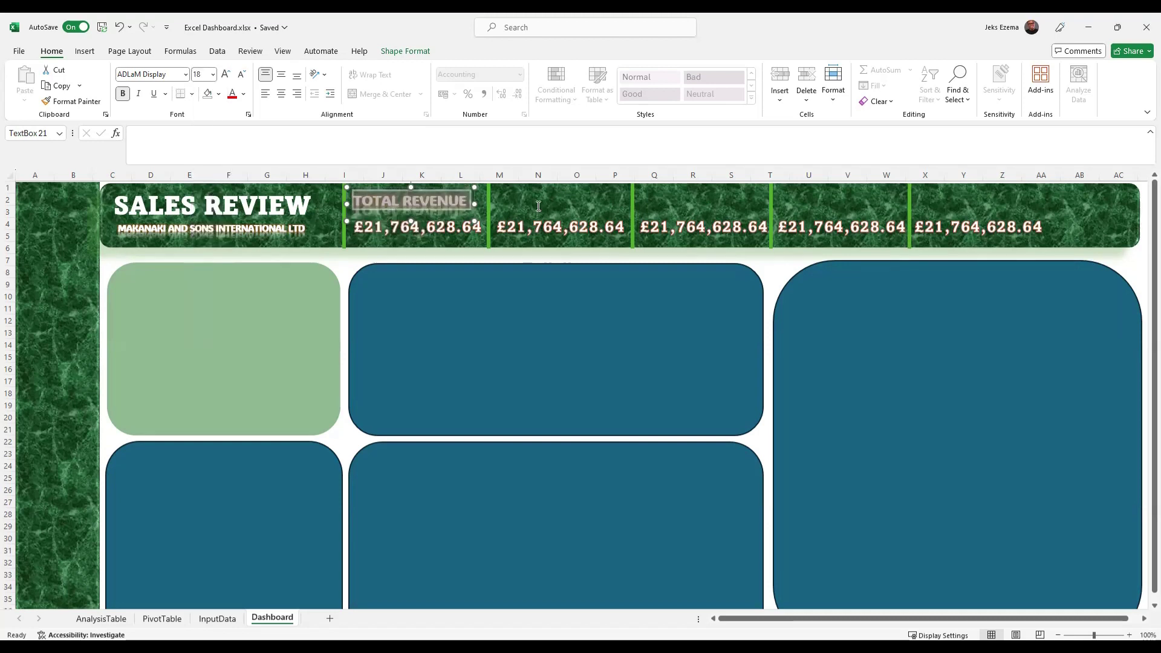
left_click(510, 308)
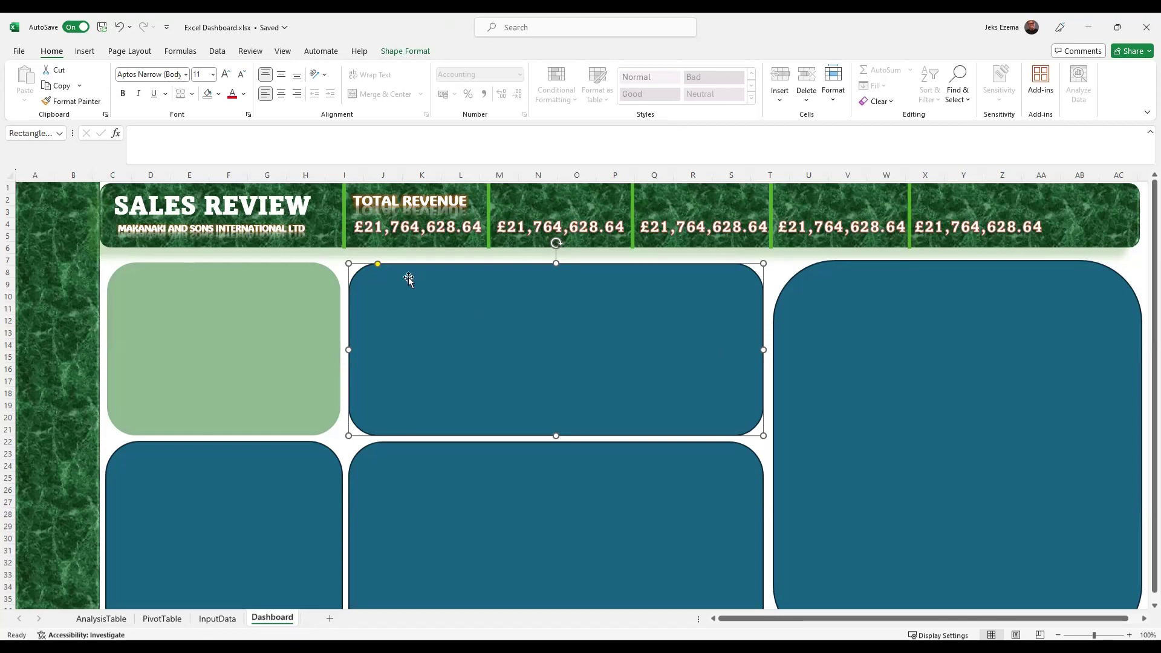
left_click(409, 198)
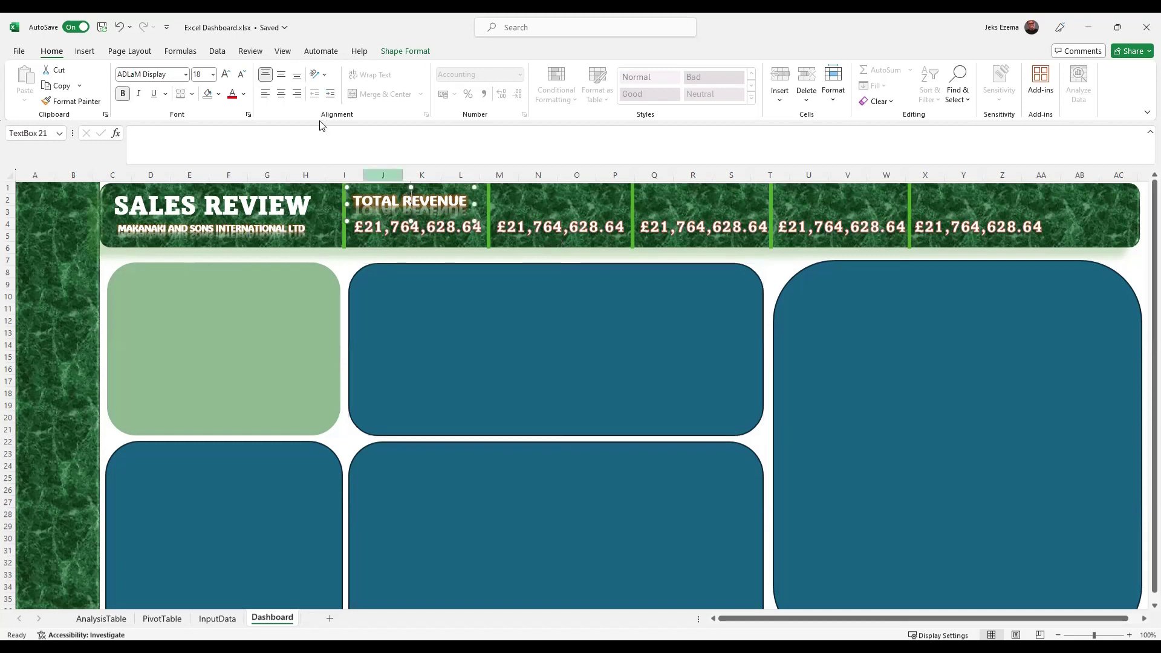
left_click(399, 51)
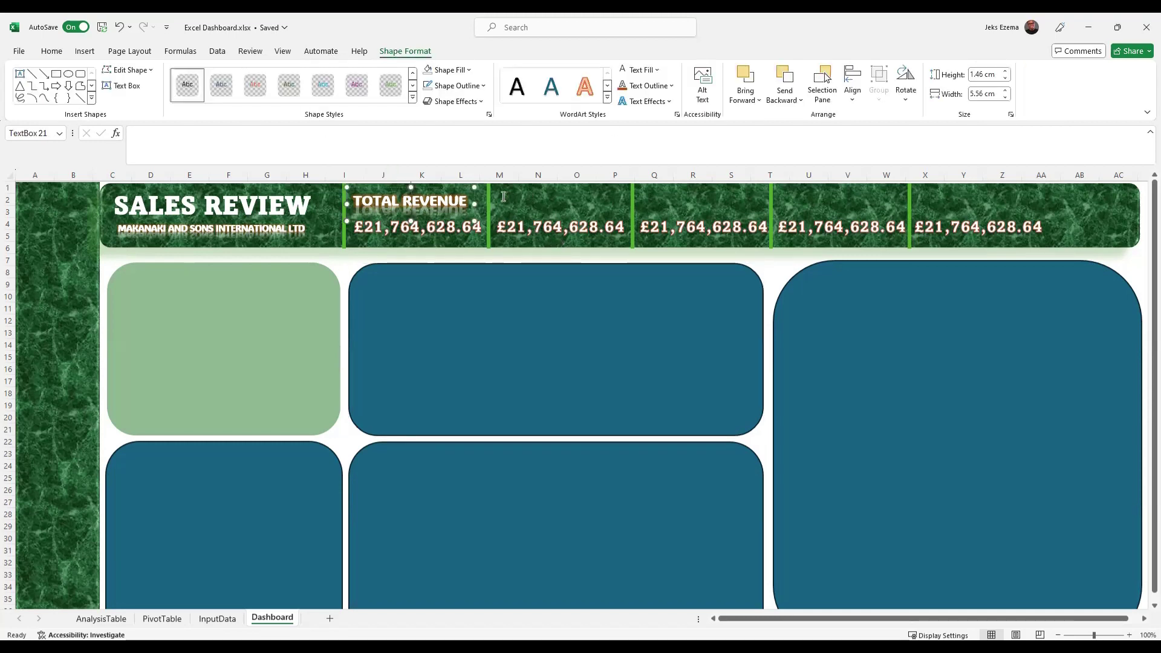
Set the TOTAL REVENUE box's shape reflection to No Reflection.
left_click(485, 103)
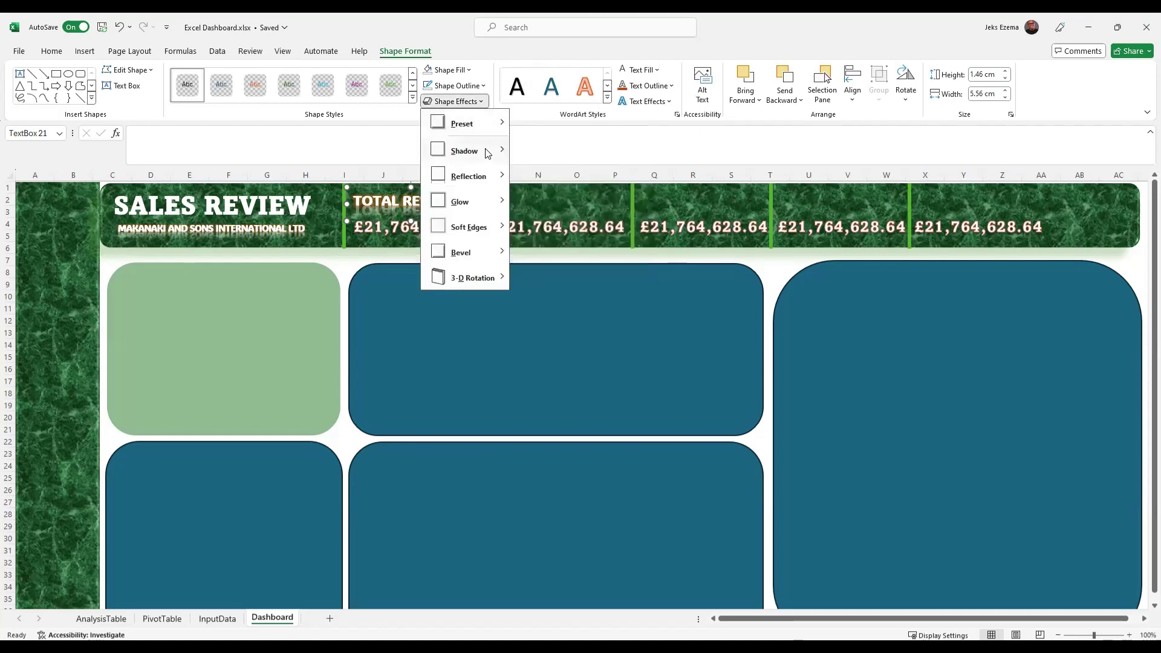
mouse_move(488, 153)
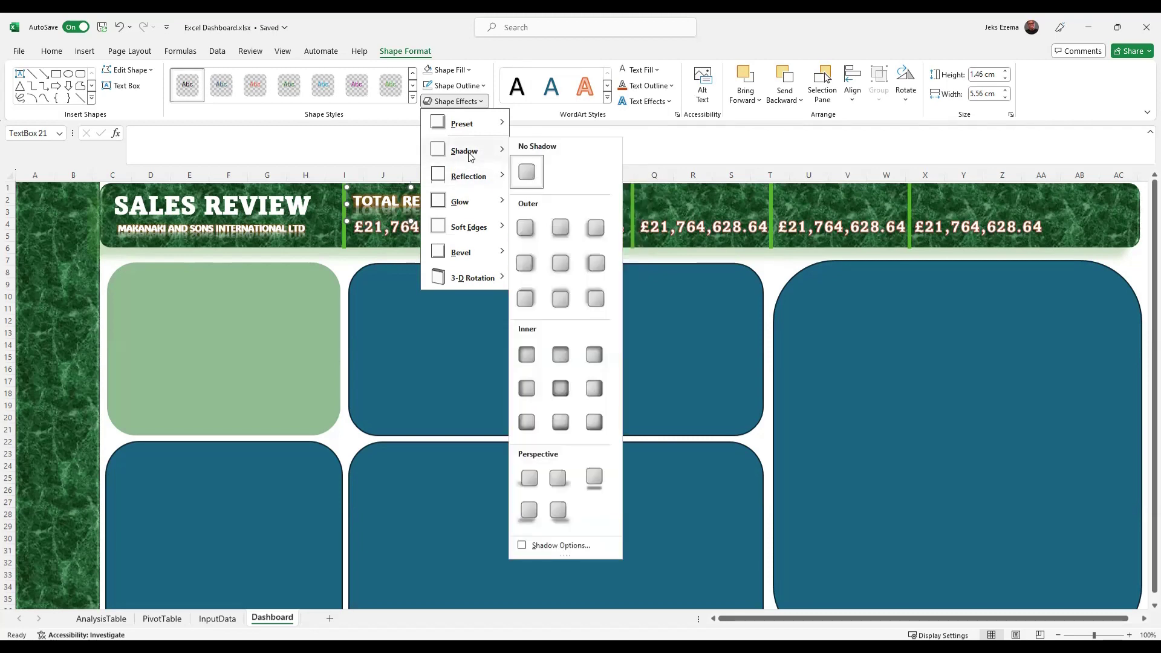
mouse_move(483, 177)
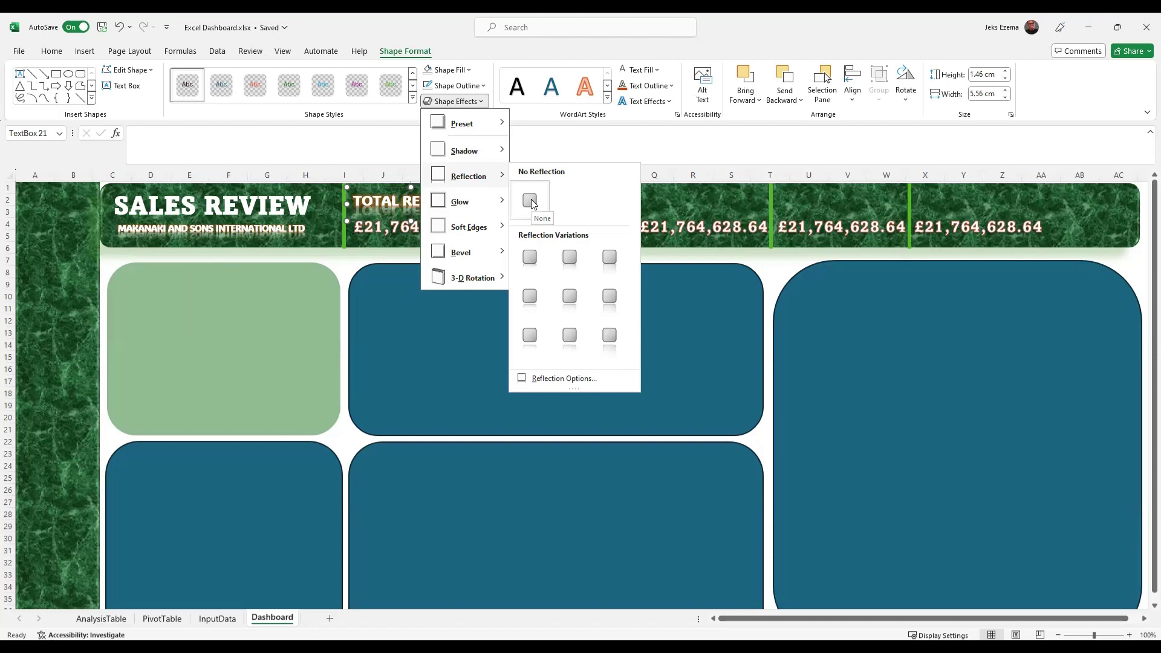
mouse_move(476, 209)
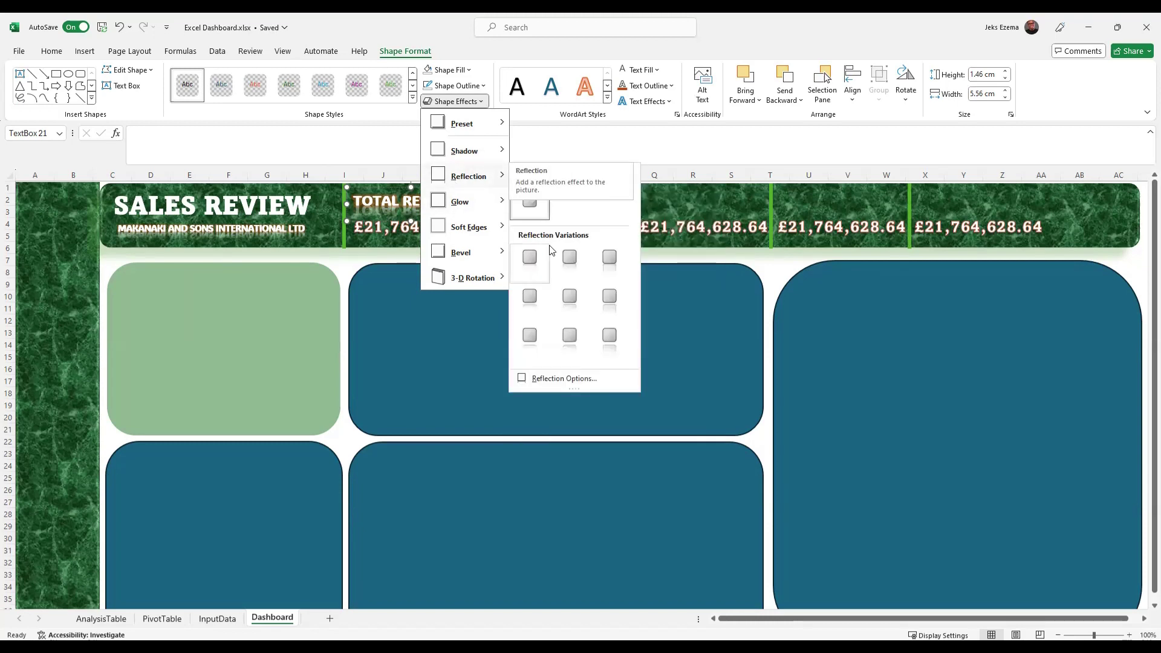
left_click(530, 204)
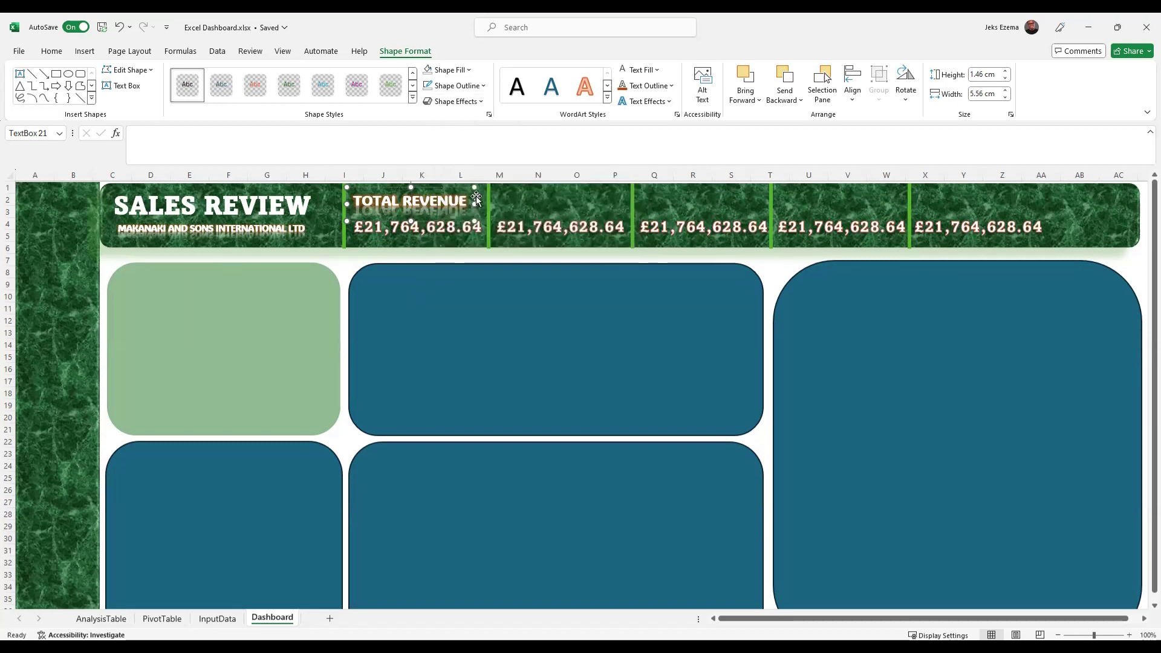
Remove the TOTAL REVENUE box's shadow with the No Shadow shape effect.
left_click(484, 103)
mouse_move(488, 156)
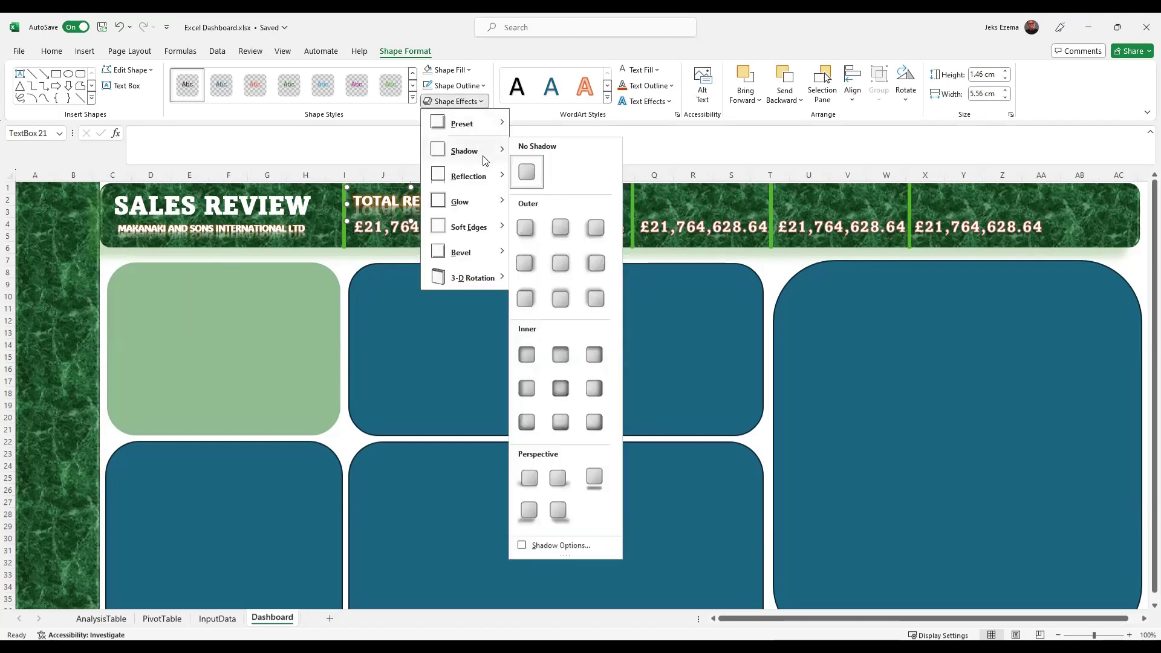
mouse_move(478, 176)
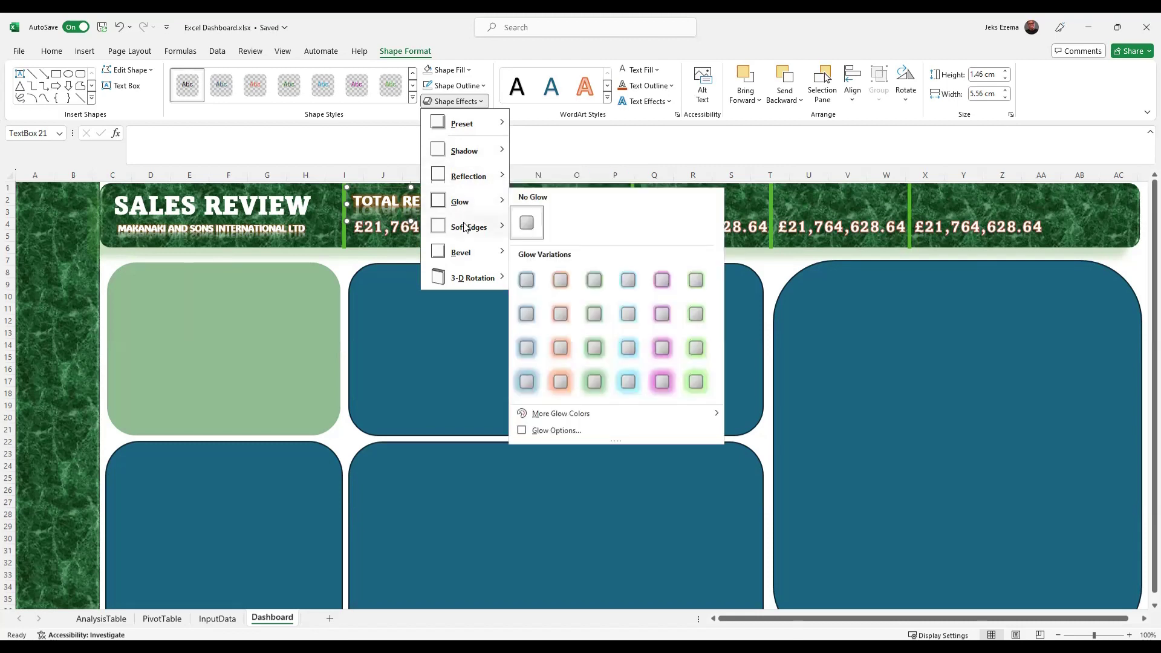
mouse_move(465, 227)
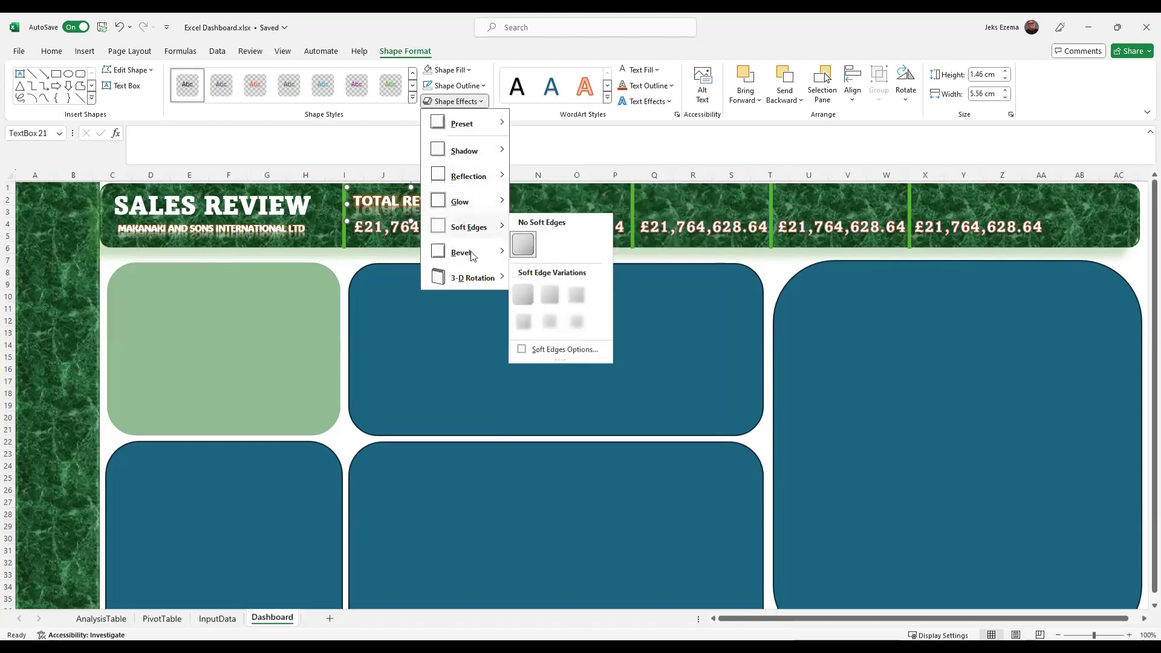
mouse_move(473, 261)
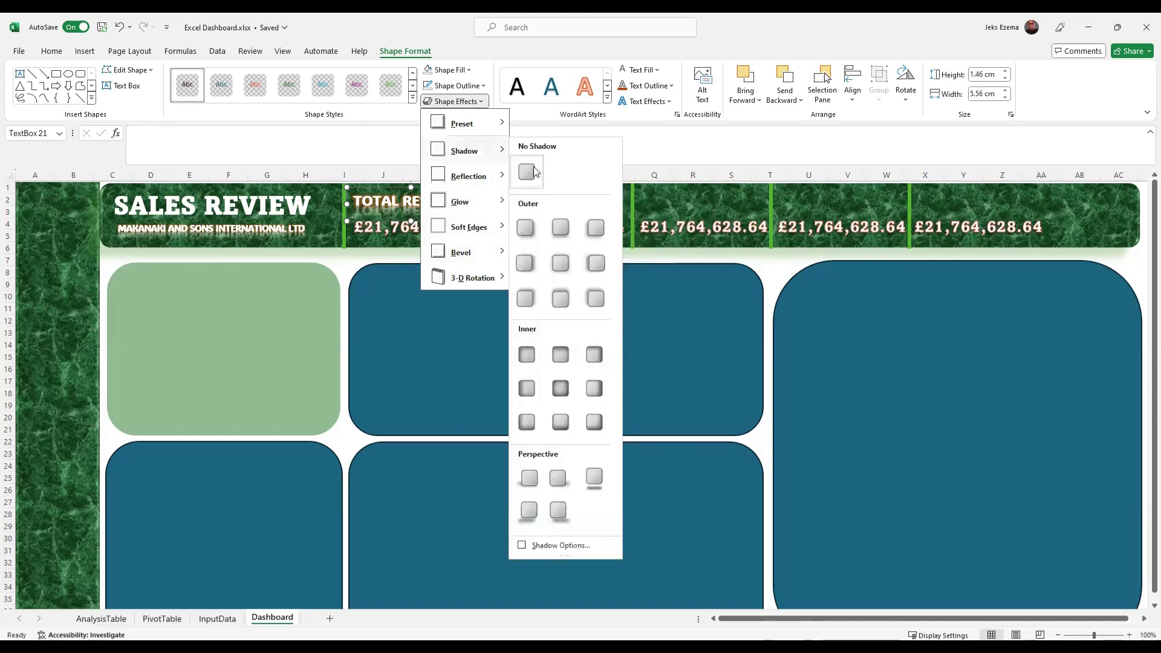
left_click(535, 172)
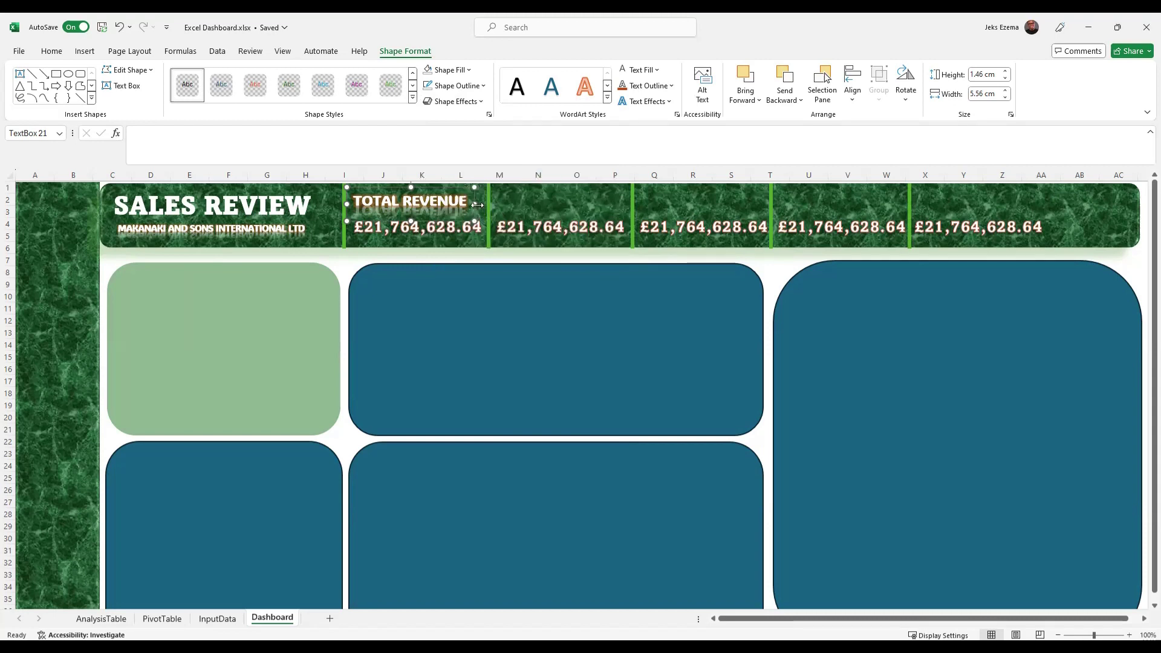
Set the TOTAL REVENUE text effect to No Reflection.
left_click(669, 101)
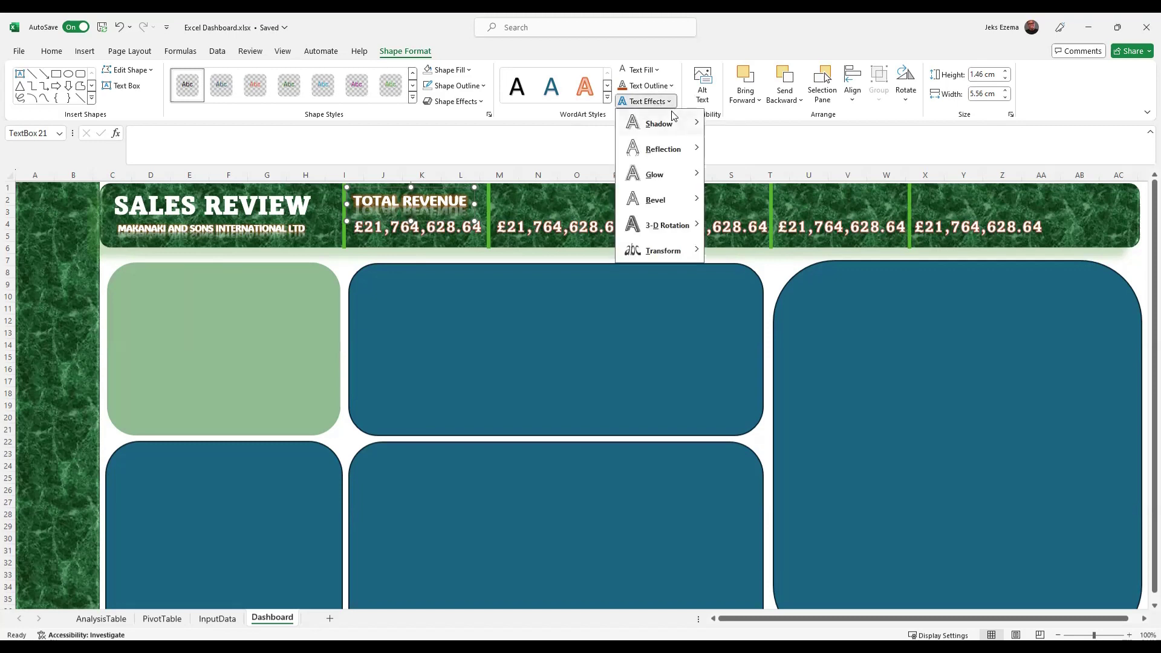
mouse_move(674, 117)
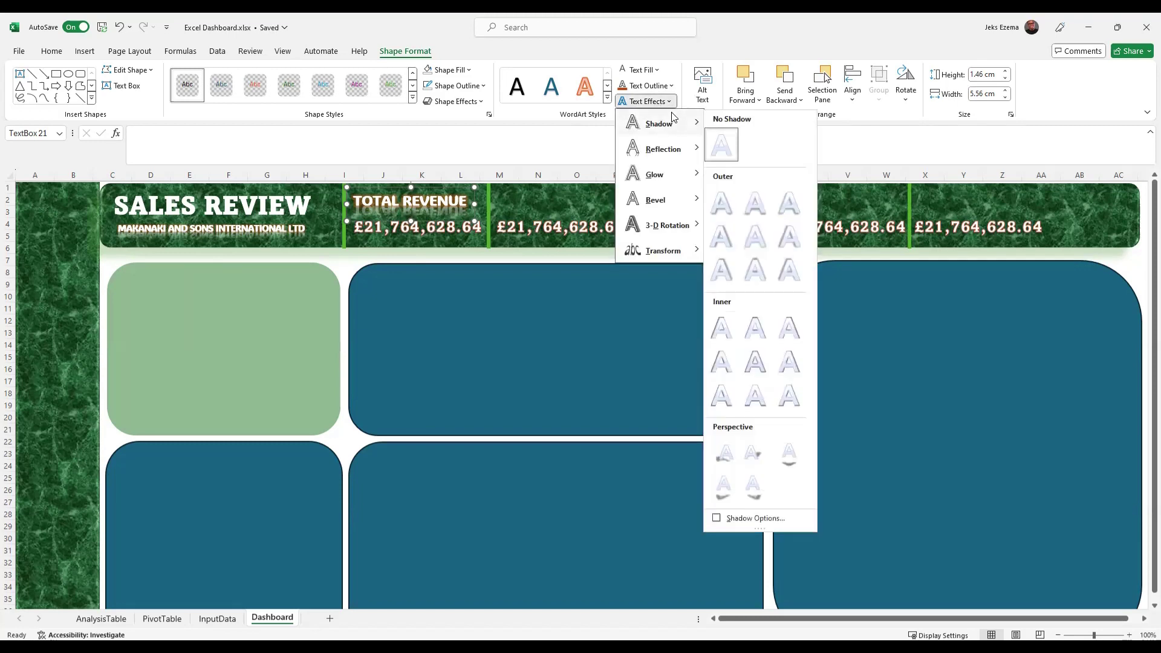
mouse_move(673, 148)
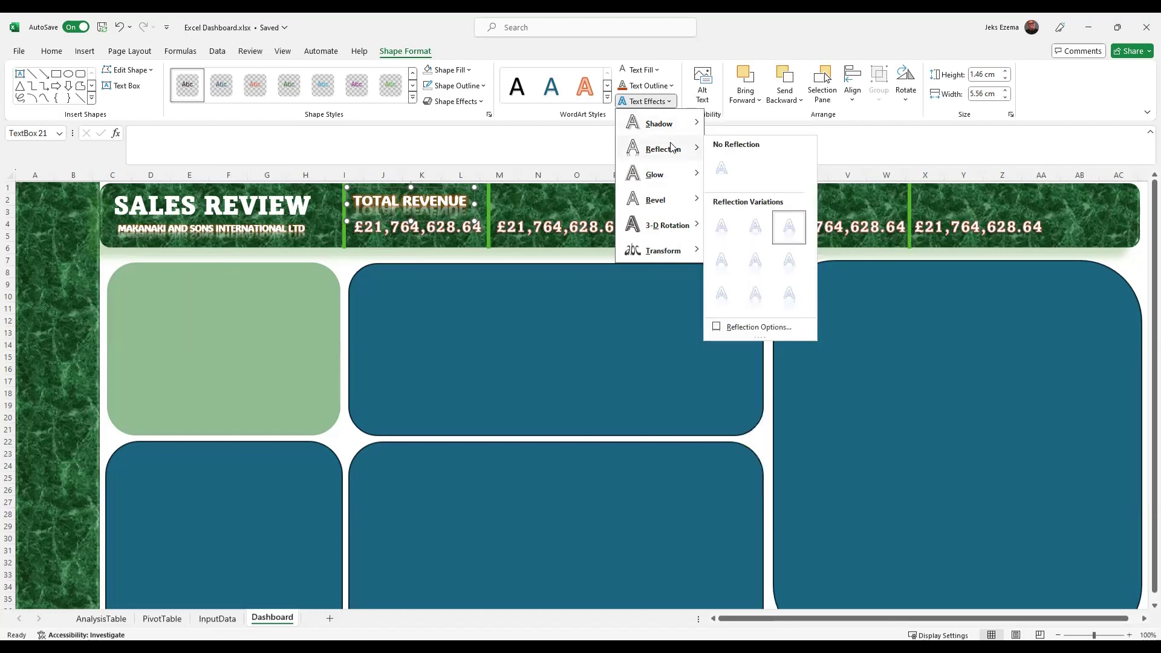
left_click(723, 169)
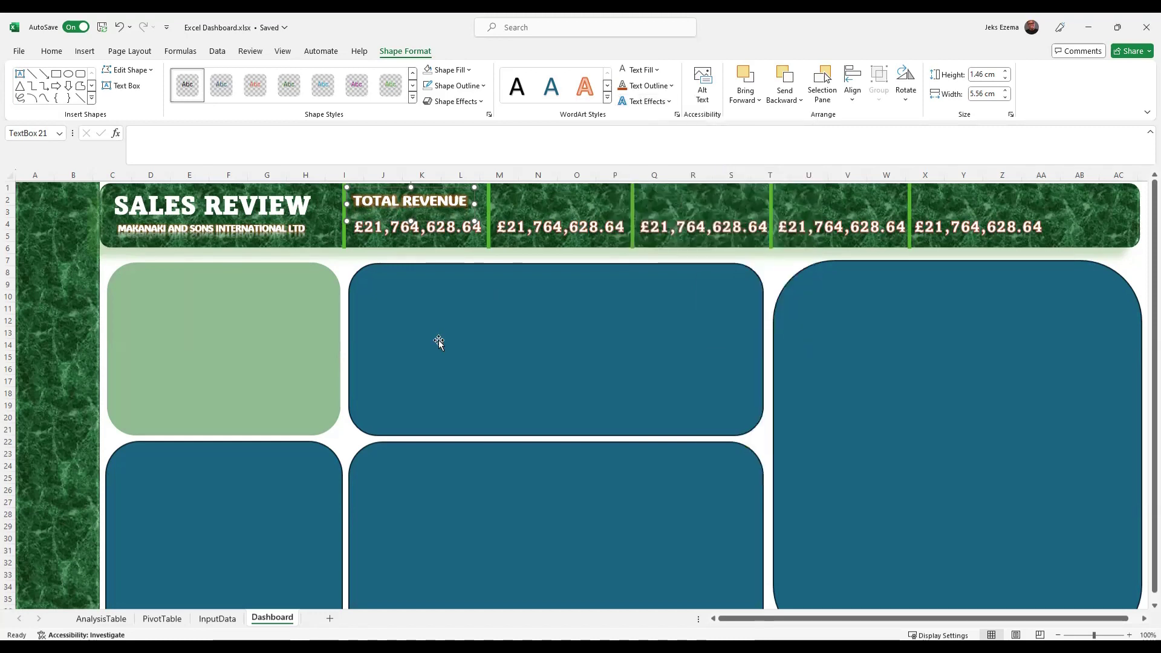
Relink the second KPI value box from B9 to InputData!B10, the Avg Revenue figure.
left_click(497, 229)
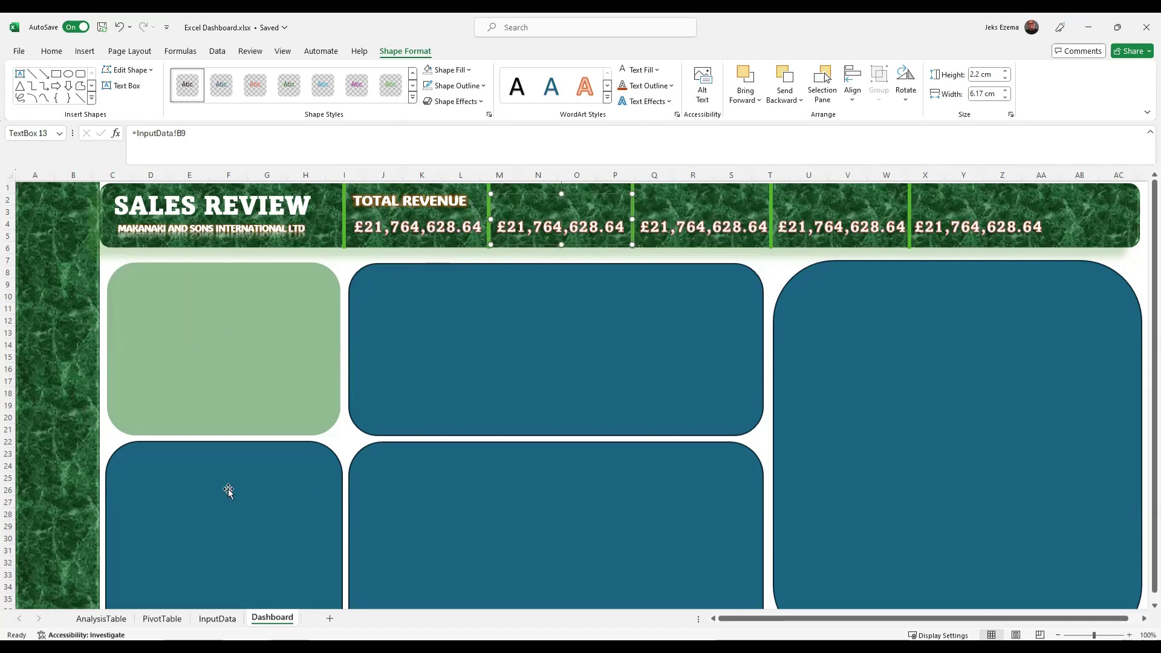
left_click(201, 132)
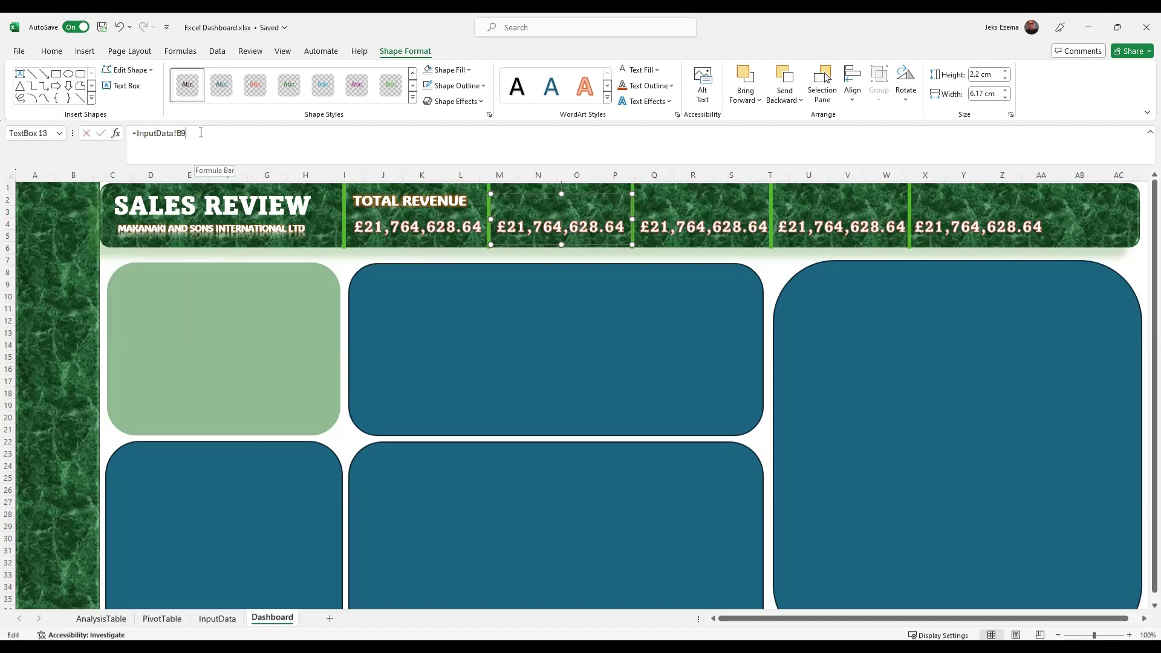
key("BackSpace")
key("BackSpace")
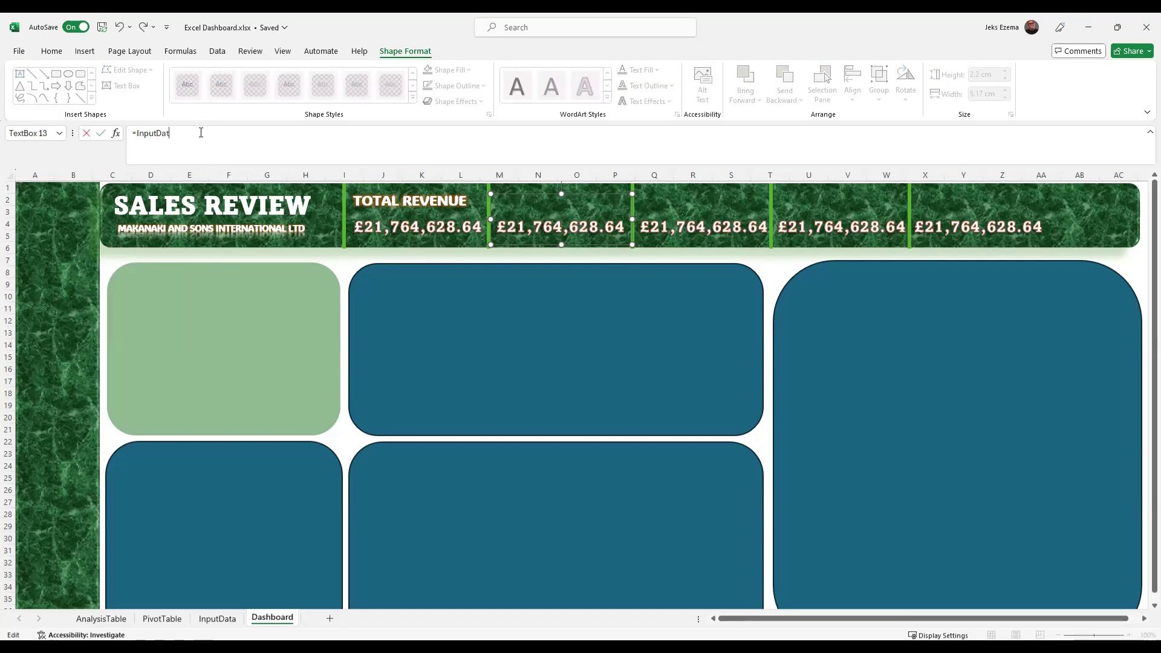
key("BackSpace")
key("BackSpace")
key("BackSpace")
key("BackSpace")
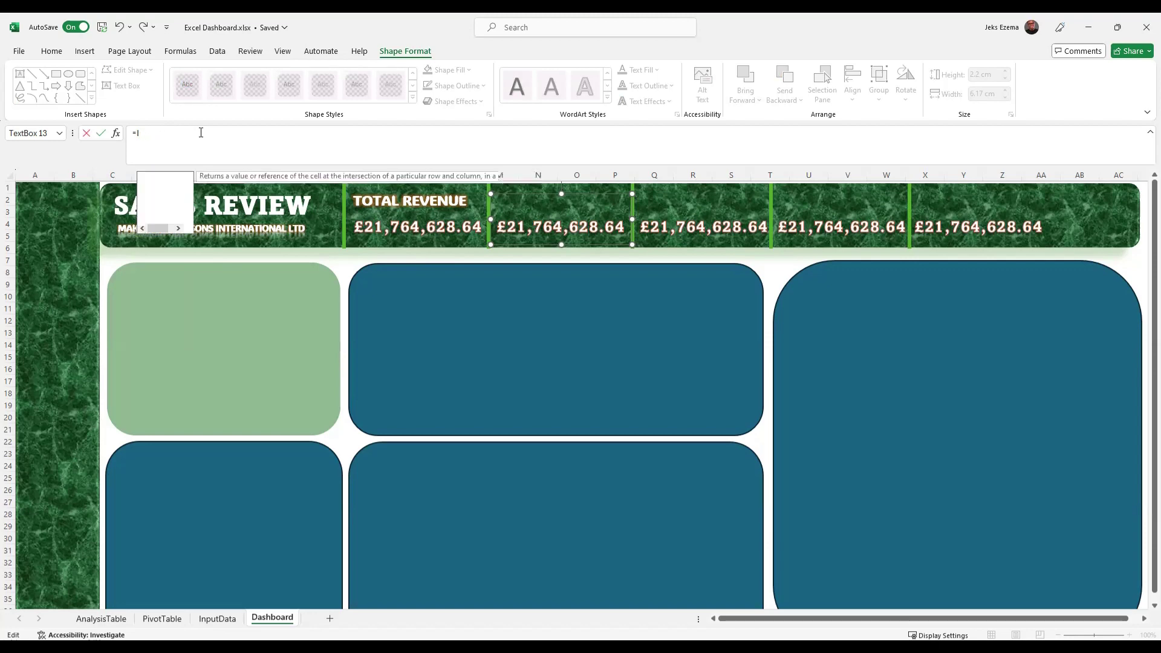
left_click(217, 618)
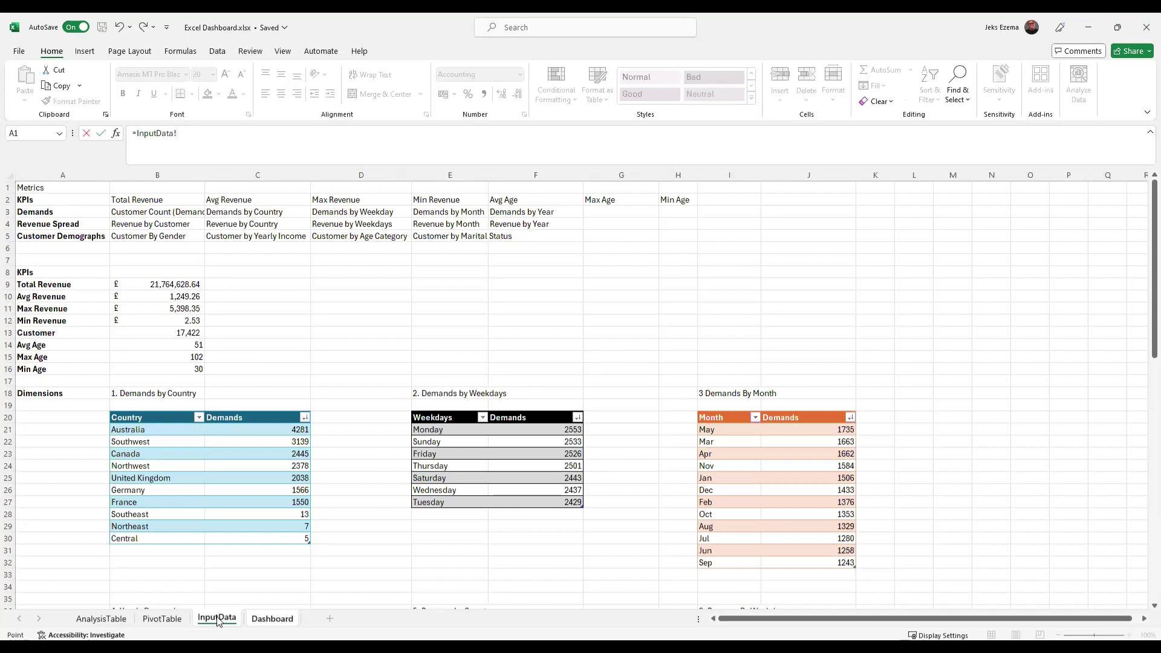
left_click(174, 296)
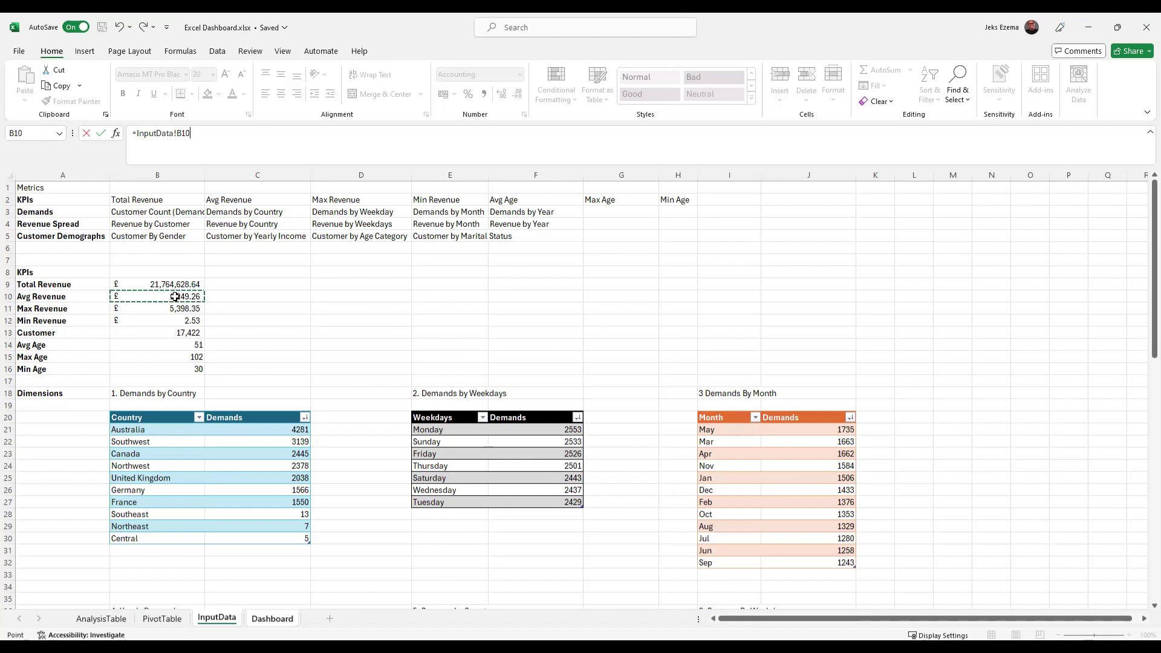
key("Return")
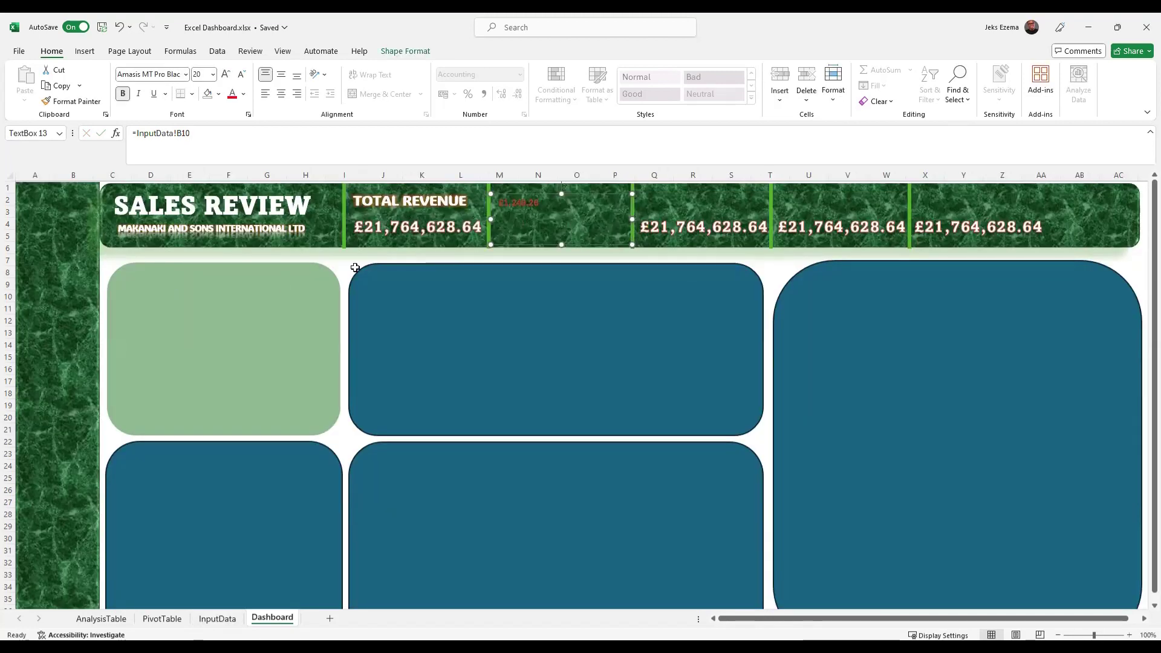
Copy the total revenue value's formatting onto the £1,249.26 box and resize it to fit its panel.
left_click(400, 233)
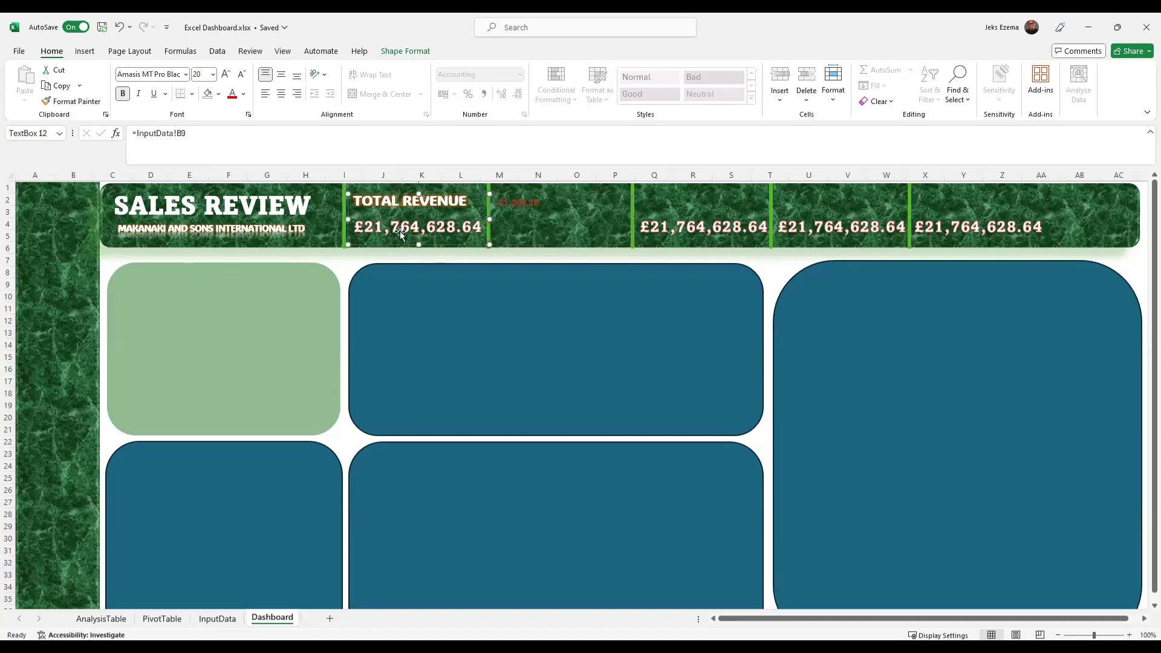
left_click(82, 101)
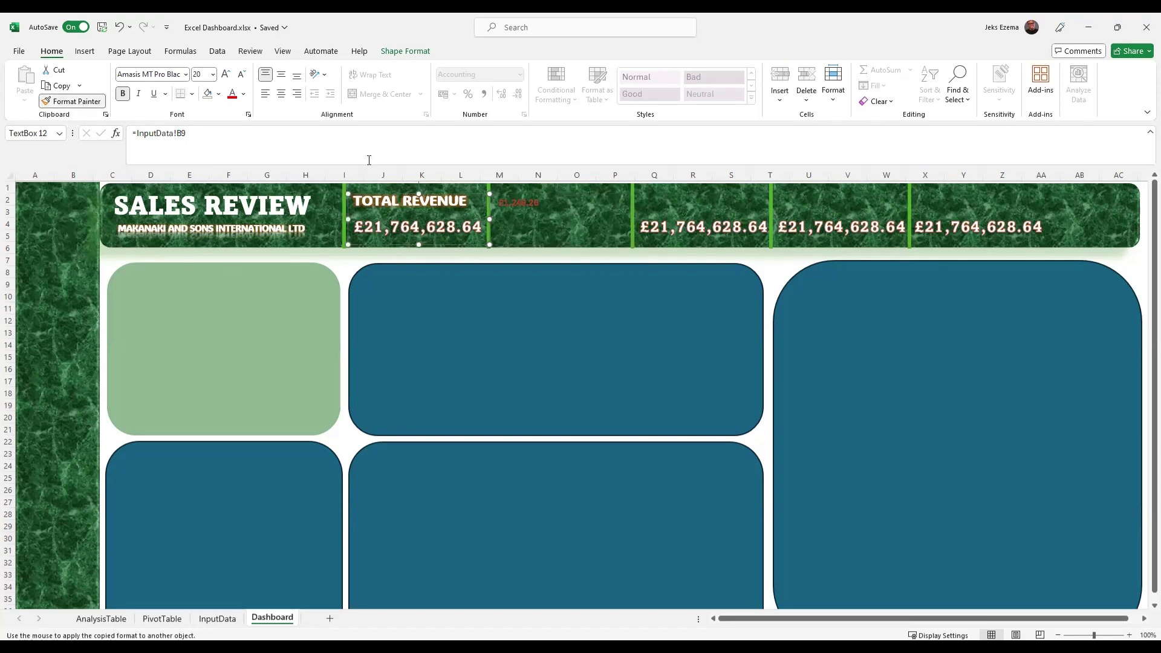
left_click(540, 209)
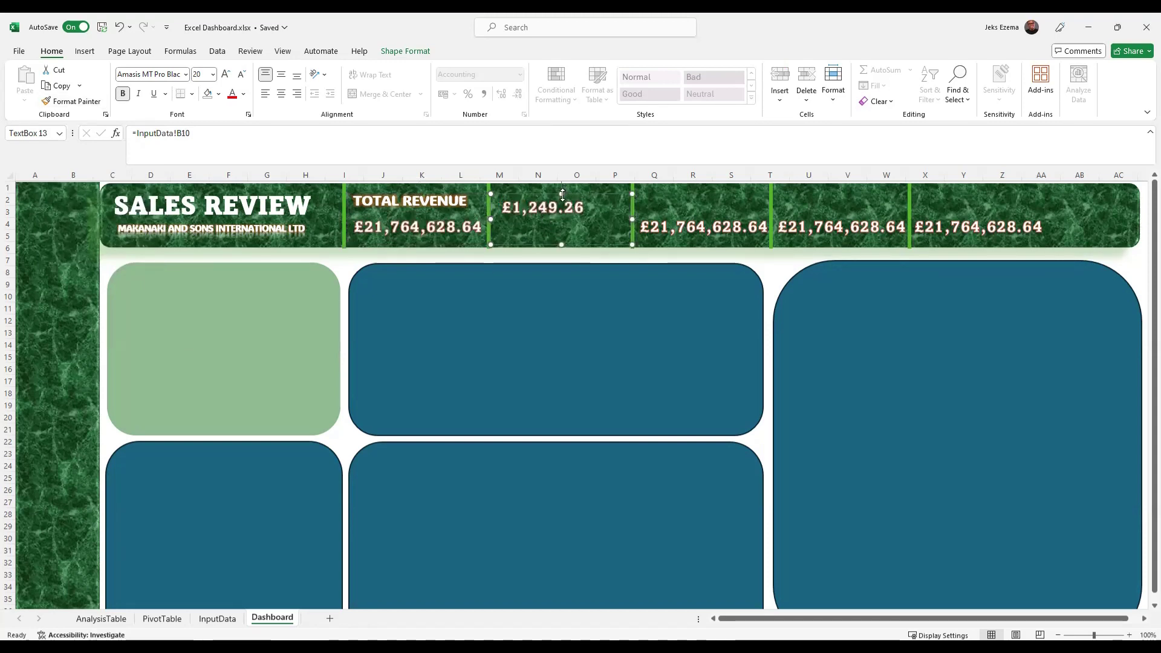
left_click_drag(562, 194, 569, 215)
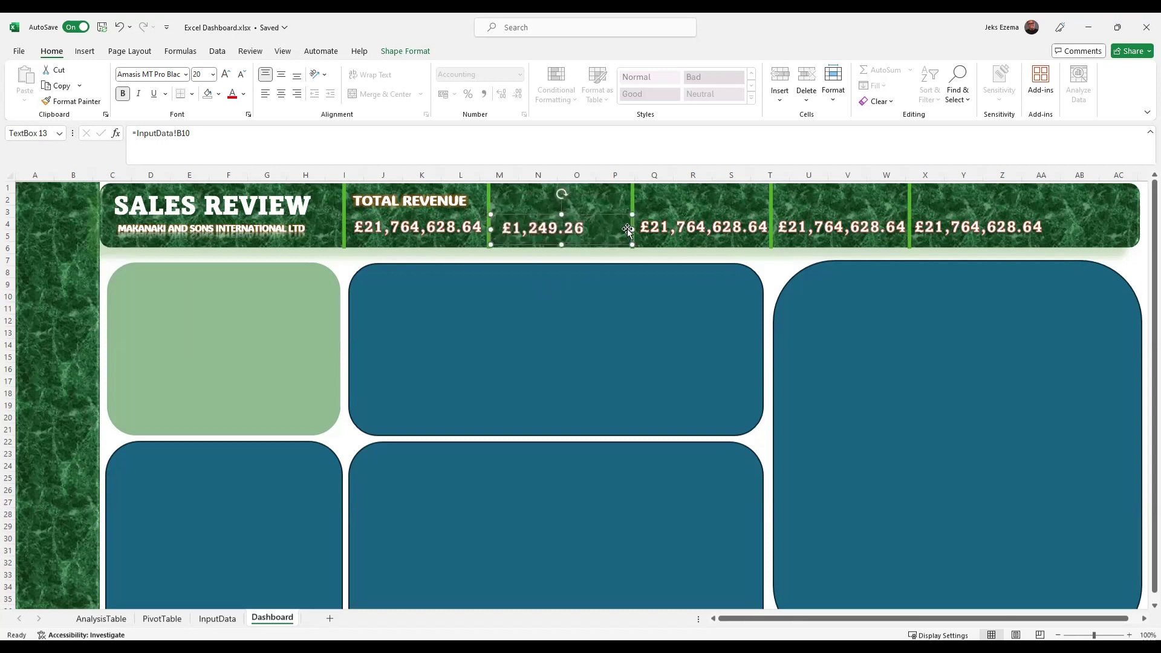
left_click_drag(631, 227, 596, 228)
left_click(674, 210)
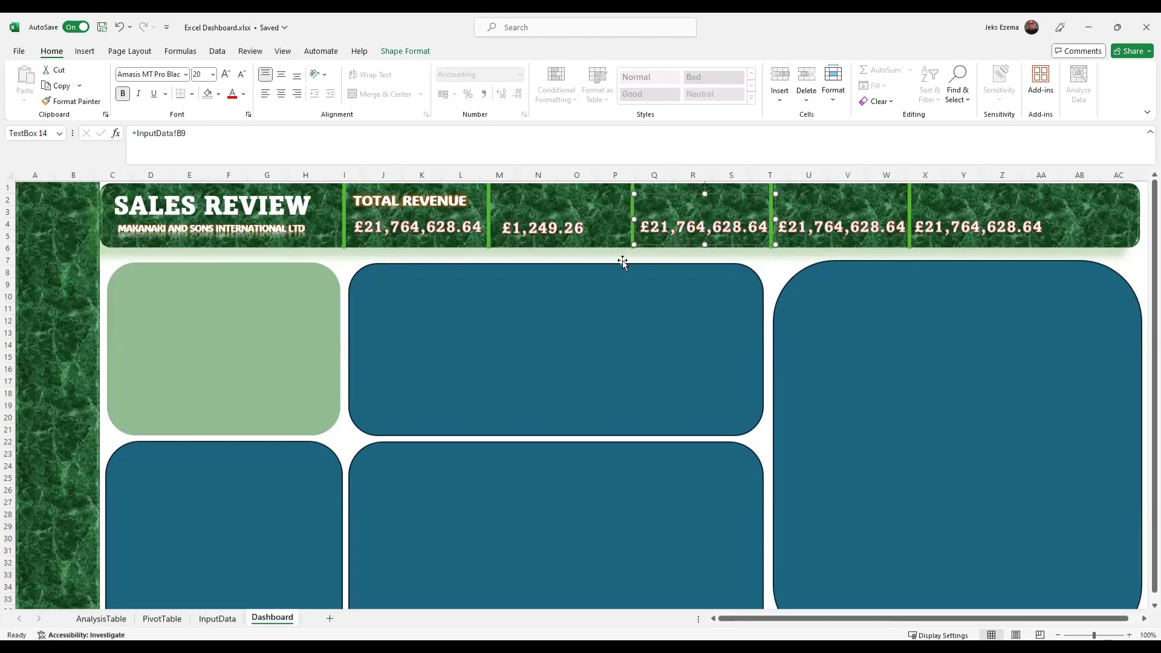
Select the fourth and then the third KPI value boxes in the header.
left_click(836, 206)
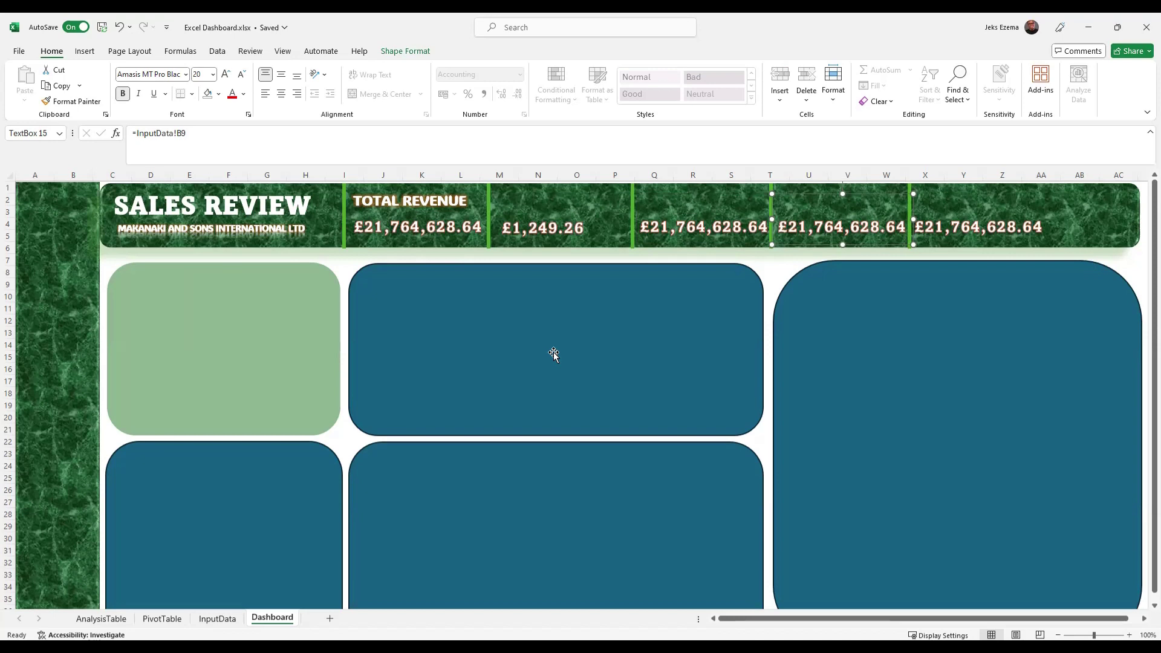
left_click(674, 228)
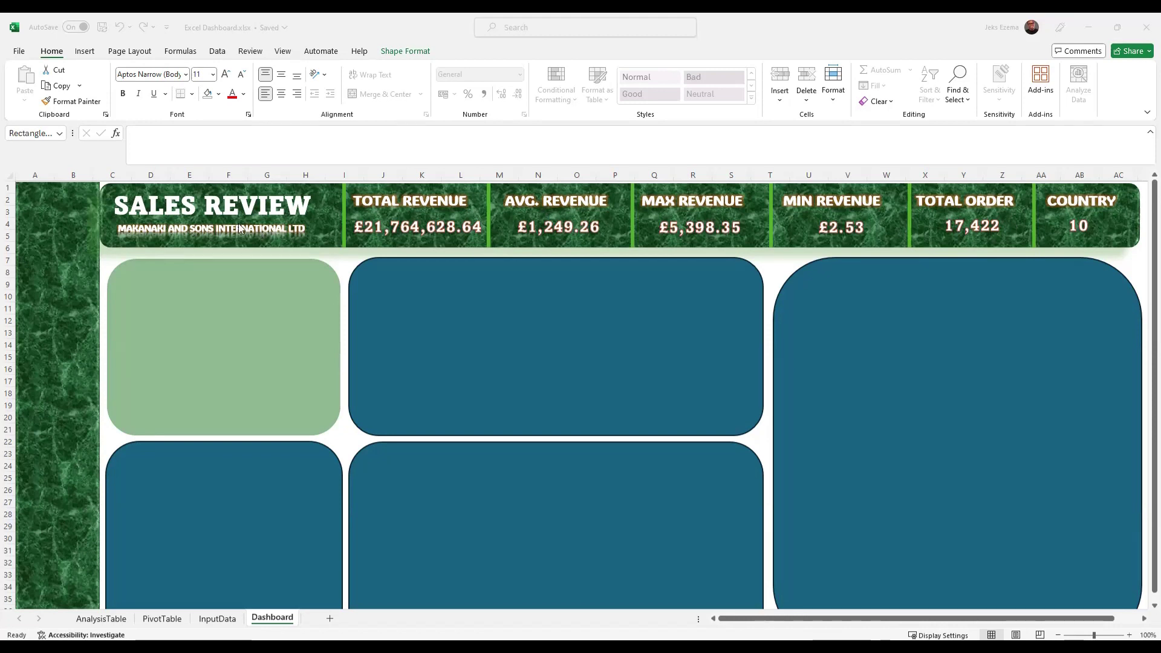
Select the TOTAL REVENUE value box and then the light green panel on the Dashboard.
left_click(412, 223)
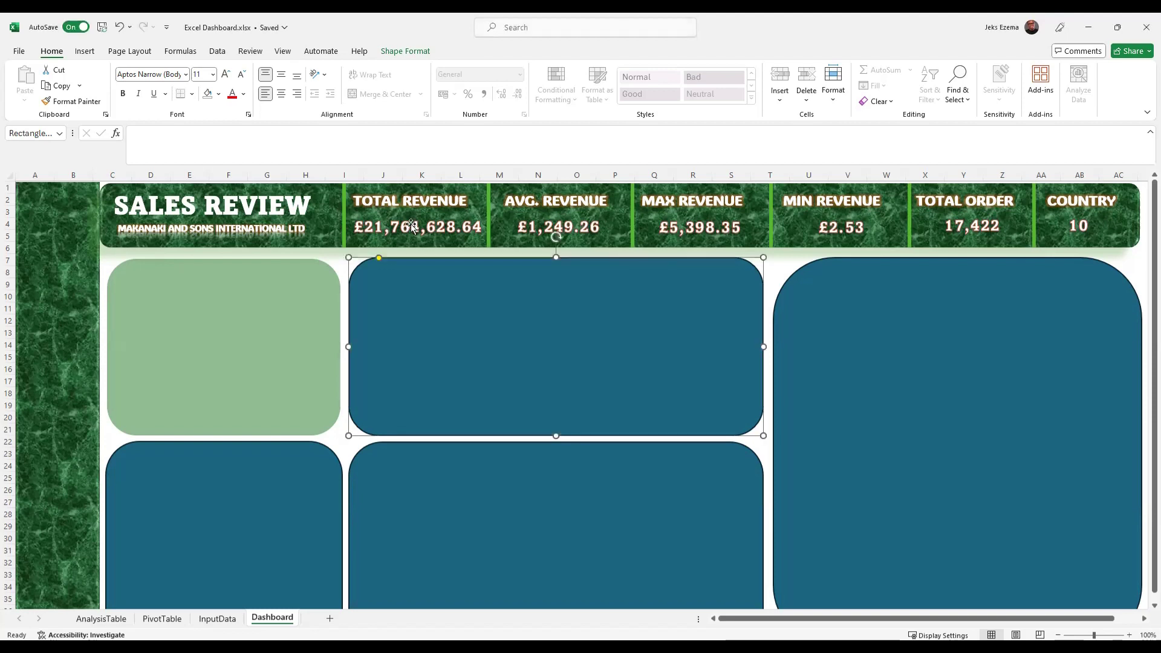
left_click(411, 225)
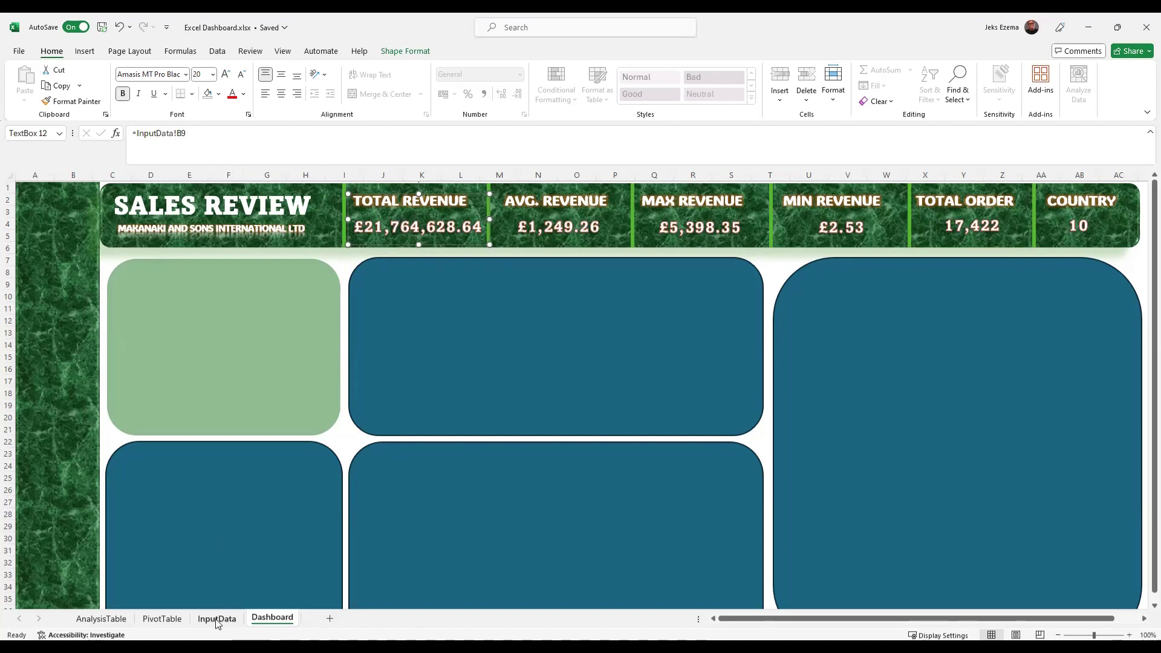
left_click(224, 369)
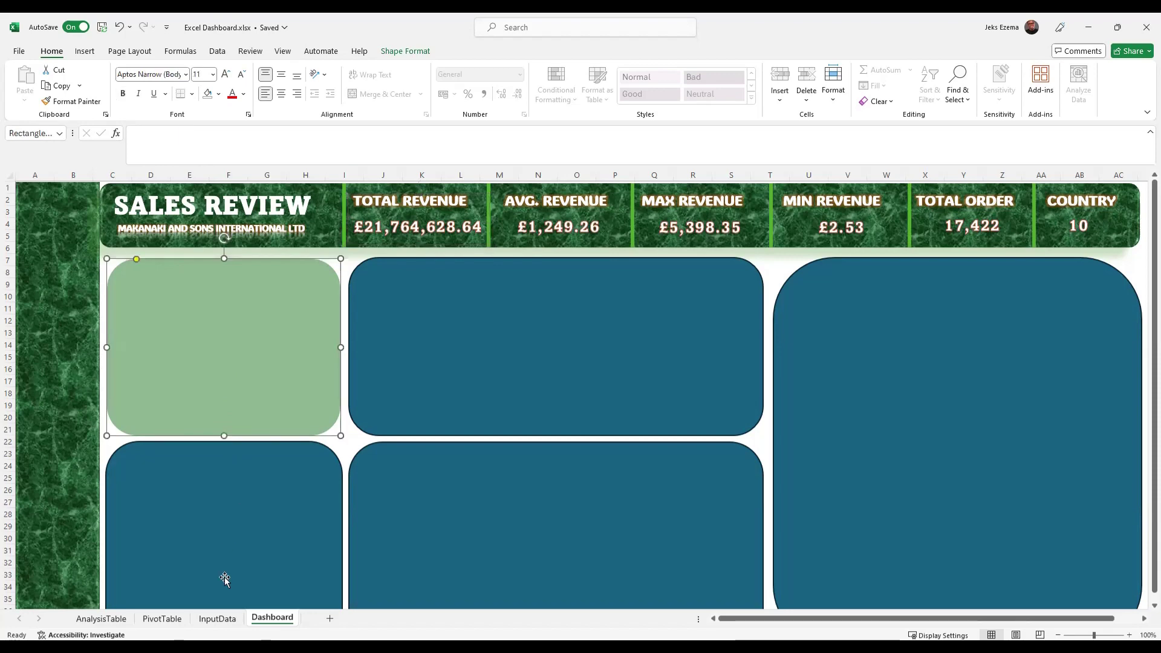
On InputData, review the Total, Avg and Max Revenue formulas (B9–B11) and Total Country in B17.
left_click(217, 619)
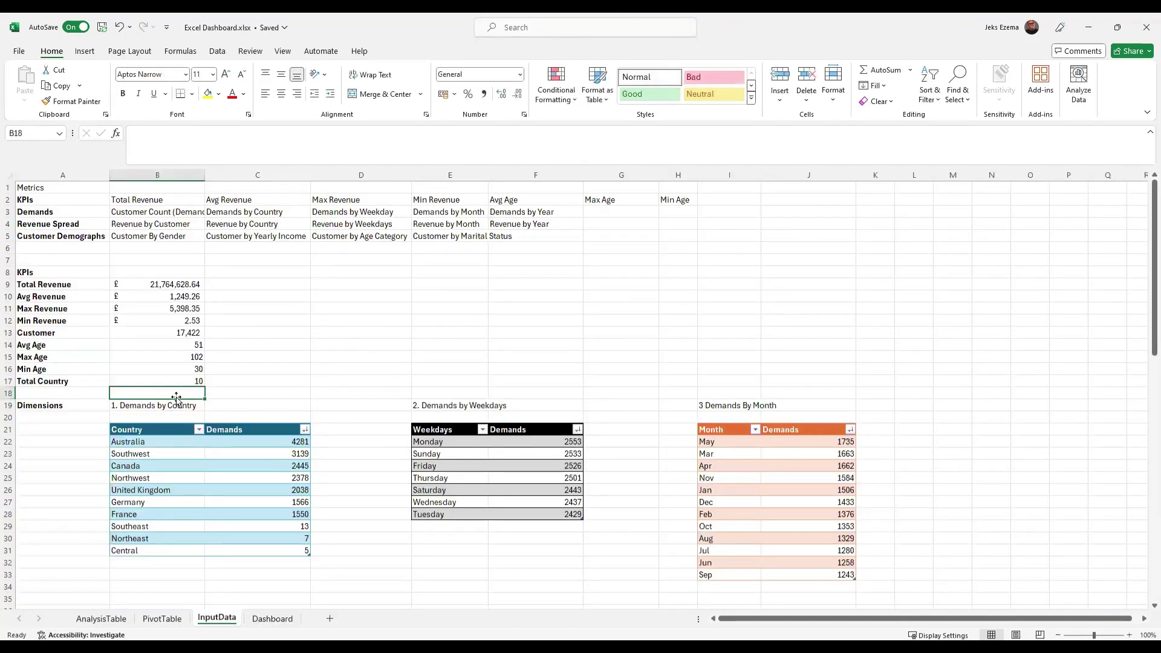
left_click(164, 286)
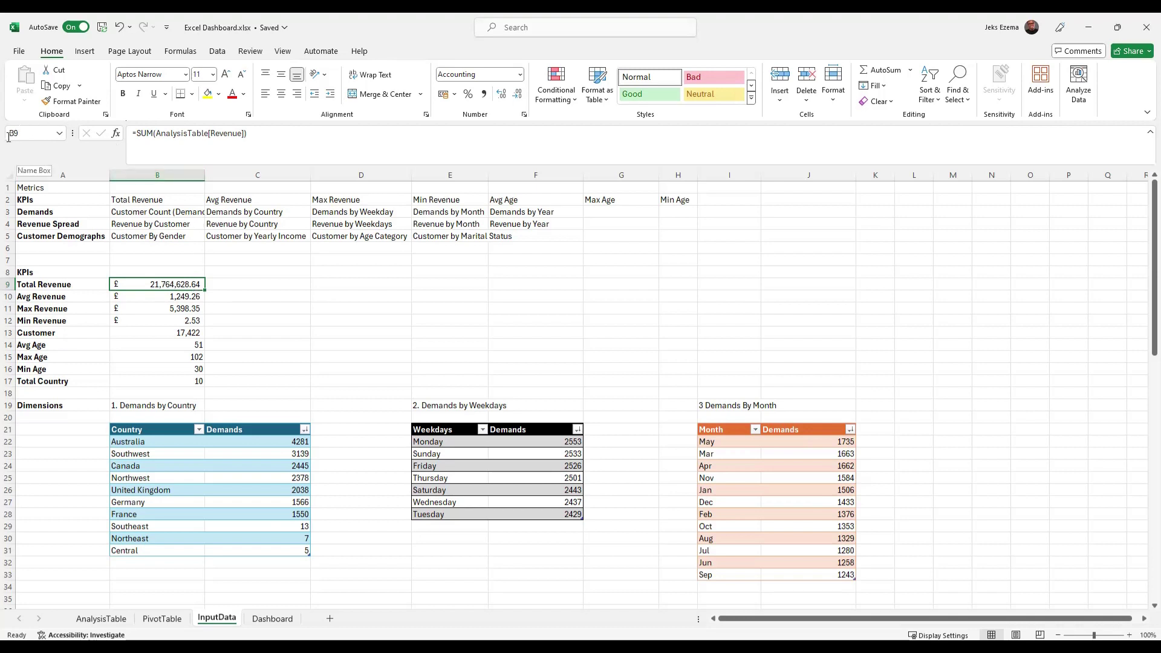
left_click(175, 297)
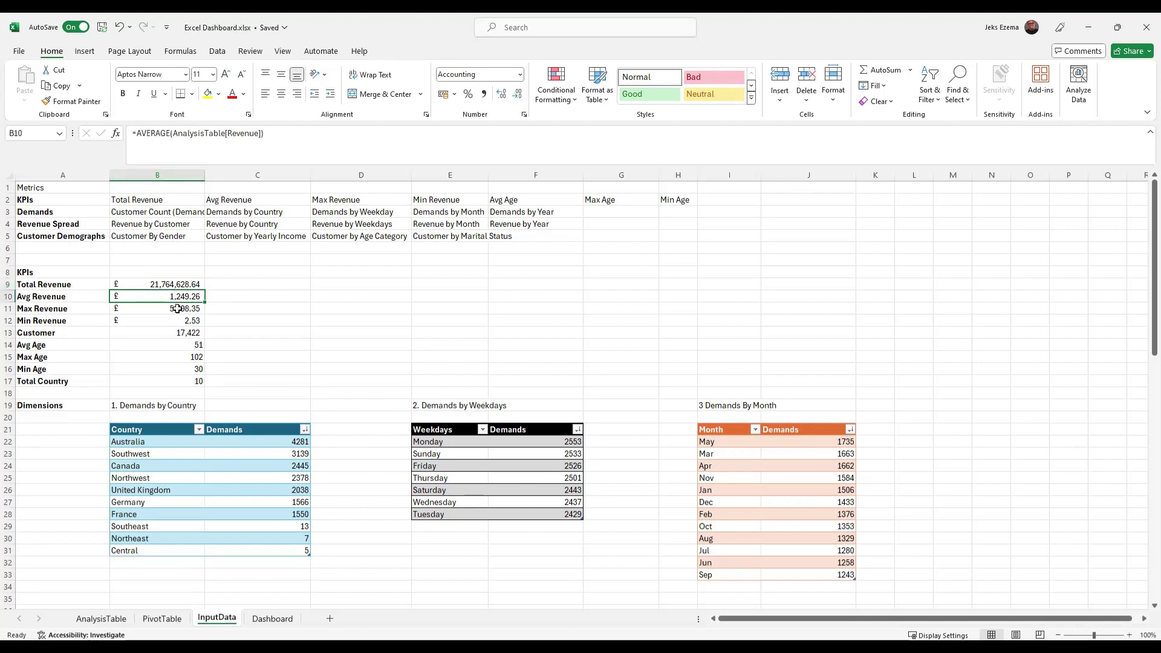
left_click(177, 308)
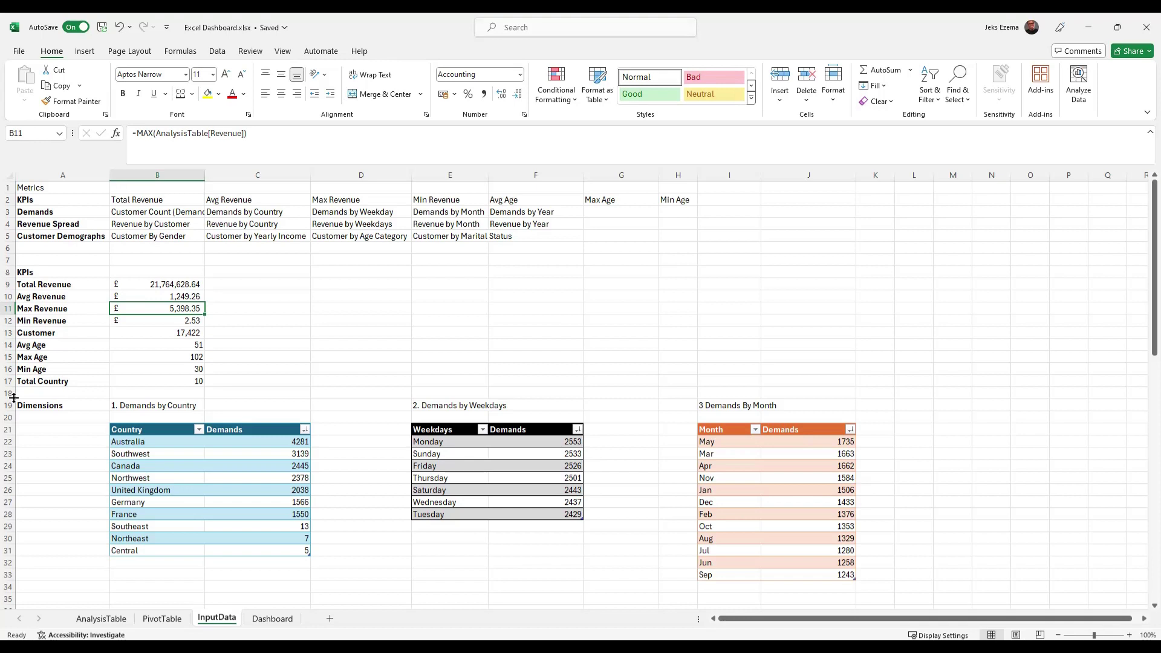
left_click(131, 381)
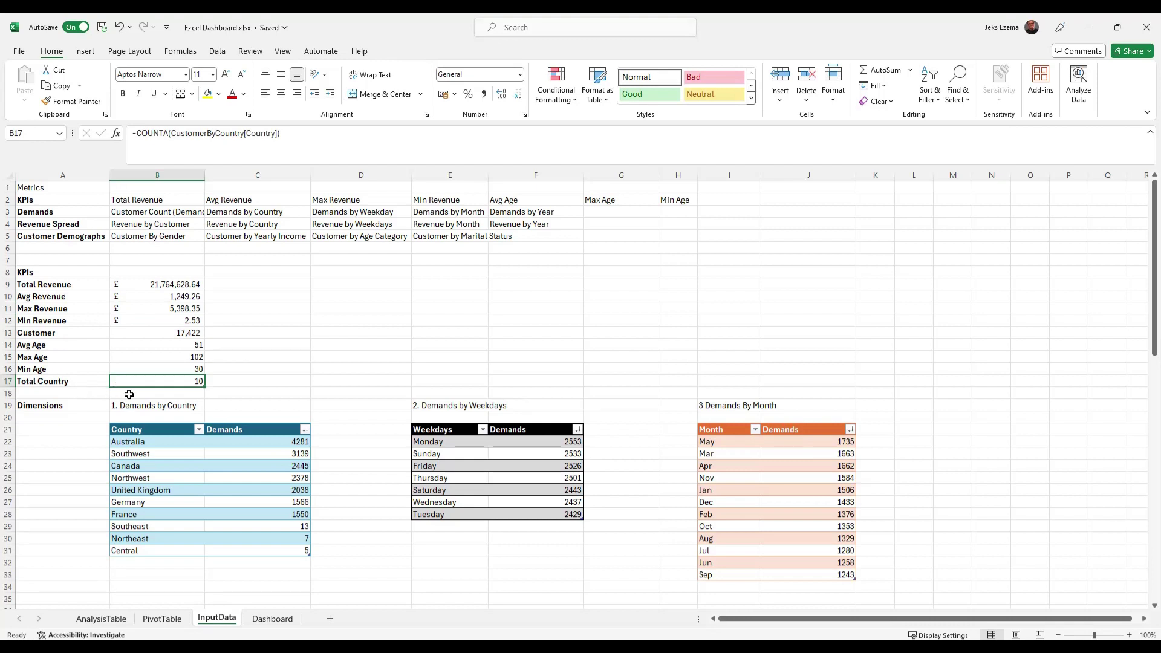
left_click(133, 467)
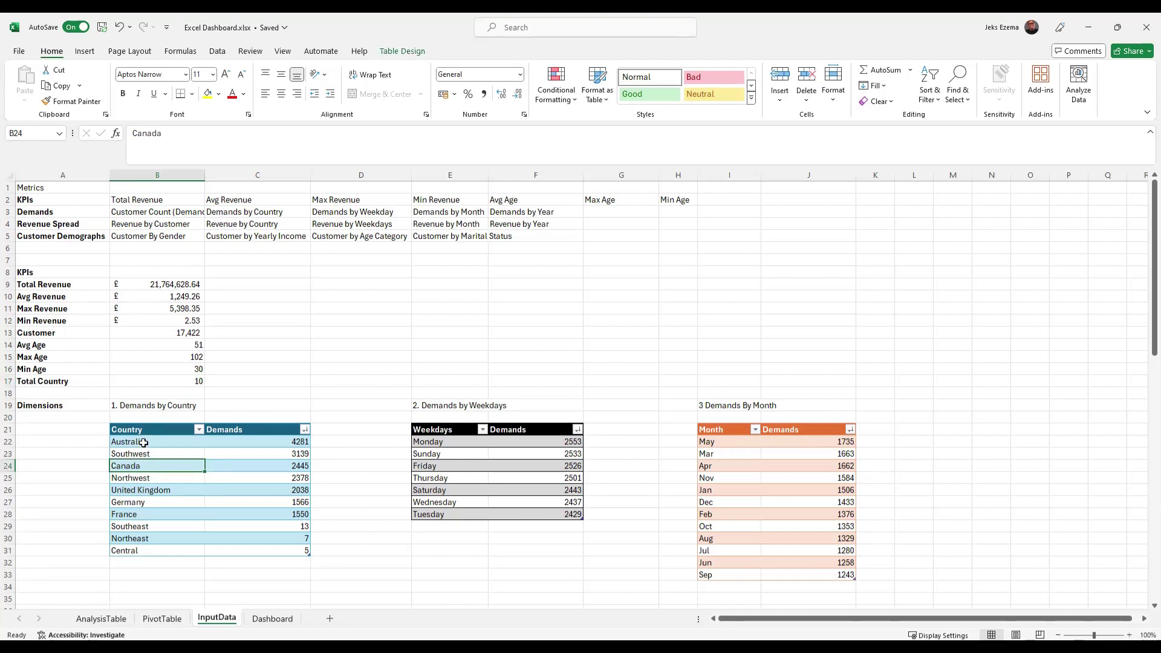
left_click(146, 453)
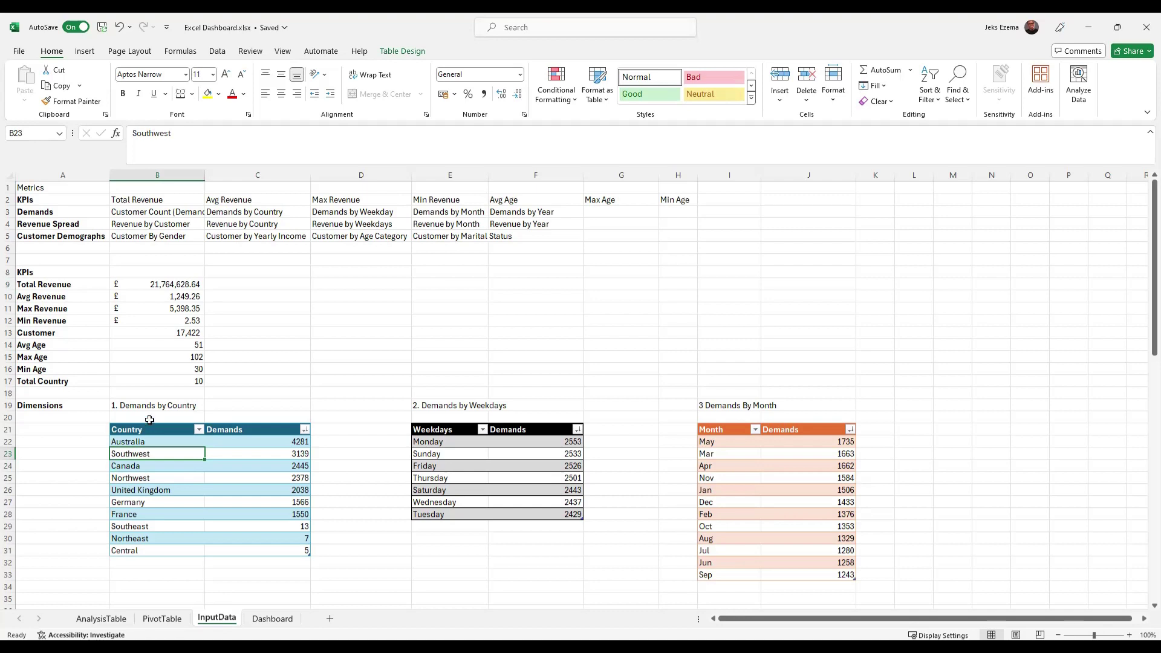
left_click(186, 379)
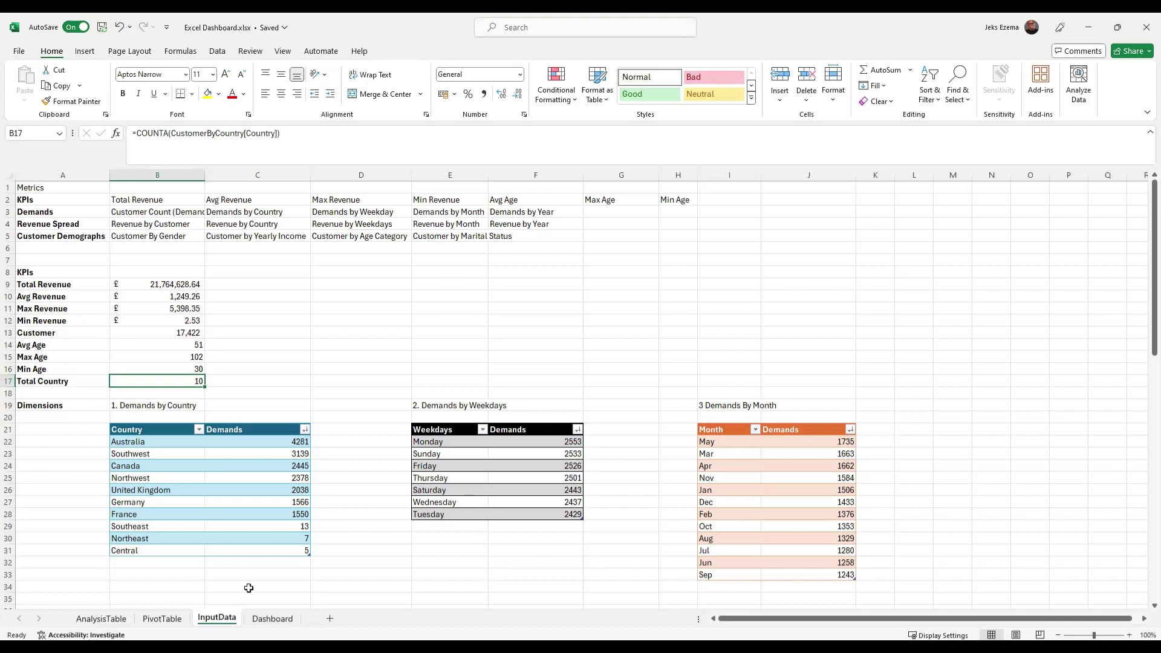
Recheck the B9, B11 and B12 revenue formulas, then return to the Dashboard sheet.
left_click(176, 287)
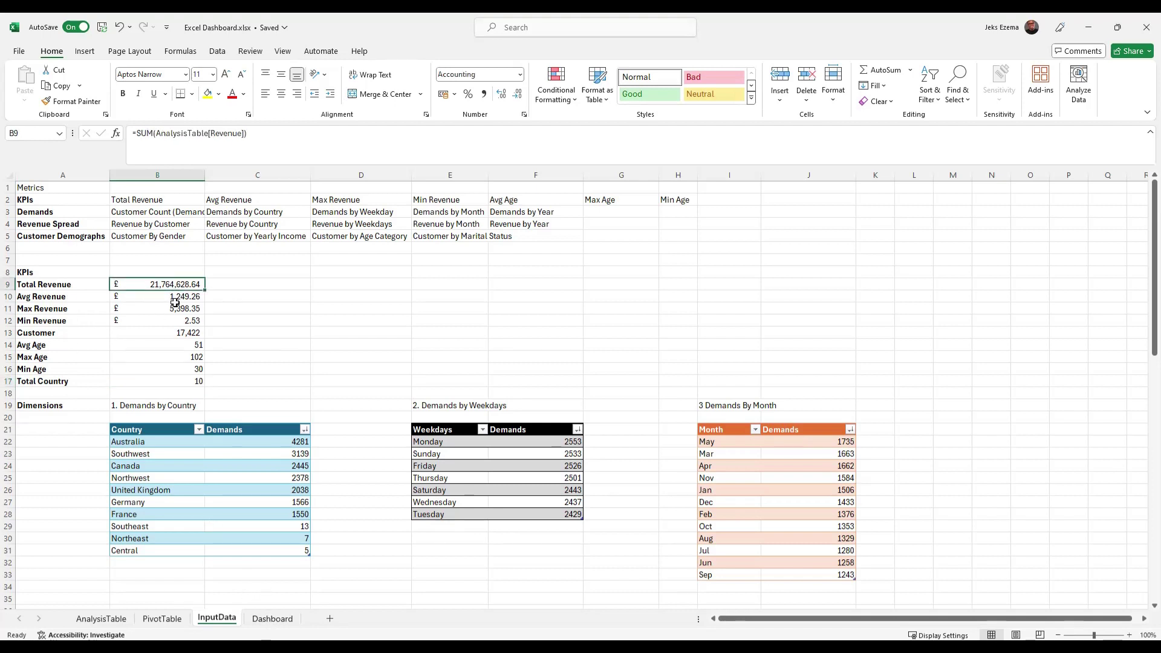
left_click(177, 308)
left_click(182, 319)
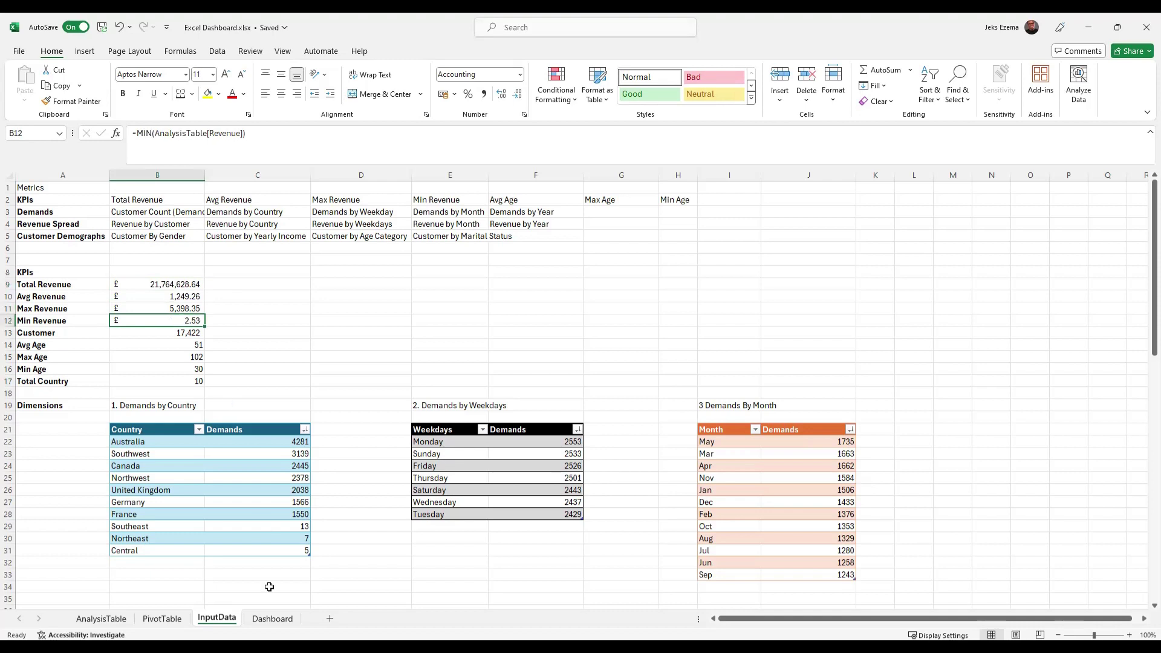
left_click(271, 620)
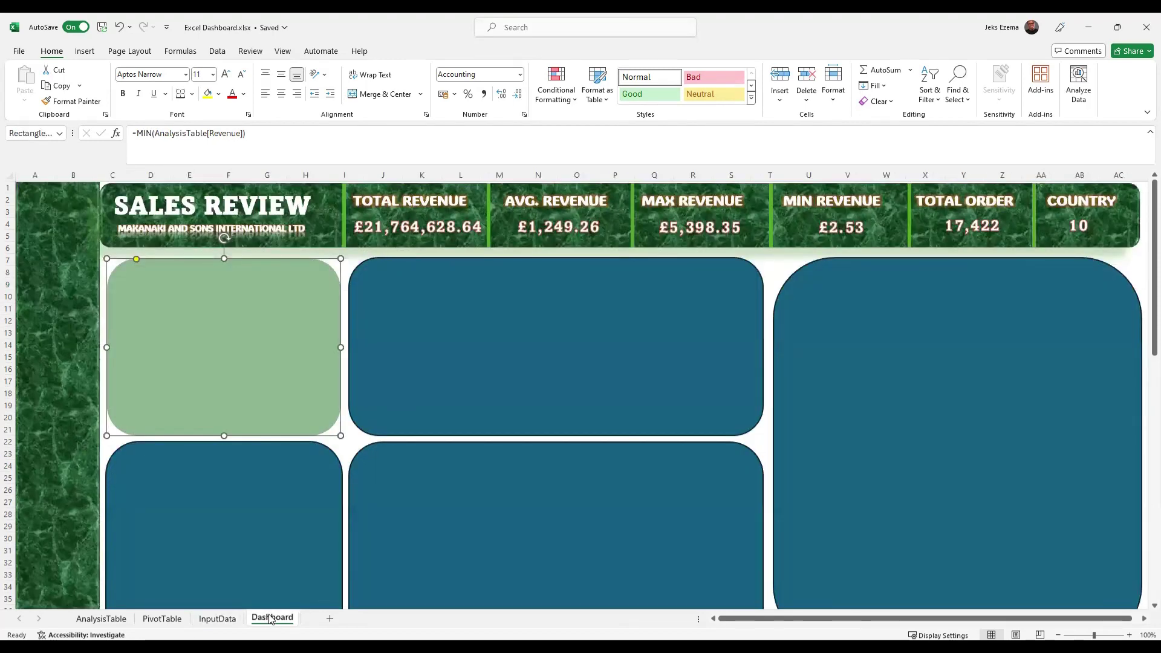
left_click(539, 229)
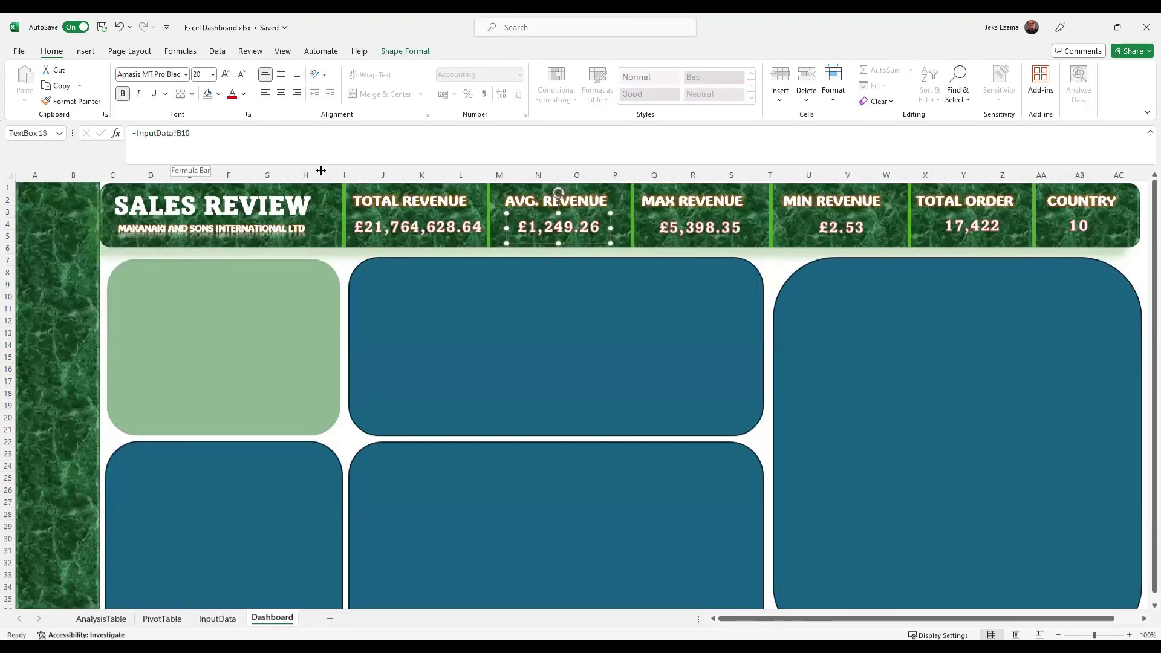
left_click(680, 228)
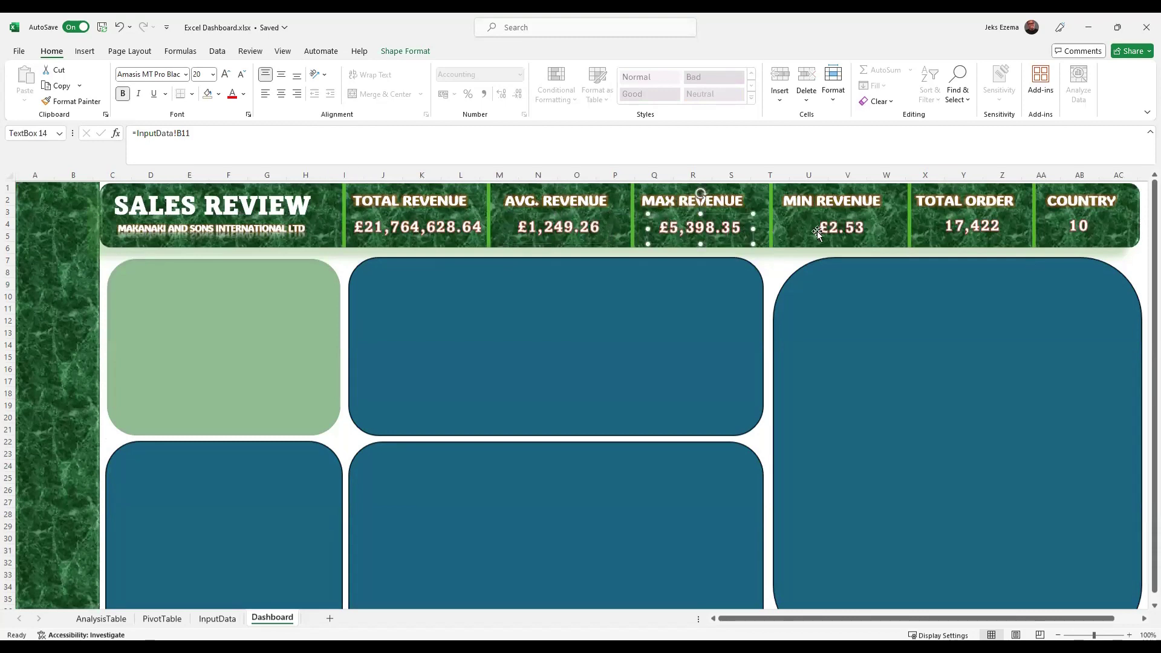
left_click(833, 224)
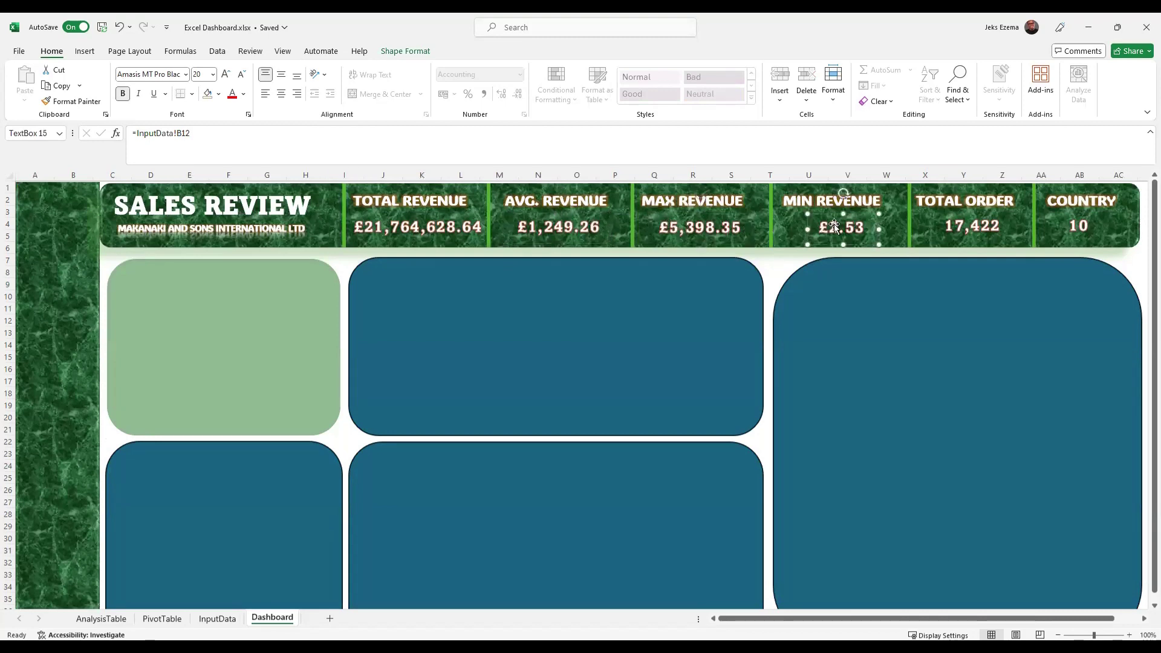
left_click(978, 225)
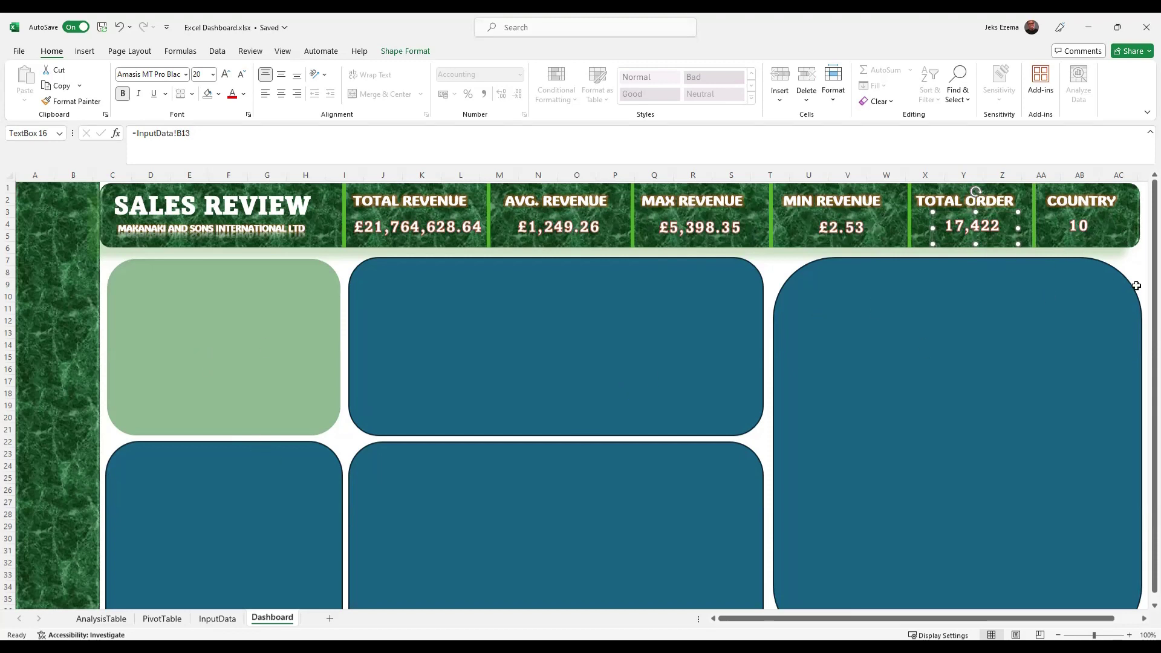
left_click(241, 347)
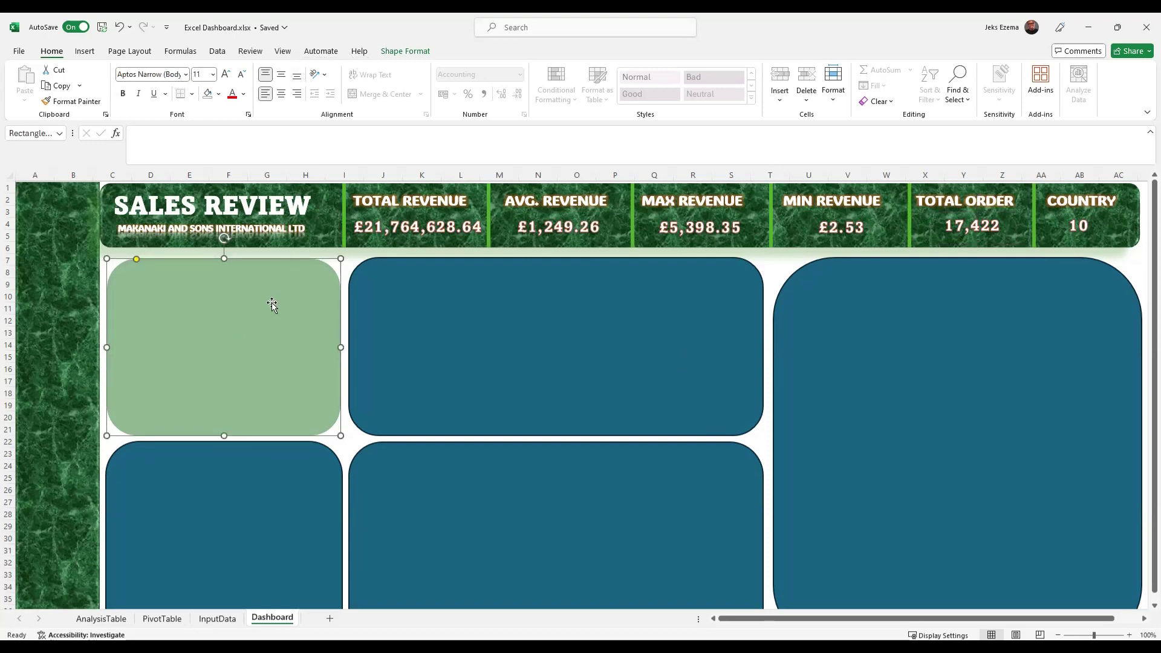
Turn off the Formula Bar in View, then select the marbled picture and the light green panel.
left_click(283, 54)
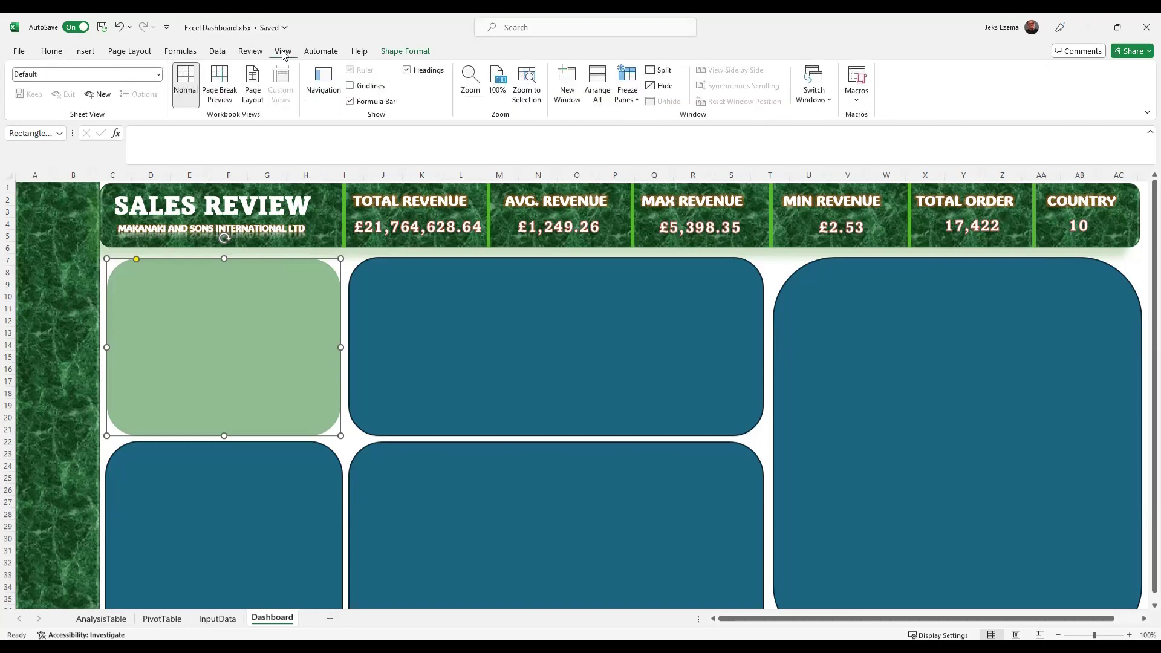
left_click(350, 101)
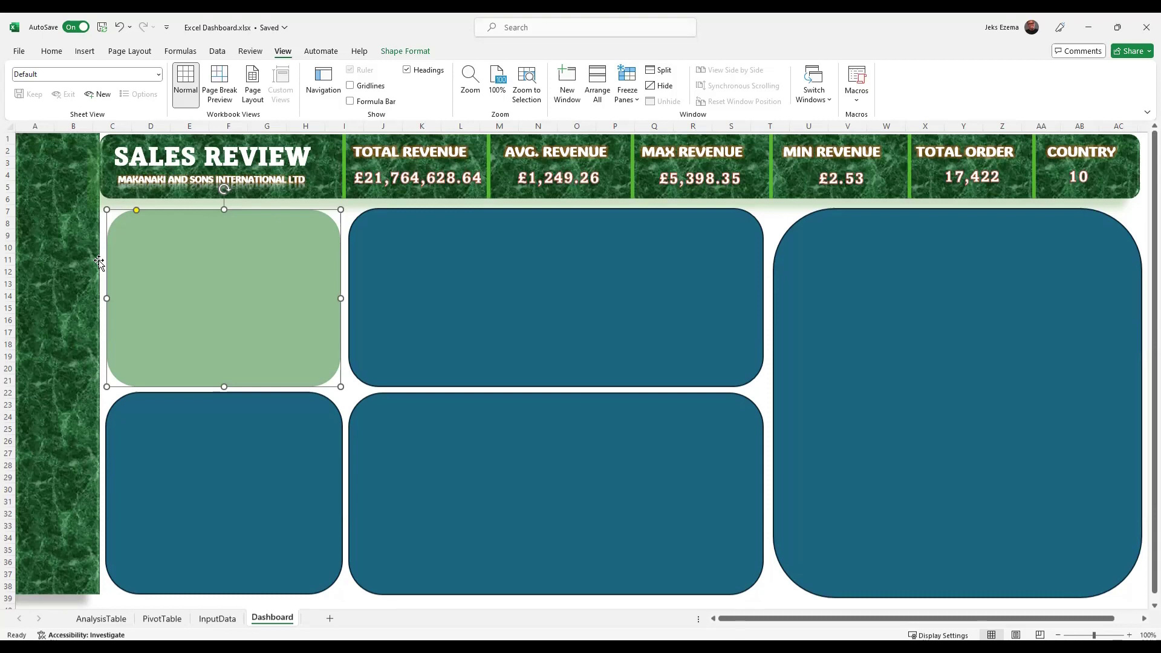
left_click(72, 178)
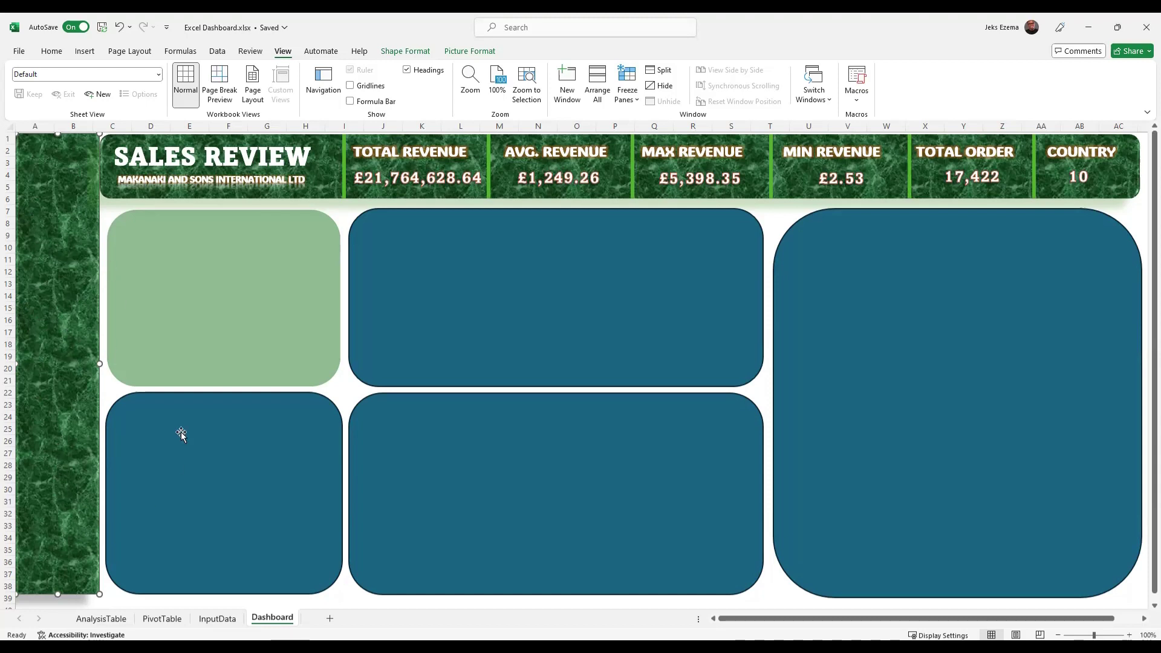
left_click(248, 275)
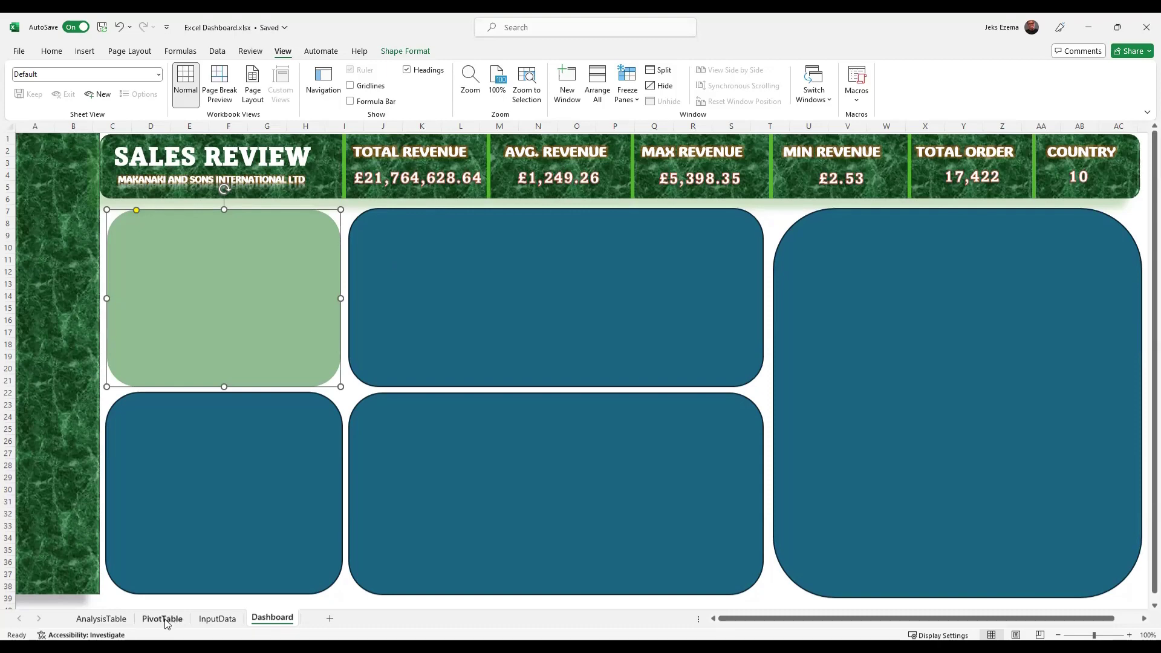
Switch to the InputData sheet and scroll to show the Demands by Country and other summary tables.
left_click(216, 619)
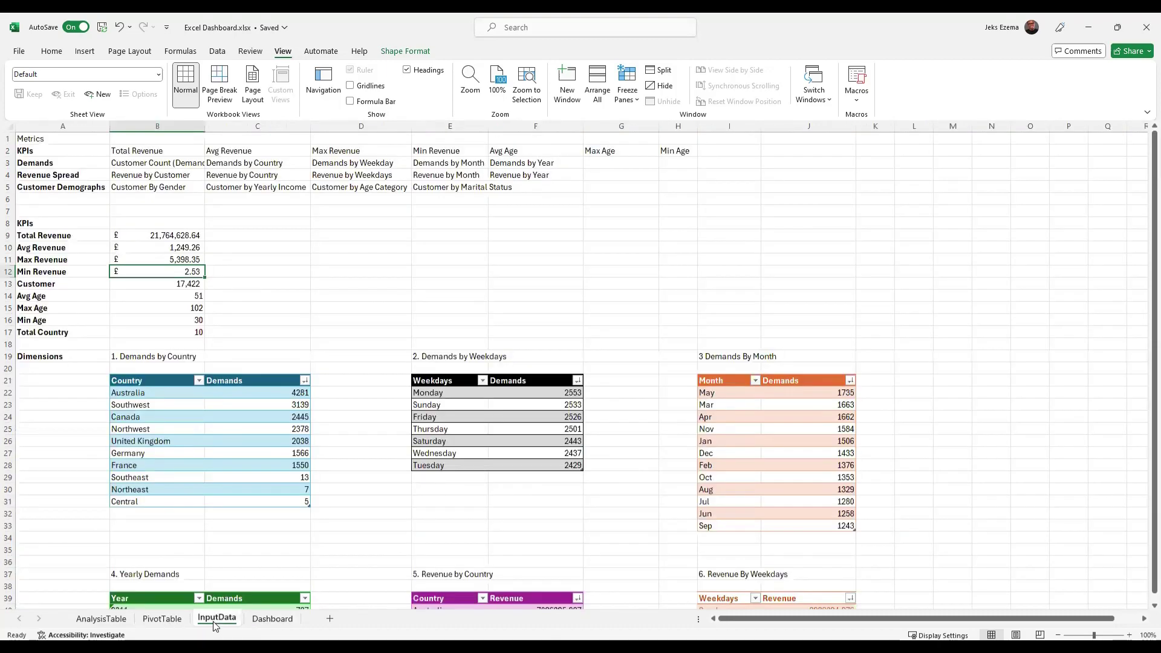
scroll(297, 452, "down", 5)
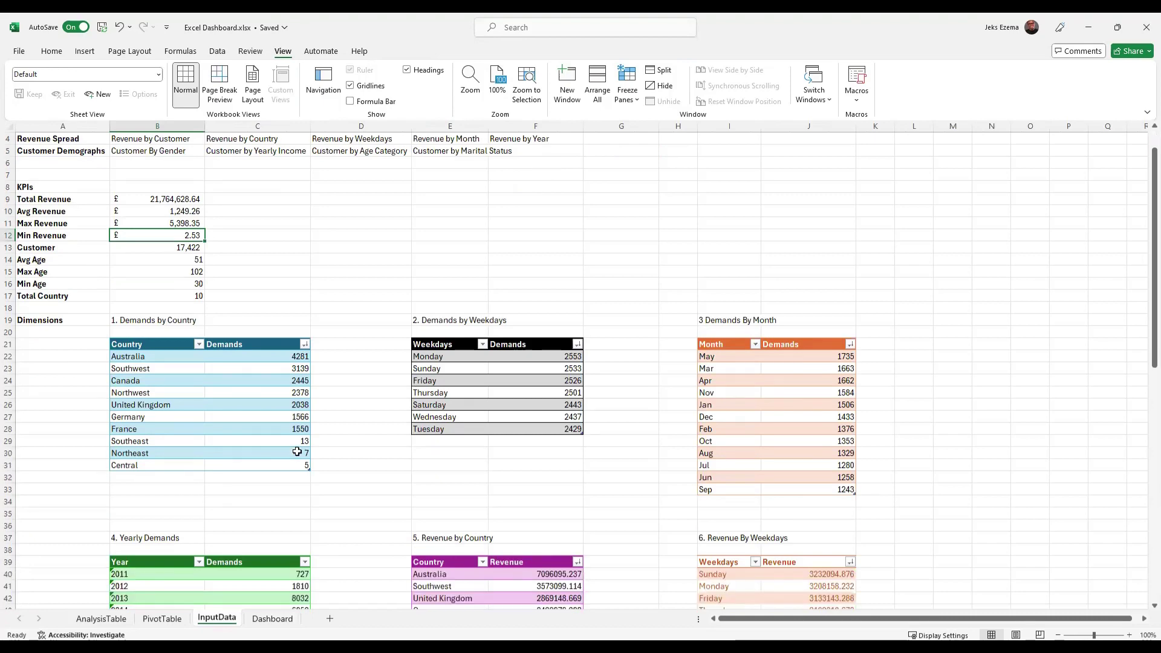
scroll(297, 452, "down", 2)
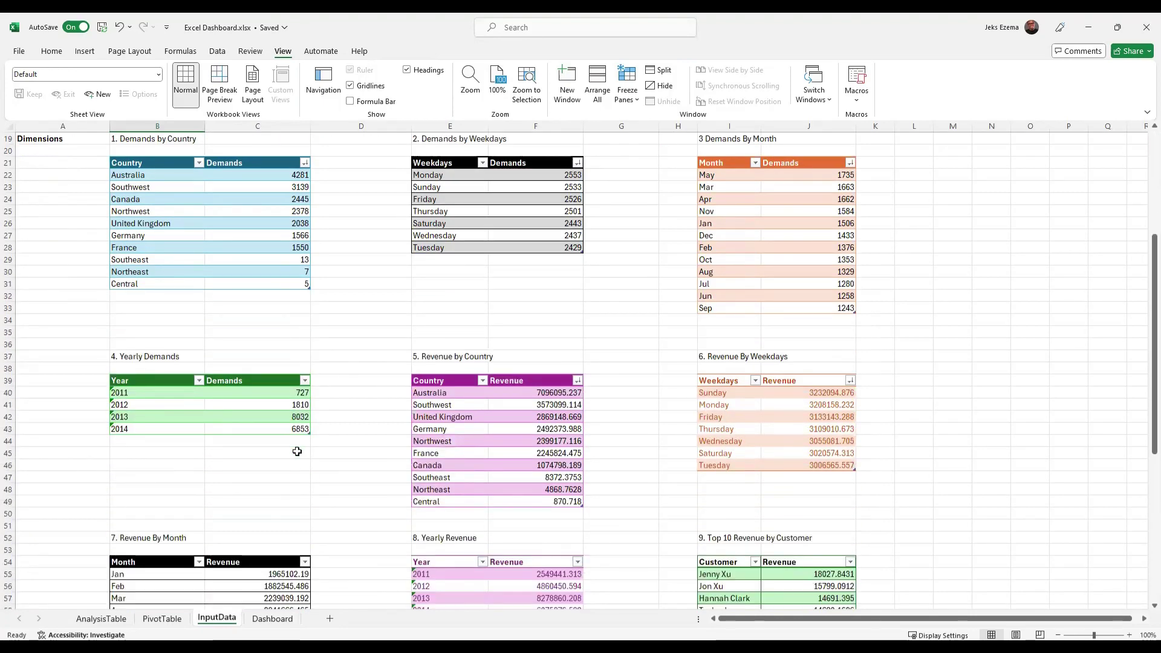
scroll(297, 452, "up", 1)
scroll(297, 452, "up", 2)
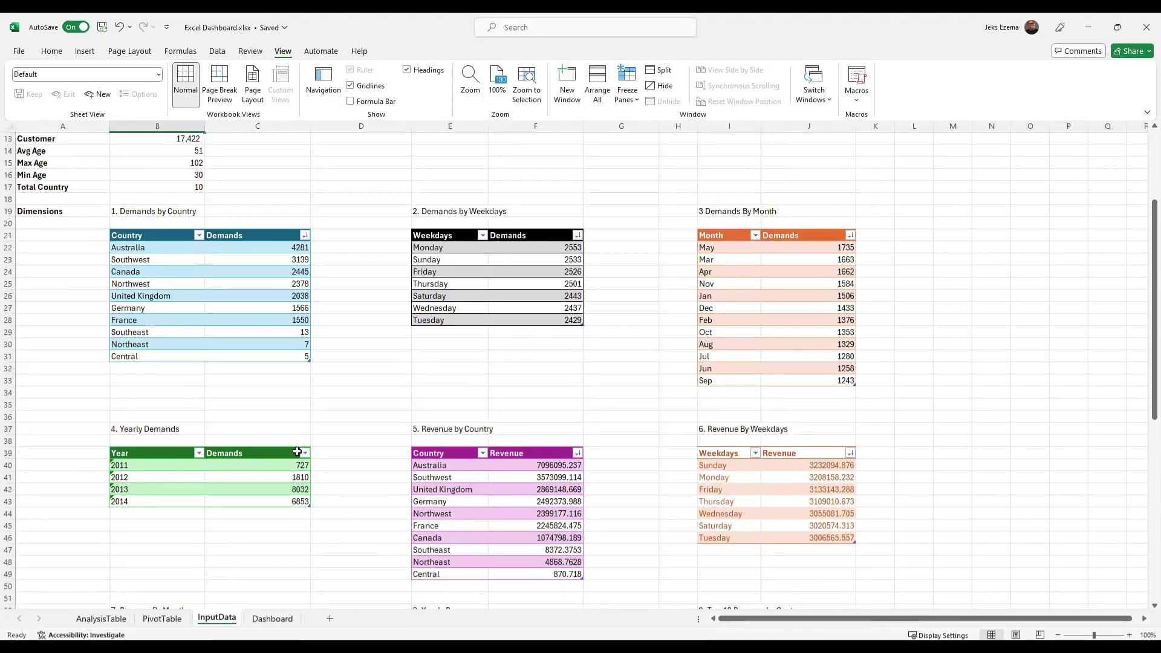
scroll(297, 452, "up", 3)
scroll(297, 452, "up", 1)
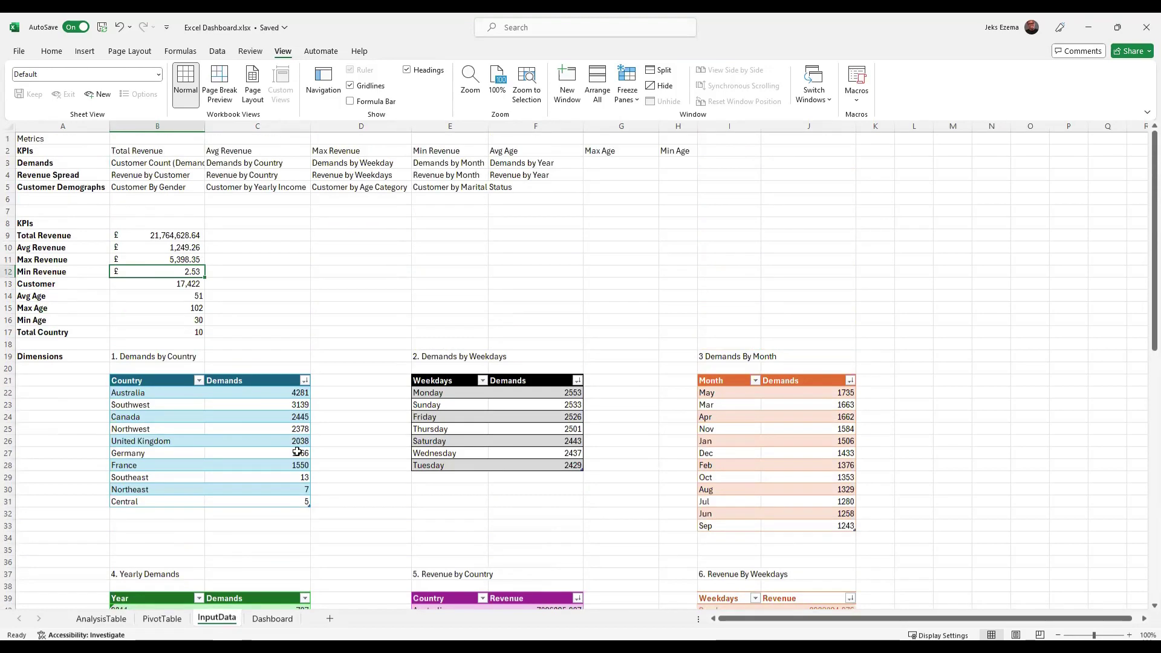
scroll(297, 452, "down", 3)
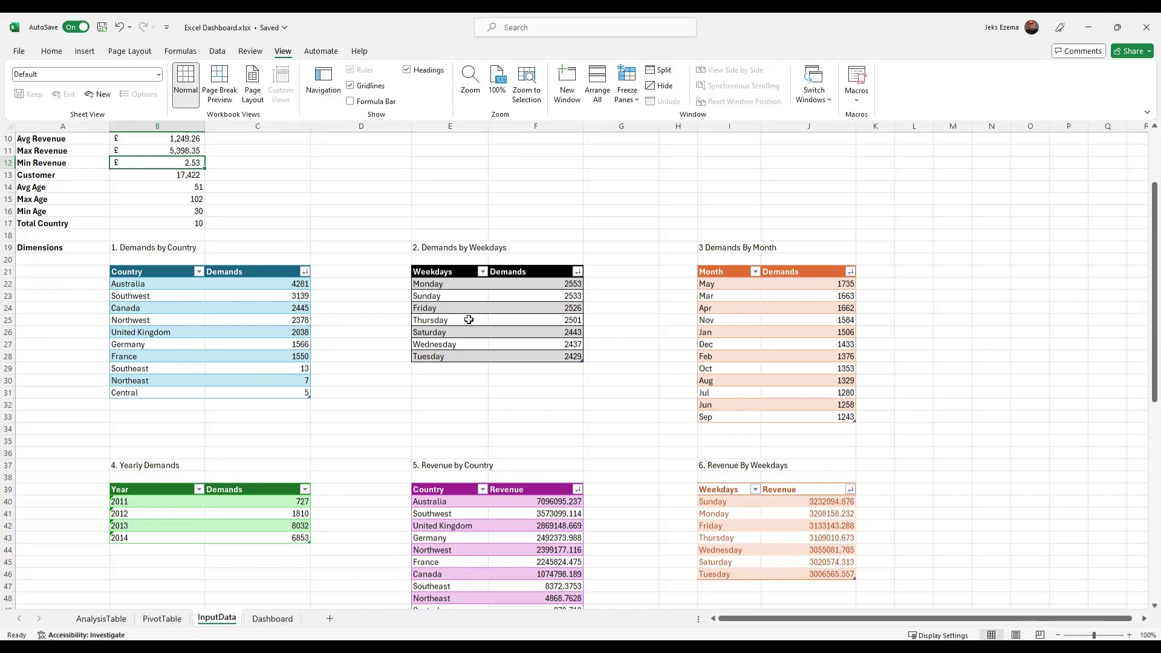
scroll(331, 396, "down", 4)
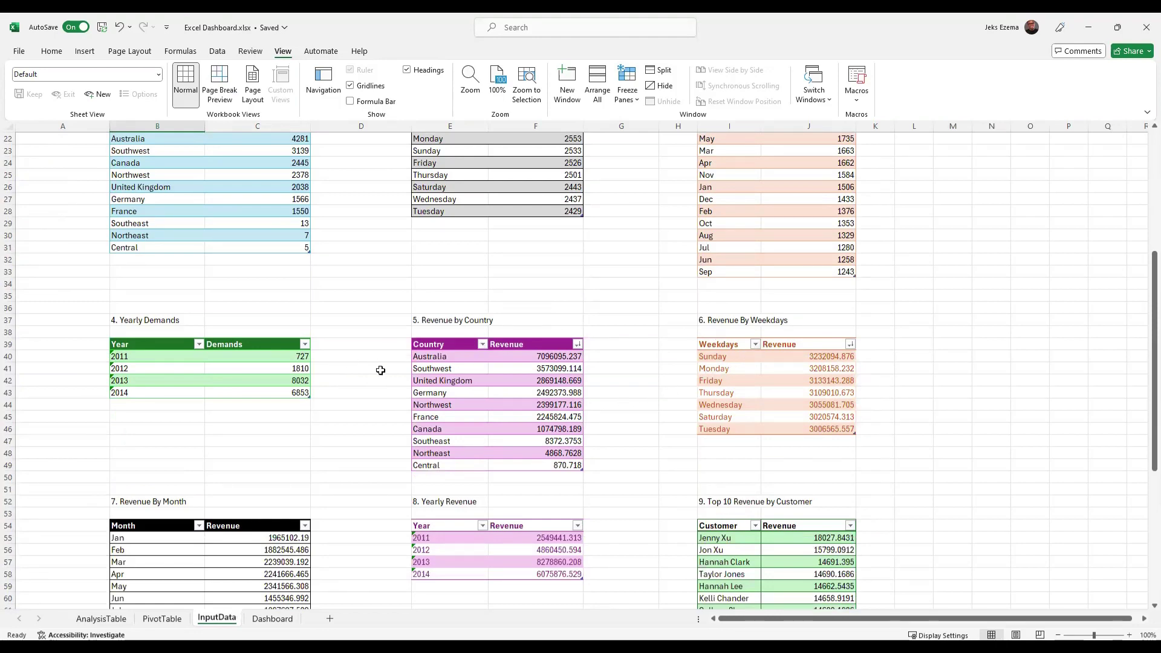
scroll(320, 367, "up", 3)
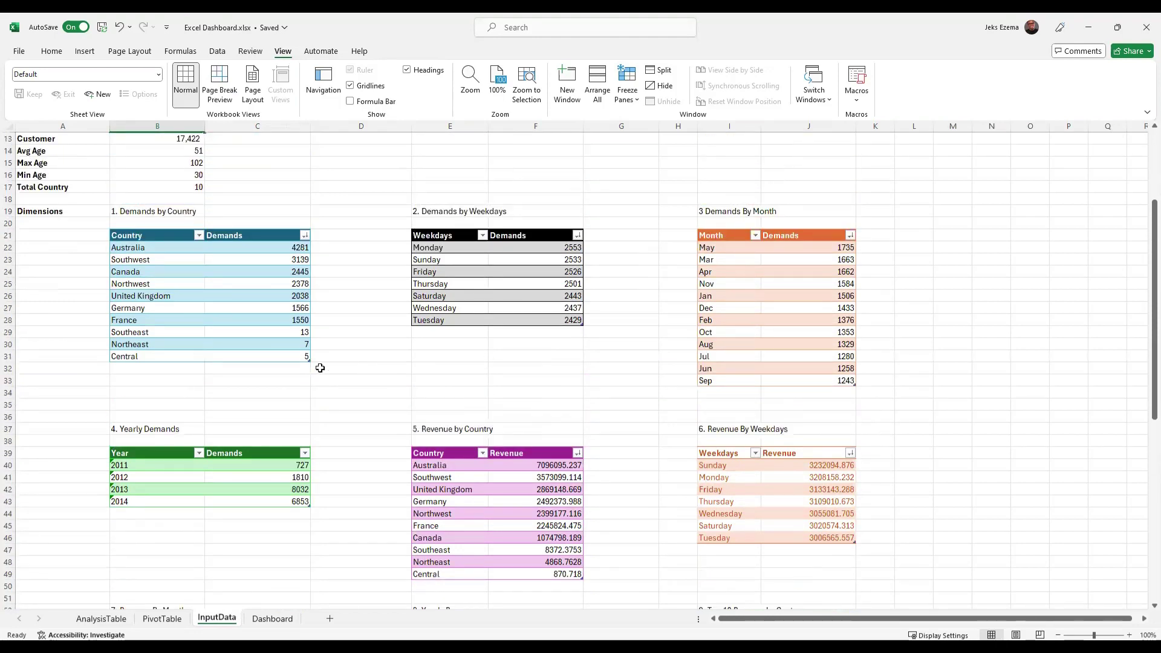
scroll(320, 368, "down", 3)
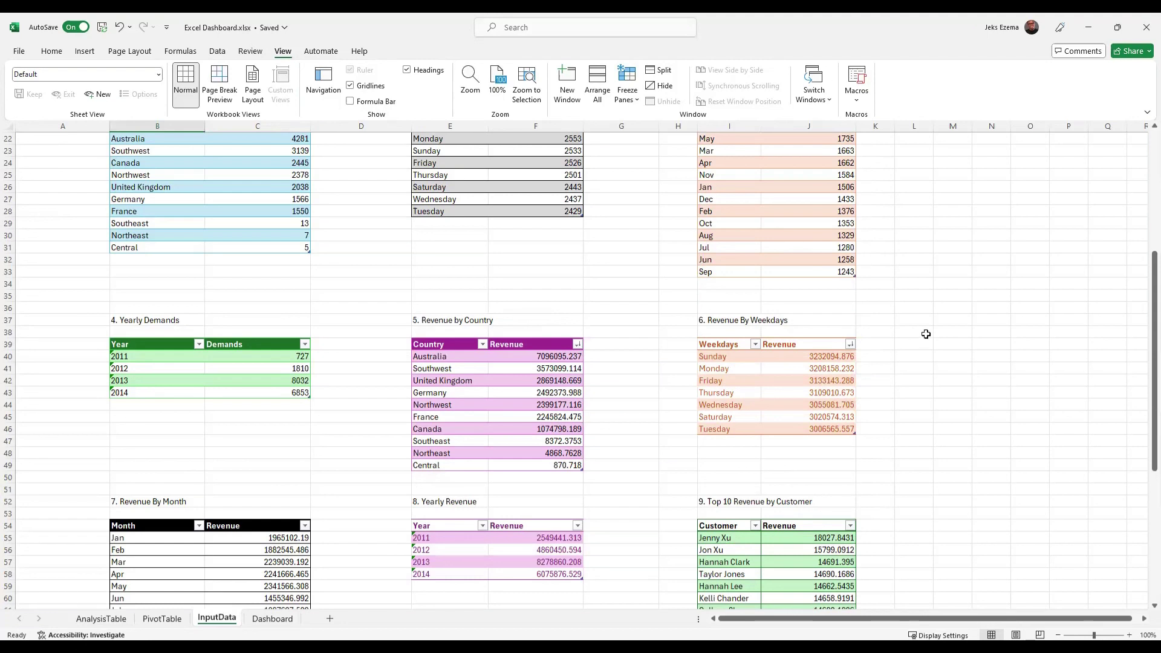
scroll(324, 428, "down", 1)
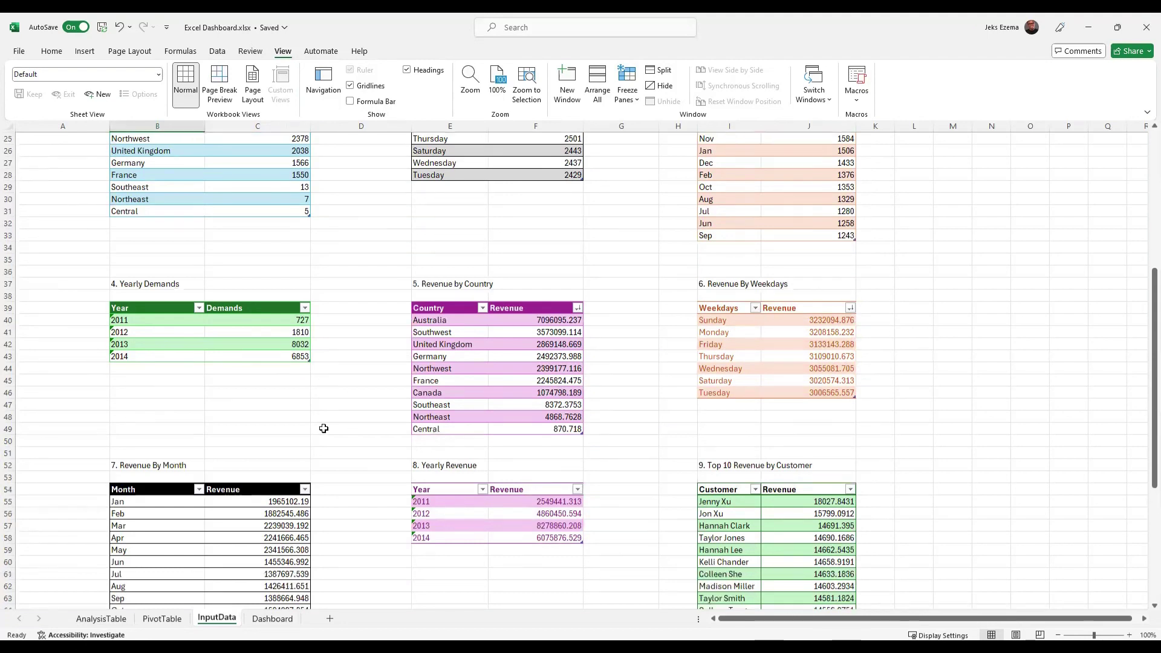
scroll(323, 428, "down", 1)
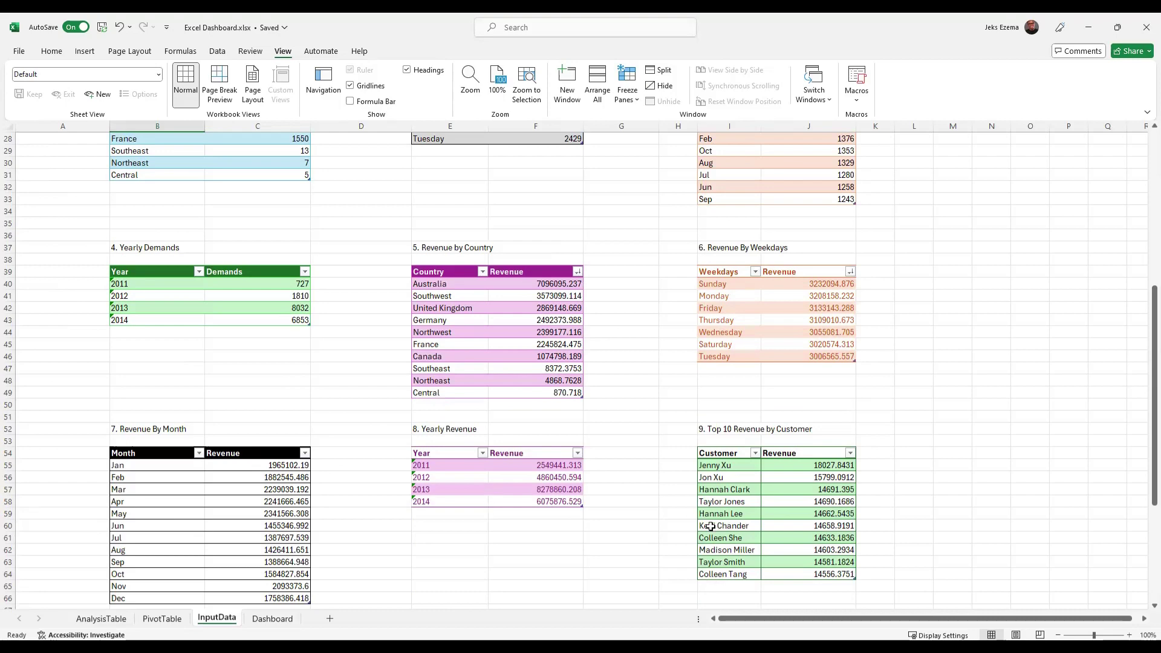
scroll(623, 514, "down", 3)
scroll(617, 496, "down", 2)
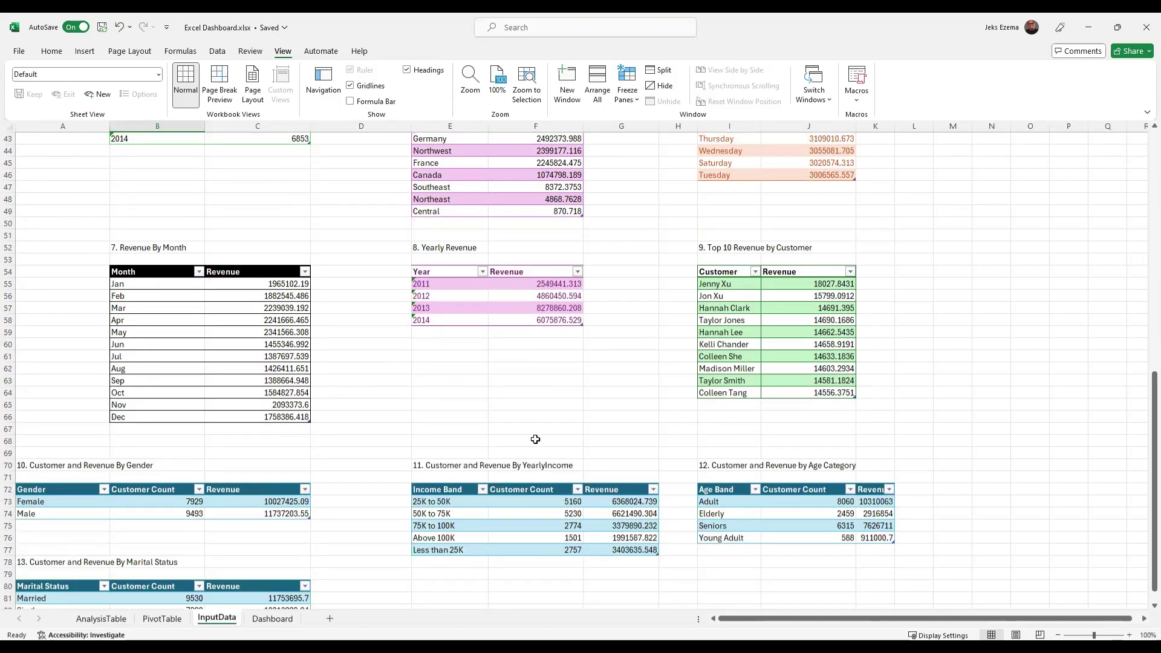
scroll(527, 428, "up", 3)
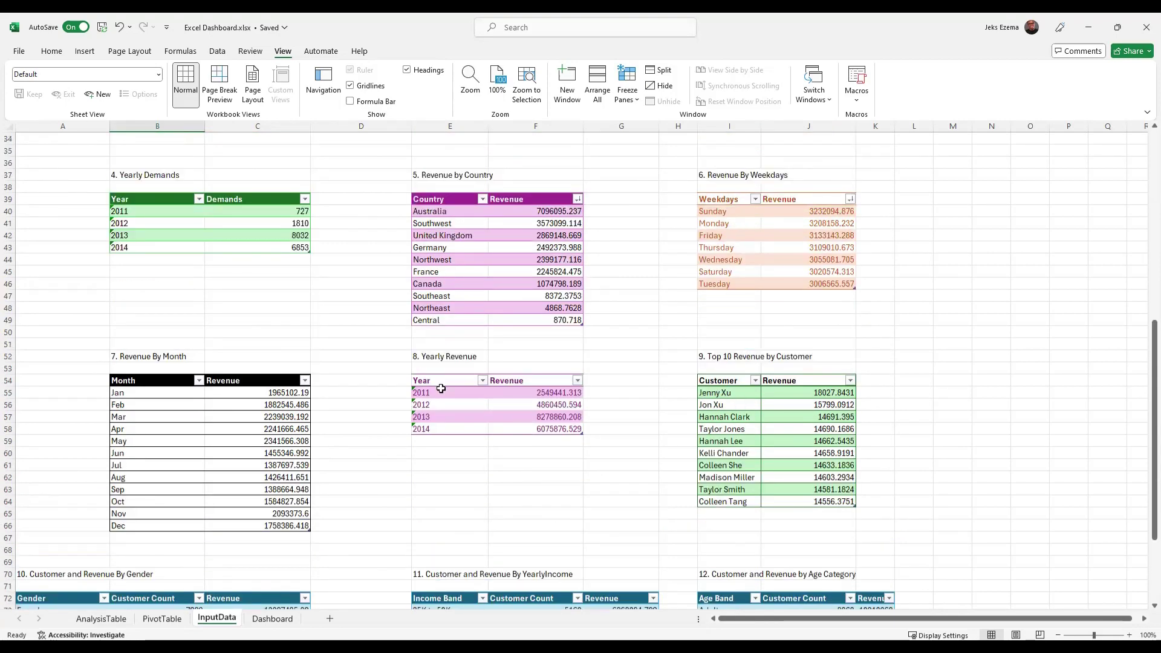
scroll(441, 388, "up", 3)
scroll(563, 526, "down", 8)
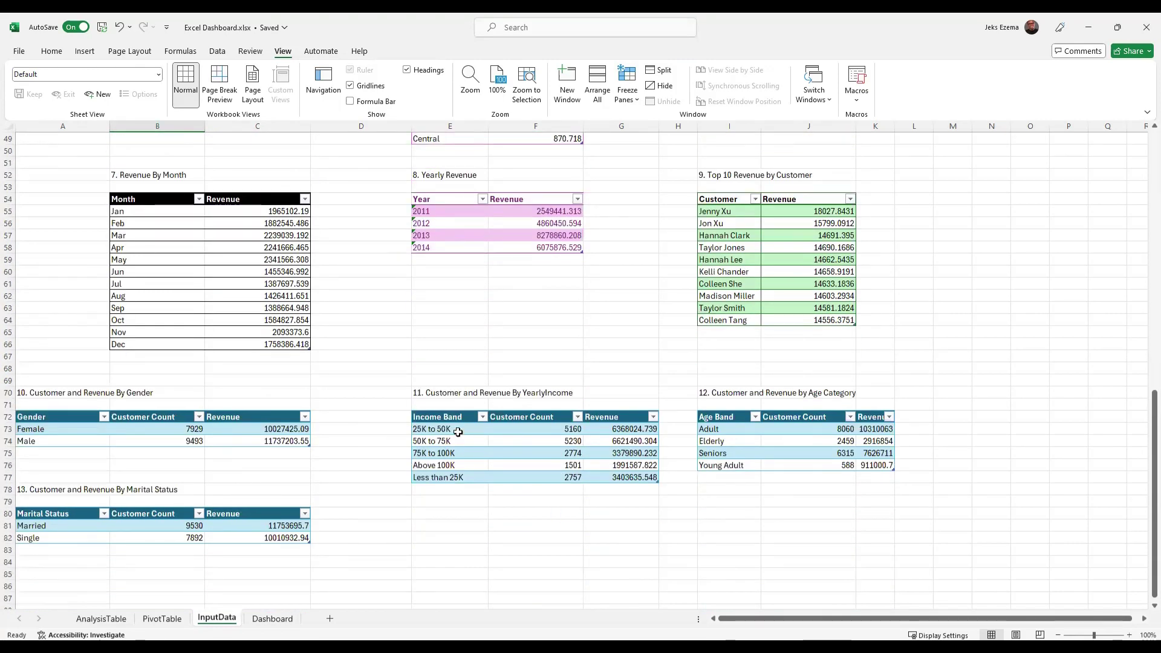
scroll(423, 357, "up", 6)
scroll(428, 367, "up", 2)
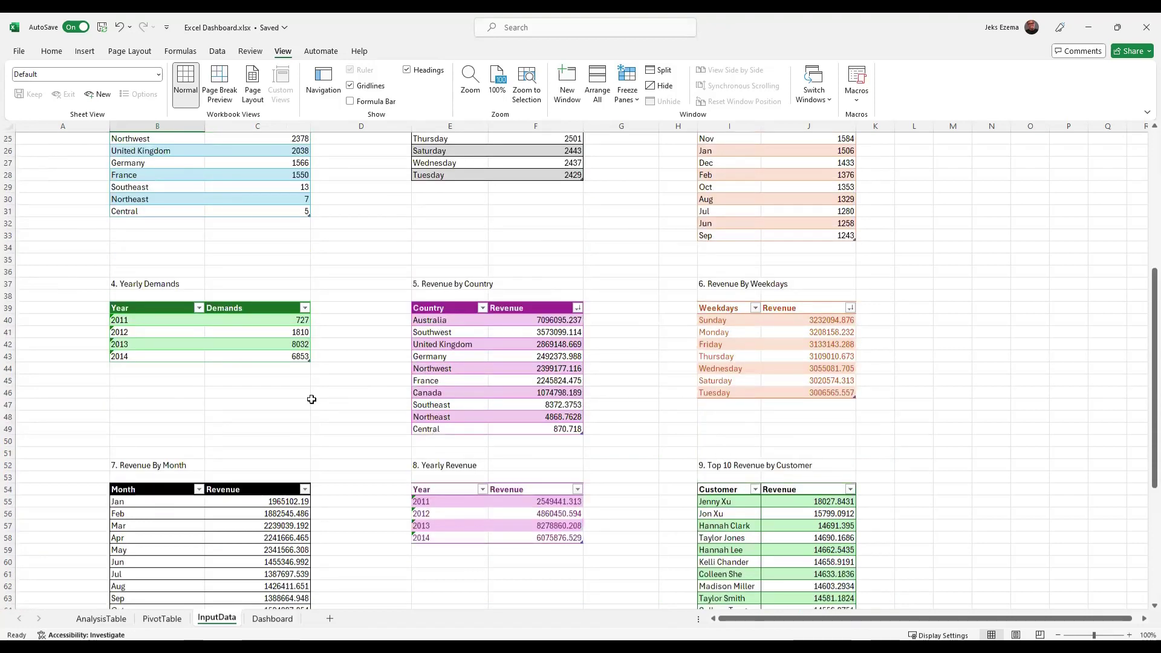
scroll(454, 412, "up", 2)
scroll(450, 406, "up", 3)
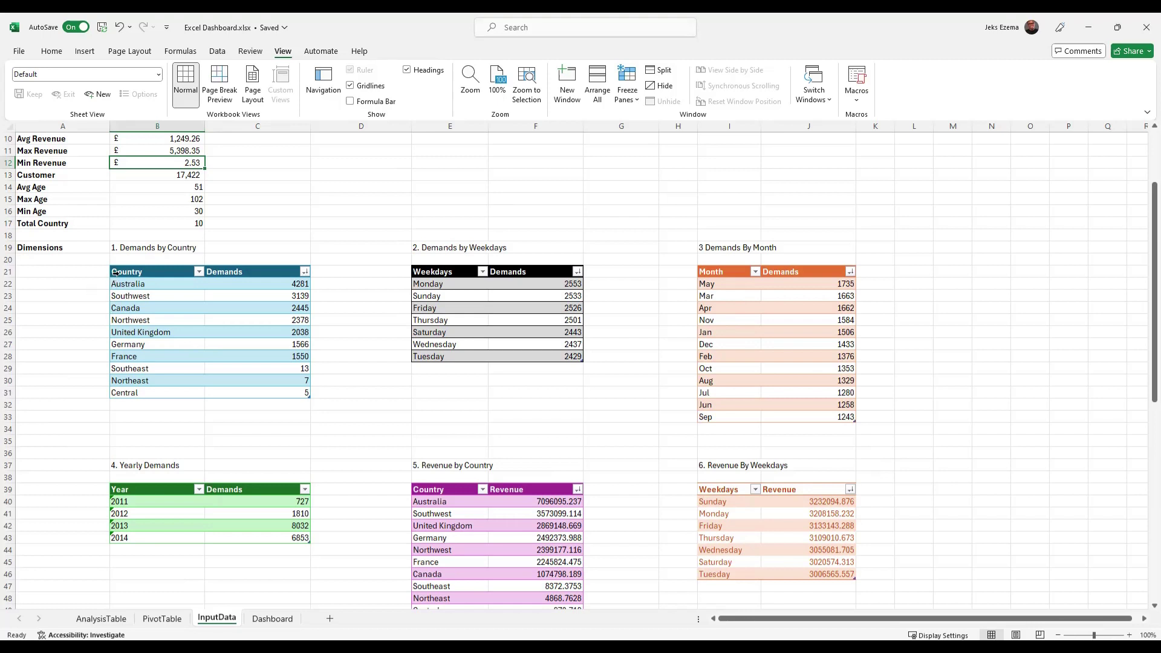
Insert a clustered bar chart from the Demands by Country table B21:C31.
left_click_drag(117, 270, 226, 389)
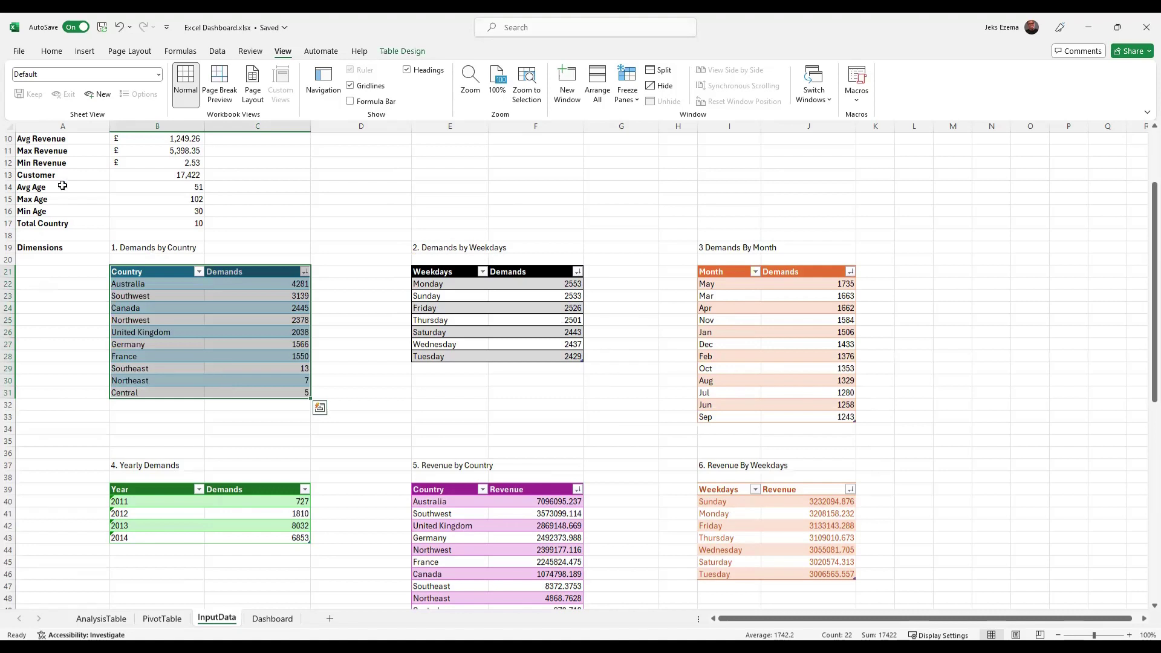
left_click(86, 52)
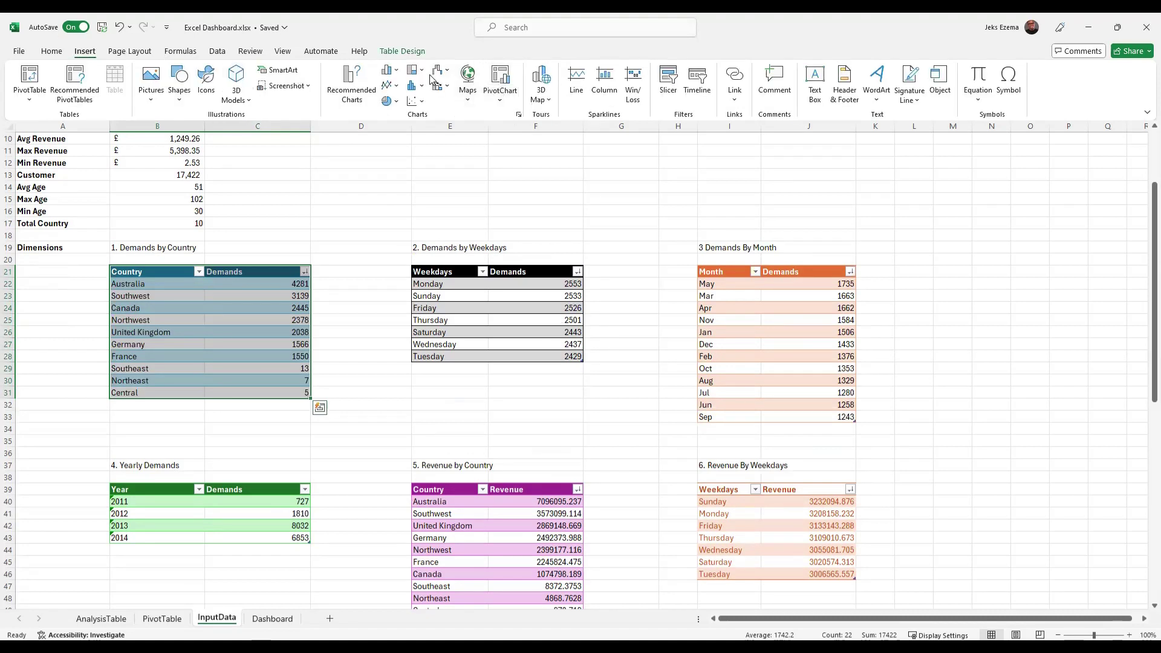
left_click(396, 78)
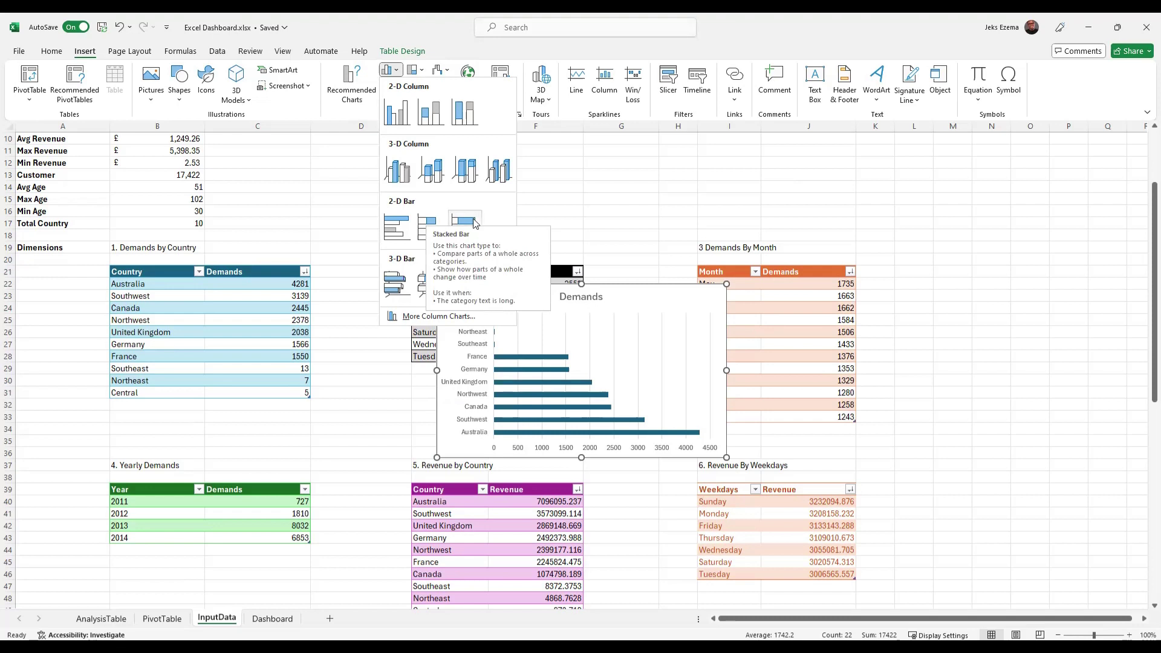
left_click(393, 225)
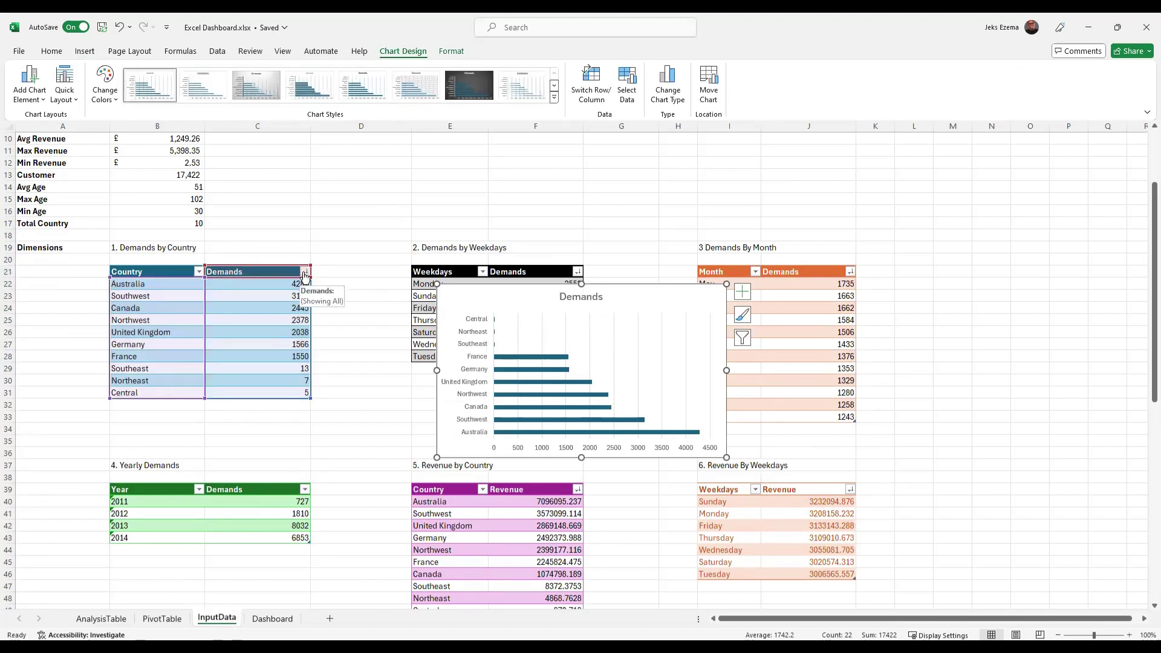
Sort the Demands column smallest to largest so Australia's bar sits on top.
left_click(305, 273)
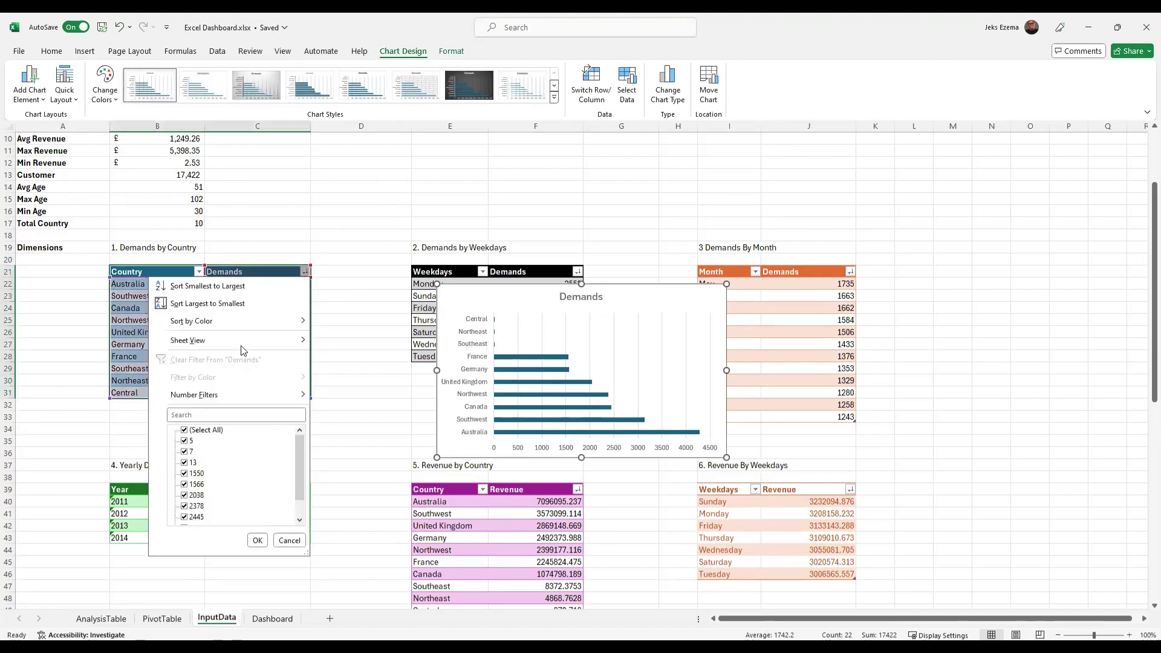
left_click(203, 287)
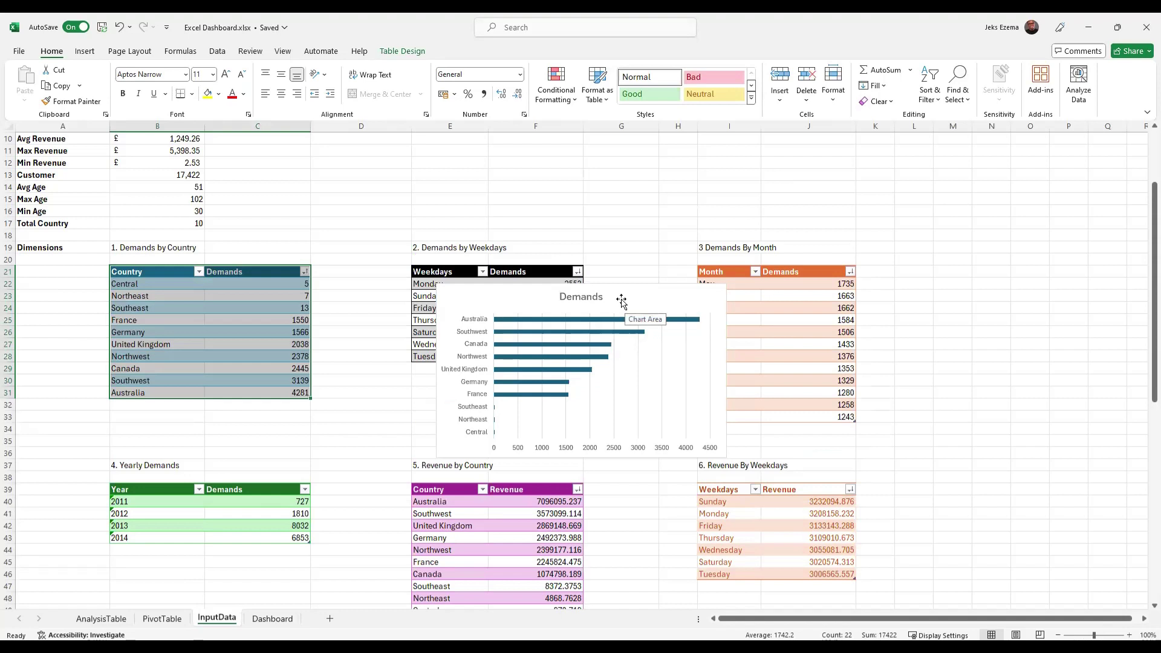
left_click(621, 301)
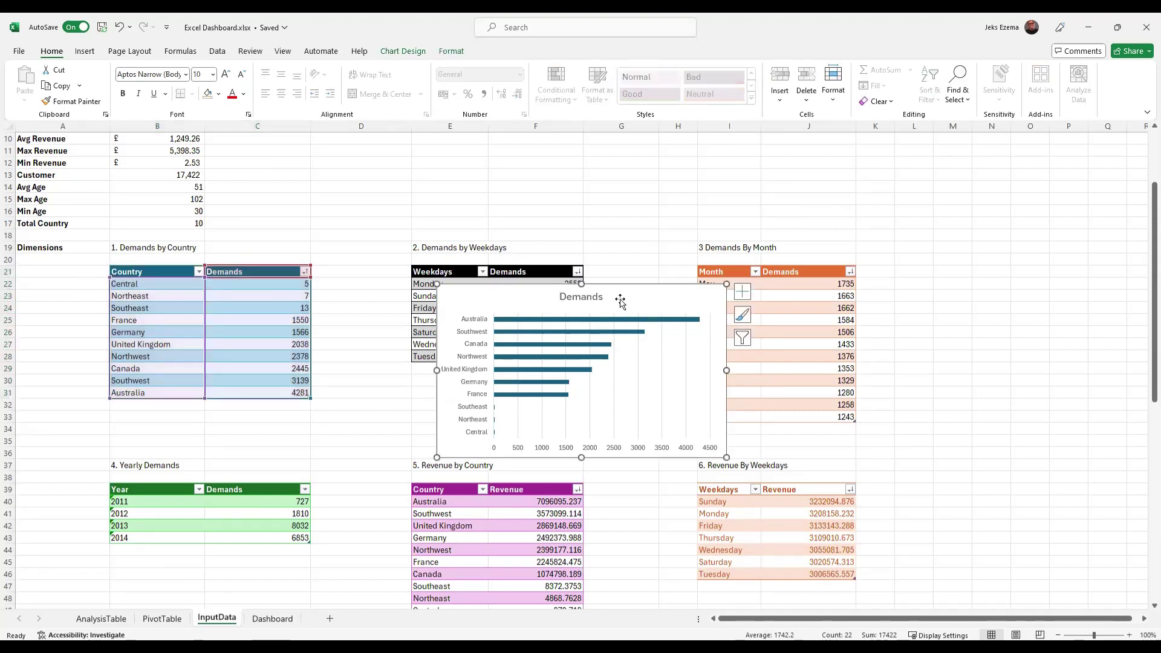
Cut the Demands chart, paste it on the Dashboard sheet, and drag it over the top-left green panel.
key("ctrl+x")
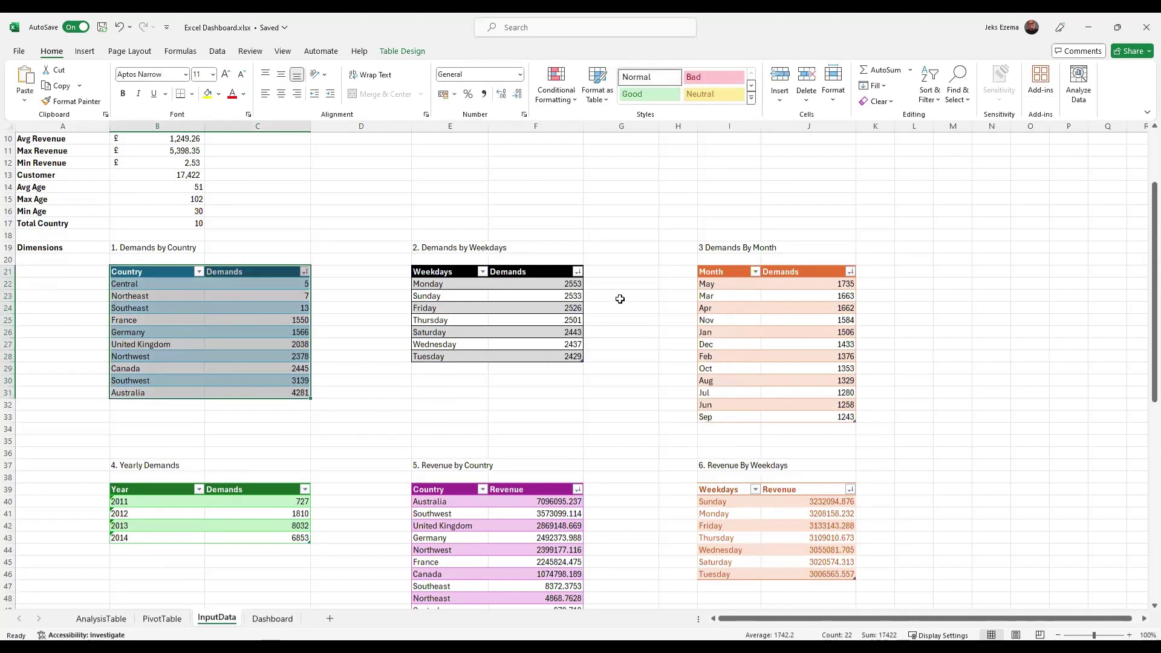
left_click(271, 619)
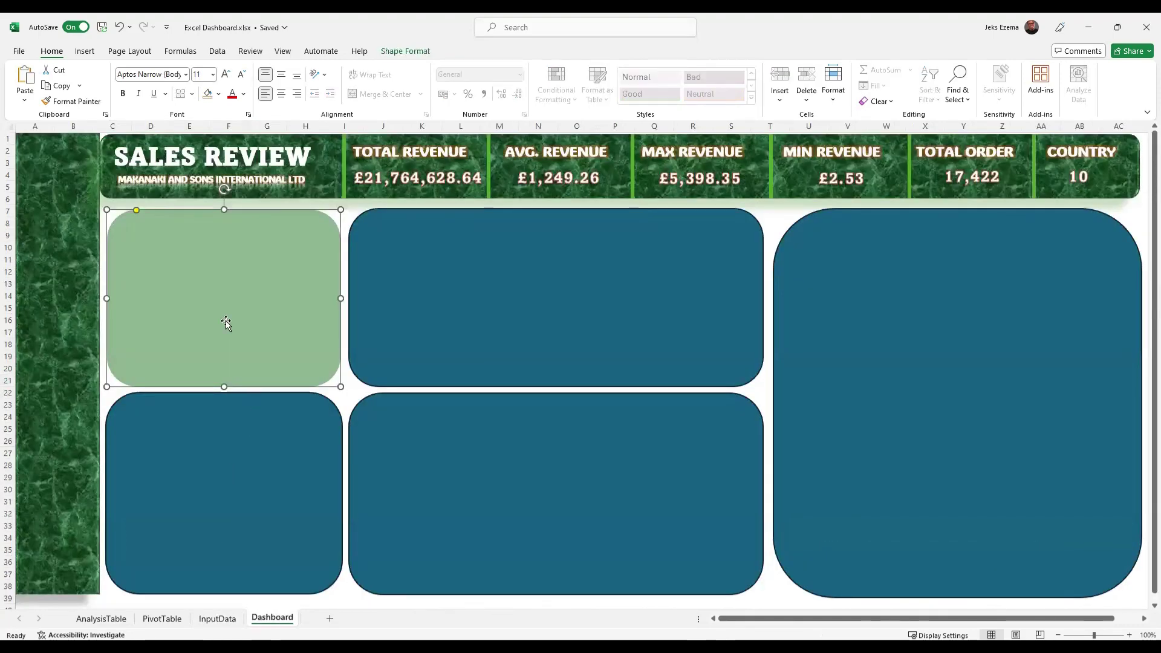
key("ctrl+v")
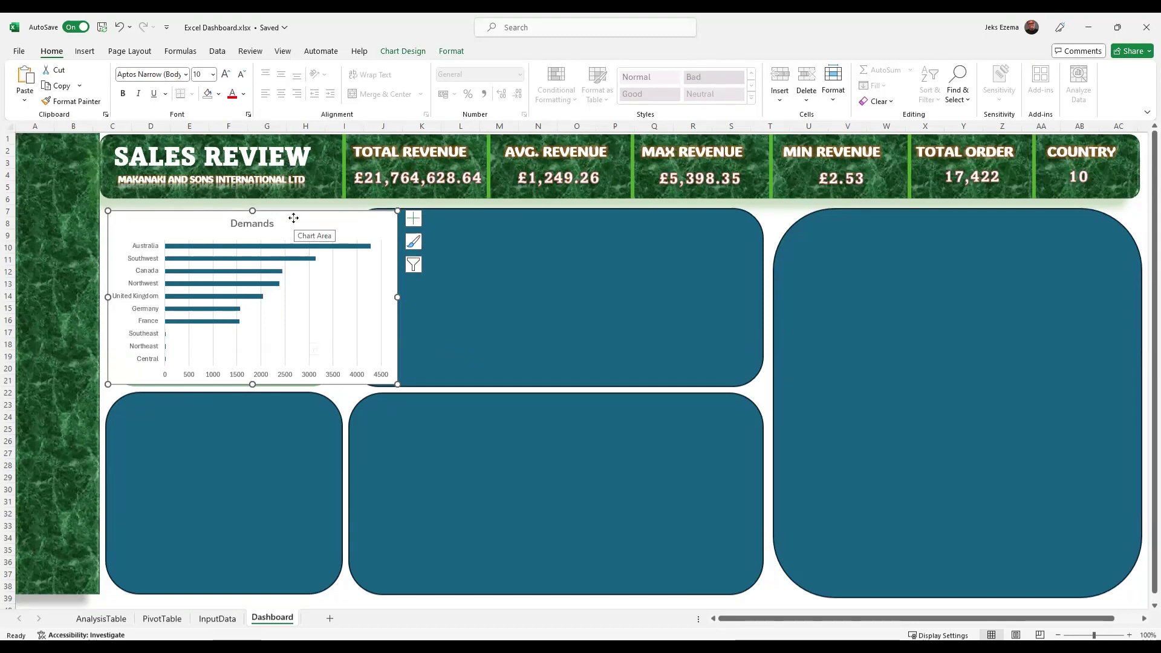
mouse_move(321, 224)
left_mouse_down()
mouse_move(577, 217)
mouse_move(297, 225)
left_mouse_up()
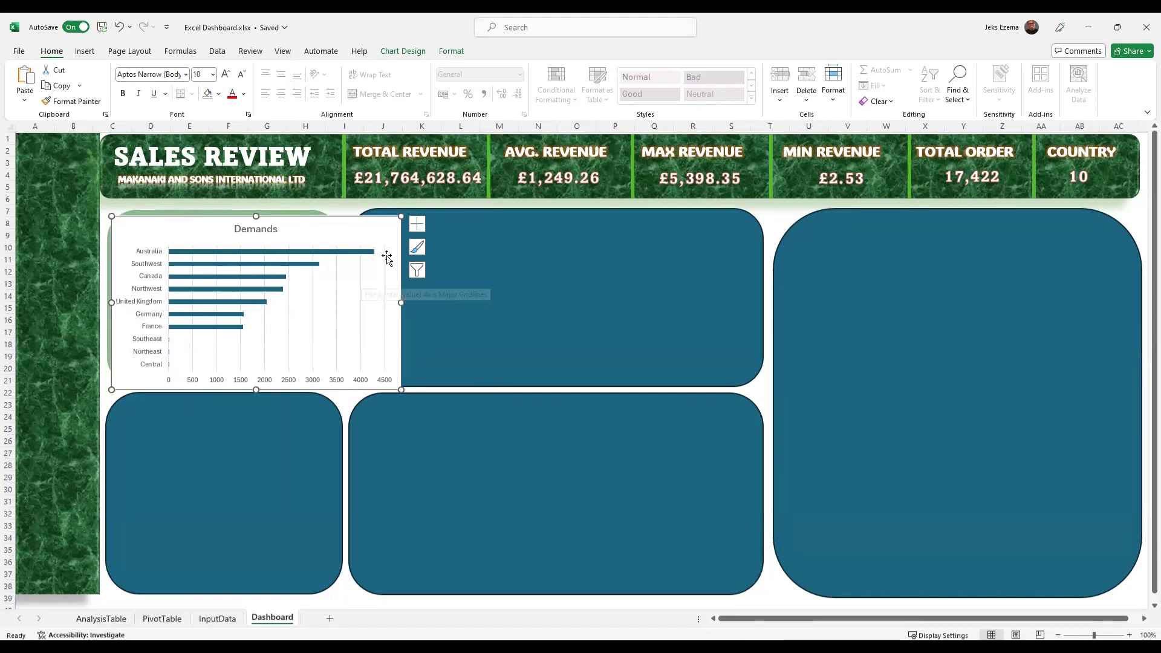
Turn off the Demands chart's primary horizontal axis and gridlines, previewing data labels.
left_click(417, 226)
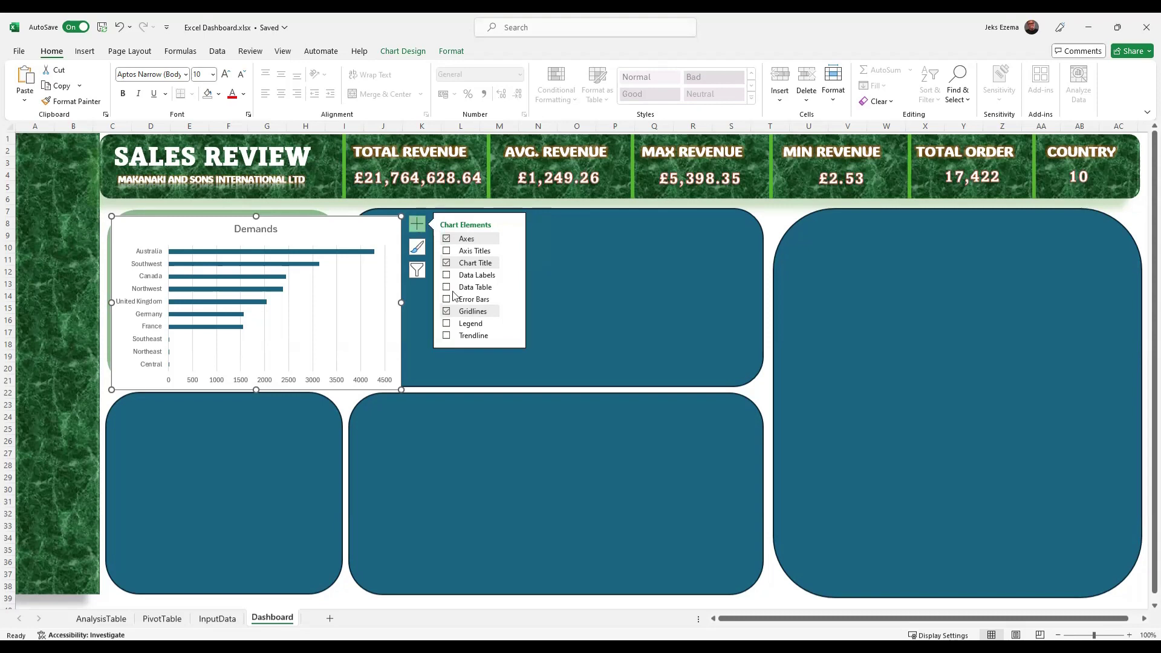
left_click(514, 240)
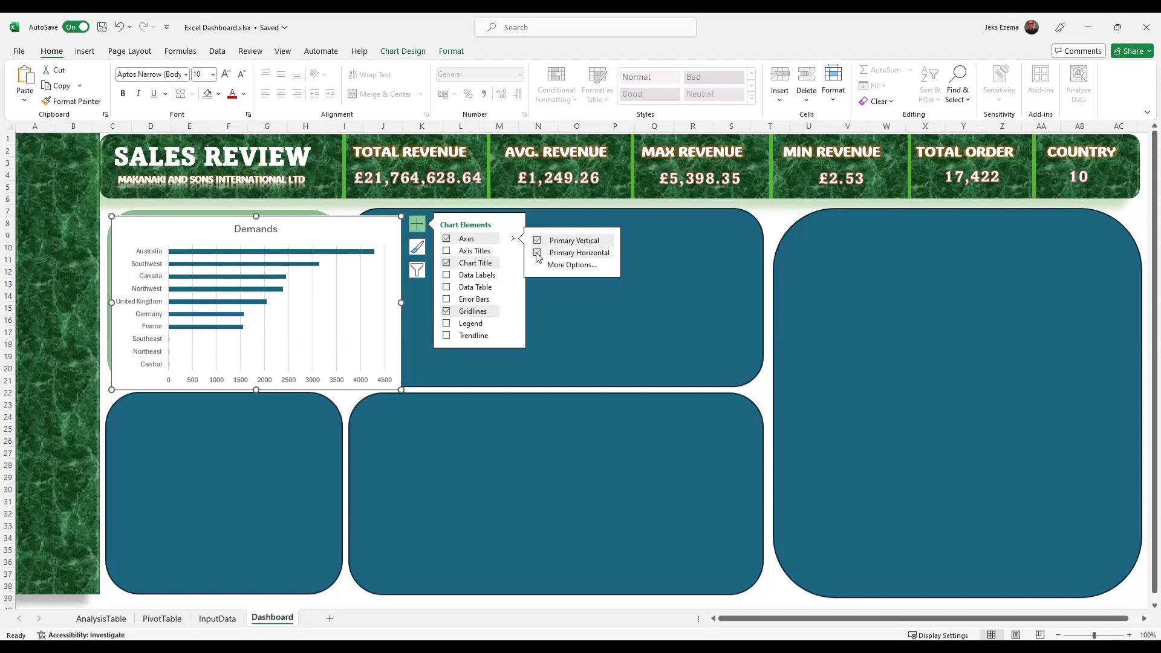
left_click(538, 254)
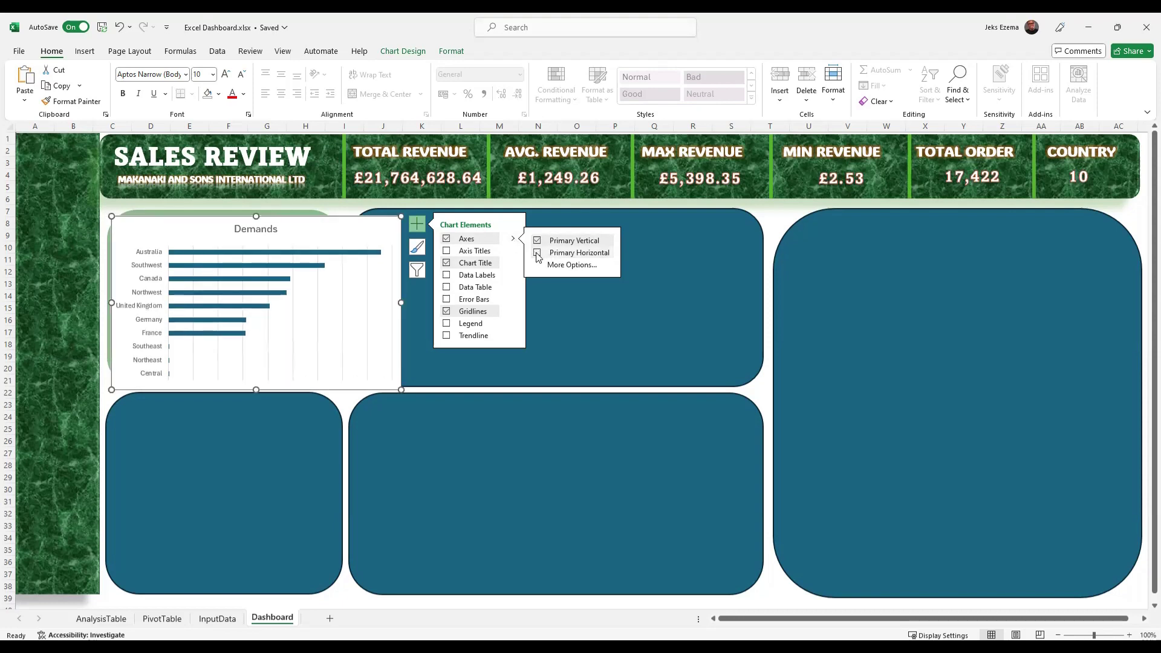
left_click(446, 312)
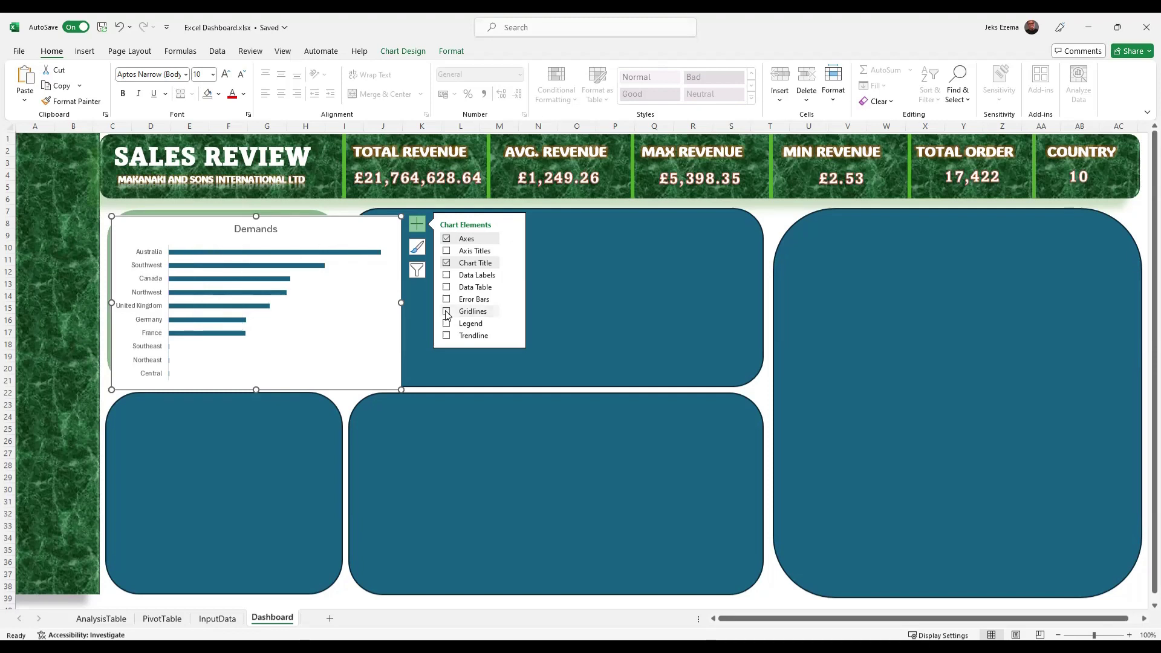
left_click(446, 276)
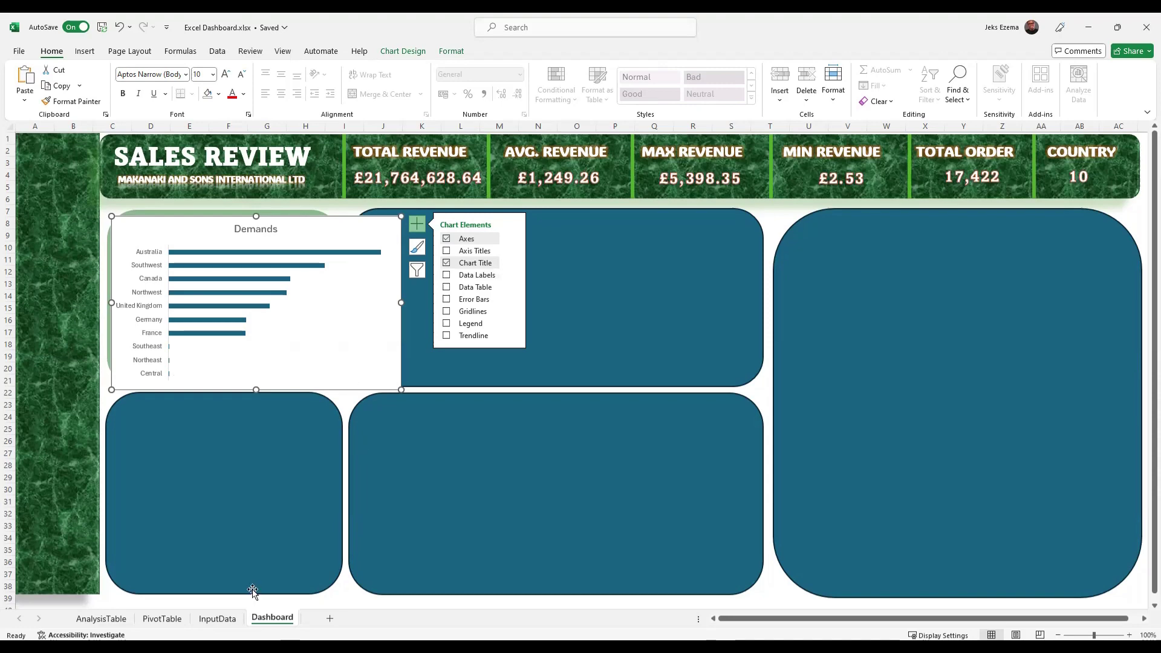
Look through the tables on the InputData sheet.
left_click(218, 619)
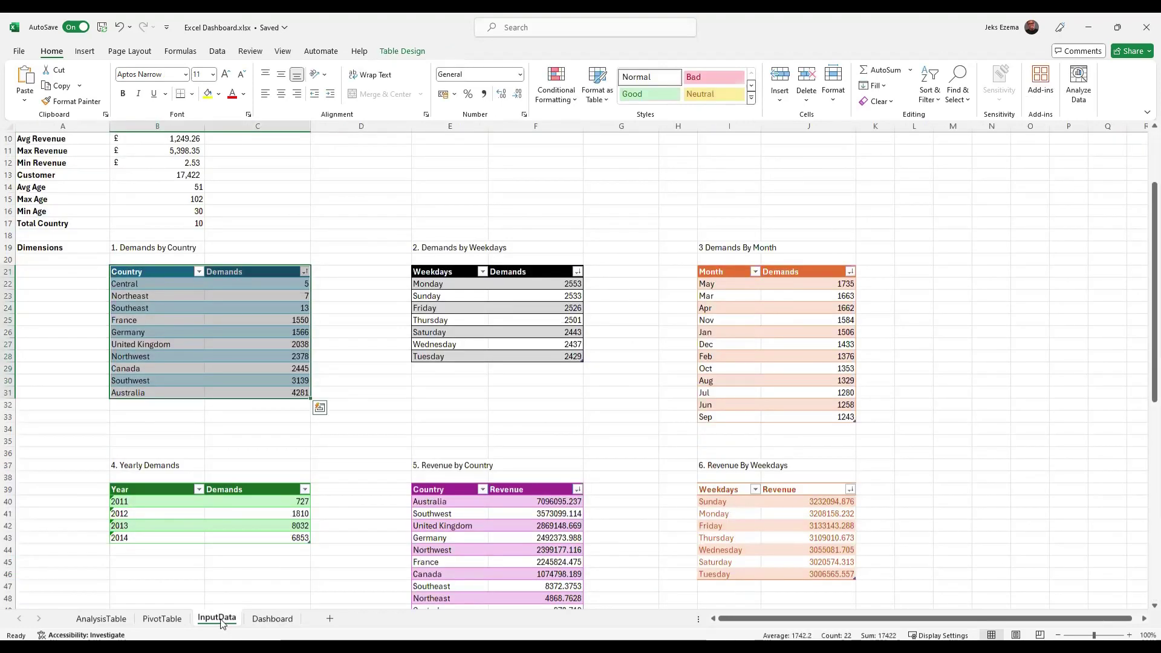
scroll(362, 433, "down", 1)
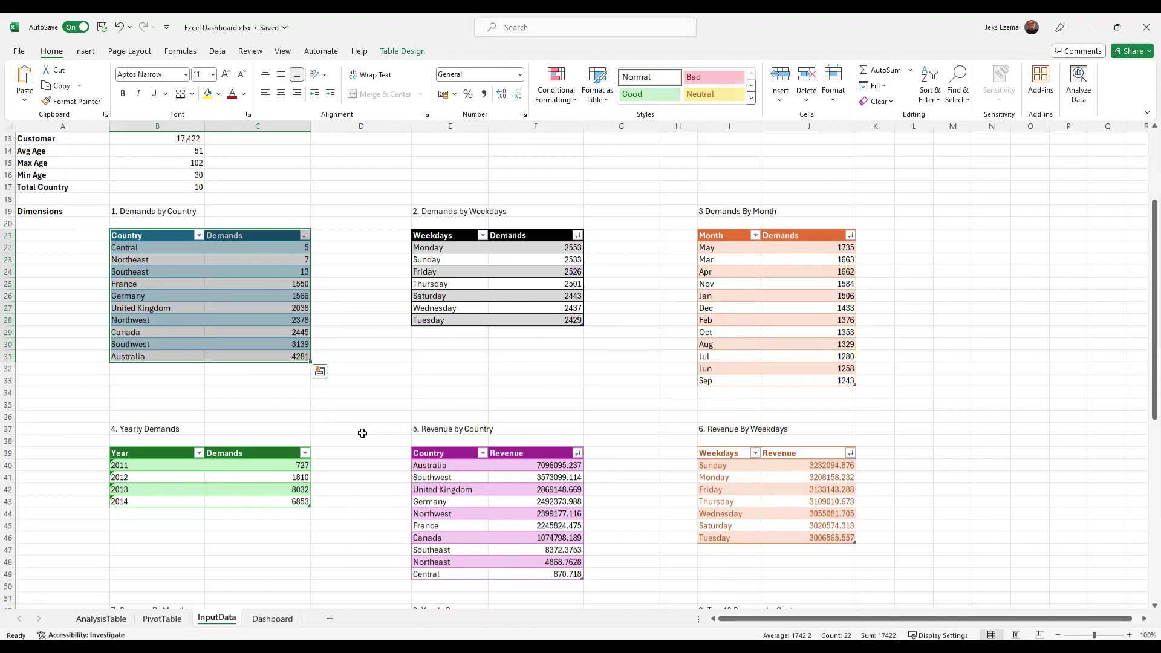
scroll(362, 433, "up", 2)
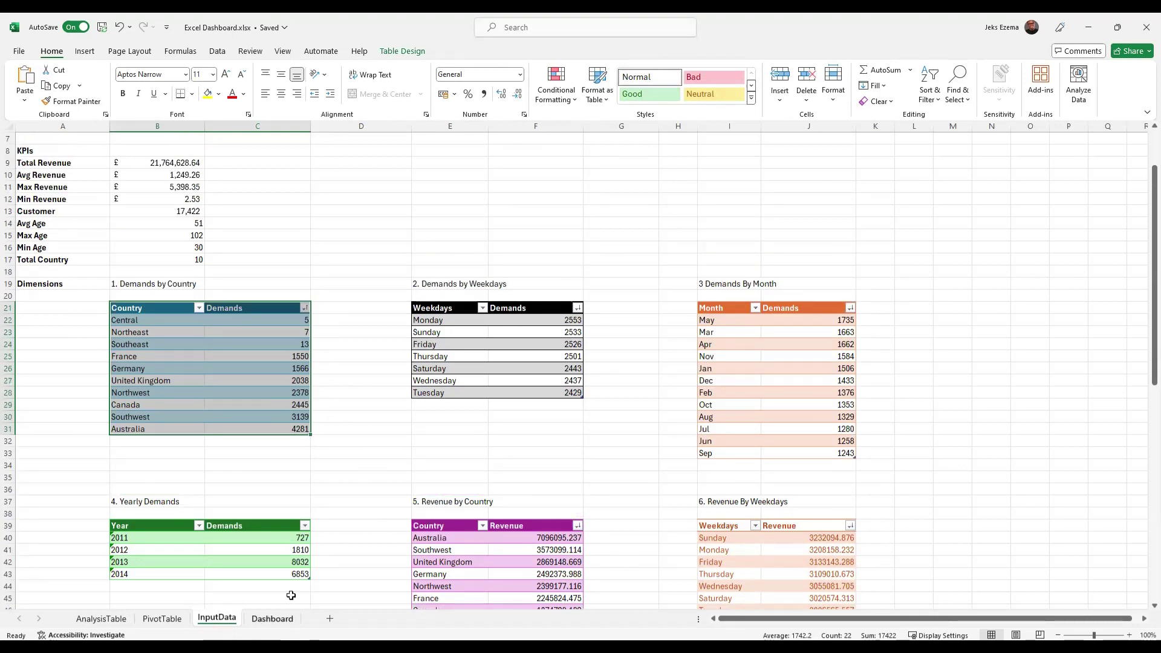
scroll(357, 474, "down", 4)
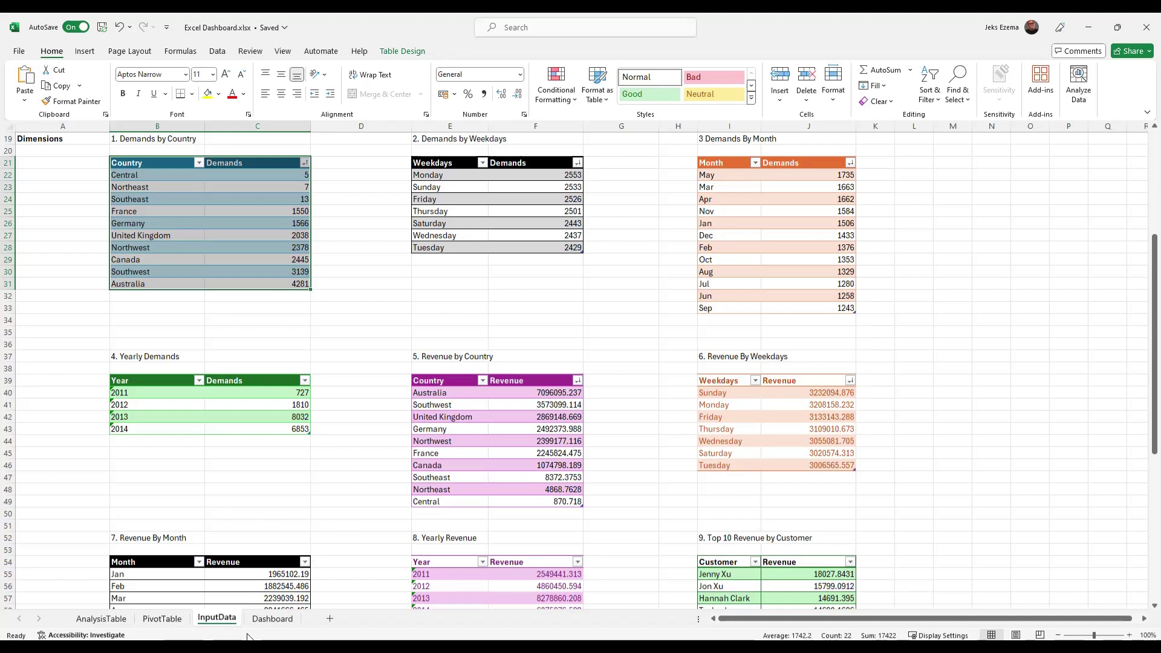
Delete the Demands chart from the Dashboard and return to the InputData sheet.
left_click(273, 618)
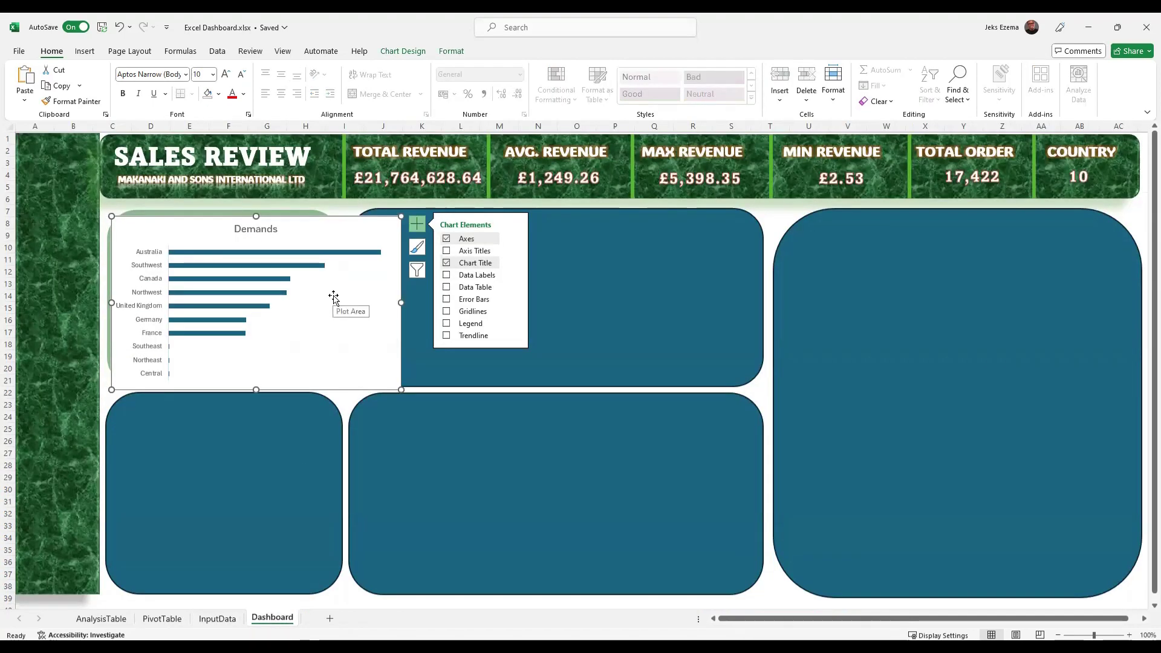
key("Delete")
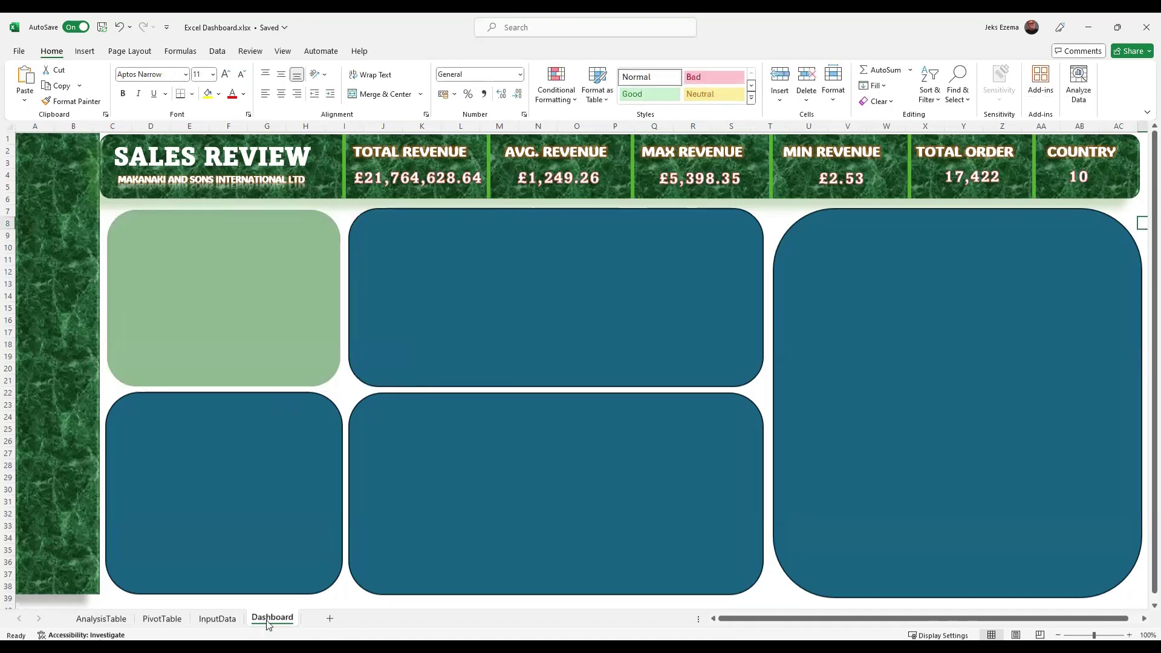
left_click(217, 619)
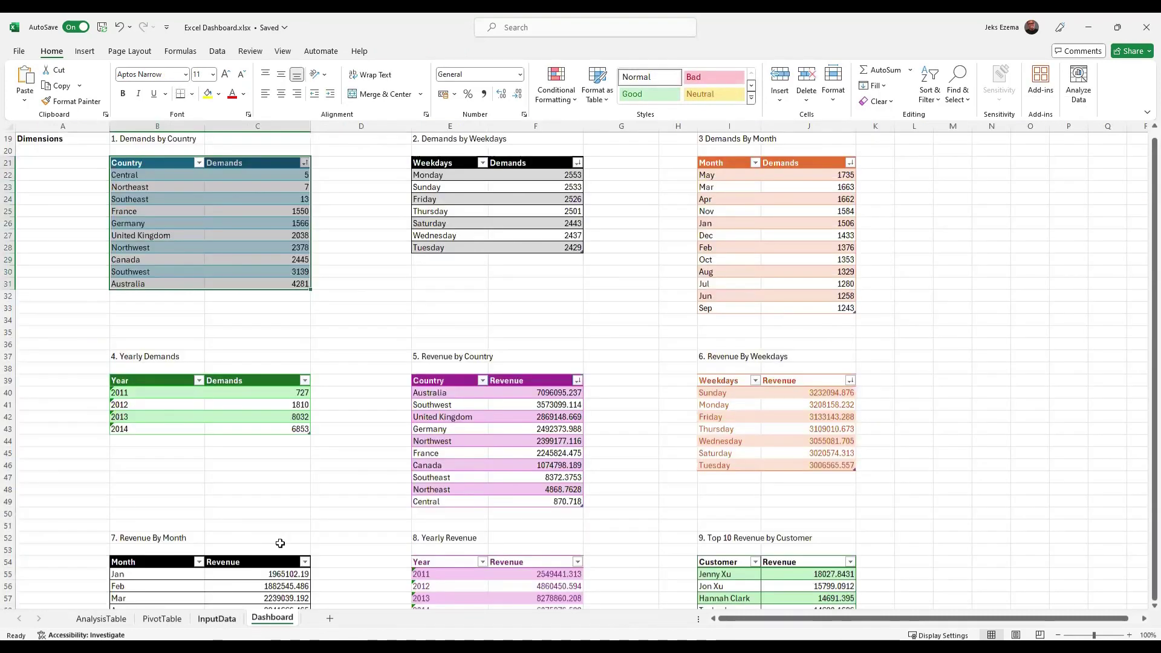
left_click(352, 376)
Sort the Revenue by Country table by Revenue, smallest to largest.
scroll(654, 361, "down", 2)
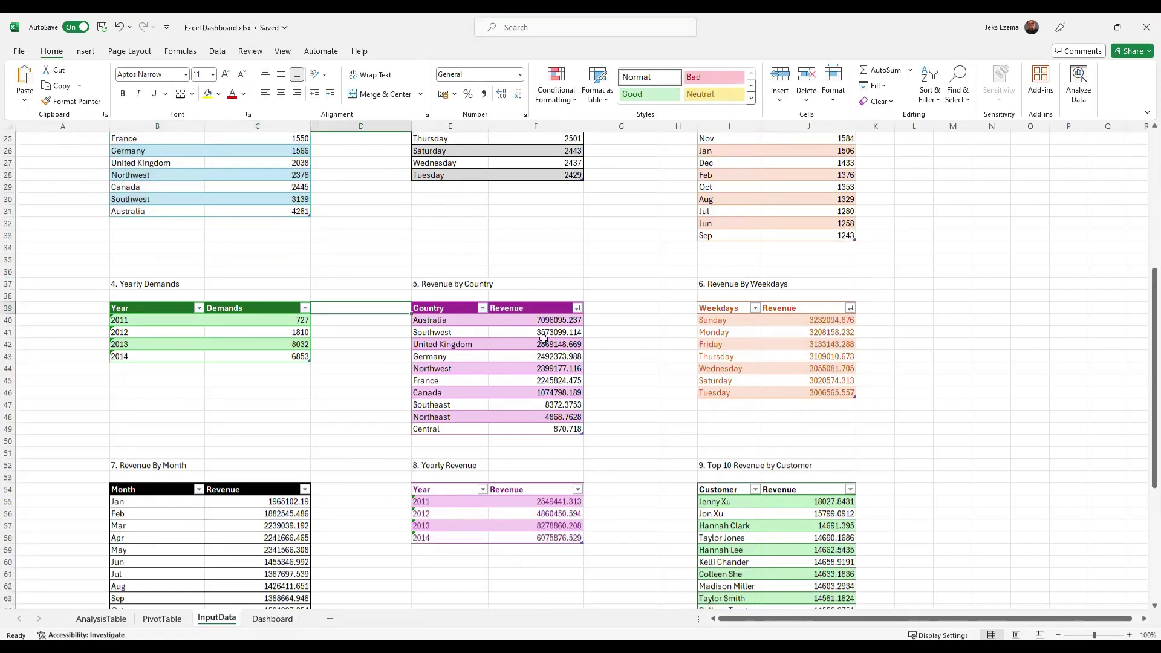
left_click_drag(426, 310, 481, 424)
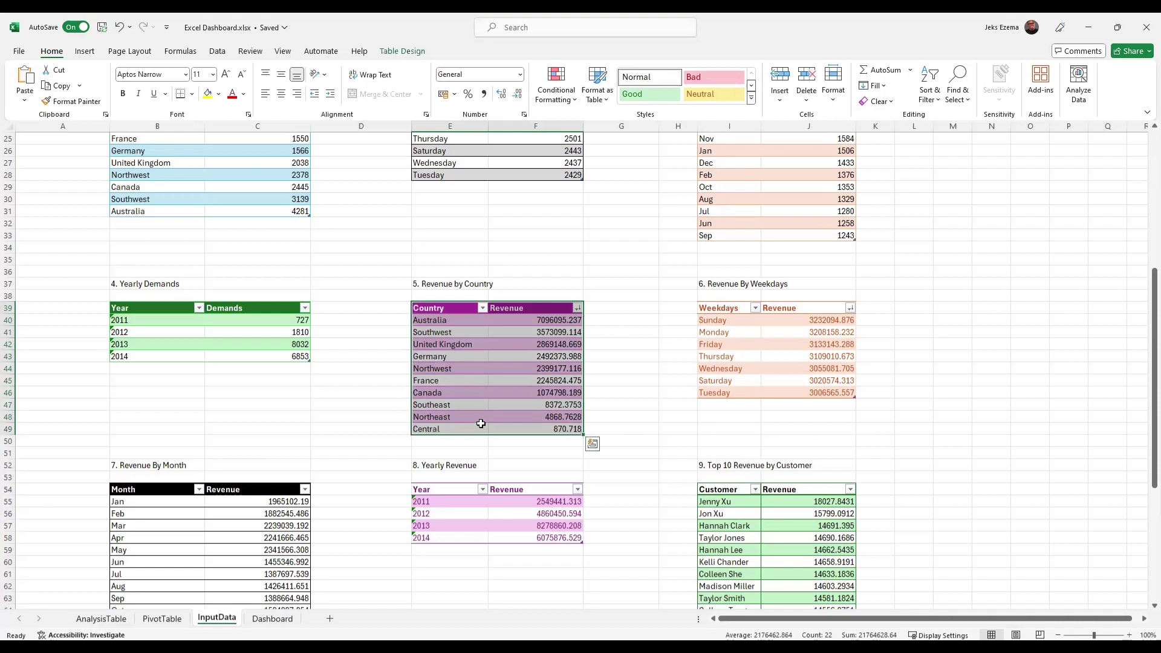
left_click(591, 343)
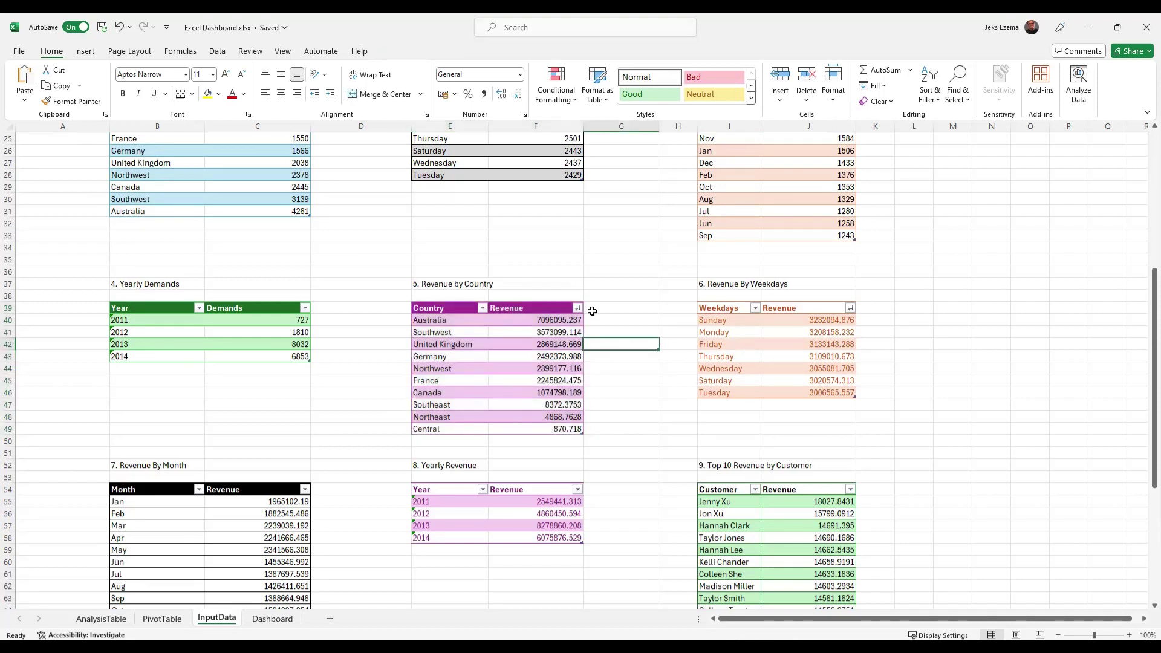
left_click(578, 308)
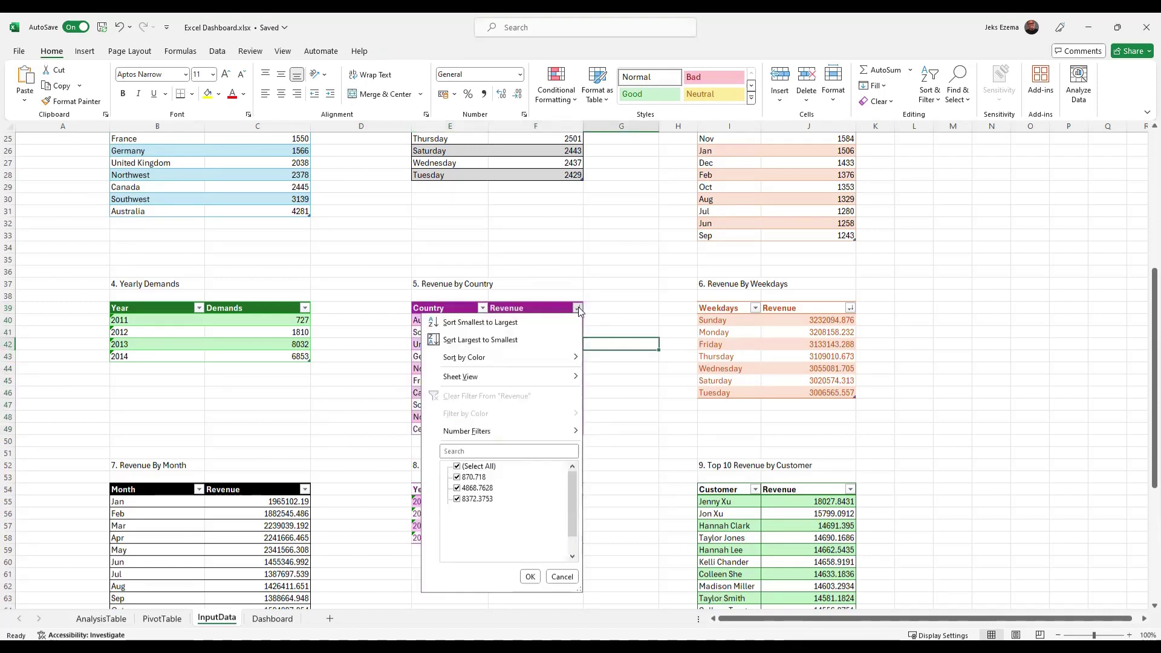
left_click(470, 323)
left_click(622, 400)
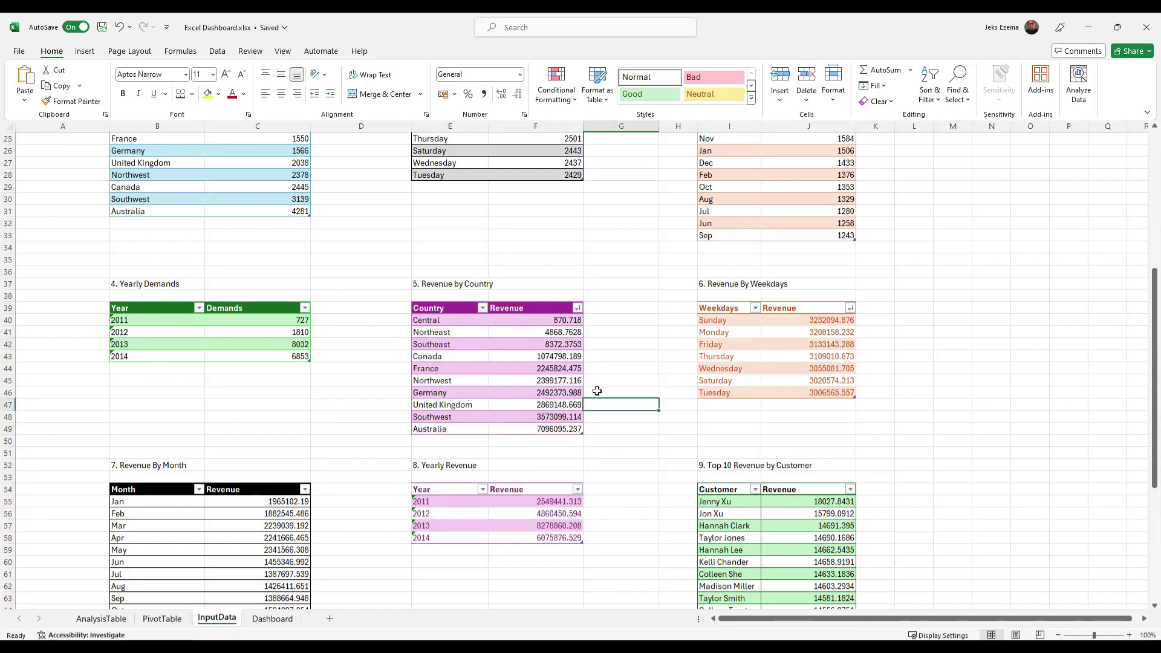
Create a clustered bar chart of the Country/Revenue range through Quick Analysis, then take it off the sheet.
left_click_drag(420, 307, 521, 429)
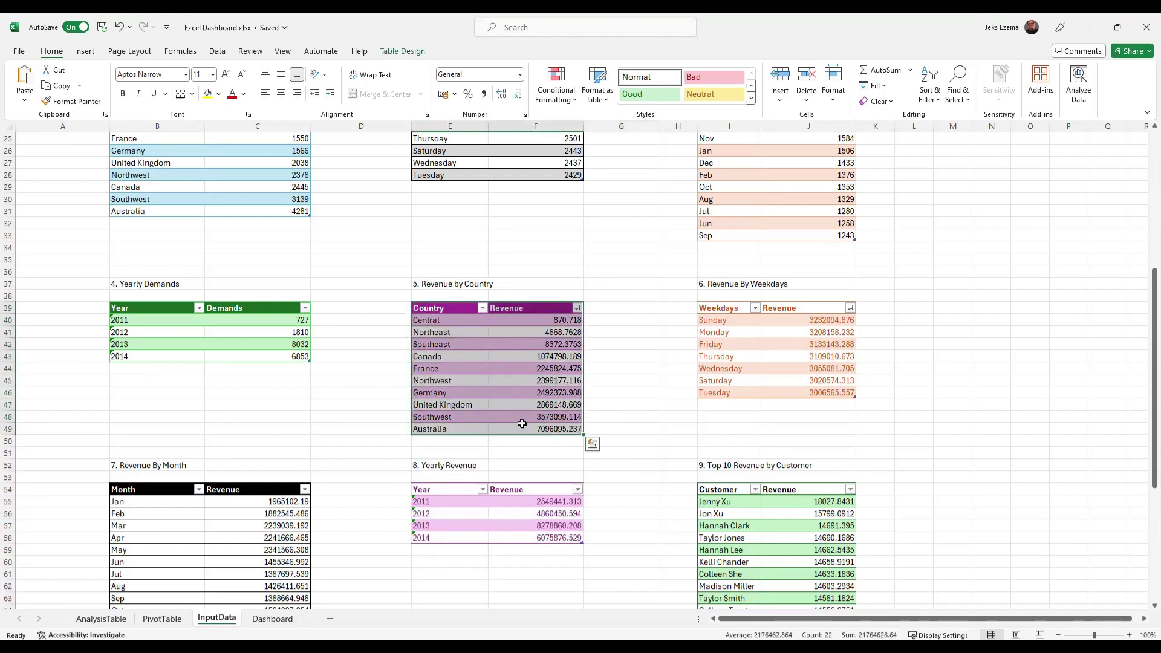
left_click(592, 445)
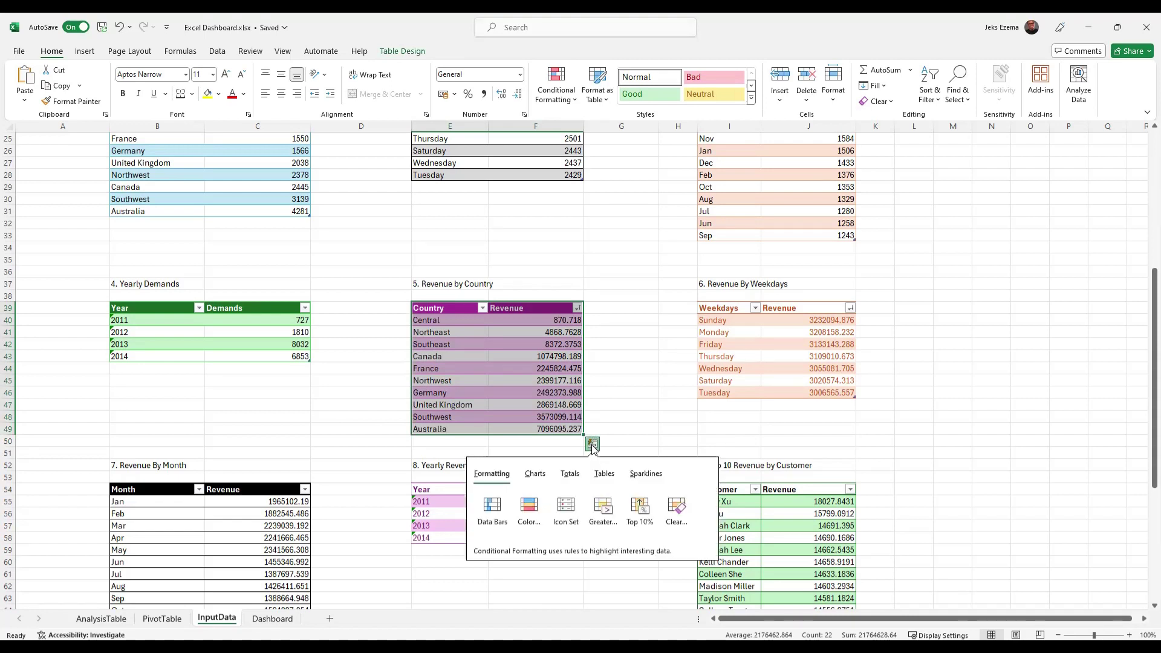
left_click(535, 475)
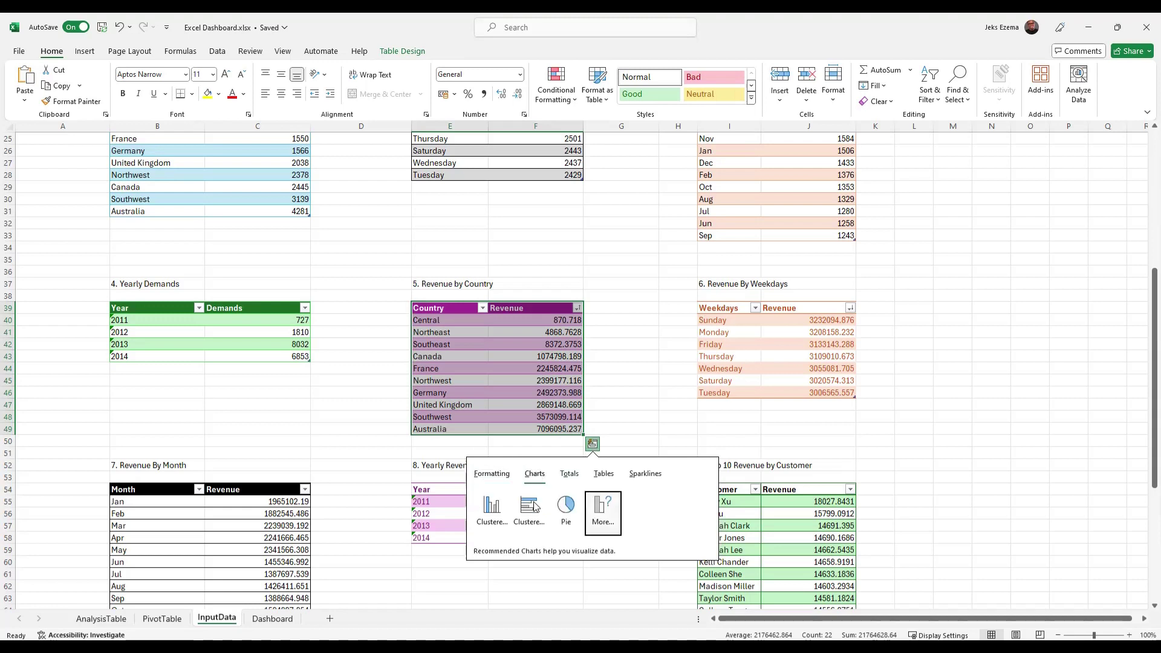
mouse_move(536, 507)
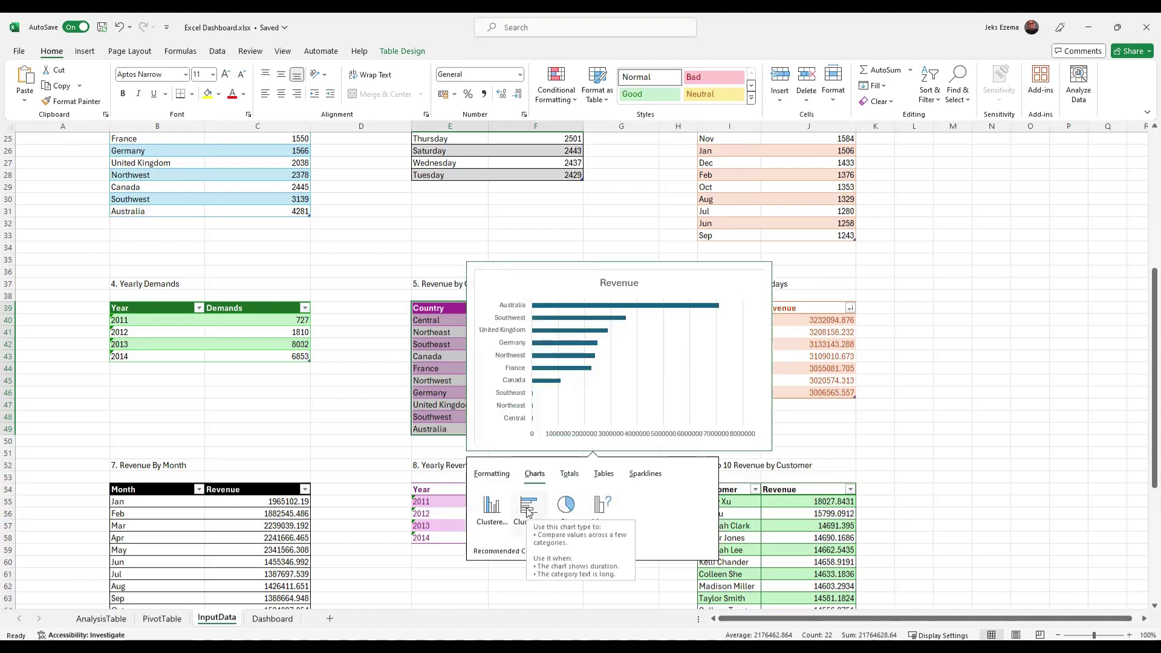
left_click(528, 510)
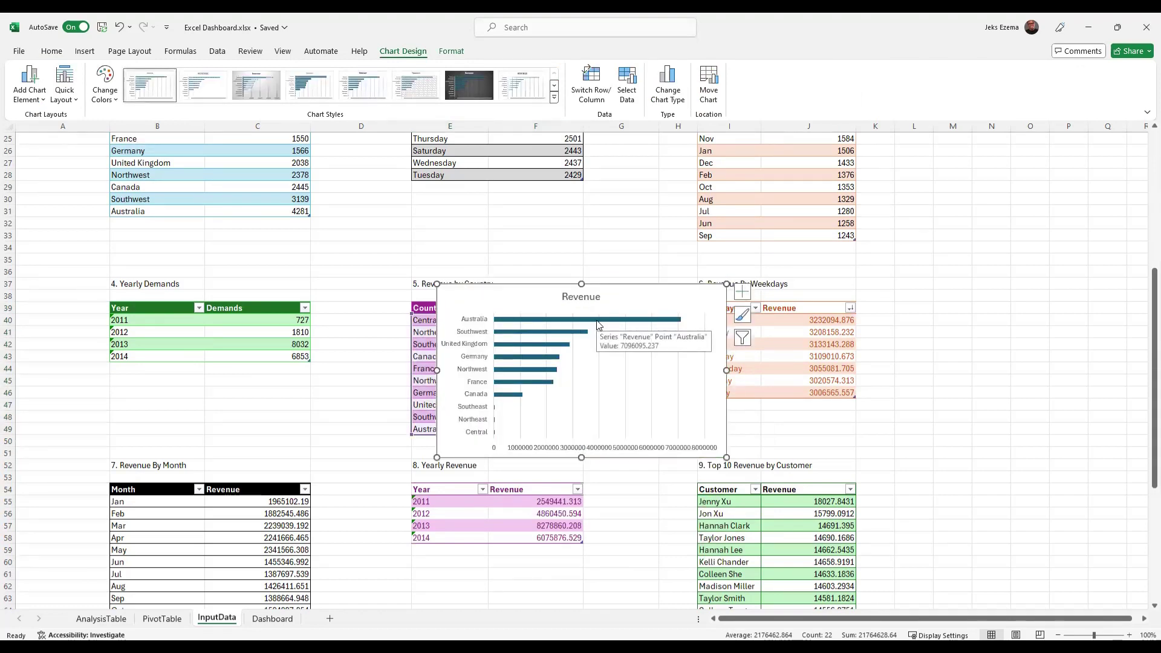
key("ctrl+z")
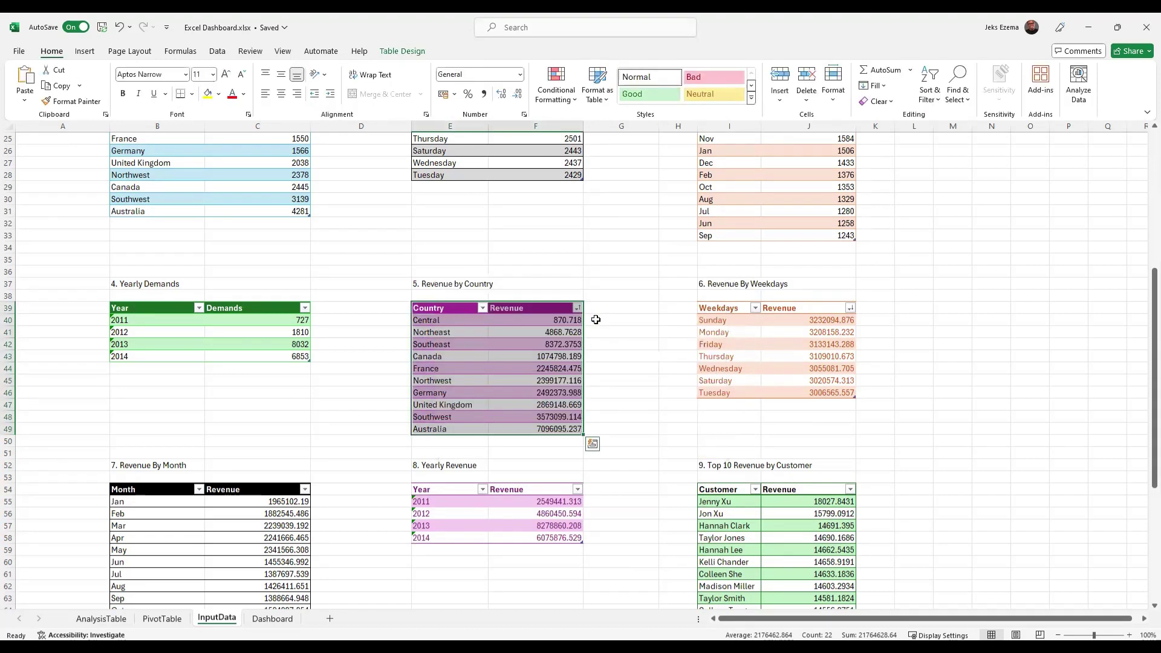
Paste the Revenue chart onto the Dashboard's top-left light-green panel.
left_click(272, 619)
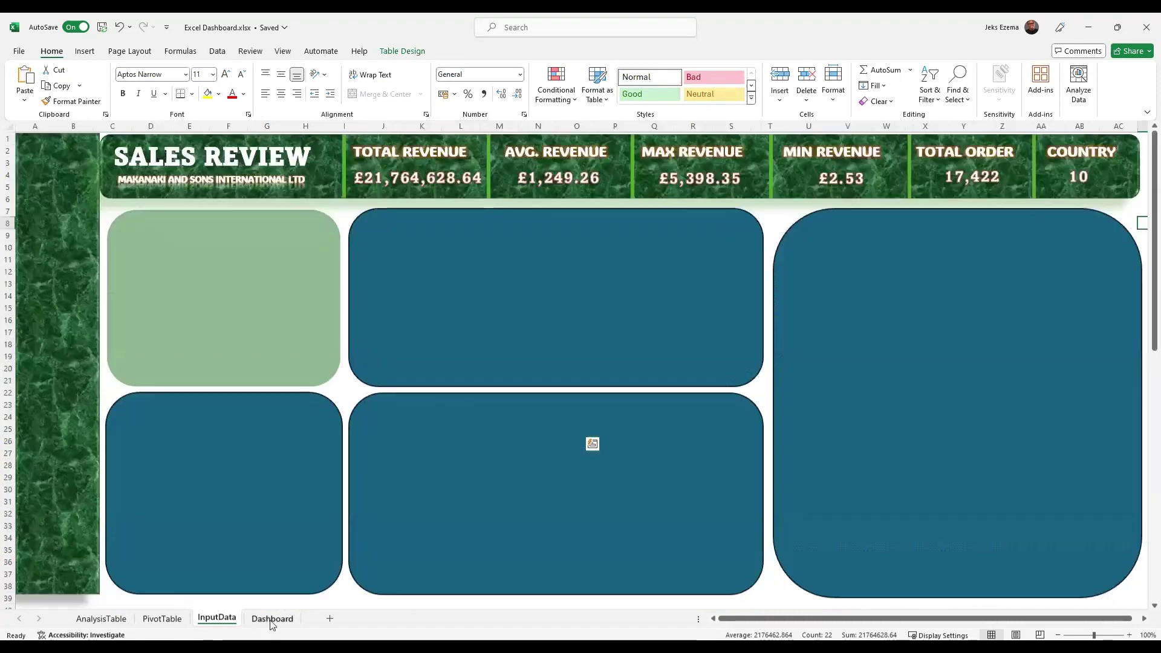
left_click(194, 291)
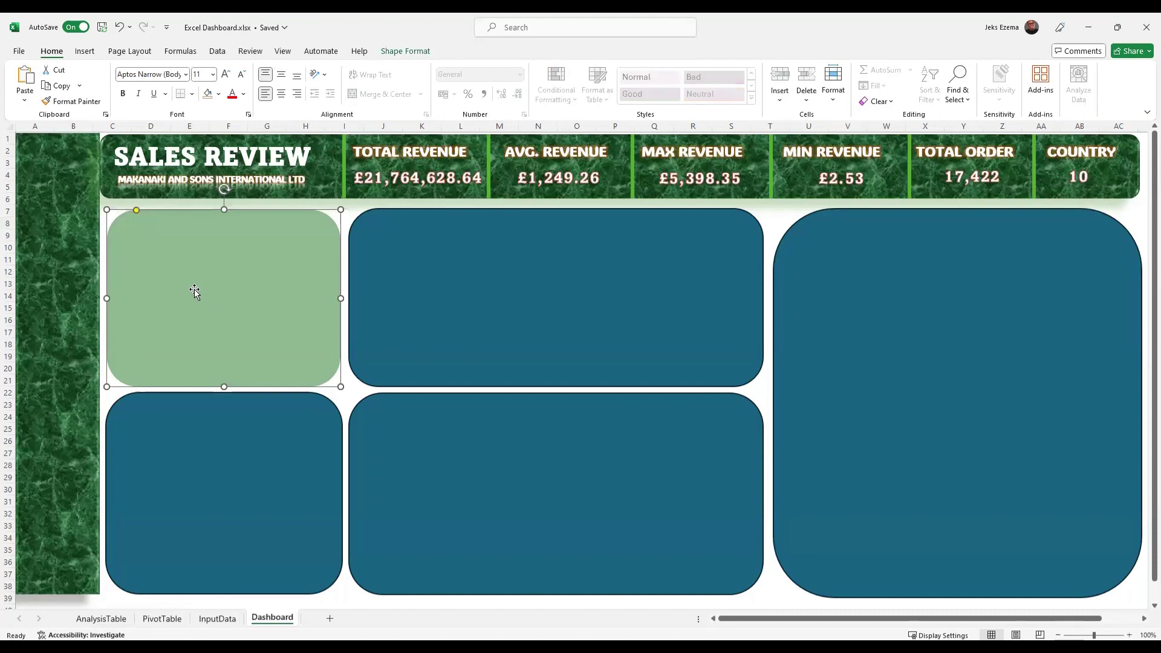
key("ctrl+v")
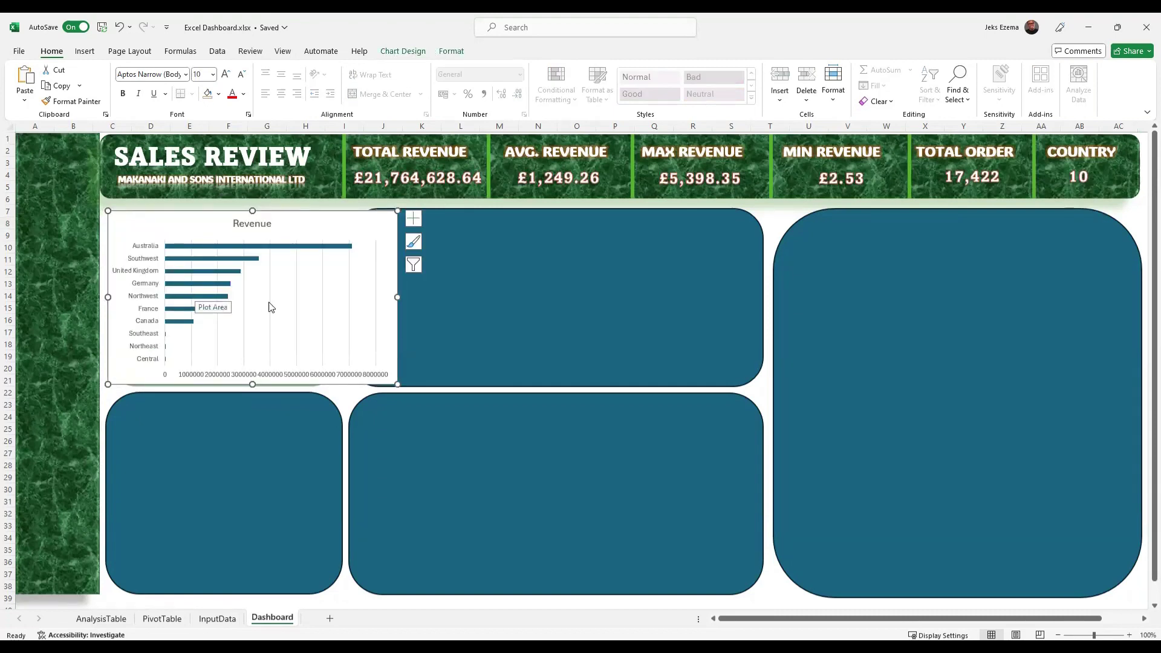
Hide the Revenue chart's horizontal axis and gridlines, and add data labels to the bars.
left_click(414, 219)
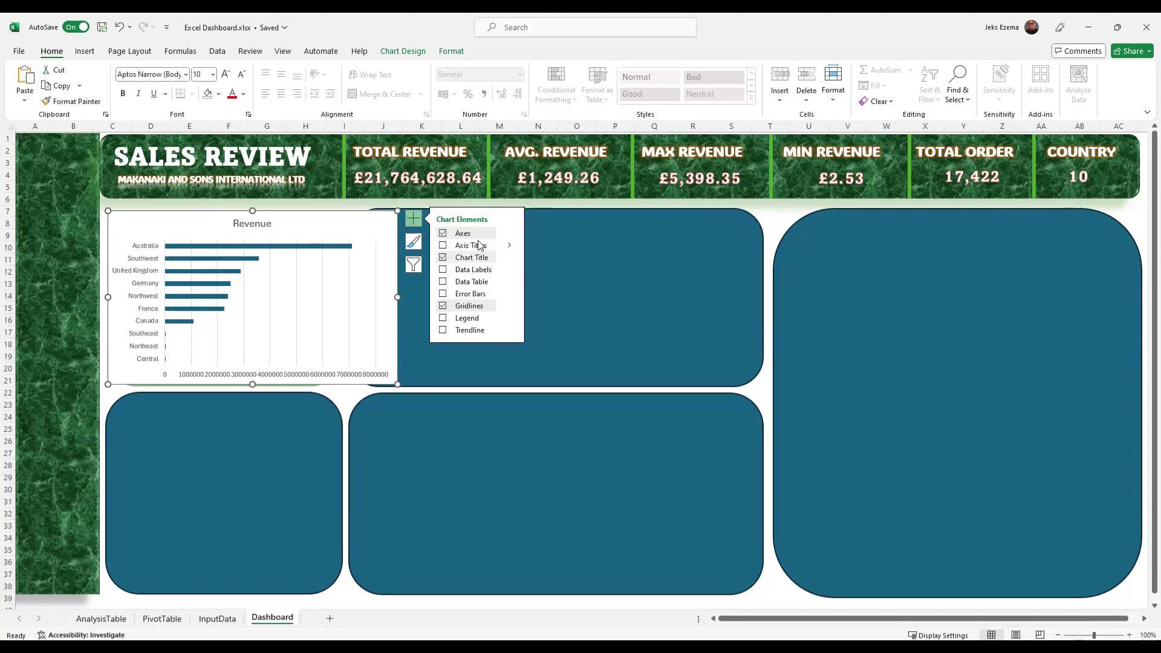
left_click(509, 234)
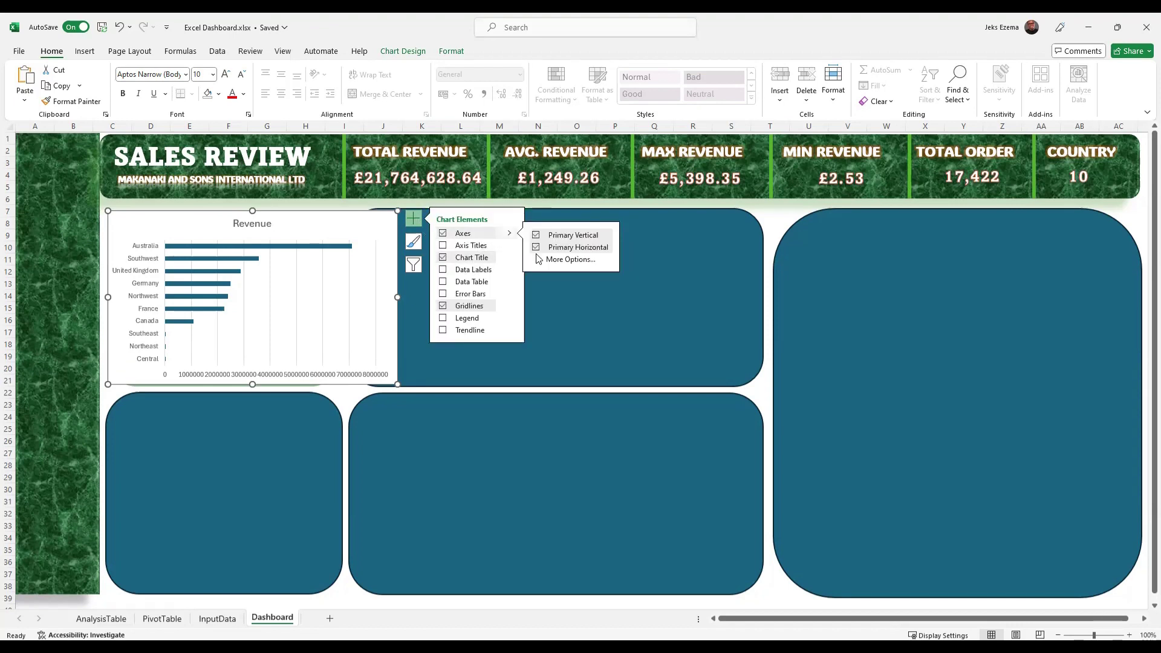
left_click(537, 248)
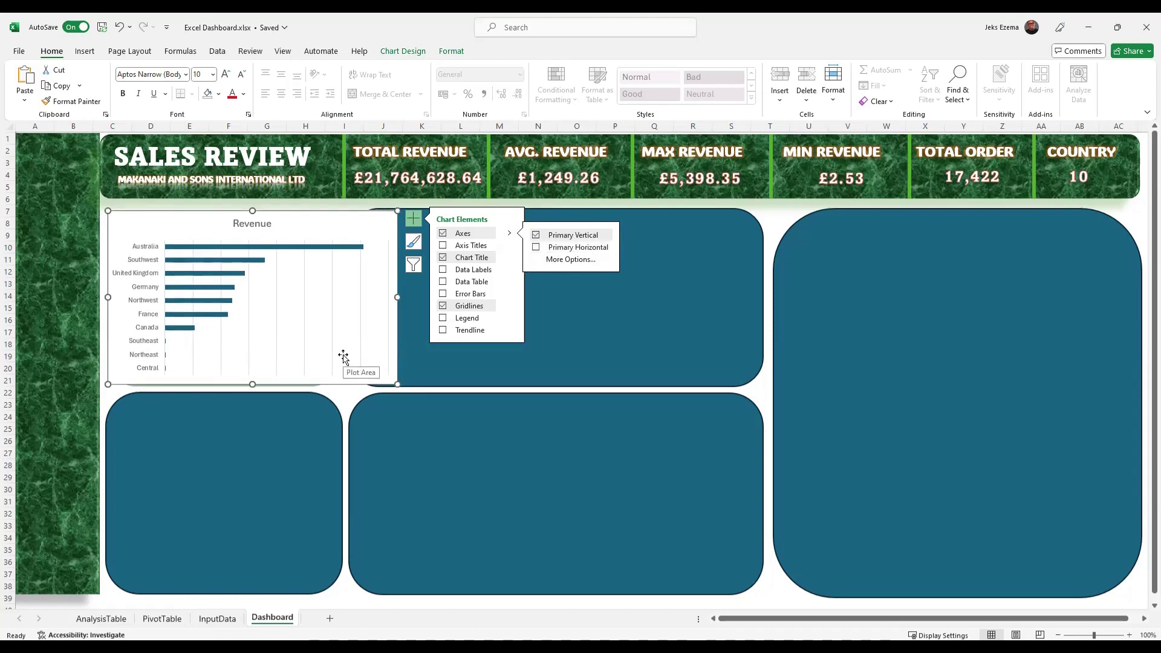
left_click(443, 271)
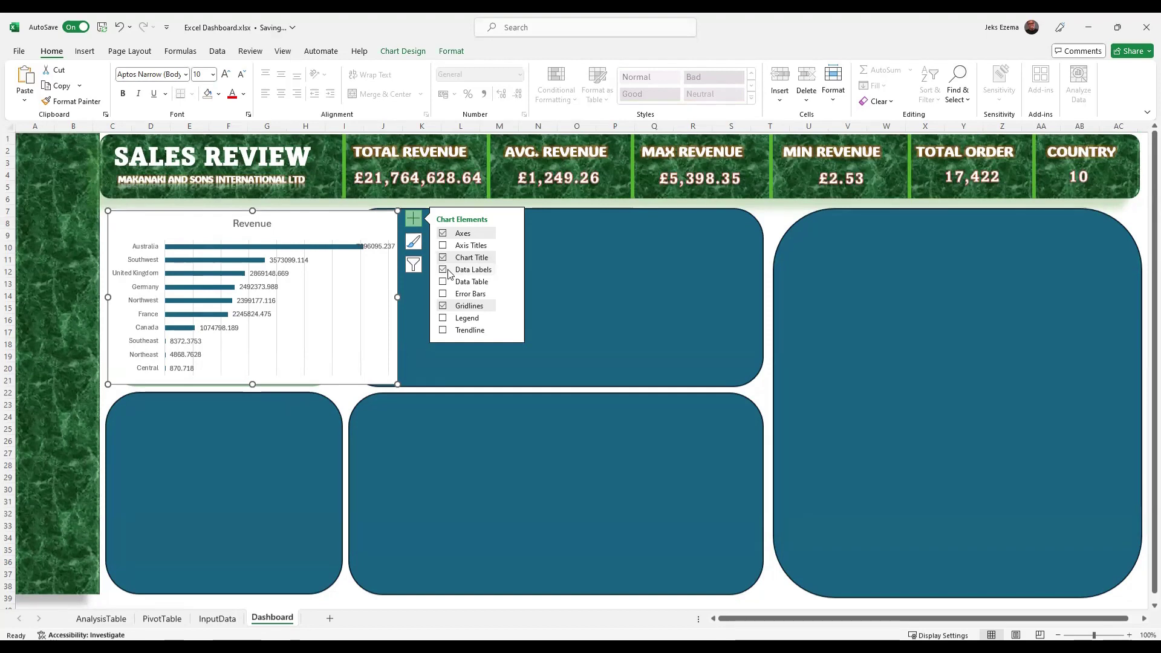
left_click(444, 307)
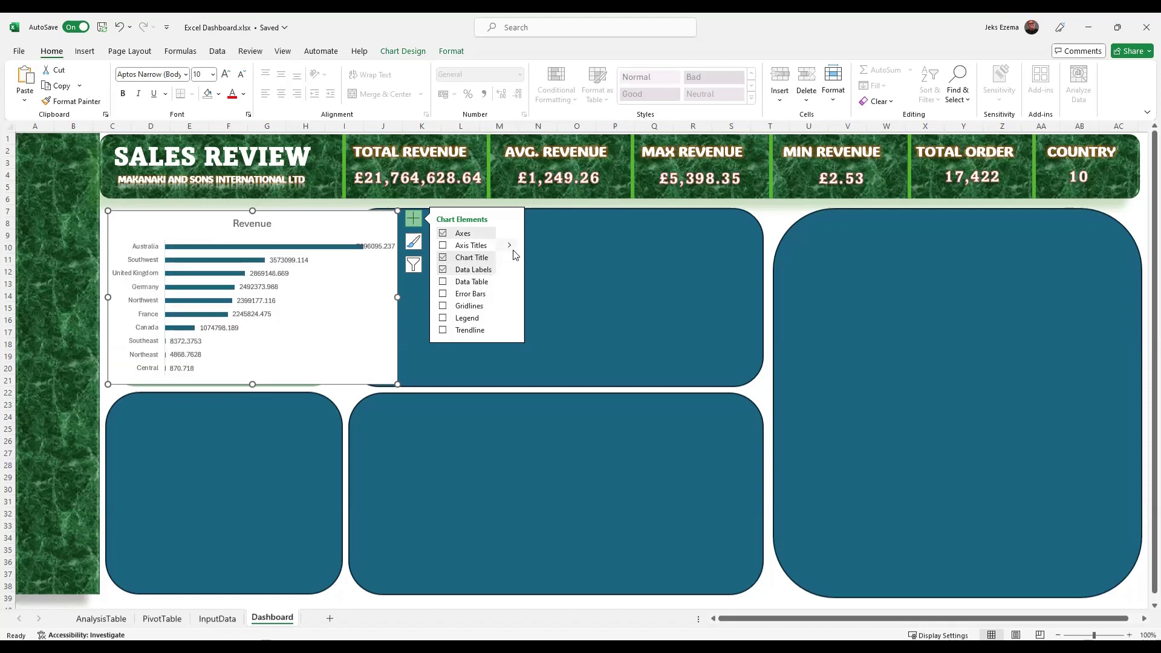
Review the Revenue chart's series and country categories in Chart Filters.
left_click(413, 266)
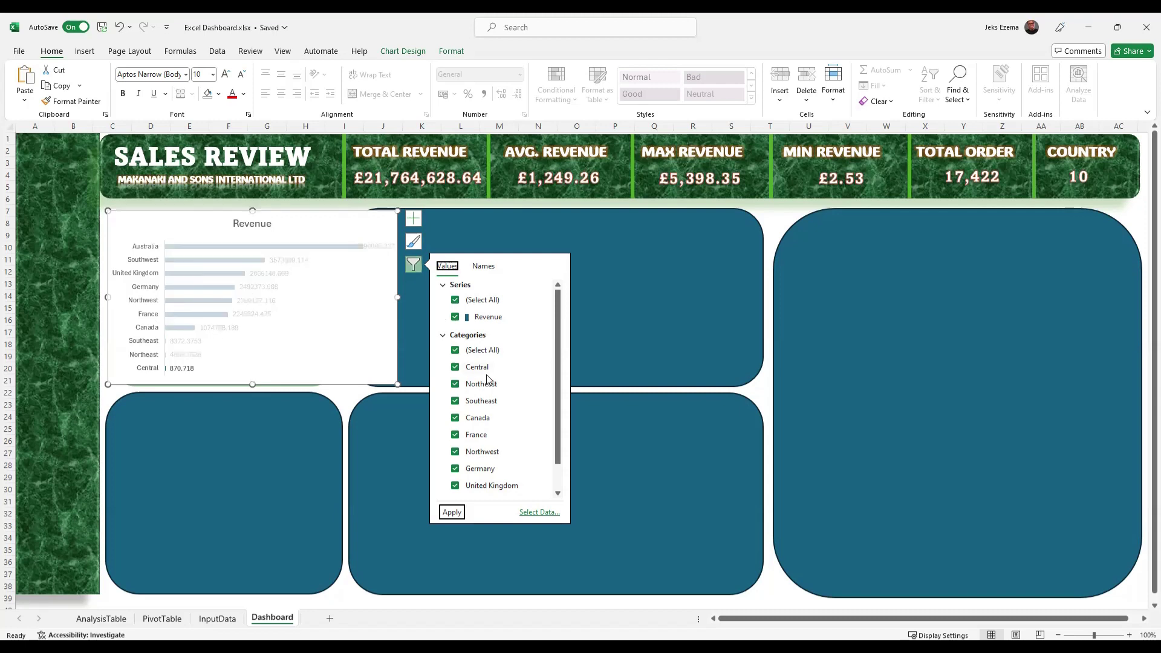
scroll(486, 376, "down", 1)
scroll(486, 377, "up", 1)
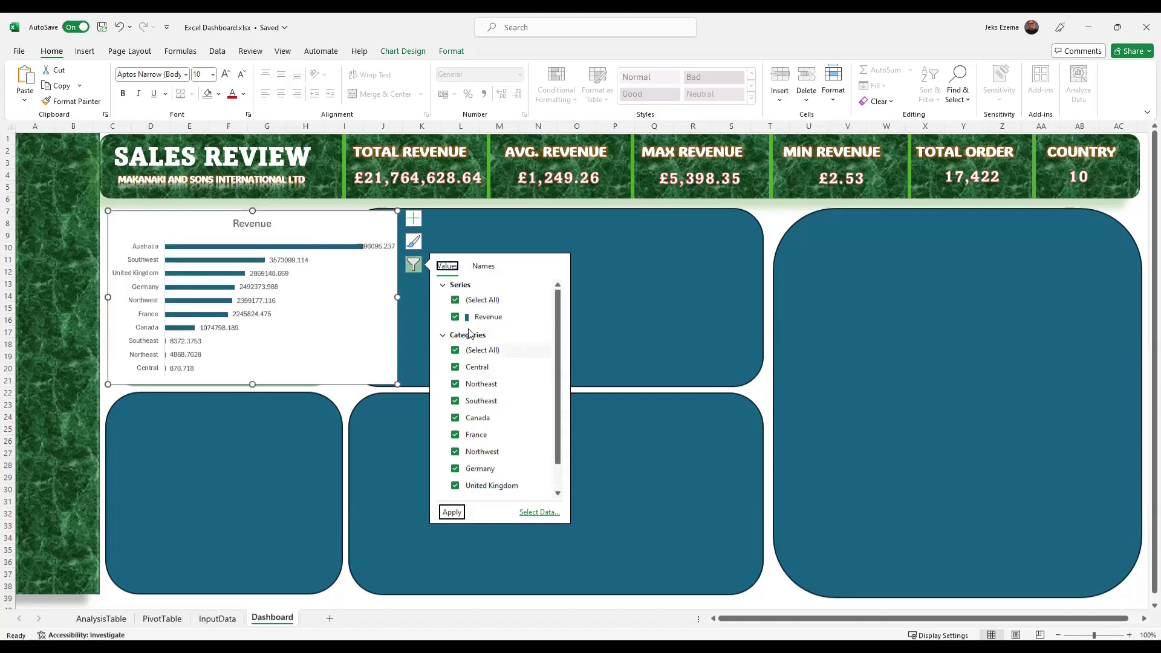
left_click(484, 267)
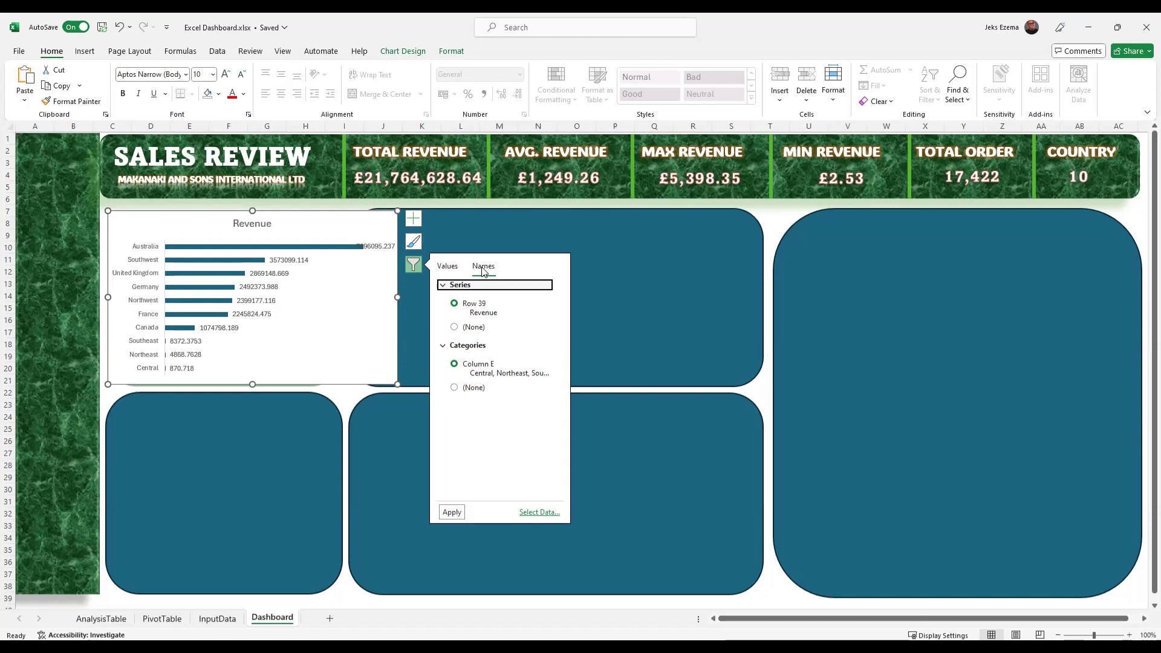
left_click(448, 267)
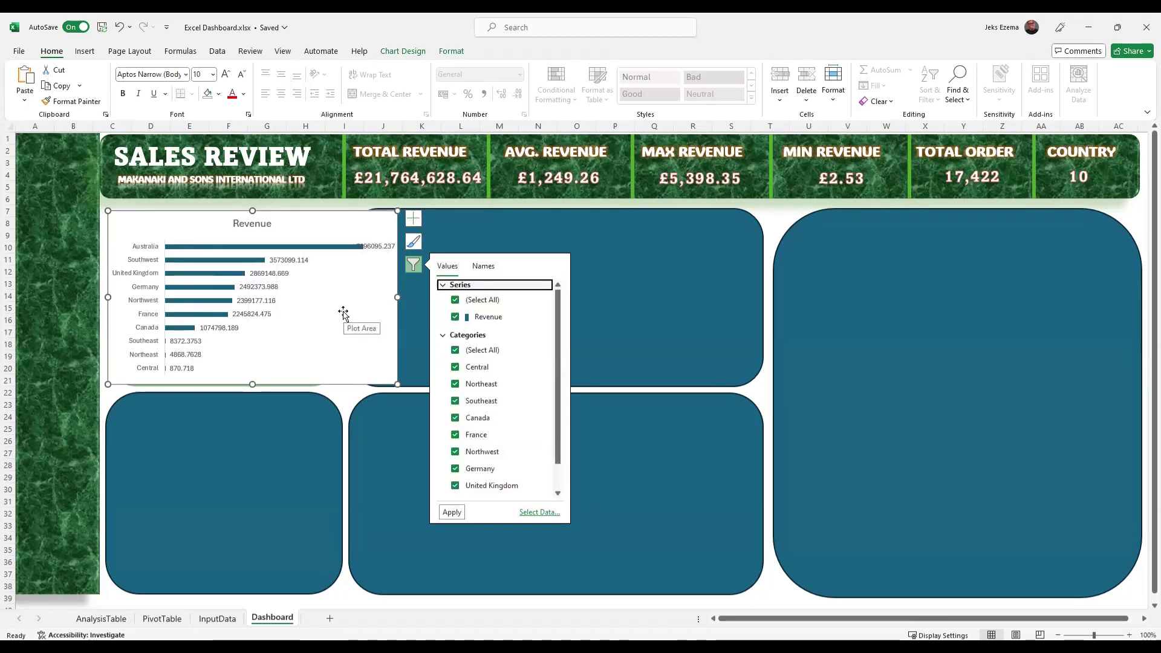
left_click(454, 52)
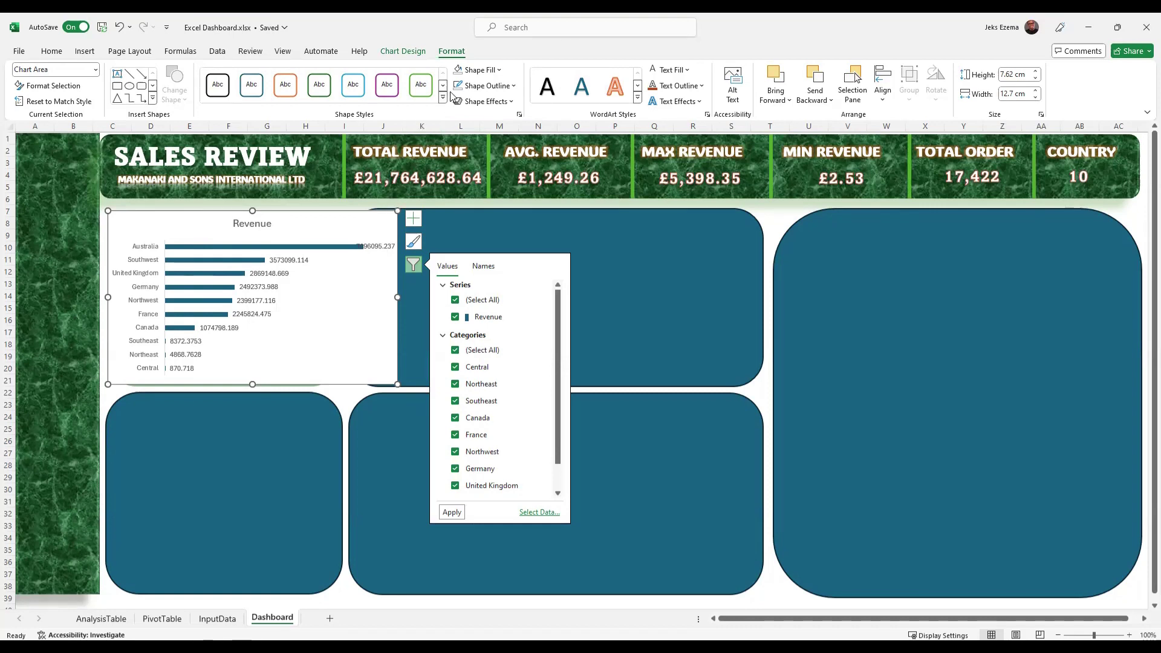
Set the Revenue chart's shape fill to No Fill so the green panel shows through.
left_click(513, 87)
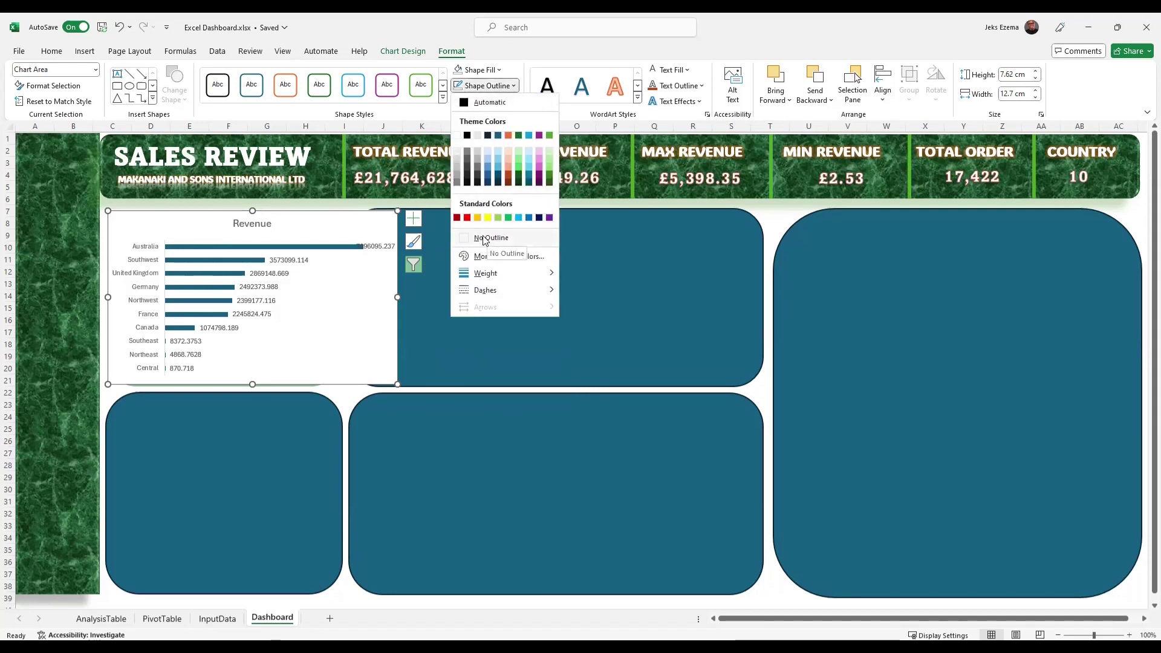
left_click(499, 70)
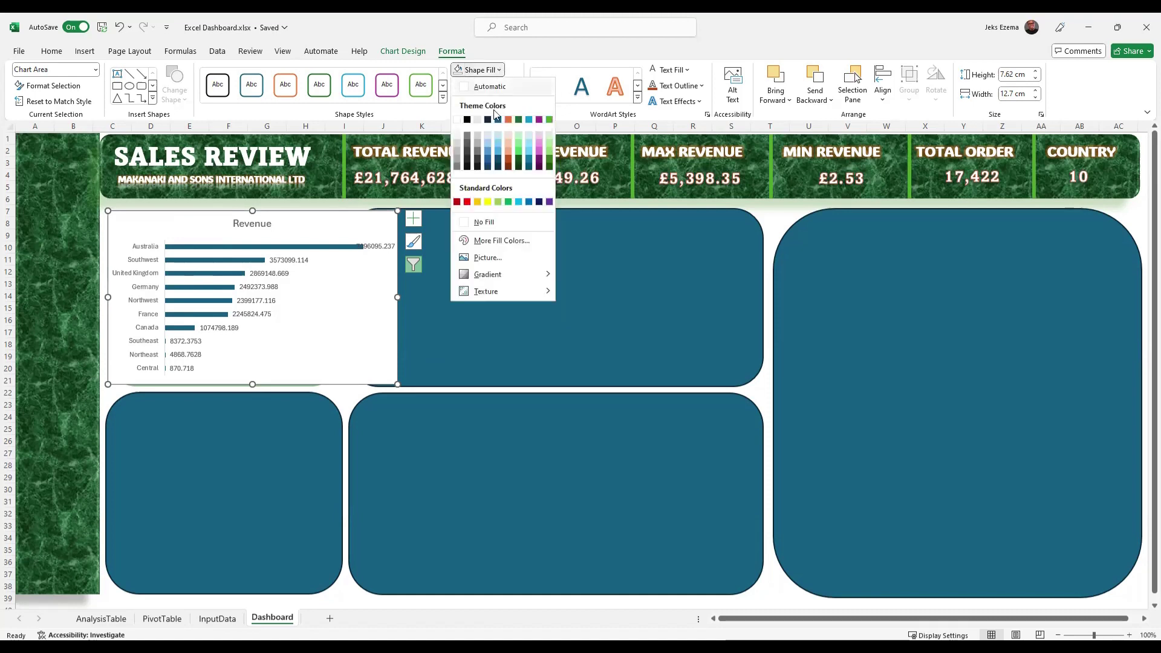
left_click(484, 222)
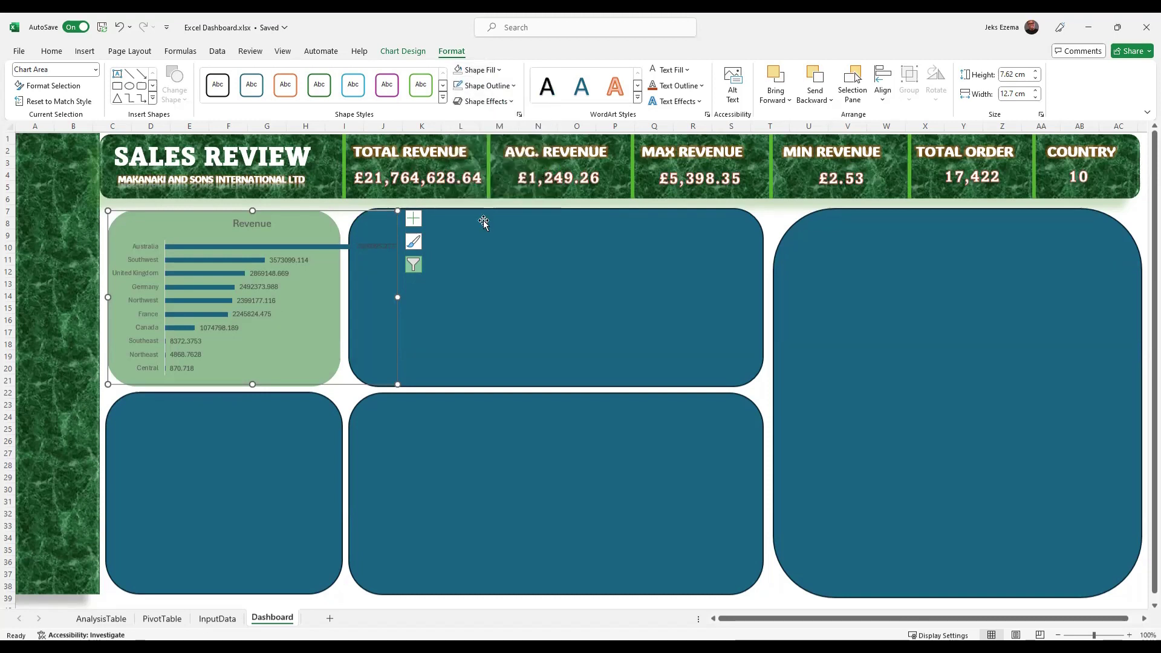
left_click(444, 99)
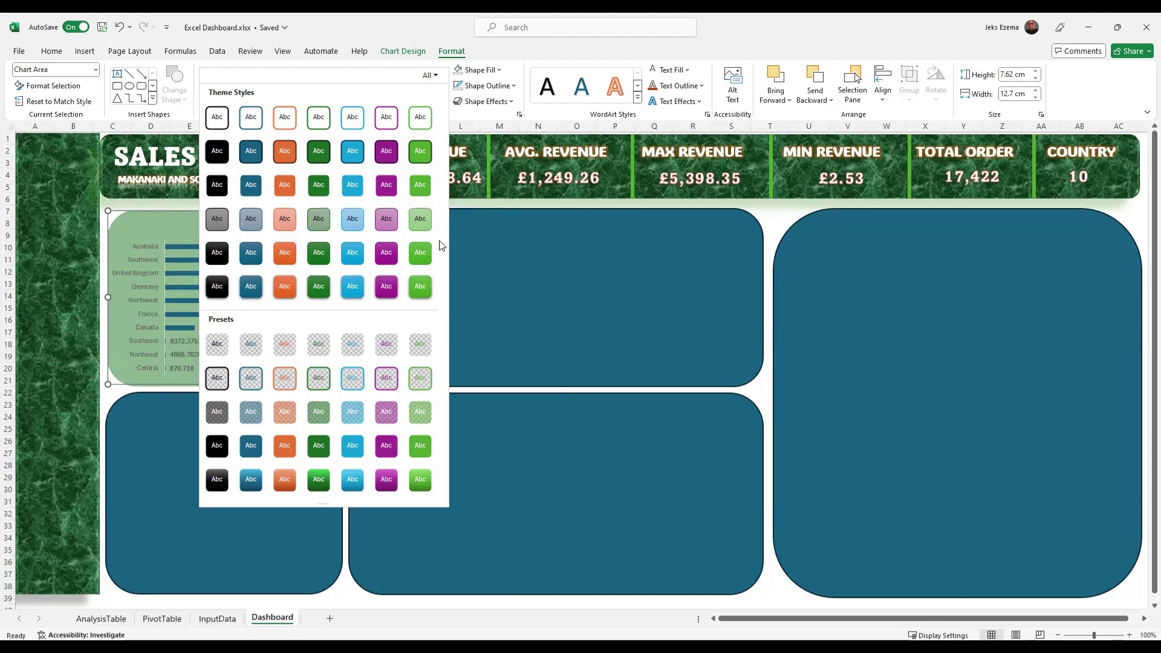
left_click(496, 333)
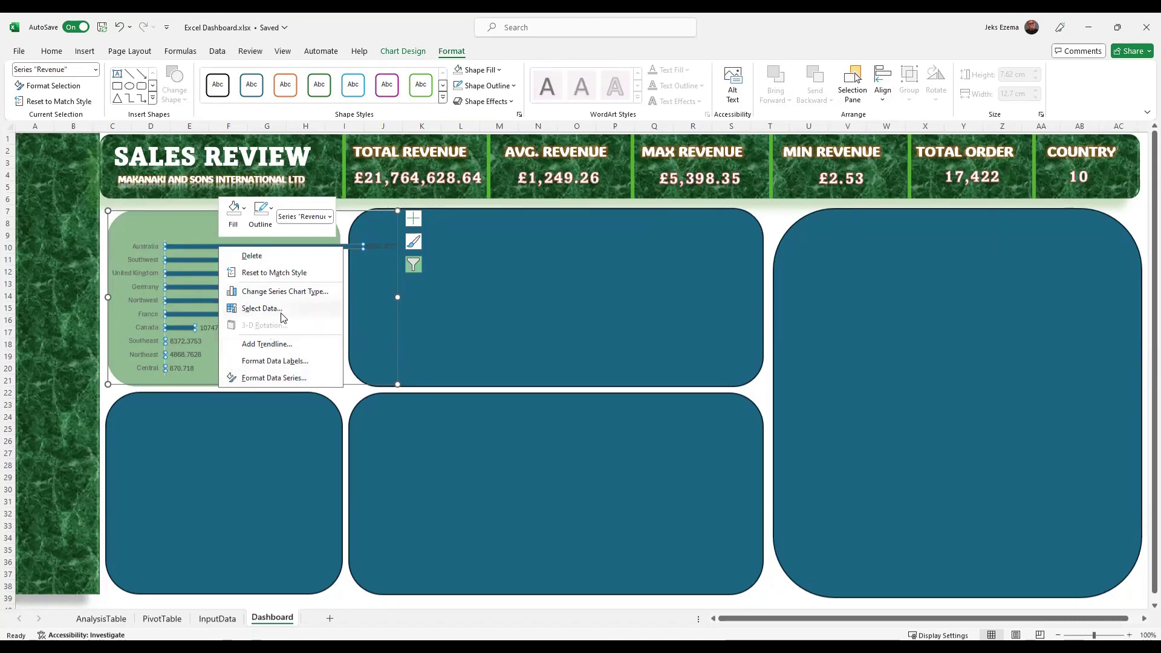
In Format Data Series, give the Revenue bars a white solid fill.
left_click(274, 378)
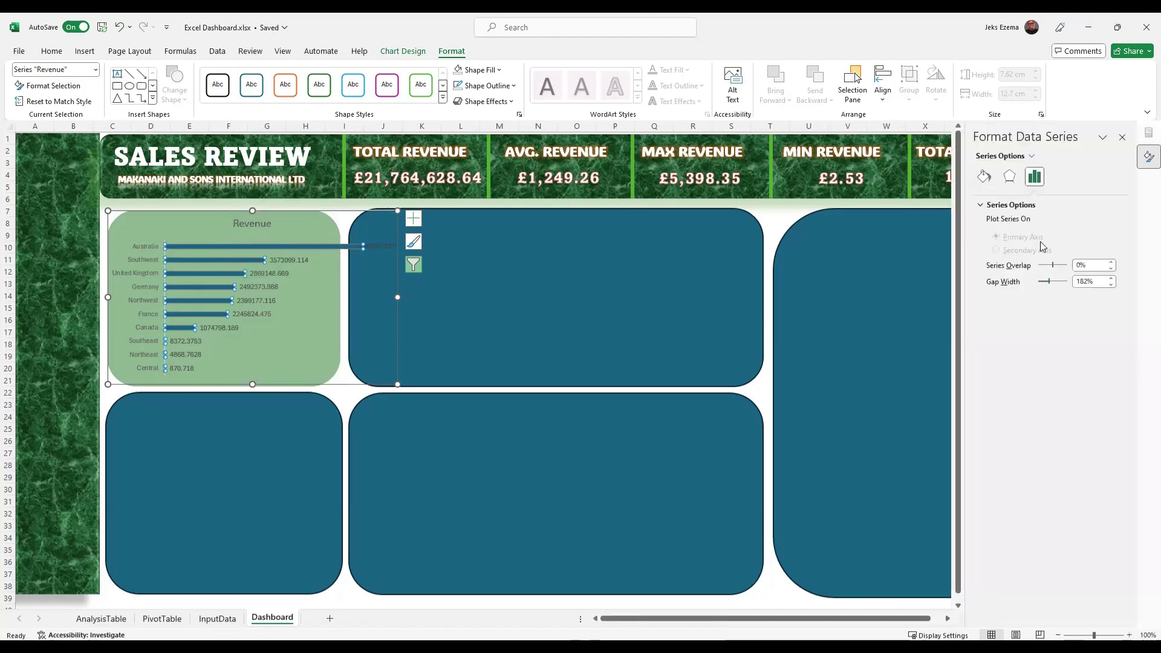
left_click(1009, 176)
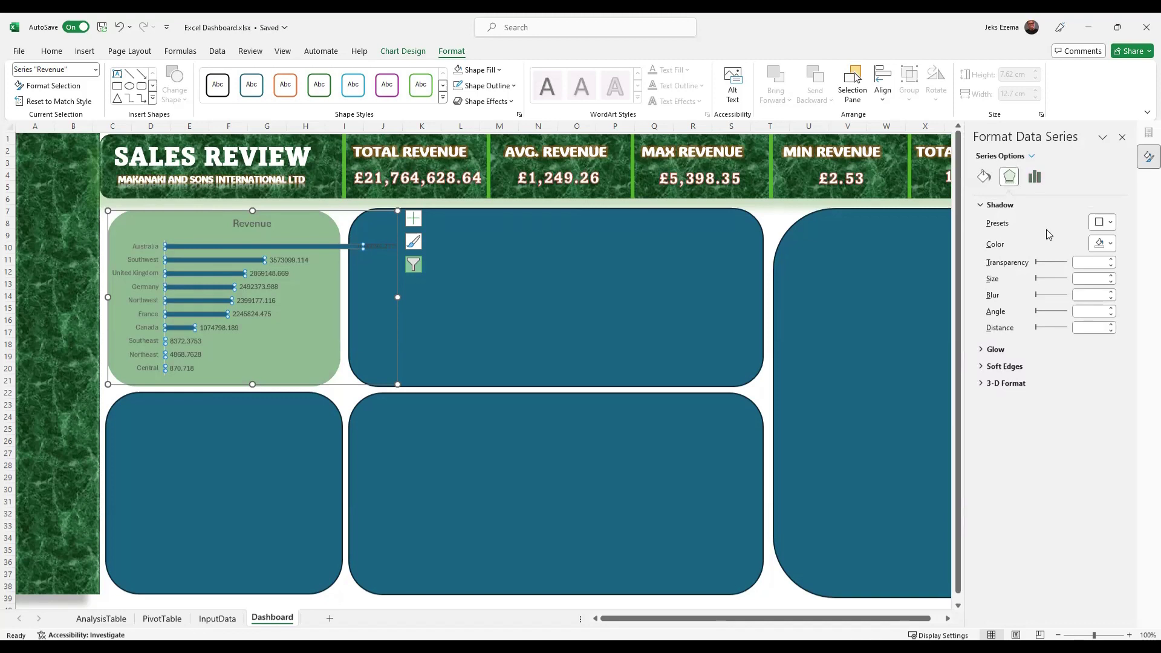
left_click(984, 176)
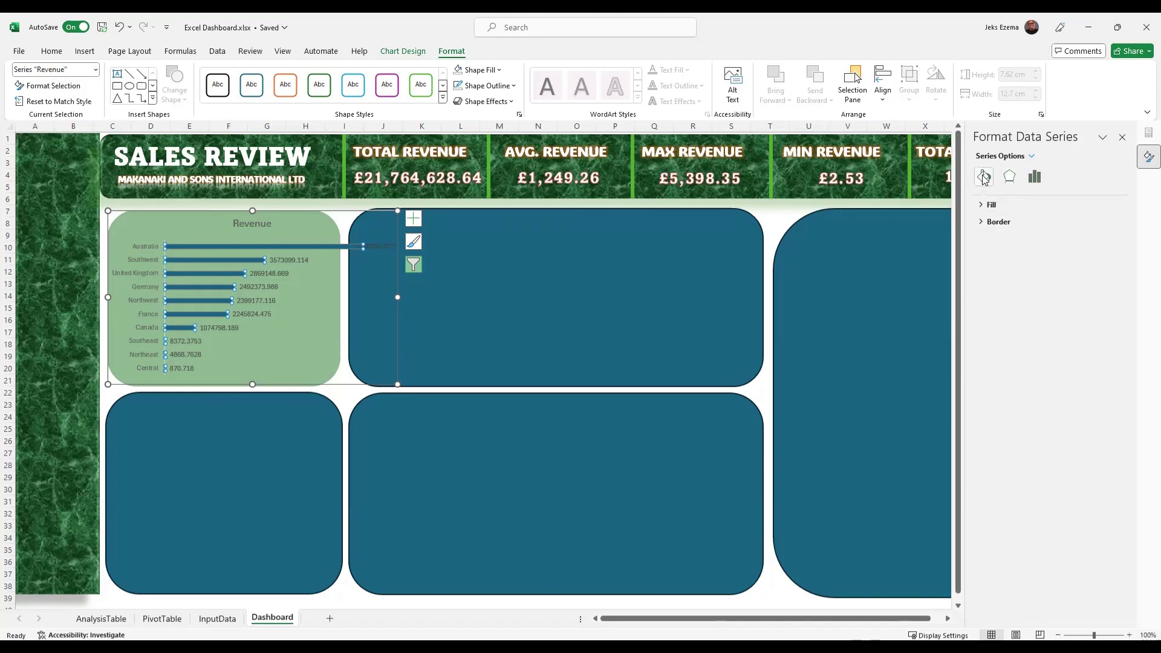
left_click(985, 206)
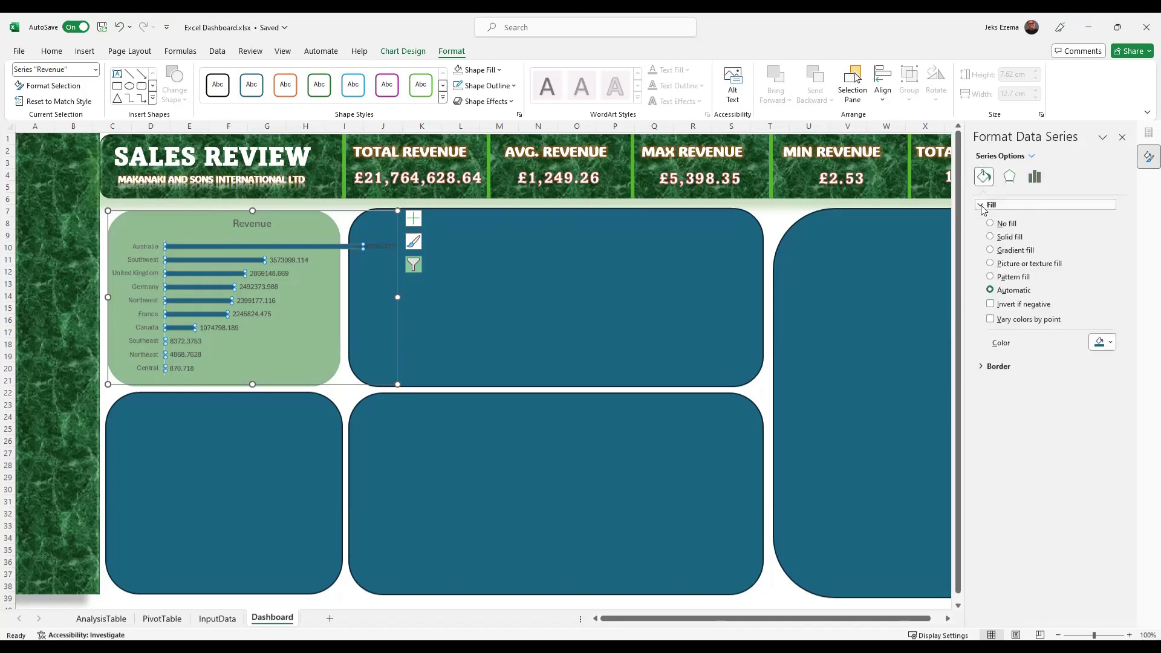
left_click(1111, 345)
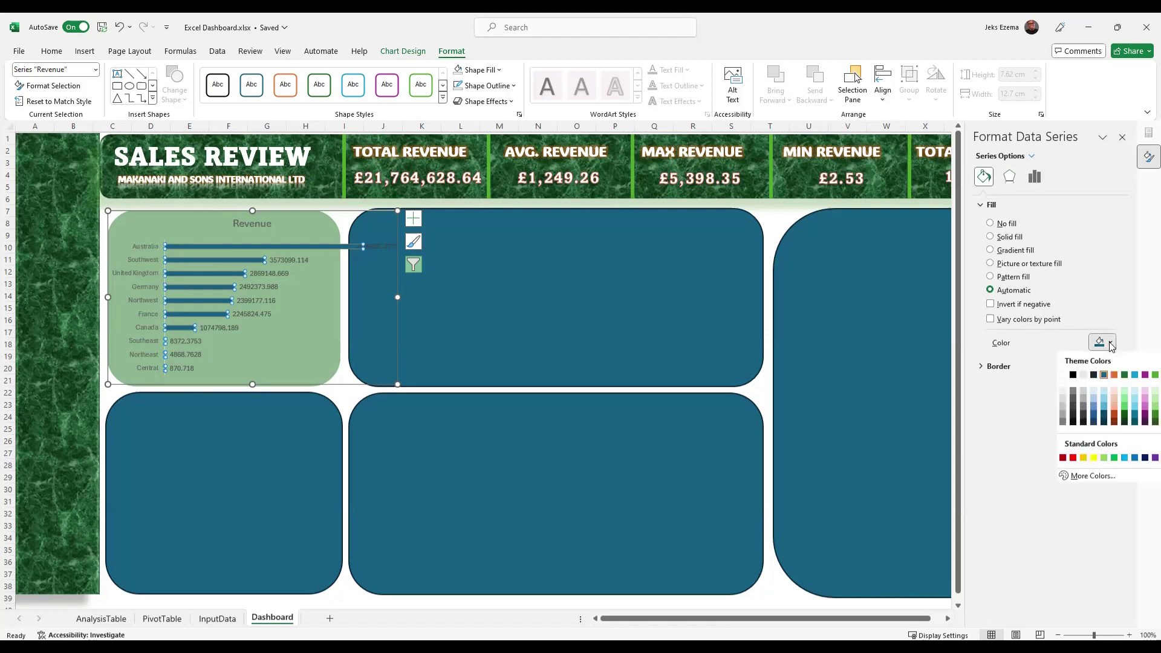
left_click(1063, 375)
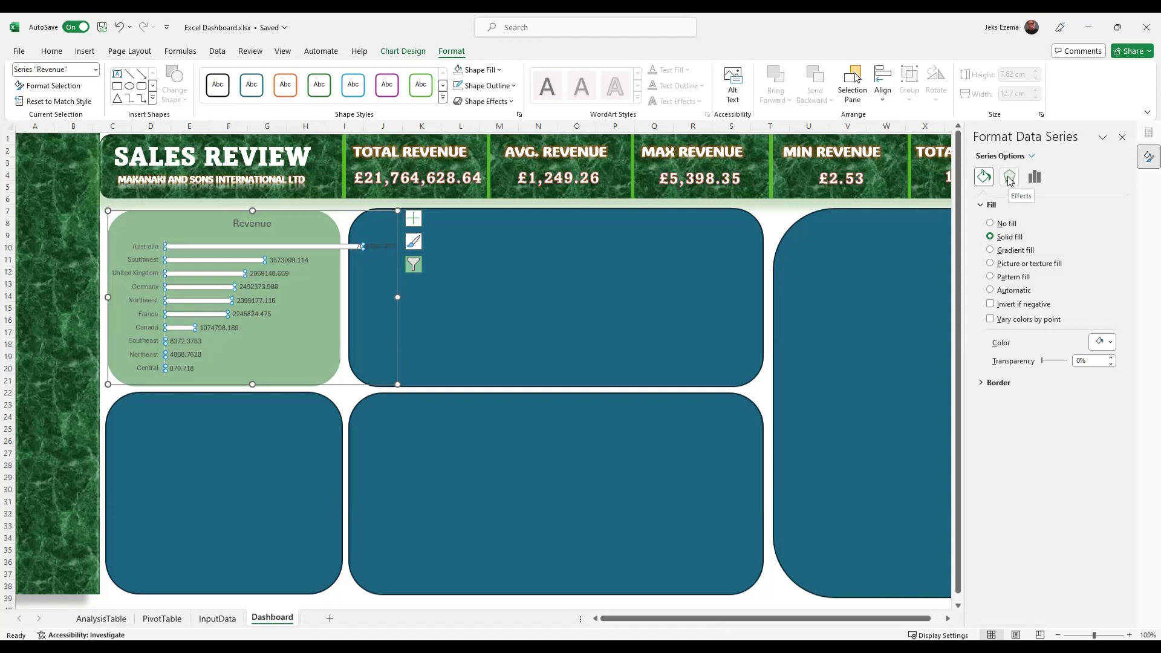
Switch the bars to a linear gradient fill using the Medium Gradient - Accent 3 preset.
left_click(990, 251)
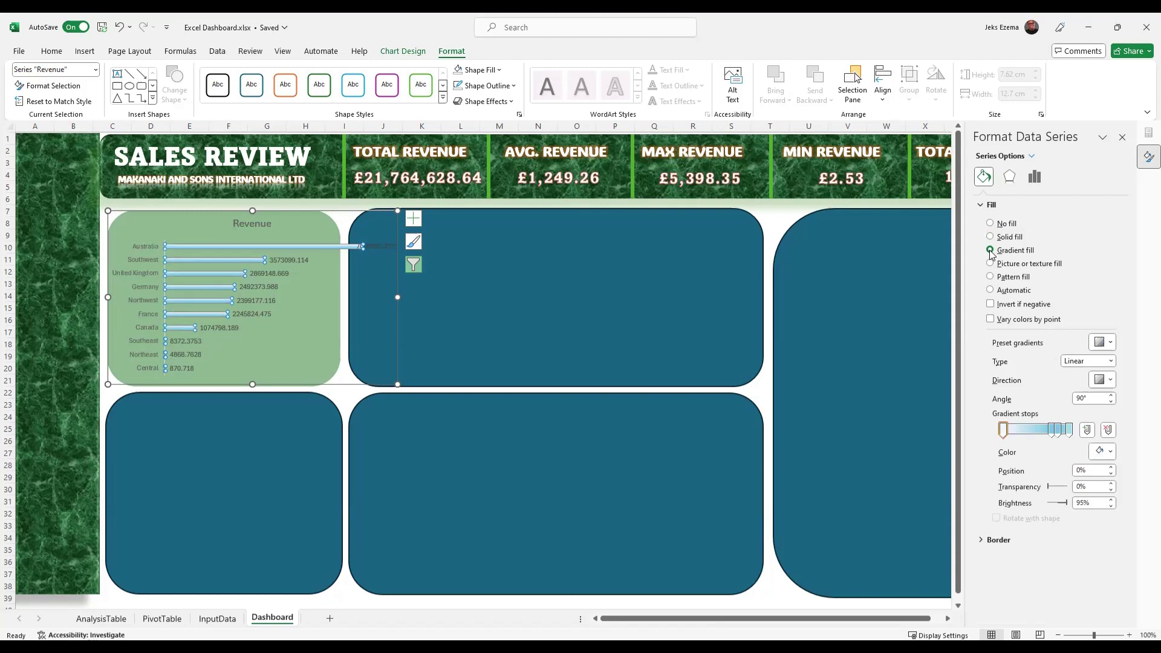
left_click(1112, 361)
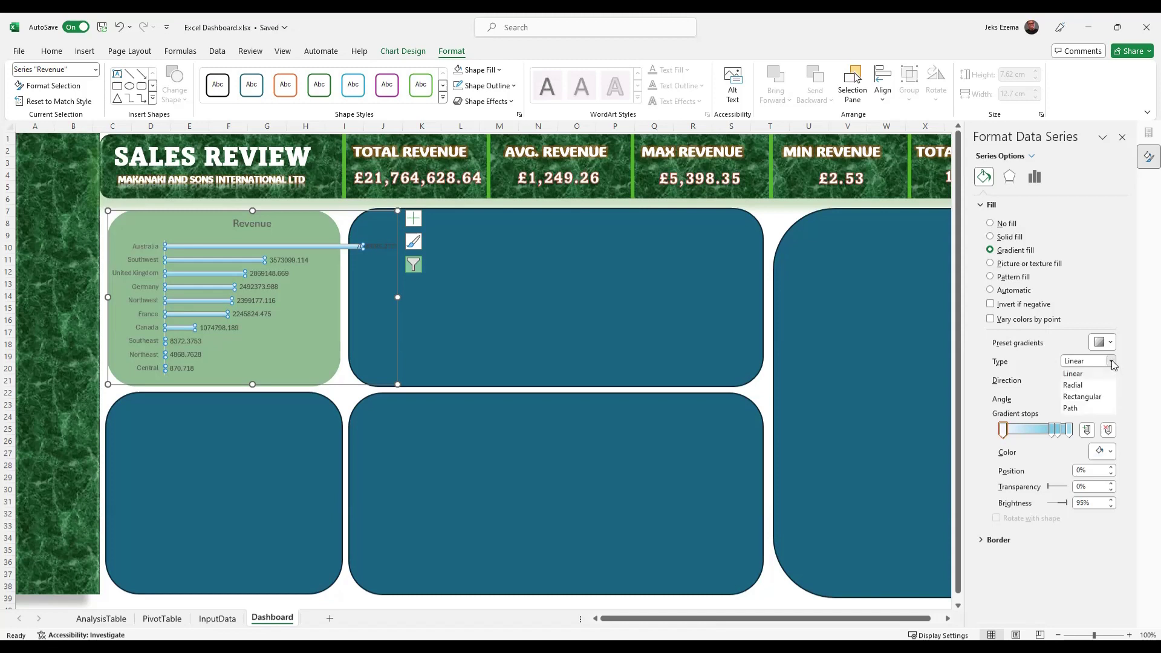
left_click(1112, 361)
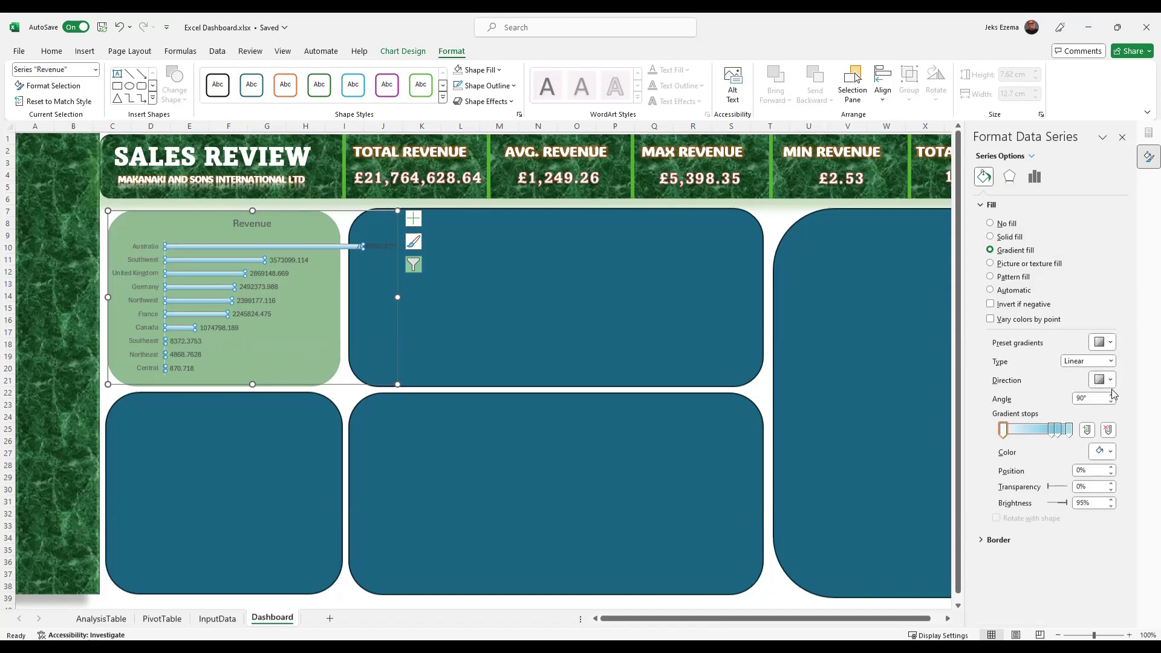
left_click(1111, 343)
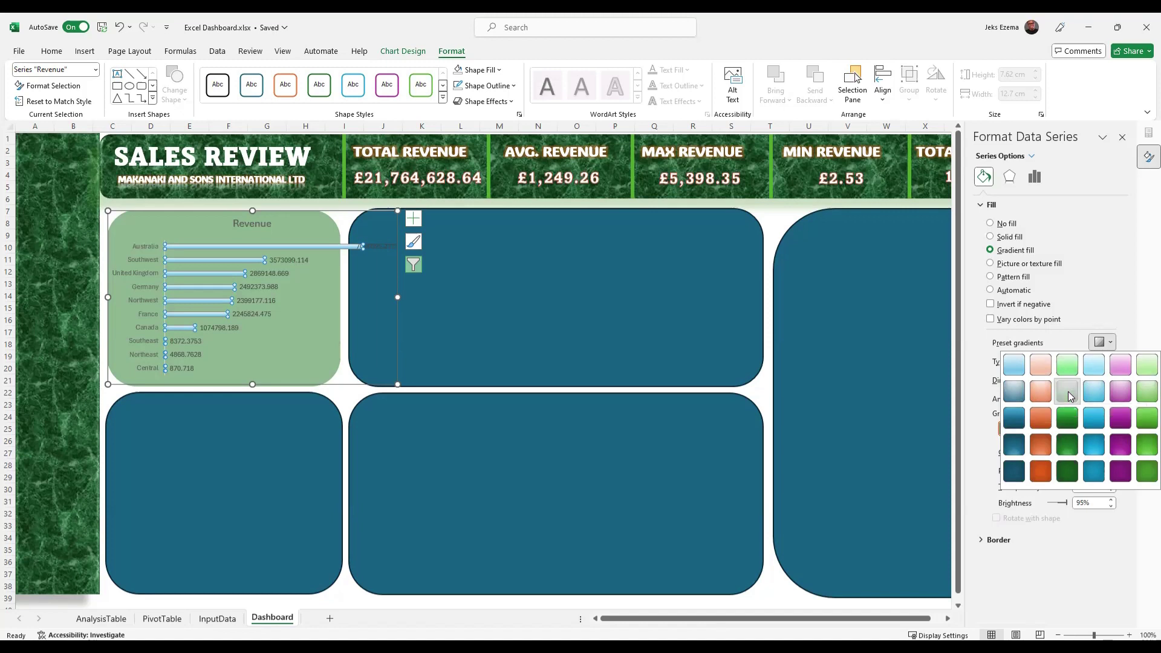
left_click(1069, 394)
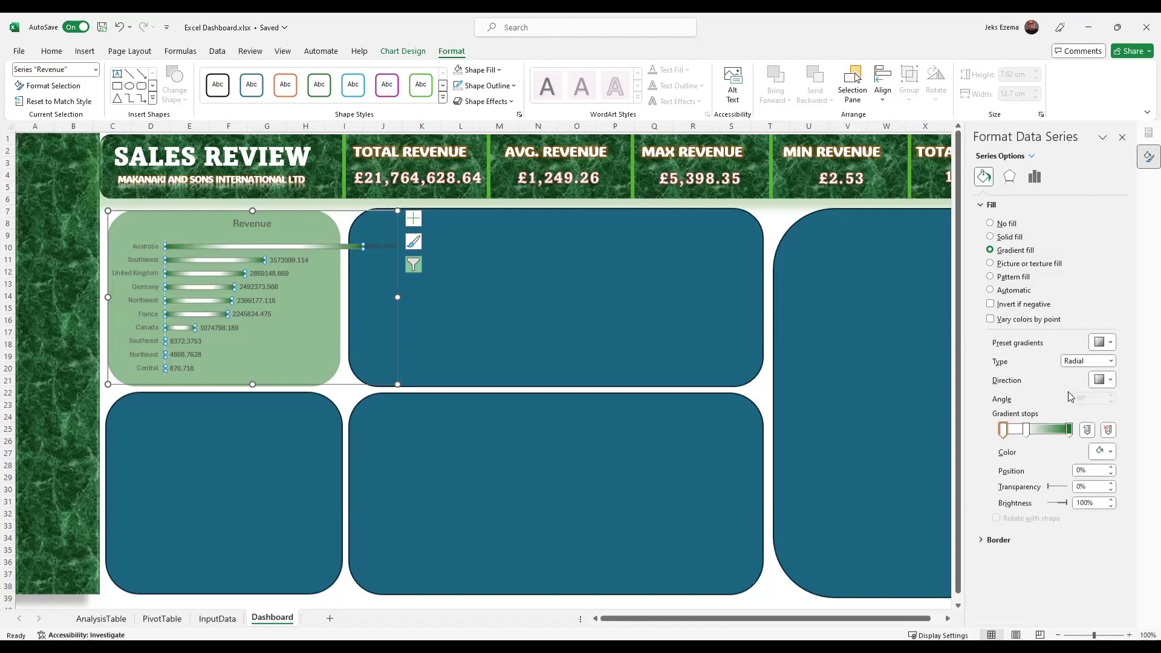
left_click(1111, 343)
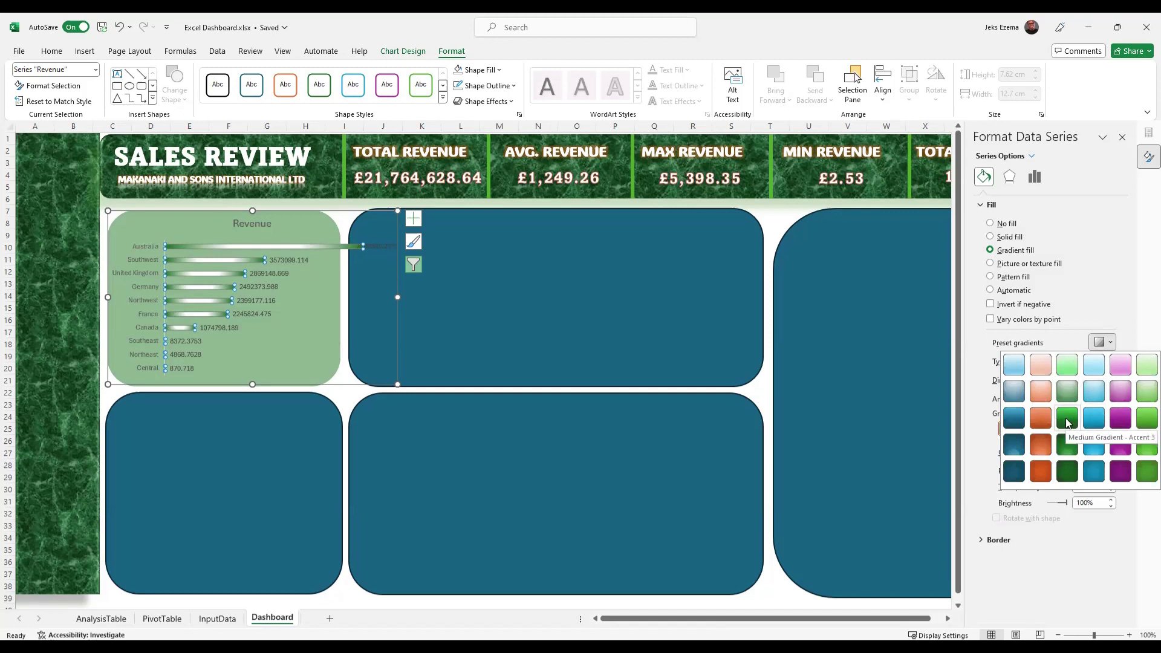
left_click(1068, 423)
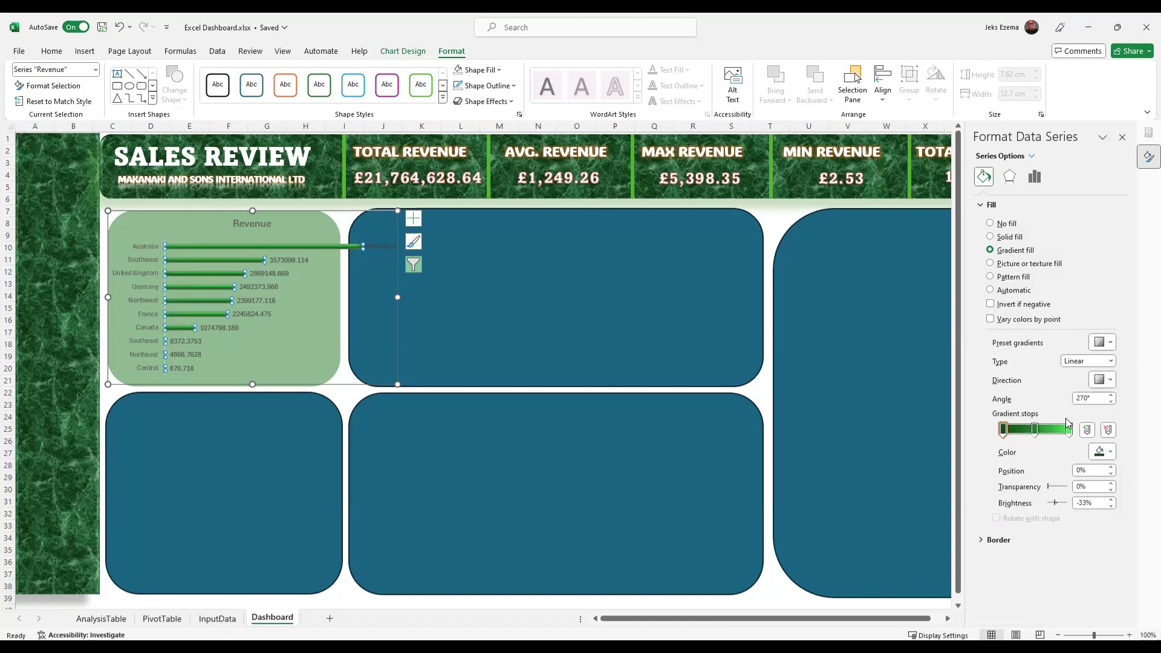
Add a soft shadow preset to the Revenue bars.
left_click(1010, 177)
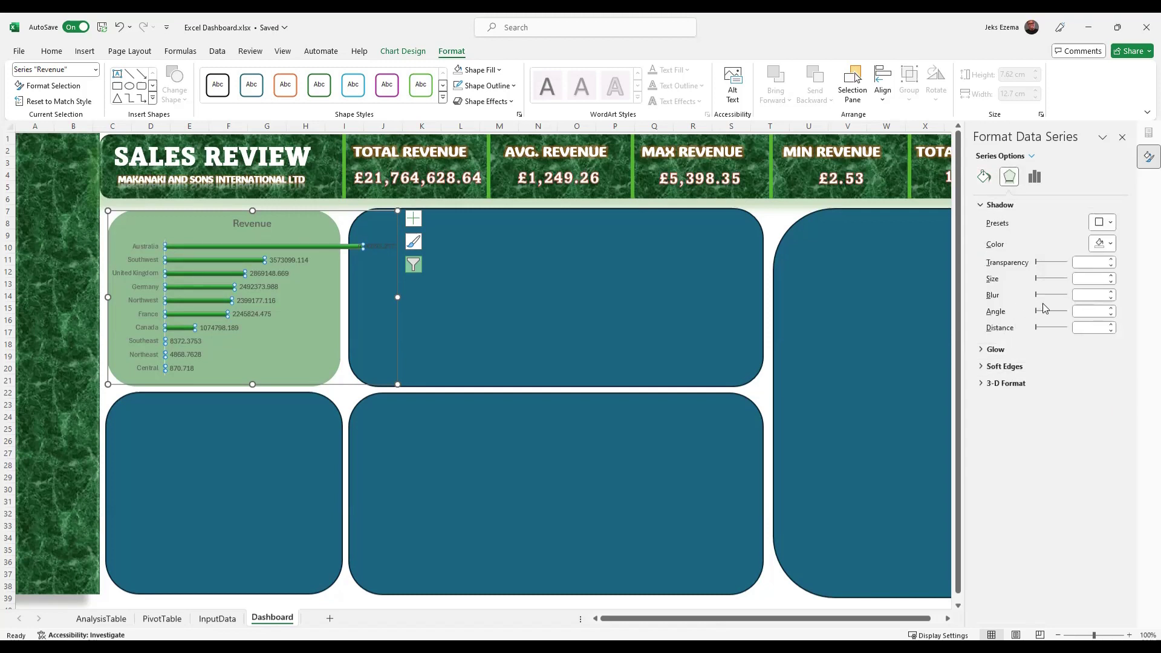
left_click(1112, 276)
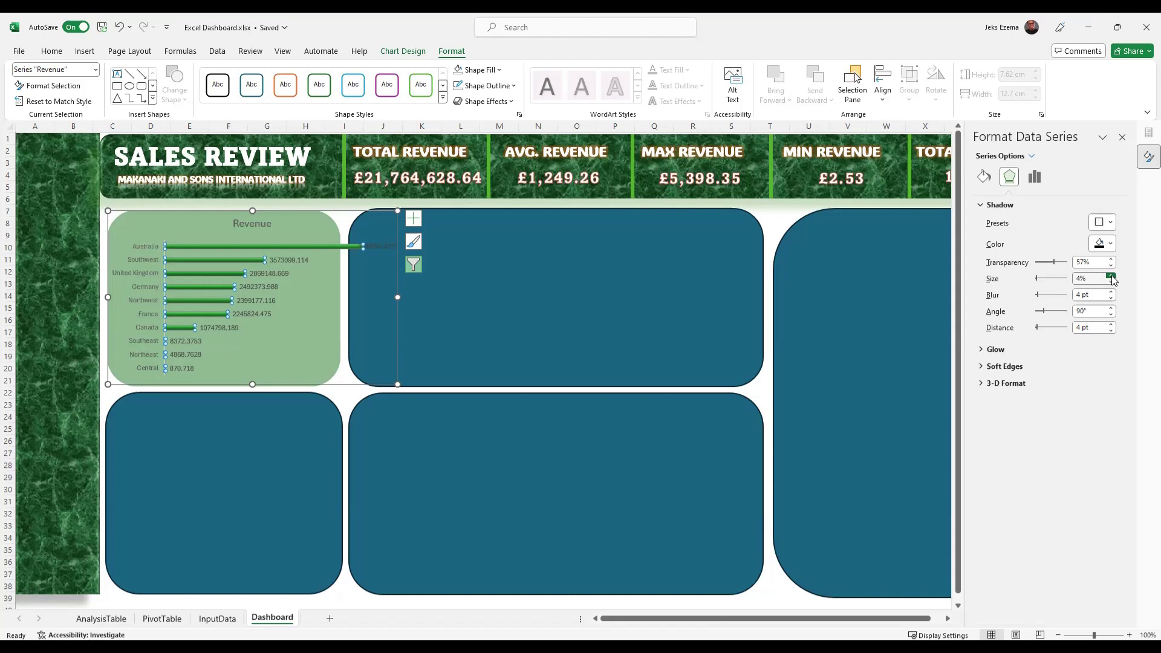
left_click(984, 177)
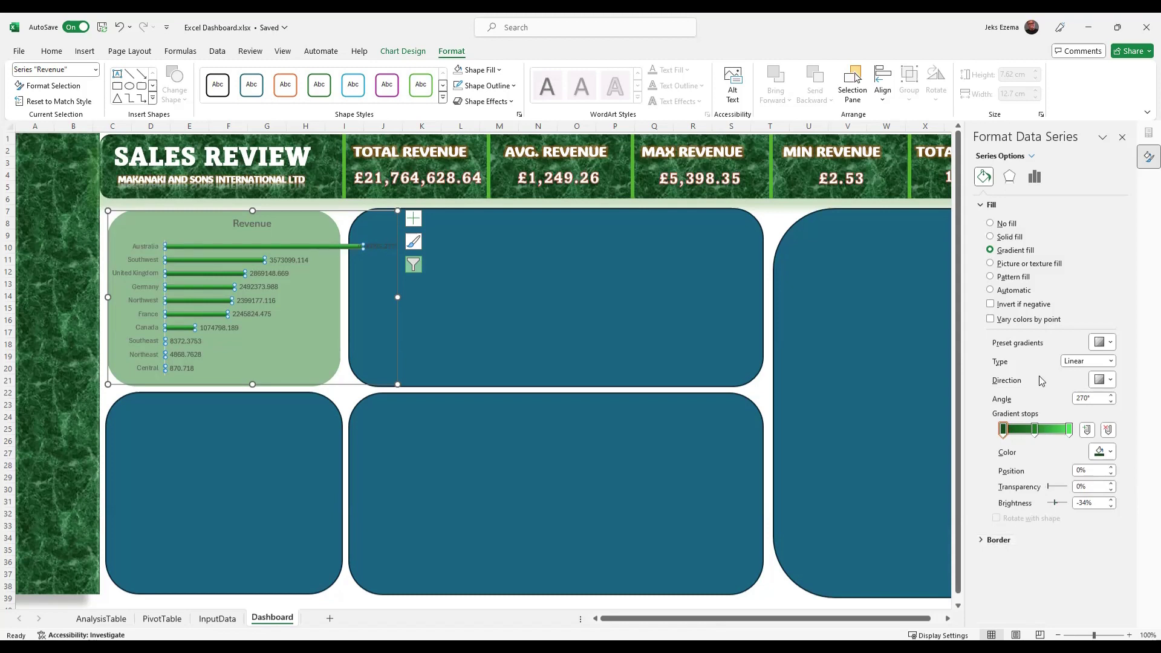
Give the Revenue bars a solid 0.75 pt border.
left_click(981, 543)
scroll(1009, 536, "down", 3)
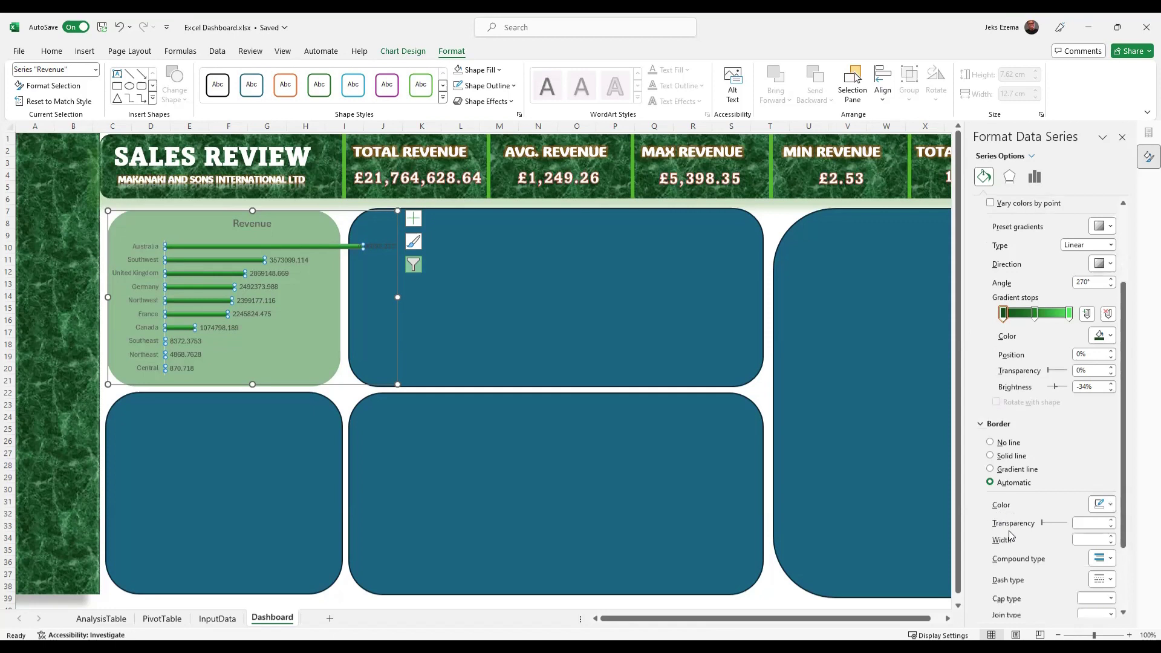
scroll(1009, 536, "down", 3)
scroll(1012, 526, "down", 1)
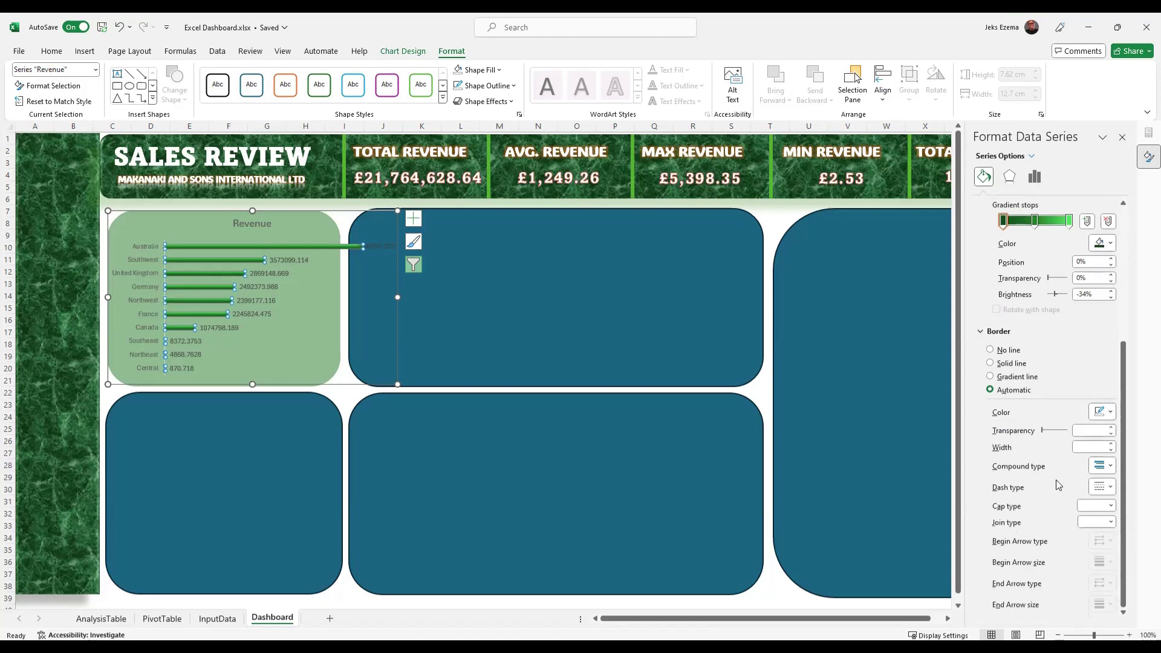
left_click(1112, 444)
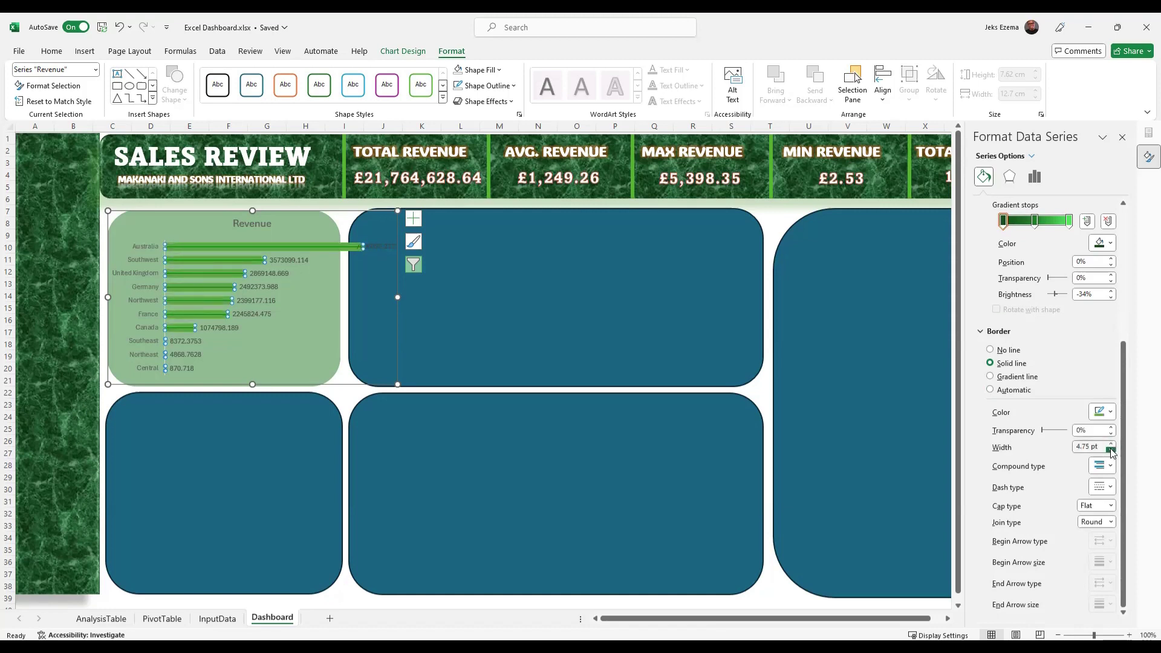
left_click(1111, 451)
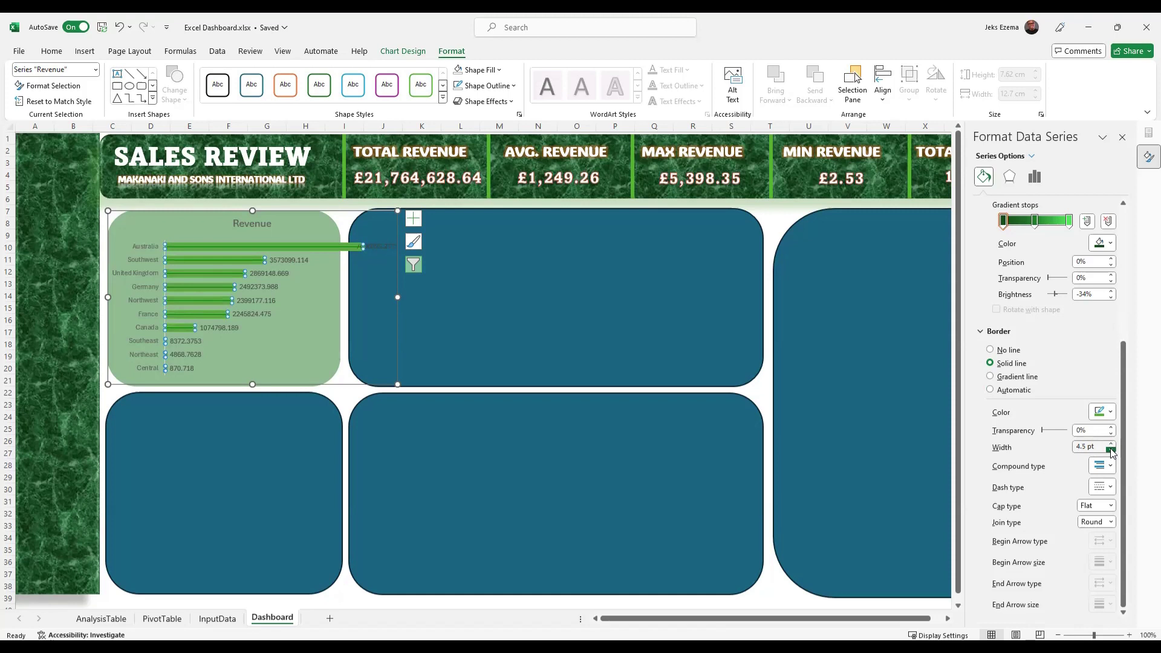
left_click(119, 28)
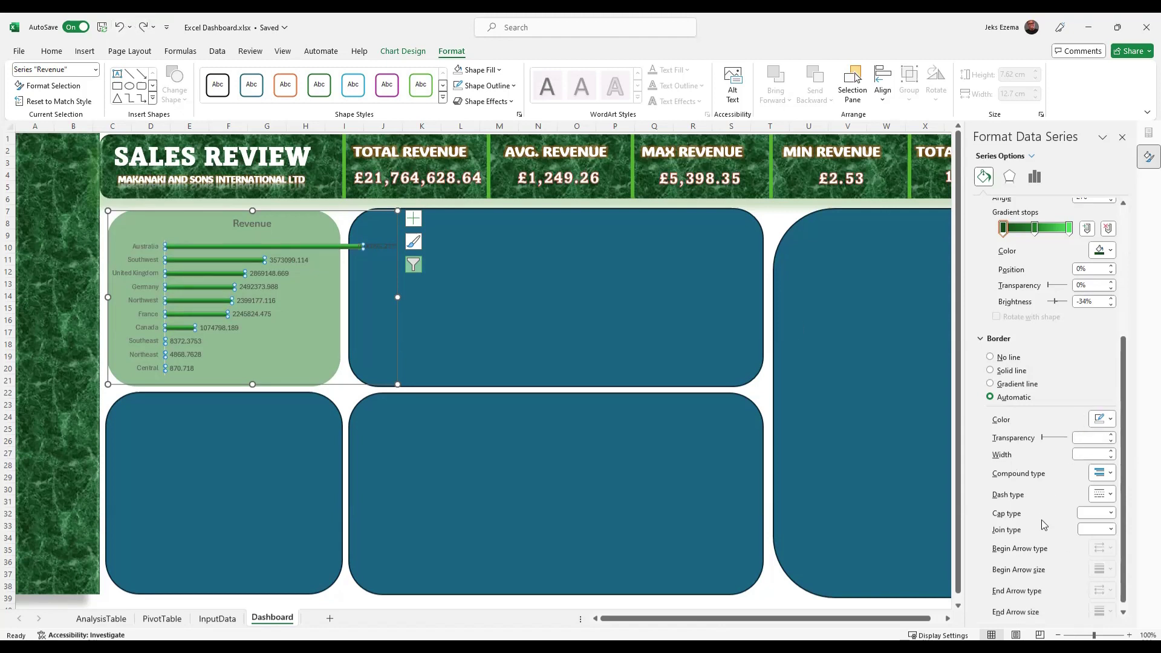
key("ctrl+y")
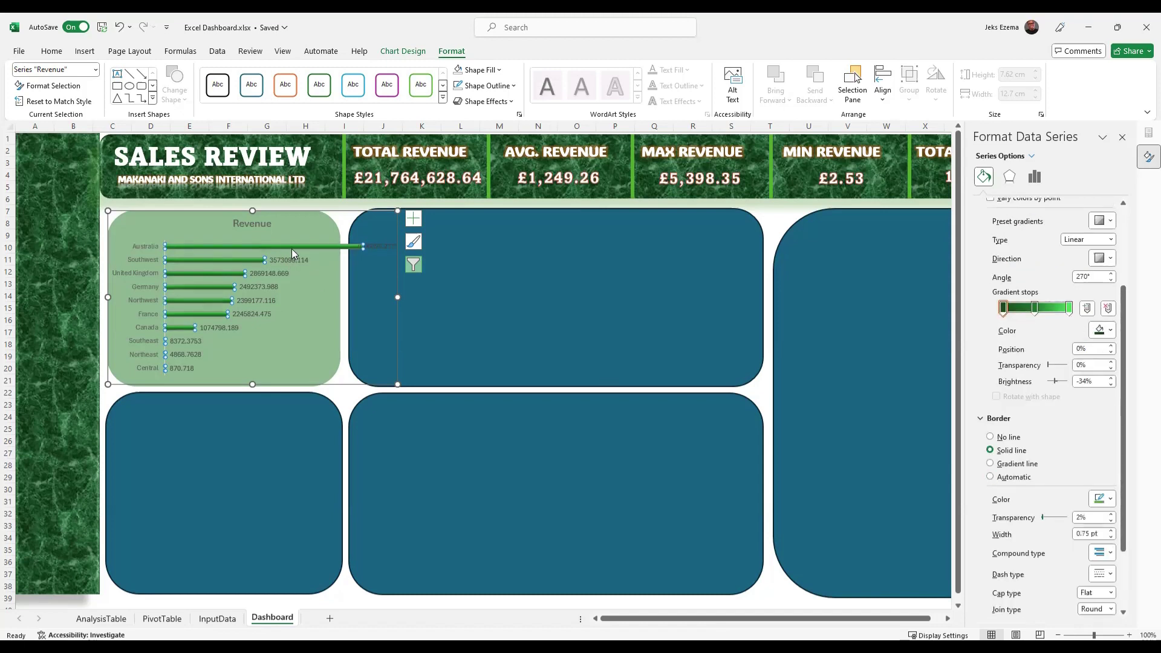
Make a gradient stop slightly transparent and check the bars' shadow settings.
left_click(1060, 369)
scroll(1031, 284, "up", 2)
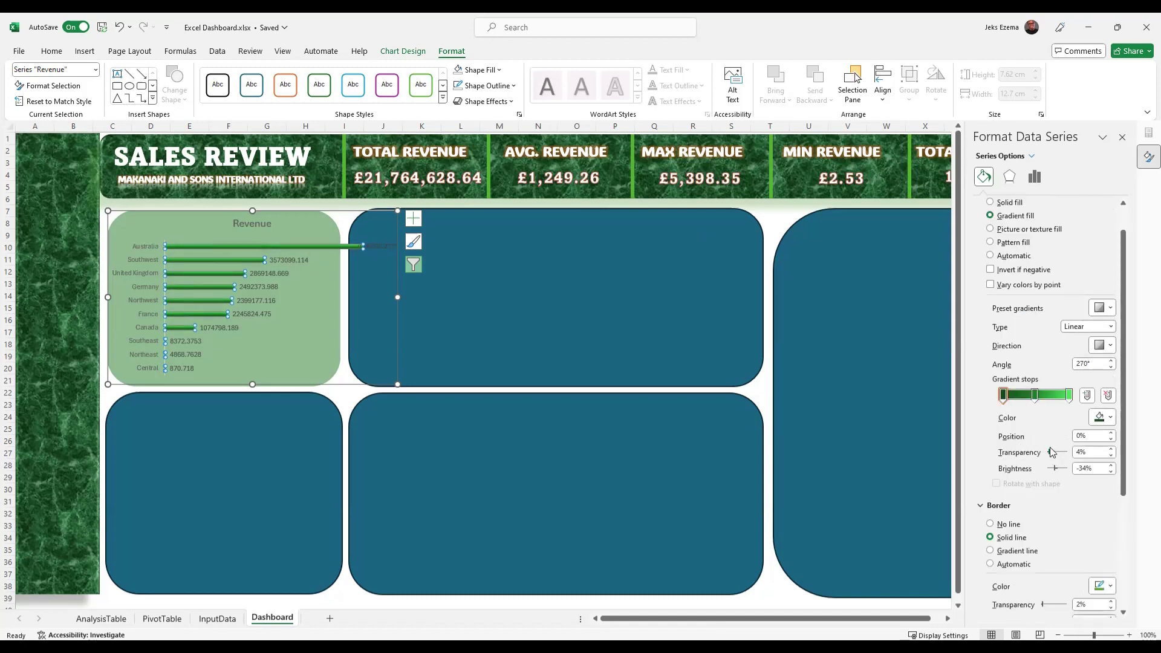
scroll(1052, 452, "up", 1)
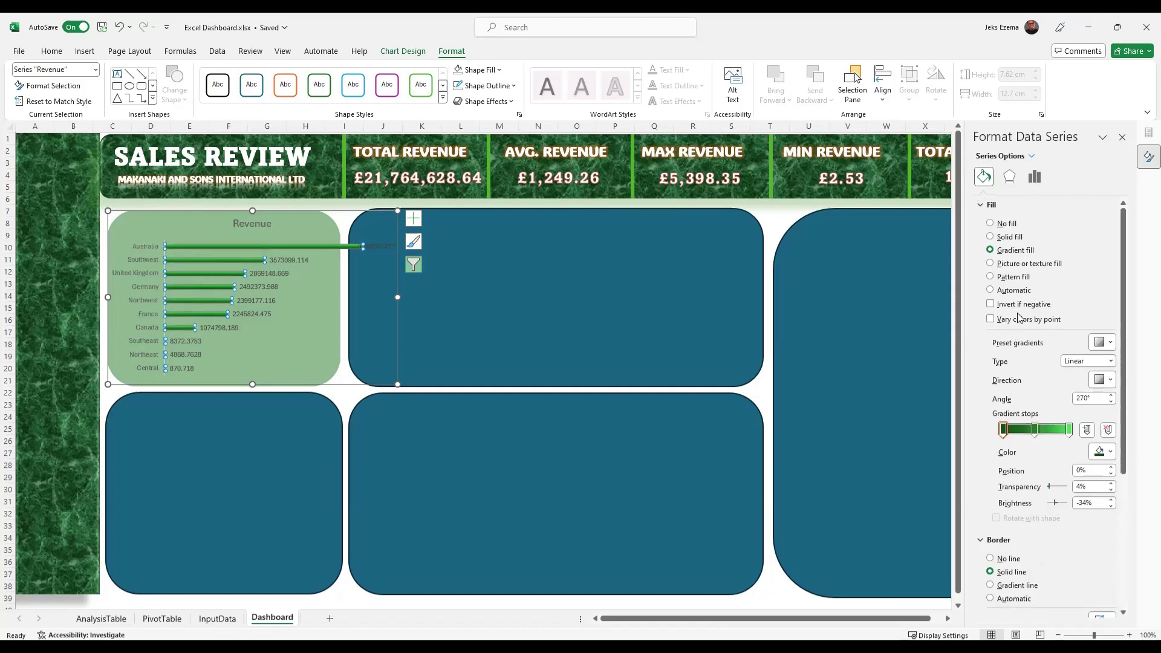
left_click(1010, 176)
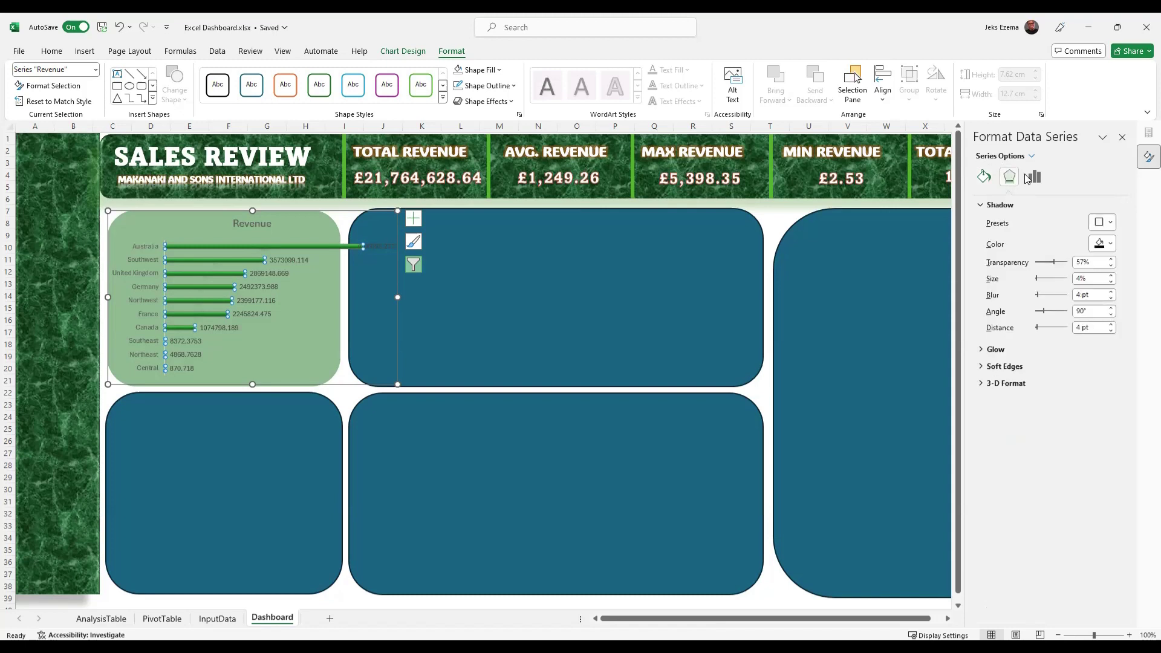
left_click(1036, 176)
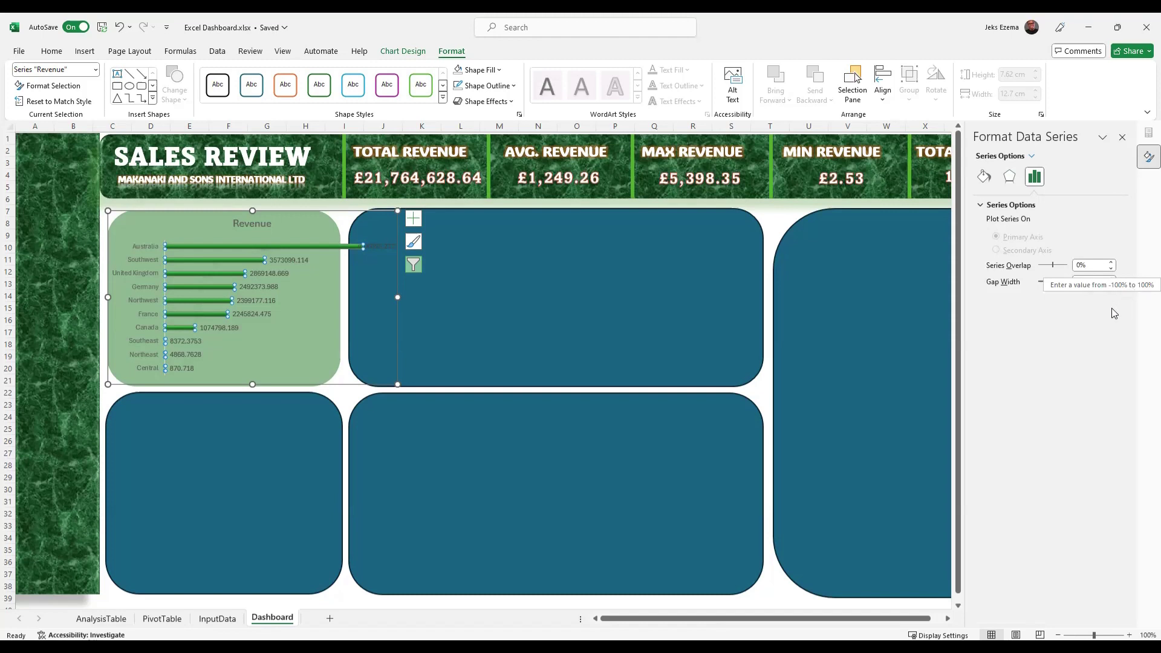
Lower the Revenue series gap width step by step to about 156% for thicker bars.
left_click(1111, 284)
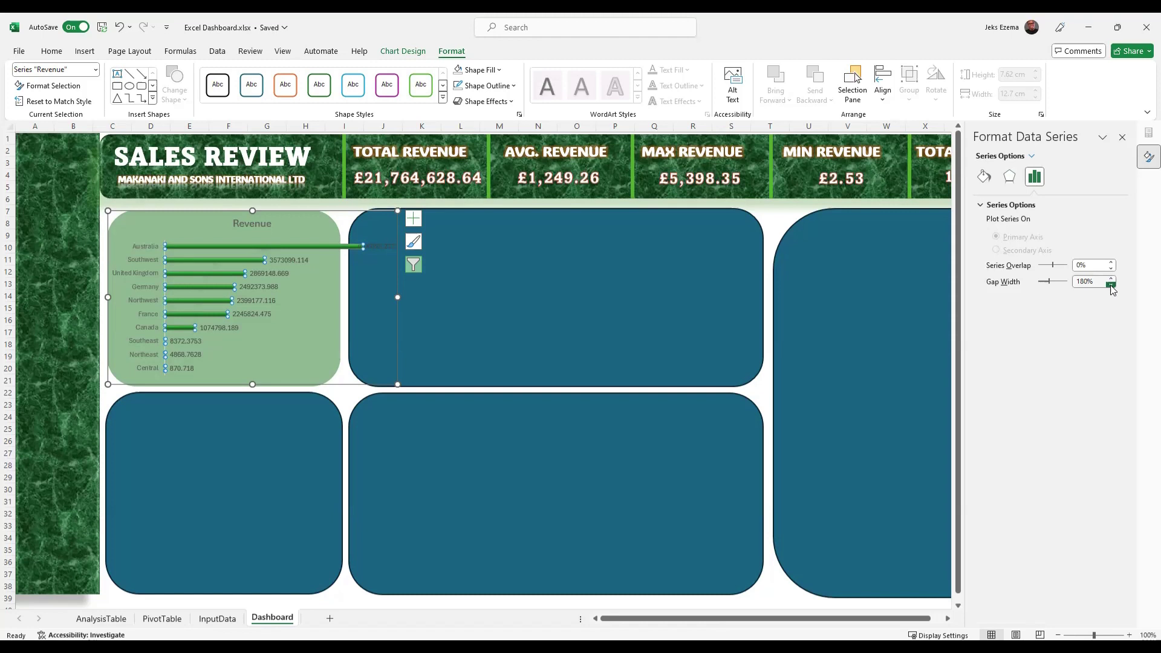
left_click(1111, 284)
left_click(1111, 284)
left_click(1111, 284)
left_click(1111, 284)
left_click(1111, 285)
left_click(1111, 285)
left_click(1112, 284)
left_click(1111, 285)
left_click(1111, 285)
left_click(1111, 285)
Resize the Revenue chart to about 8.15 × 10.82 cm and move it over the top-left green panel.
left_click_drag(397, 384, 330, 376)
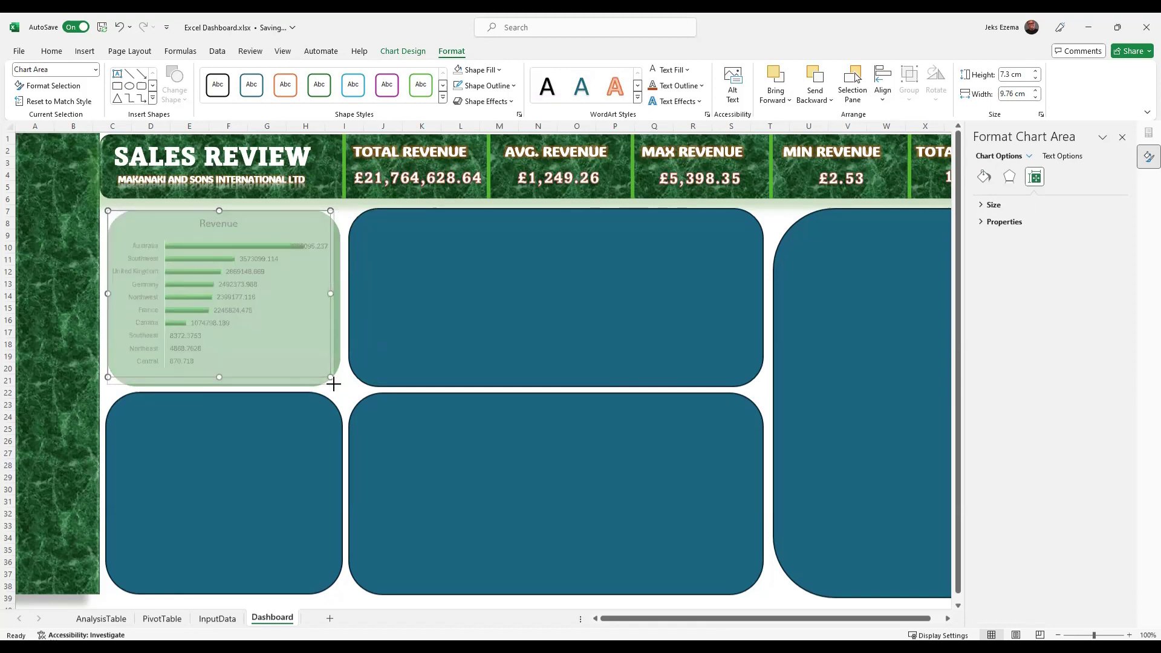
left_click_drag(333, 383, 345, 392)
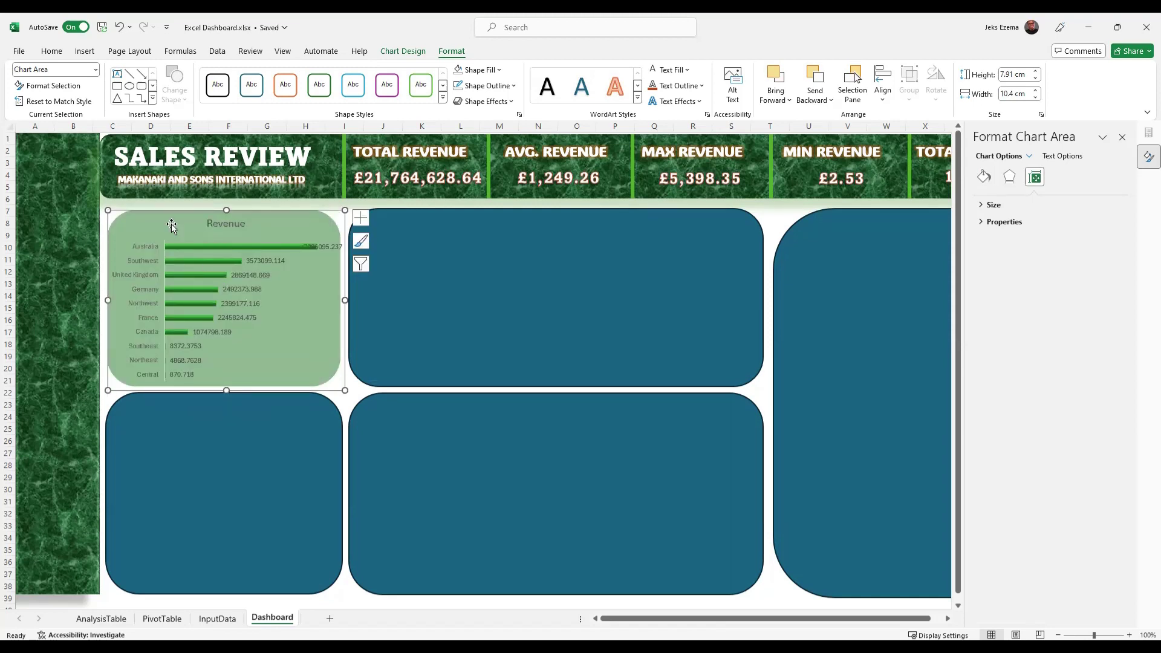
left_click_drag(106, 210, 95, 204)
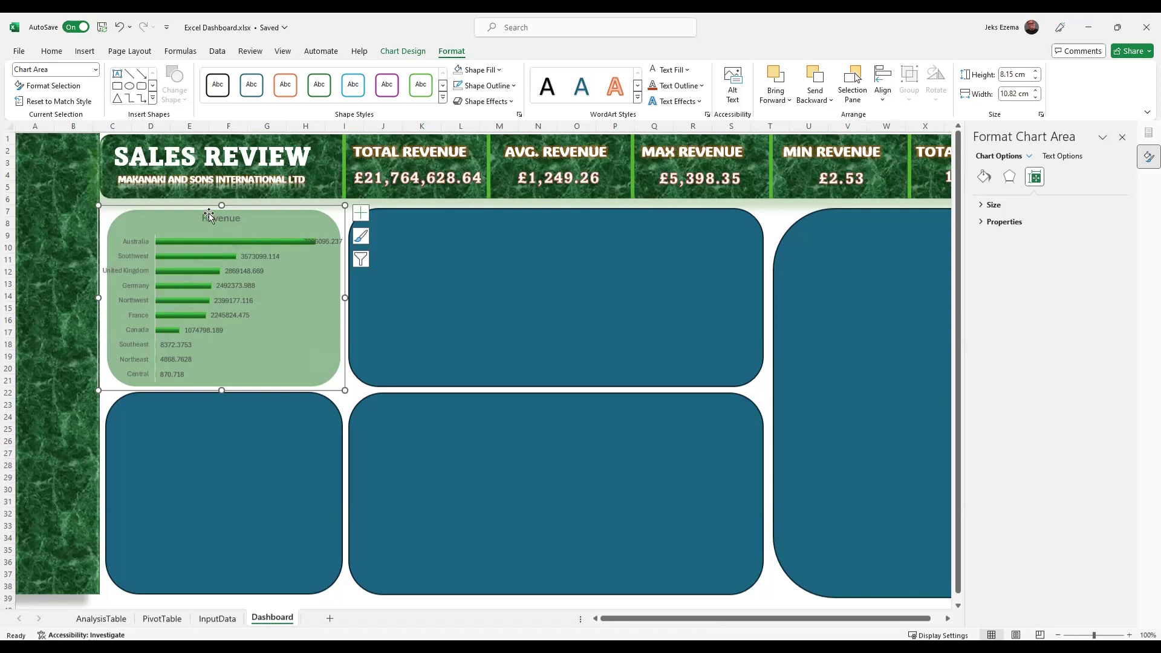
Look over the chart's size and shadow/glow effect settings, then deselect the chart.
left_click(982, 207)
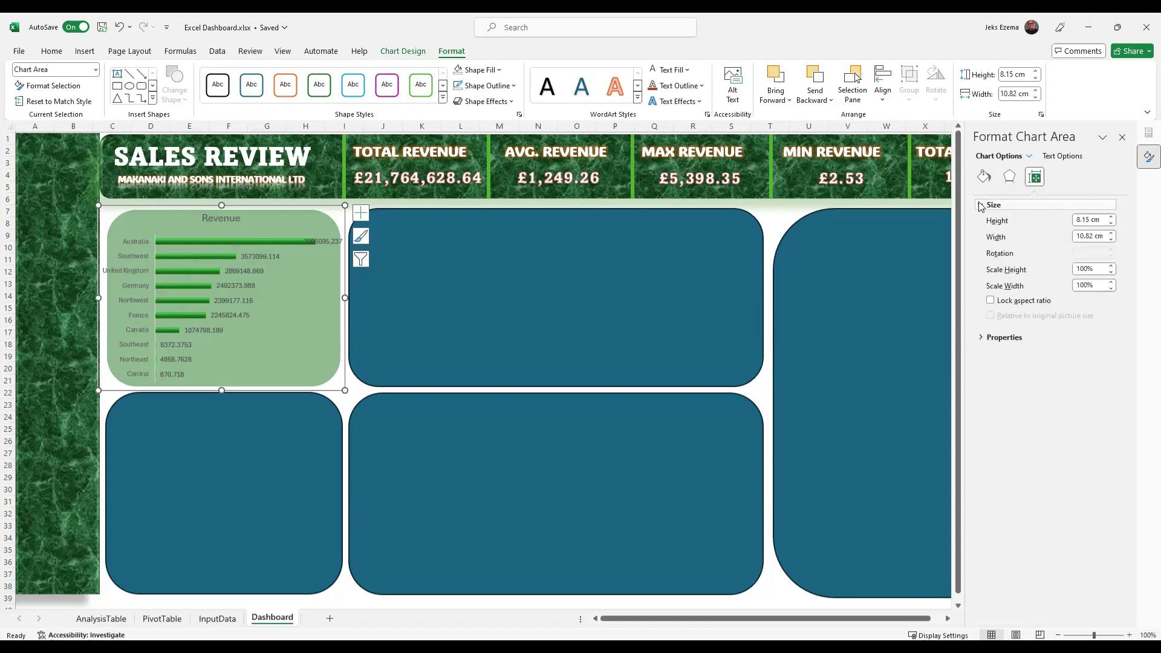
left_click(981, 207)
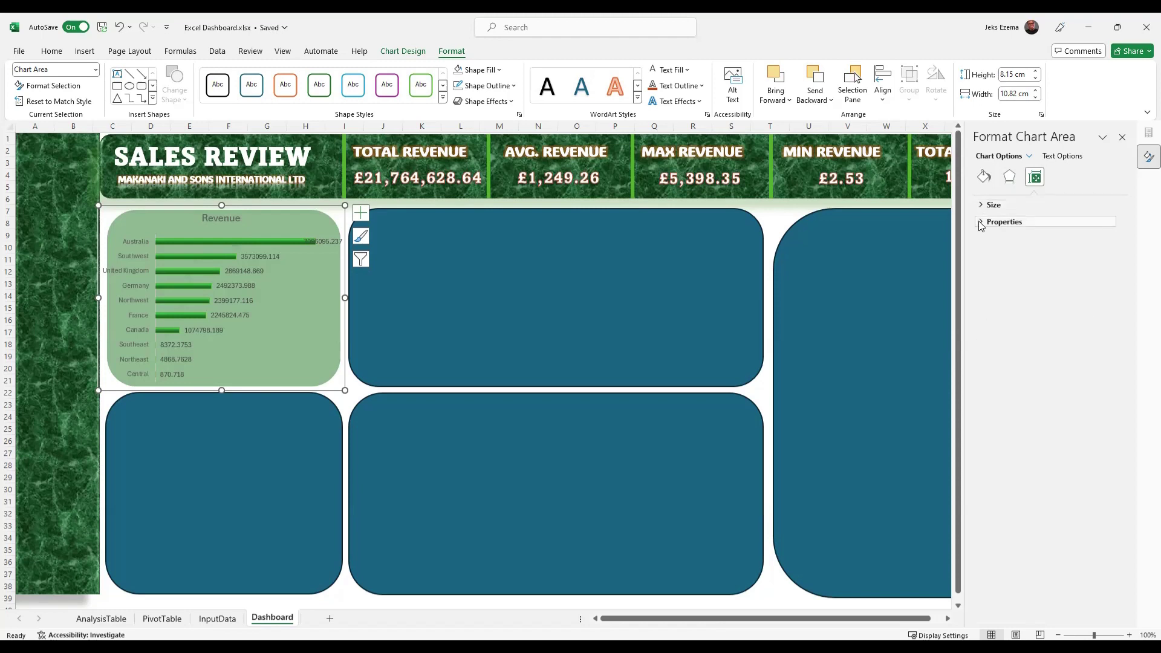
left_click(1011, 179)
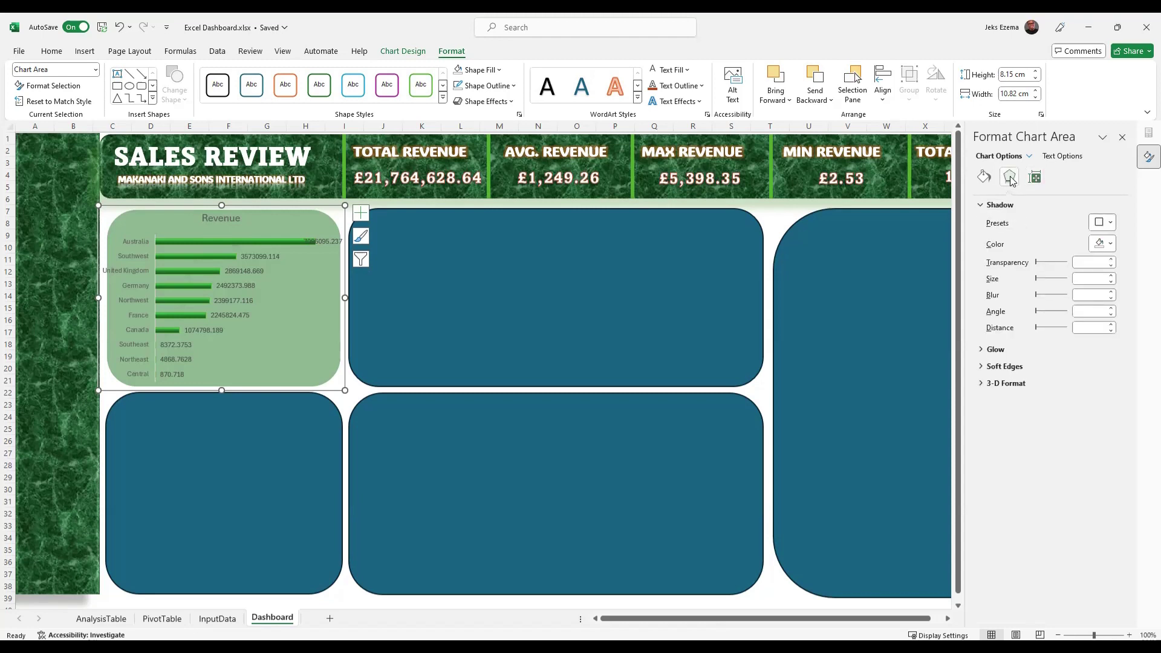
left_click(426, 325)
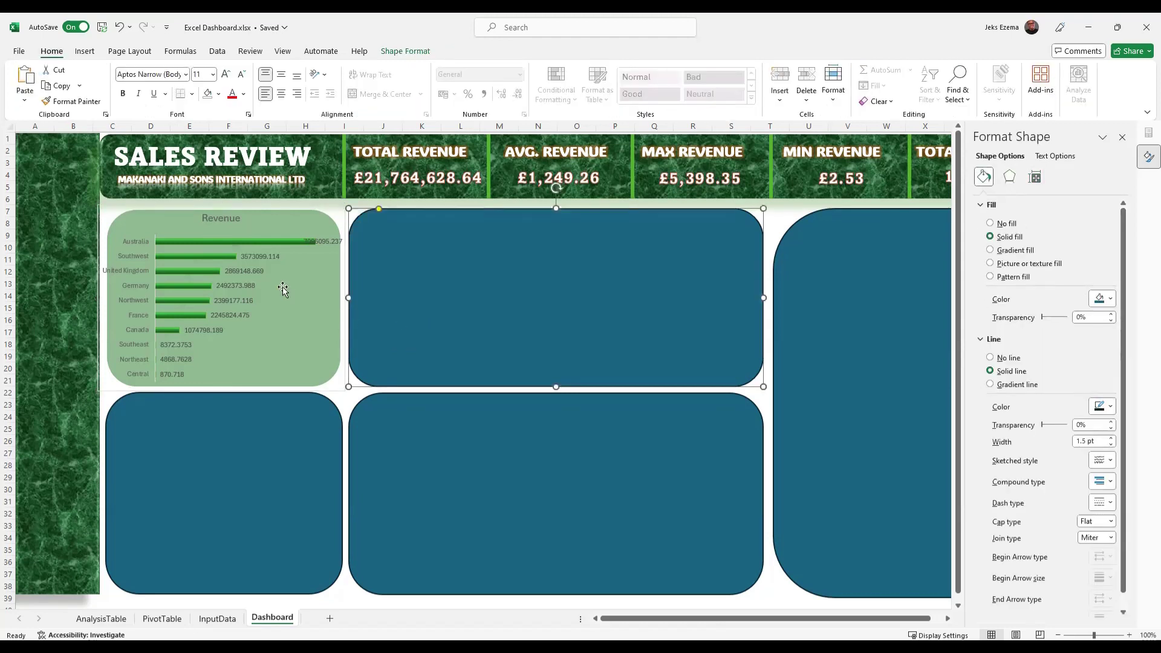
Set the Revenue chart area's text fill colour to White.
right_click(136, 268)
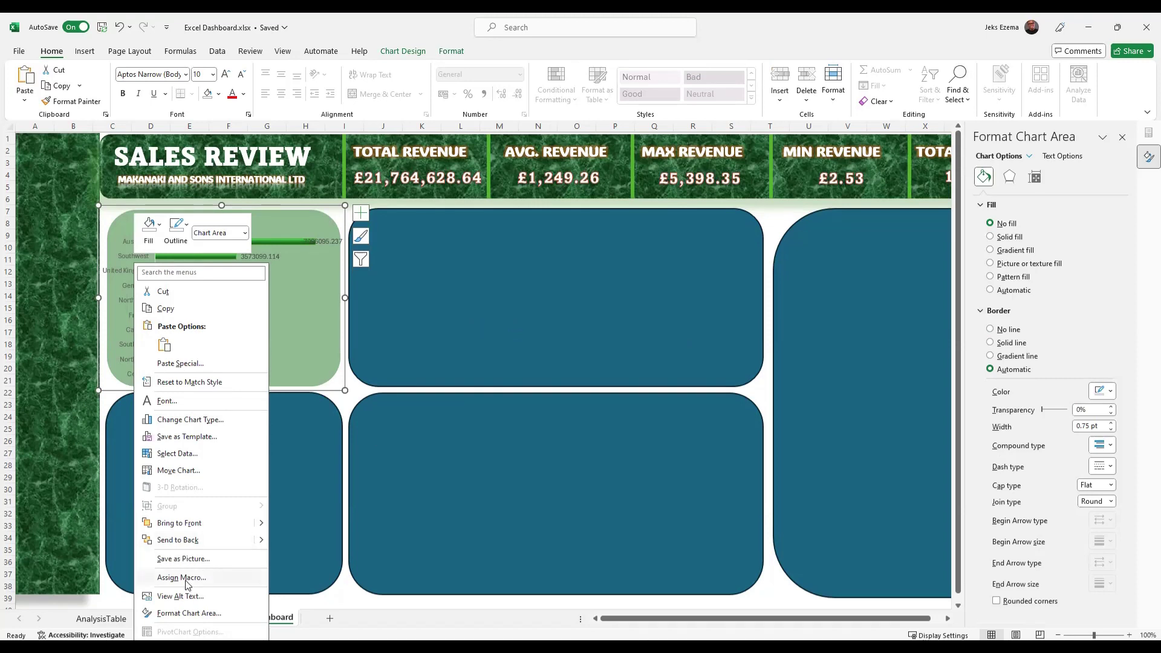
left_click(177, 614)
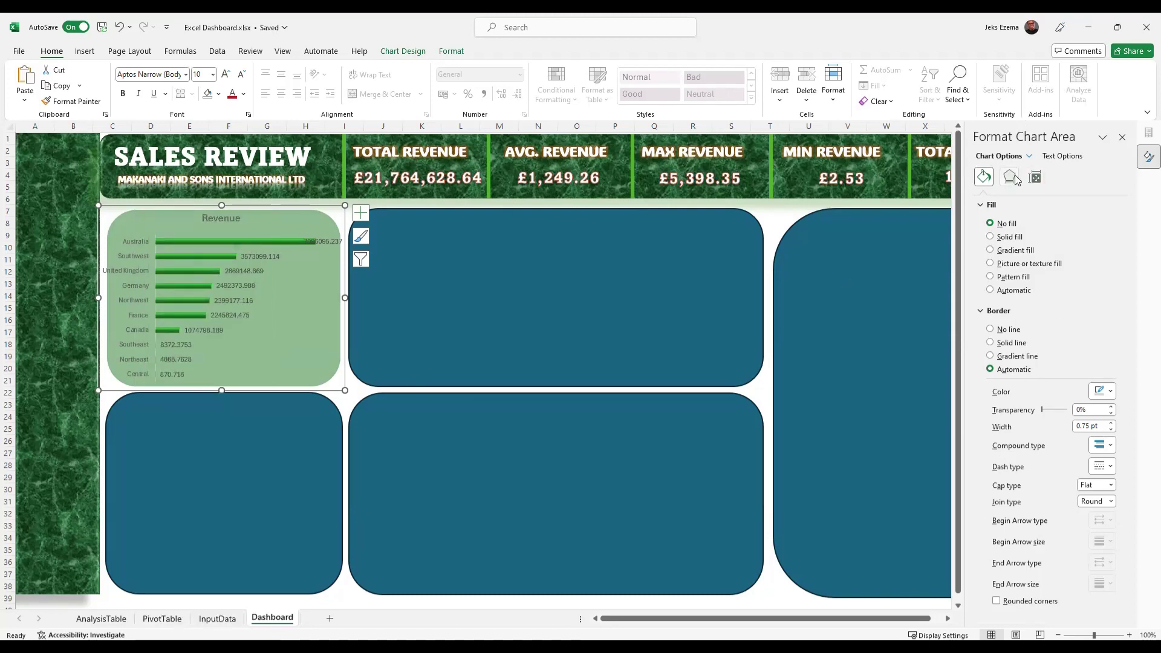
left_click(1034, 182)
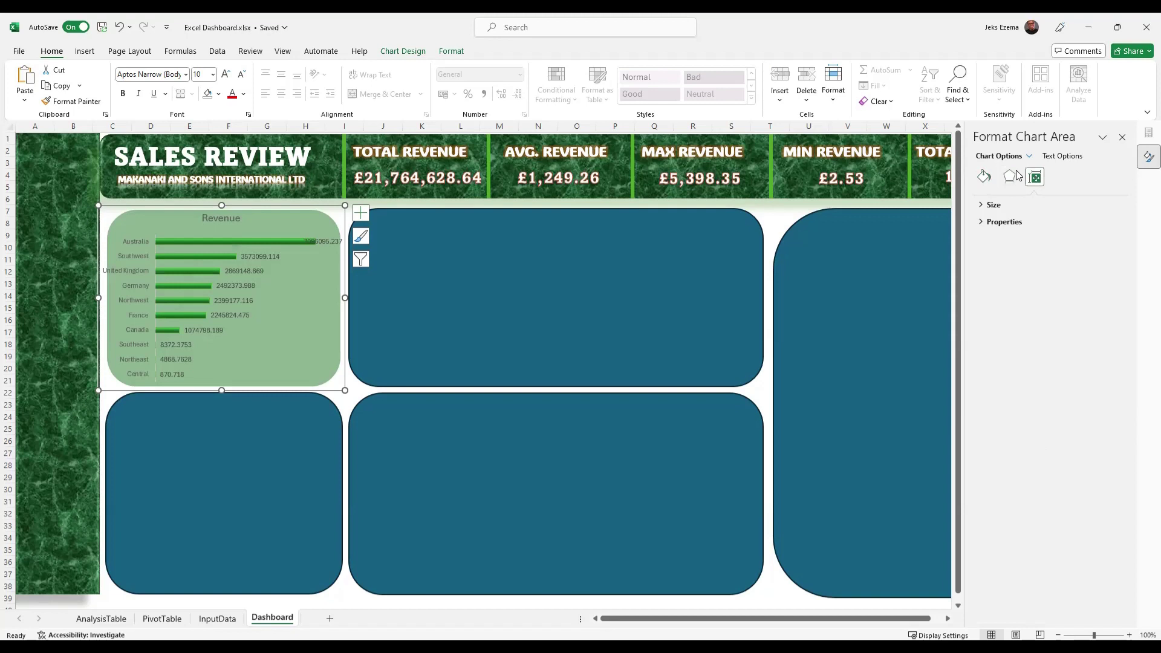
left_click(1053, 158)
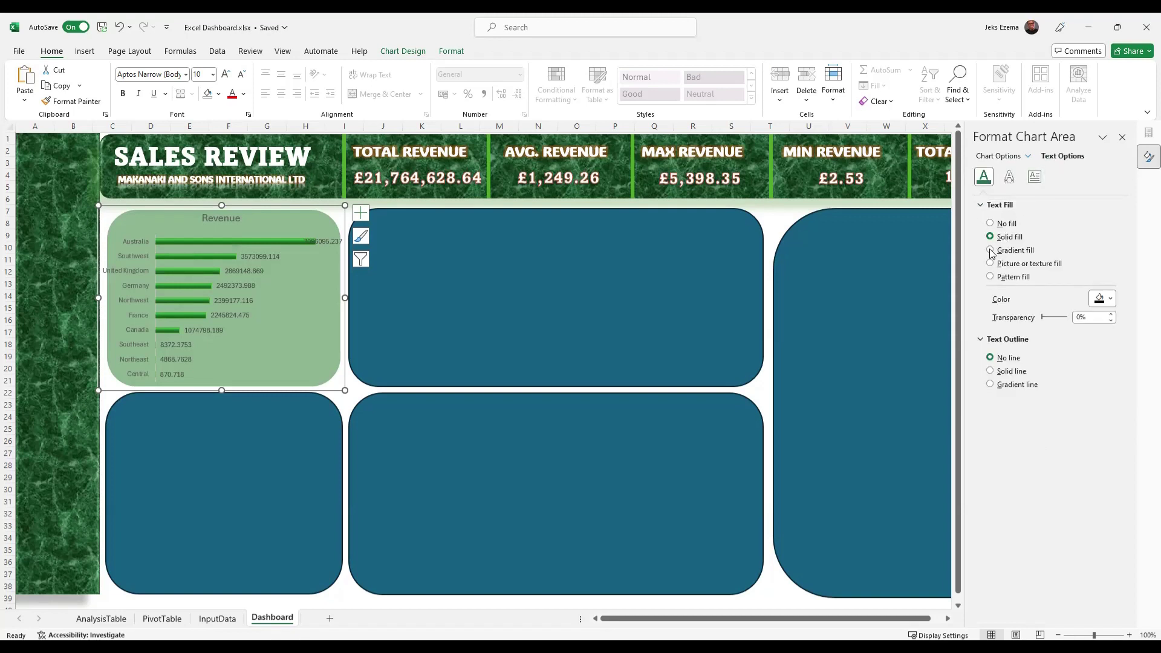
left_click(1110, 300)
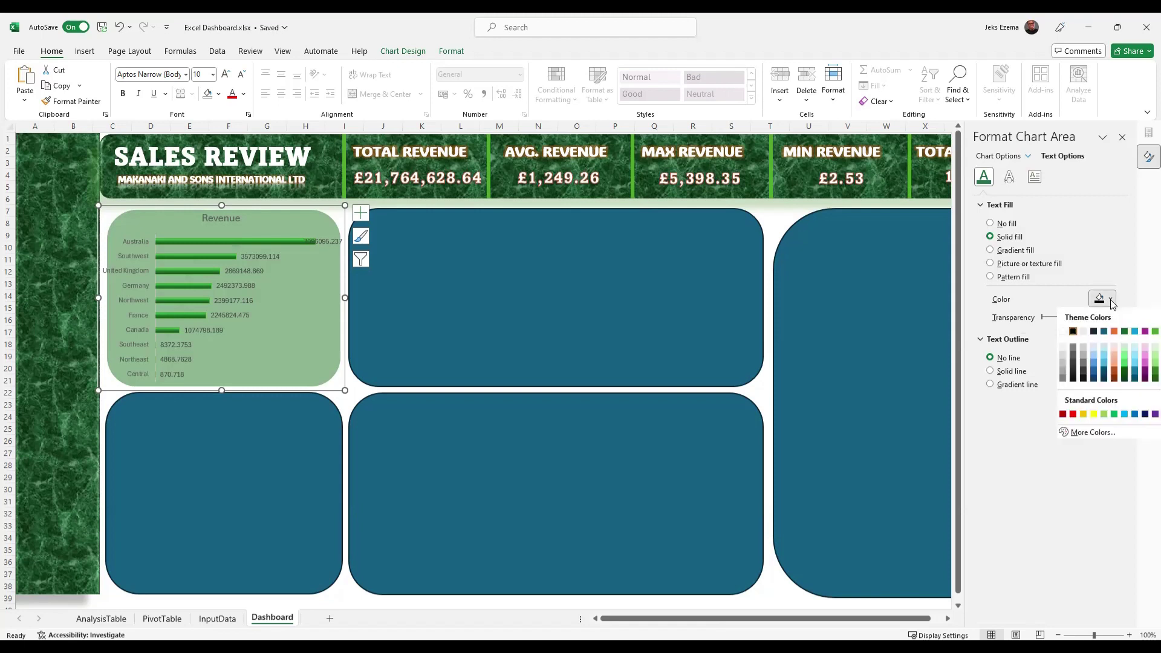
left_click(1063, 331)
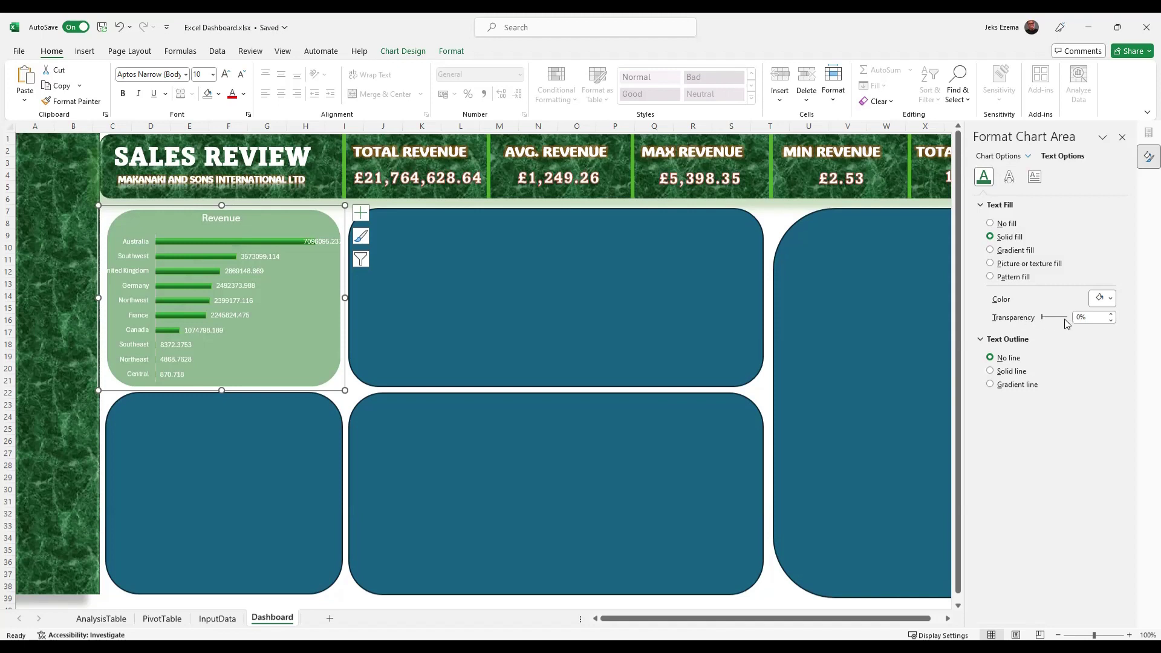
left_click(990, 372)
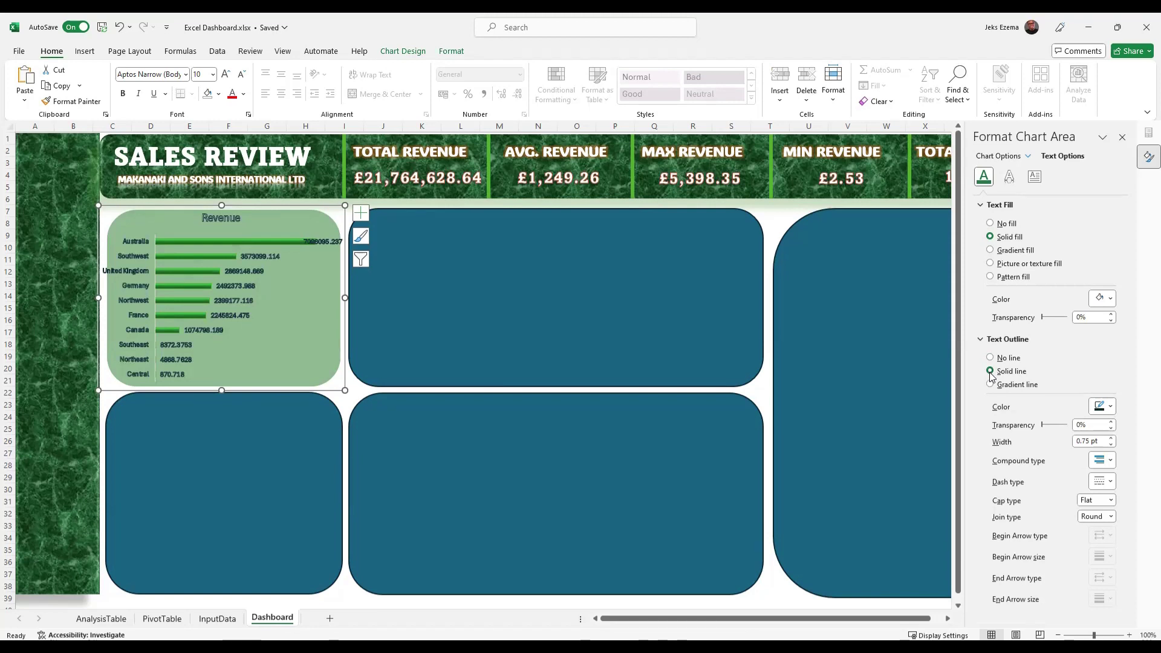
left_click(991, 358)
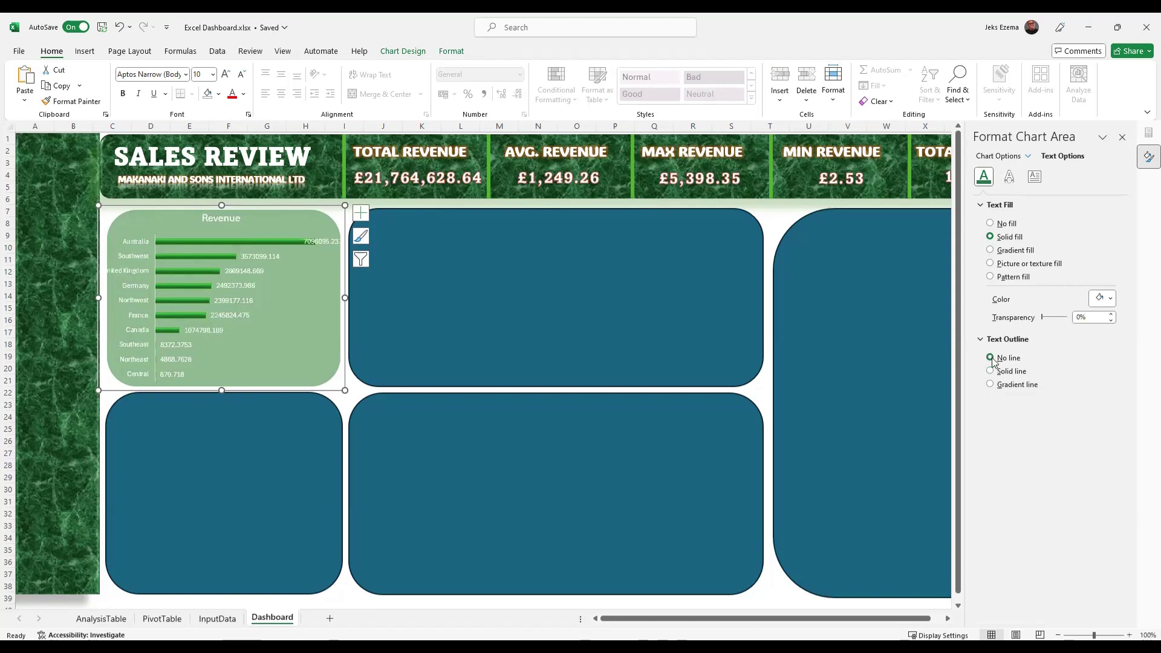
left_click(991, 385)
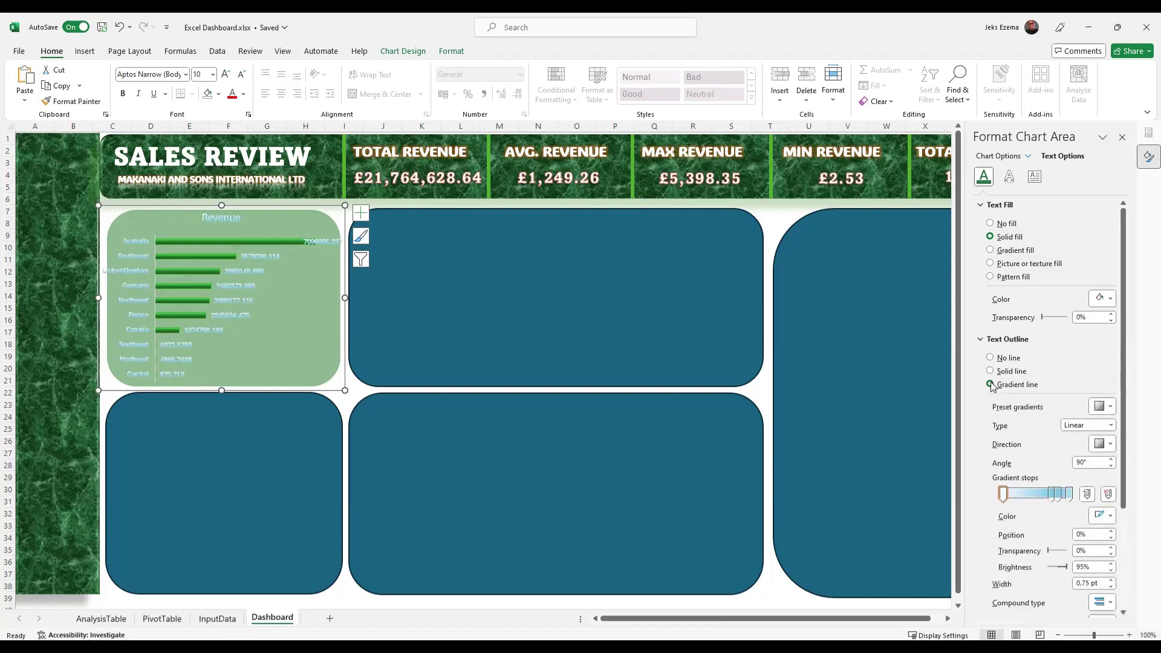
left_click(991, 358)
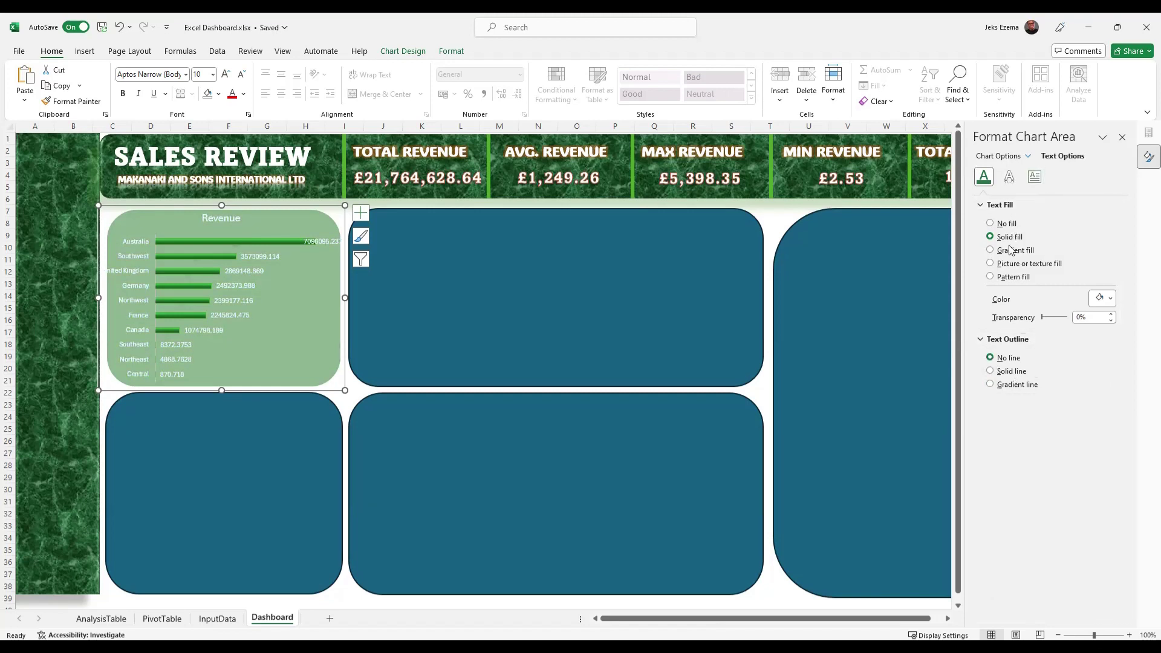
left_click(1035, 177)
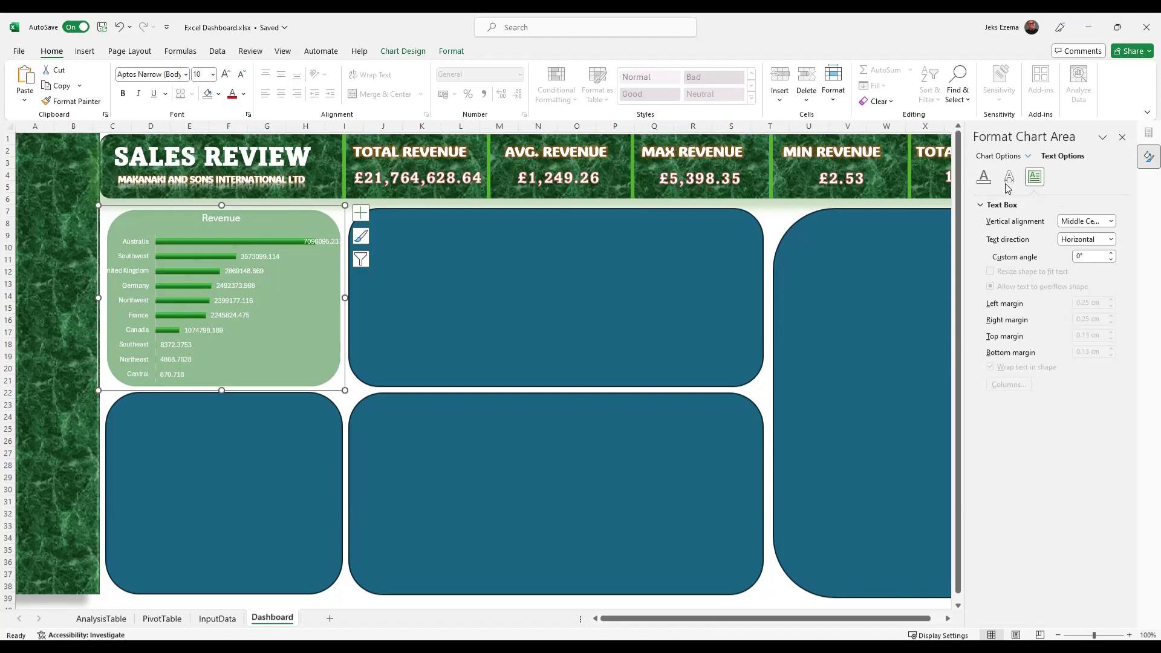
left_click(984, 176)
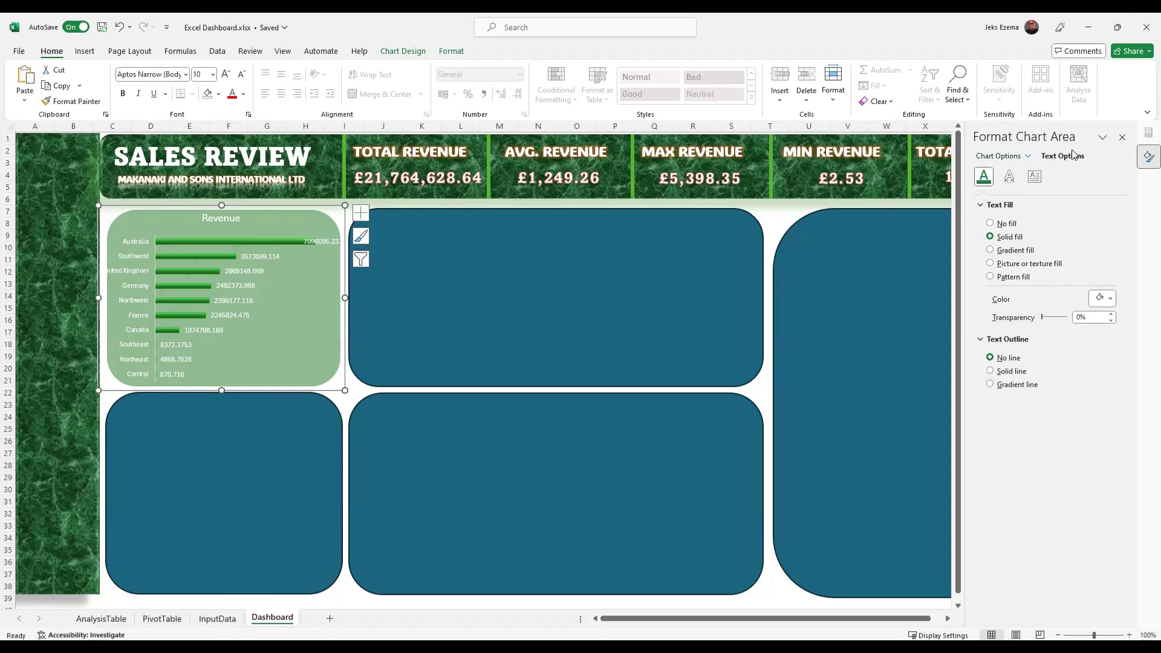
left_click(999, 156)
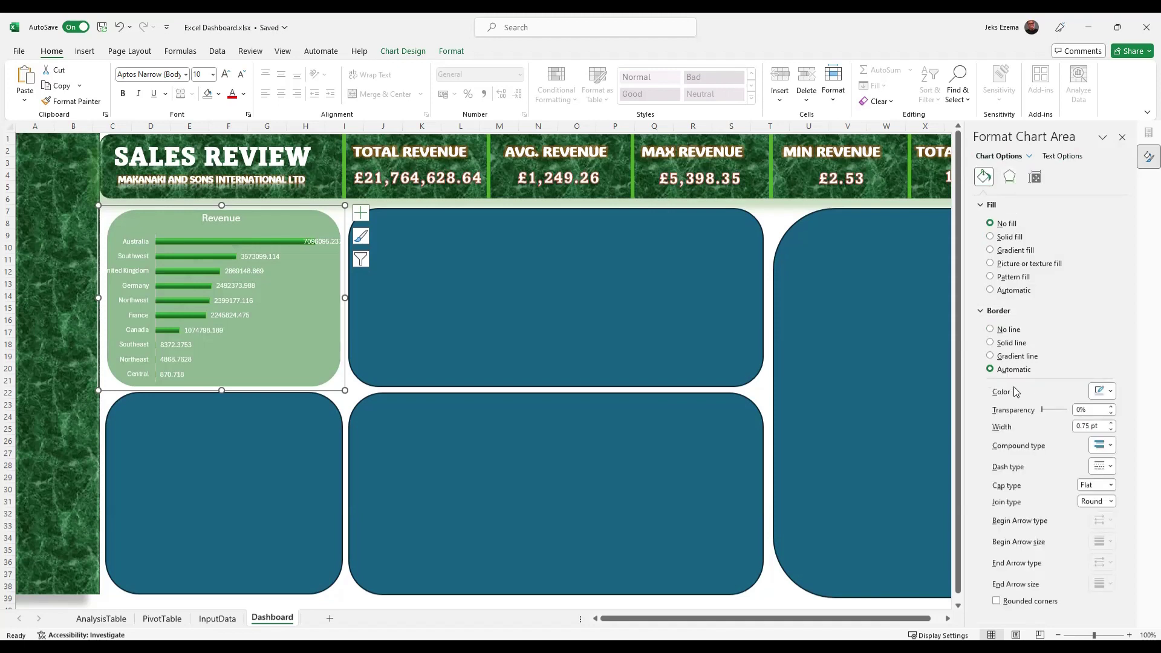
Format the Revenue chart's data labels as Currency with £ and two decimals, keeping the comma separator.
right_click(237, 302)
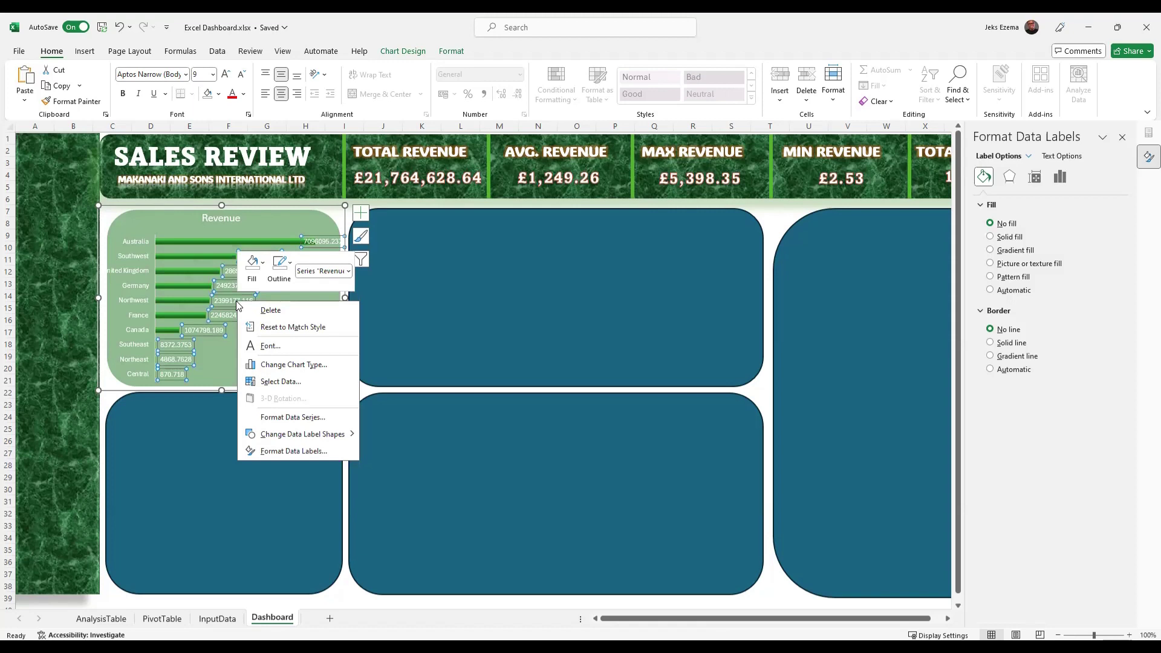
left_click(300, 451)
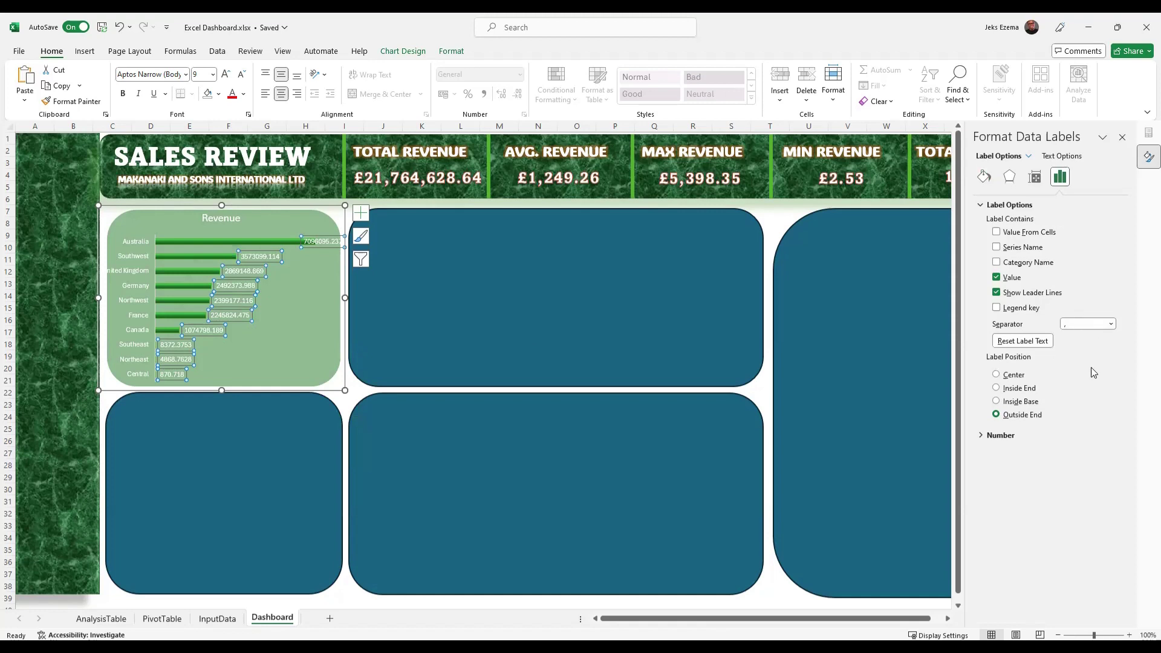
left_click(985, 437)
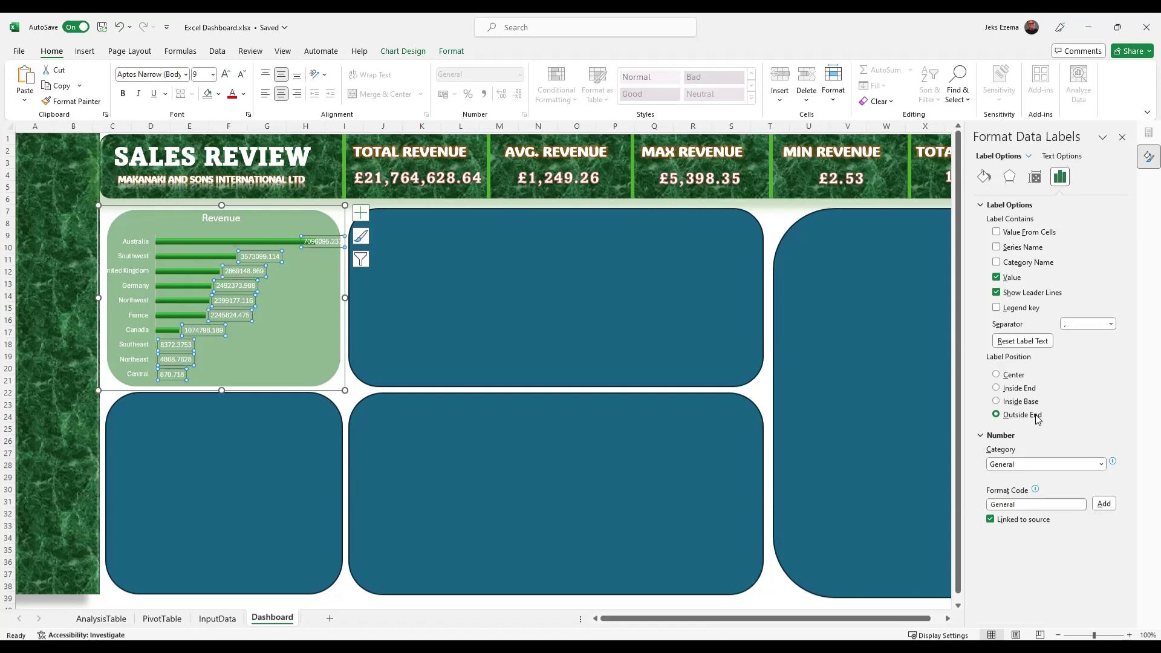
left_click(1111, 326)
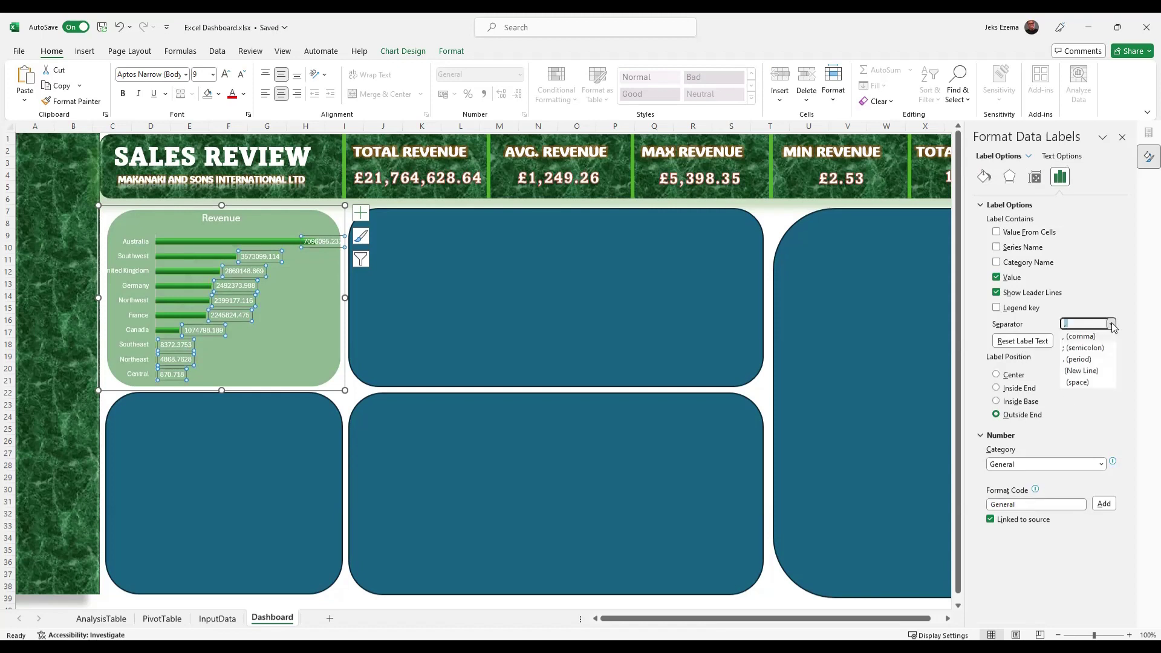
left_click(1122, 404)
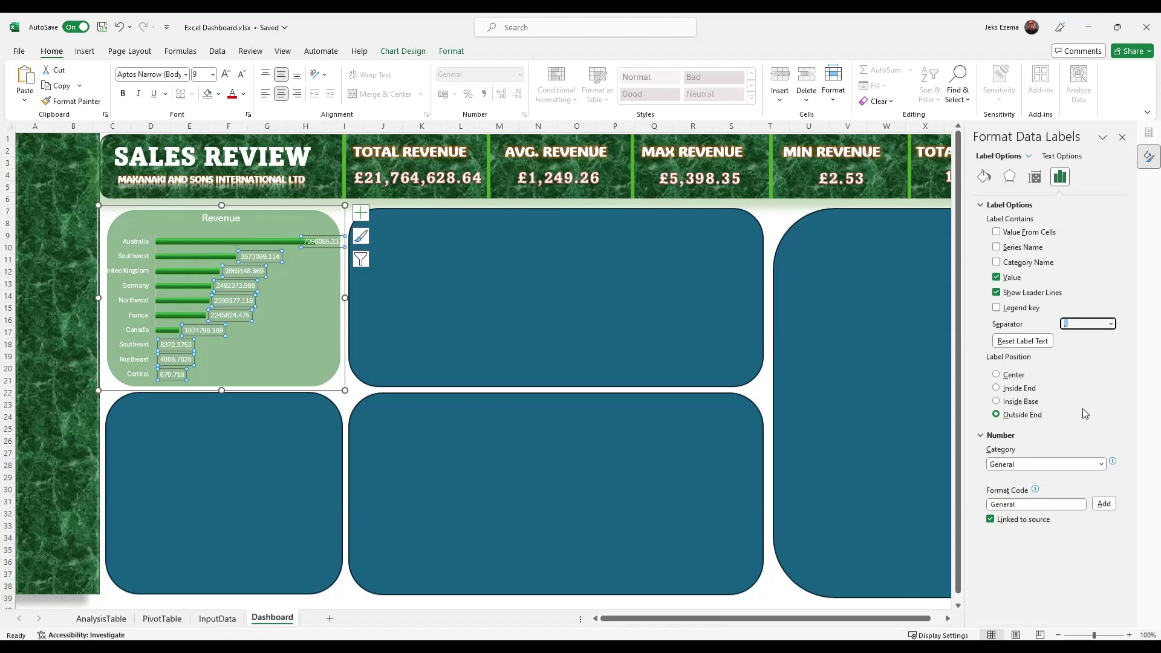
left_click(1101, 465)
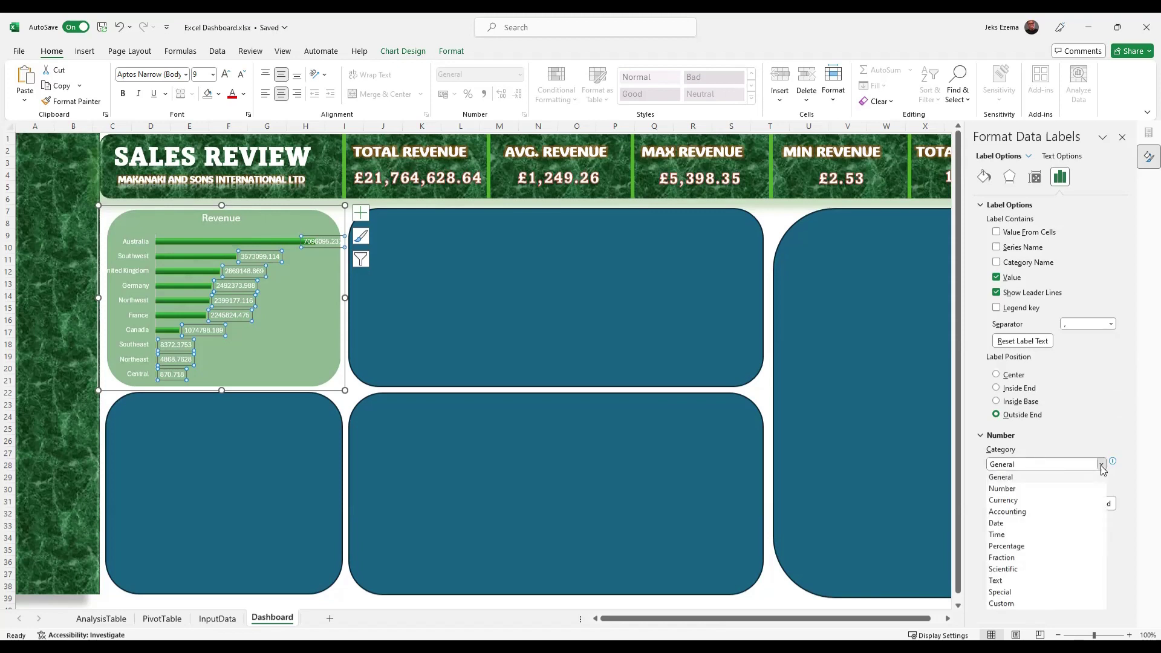
left_click(1003, 503)
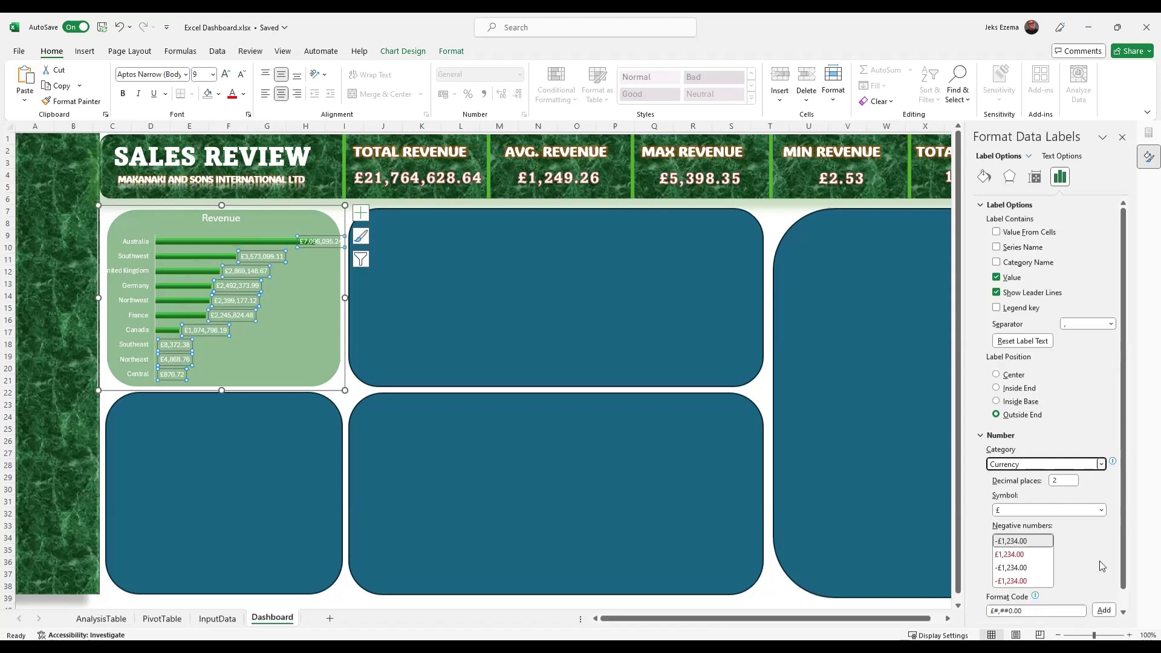
scroll(1090, 546, "down", 1)
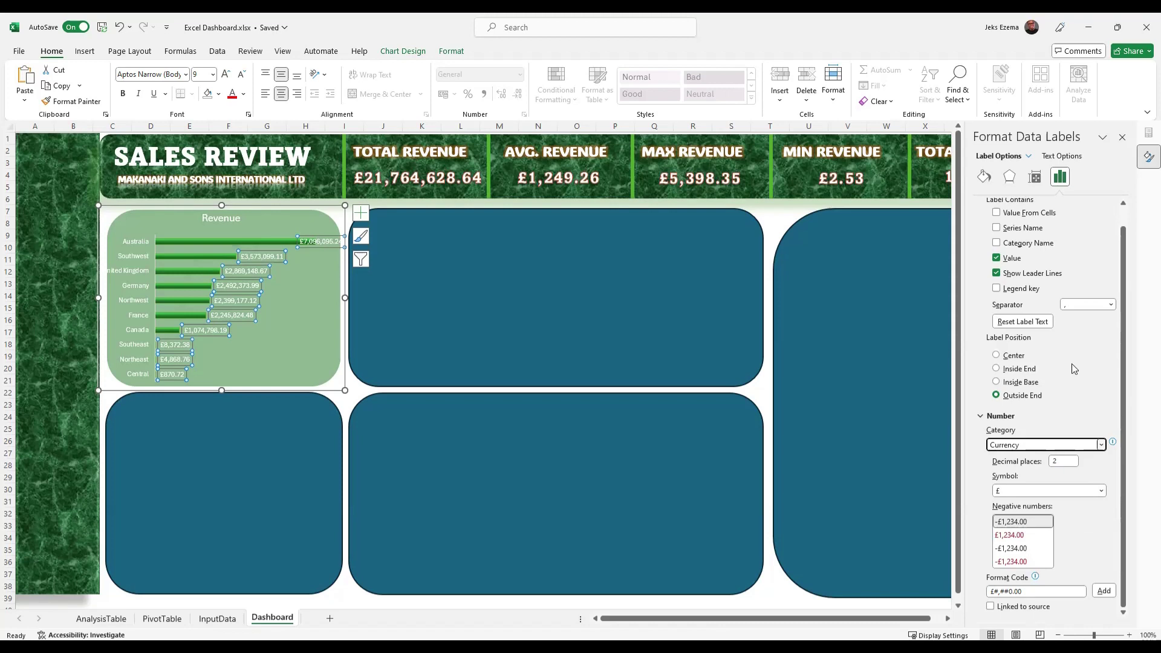
scroll(1073, 366, "up", 1)
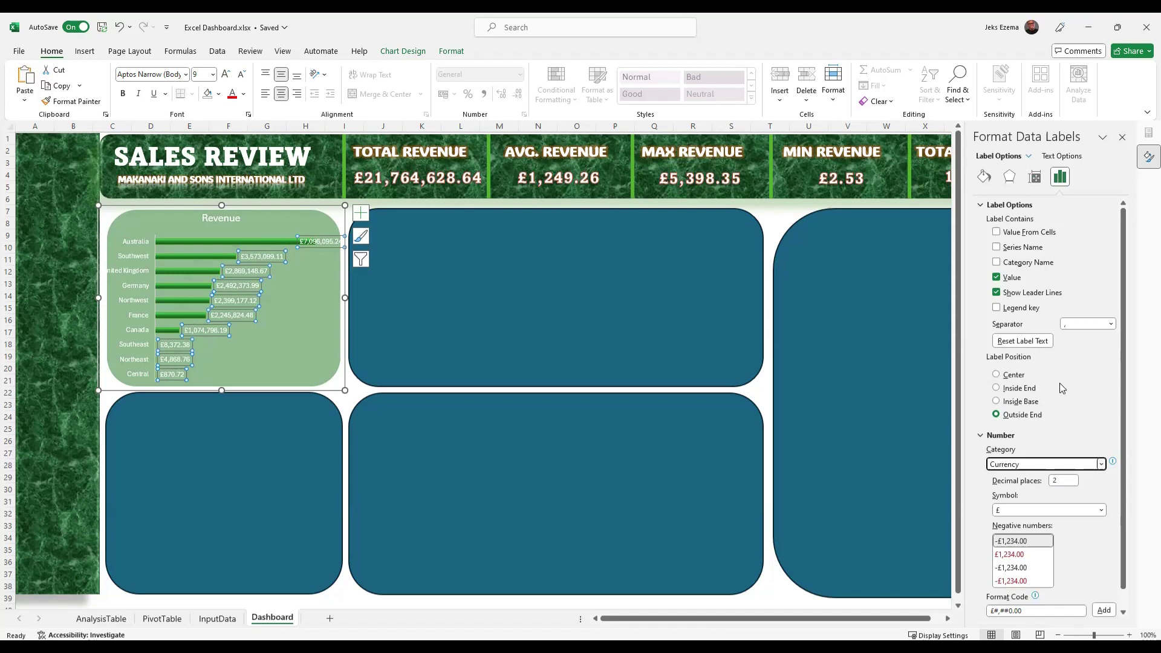
scroll(1059, 383, "down", 1)
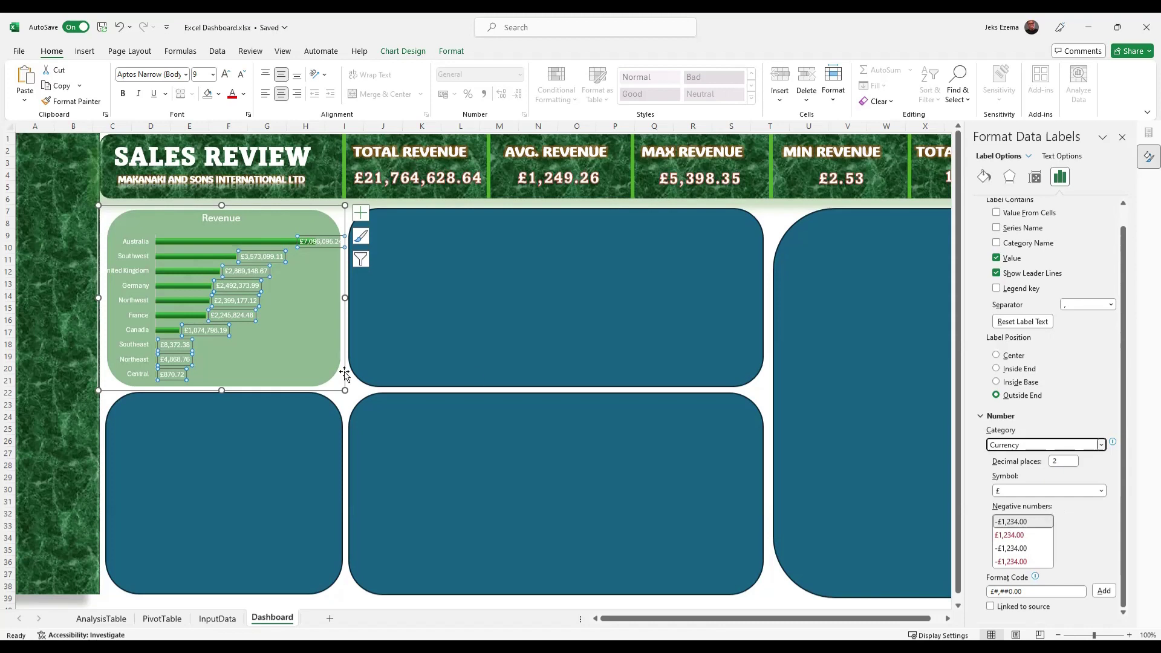
left_click(448, 326)
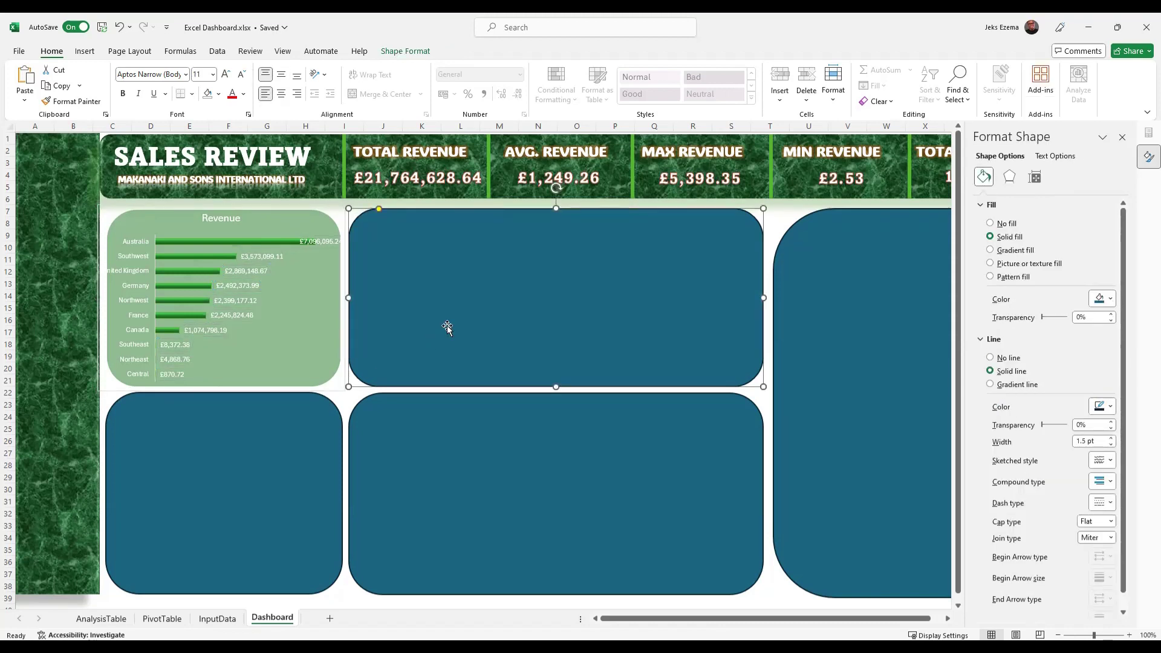
Change the chart title text to 'Revenue by Country'.
left_click(249, 229)
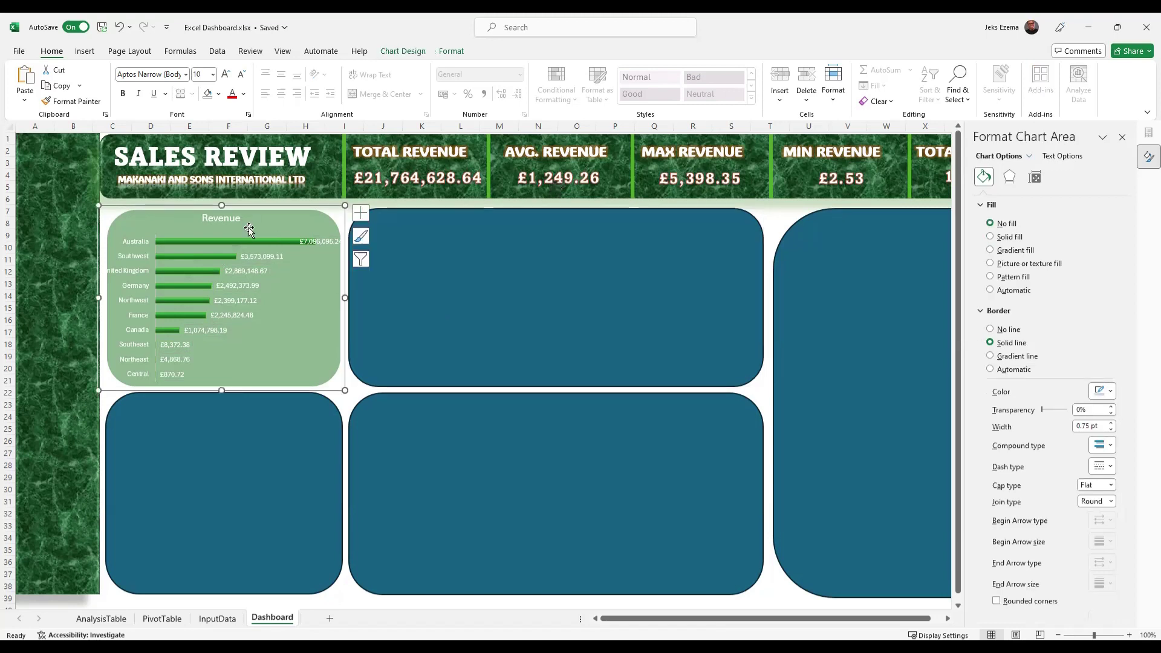
left_click(213, 215)
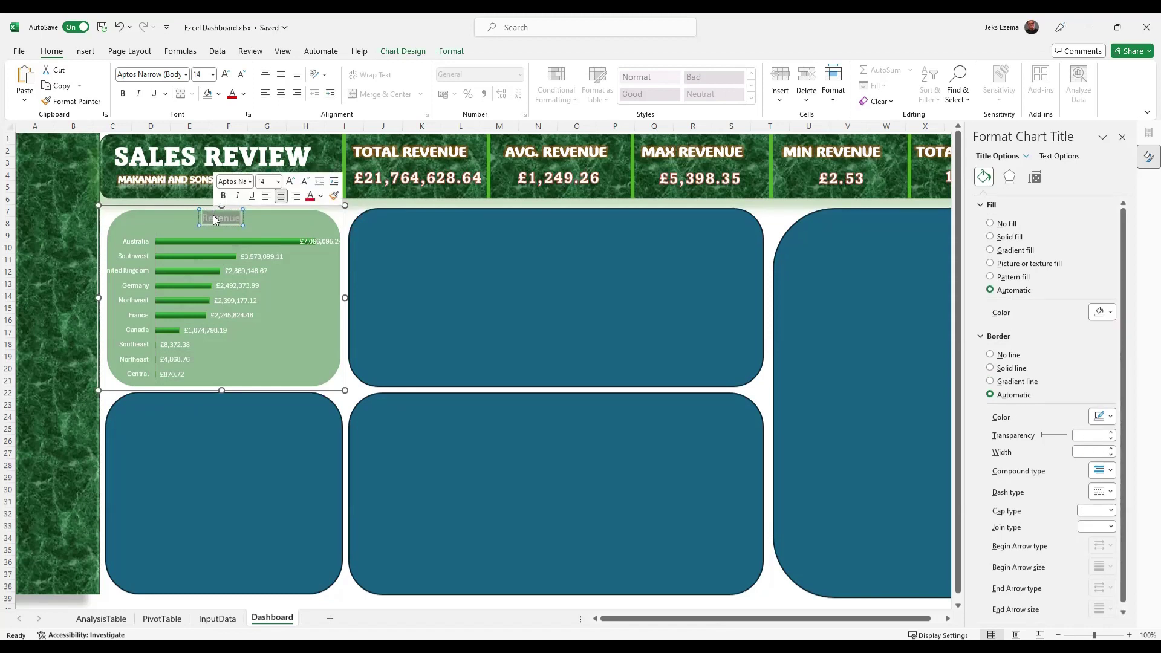
left_click(239, 221)
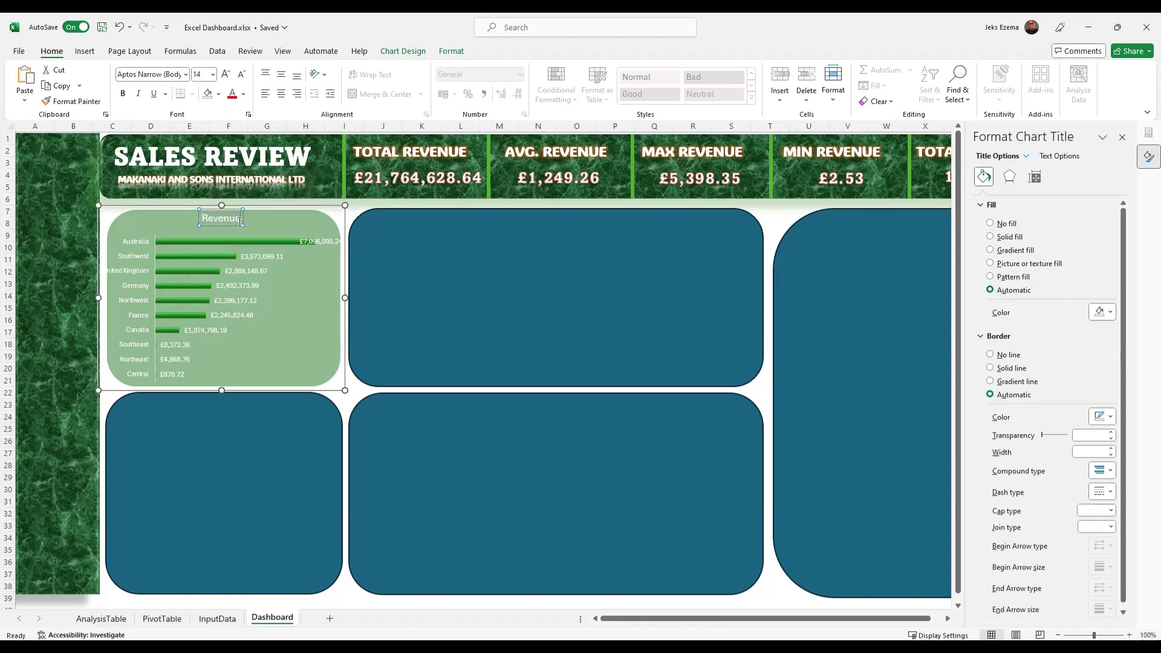
type("FY")
key("BackSpace")
key("BackSpace")
key("BackSpace")
type("by Country")
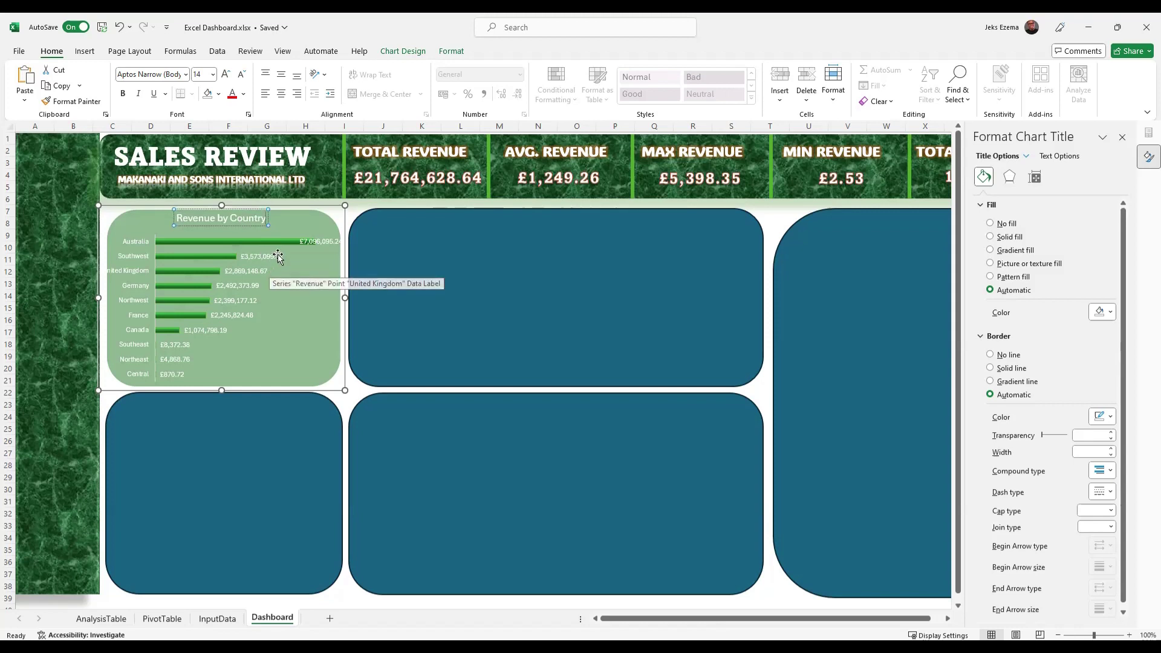
Make the 'Revenue by Country' title bold at font size 20.
triple_click(232, 220)
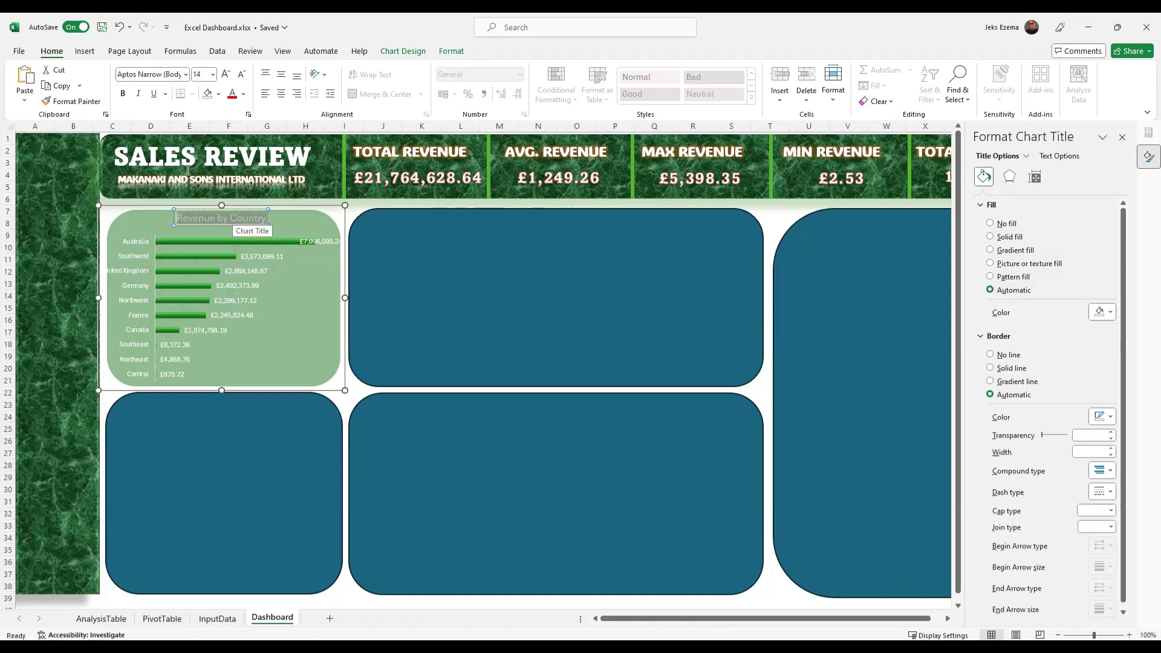
left_click(124, 94)
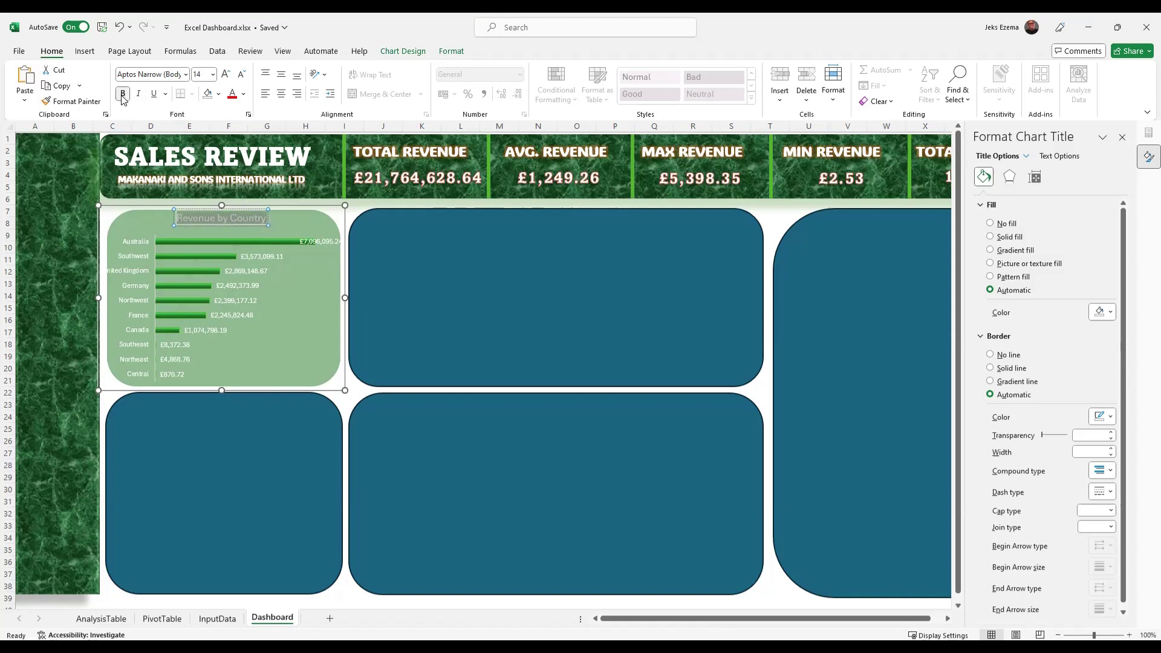
left_click(212, 74)
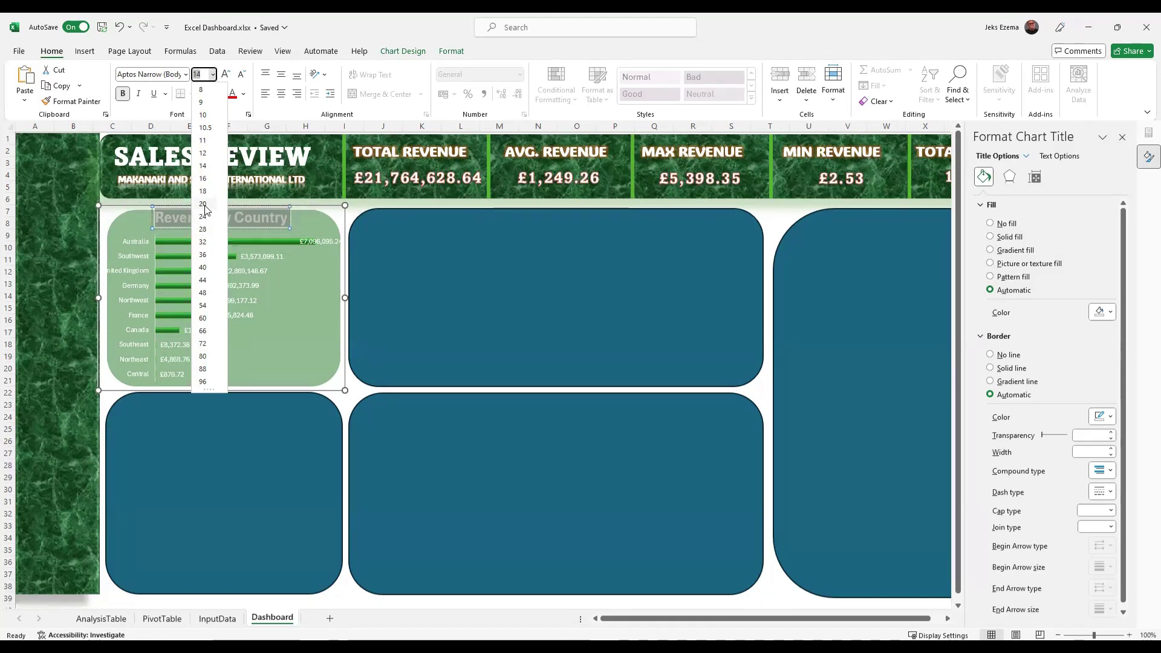
left_click(204, 204)
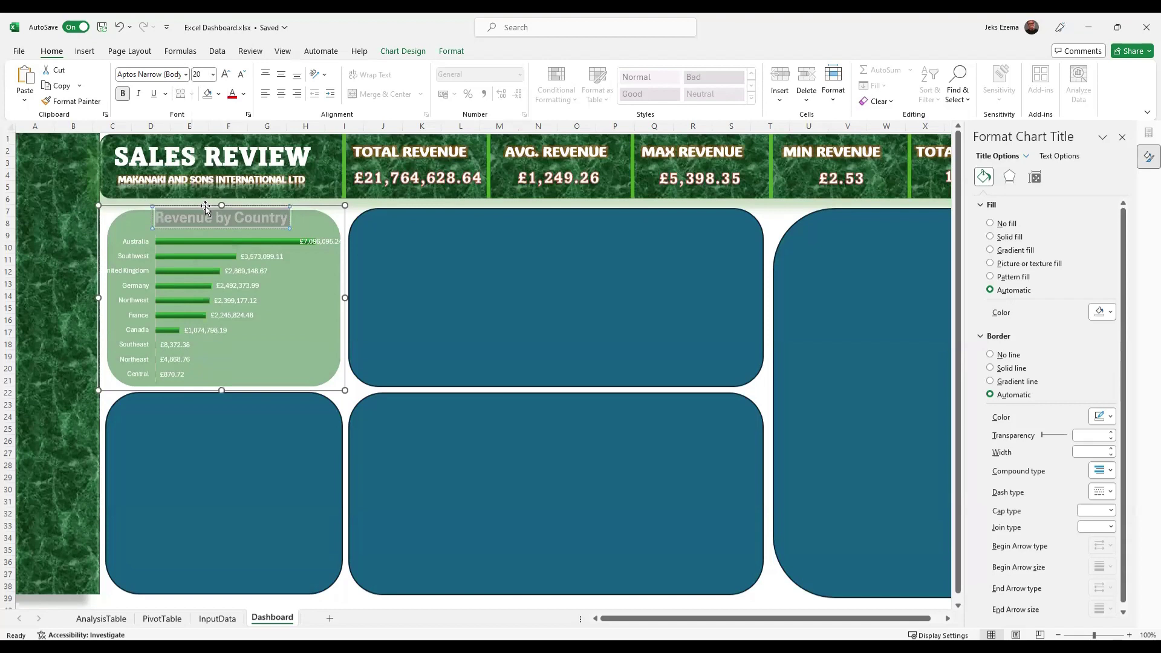
left_click(507, 301)
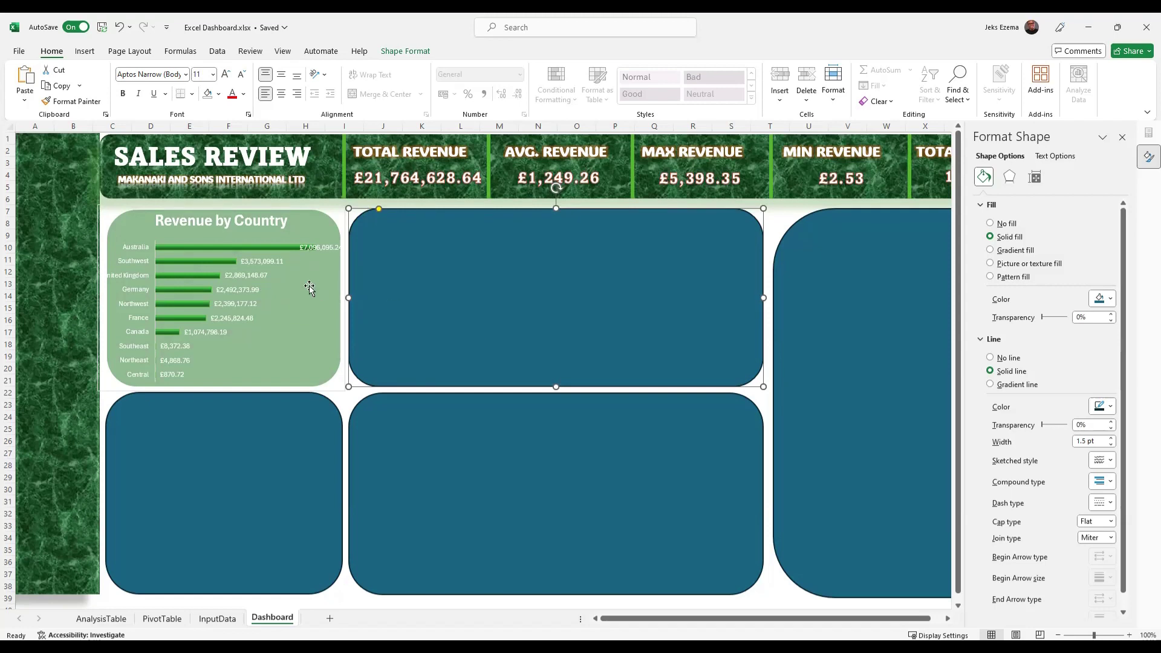
Drag the plot area's left edge right to make room for full country names.
left_click(317, 299)
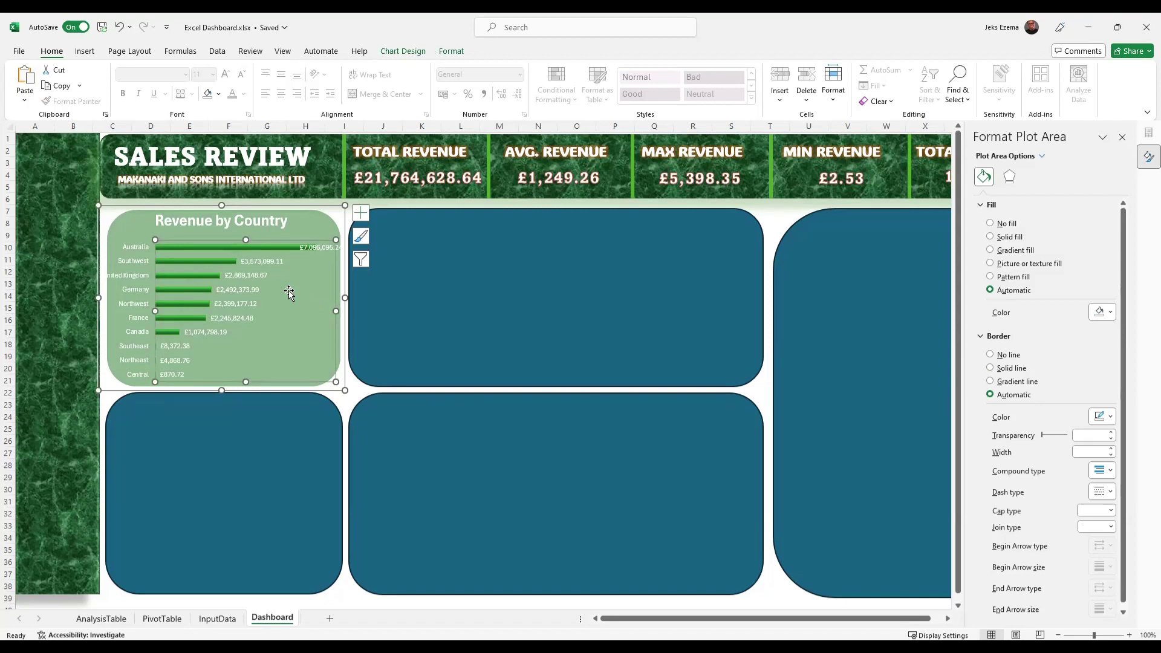
left_click_drag(98, 298, 106, 299)
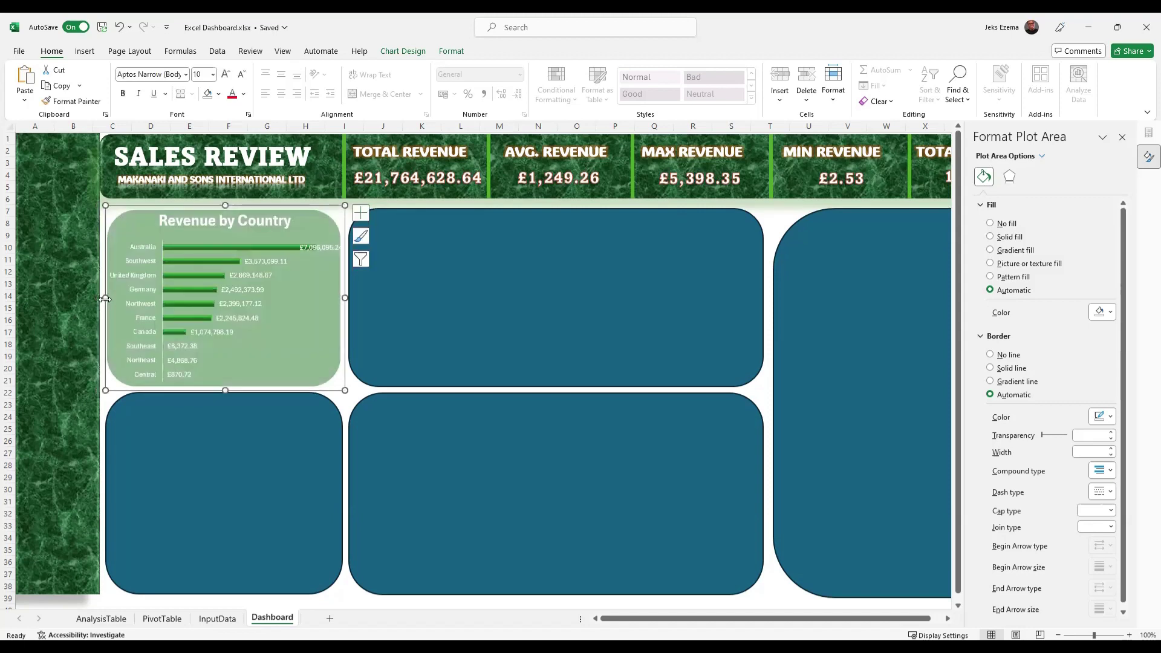
left_click(430, 323)
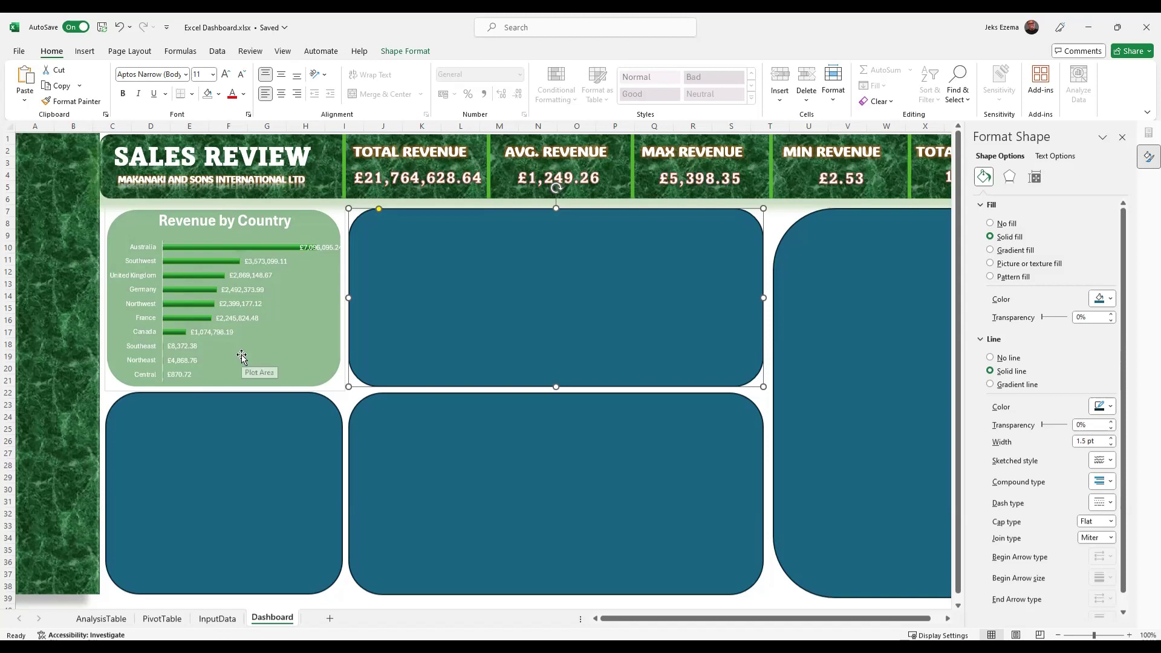
Select the chart's plot area and show its Effects settings.
left_click(282, 358)
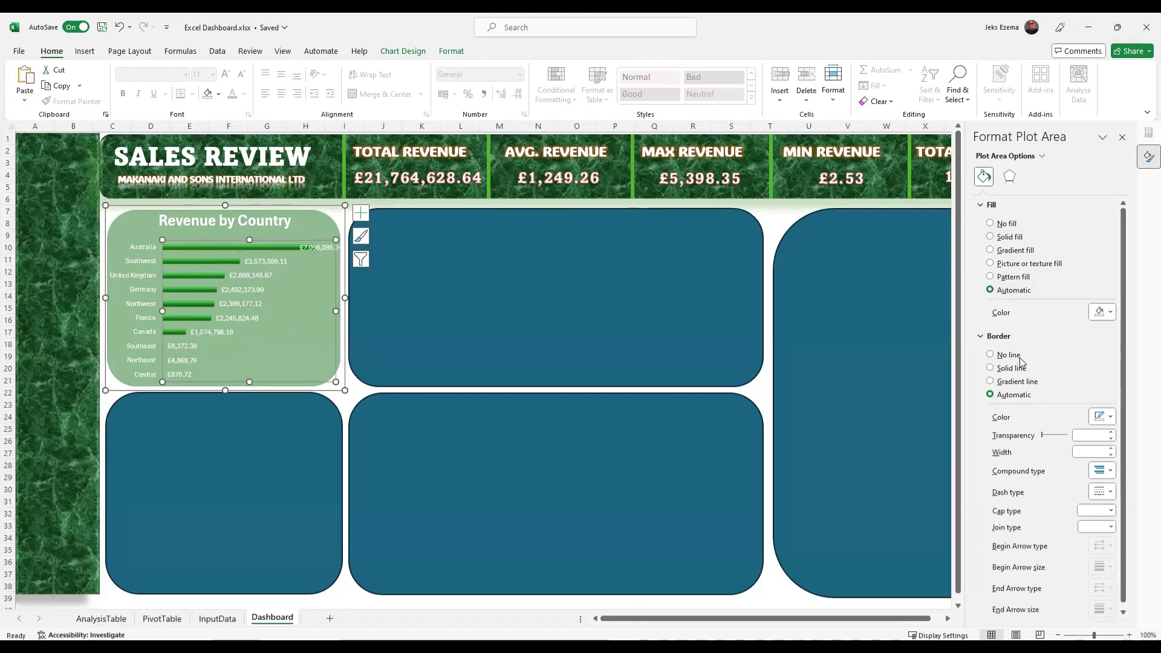
scroll(1020, 362, "down", 1)
scroll(1022, 366, "up", 1)
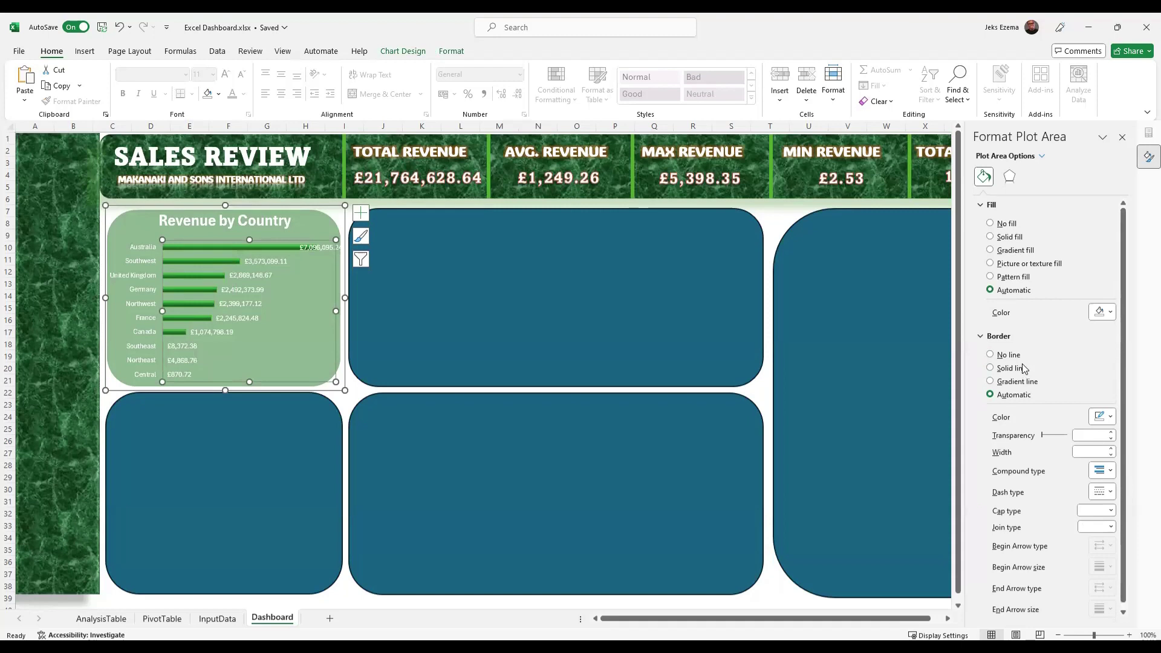
left_click(1010, 178)
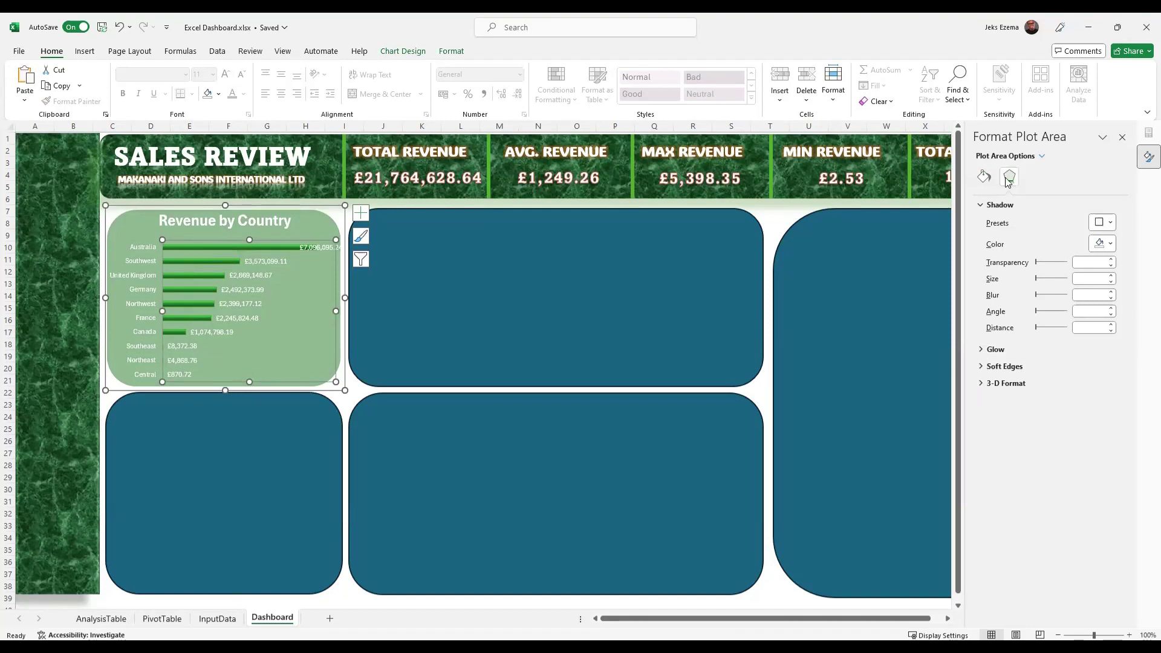
Review the data labels' Currency number format (£, 2 decimals), then close the pane.
right_click(254, 278)
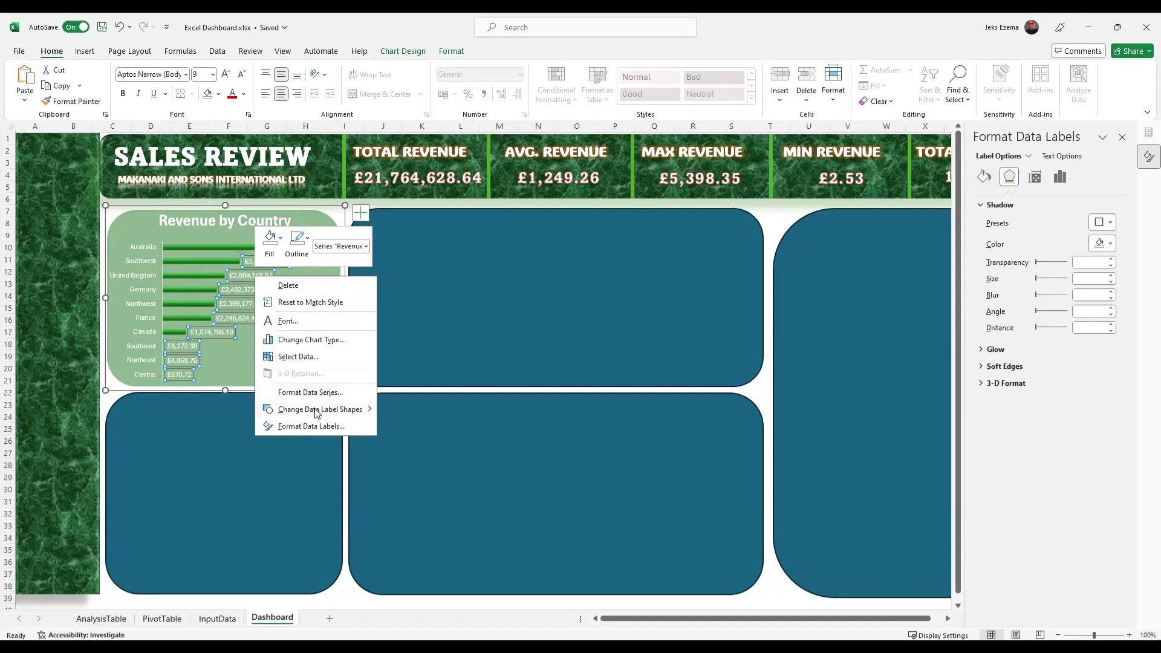
mouse_move(315, 413)
left_click(303, 428)
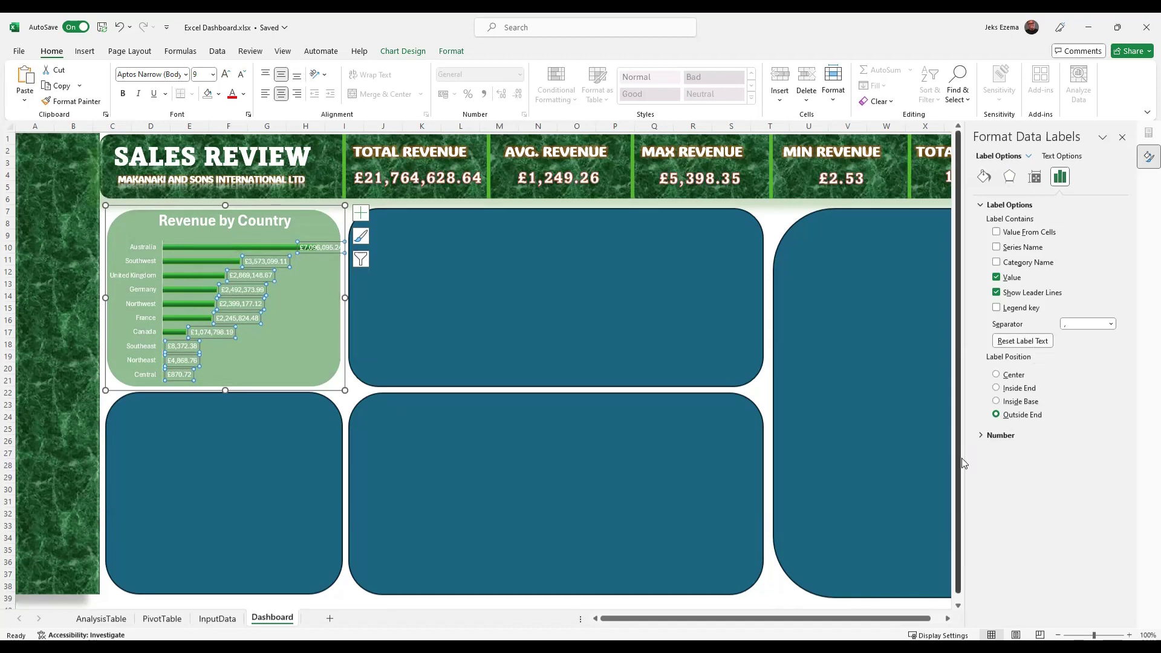
left_click(977, 436)
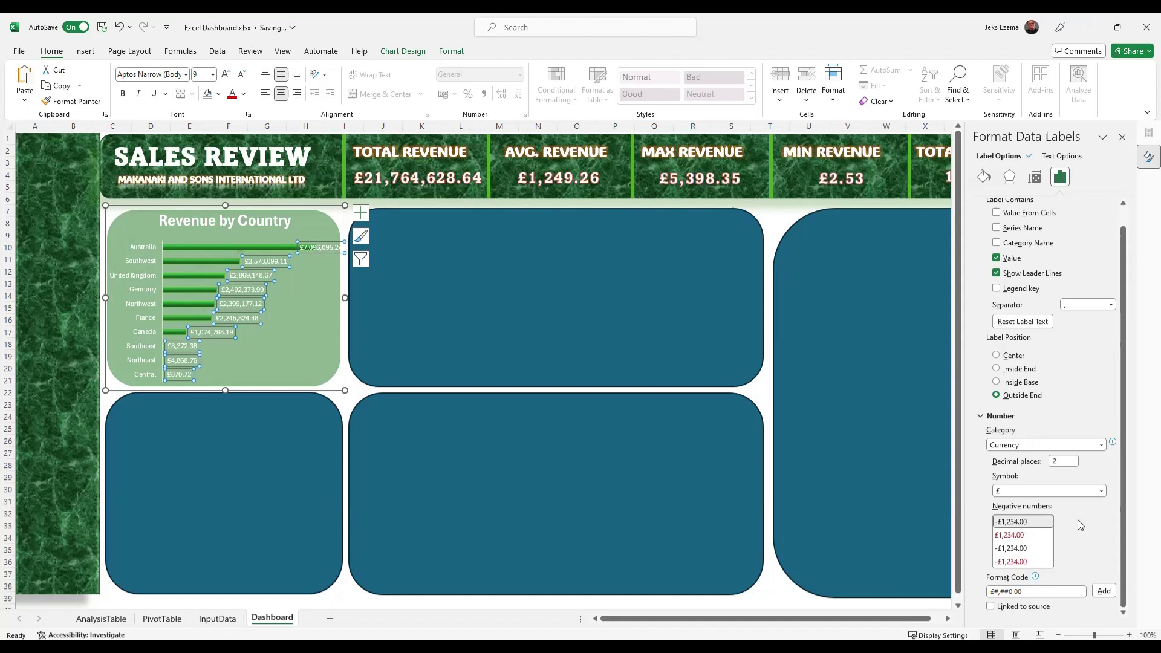
scroll(1078, 520, "up", 1)
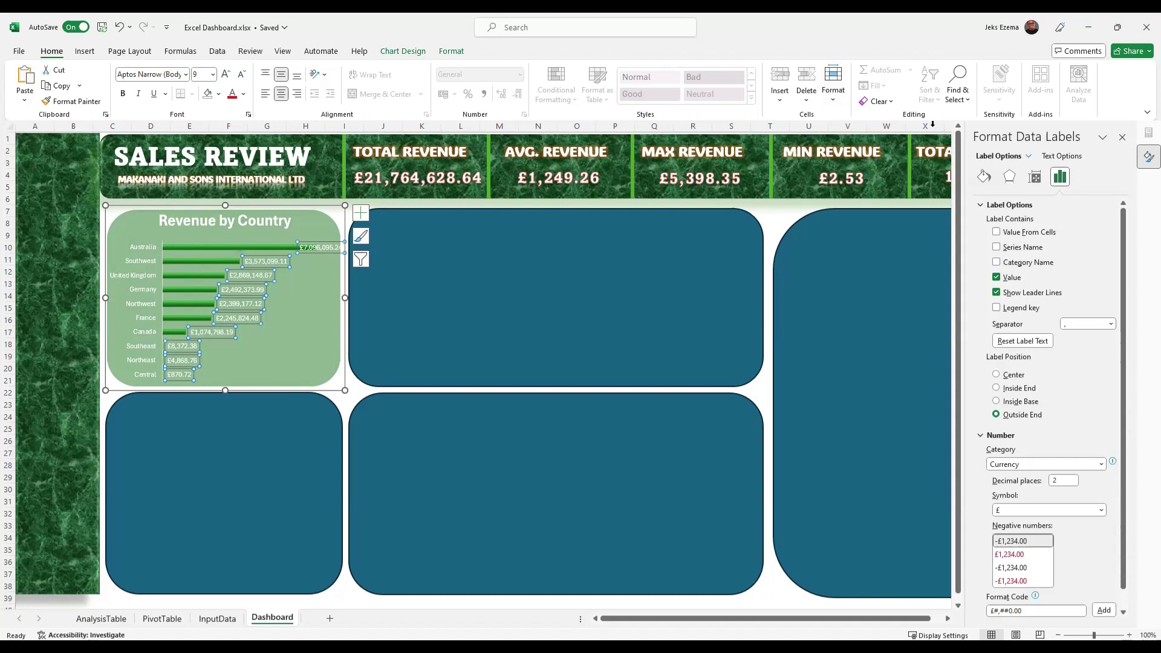
left_click(178, 285)
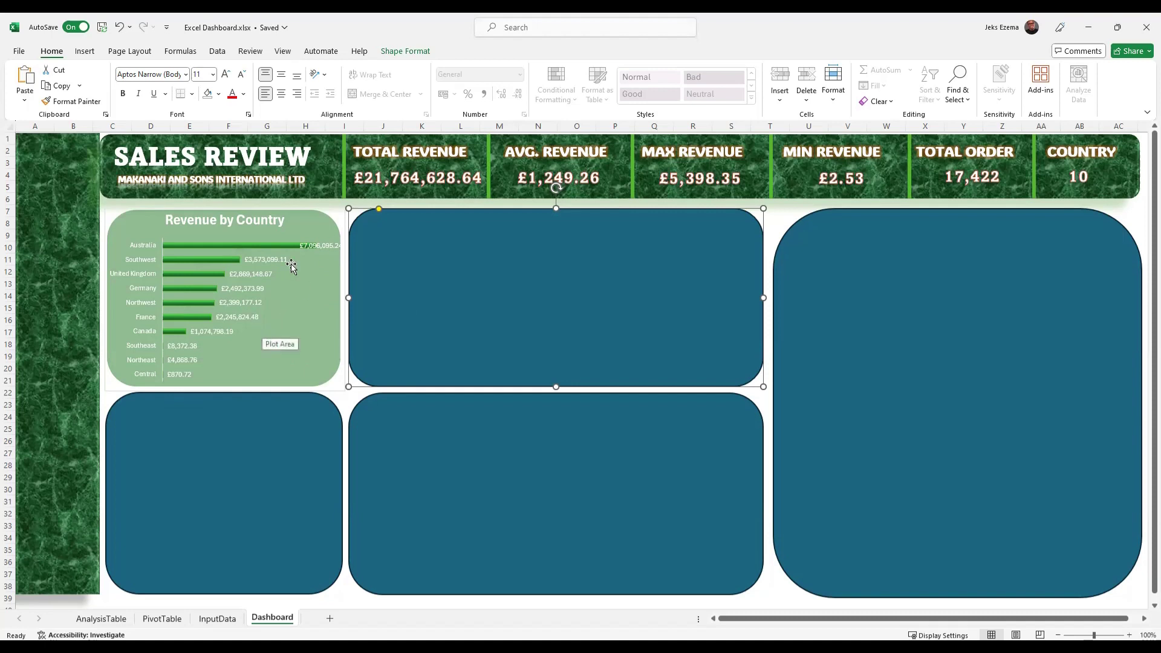
Reopen Format Data Labels for the country chart and expand the Number category dropdown.
right_click(240, 296)
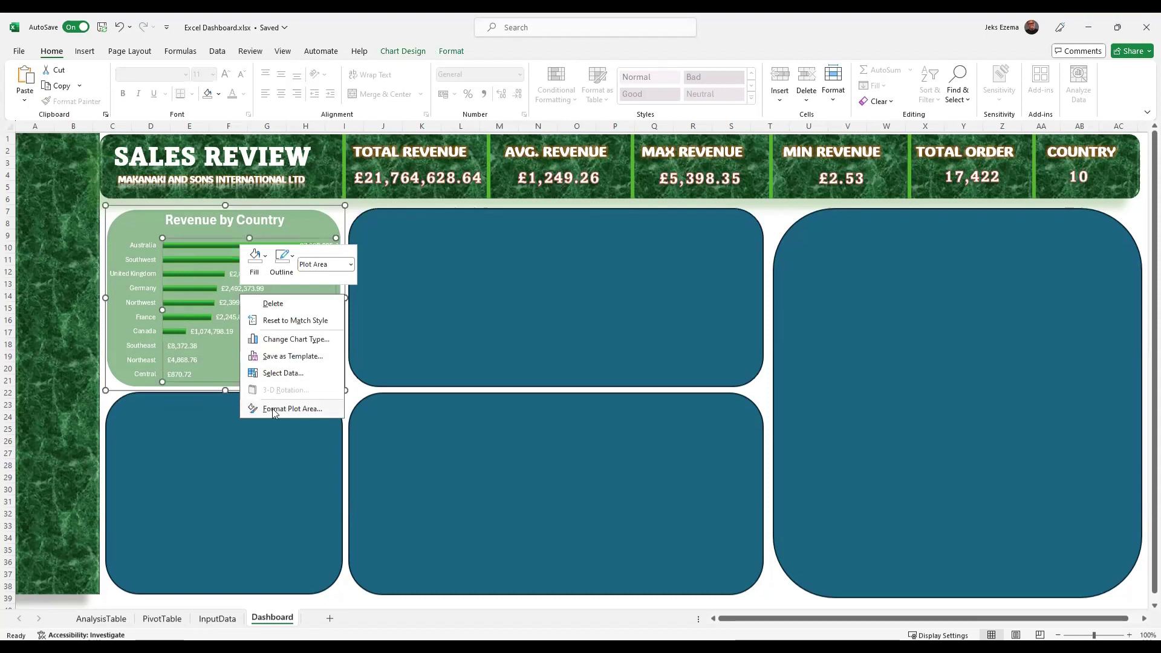
left_click(476, 310)
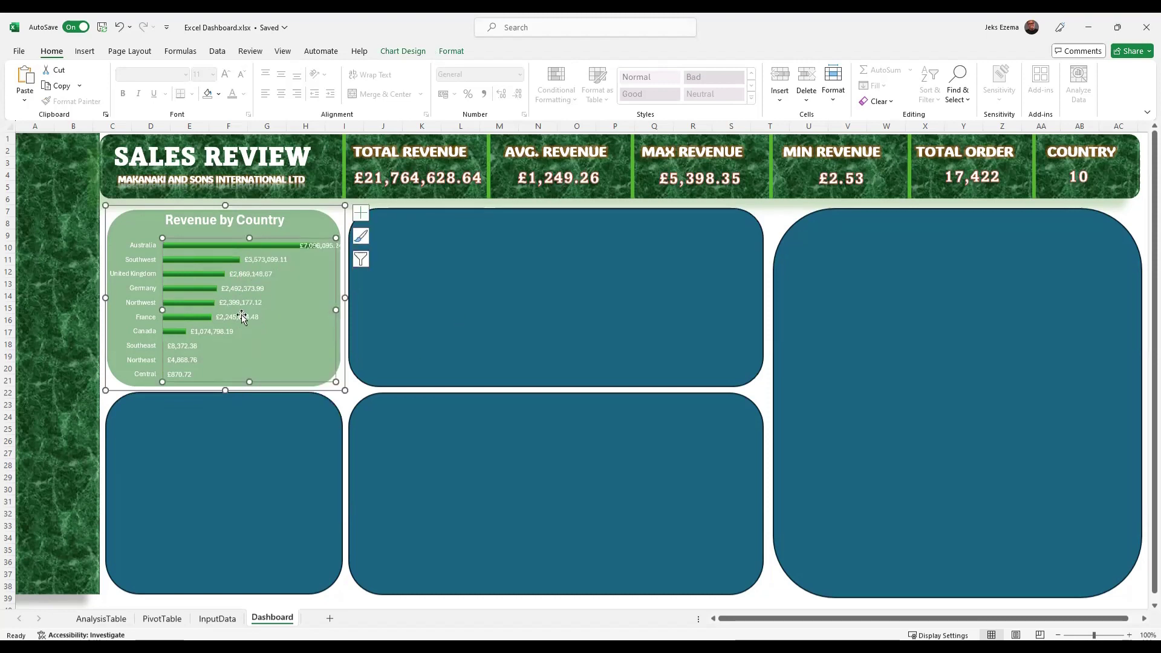
left_click(240, 317)
right_click(239, 317)
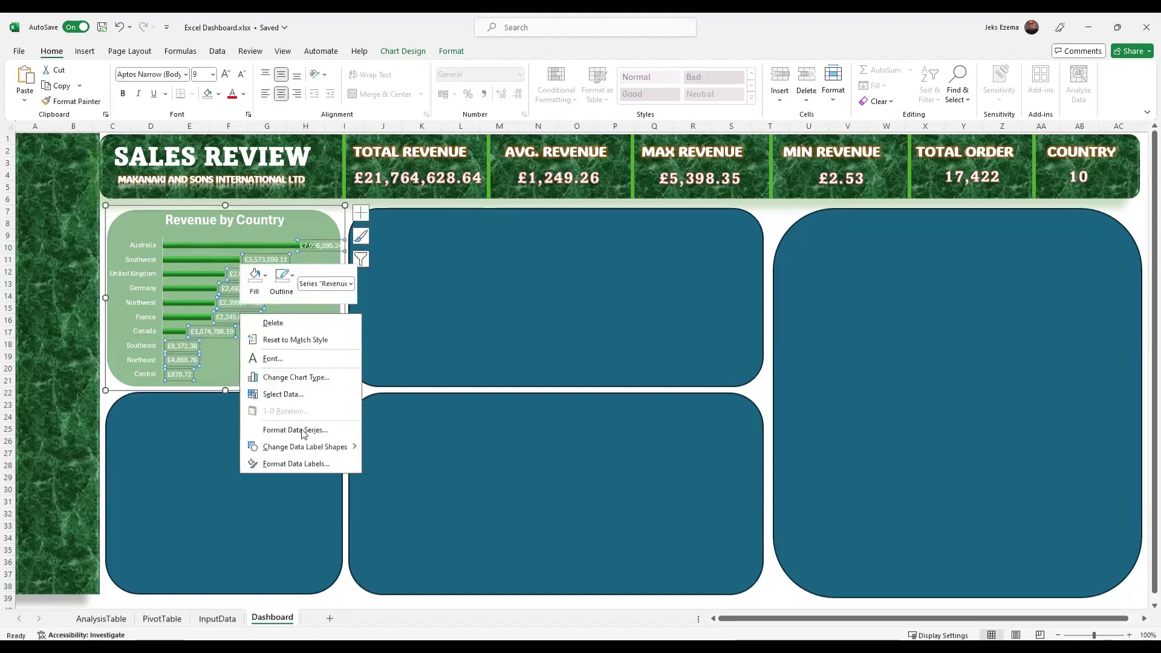
left_click(292, 466)
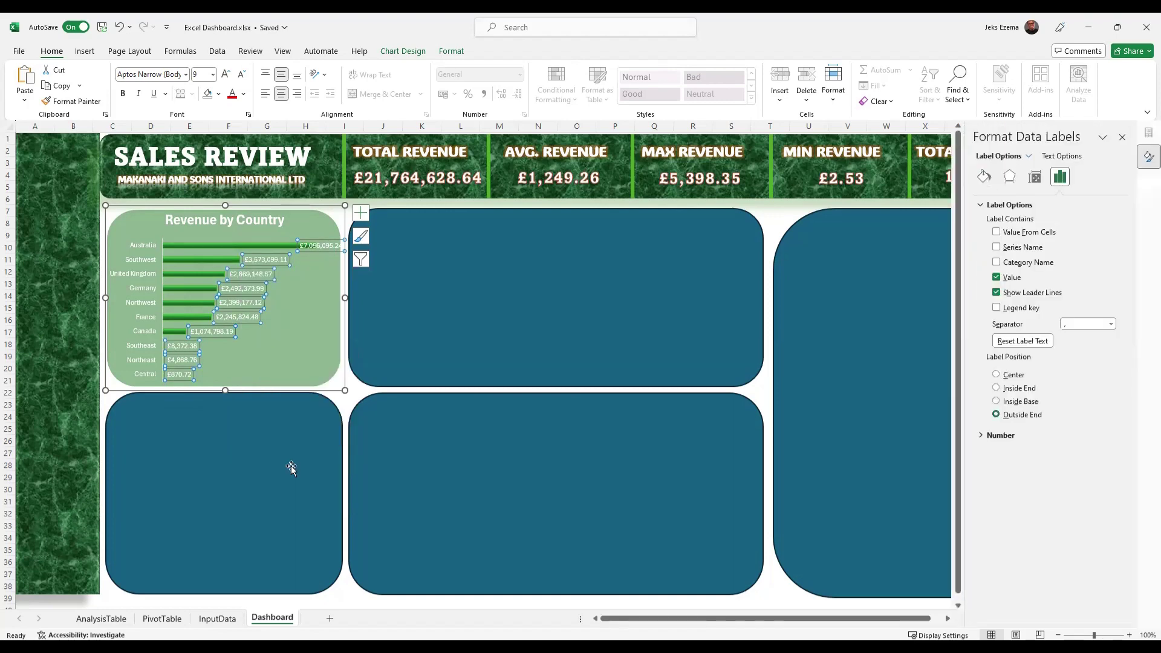
left_click(982, 438)
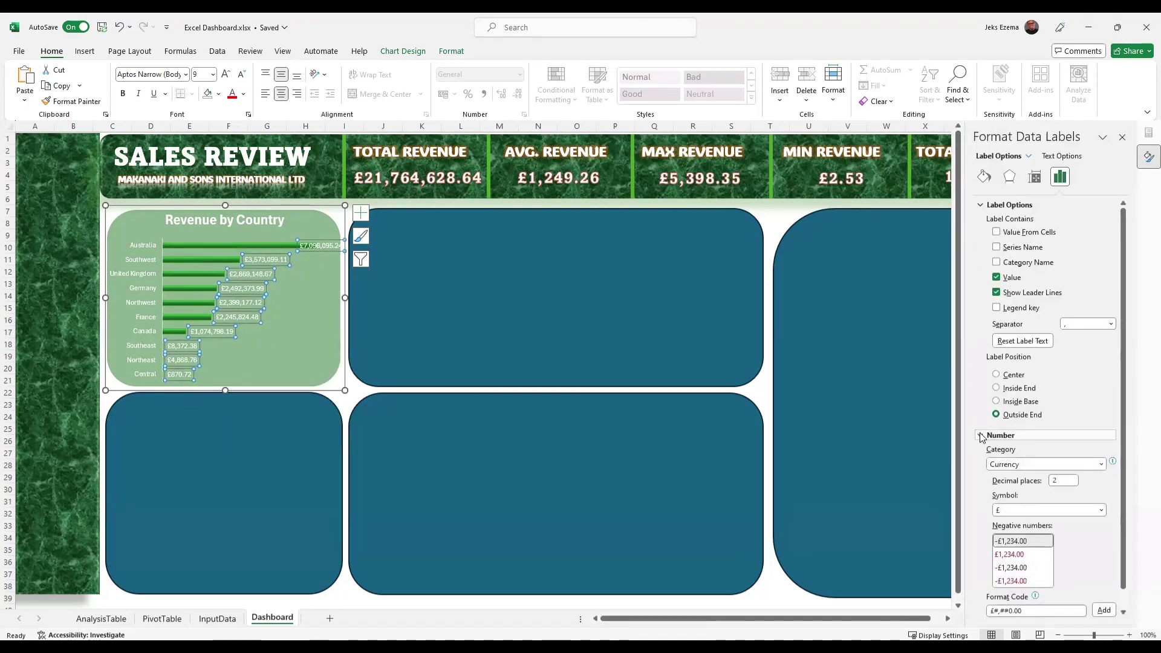
scroll(1098, 535, "down", 1)
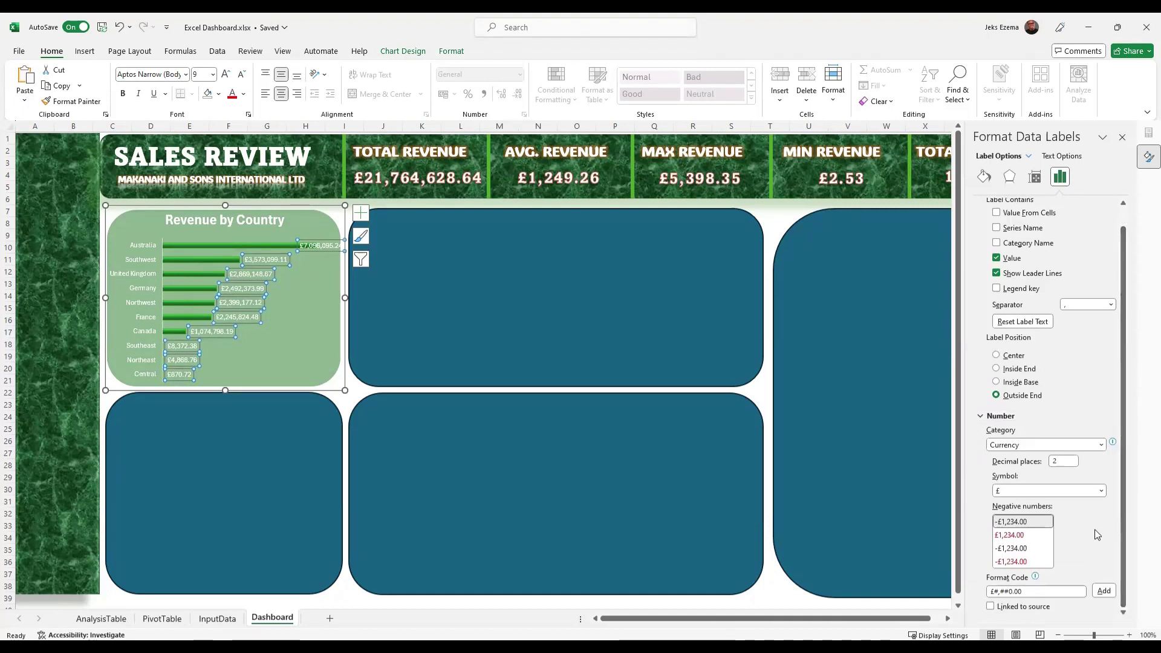
scroll(1095, 529, "up", 1)
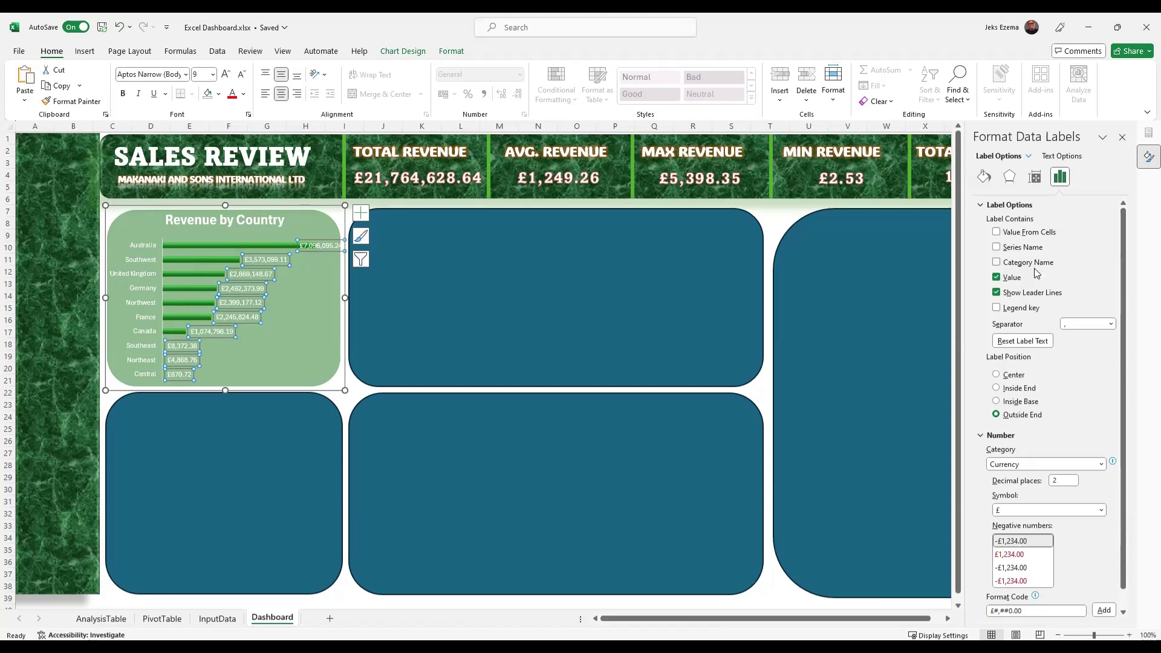
left_click(1102, 464)
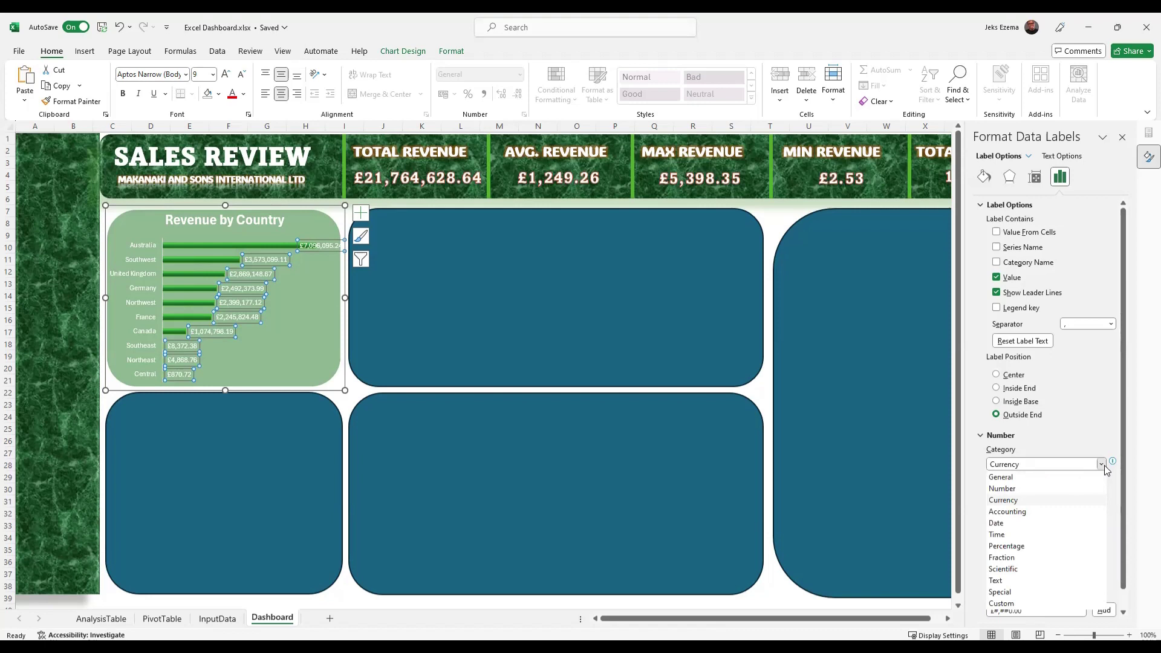
Choose the Custom £#,##0.00 label format and append M to the format code.
left_click(1015, 604)
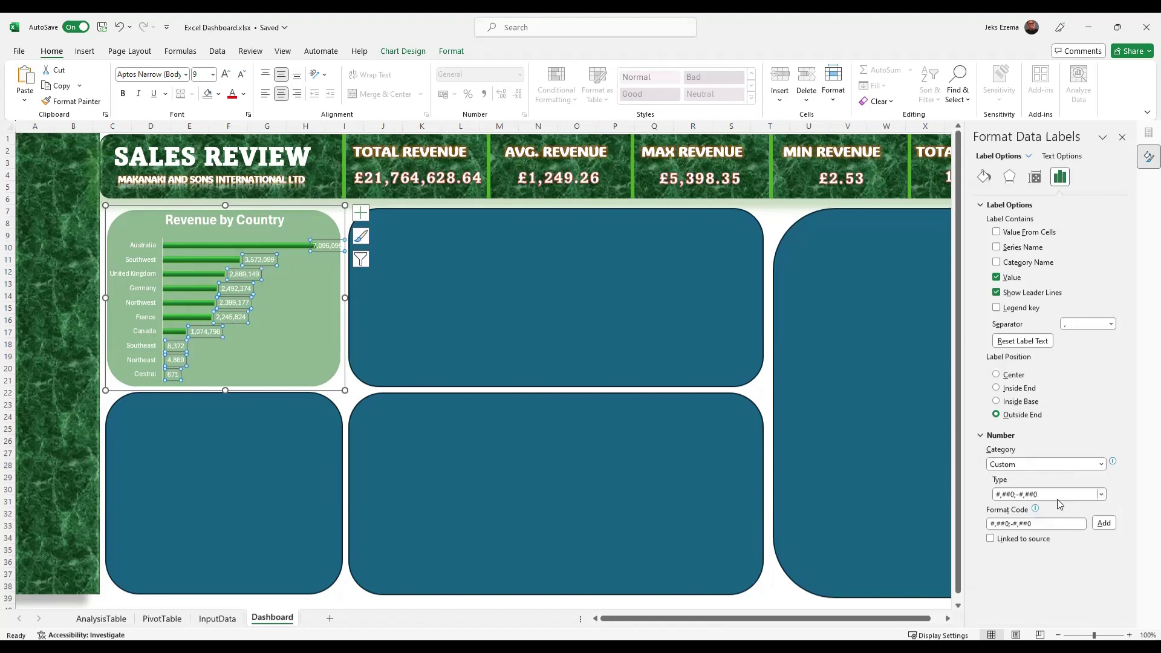
left_click(1102, 495)
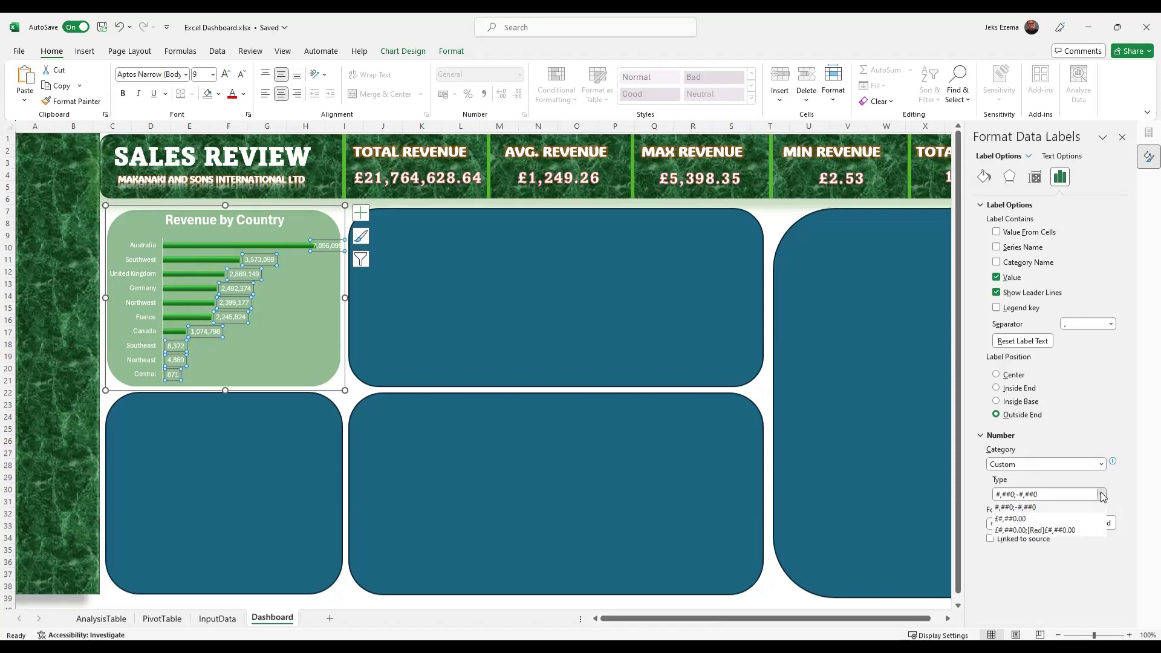
left_click(1024, 519)
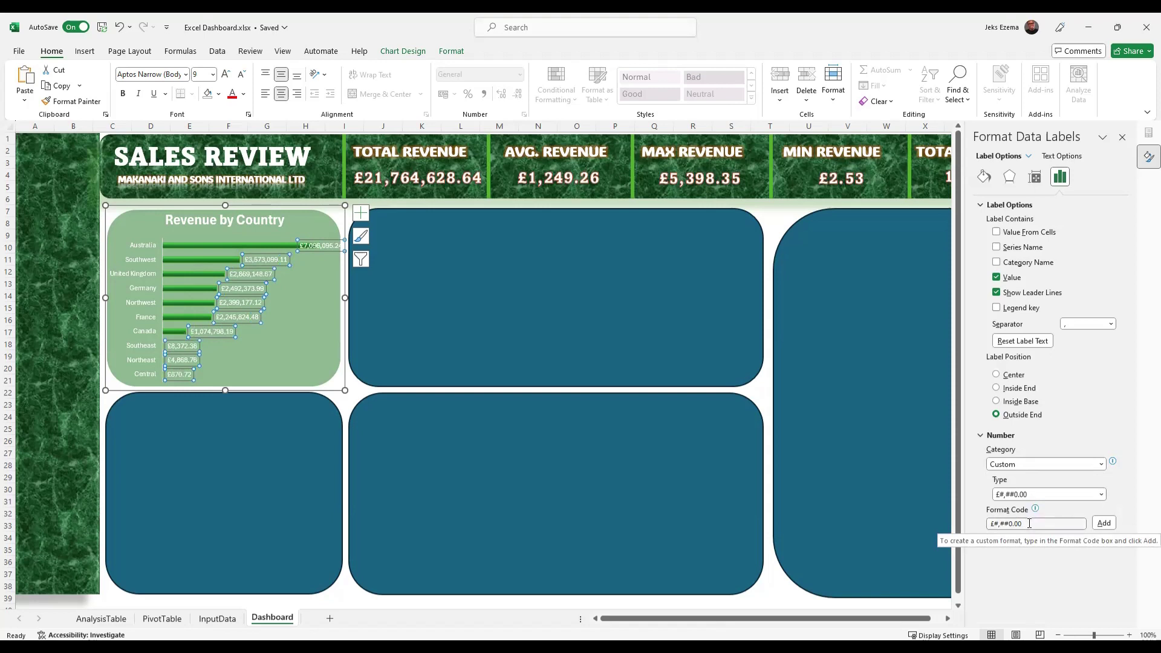
left_click(1030, 524)
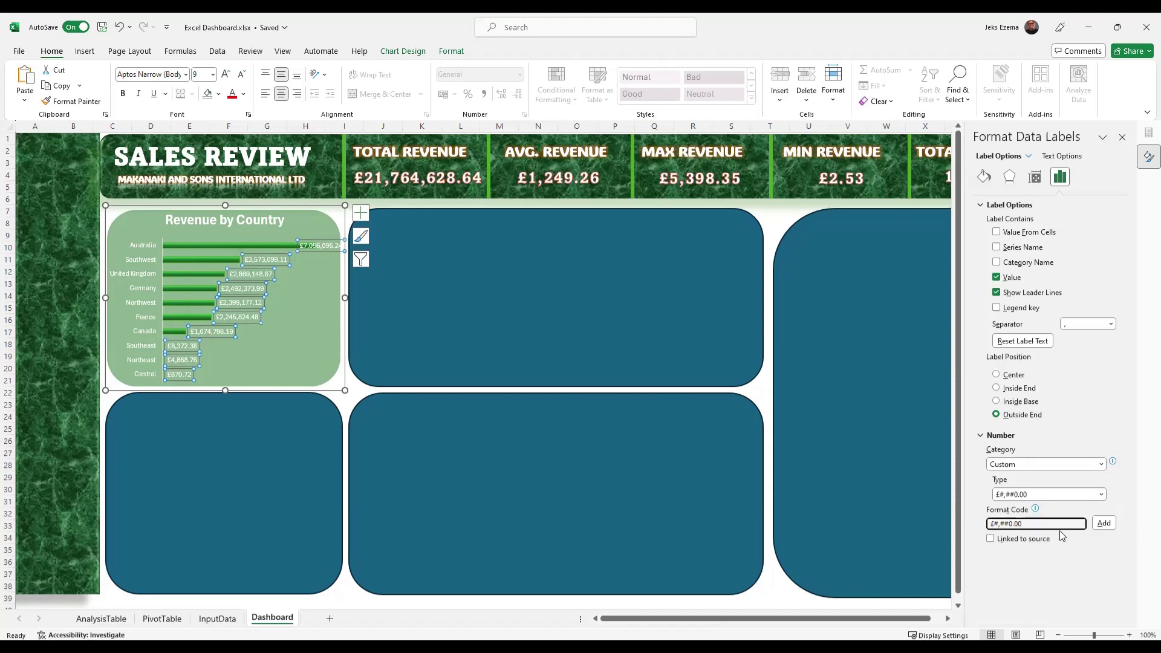
type("M")
left_click(1105, 523)
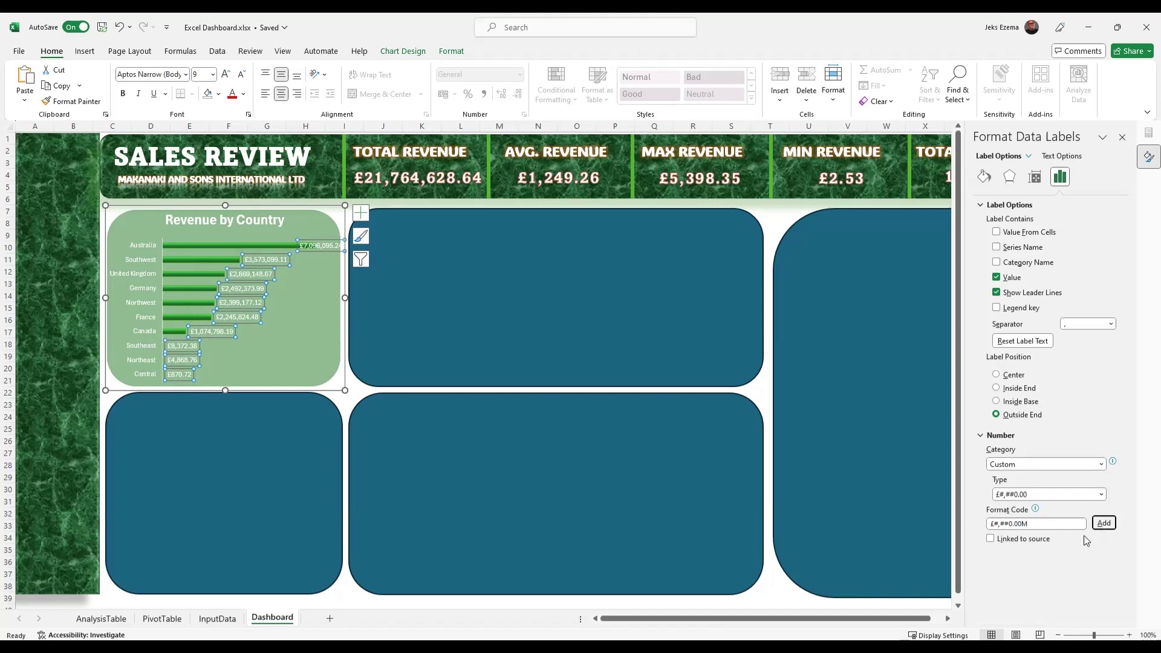
Remove the trailing M and set the label category back to Currency.
left_click(1101, 494)
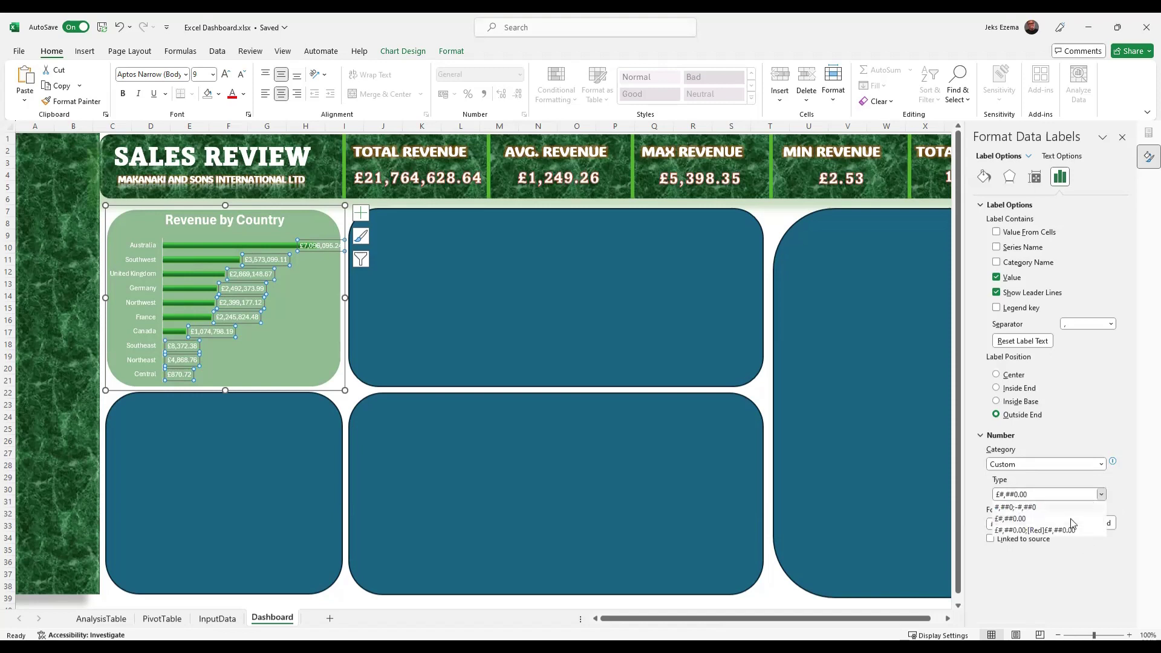
key("Escape")
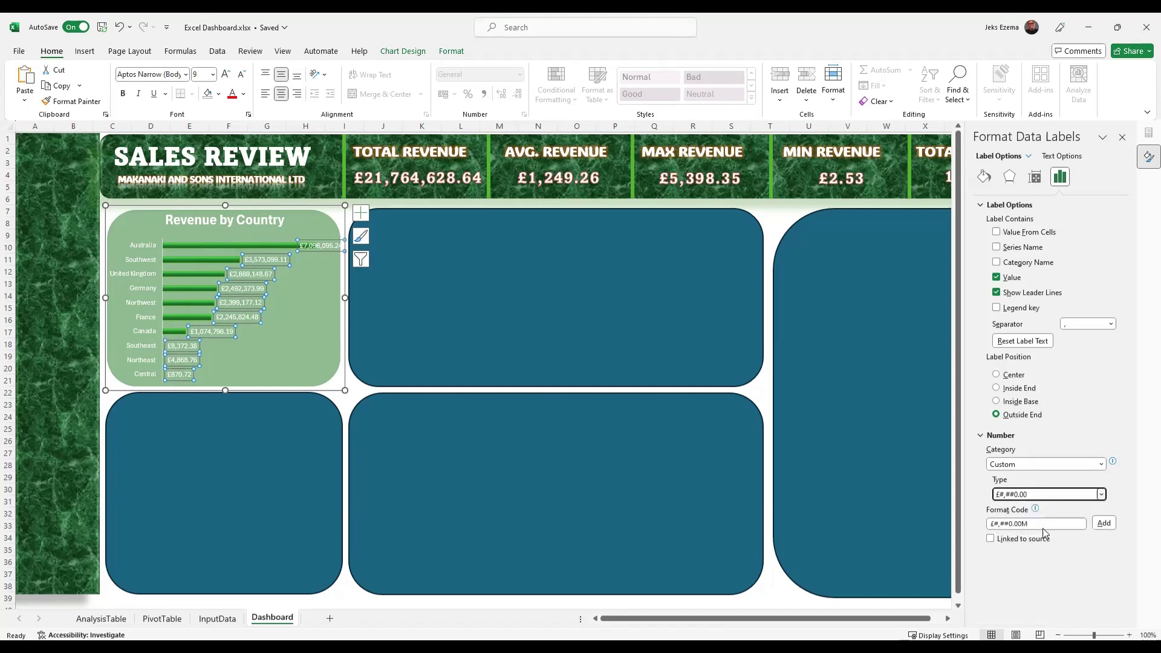
left_click(1042, 524)
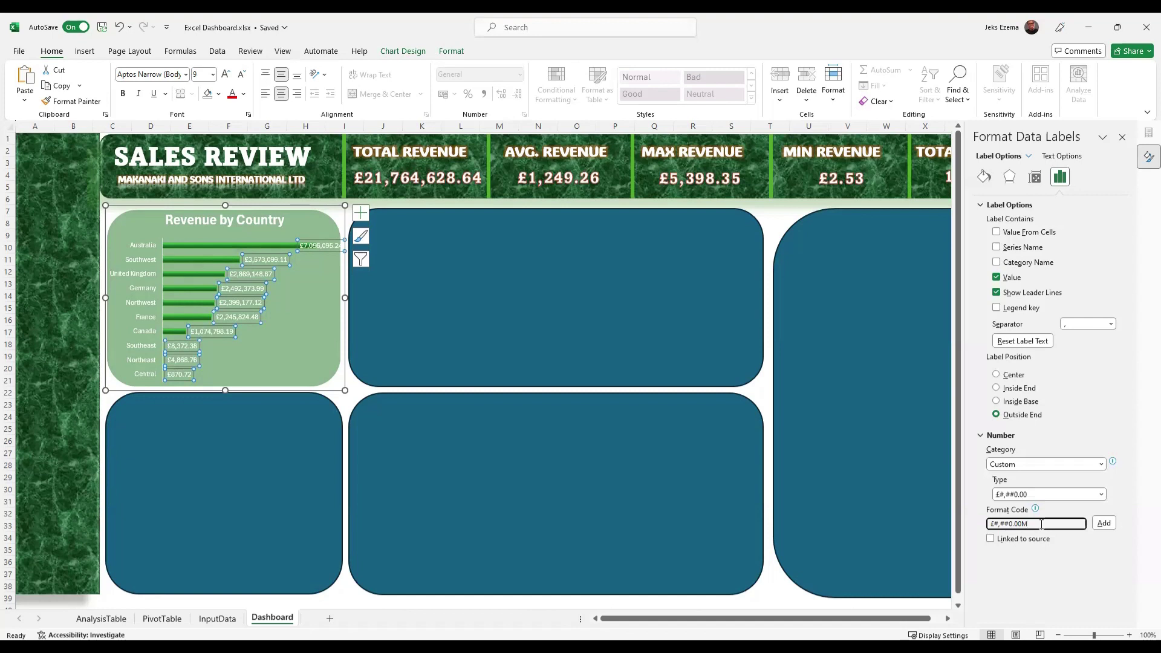
key("BackSpace")
left_click(1101, 463)
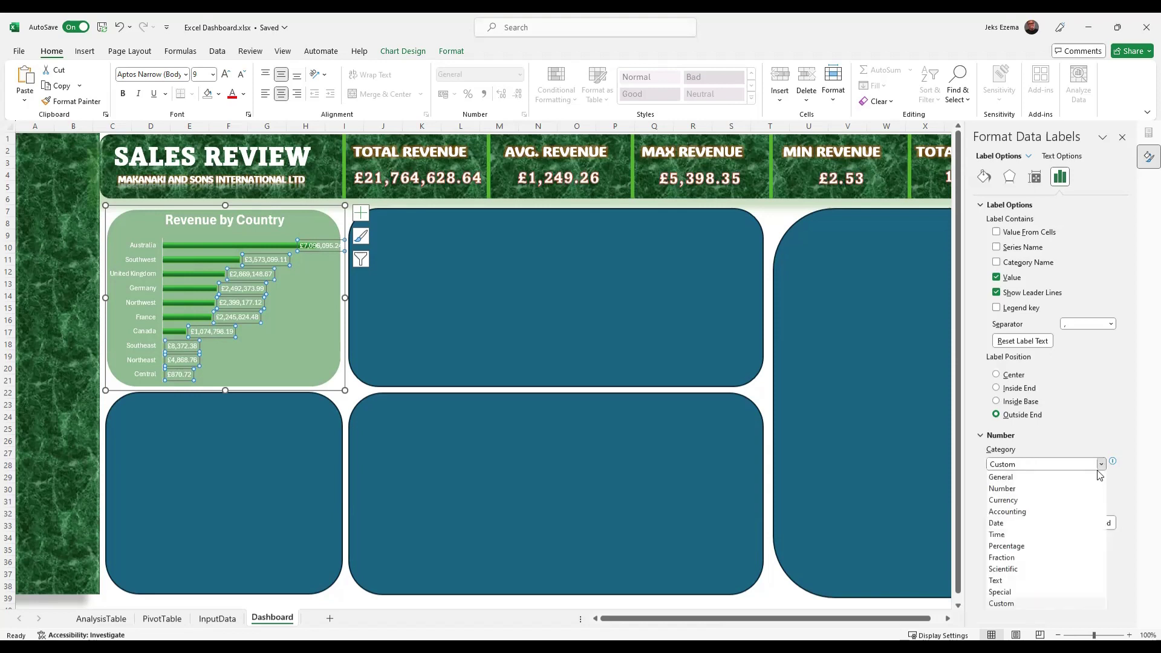
left_click(1004, 501)
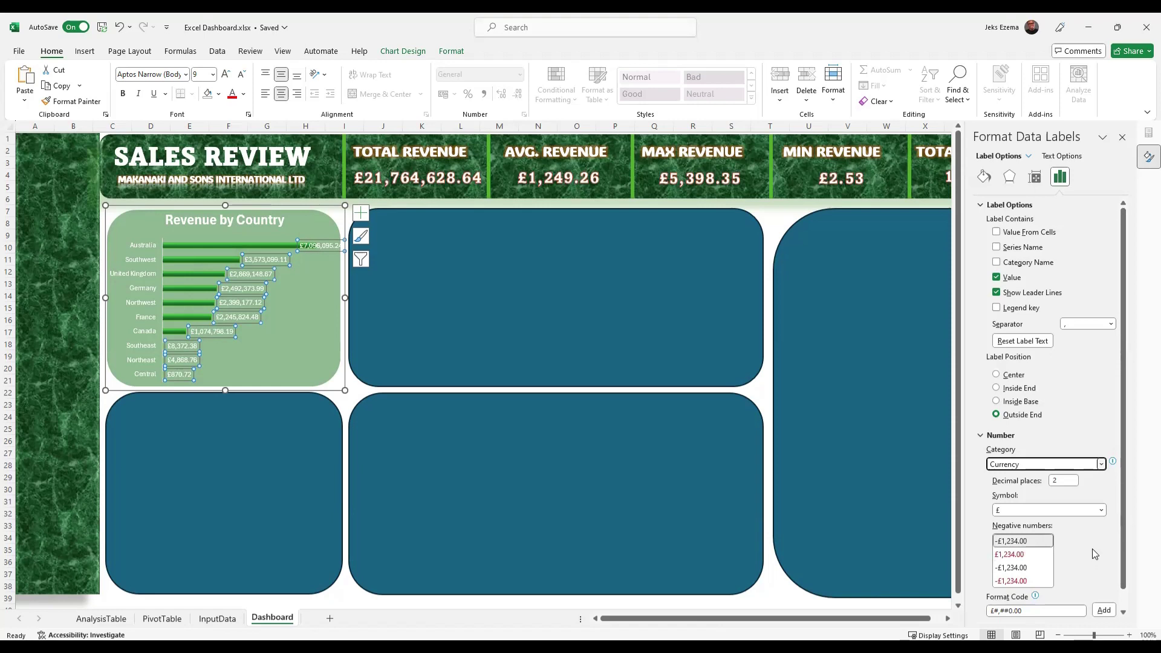
Turn on the Primary Horizontal axis under Chart Elements > Axes.
scroll(1092, 549, "down", 1)
scroll(1072, 517, "up", 1)
left_click(361, 215)
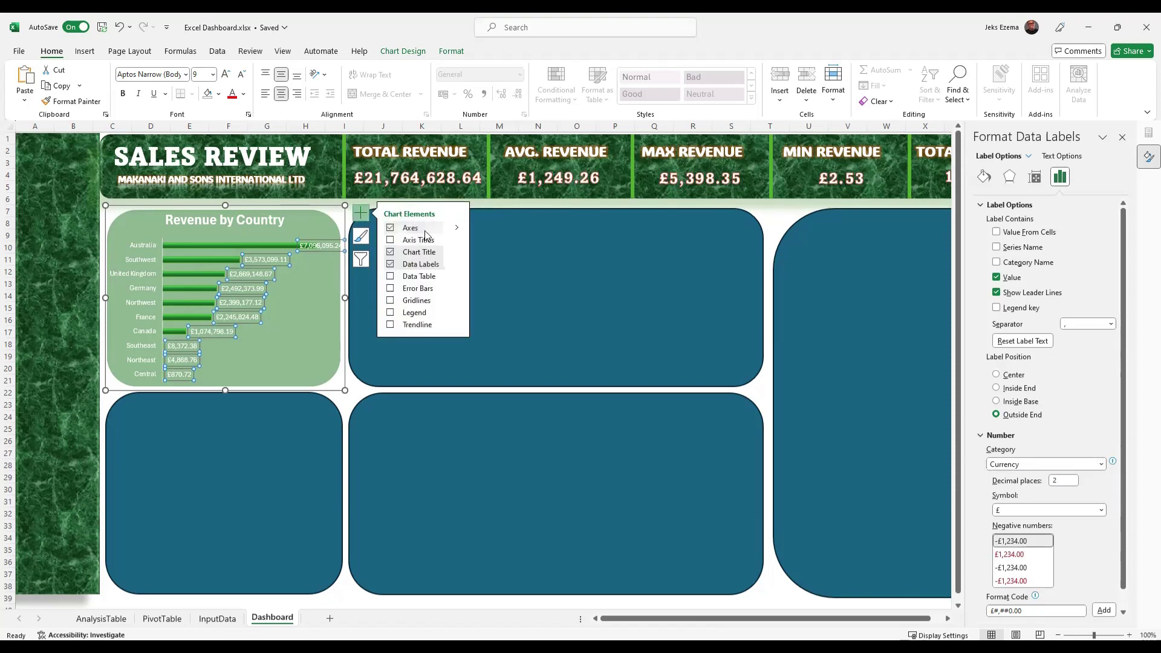
left_click(458, 229)
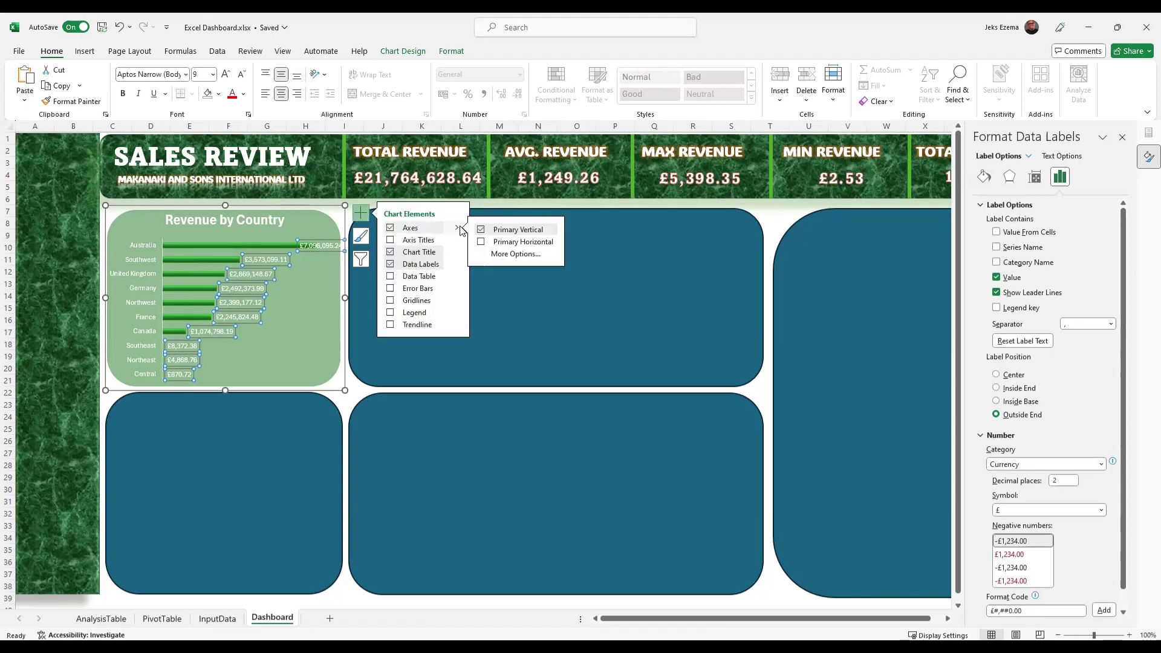
left_click(482, 242)
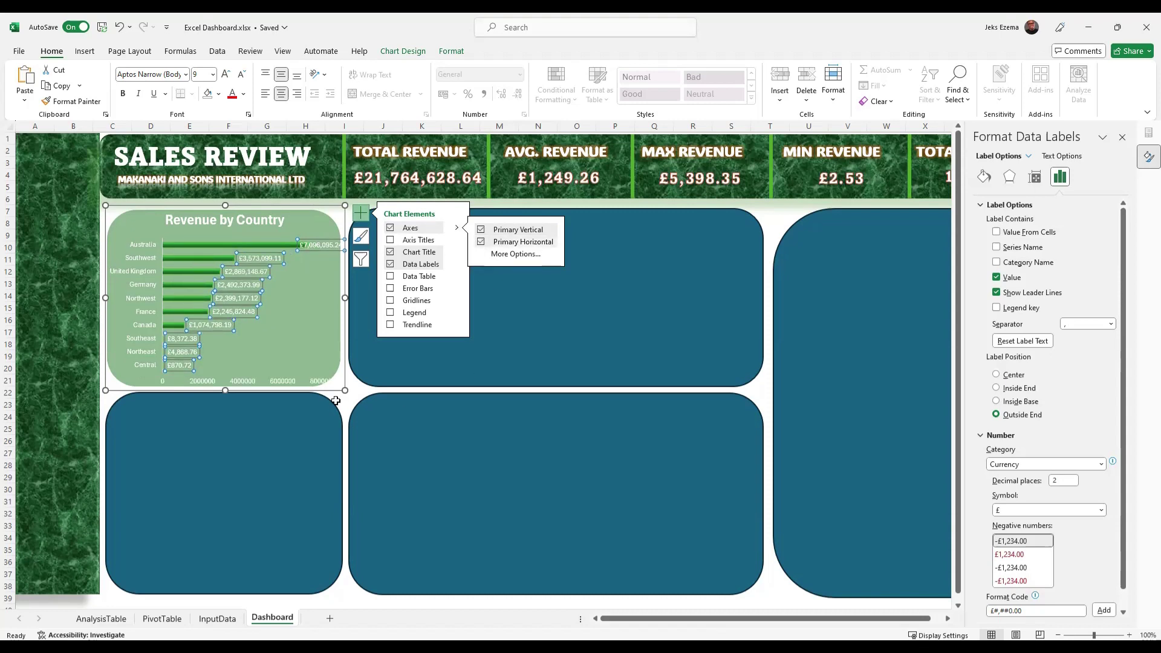
left_click(518, 357)
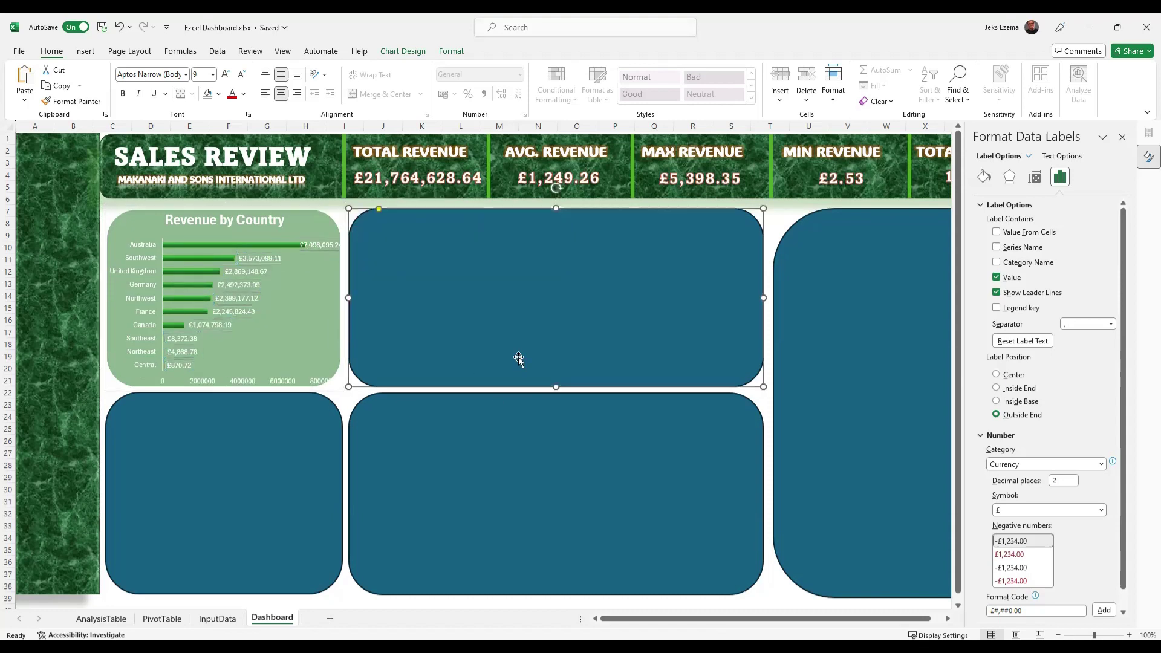
Set the horizontal axis display units to Millions.
right_click(242, 382)
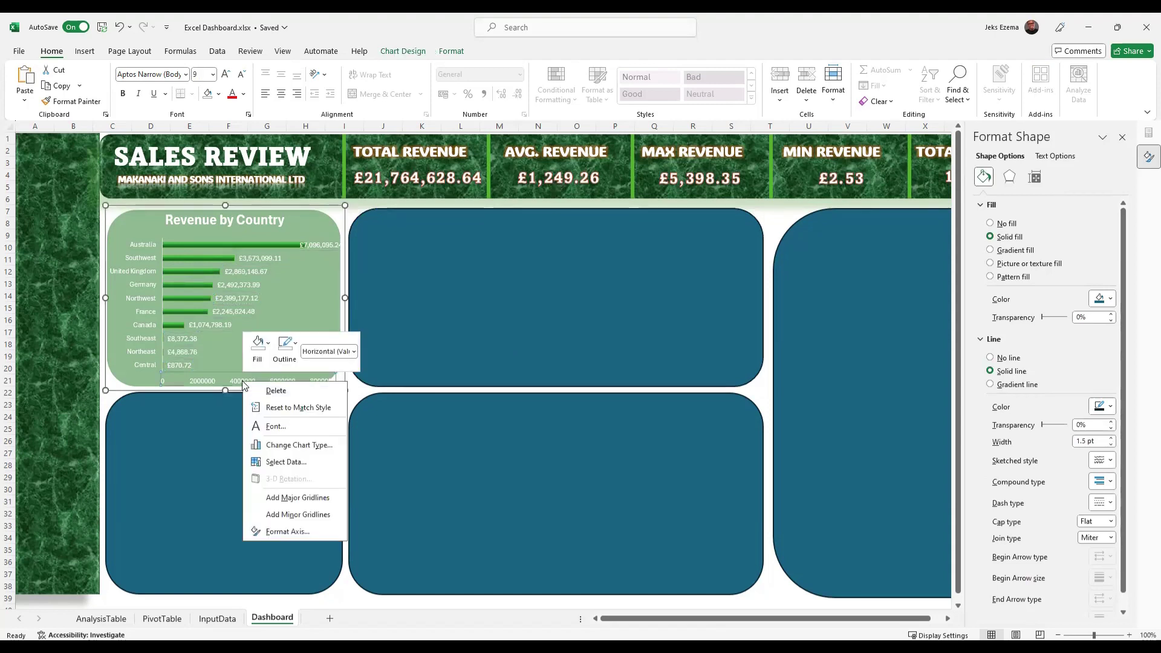
left_click(286, 530)
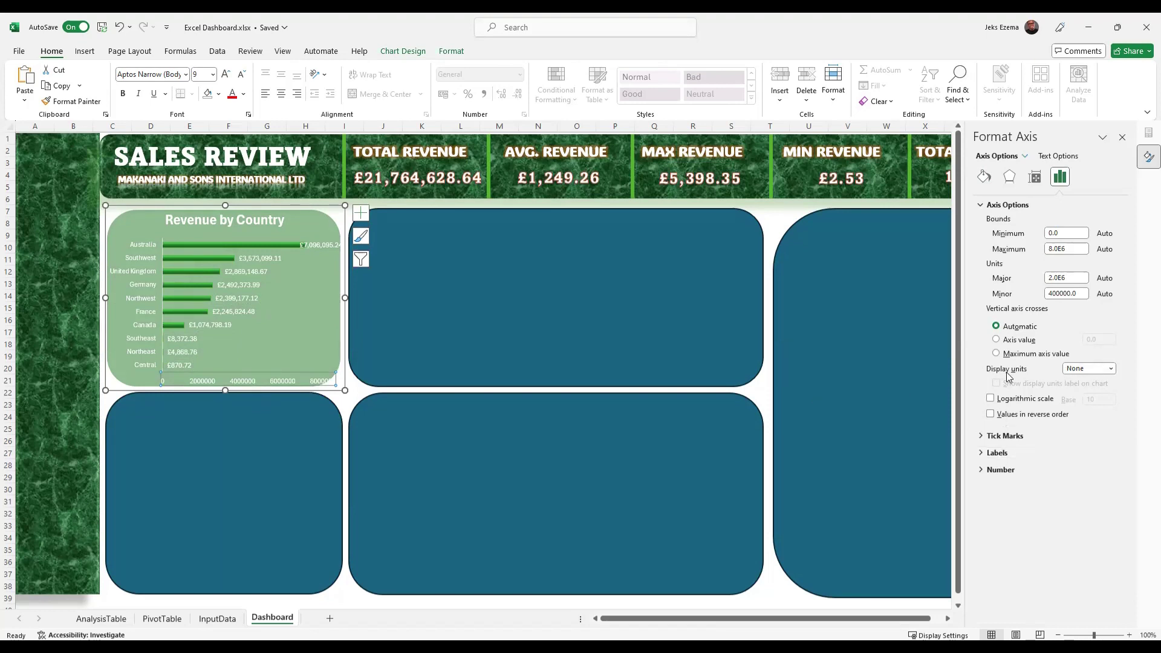
left_click(1113, 370)
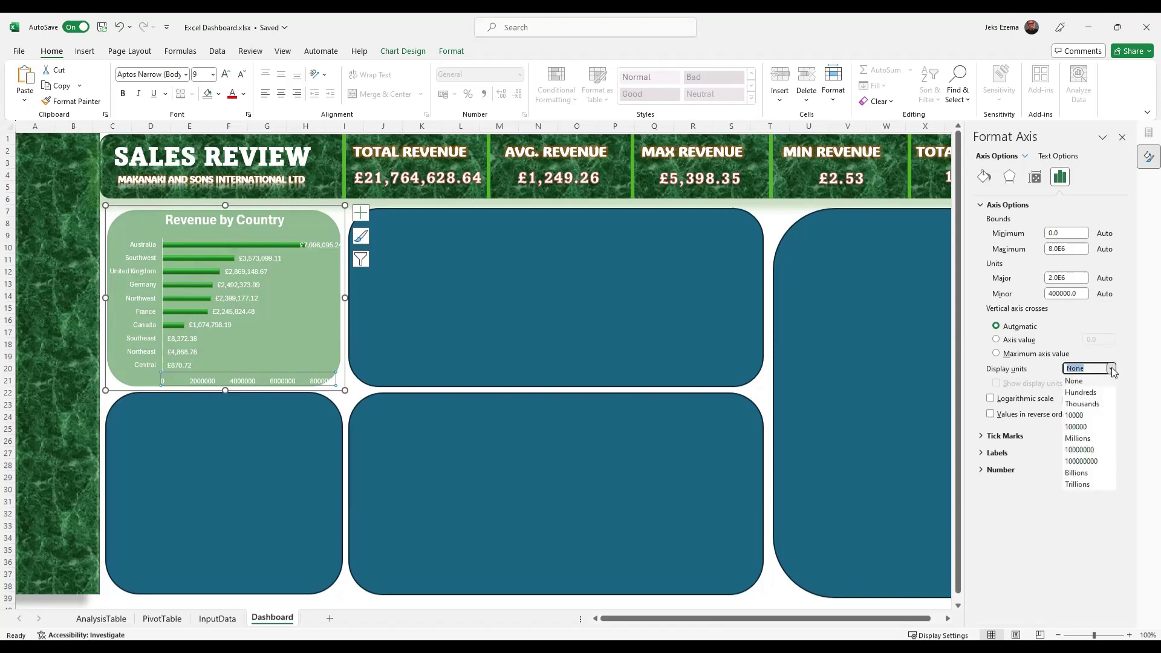
left_click(1080, 440)
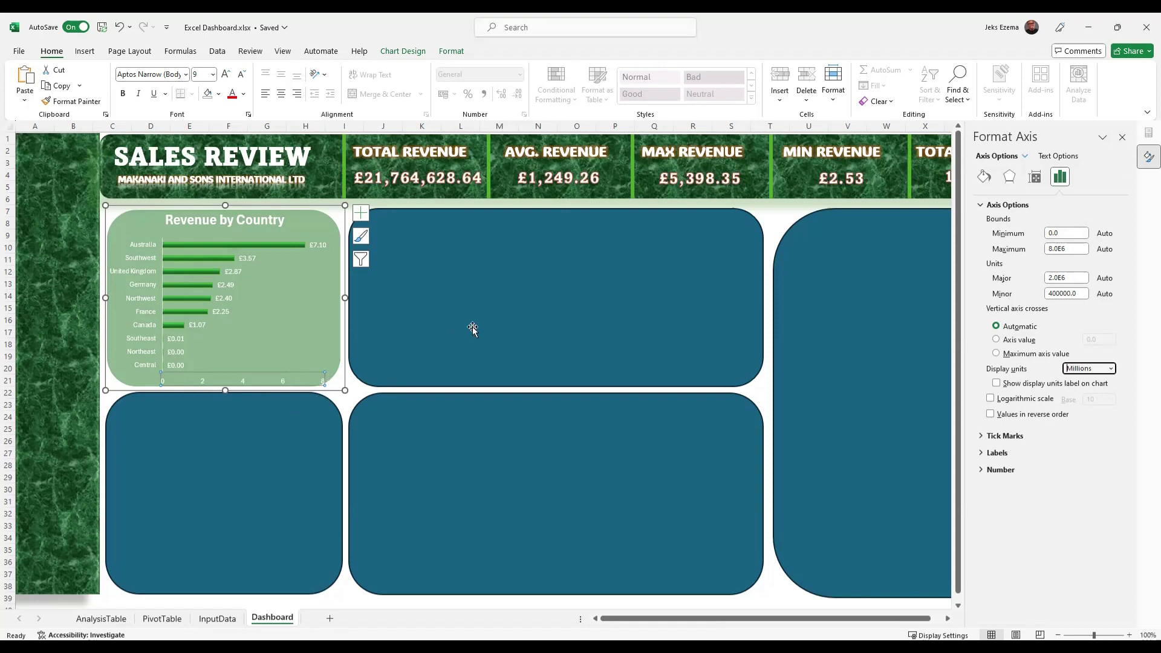
left_click(304, 387)
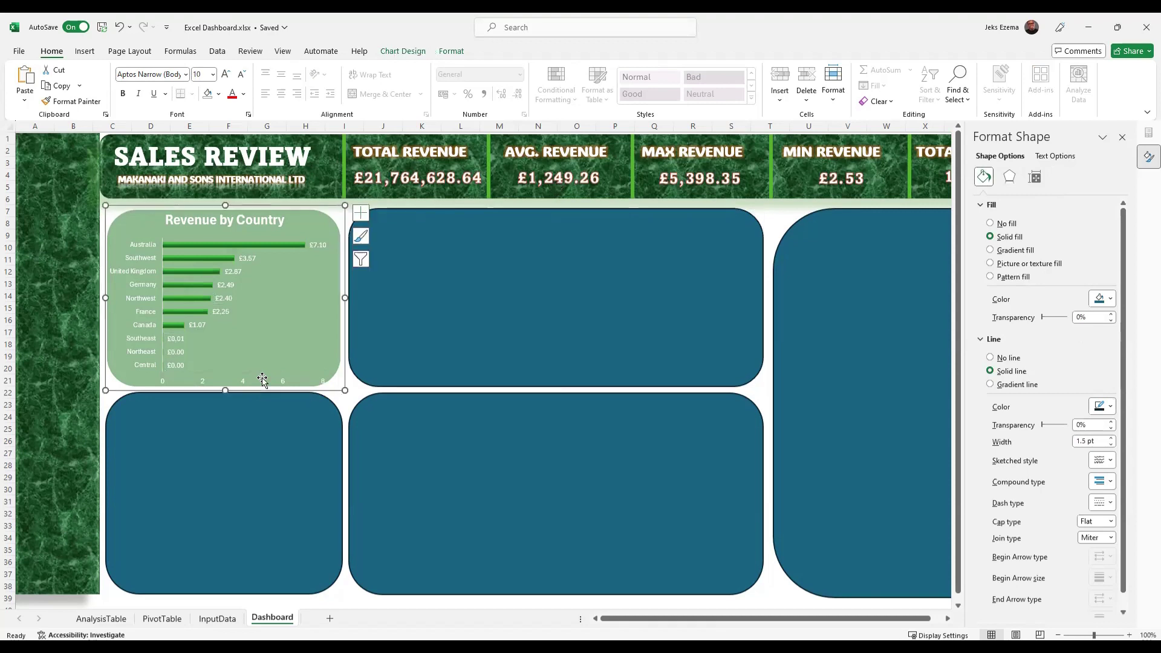
Untick Primary Horizontal under Chart Elements > Axes to hide the value axis.
left_click(263, 379)
right_click(263, 379)
left_click(201, 379)
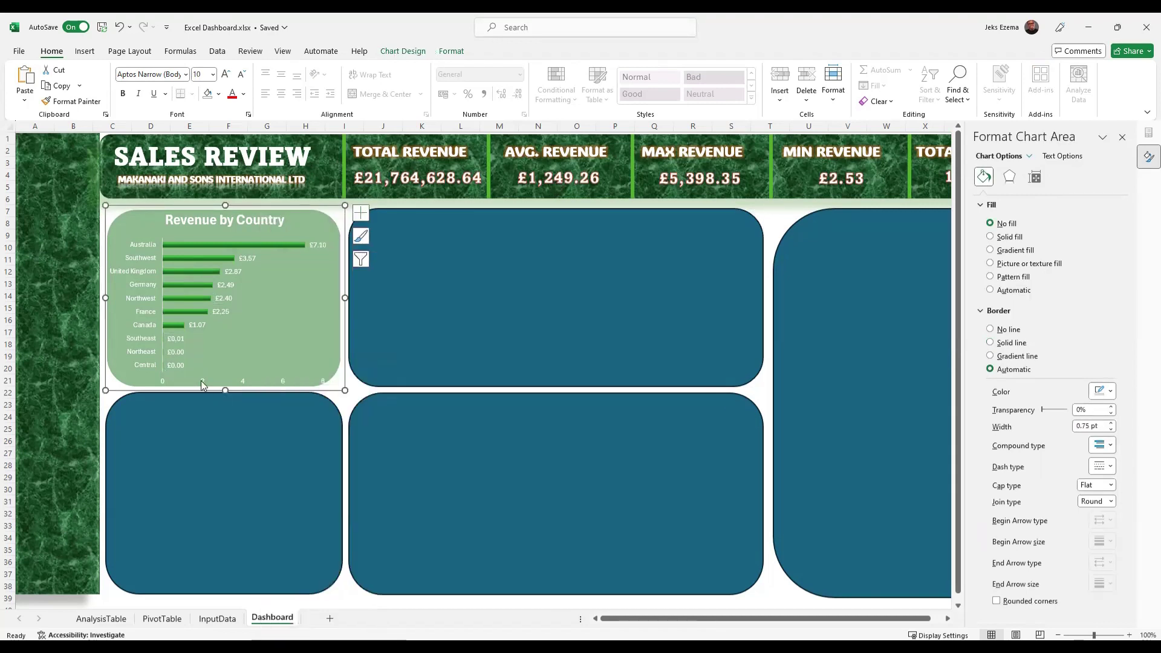
left_click(200, 380)
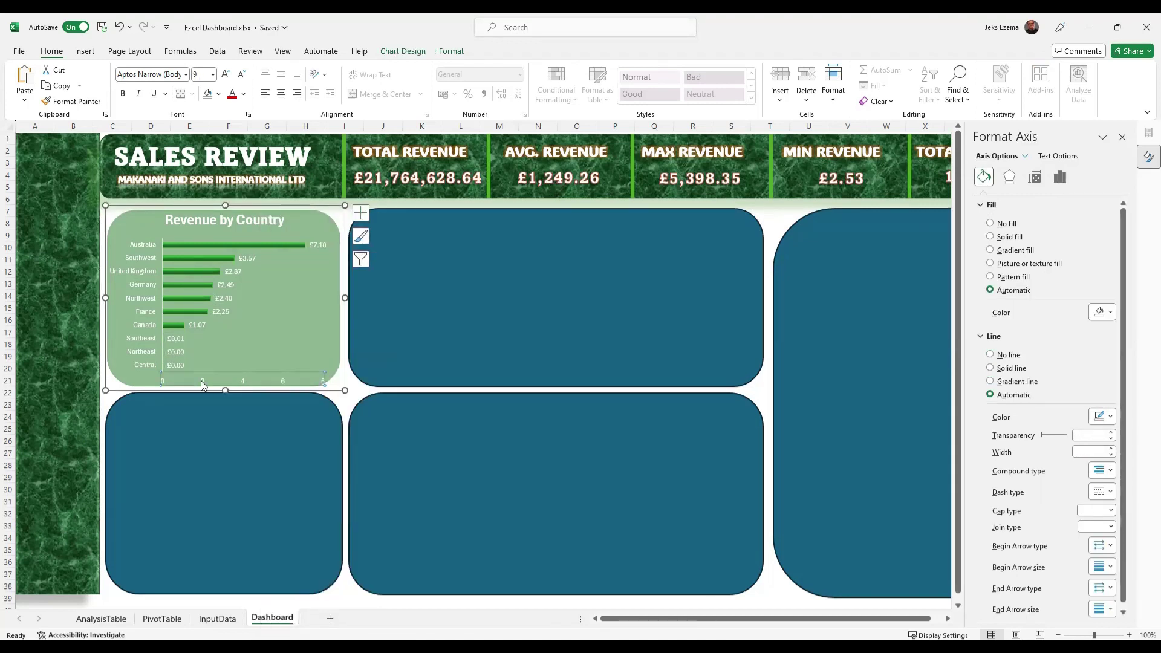
left_click(361, 215)
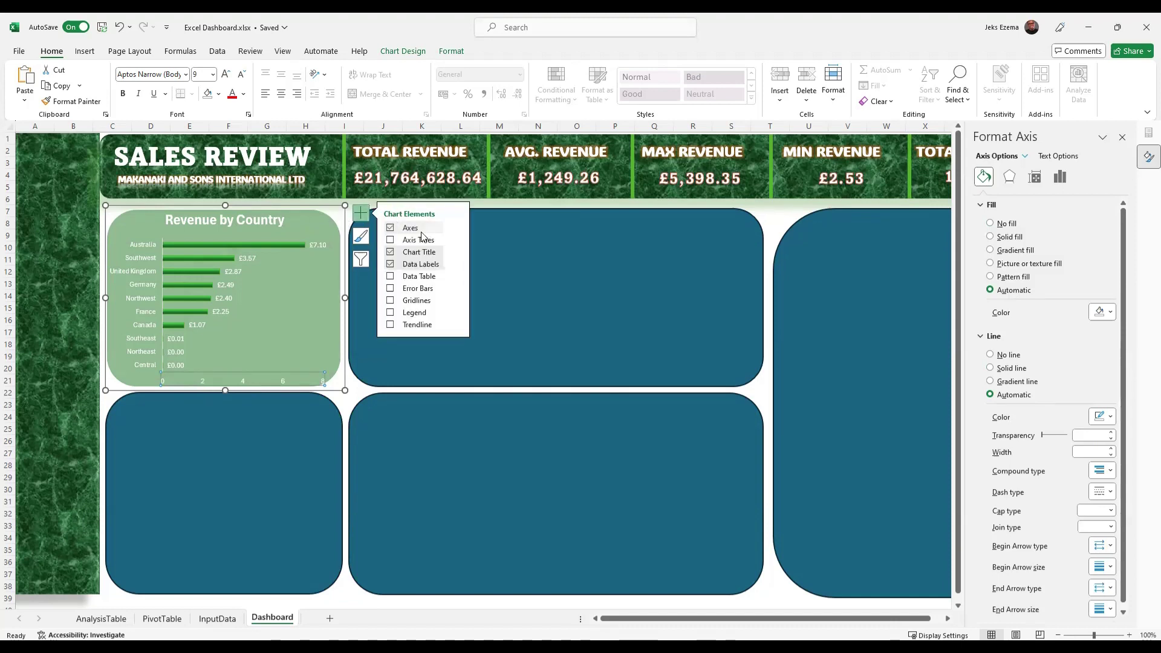
left_click(456, 229)
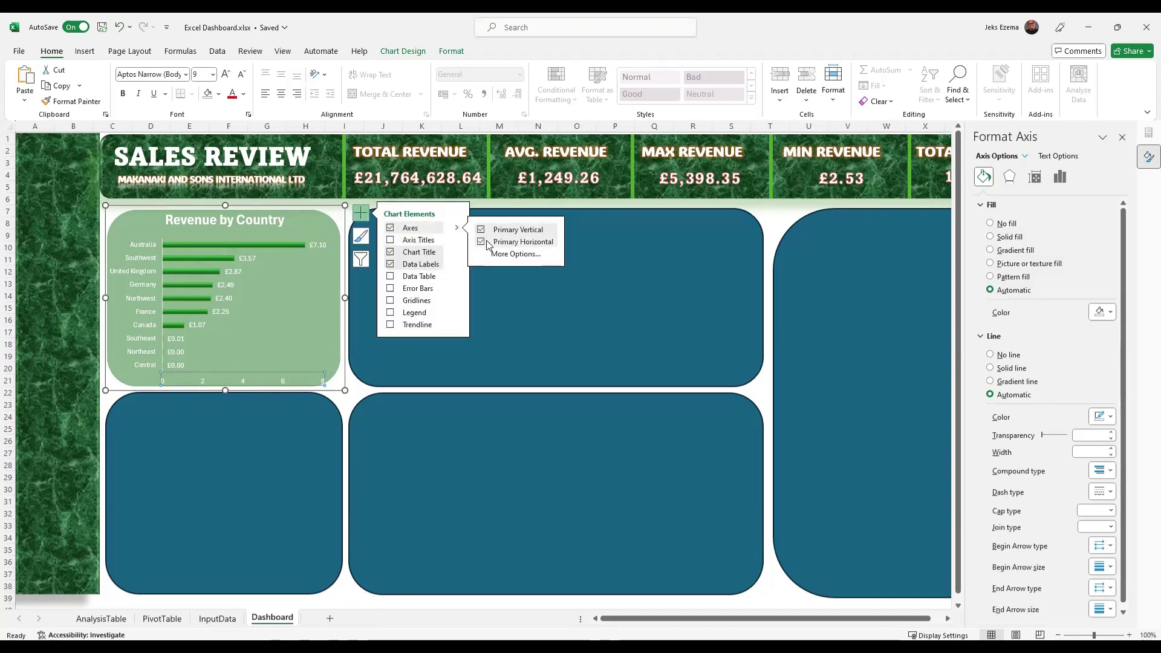
left_click(481, 242)
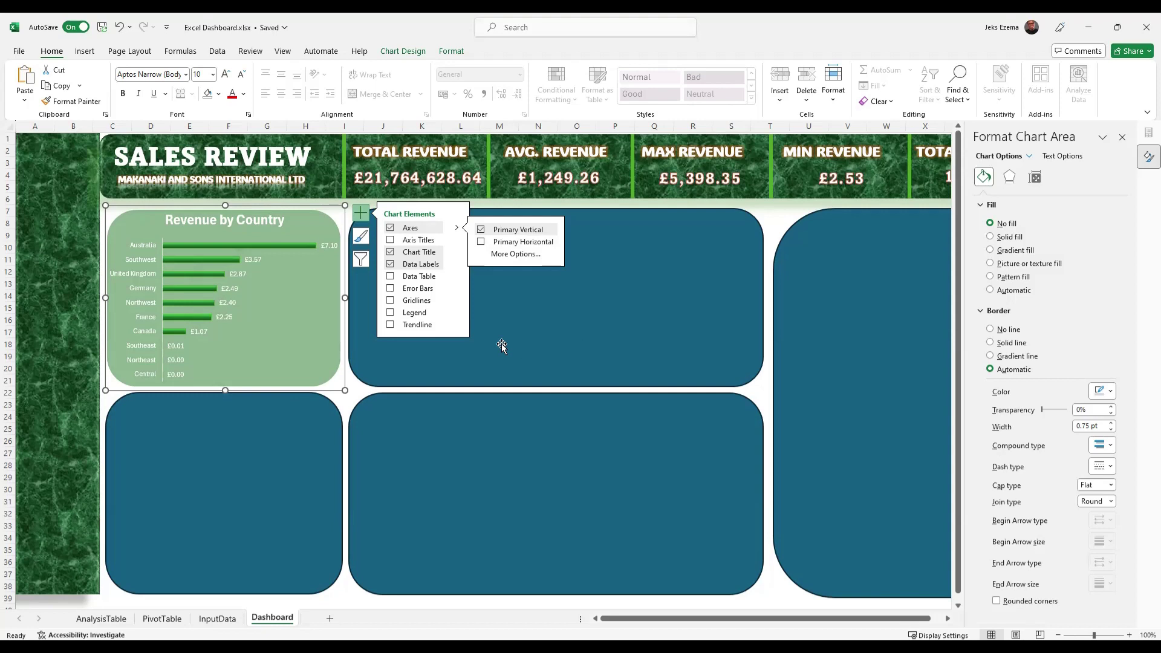
left_click(547, 336)
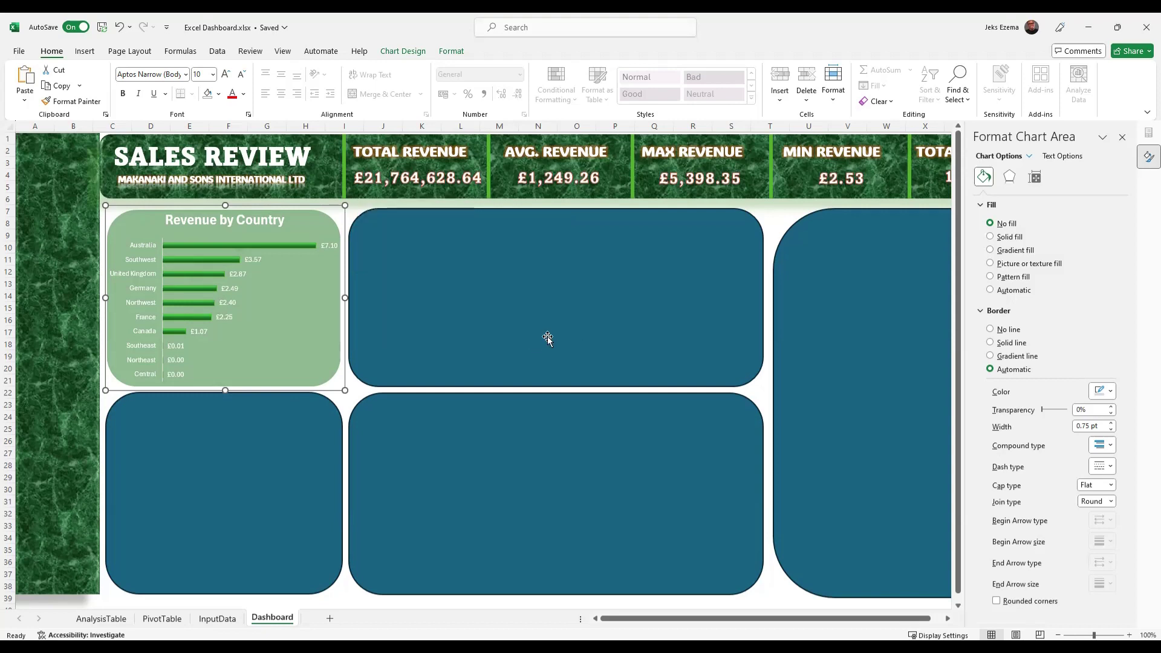
Insert '(Millions)' so the chart title reads 'Revenue (Millions) by Country'.
left_click(218, 229)
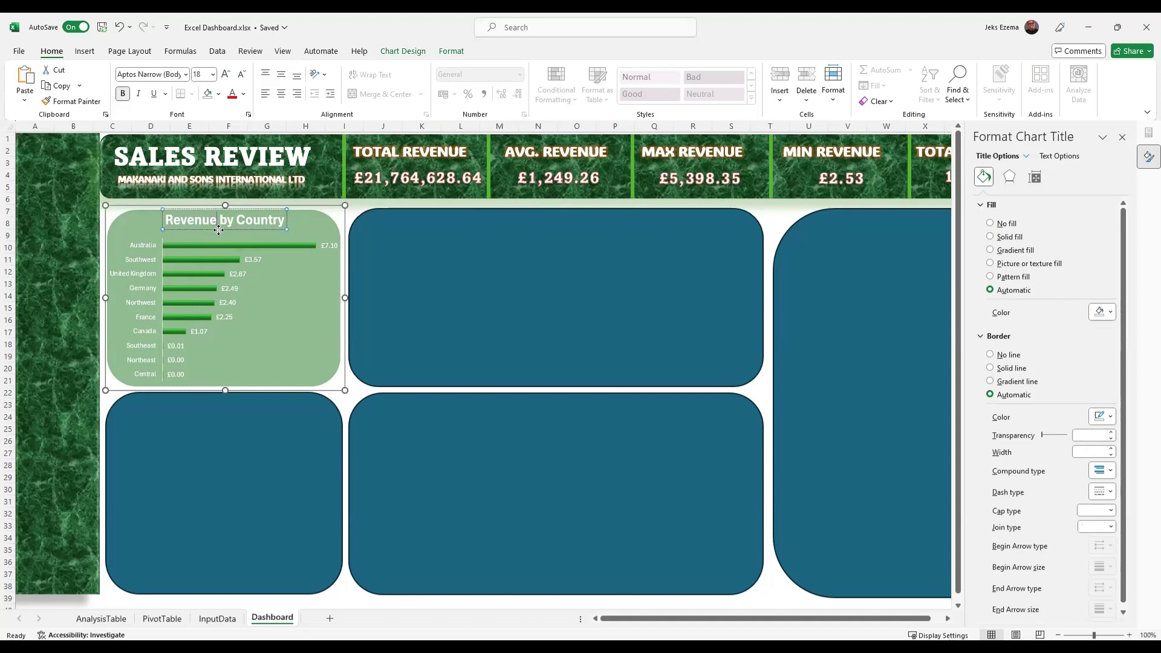
type("(Mi")
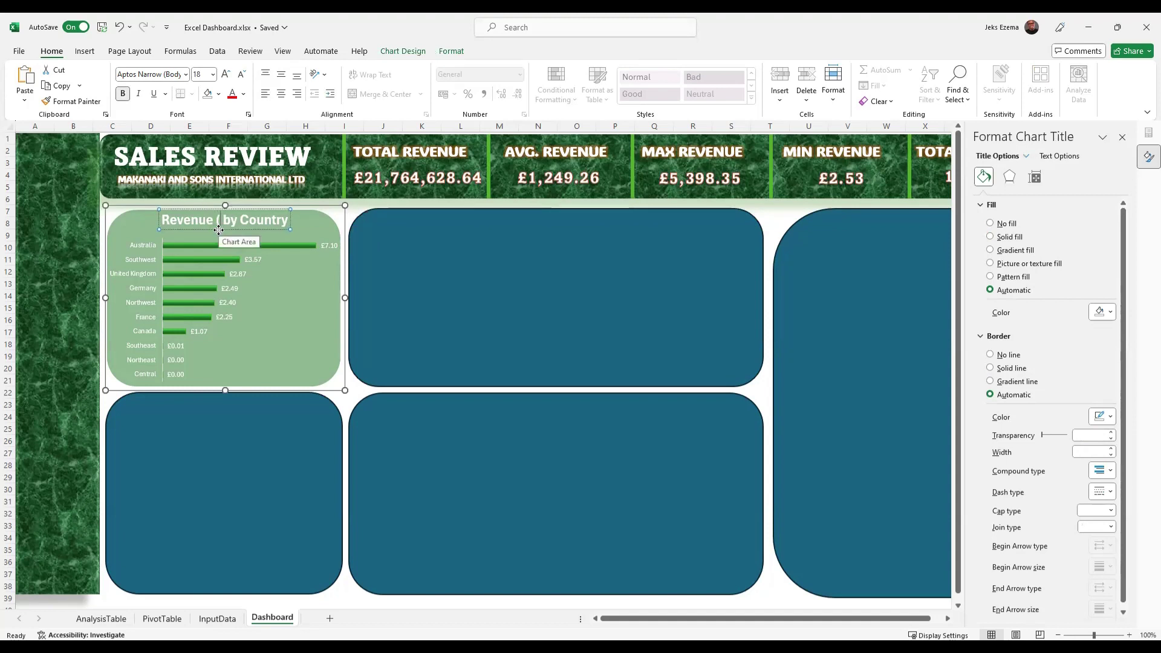
type("l")
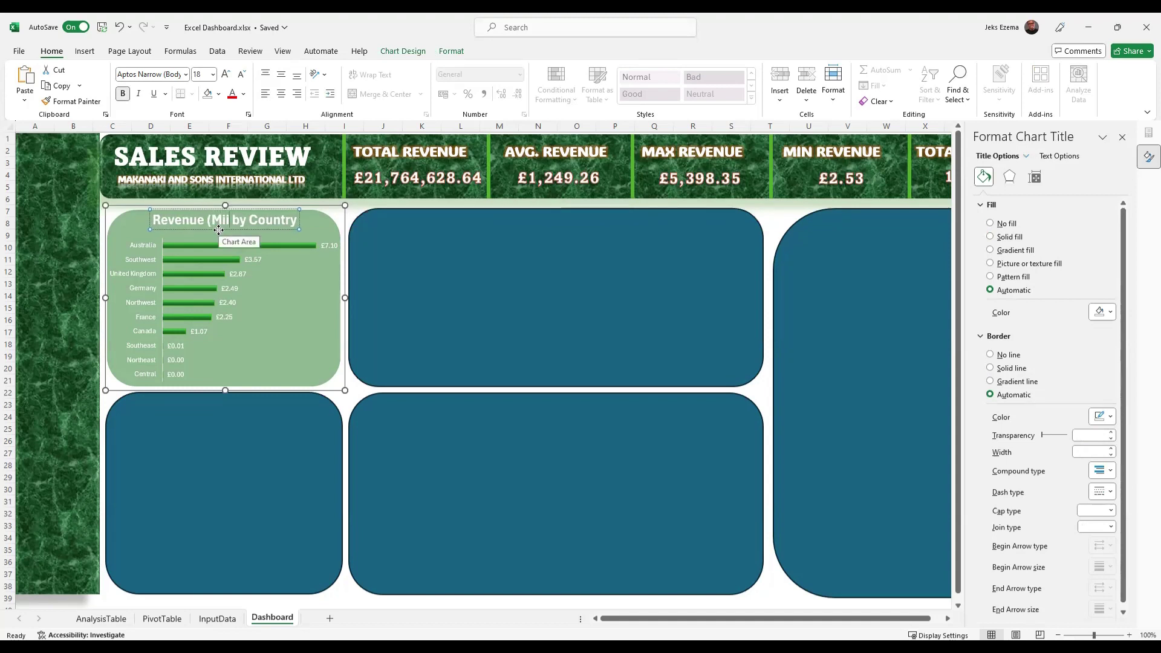
type("li")
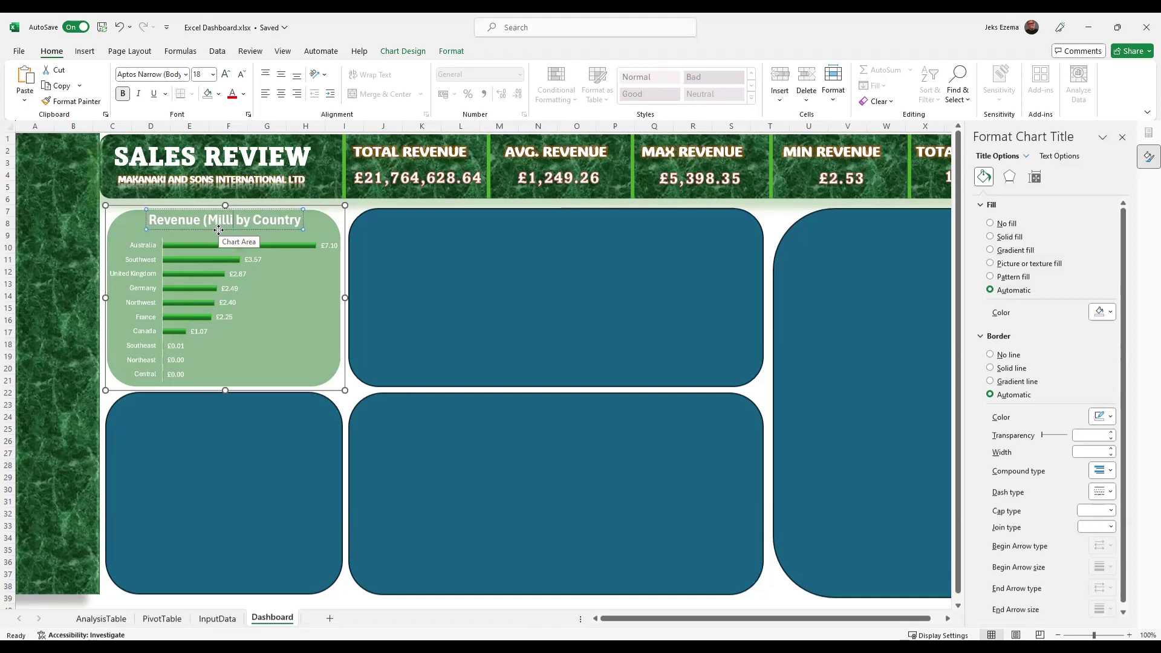
type("ons")
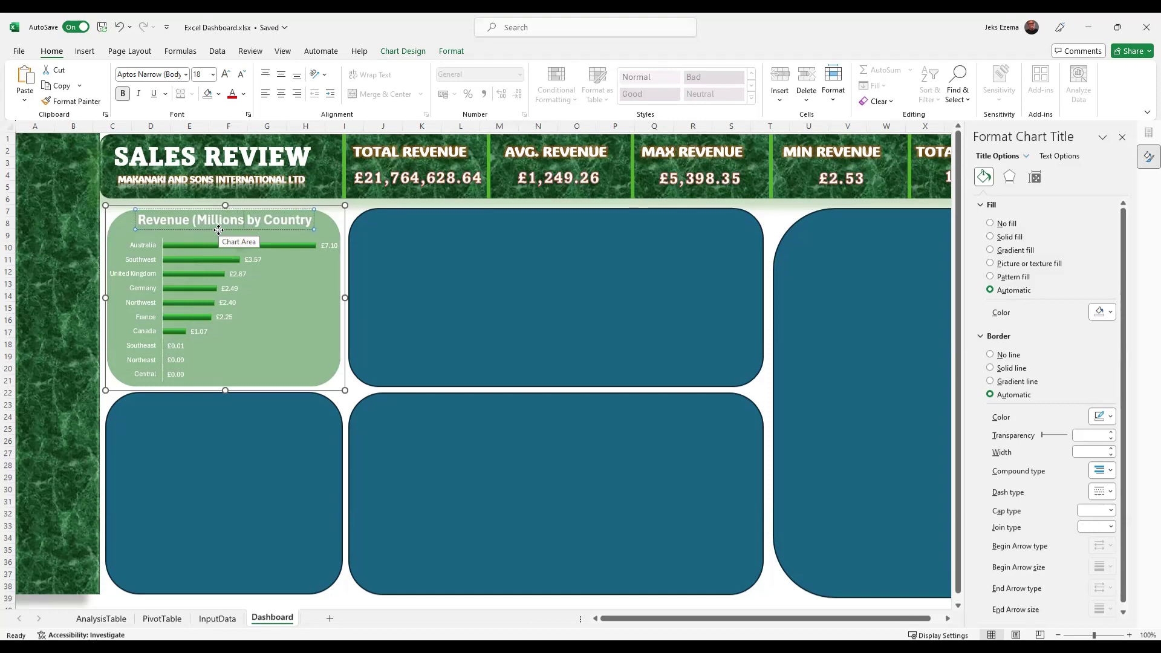
type(")")
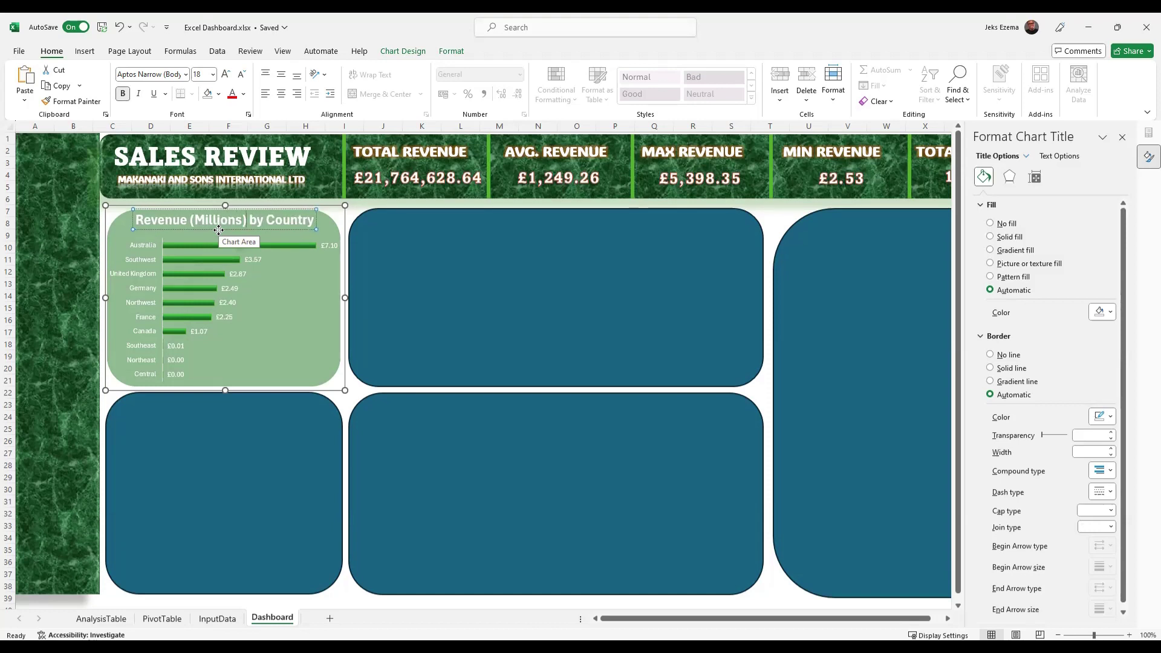
left_click(470, 308)
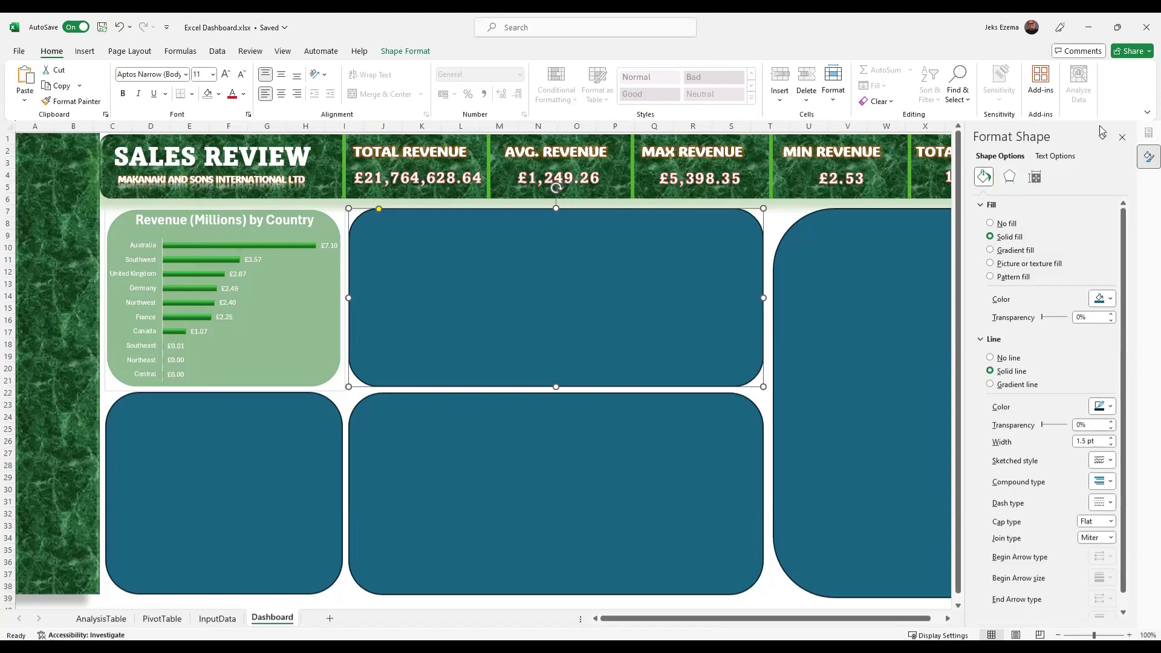
Close the Format Shape pane, then reselect the country chart and the middle panel.
left_click(1124, 137)
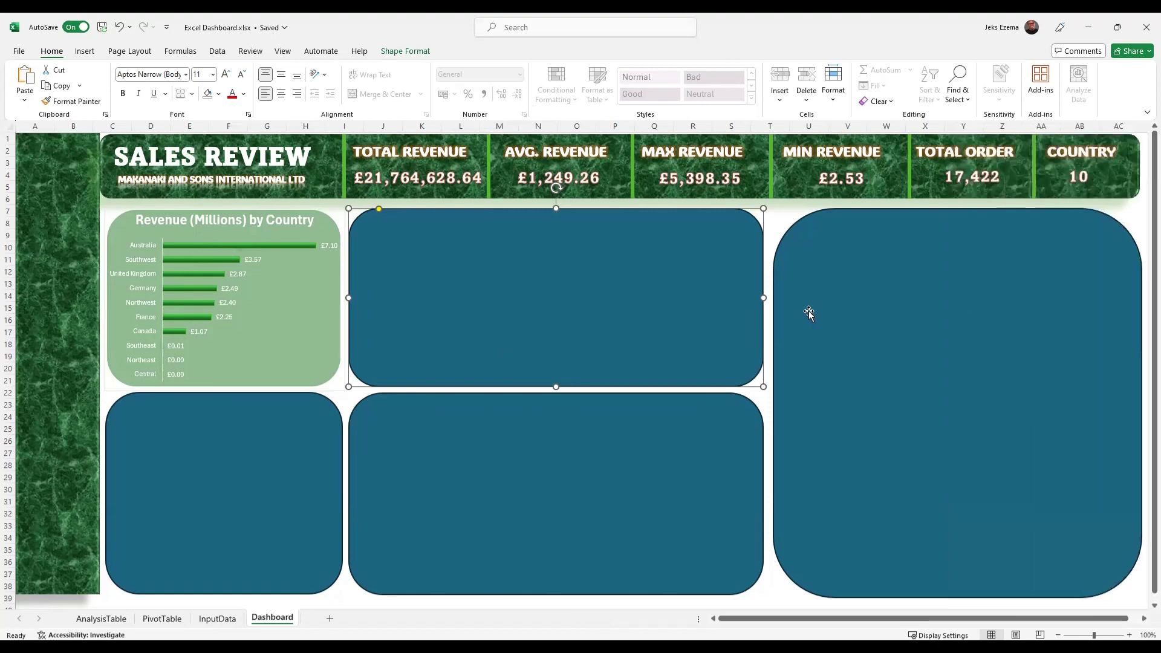
left_click(288, 315)
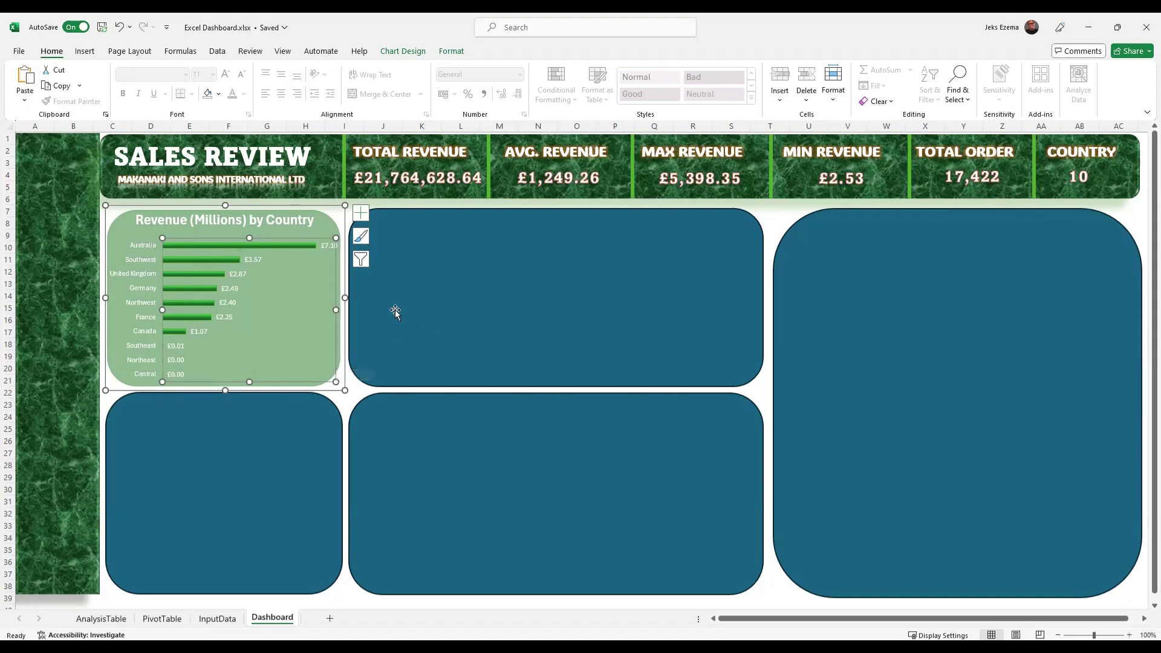
left_click(451, 303)
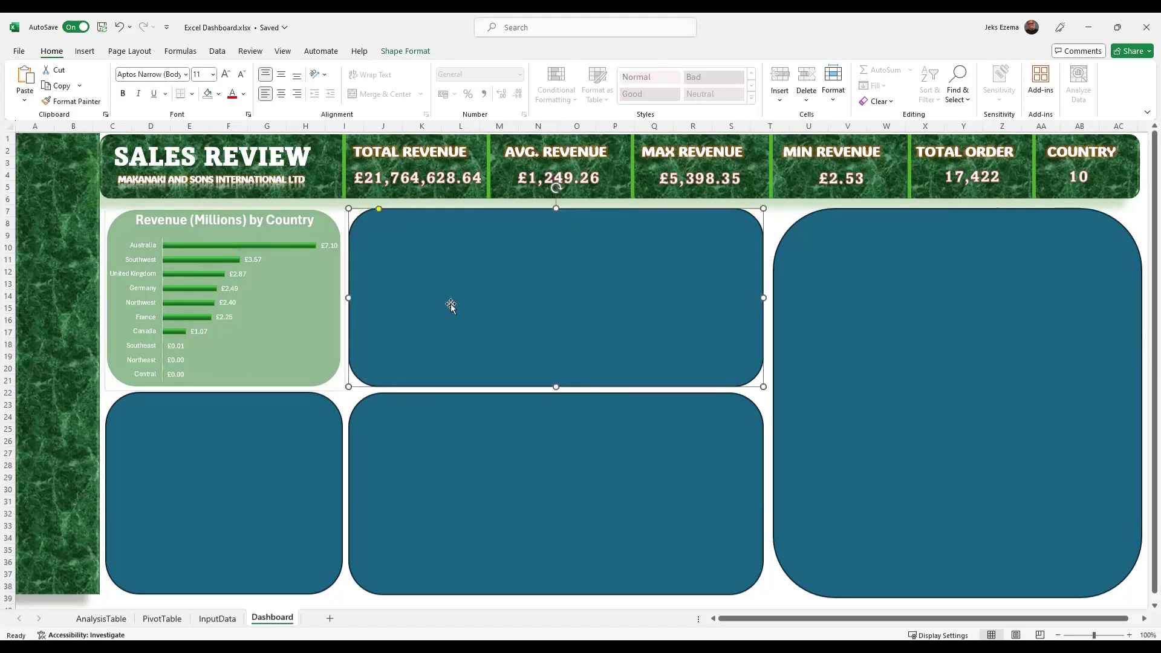
Move the Revenue by Country chart off its green panel onto the middle blue panel.
left_click(266, 307)
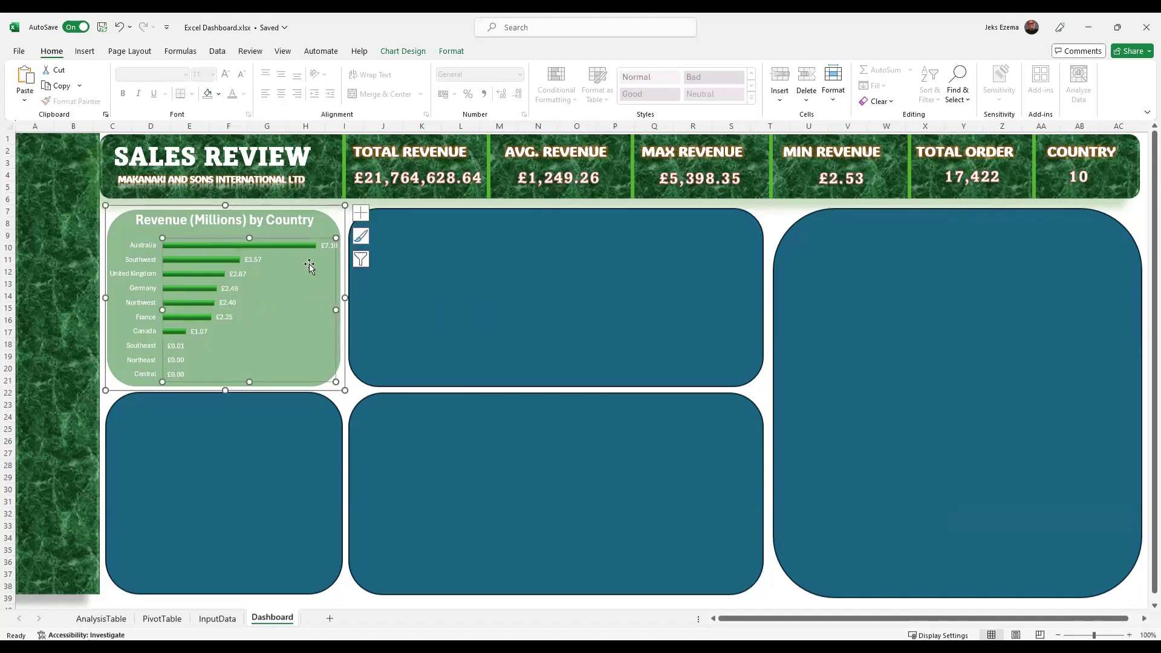
left_click(222, 205)
left_click(398, 298)
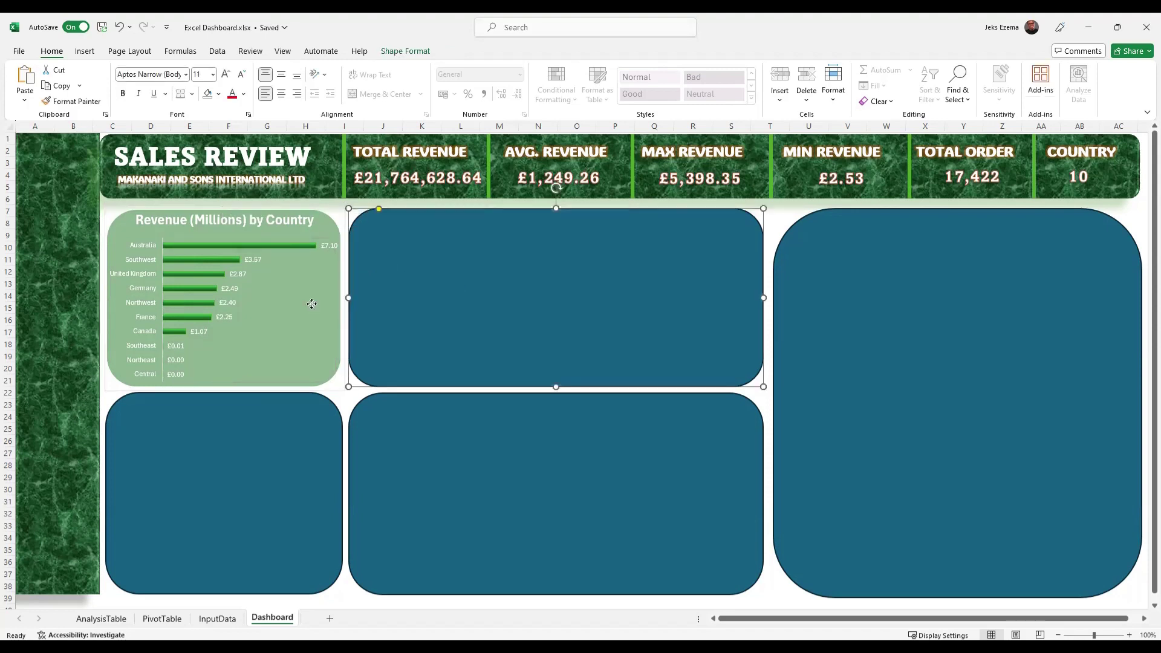
left_click(253, 232)
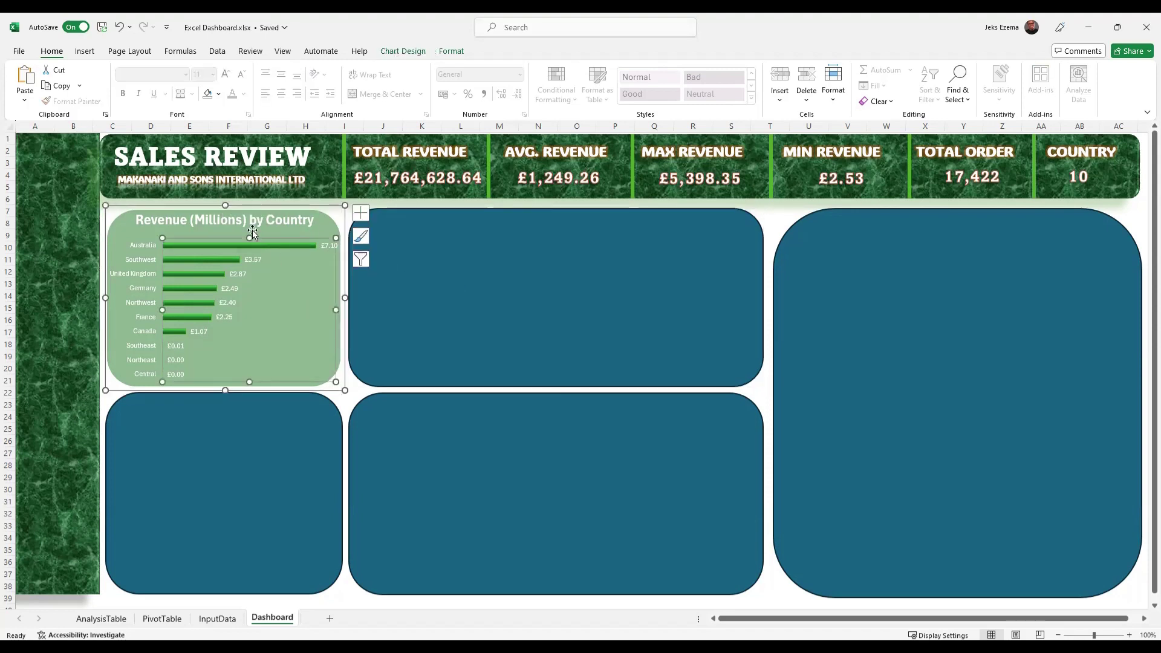
left_click(227, 210)
mouse_move(227, 210)
left_mouse_down()
mouse_move(240, 223)
mouse_move(225, 207)
left_mouse_up()
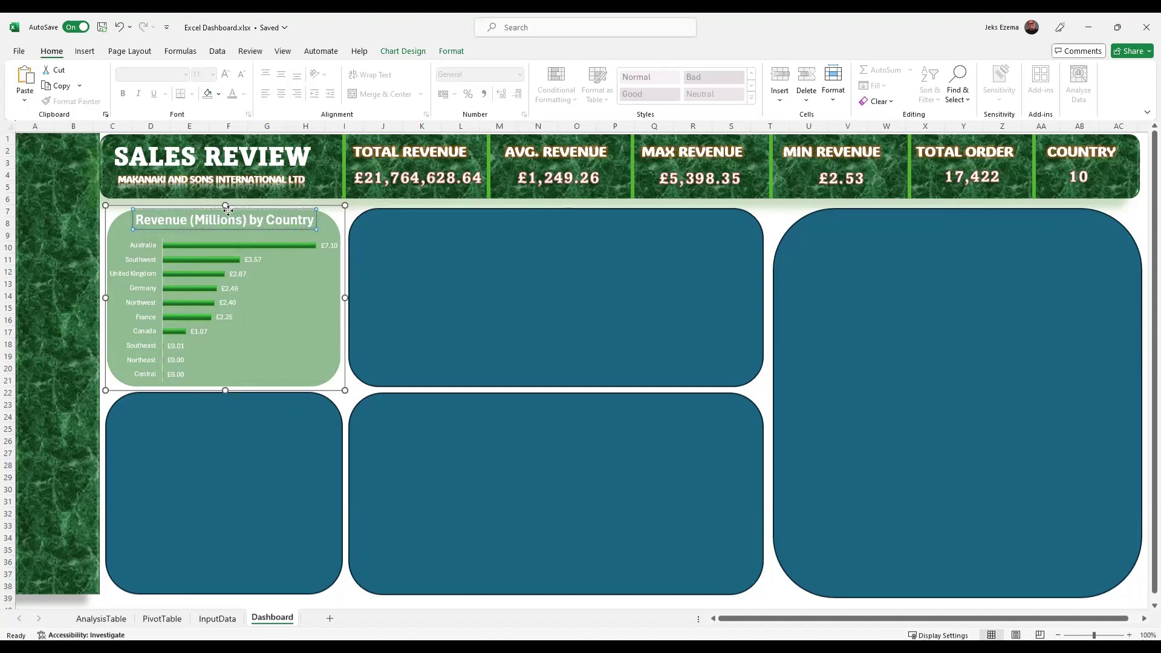
left_click(227, 209)
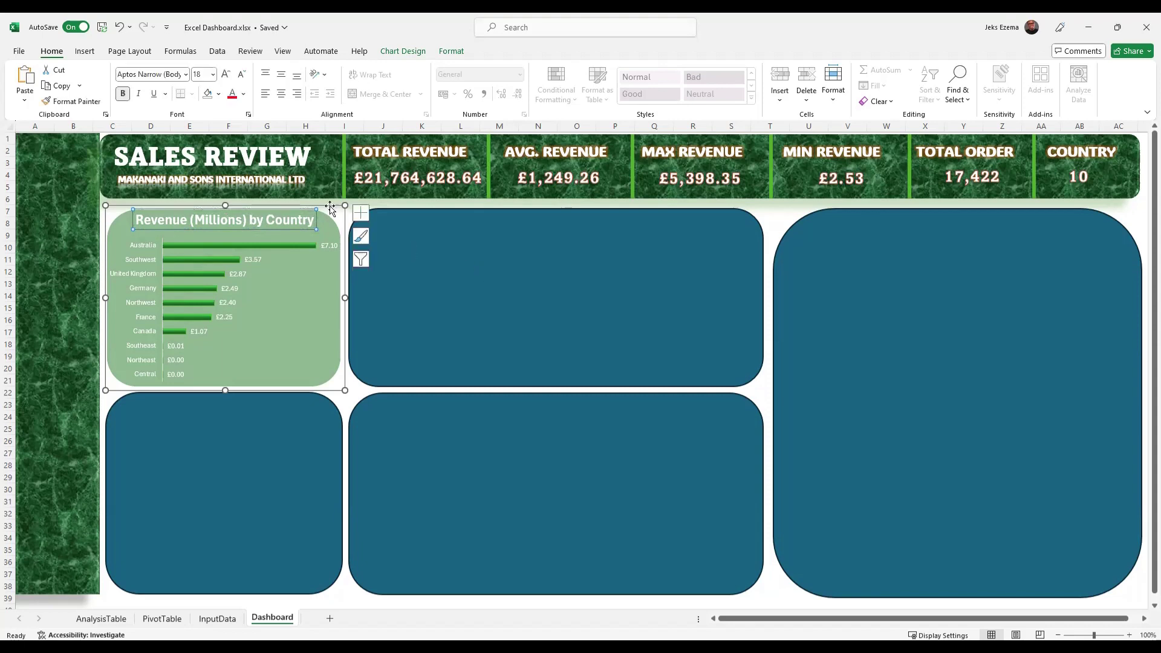
mouse_move(330, 206)
left_mouse_down()
mouse_move(536, 241)
mouse_move(641, 216)
left_mouse_up()
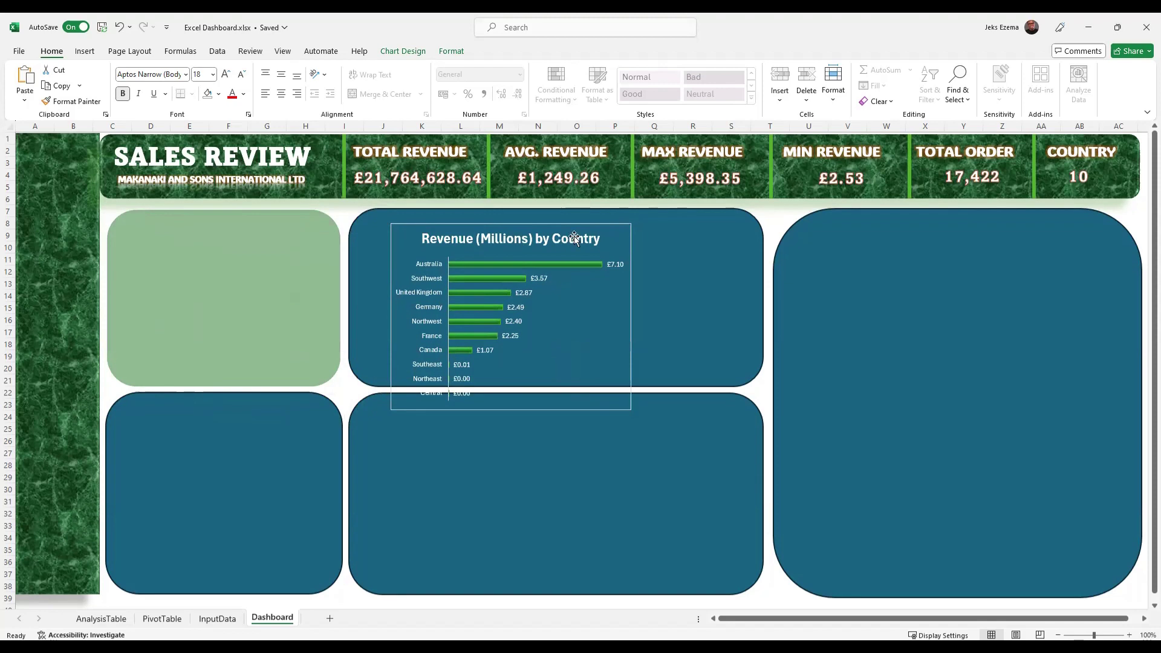
Restyle the green panel as Colored Outline - Green, Accent 6: white fill, green border.
left_click(258, 279)
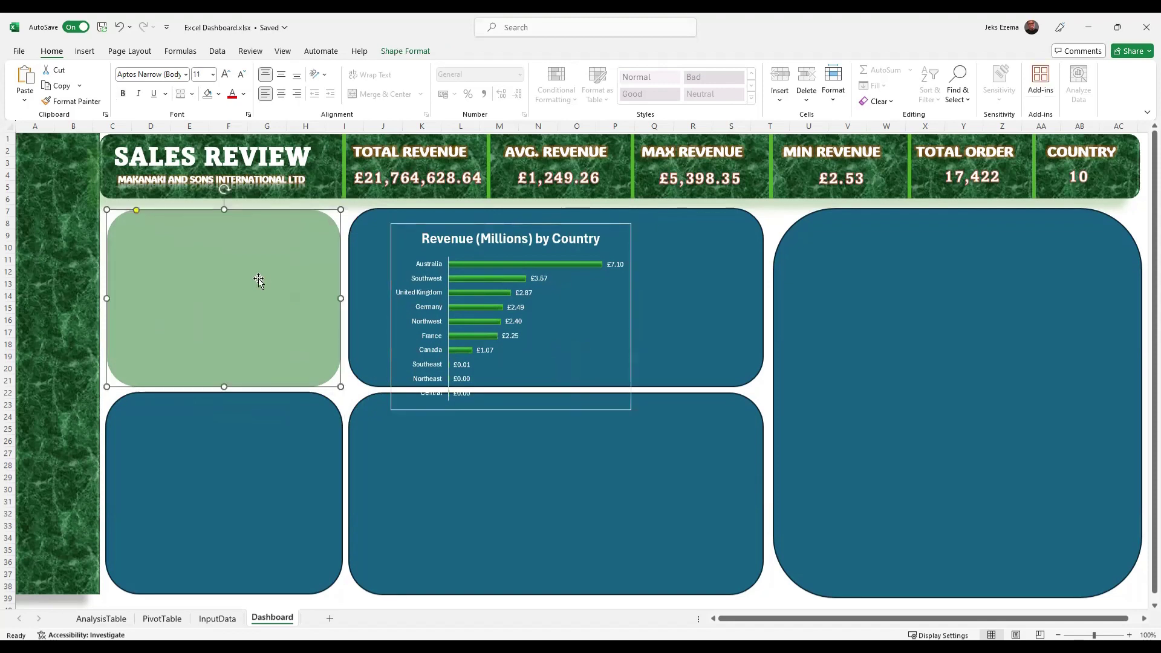
left_click(399, 52)
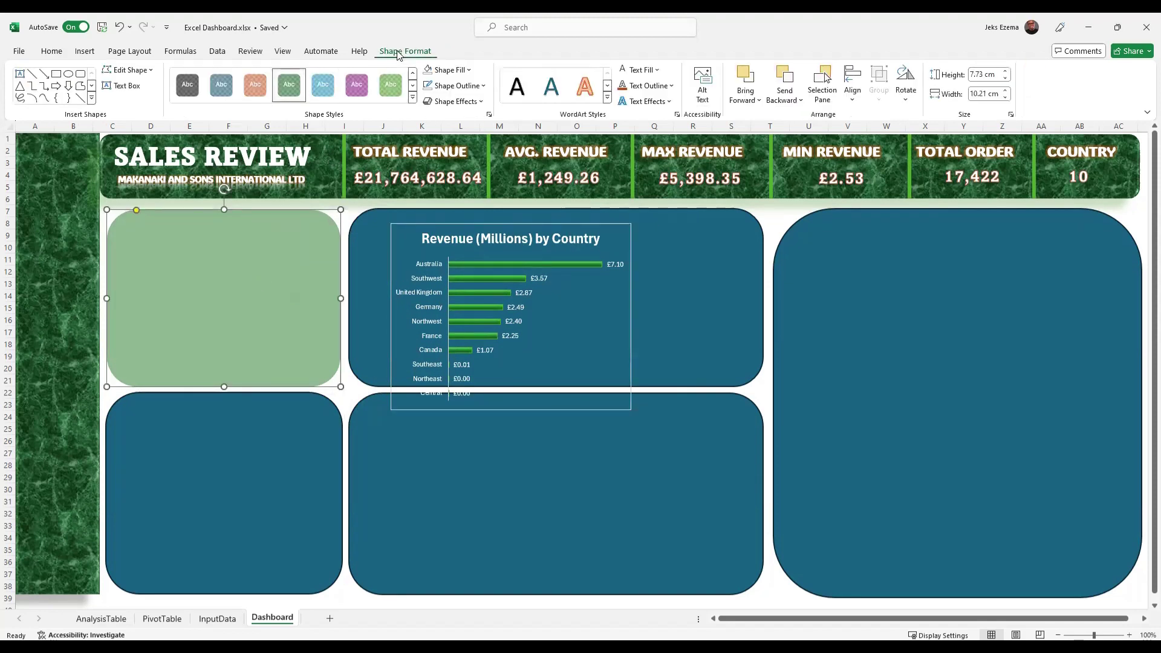
left_click(414, 100)
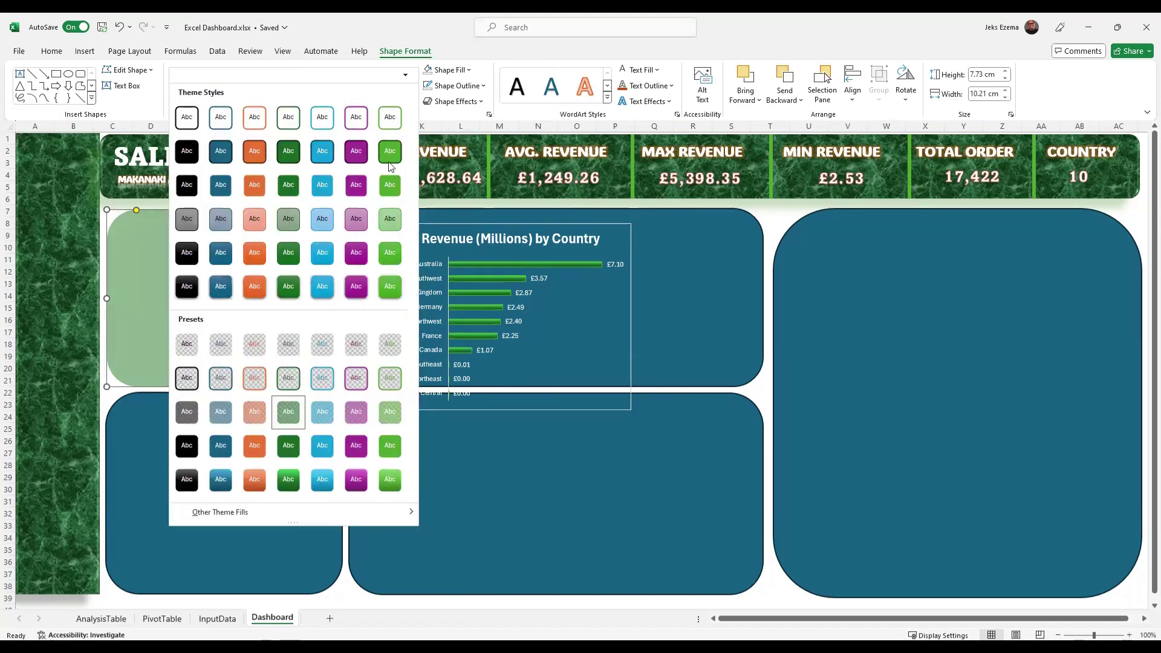
left_click(390, 119)
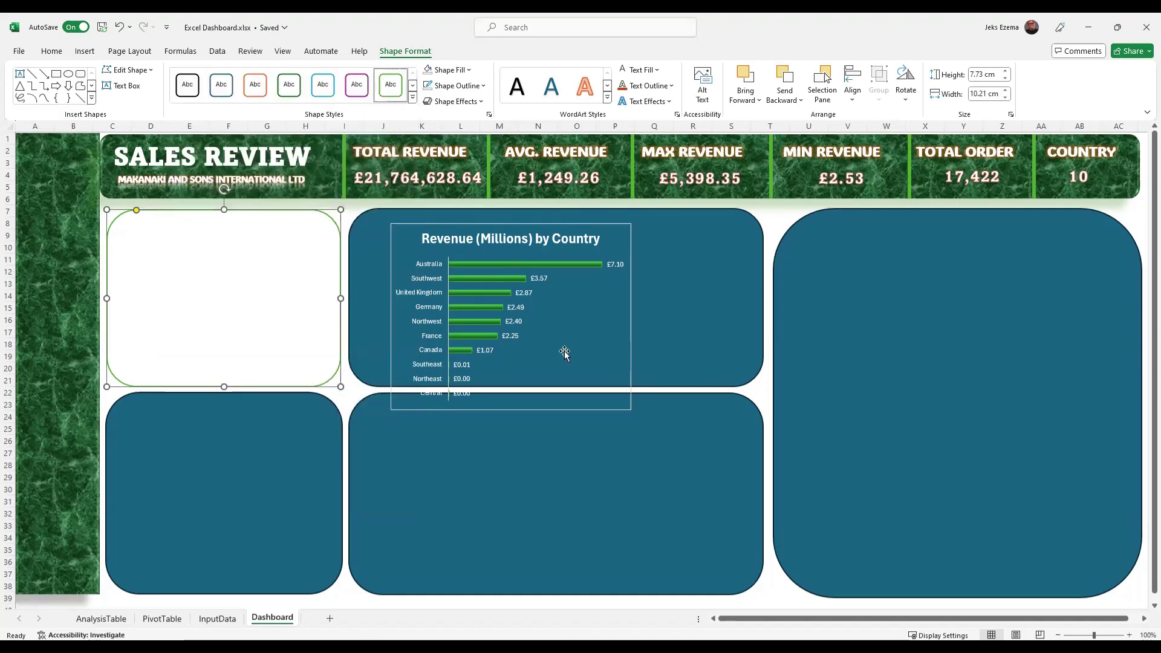
left_click(593, 248)
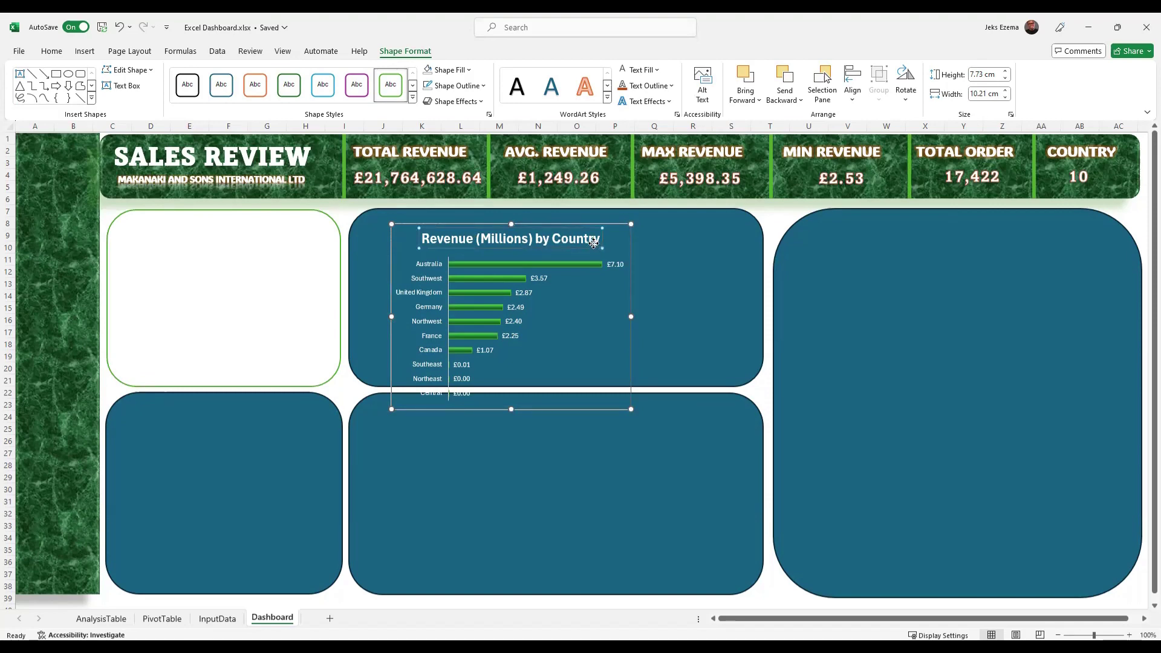
Drag the country chart back into the left white panel and fine-tune its position.
left_click(625, 225)
left_click_drag(625, 225, 350, 222)
left_click_drag(350, 222, 342, 208)
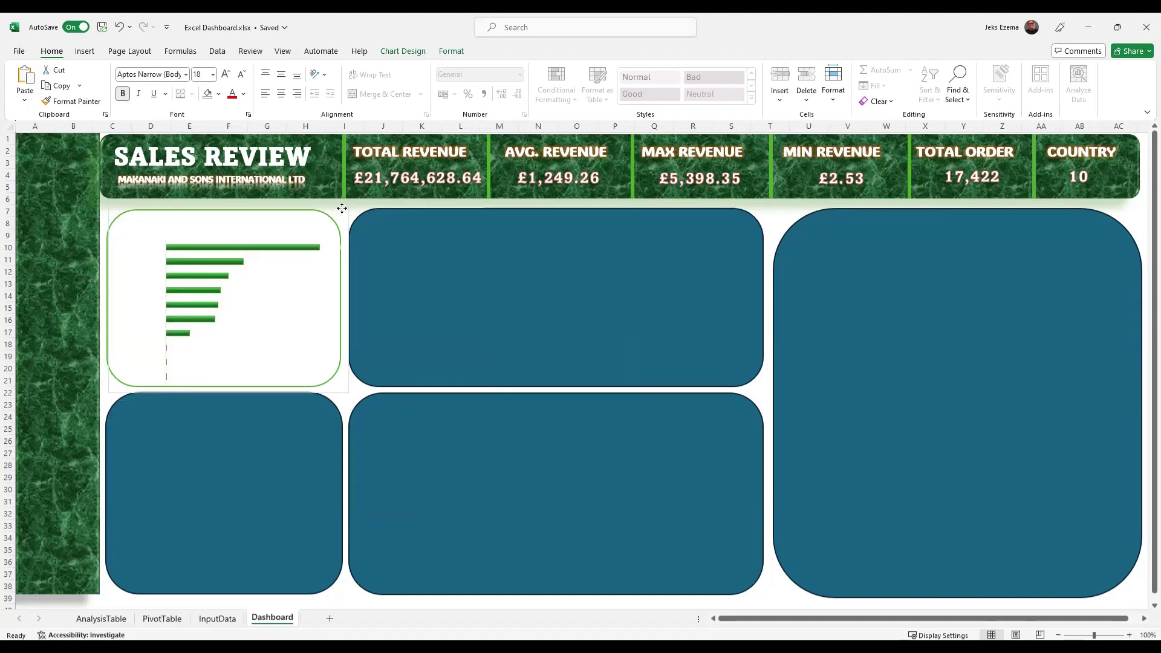
left_click_drag(341, 208, 342, 206)
Set the chart's title and label text colour to Black, Text 1.
left_click(264, 228)
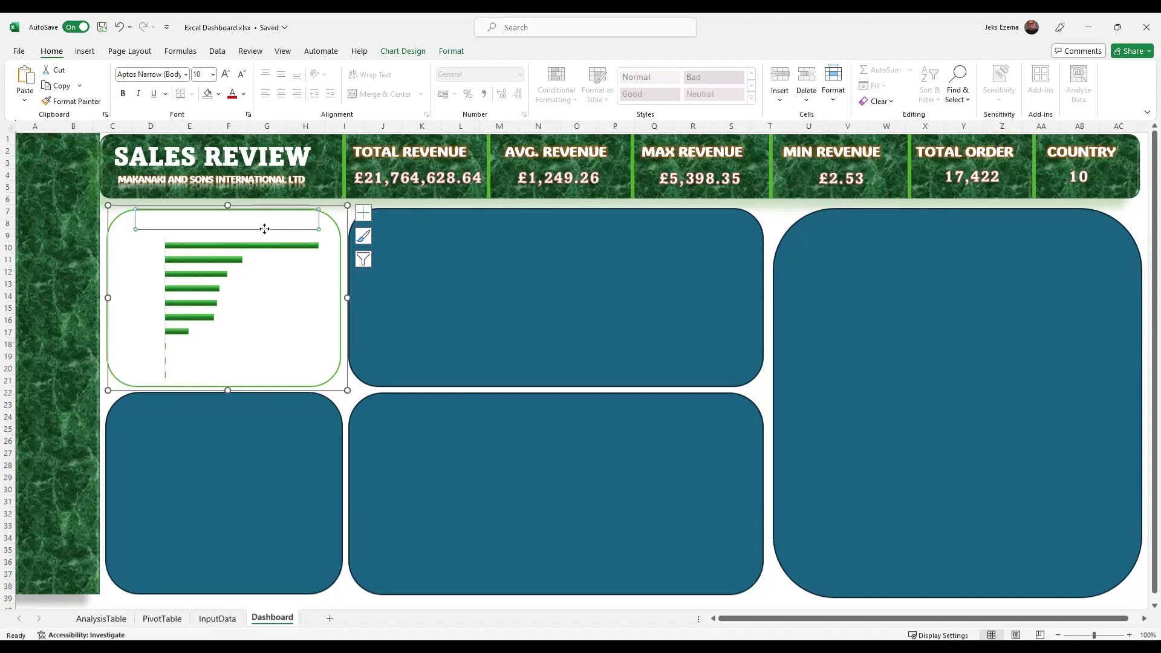
double_click(253, 224)
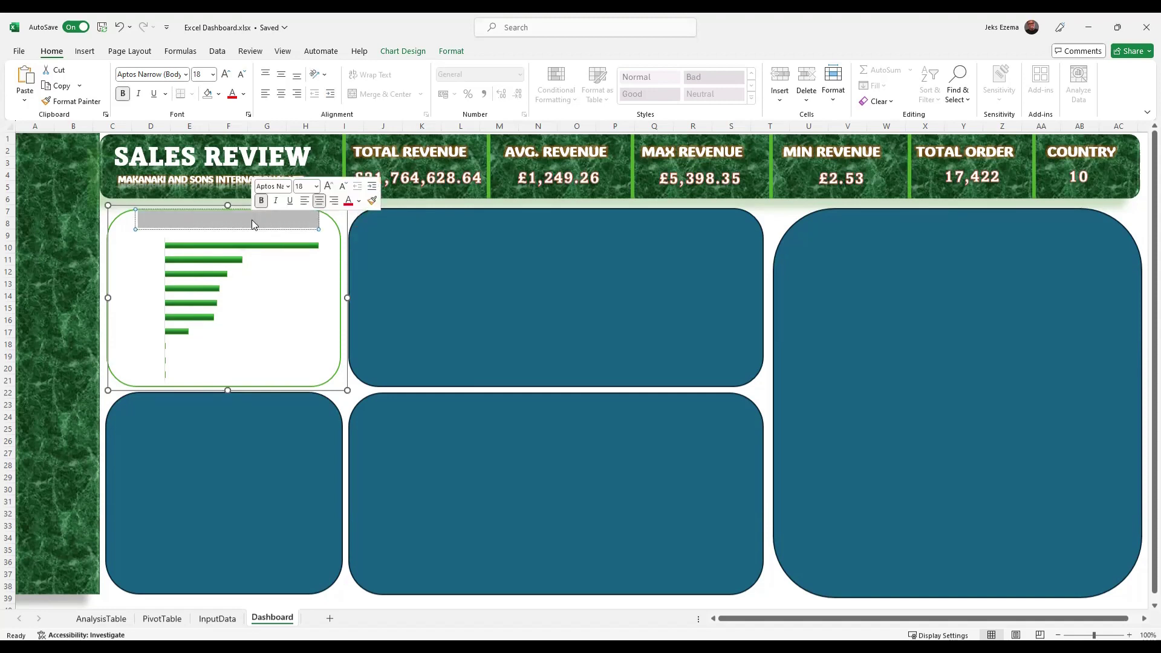
left_click(342, 388)
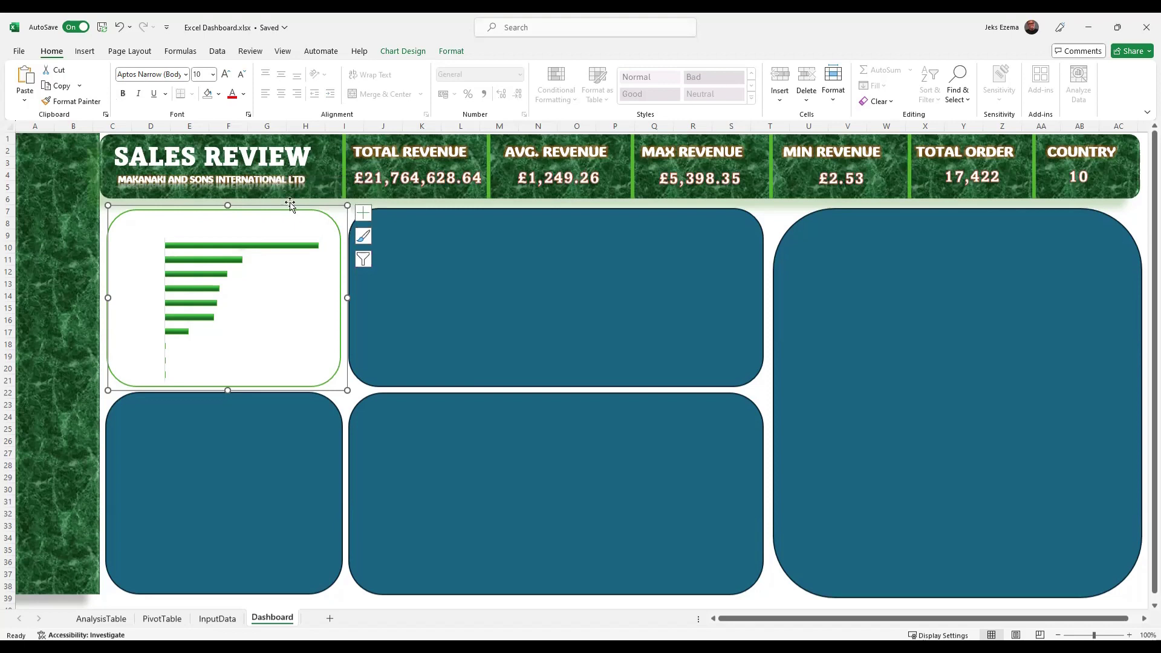
left_click(244, 95)
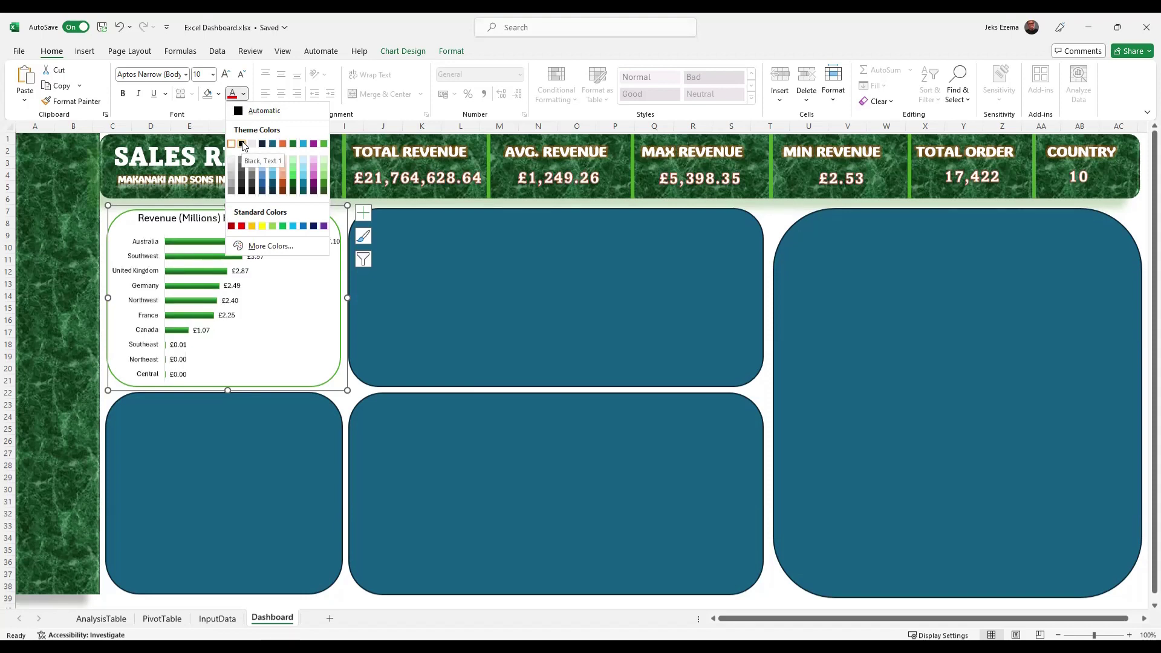
left_click(242, 144)
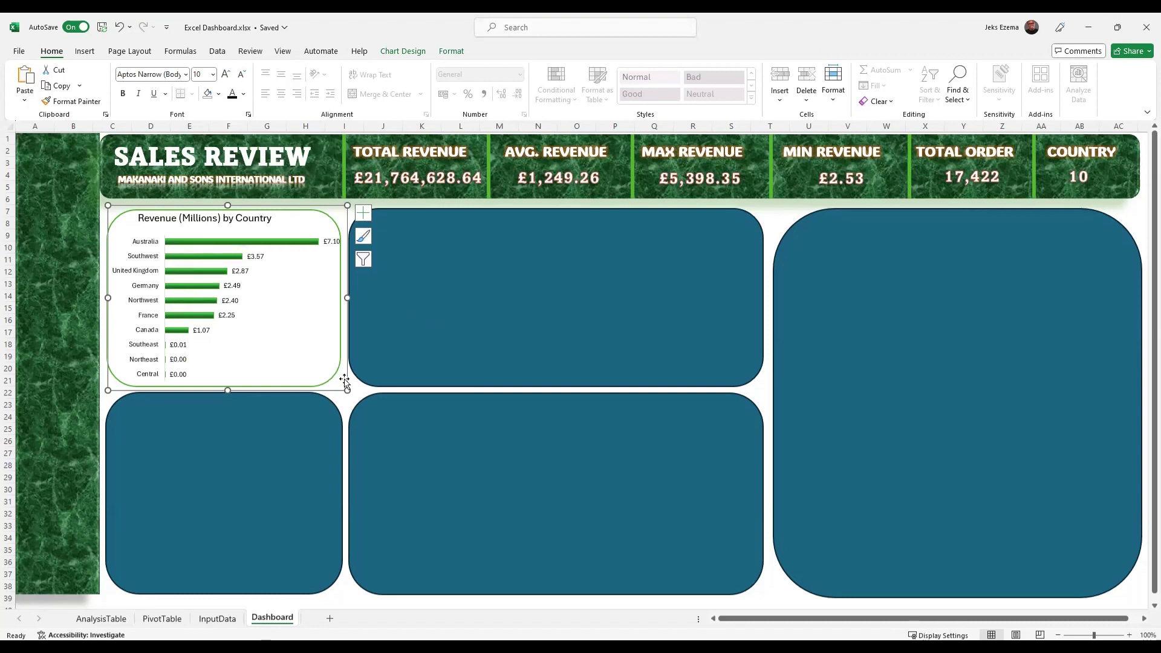
left_click_drag(344, 379, 342, 380)
left_click(492, 311)
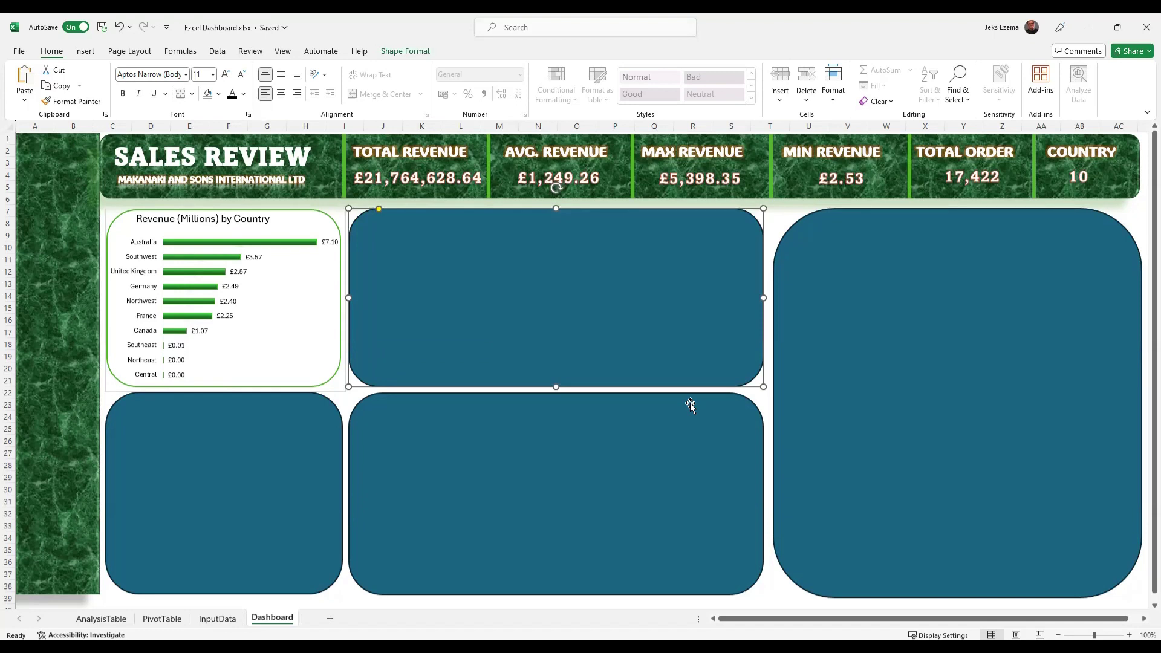
Move the country chart down to expose the top-left white panel and select that panel.
left_click(208, 514)
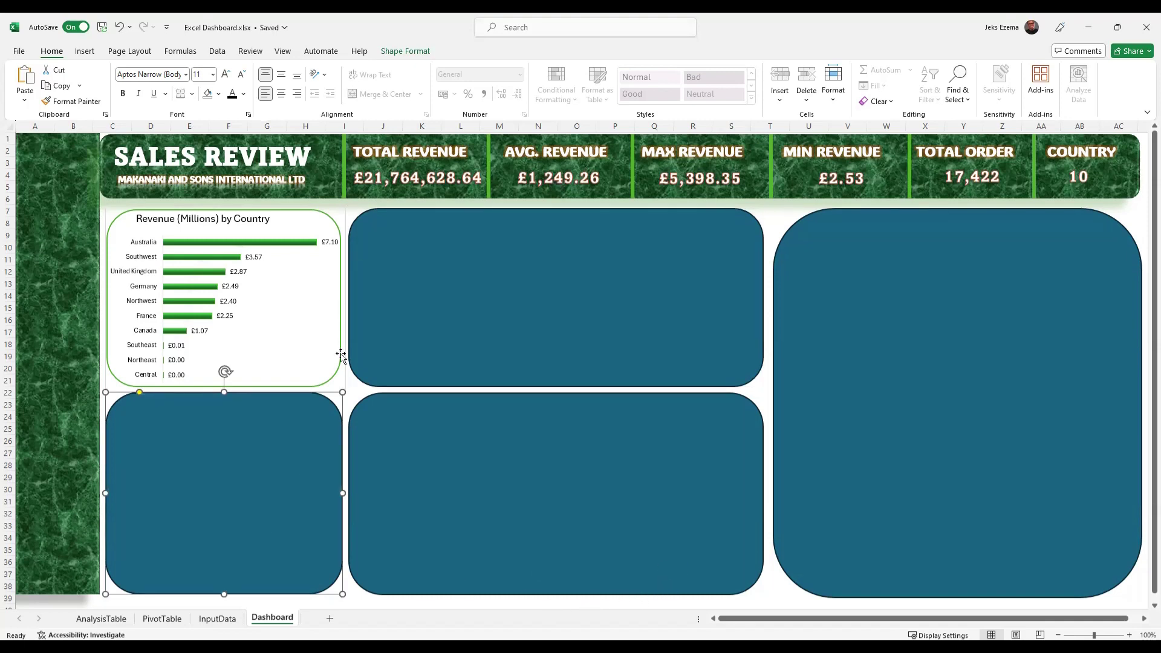
left_click(323, 282)
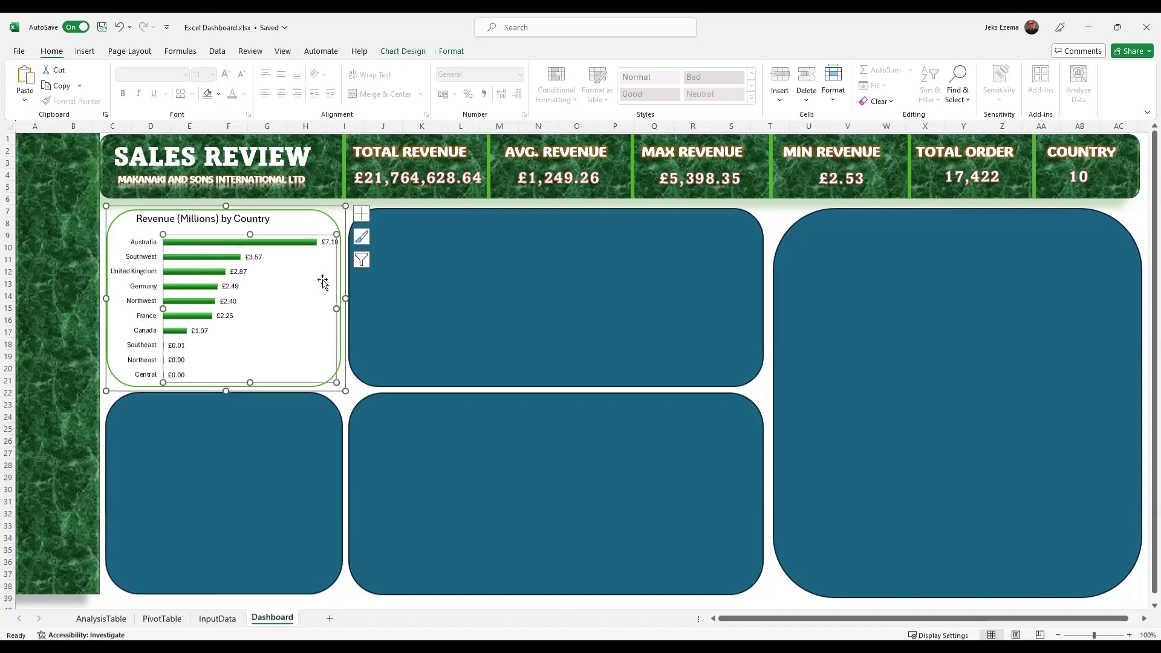
left_click(312, 208)
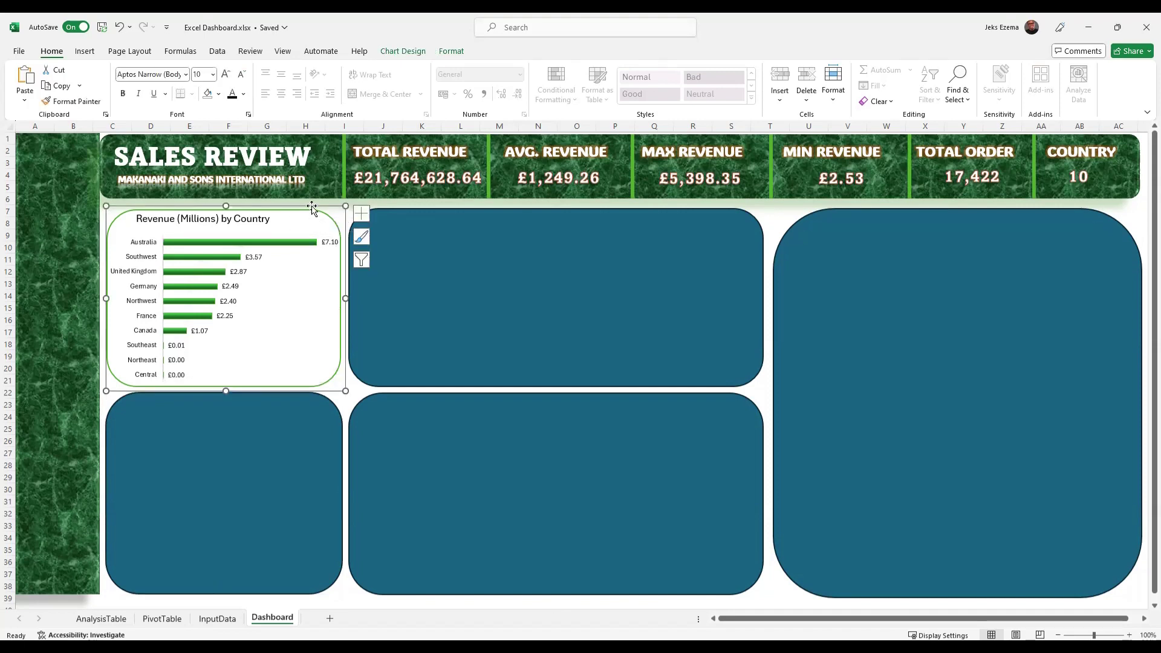
left_click_drag(312, 208, 319, 307)
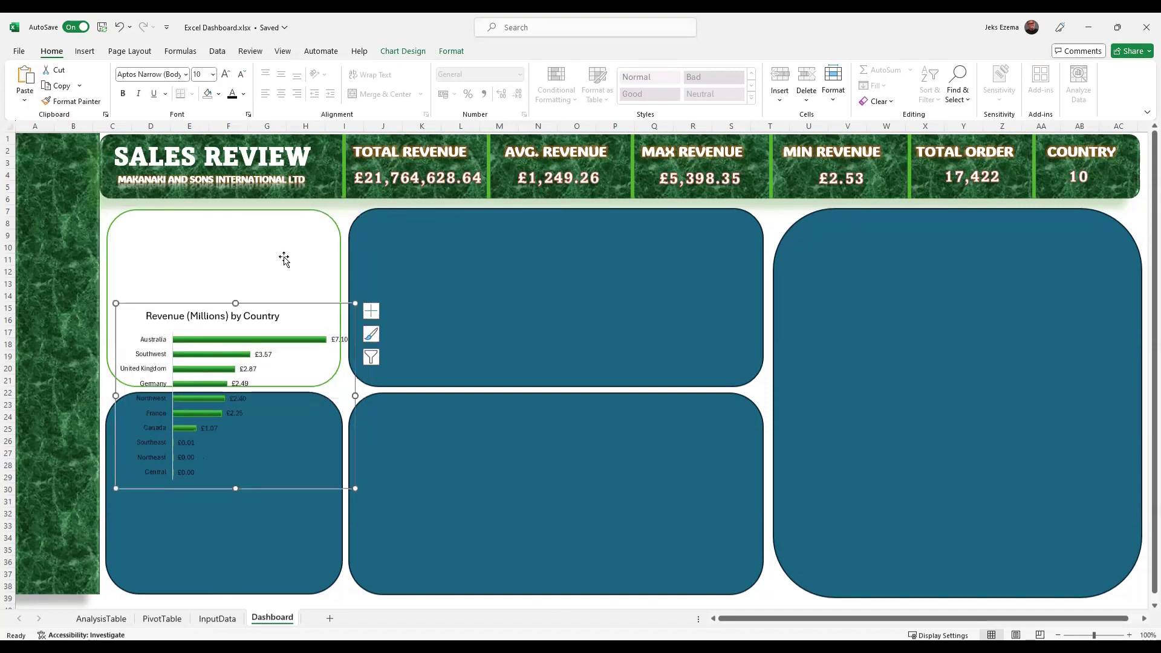
left_click(285, 258)
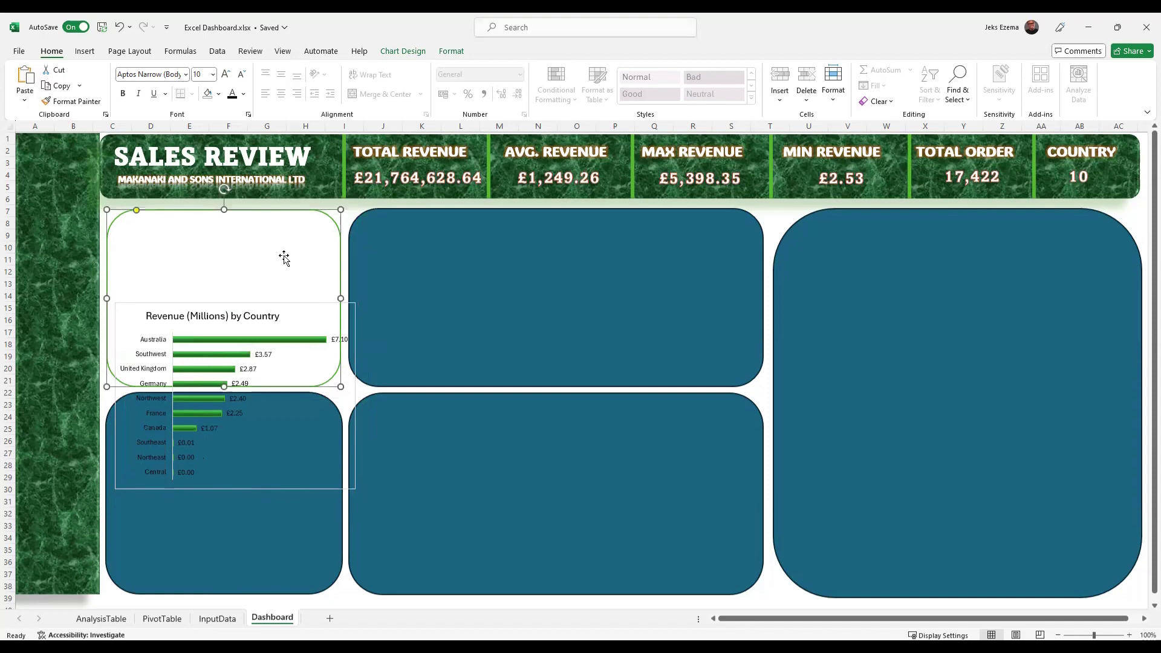
Format-paint the four blue boxes white with green outline, then return the chart top-left.
left_click(67, 101)
left_click(558, 273)
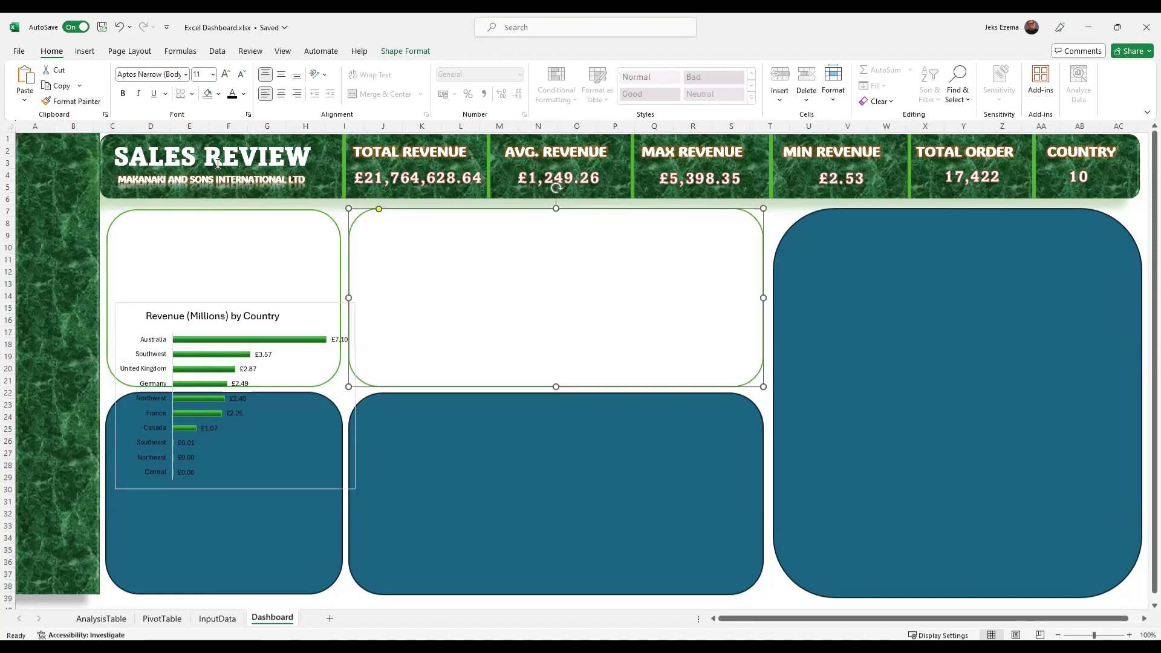
left_click(56, 102)
left_click(972, 266)
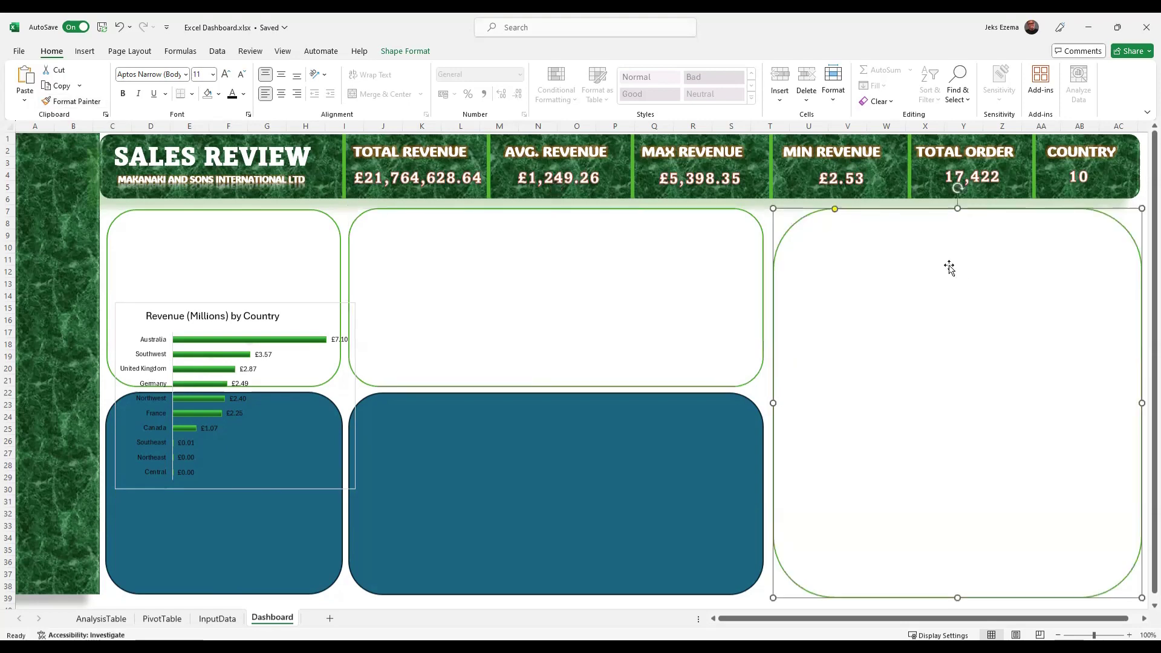
left_click(66, 102)
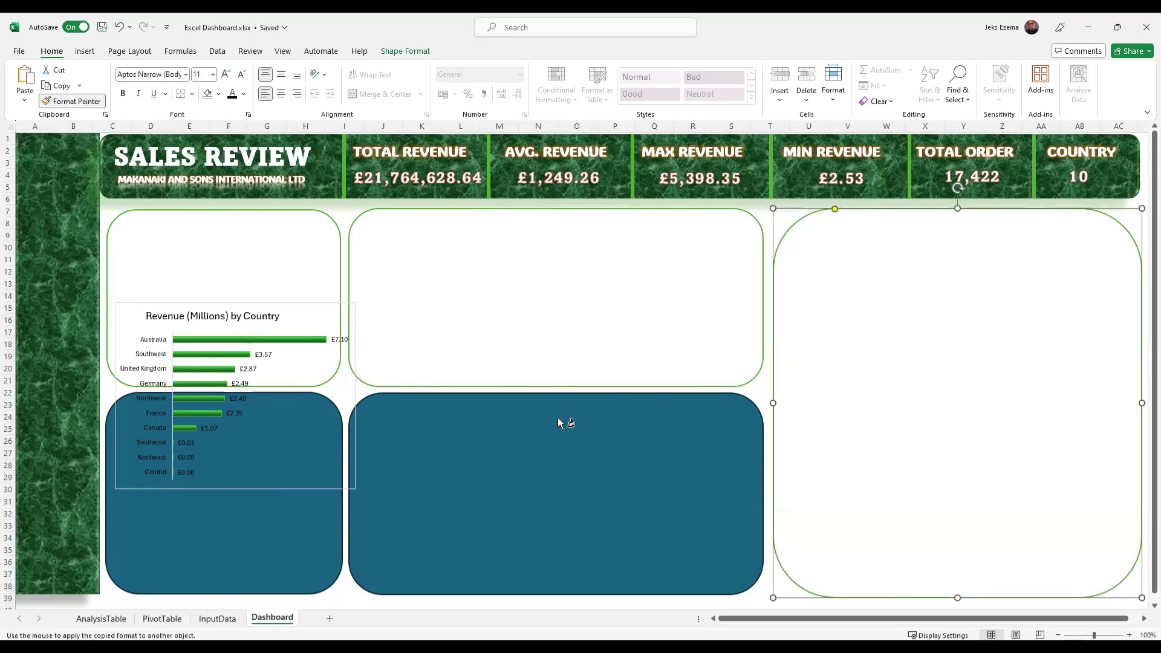
left_click(554, 433)
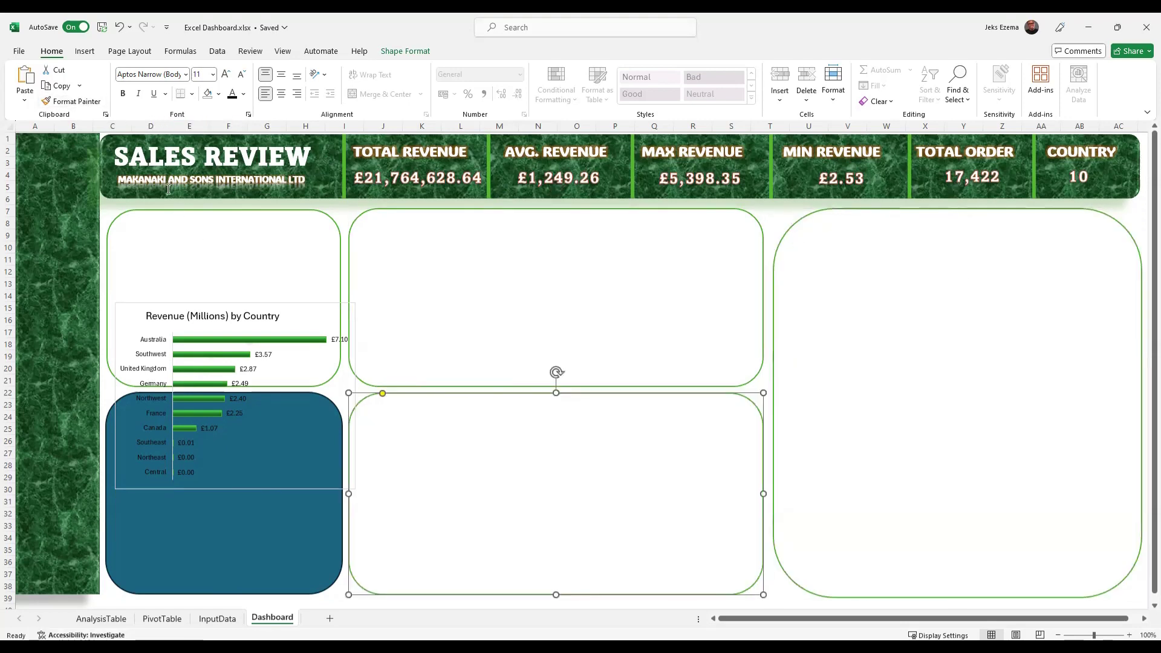
left_click(72, 101)
left_click(195, 533)
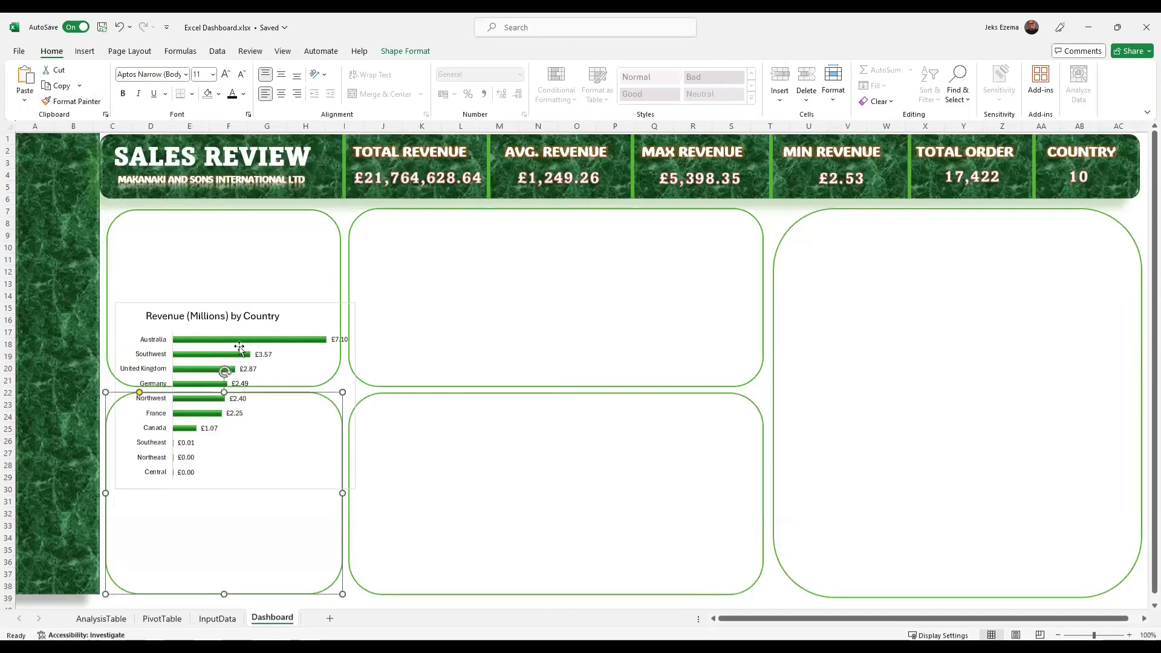
left_click_drag(290, 313, 282, 216)
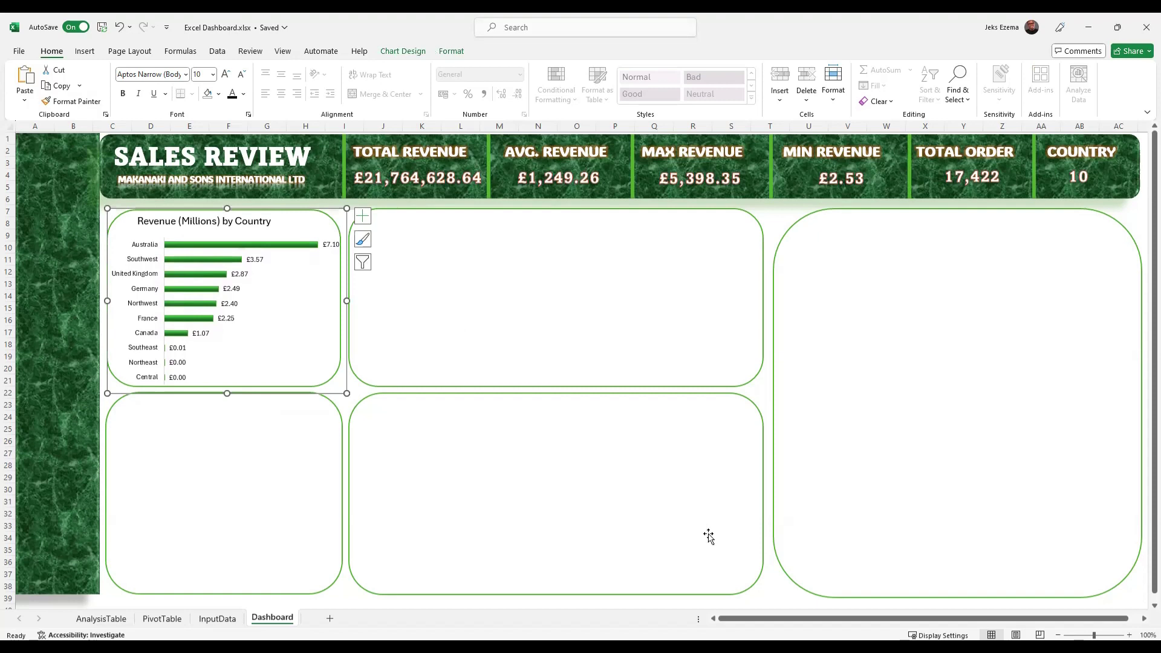
Set the Revenue (Millions) by Country chart area's Shape Outline to No Outline.
left_click(881, 418)
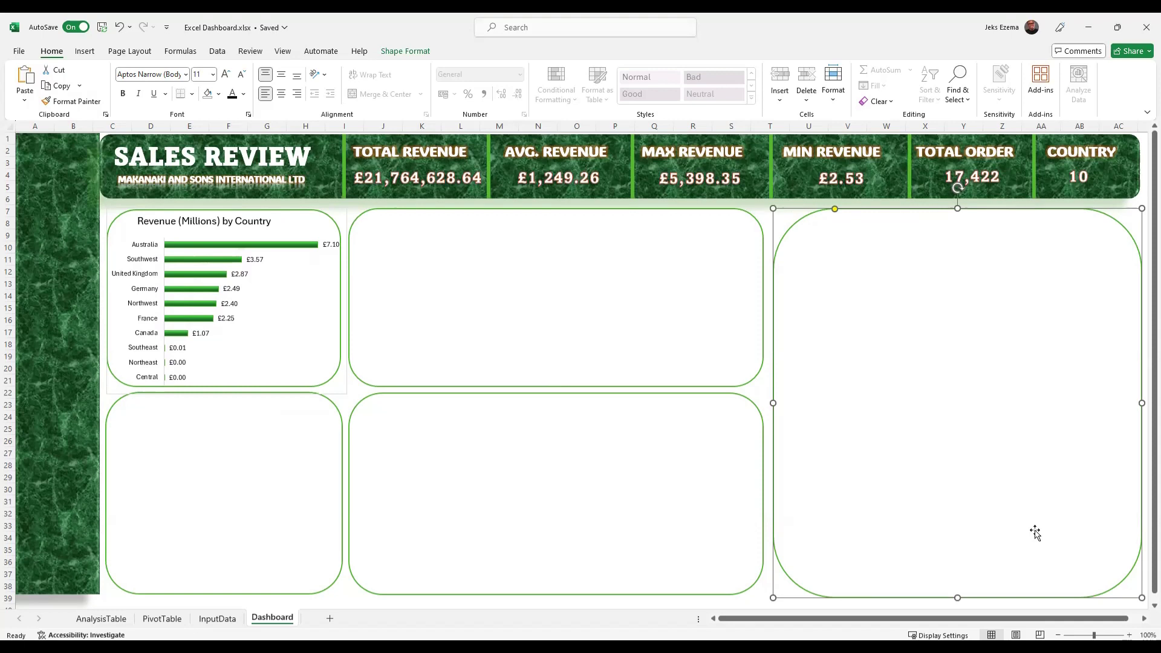
left_click(557, 289)
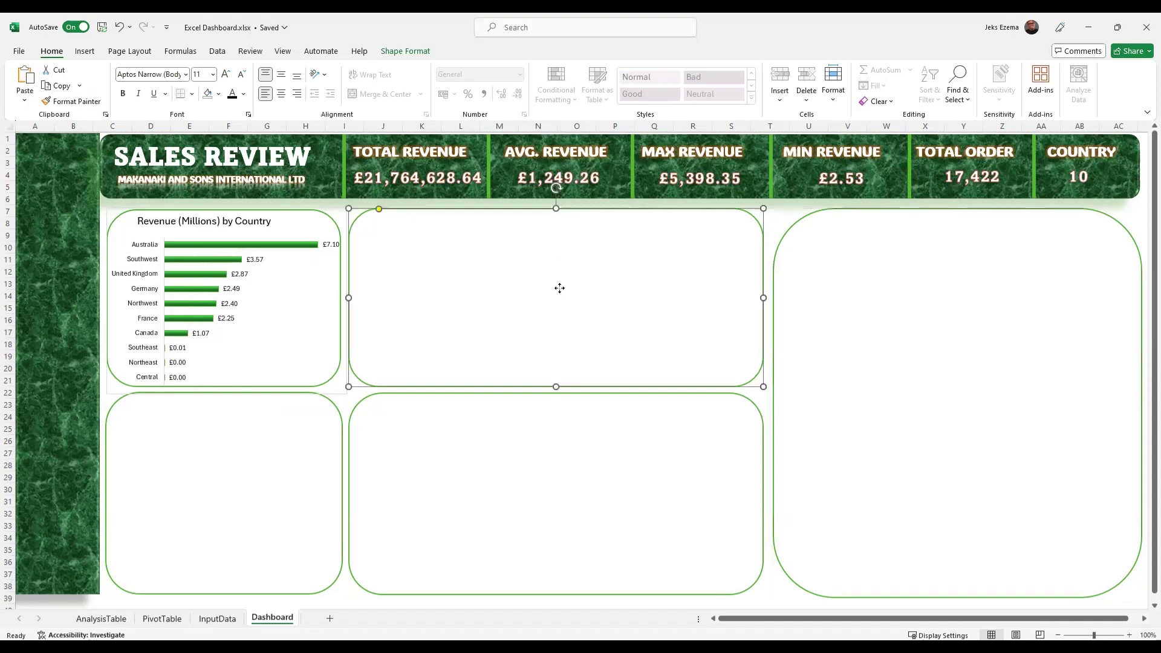
left_click(334, 388)
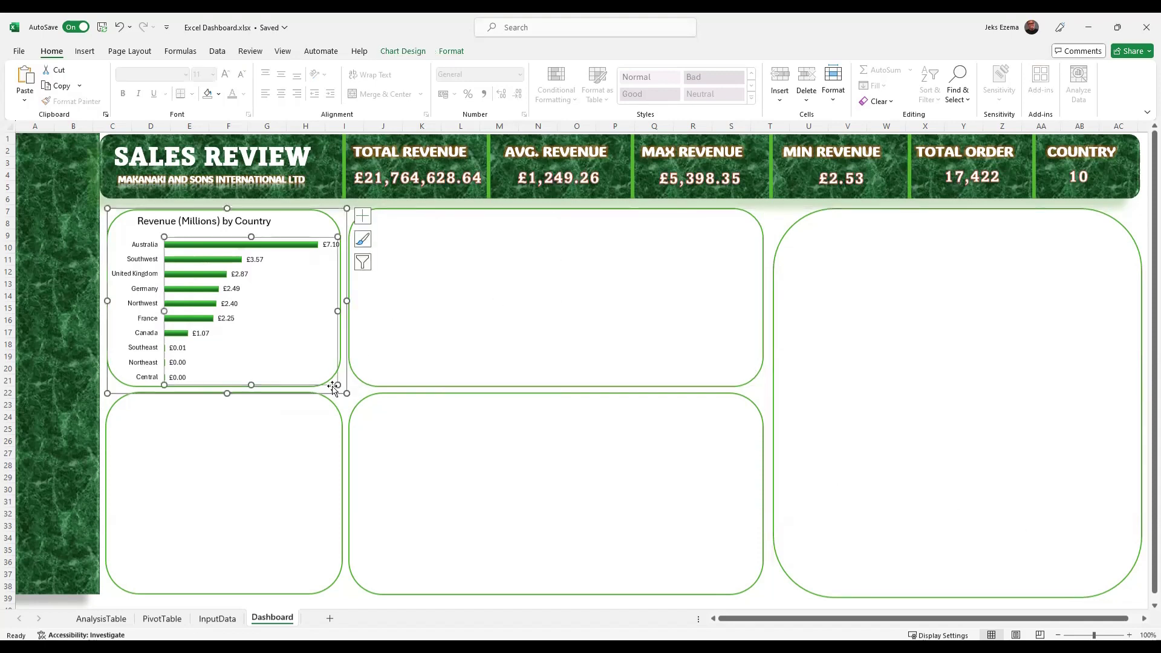
left_click(338, 215)
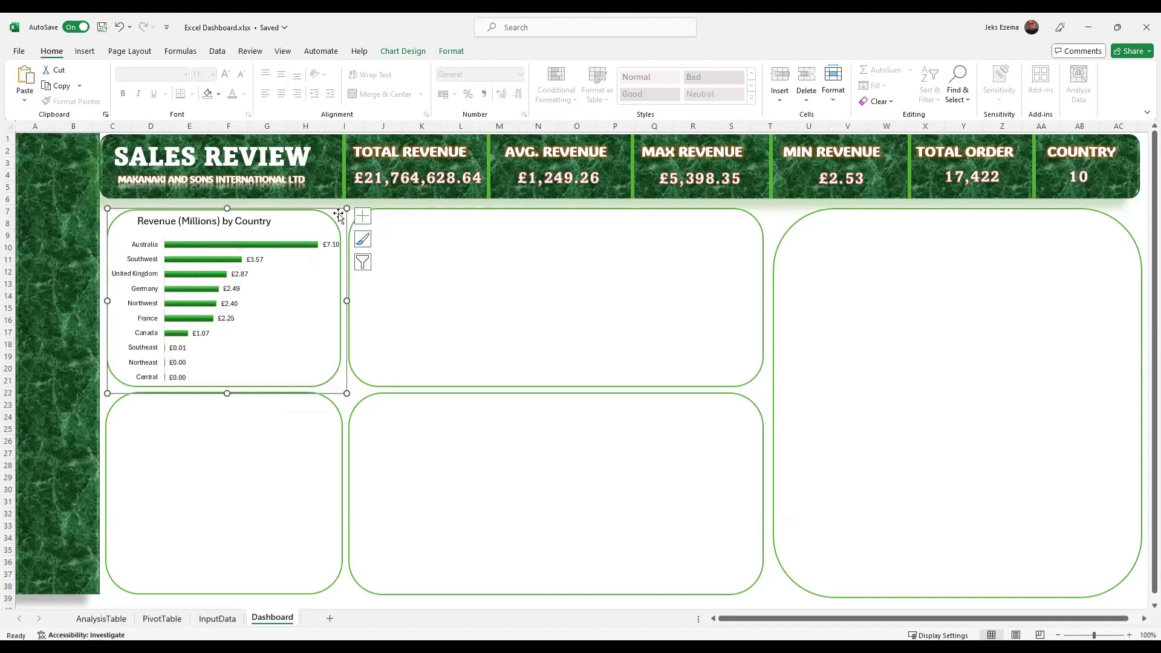
left_click(498, 289)
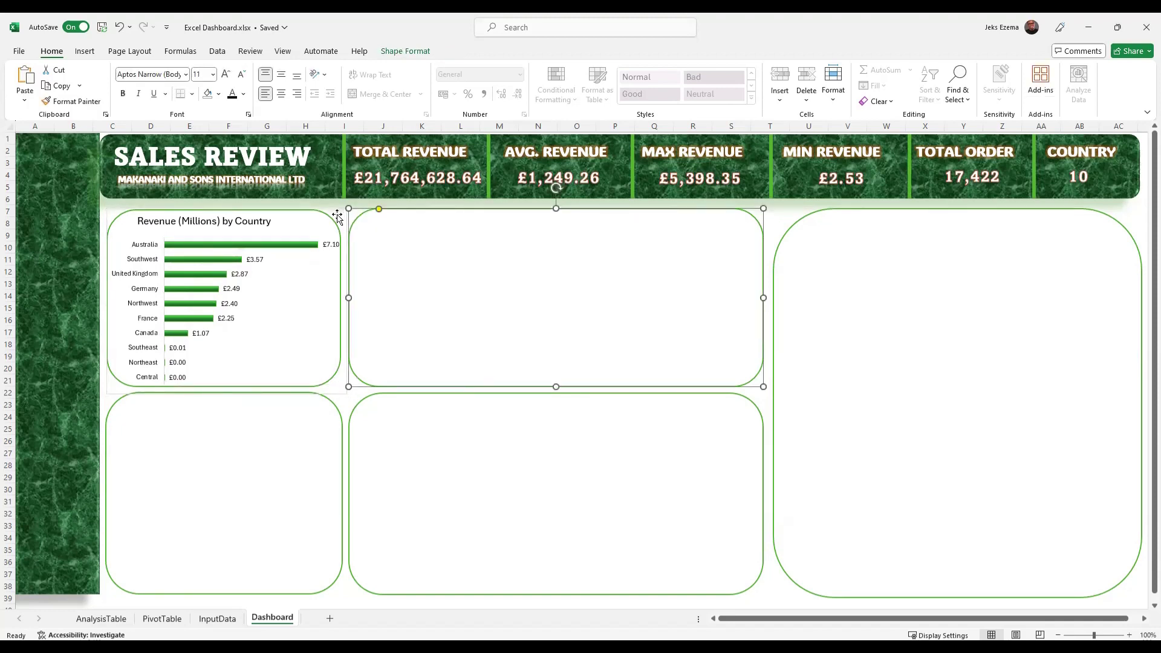
left_click(337, 218)
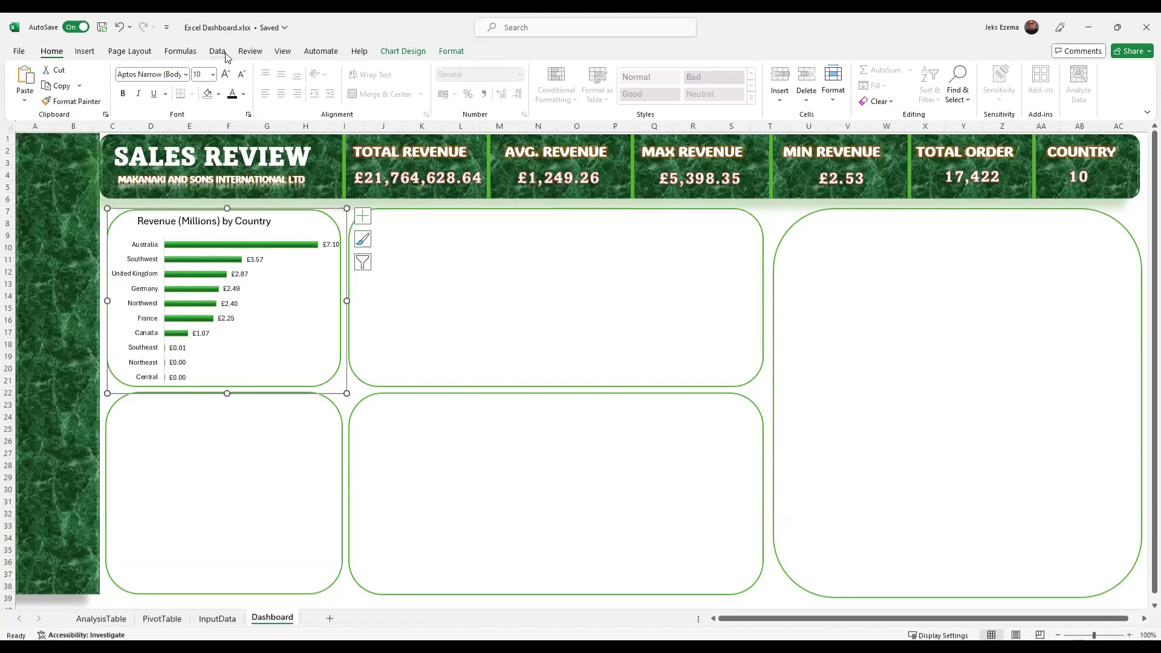
left_click(413, 52)
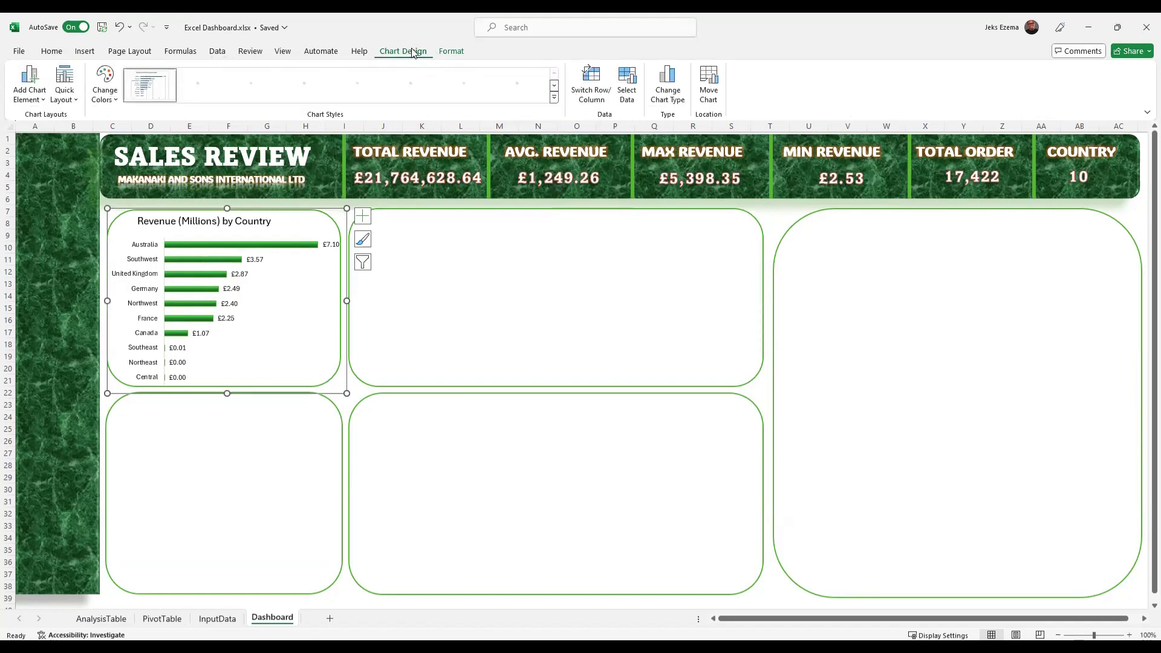
left_click(455, 52)
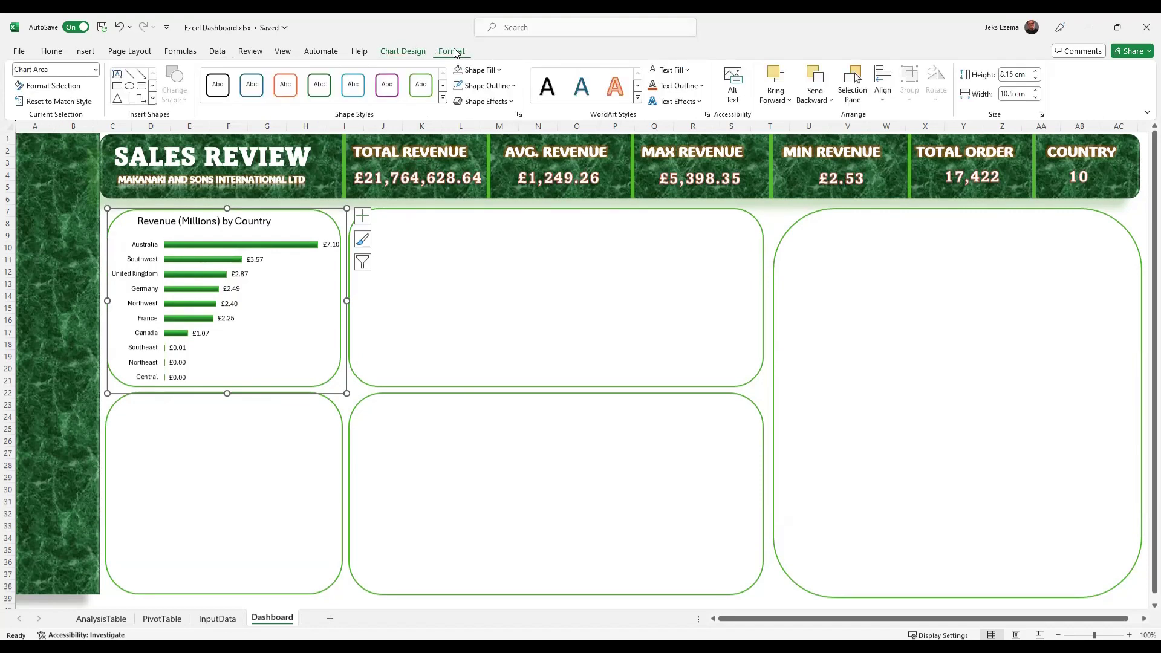
left_click(515, 88)
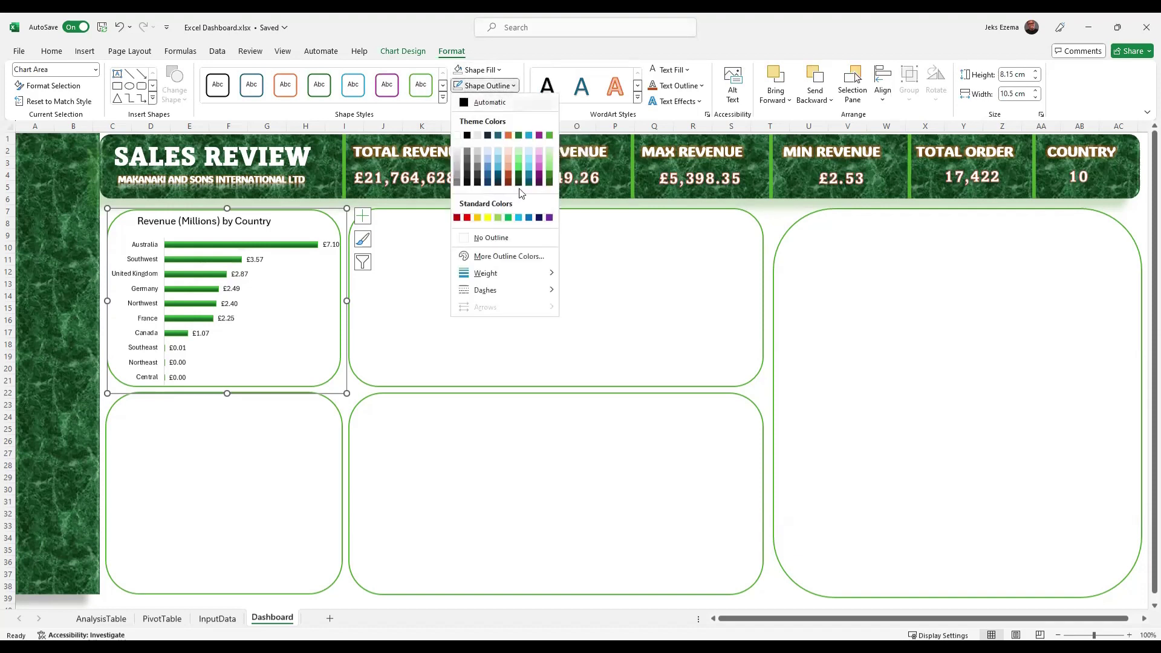
left_click(501, 238)
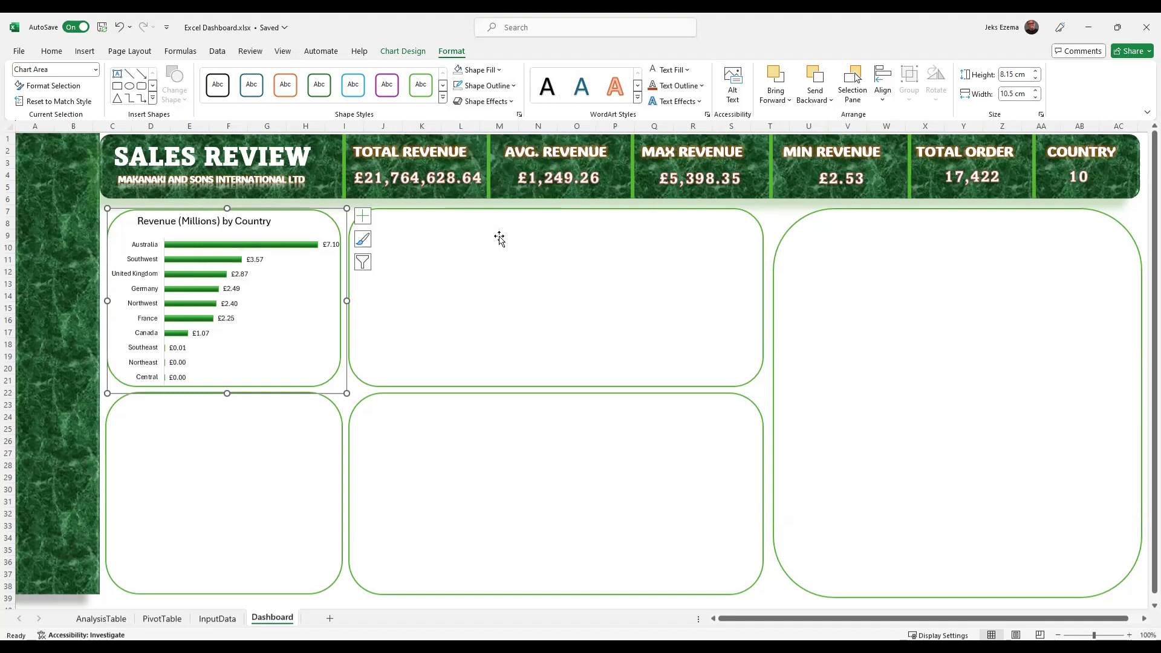
left_click(486, 273)
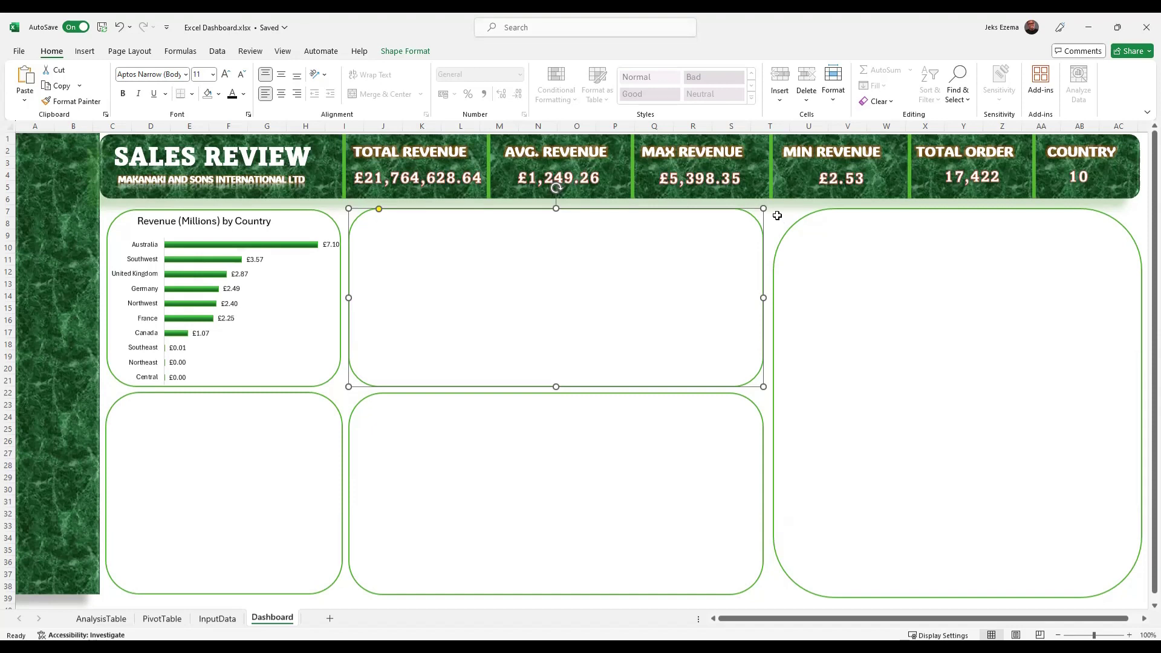
Fill every cell of the Dashboard sheet with Green, Accent 6, Lighter 80%.
left_click(779, 219)
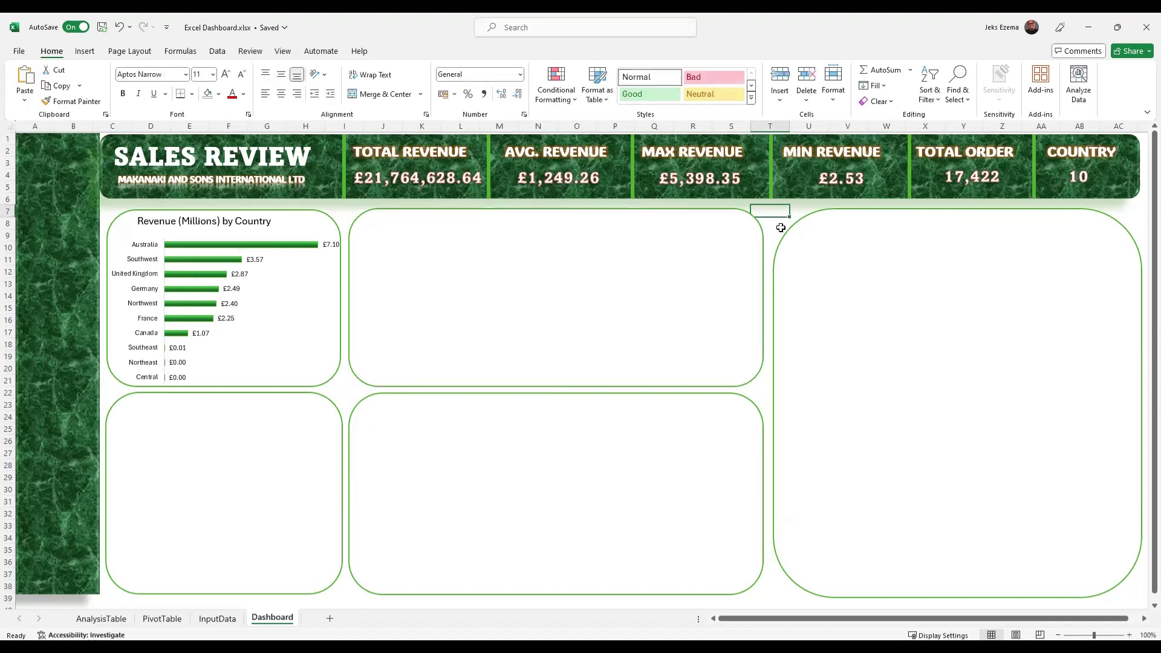
key("ctrl+a")
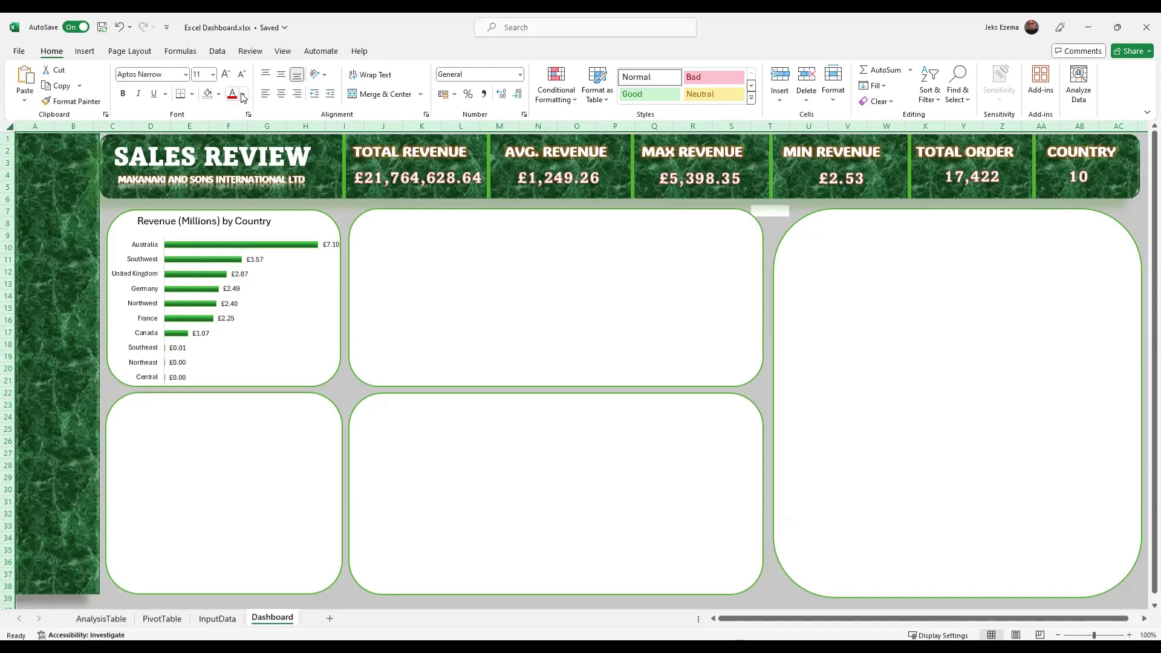
left_click(220, 95)
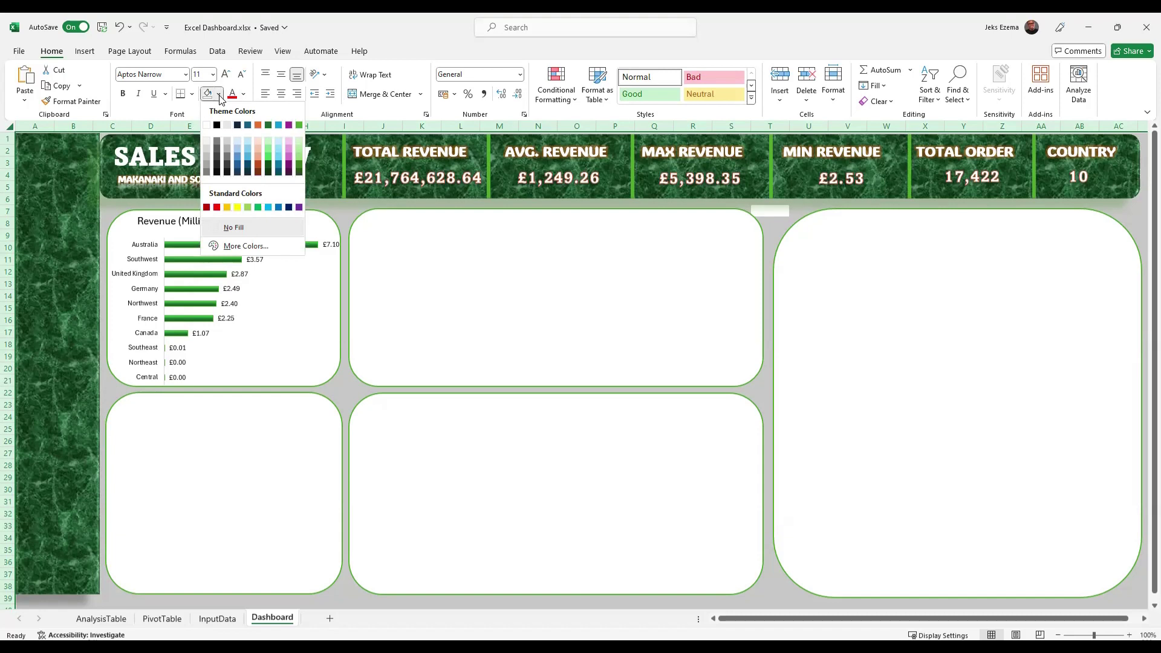
left_click(301, 141)
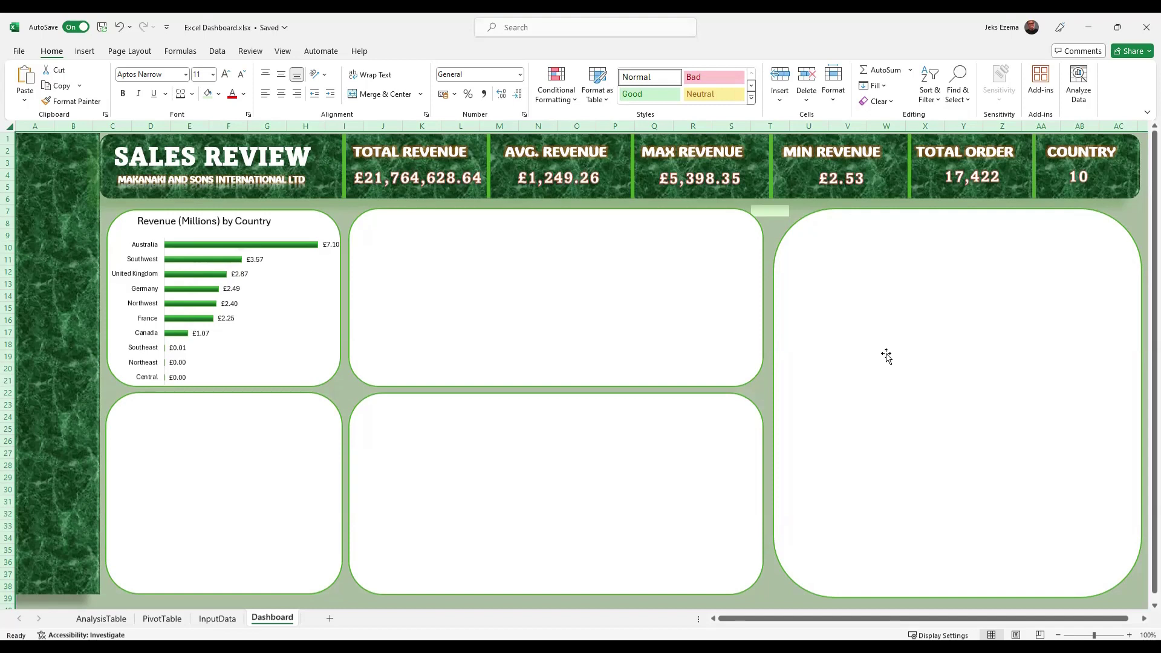
left_click(838, 306)
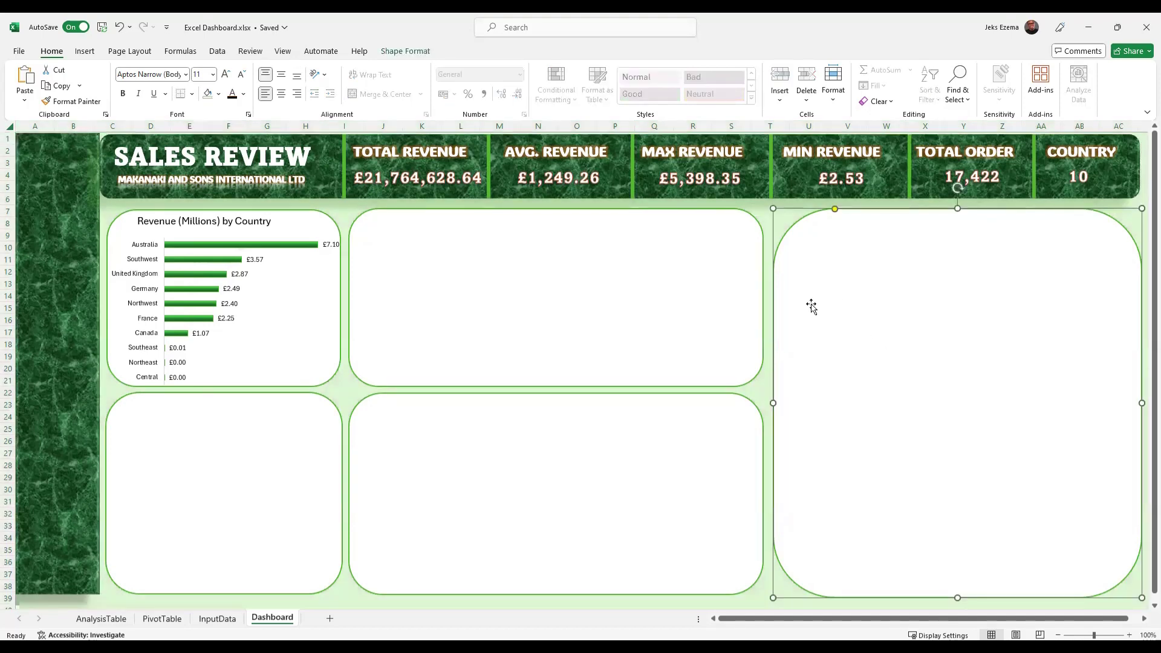
left_click(657, 292)
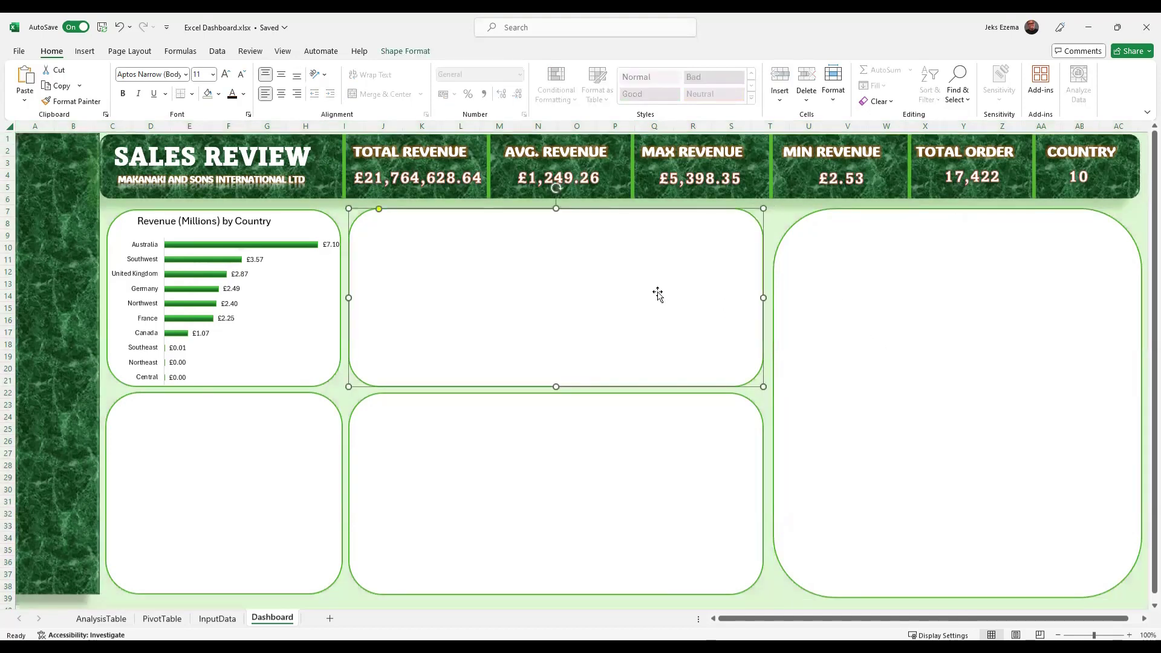
Nudge the country revenue chart slightly down and right inside the top-left box.
left_click(776, 211)
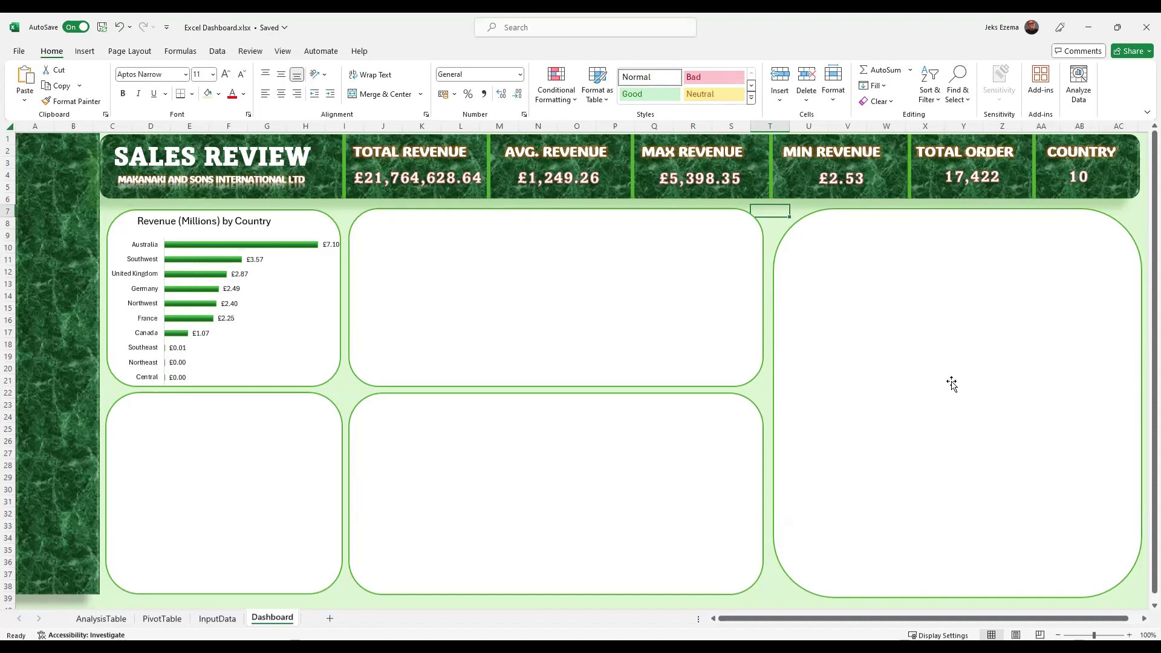
left_click(319, 367)
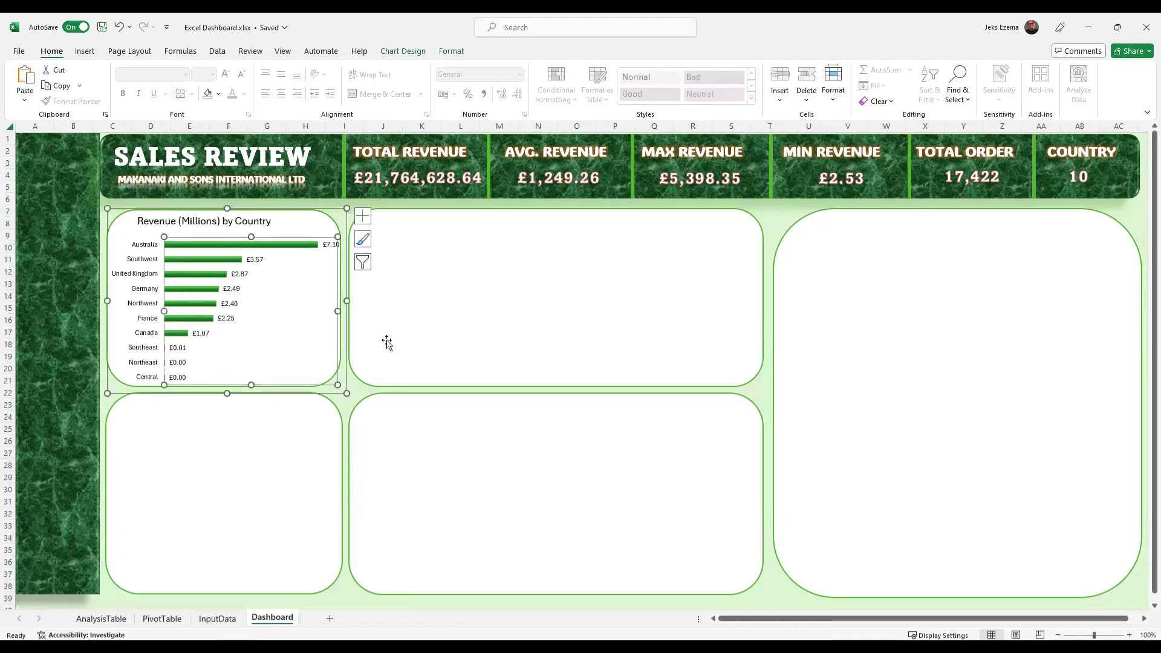
key("Escape")
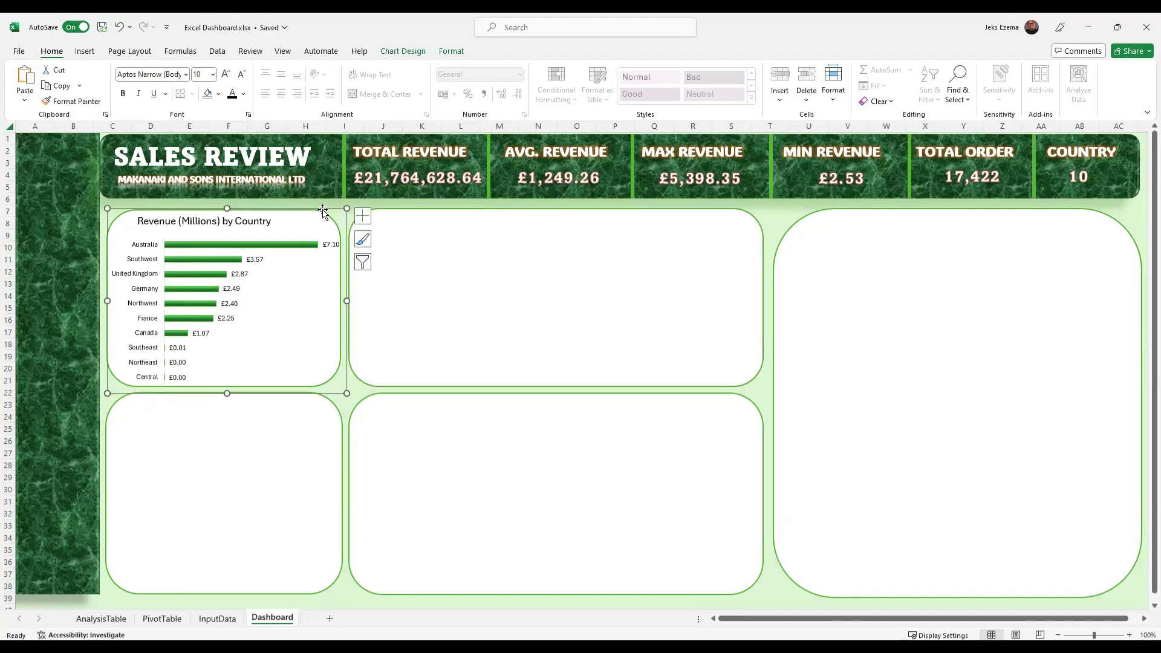
left_click_drag(322, 212, 328, 231)
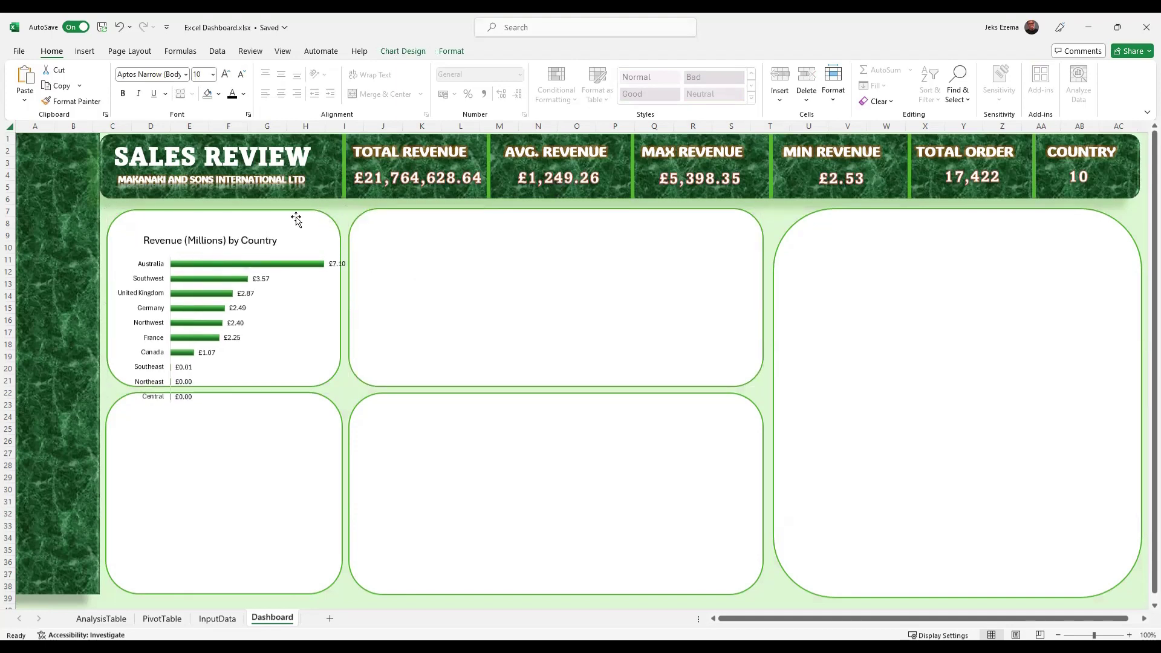
left_click(245, 219)
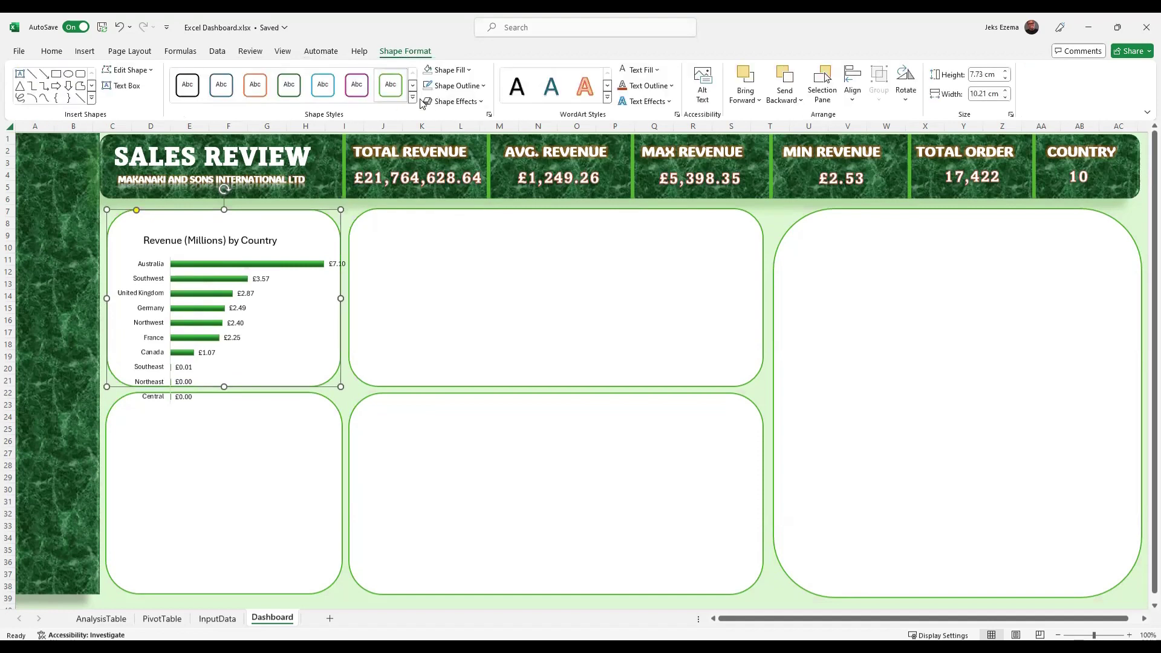
Set the chart panel to No Fill and format-paint that light-green look onto the top-middle panel.
left_click(469, 71)
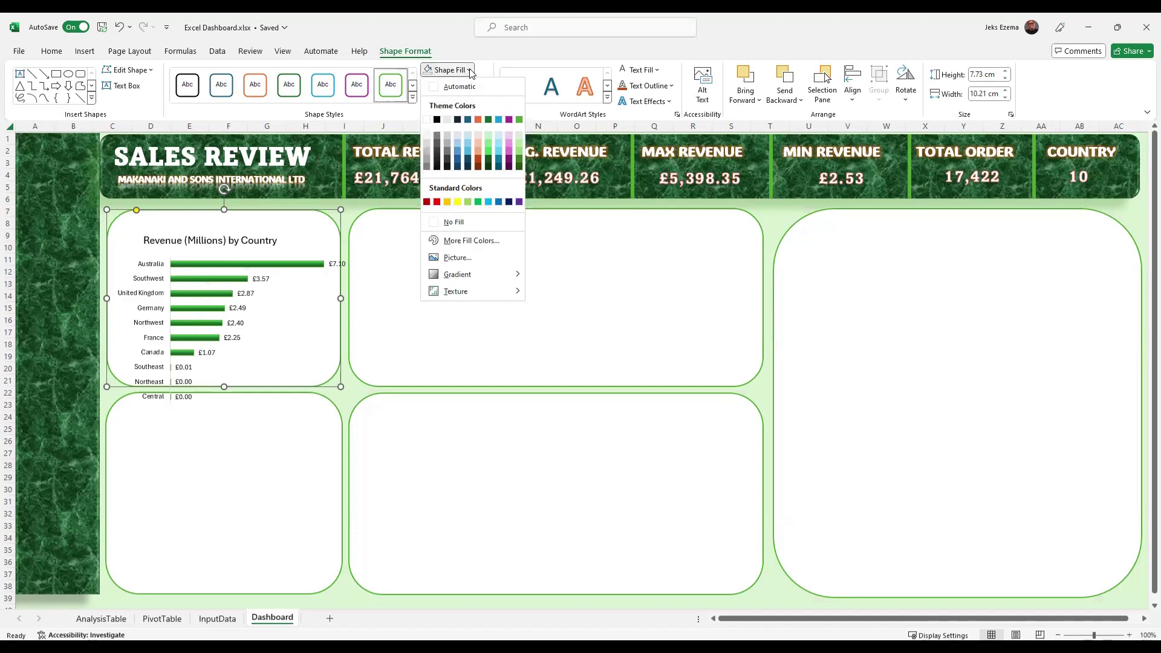
left_click(452, 223)
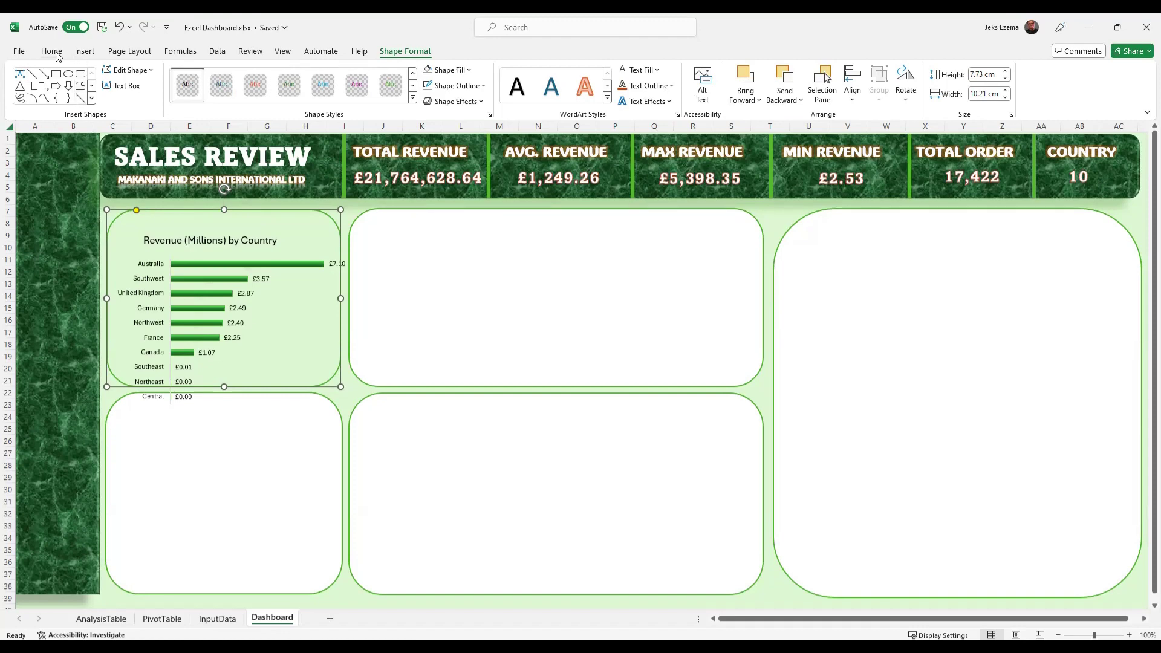
left_click(85, 51)
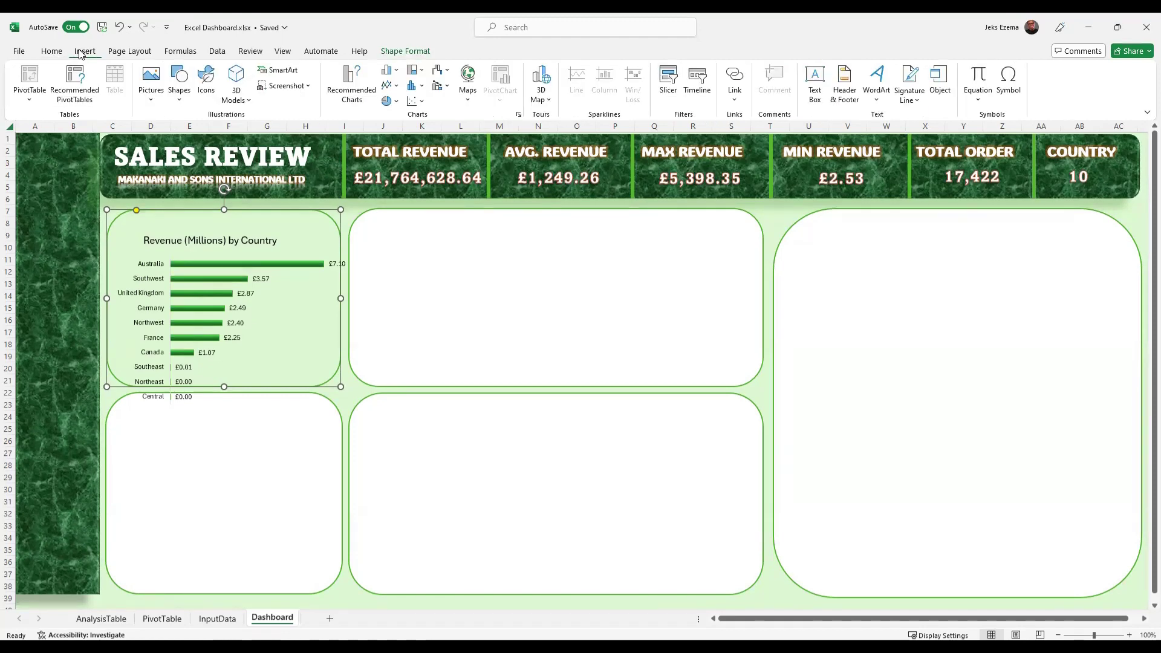
left_click(51, 54)
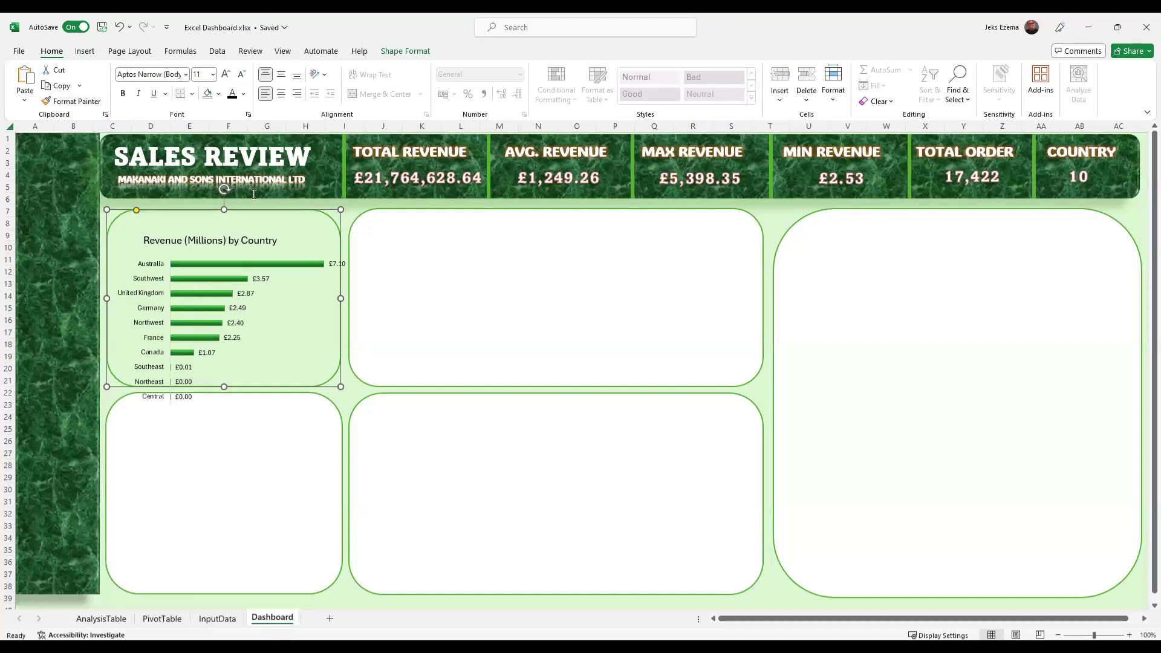
left_click(83, 102)
left_click(451, 276)
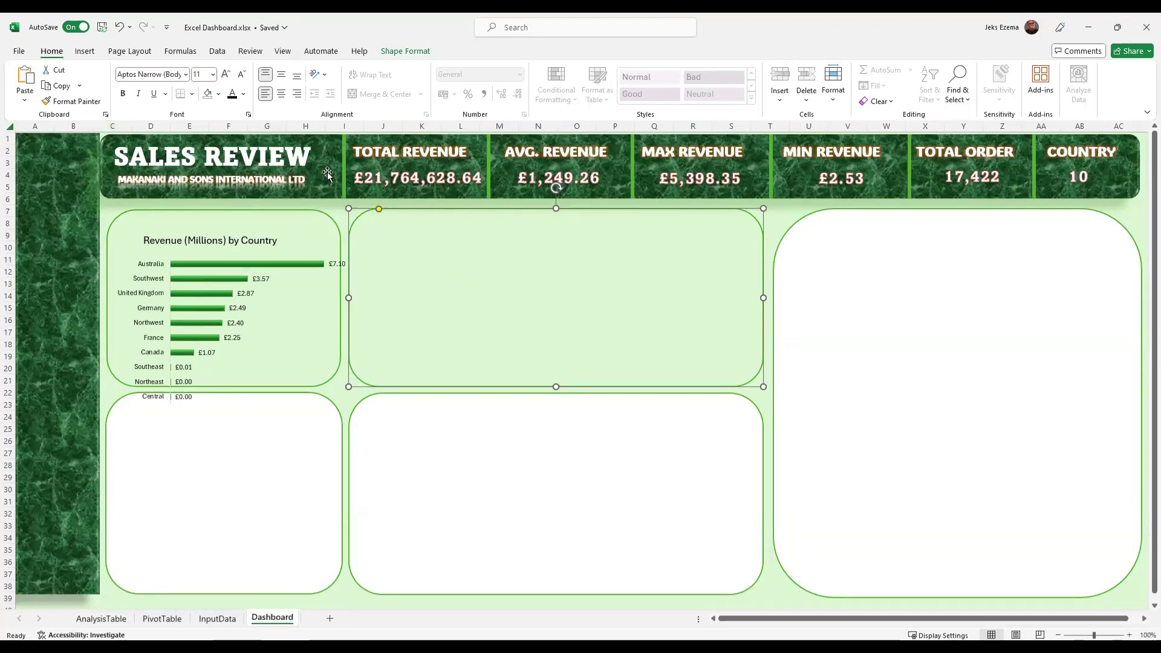
Apply an outer offset drop shadow to the rounded panel behind the country chart.
left_click(298, 218)
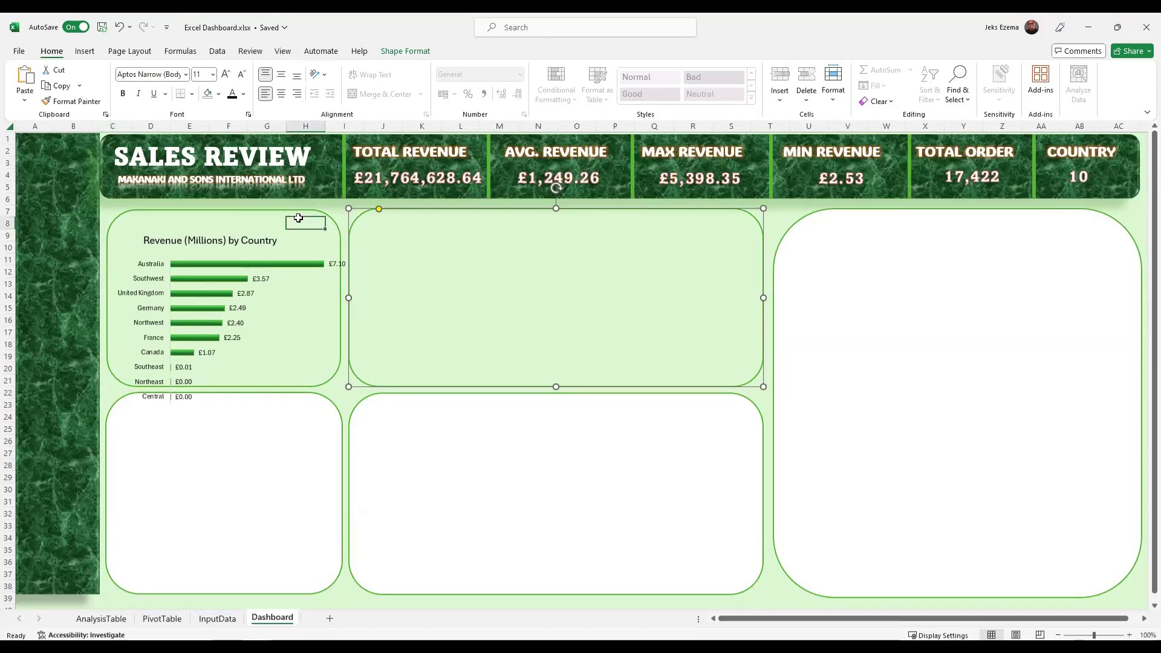
left_click(259, 212)
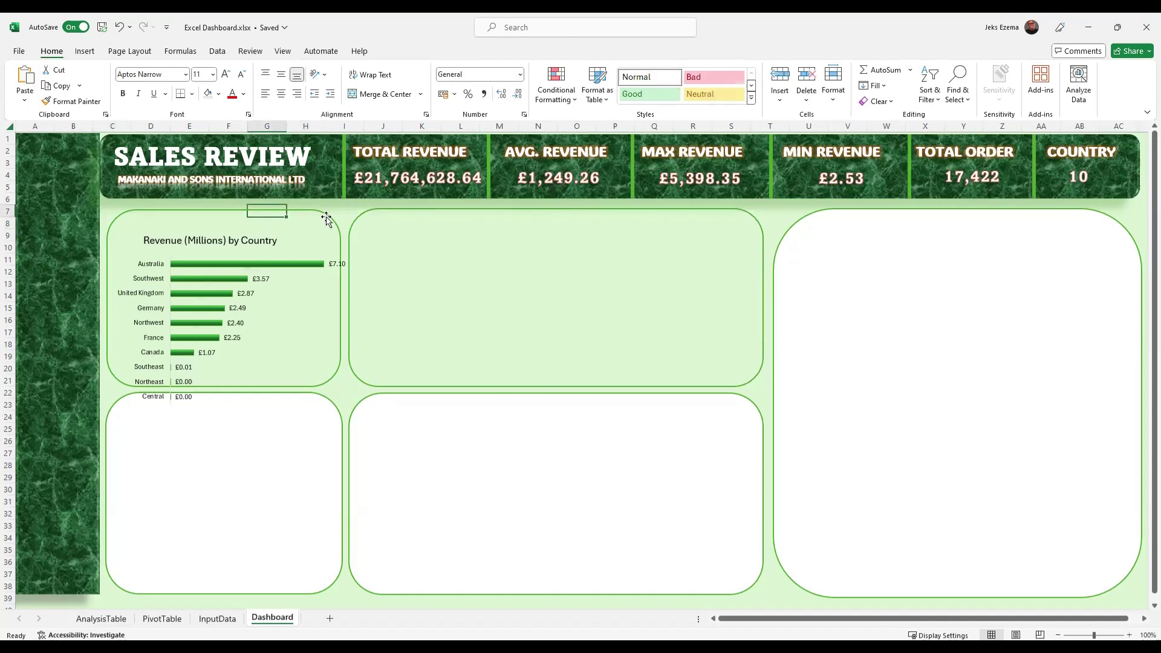
left_click(326, 218)
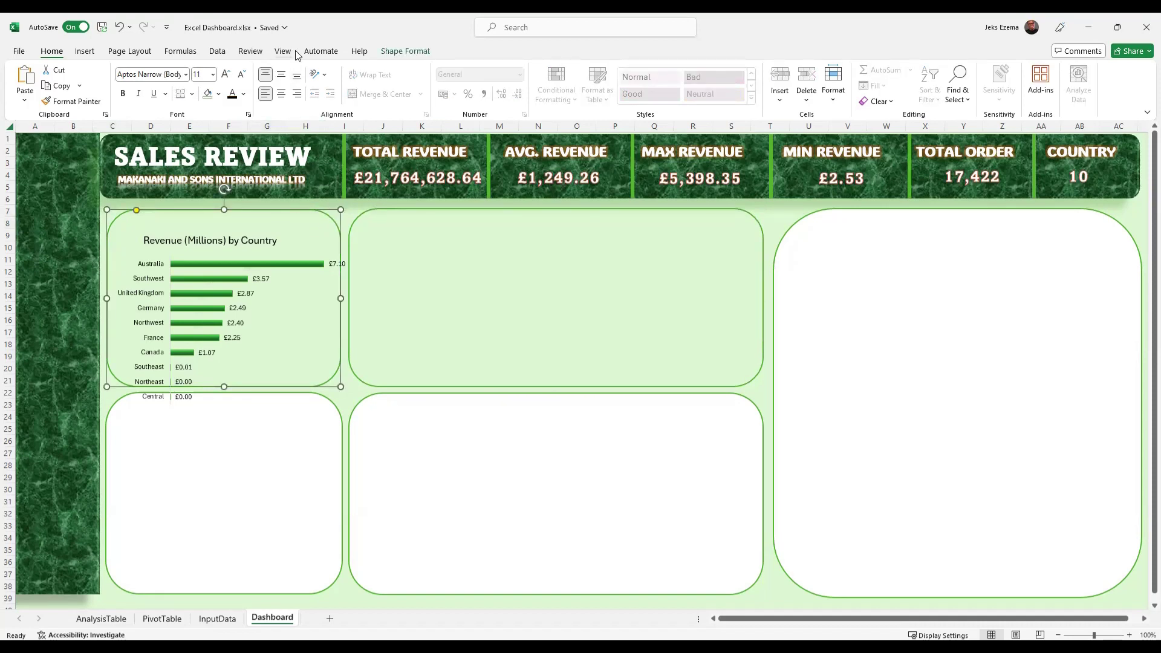
left_click(406, 53)
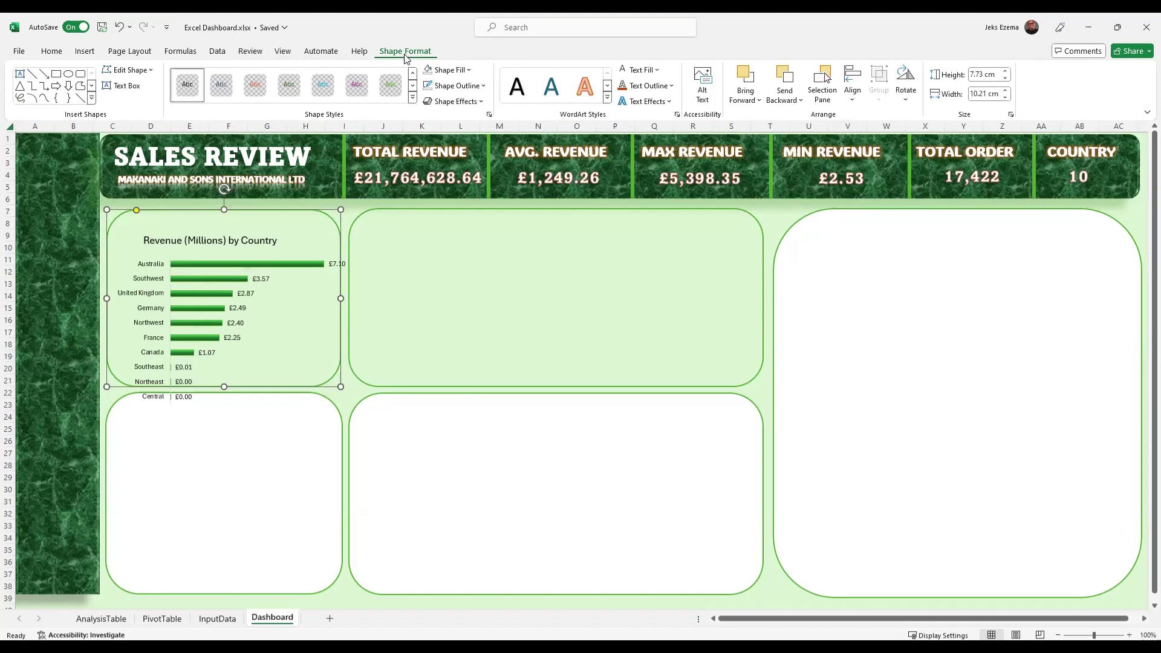
left_click(482, 102)
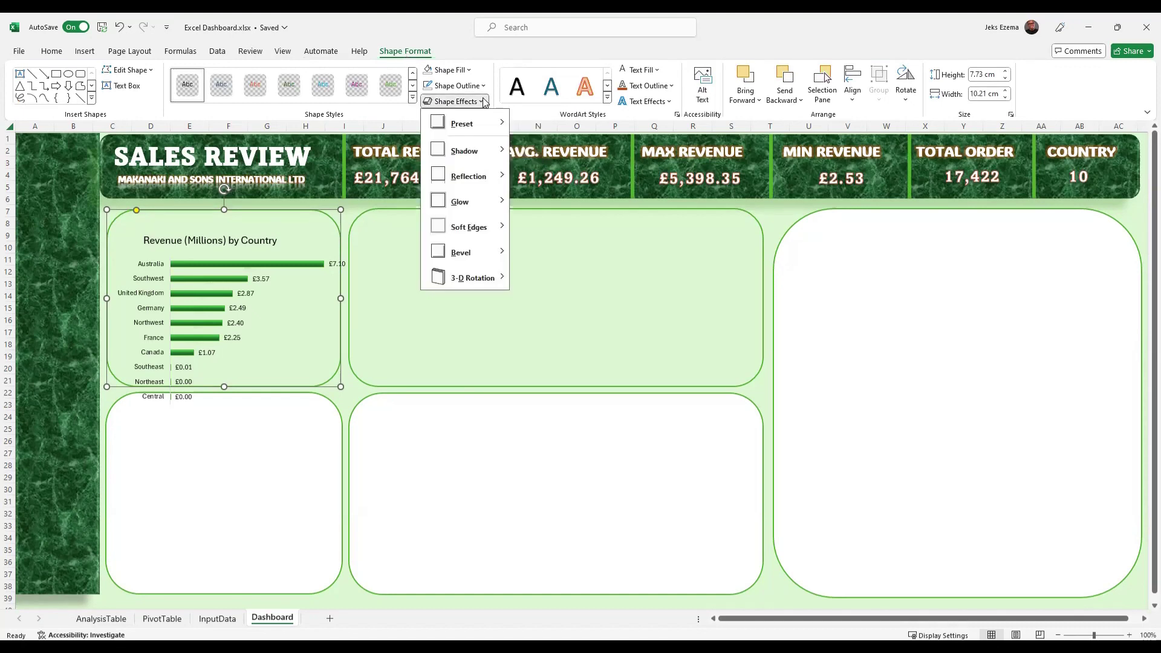
mouse_move(500, 149)
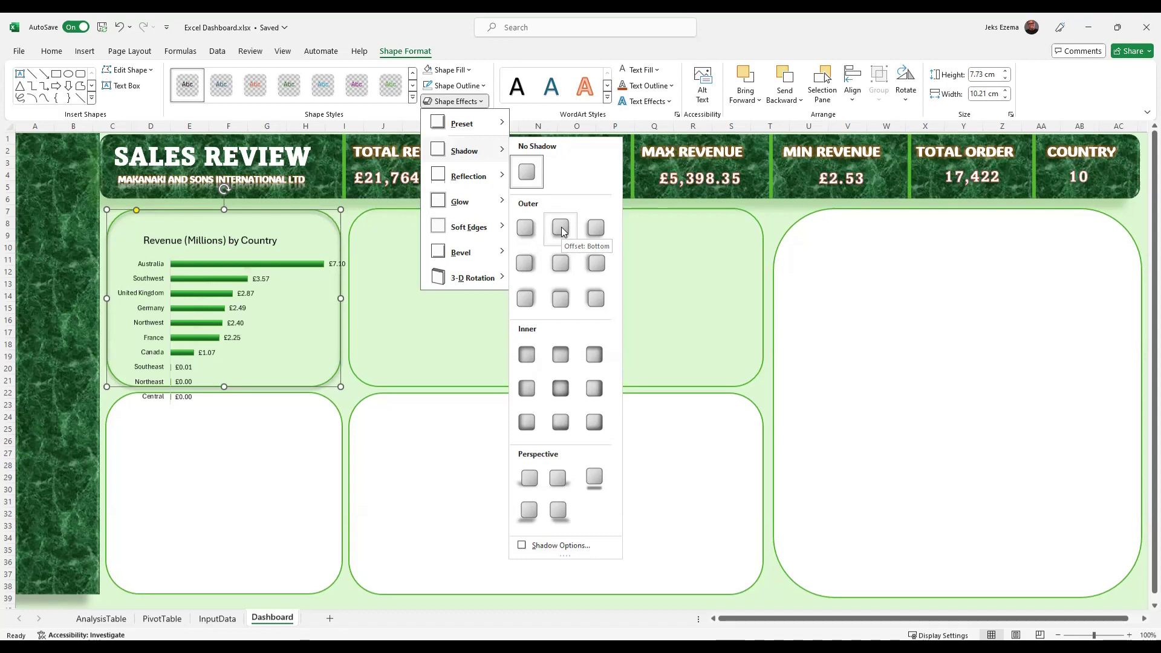
left_click(524, 264)
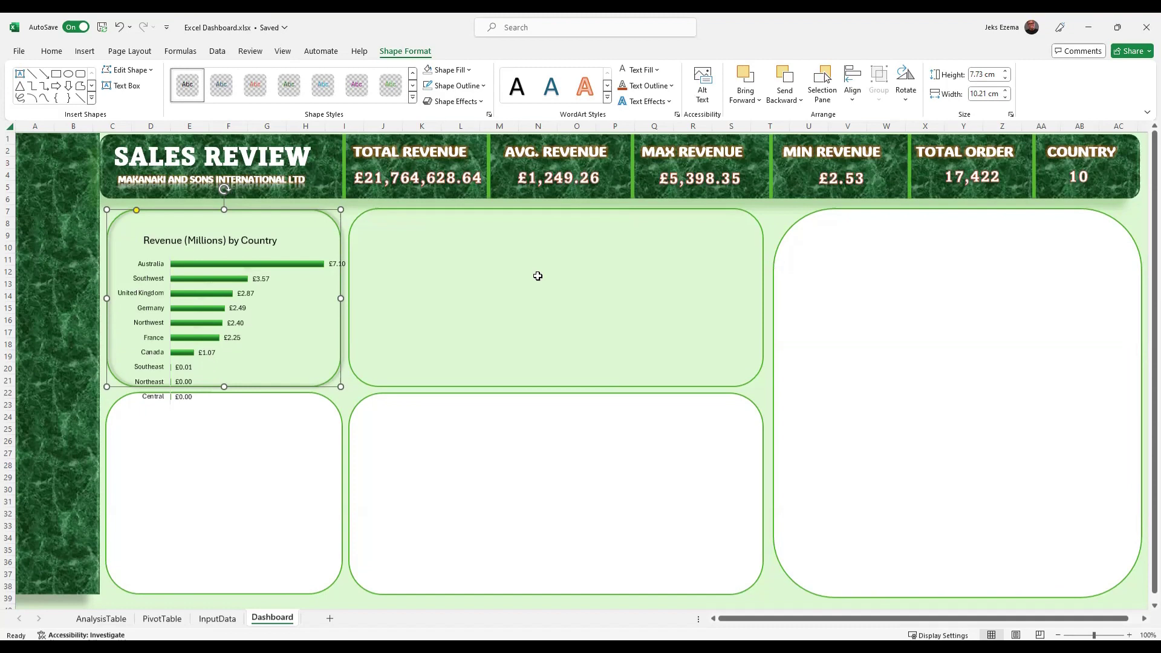
left_click(259, 208)
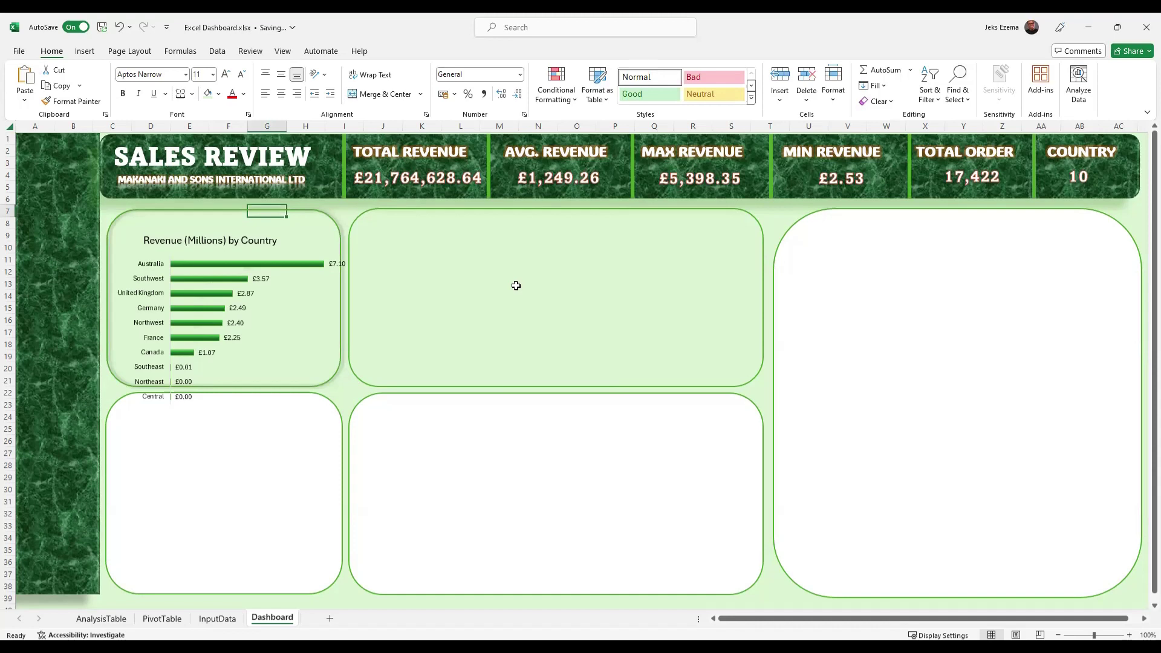
left_click(245, 242)
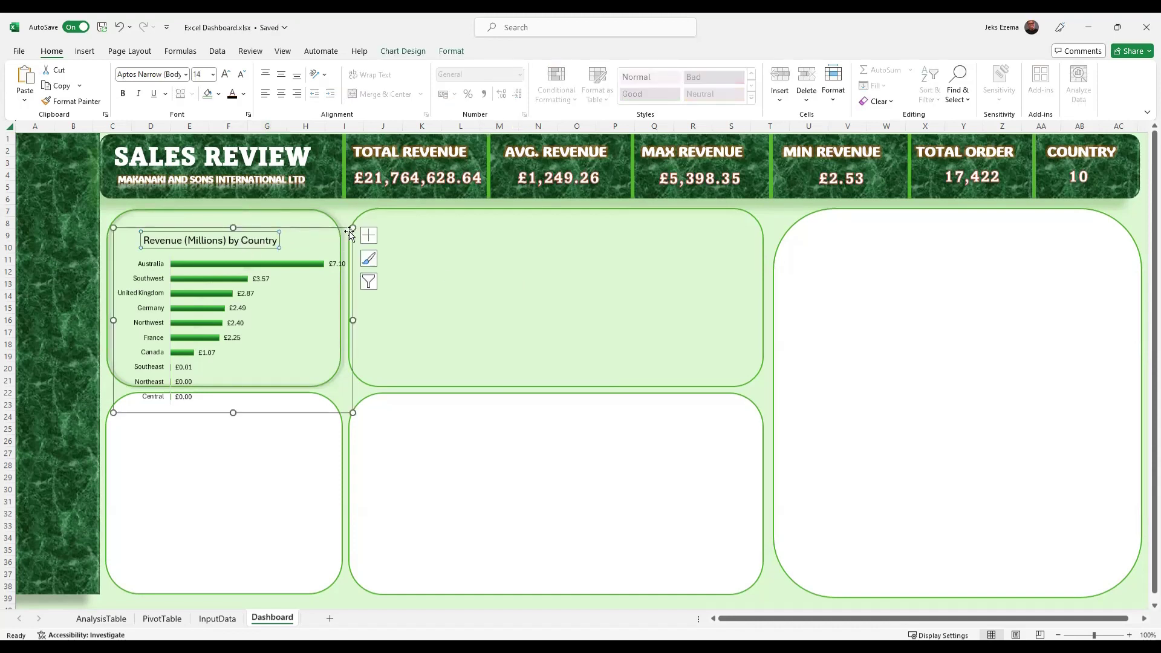
Move the country chart up and left so it fits within its panel.
left_click_drag(349, 232, 343, 206)
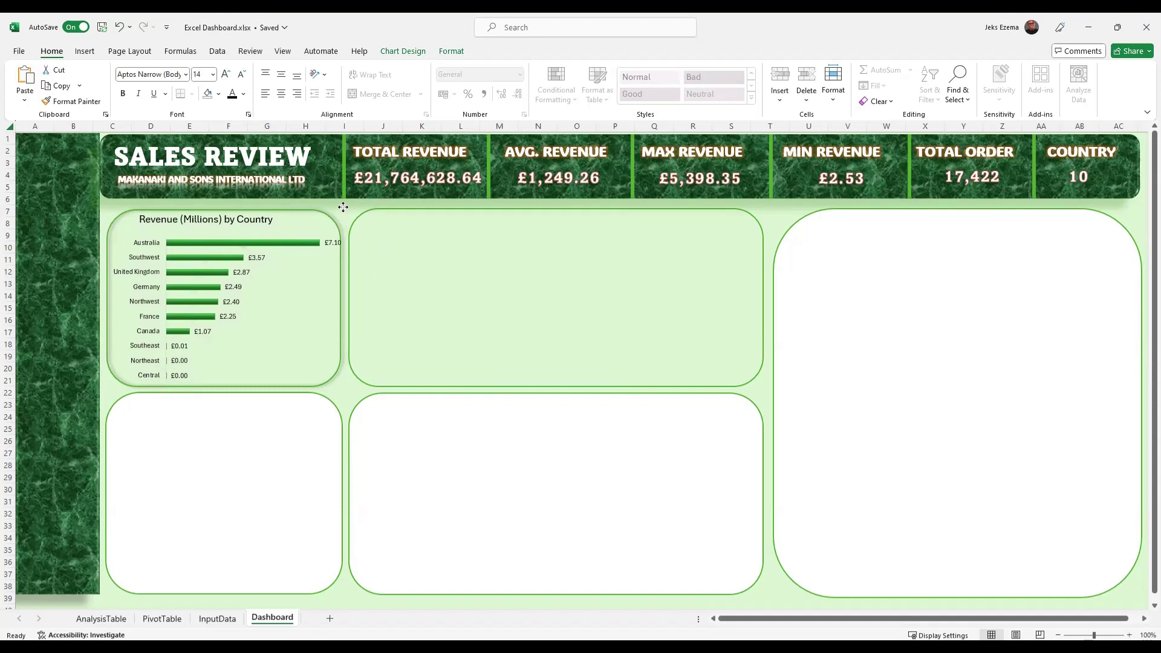
left_click_drag(343, 206, 341, 206)
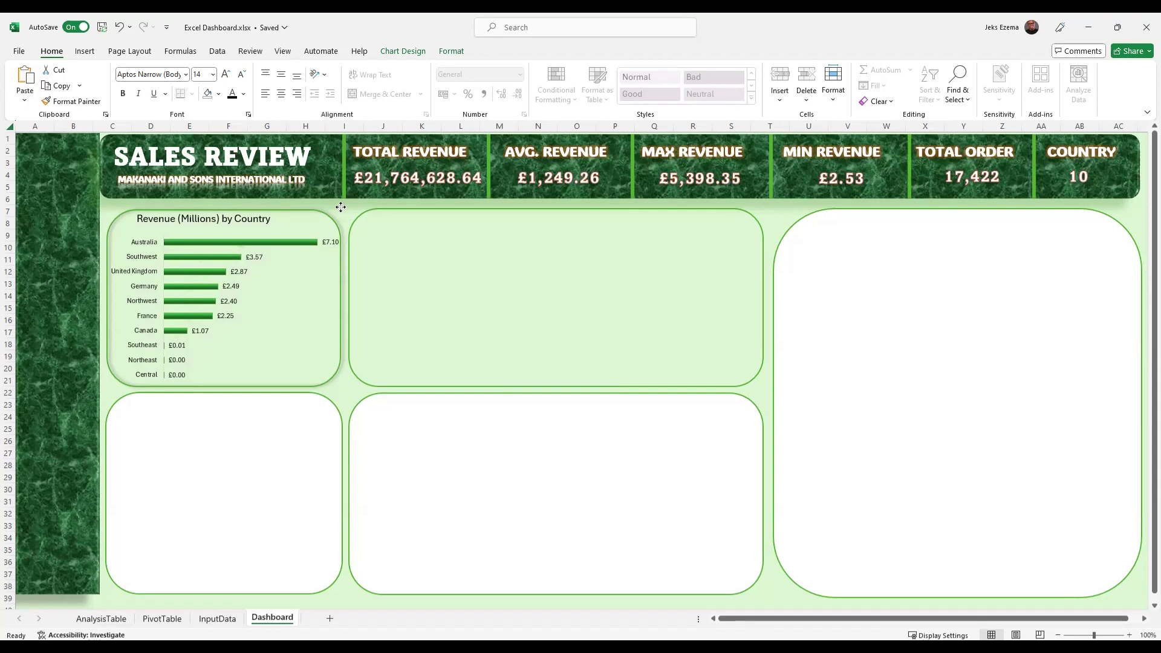
left_click_drag(341, 207, 339, 208)
left_click(578, 297)
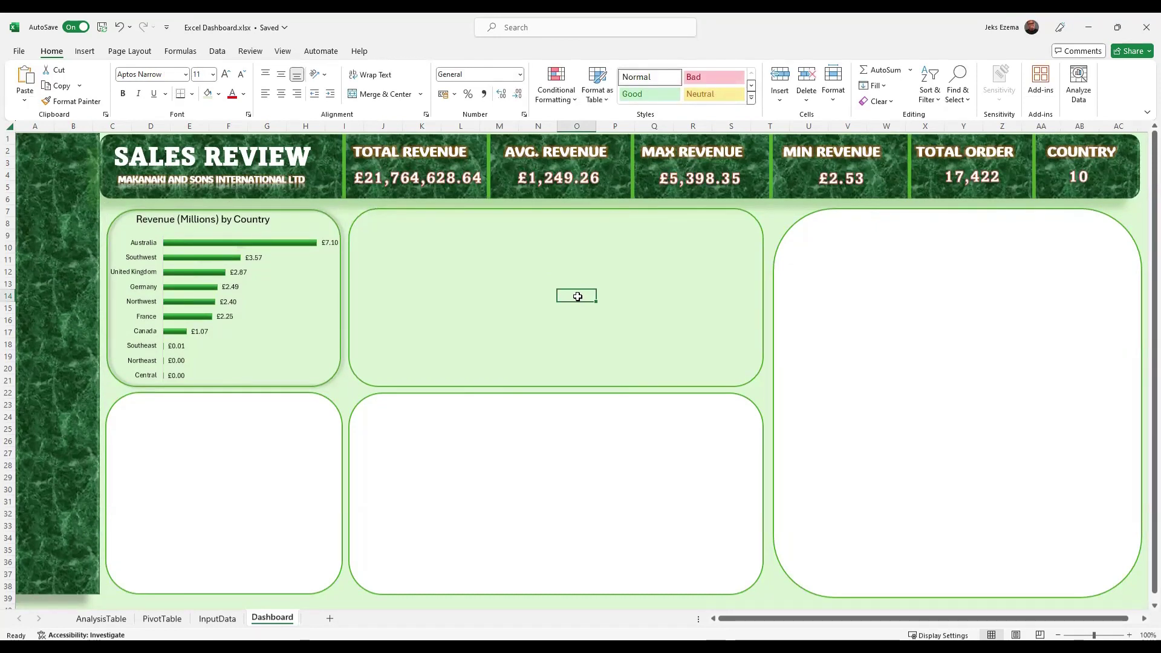
Enlarge the 'Revenue (Millions) by Country' chart title to 18 pt.
left_click(199, 222)
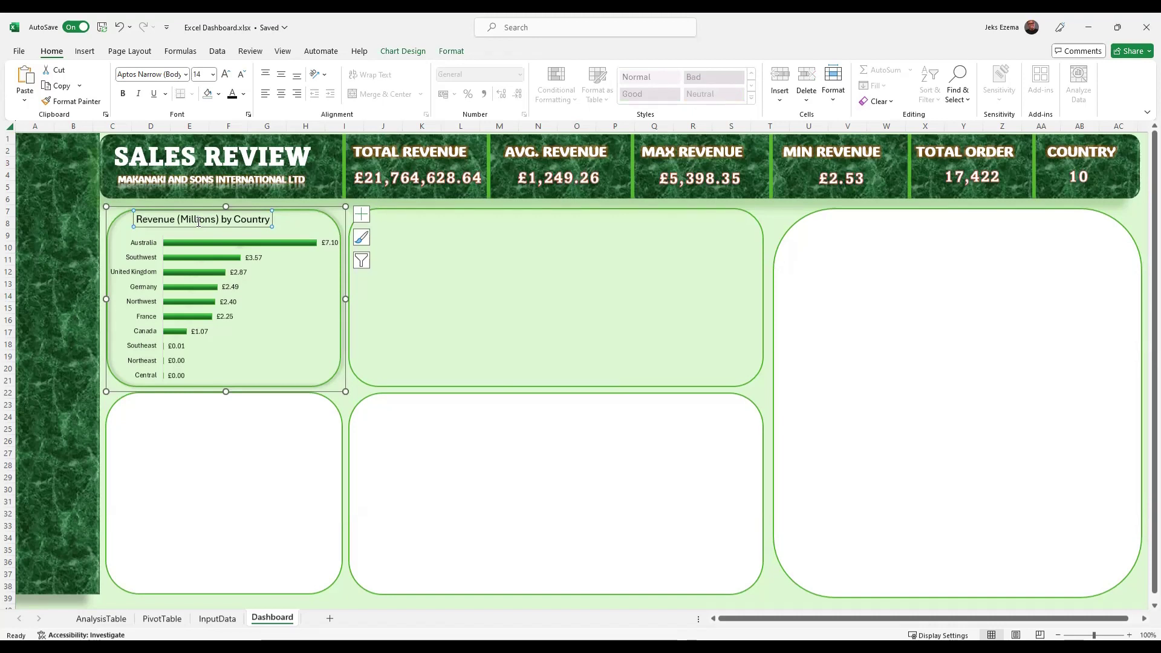
left_click(198, 221)
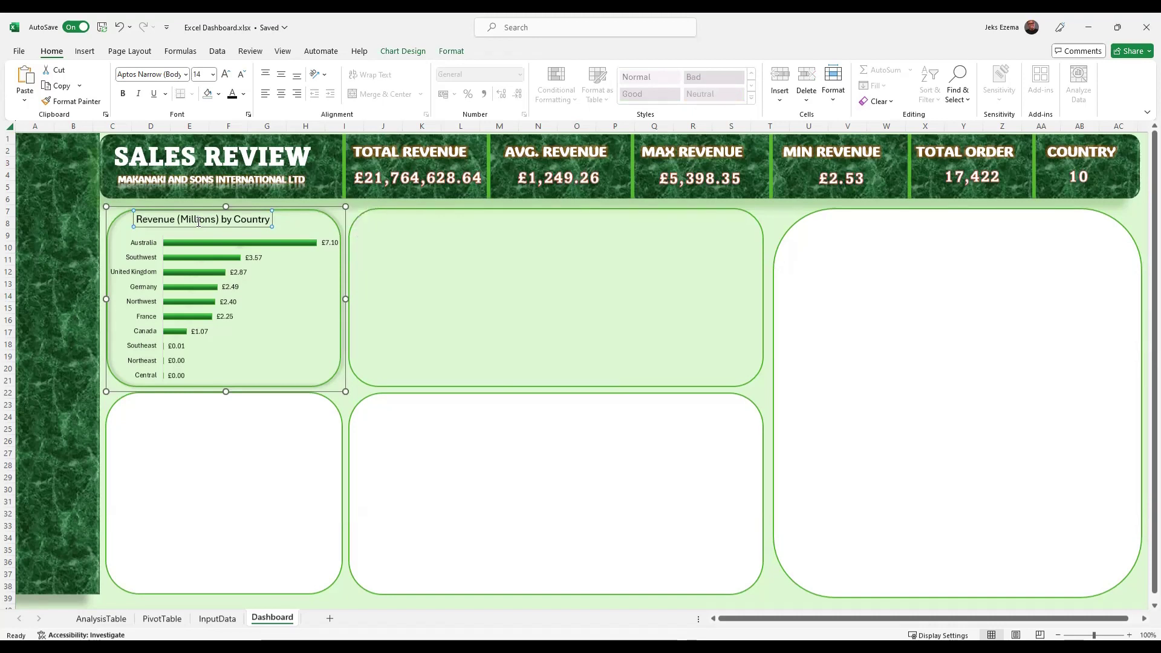
triple_click(197, 220)
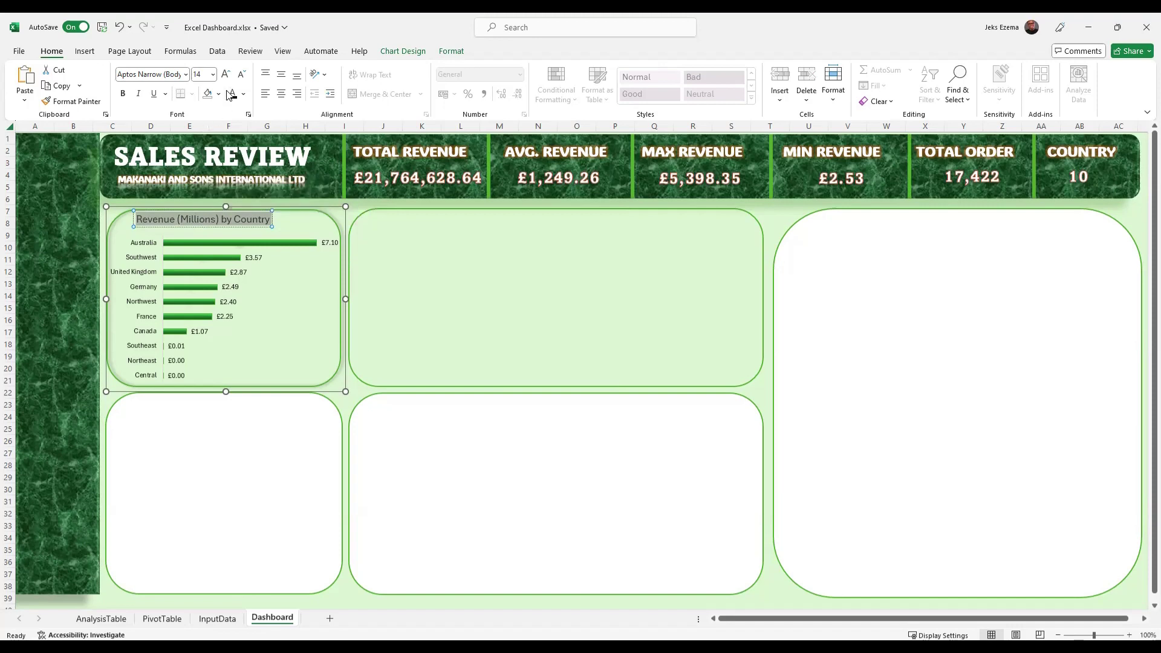
left_click(212, 73)
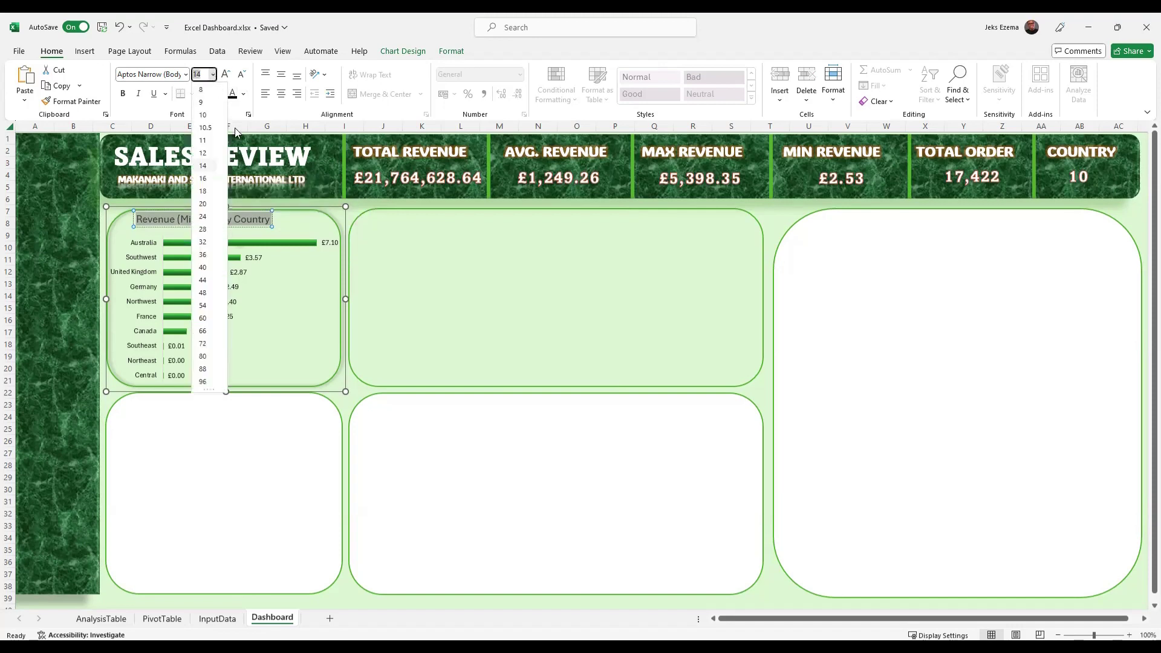
left_click(203, 192)
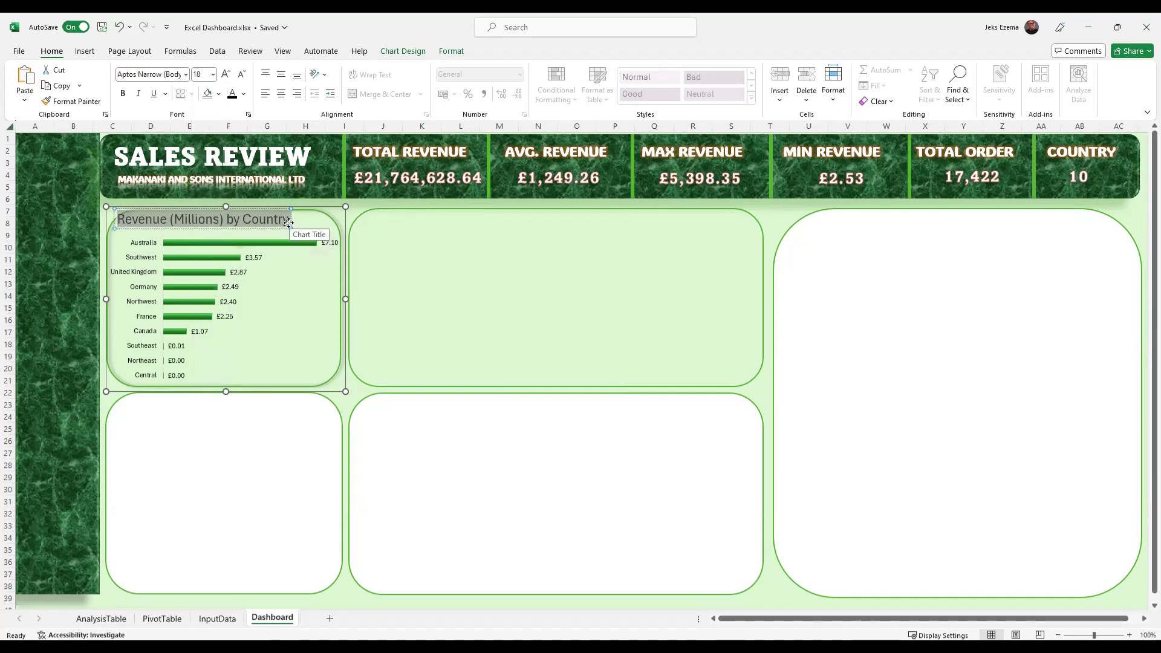
left_click(487, 280)
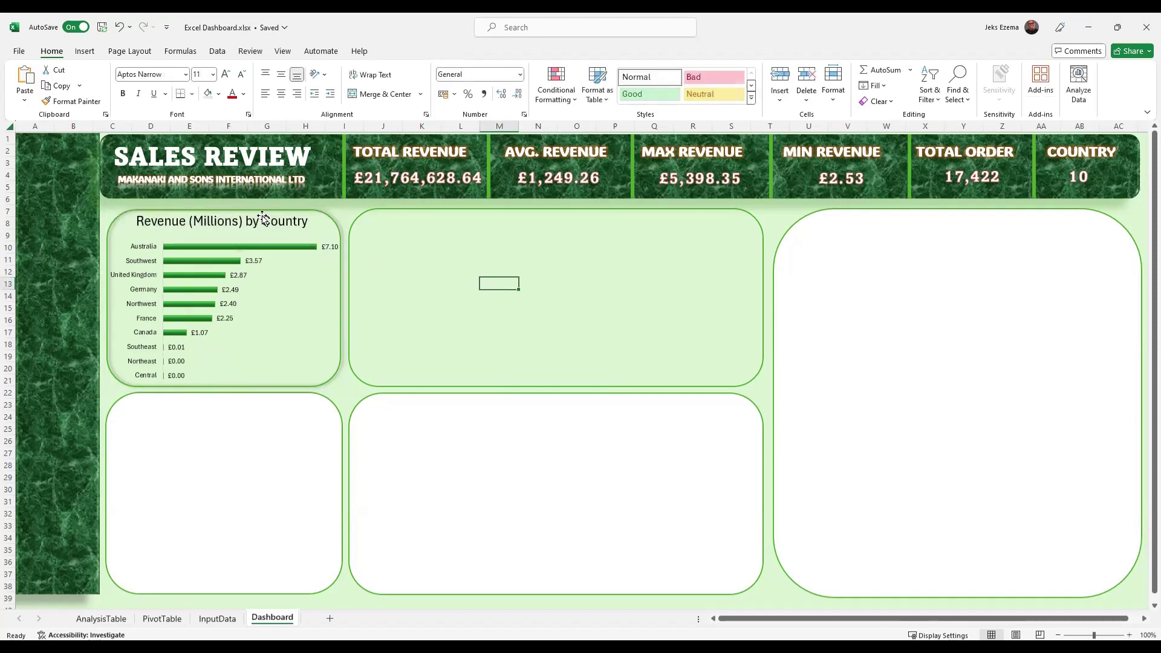
left_click(430, 305)
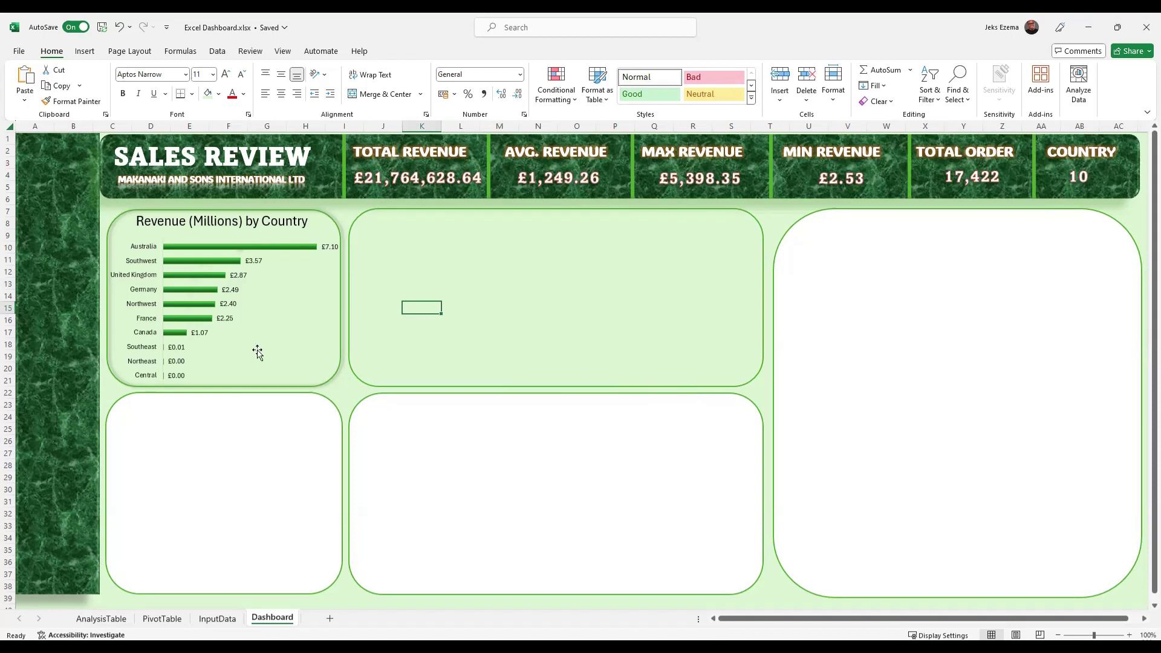
Give the light green top-middle panel an outer drop shadow matching the country chart's panel.
left_click(558, 509)
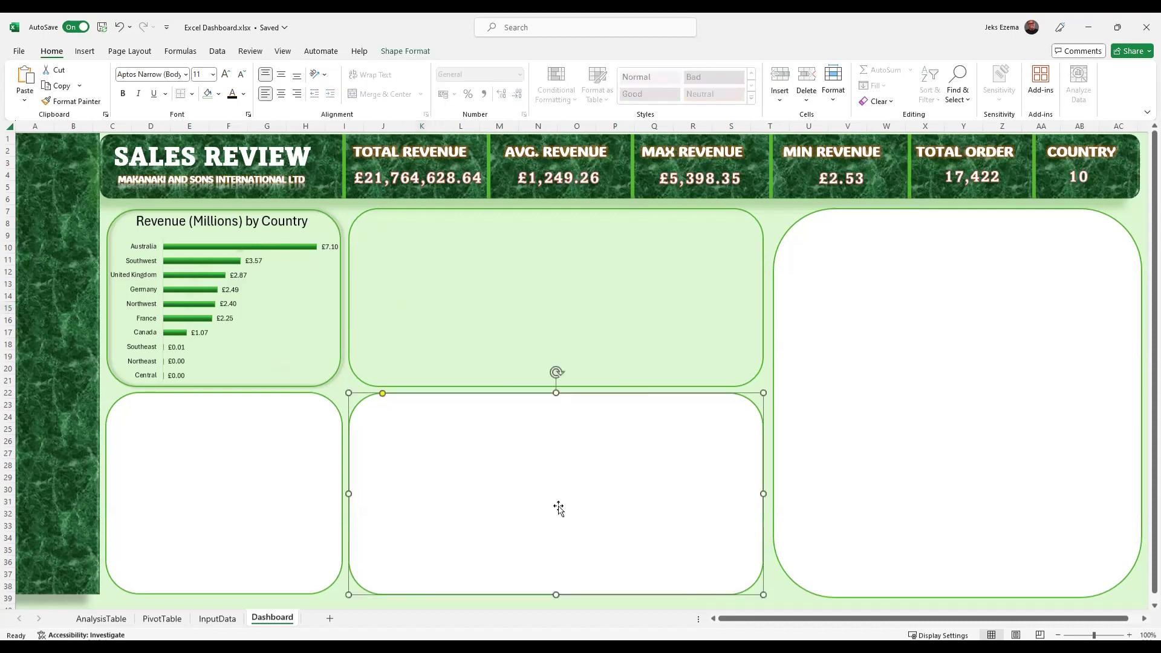
left_click(530, 321)
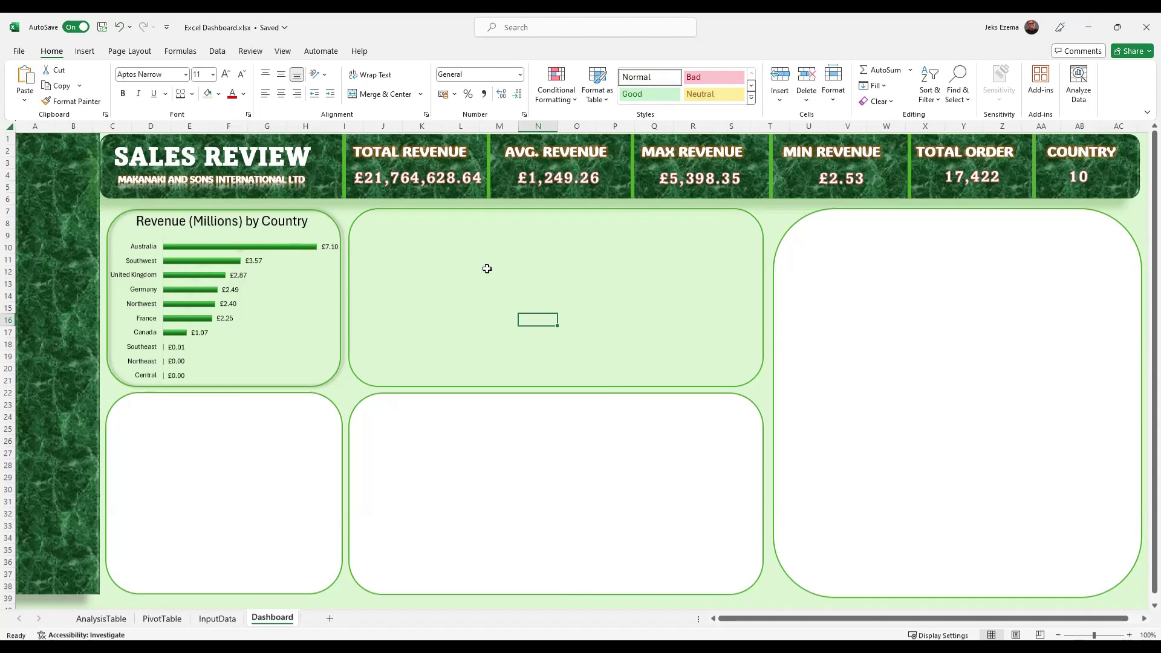
left_click(518, 210)
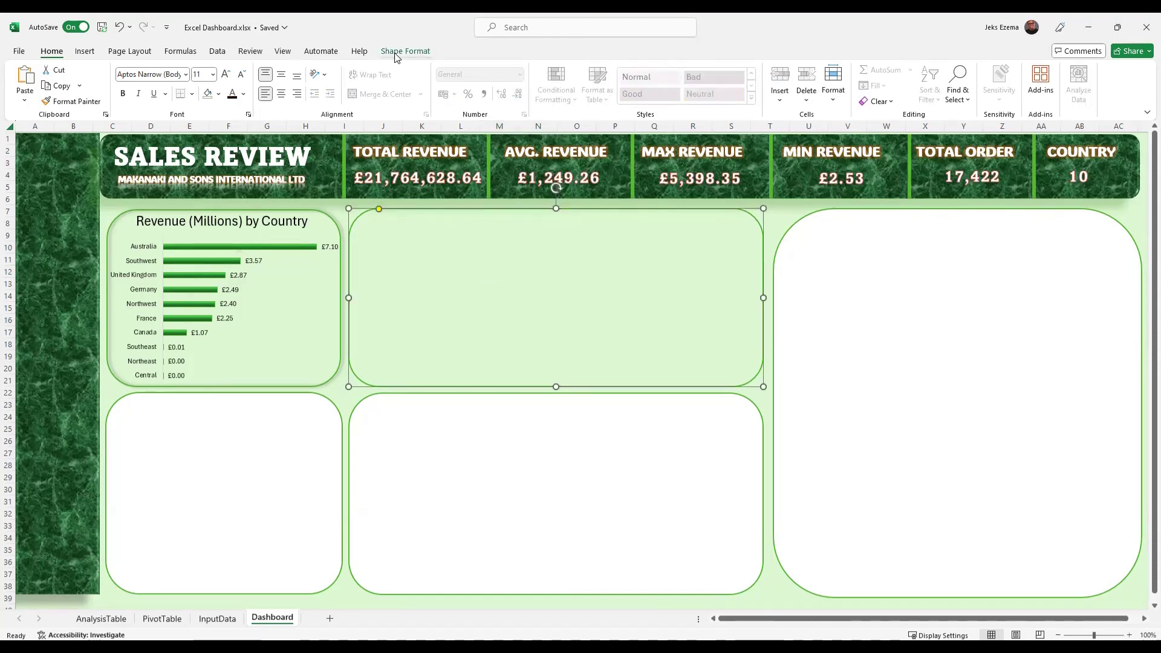
left_click(396, 51)
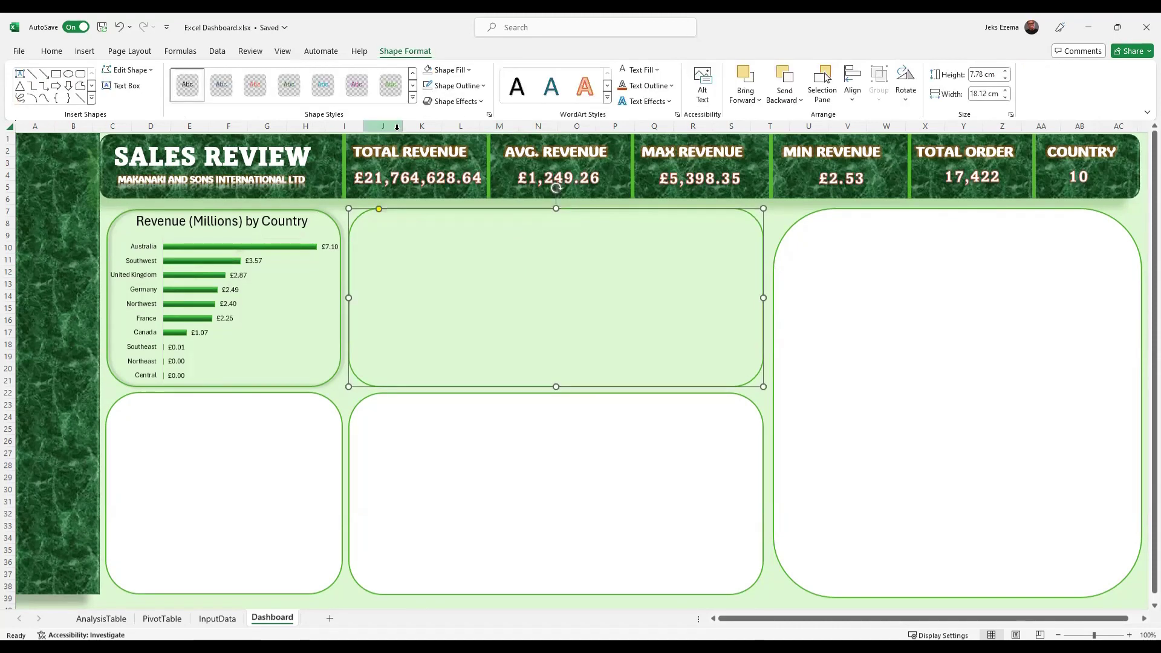
left_click(472, 101)
mouse_move(495, 155)
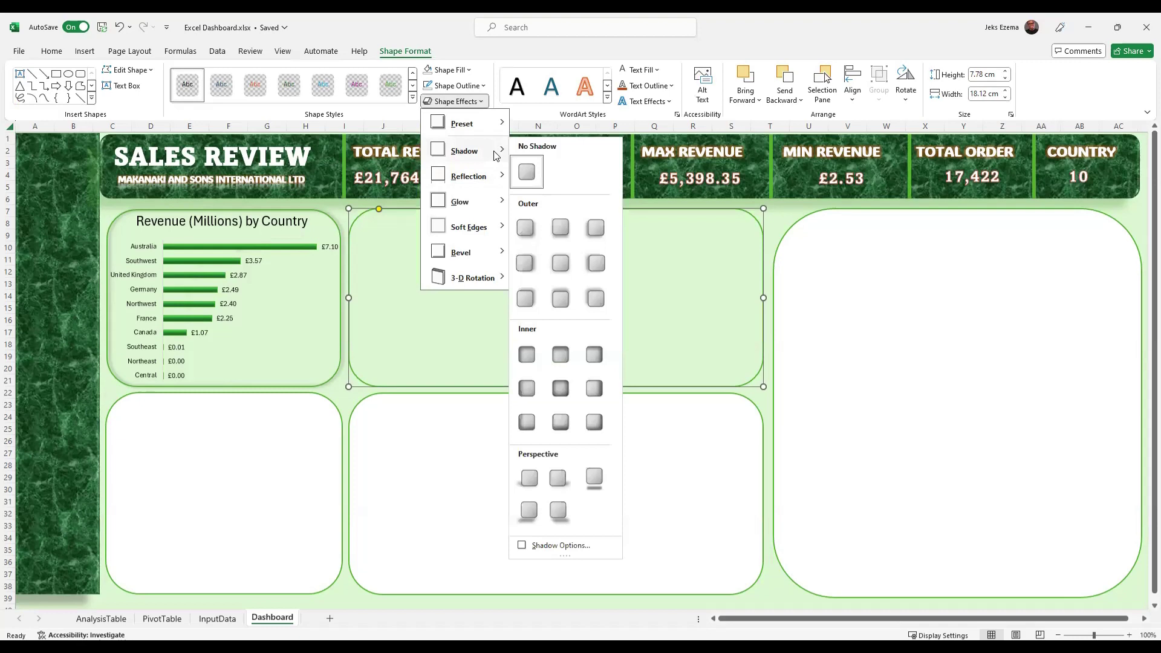
left_click(529, 266)
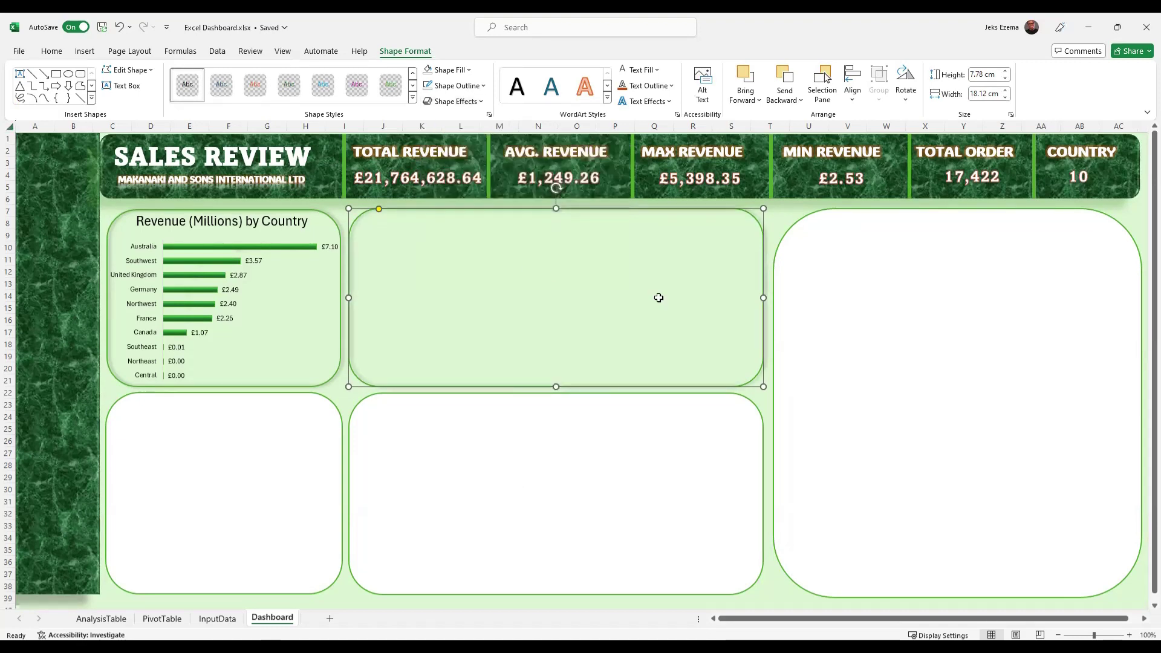
left_click(977, 341)
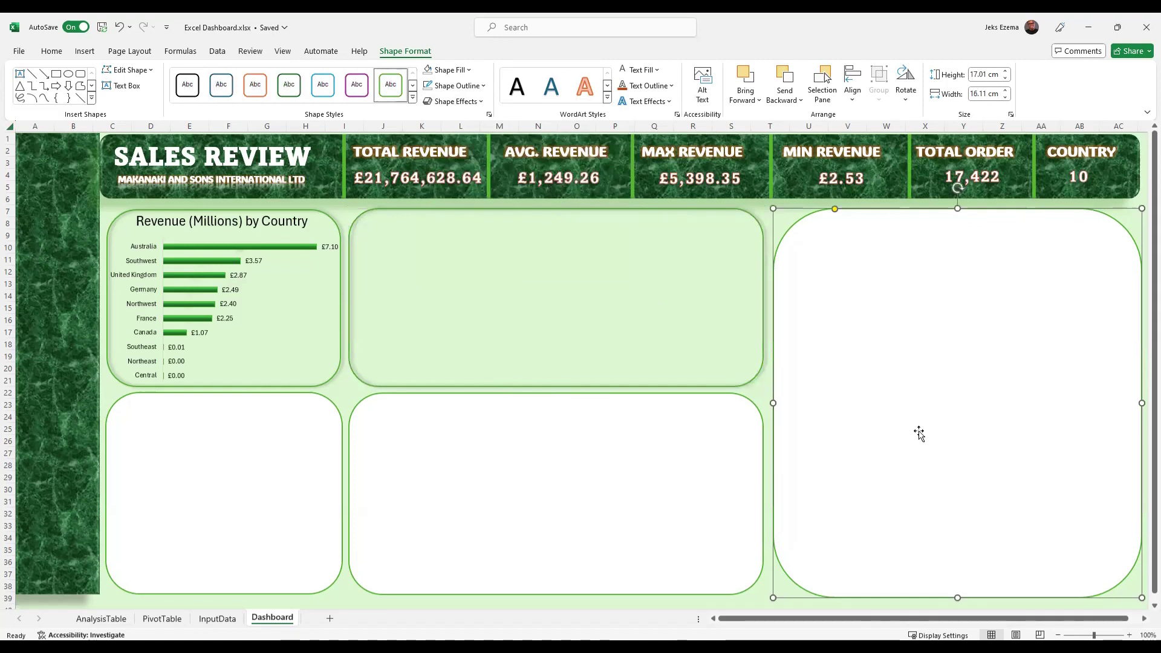
Format-paint the top-middle panel's green fill and shadow onto the right, bottom-middle and bottom-left panels.
left_click(515, 319)
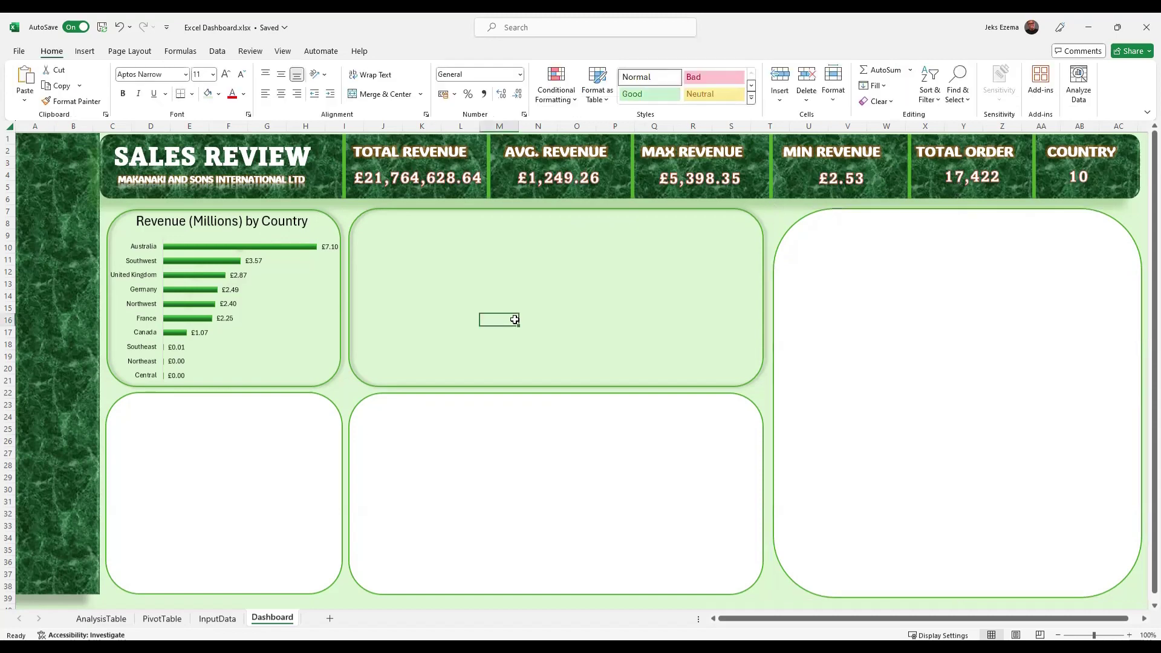
left_click(712, 208)
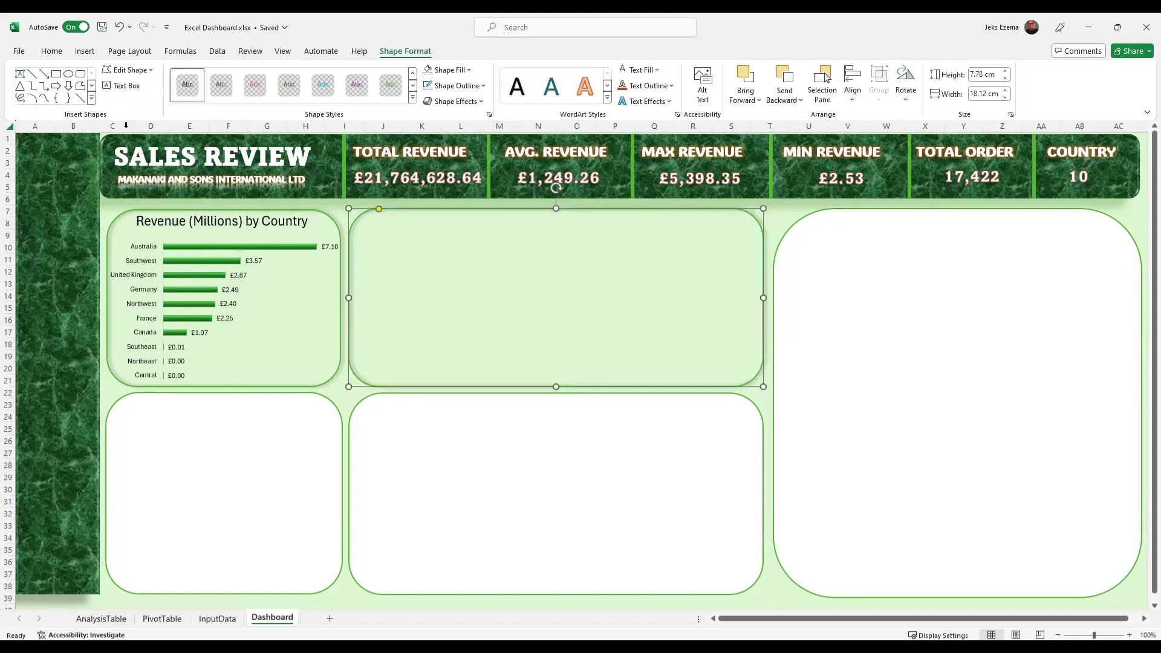
left_click(51, 51)
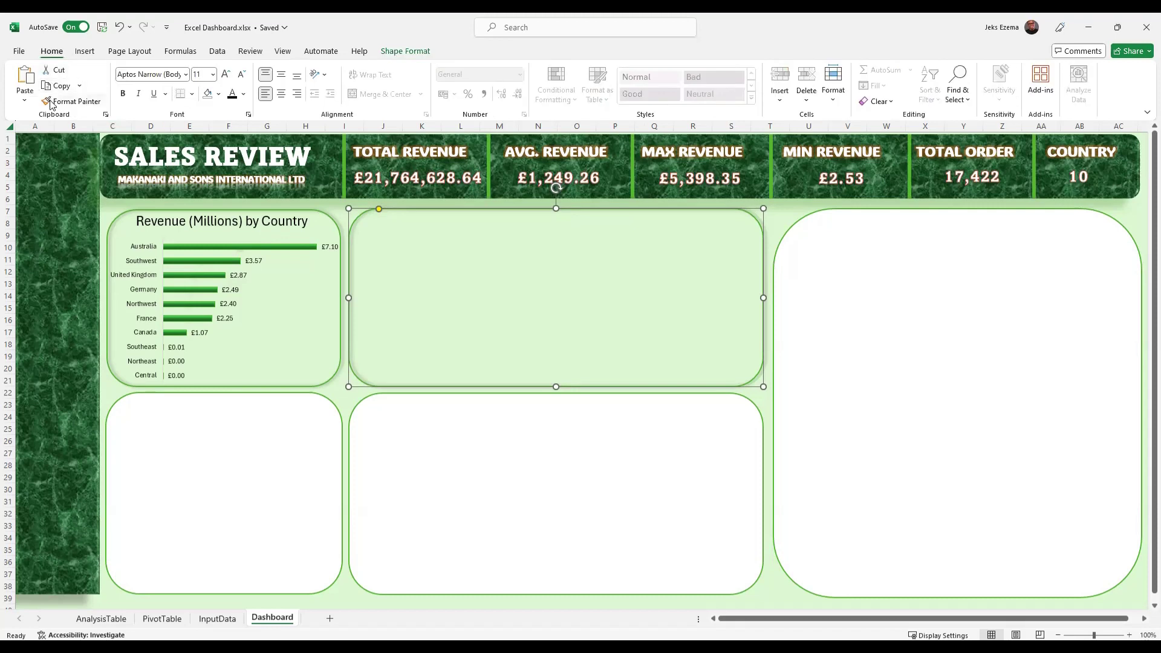
left_click(61, 102)
left_click(900, 362)
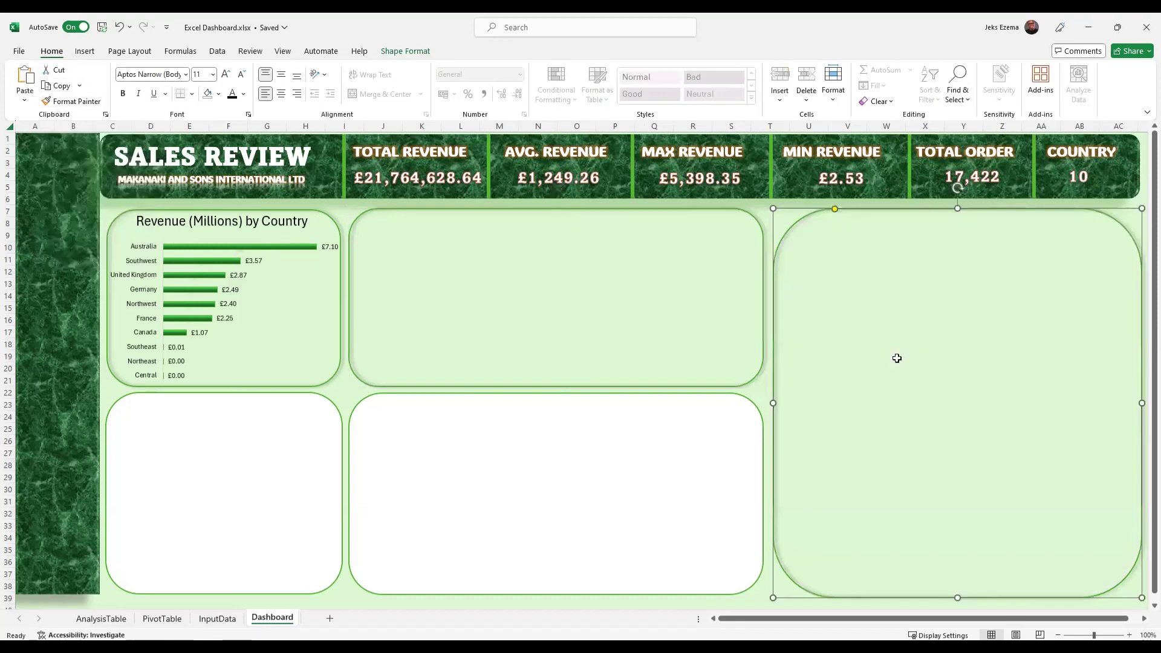
left_click(73, 102)
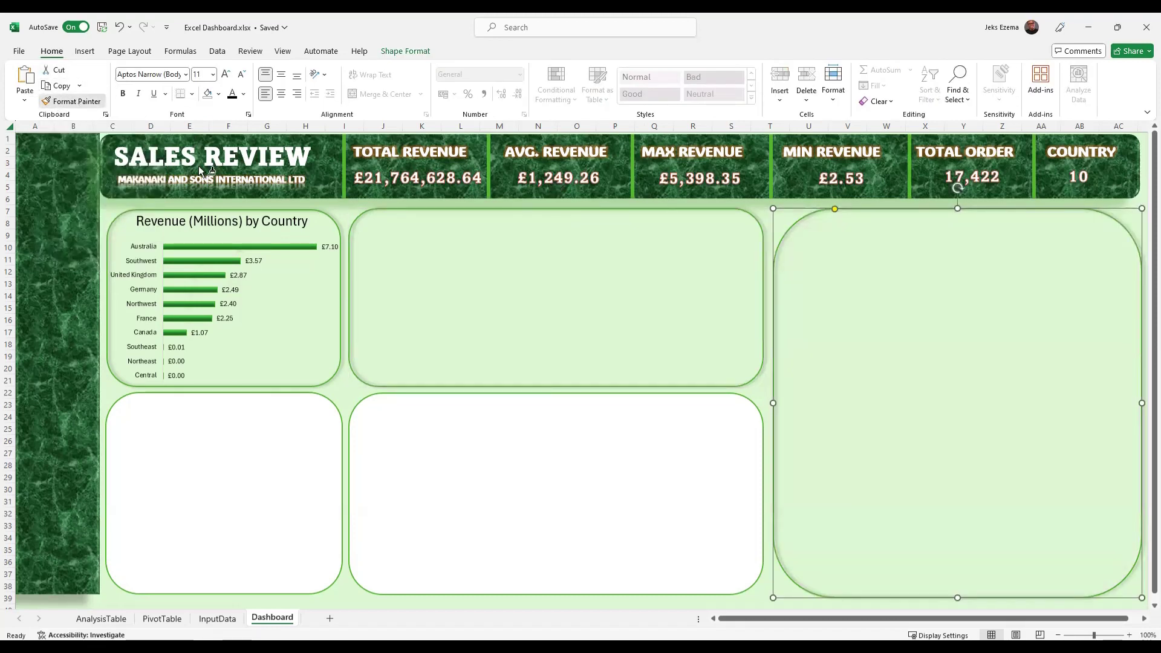
left_click(393, 424)
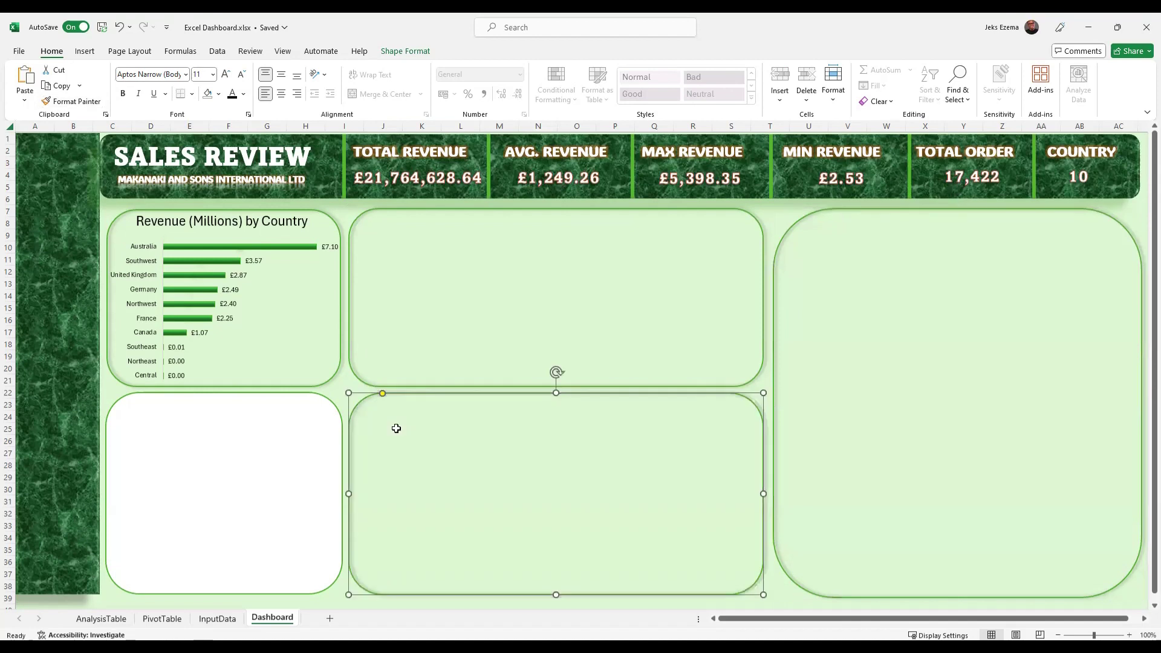
left_click(76, 102)
left_click(218, 476)
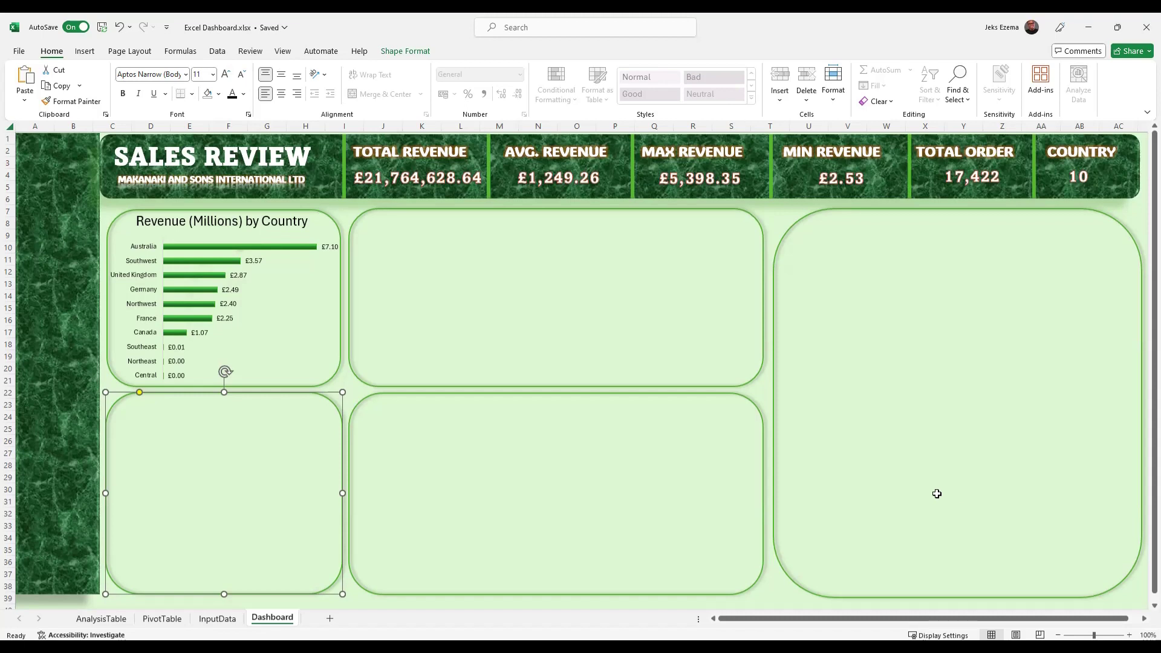
left_click(560, 309)
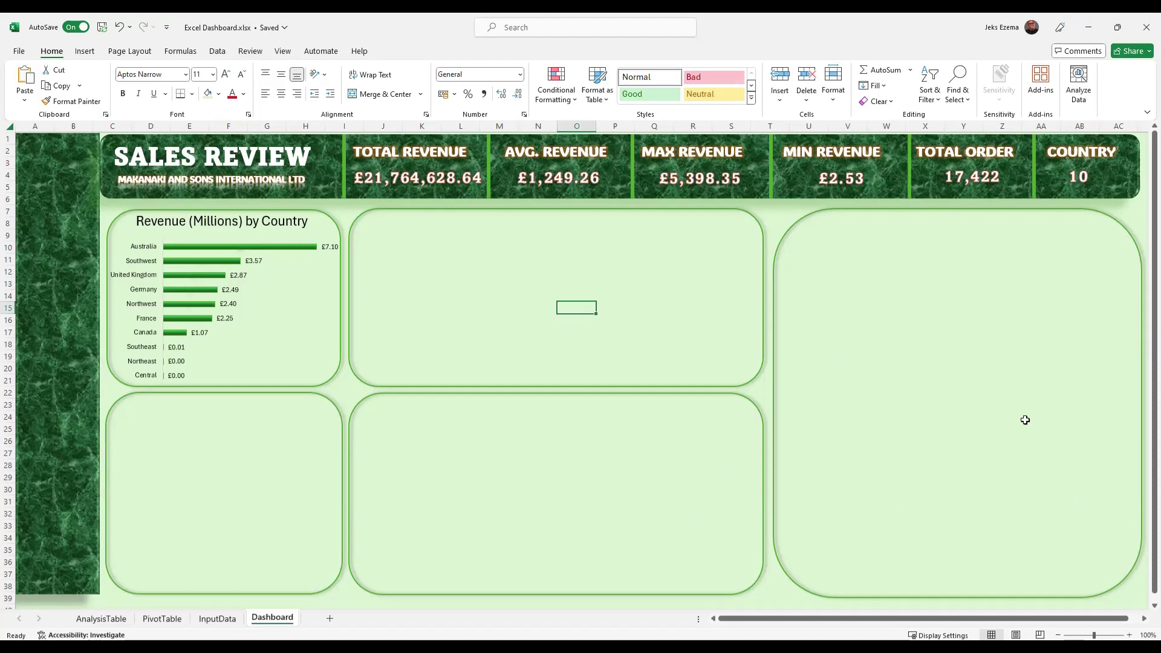
On the InputData sheet, select the Revenue By Month table from the Month header to Dec.
left_click(215, 622)
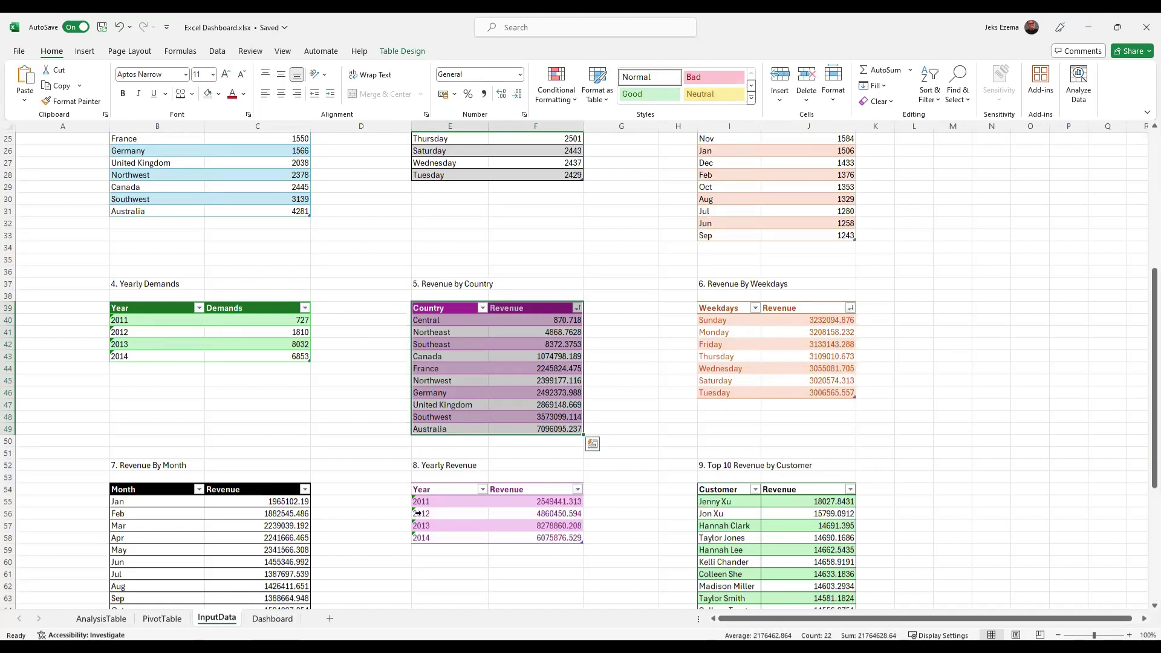
scroll(407, 385, "up", 3)
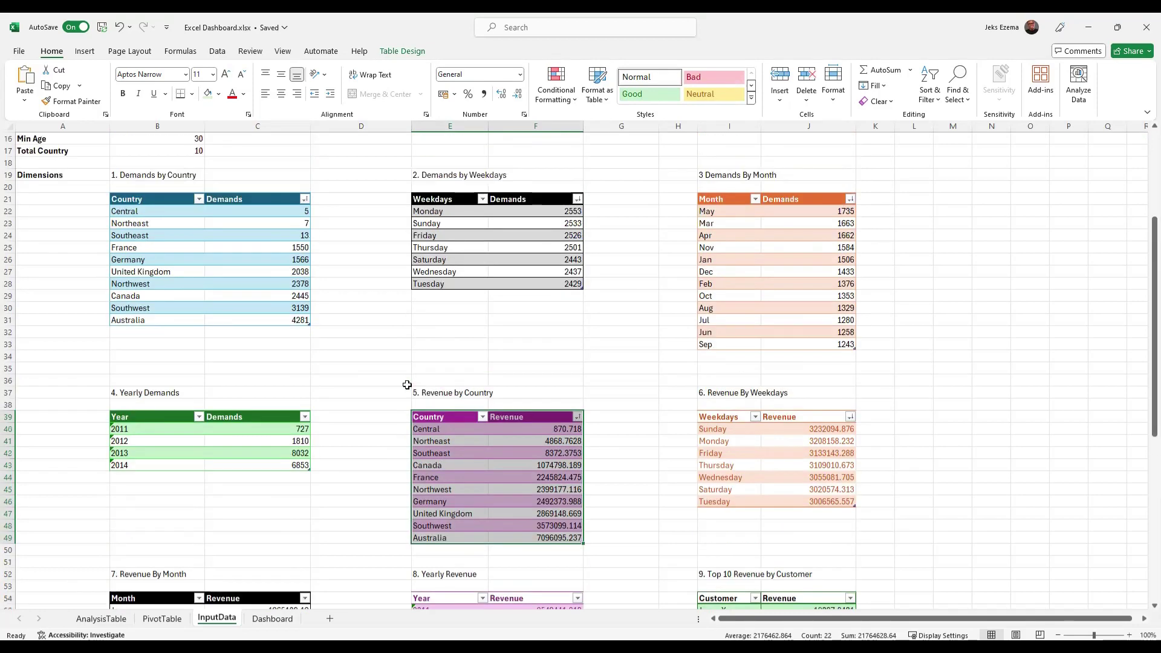
scroll(408, 384, "down", 2)
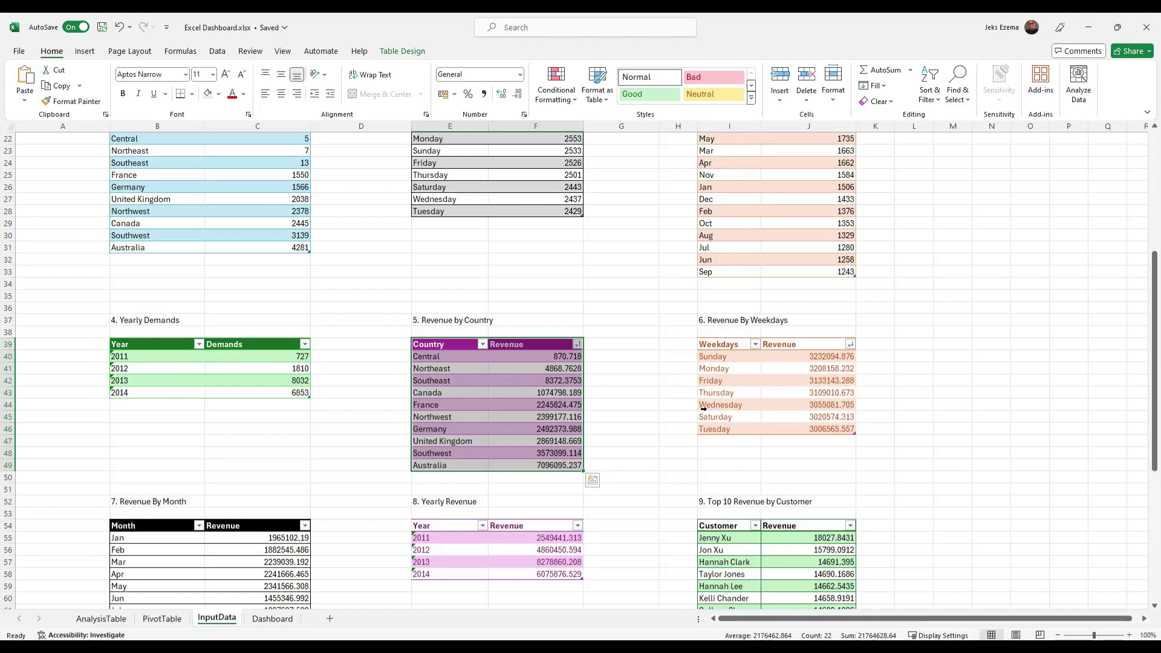
scroll(707, 409, "down", 1)
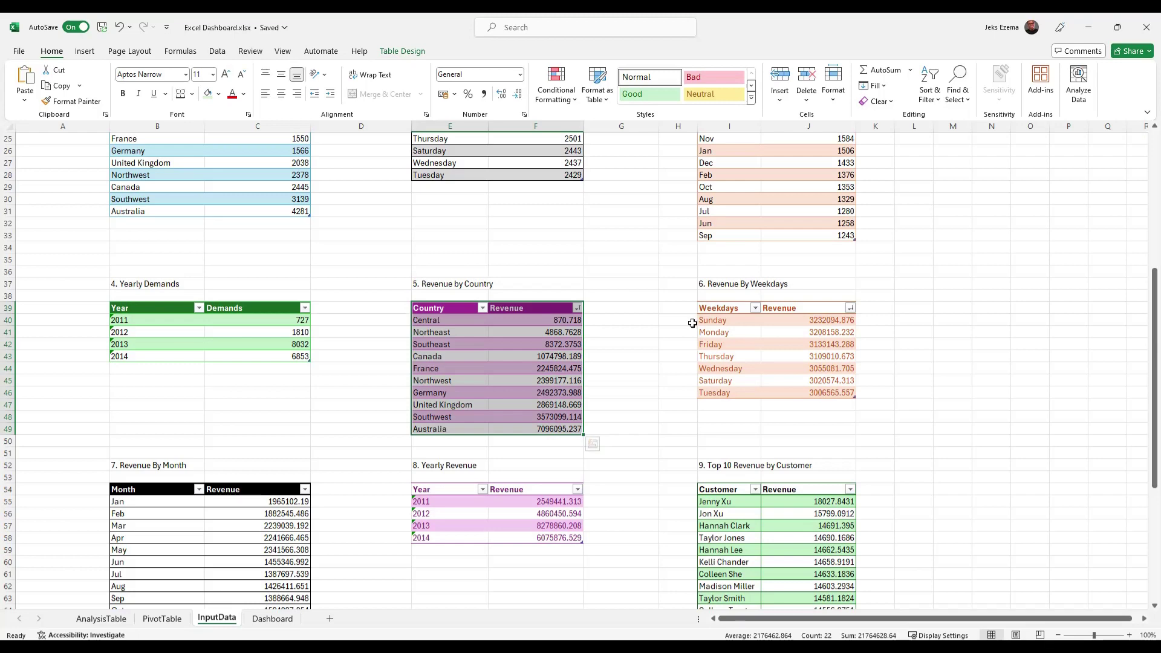
scroll(693, 324, "down", 3)
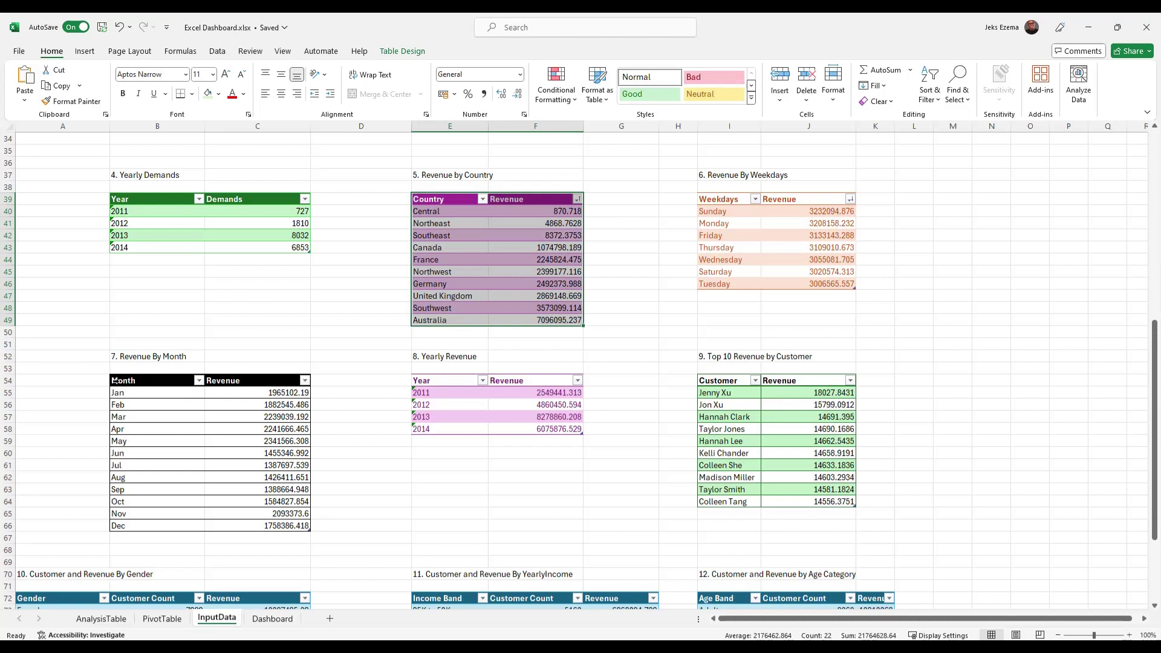
left_click_drag(116, 380, 247, 522)
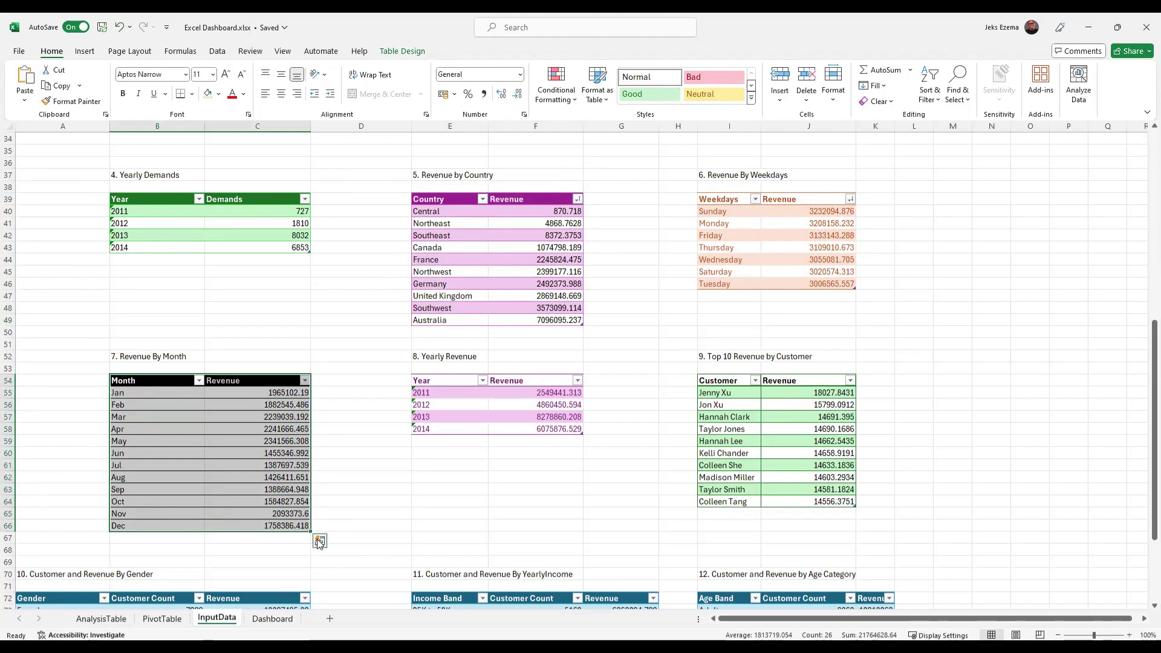
Insert a clustered column chart of monthly revenue via Quick Analysis and apply Chart Style 4.
left_click(320, 541)
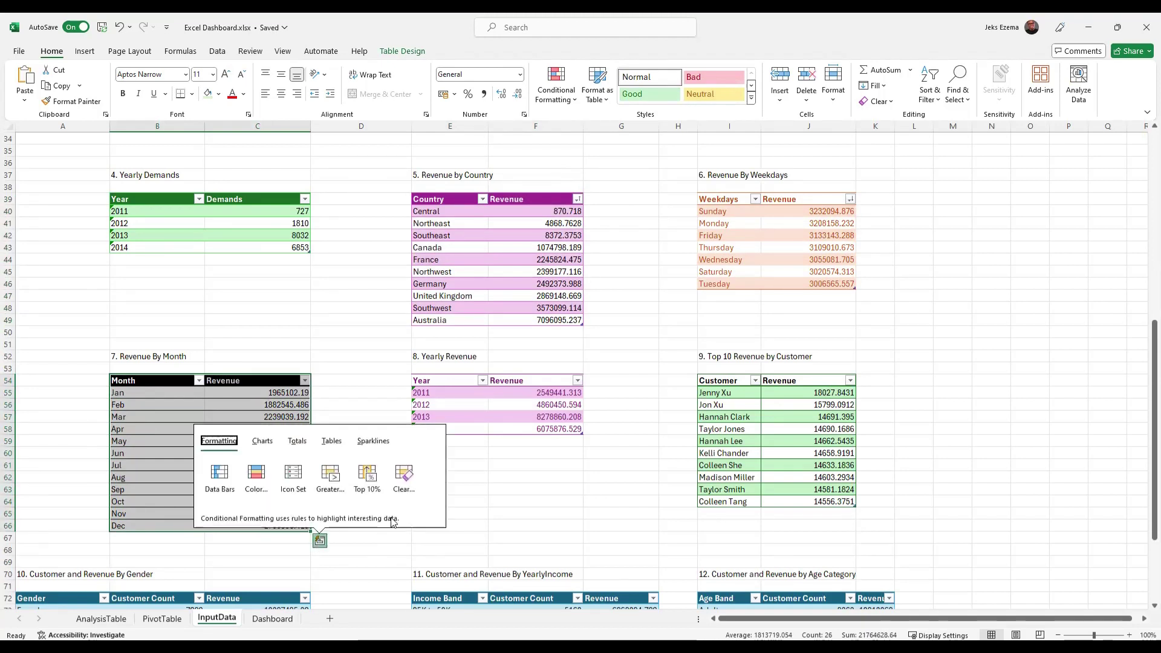
left_click(262, 445)
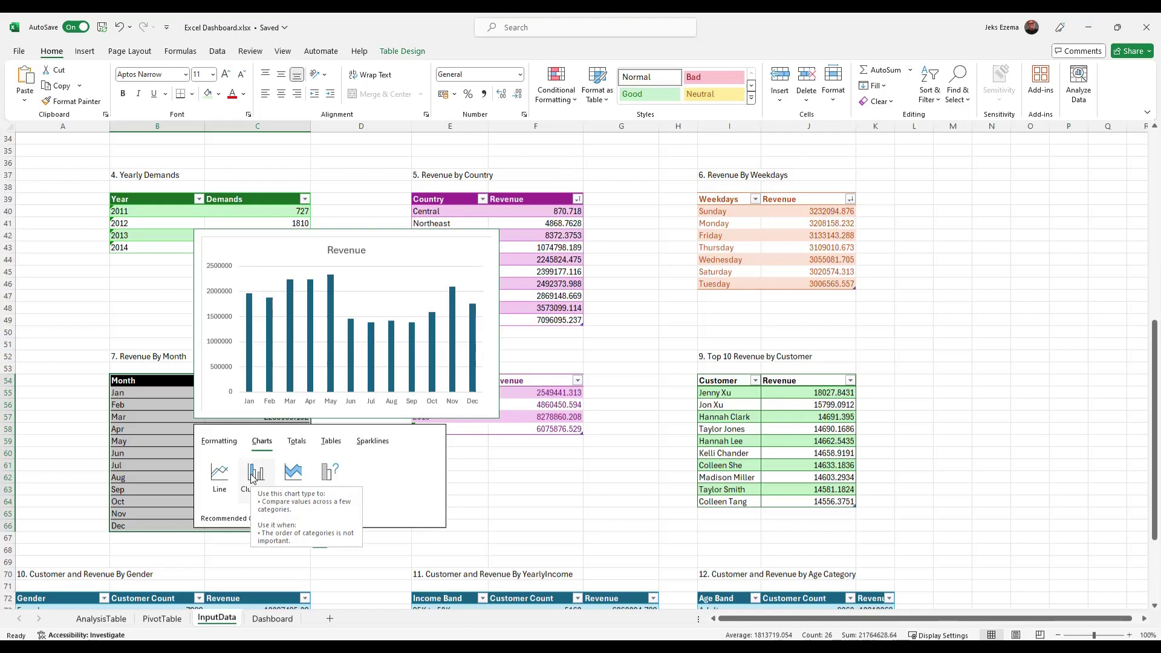
left_click(254, 474)
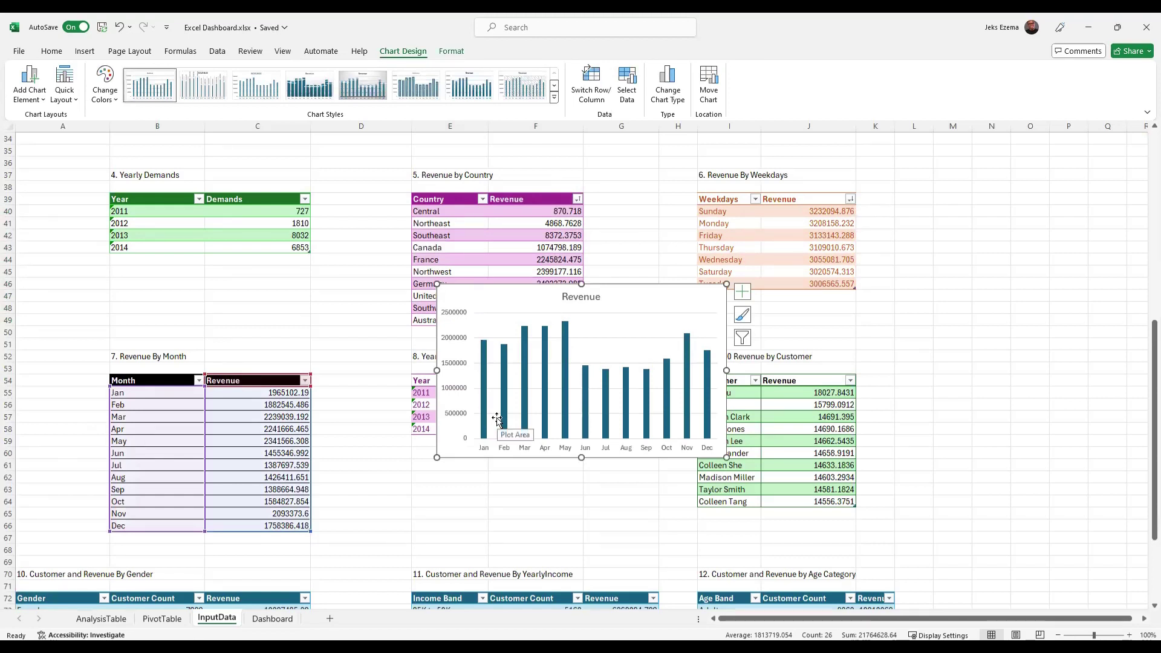
left_click(555, 96)
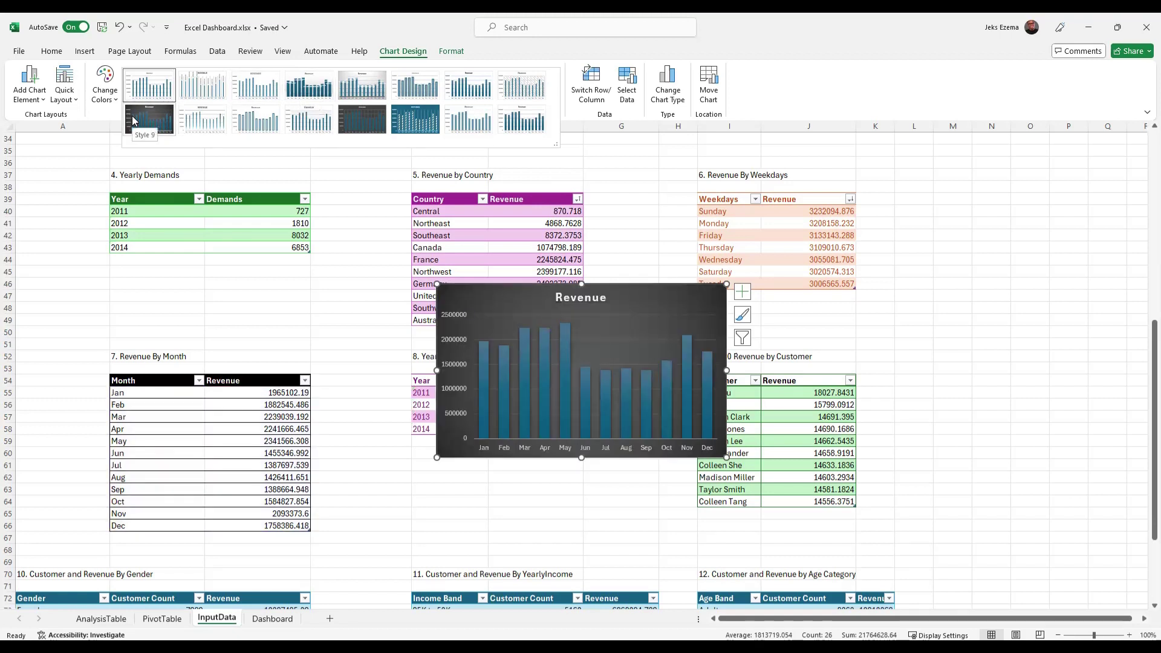
left_click(306, 91)
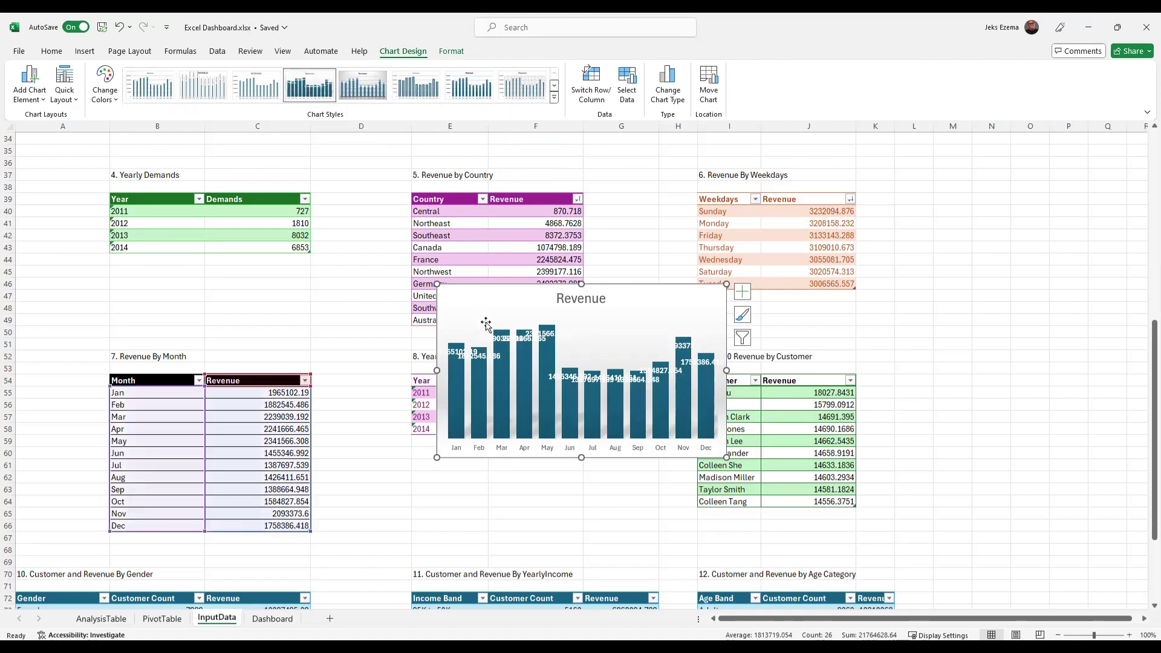
Move the Revenue chart to the Dashboard sheet and fit it inside the top-middle panel.
key("Delete")
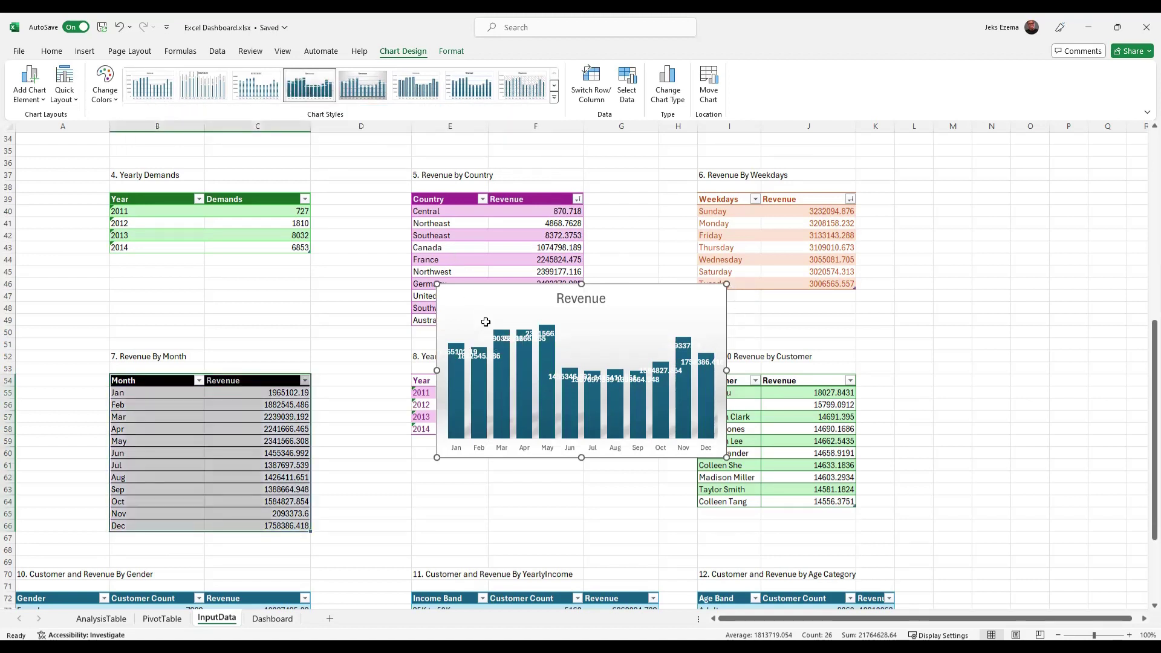
left_click(272, 620)
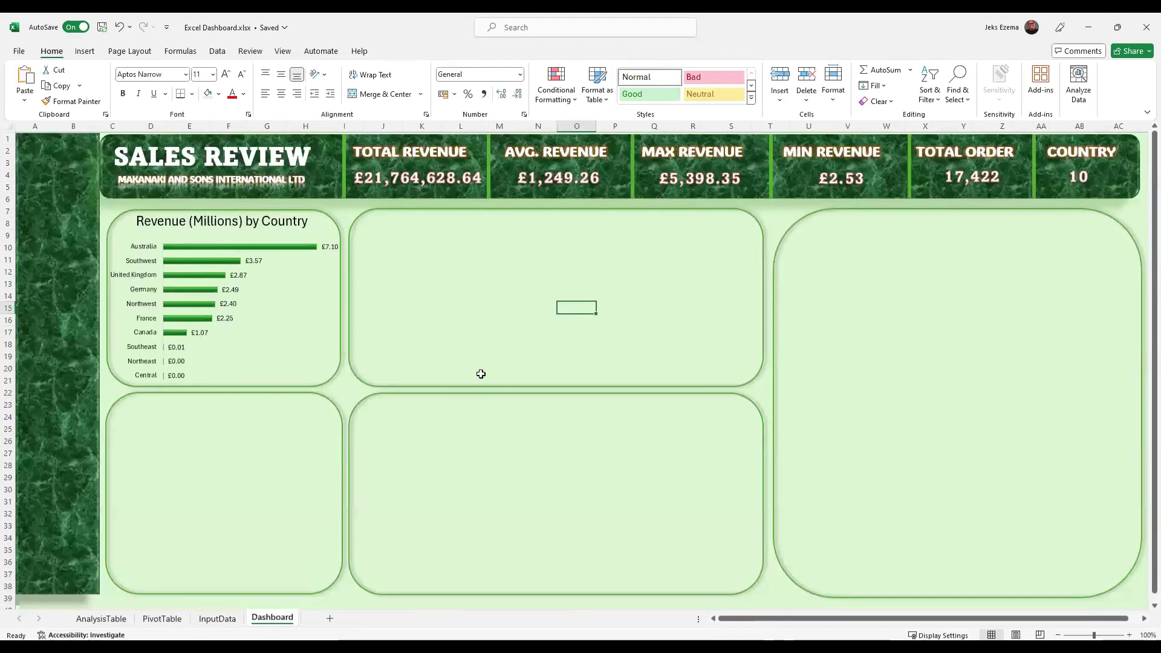
left_click(715, 208)
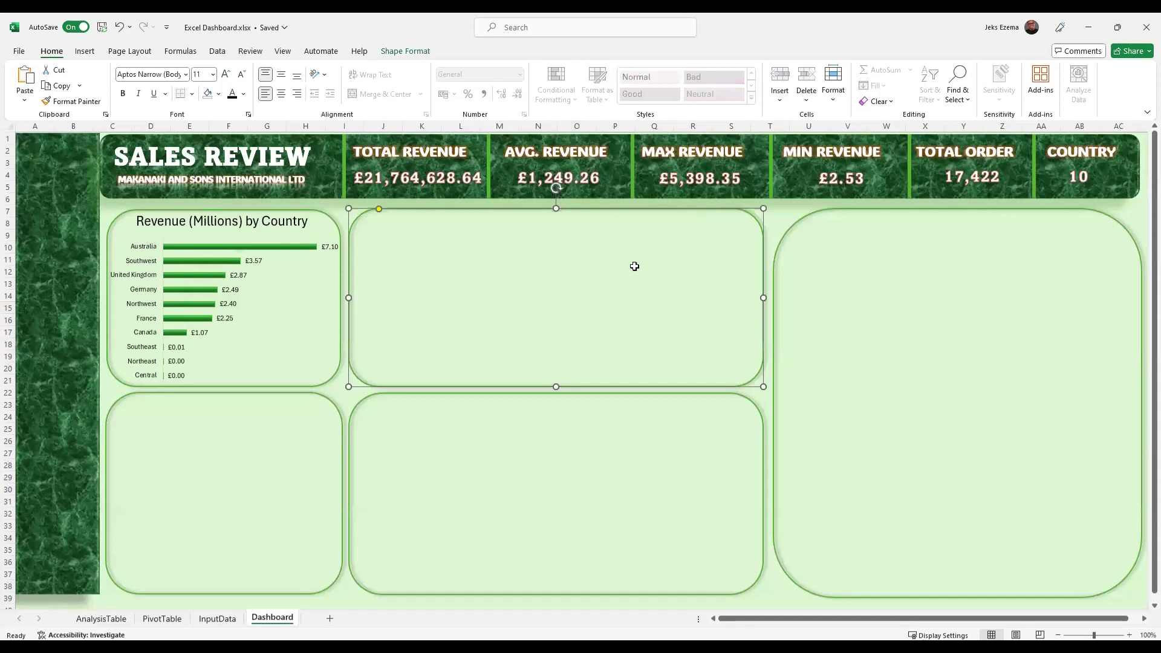
key("ctrl+v")
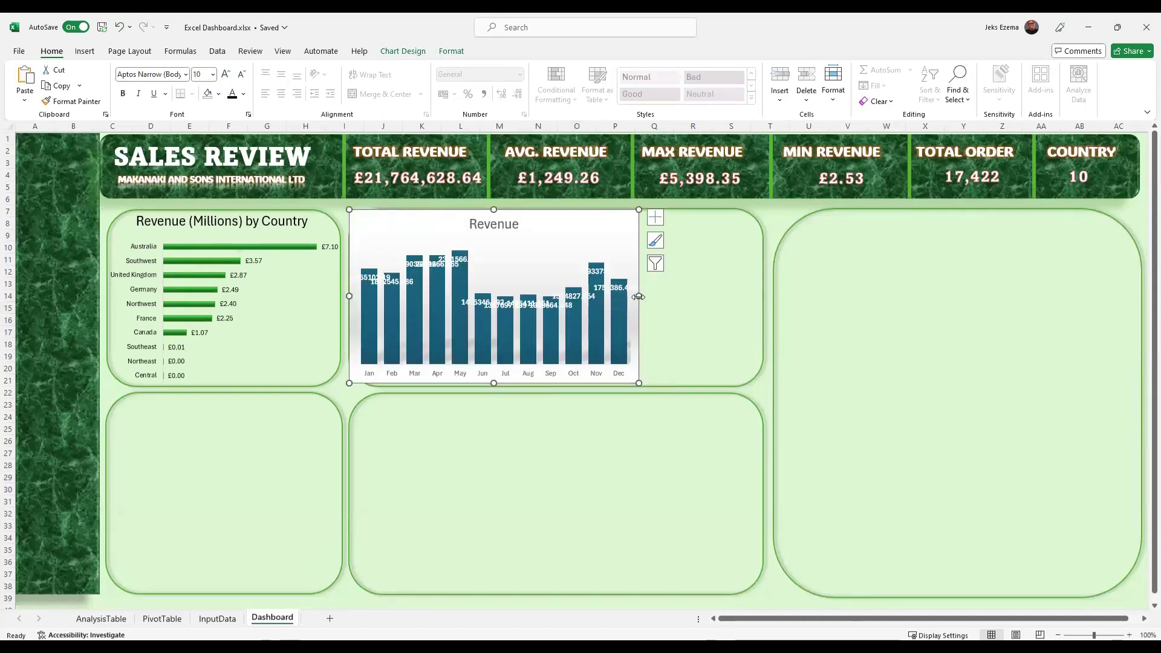
left_click_drag(639, 296, 748, 309)
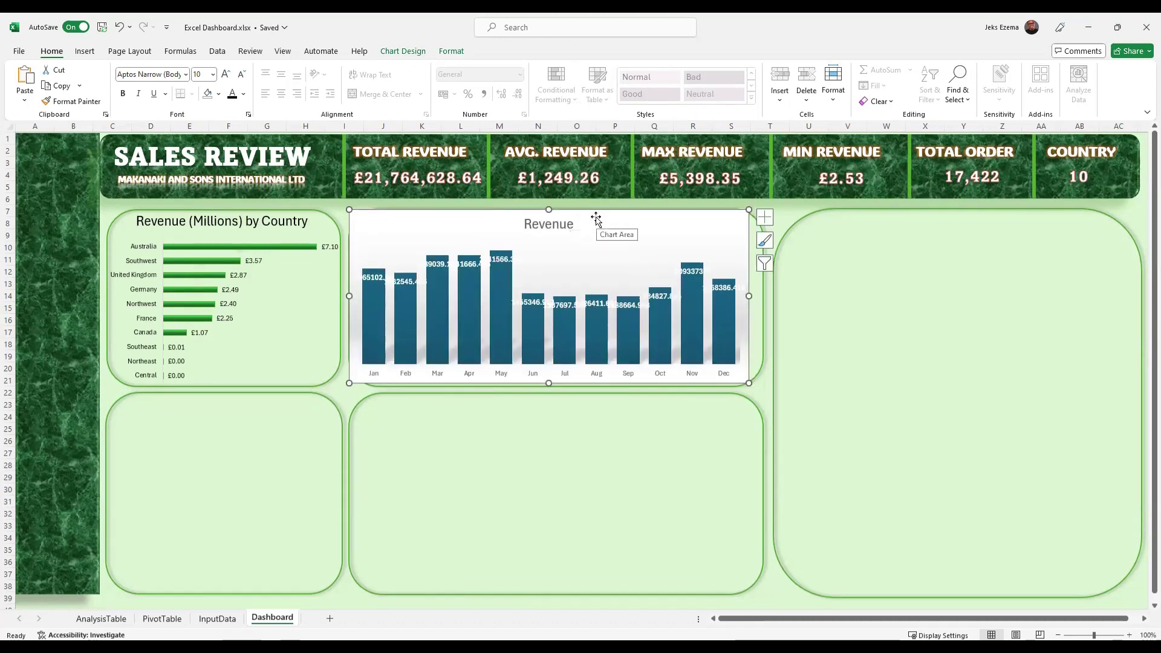
left_click_drag(596, 219, 603, 218)
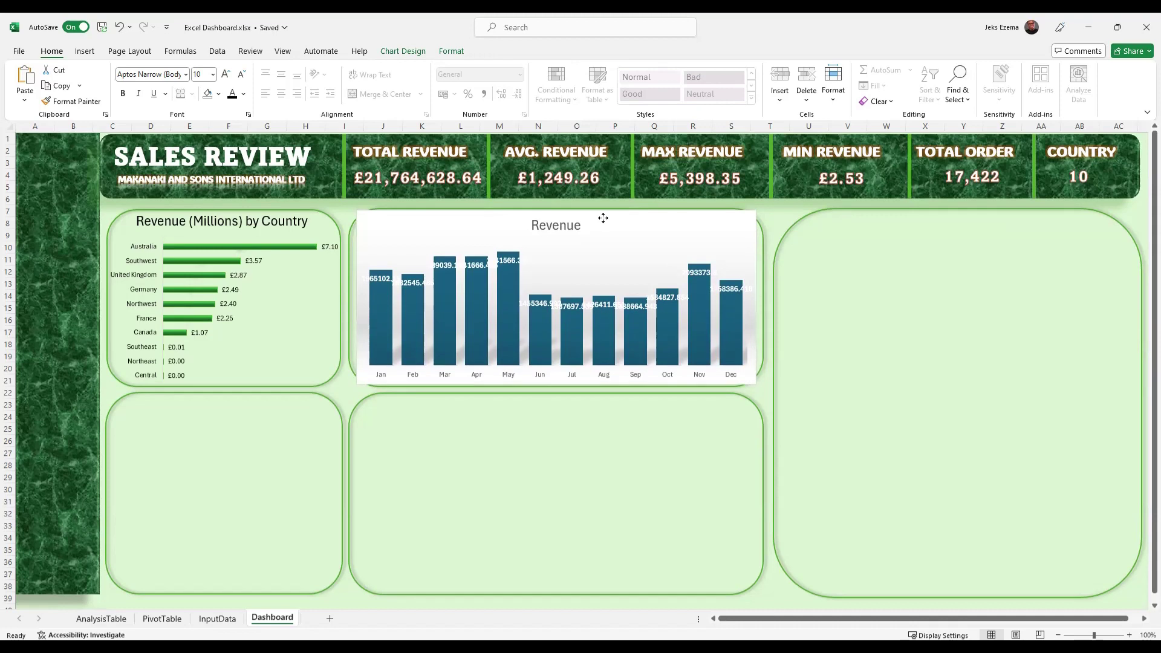
left_click_drag(604, 218, 606, 218)
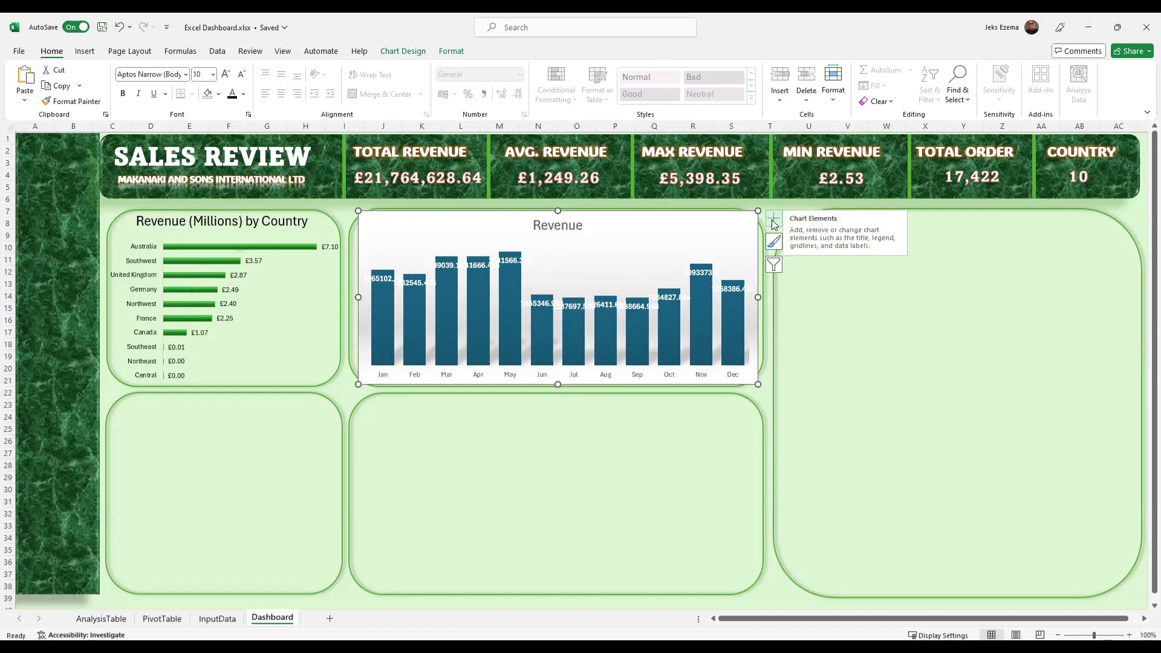
left_click(260, 292)
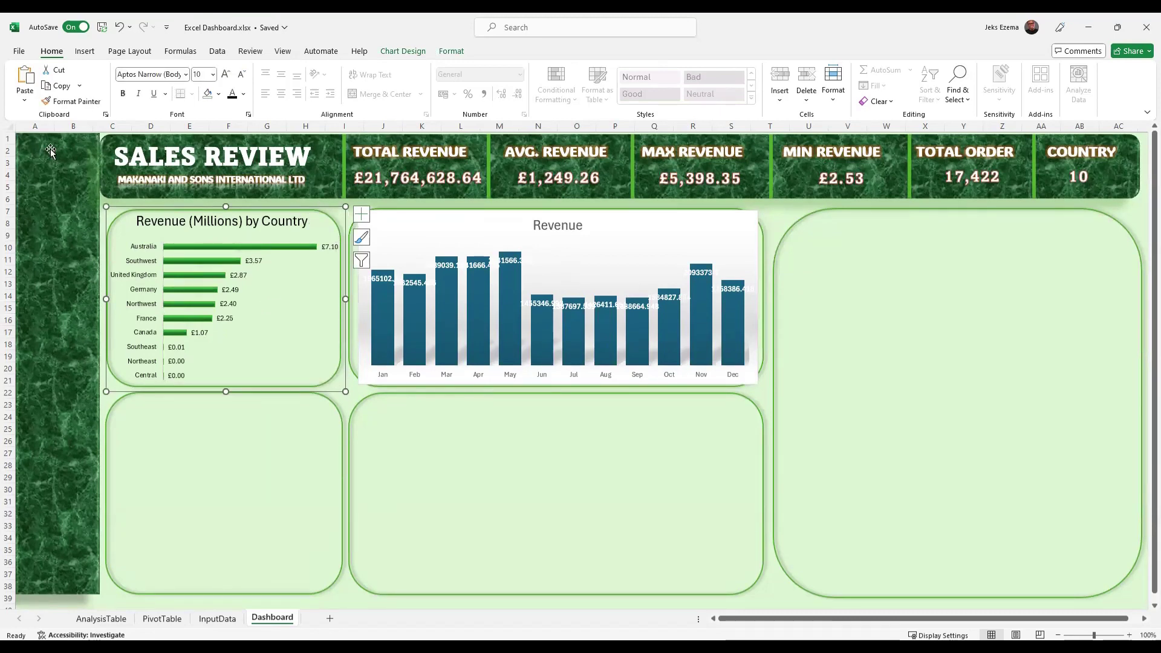
left_click(76, 101)
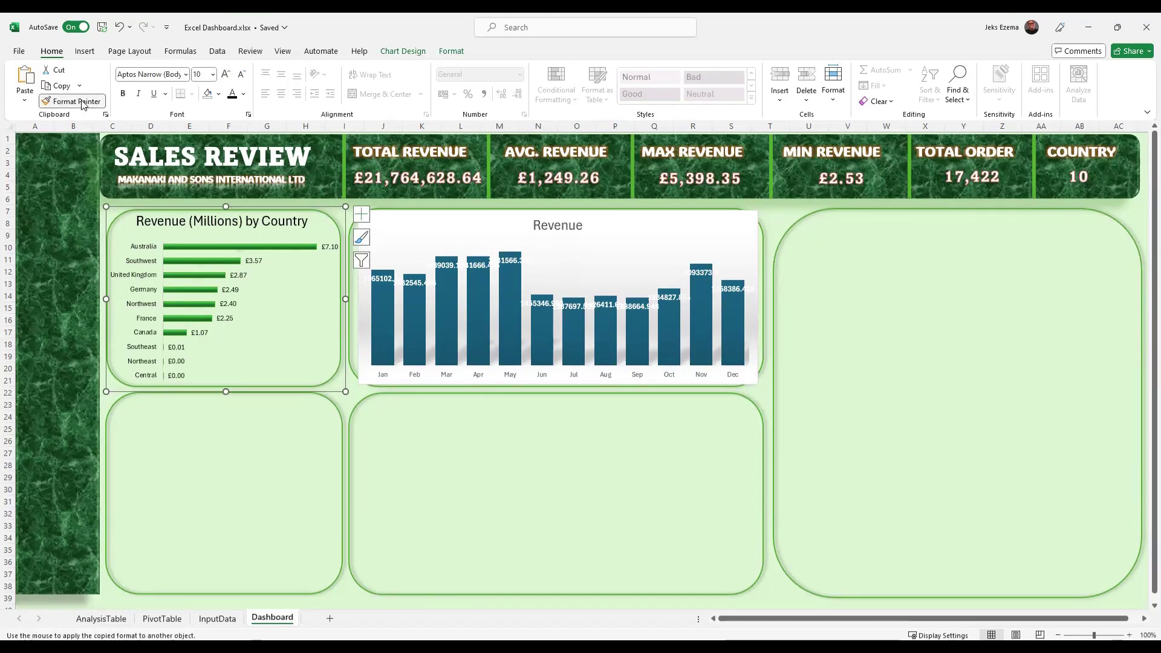
left_click(664, 224)
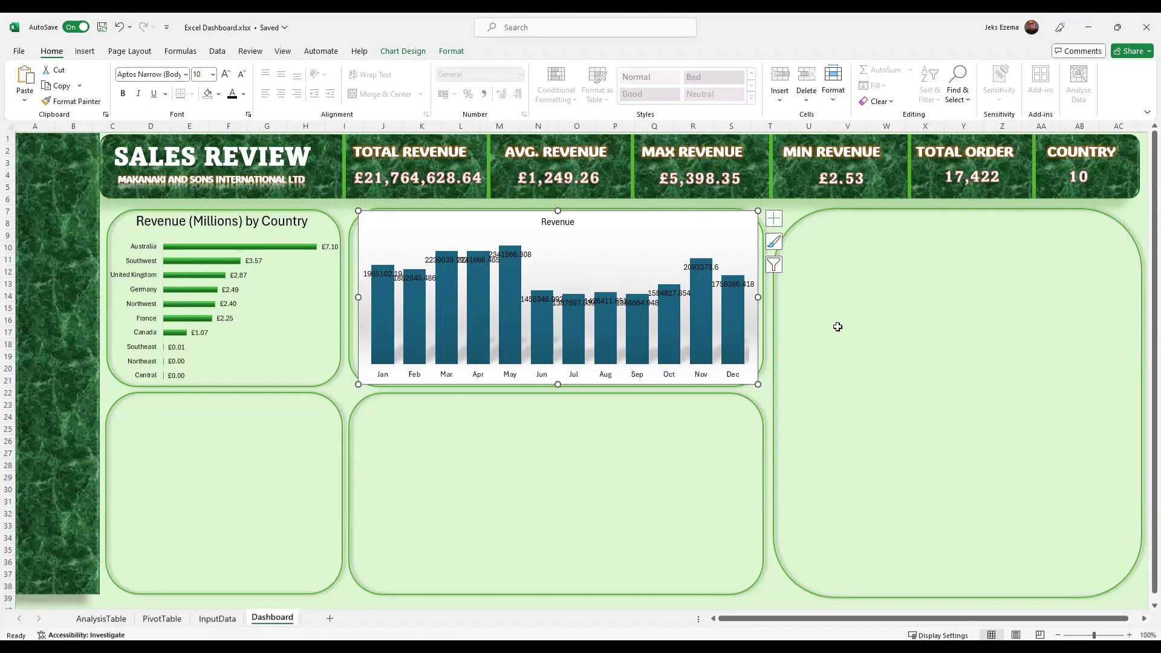
Turn on the chart's Primary Vertical axis, 0 to 2500000, and select it.
left_click(774, 220)
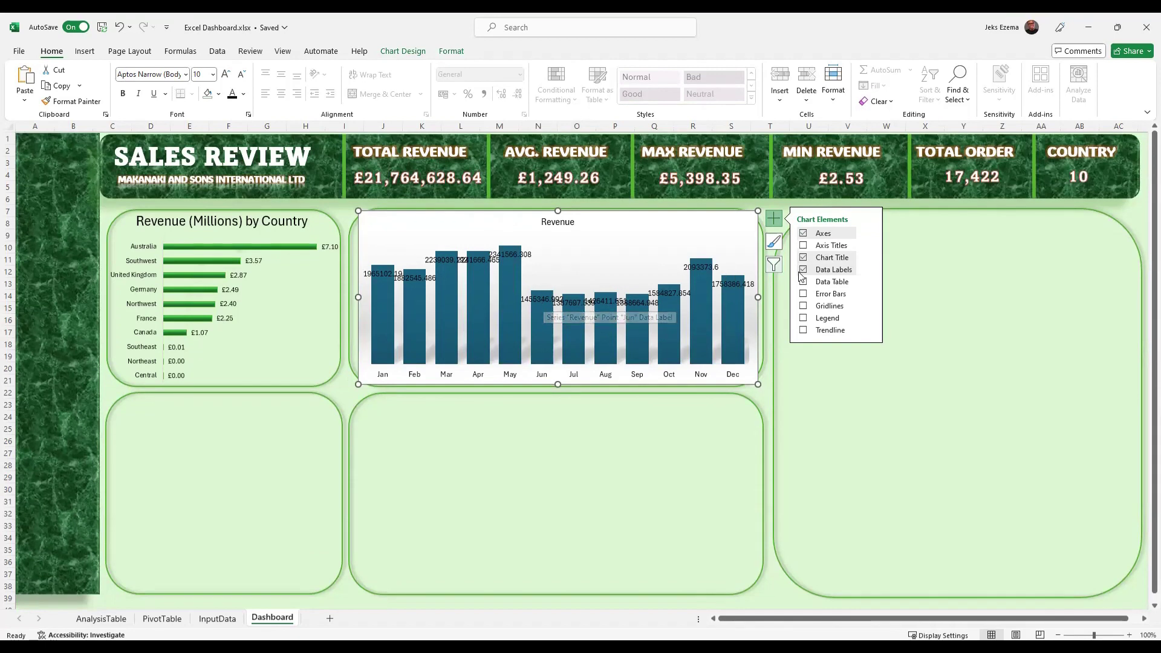
left_click(870, 233)
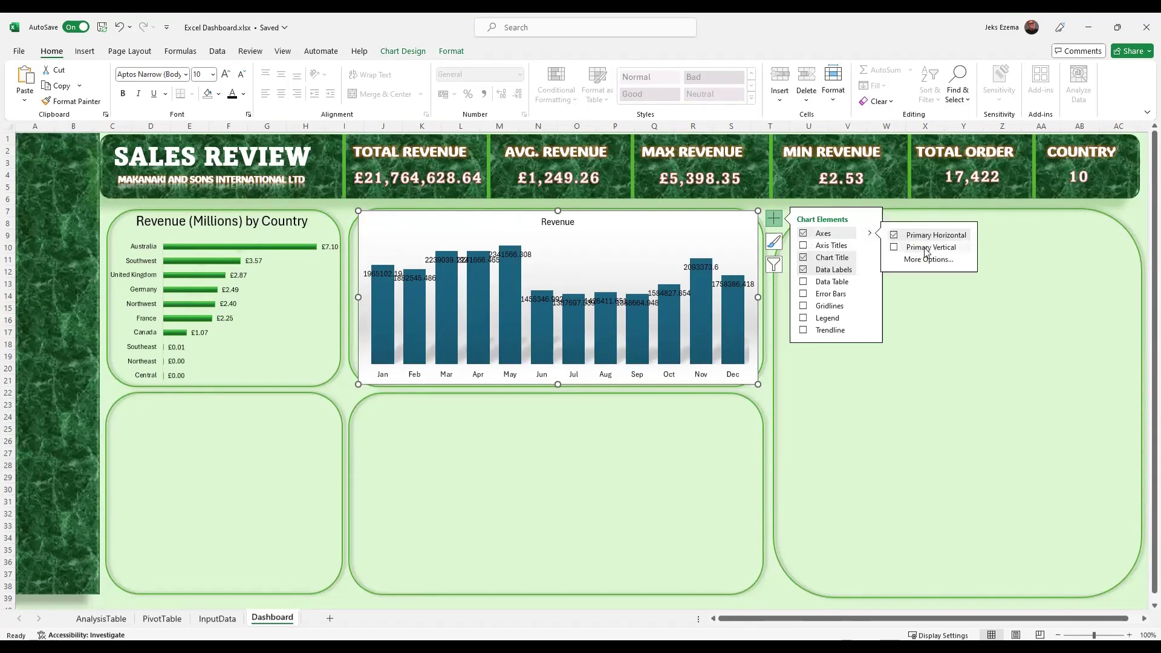
left_click(895, 248)
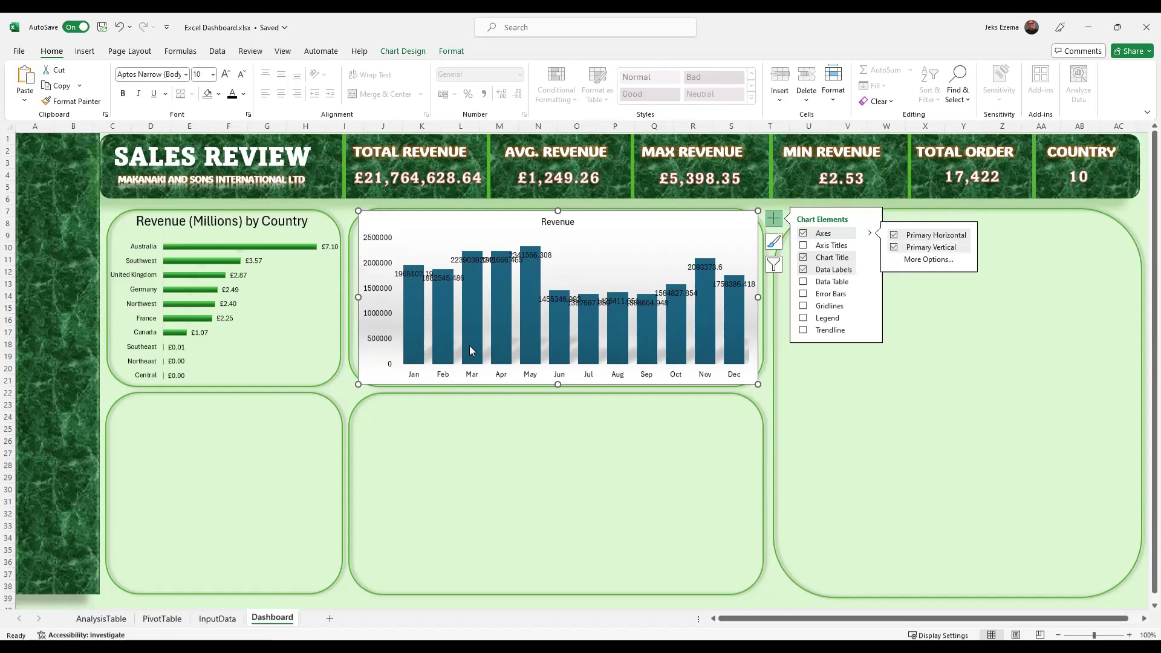
right_click(372, 298)
left_click(989, 382)
left_click(962, 404)
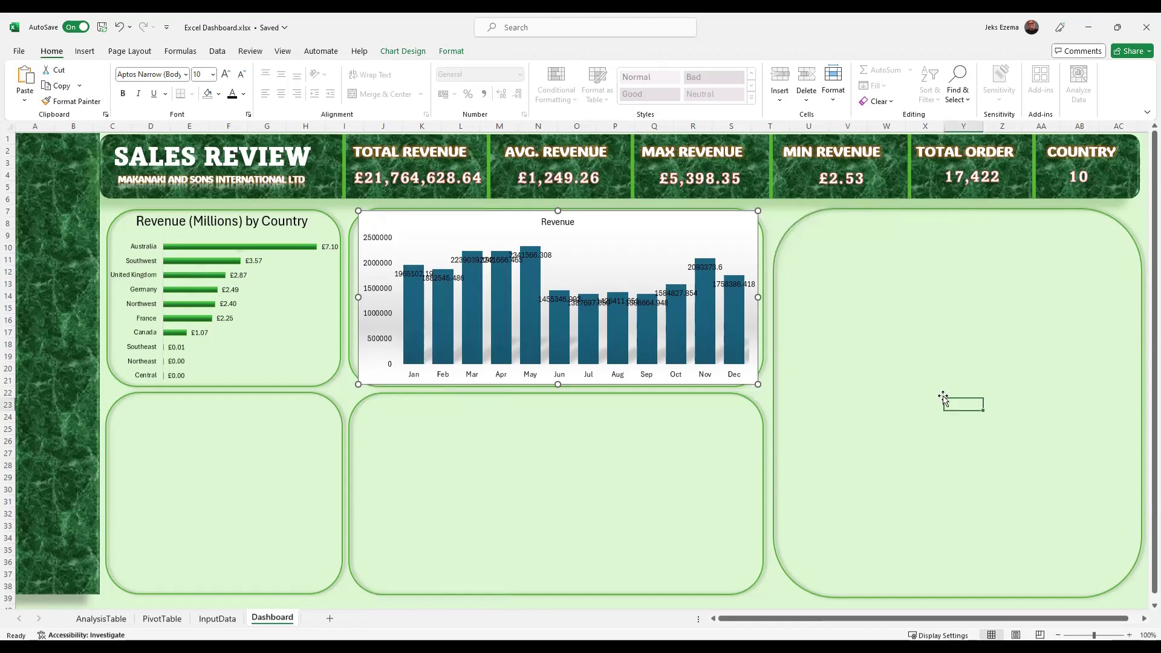
left_click(381, 295)
Set the vertical axis display units to Millions in Format Axis, so it reads 0 to 2.5.
right_click(381, 295)
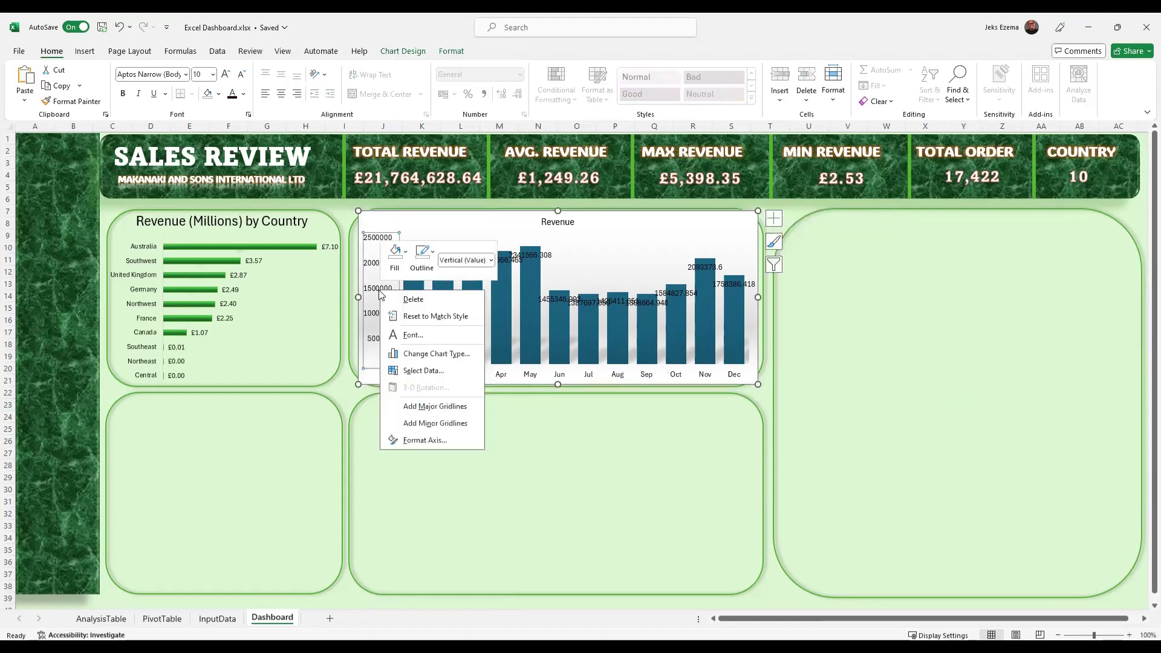
left_click(422, 444)
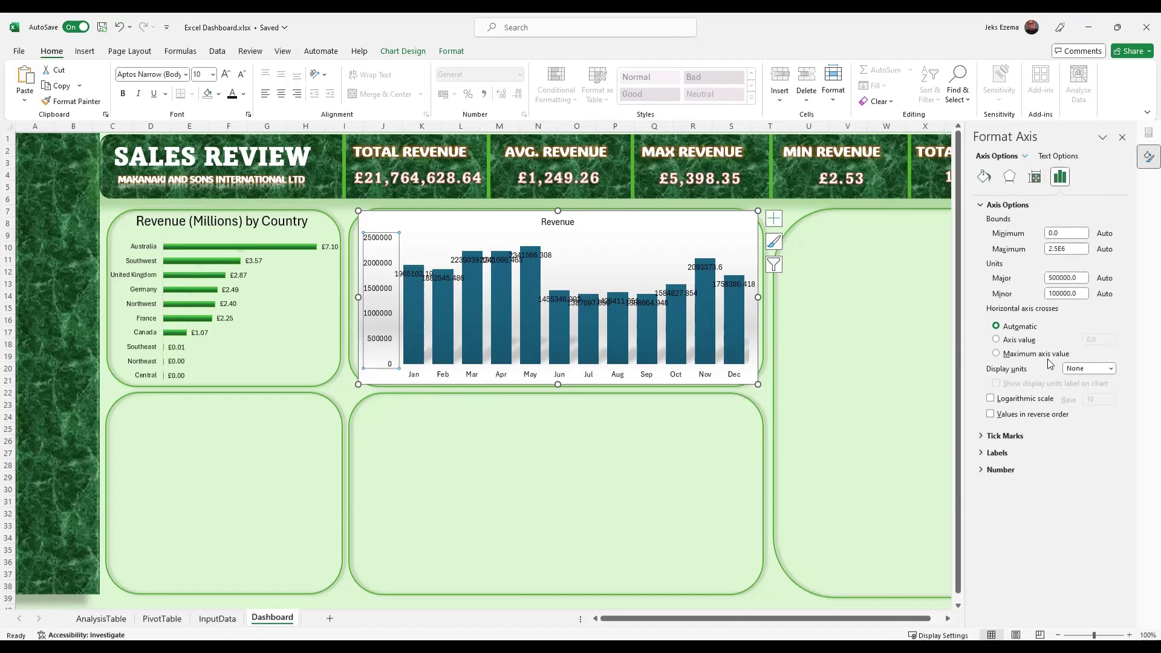
left_click(1111, 369)
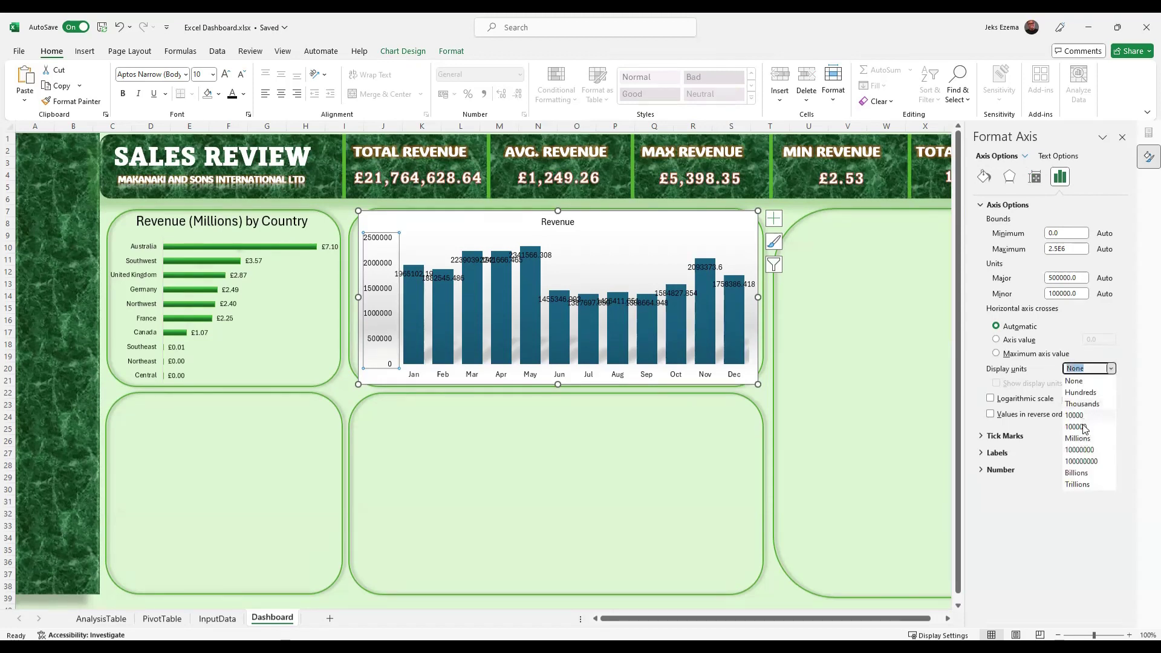
left_click(1081, 439)
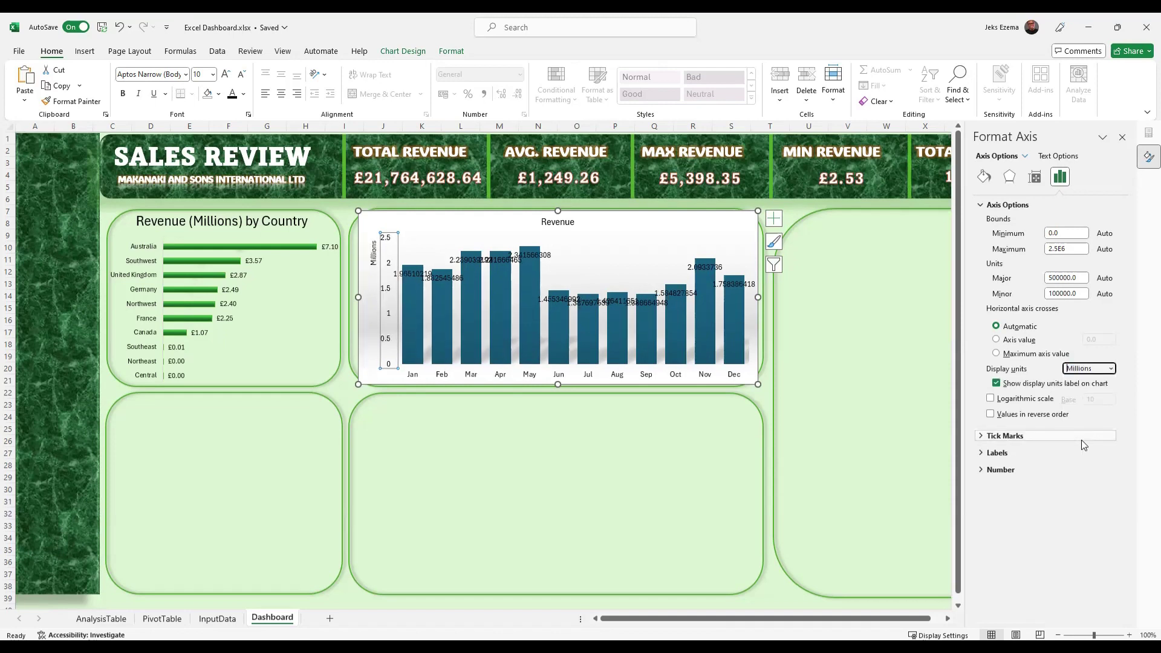
left_click(1035, 179)
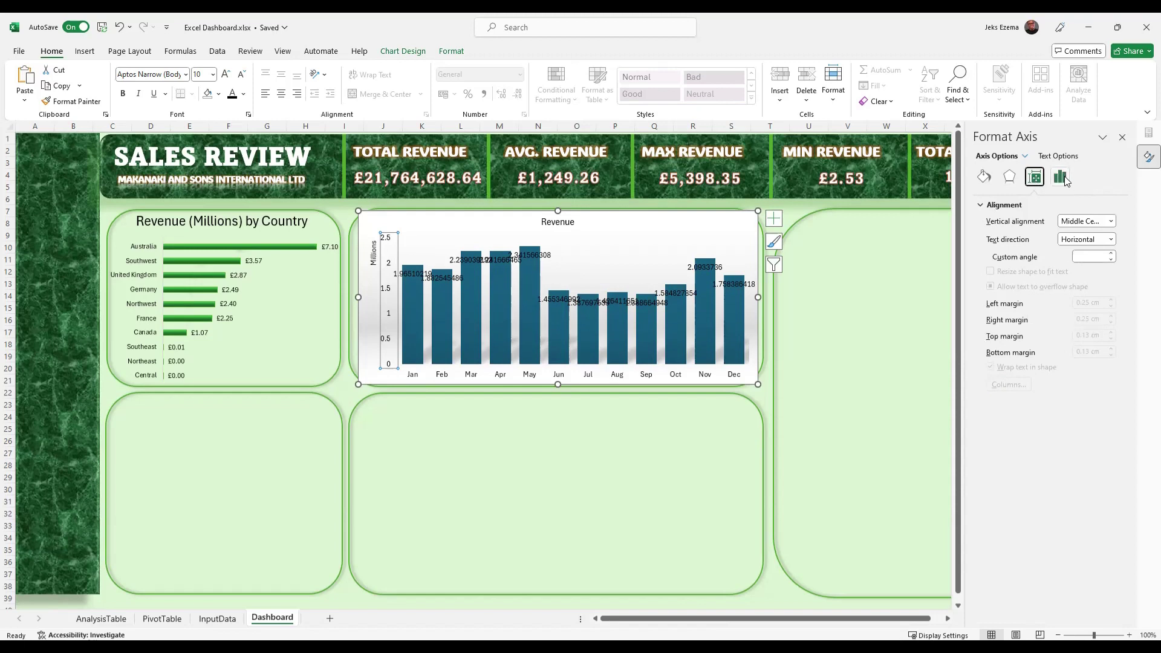
left_click(1062, 178)
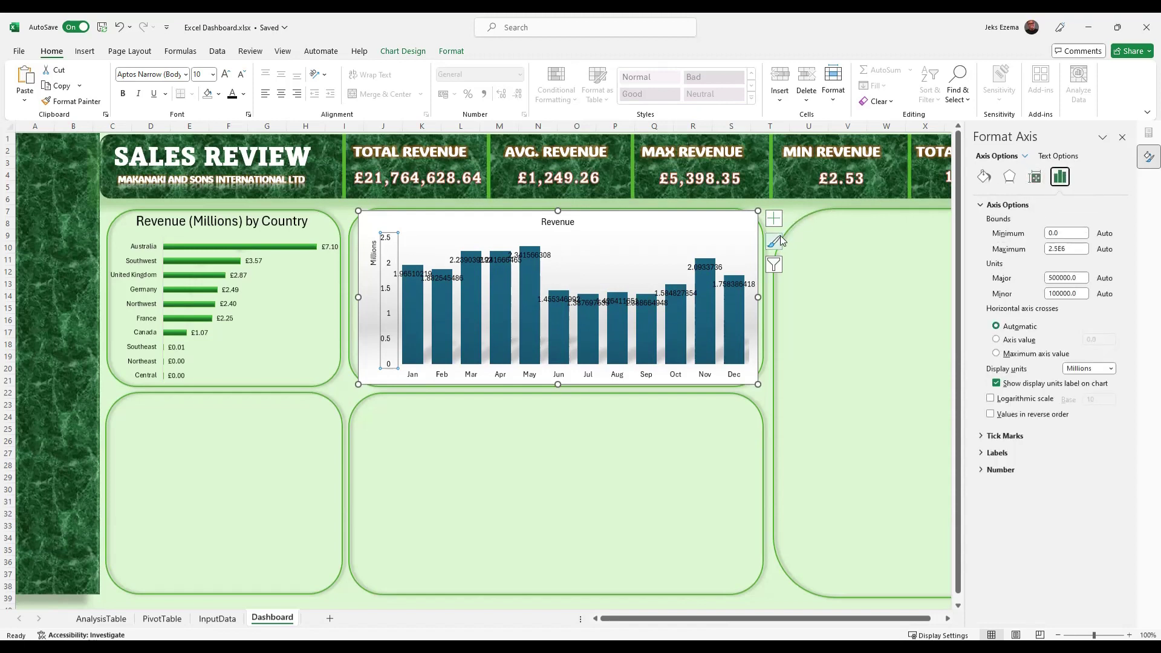
Toggle the chart's Data Table element on and then off again.
left_click(775, 218)
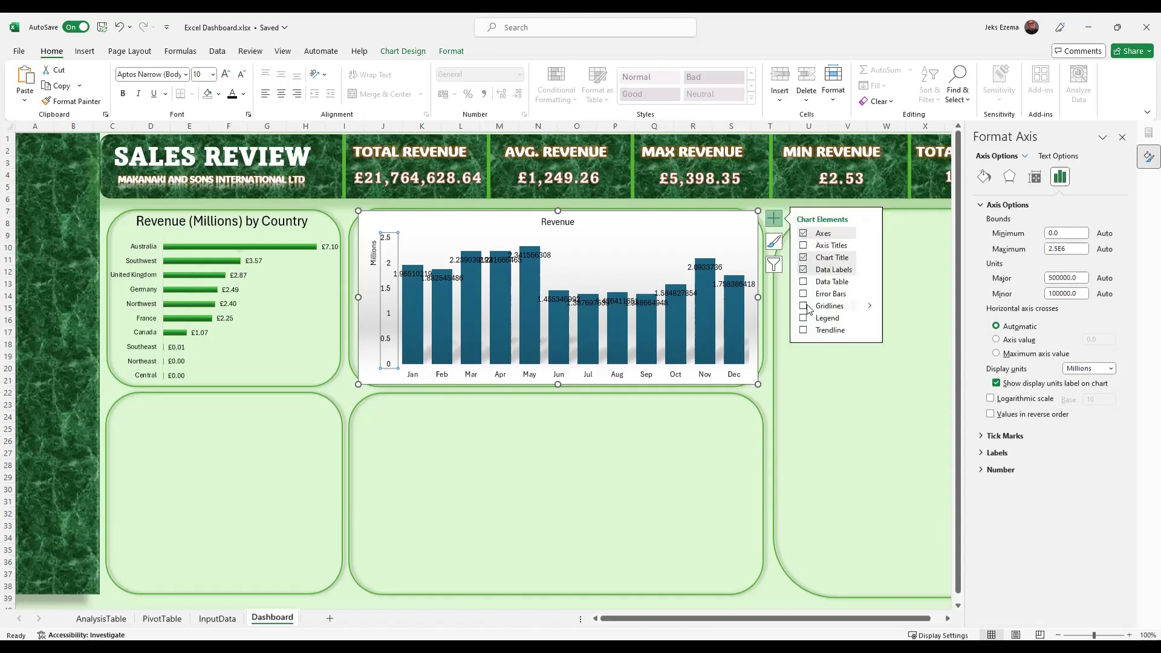
left_click(804, 282)
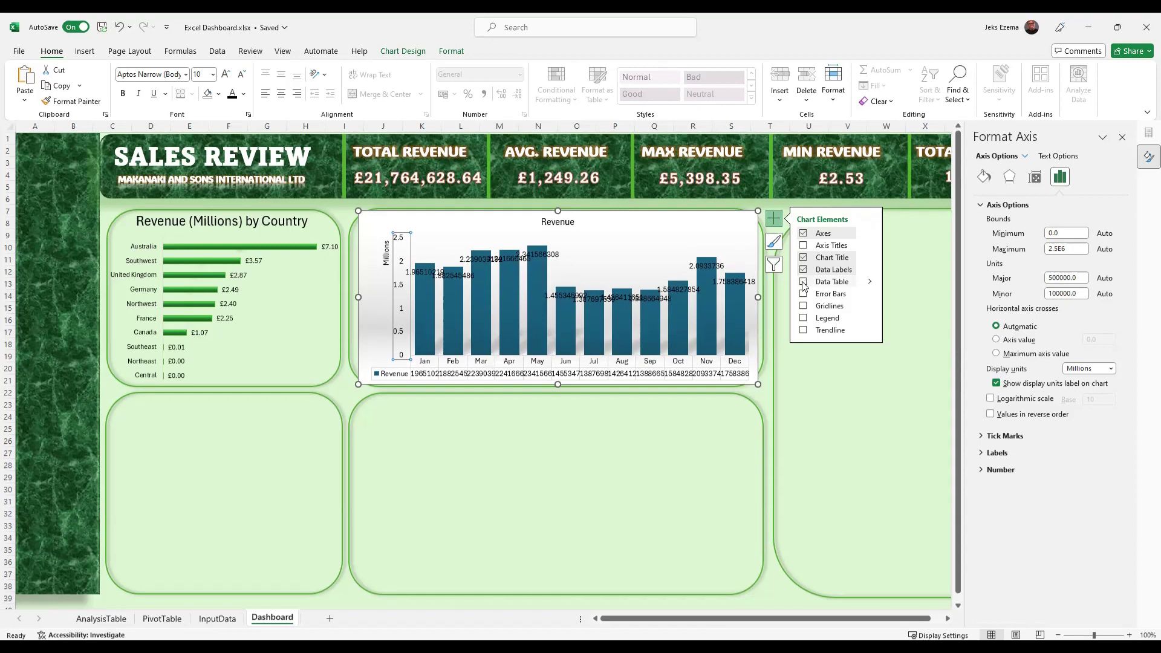
left_click(804, 283)
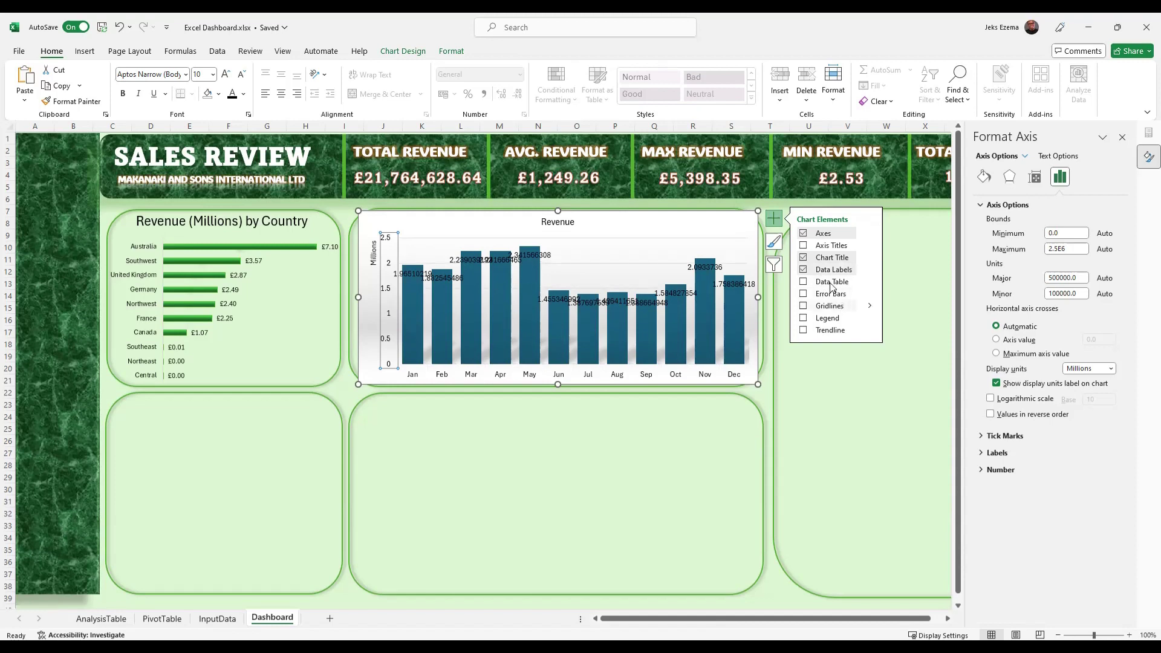
Format the Revenue data labels as £ Currency with two decimals, such as £1.97.
right_click(484, 264)
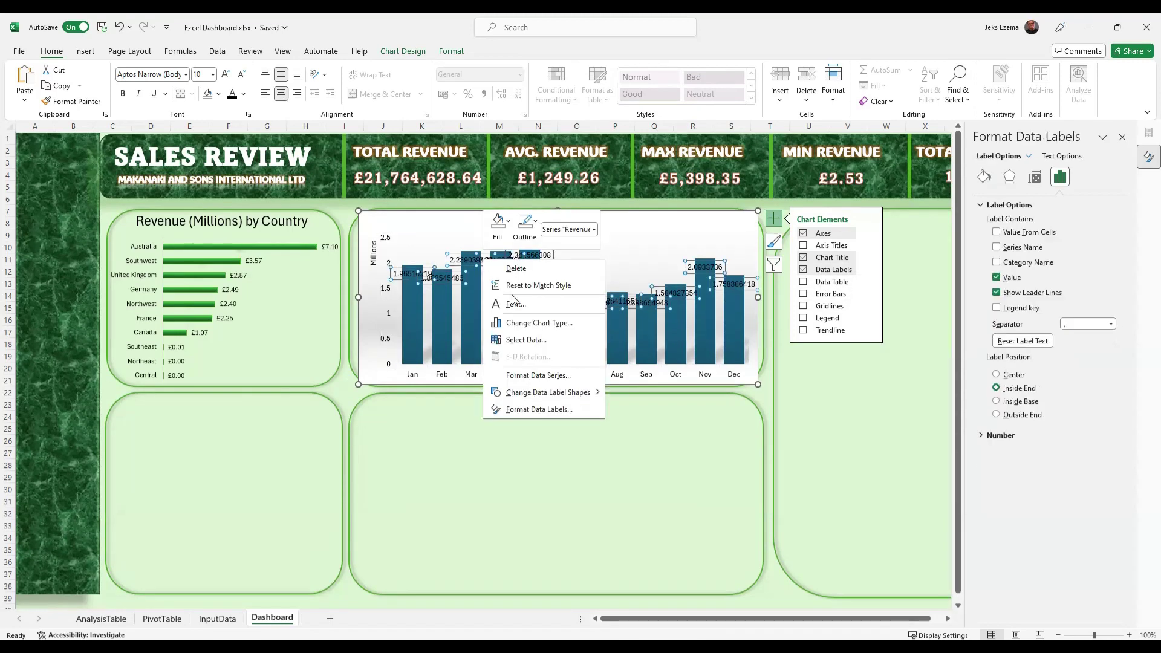
left_click(528, 410)
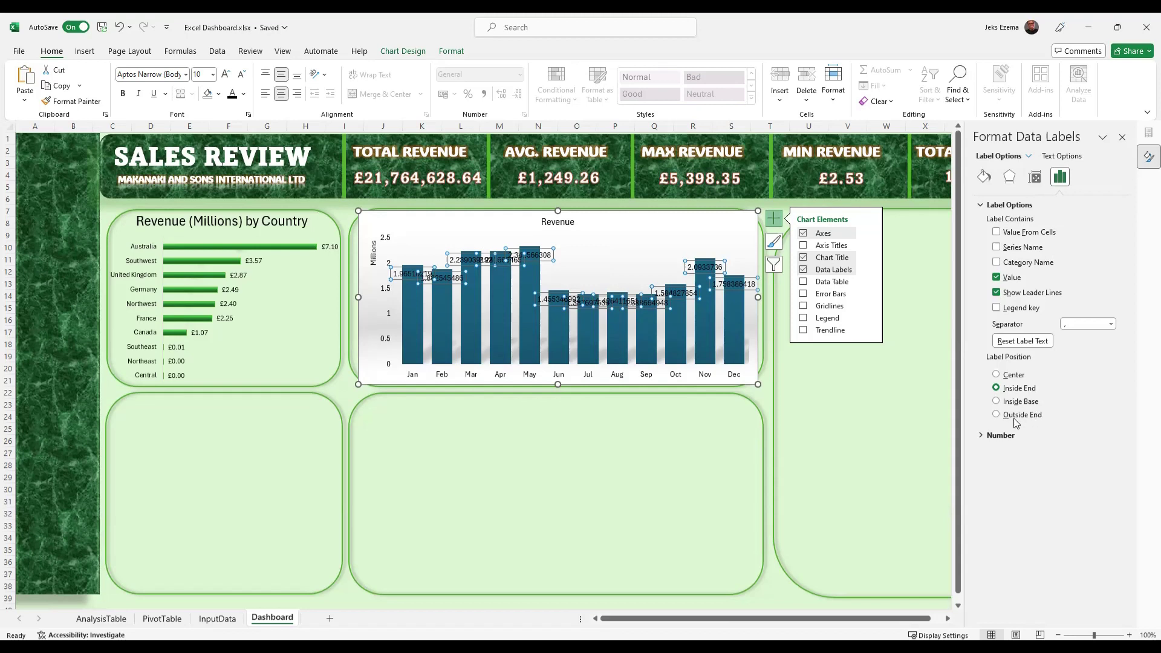
left_click(980, 435)
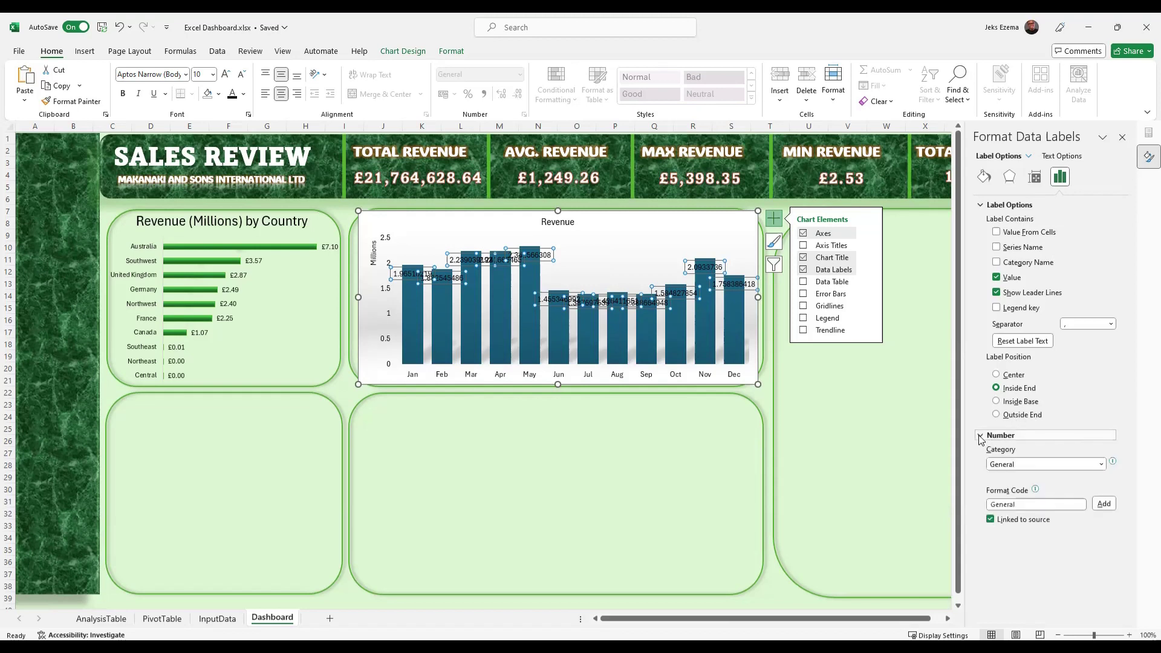
left_click(1101, 464)
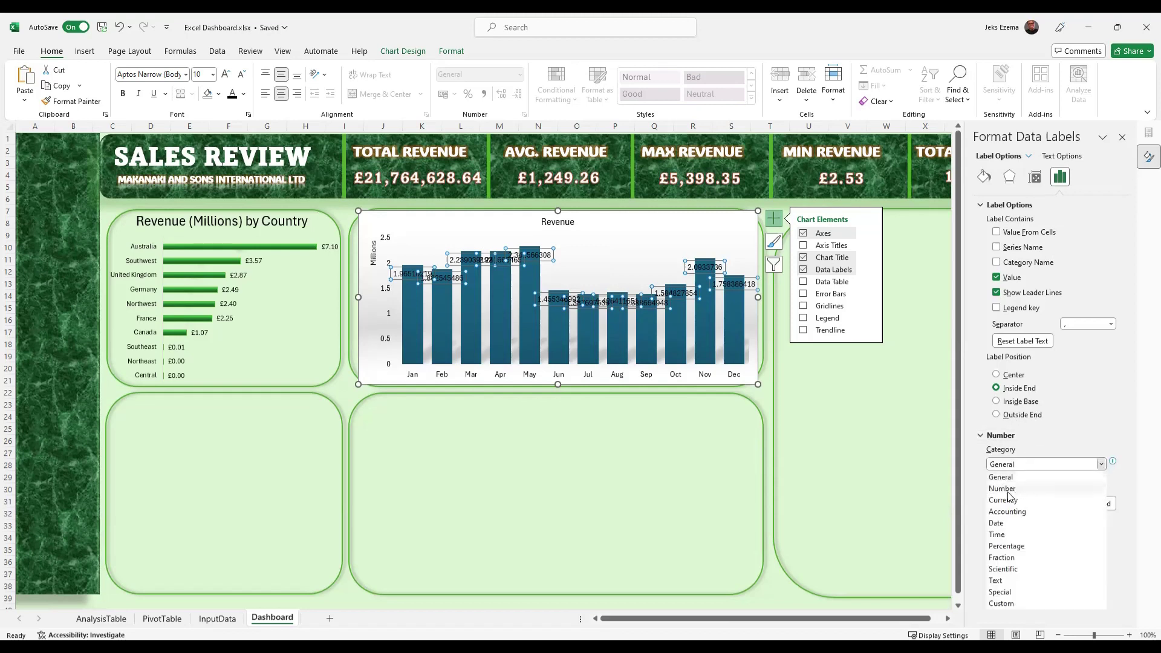
left_click(1007, 501)
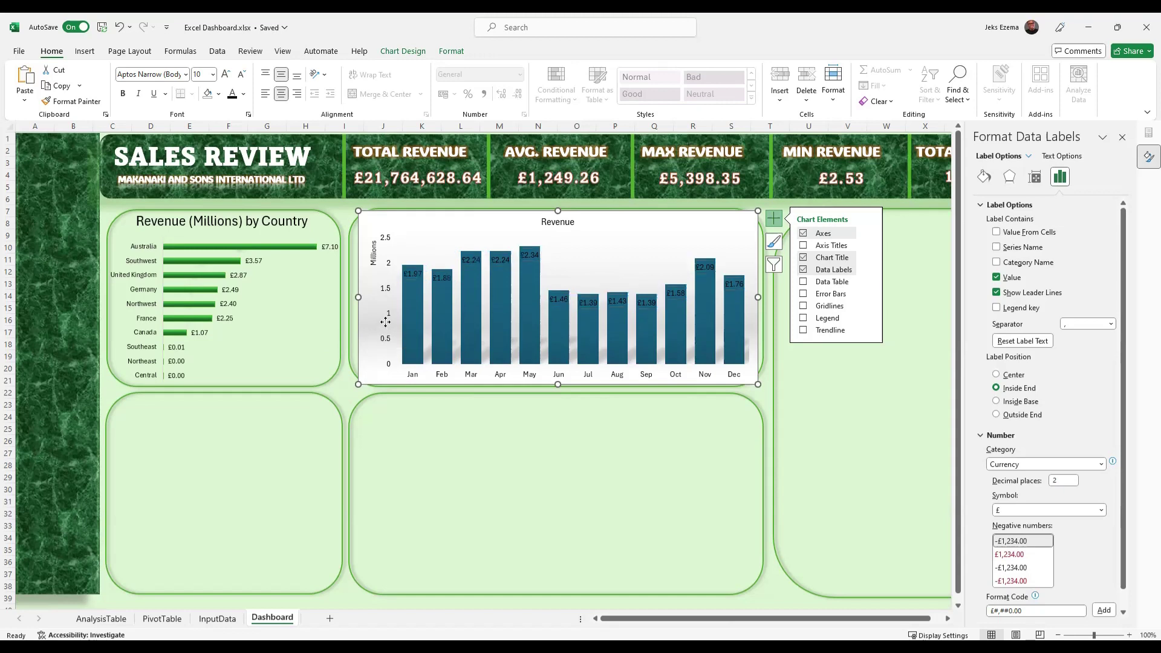
right_click(386, 325)
left_click(606, 252)
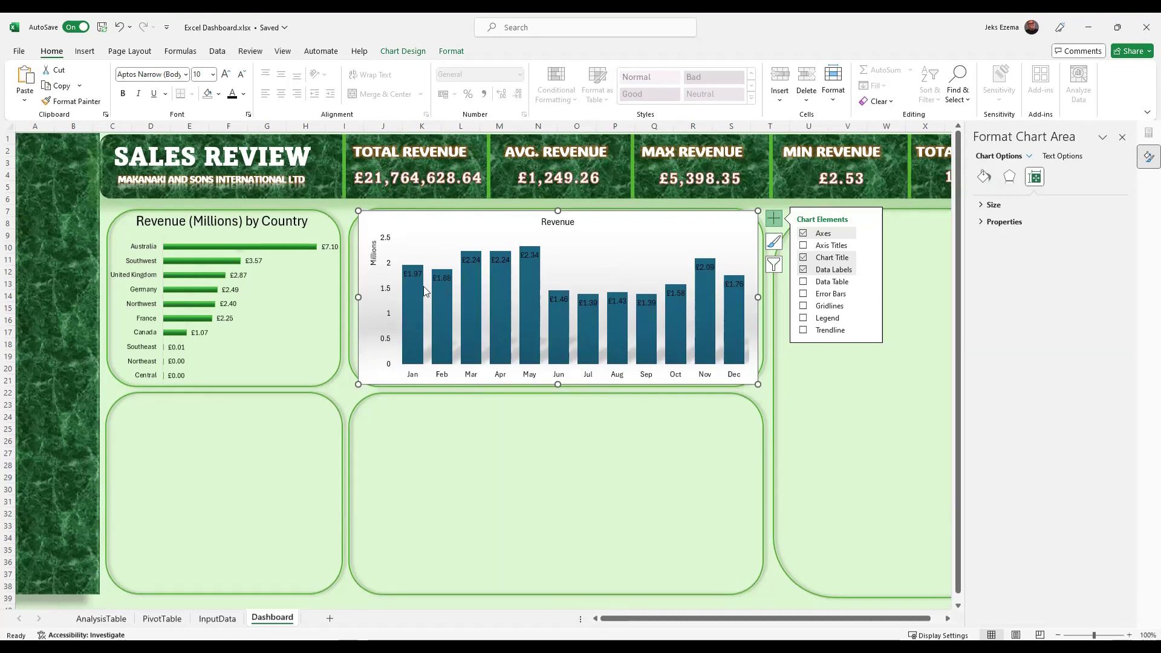
Untick Primary Vertical to remove the value axis from the Revenue chart.
left_click(581, 255)
left_click(387, 294)
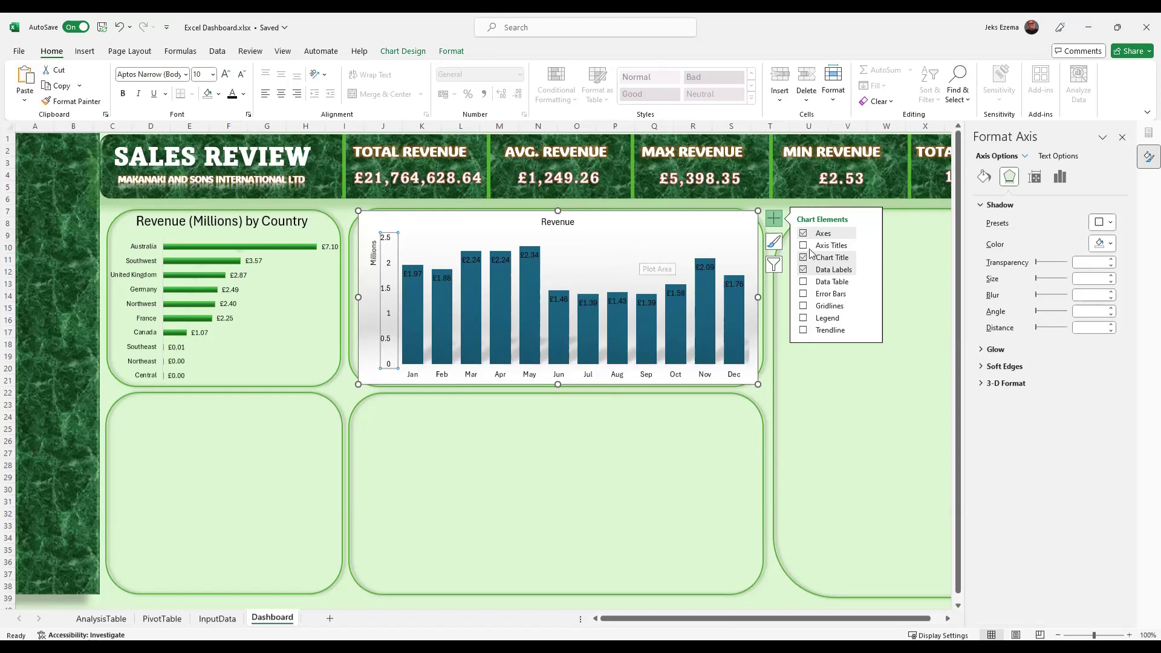
left_click(871, 234)
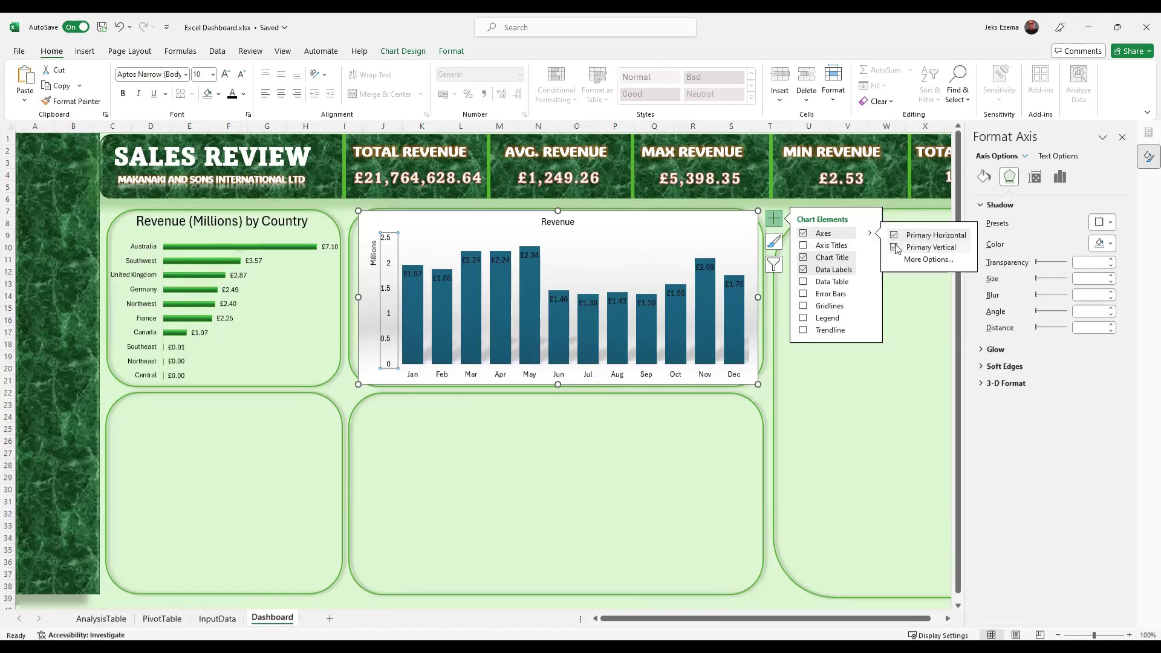
left_click(896, 247)
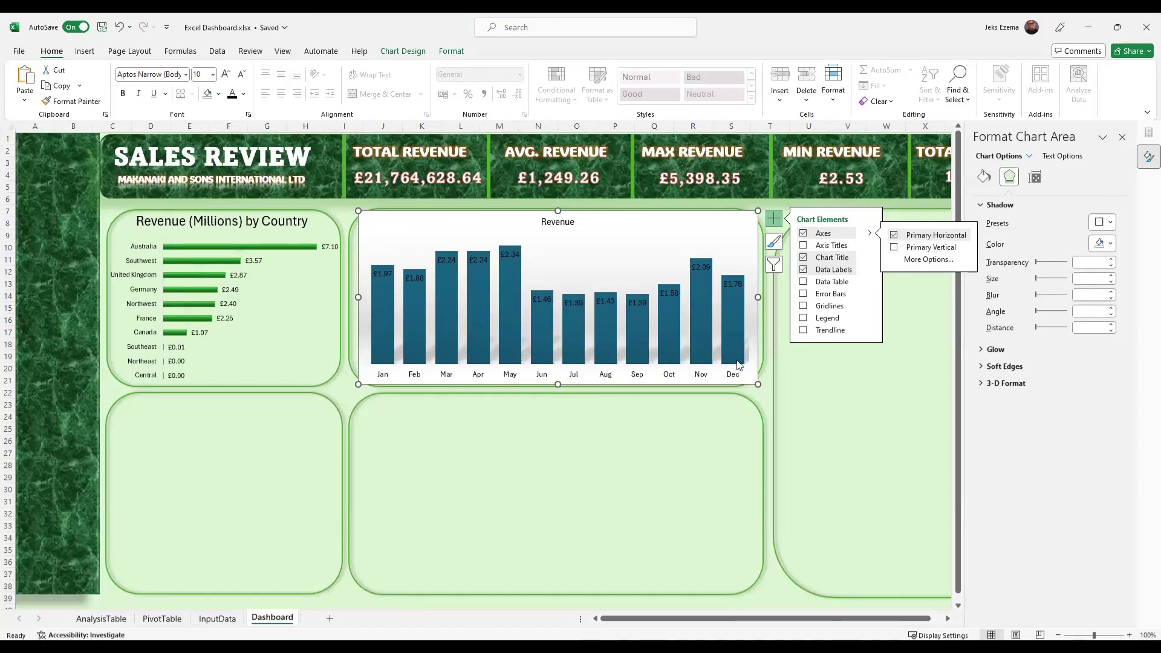
mouse_move(738, 365)
left_click(399, 52)
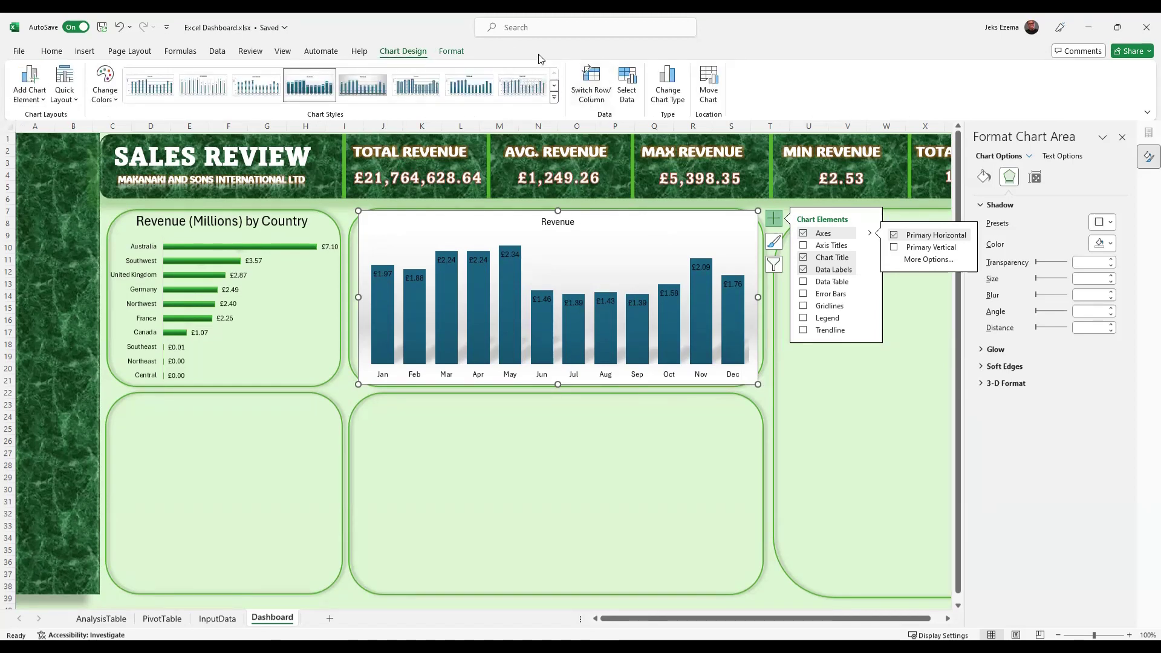
Expand the Format tab's full Shape Styles gallery for the Revenue chart area.
left_click(451, 51)
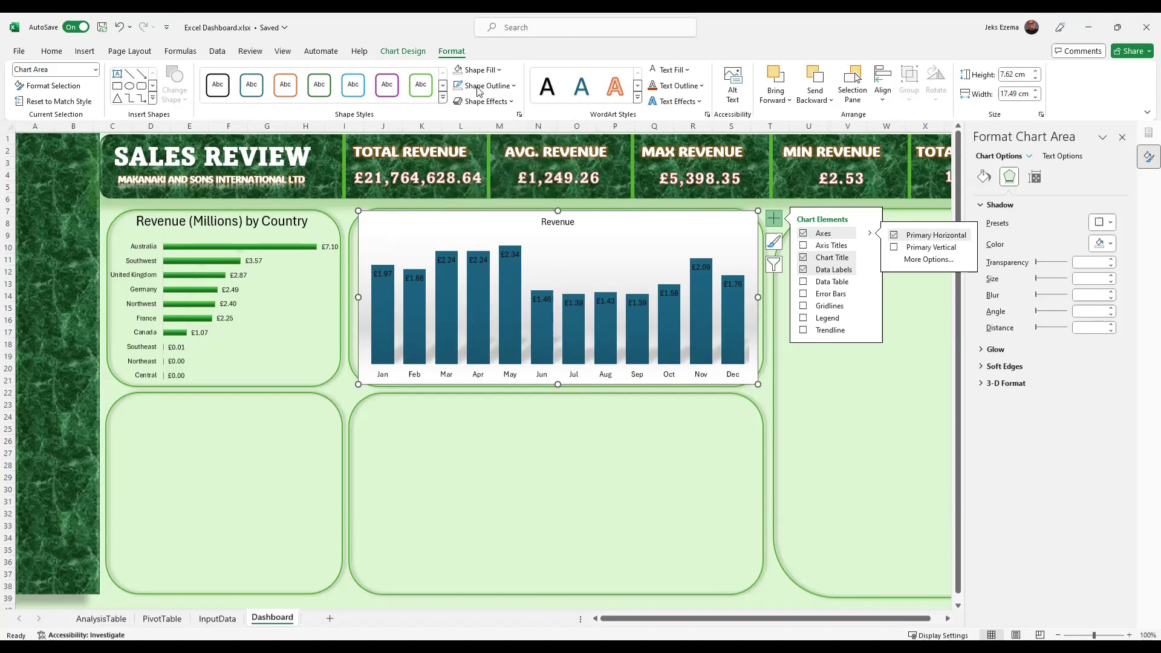
left_click(500, 70)
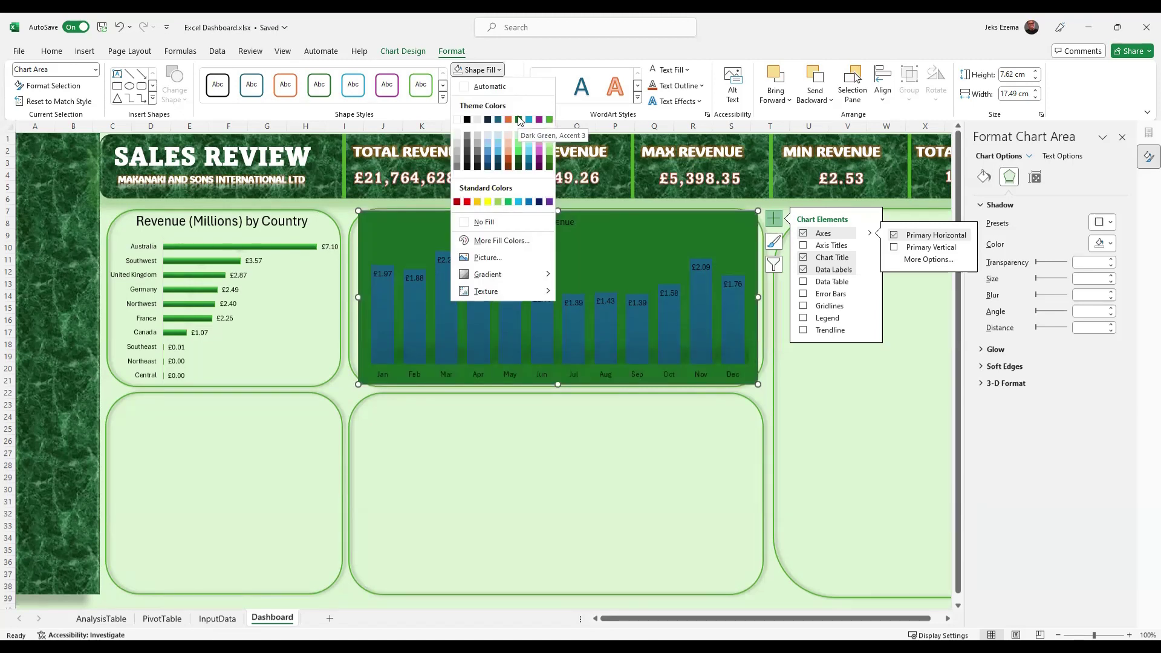
left_click(444, 98)
left_click(444, 98)
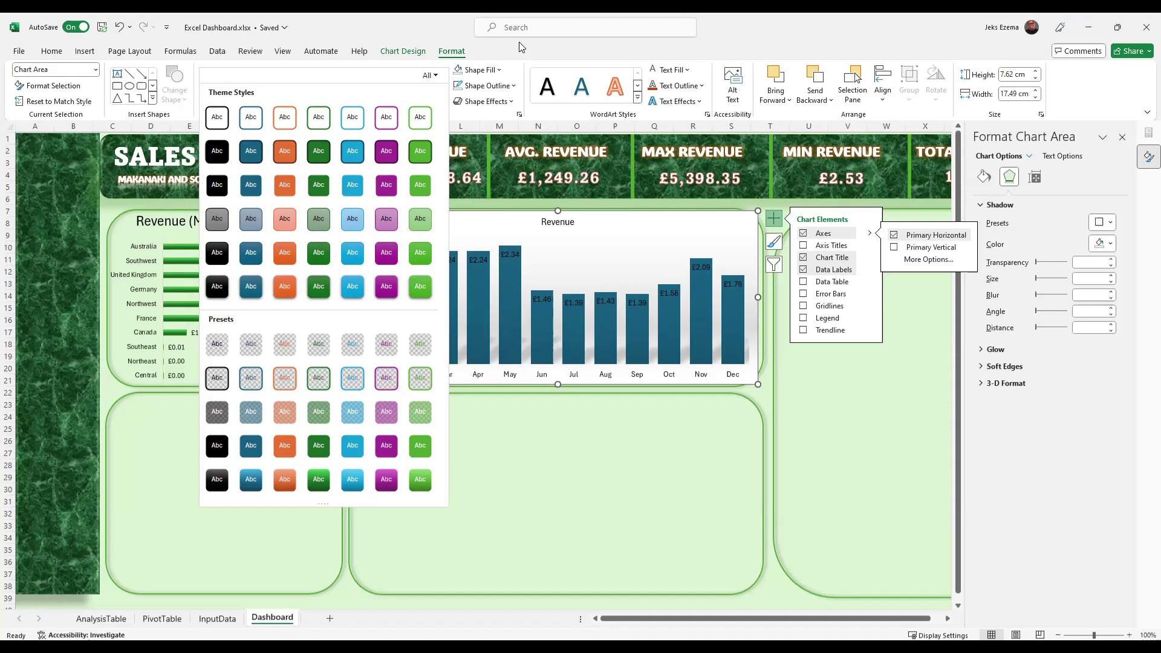
Close the style gallery and select the monthly chart's Revenue bars to open Format Data Series.
left_click(521, 45)
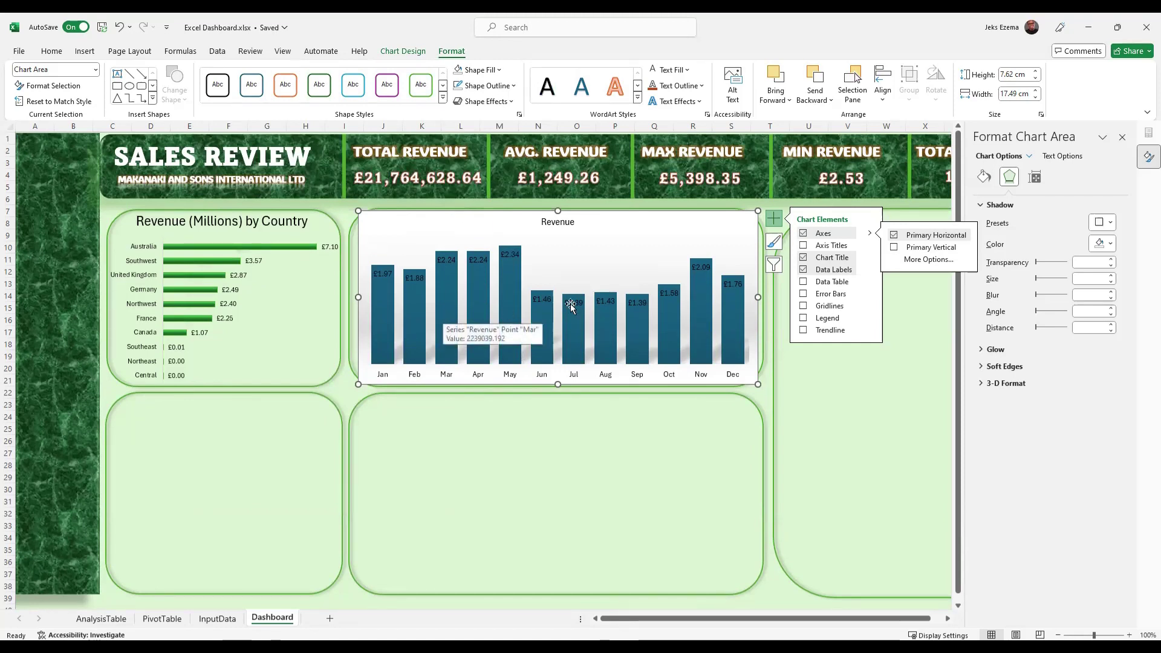
left_click(703, 319)
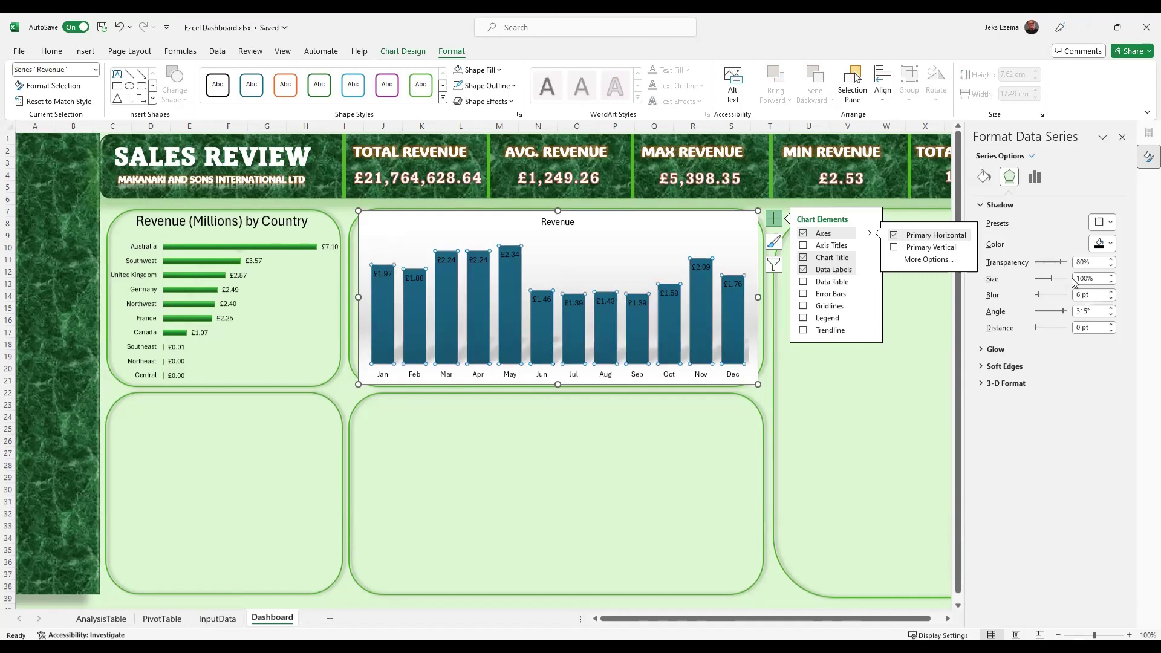
Give the Revenue bars' shadow a new colour.
left_click(1111, 245)
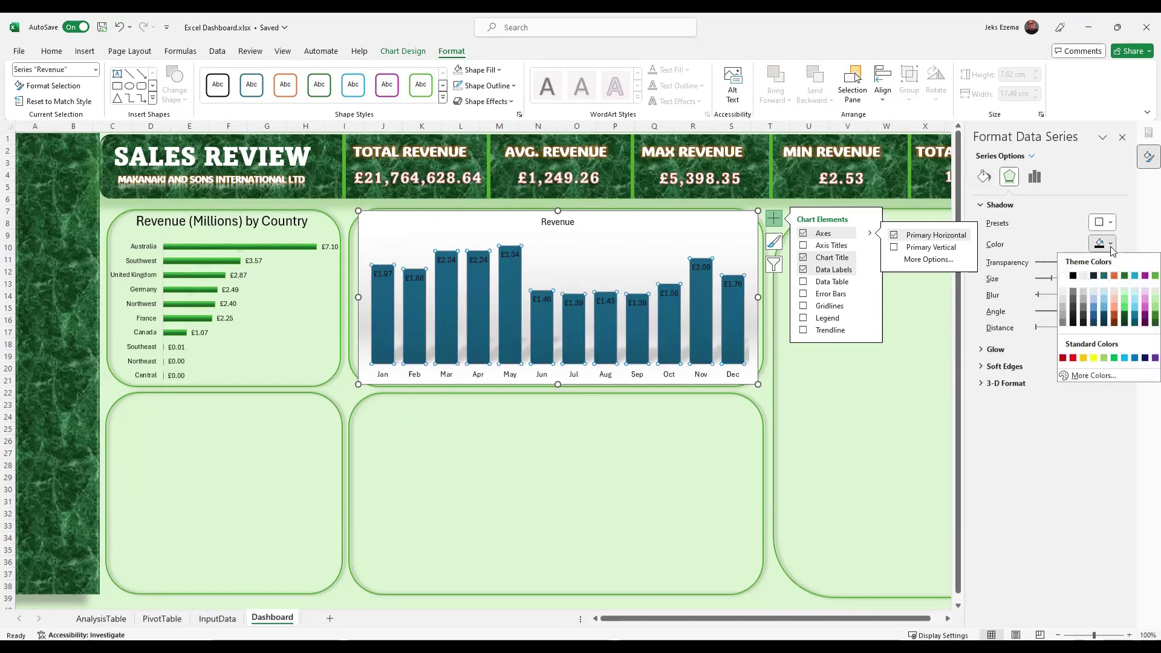
left_click(1145, 323)
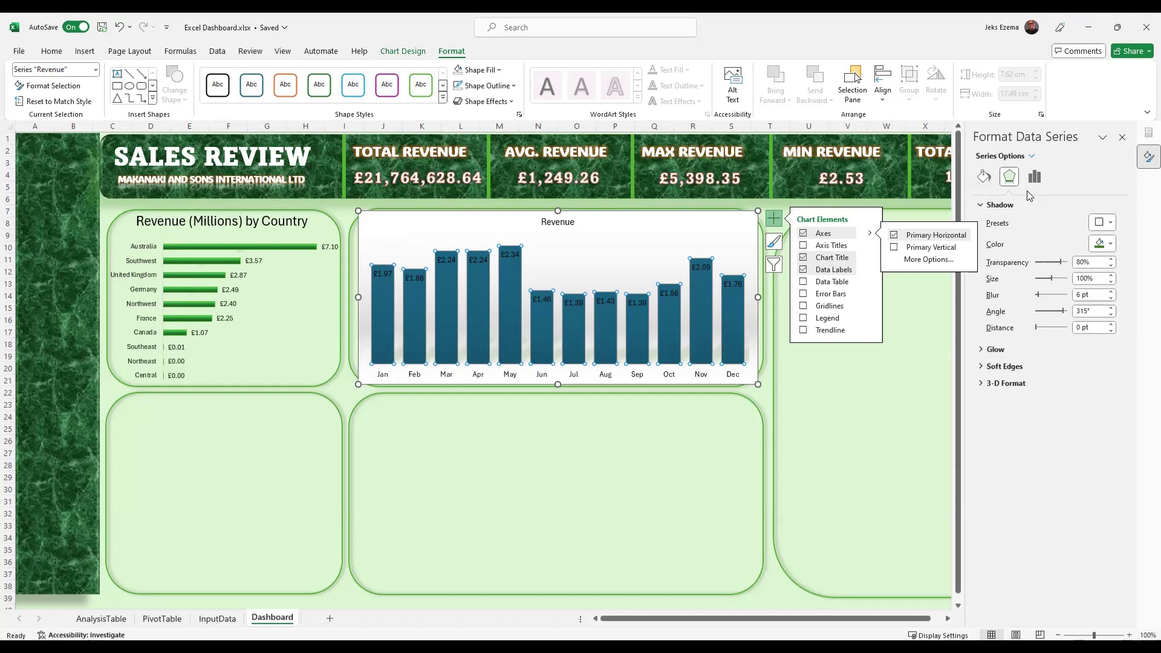
left_click(1035, 177)
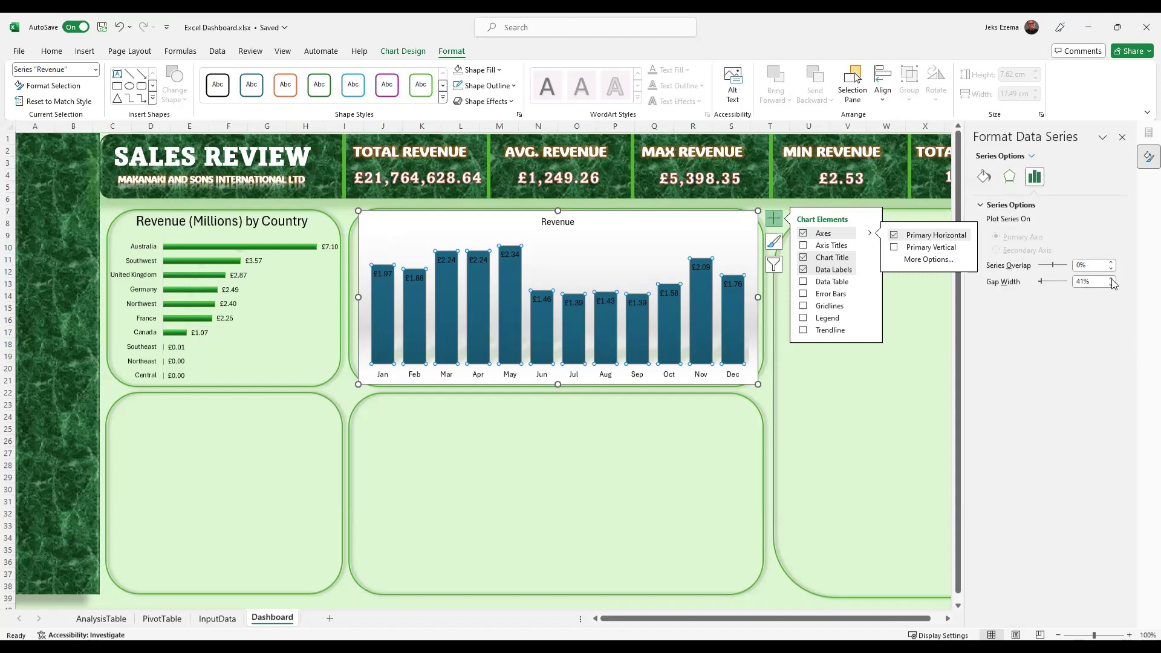
left_click(985, 177)
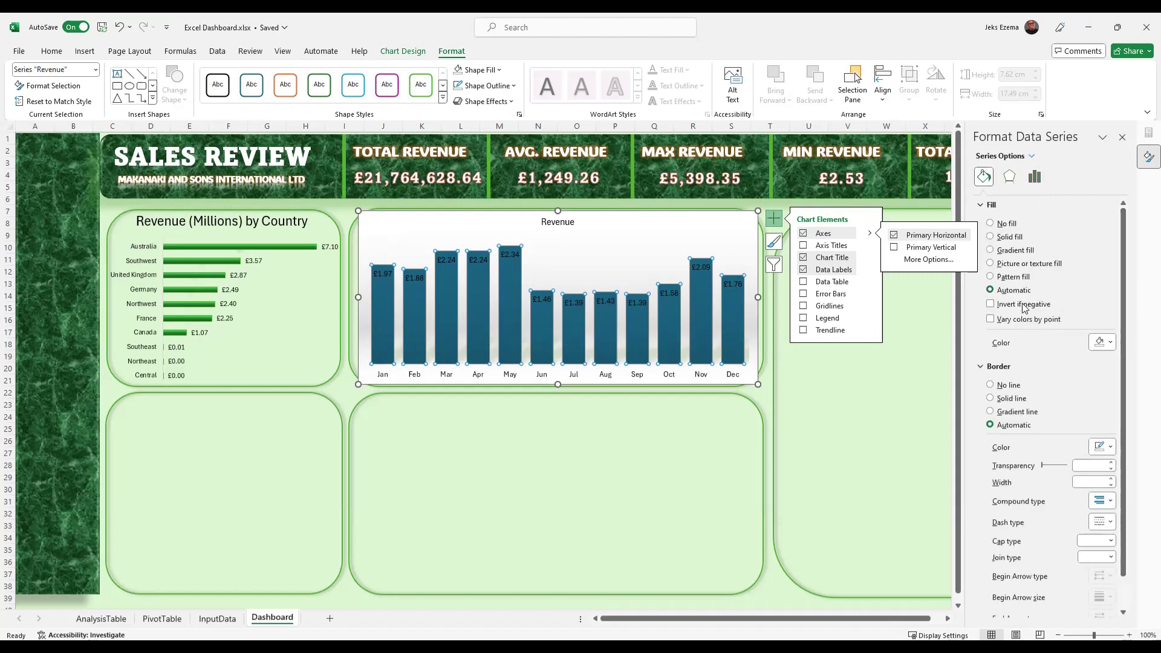
Review the bars' fill, effects and series settings (41% gap width, 0% overlap) without changes.
left_click(1112, 343)
left_click(1112, 343)
scroll(1034, 416, "down", 1)
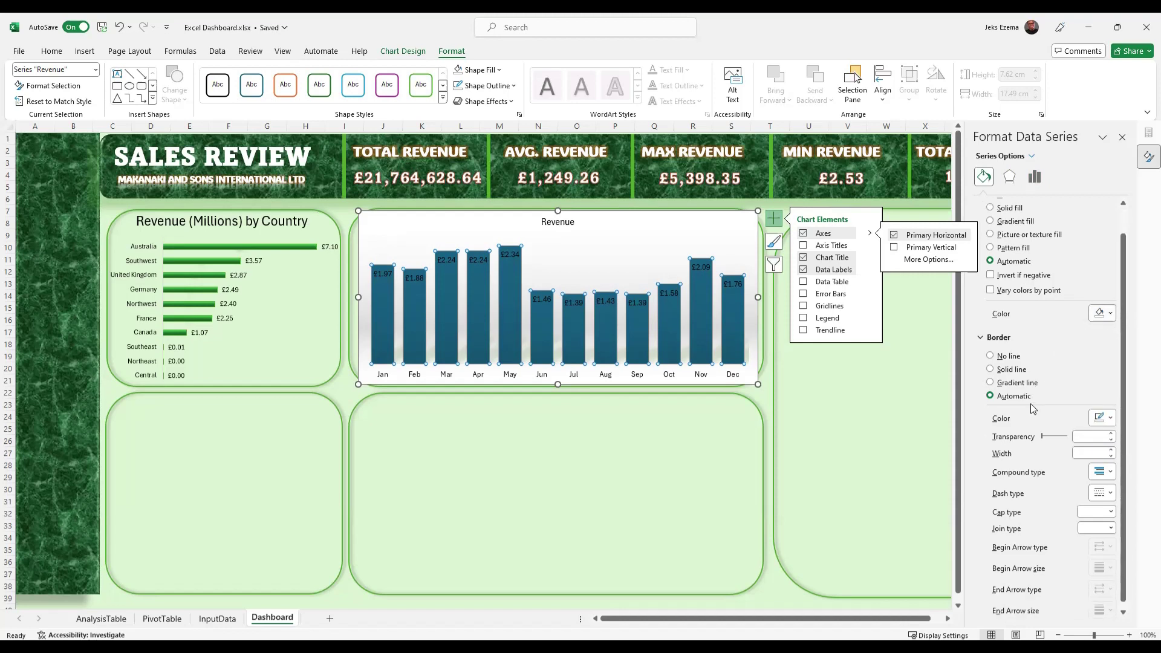
left_click(1013, 182)
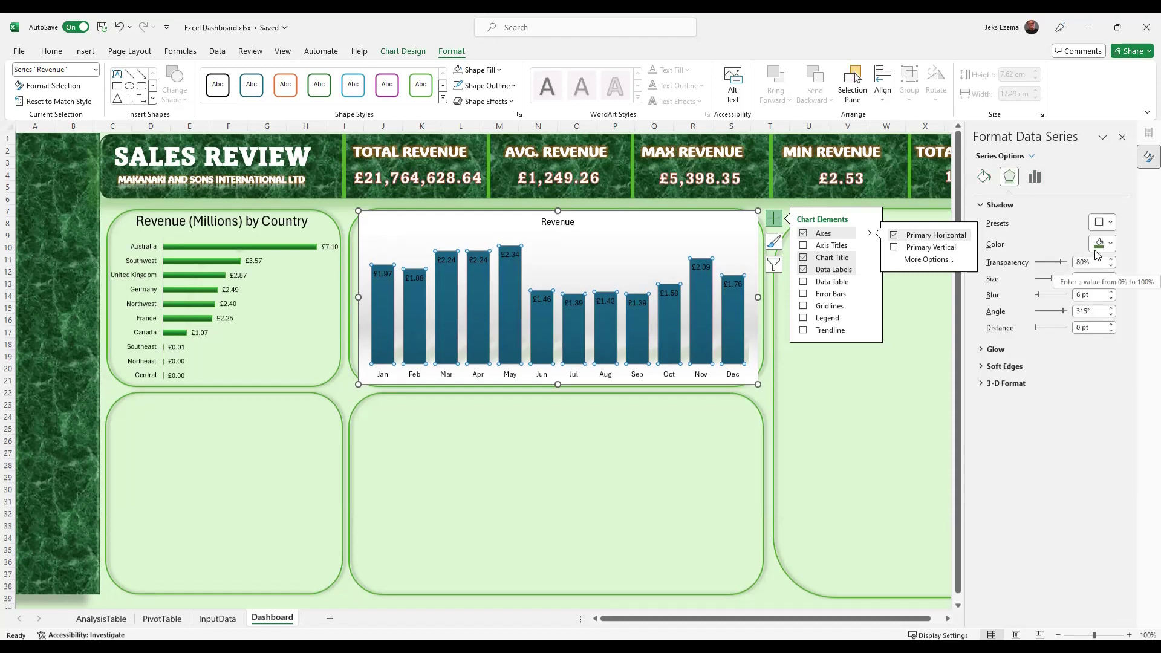
left_click(1035, 178)
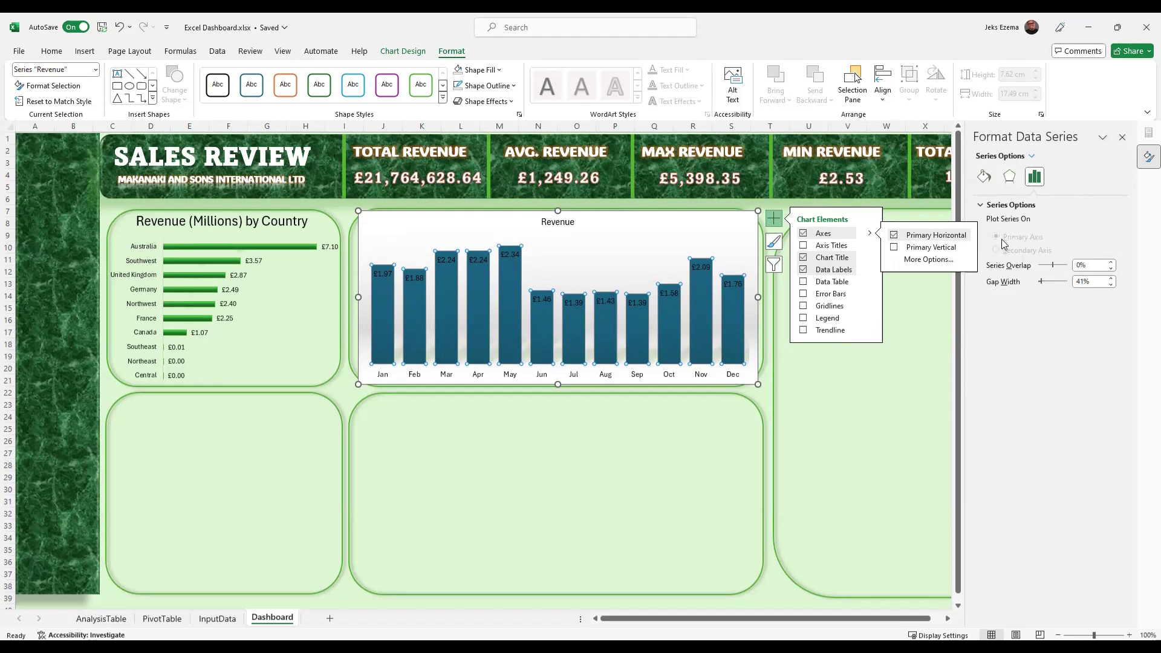
mouse_move(658, 335)
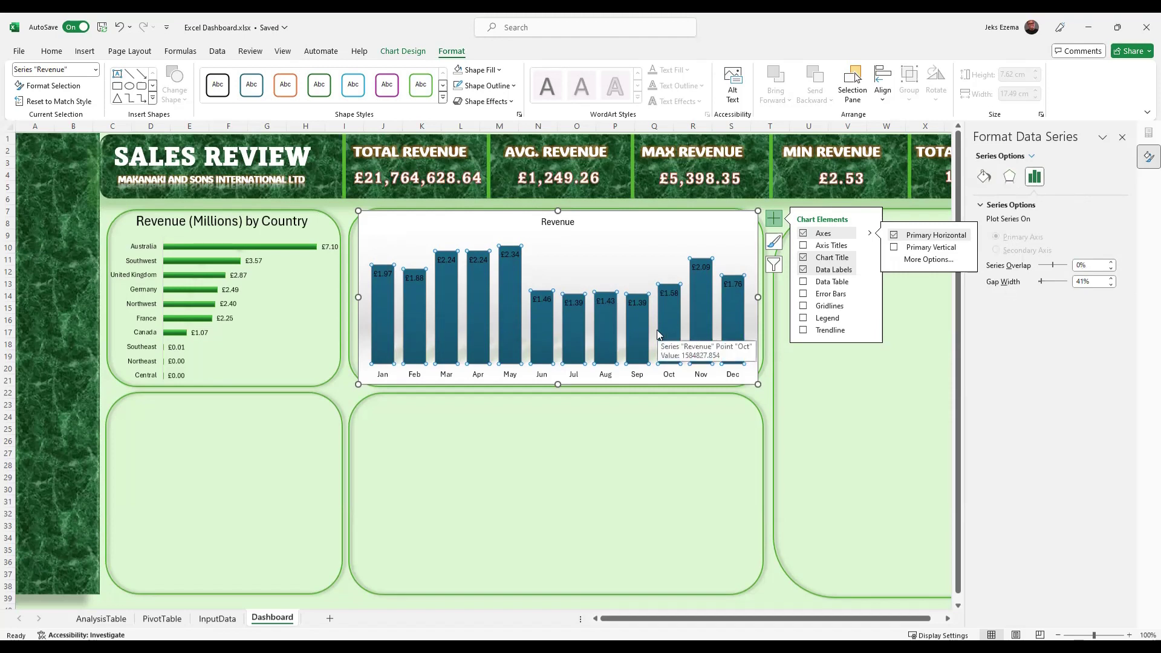
left_click(985, 178)
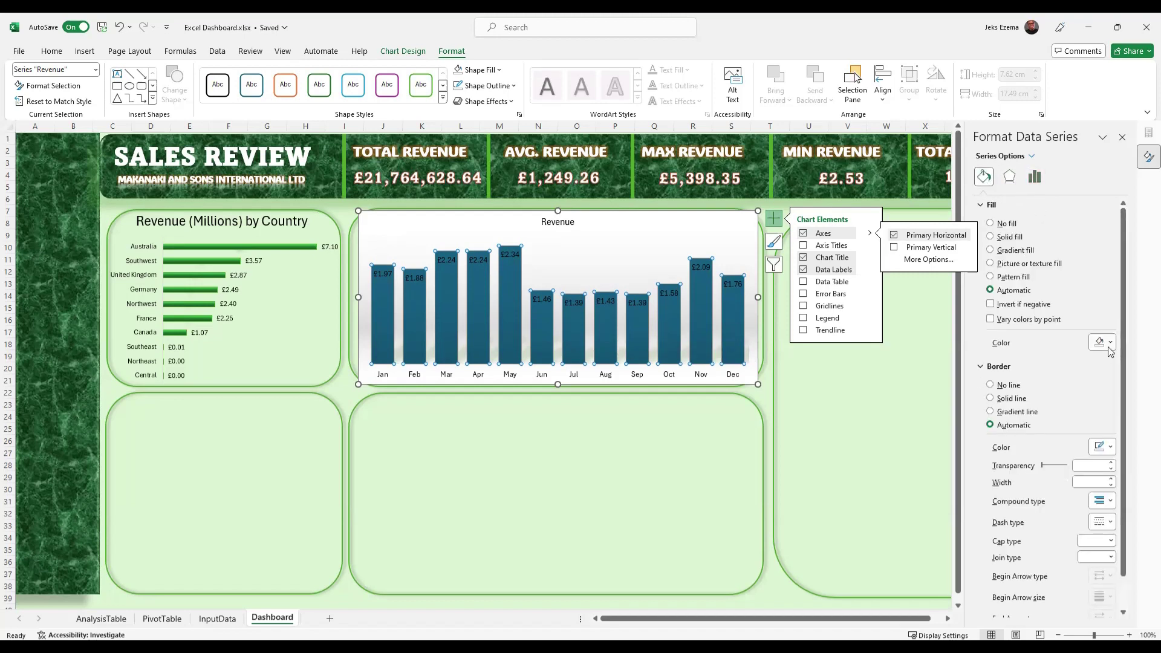
Fill the Revenue bars solid green and give them a 0.75 pt linear 90° gradient-line border.
left_click(1111, 343)
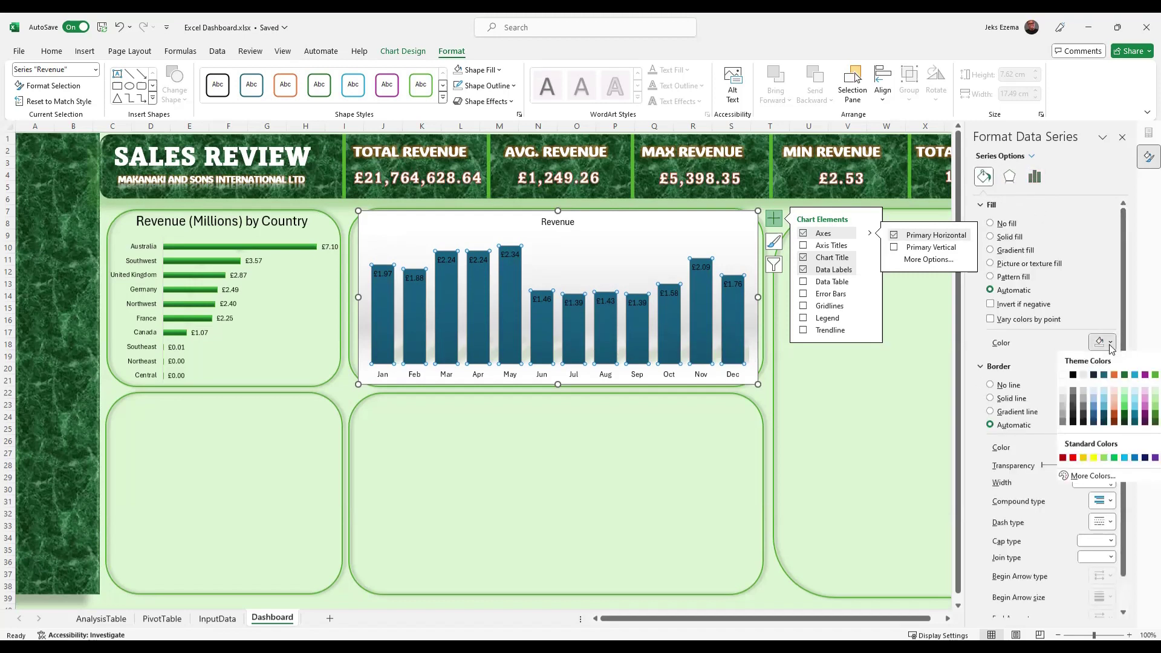
left_click(1144, 420)
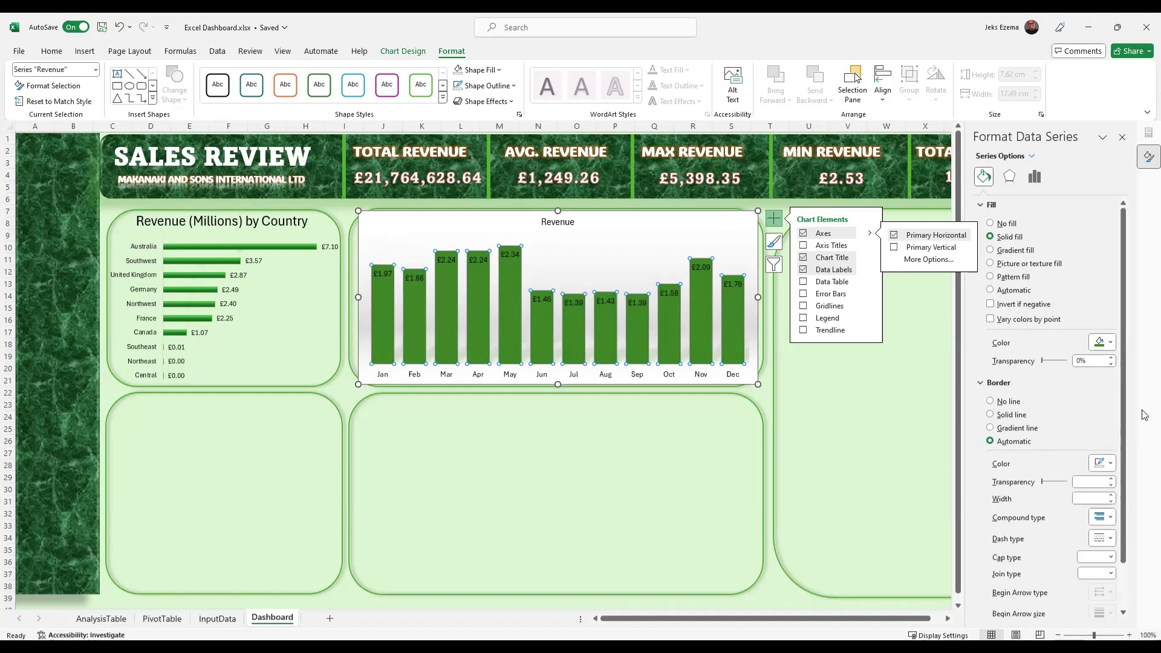
left_click(991, 428)
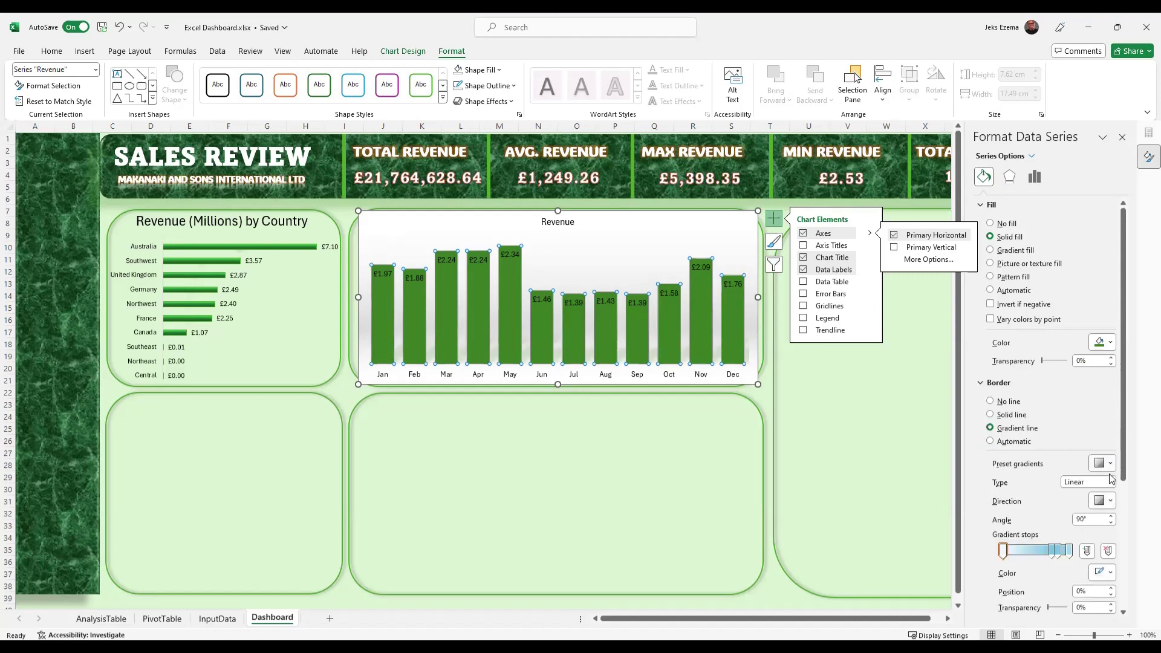
scroll(1110, 477, "down", 2)
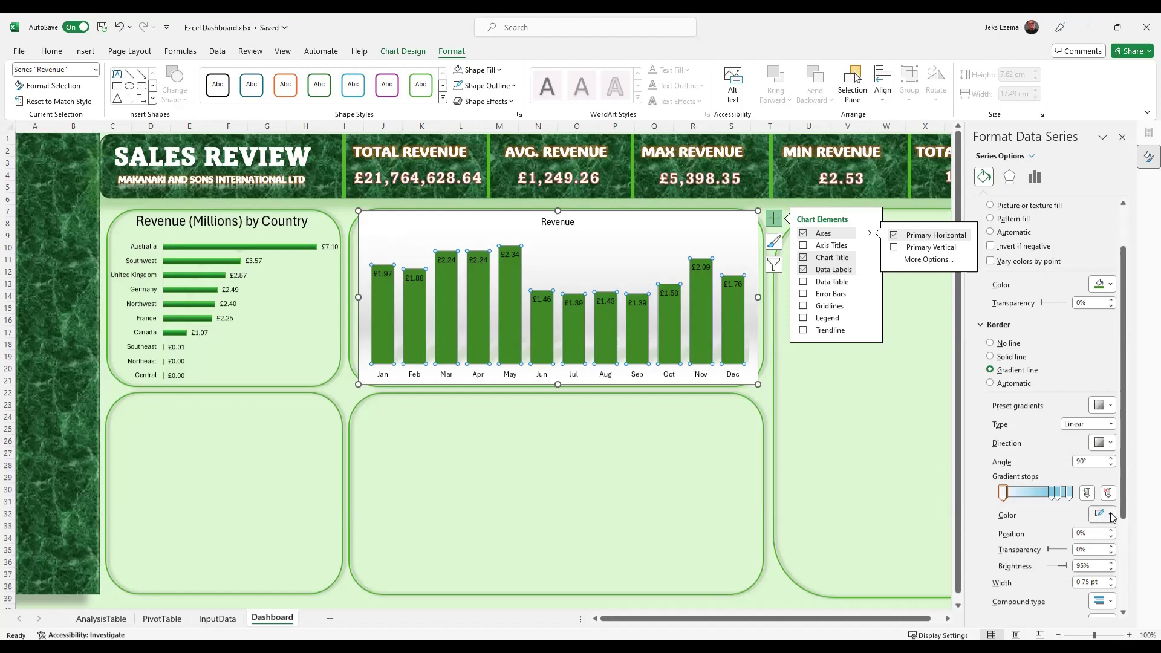
left_click(1112, 517)
scroll(1028, 369, "up", 2)
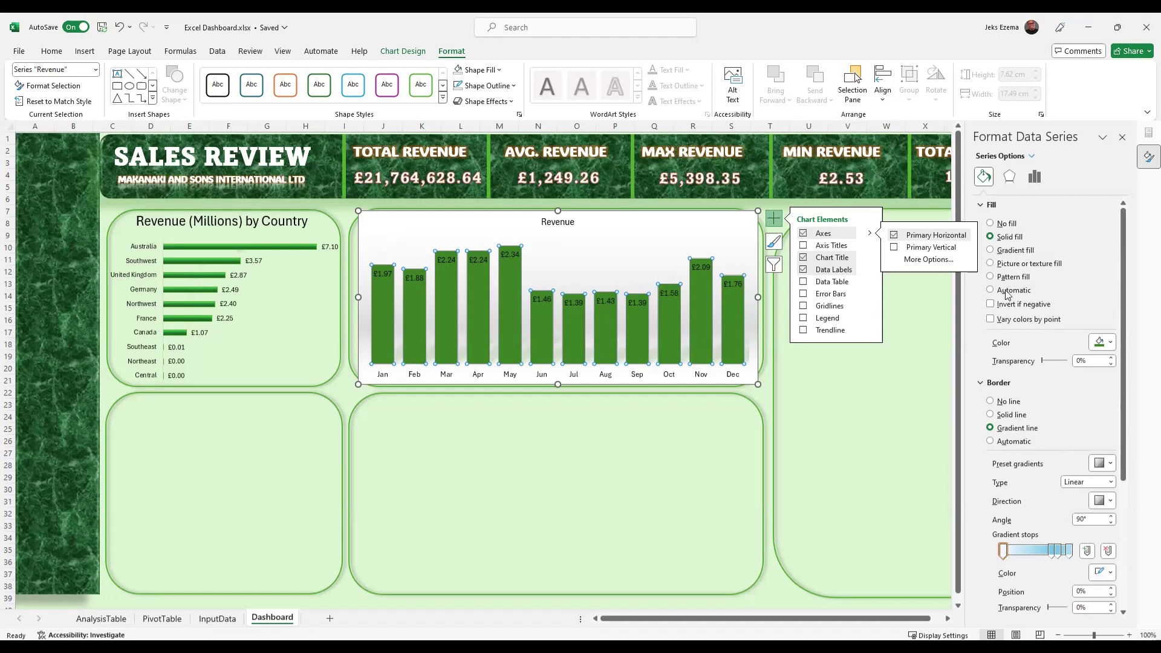
Switch the Revenue bar fill to a gradient with a dark green first stop.
left_click(992, 253)
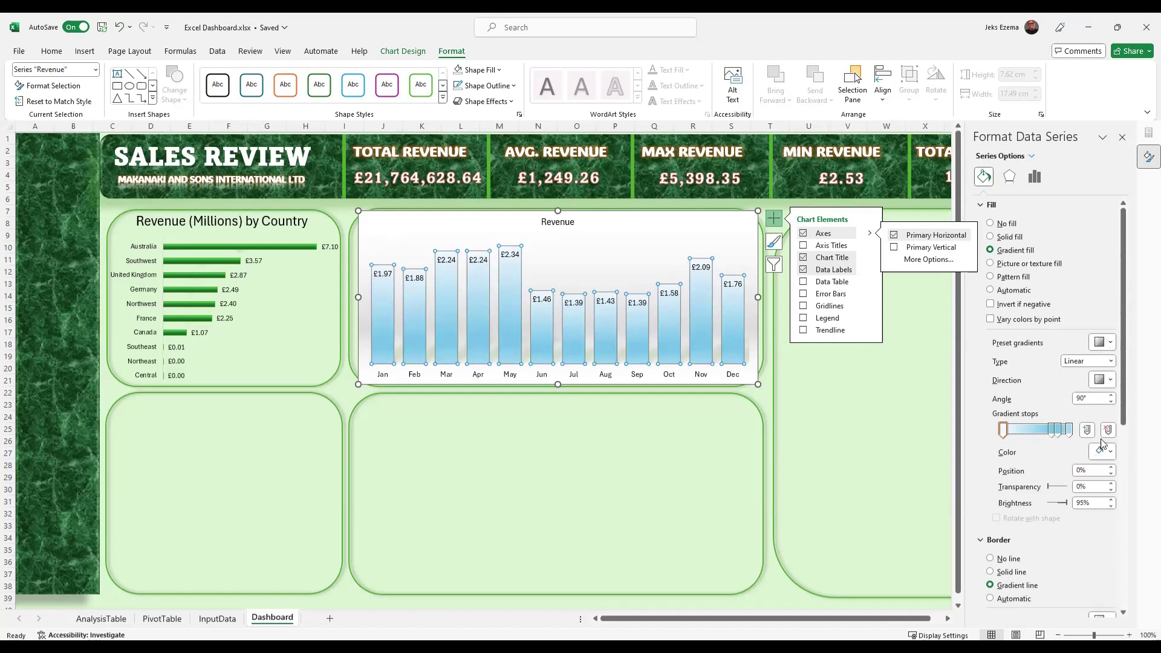
scroll(1102, 440, "down", 2)
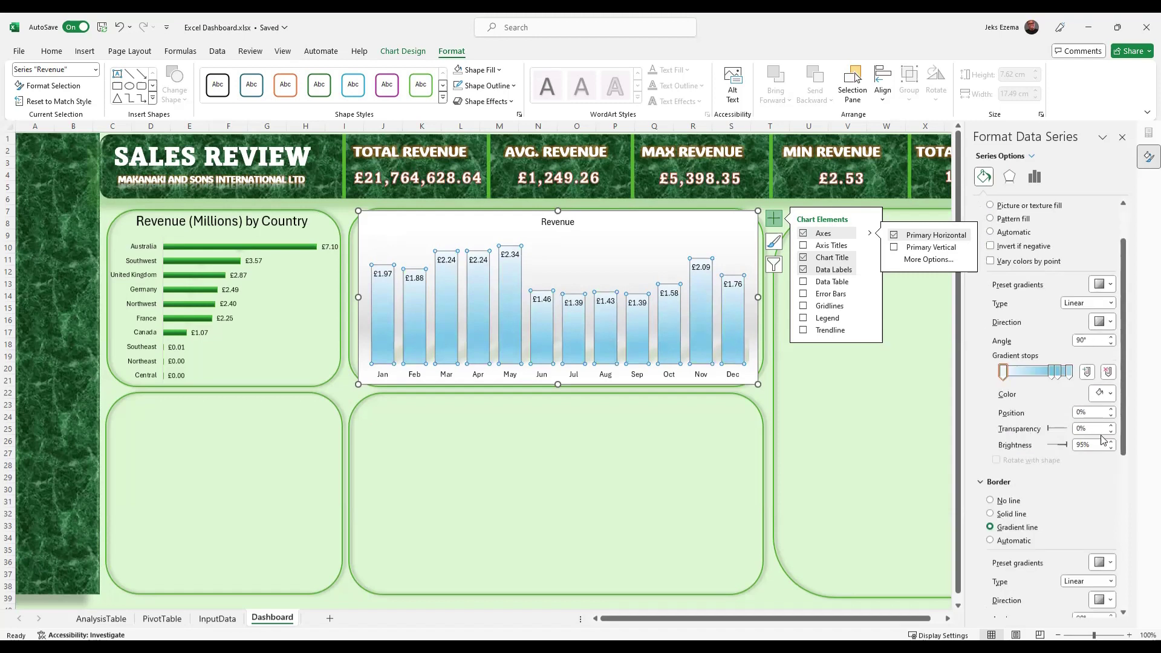
left_click(1111, 394)
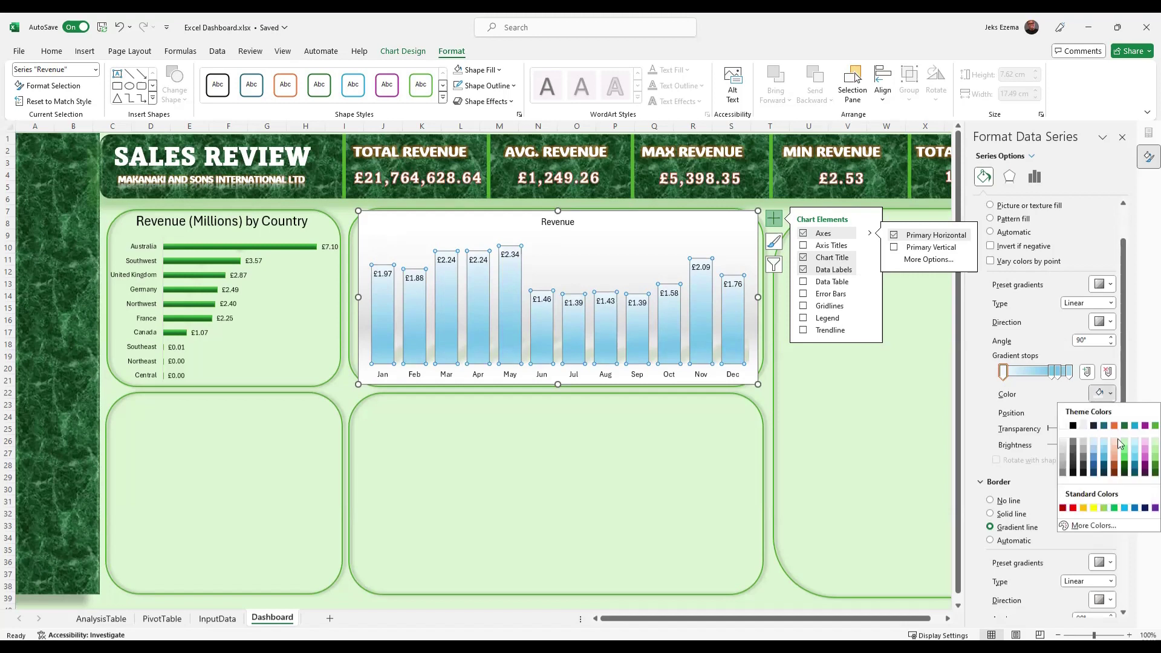
left_click(1154, 465)
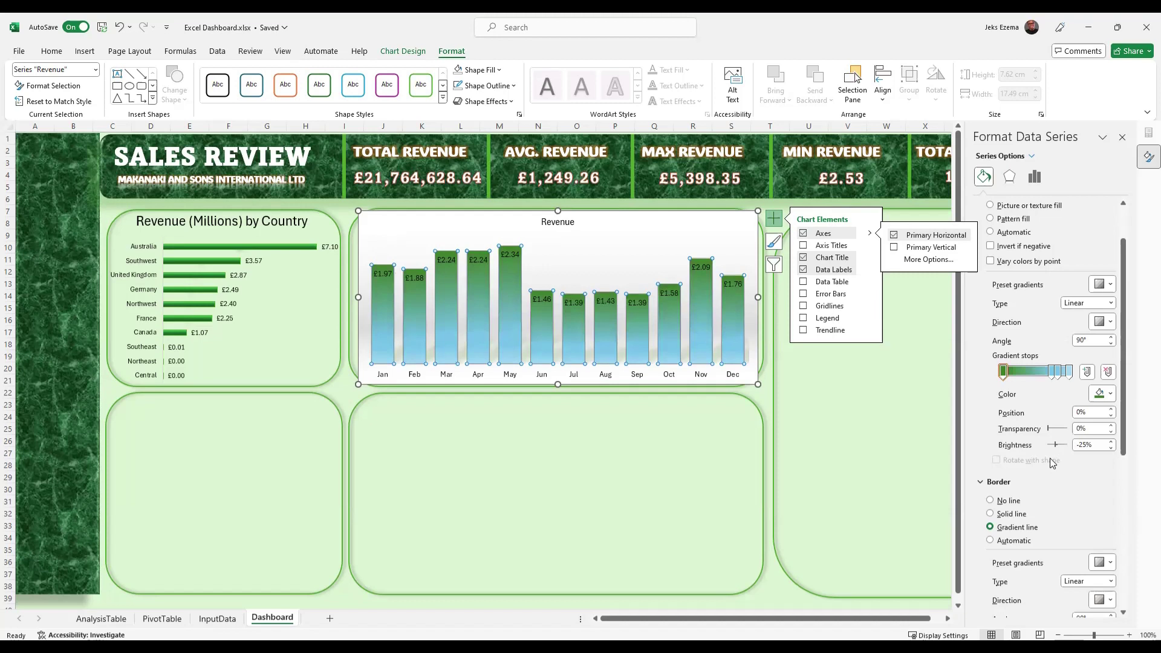
Set the last gradient stop to Green Lighter 40%.
left_click(1069, 373)
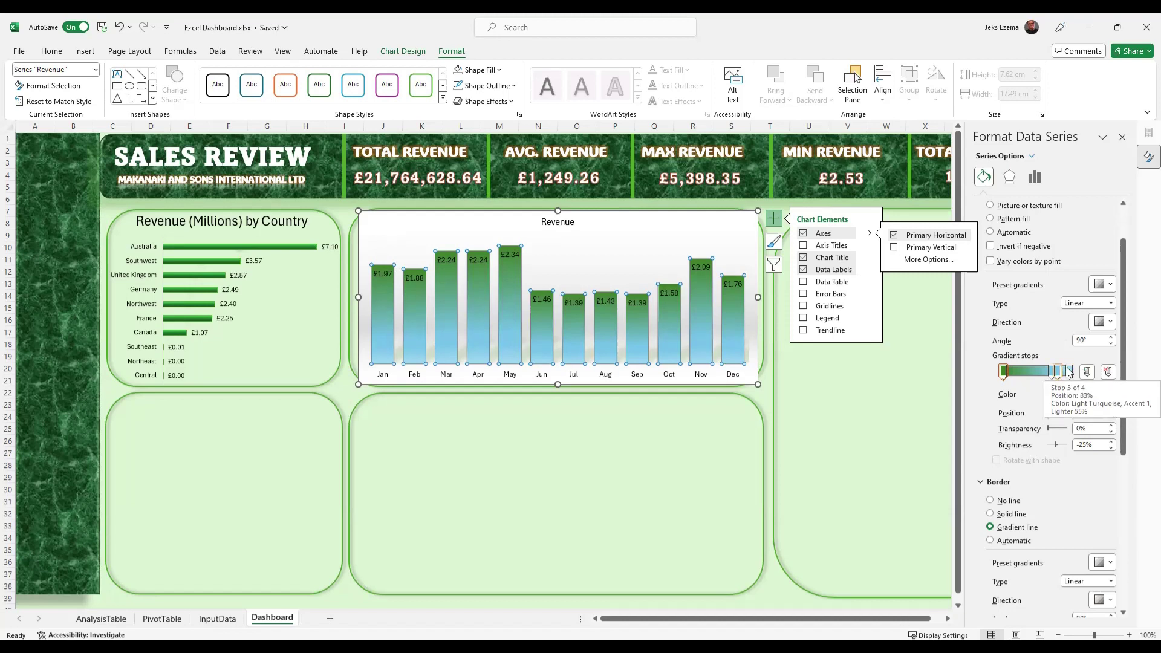
left_click(1070, 373)
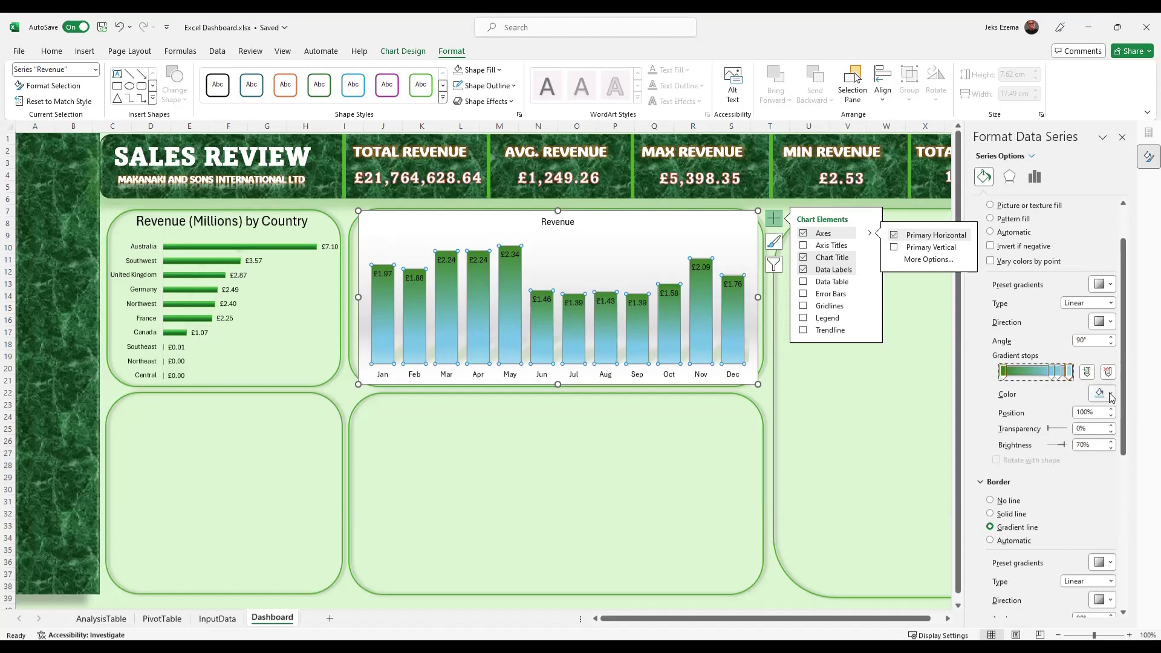
key("Return")
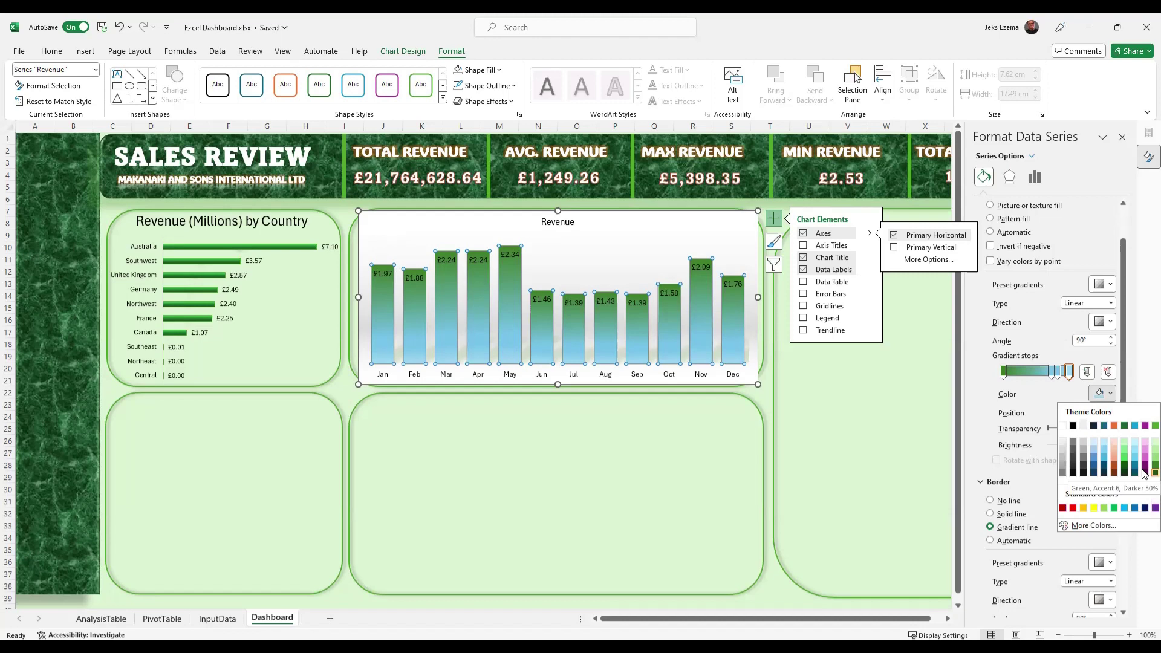
key("Up")
key("Up")
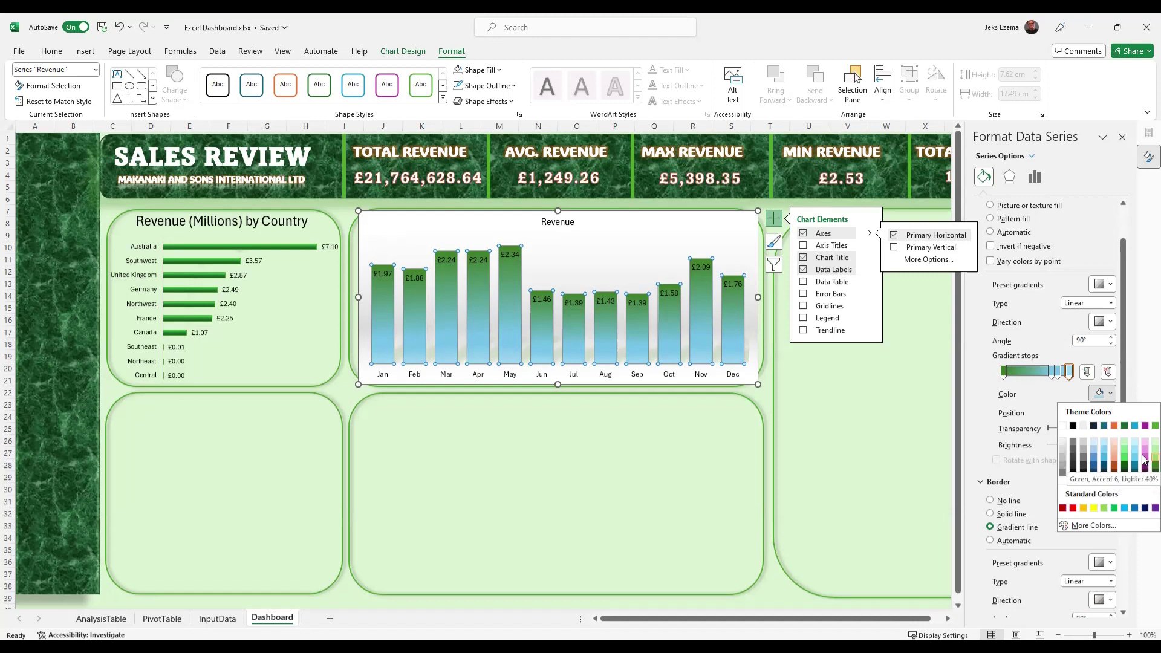
key("Return")
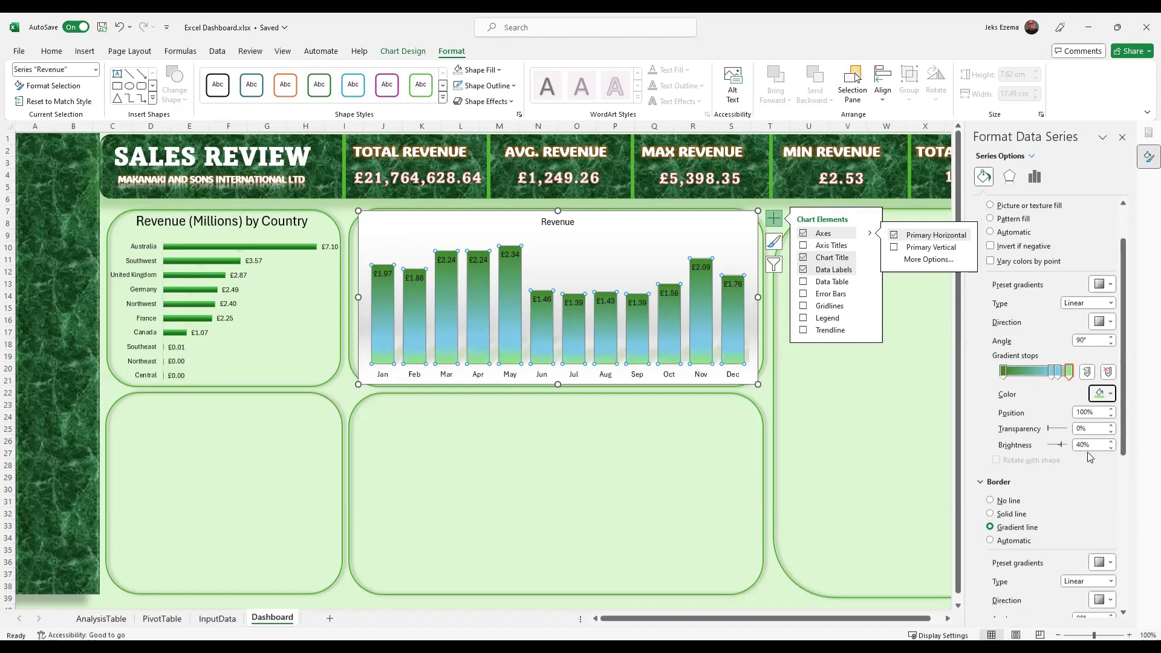
Make the gradient stop at 74% orange.
left_click(1051, 374)
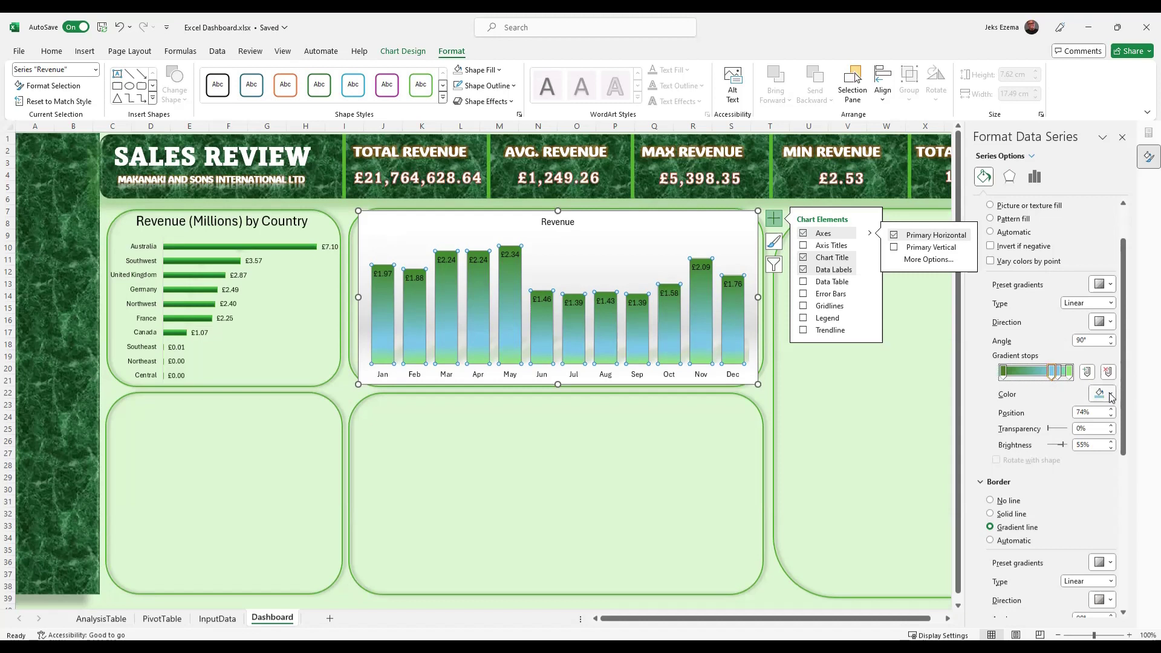
left_click(1111, 395)
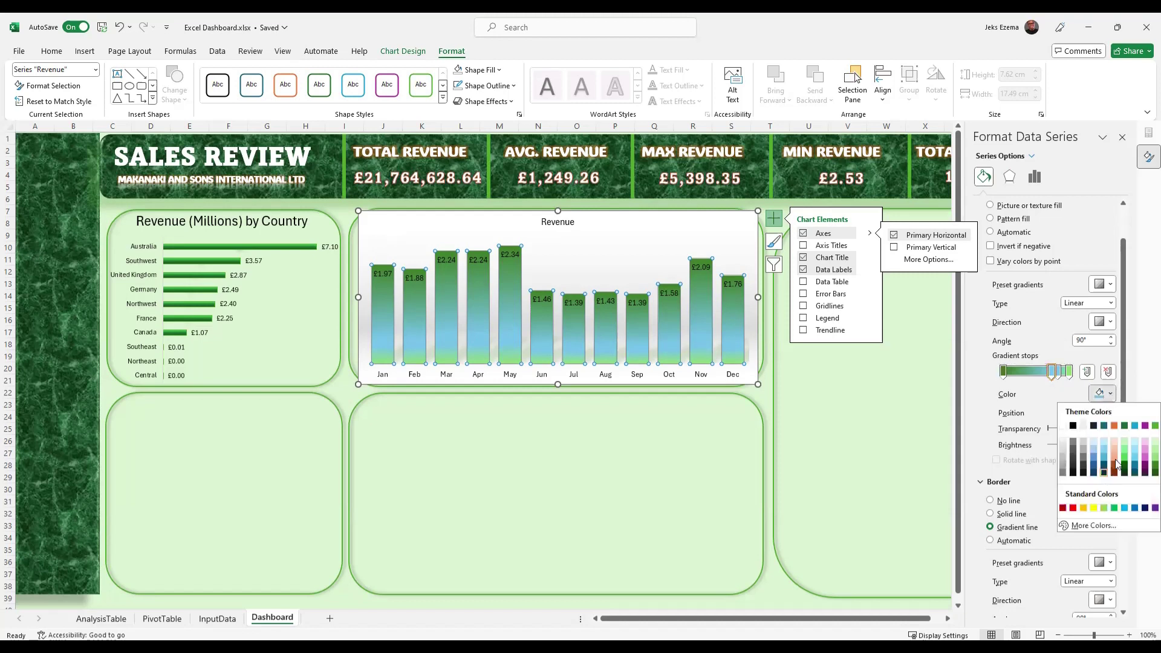
left_click(1113, 426)
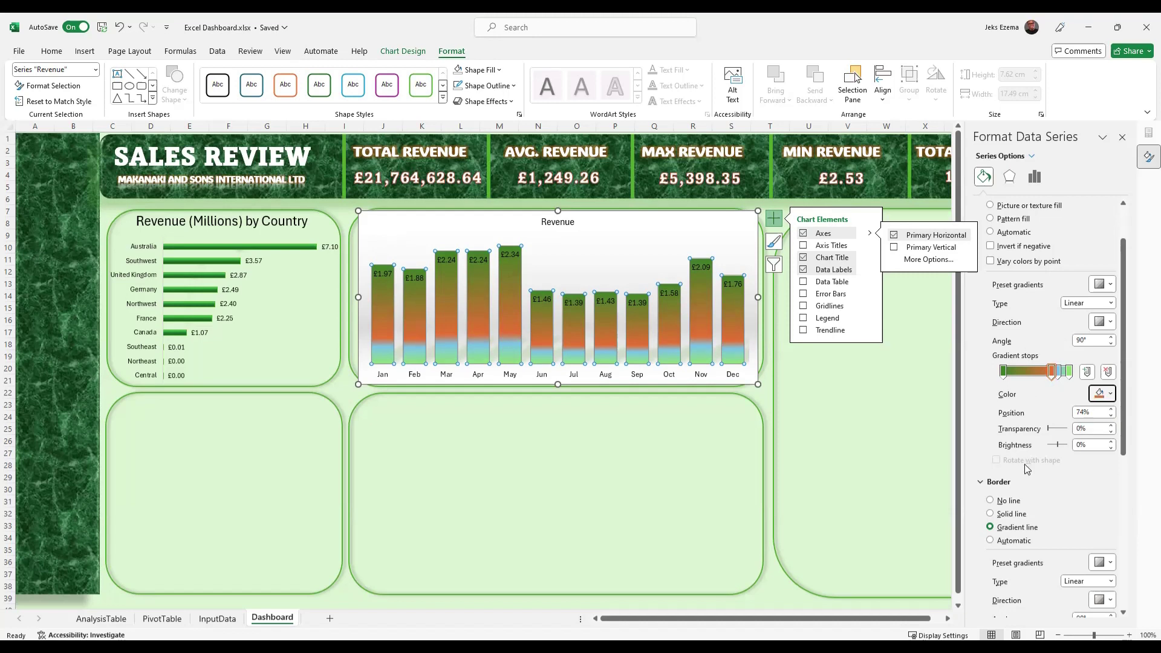
scroll(1026, 469, "down", 3)
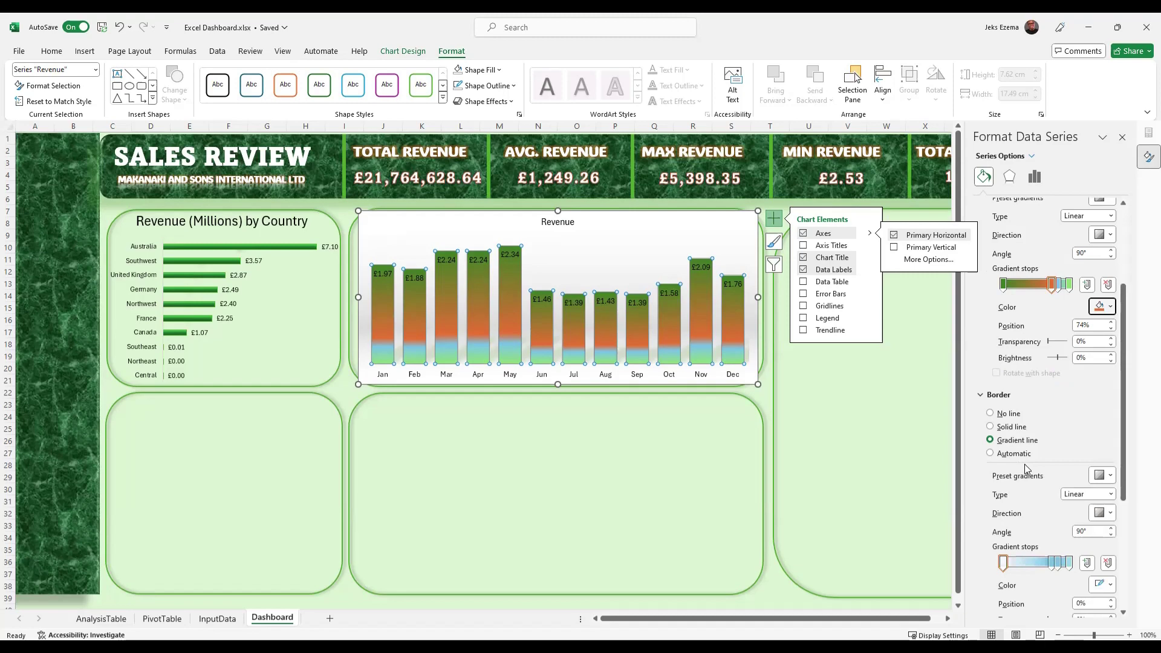
scroll(1027, 470, "down", 3)
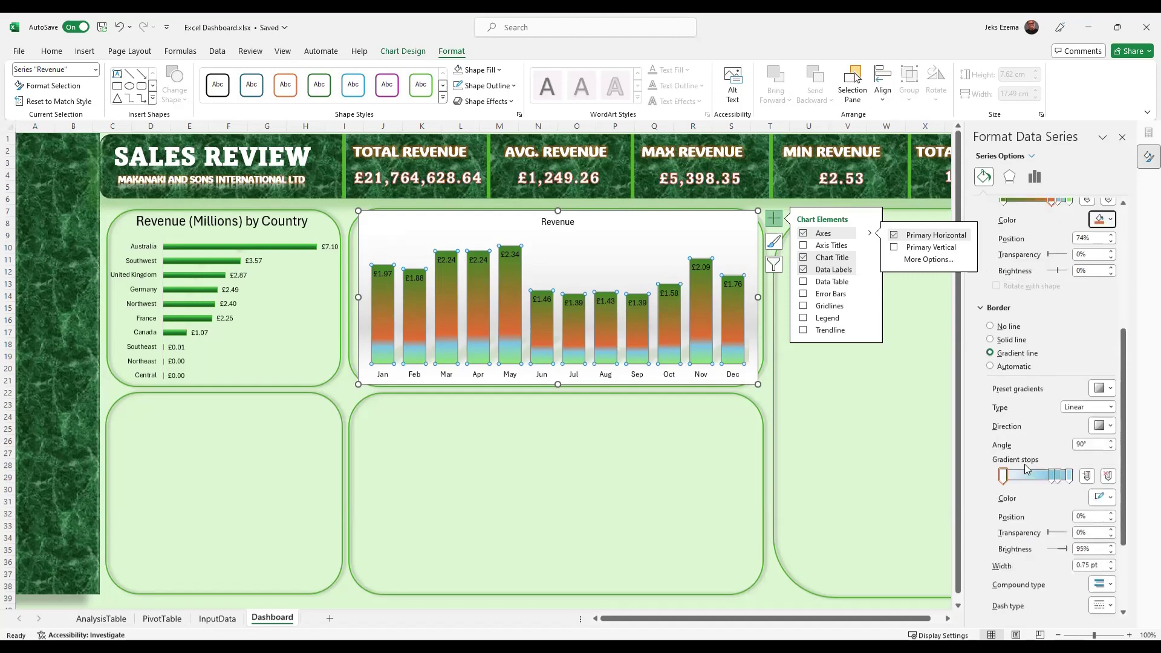
scroll(1026, 470, "up", 6)
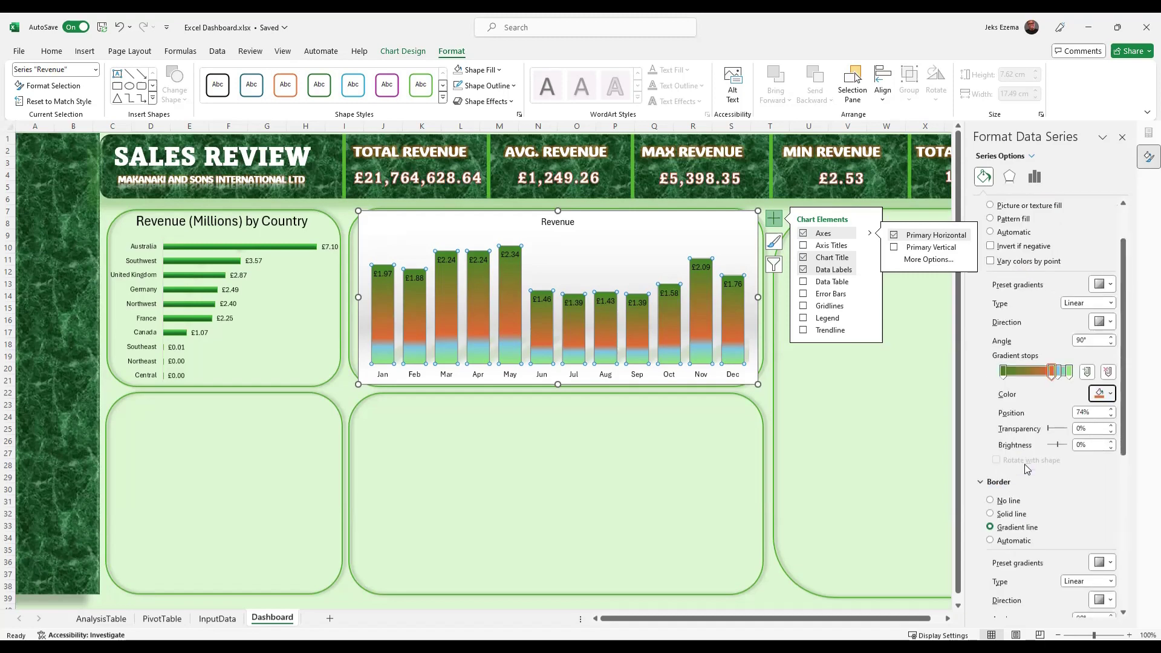
scroll(1026, 469, "up", 2)
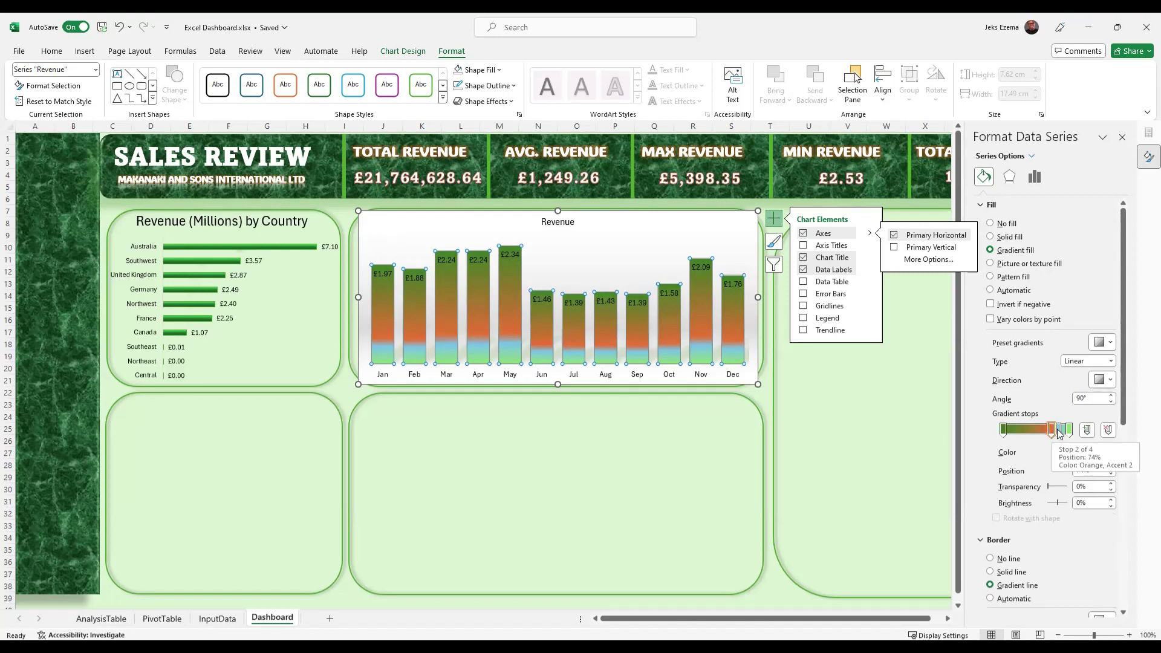
Delete the orange and dark green gradient stops, plus a stray stop added at 38%.
left_click(1110, 453)
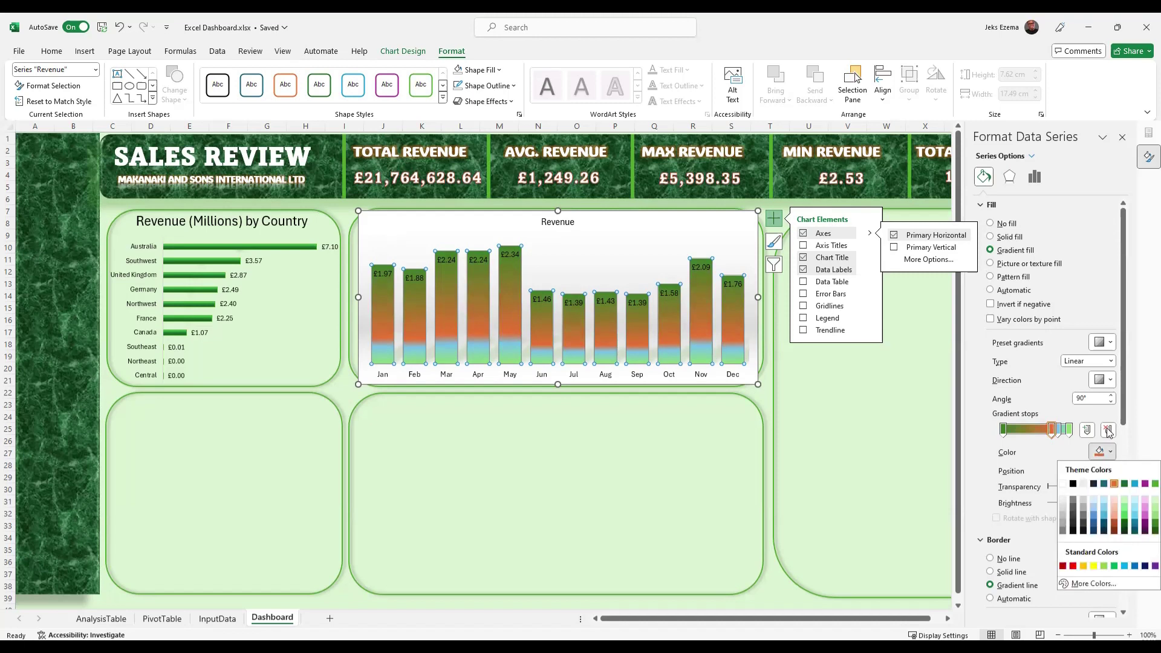
left_click(1108, 431)
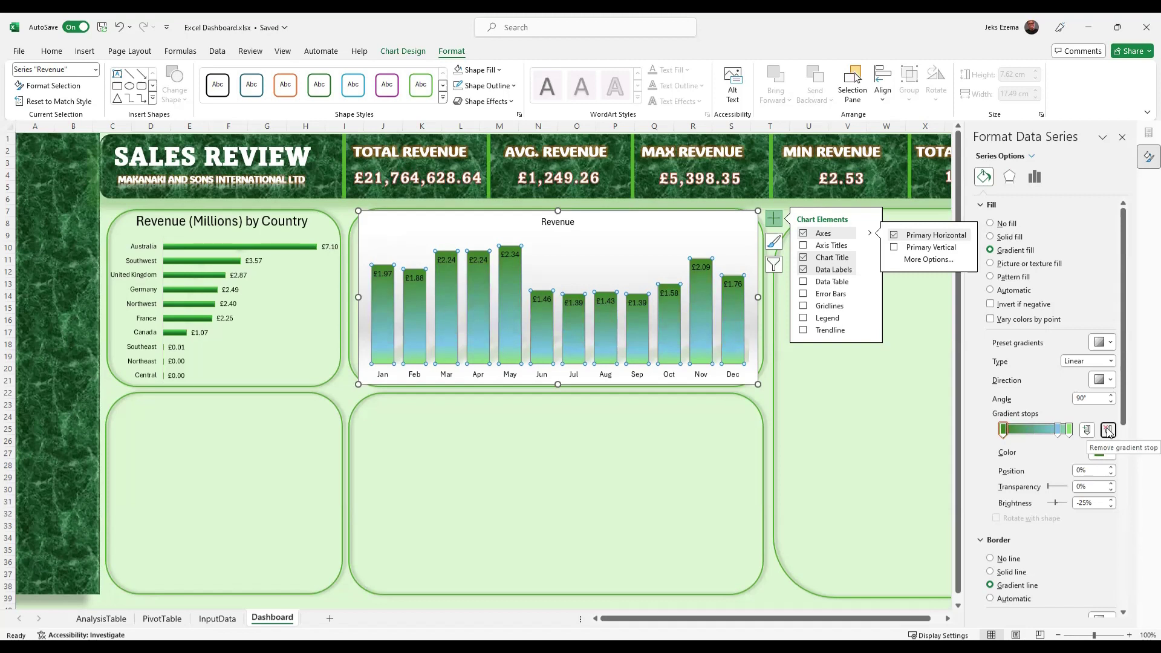
left_click(1108, 431)
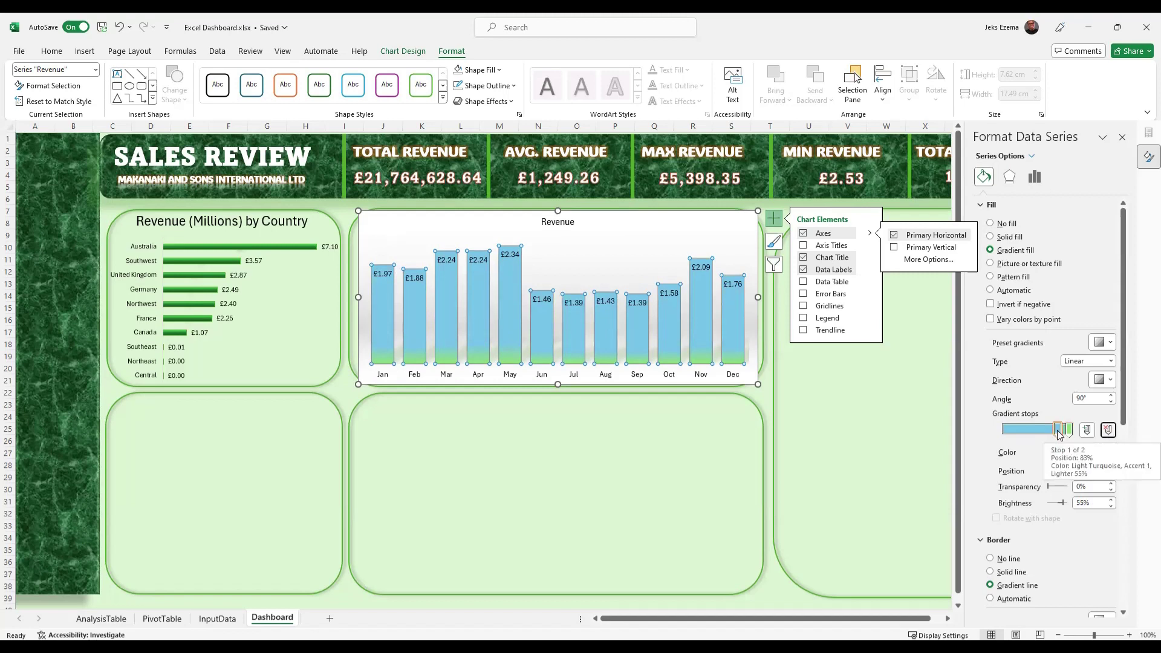
left_click(1029, 430)
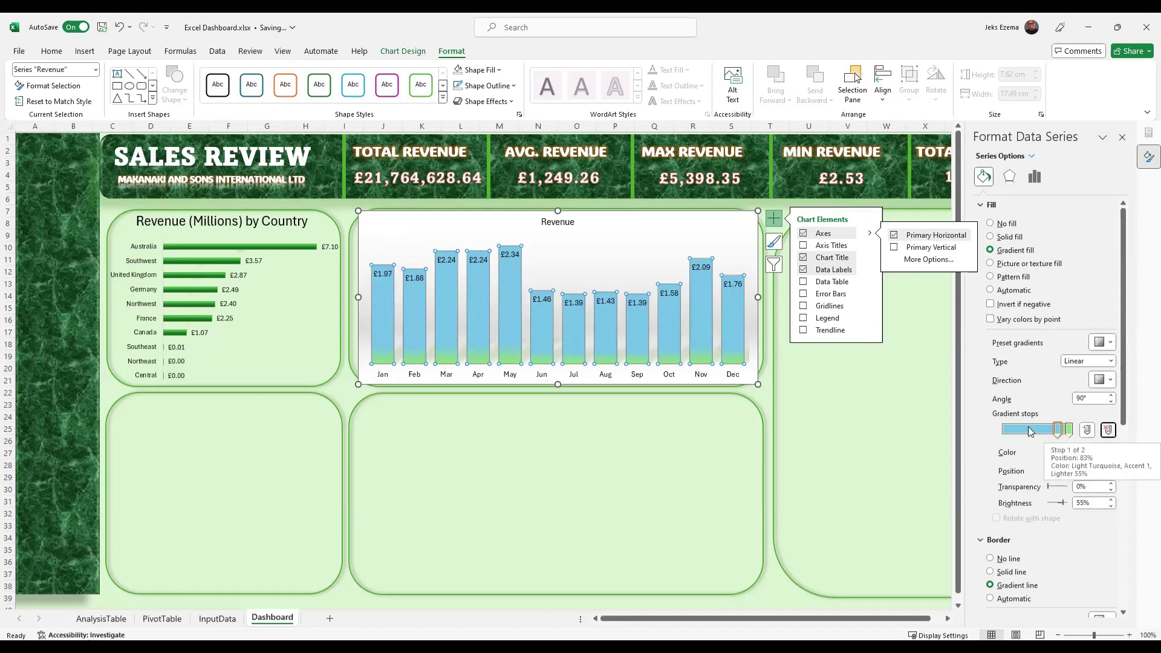
left_click(1108, 430)
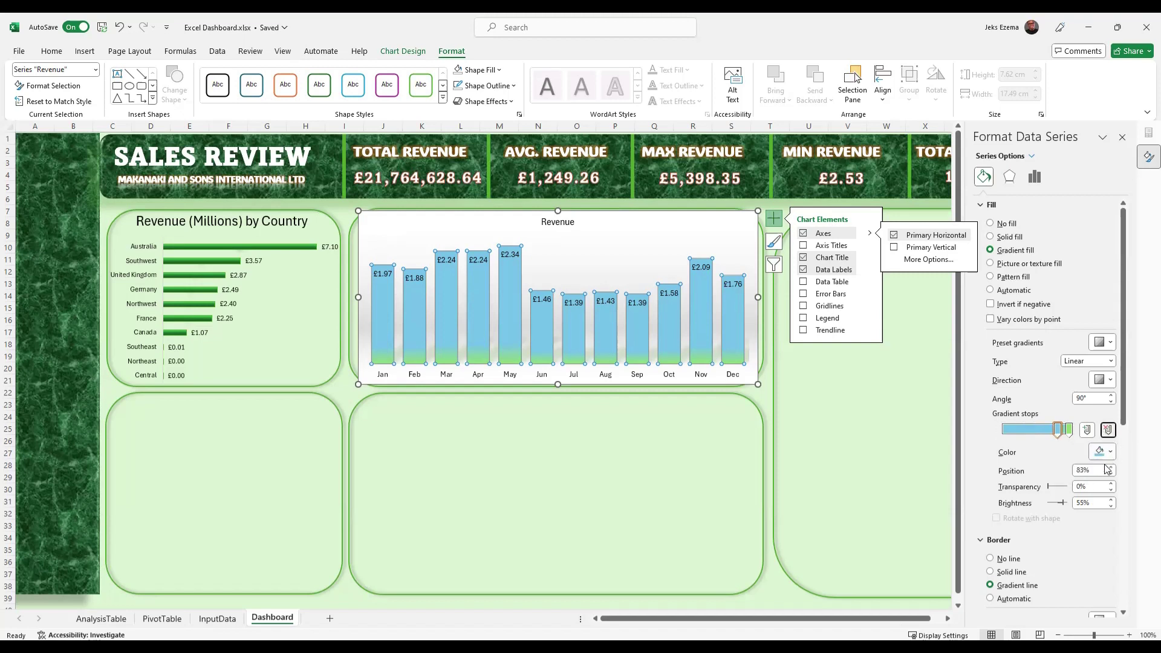
Set the remaining gradient stop to Green, Accent 6, Darker 25%.
left_click(1110, 453)
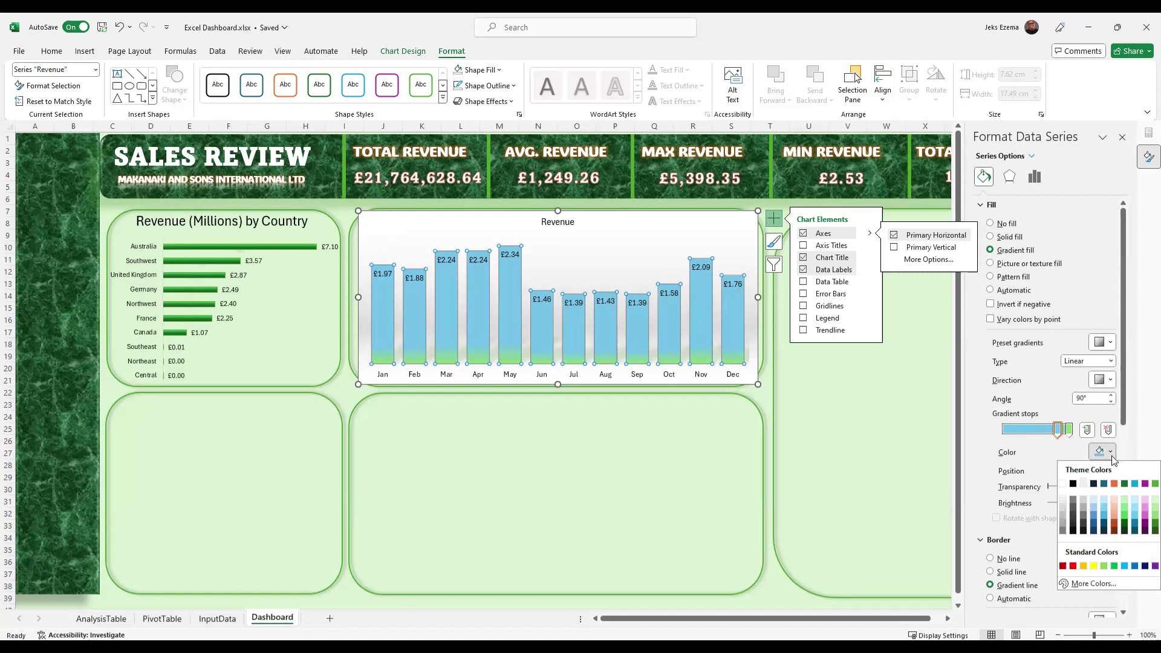
left_click(1144, 527)
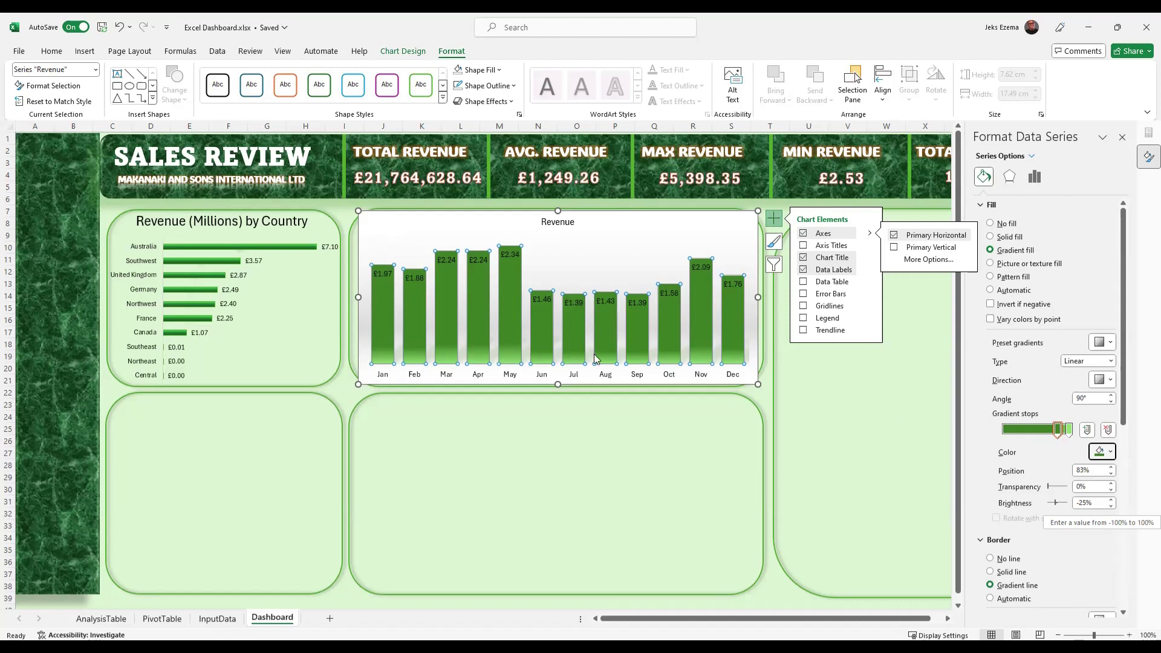
mouse_move(596, 359)
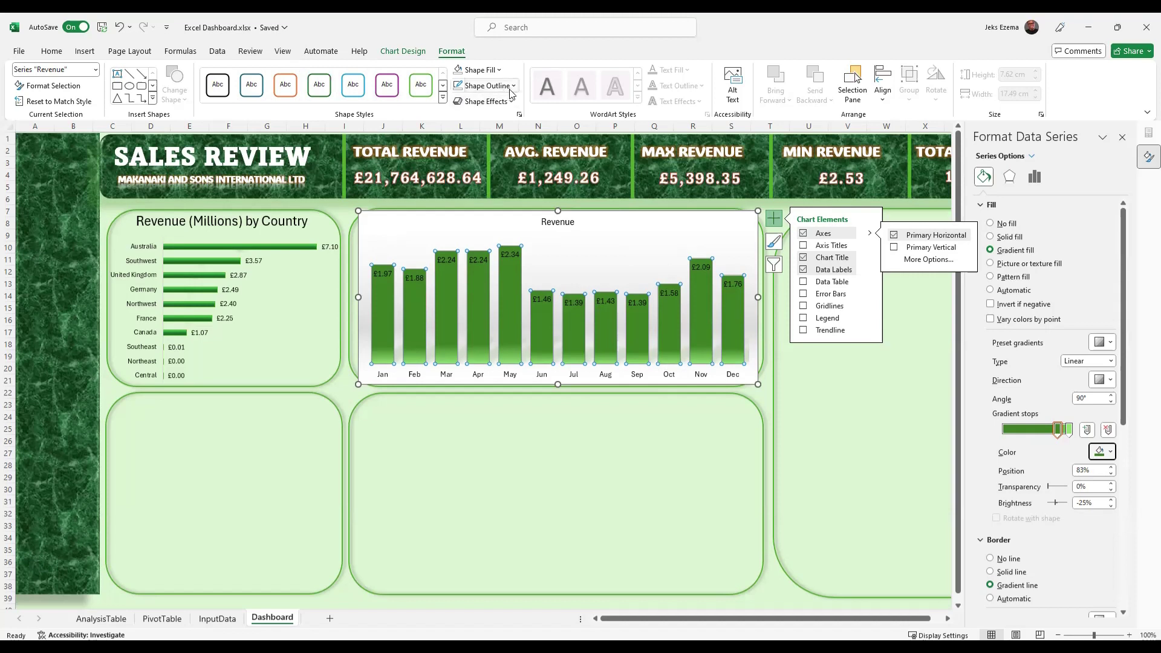
Set the Revenue chart area's Shape Fill to No Fill.
left_click(499, 71)
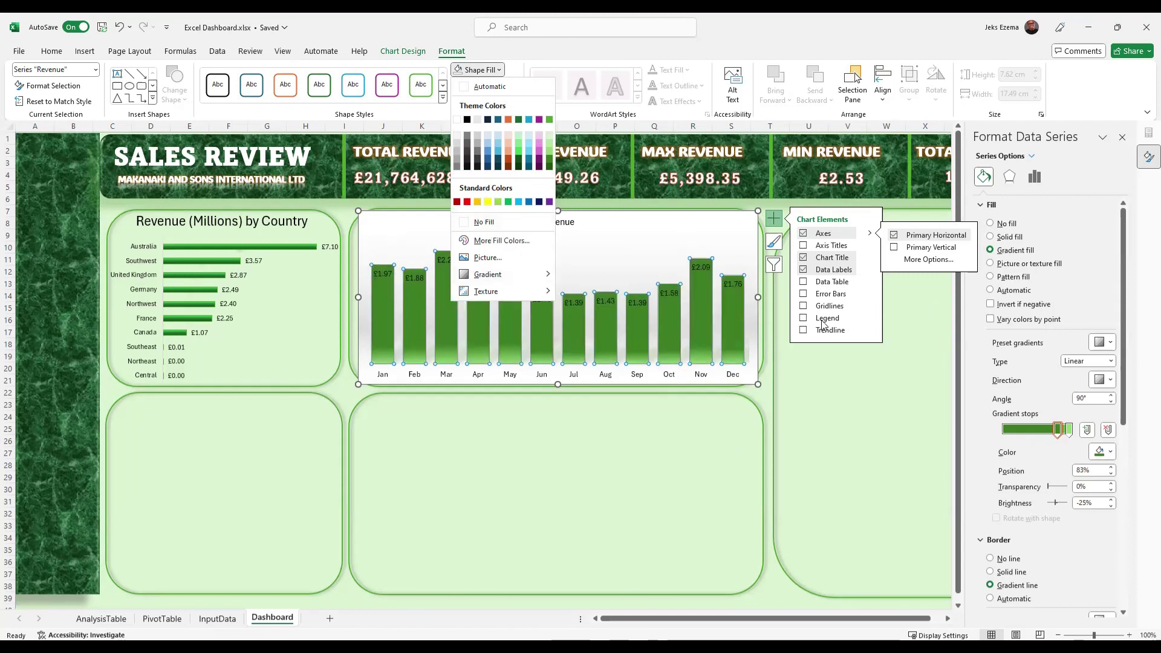
left_click(667, 452)
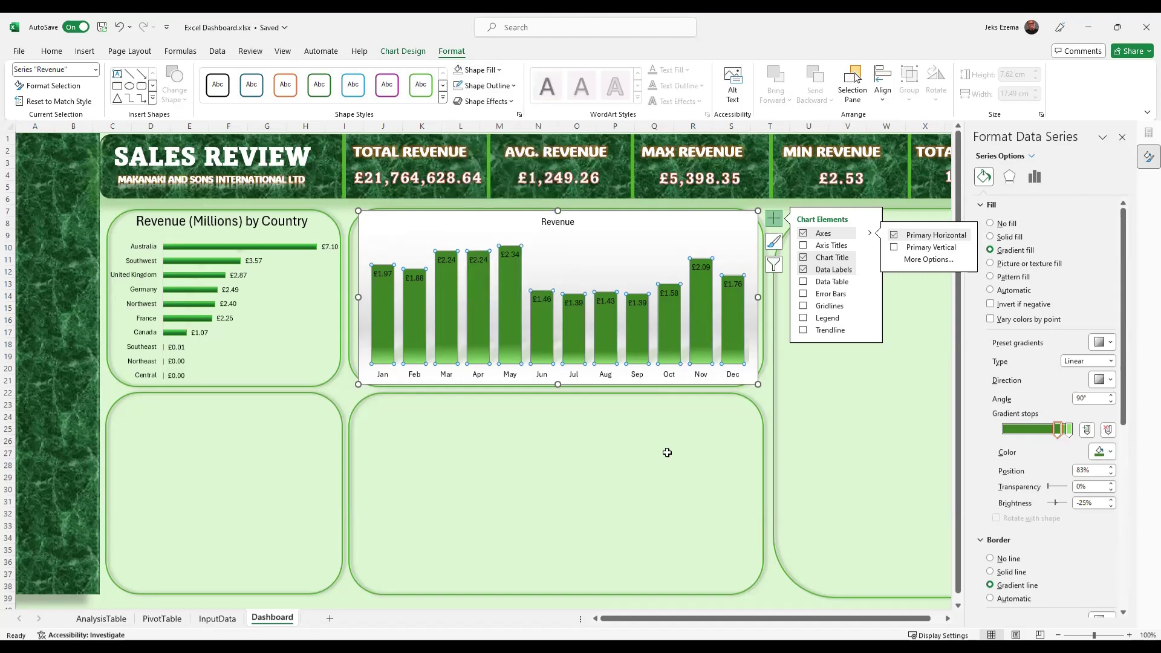
left_click(850, 428)
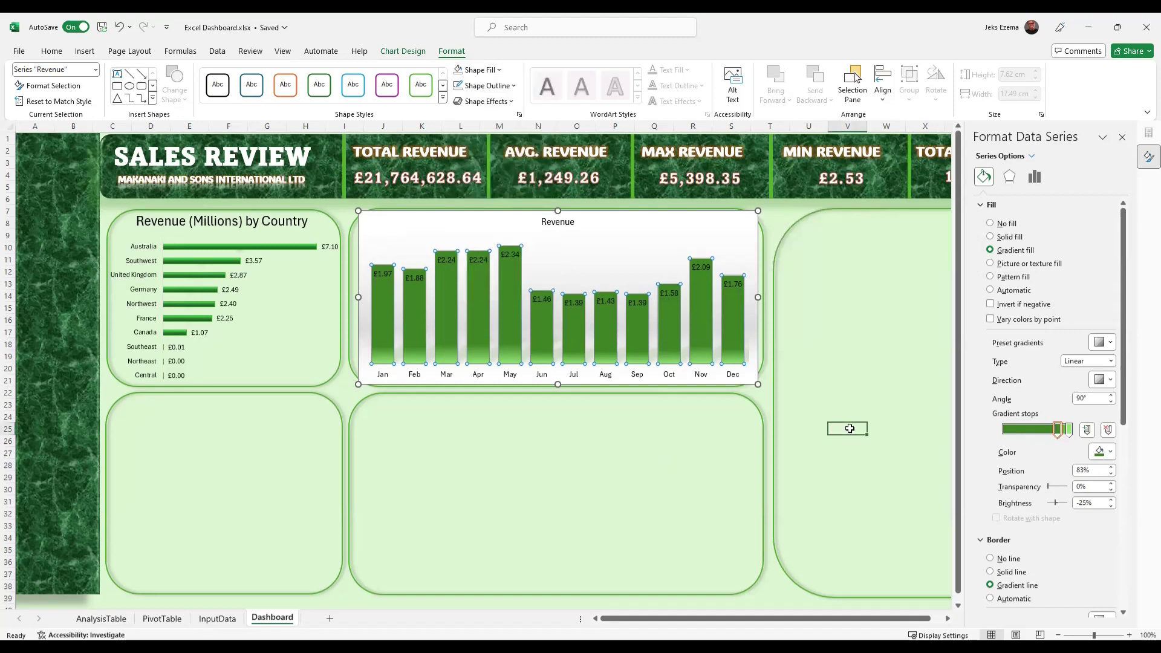
left_click(665, 239)
left_click(665, 216)
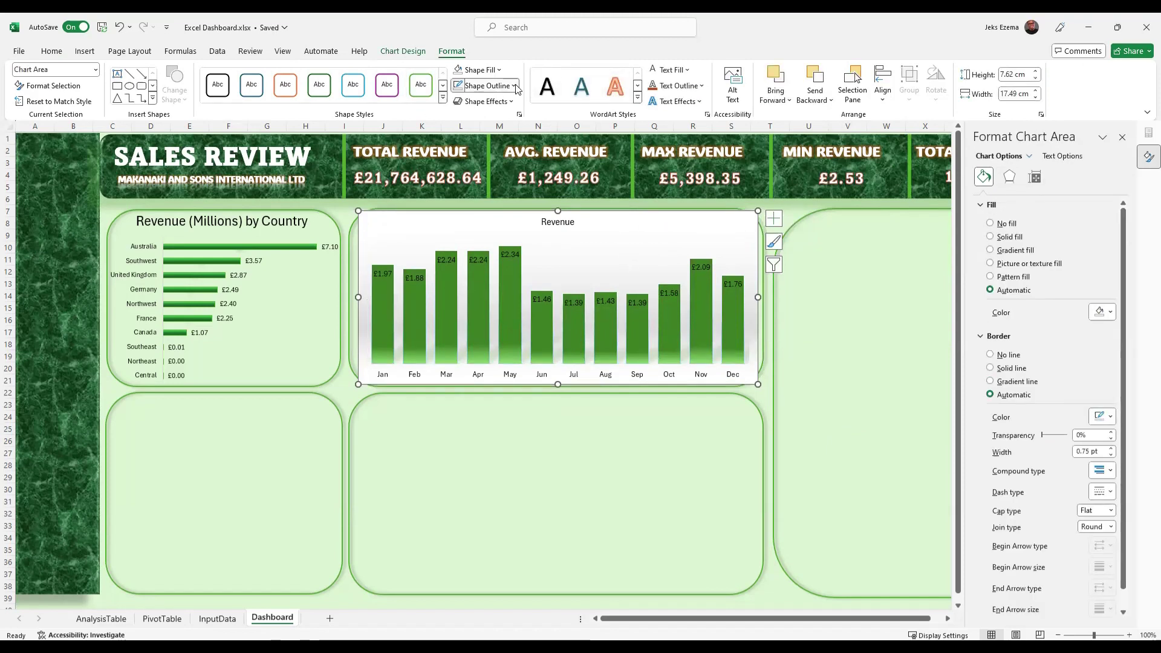
left_click(499, 70)
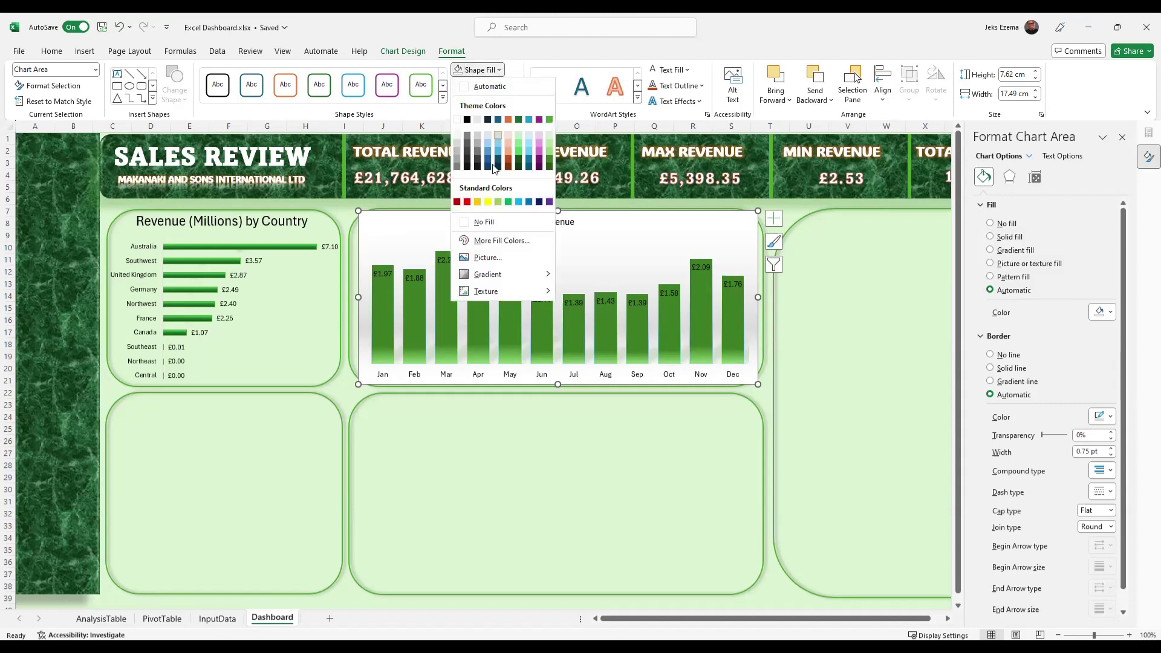
left_click(484, 223)
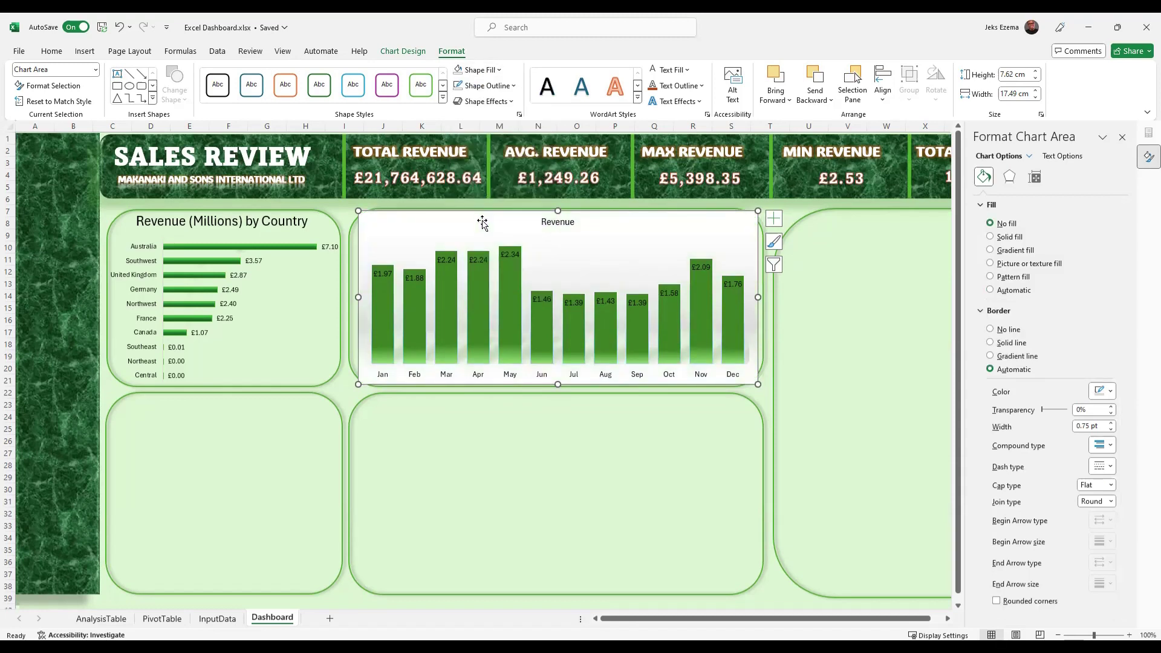
left_click(559, 473)
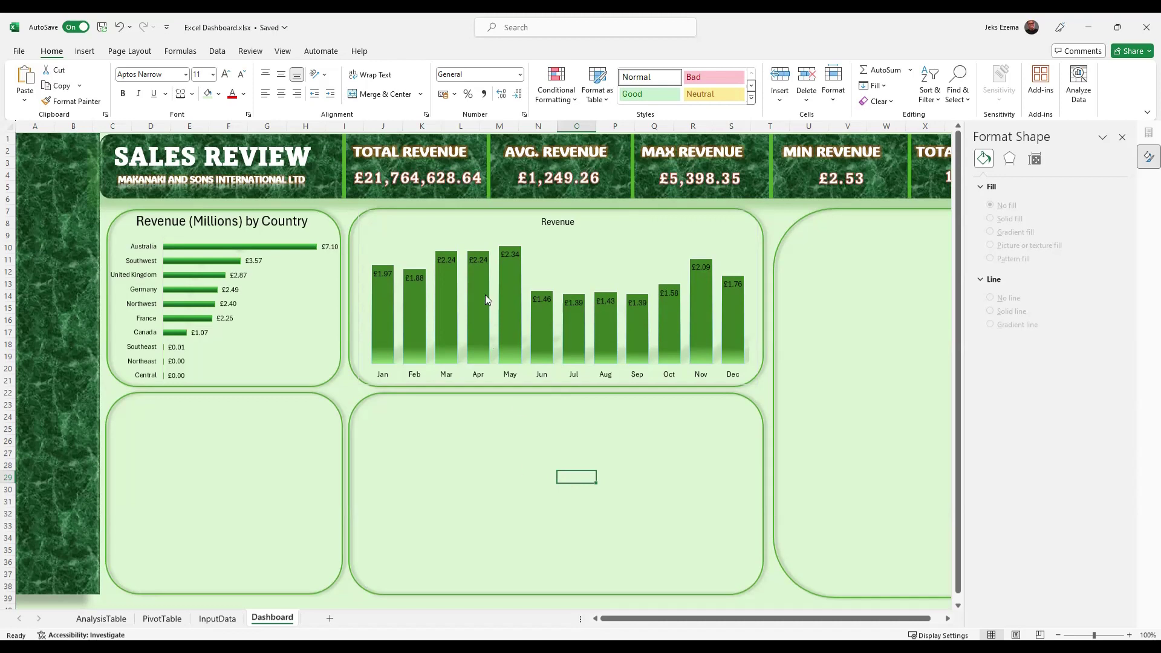
Set the Revenue chart's data label text fill to white.
left_click(444, 261)
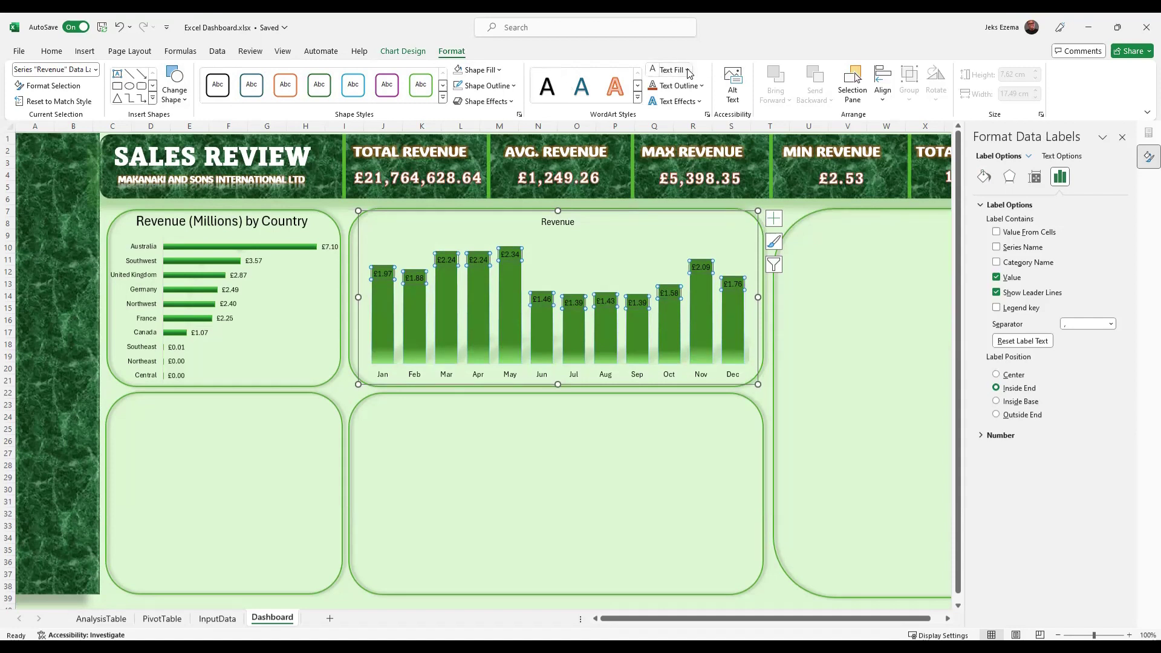
left_click(654, 71)
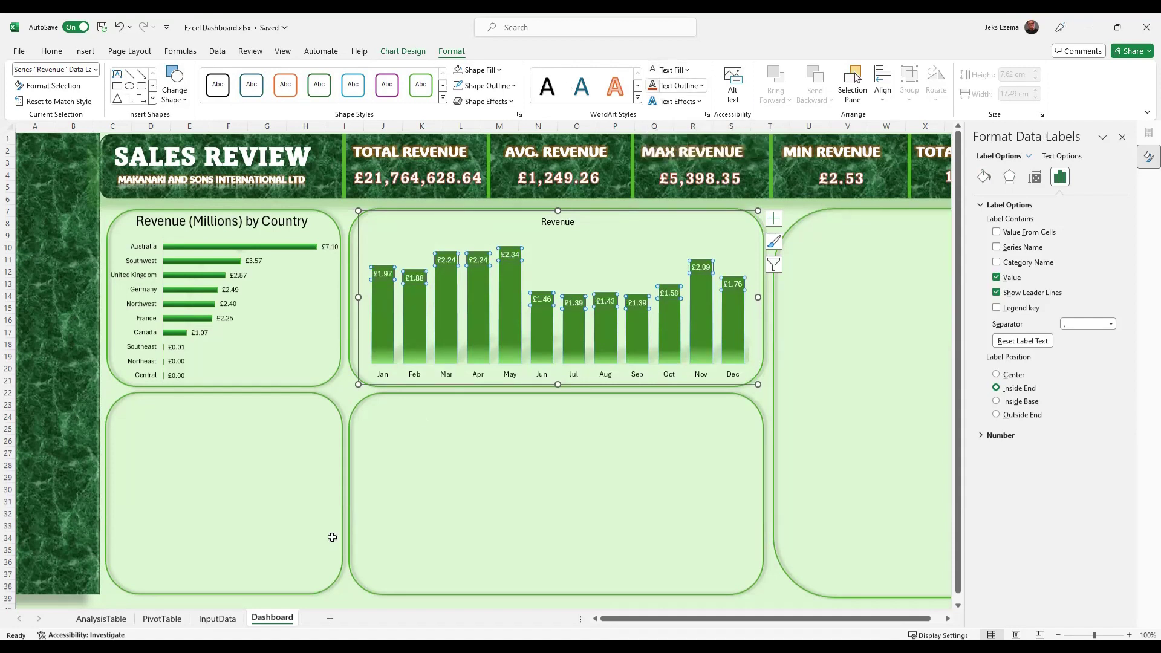
left_click(491, 471)
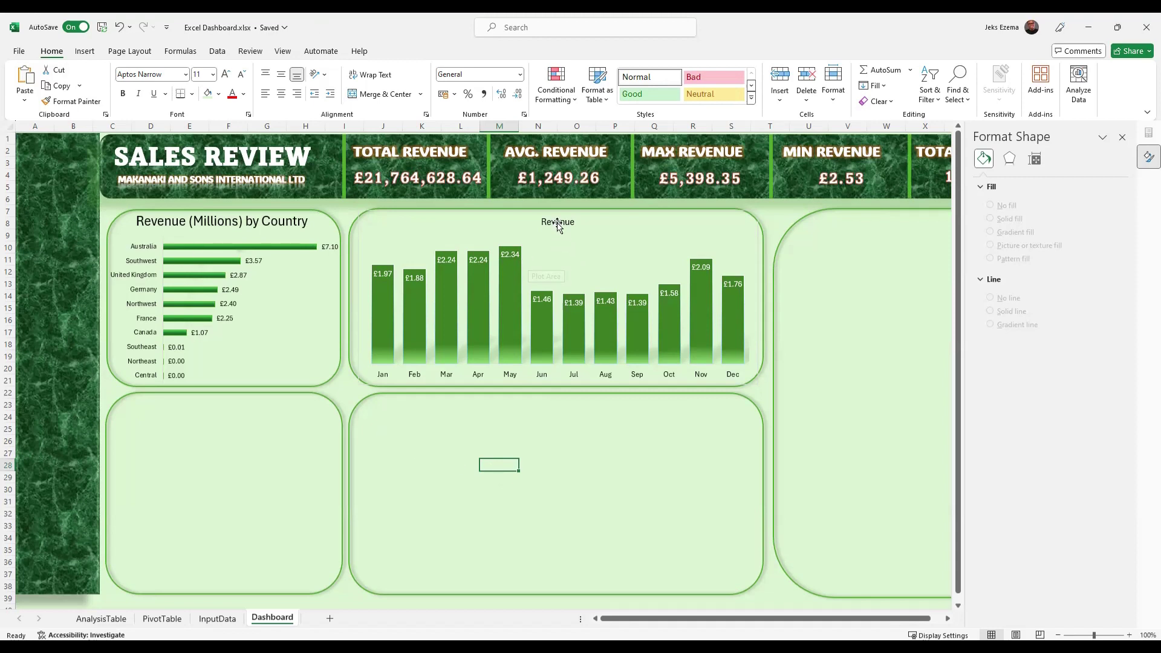
Check the country chart title's font formatting for reference.
left_click(250, 221)
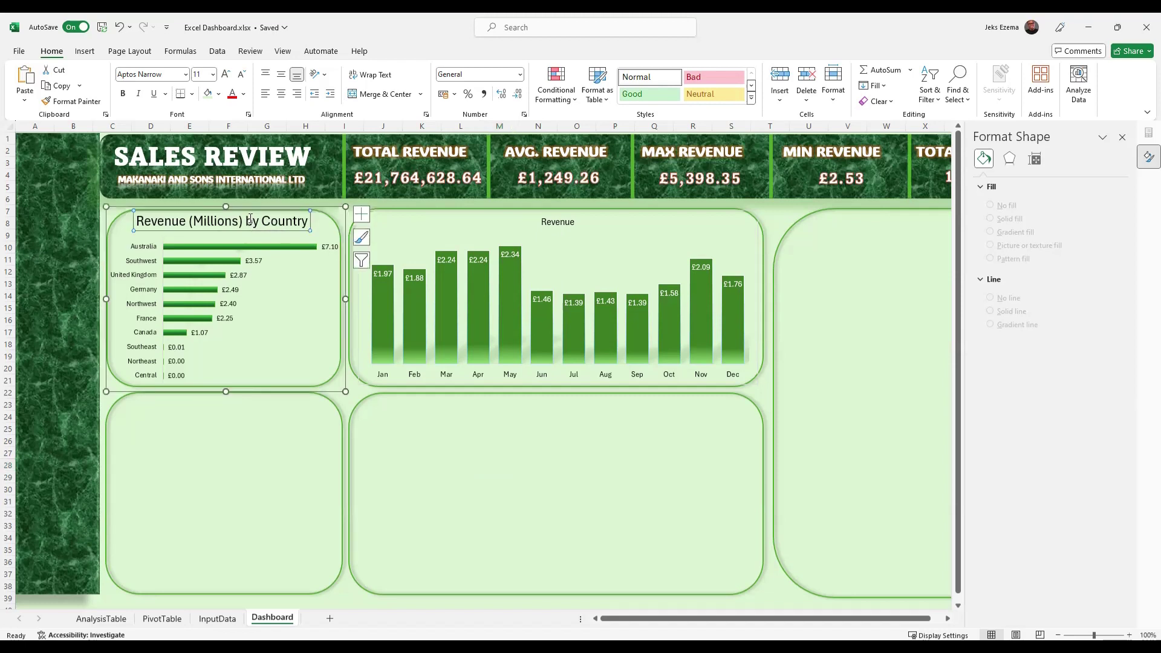
left_click(247, 222)
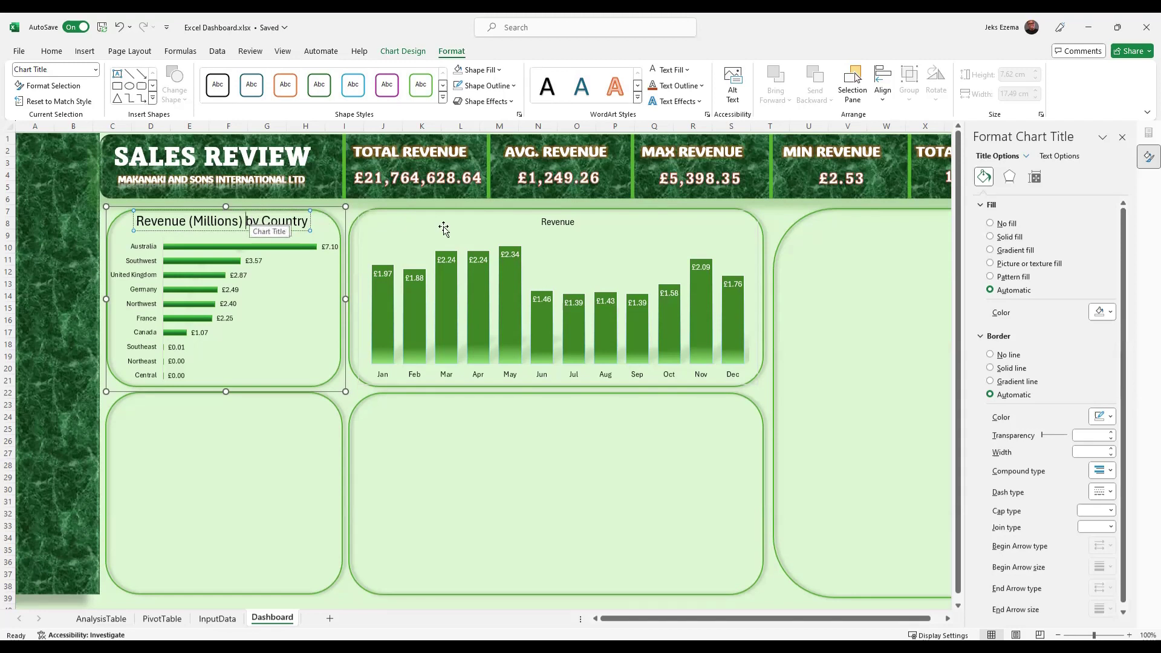
left_click(52, 52)
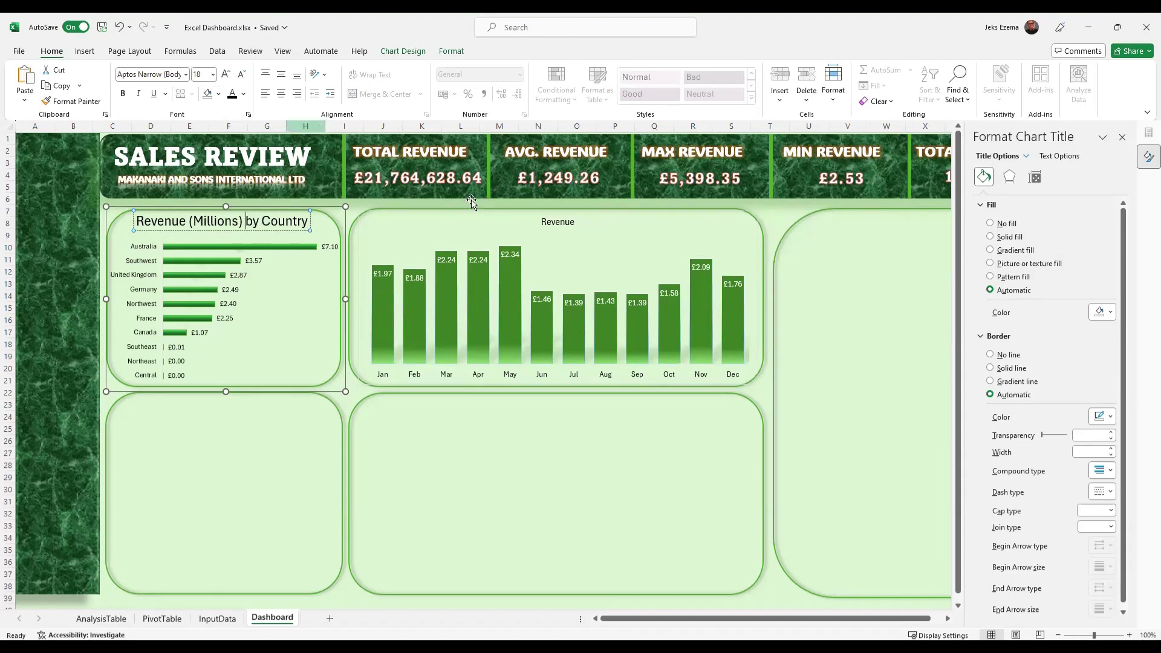
Extend the month chart title to 'Revenue (Millions) by Month'.
left_click(554, 222)
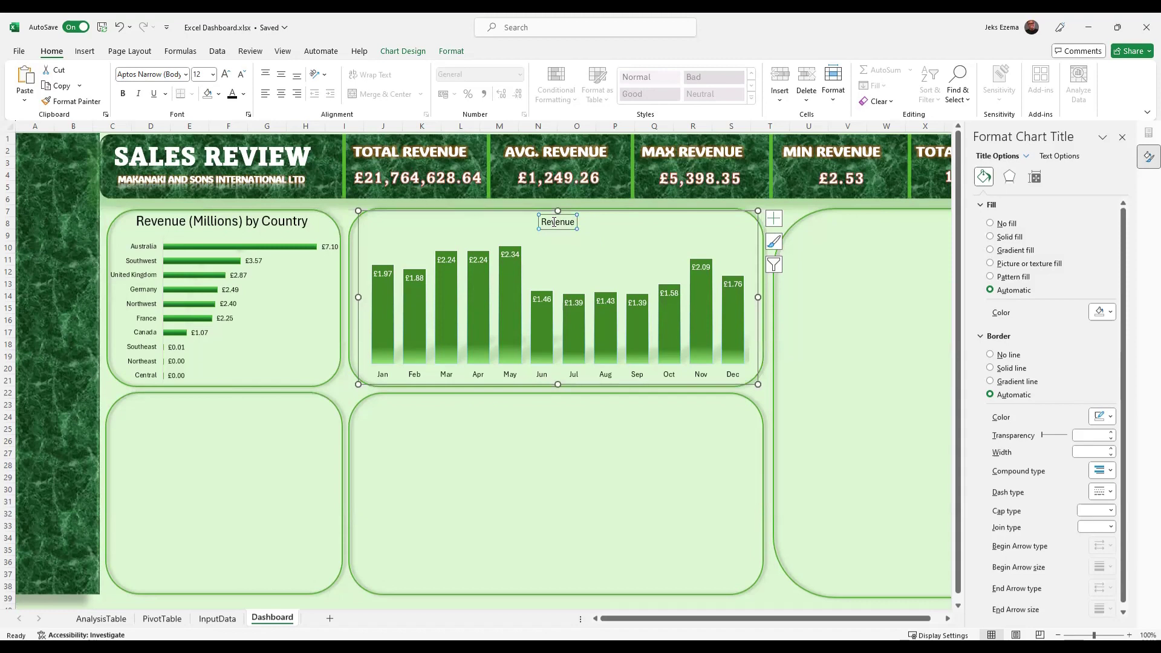
double_click(554, 222)
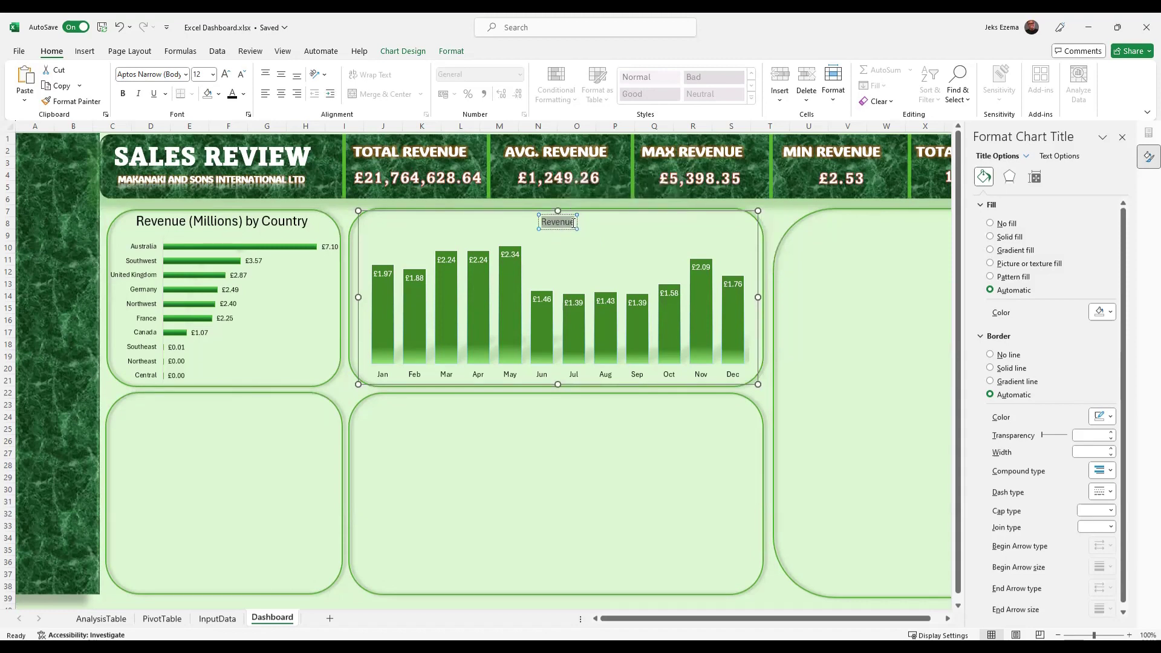
left_click(573, 223)
type("(Millions")
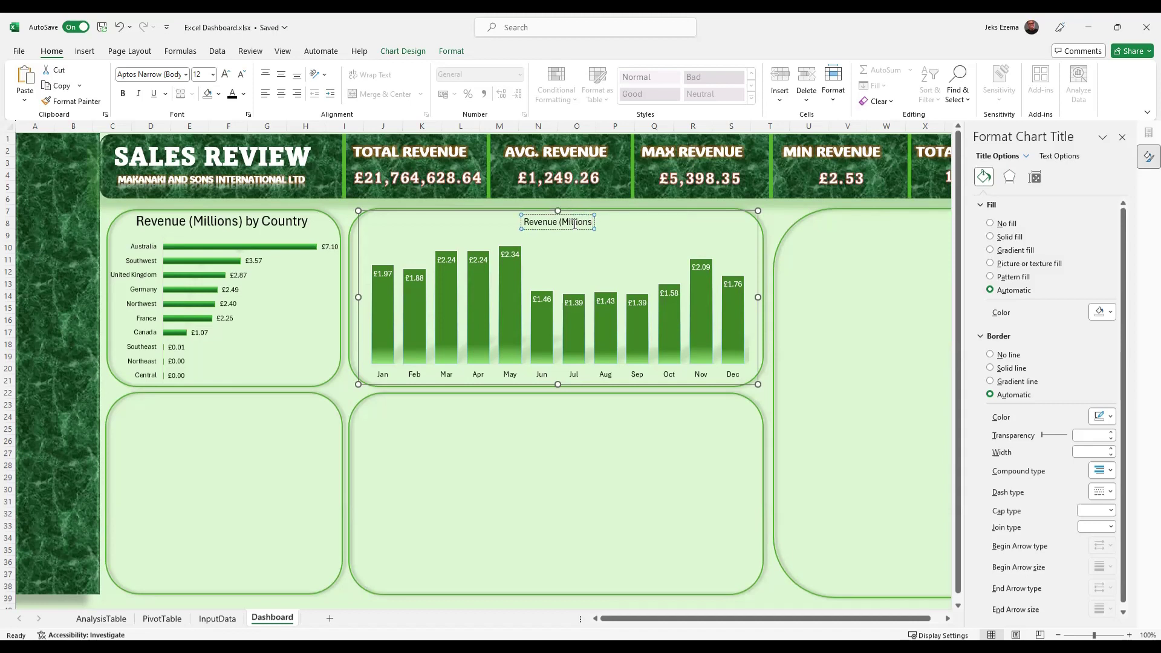
type(") by Month")
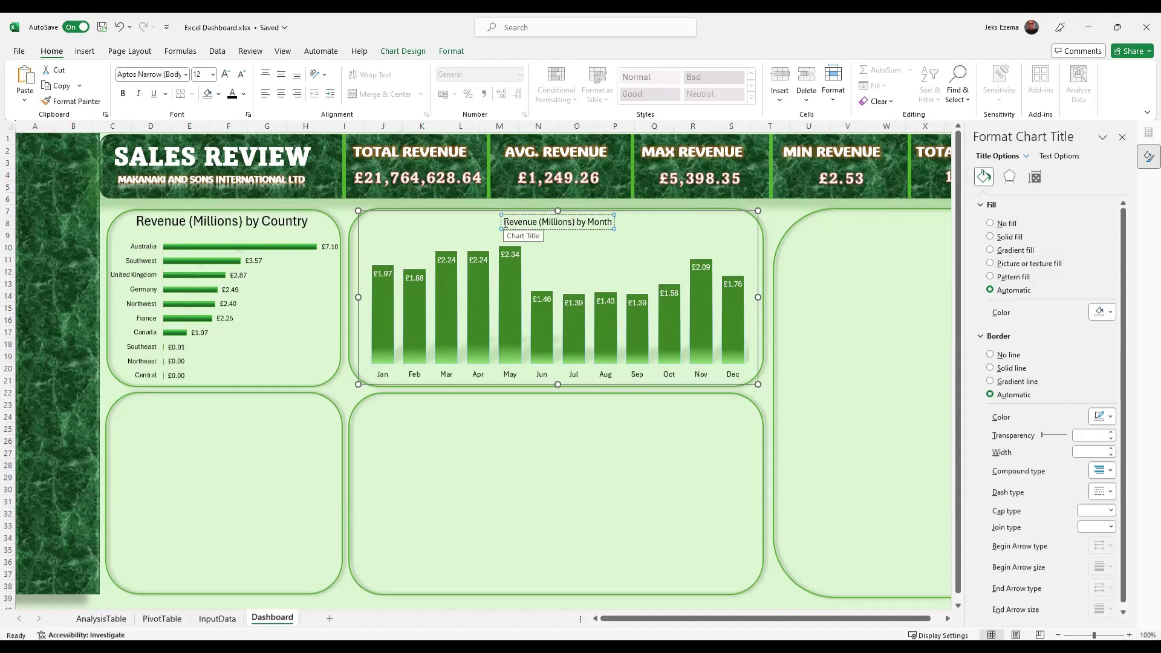
Set the new month chart title's font size to 18 pt.
left_click_drag(505, 223, 609, 227)
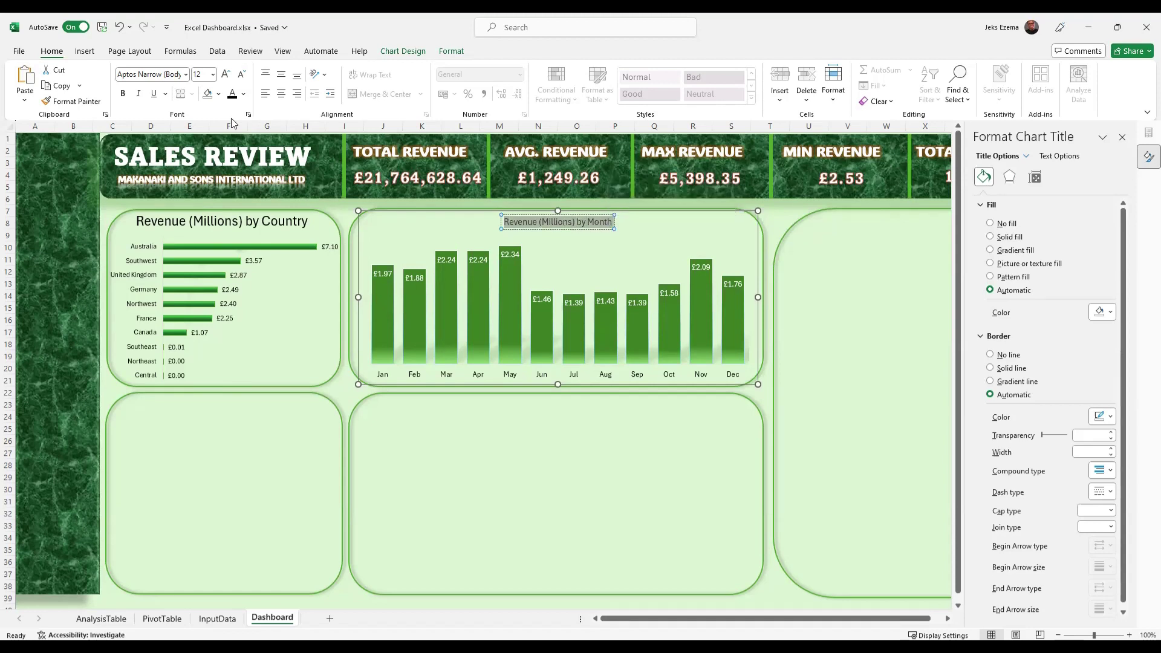
left_click(213, 74)
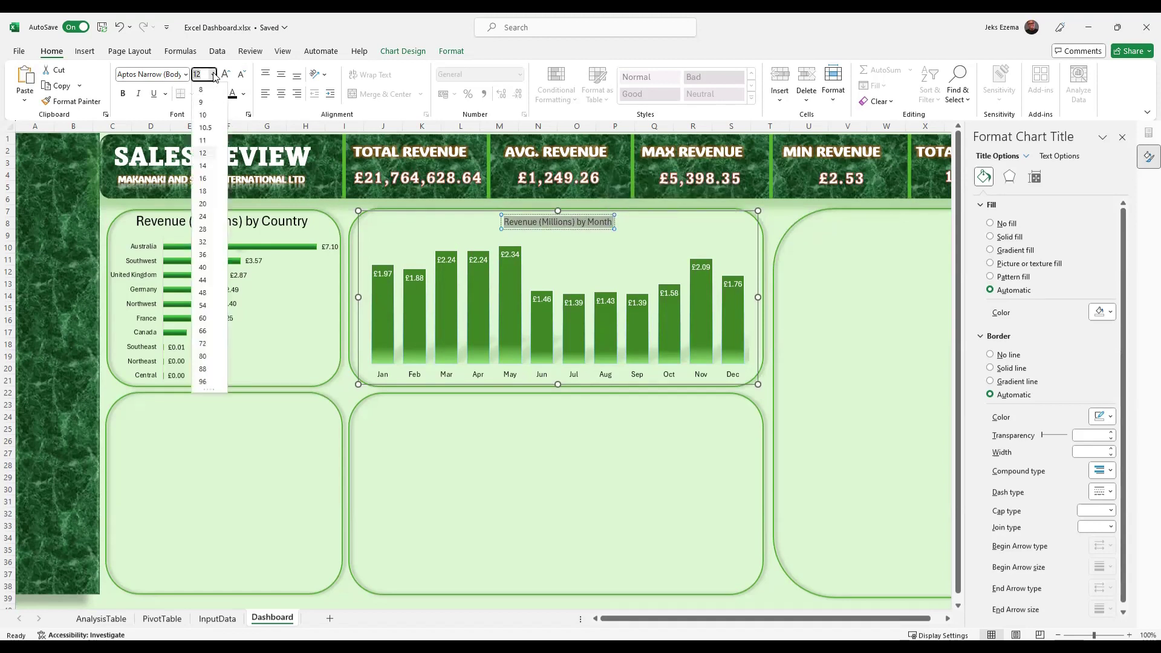
left_click(203, 192)
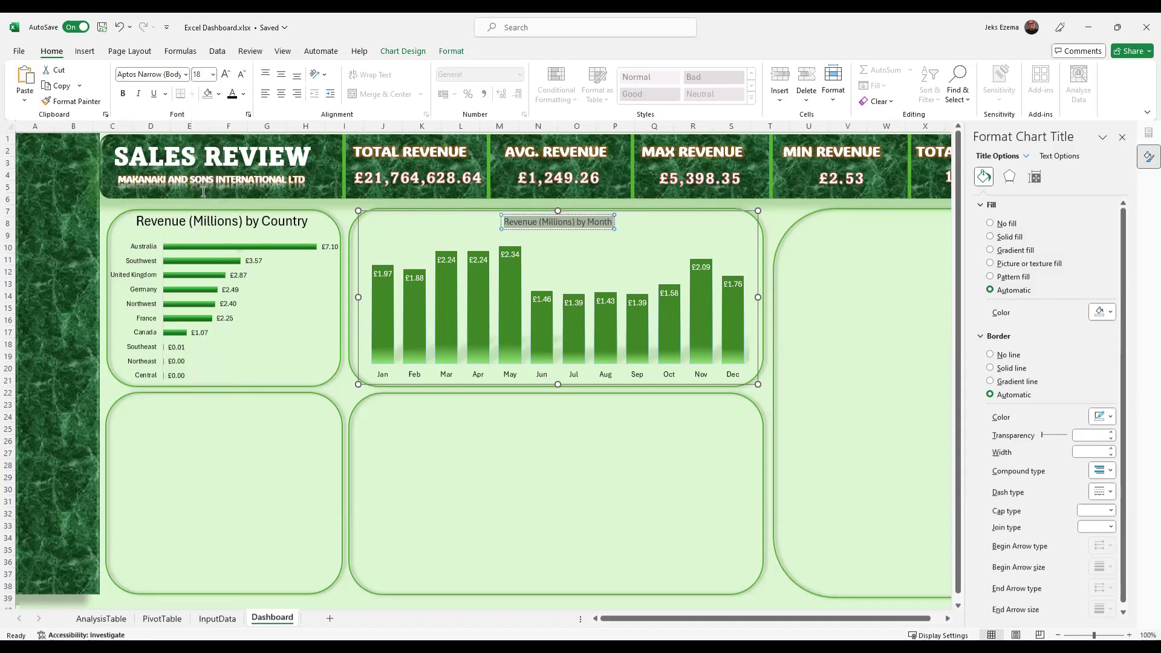
left_click(835, 404)
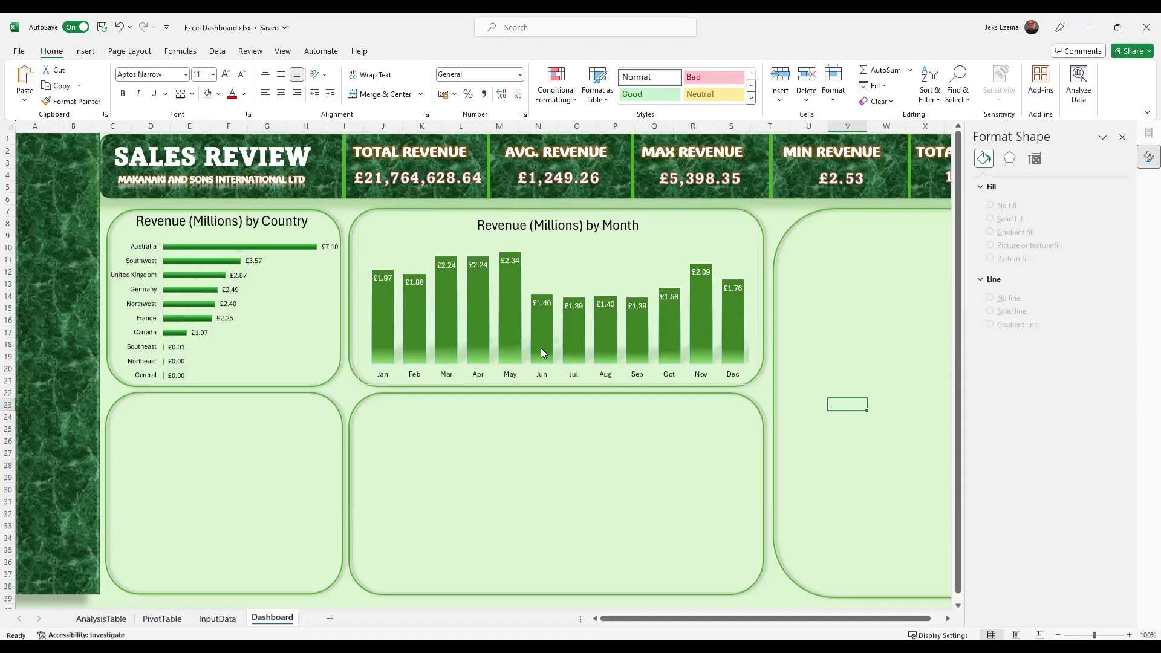
Close the format pane and set the month chart's Shape Outline to No Outline.
left_click(1123, 138)
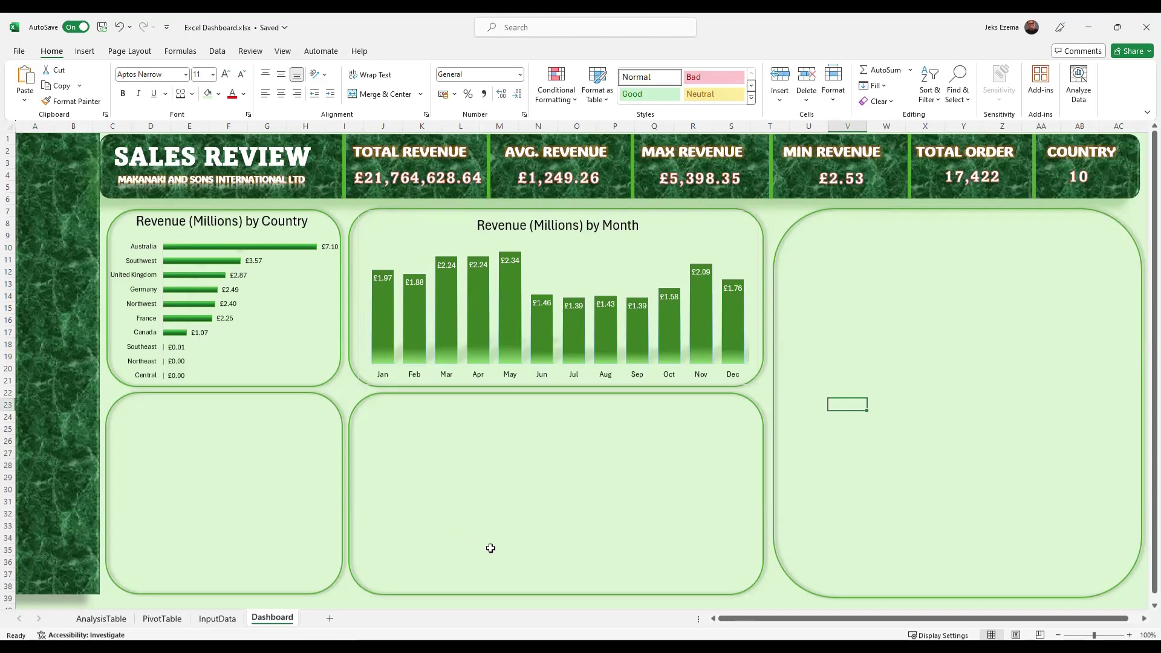
left_click(738, 219)
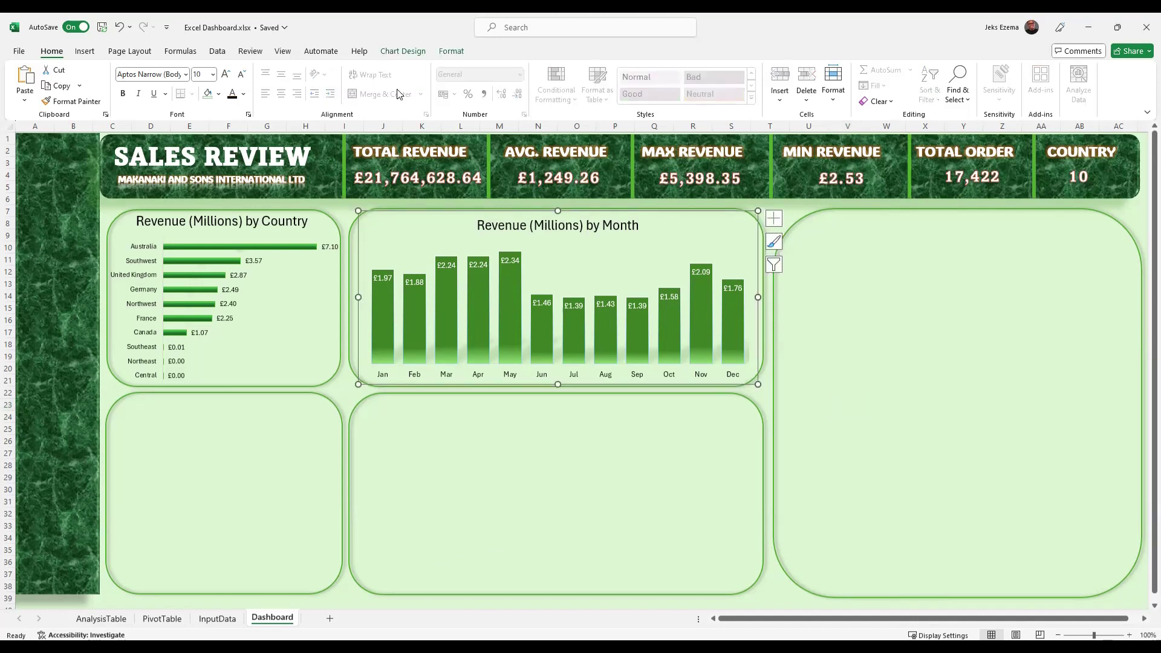
left_click(402, 51)
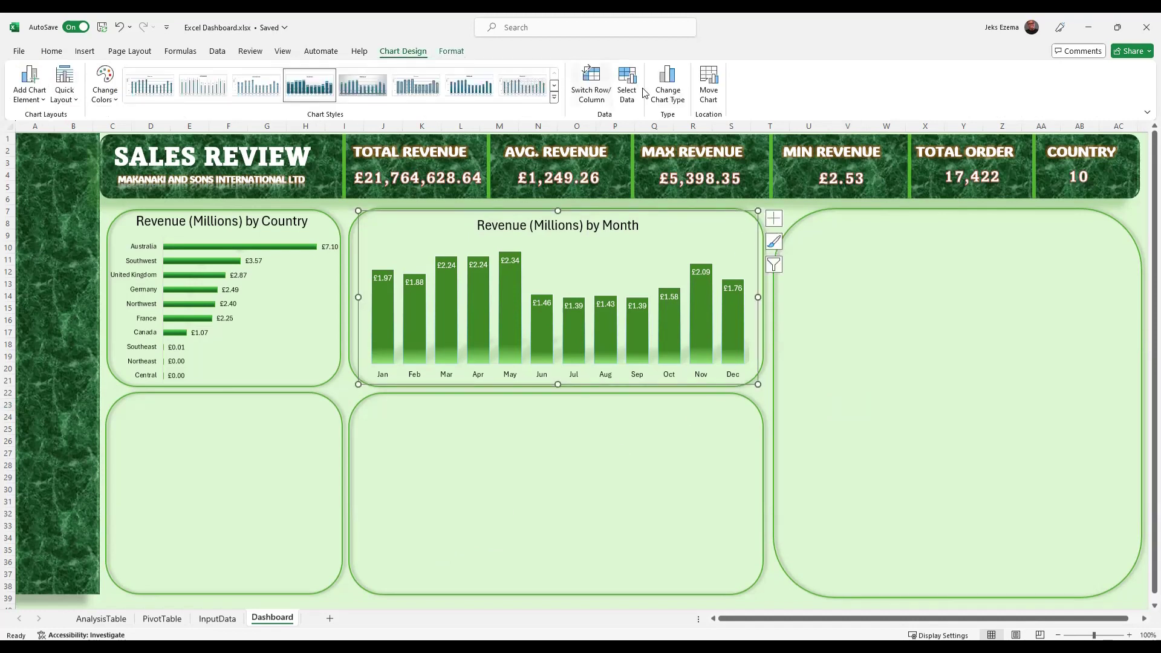
left_click(453, 50)
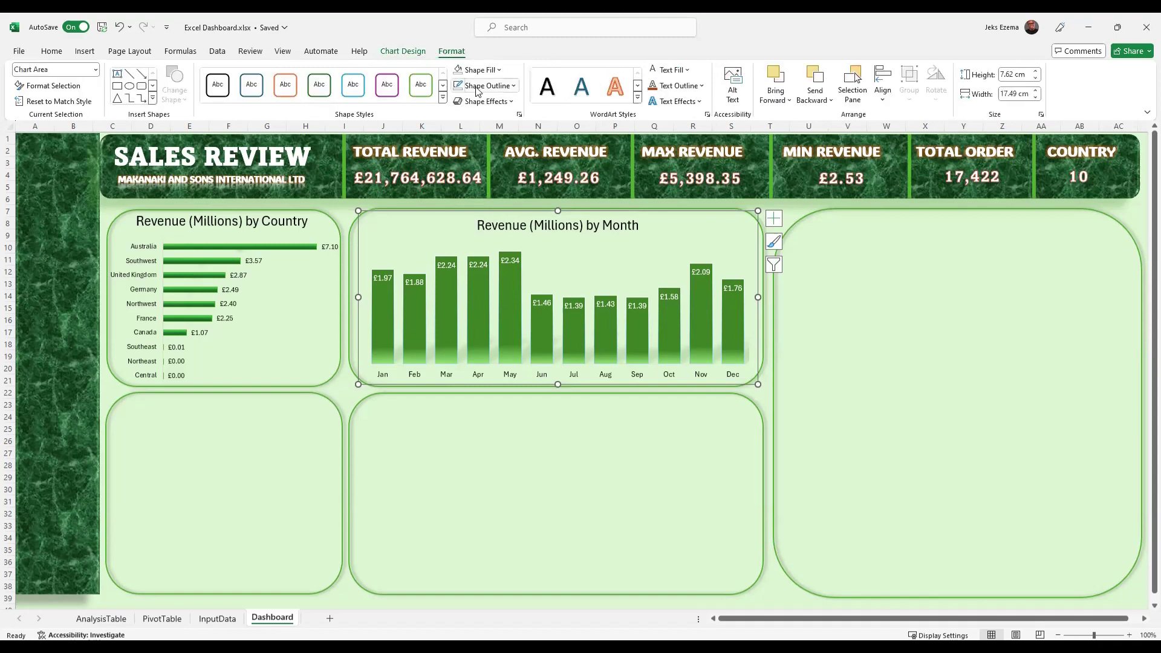
left_click(515, 86)
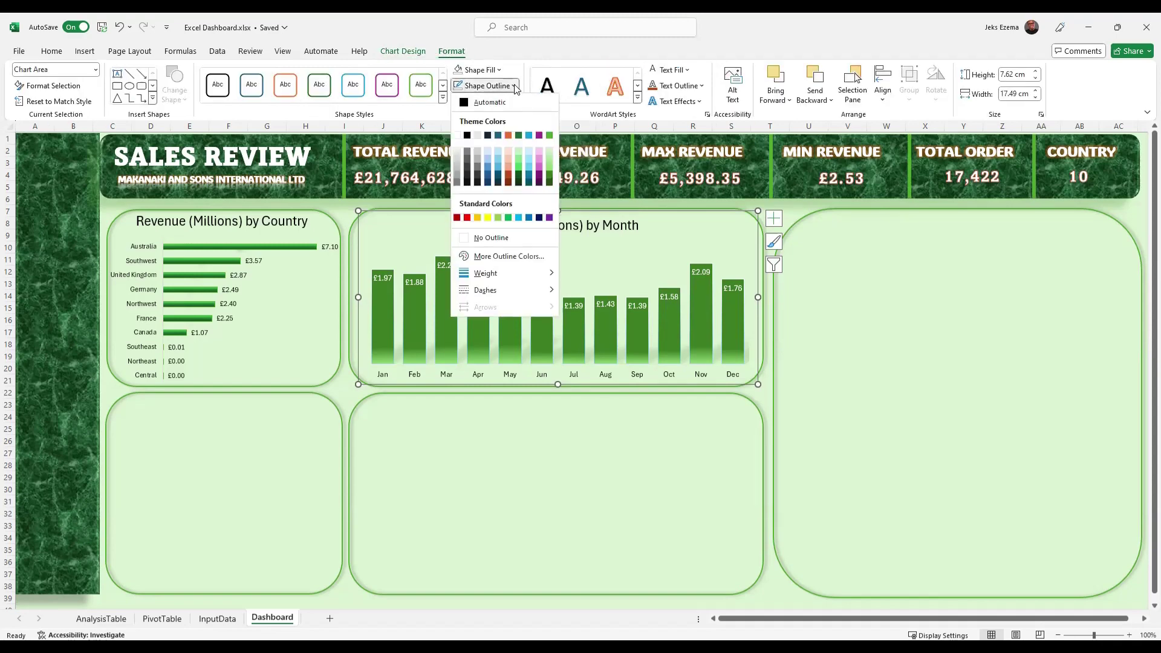
left_click(507, 237)
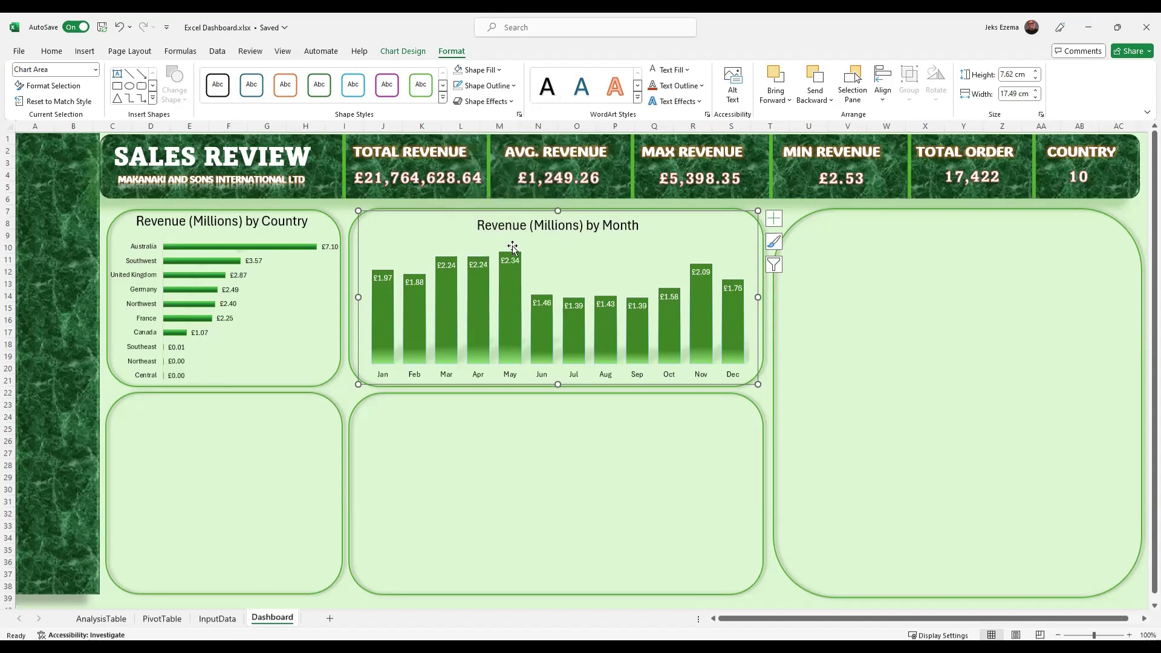
left_click(626, 489)
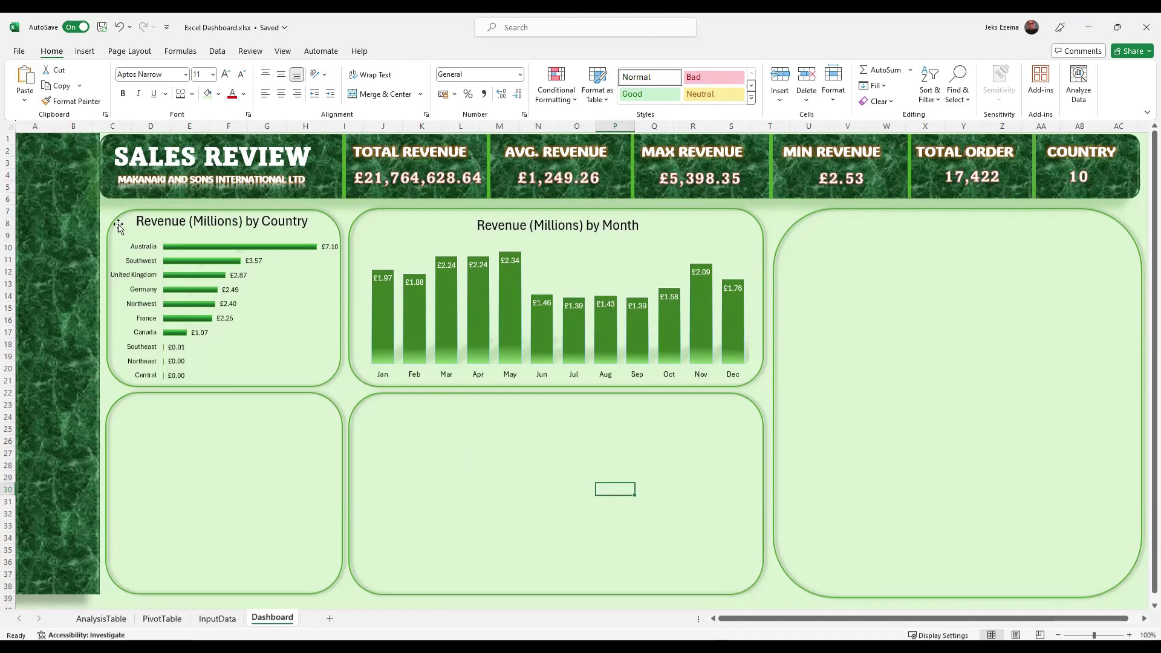
Replace 'Revenue' with 'Sales' in both the country and month chart titles.
left_click(199, 222)
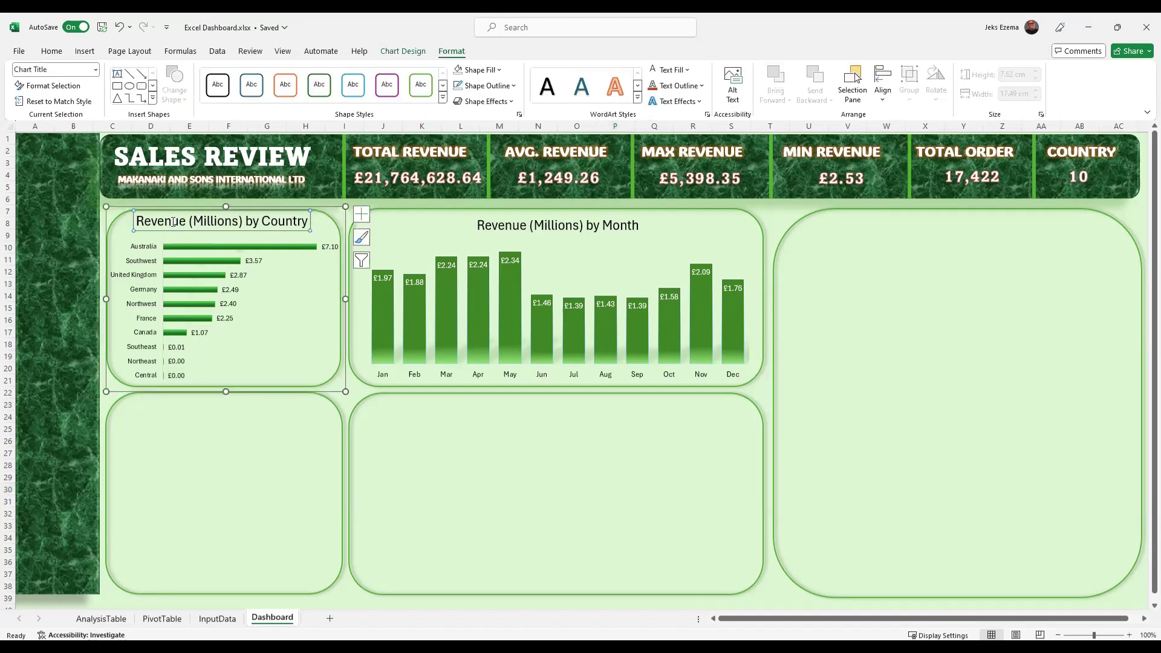
left_click_drag(187, 223, 139, 227)
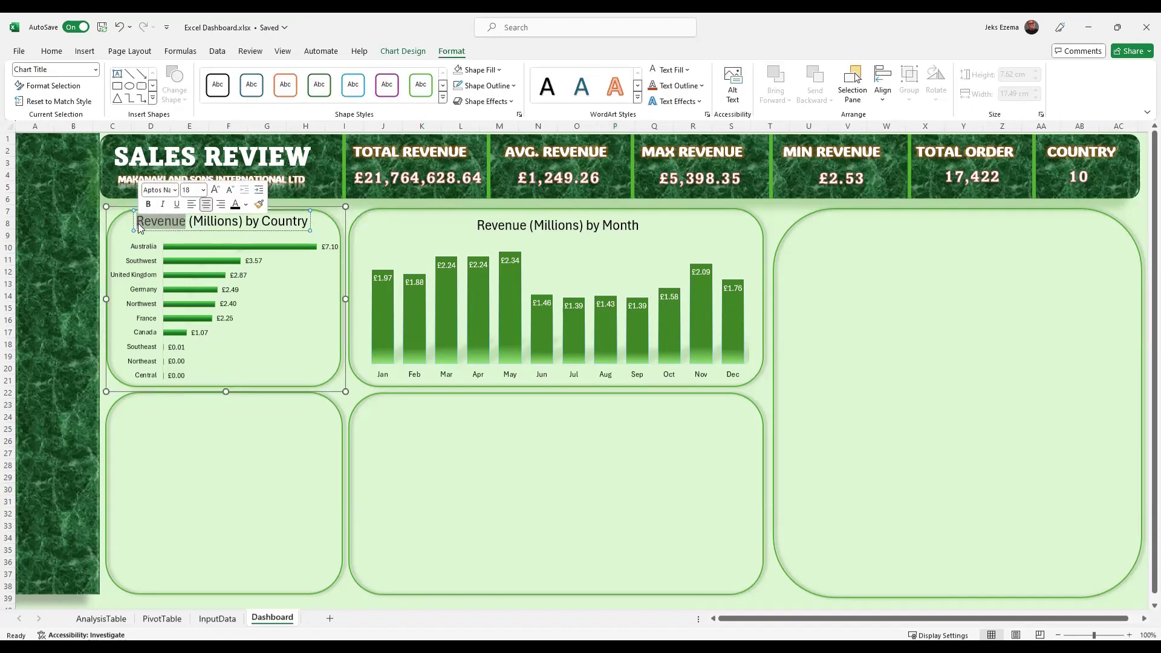
type("Sales")
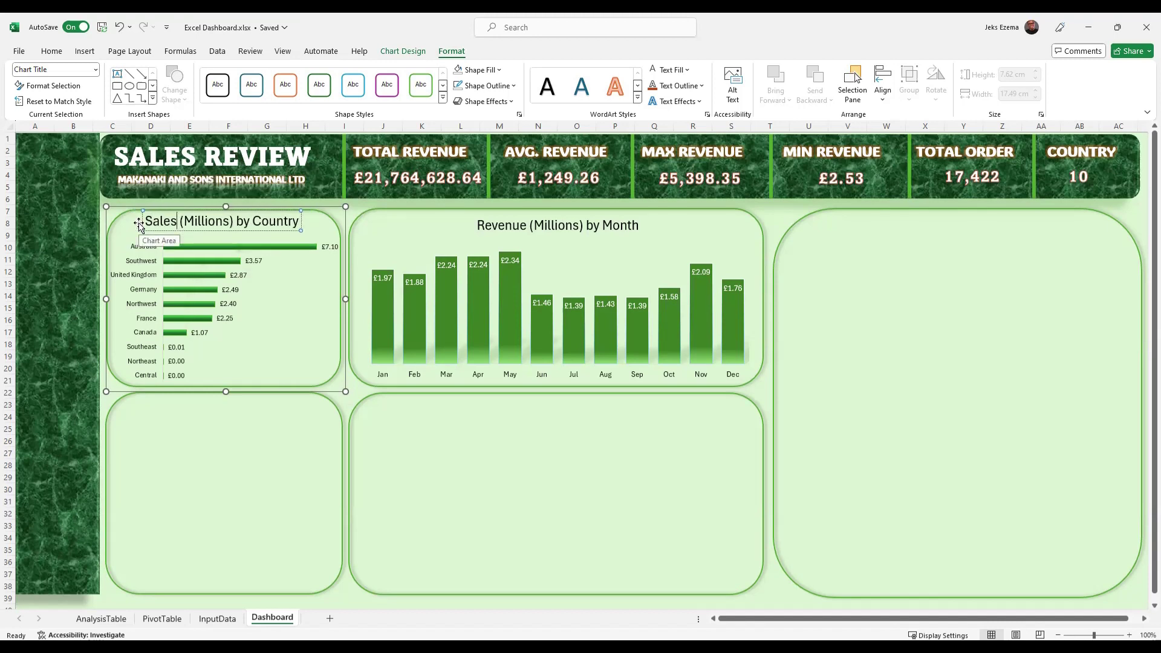
left_click(531, 226)
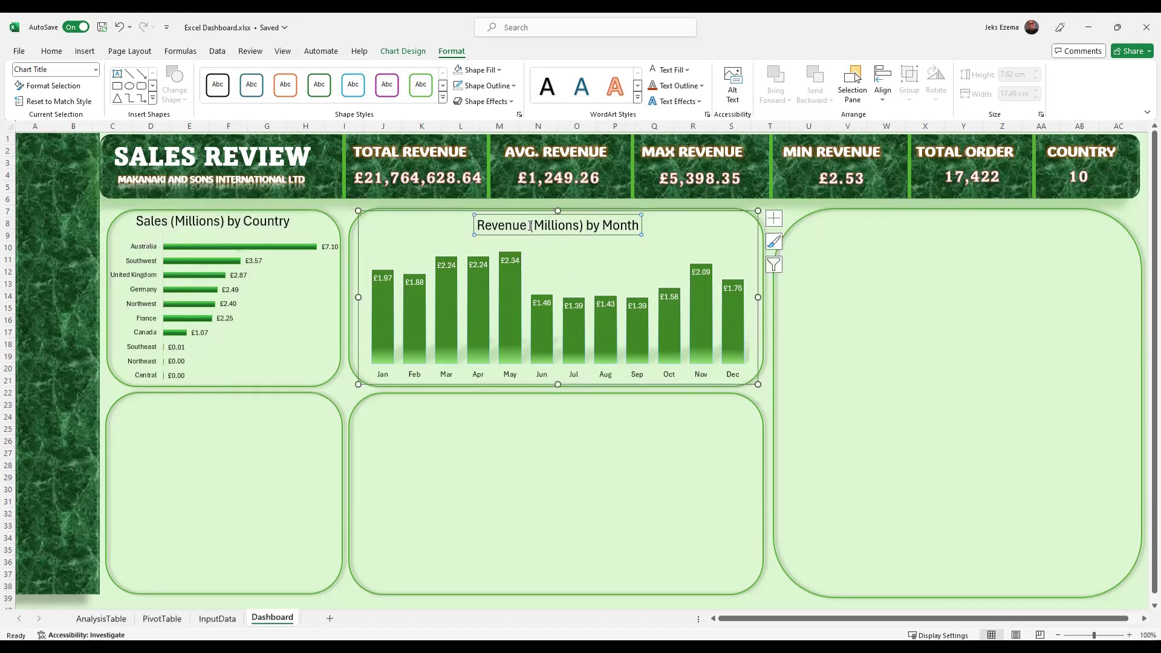
left_click_drag(526, 225, 479, 226)
type("Sales")
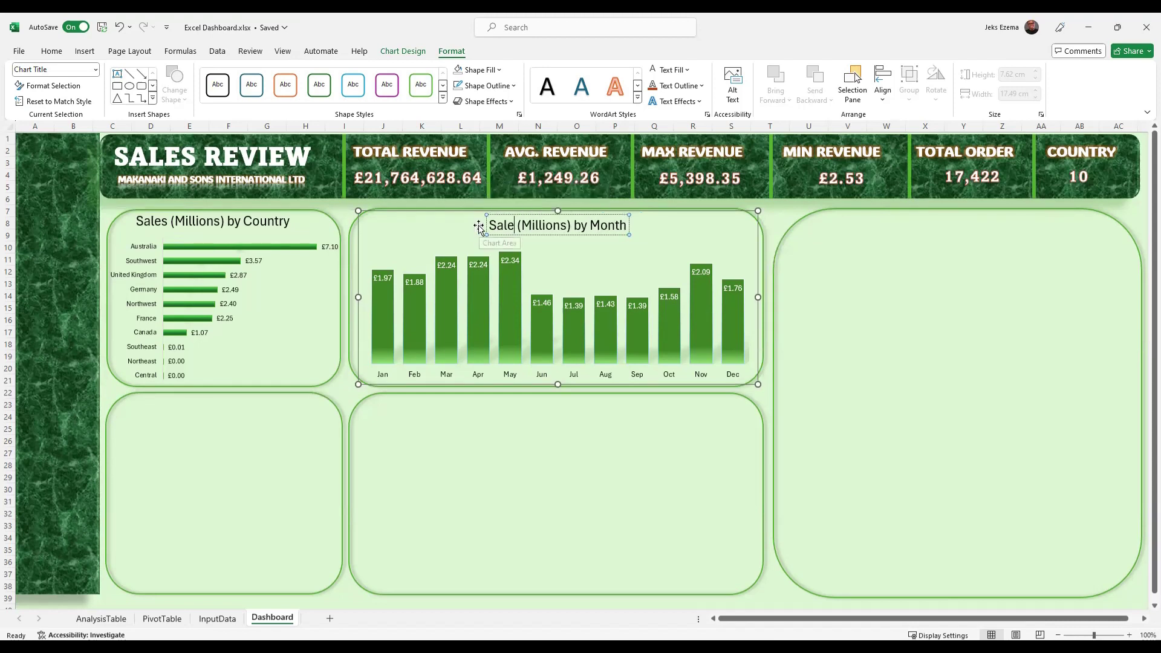
left_click(527, 461)
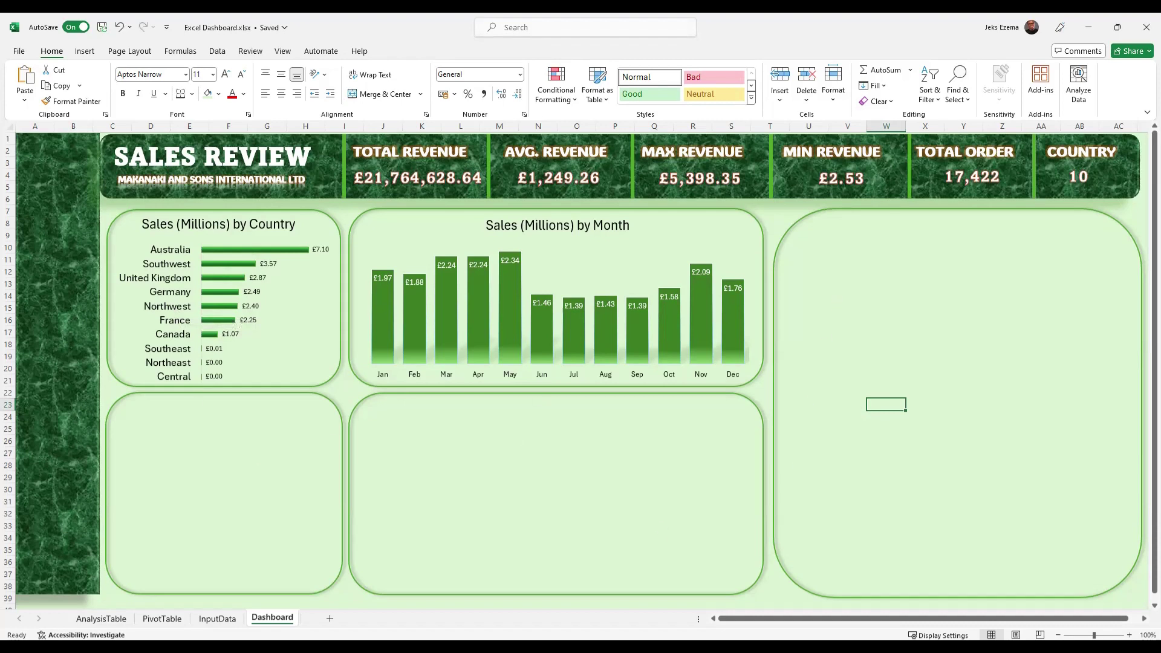
Select the Revenue By Weekdays table on the InputData sheet and show its Quick Analysis chart suggestions.
left_click(224, 620)
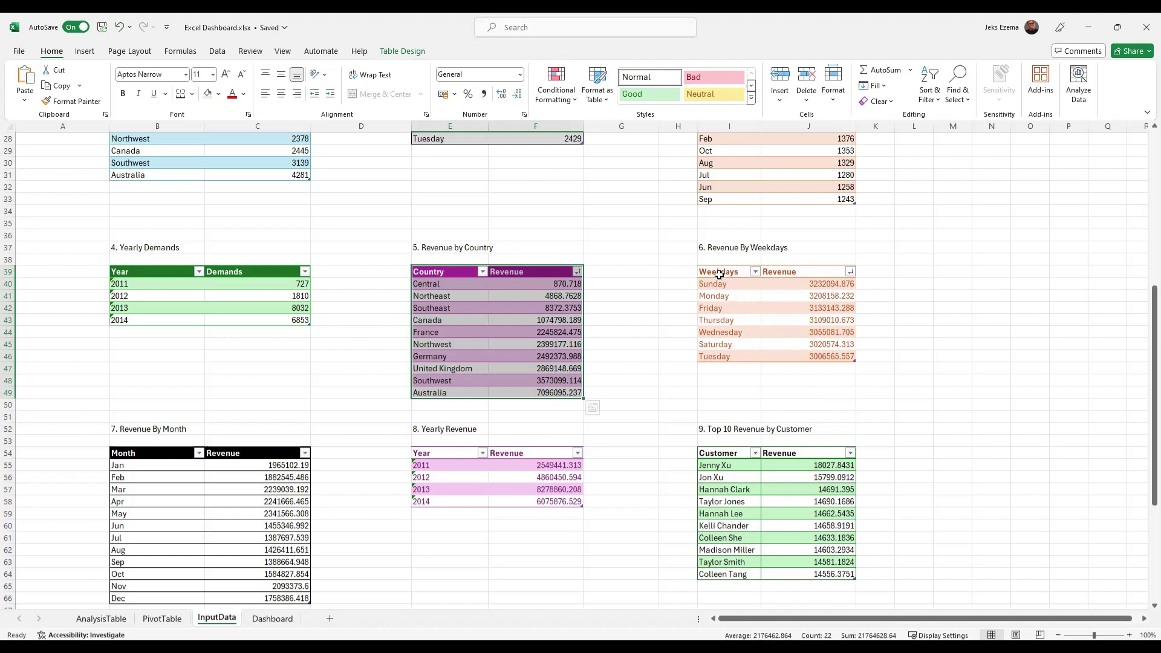
left_click_drag(720, 273, 815, 352)
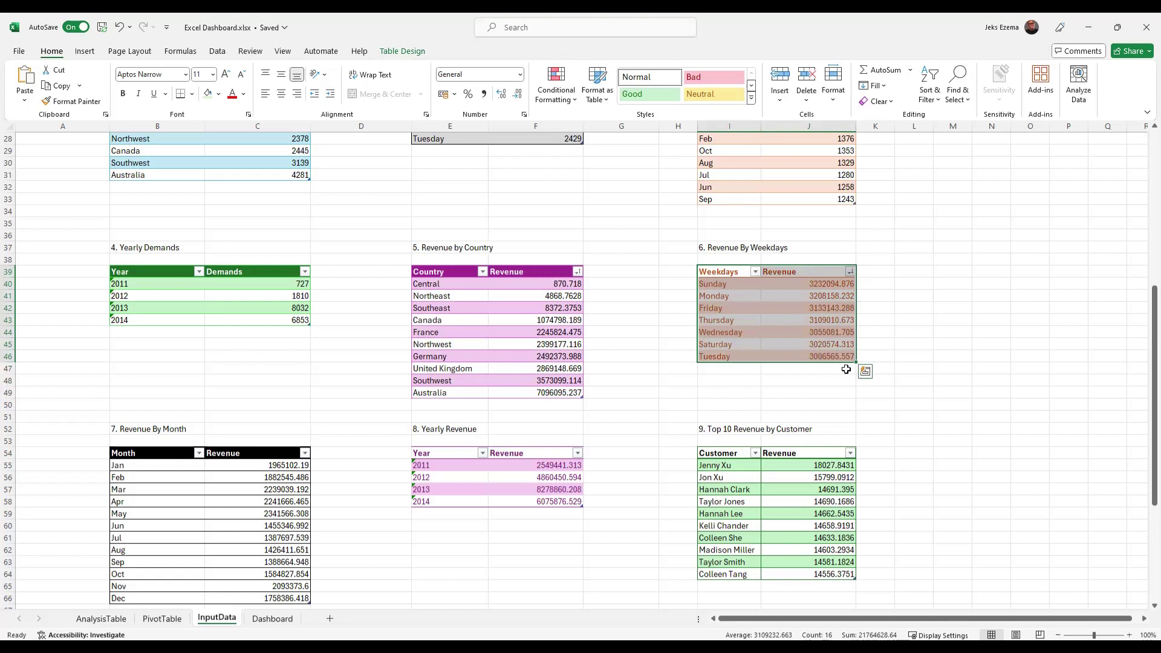
left_click(866, 374)
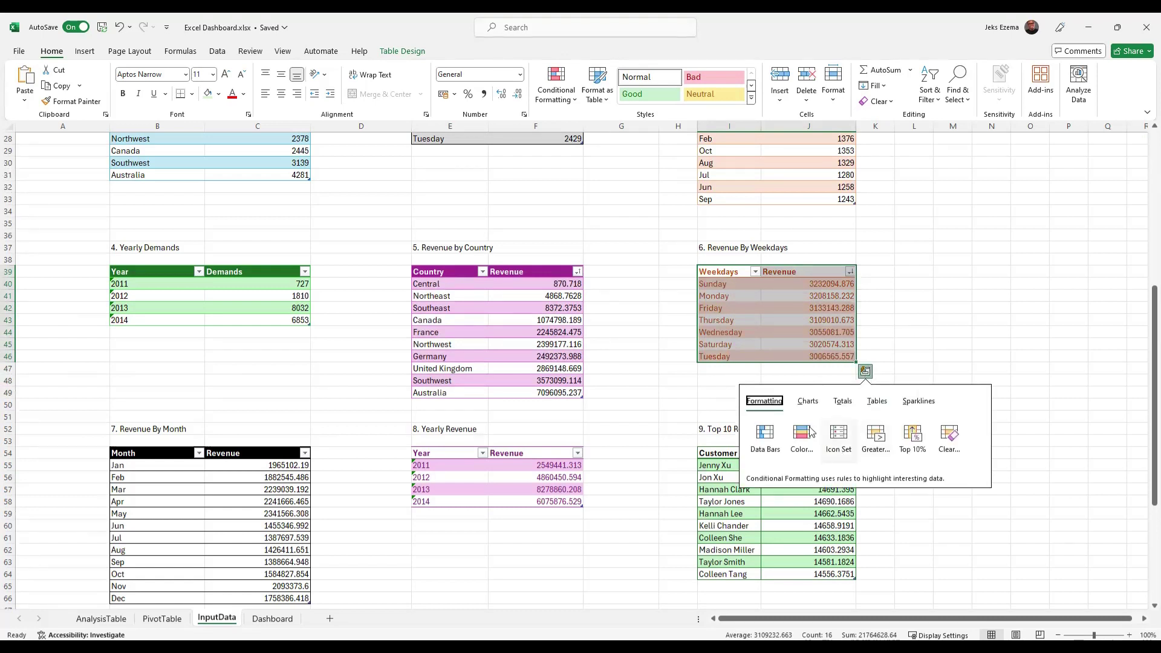
left_click(808, 404)
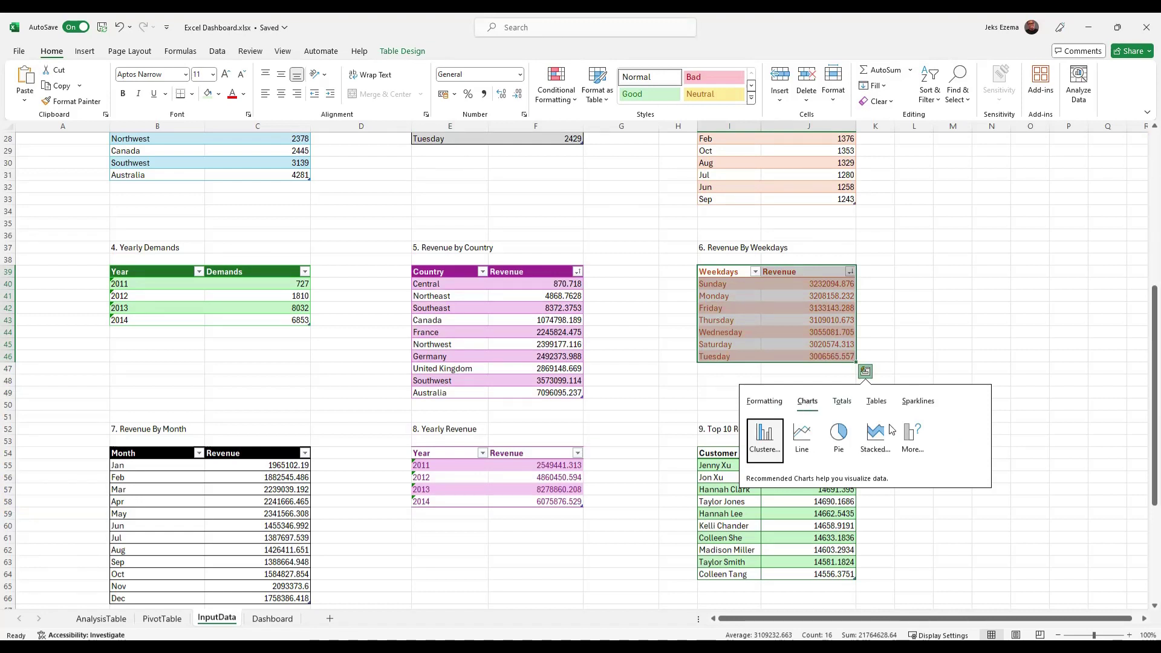
mouse_move(888, 434)
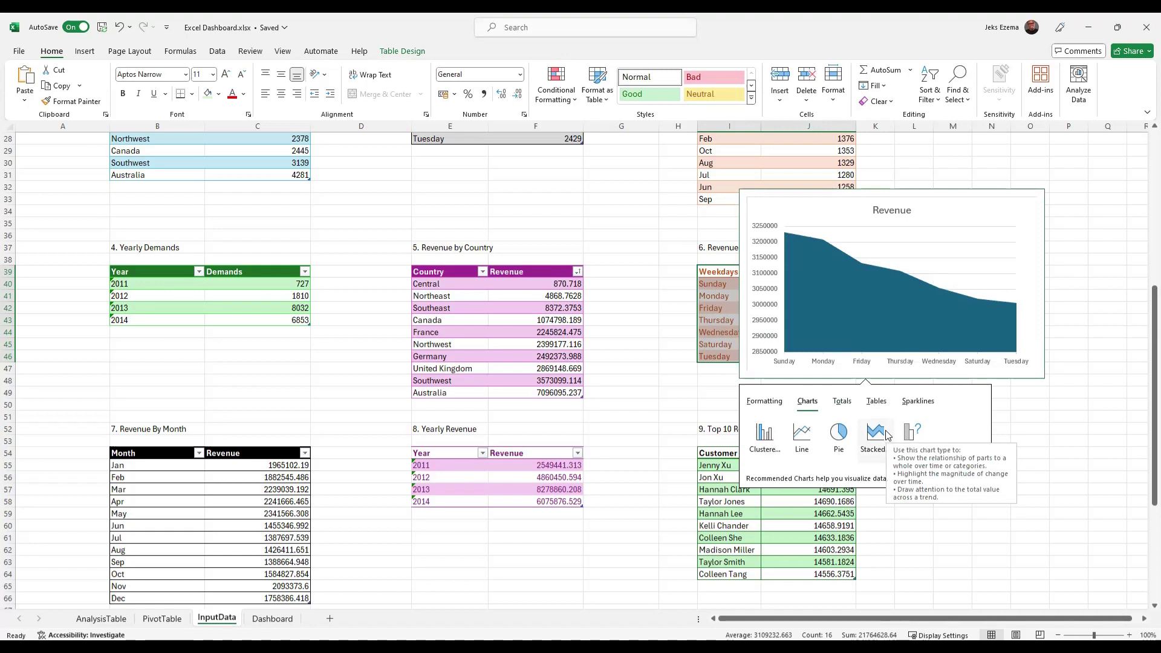
mouse_move(802, 442)
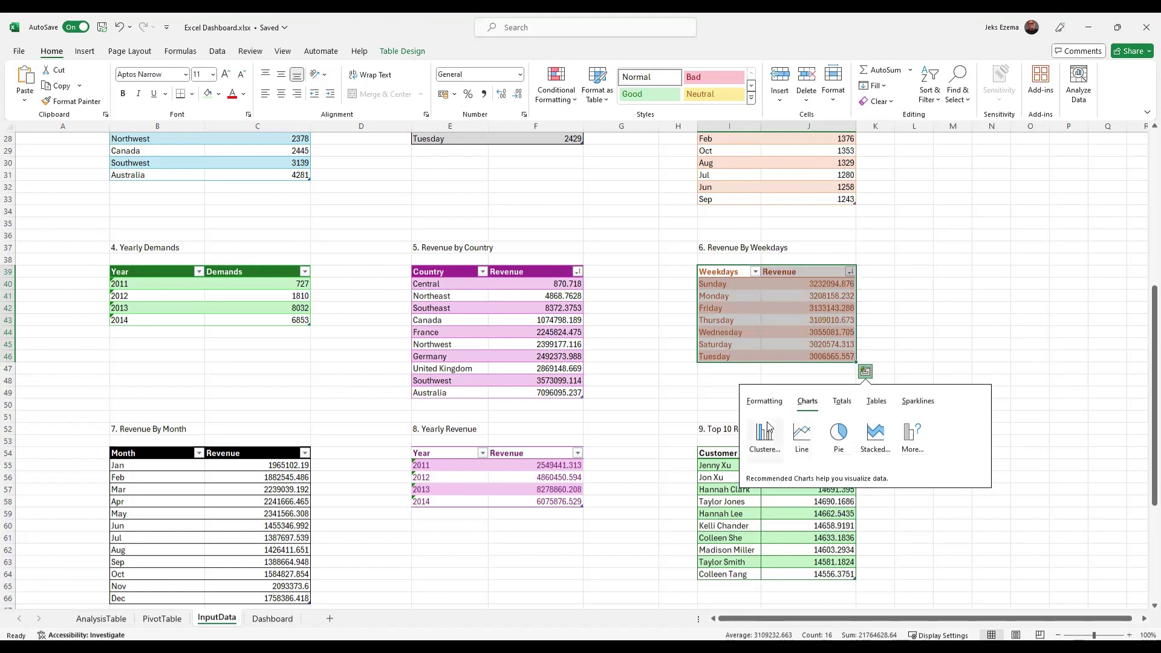
Insert a 2-D Clustered Column chart of revenue by weekday and cut it off the InputData sheet.
left_click(85, 52)
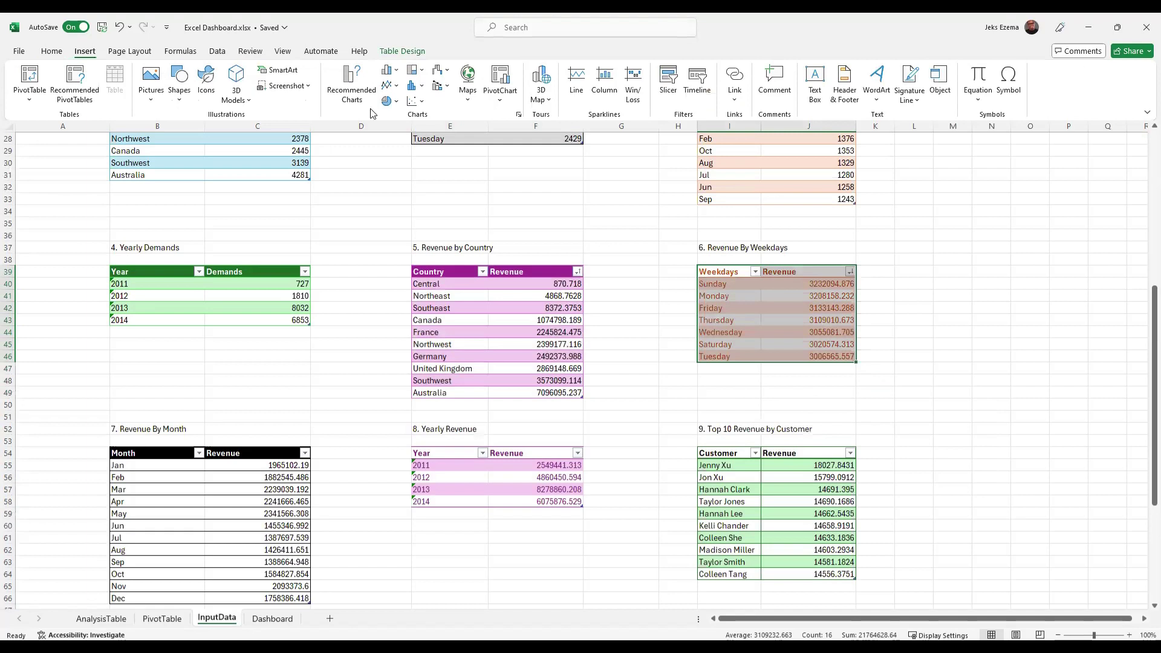
left_click(398, 72)
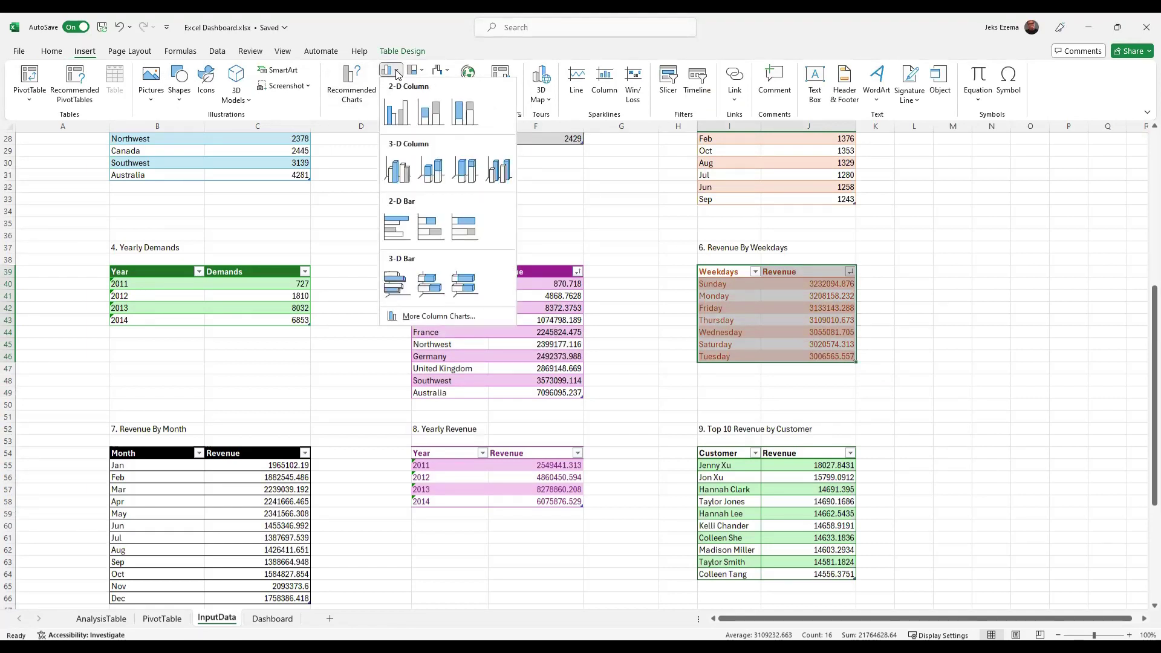
left_click(435, 115)
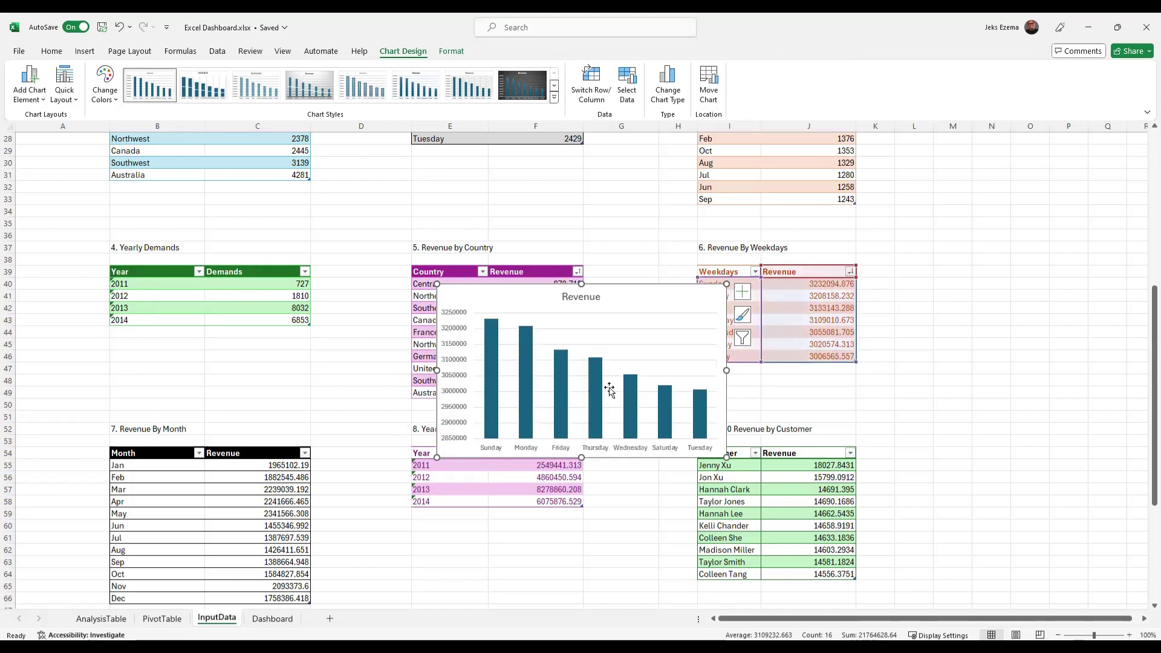
mouse_move(596, 388)
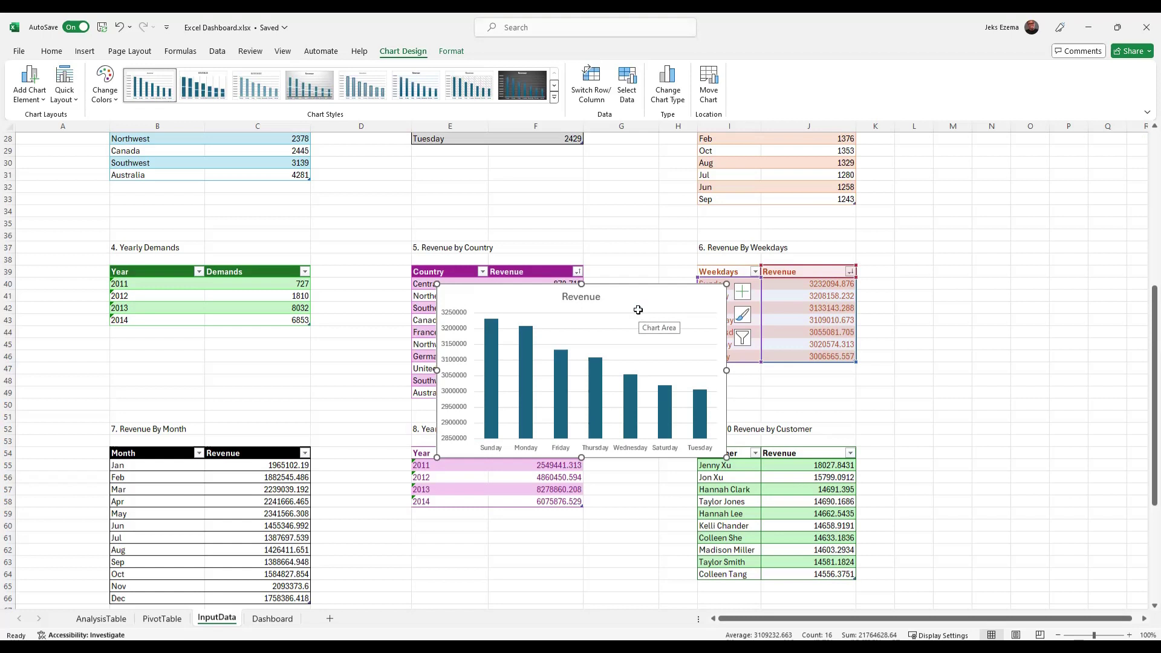
key("Delete")
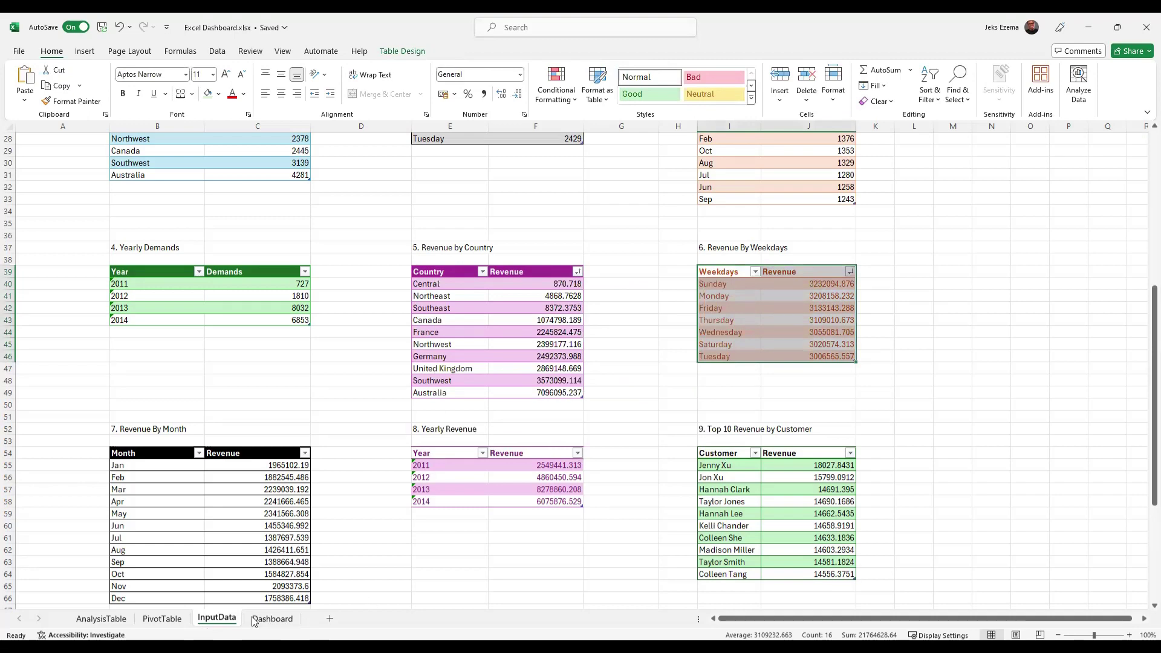
Paste the weekday chart onto the Dashboard's bottom-left rounded panel and shrink it to fit.
left_click(272, 619)
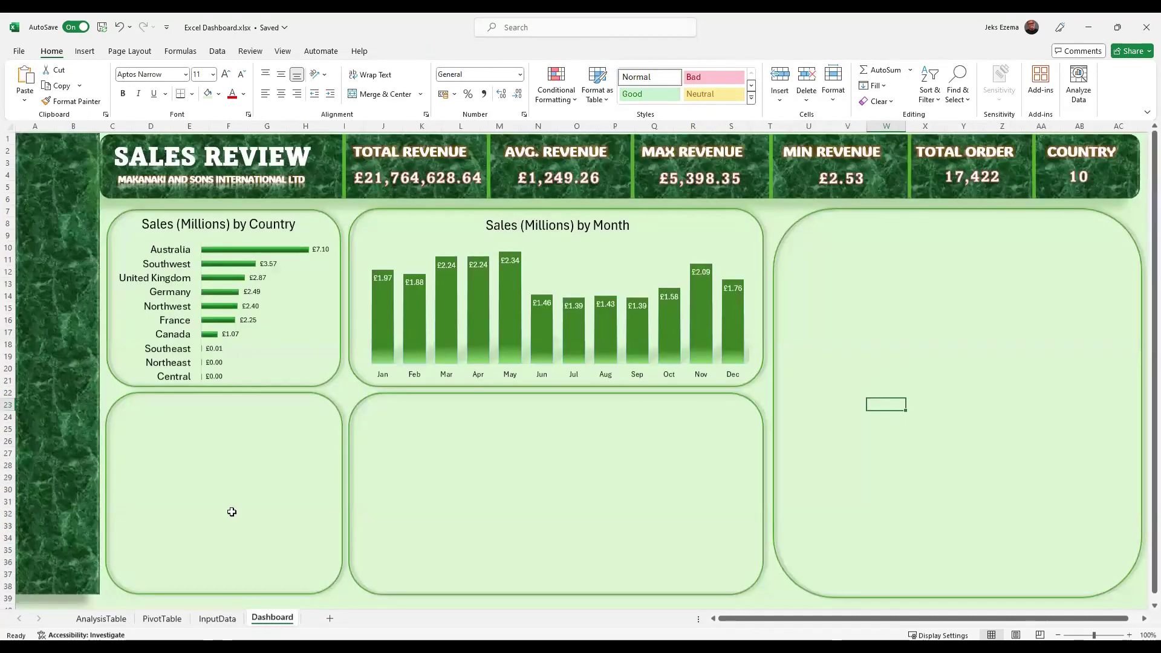
left_click(232, 513)
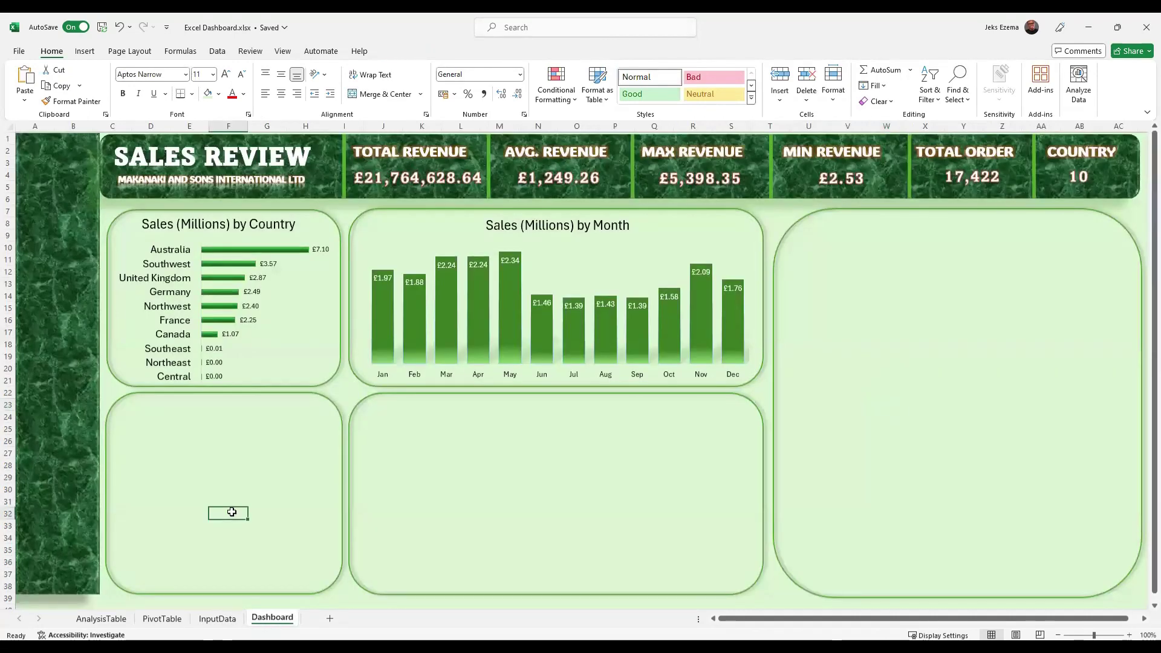
left_click(331, 407)
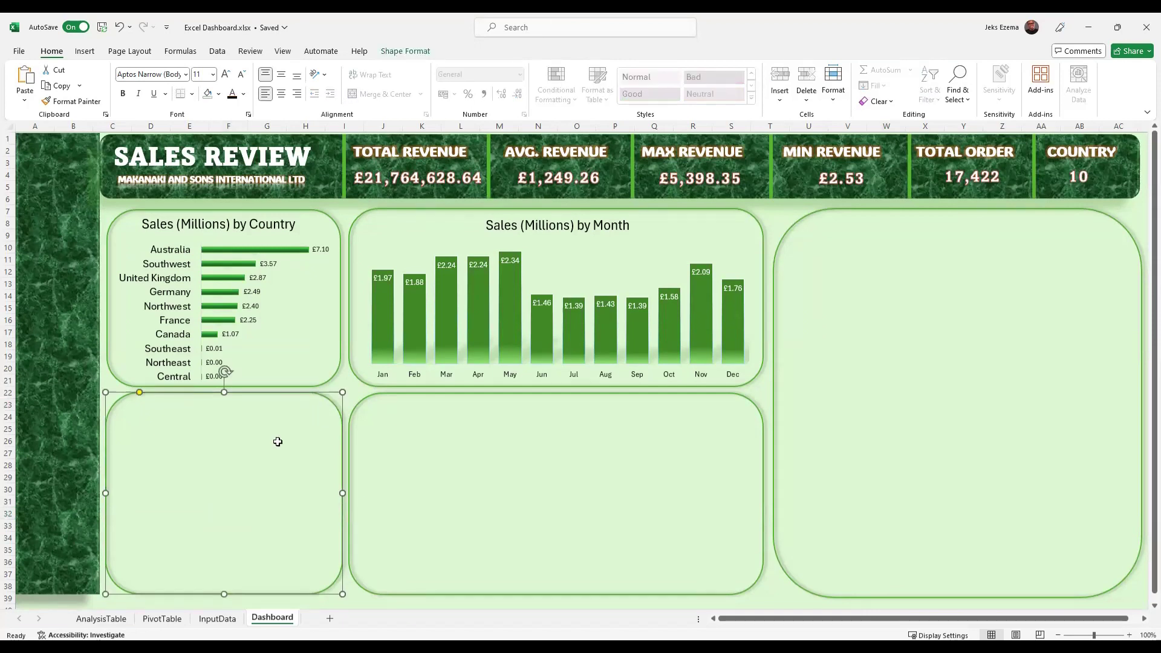
key("ctrl+v")
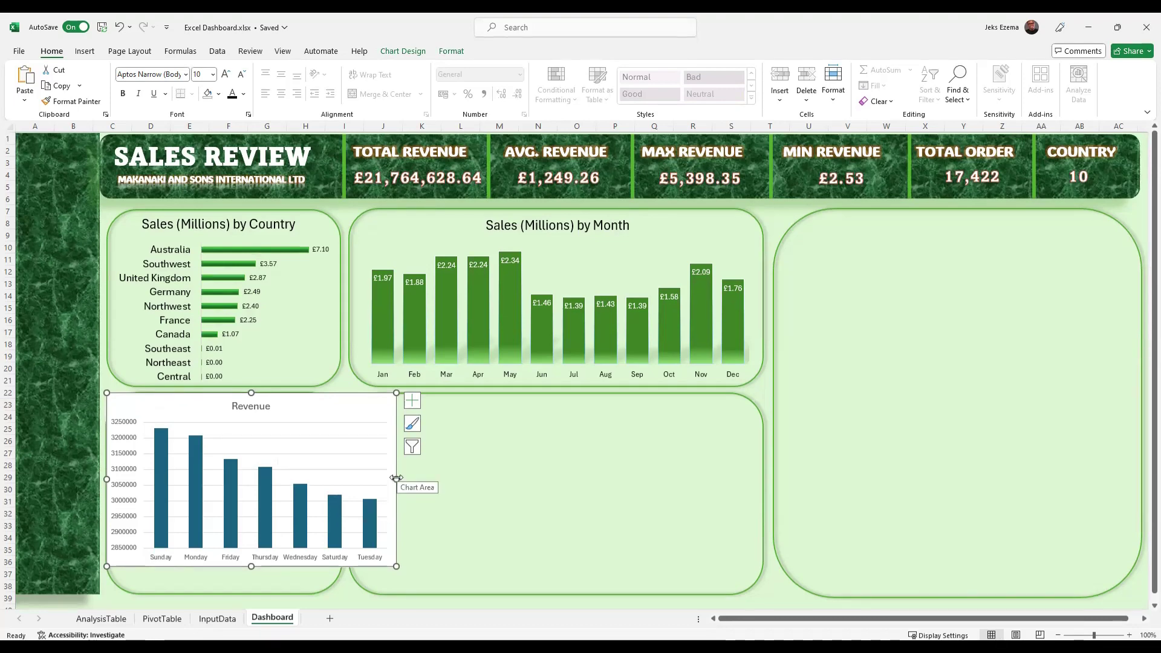
left_click_drag(396, 566, 336, 580)
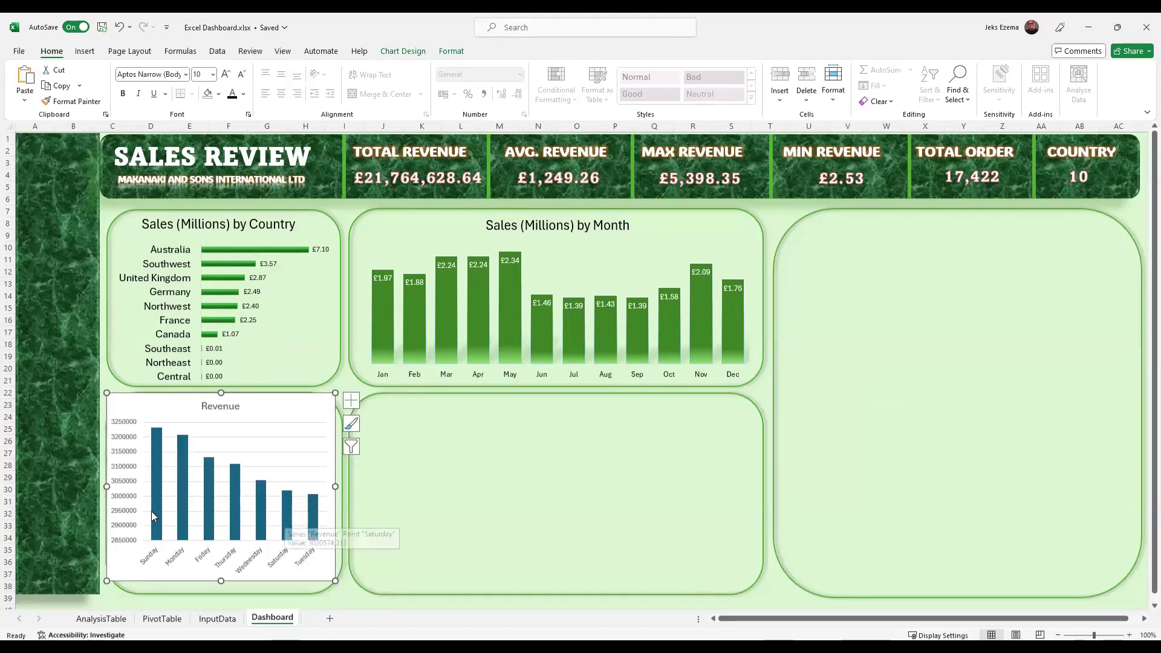
left_click(352, 402)
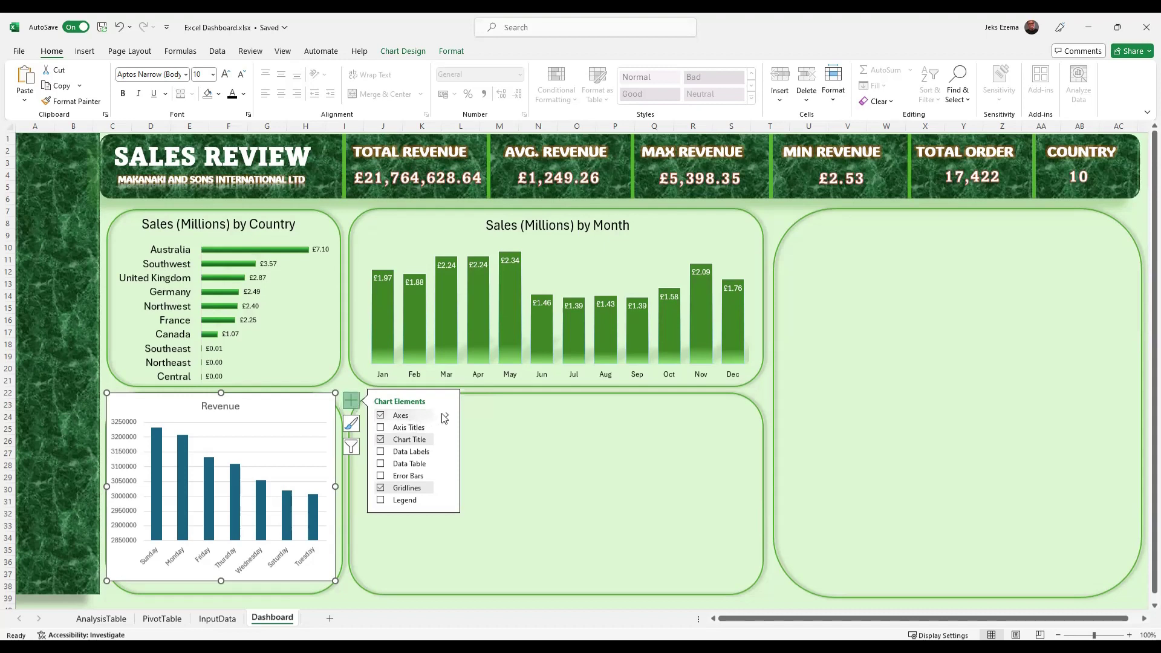
Set the vertical axis display units to Millions and add data labels to the weekday bars.
left_click(121, 458)
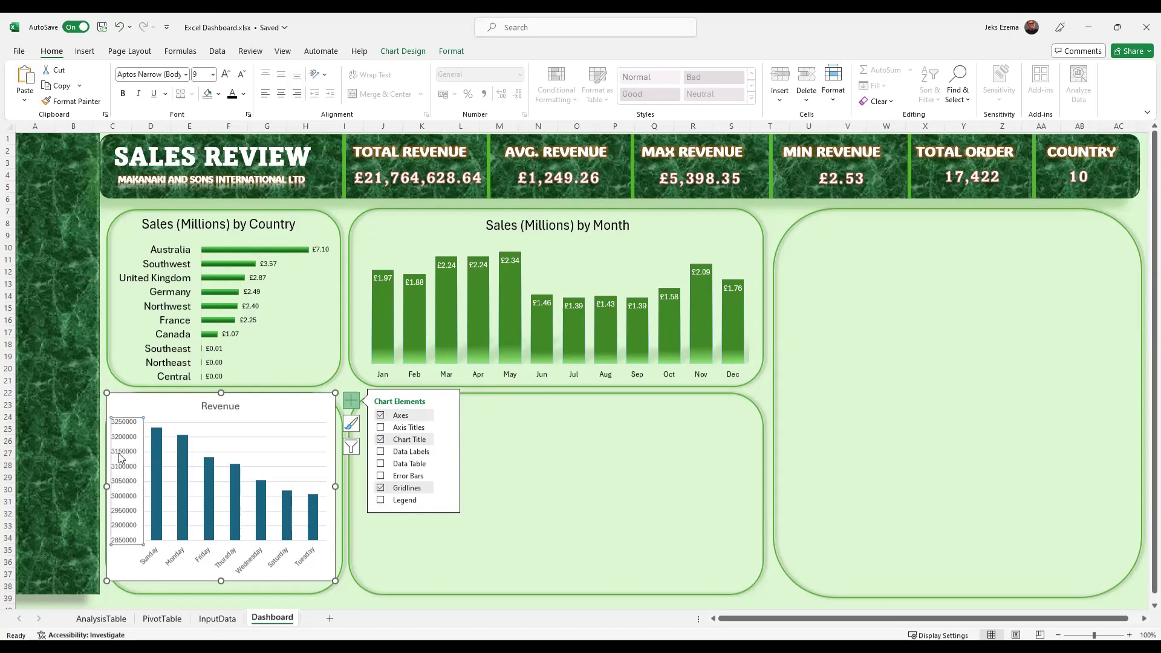
right_click(121, 458)
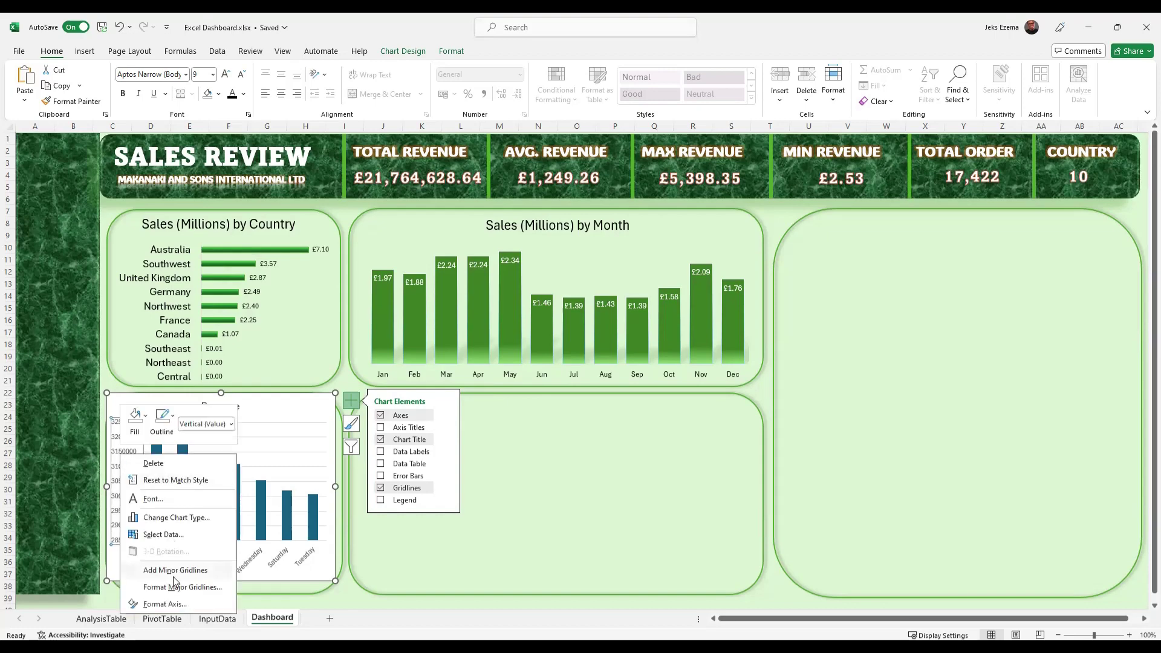
left_click(154, 608)
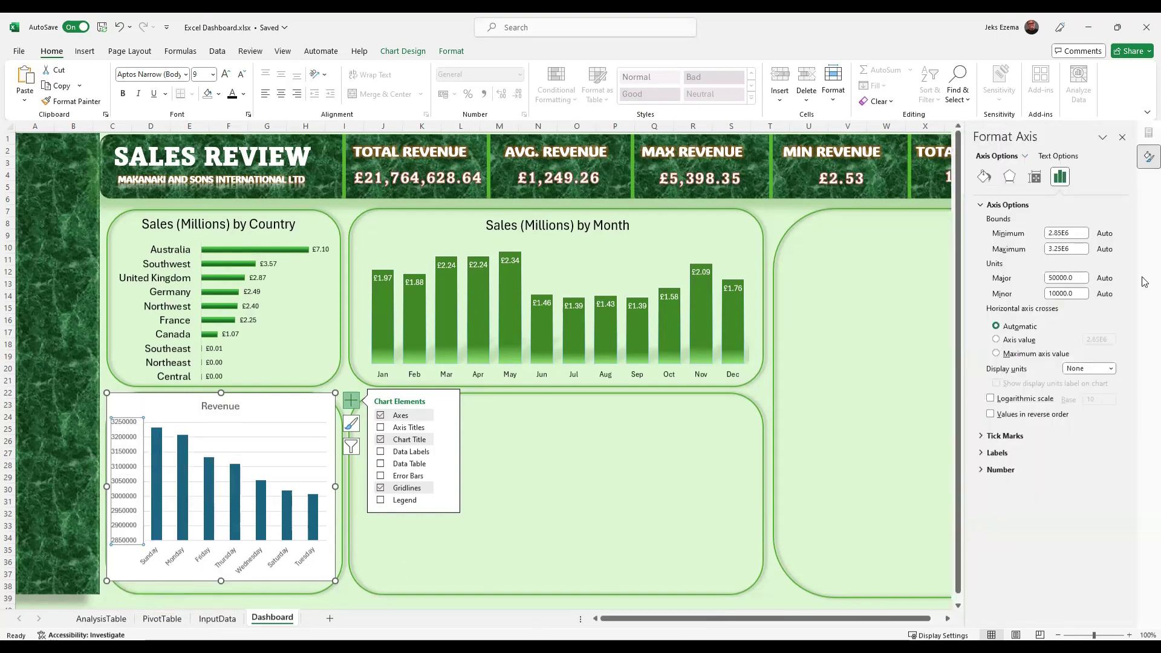
left_click(1112, 370)
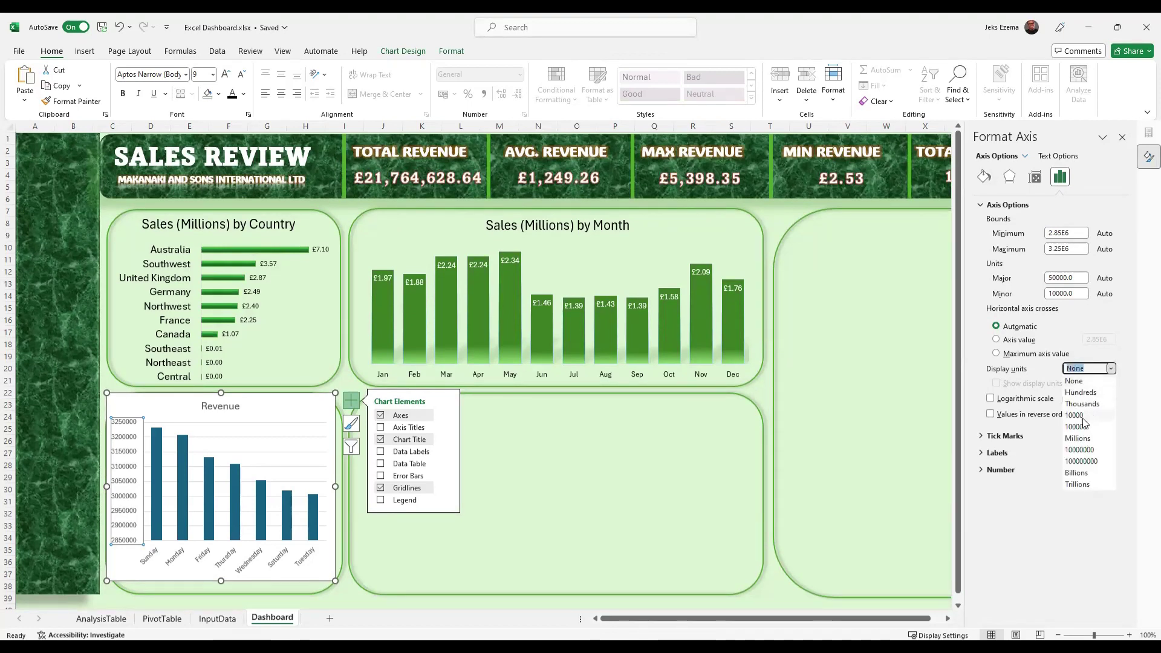
left_click(1080, 439)
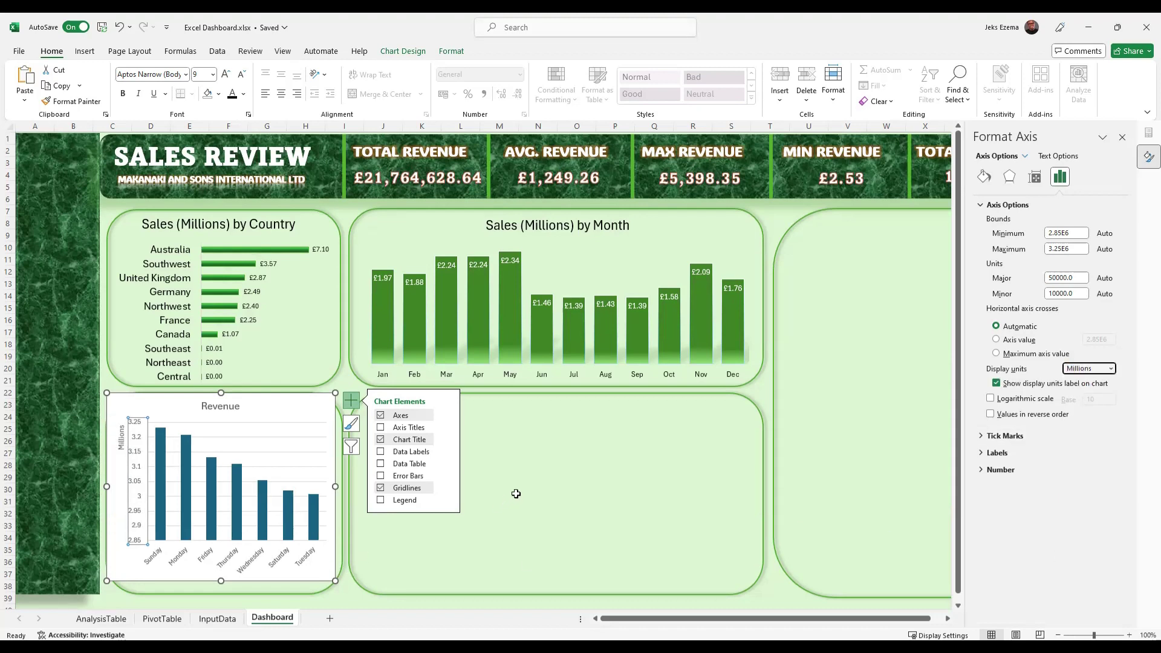
left_click(380, 454)
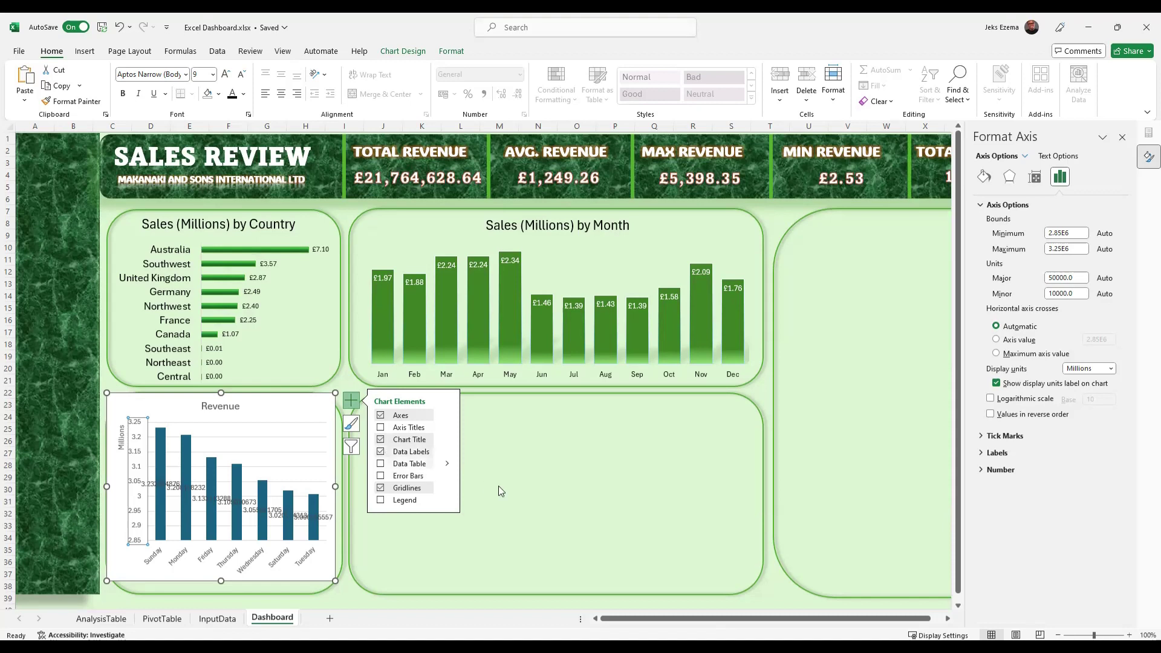
Untick Primary Vertical so the Revenue chart hides its value axis.
left_click(447, 416)
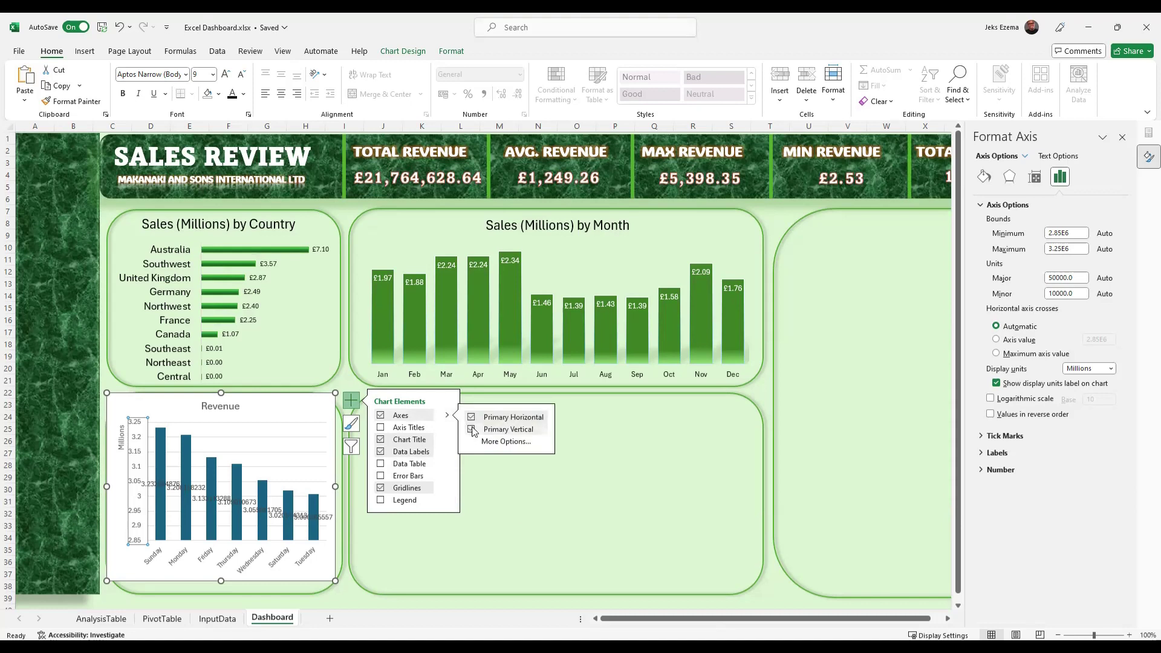
left_click(472, 430)
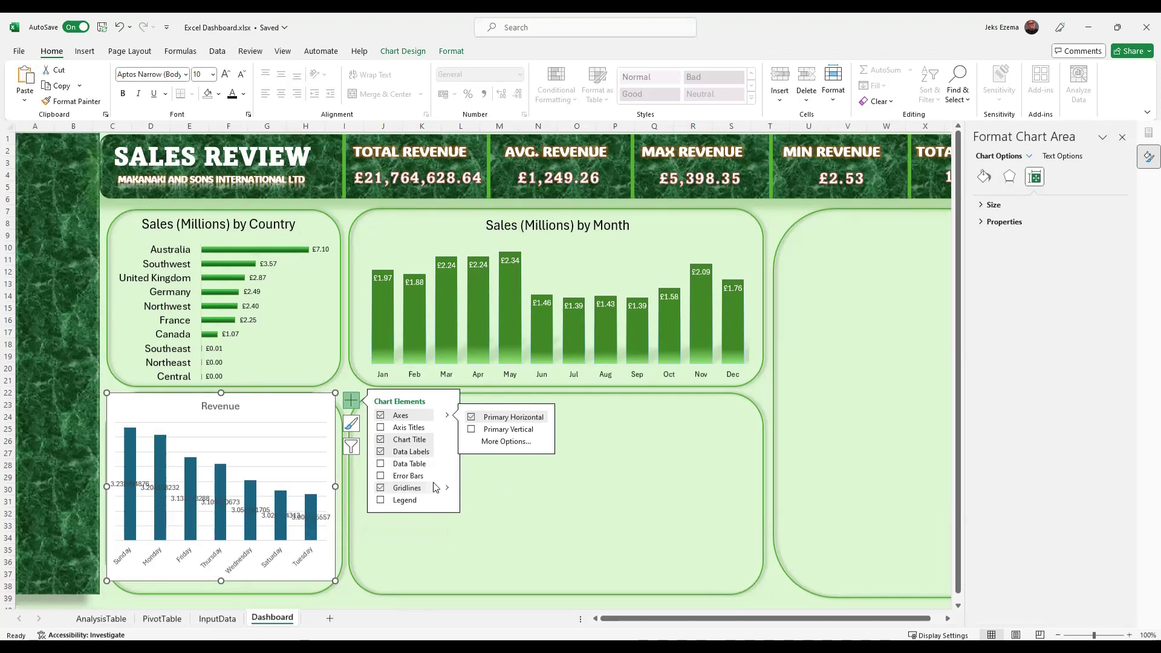
left_click(448, 452)
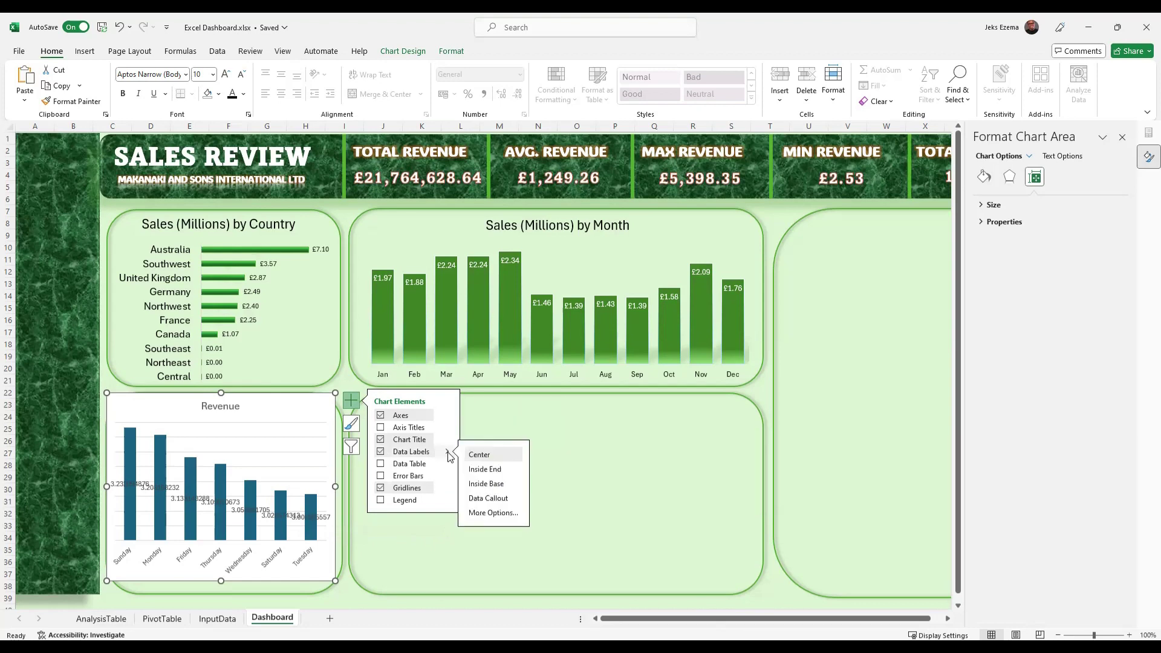
Format the data label numbers with the Accounting category in pounds.
left_click(498, 514)
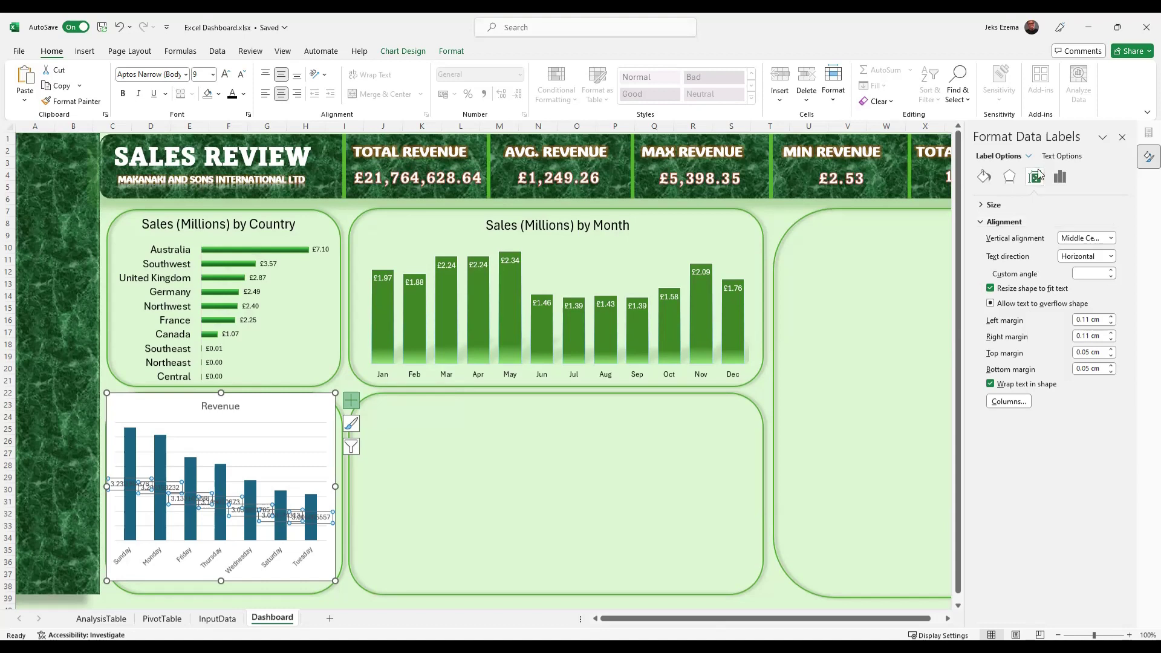
left_click(1060, 177)
left_click(1000, 222)
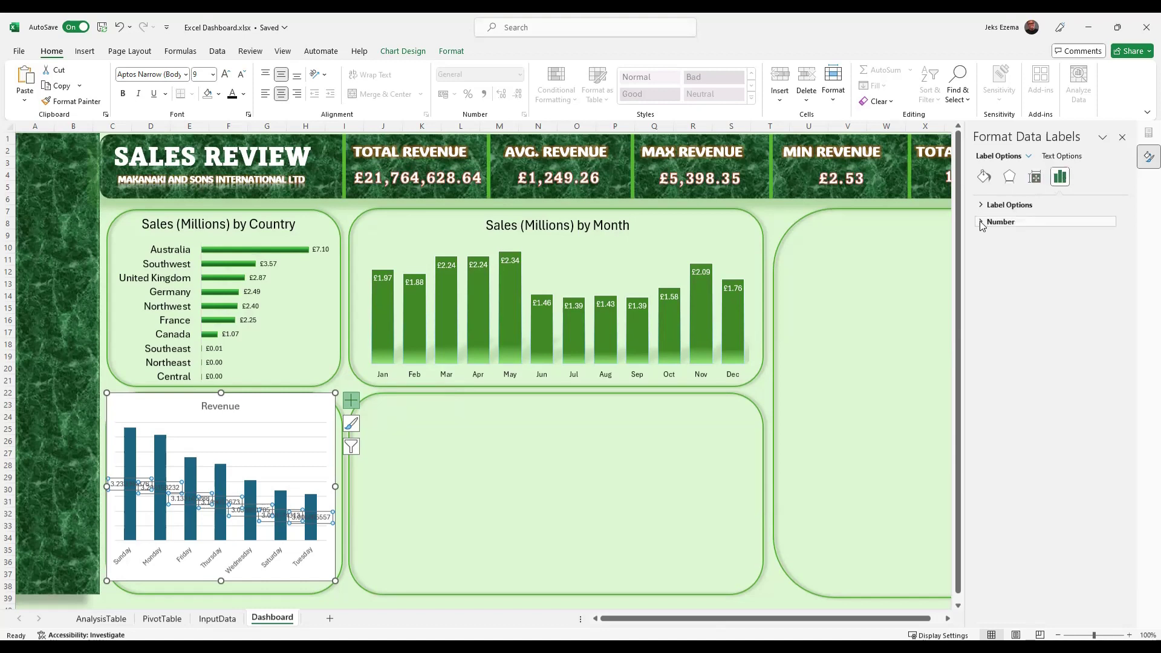
left_click(1101, 249)
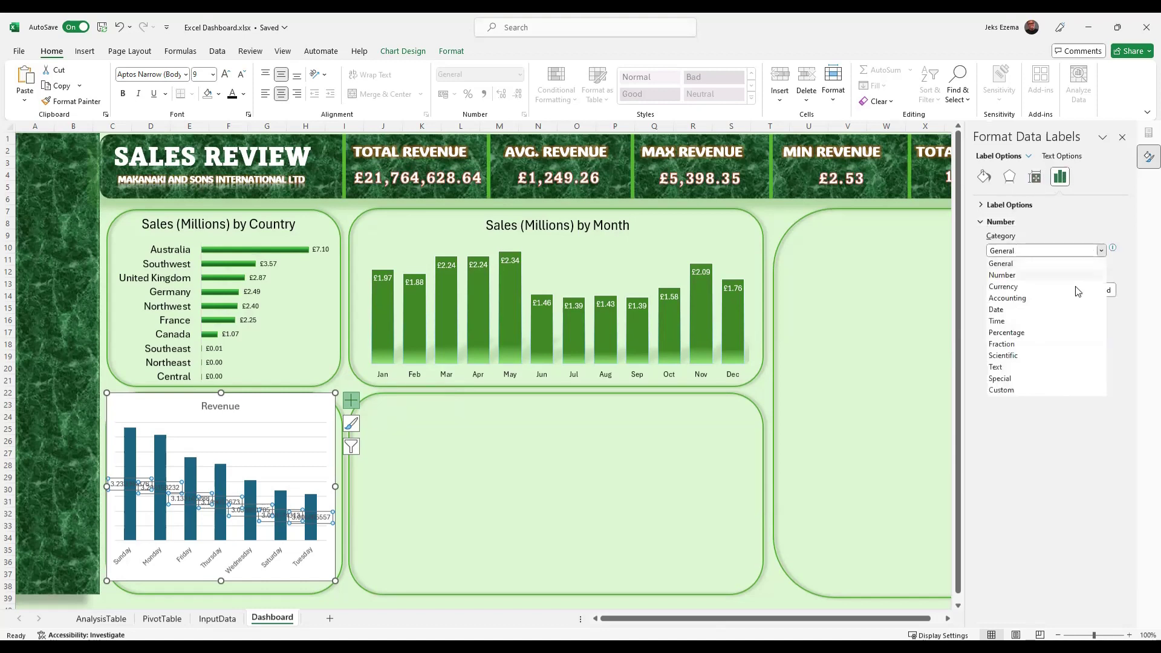
left_click(1027, 301)
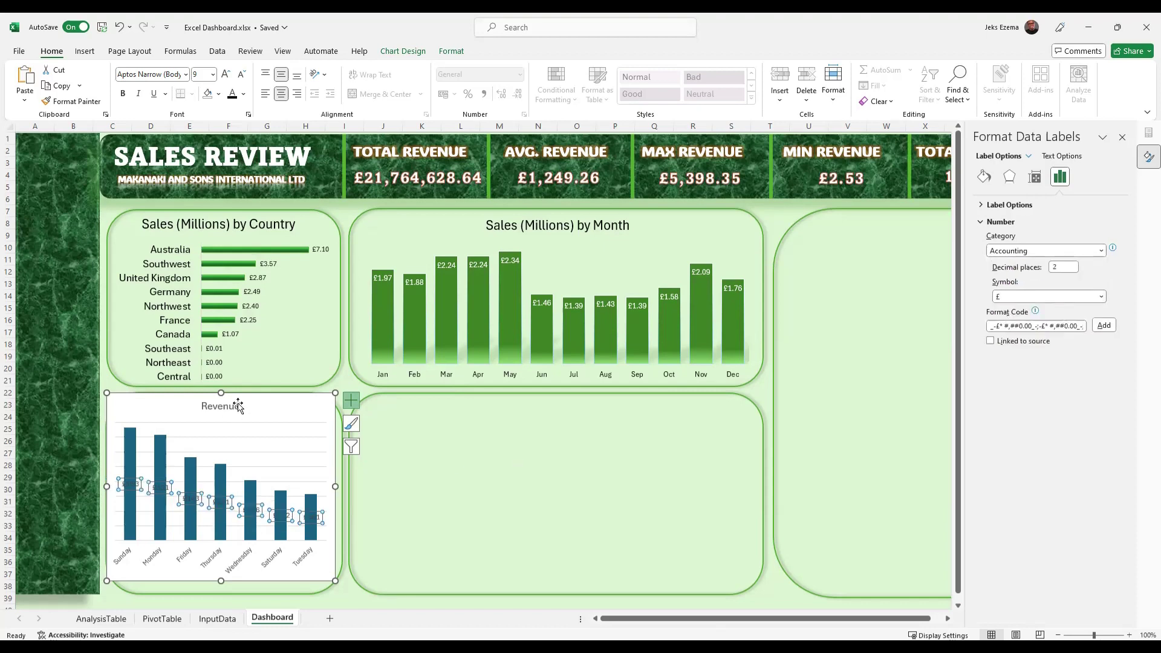
Align the data labels Top Centered and position them at the Inside End of each bar.
left_click(1035, 178)
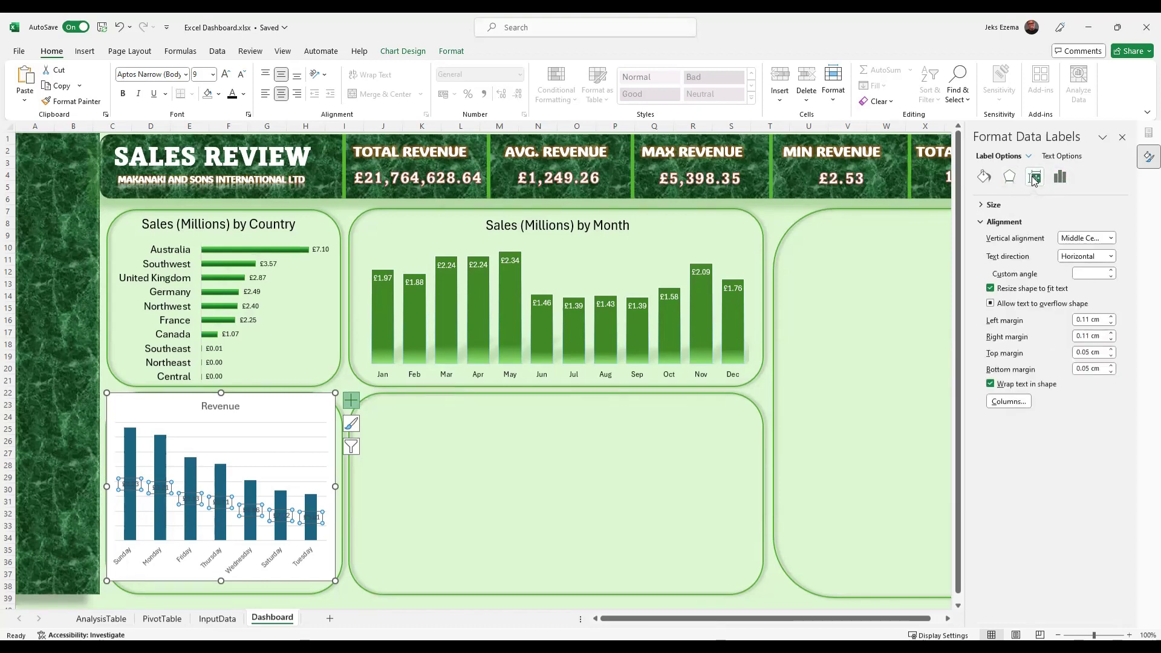
left_click(1111, 239)
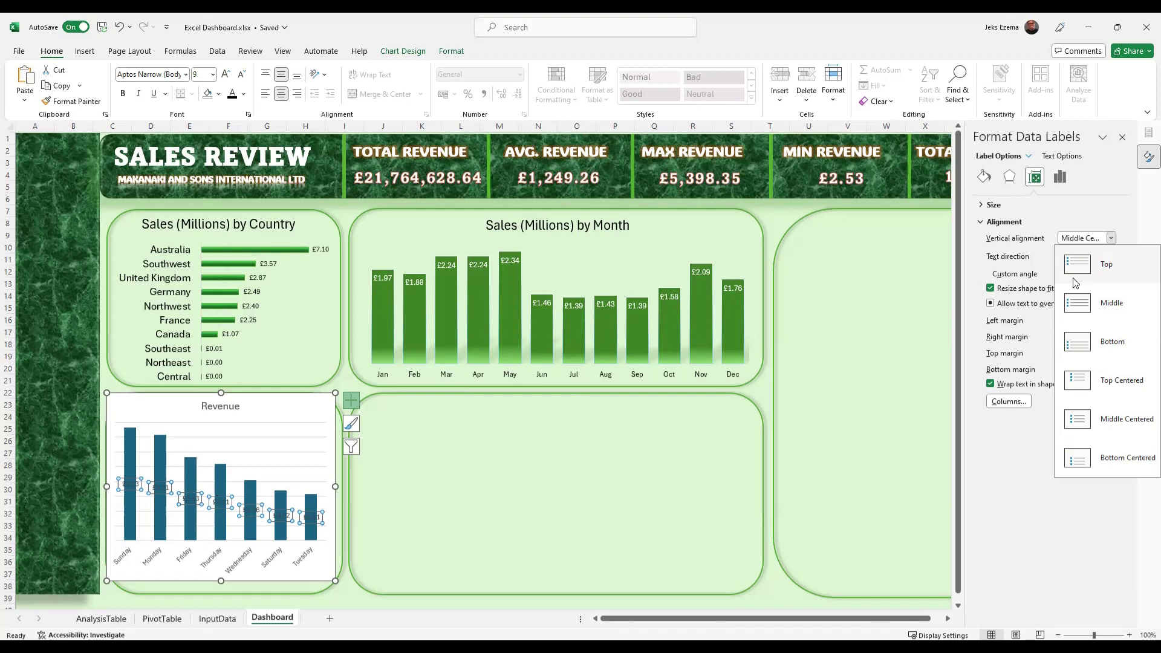
left_click(1084, 380)
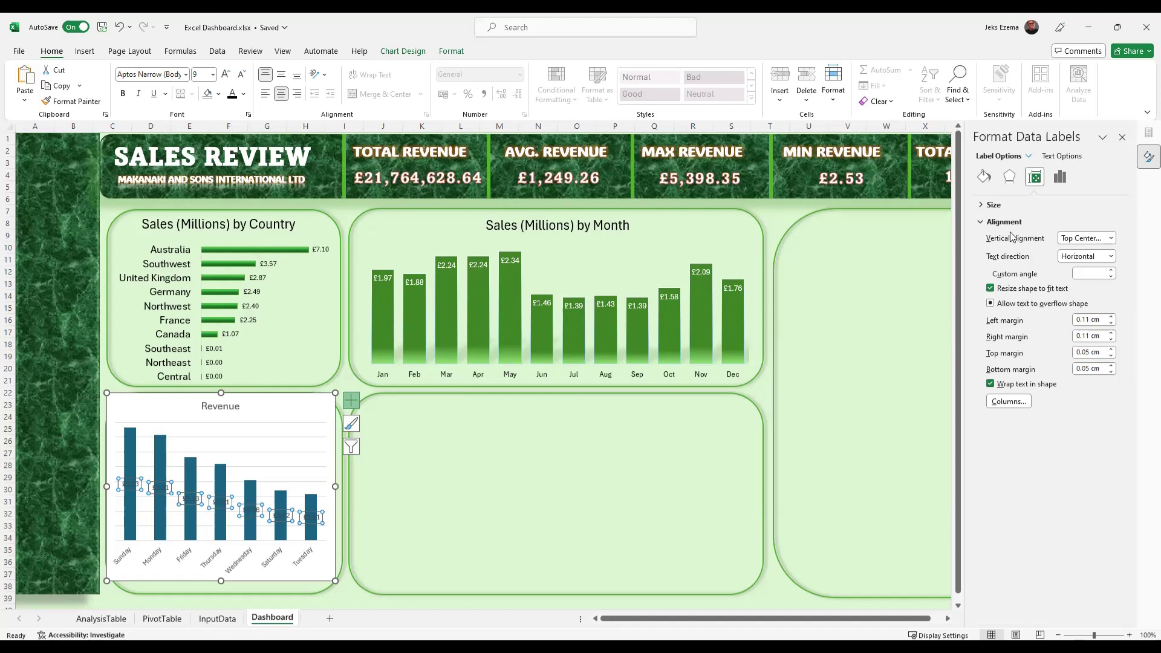
left_click(353, 404)
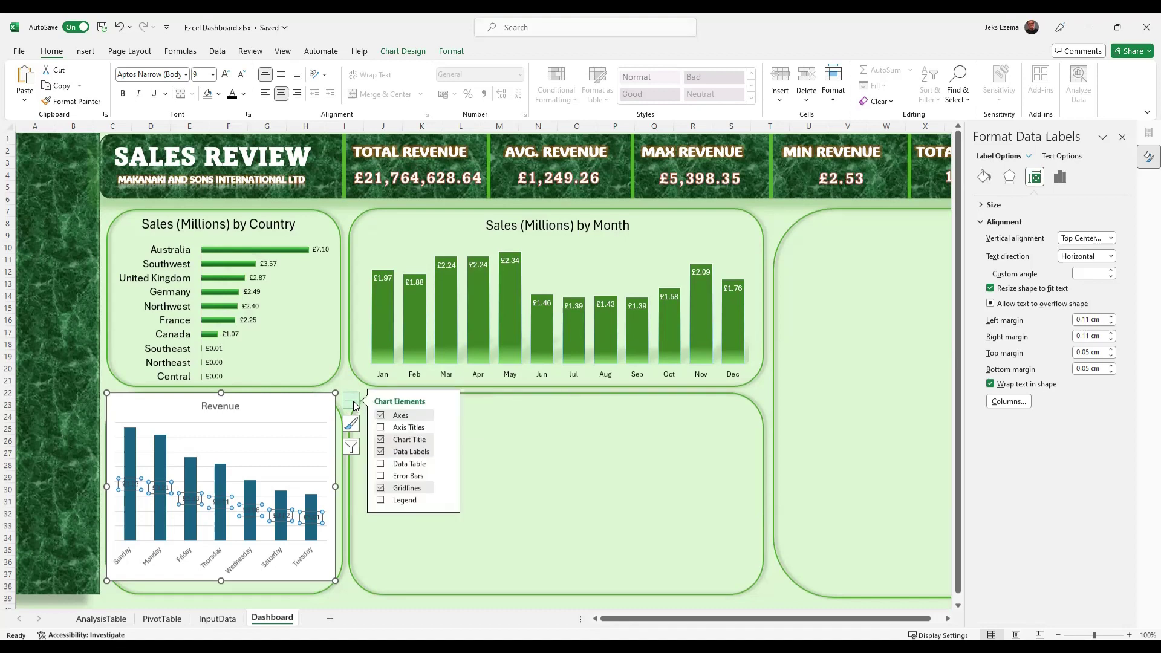
left_click(447, 454)
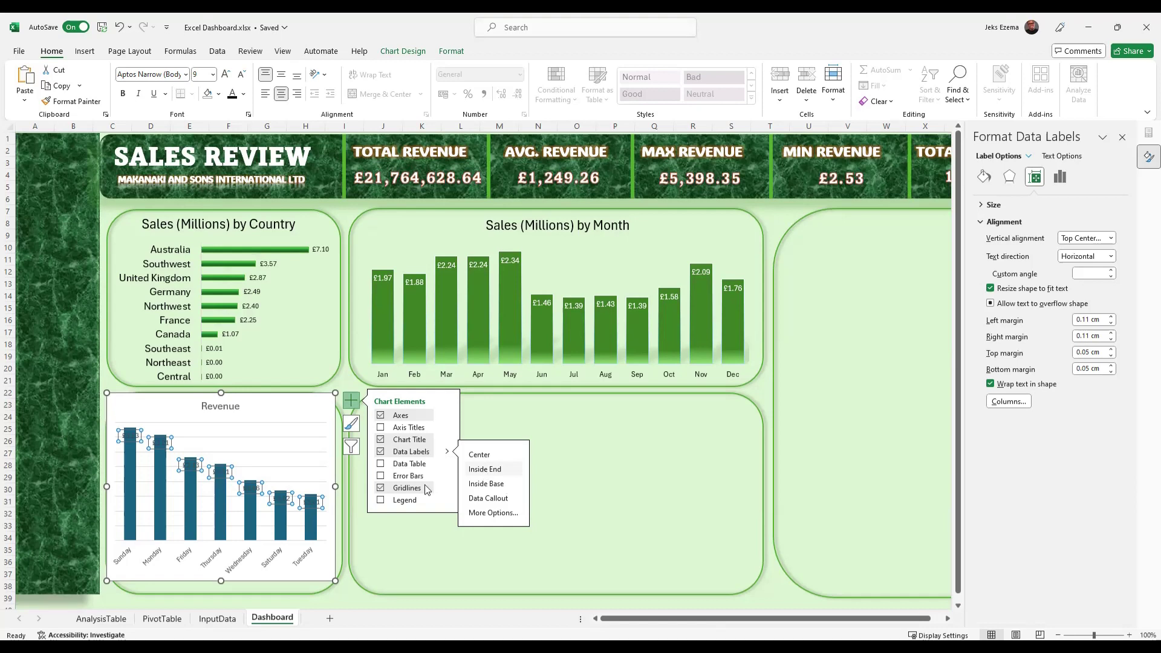
Remove the Revenue chart's gridlines and set the data label text fill to white.
left_click(381, 489)
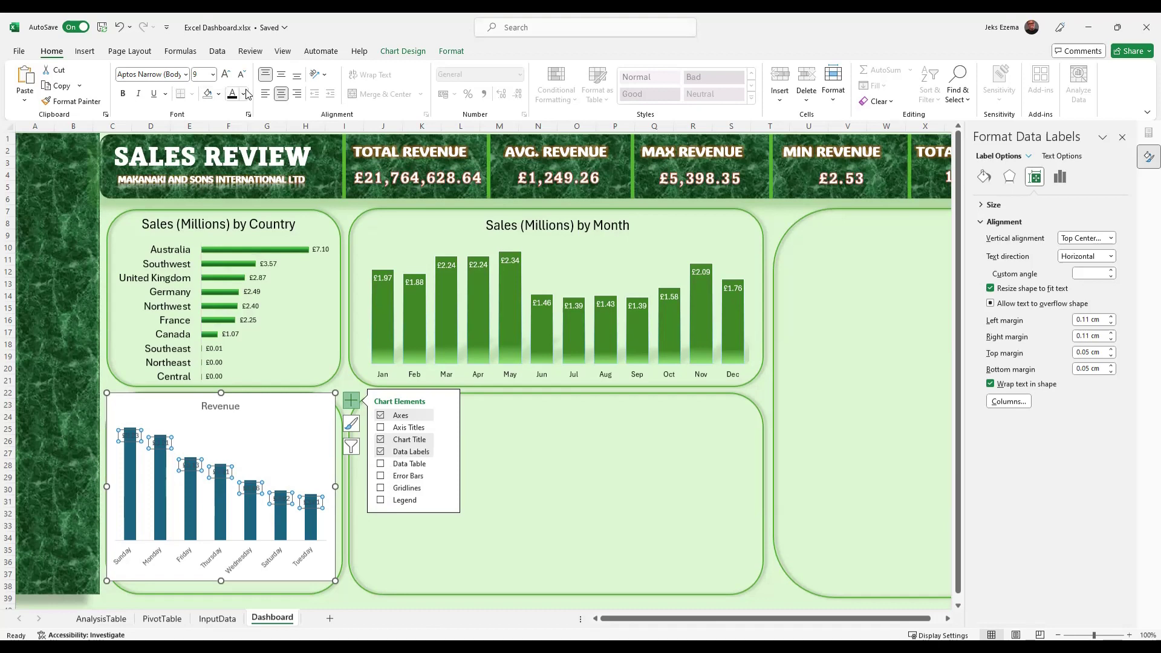
left_click(1055, 156)
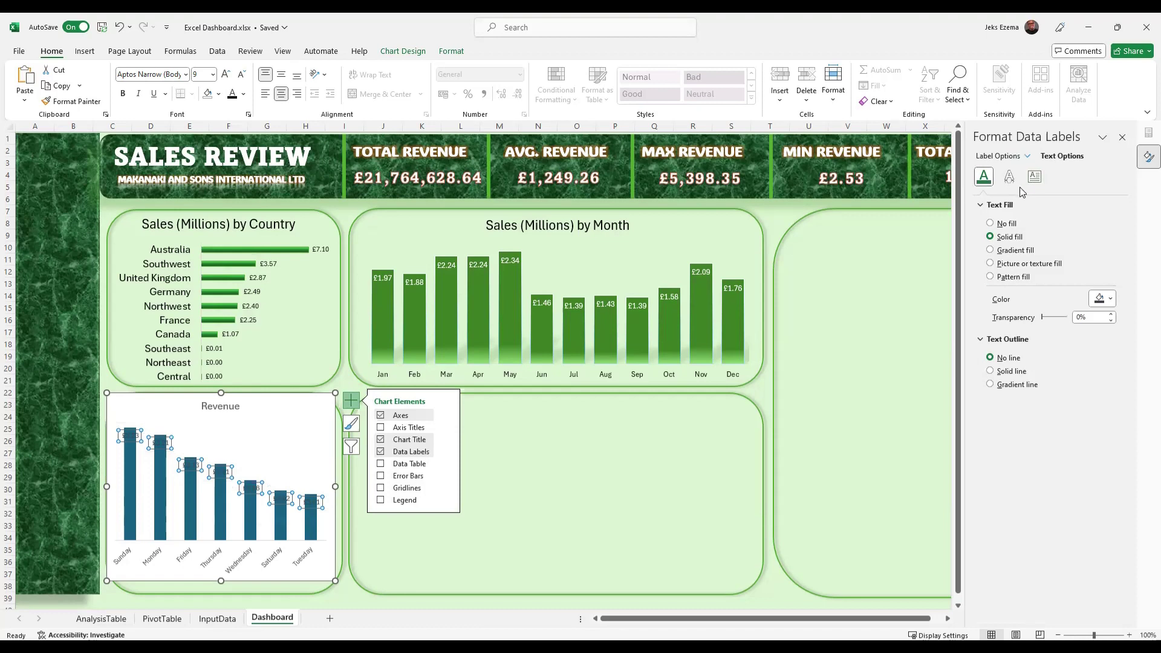
left_click(1111, 299)
left_click(1058, 334)
mouse_move(310, 521)
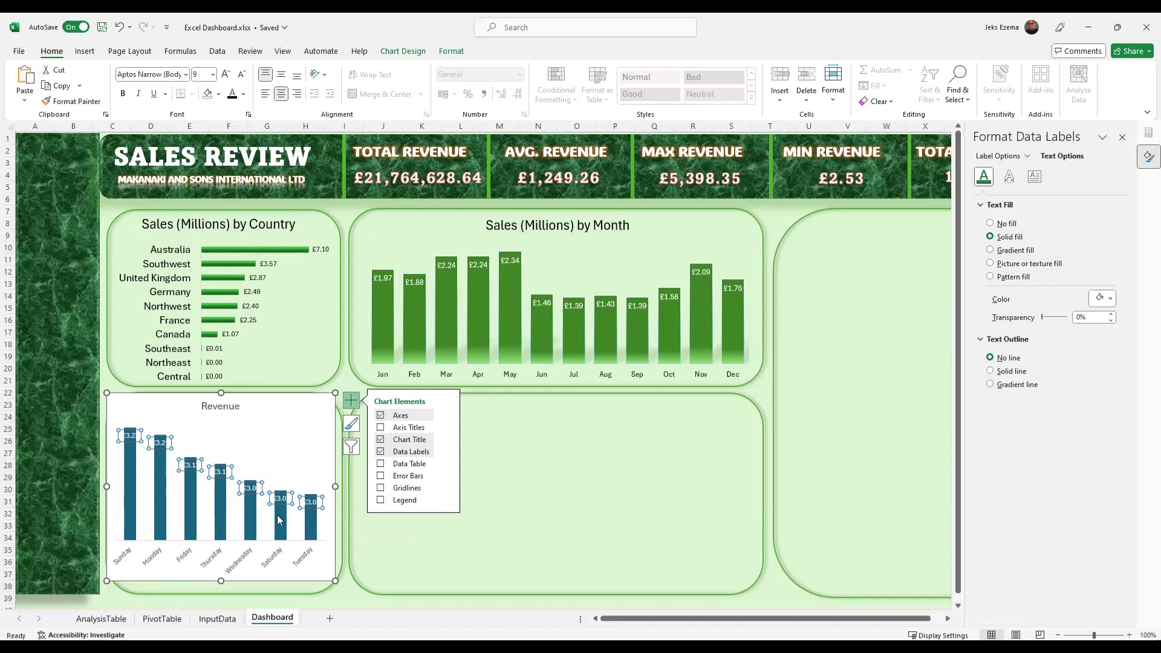
left_click(279, 520)
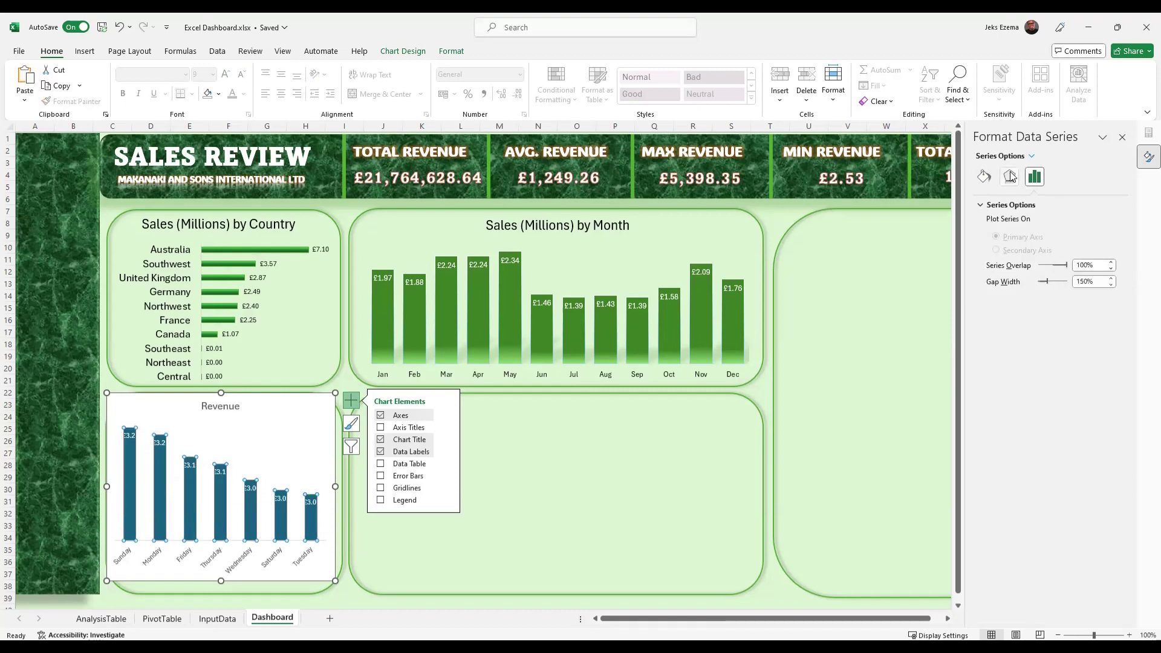
Set the Revenue series gap width to 151%.
left_click(983, 176)
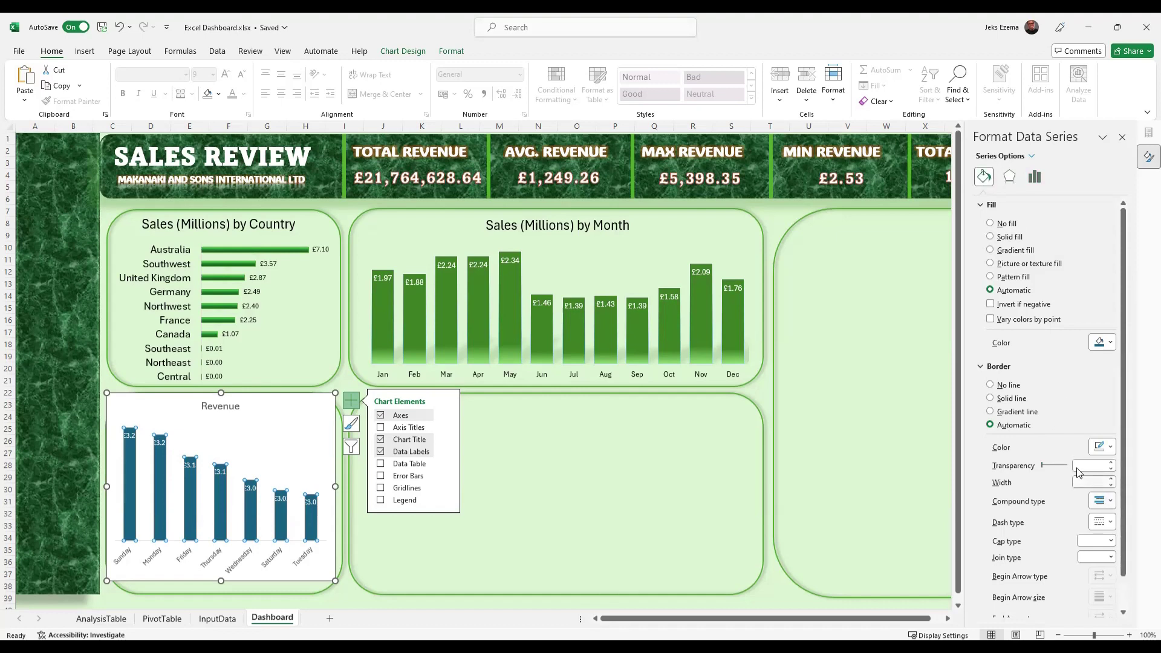
scroll(1077, 471, "down", 1)
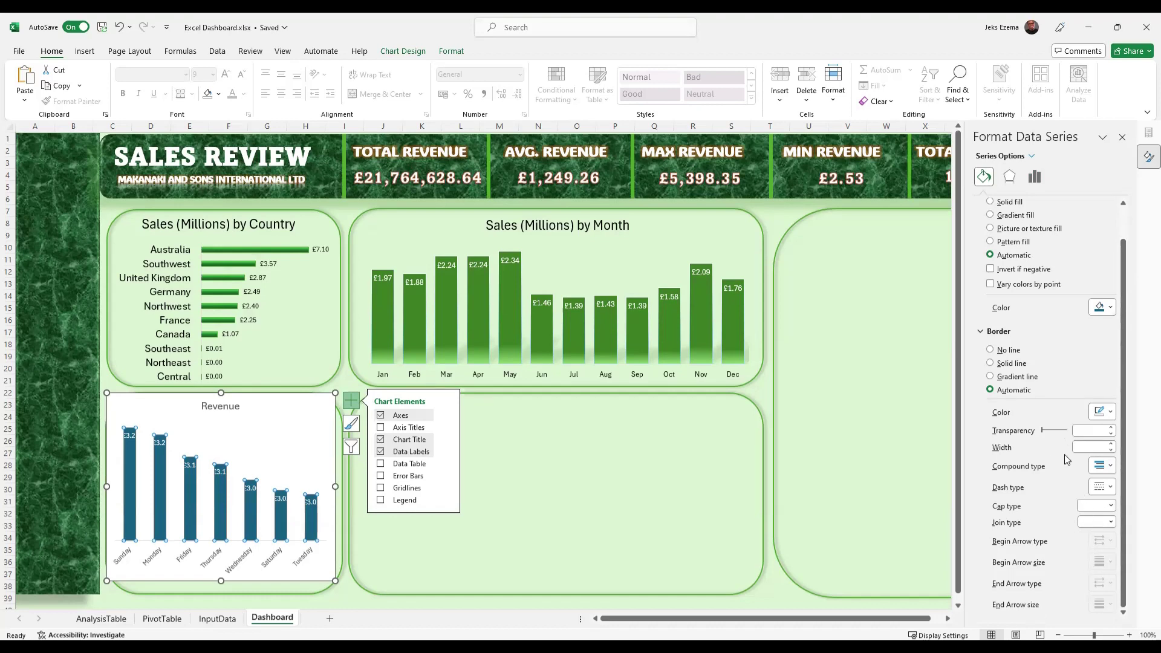
scroll(1071, 454, "up", 1)
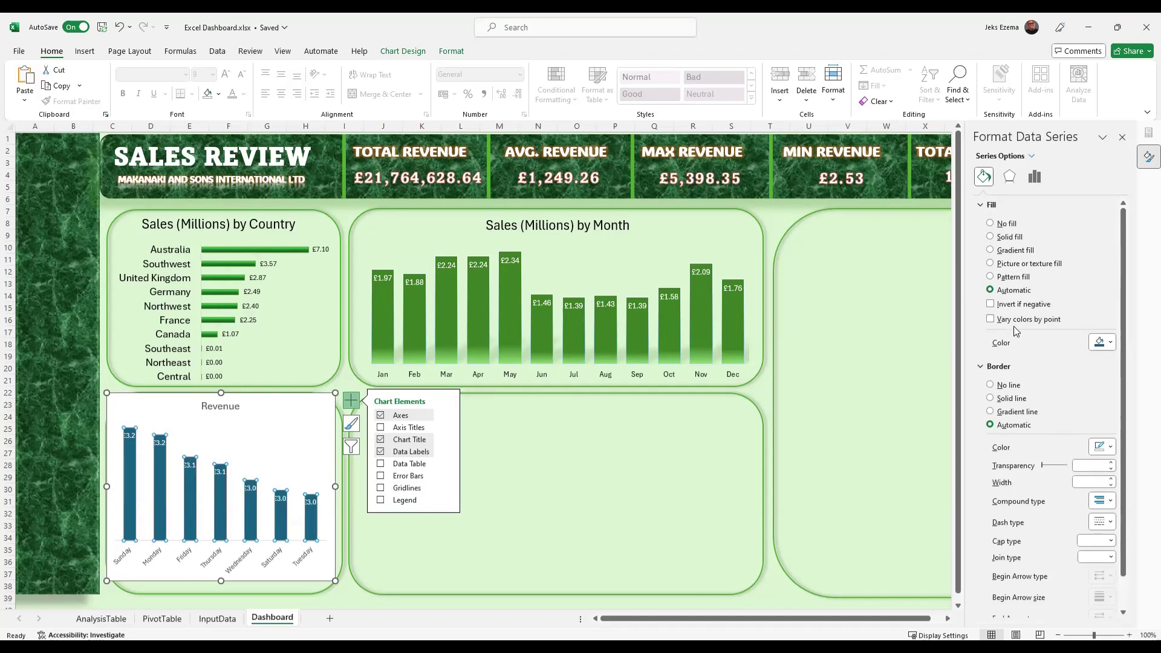
left_click(1011, 177)
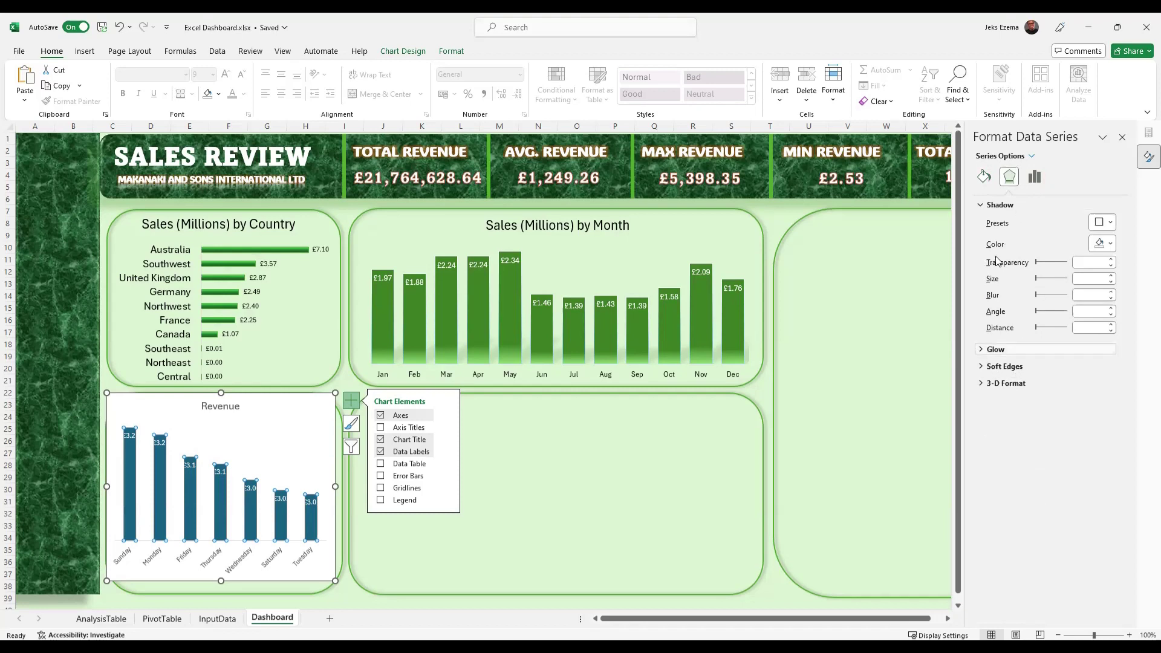
left_click(1035, 176)
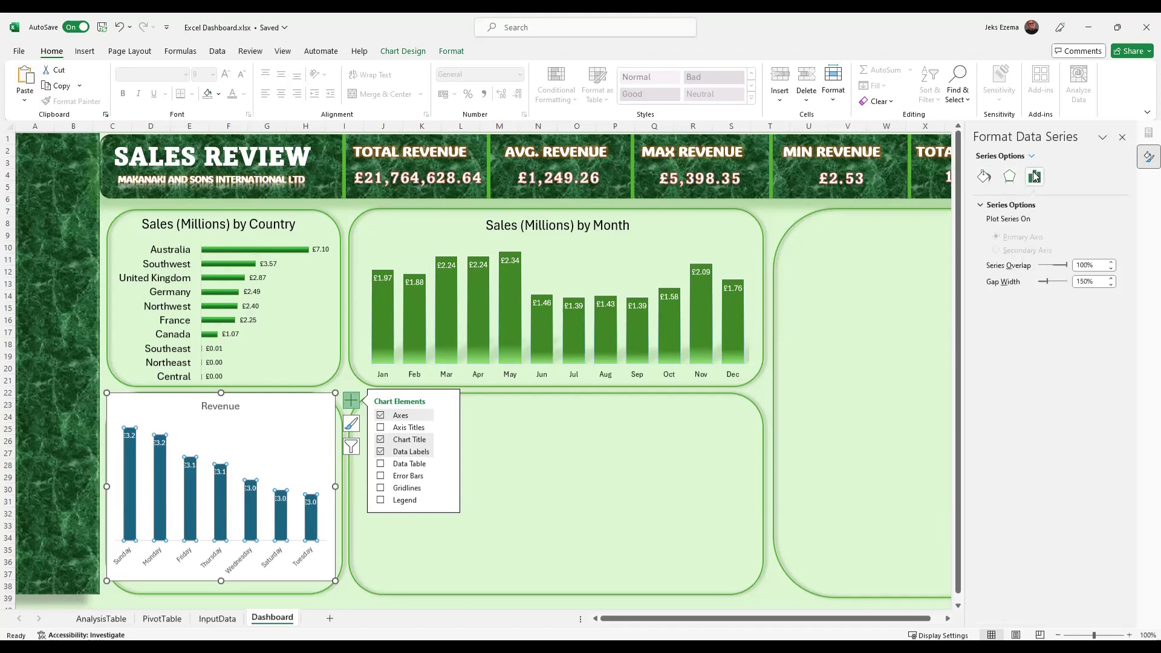
left_click(984, 206)
left_click(984, 206)
left_click(1112, 279)
Browse the bars' border compound line styles, then switch to the Format tab's shape styles.
left_click(984, 178)
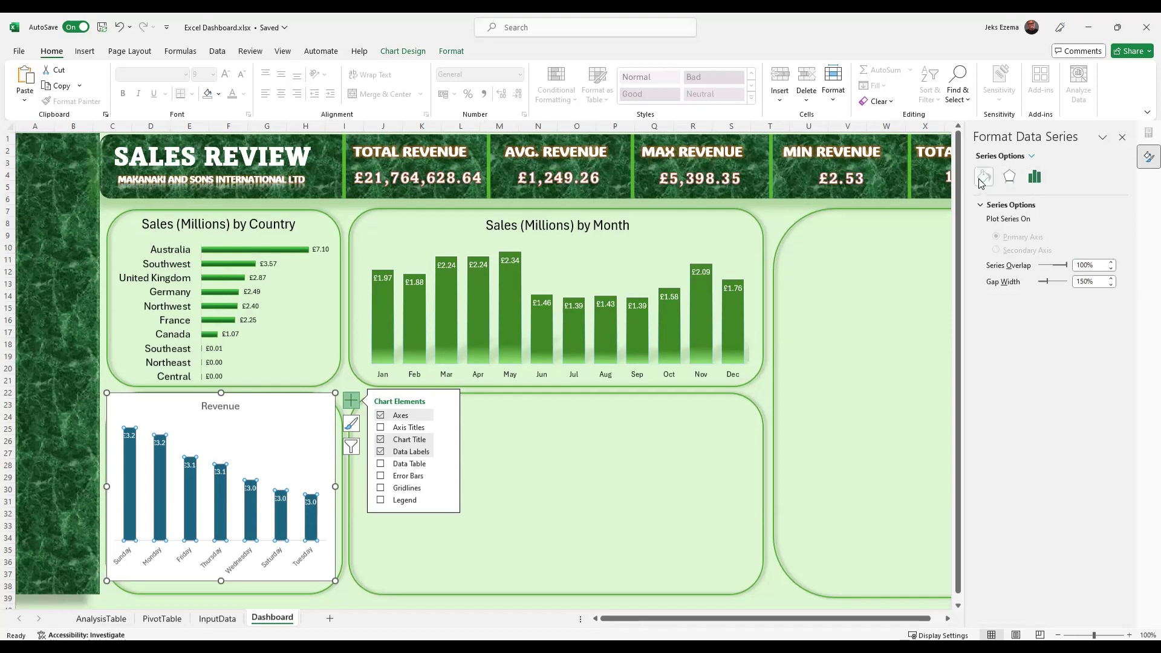
scroll(1004, 423, "down", 1)
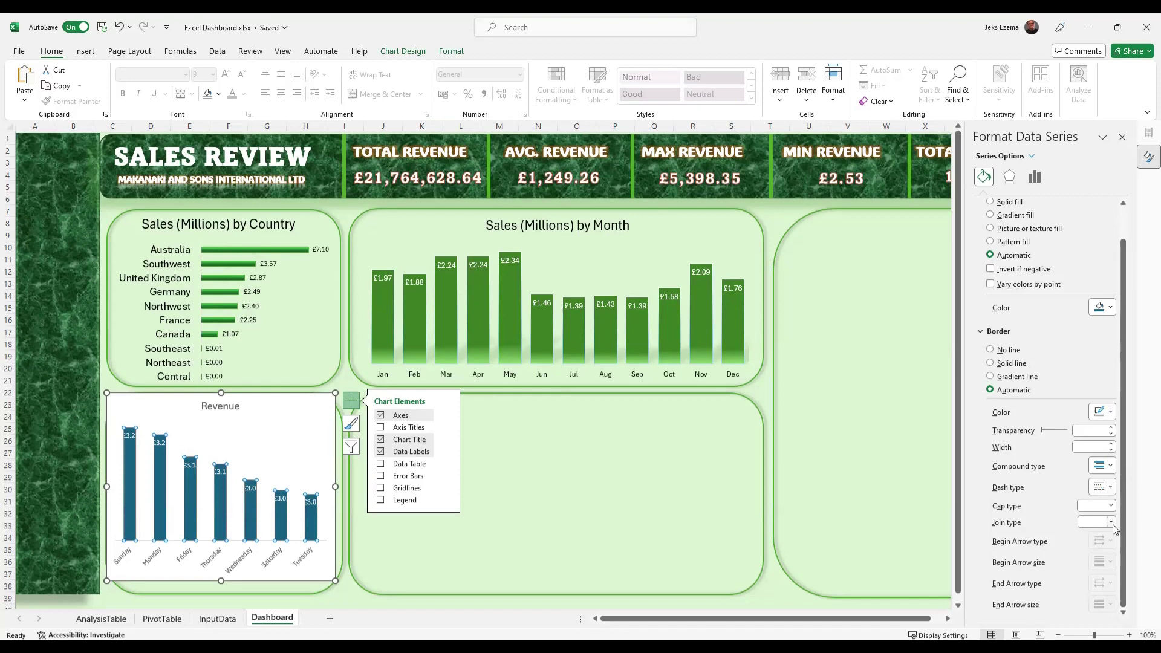
left_click(1112, 468)
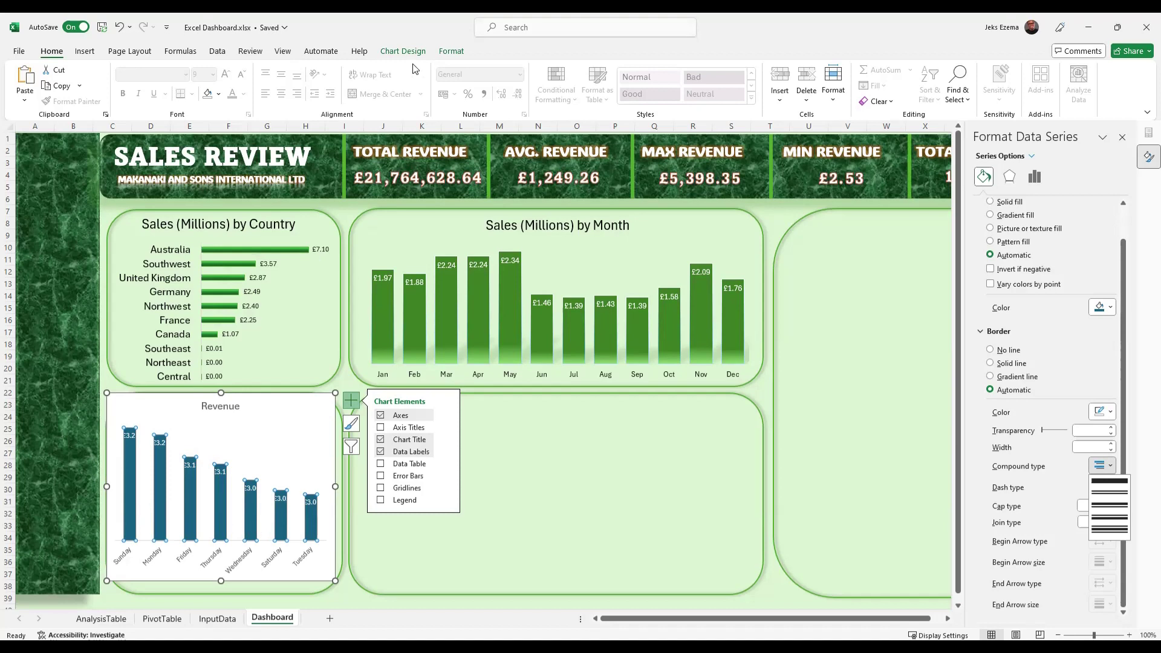
left_click(452, 53)
left_click(452, 52)
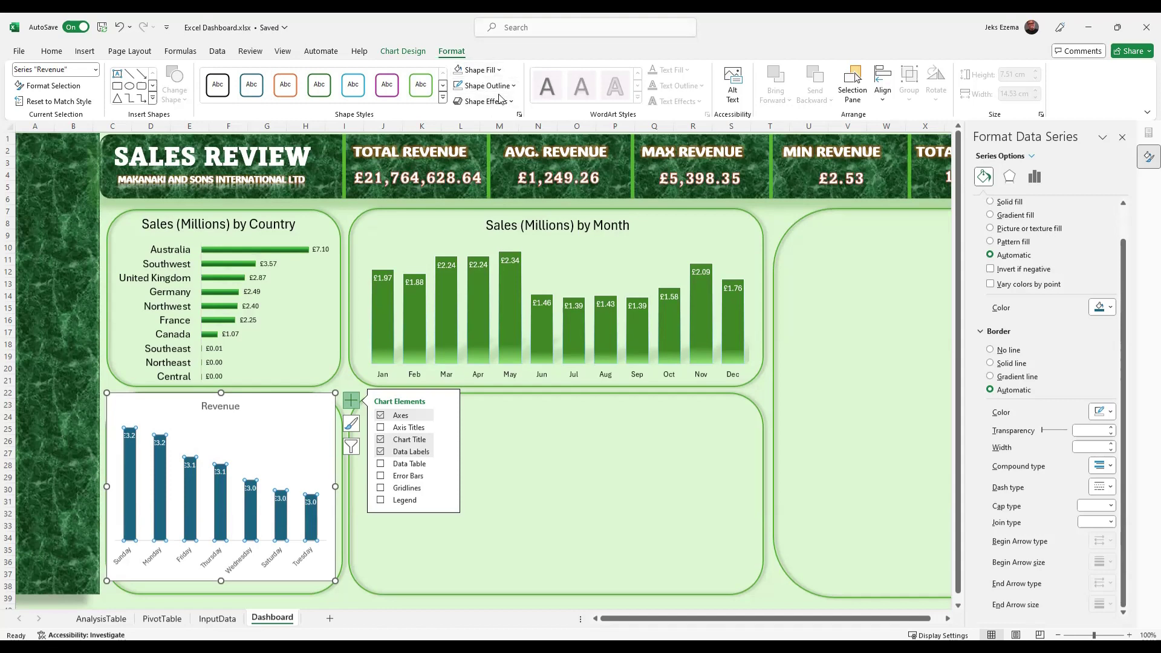
Apply the Moderate Effect - Dark Green, Accent 3 shape style to the Revenue bars.
left_click(443, 99)
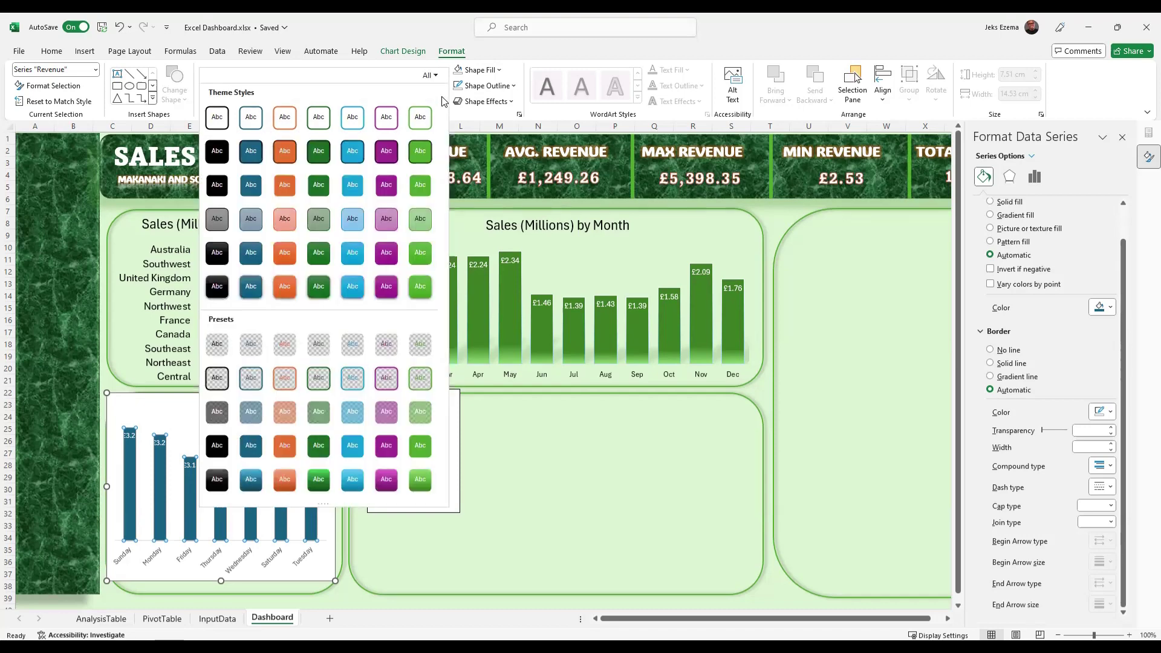
left_click(1107, 91)
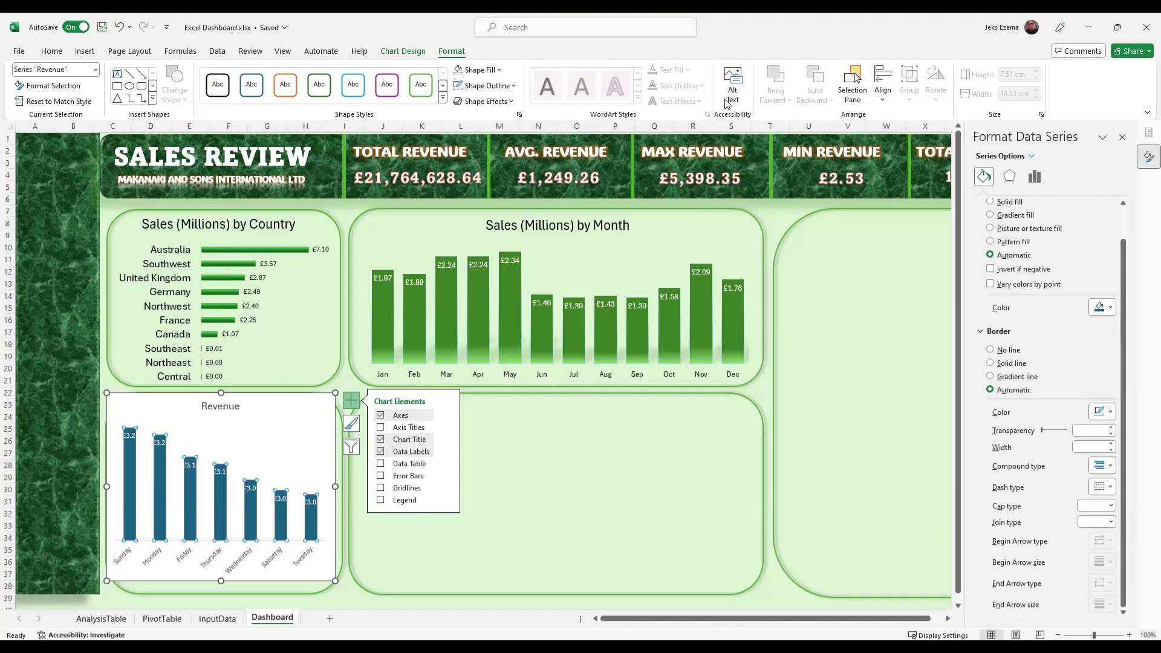
left_click(443, 97)
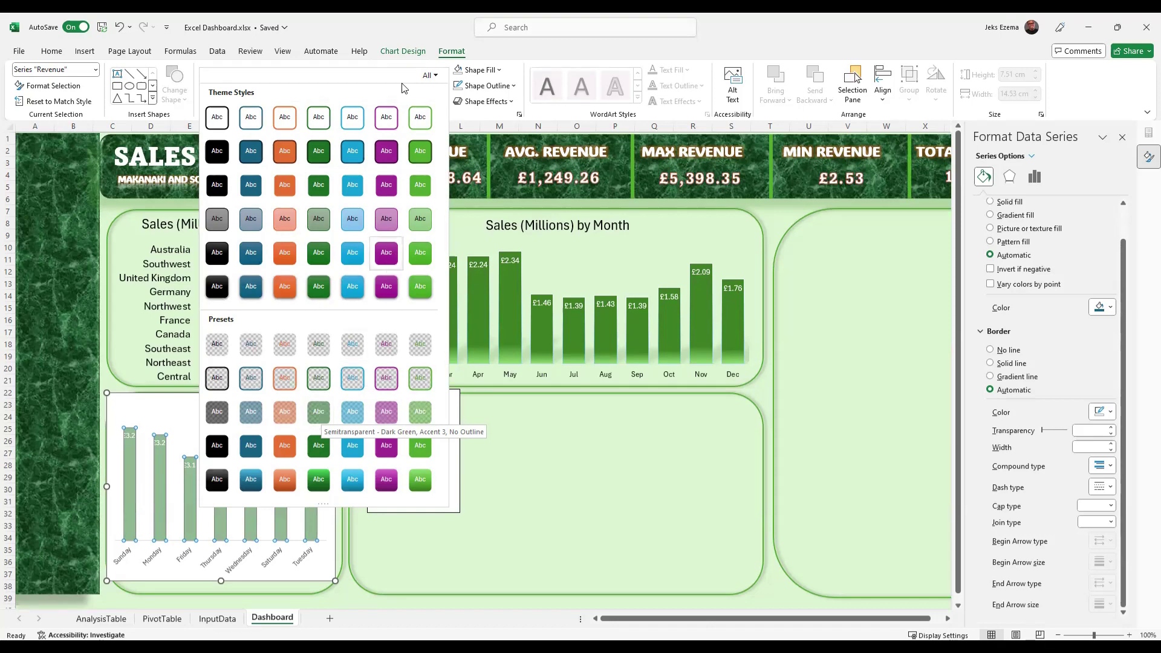
left_click(325, 261)
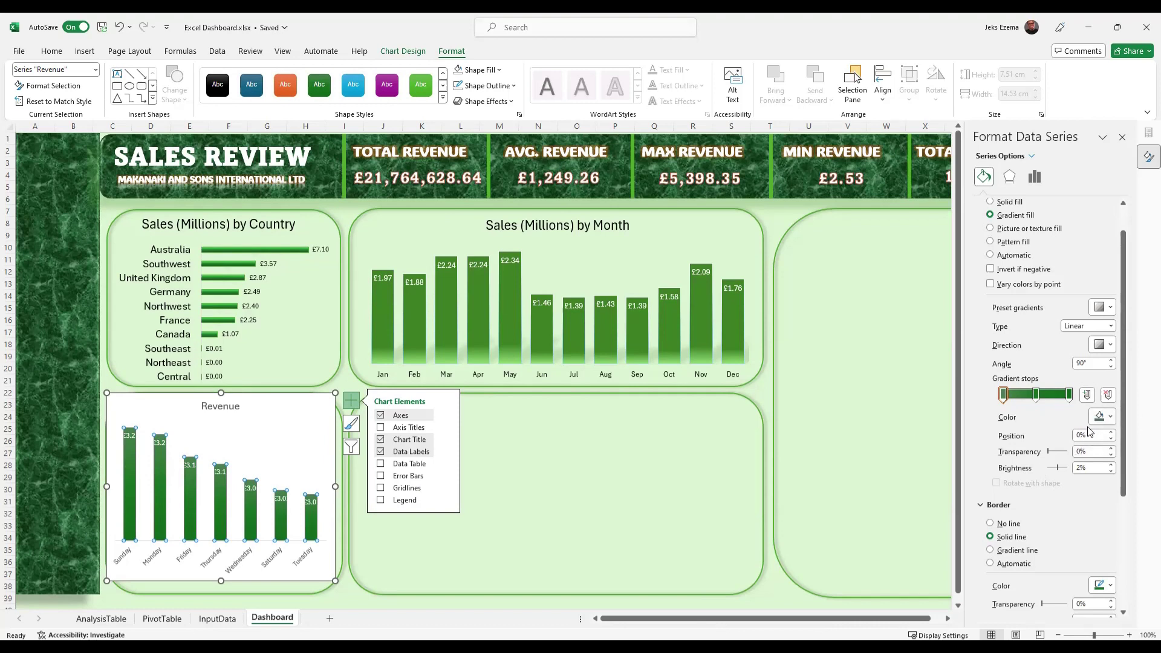
Lighten the bars' middle gradient stop to a paler green (Brightness 40%).
left_click(1036, 394)
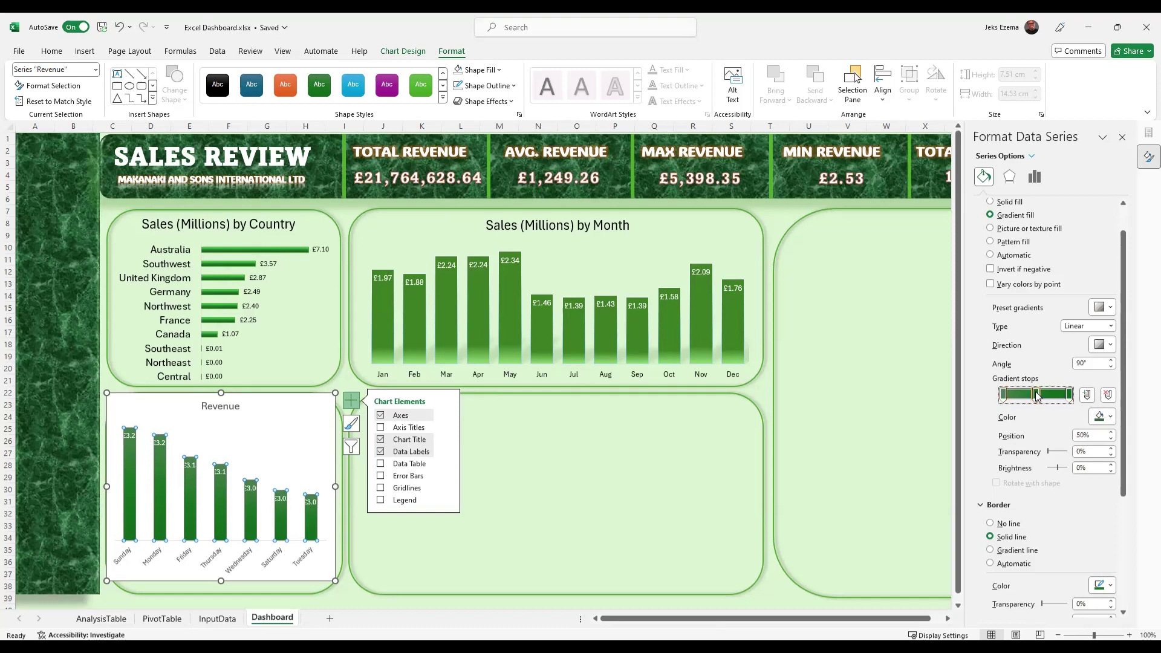
left_click(1110, 419)
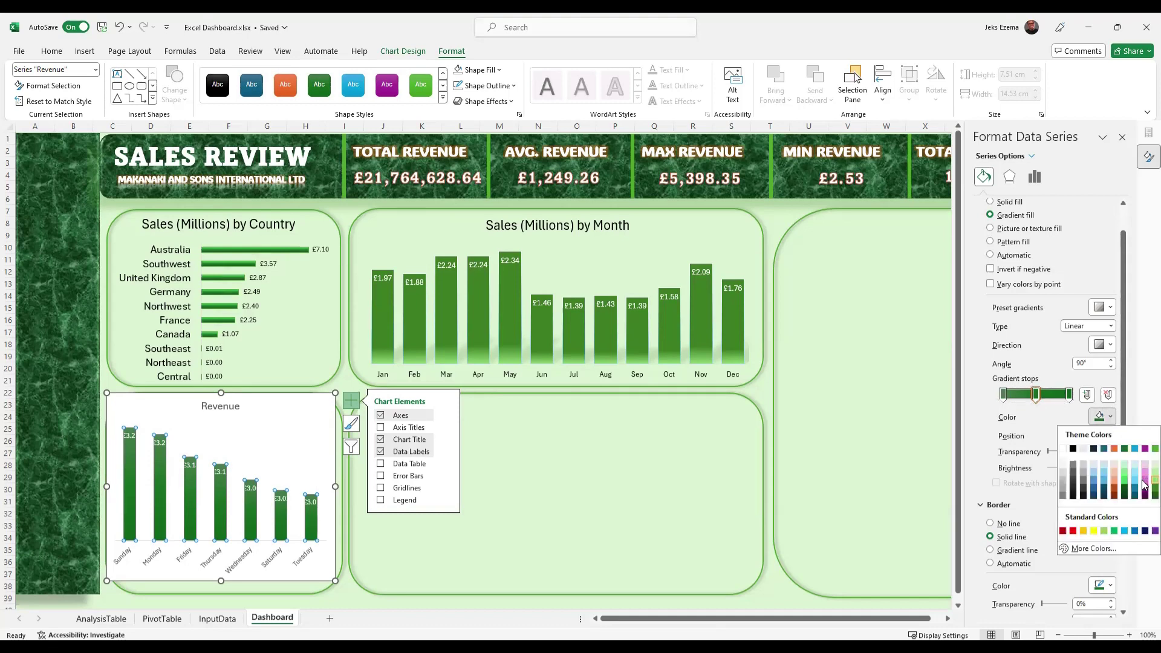
left_click(1152, 479)
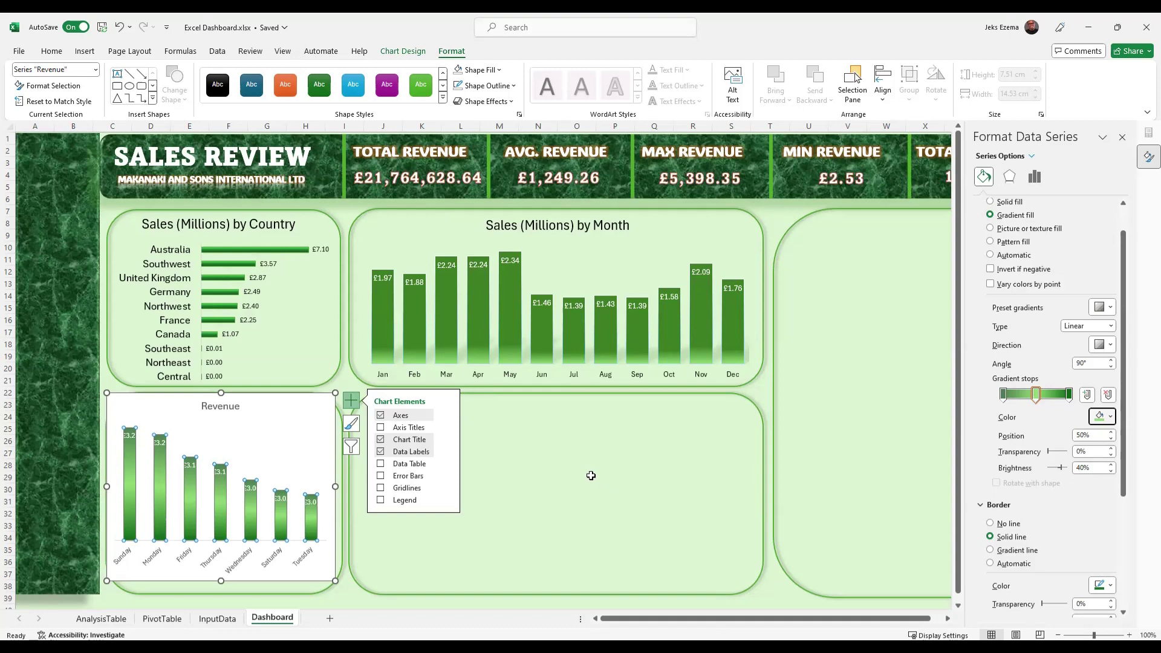
left_click(248, 484)
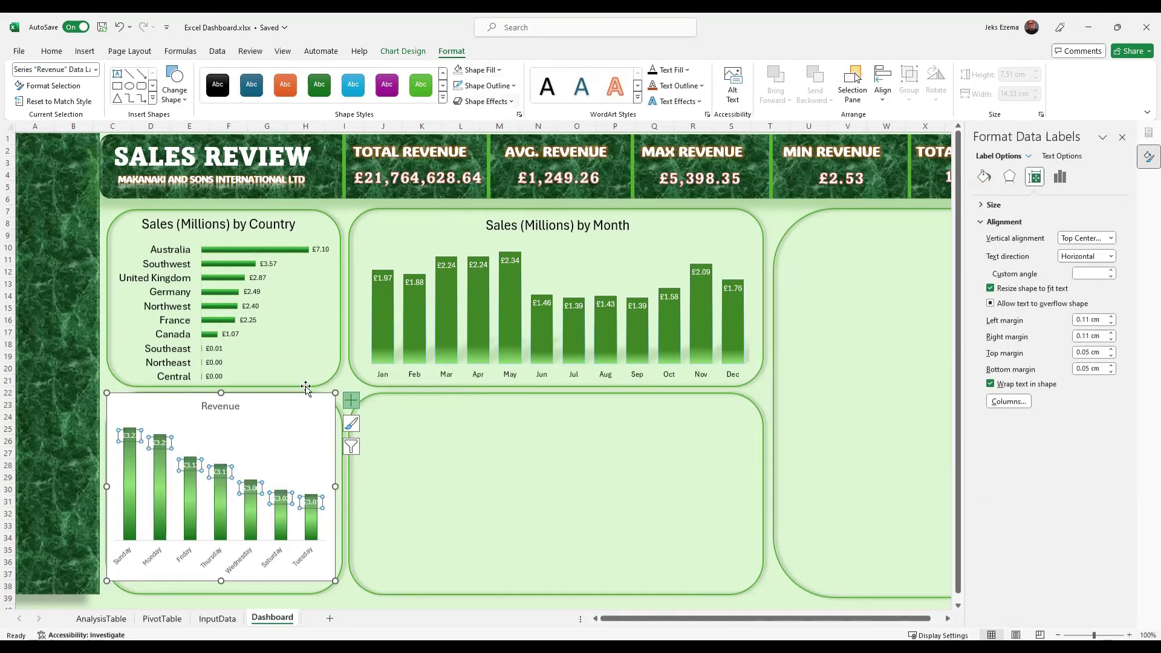
left_click(309, 401)
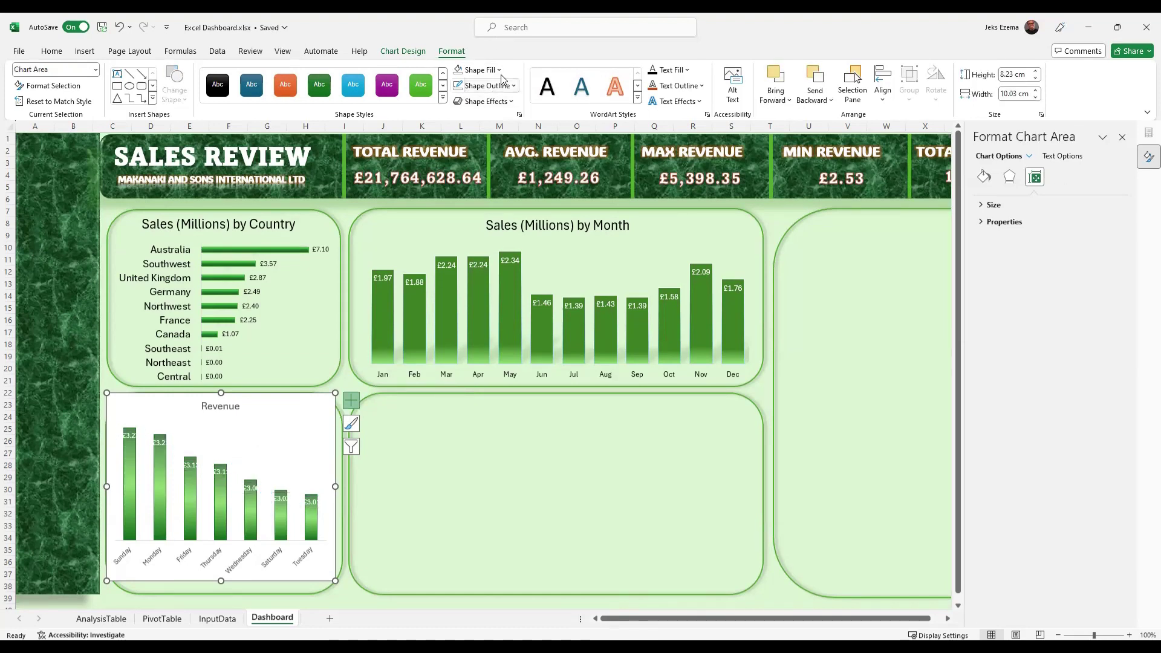
Set the weekday Revenue chart's shape fill to No Fill so the green panel shows through.
left_click(484, 70)
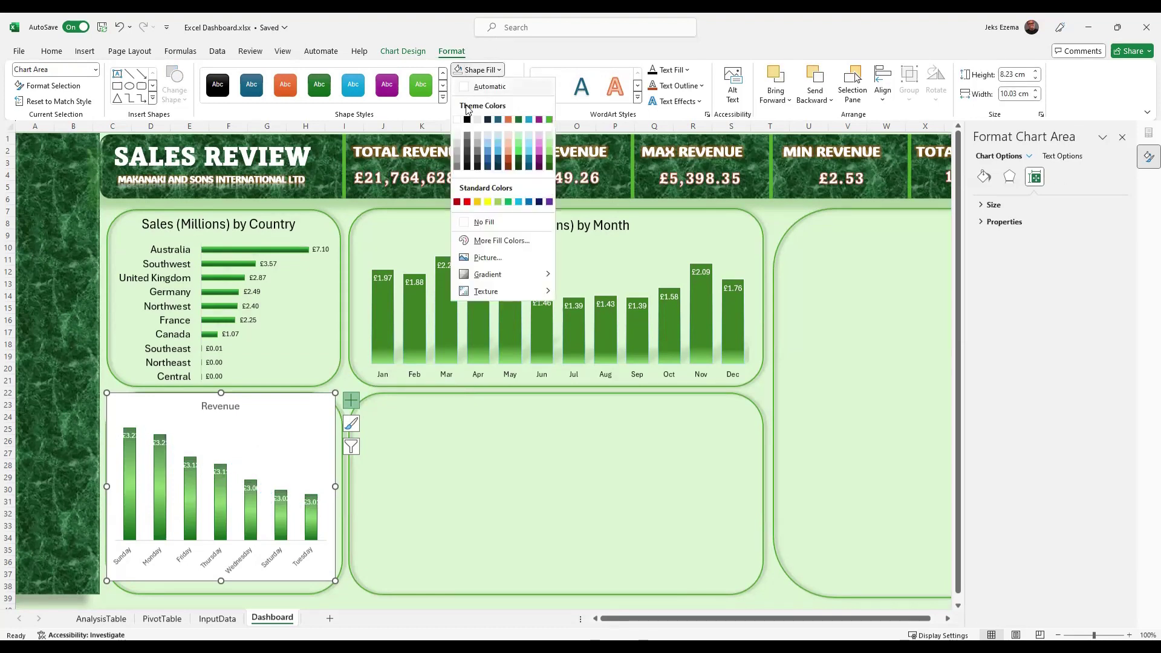
left_click(466, 222)
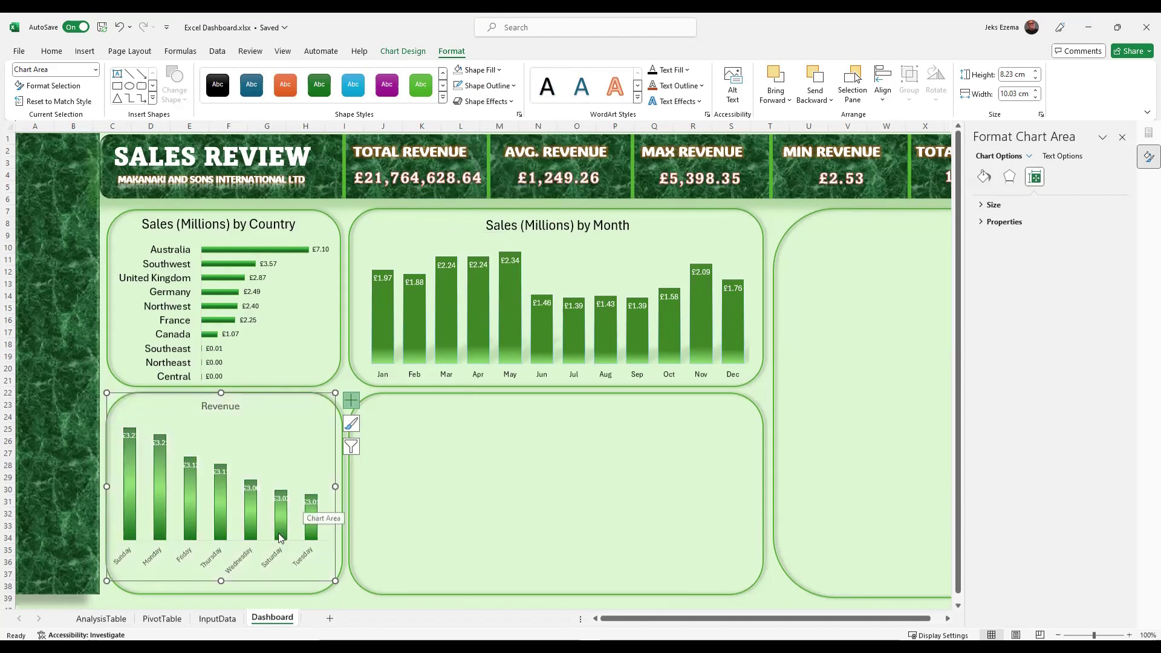
Drag the Revenue chart out to 8.47 cm high by 10.45 cm wide.
left_click_drag(337, 581, 345, 587)
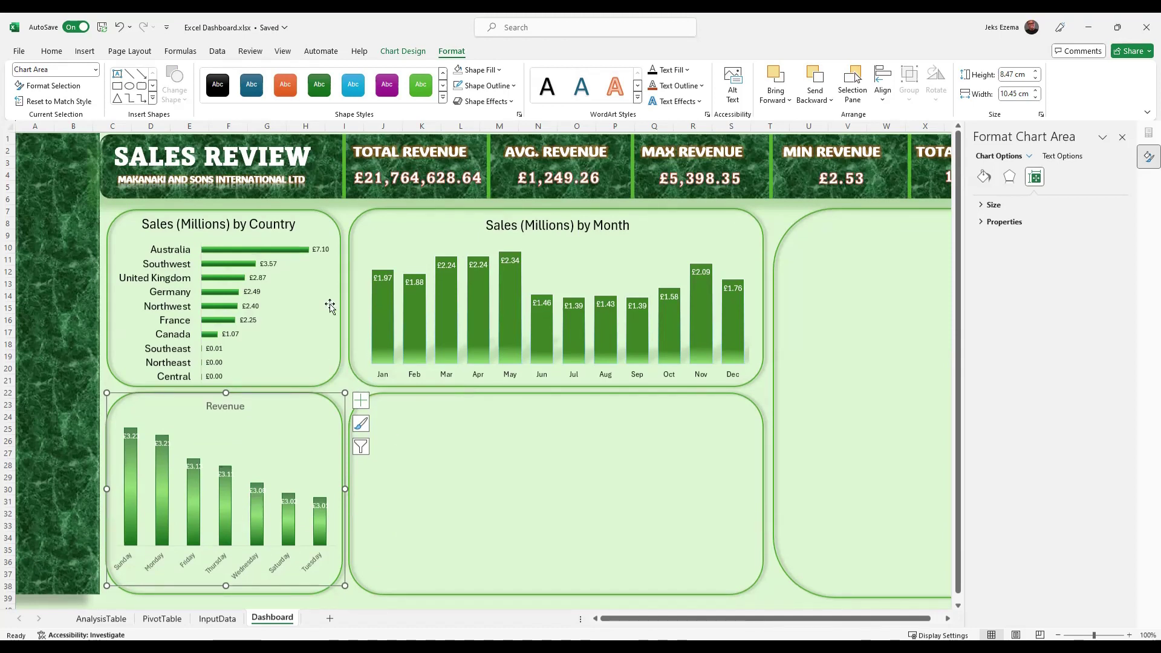
left_click(235, 250)
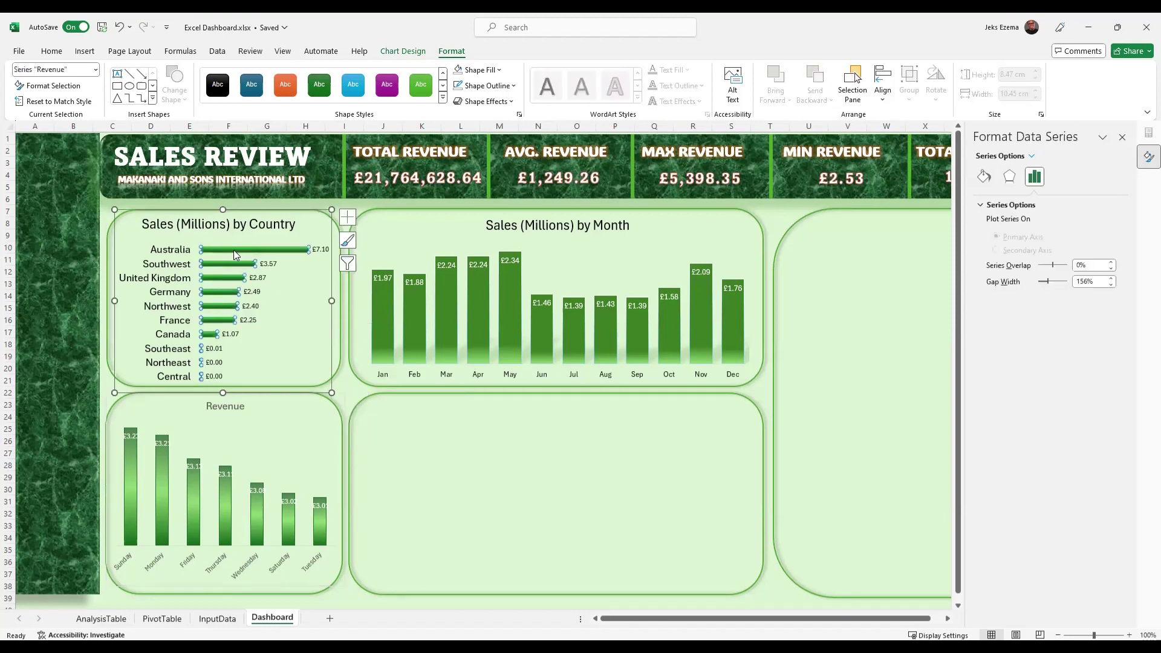
Switch the Country bars' Format Data Series pane from Effects to Fill & Line.
left_click(1011, 178)
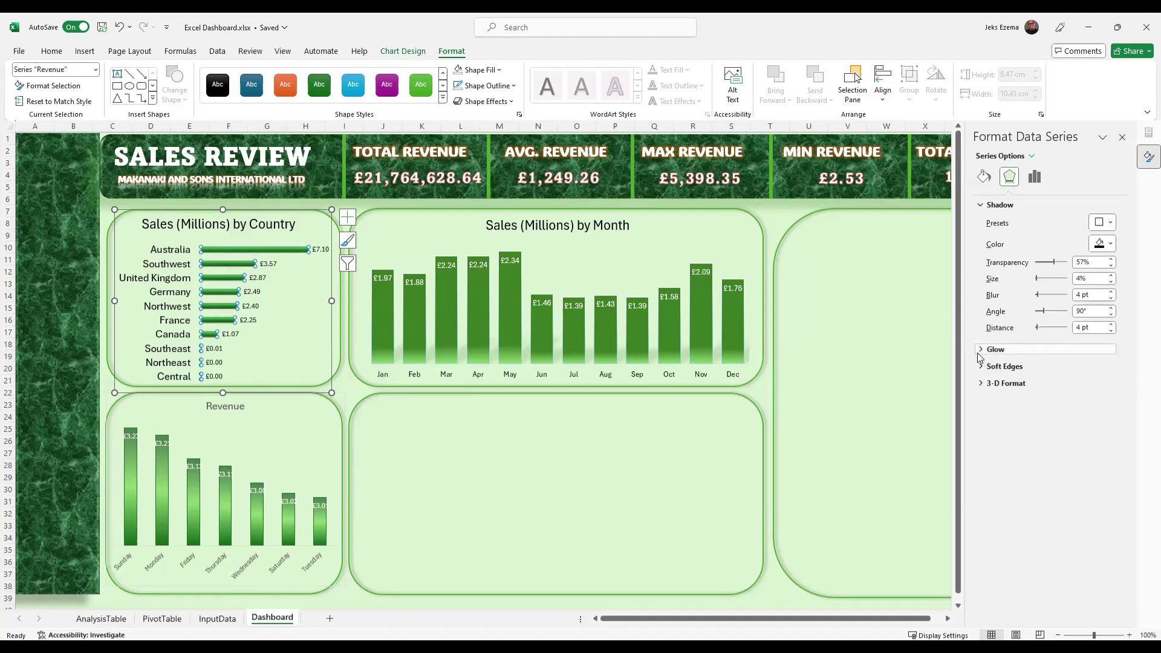
left_click(984, 177)
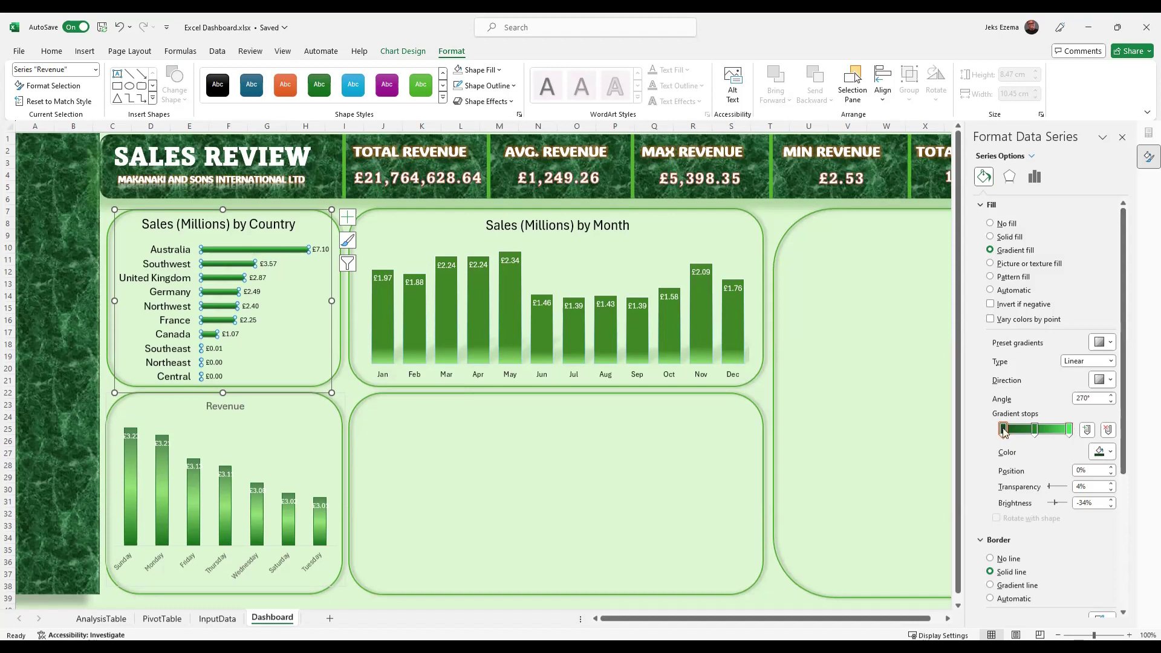
Lighten the middle gradient stop of the Country chart's bars to a paler green.
left_click(1035, 430)
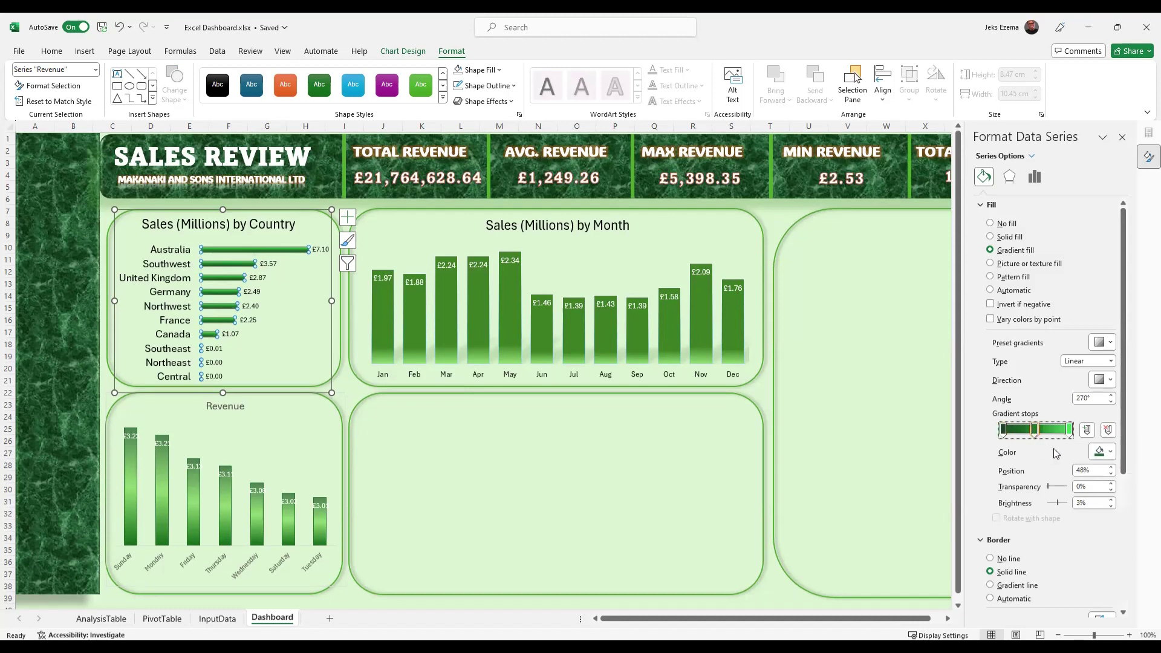
left_click(1111, 458)
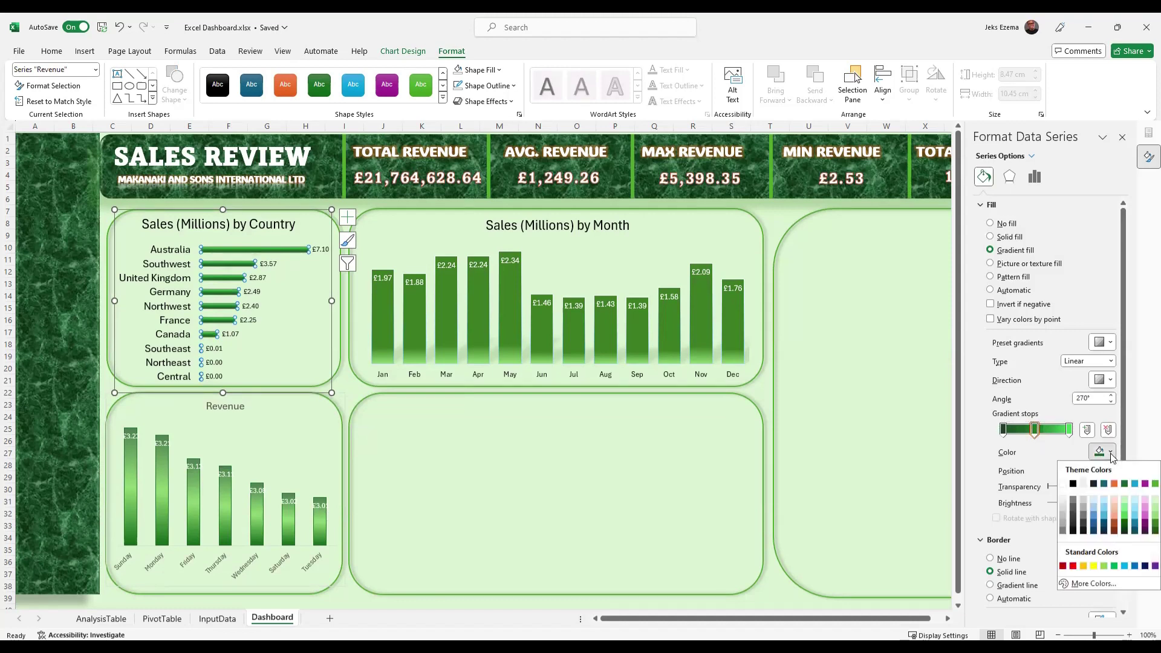
left_click(1142, 508)
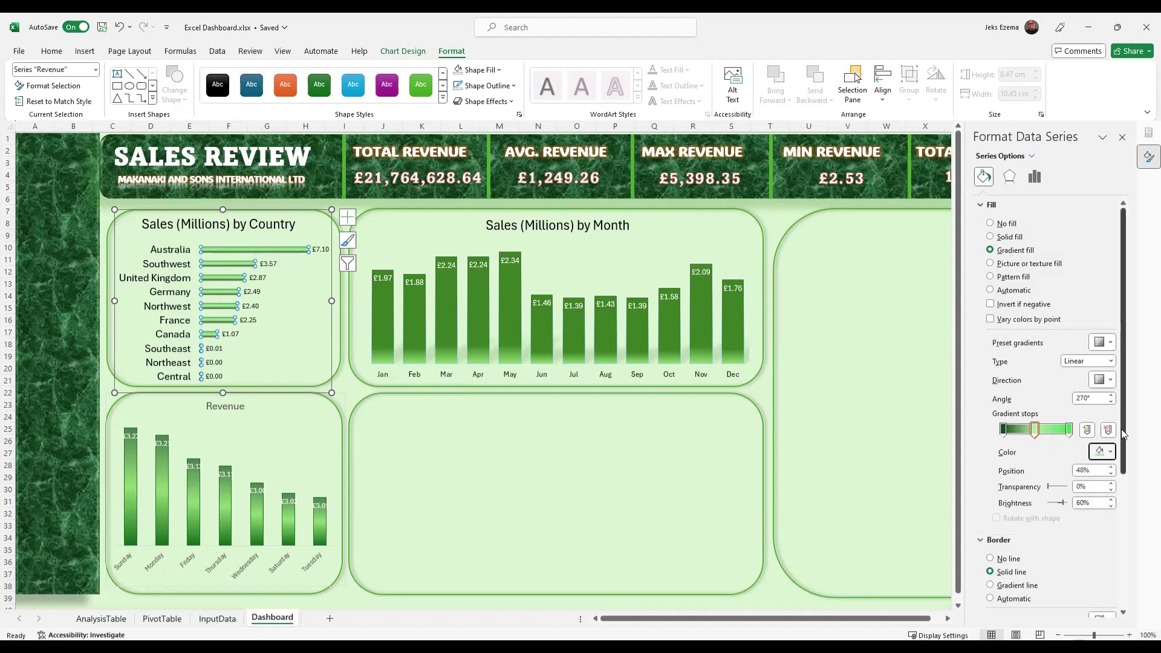
left_click(1111, 344)
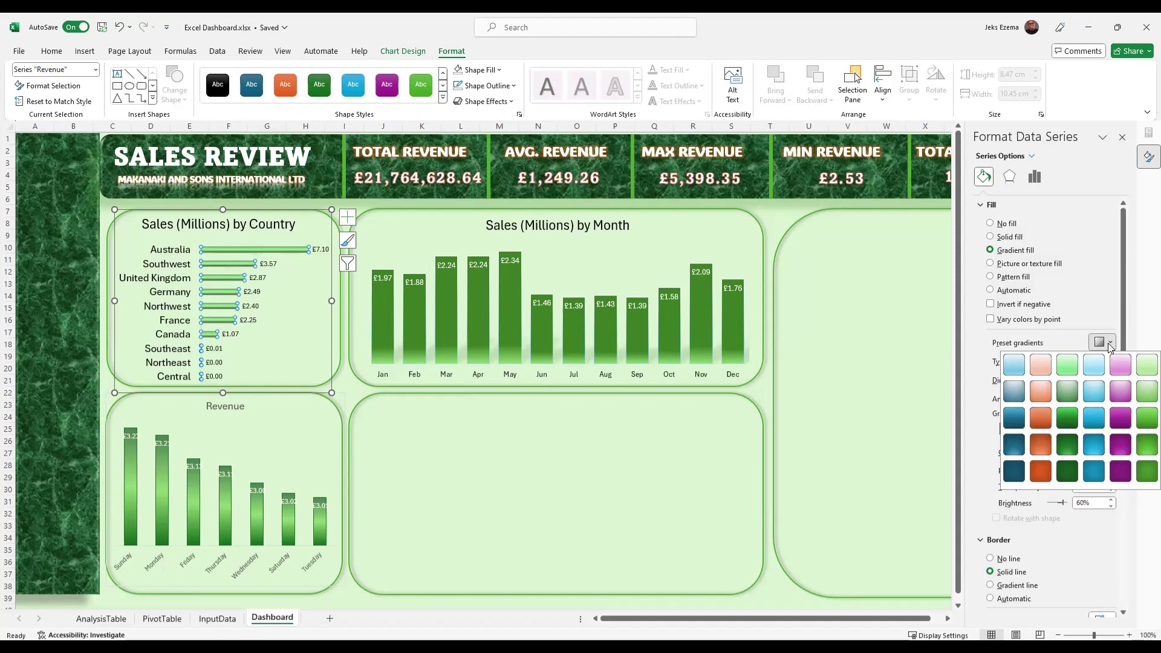
left_click(1142, 299)
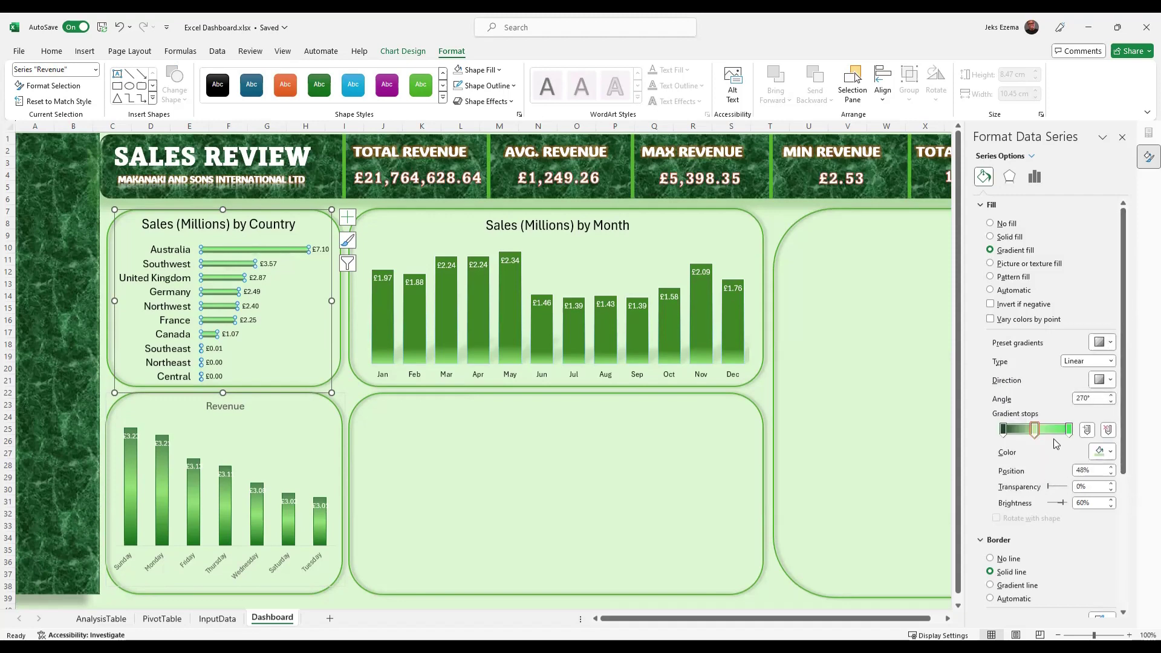
Darken the gradient's 100% end stop to a -25% brightness green.
left_click(1070, 430)
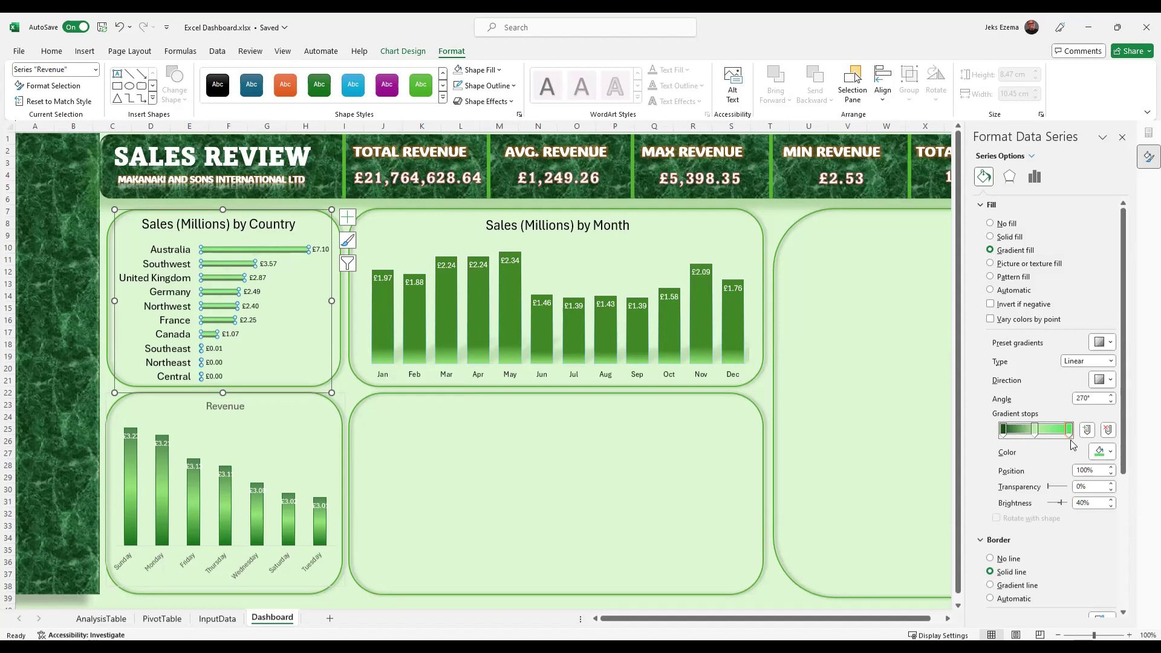
left_click(1111, 453)
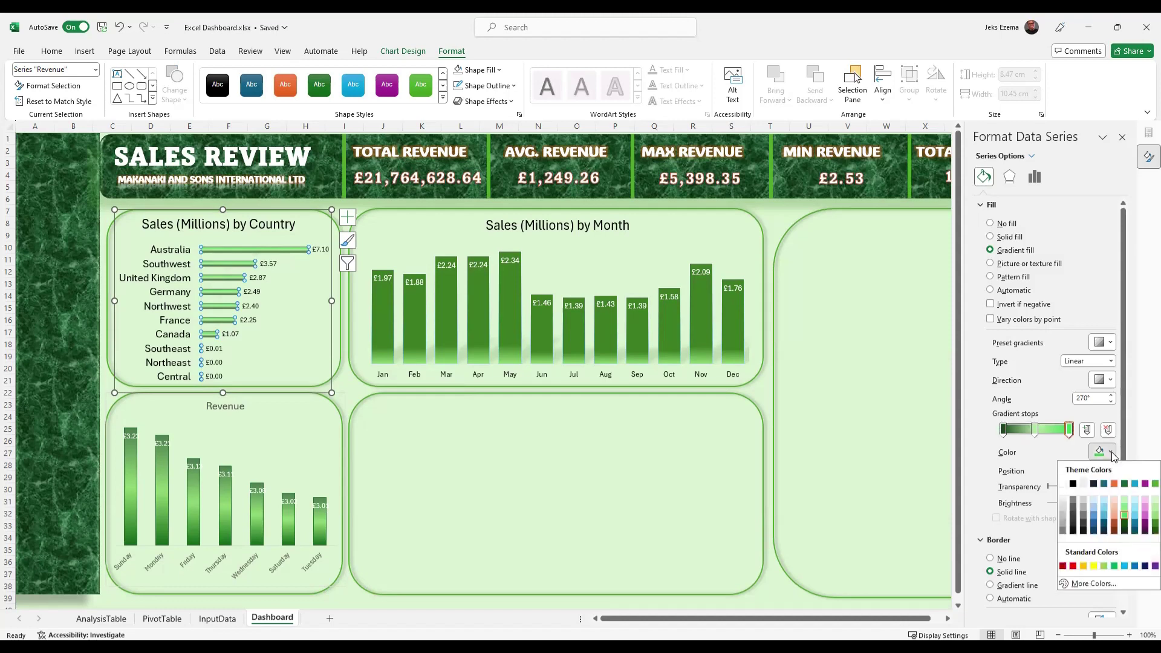
left_click(1144, 525)
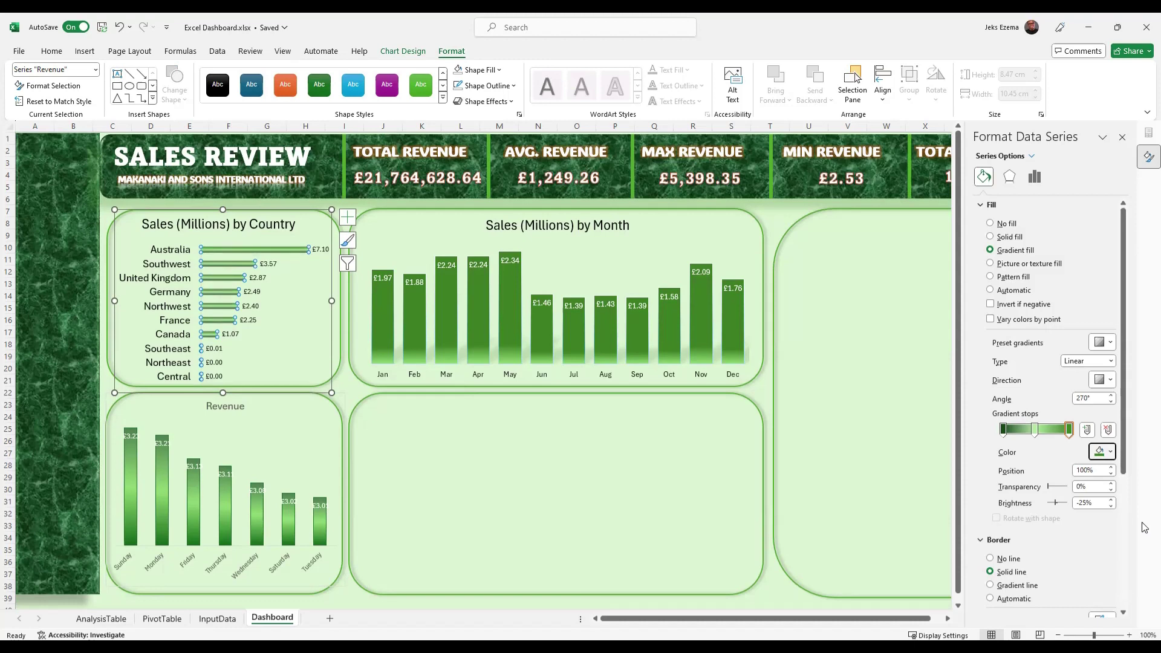
left_click(303, 472)
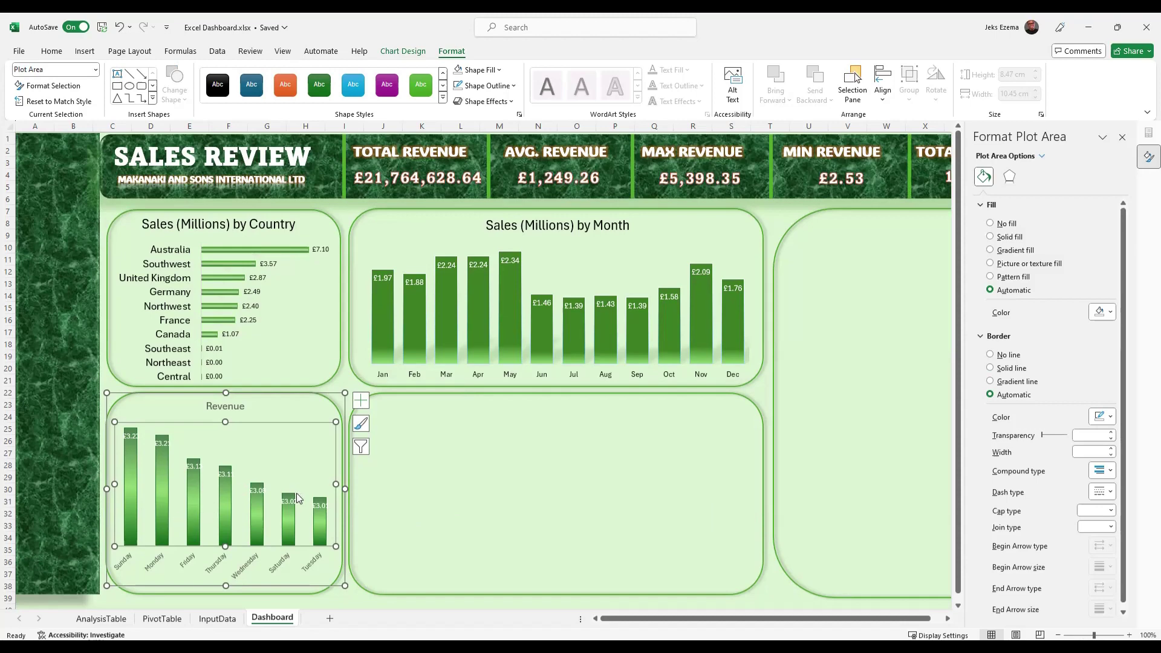
Select all of the weekday Revenue chart's data labels, not just Thursday's.
left_click(393, 489)
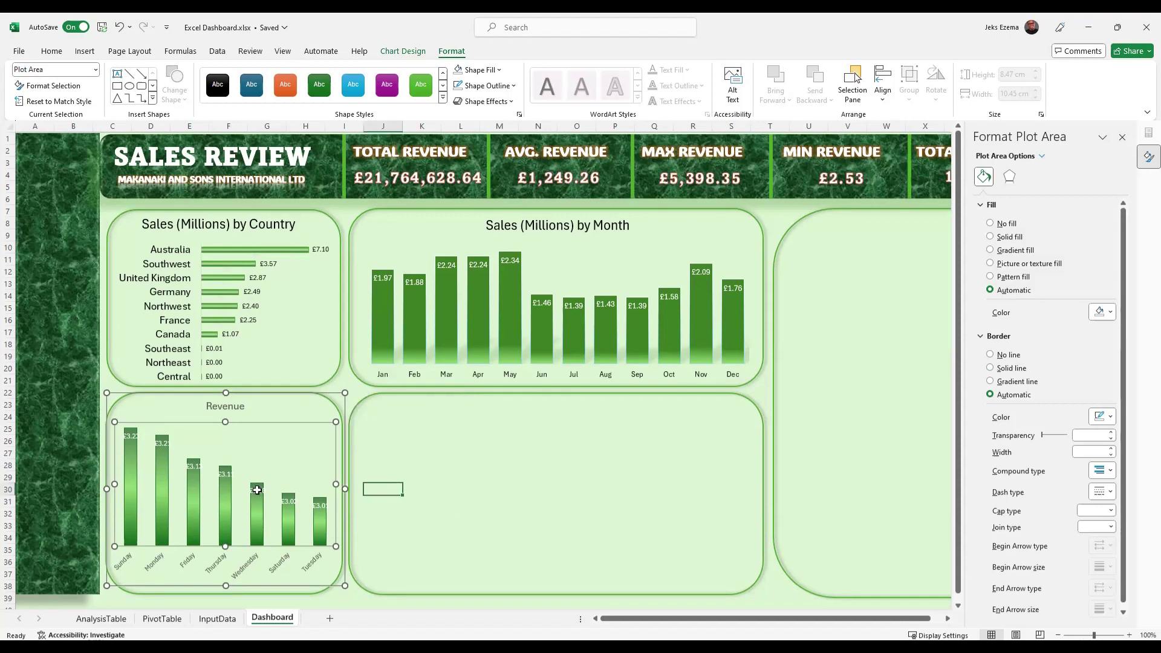
left_click(223, 475)
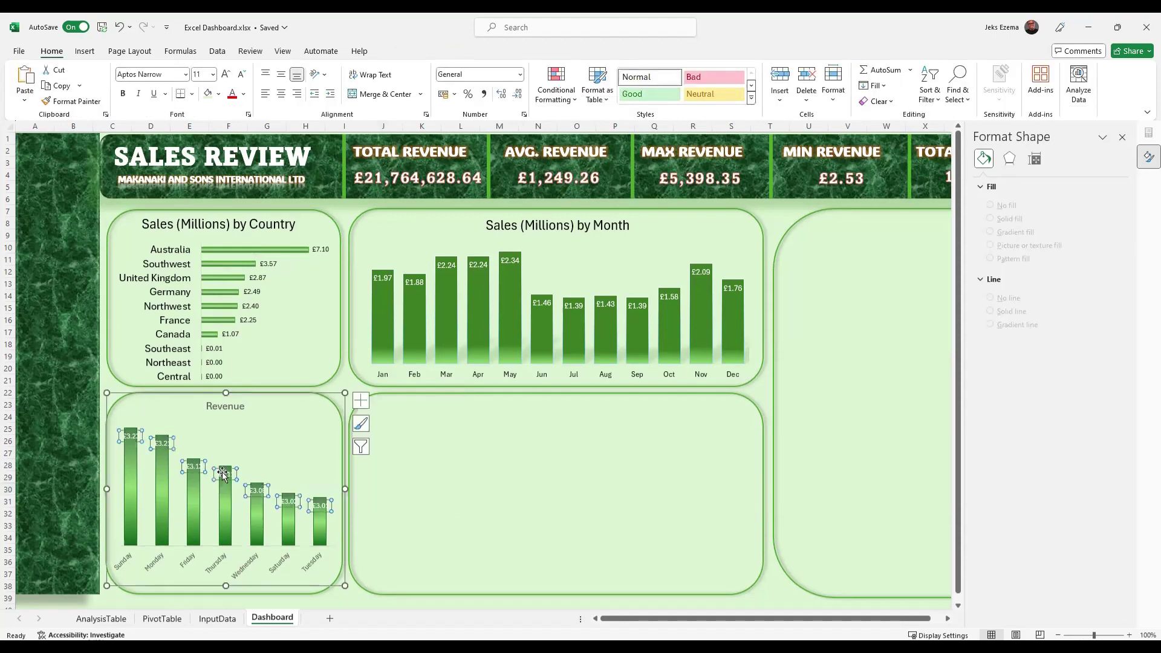
left_click(223, 474)
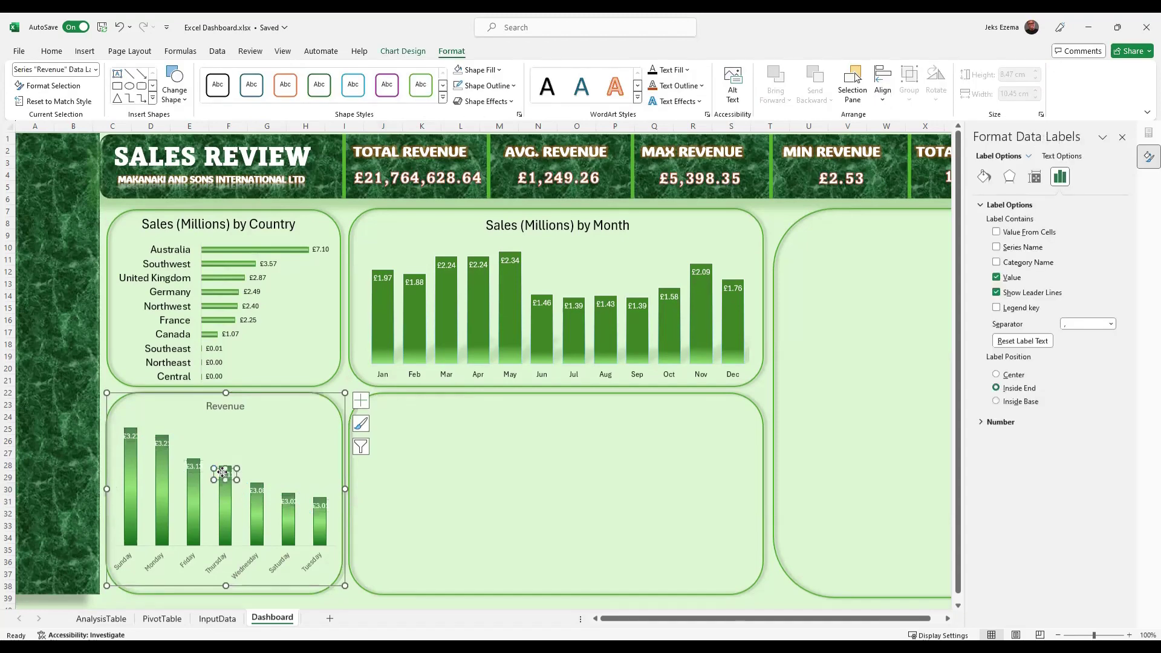
left_click(430, 470)
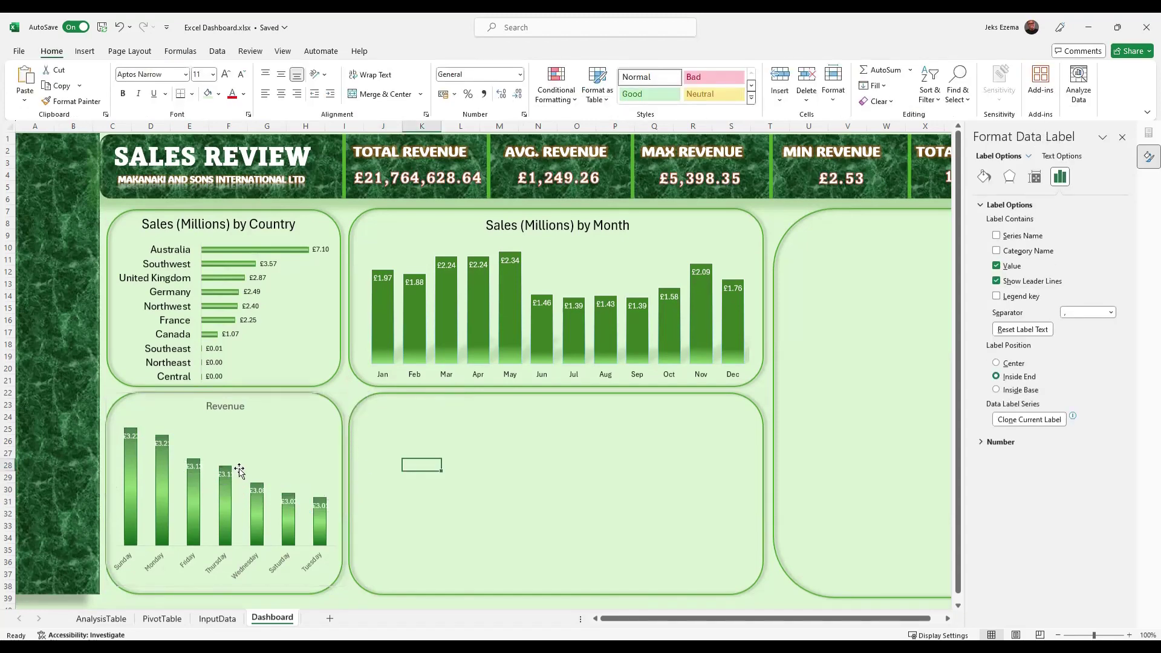
left_click(226, 474)
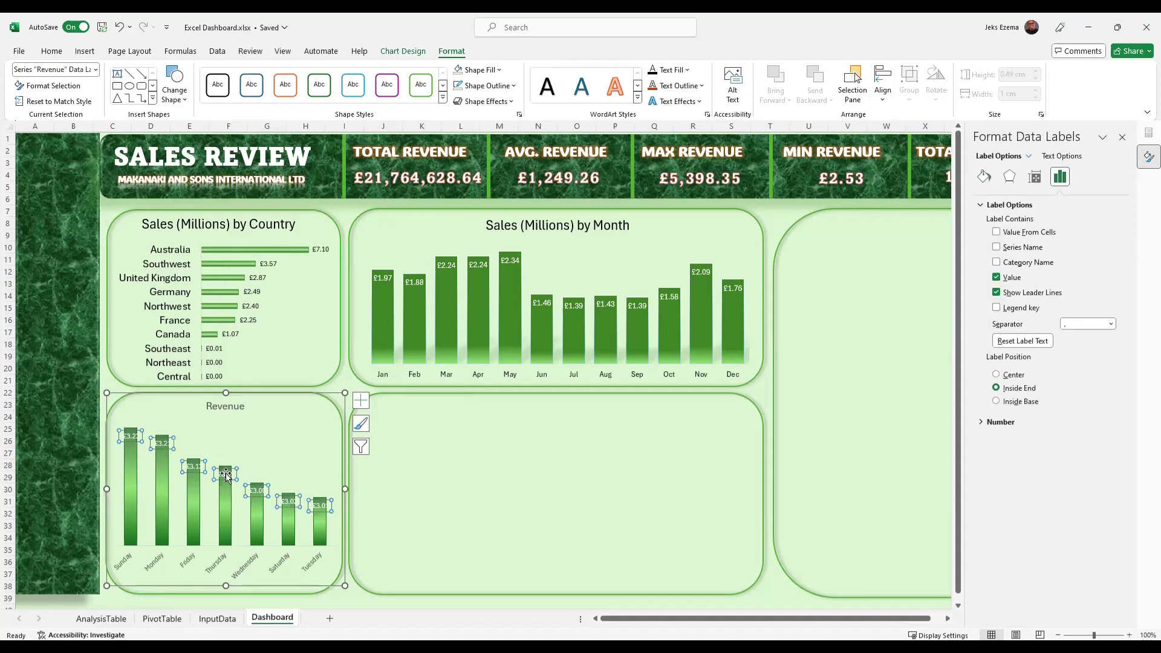
key("Escape")
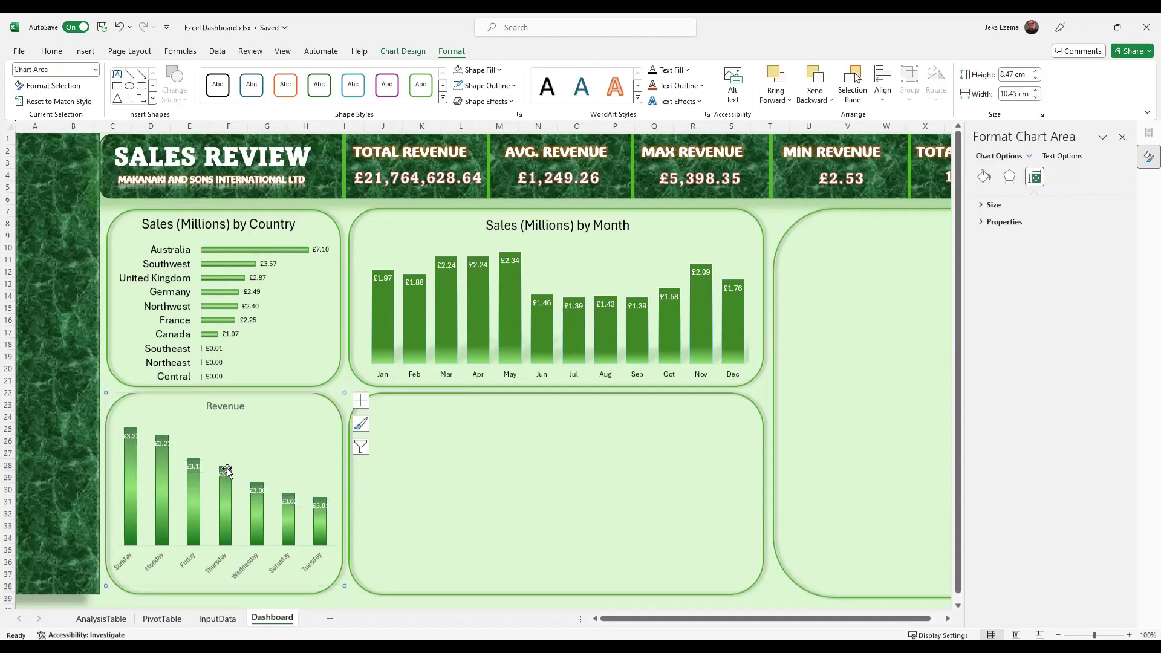
left_click(226, 475)
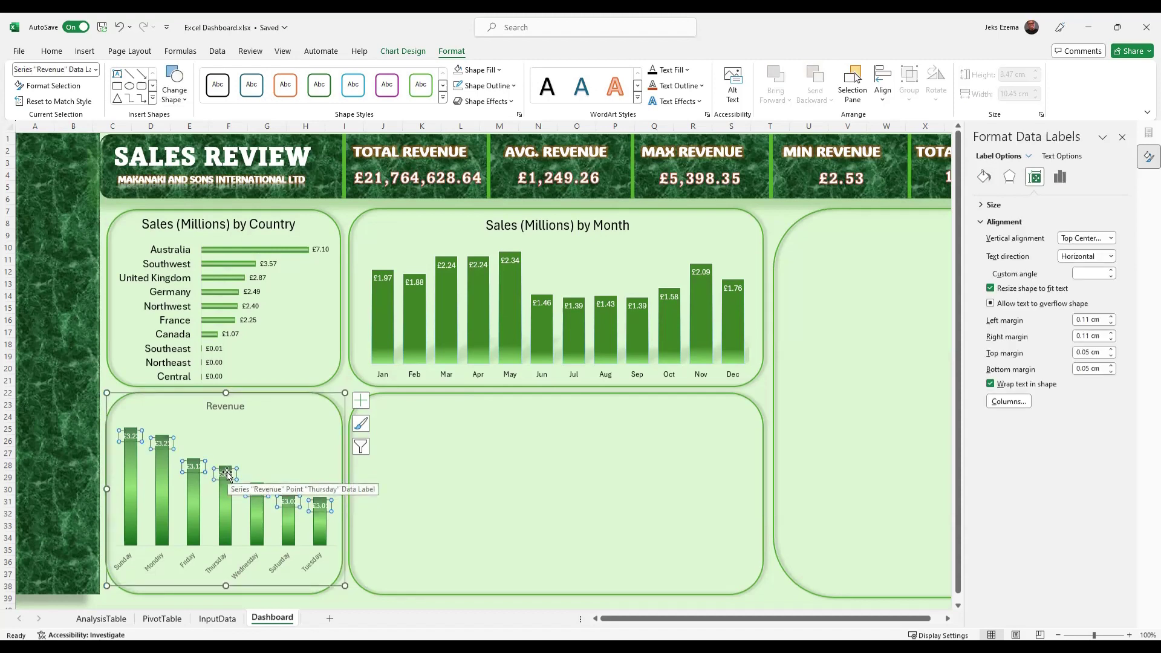
left_click(227, 474)
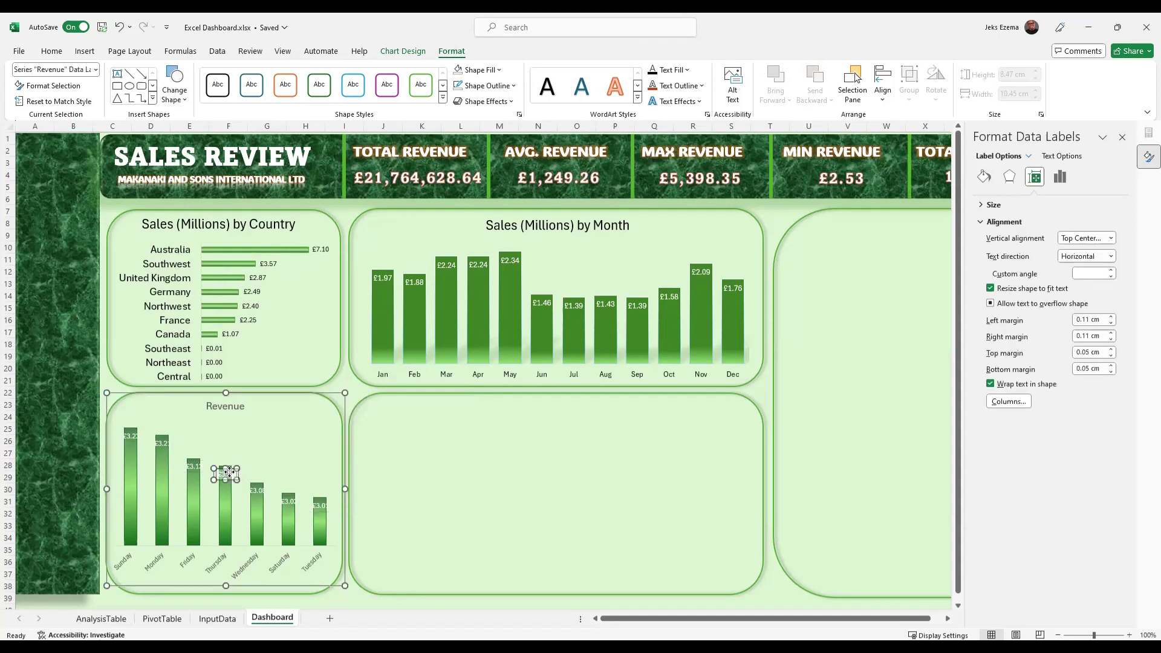
left_click(446, 487)
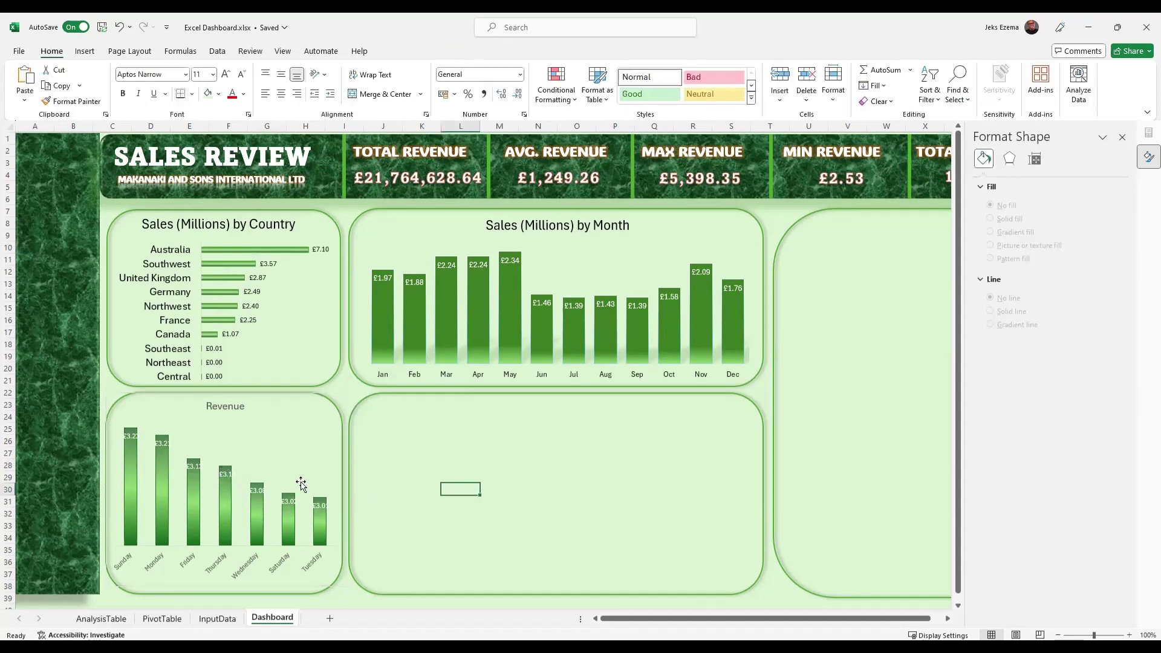
left_click(225, 474)
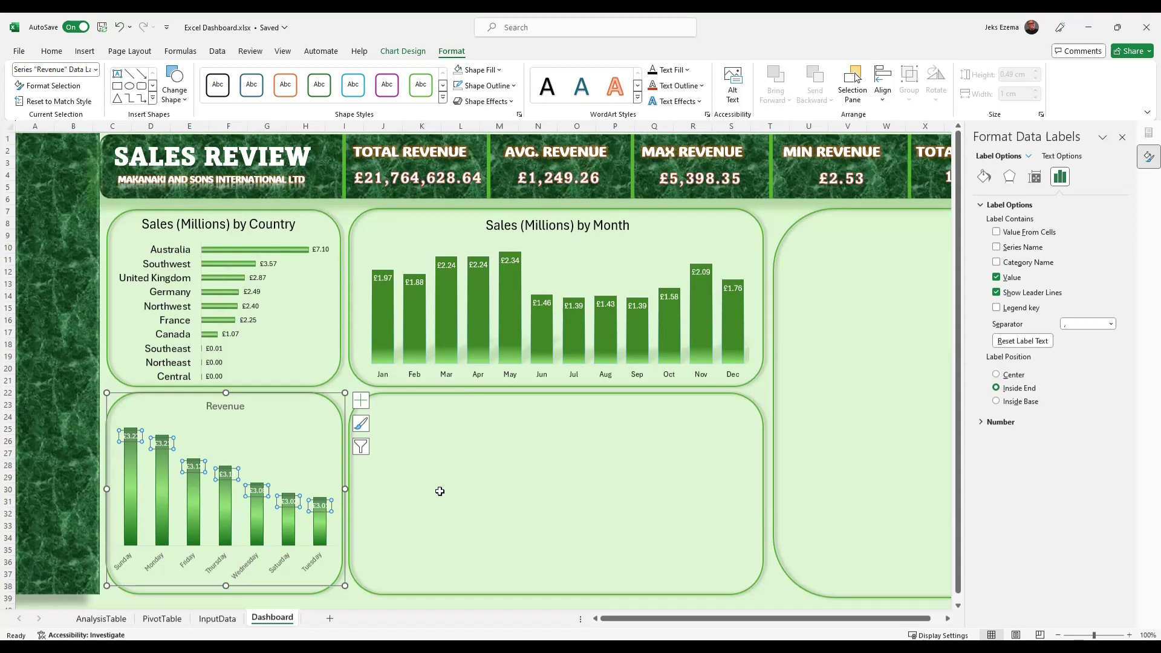
Set the weekday Revenue bars' gap width to 50%.
left_click(1065, 156)
left_click(207, 501)
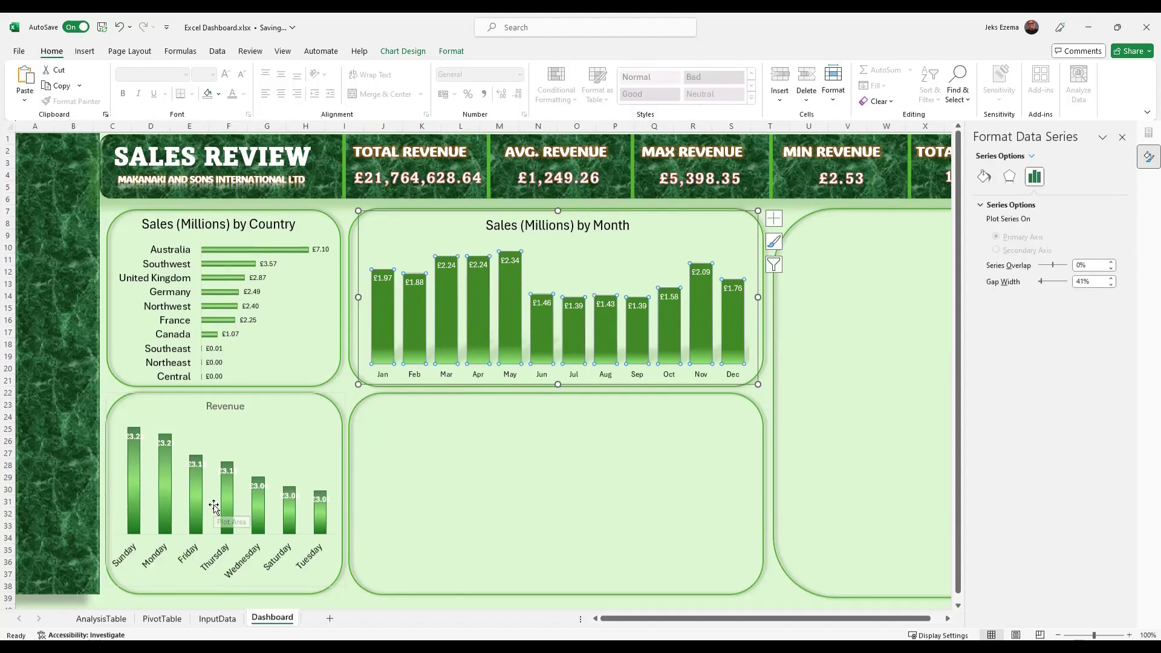
left_click(214, 507)
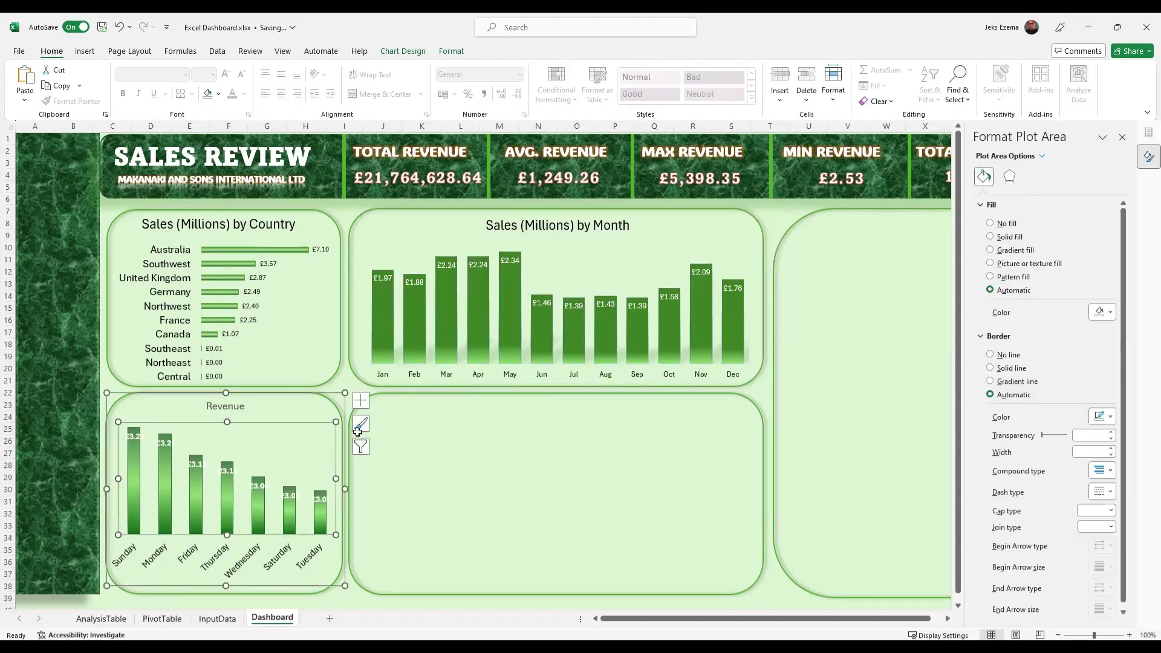
left_click(481, 317)
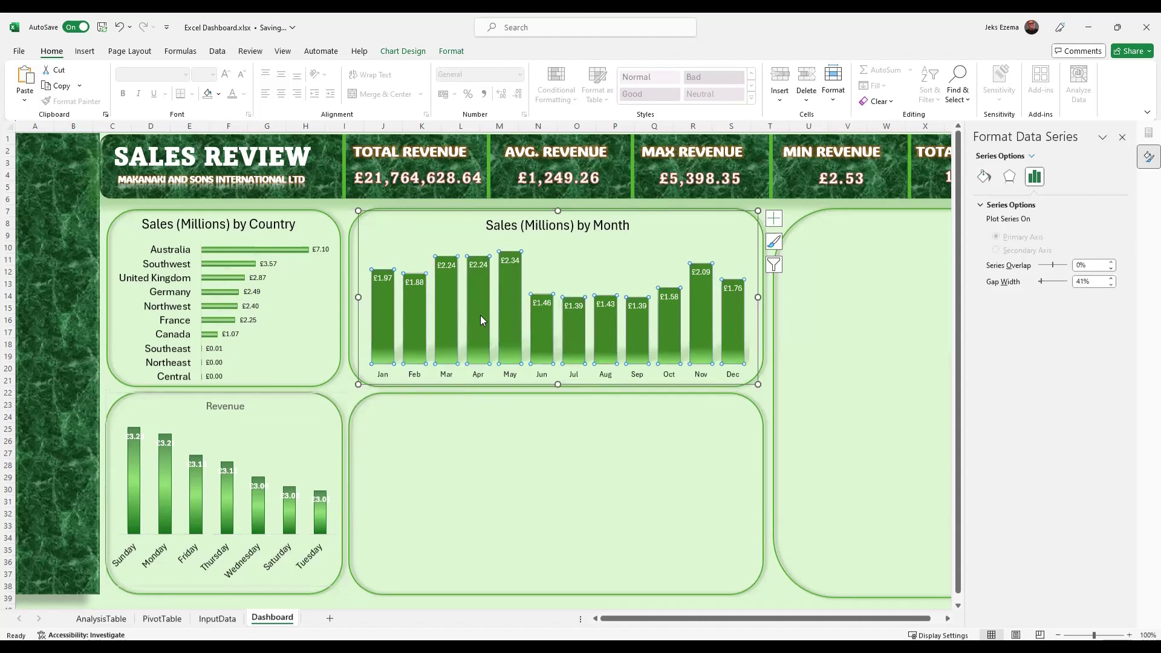
left_click(228, 495)
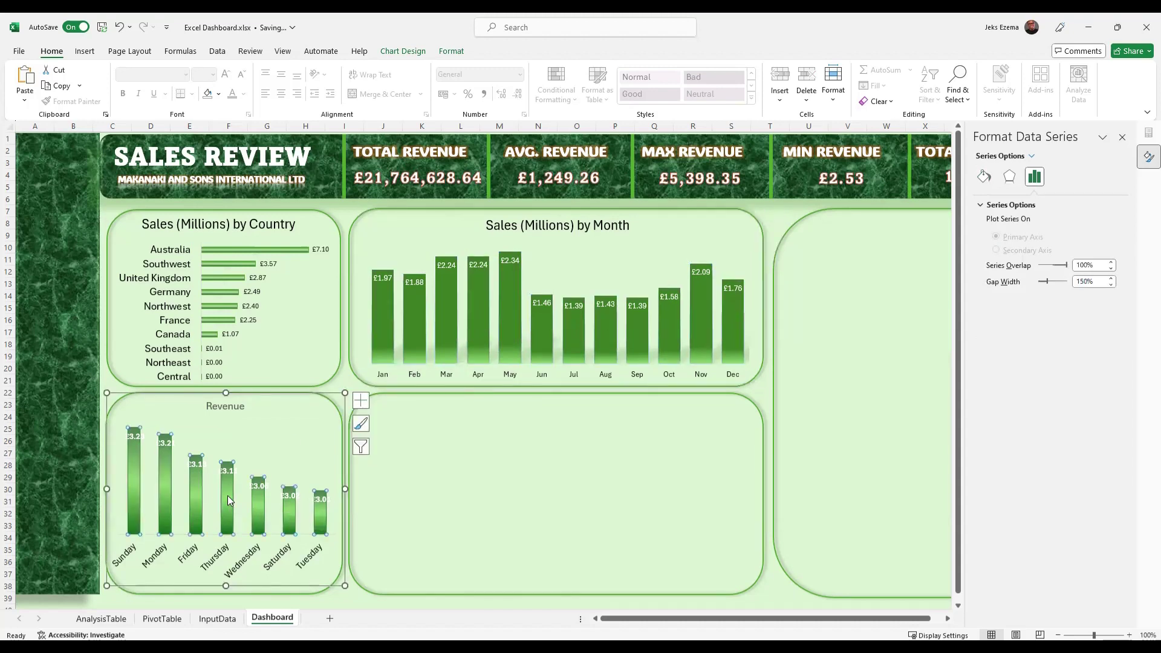
left_click(1086, 283)
key("Left")
key("Return")
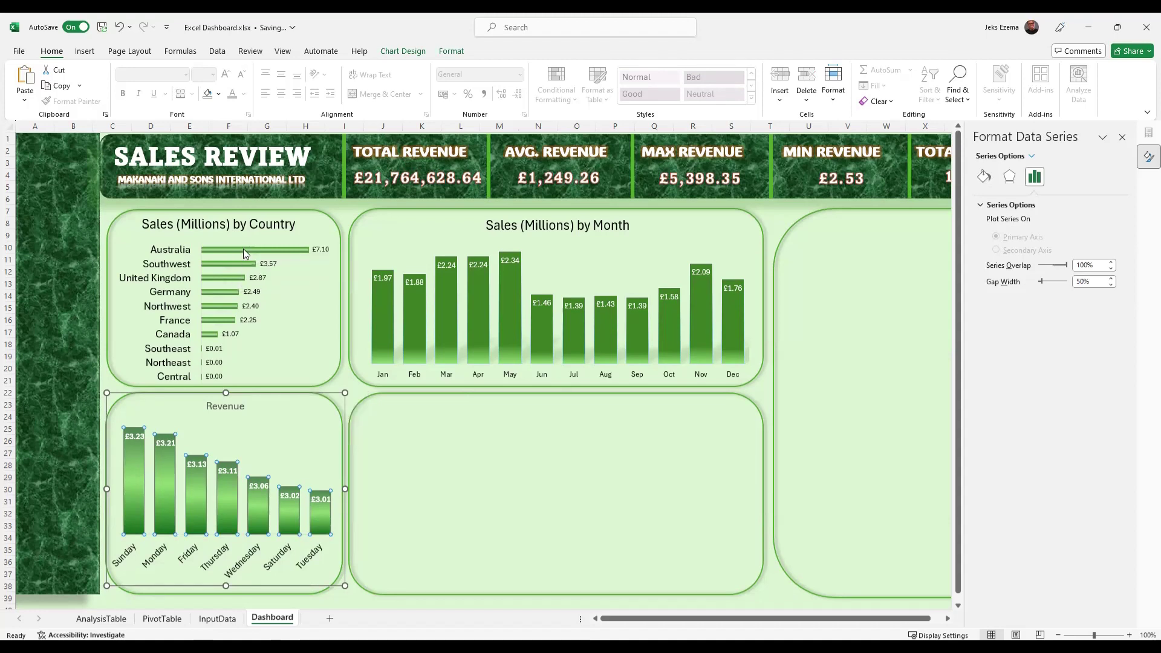
Set the Country chart bars' gap width to 50%, after first trying 100%.
left_click(245, 253)
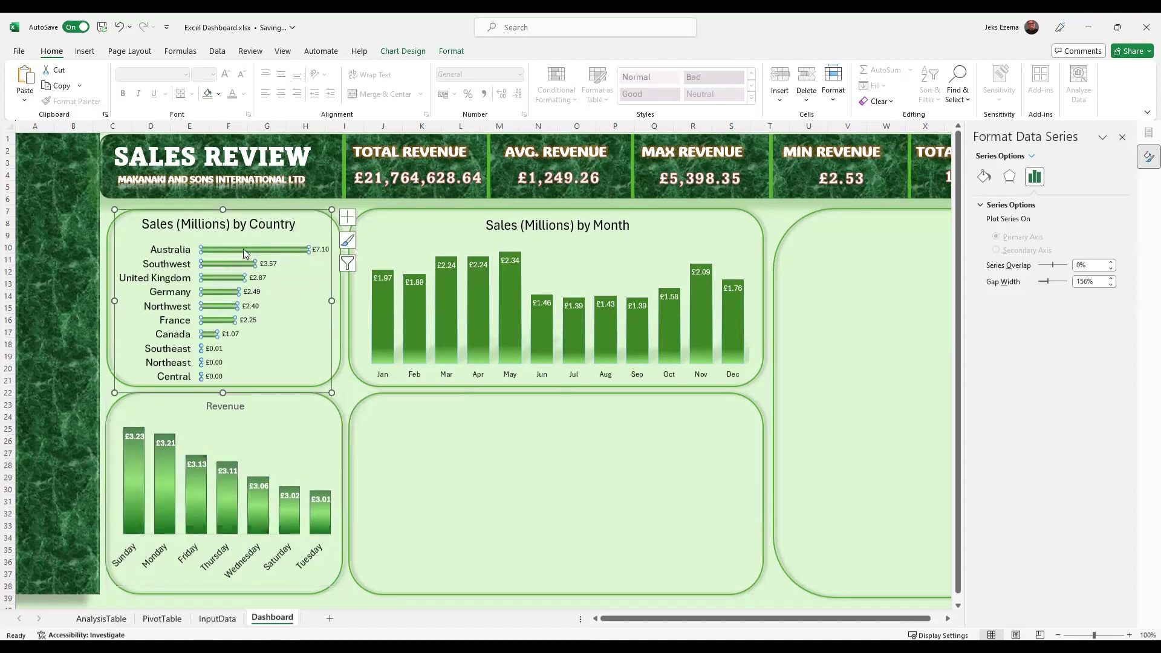
left_click(1082, 281)
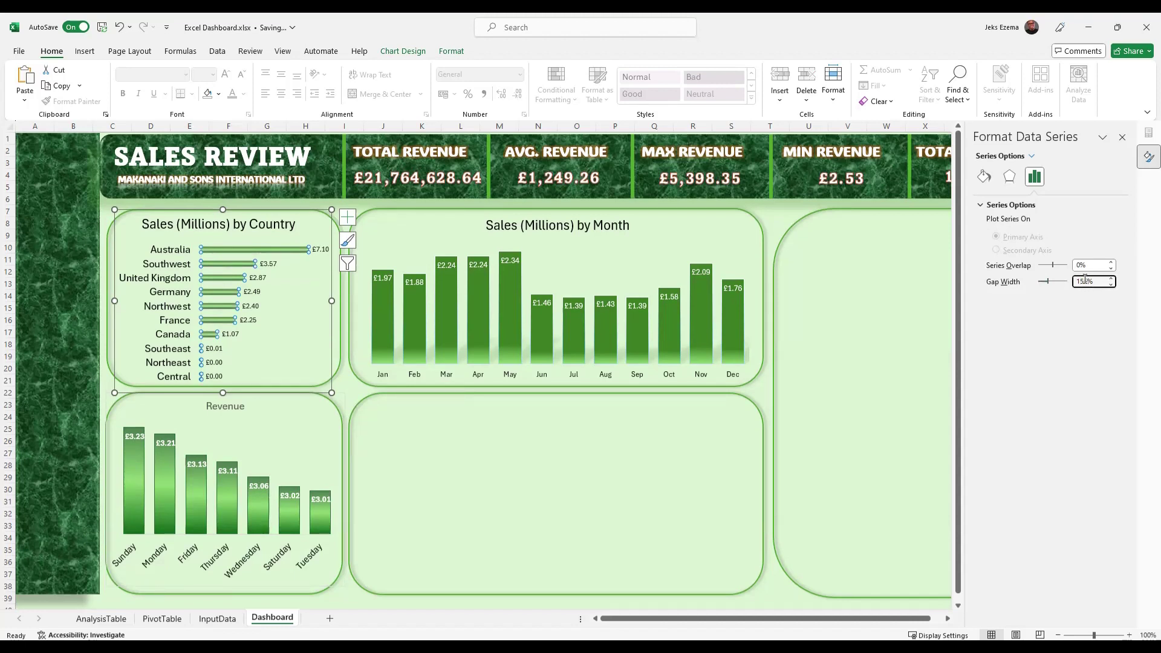
key("BackSpace")
key("BackSpace")
key("BackSpace")
type("00")
key("Return")
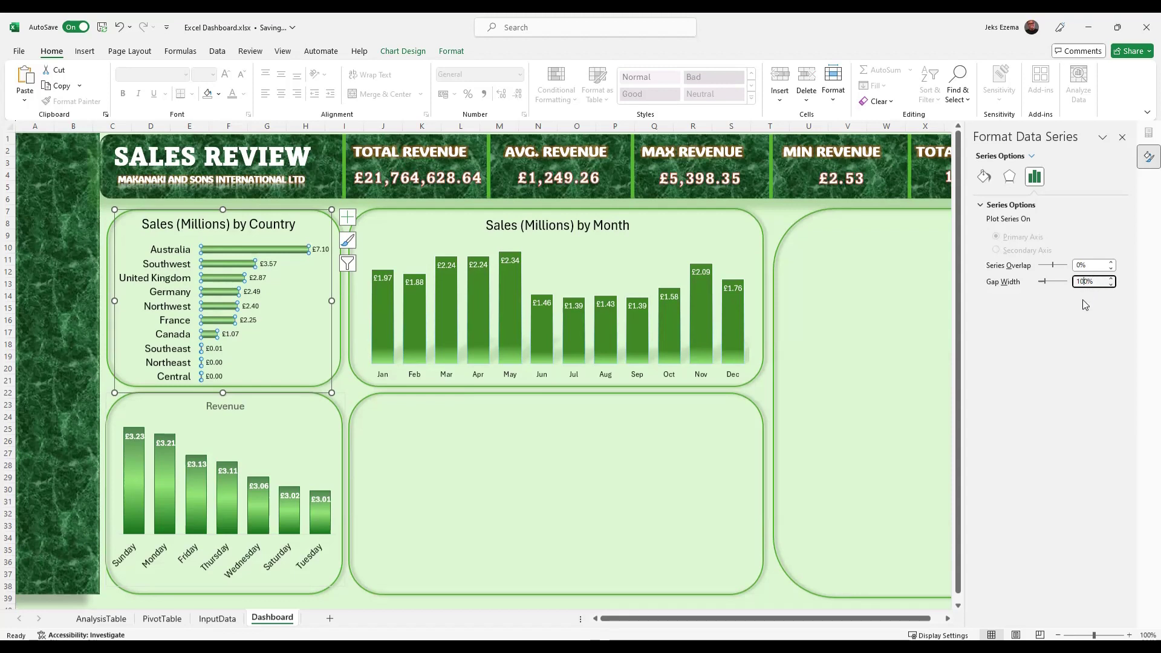
key("BackSpace")
key("BackSpace")
type("7")
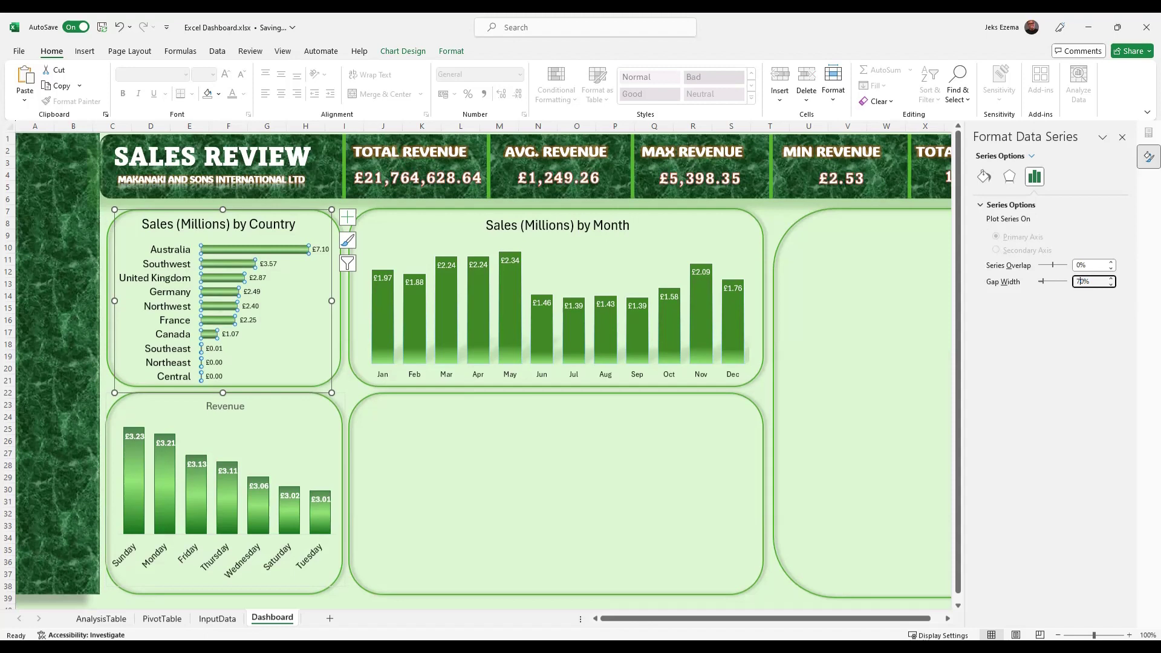
key("BackSpace")
type("5")
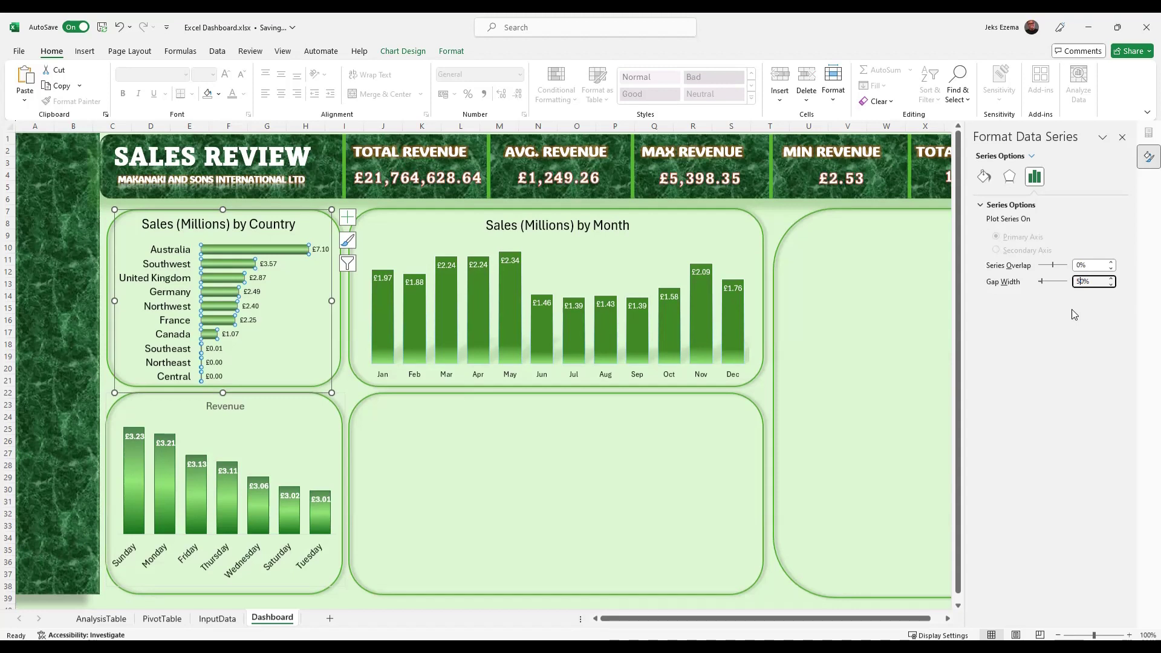
Set the Sales by Month chart's month labels to font size 14.
left_click(467, 487)
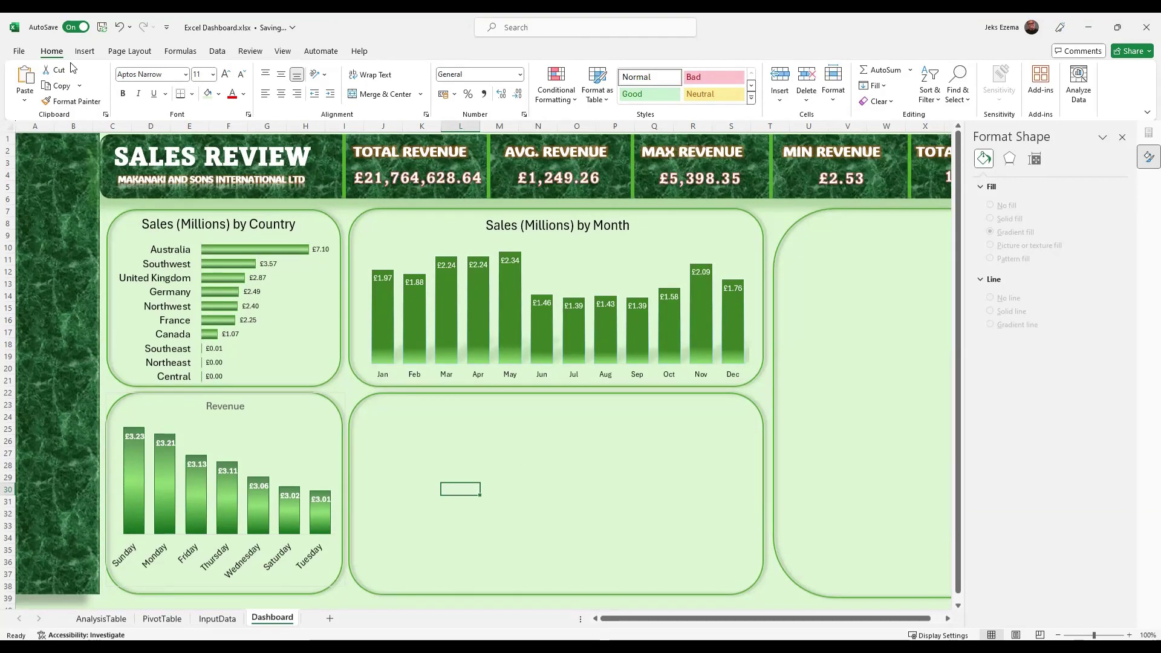
left_click(152, 293)
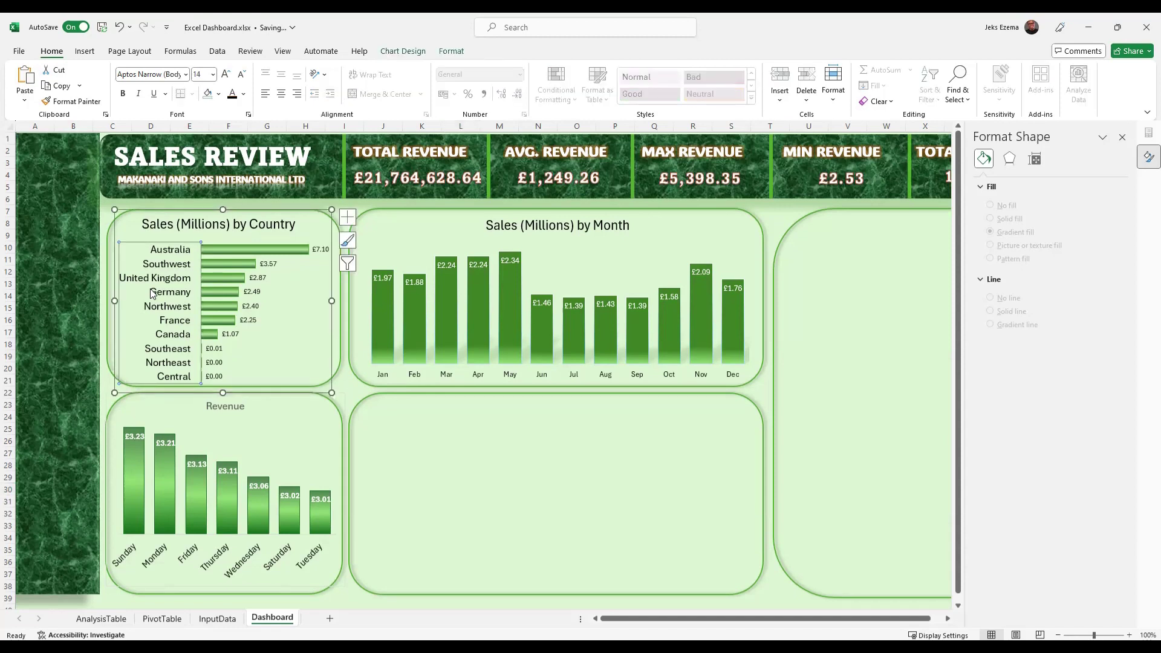
left_click(198, 561)
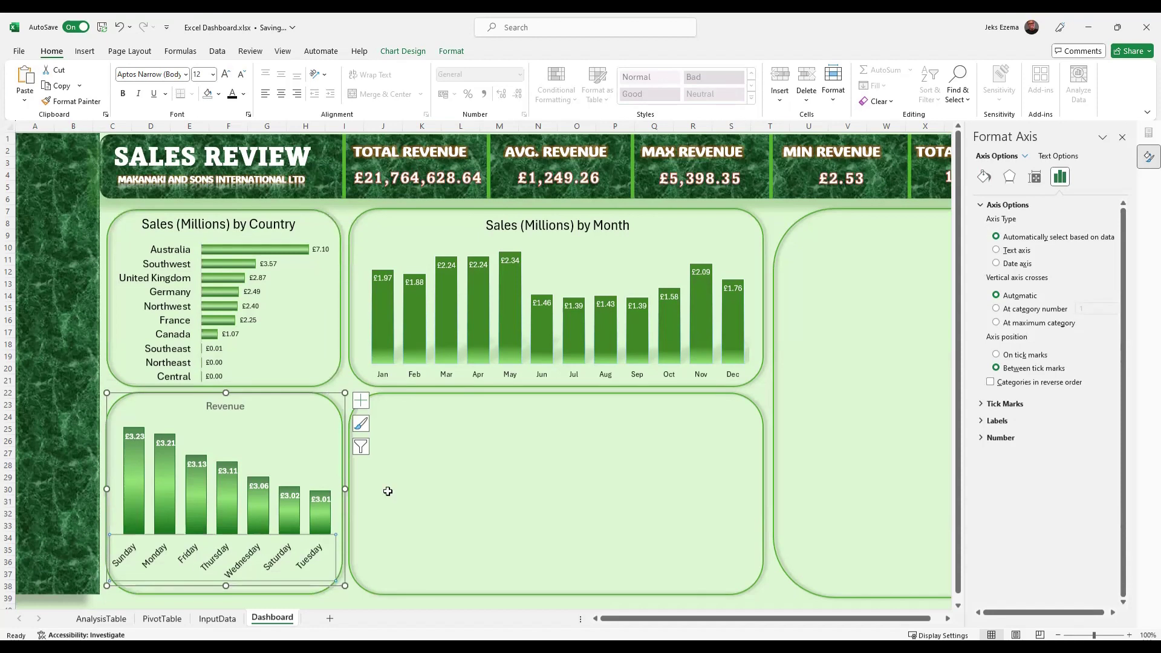
left_click(449, 376)
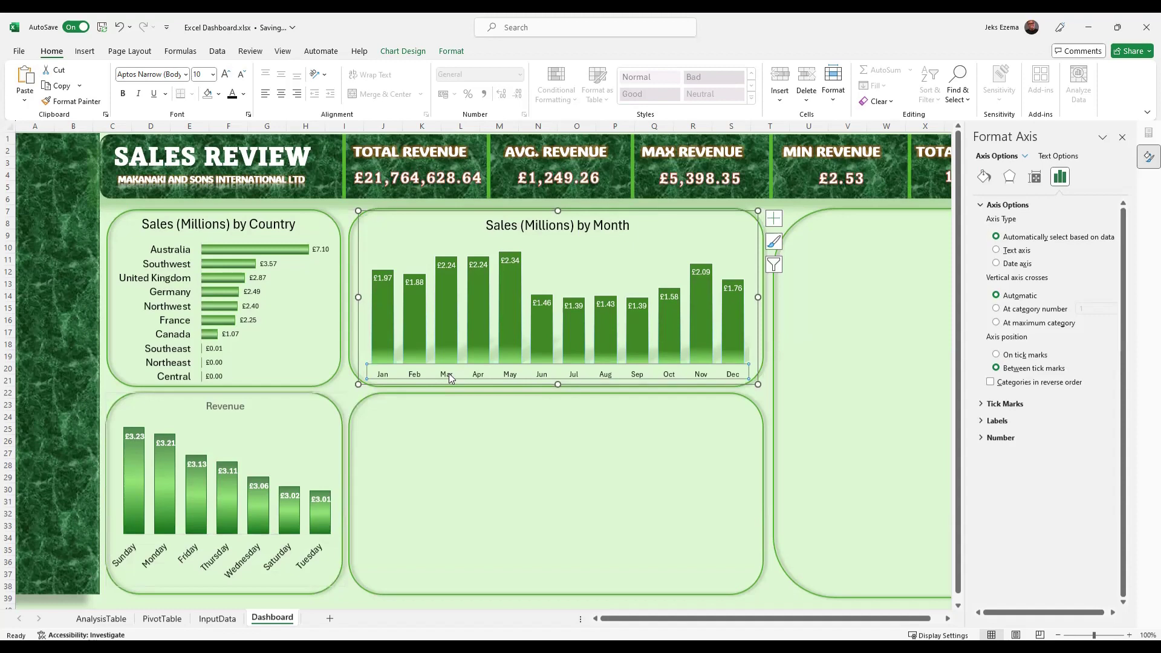
left_click(213, 74)
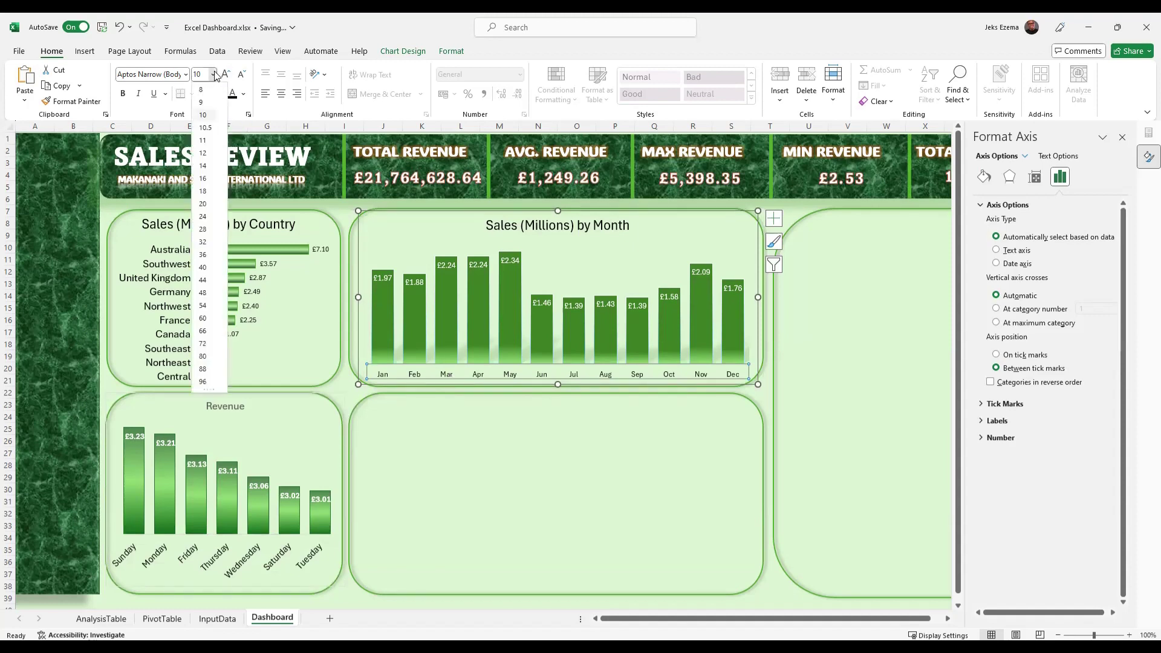
left_click(203, 166)
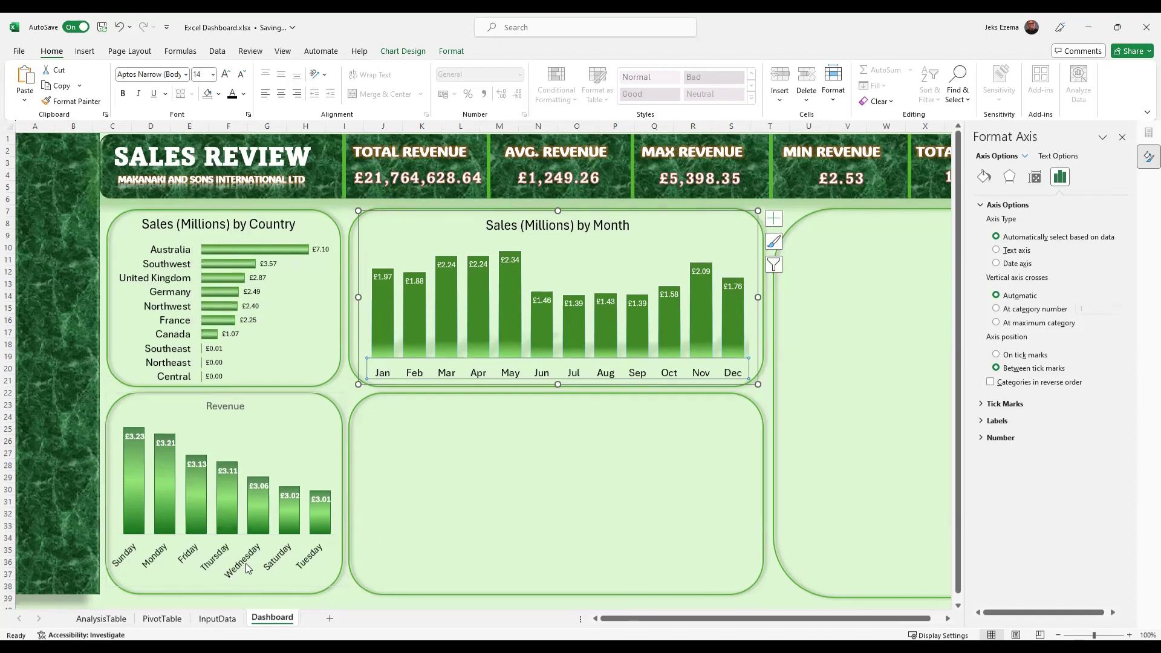
Reselect the month, country and weekday axis labels to compare their sizes.
left_click(448, 502)
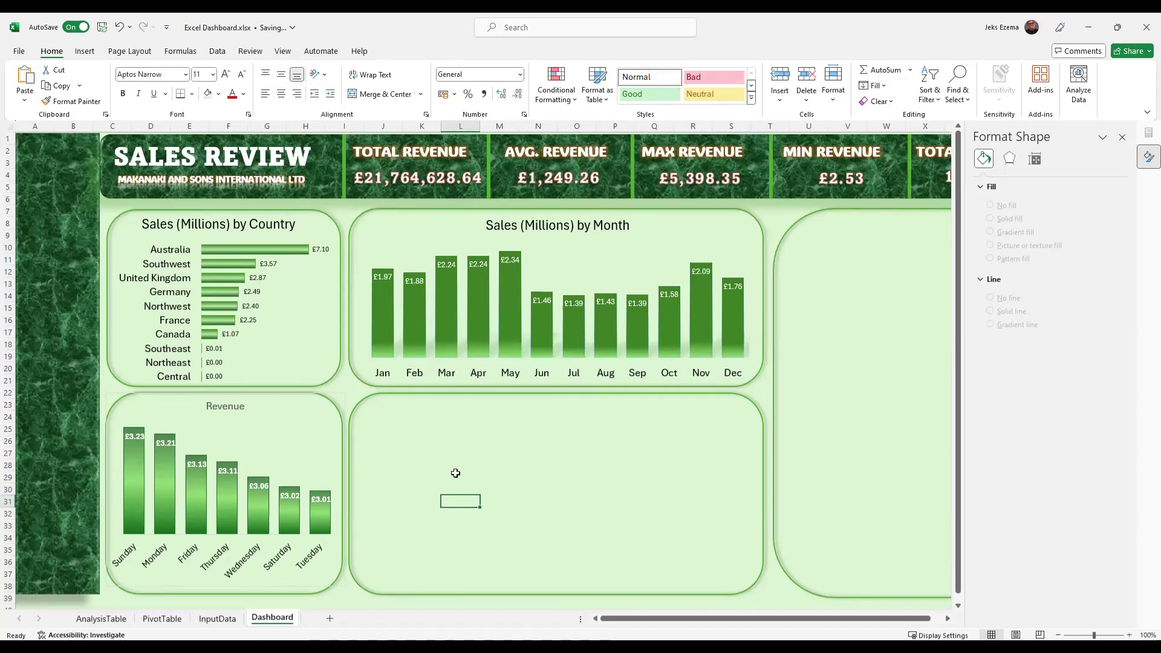
left_click(440, 372)
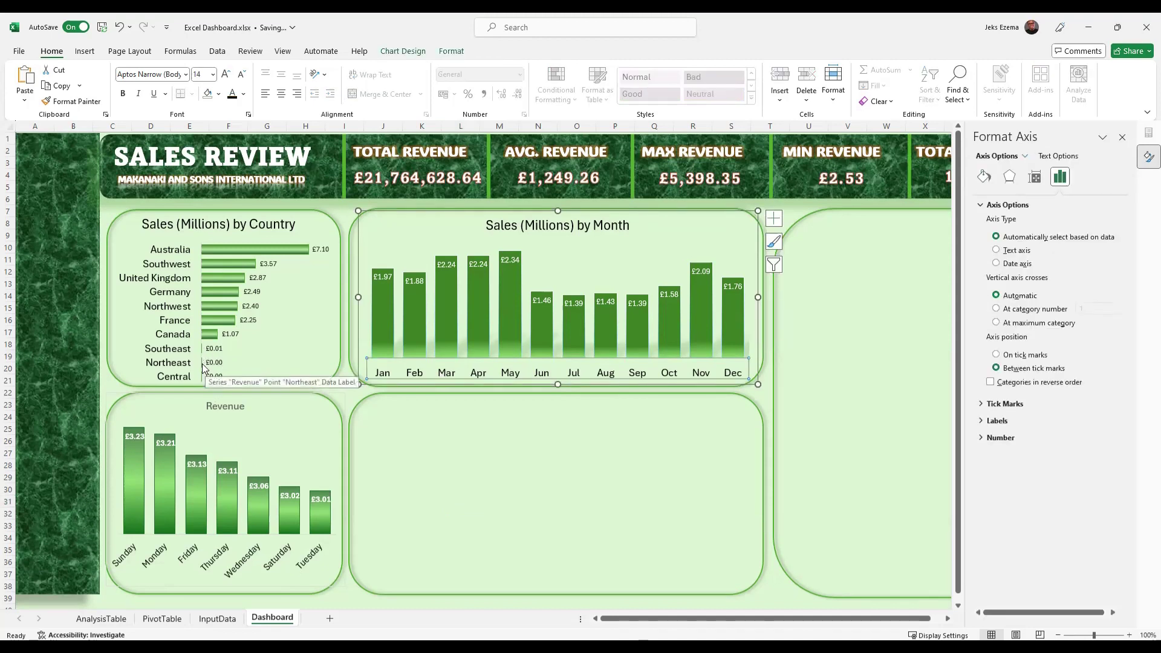
left_click(169, 357)
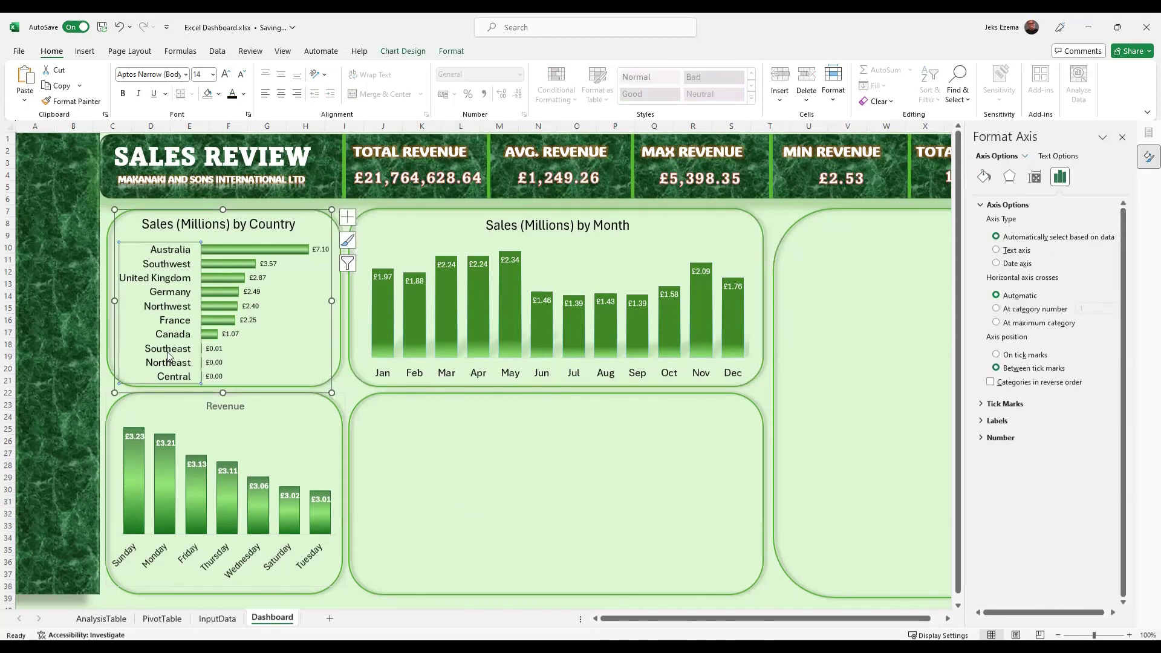
left_click(186, 558)
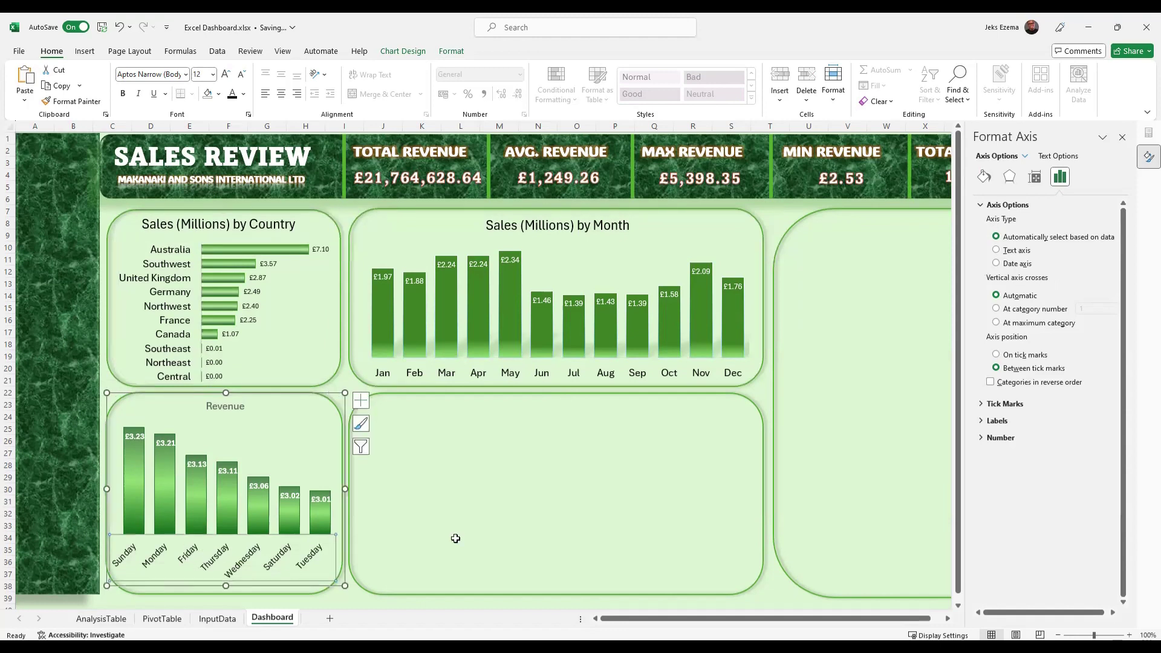
left_click(499, 510)
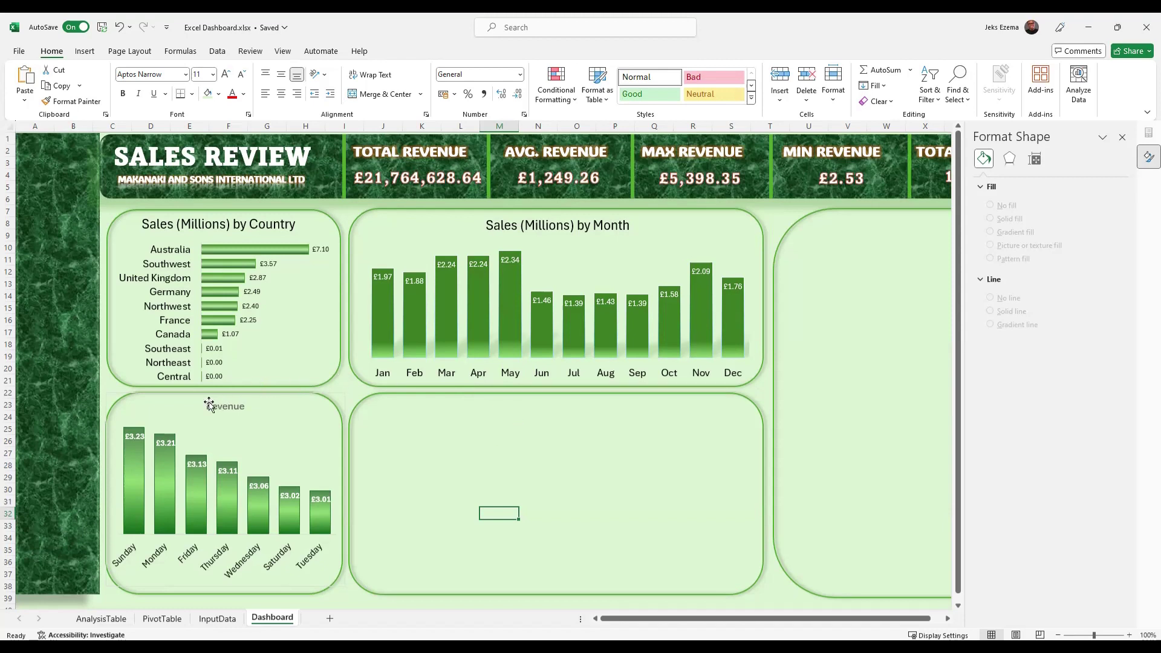
Give the weekday Revenue chart No Outline from the Format tab's Shape Outline.
left_click(288, 409)
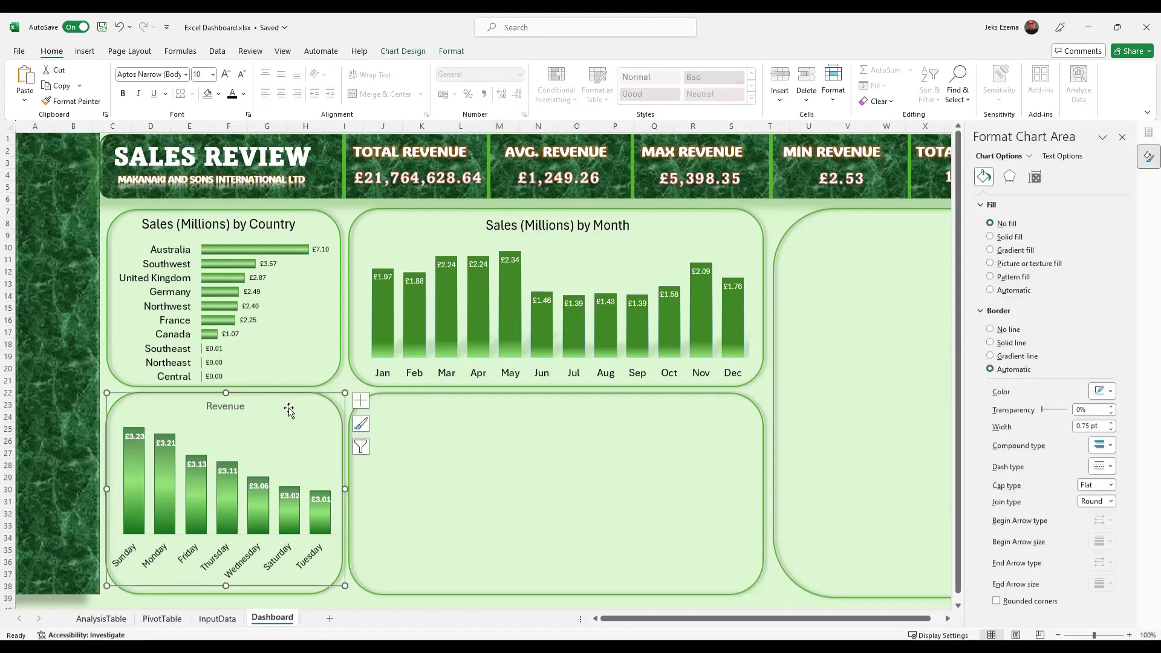
left_click(452, 53)
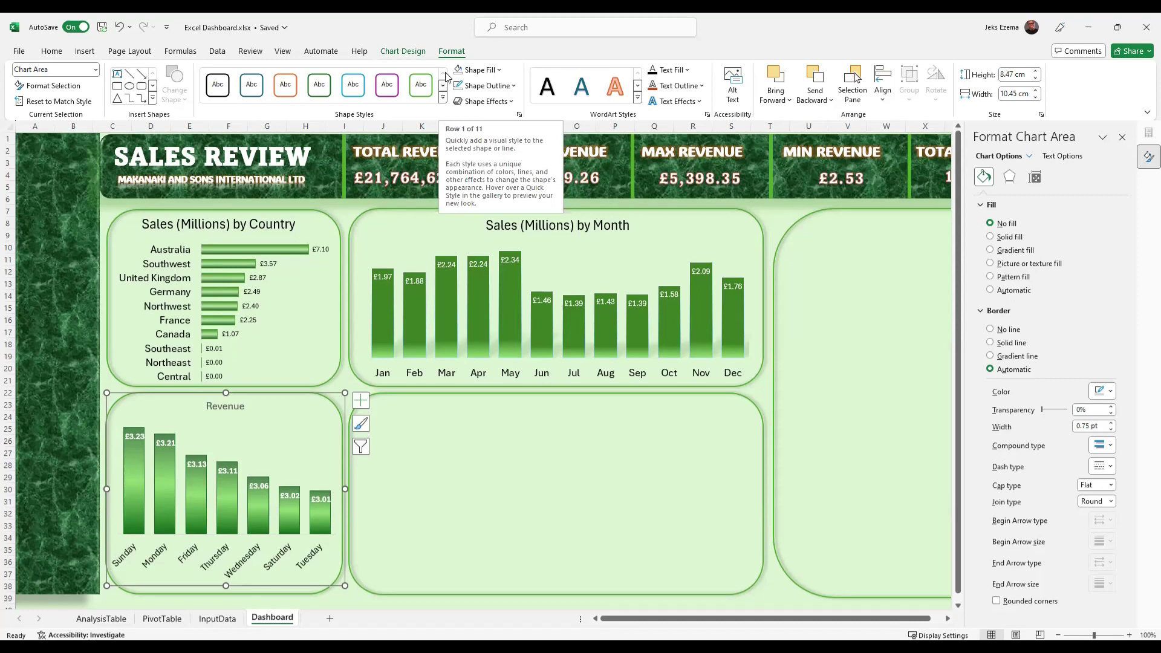
left_click(514, 86)
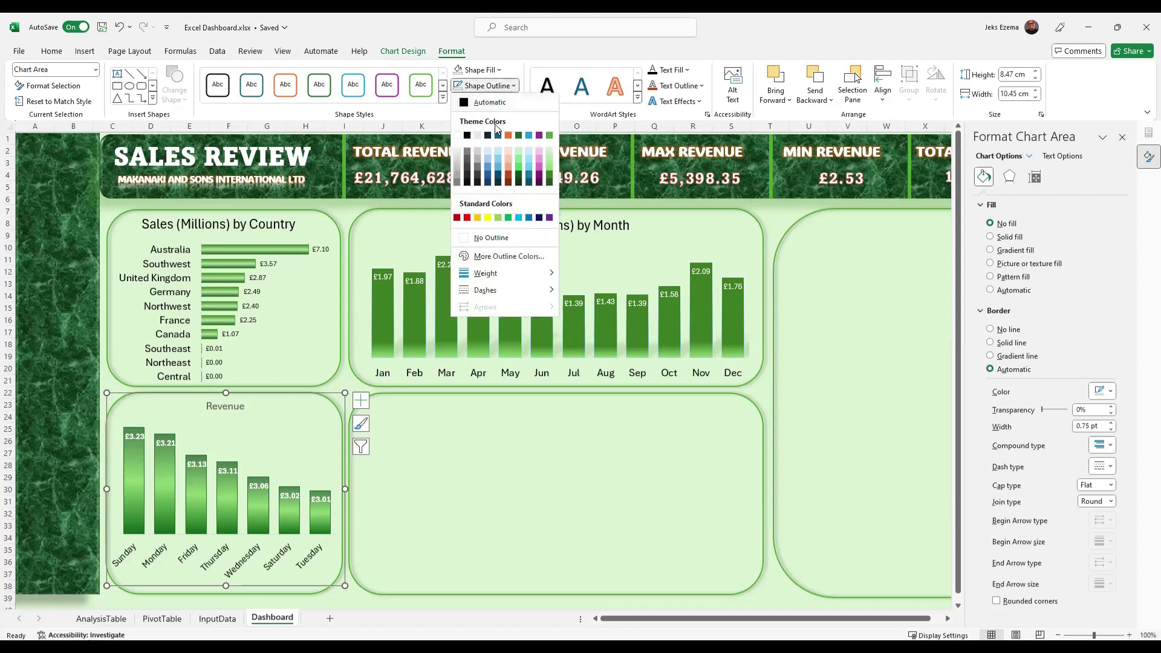
left_click(485, 238)
left_click(417, 465)
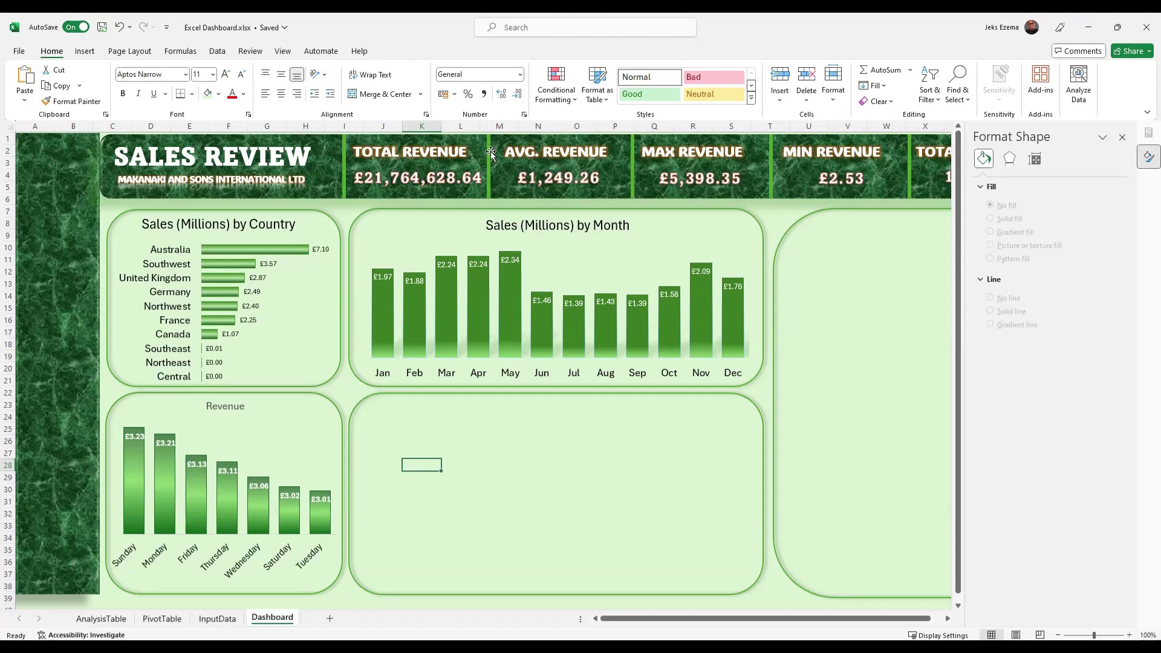
Change the TOTAL REVENUE card label to TOTAL SALES and nudge it slightly right.
left_click(434, 151)
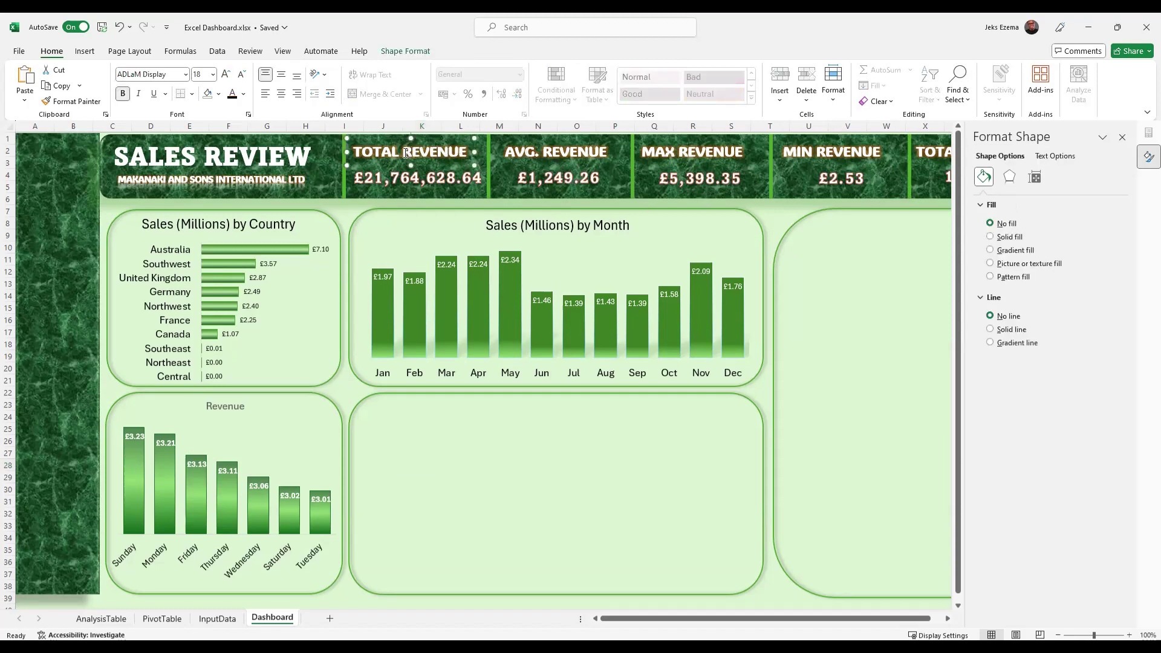
left_click_drag(403, 152, 464, 150)
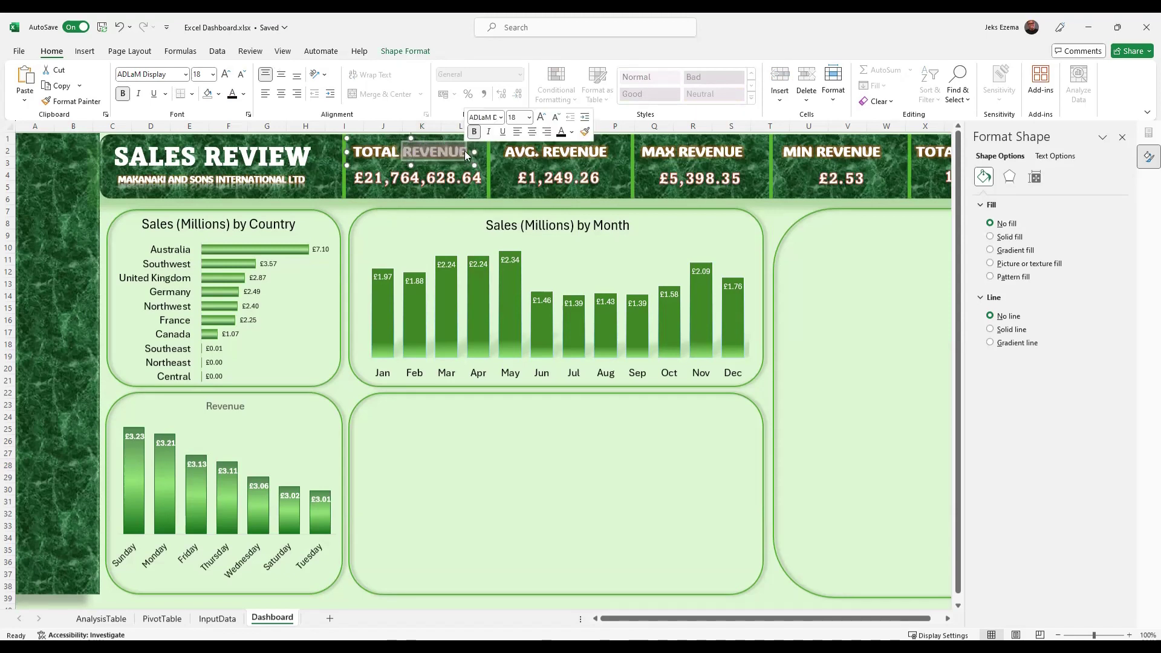
type("sa")
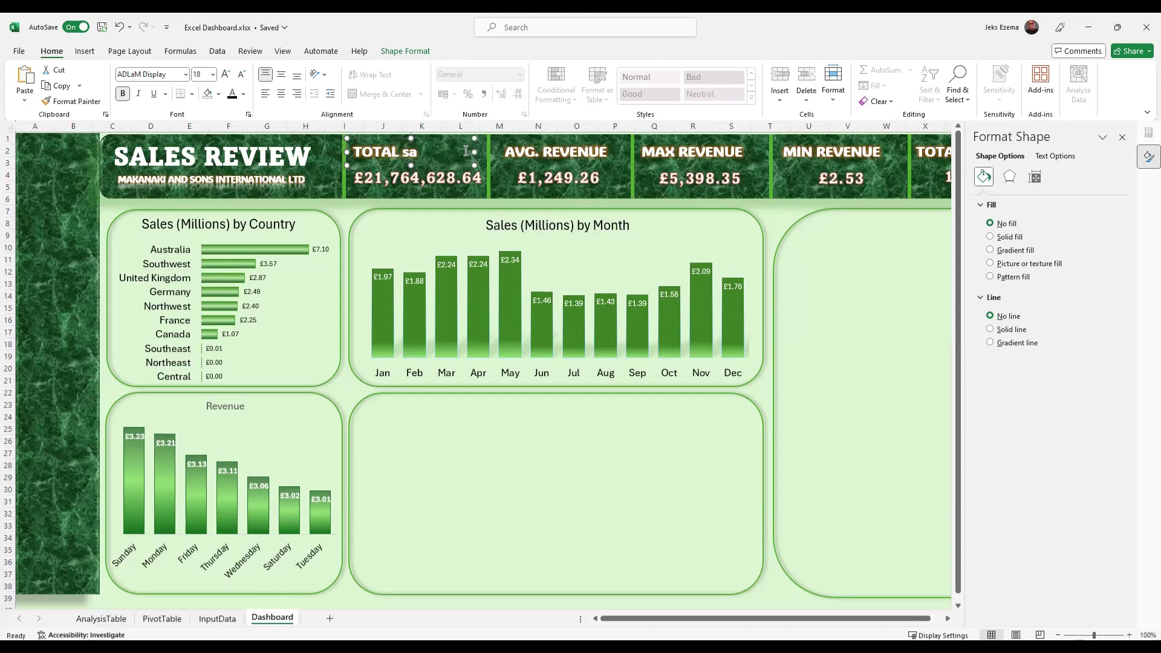
key("BackSpace")
key("BackSpace")
type("SALES")
left_click(476, 555)
left_click(416, 137)
left_click_drag(416, 135, 439, 137)
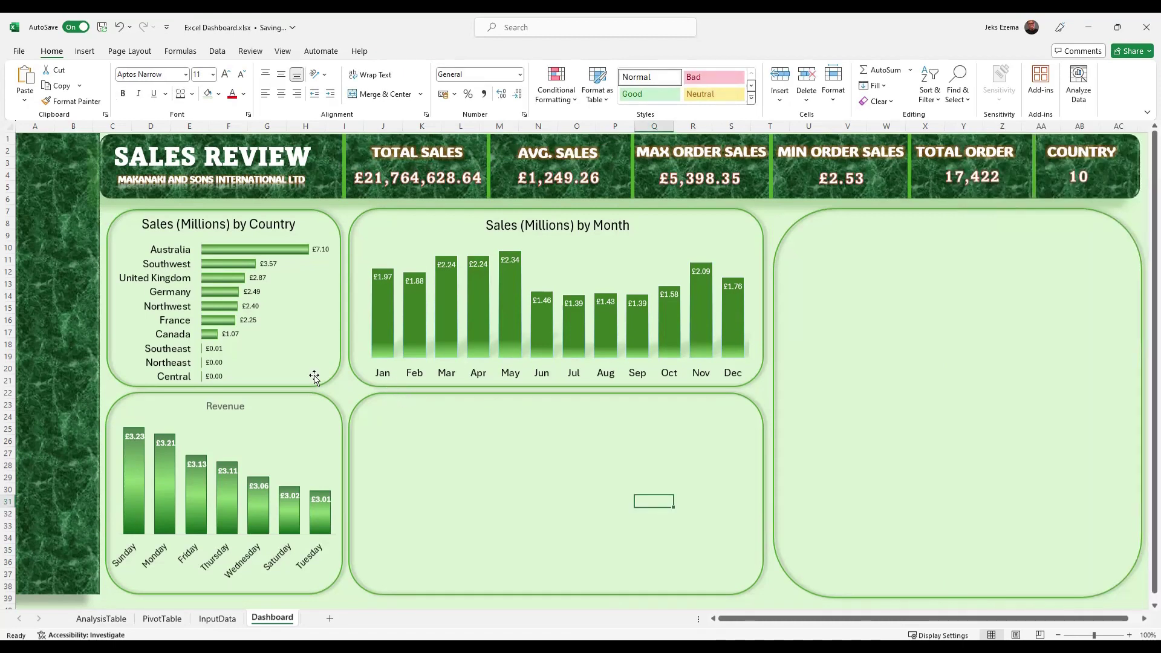
Replace the weekday chart's title with 'Sales (Millions) by Weekdays'.
left_click(186, 225)
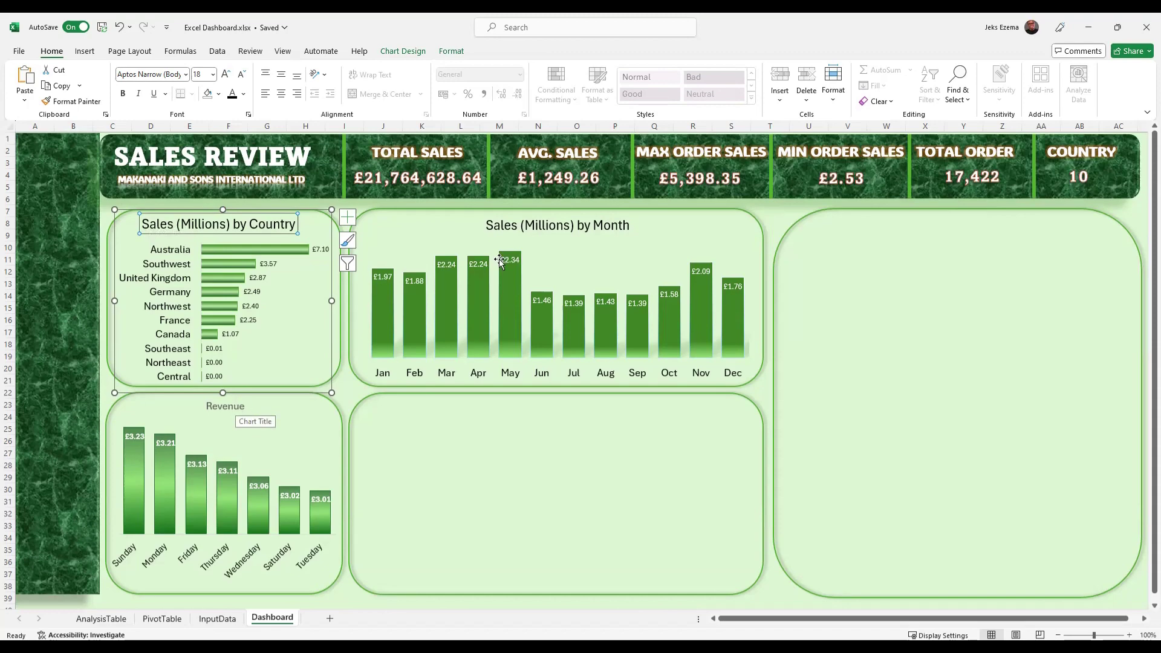
left_click(519, 226)
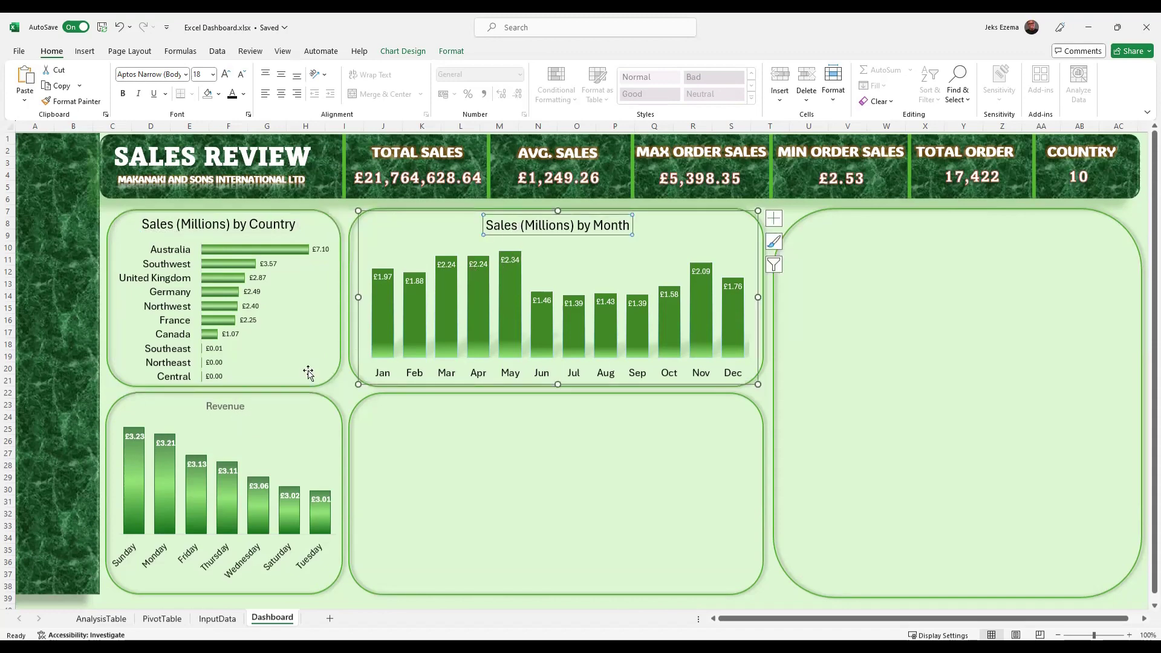
left_click(218, 407)
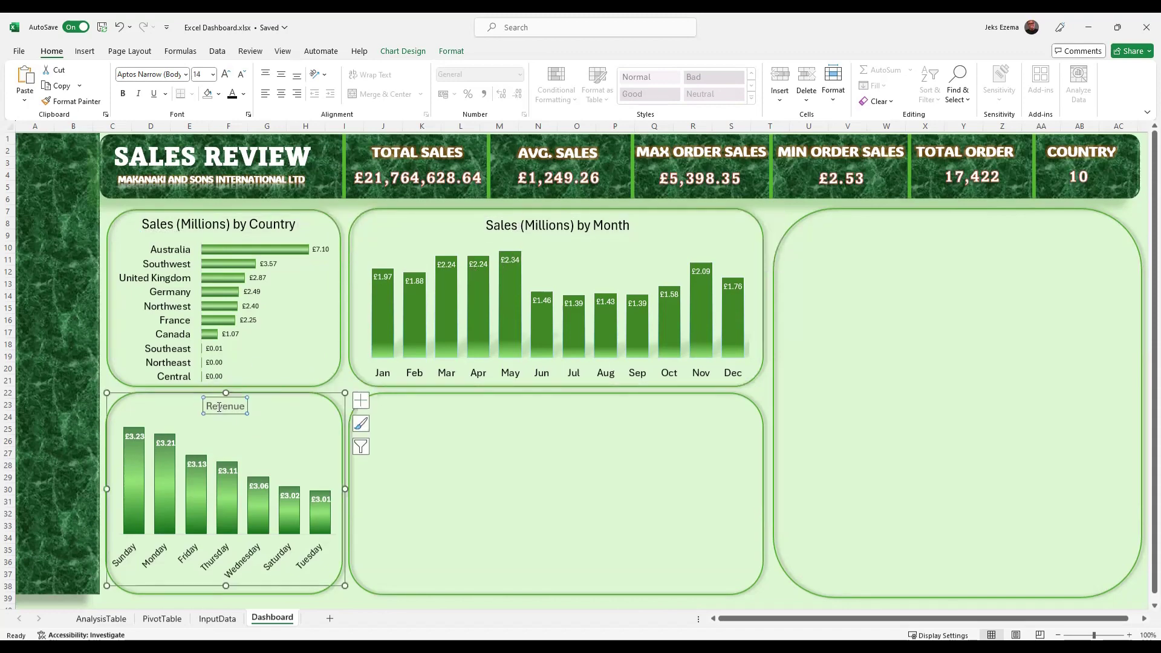
double_click(219, 408)
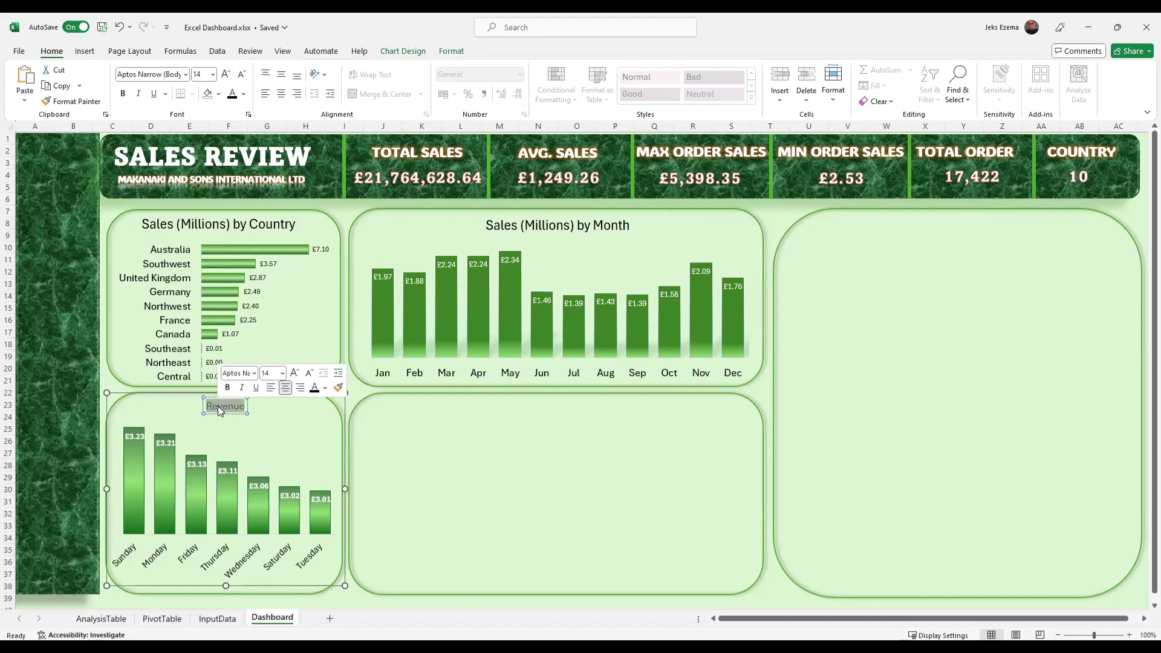
type("Sa")
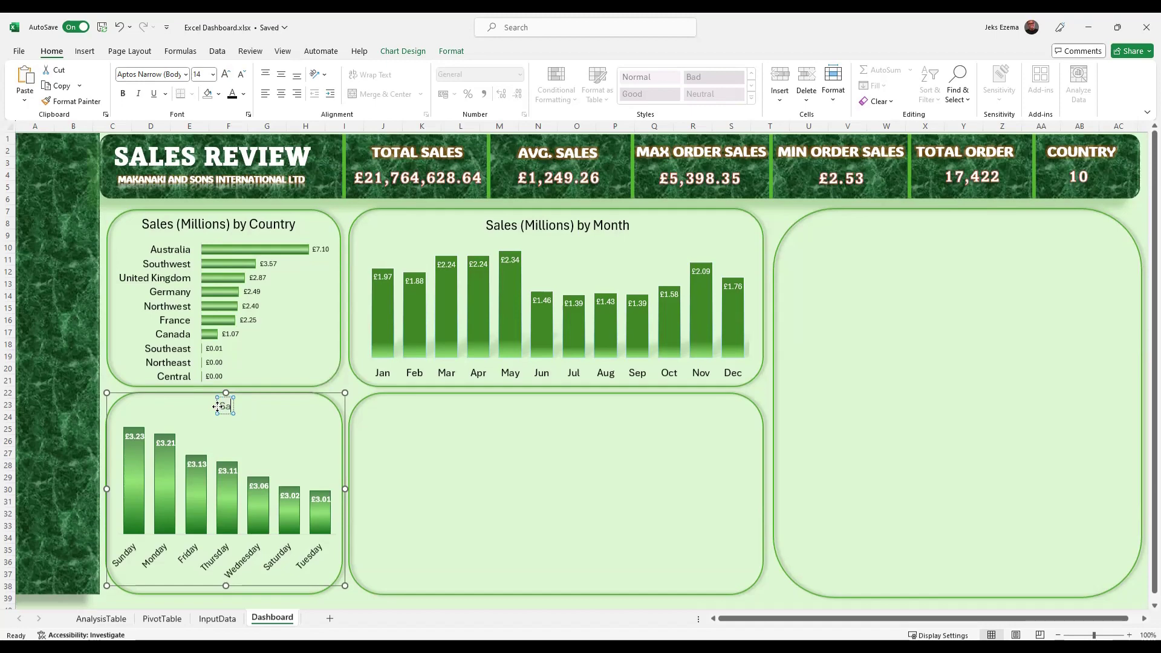
type("les")
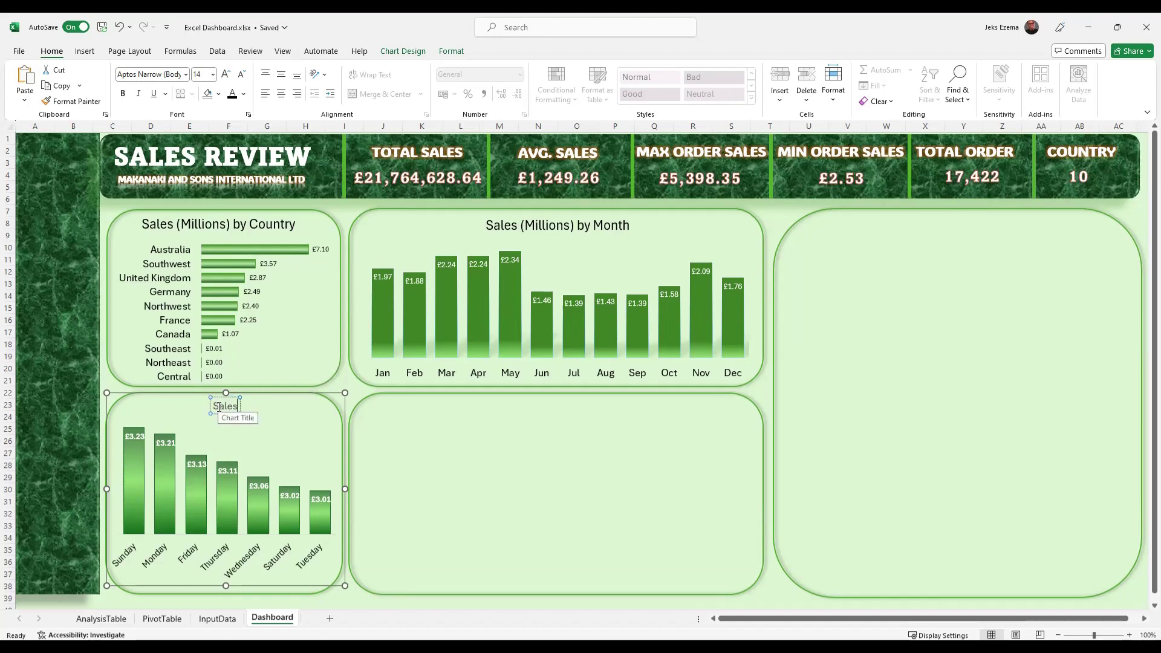
type(" (")
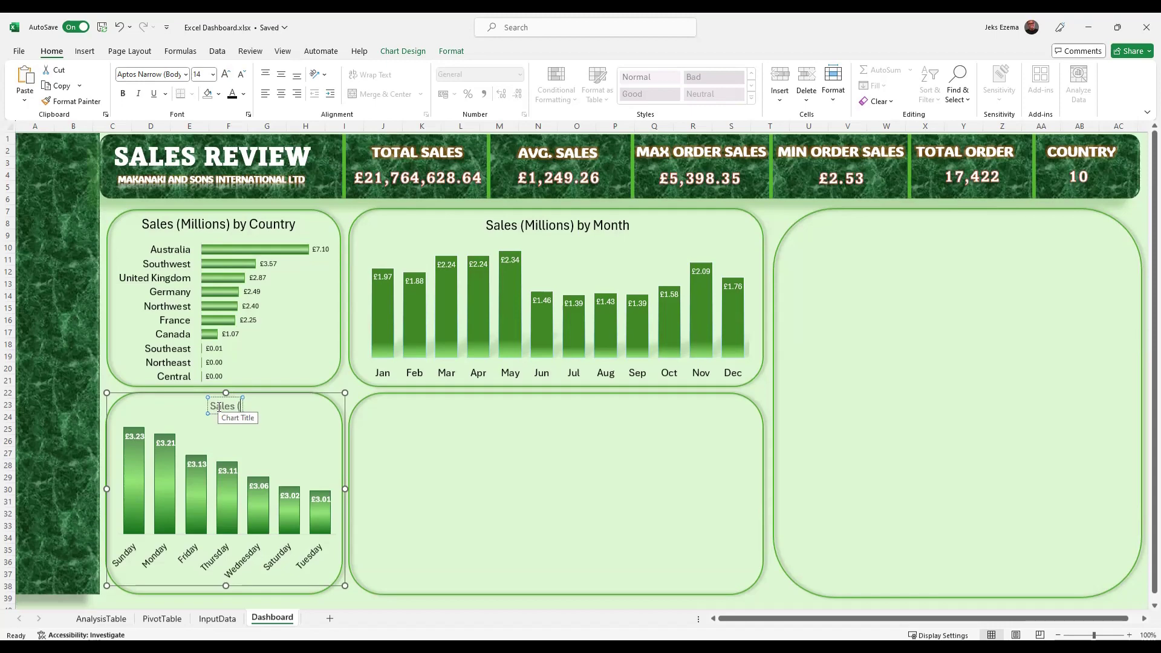
type("Millions)")
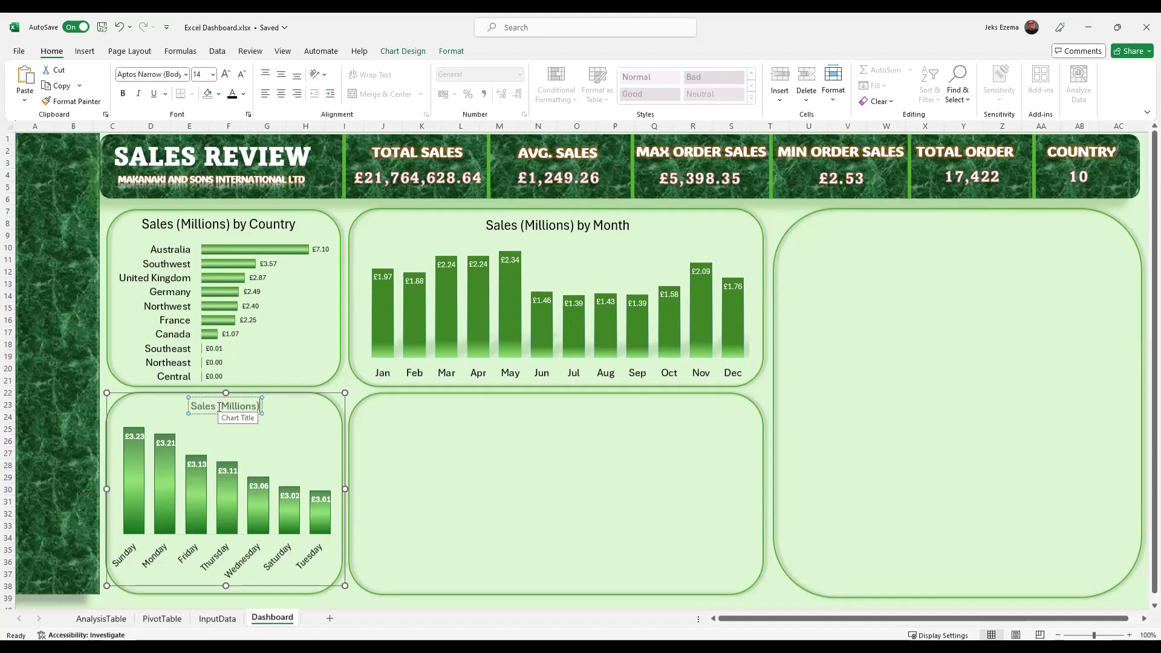
type(" by")
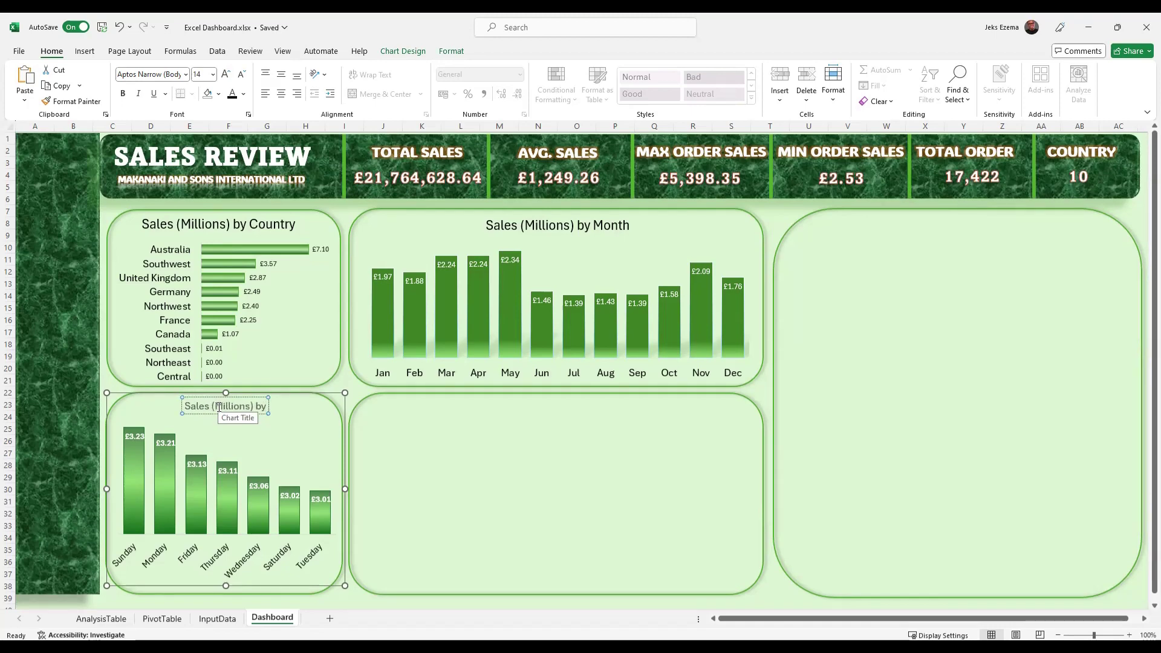
type(" Week")
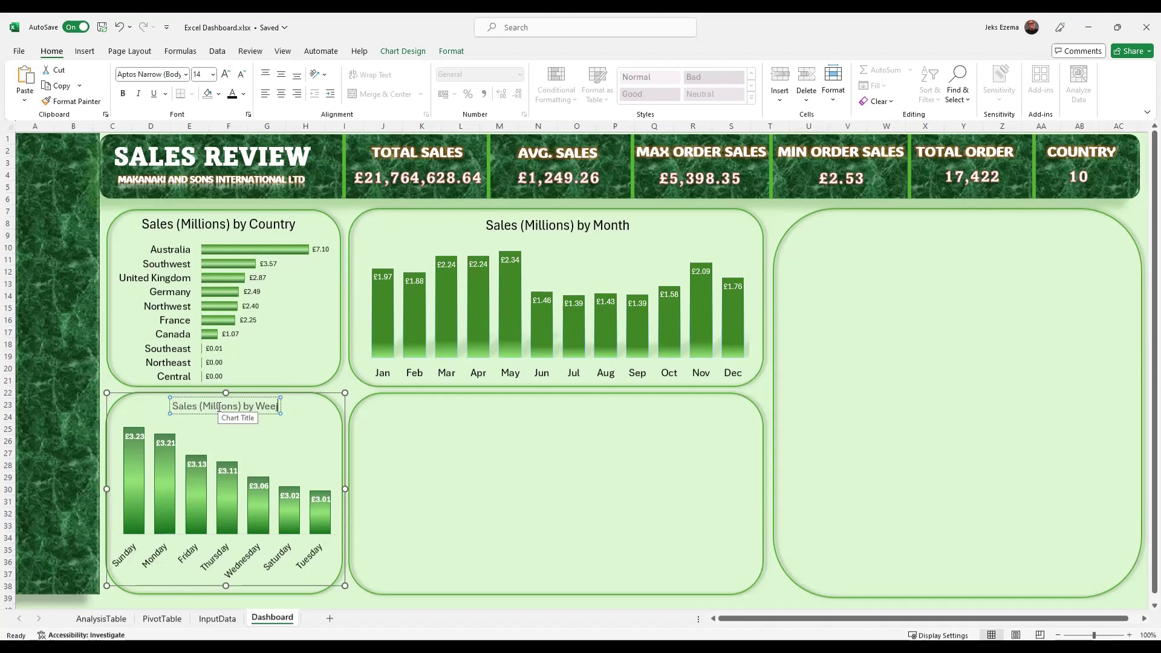
type("days")
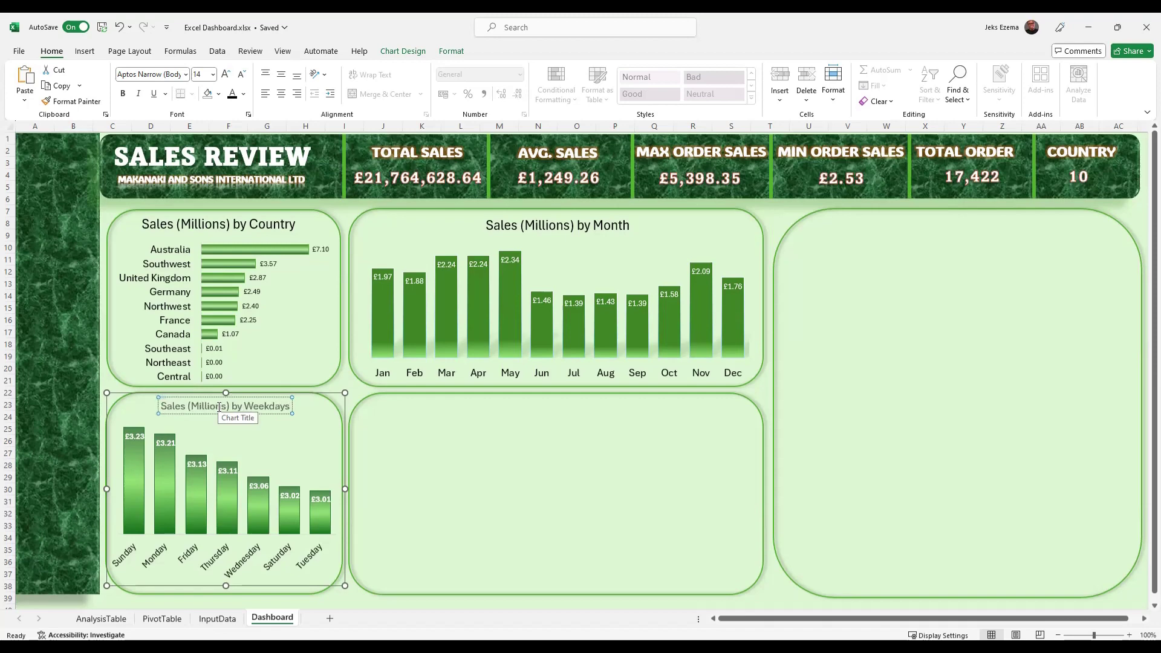
left_click(499, 489)
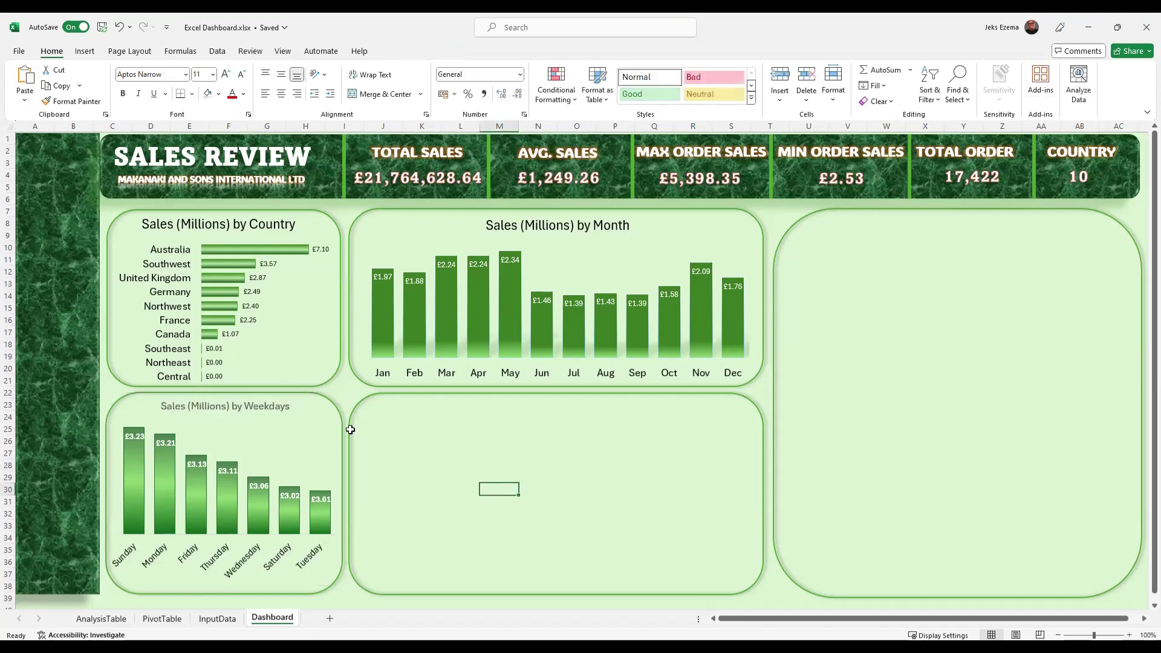
Set the weekday chart title's font size to 18.
left_click(248, 409)
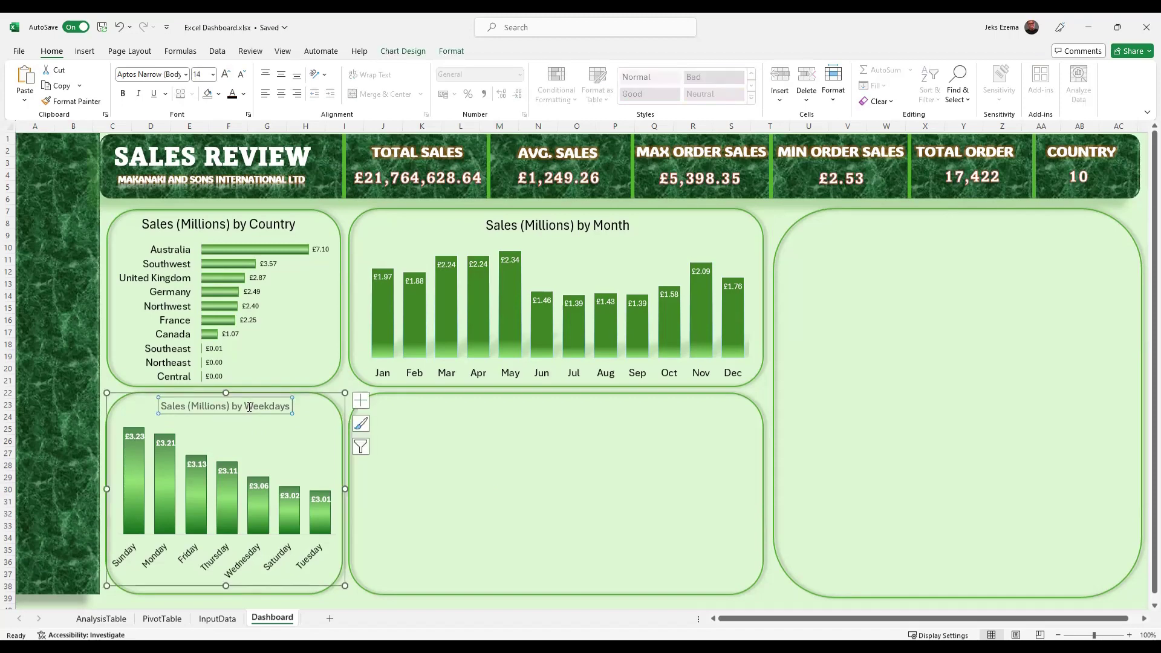
double_click(250, 408)
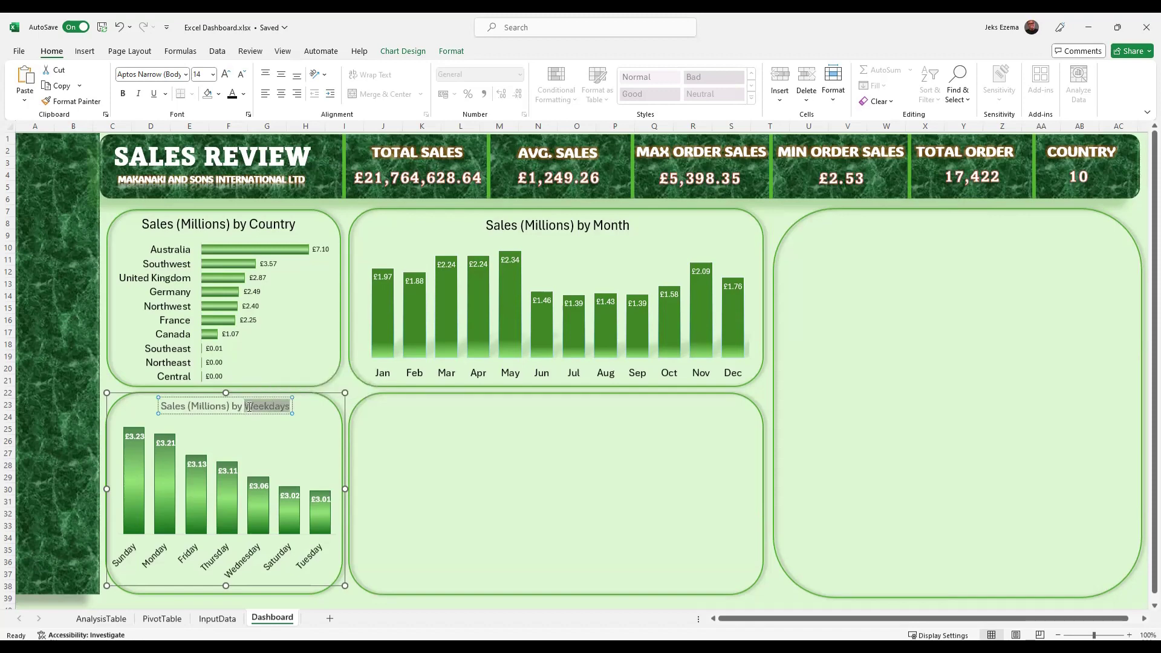
triple_click(248, 406)
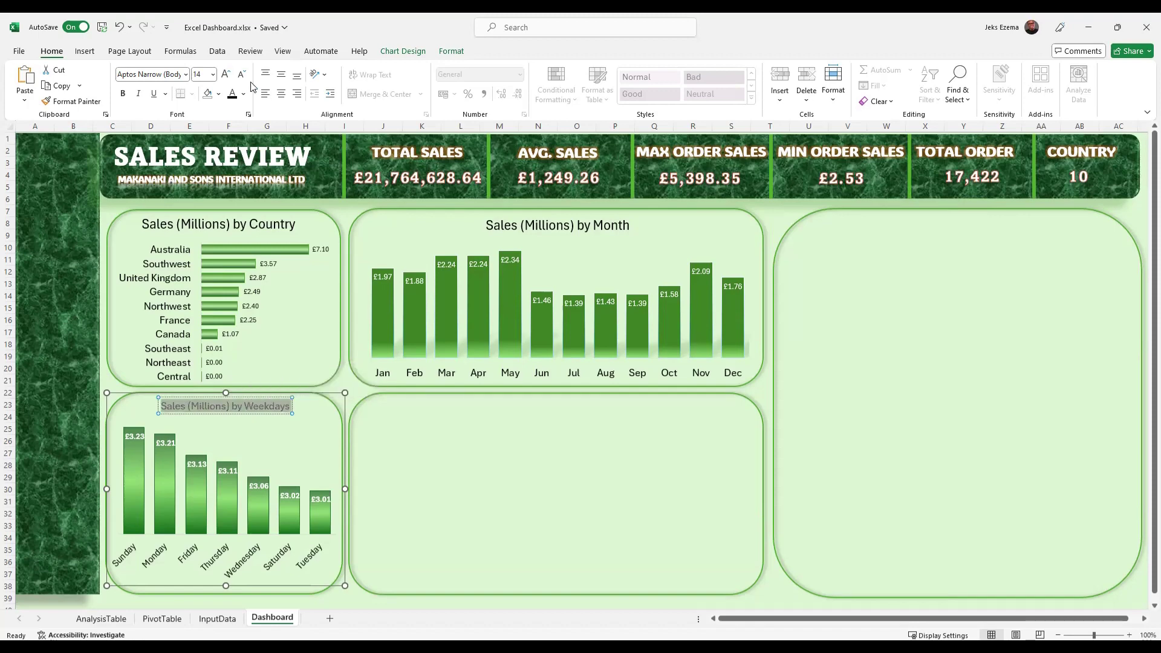
left_click(214, 74)
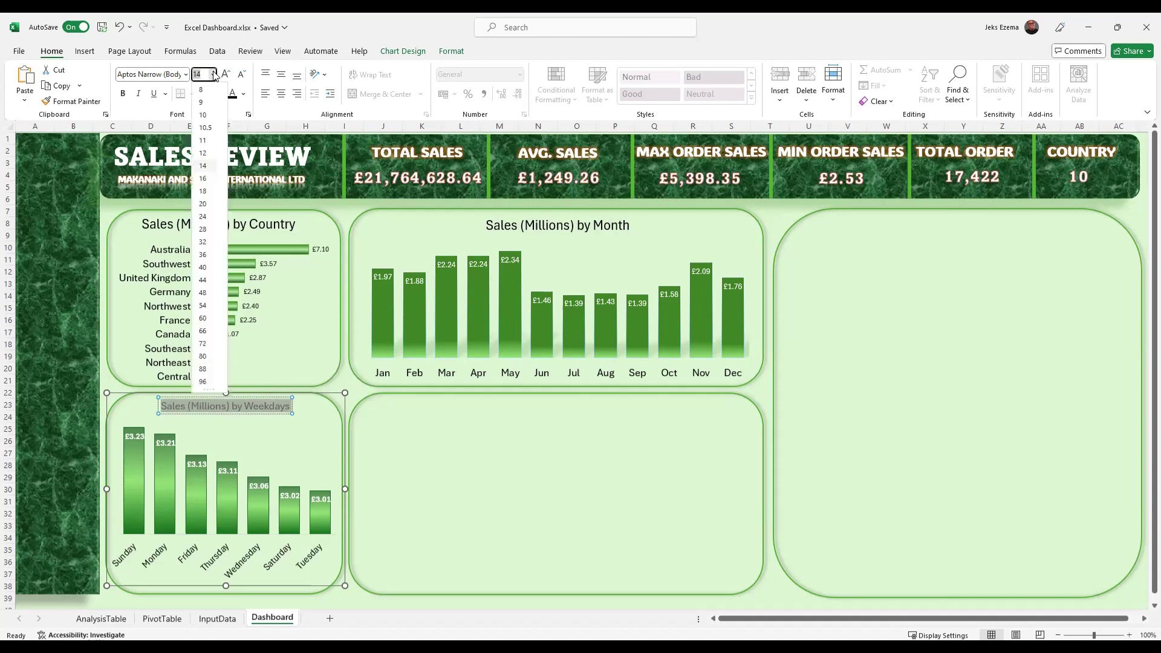
left_click(204, 192)
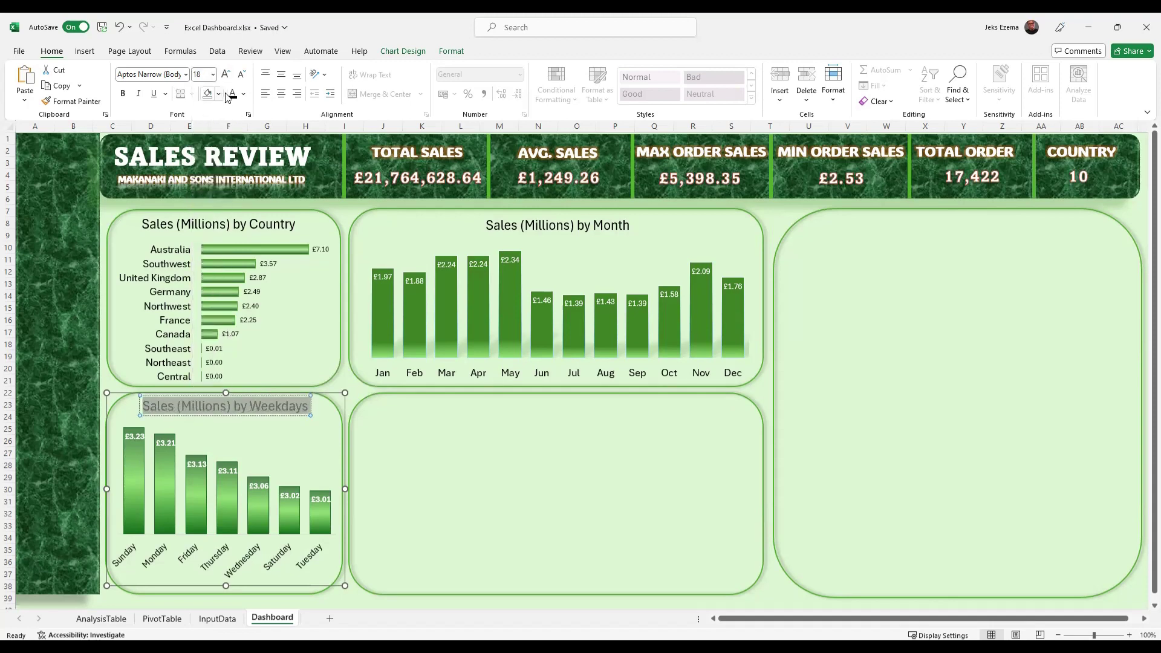
left_click(492, 437)
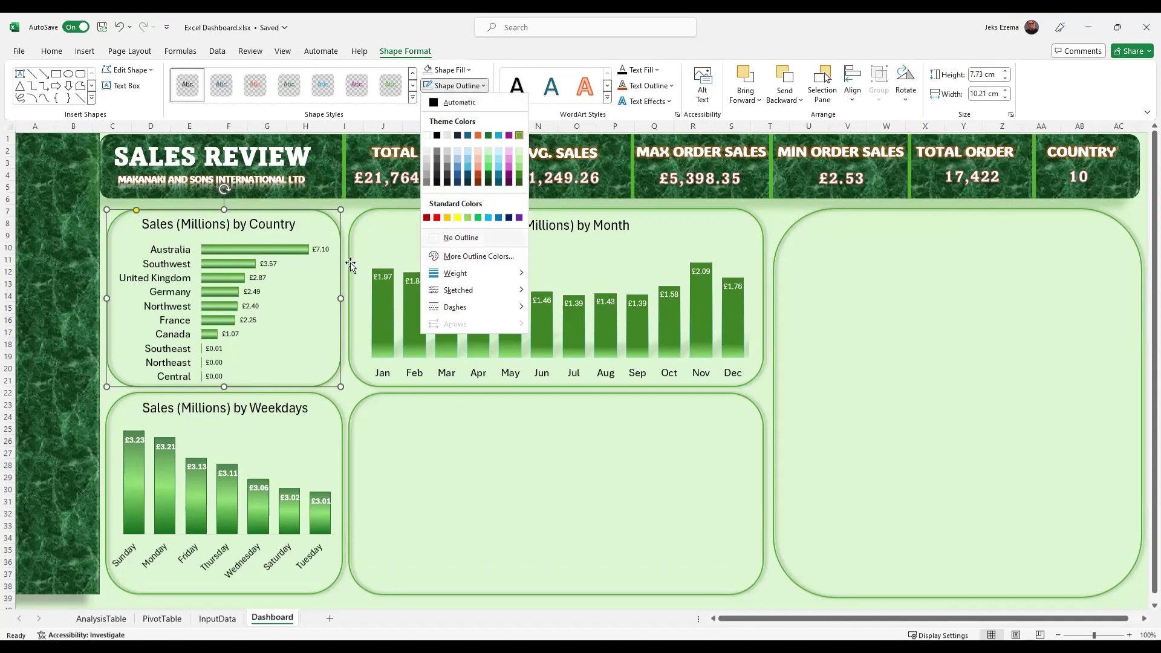
Change the Country panel's shape to Rectangle: Diagonal Corners Rounded.
left_click(152, 74)
mouse_move(139, 86)
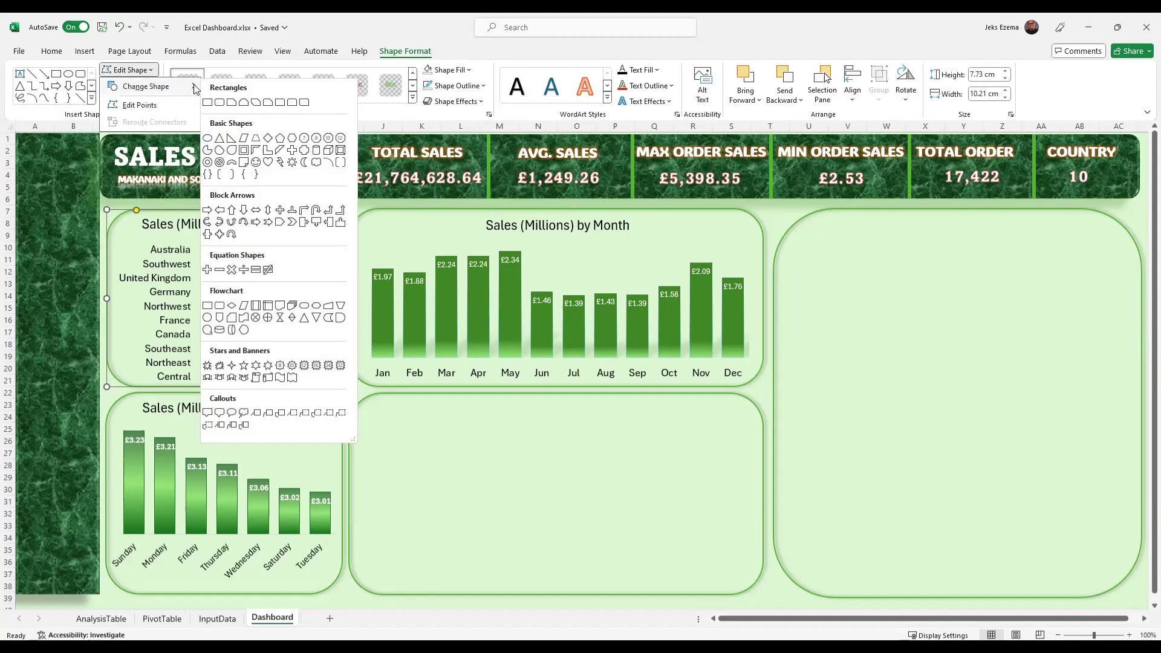
left_click(304, 103)
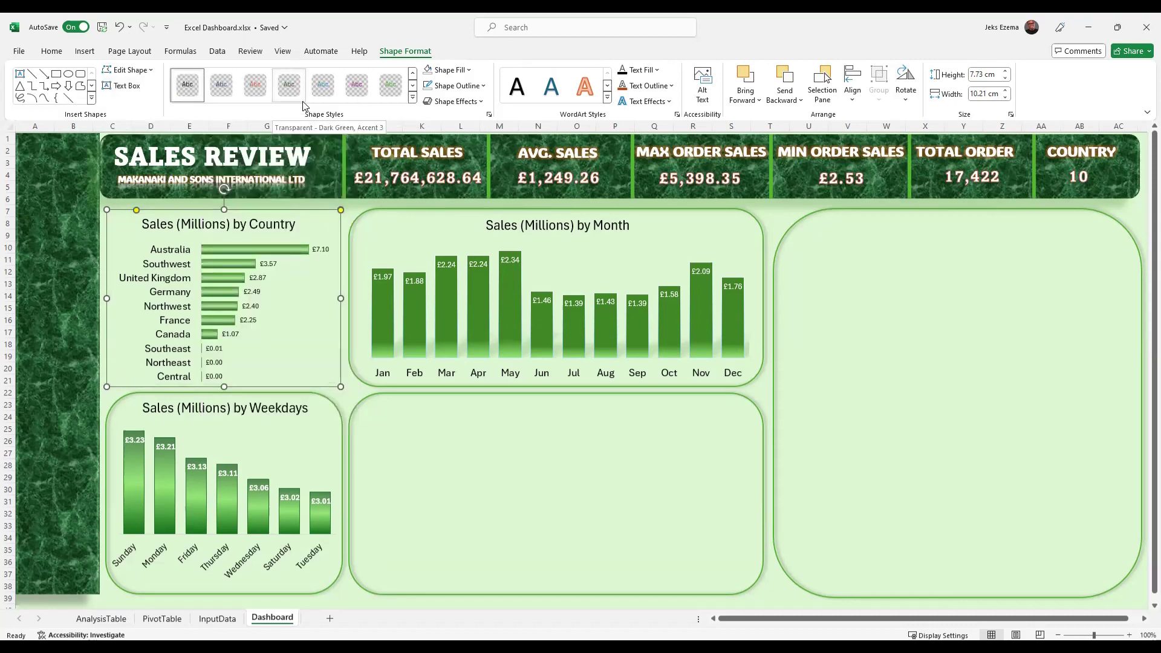
left_click(864, 332)
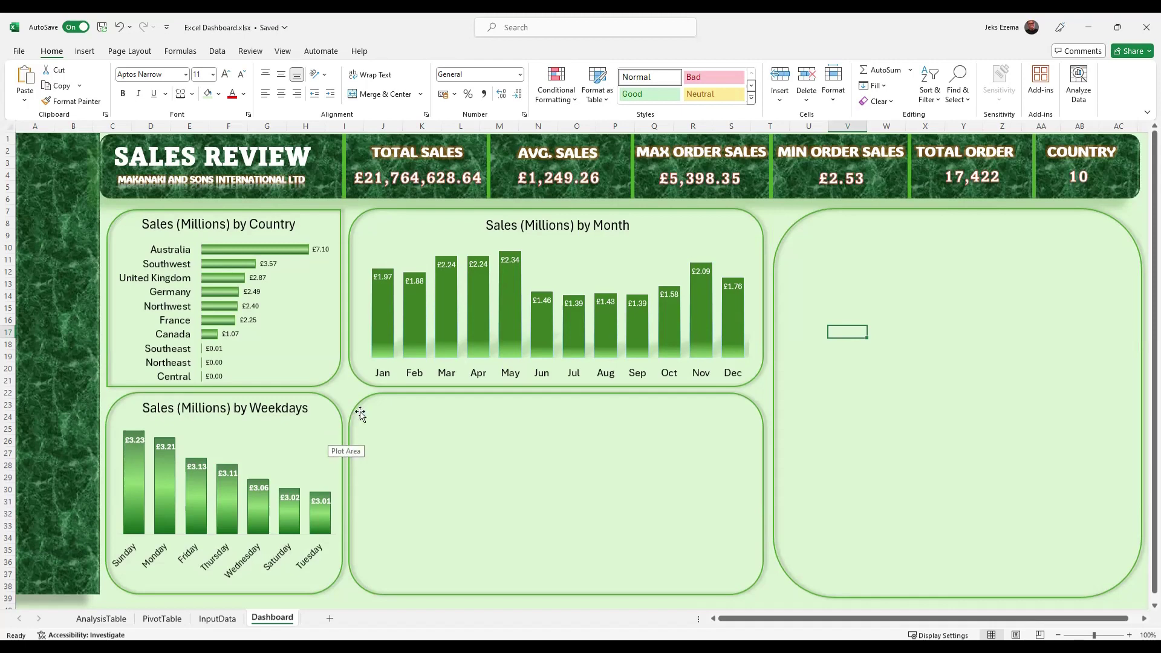
Change the panel behind the Weekdays chart to Rectangle: Diagonal Corners Rounded.
left_click(395, 226)
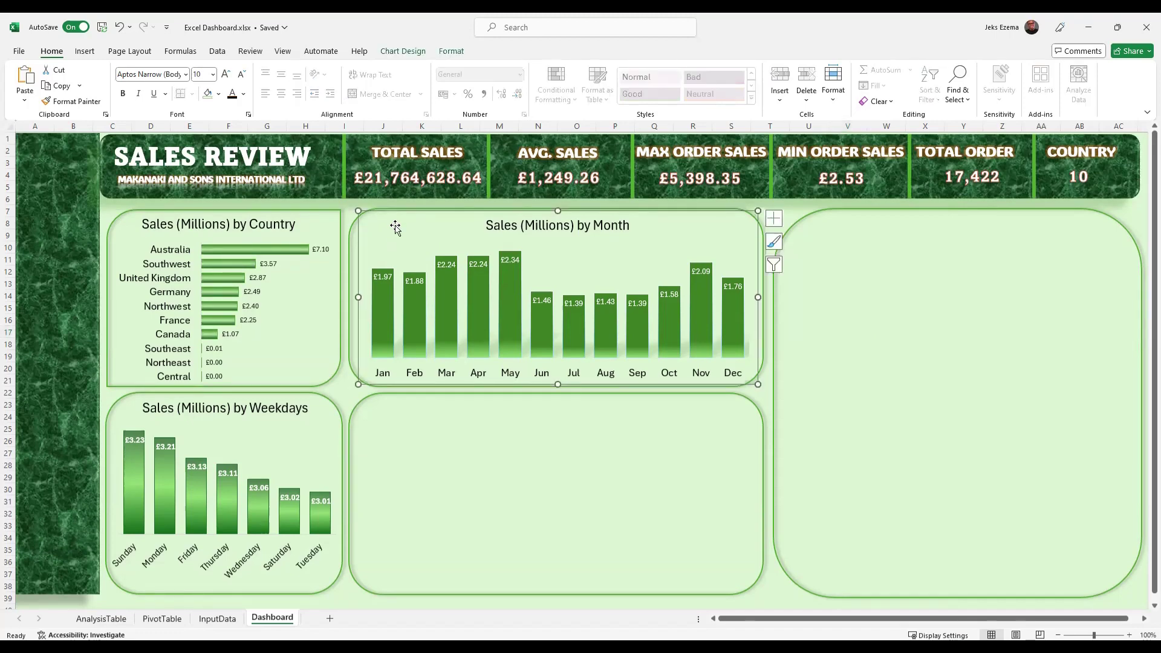
left_click(351, 246)
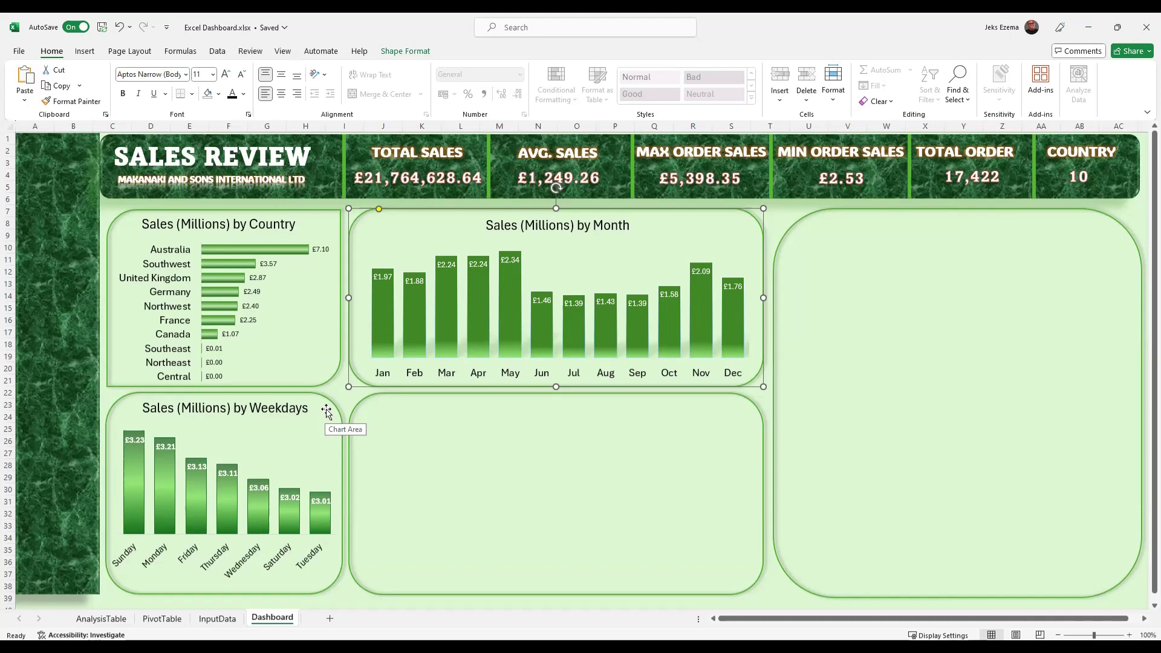
left_click(322, 592)
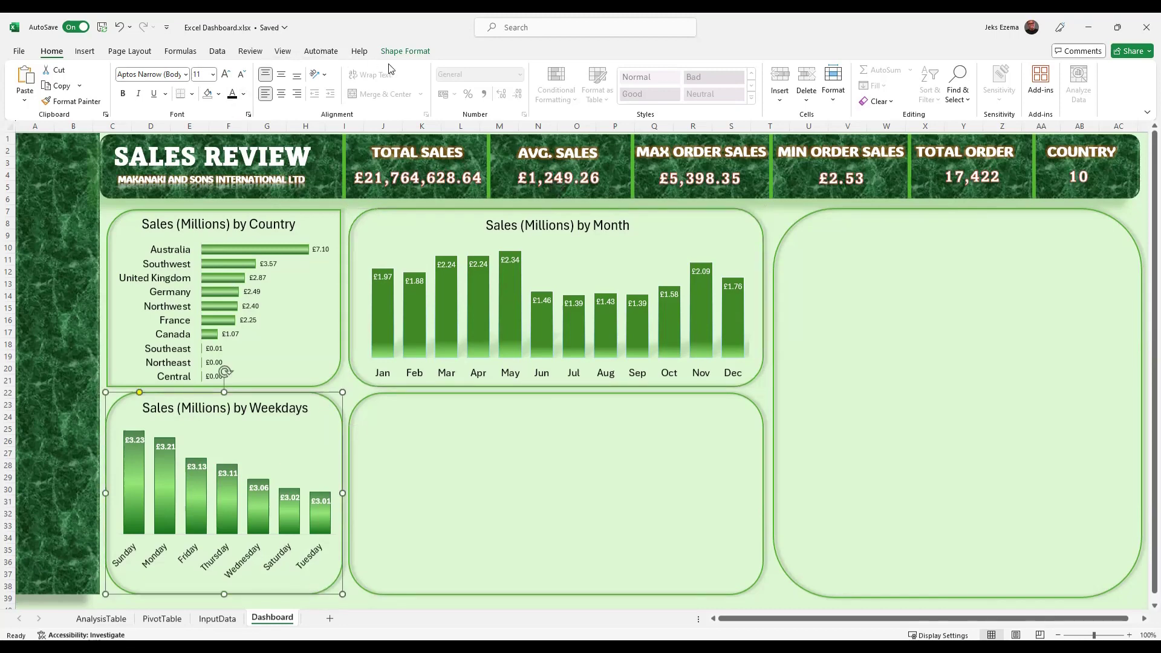
left_click(407, 52)
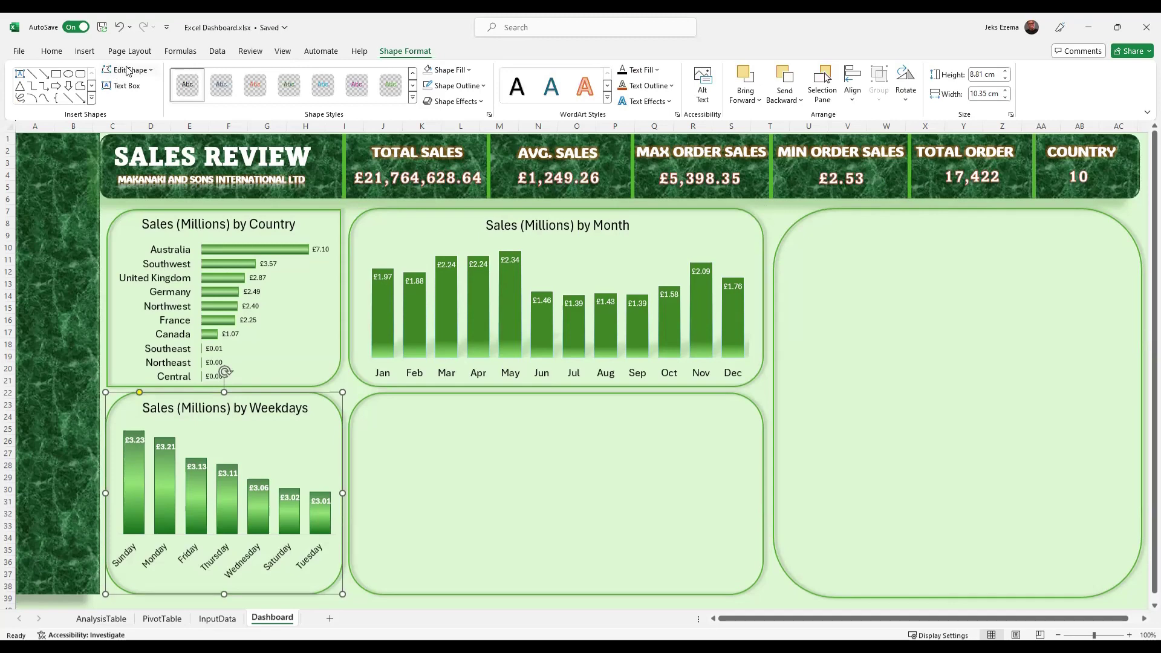
left_click(155, 73)
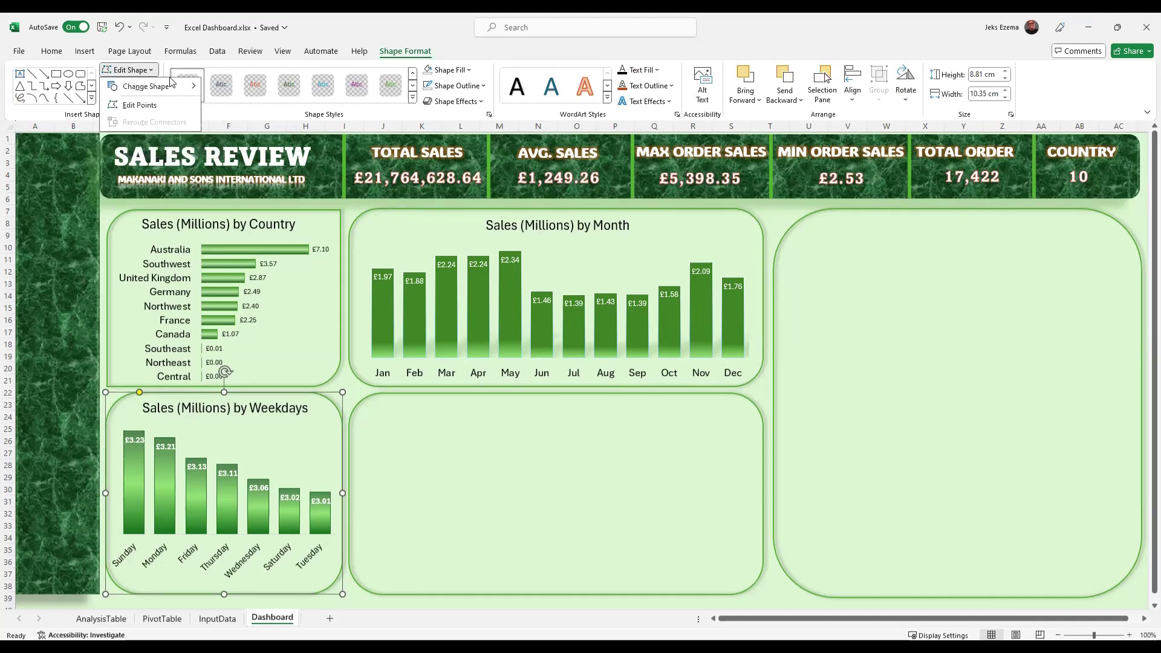
mouse_move(187, 92)
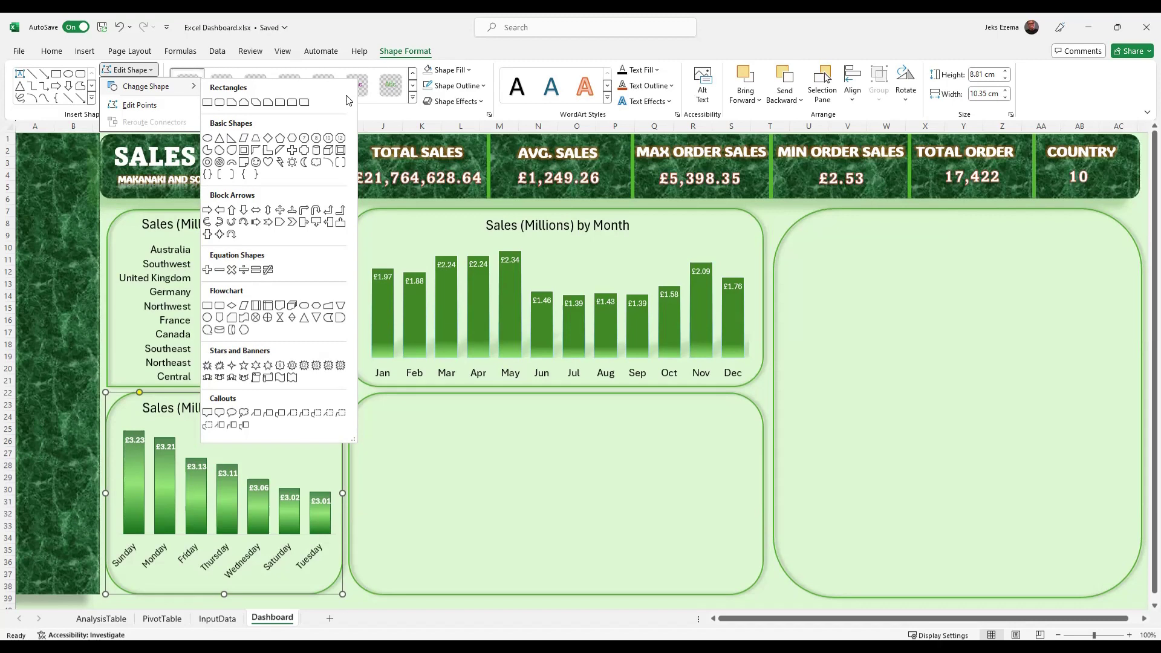
left_click(307, 104)
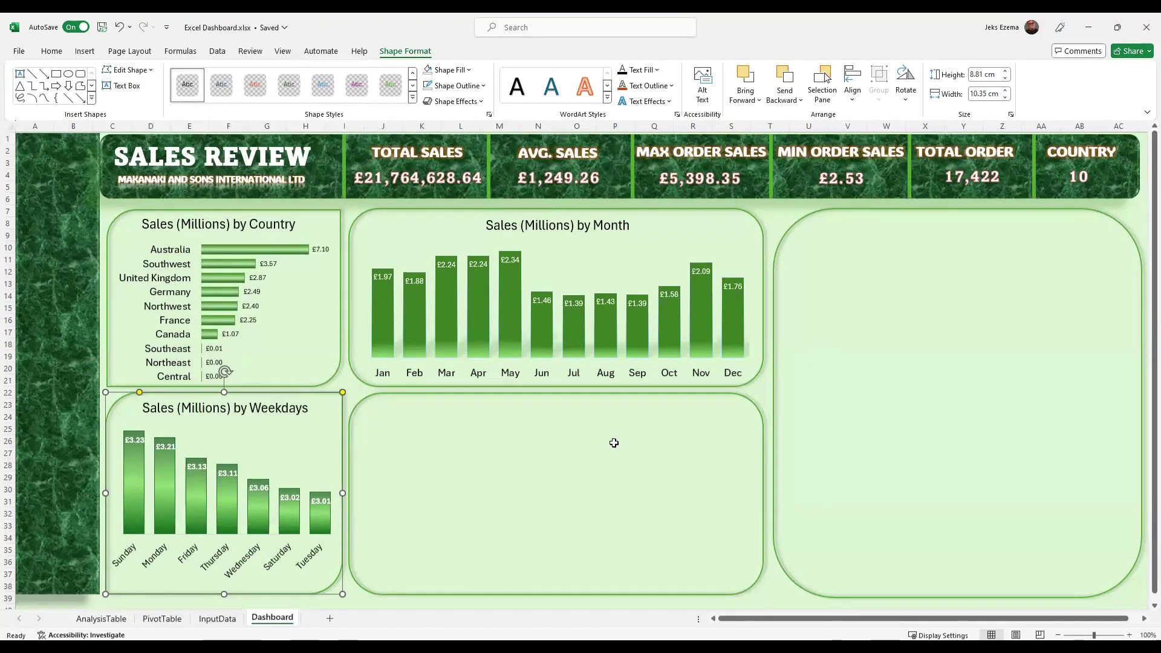
left_click(863, 330)
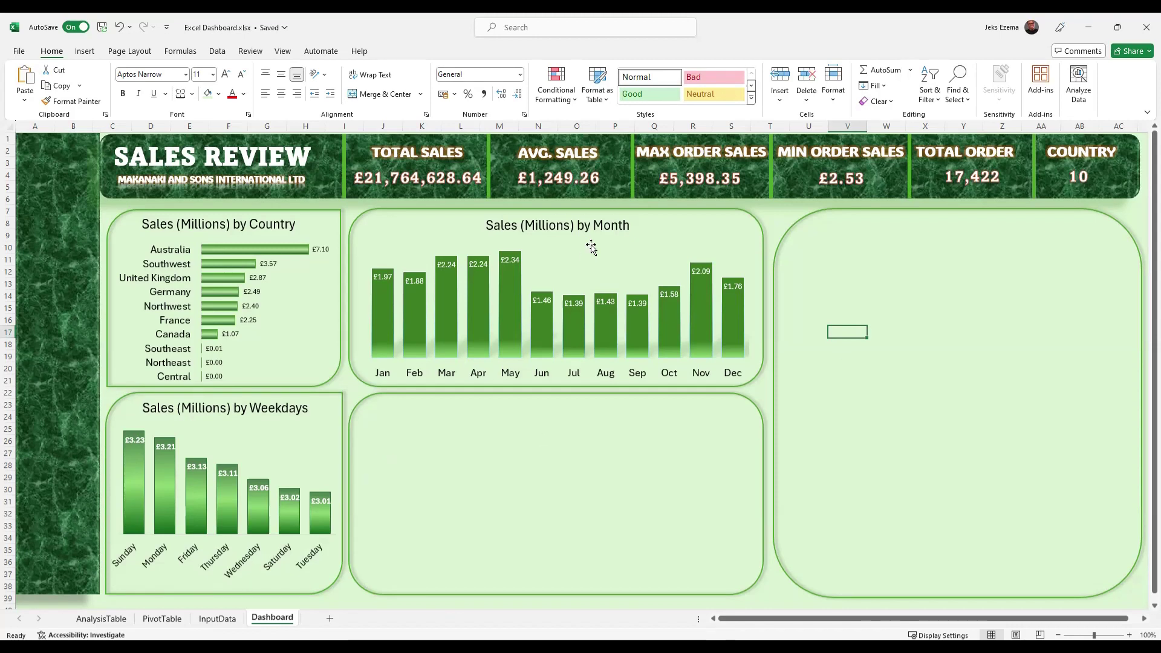
Change the panel behind the Month chart to Rectangle: Diagonal Corners Rounded.
left_click(724, 232)
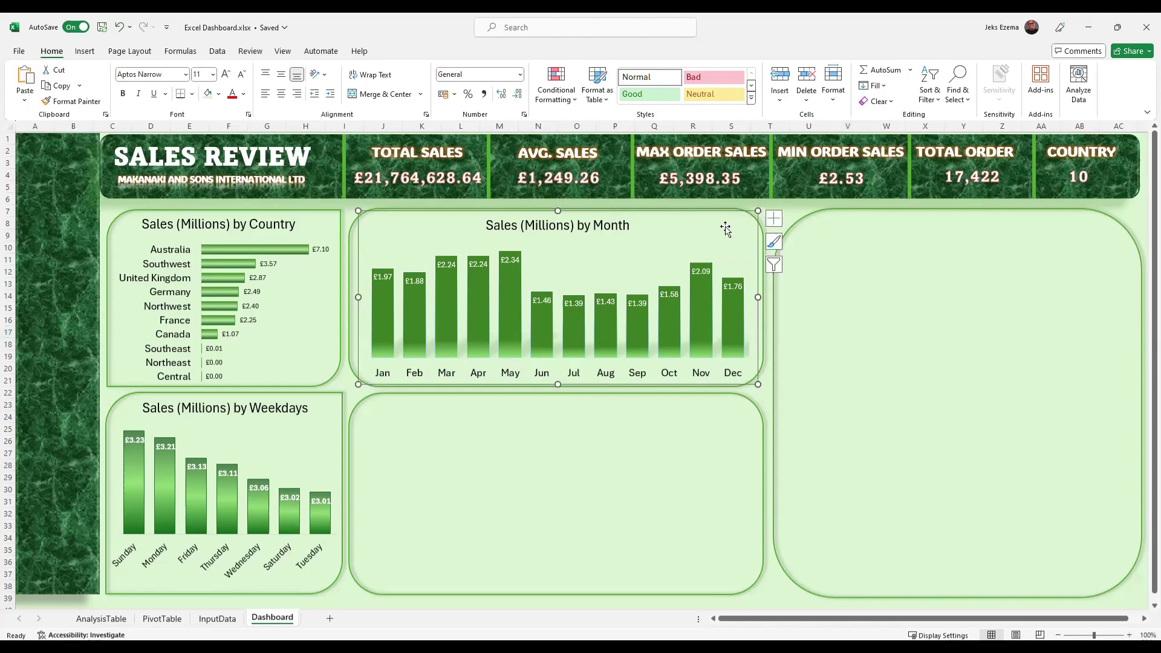
left_click(349, 277)
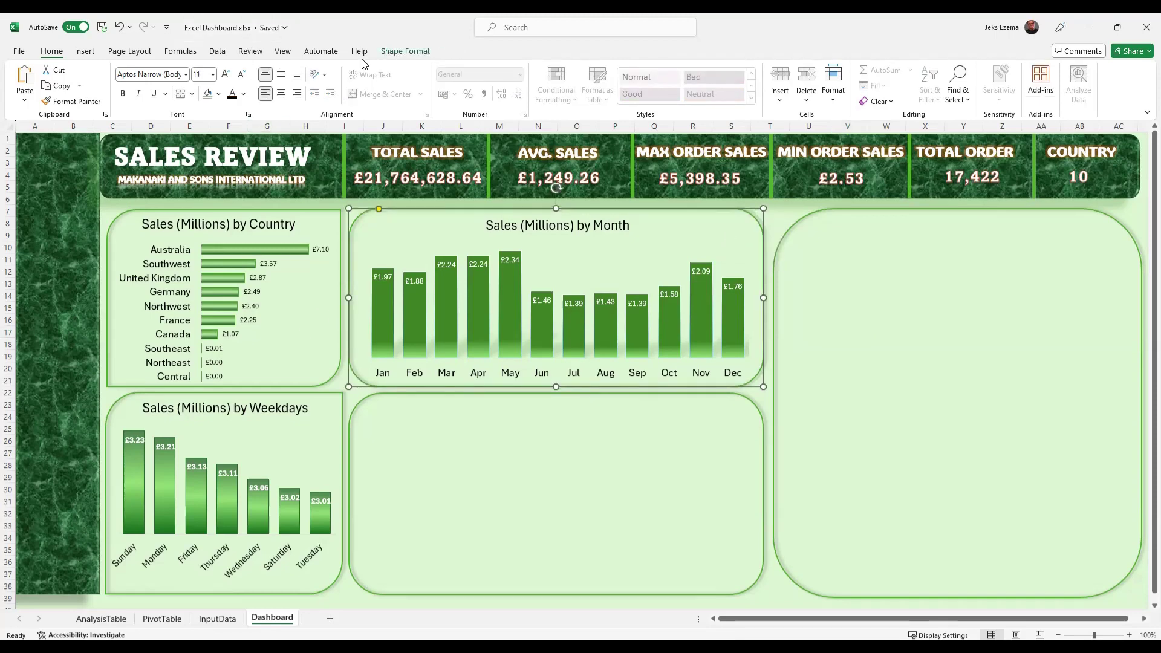
left_click(403, 52)
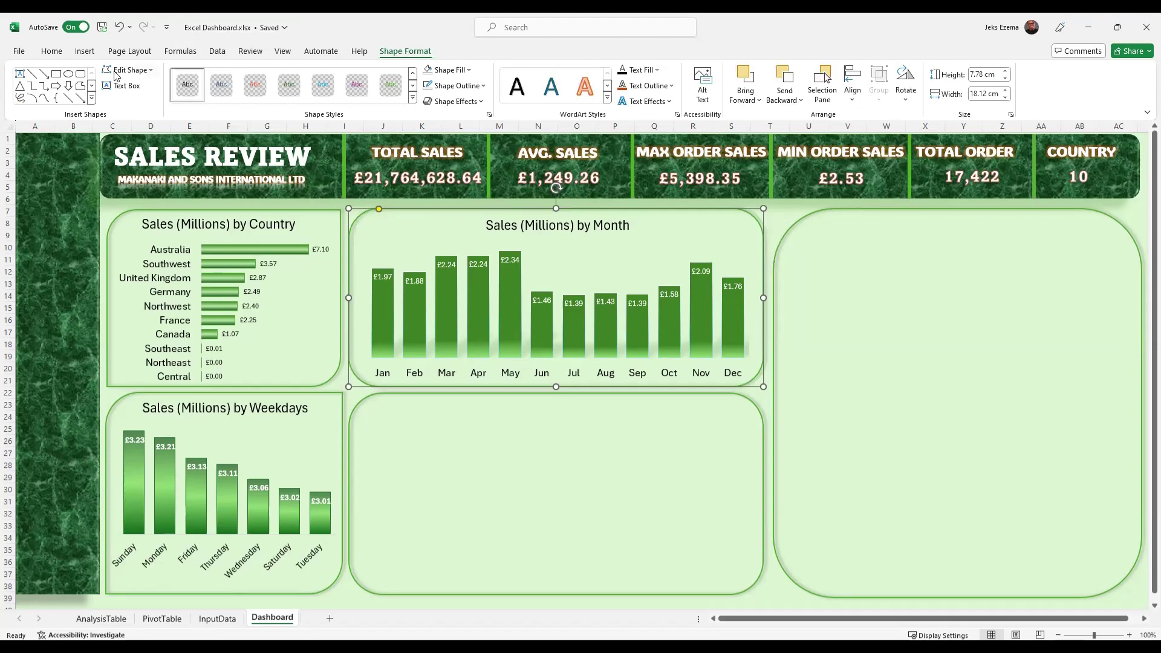
left_click(151, 71)
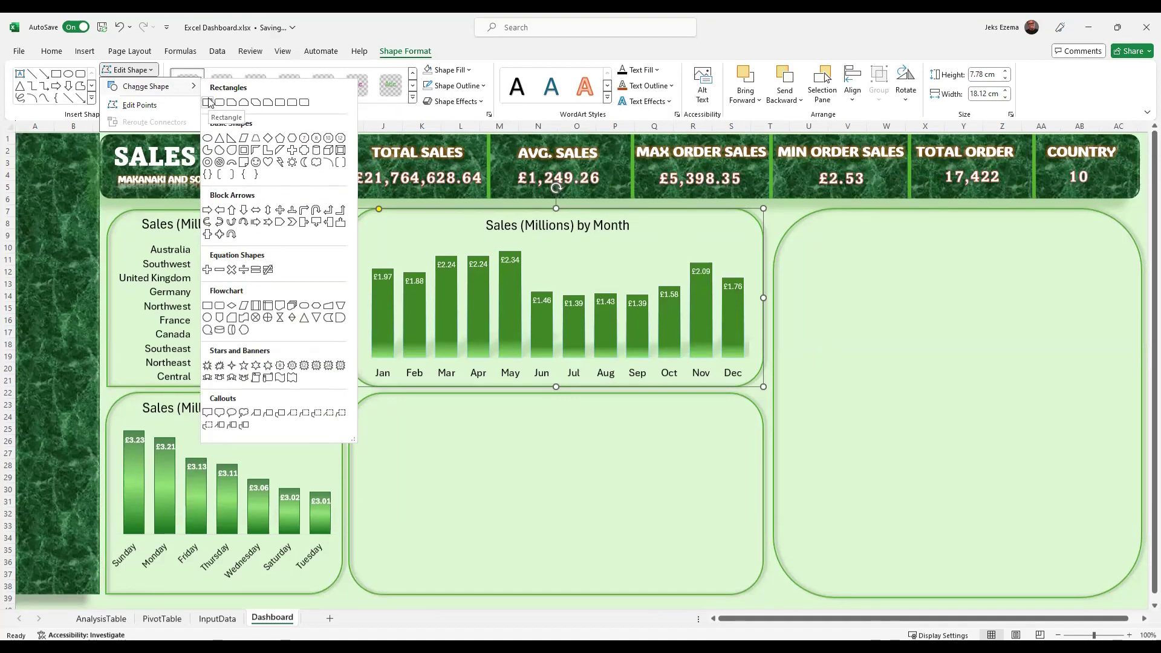
left_click(293, 104)
left_click(878, 293)
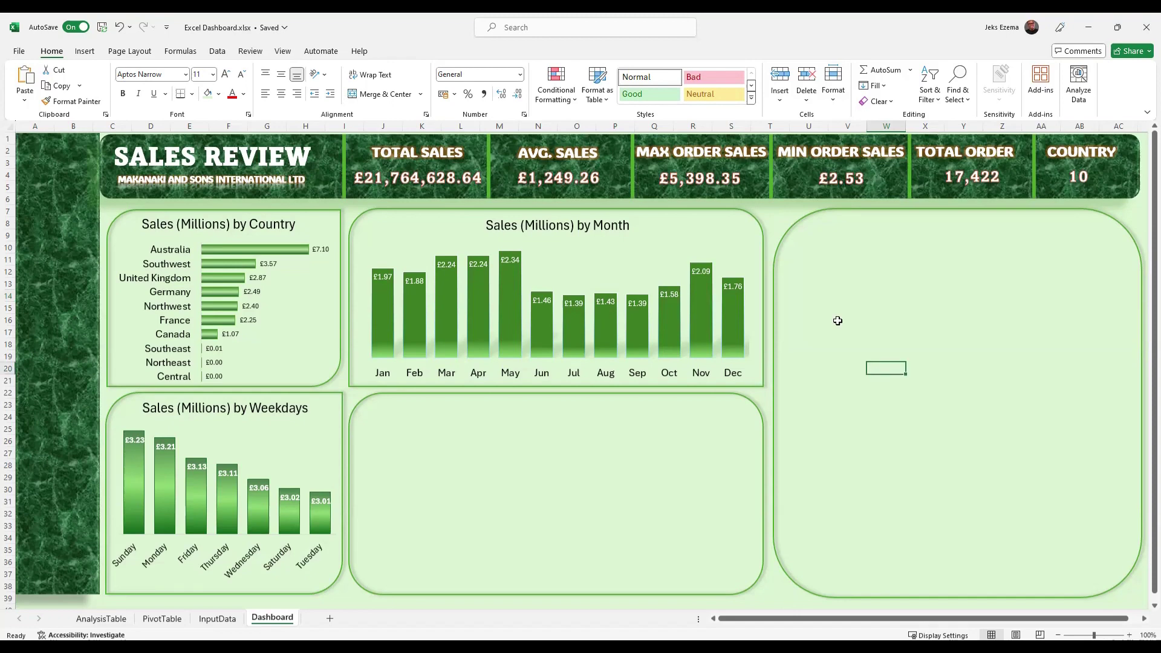
Show the Change Shape gallery for the large right-hand background panel.
left_click(796, 238)
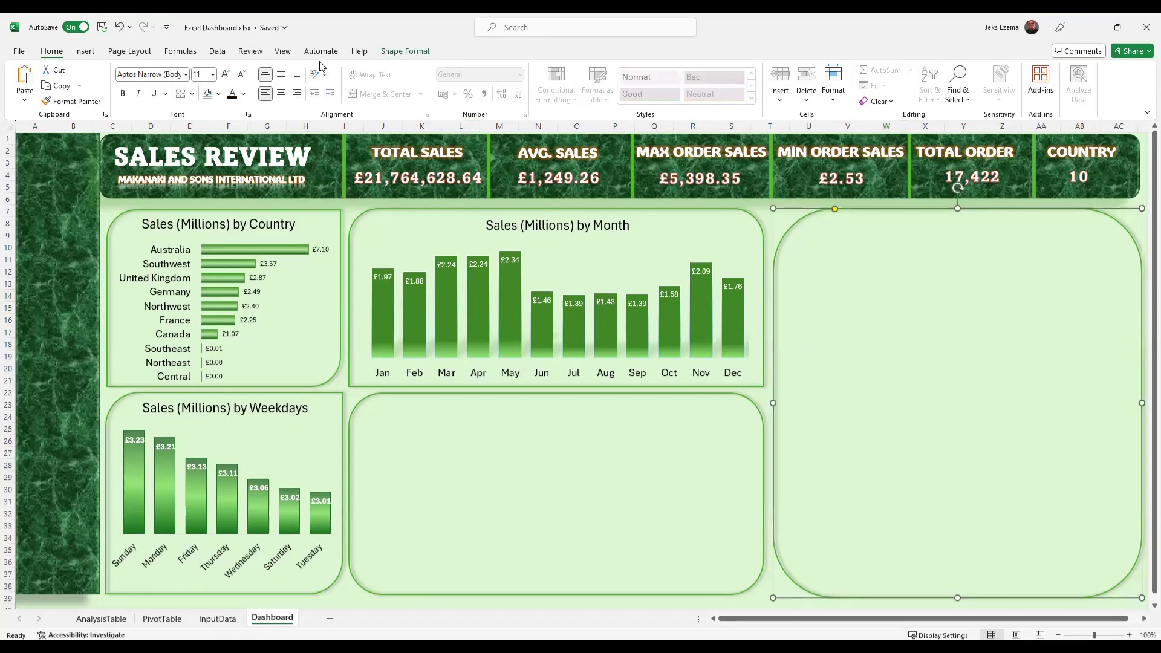
left_click(401, 51)
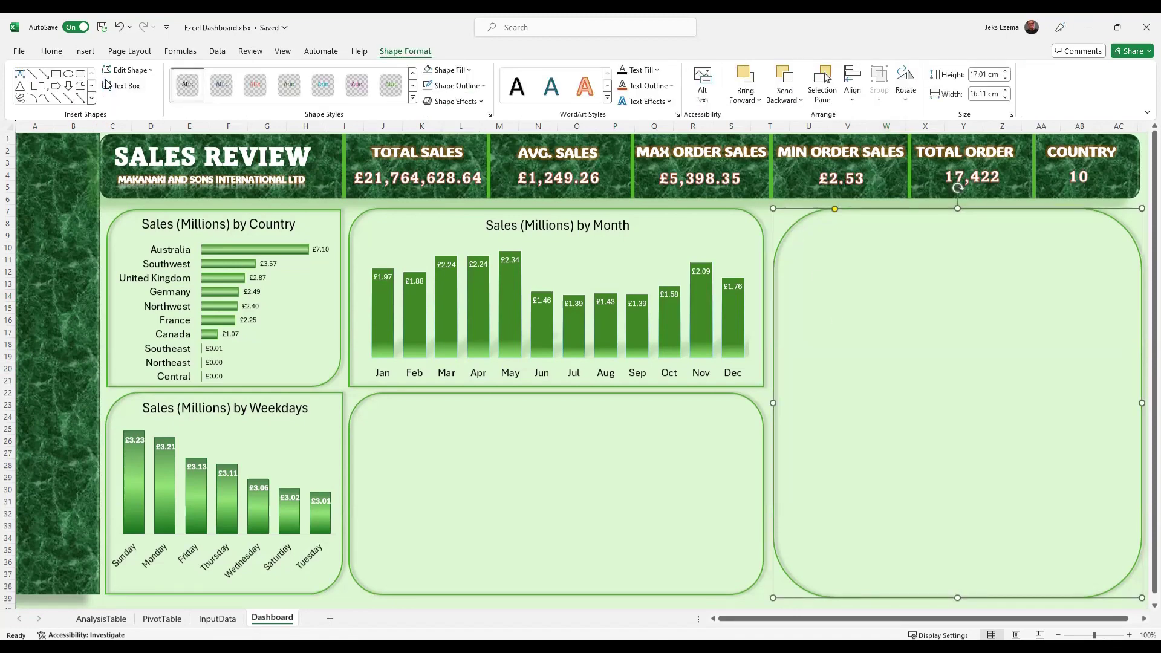
left_click(152, 70)
mouse_move(186, 90)
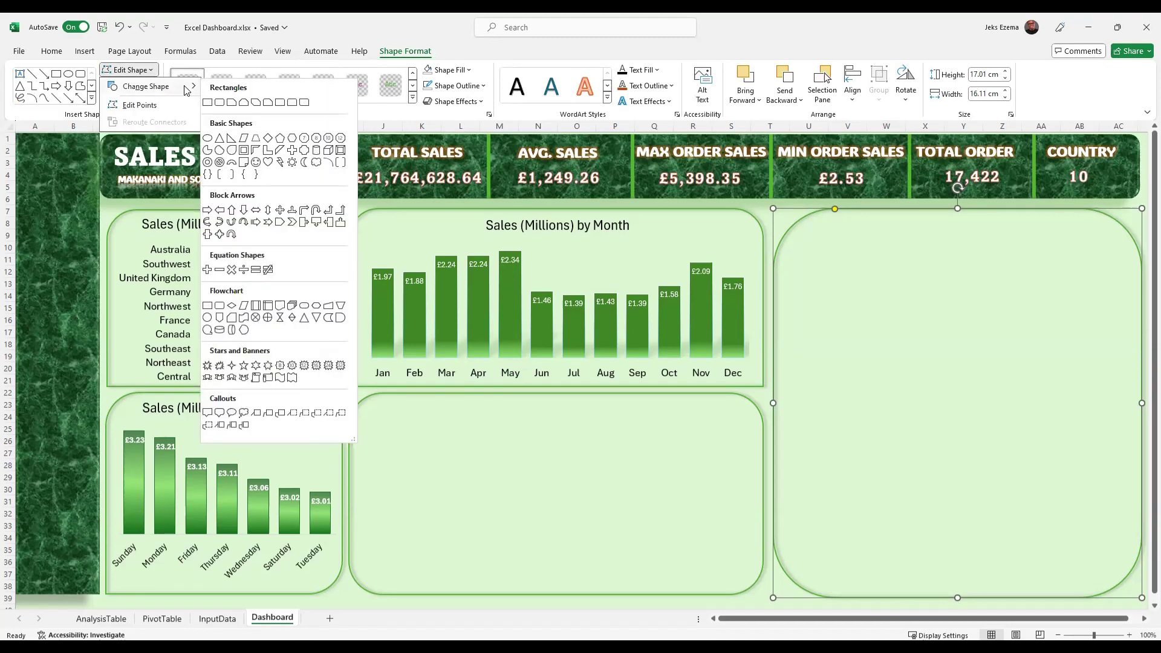
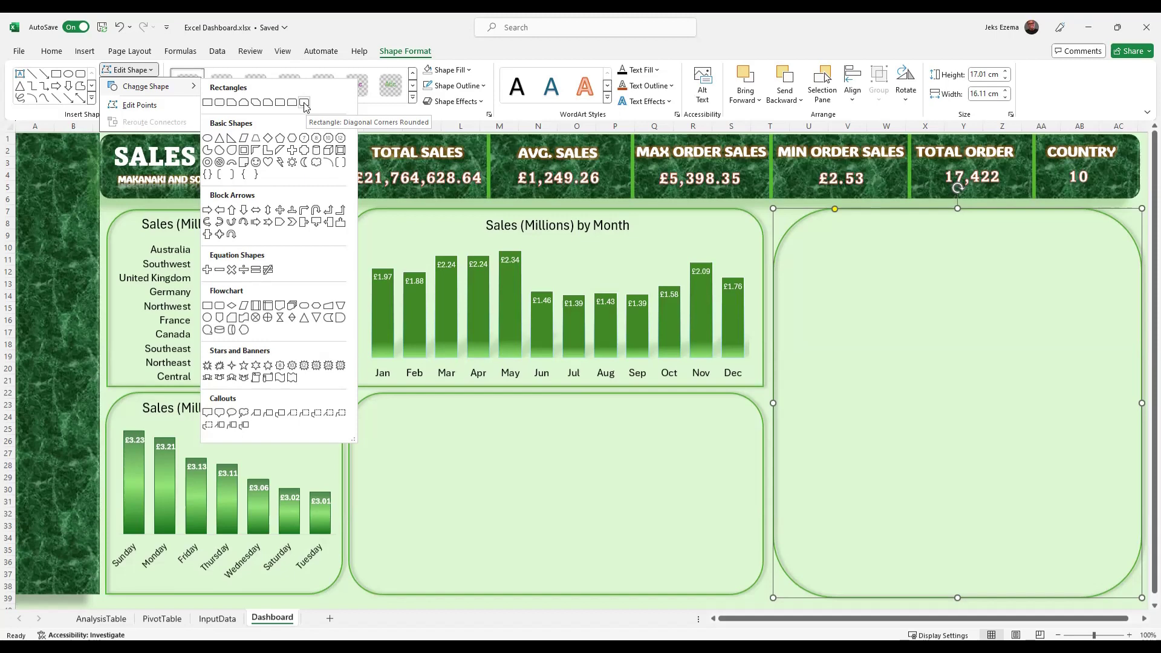
Change the right panel to Rectangle: Diagonal Corners Rounded and rotate it 90° left.
left_click(306, 104)
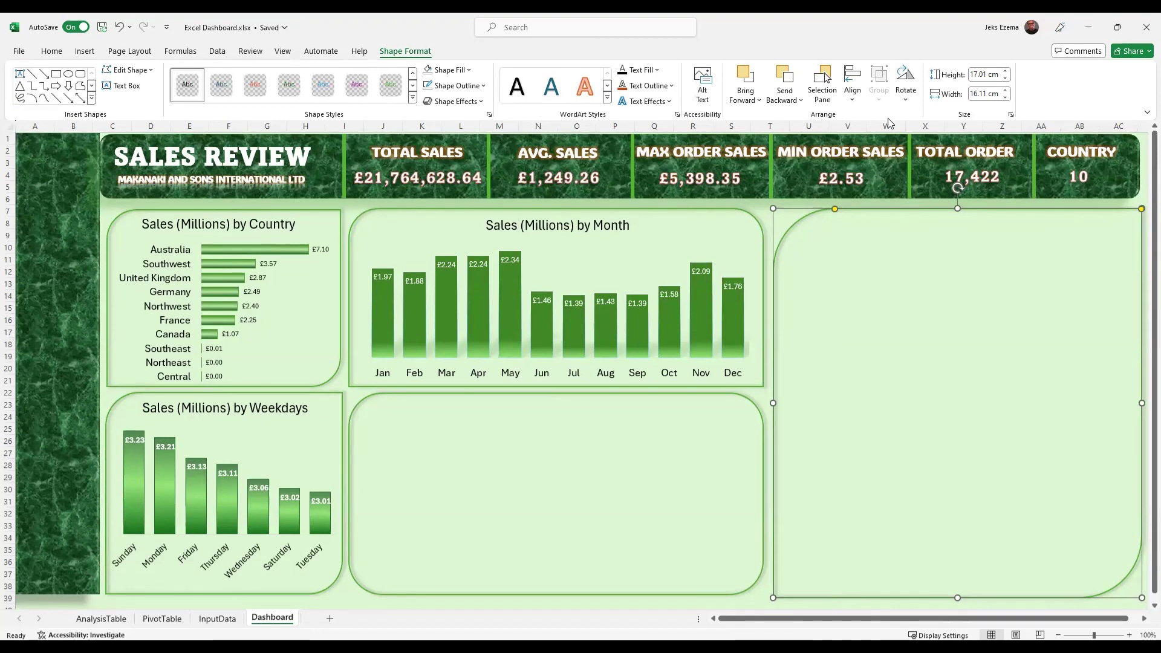
left_click(905, 94)
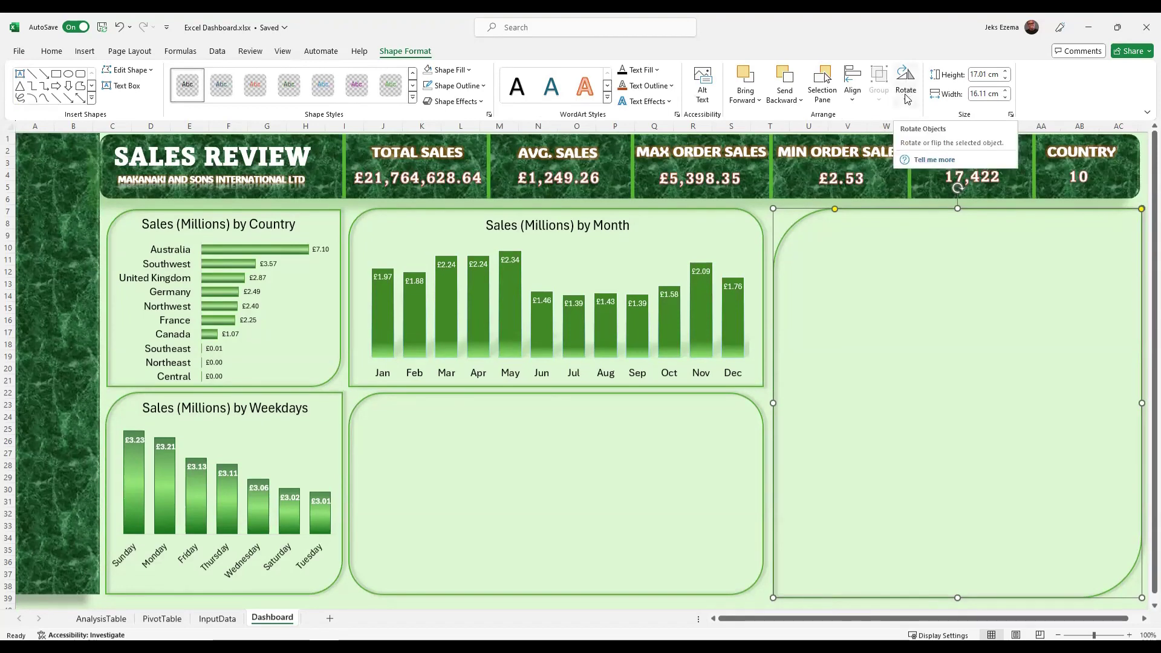
left_click(907, 97)
left_click(907, 100)
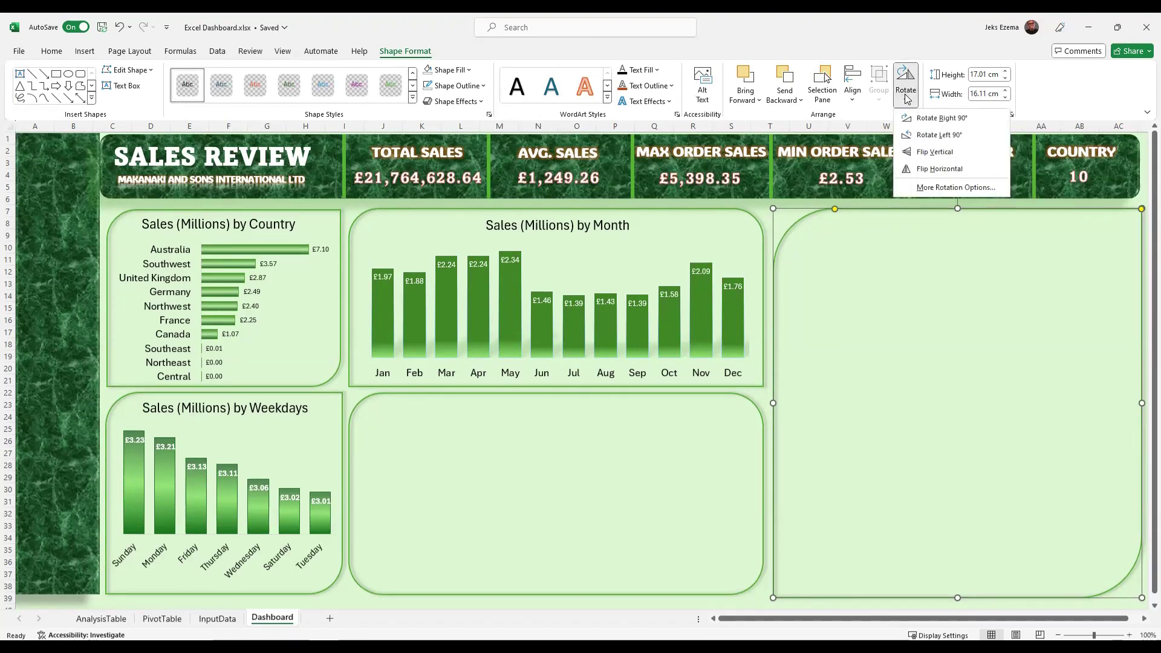
left_click(937, 135)
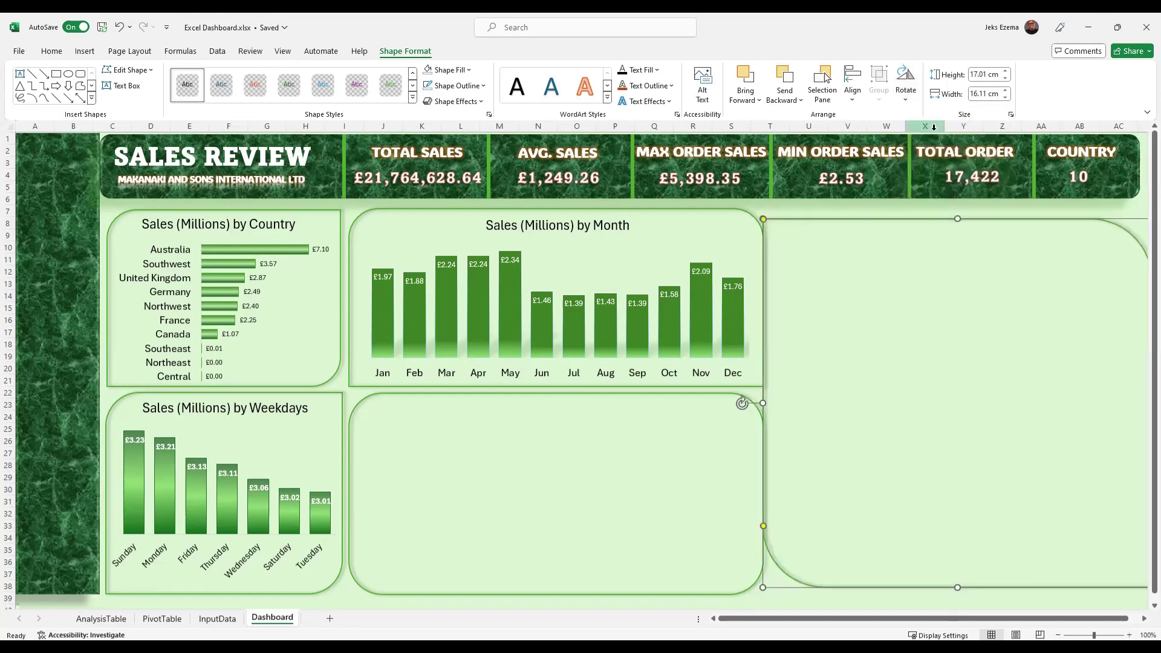
left_click(625, 476)
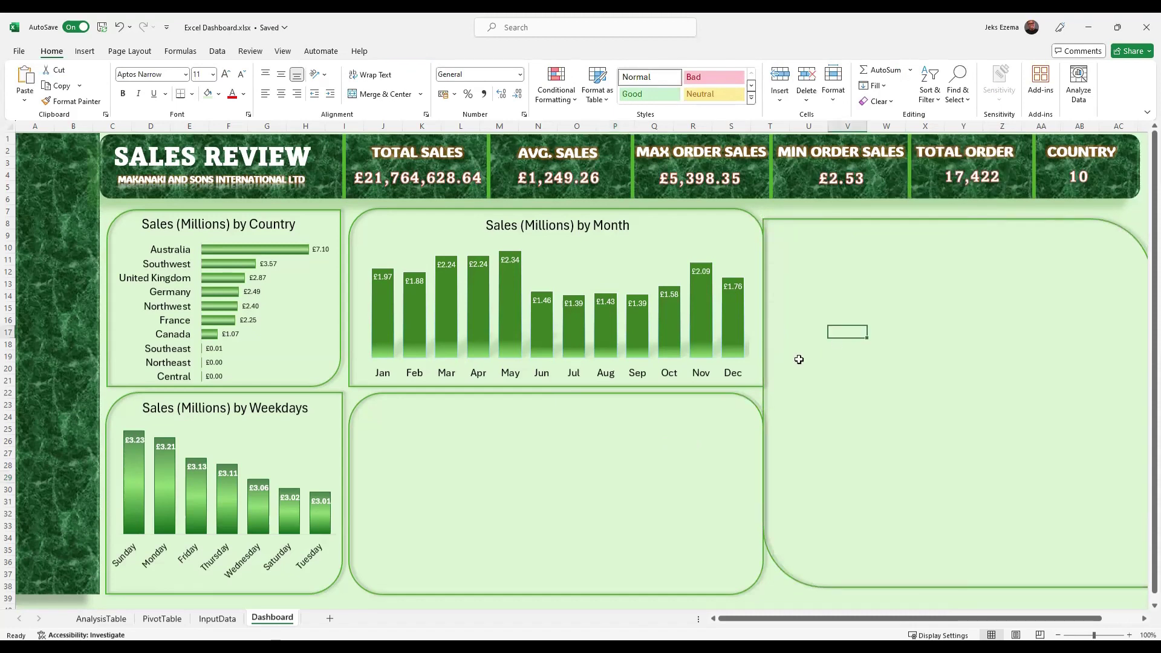
Stretch the right panel's top, left and bottom edges to fill the column height.
left_click(779, 223)
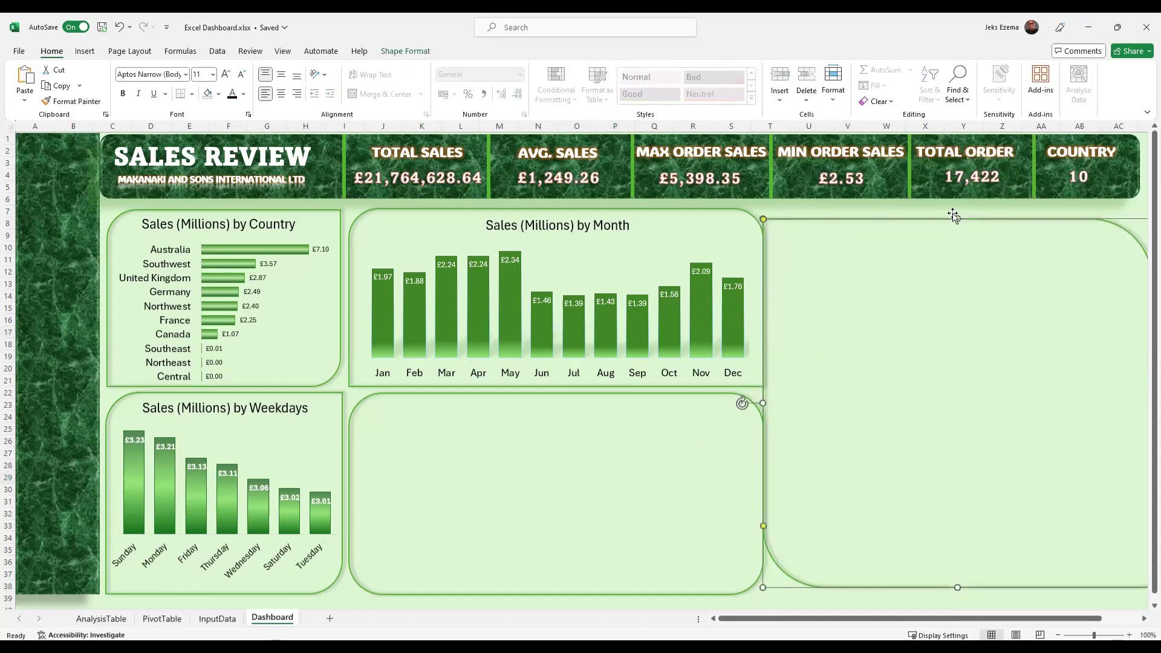
left_click_drag(958, 218, 961, 208)
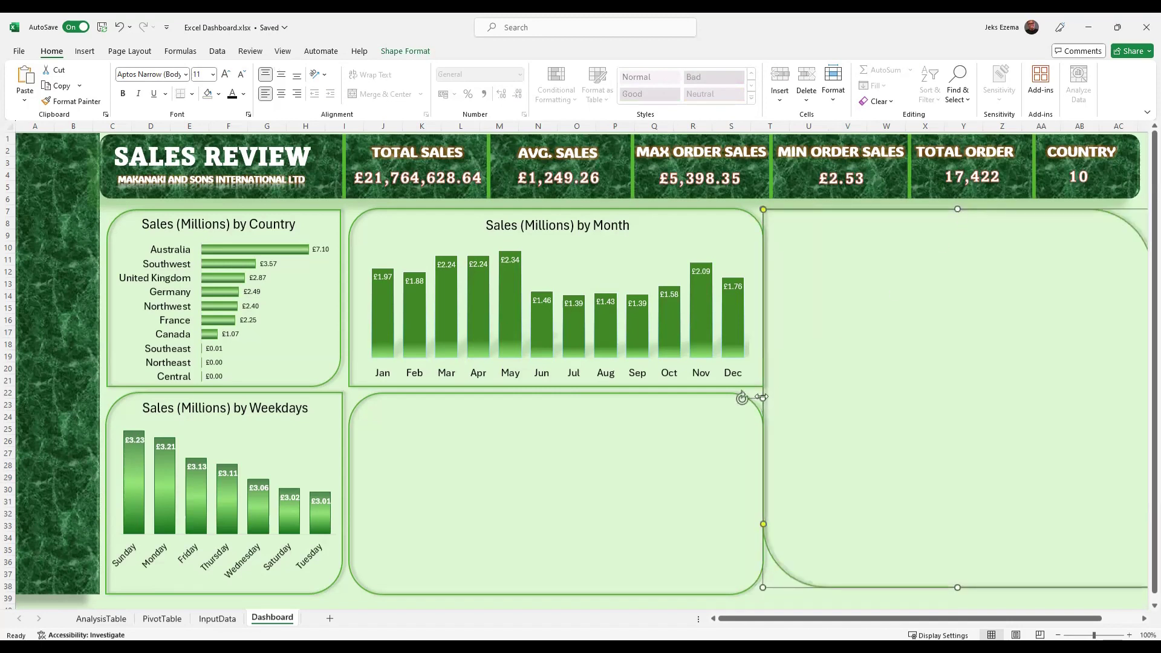
left_click_drag(764, 396, 771, 396)
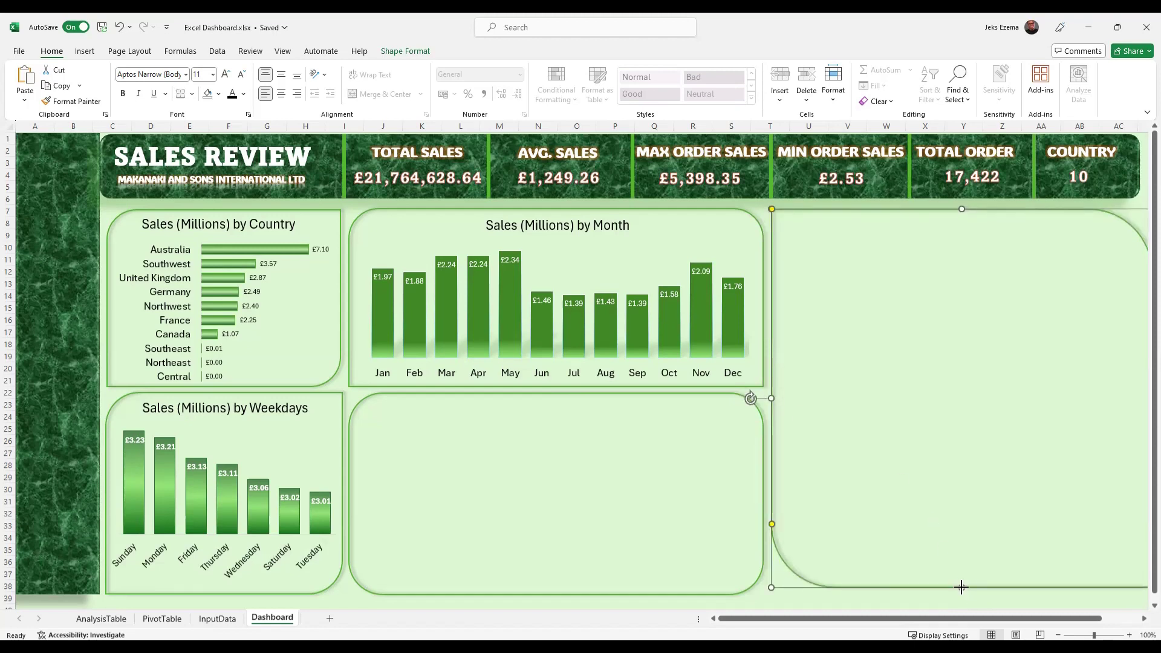
left_click_drag(962, 587, 964, 594)
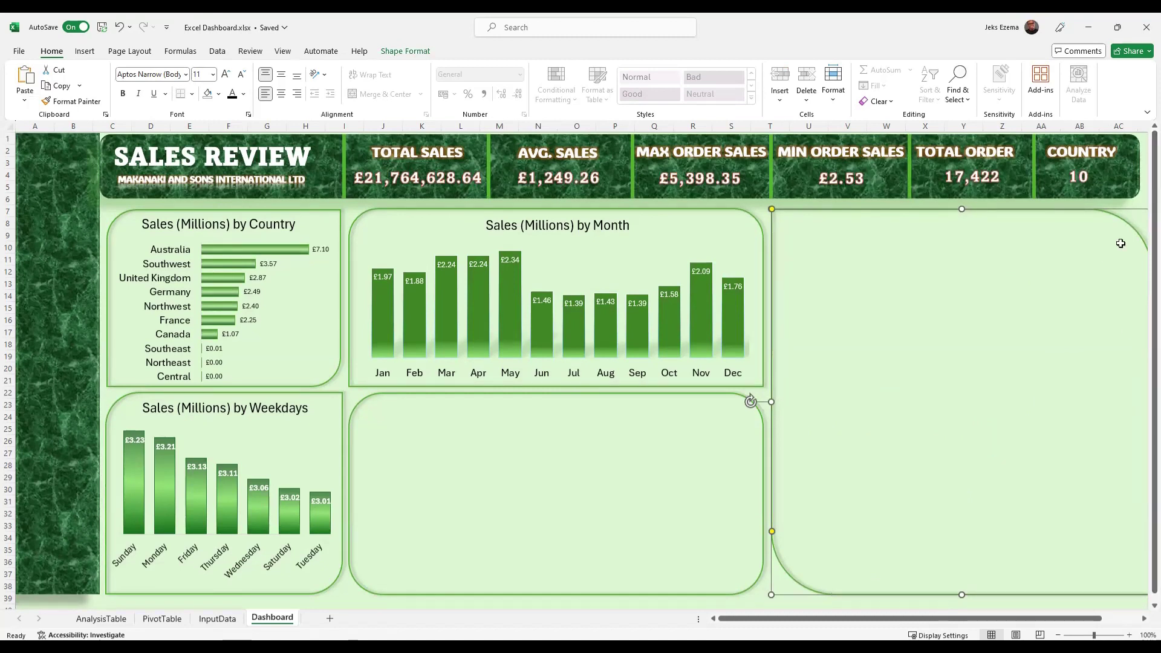
left_click(1115, 210)
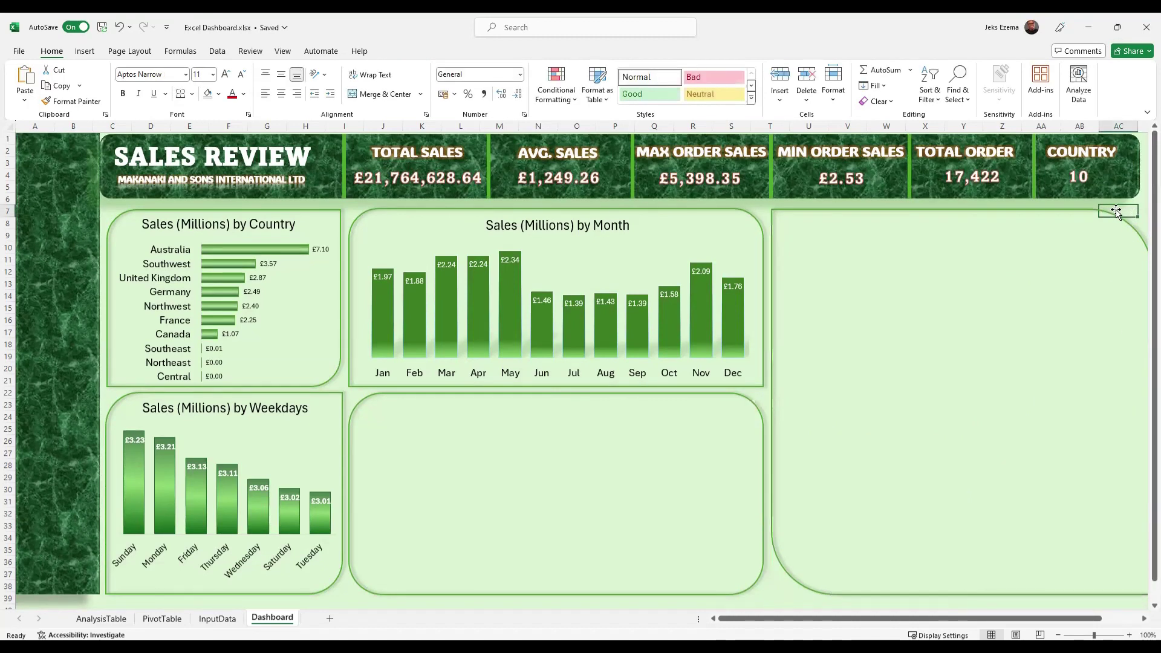
Trim the panel's right edge and shift it to line up with the header.
left_click(1069, 210)
left_click_drag(1069, 210, 1043, 209)
left_click_drag(1127, 401, 1113, 401)
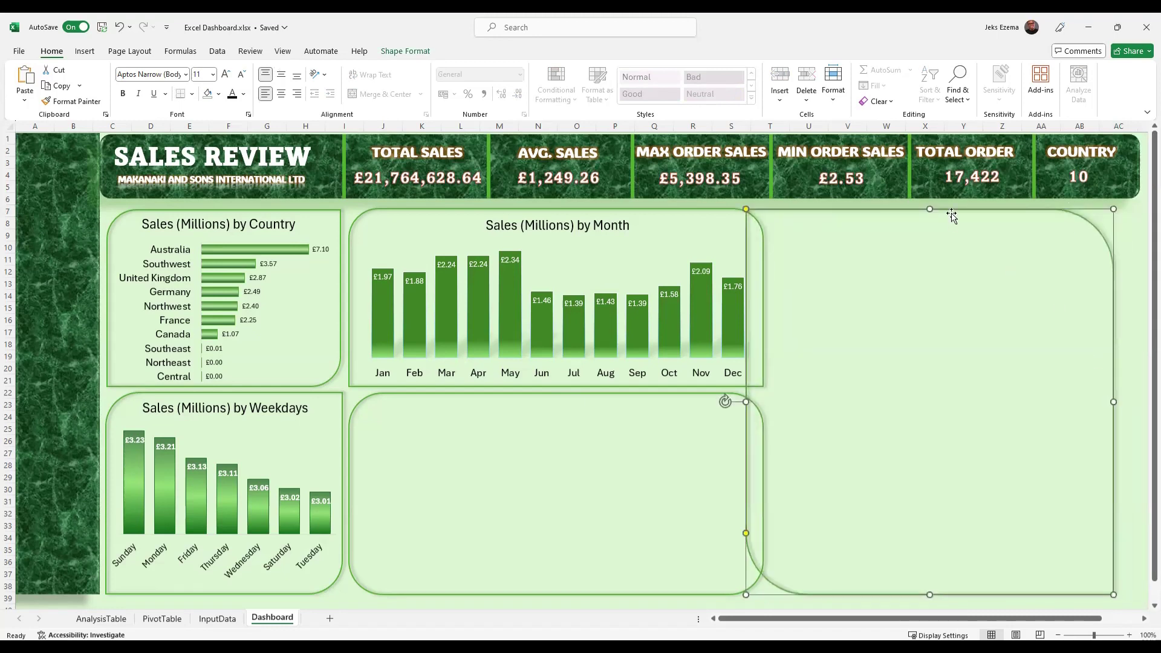
left_click_drag(958, 208, 987, 209)
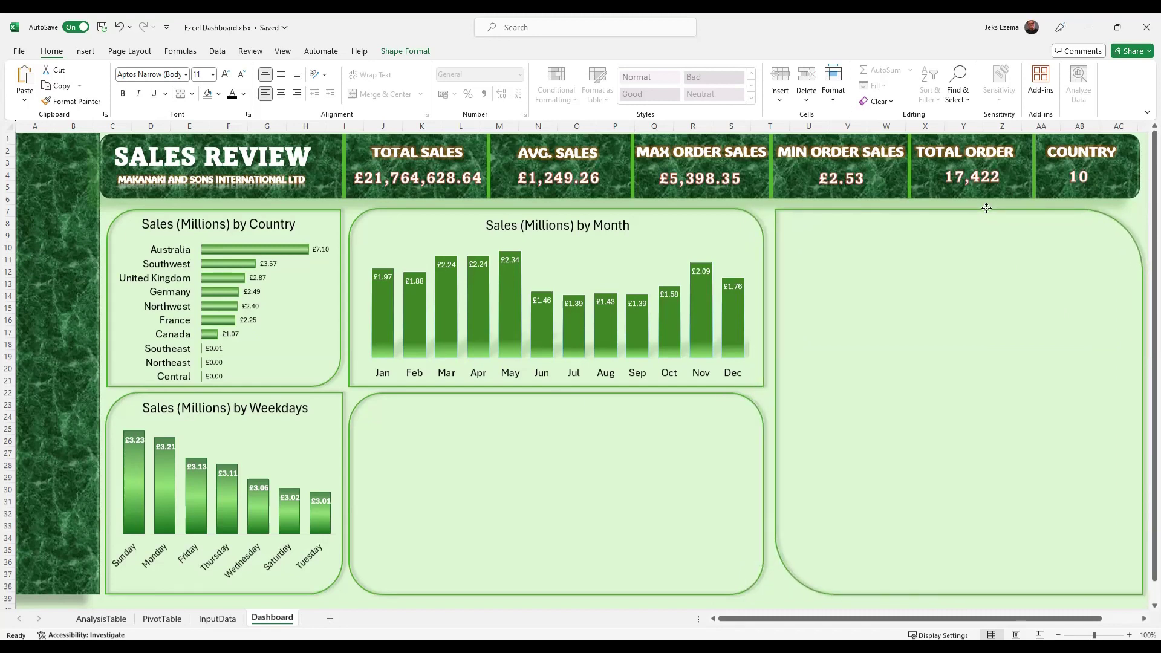
left_click_drag(986, 208, 986, 209)
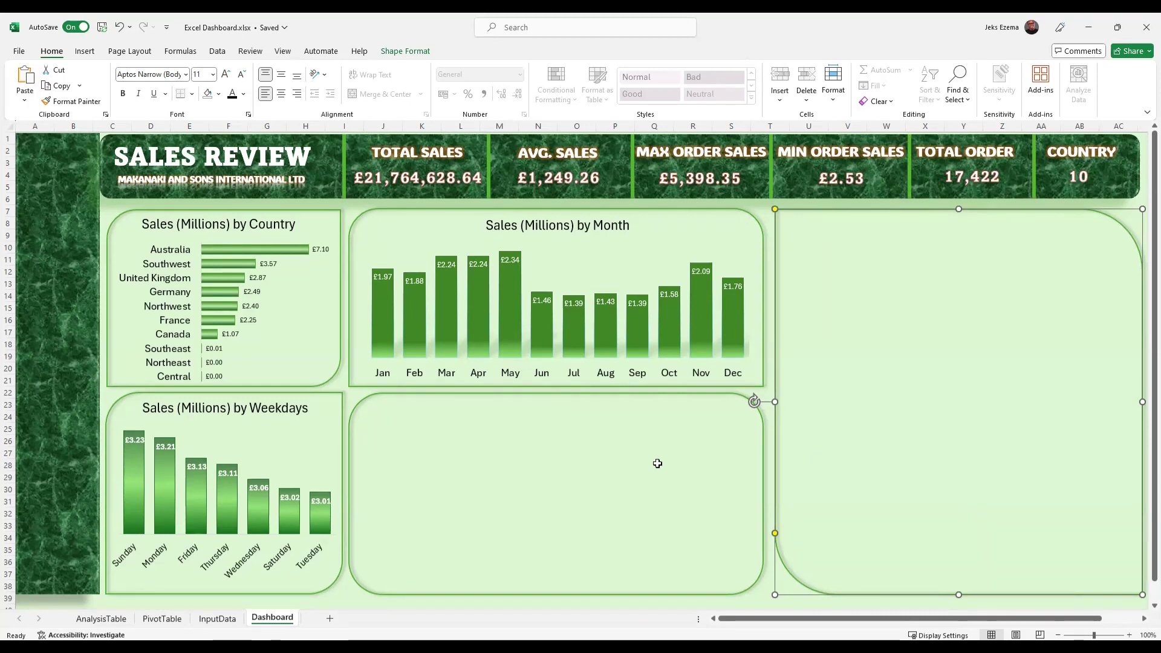
mouse_move(316, 532)
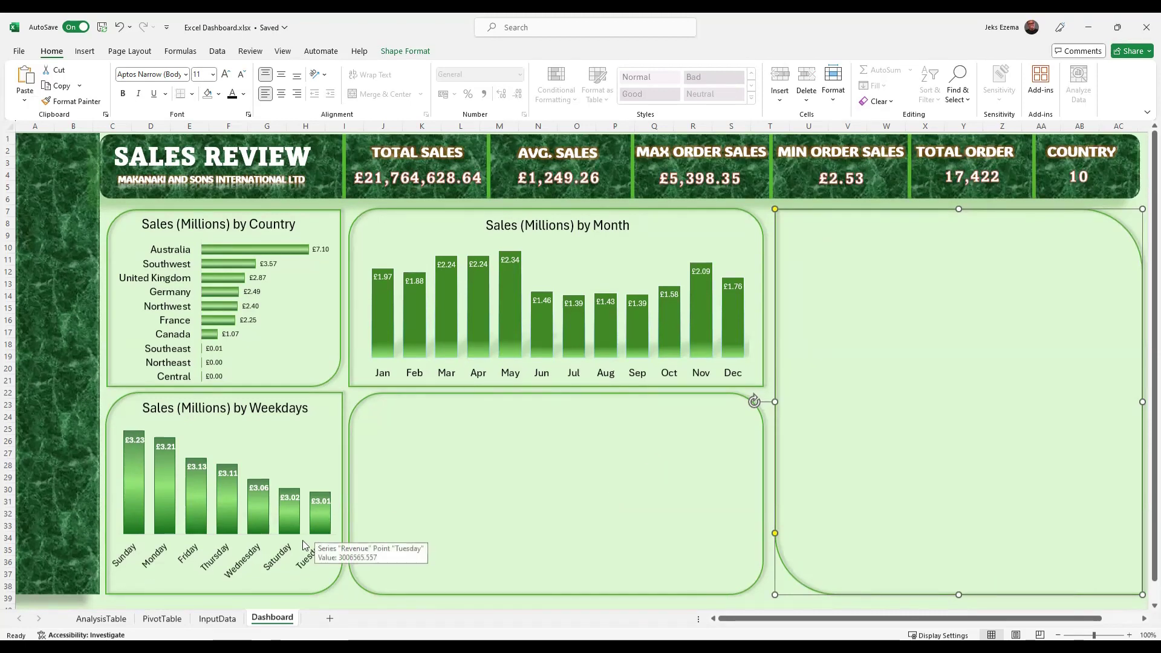
Select the Sales (Millions) by Weekdays chart and review its design and format options.
left_click(111, 585)
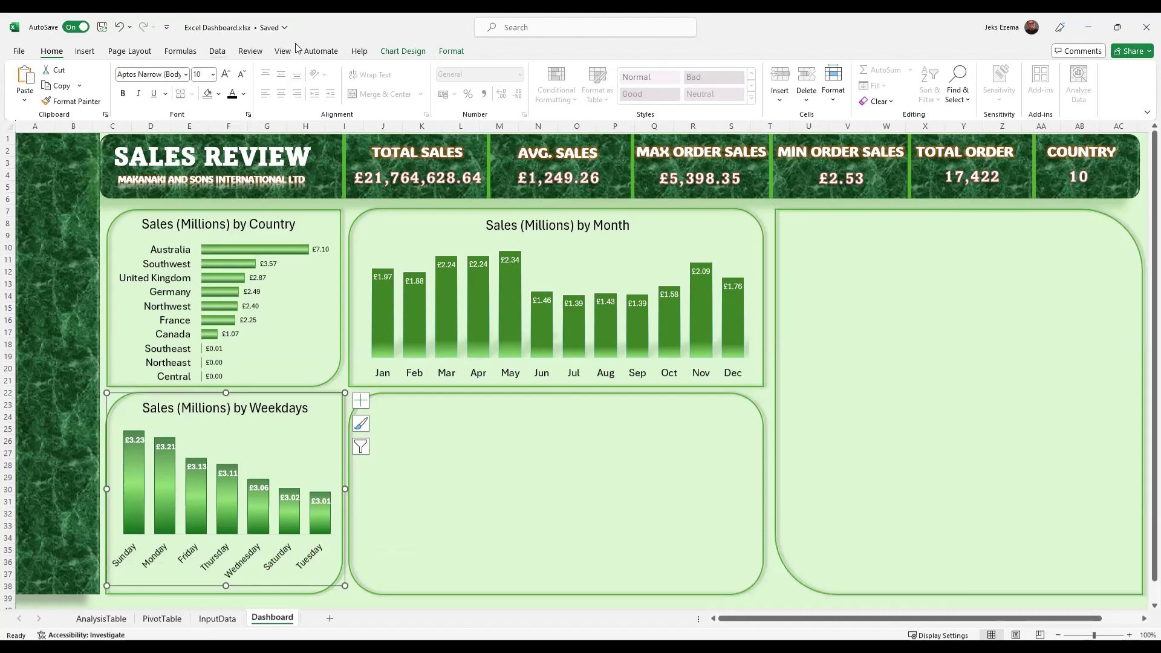
left_click(451, 51)
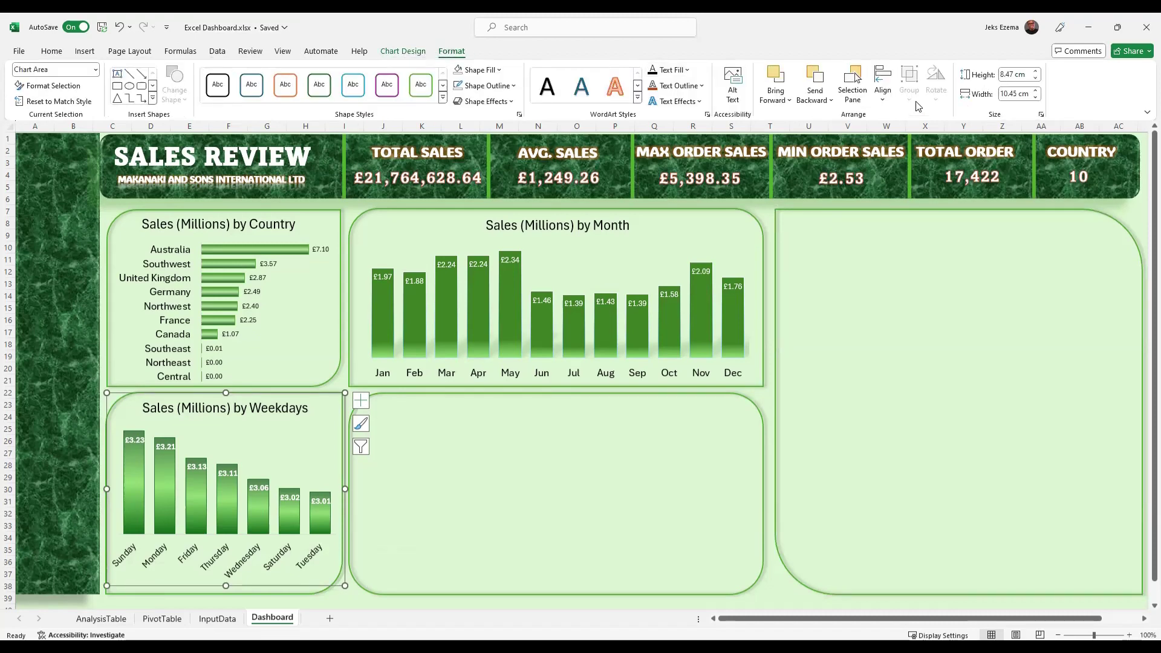
left_click(423, 52)
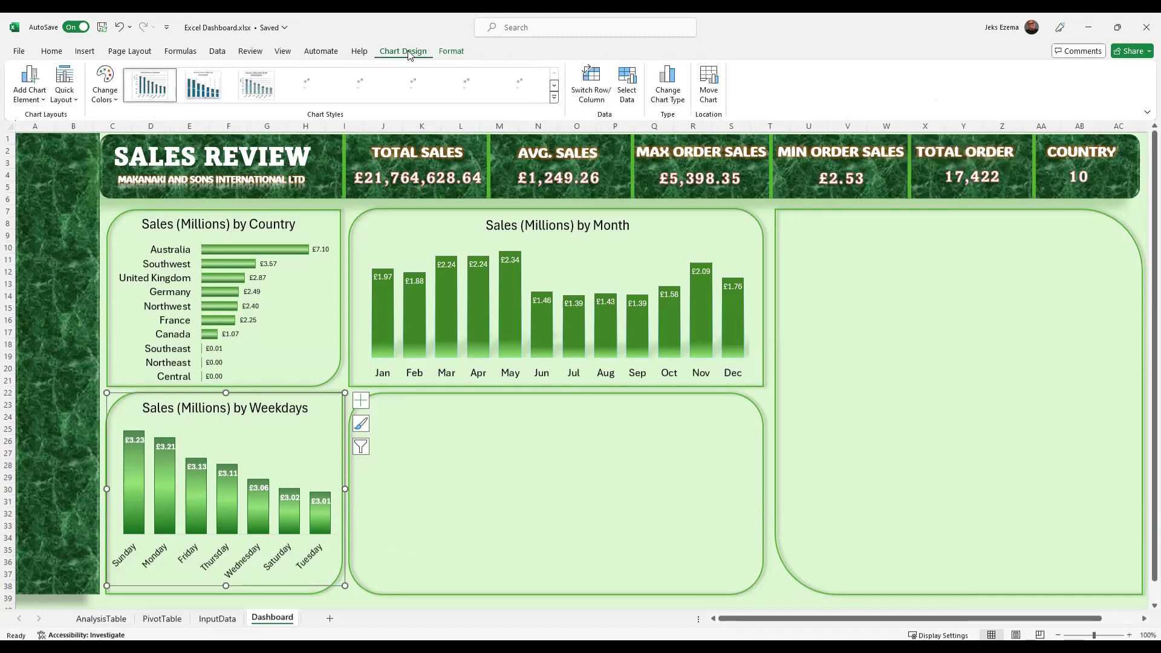
left_click(451, 52)
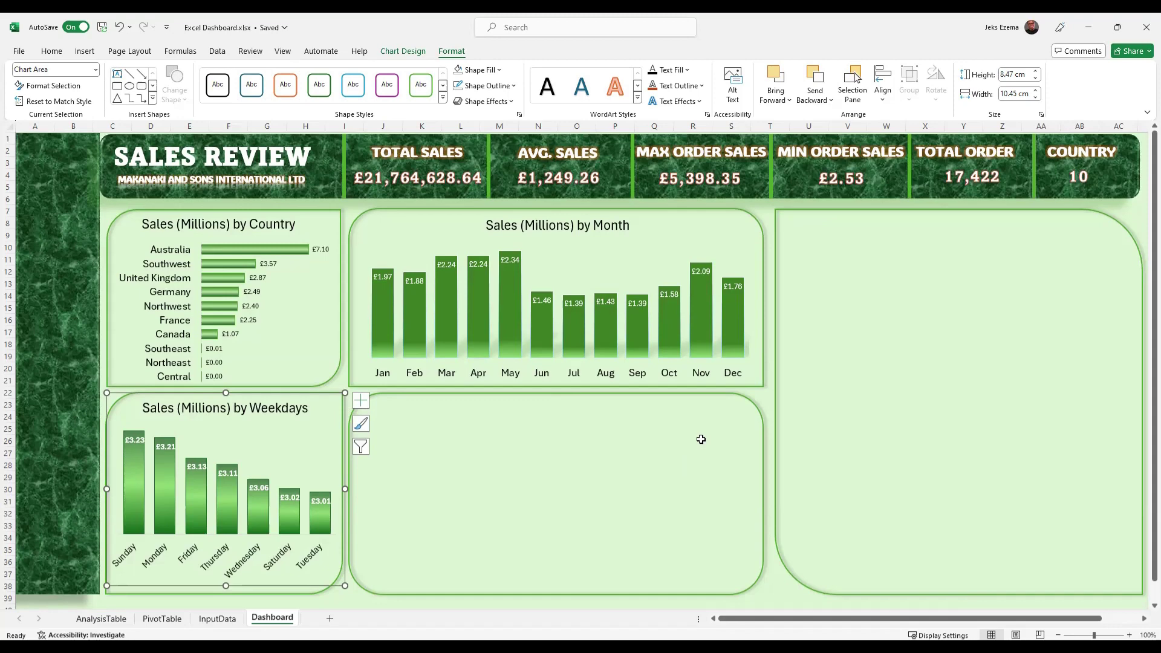
Change the lower-middle box to Rectangle: Top Corners Rounded and flip it vertically.
left_click(749, 401)
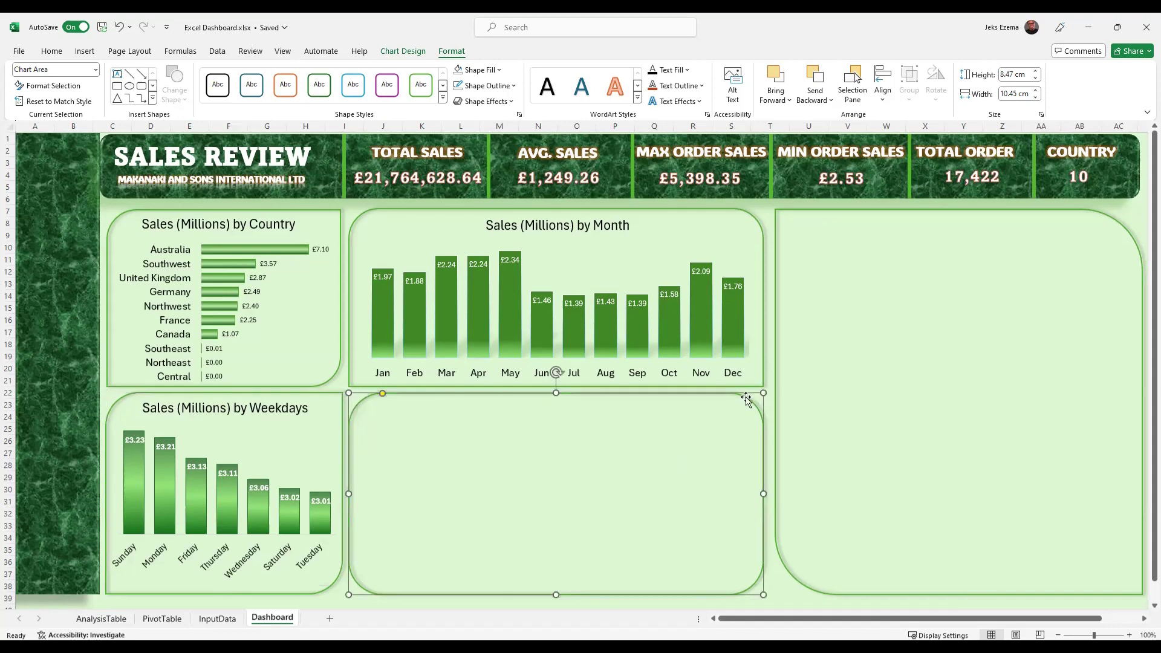
left_click(396, 51)
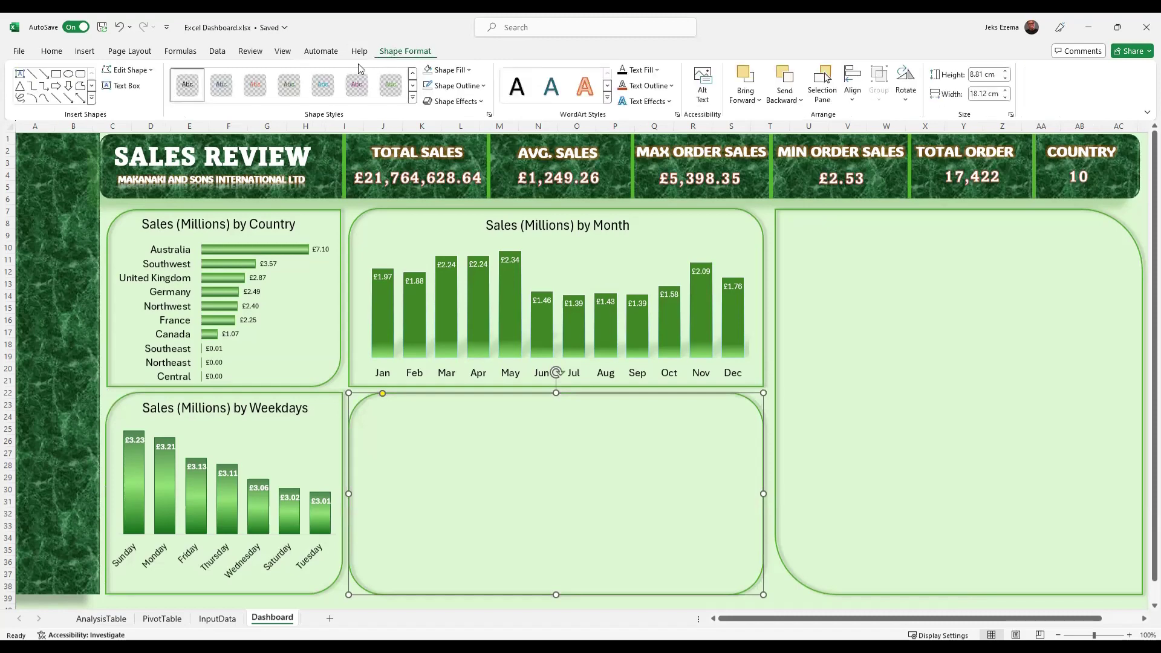
left_click(155, 71)
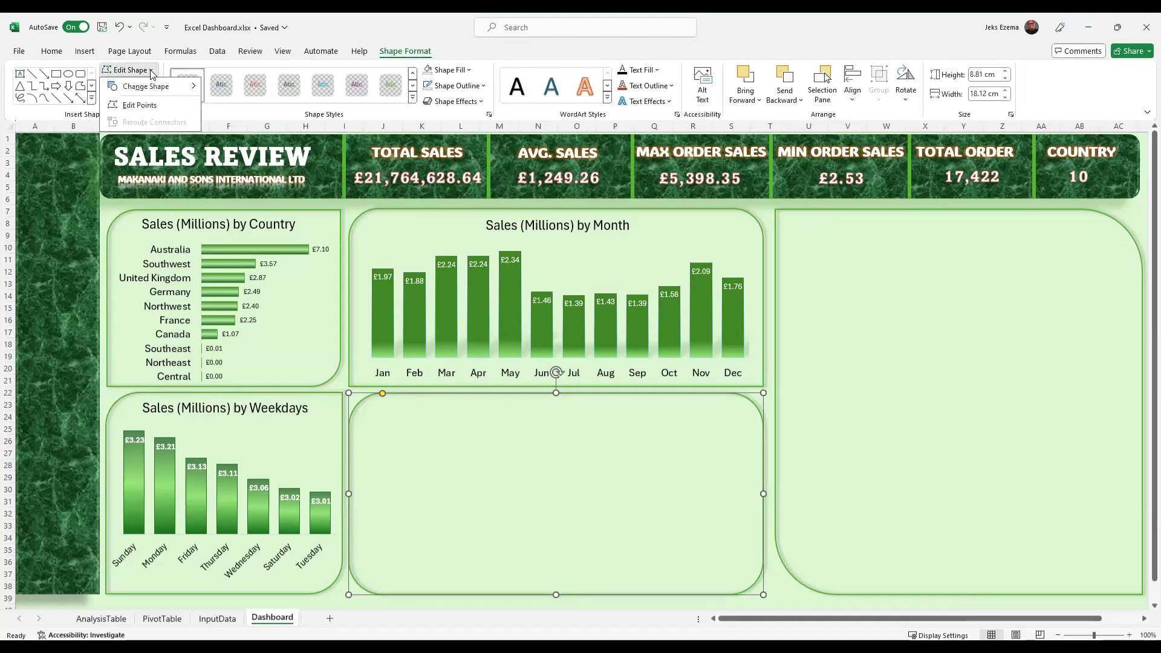
mouse_move(173, 90)
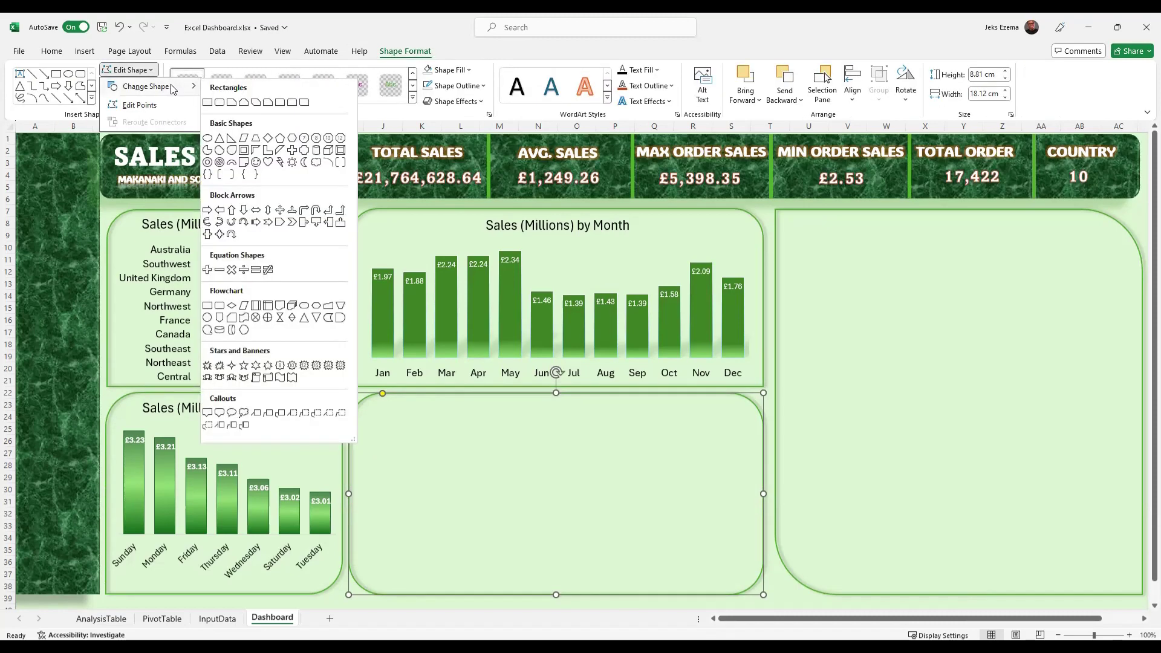
left_click(292, 104)
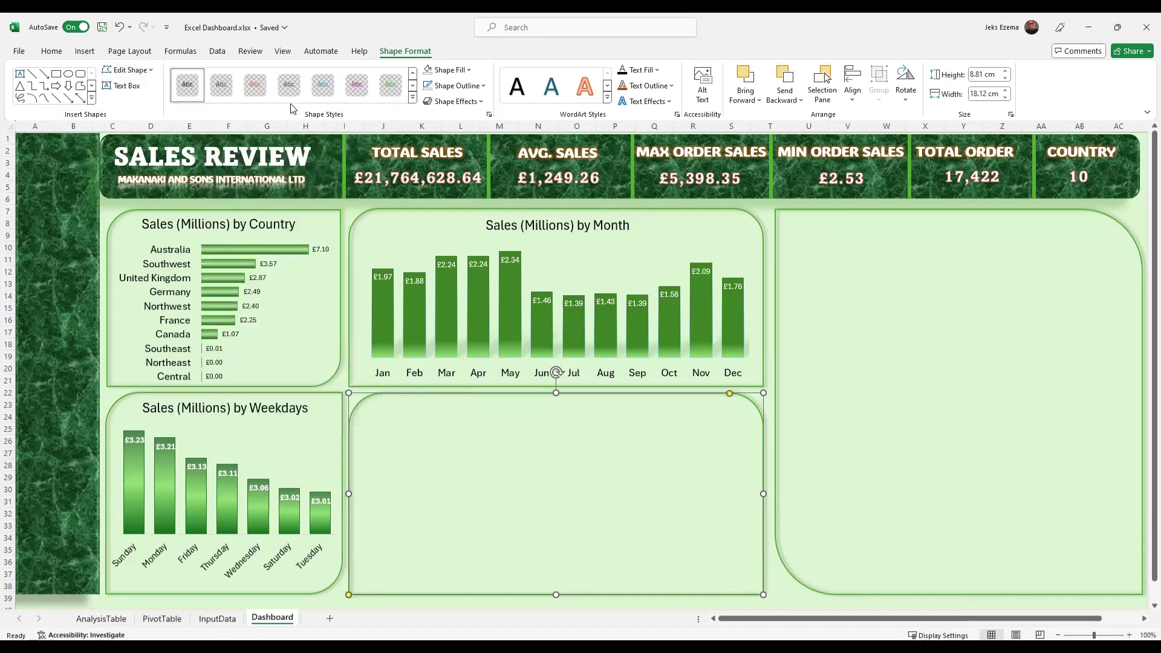
left_click(906, 100)
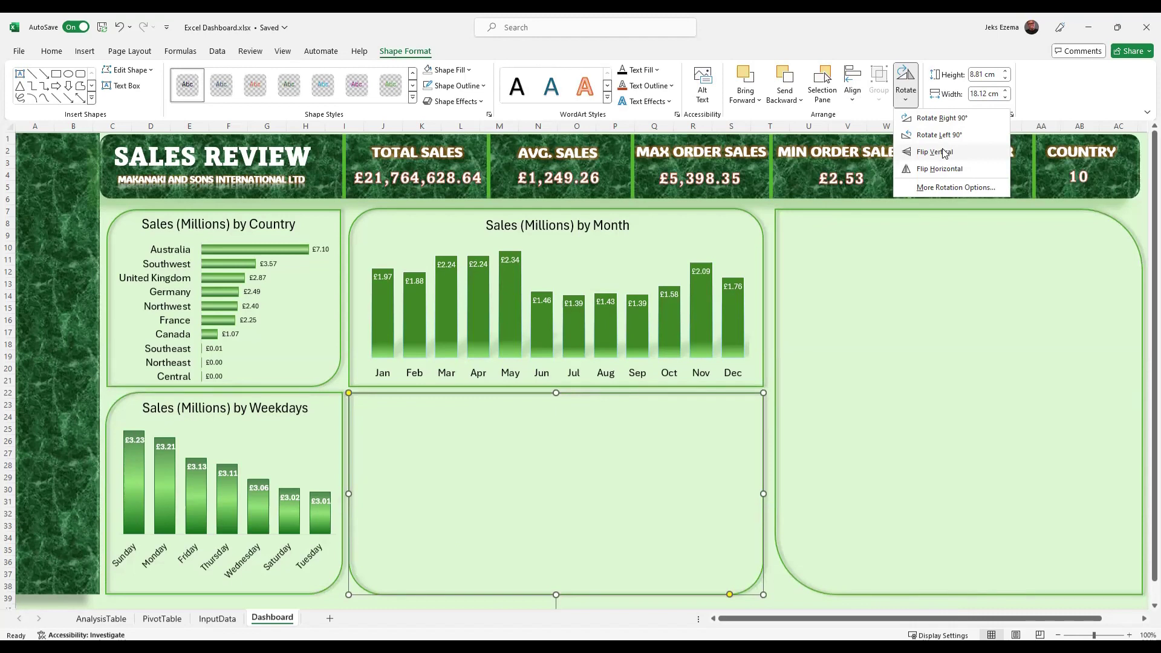
left_click(944, 152)
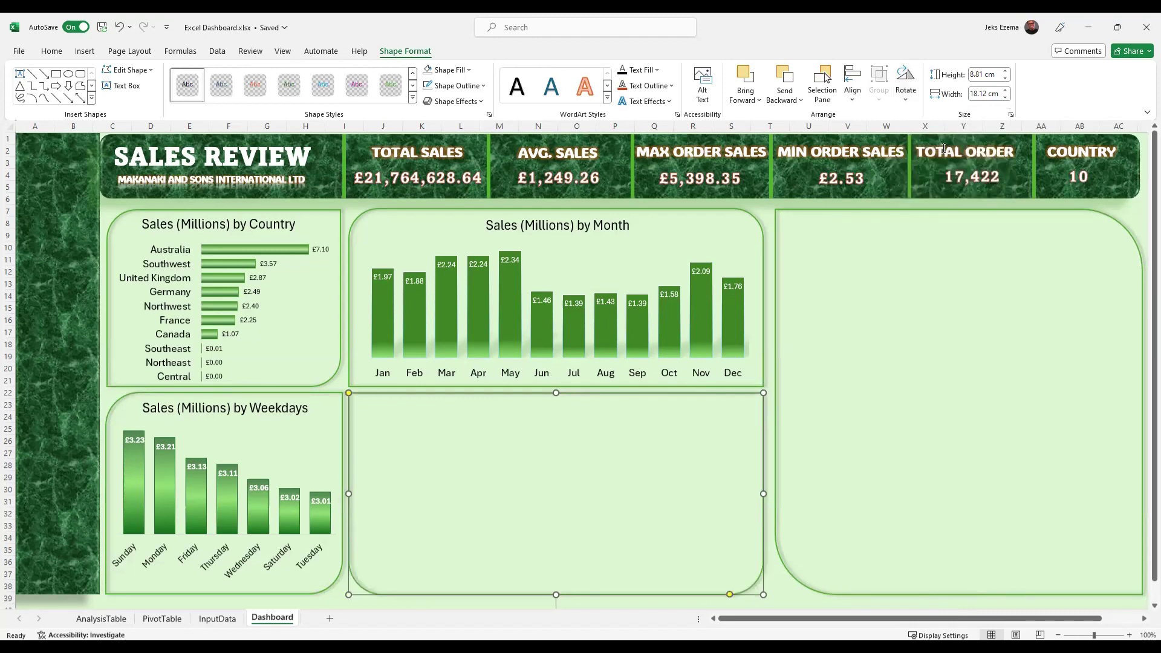
left_click(887, 386)
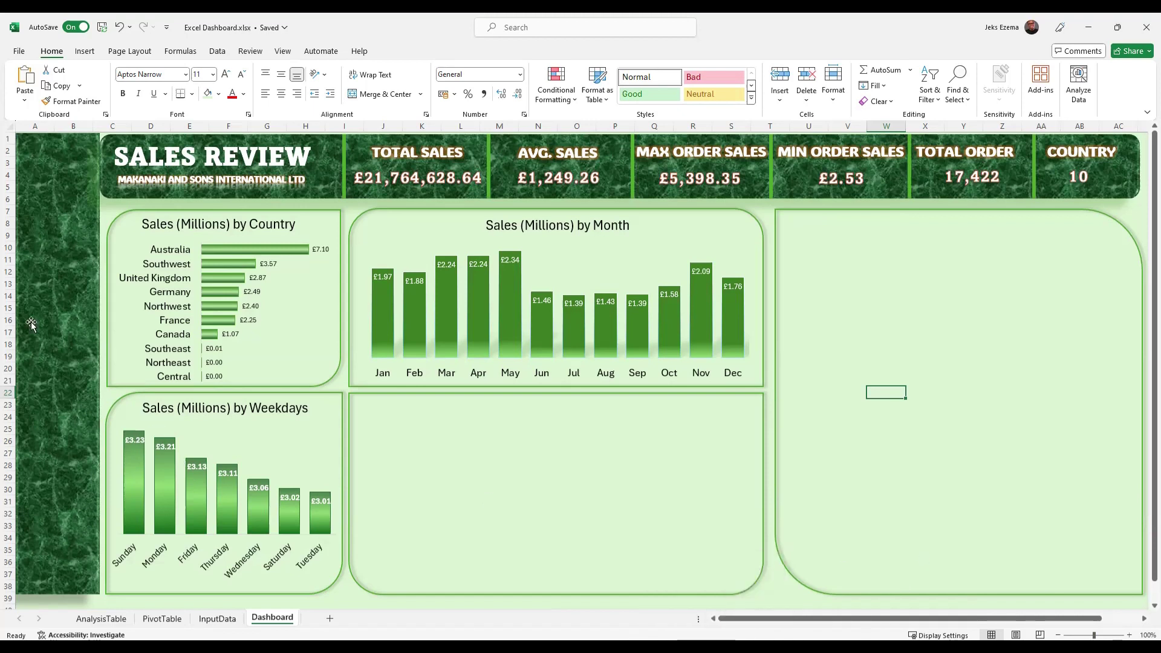
Change the SALES REVIEW header shape to a single-corner-rounded rectangle.
left_click(102, 167)
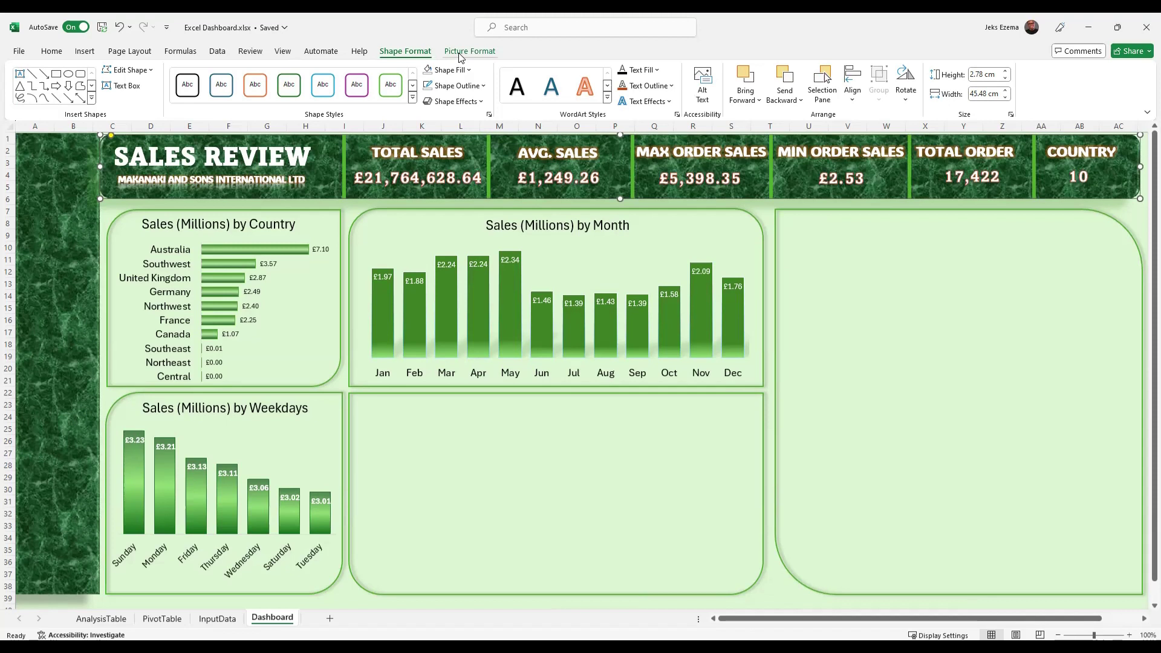
left_click(152, 73)
mouse_move(161, 84)
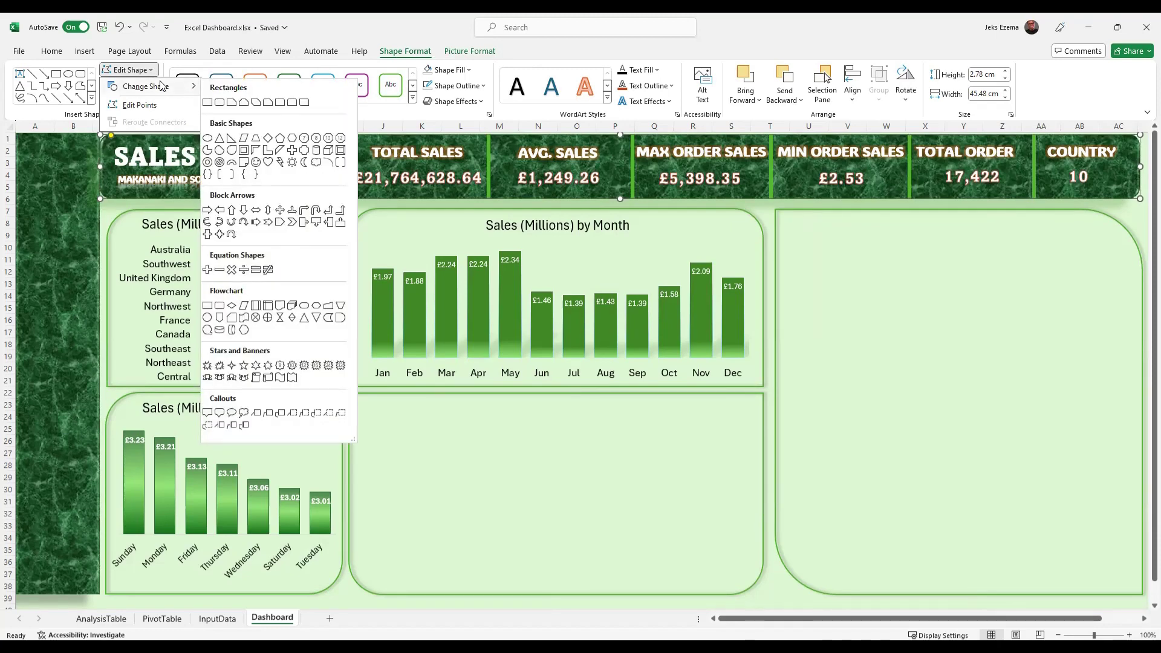
left_click(280, 103)
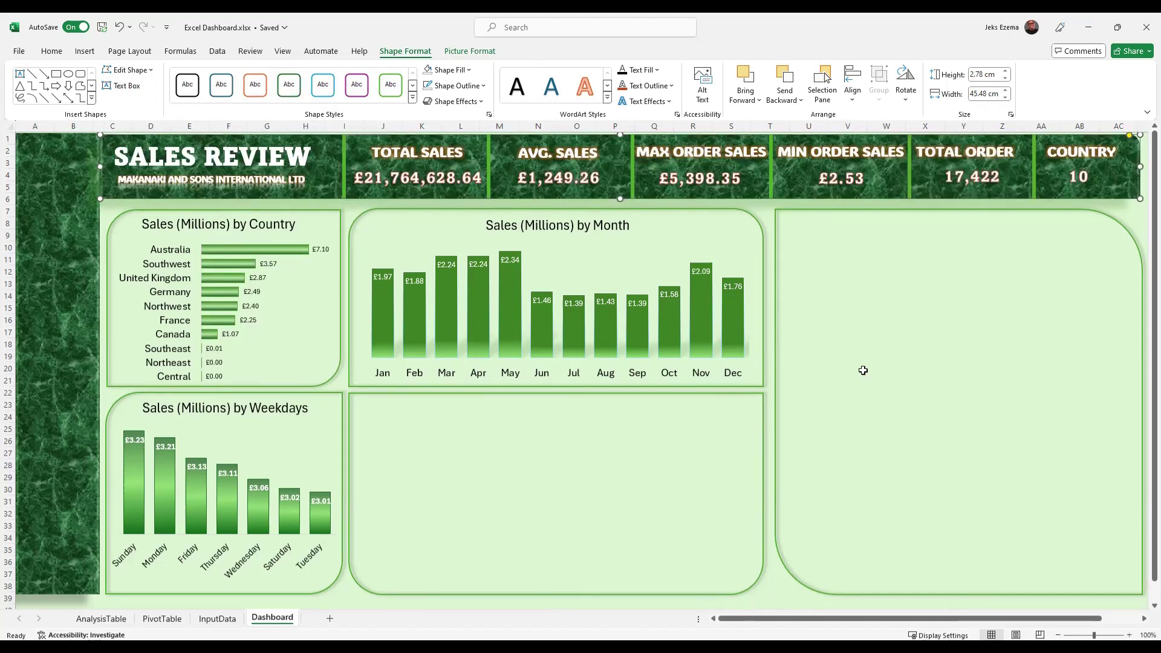
key("Tab")
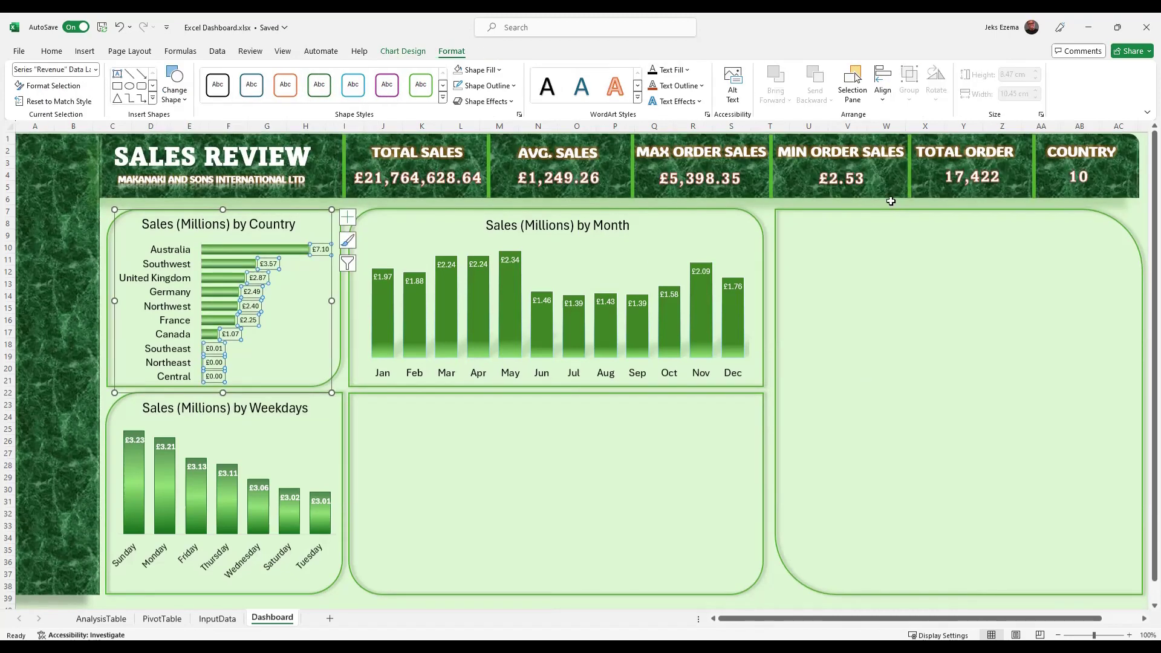
Set the country chart's data labels to Inside End position with white text.
right_click(327, 248)
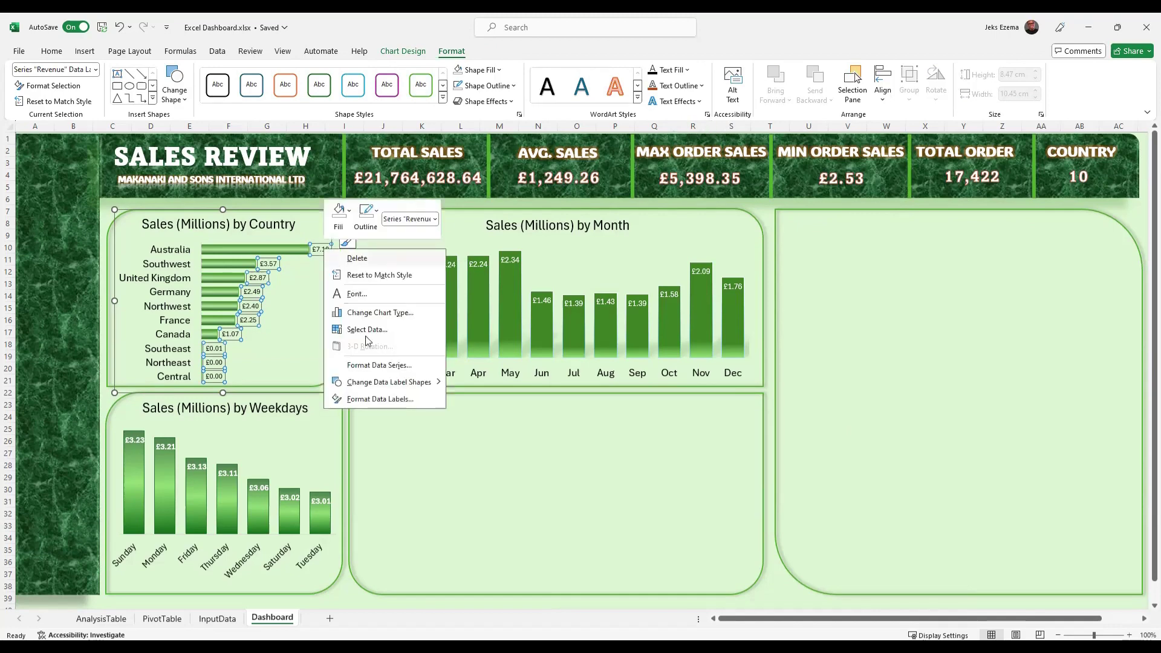
left_click(366, 399)
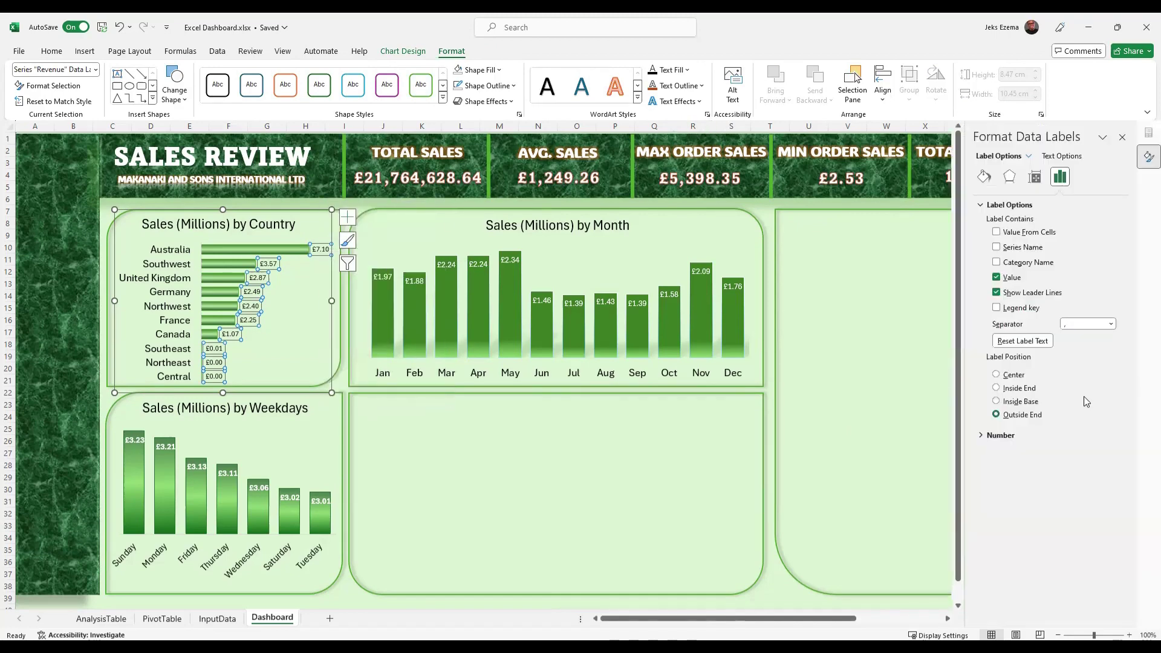
left_click(999, 406)
left_click(996, 389)
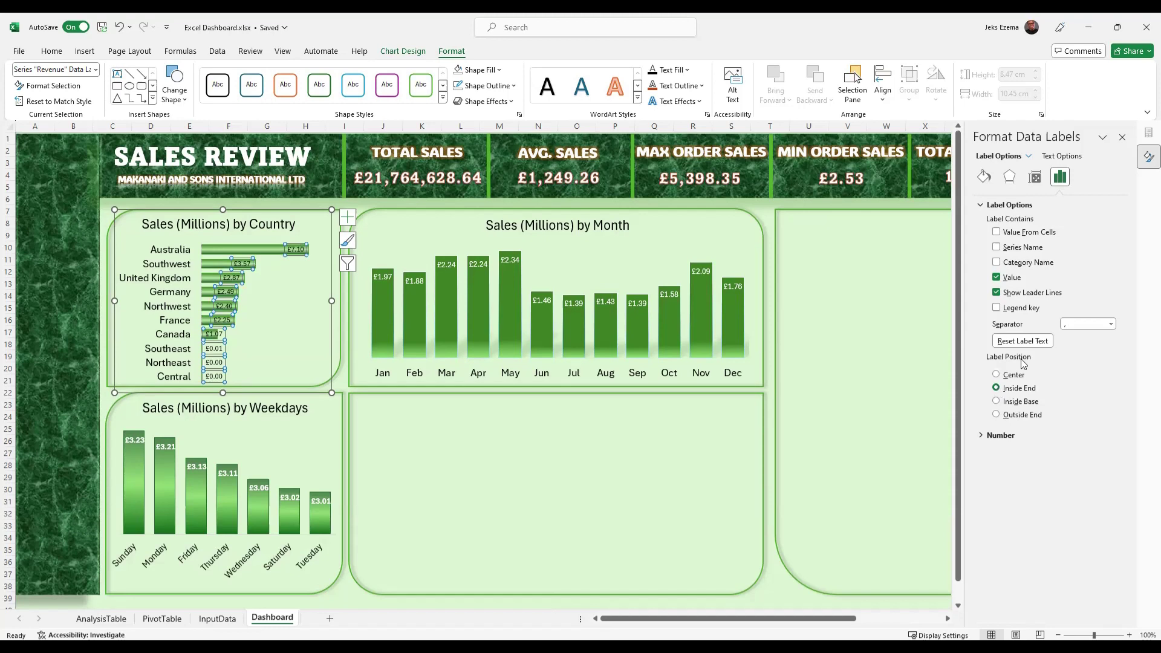
left_click(1069, 156)
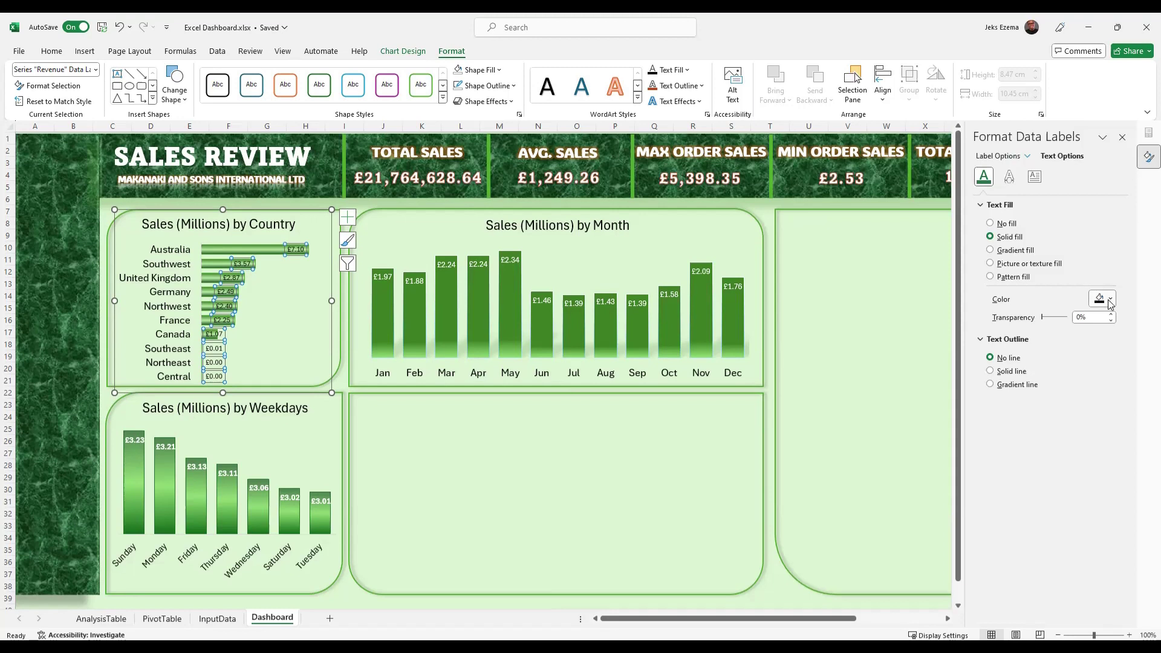
left_click(1110, 300)
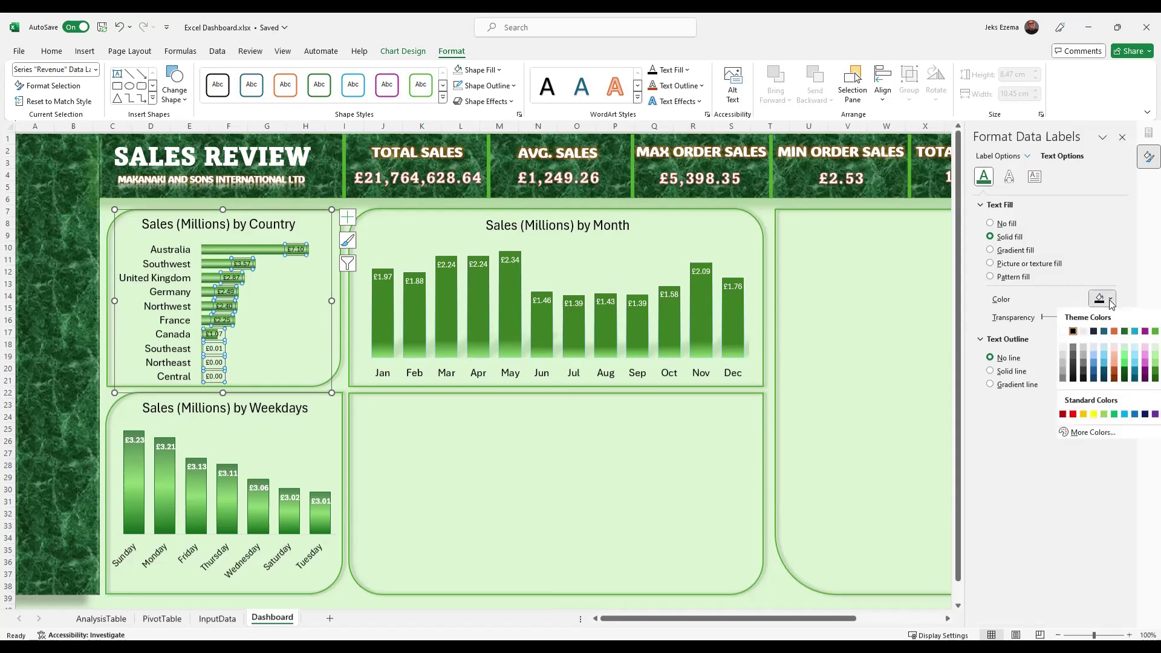
left_click(1063, 332)
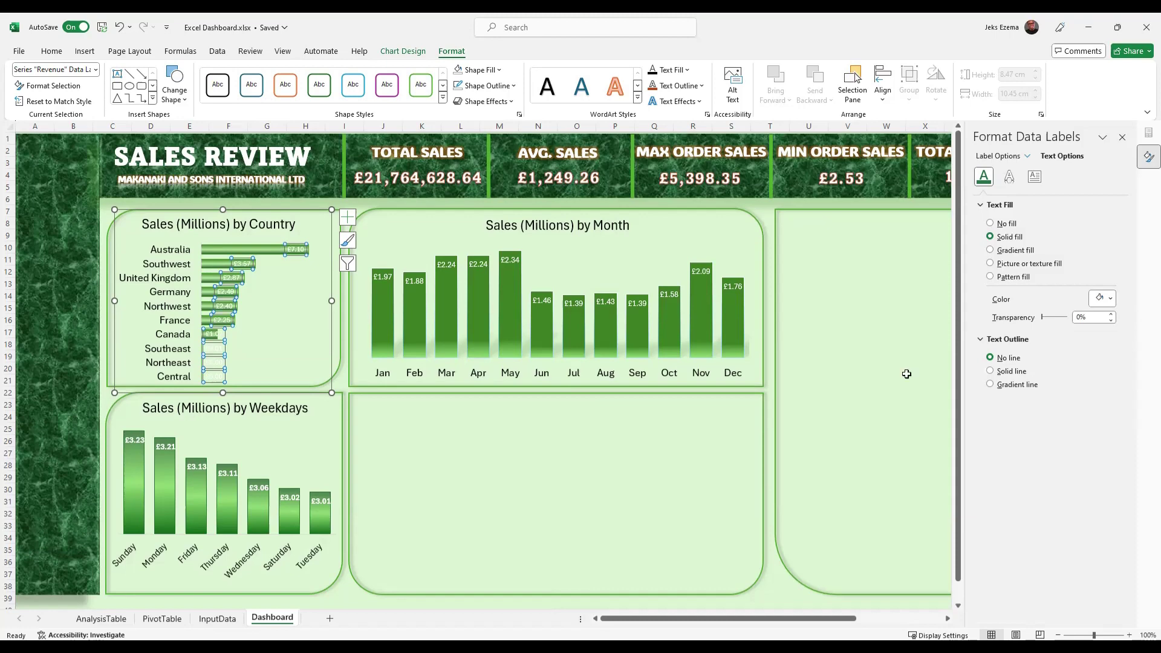
left_click(721, 468)
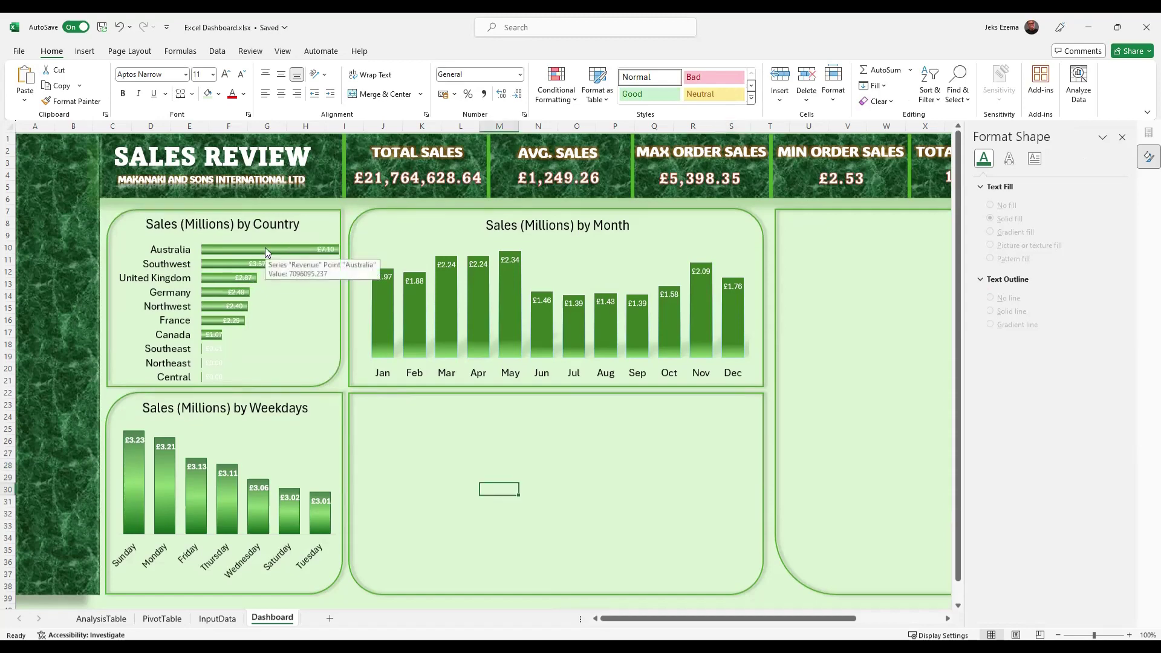
Set the country bars' gradient direction to Linear Left, a 180° angle.
left_click(265, 248)
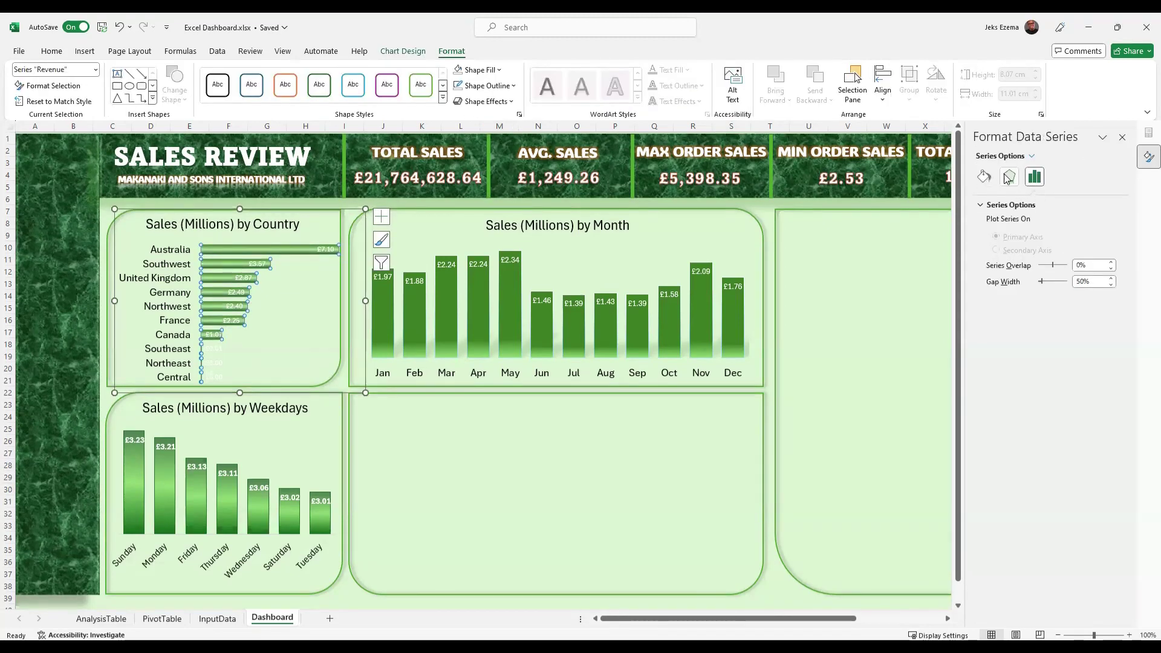
left_click(1010, 176)
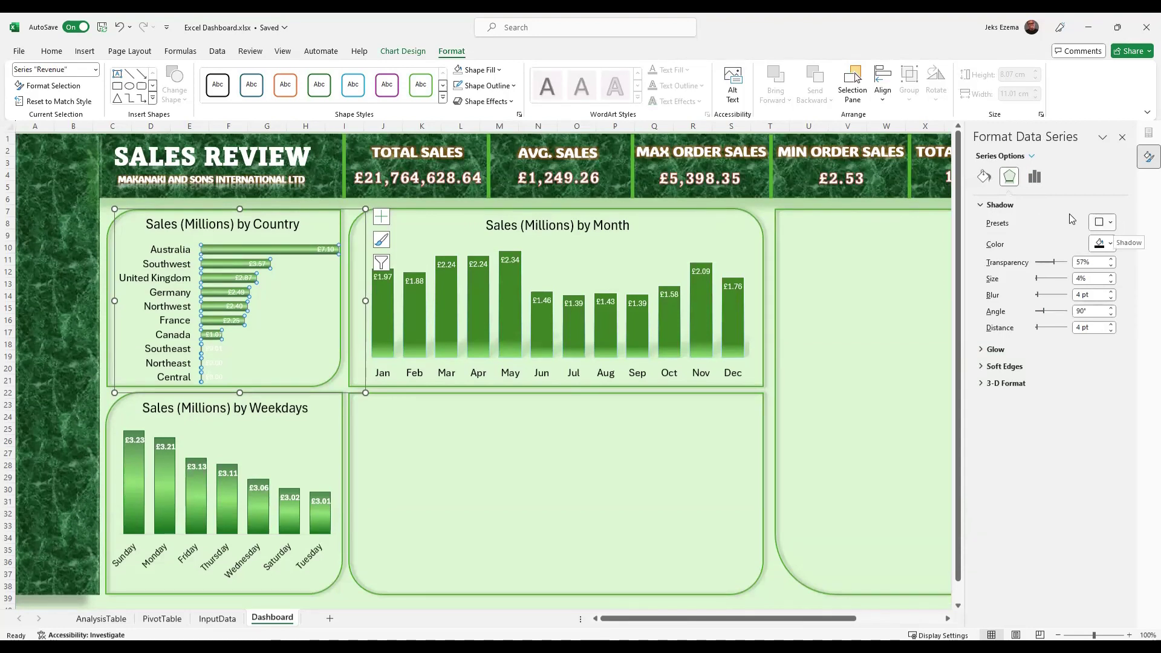
left_click(984, 176)
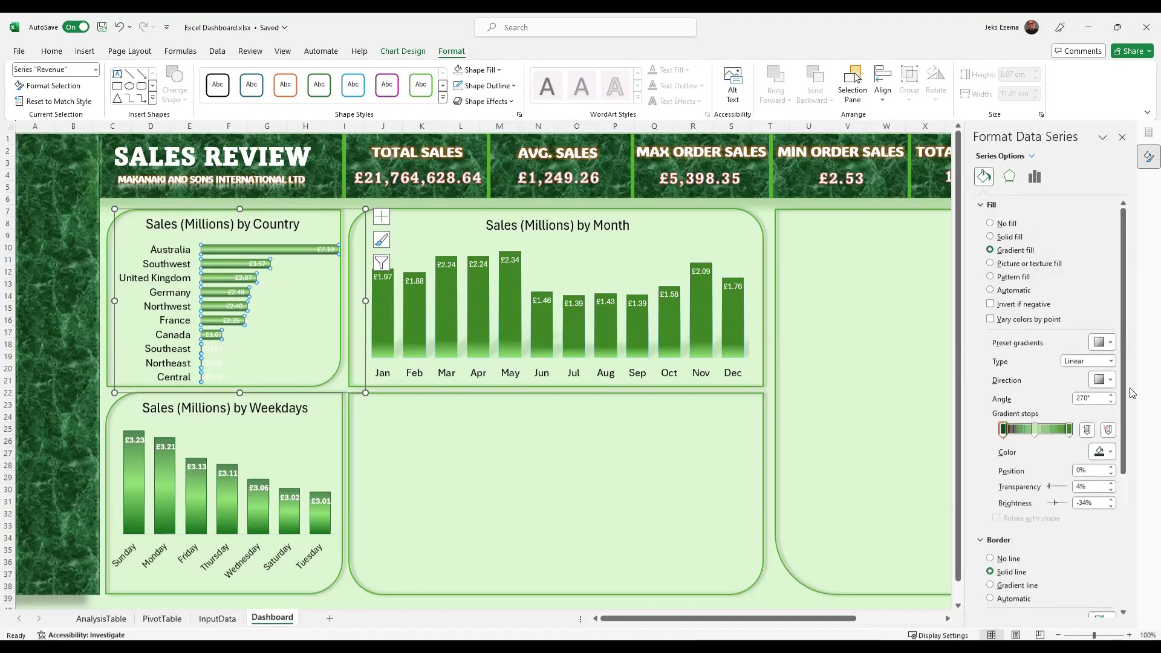
left_click(1111, 343)
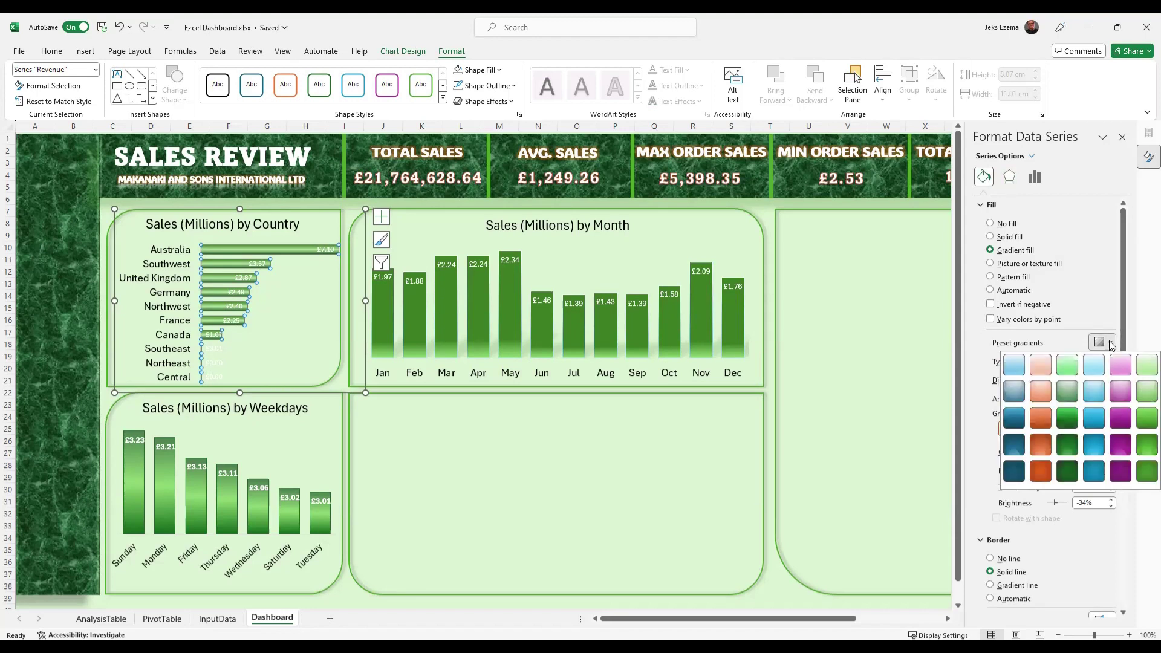
left_click(1102, 304)
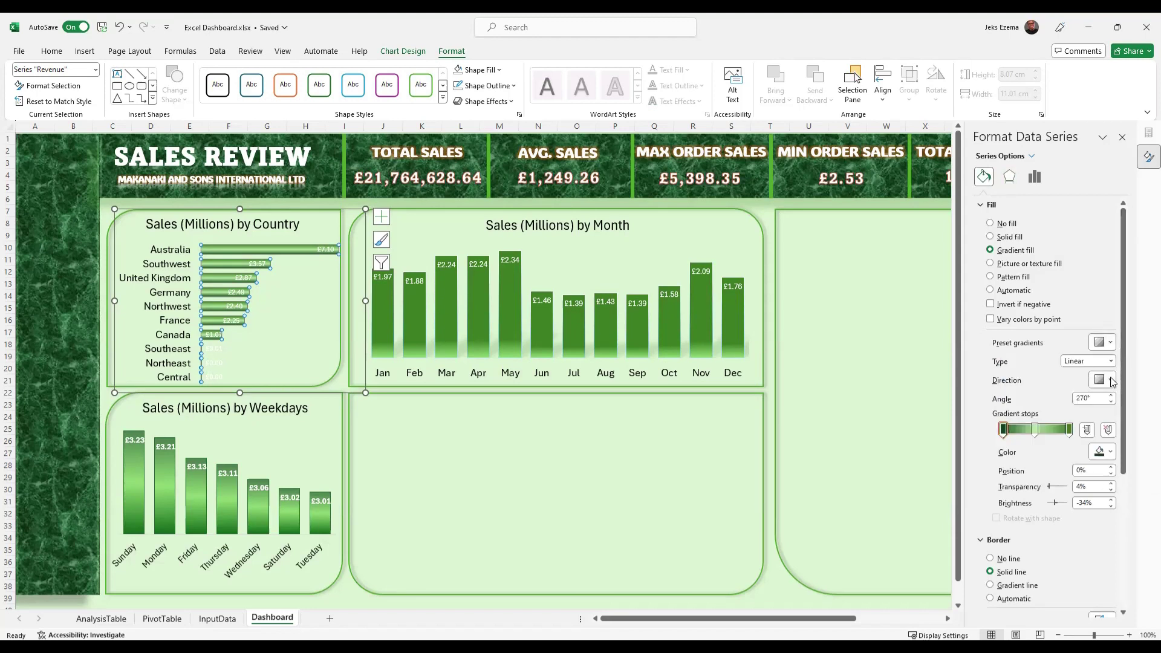
left_click(1114, 379)
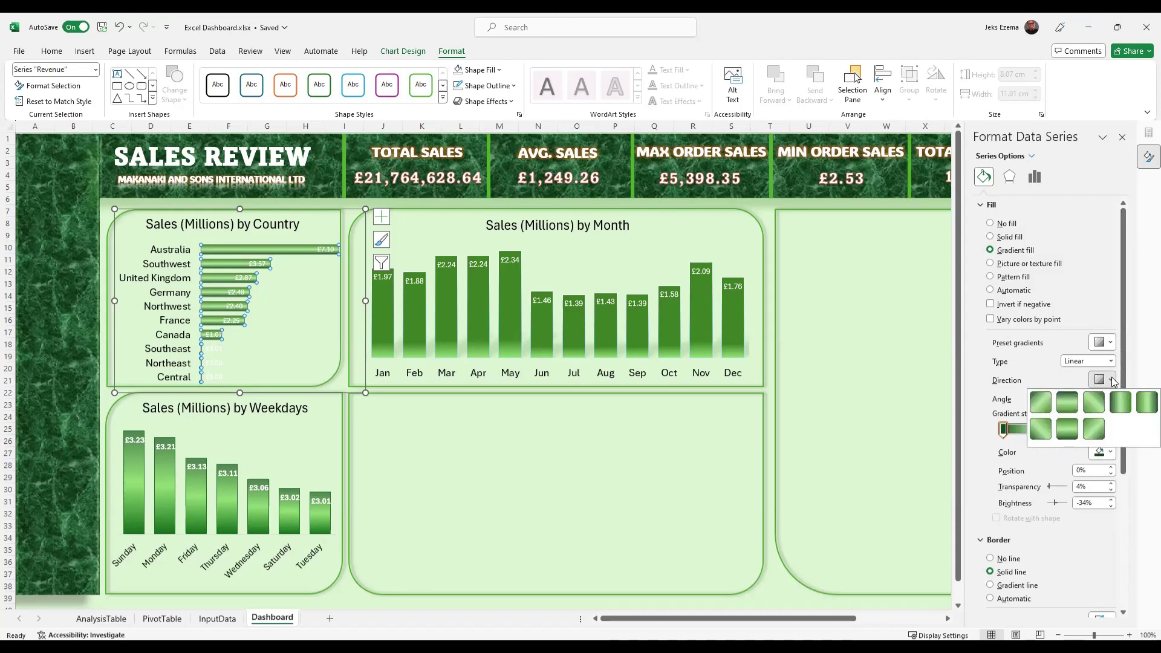
left_click(1143, 409)
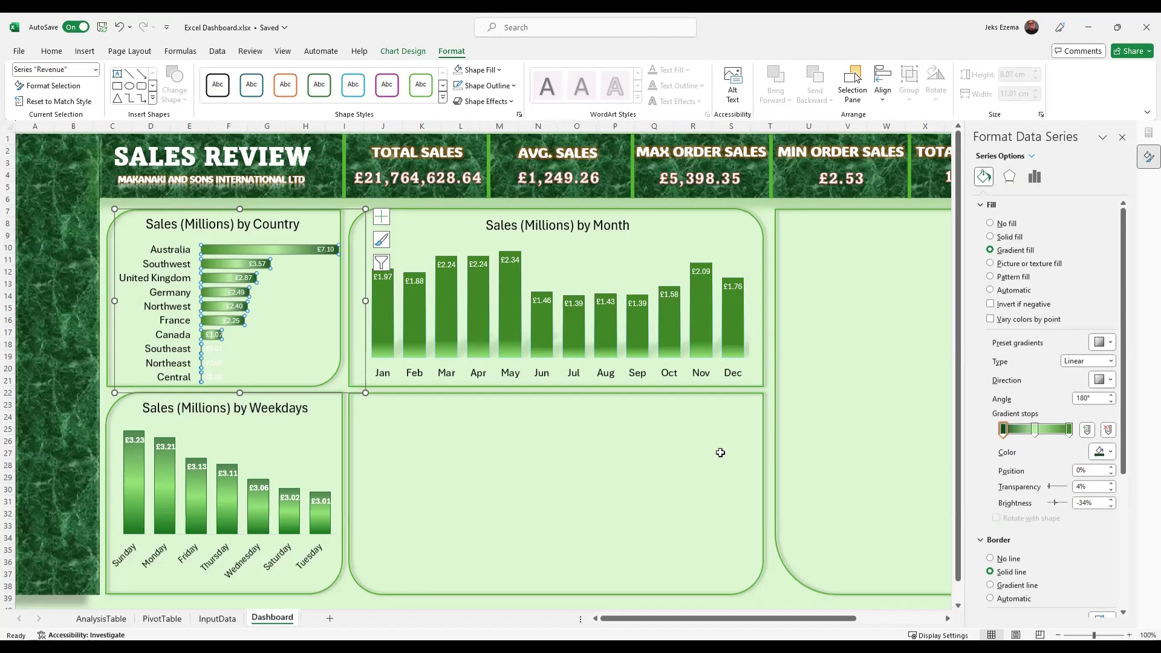
left_click(445, 300)
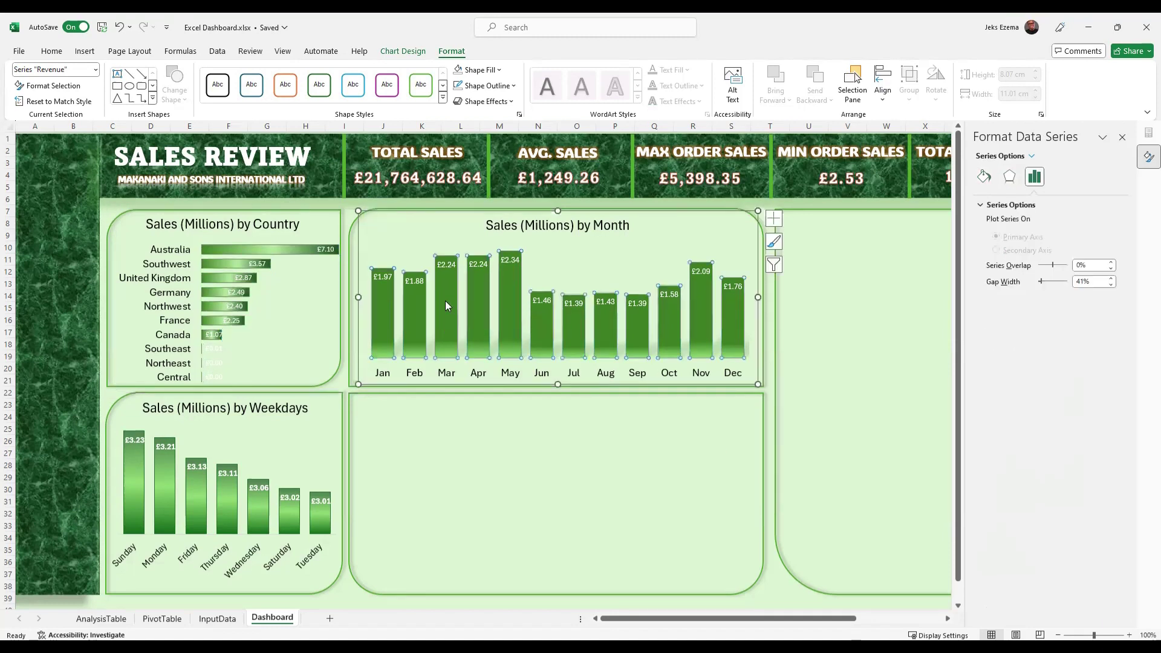
Add a gradient stop to the month bars and give the middle stop 60% brightness.
left_click(982, 176)
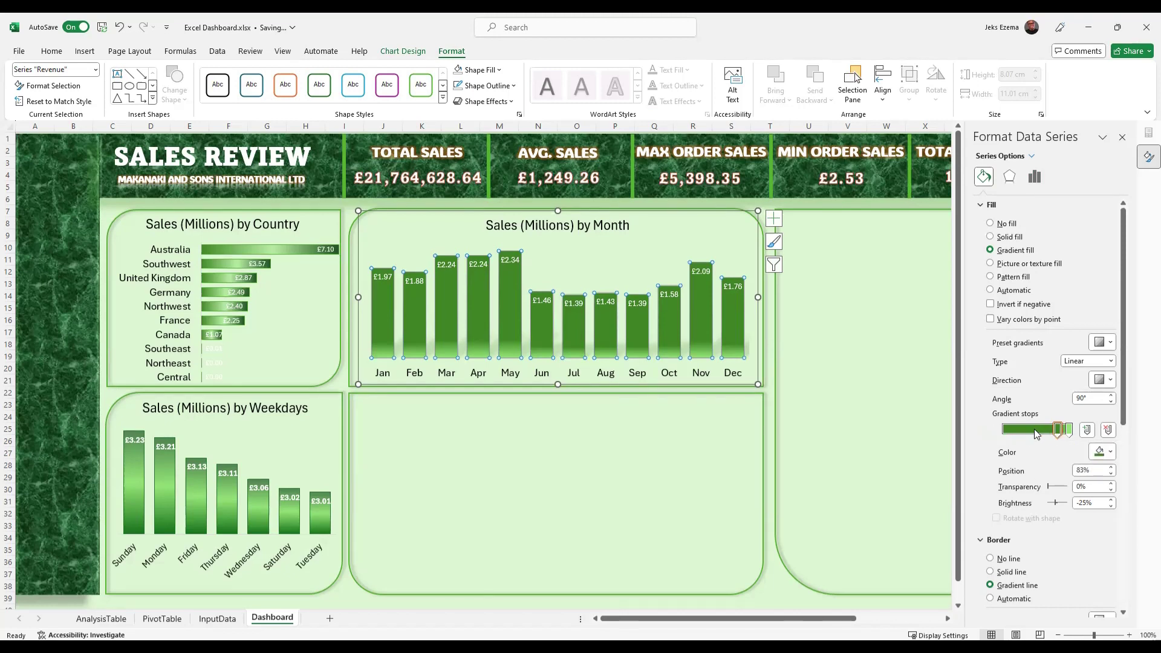
left_click(1038, 431)
mouse_move(1038, 433)
left_mouse_down()
mouse_move(993, 430)
mouse_move(1044, 434)
left_mouse_up()
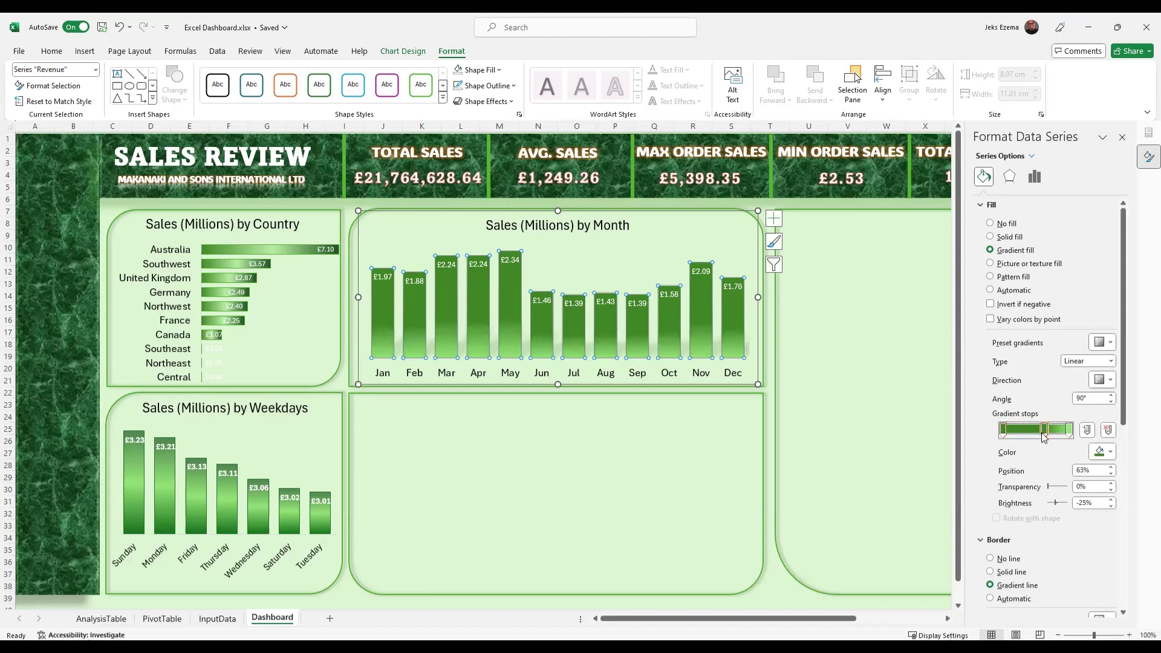
left_click_drag(1043, 436, 1040, 435)
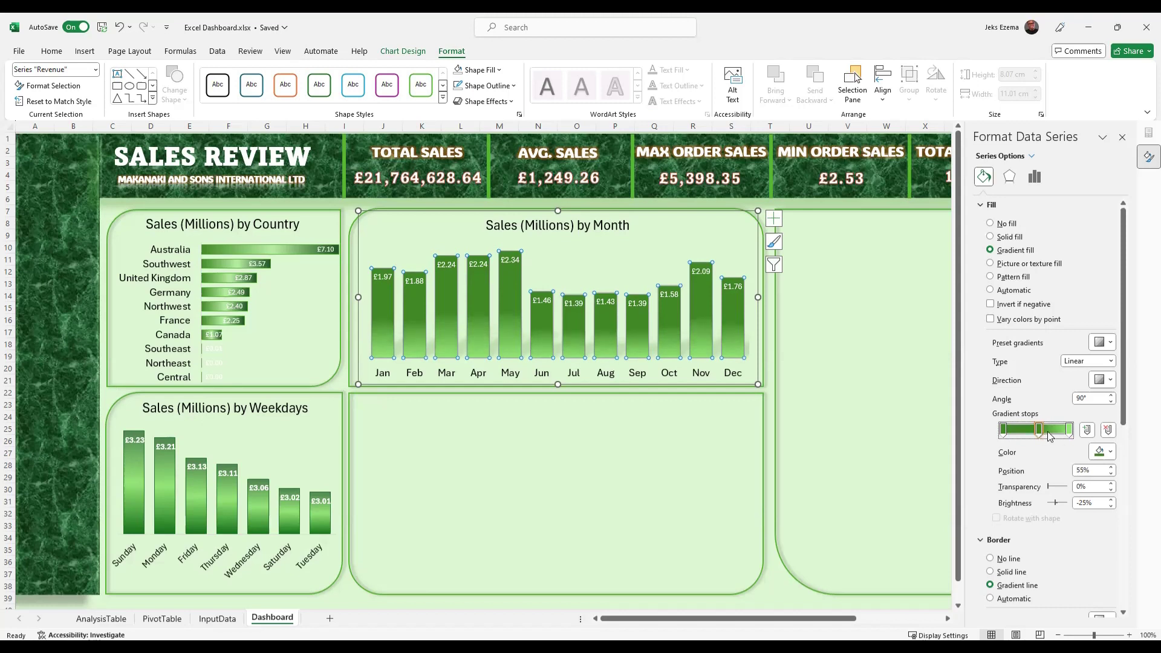
left_click(1111, 453)
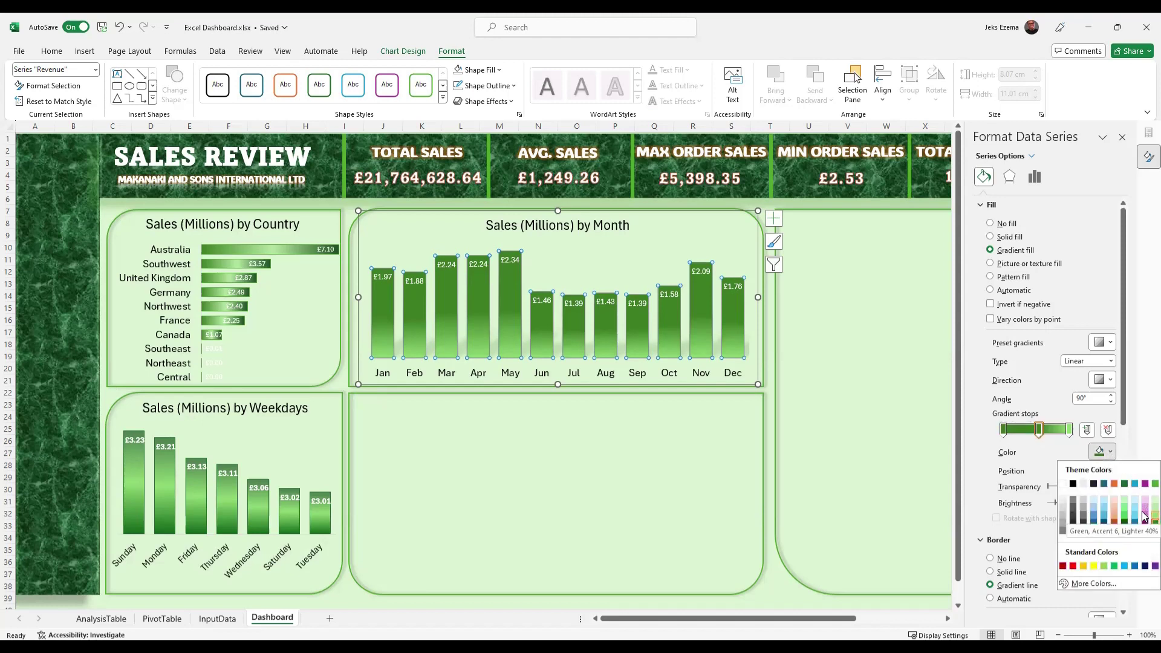
key("Escape")
type("60")
key("Return")
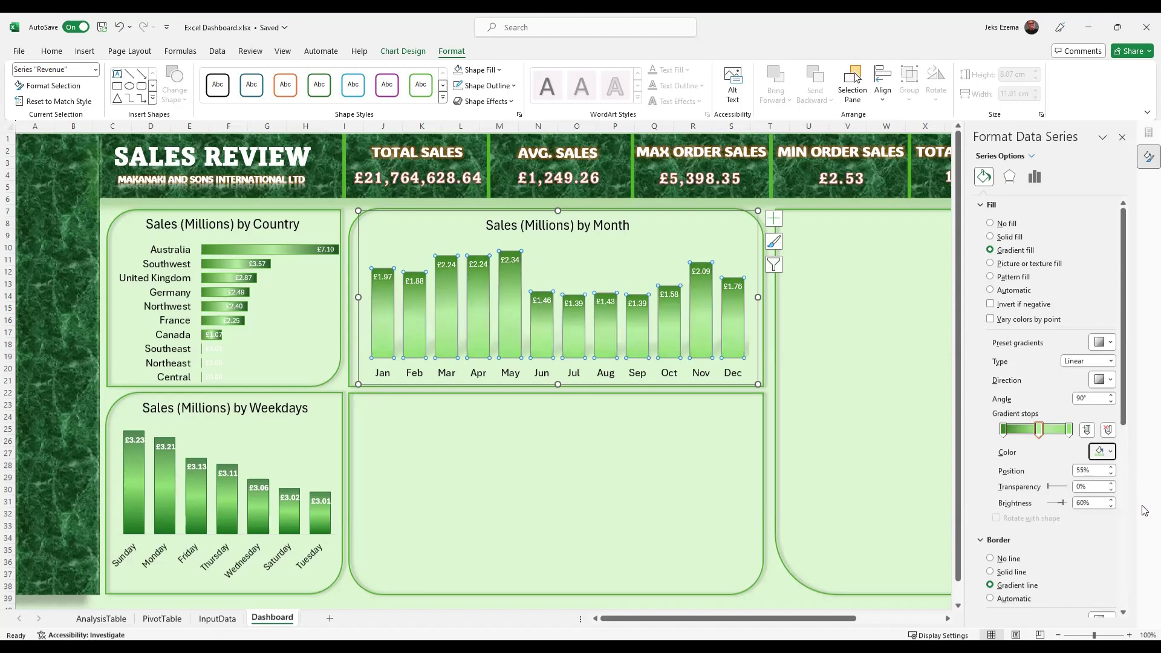
Make the gradient's end stop darker green and move the middle stop to about 64%.
left_click(1069, 431)
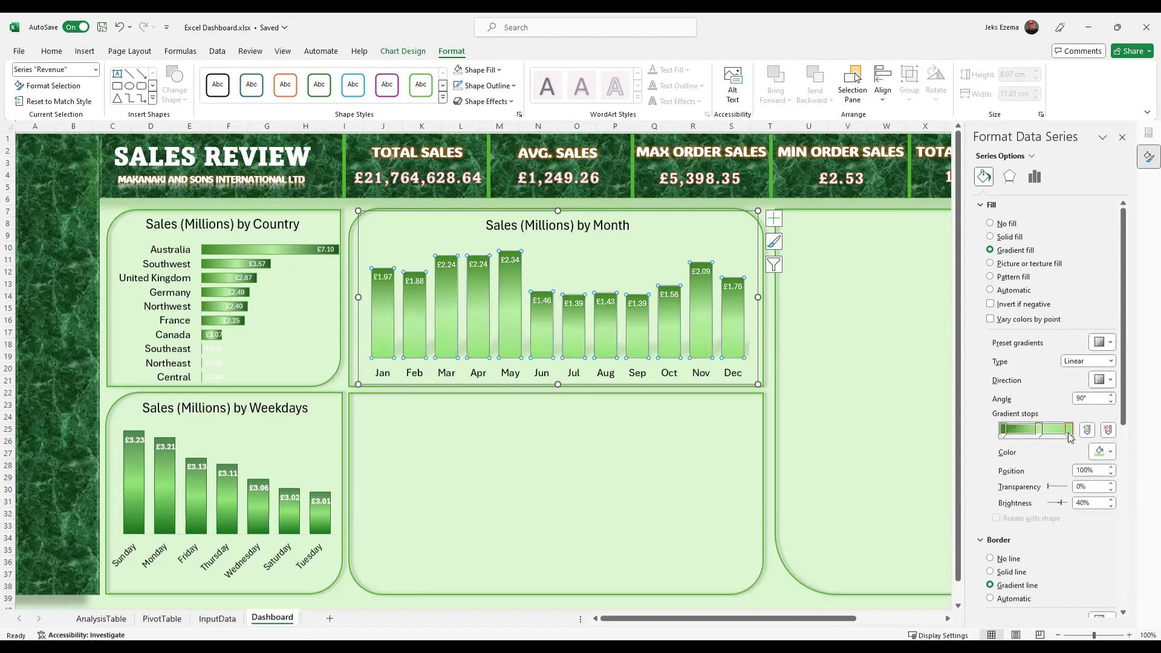
left_click(1111, 453)
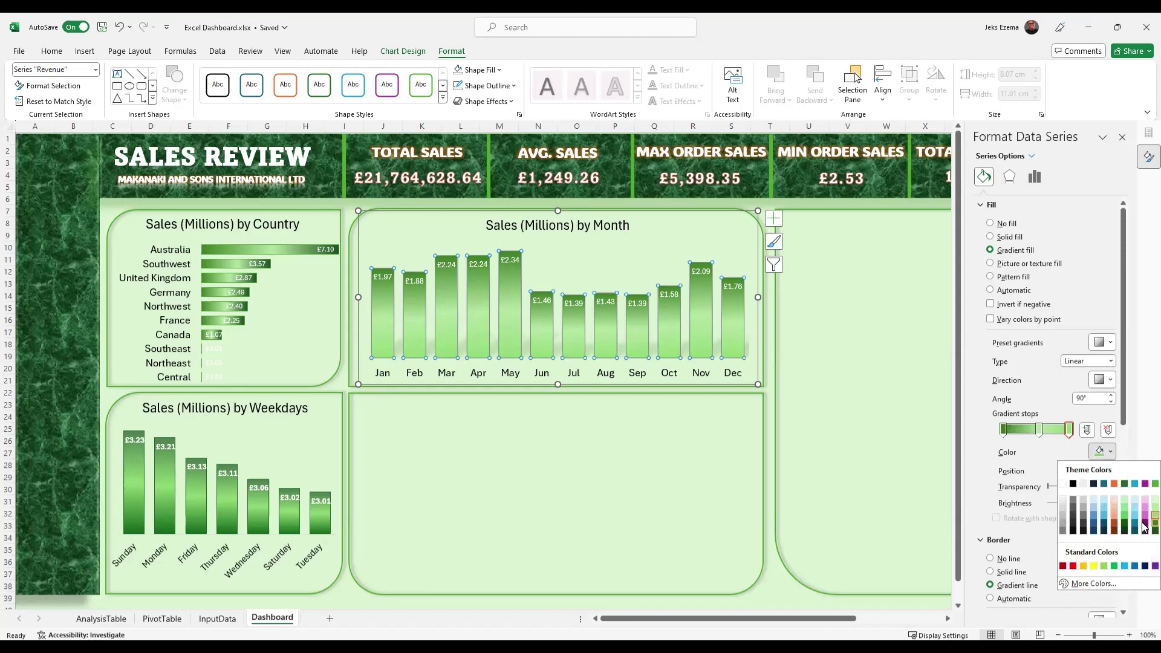
left_click(1152, 525)
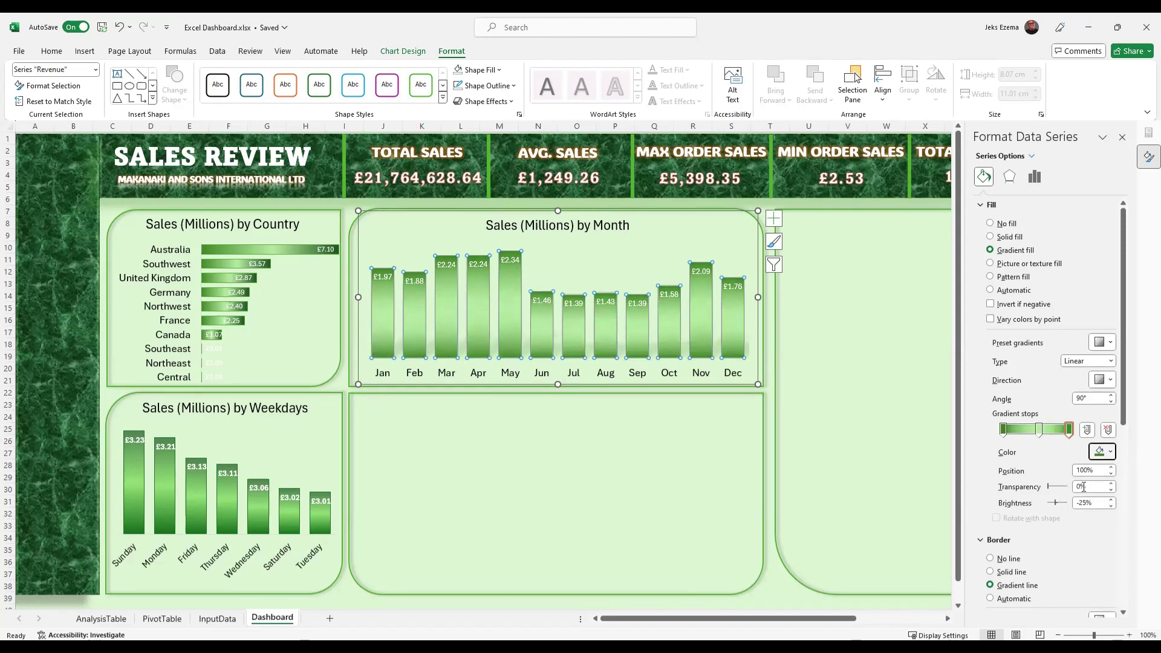
left_click(1039, 429)
left_click_drag(1040, 429, 1051, 430)
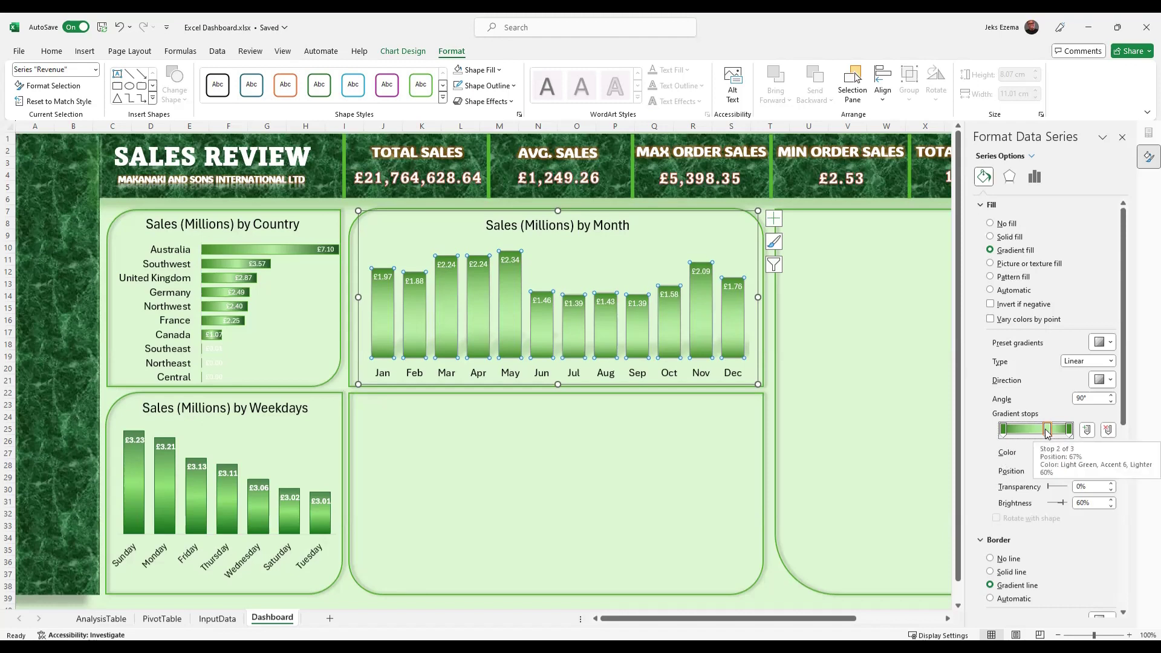
left_click_drag(1047, 431, 1018, 435)
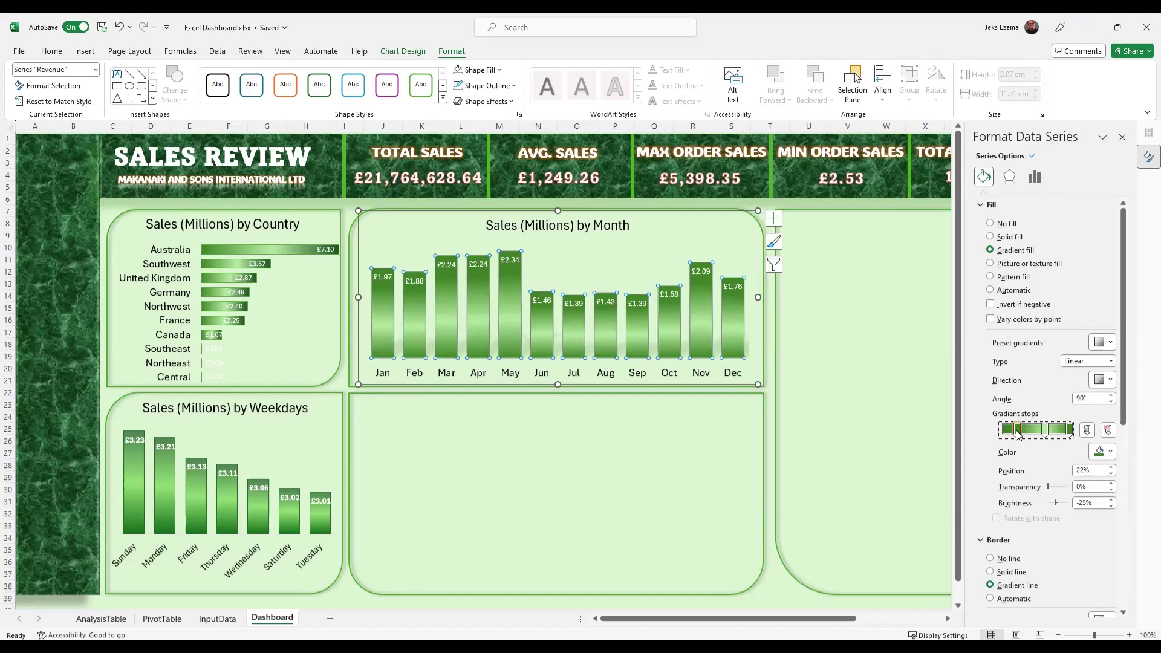
Bold the Country and Month charts' data labels to match the weekday chart.
left_click(681, 509)
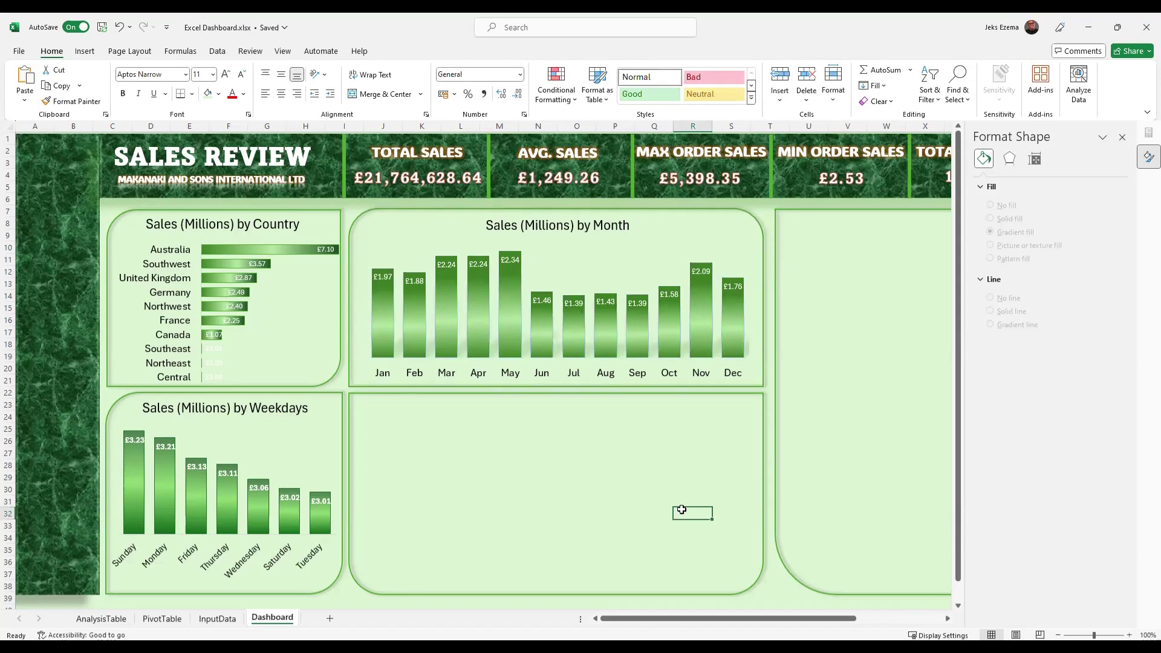
left_click(225, 476)
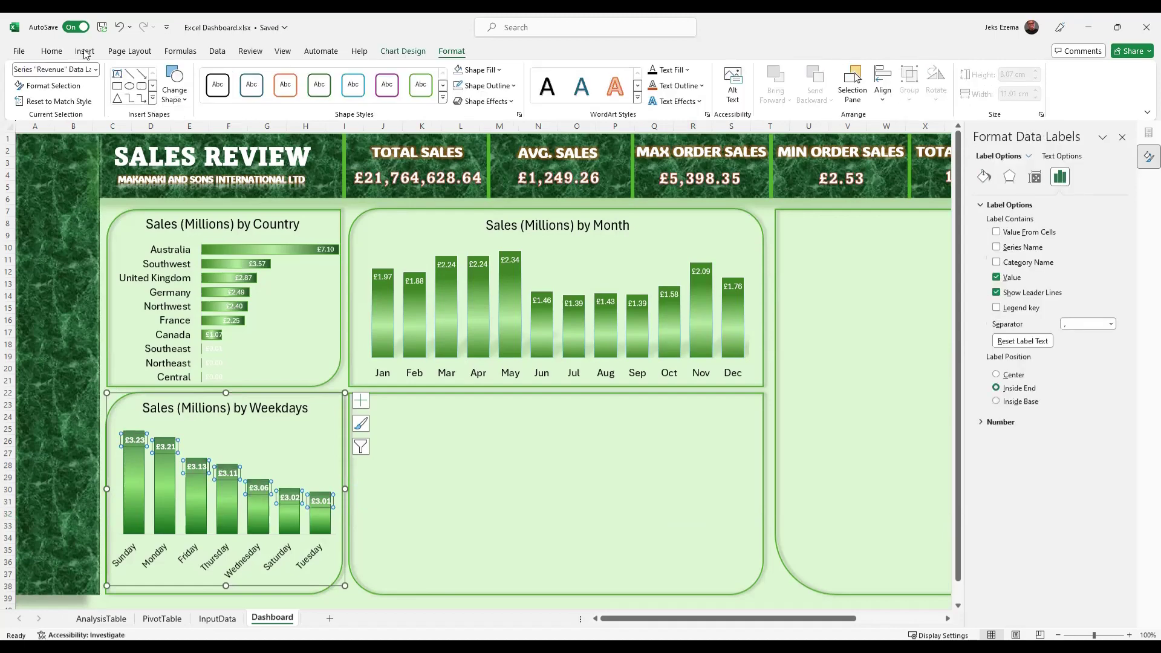
left_click(52, 51)
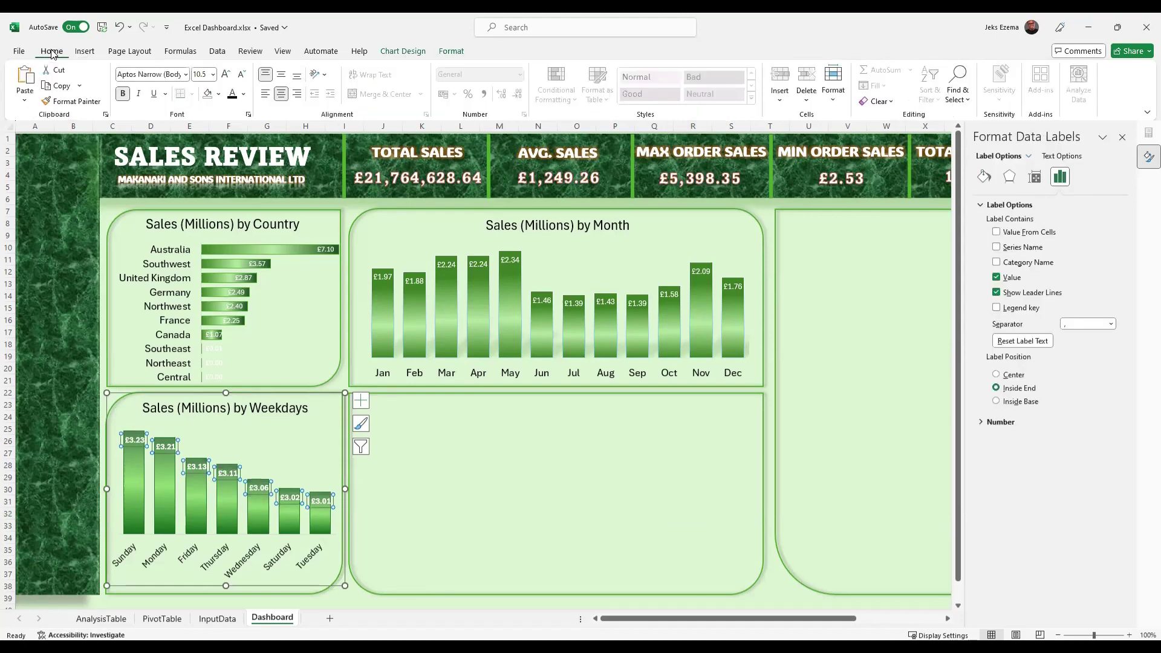
left_click(325, 248)
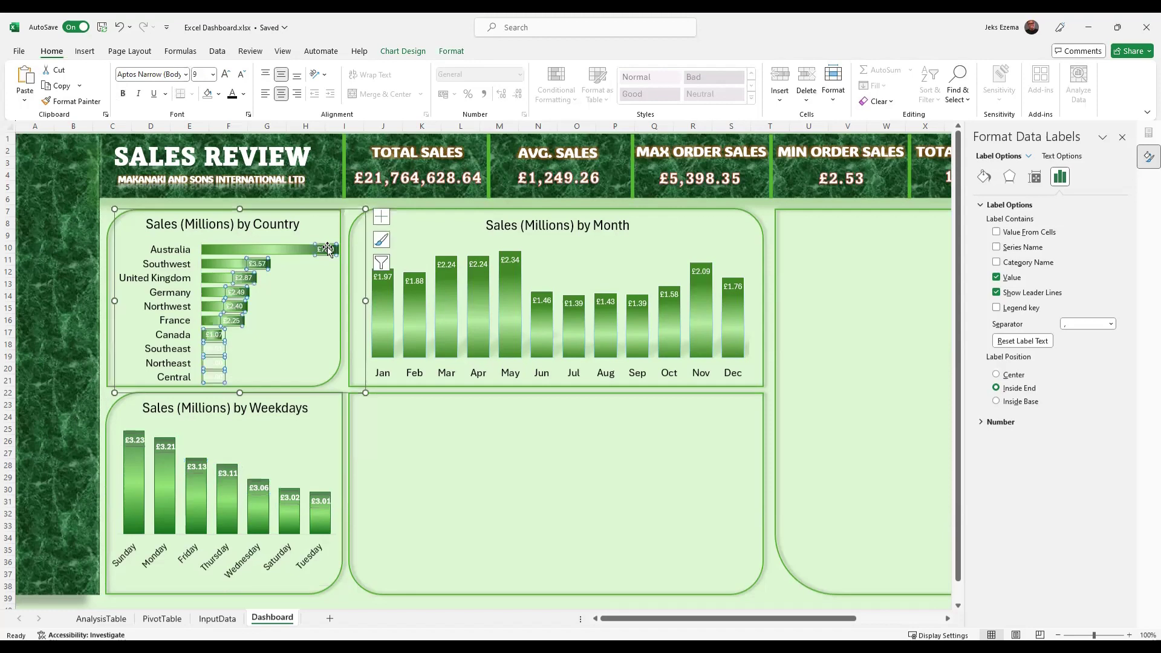
left_click(124, 95)
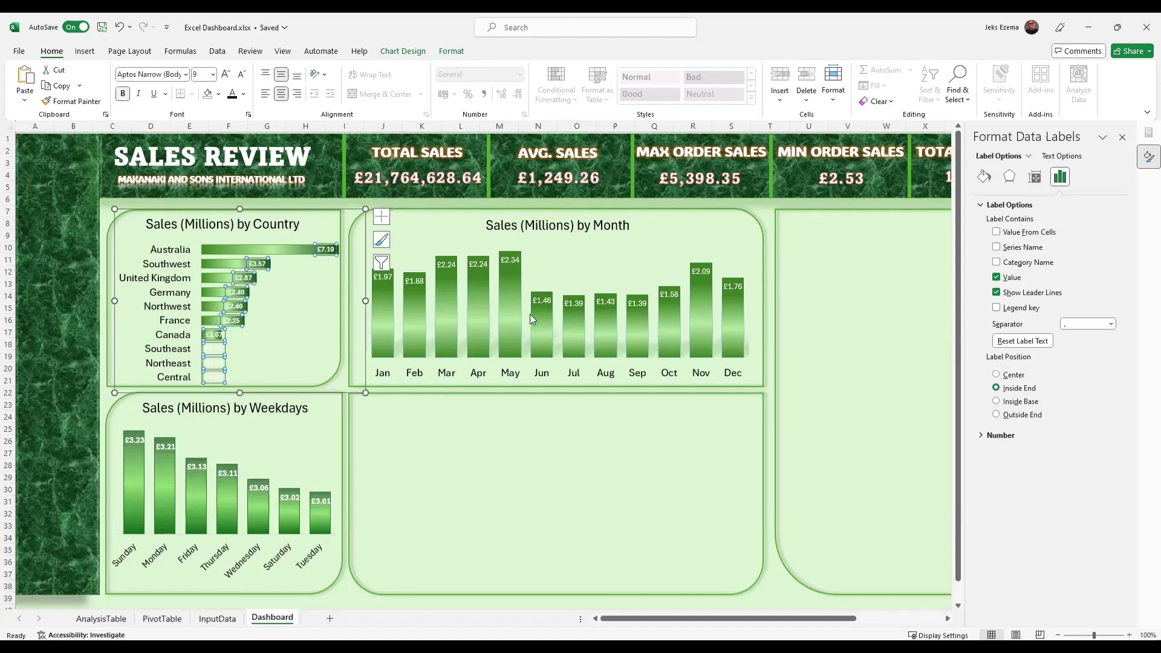
left_click(448, 264)
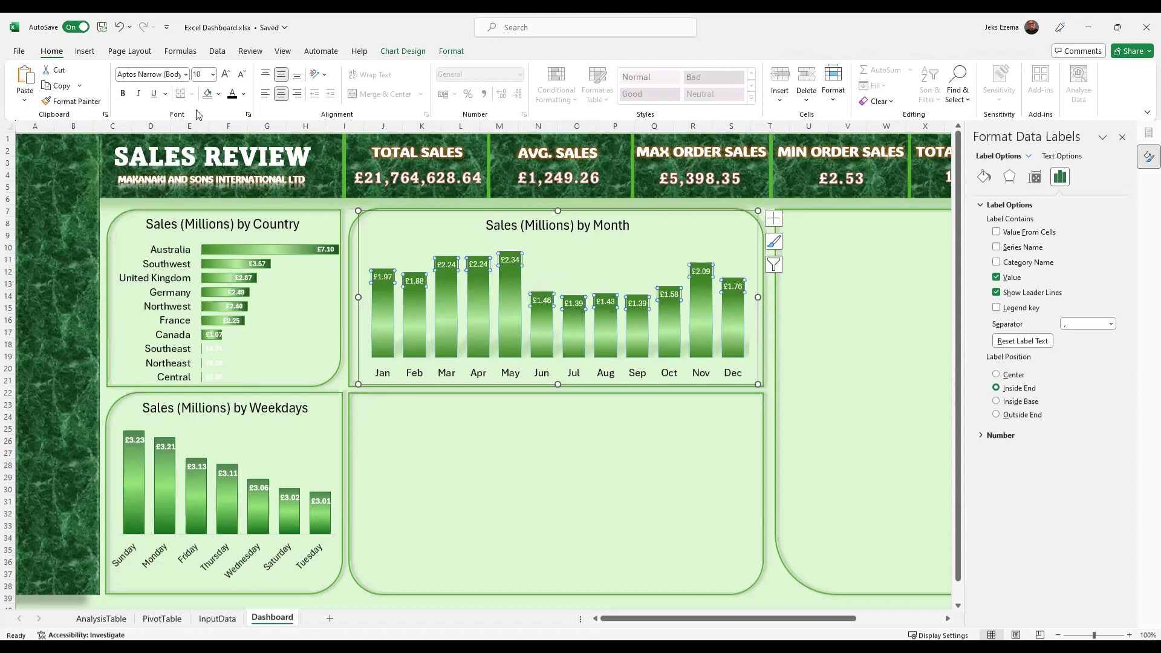
left_click(124, 95)
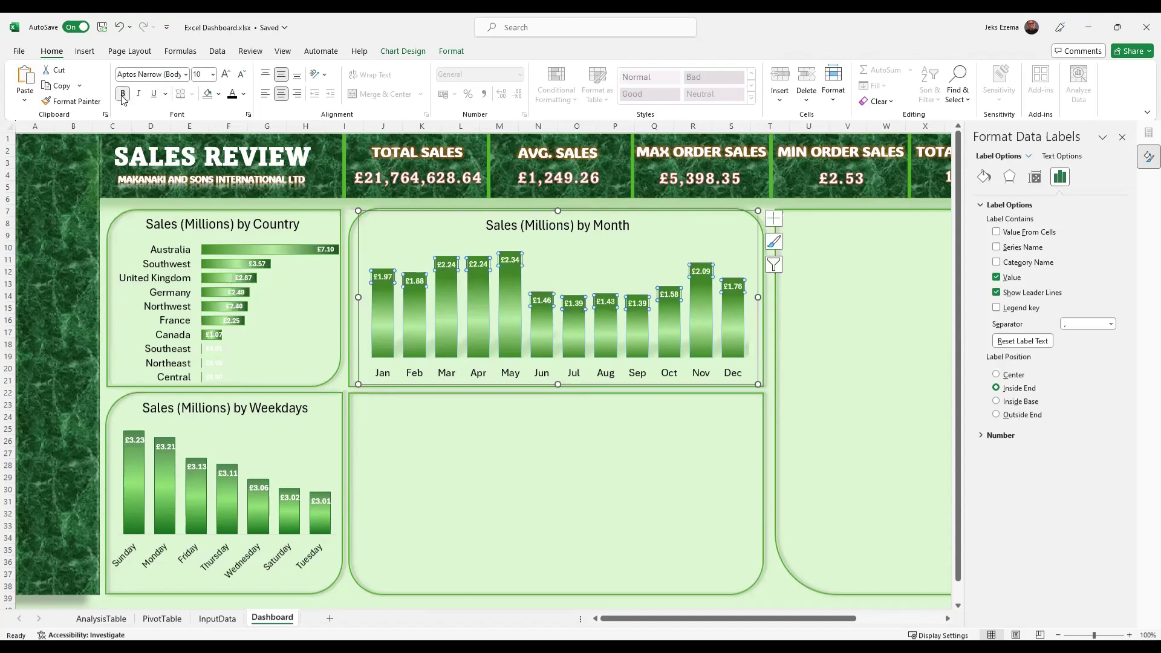
key("Escape")
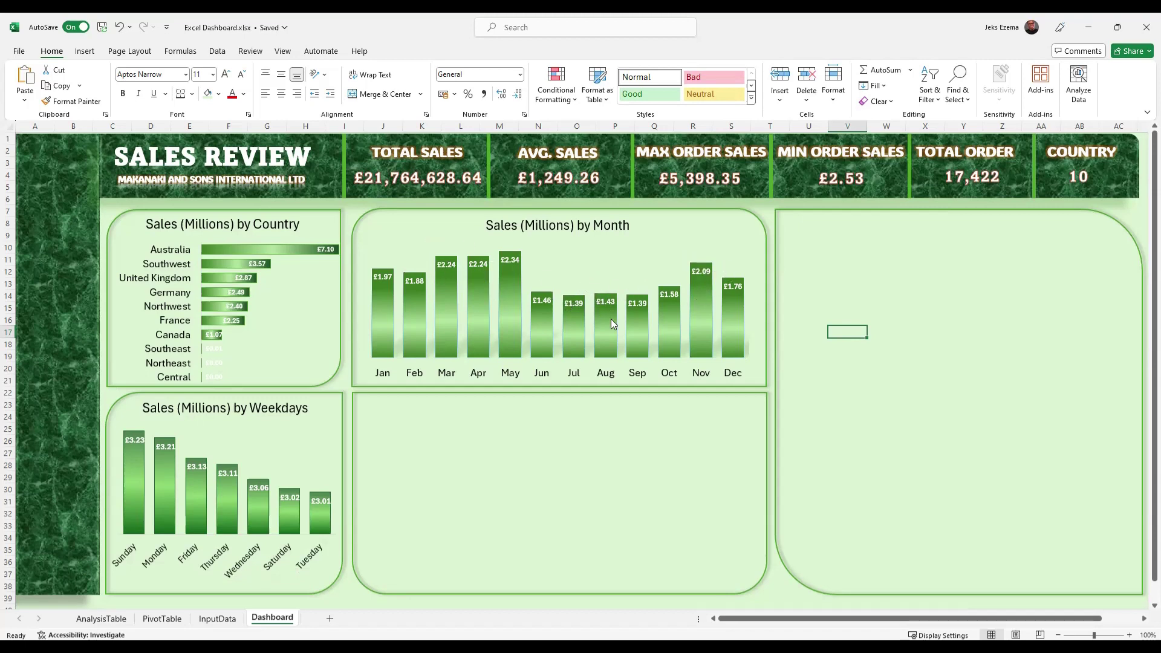
Check the weekdays table on the InputData sheet.
left_click(218, 620)
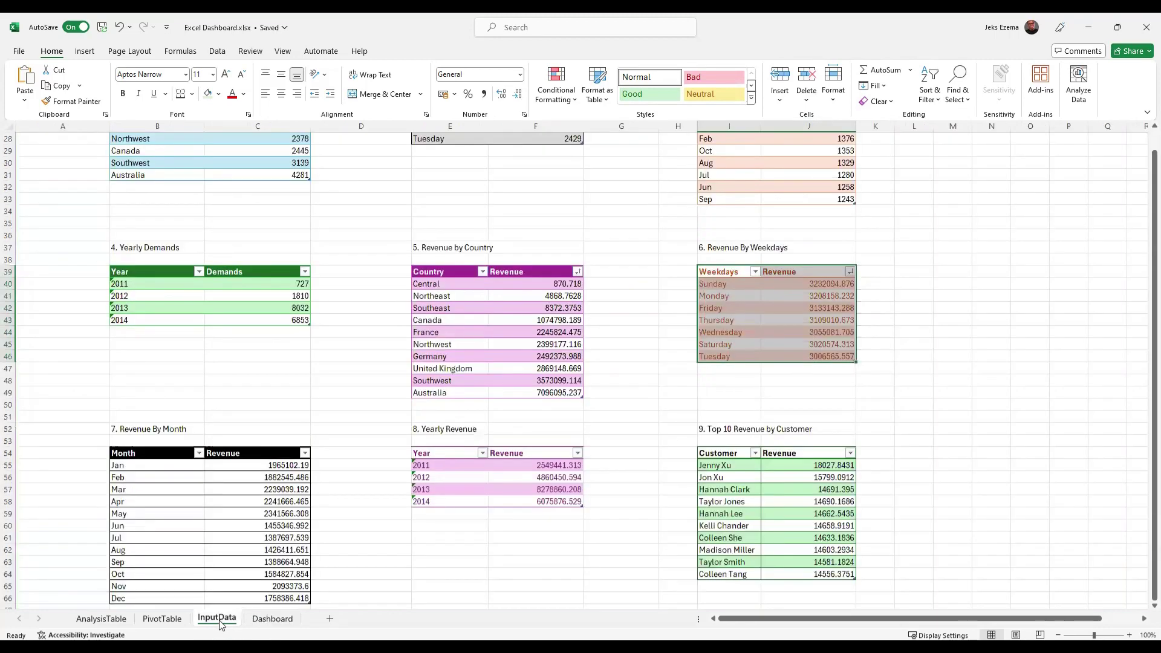
left_click(956, 349)
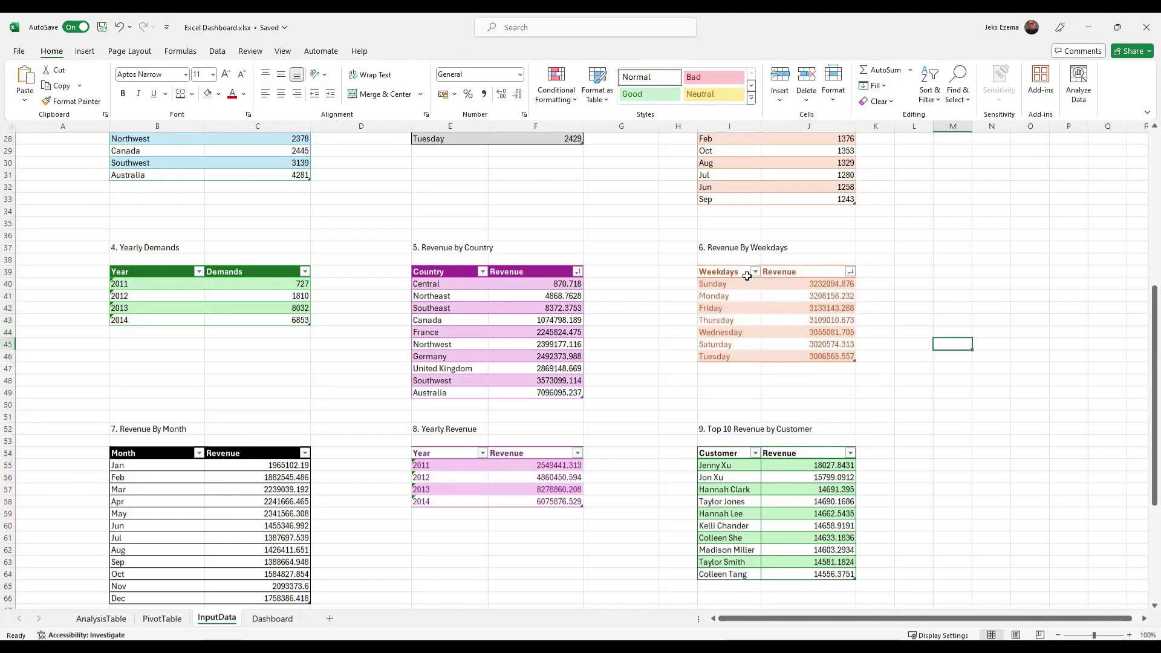
key("Up")
key("Up")
key("Up")
key("Up")
key("Up")
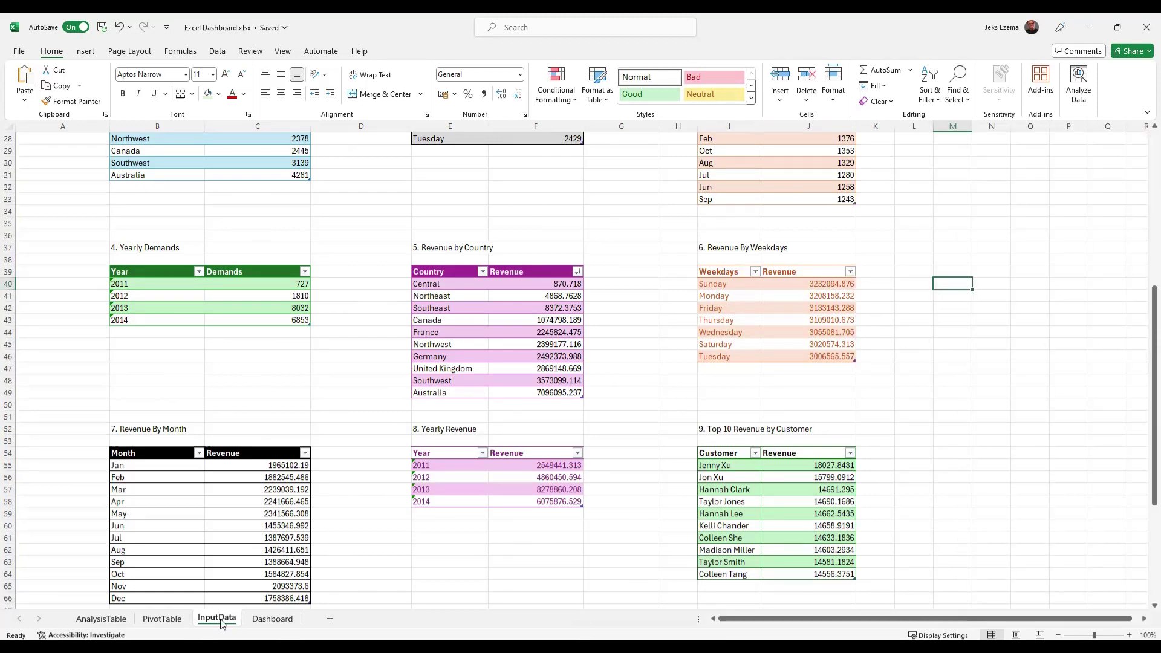
Replace the pivot fields with Order Weekdays rows and copy A4:B10 with Ctrl+C.
left_click(162, 619)
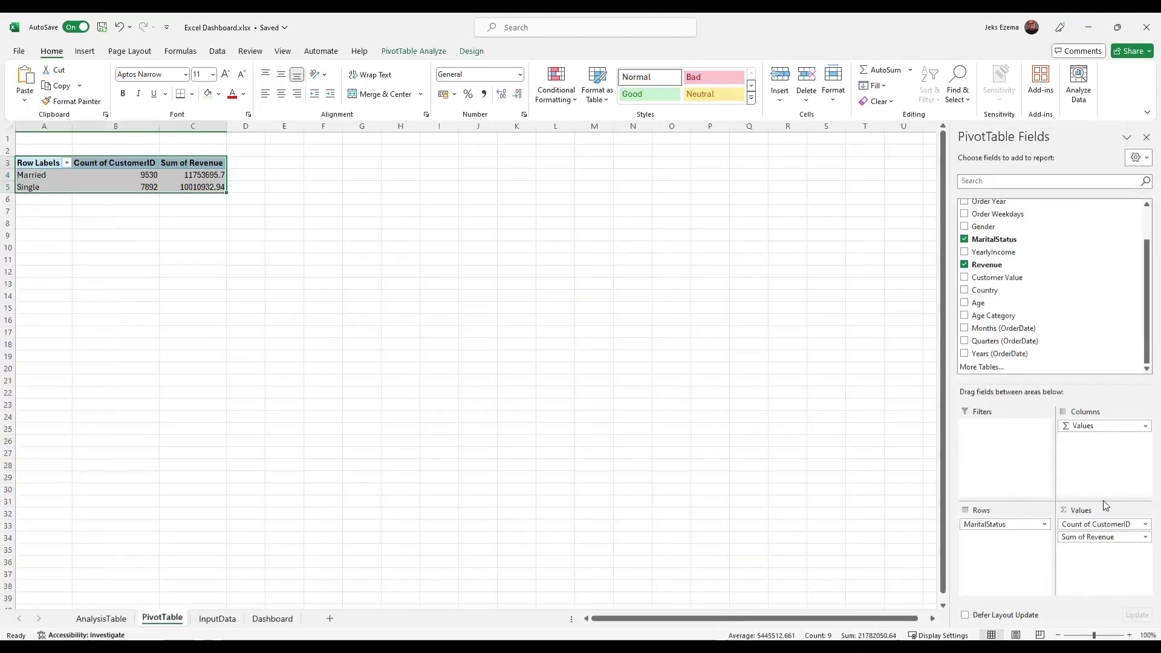
left_click_drag(1099, 525, 859, 487)
left_click_drag(1000, 525, 829, 513)
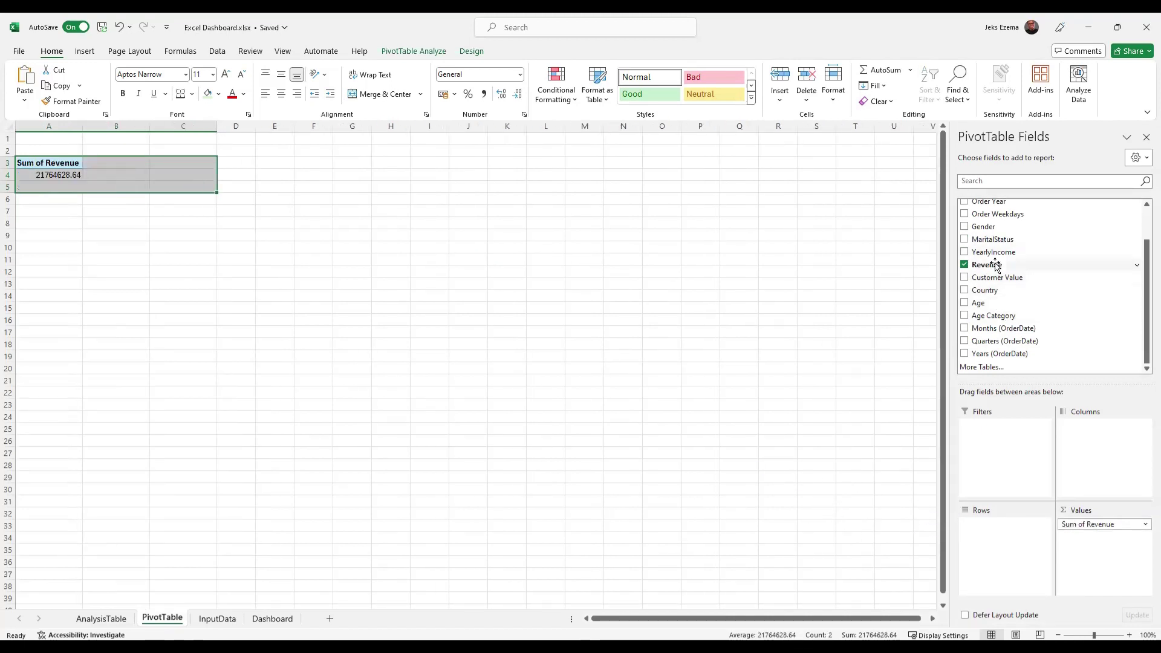
scroll(997, 266, "up", 1)
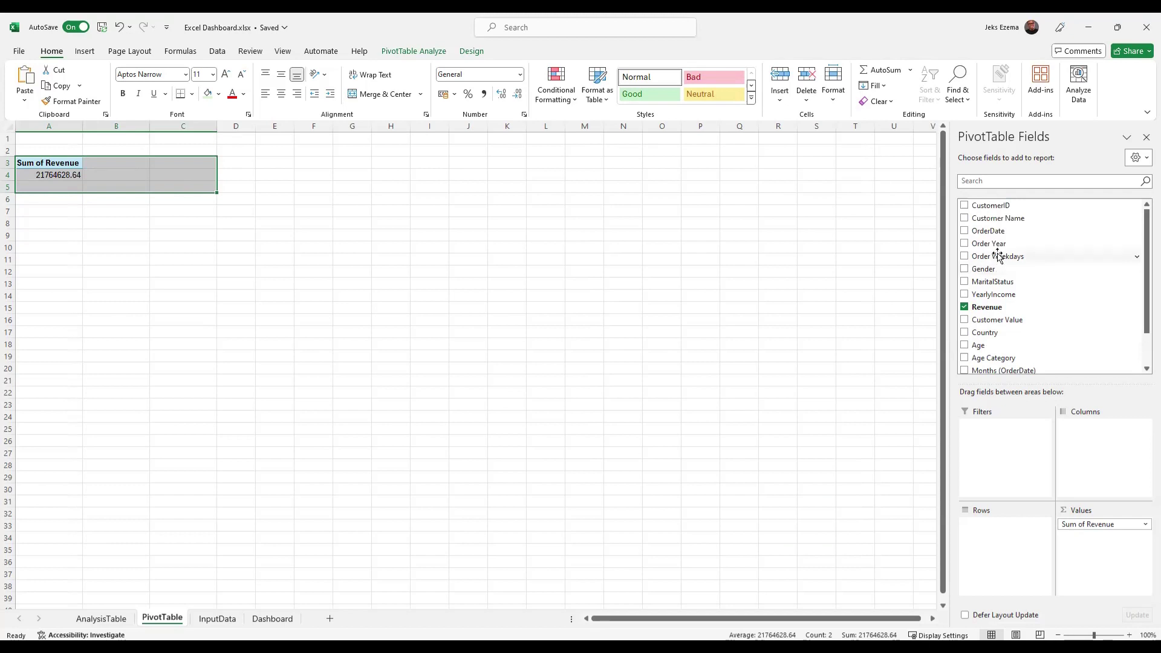
left_click_drag(1003, 256, 1014, 535)
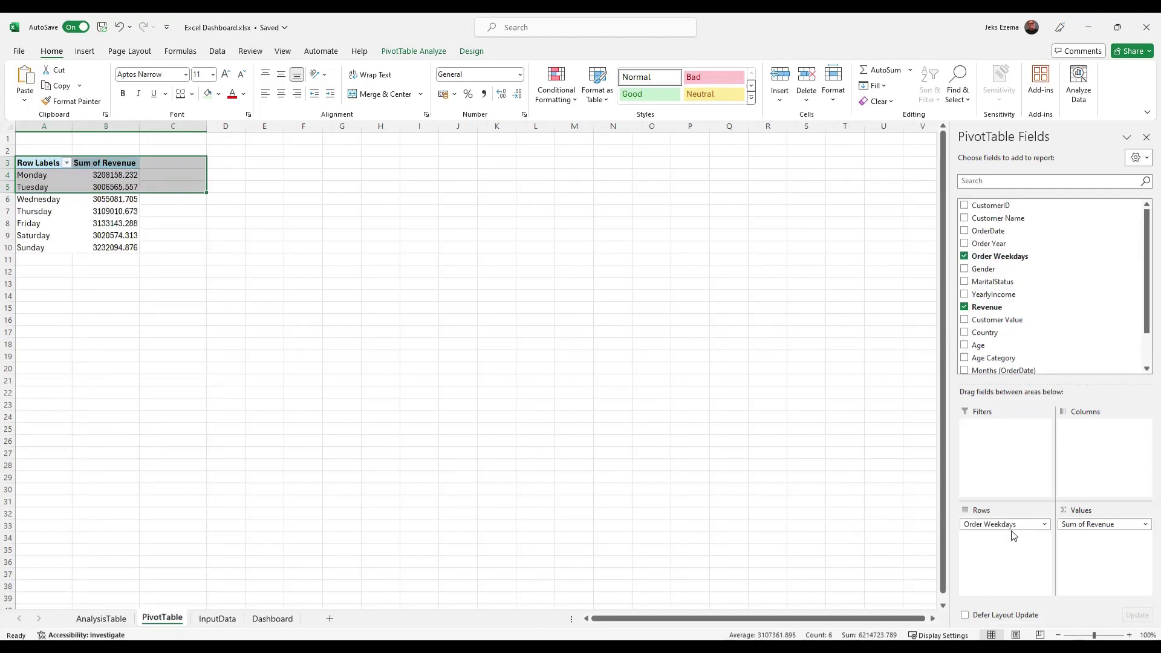
left_click(552, 309)
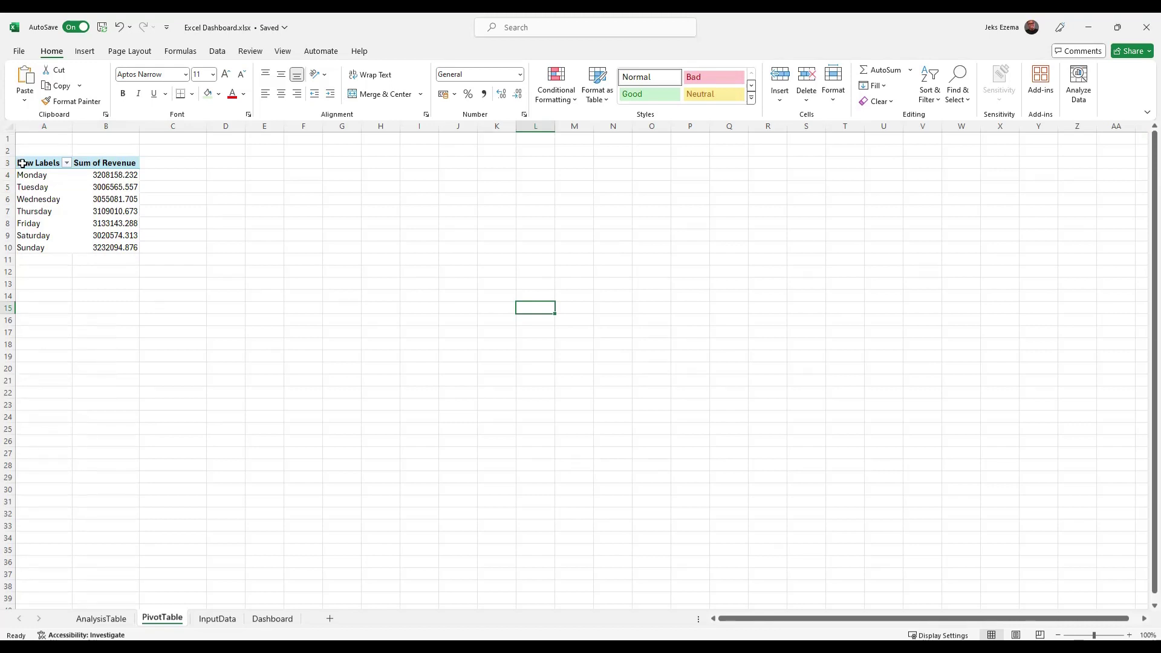
left_click_drag(22, 174, 75, 245)
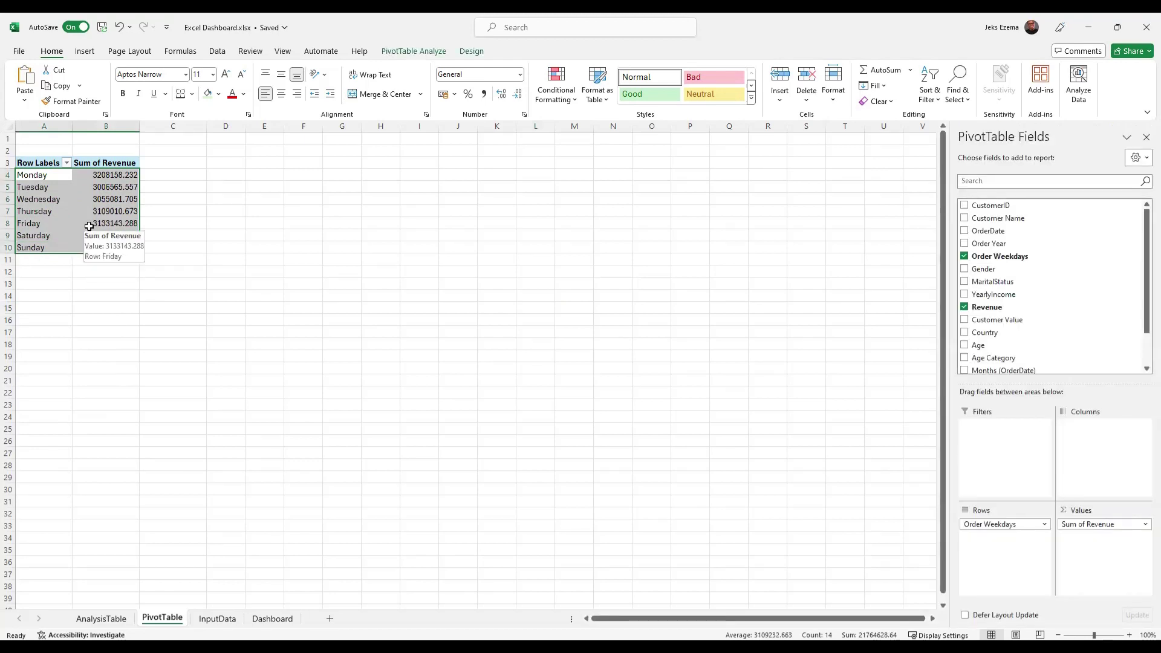
key("ctrl+c")
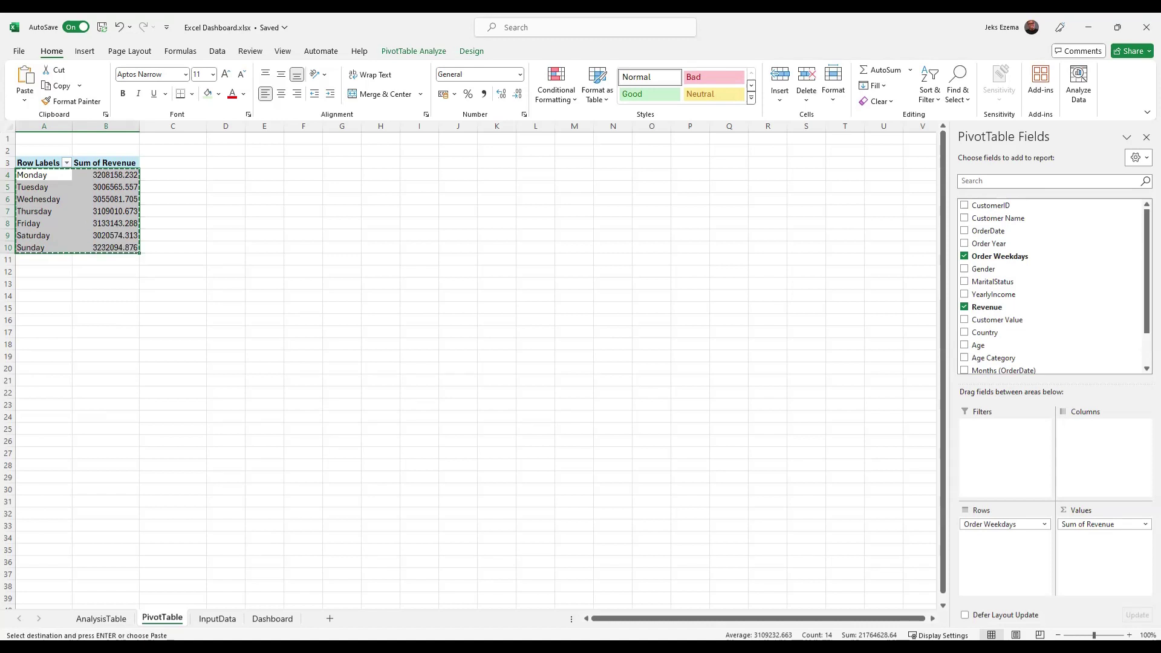
Paste the Monday–Sunday revenue over the Revenue By Weekdays rows, then view Dashboard.
left_click(220, 620)
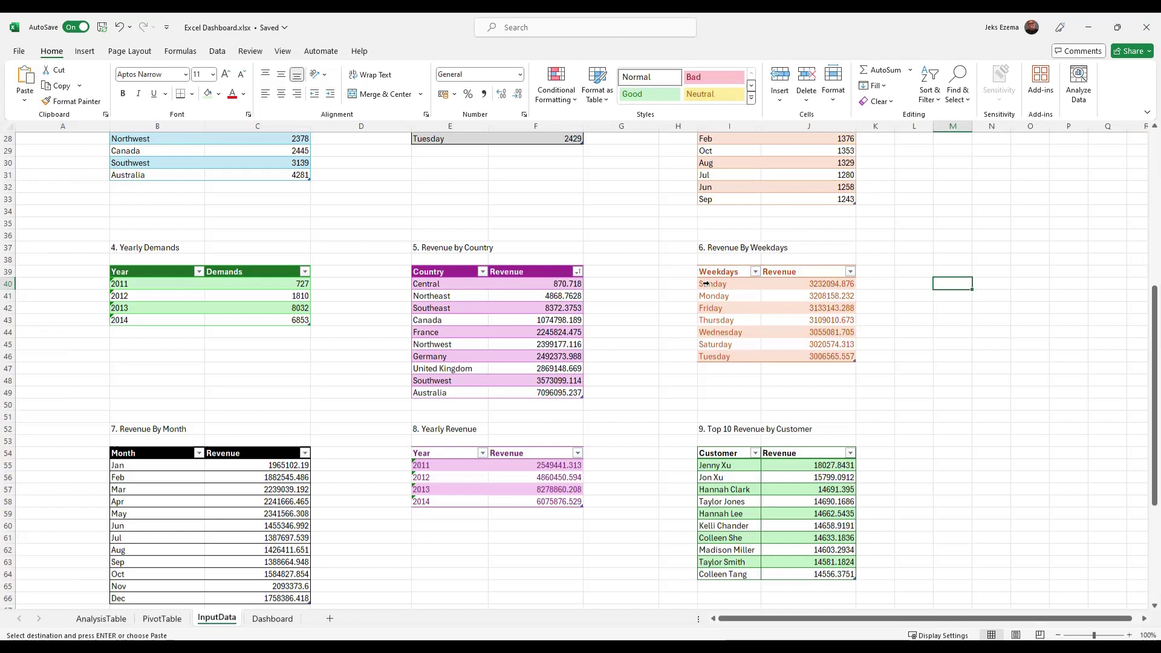
left_click_drag(706, 284, 792, 351)
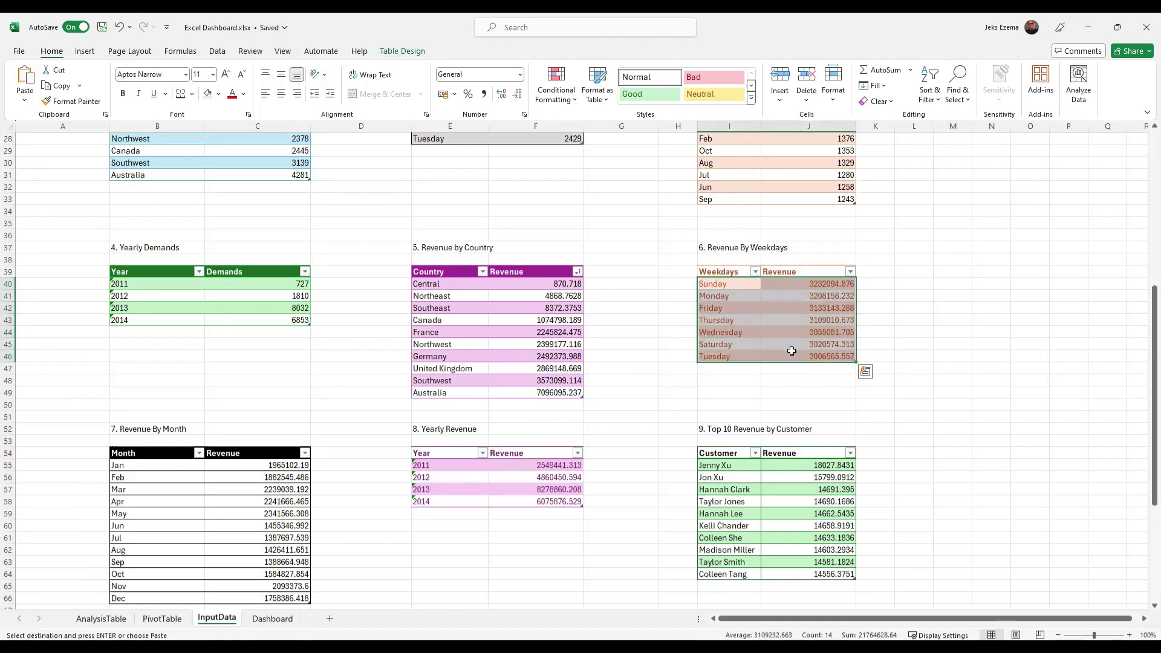
key("ctrl+v")
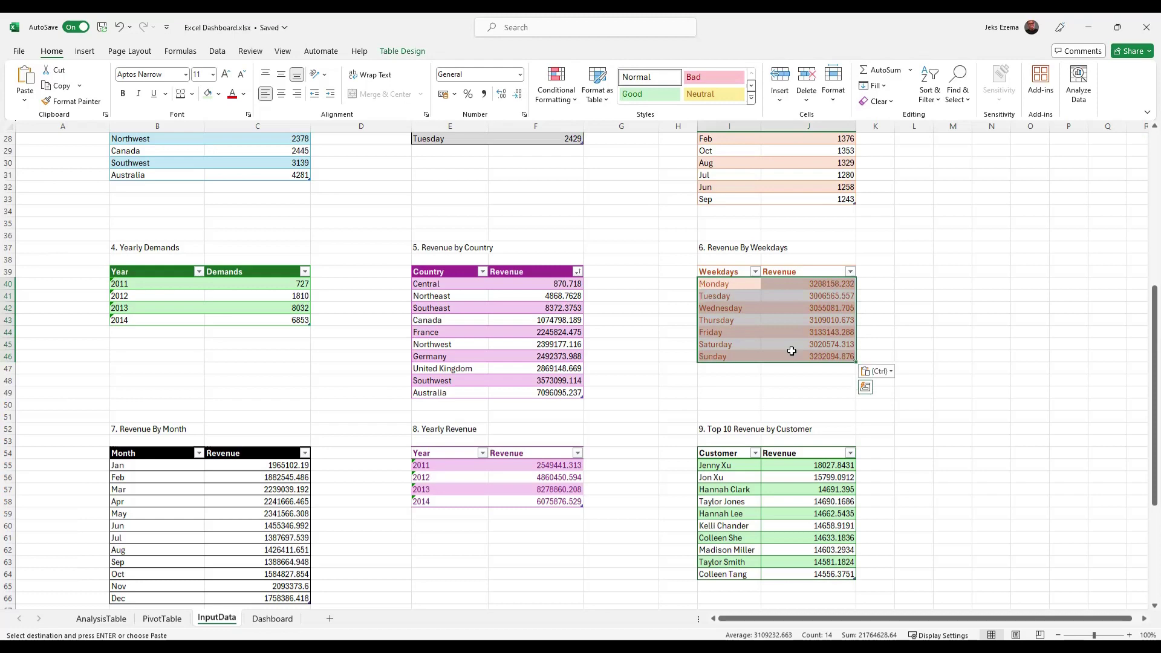
left_click(988, 329)
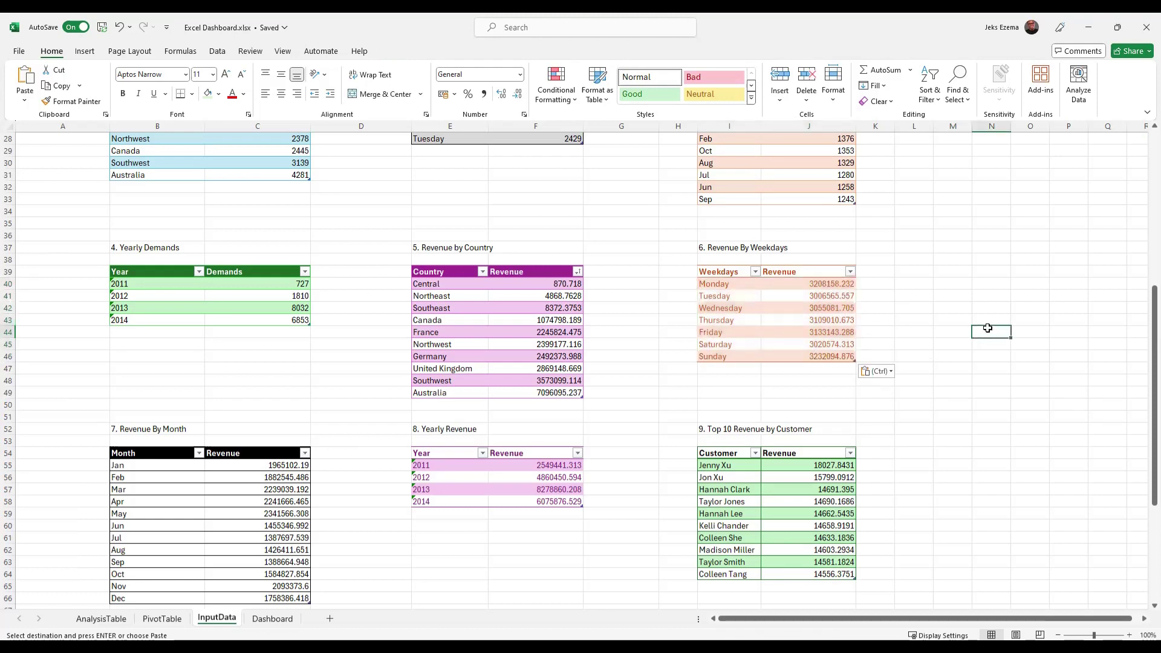
left_click(160, 620)
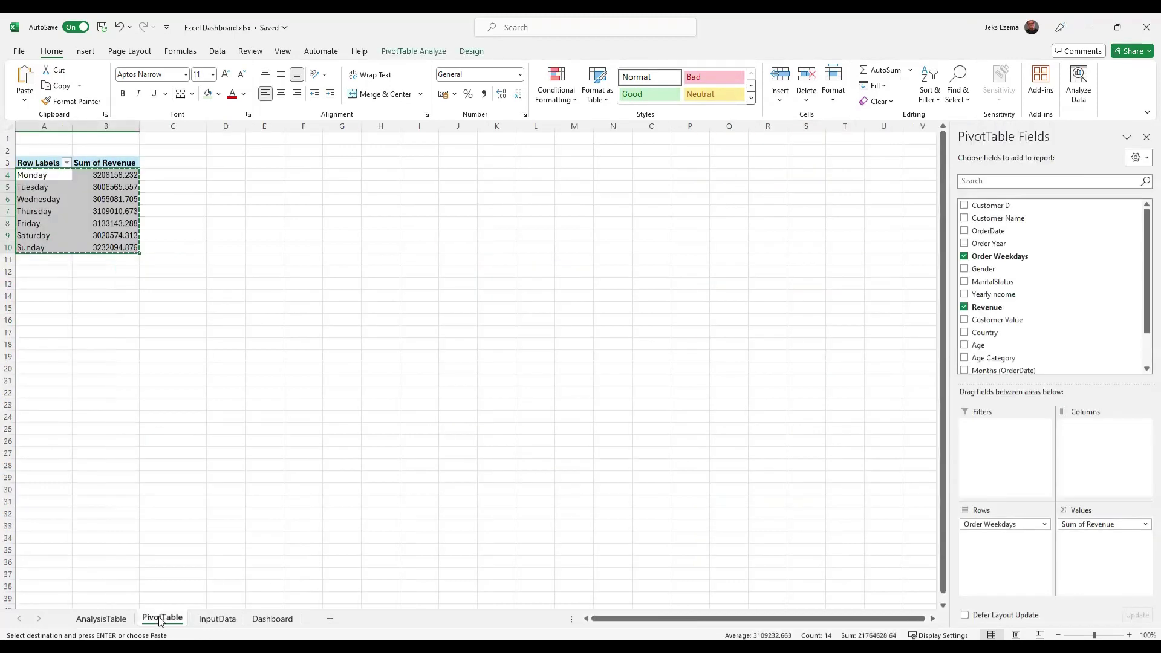
left_click(270, 620)
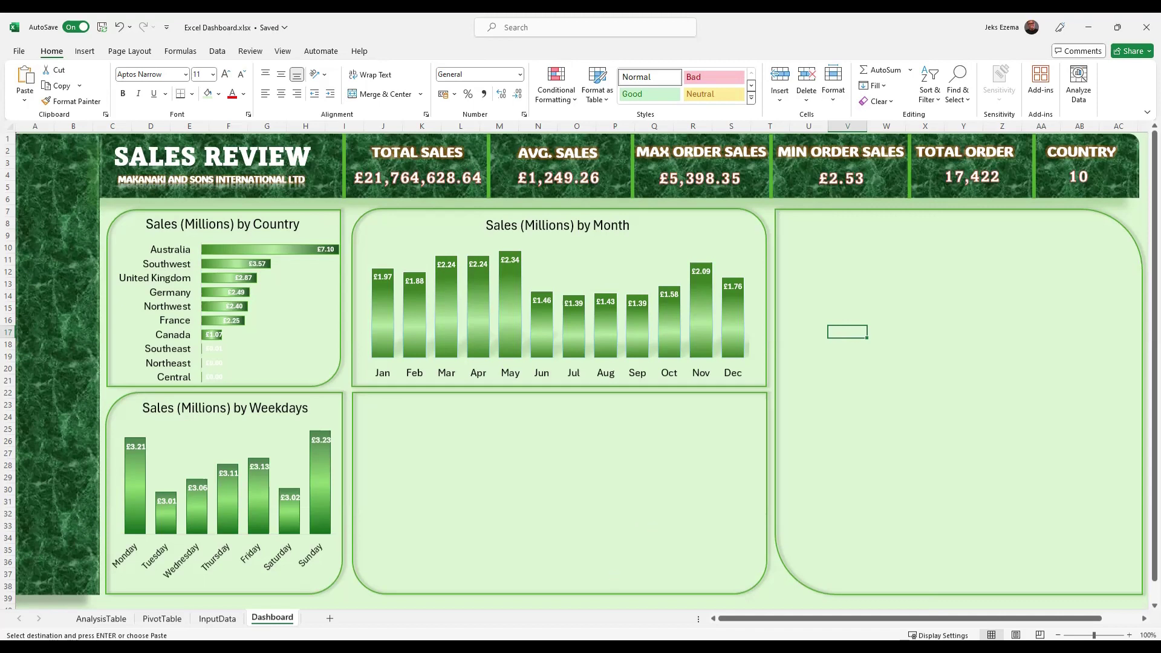
On InputData, select the Top 10 Revenue by Customer table and preview the Quick Analysis chart suggestions.
left_click(216, 619)
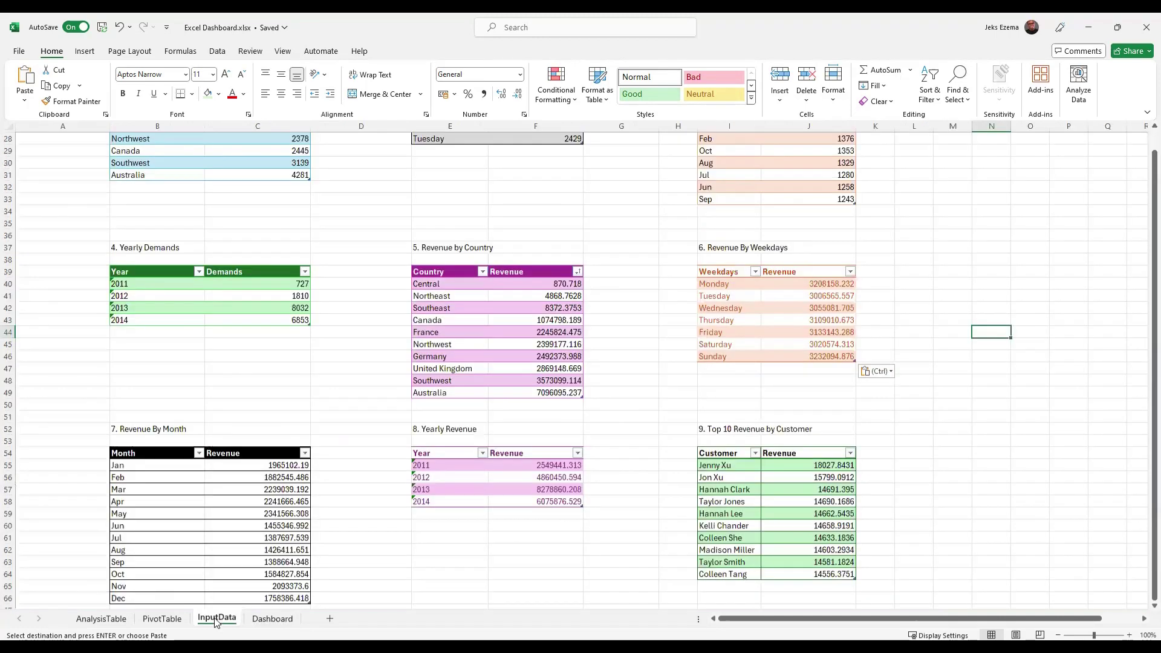
scroll(682, 432, "down", 2)
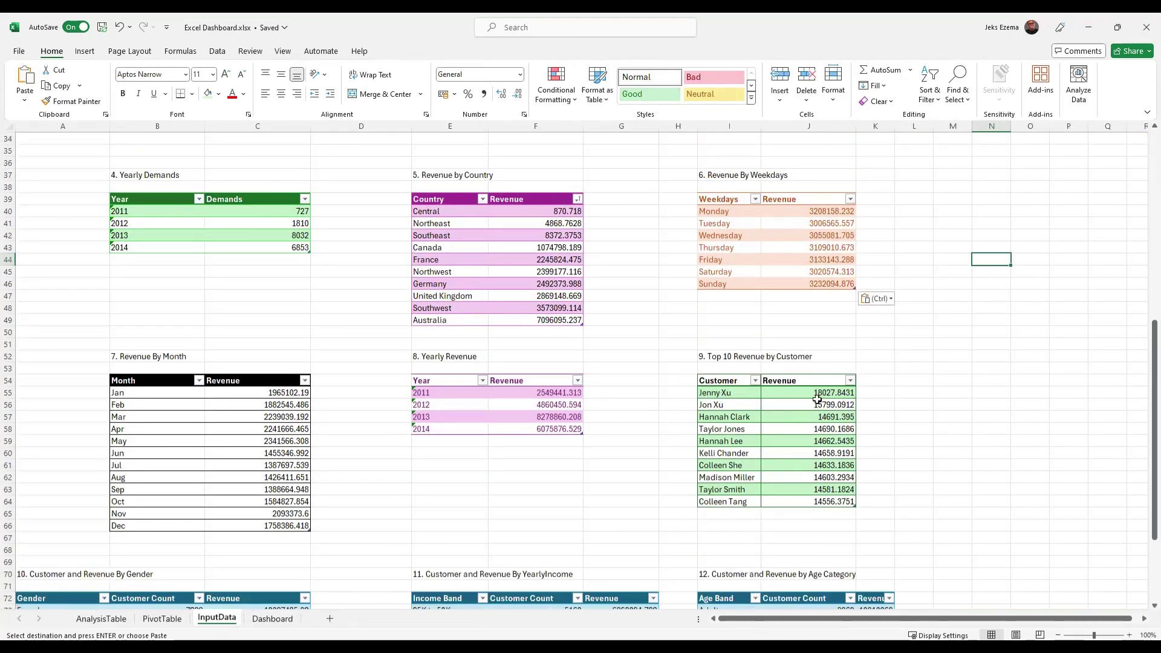
scroll(536, 429, "down", 2)
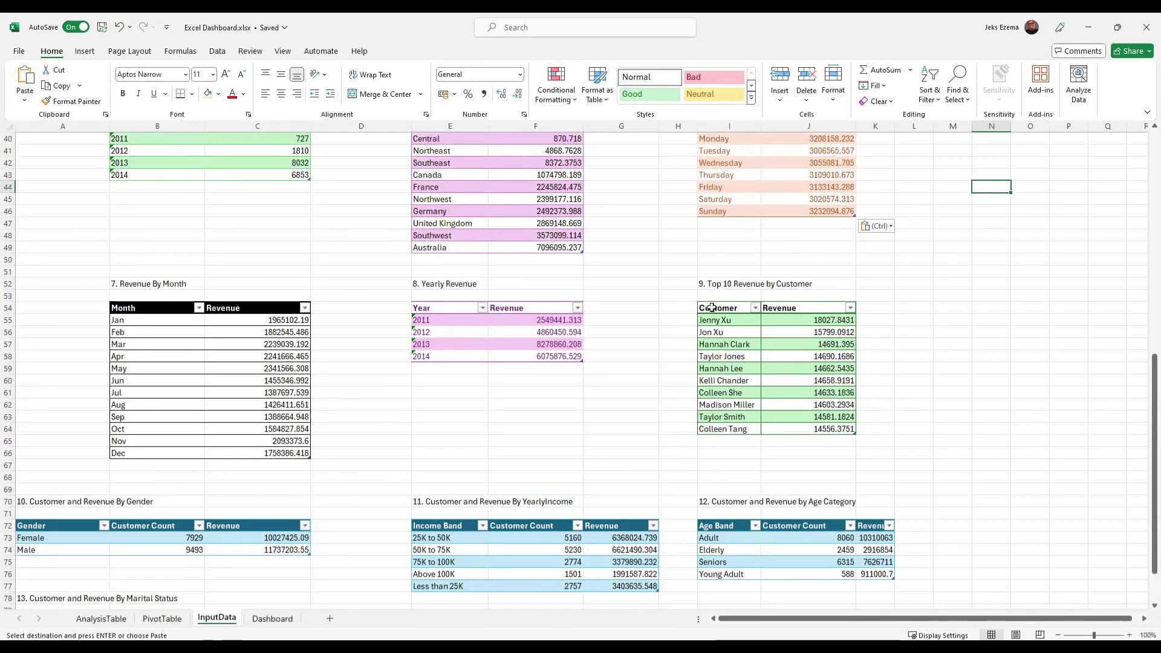
scroll(727, 334, "down", 1)
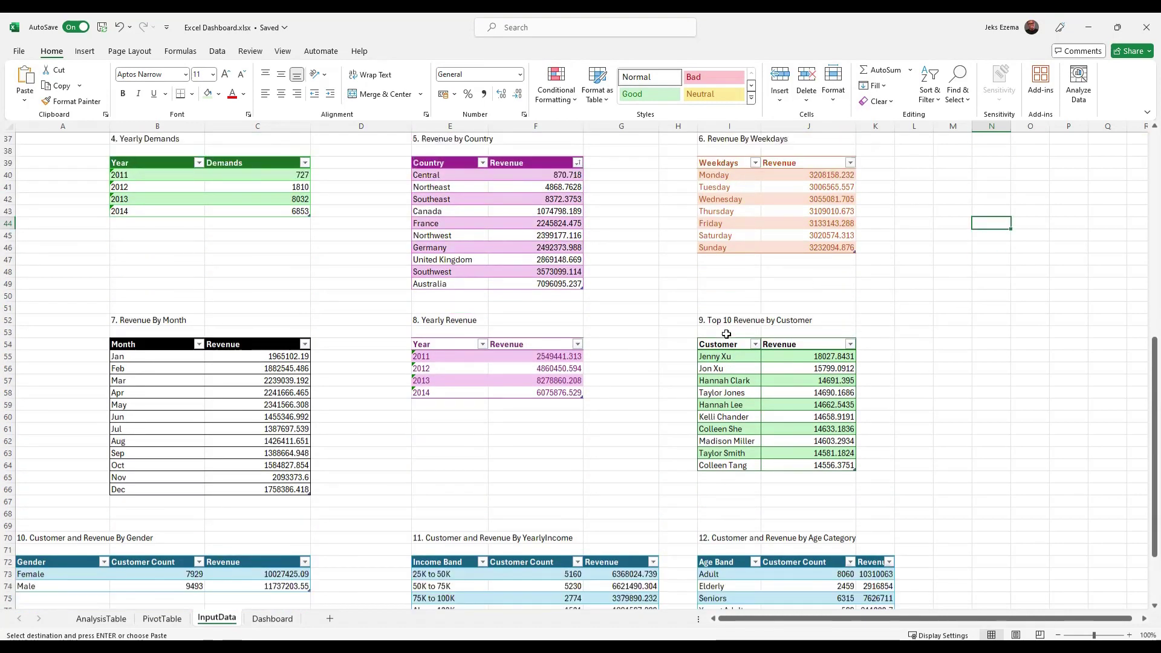
left_click_drag(703, 271, 802, 394)
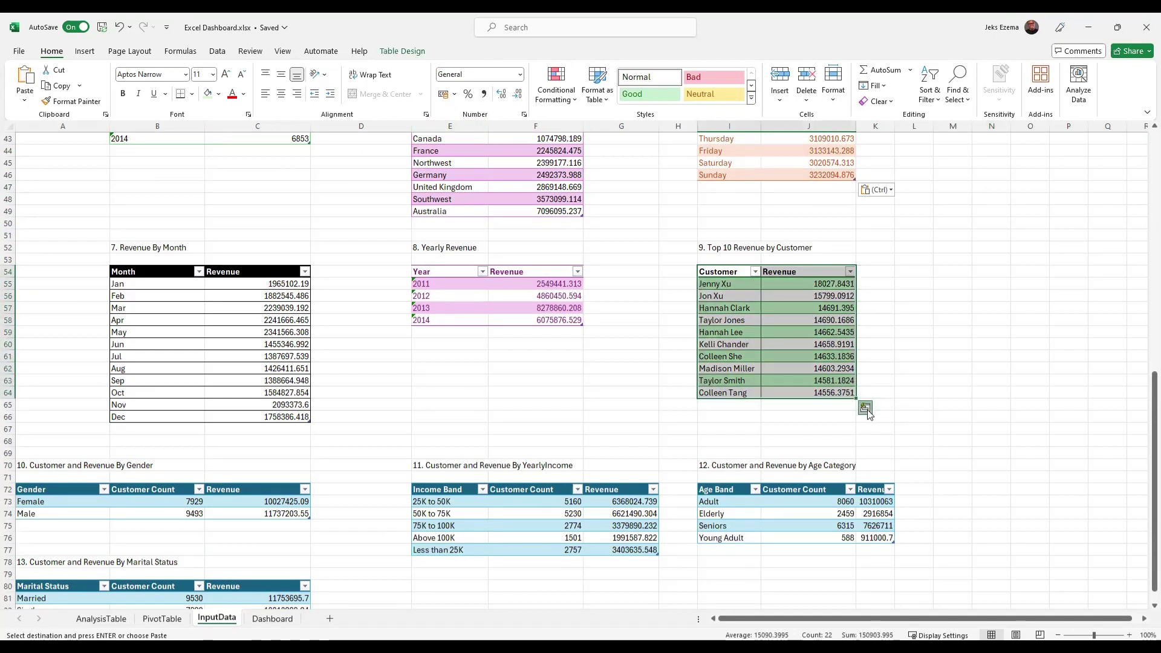
left_click(866, 409)
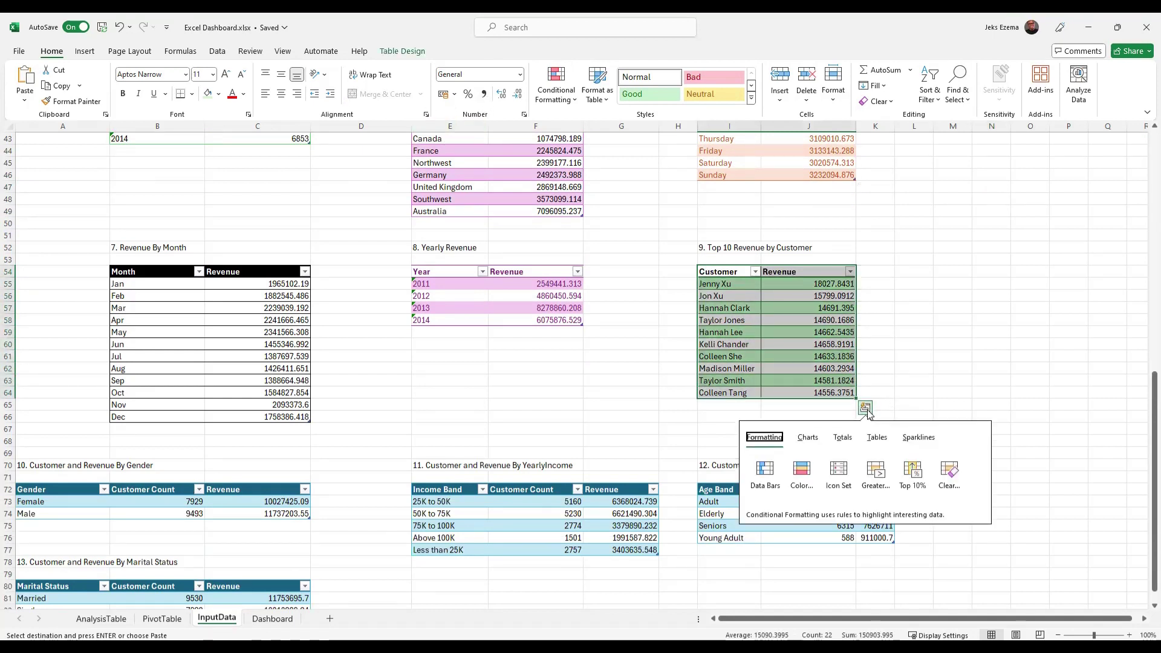
left_click(809, 437)
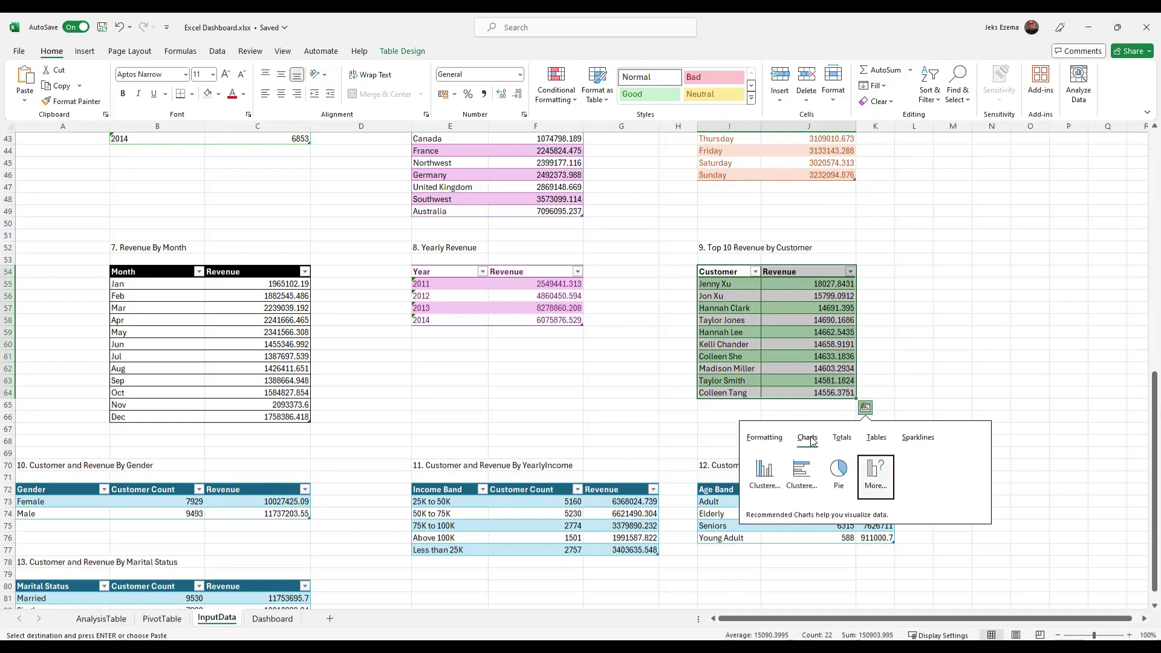
mouse_move(803, 471)
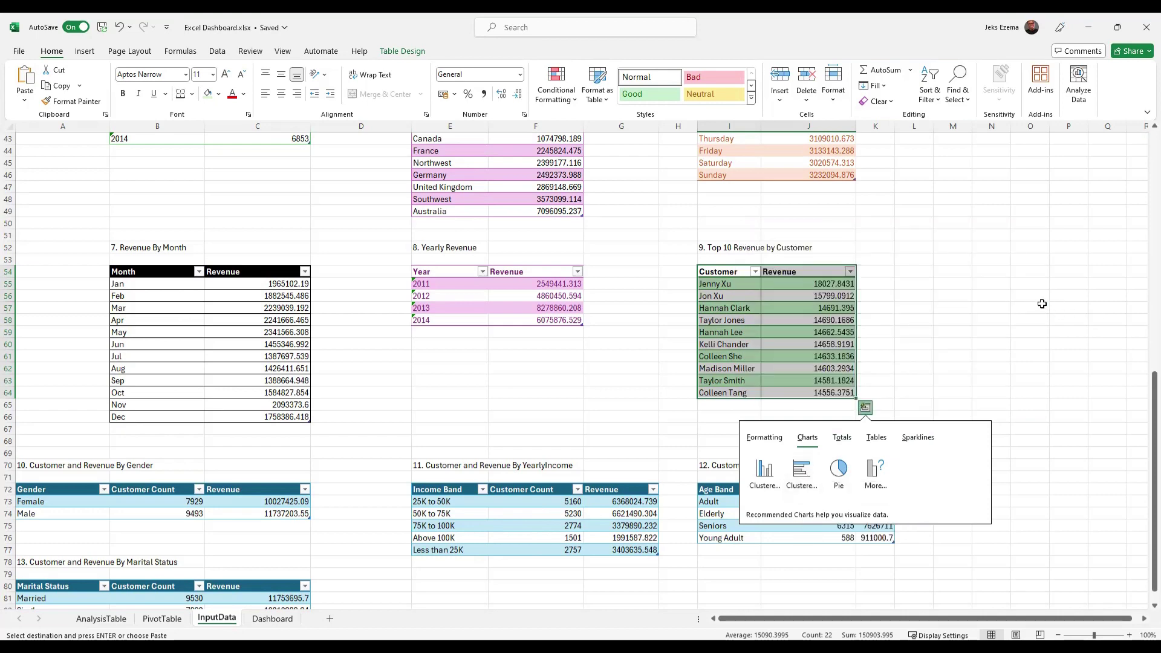
left_click(1039, 298)
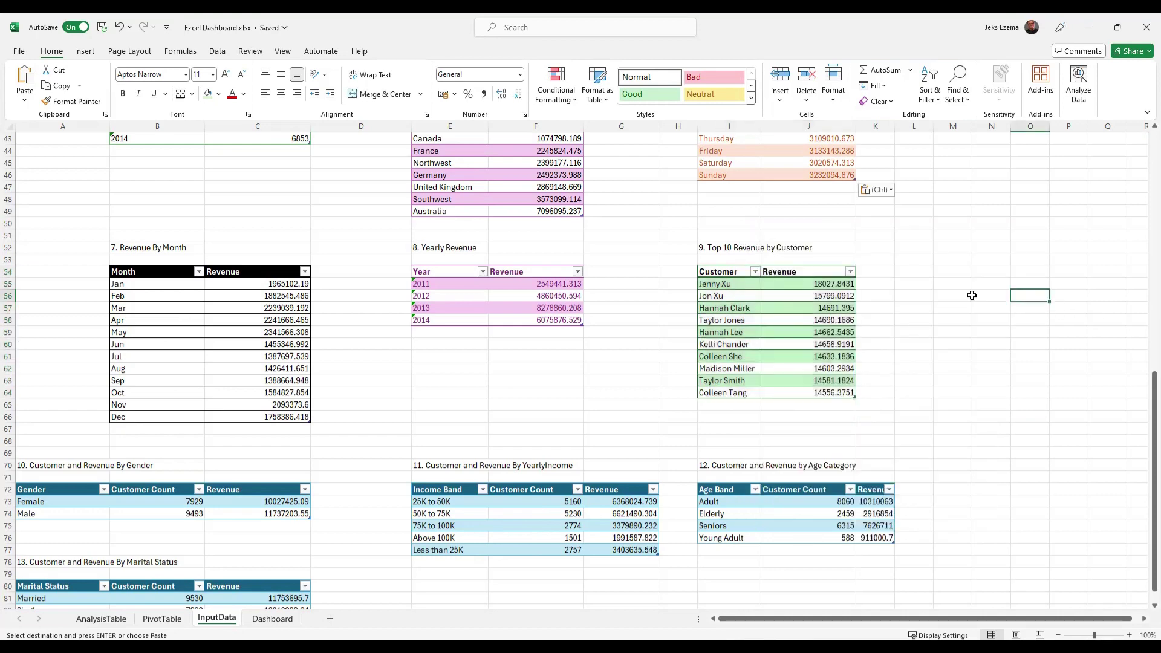
Sort the table by Revenue from smallest to largest, then reselect I54:J64.
left_click(850, 273)
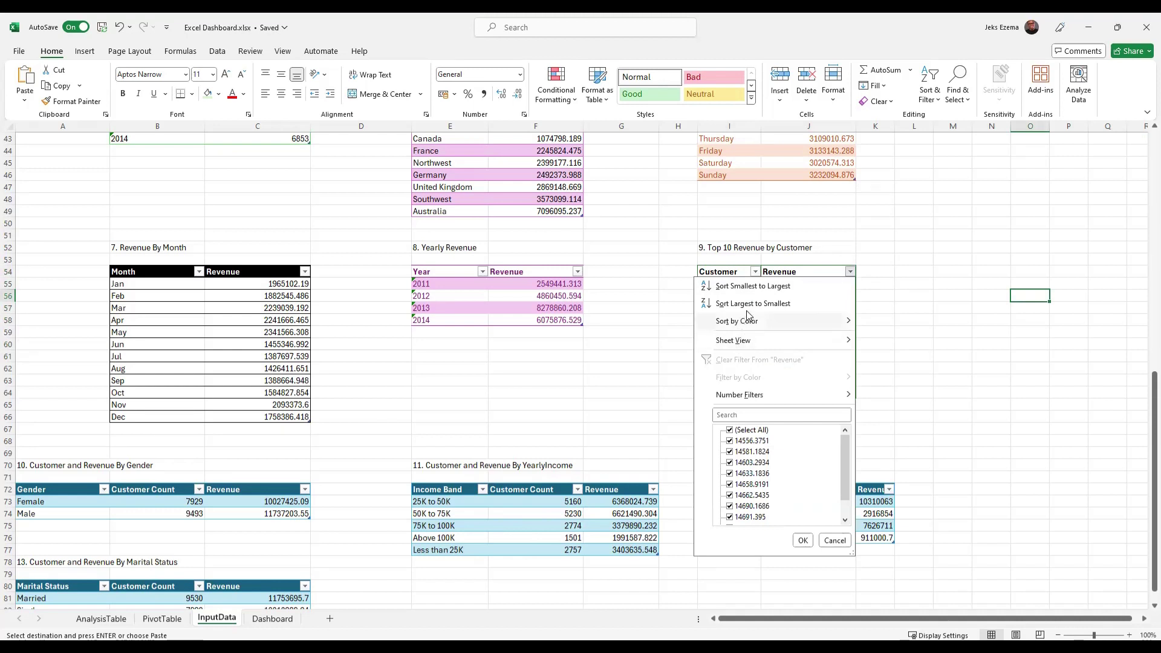
left_click(753, 287)
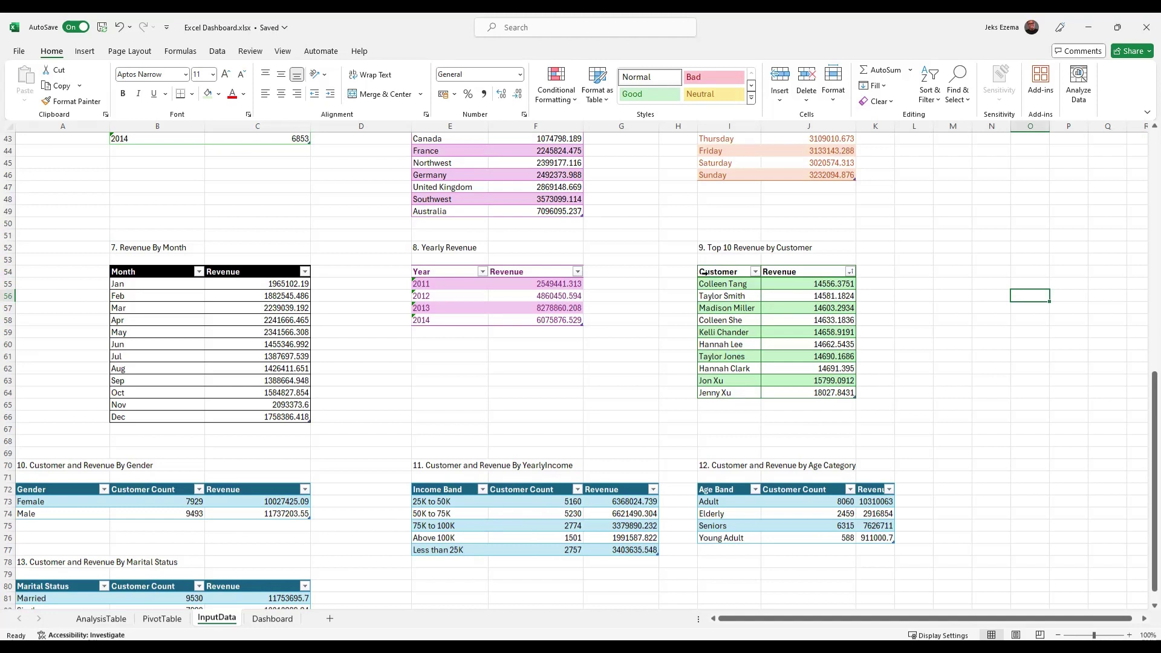
left_click_drag(705, 273, 796, 386)
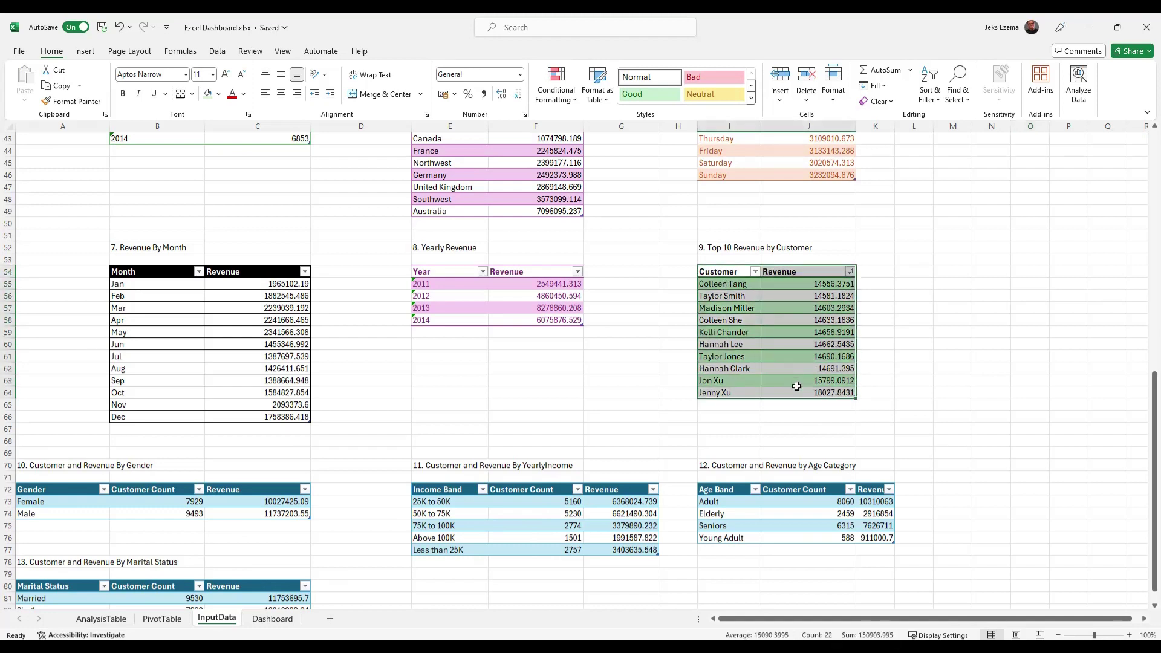
Insert a Clustered Bar chart of customer revenue from Quick Analysis and cut it from InputData.
left_click(865, 408)
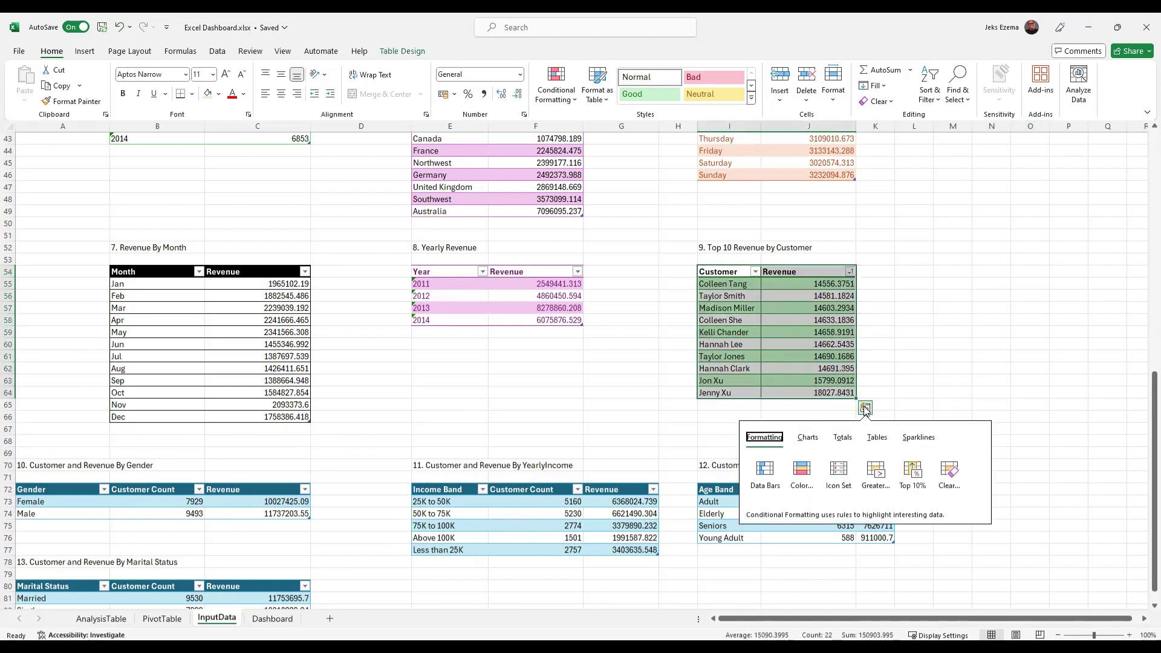
left_click(809, 439)
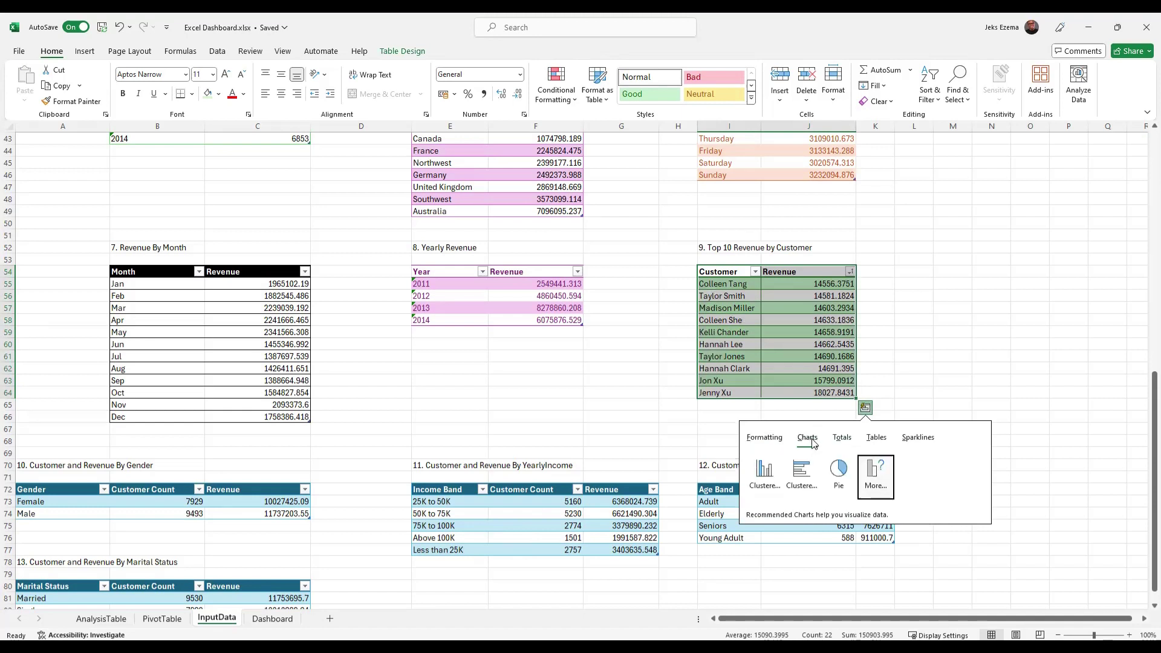
mouse_move(803, 474)
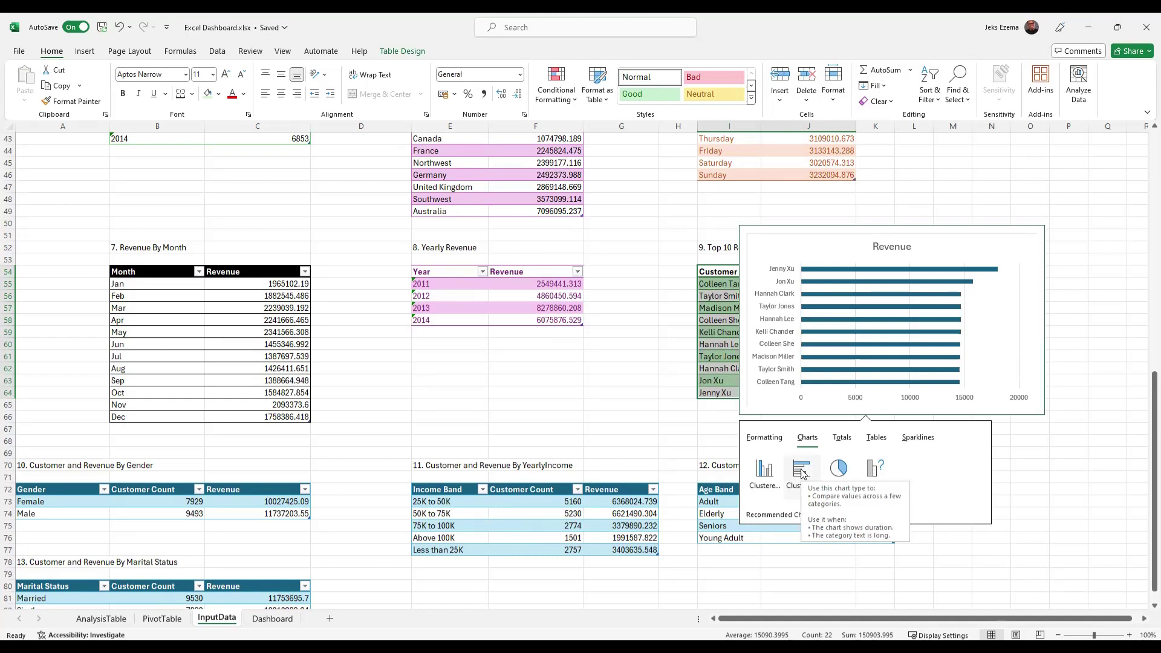
left_click(802, 471)
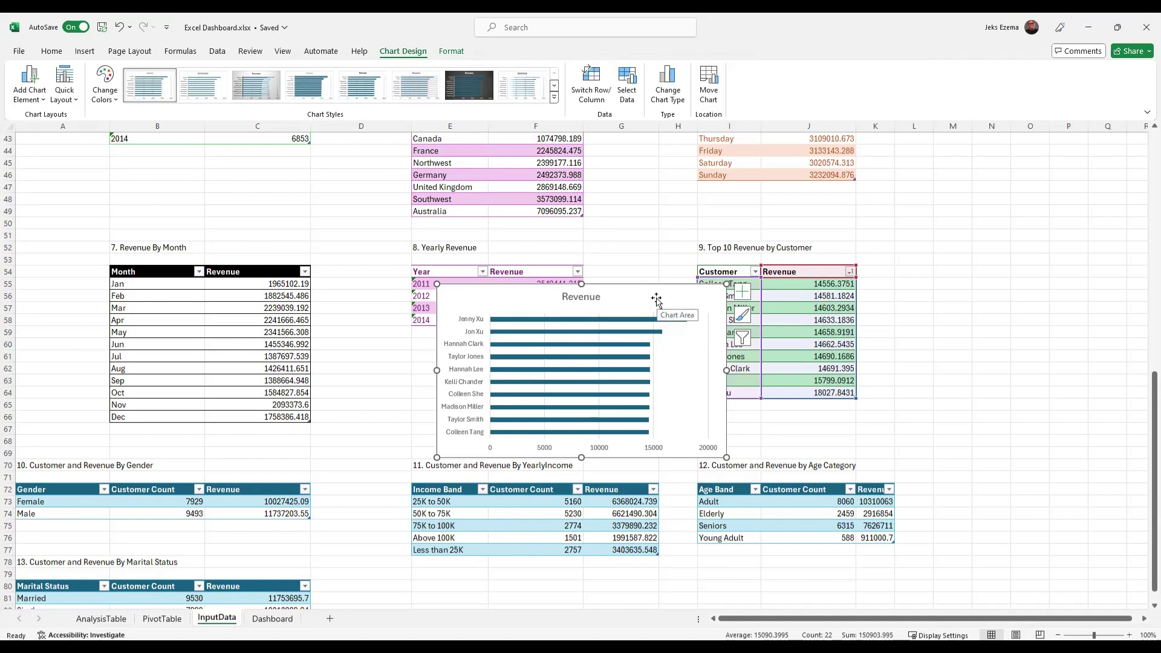
key("Delete")
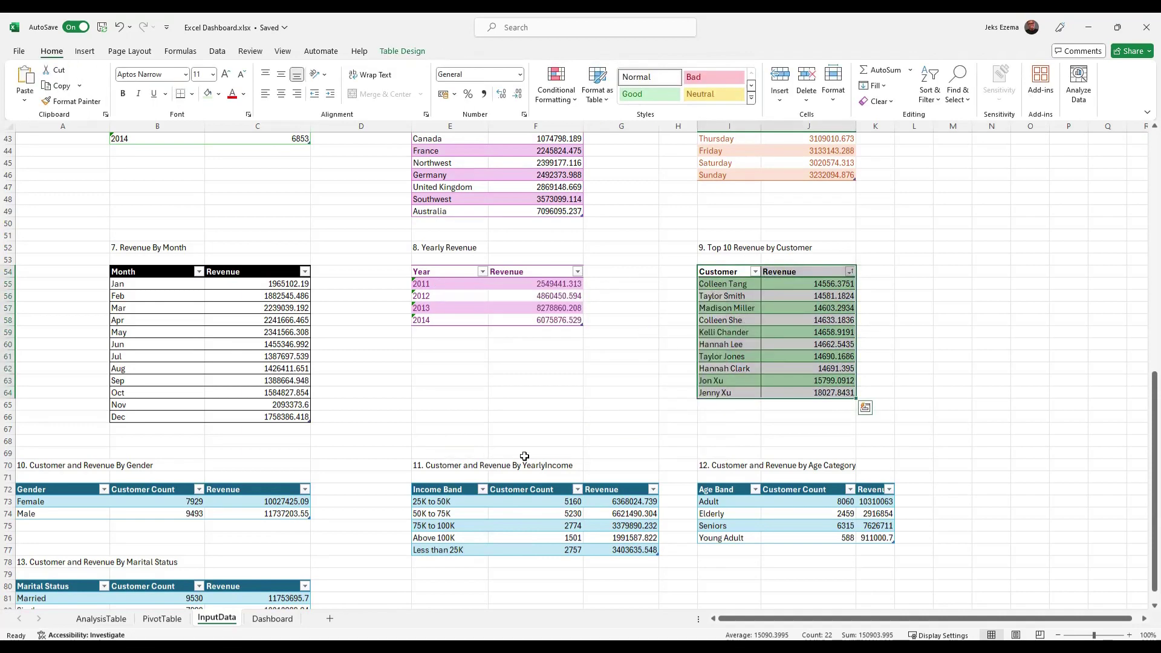
Paste the Revenue bar chart into the empty Dashboard panel under Sales by Month.
left_click(264, 617)
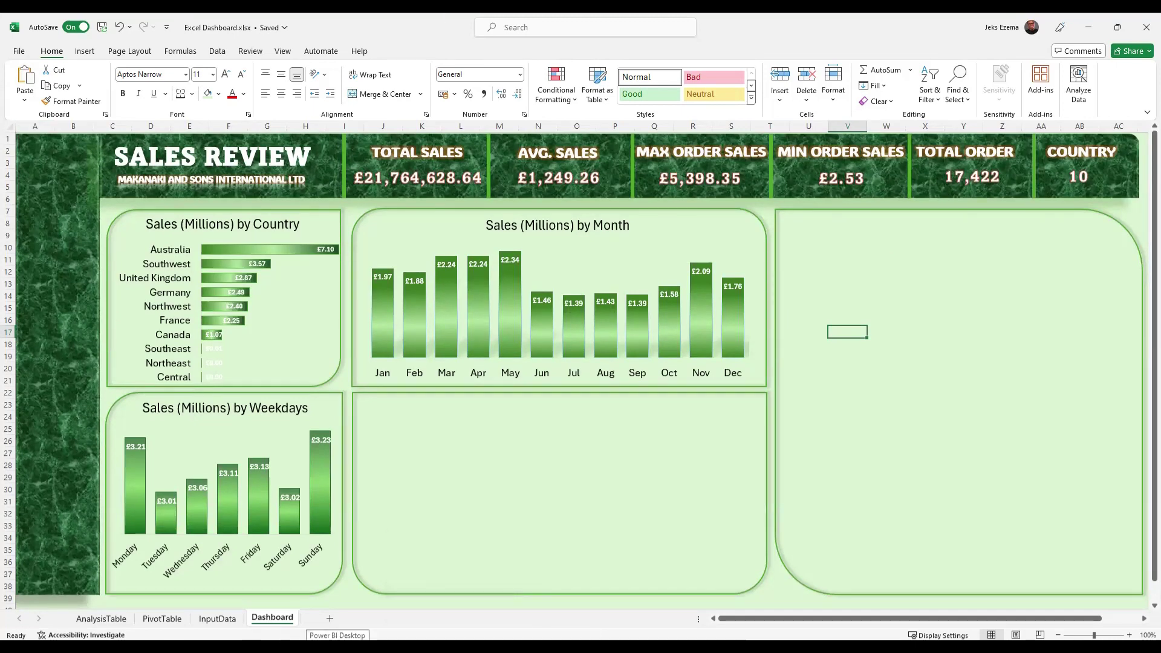
mouse_move(248, 646)
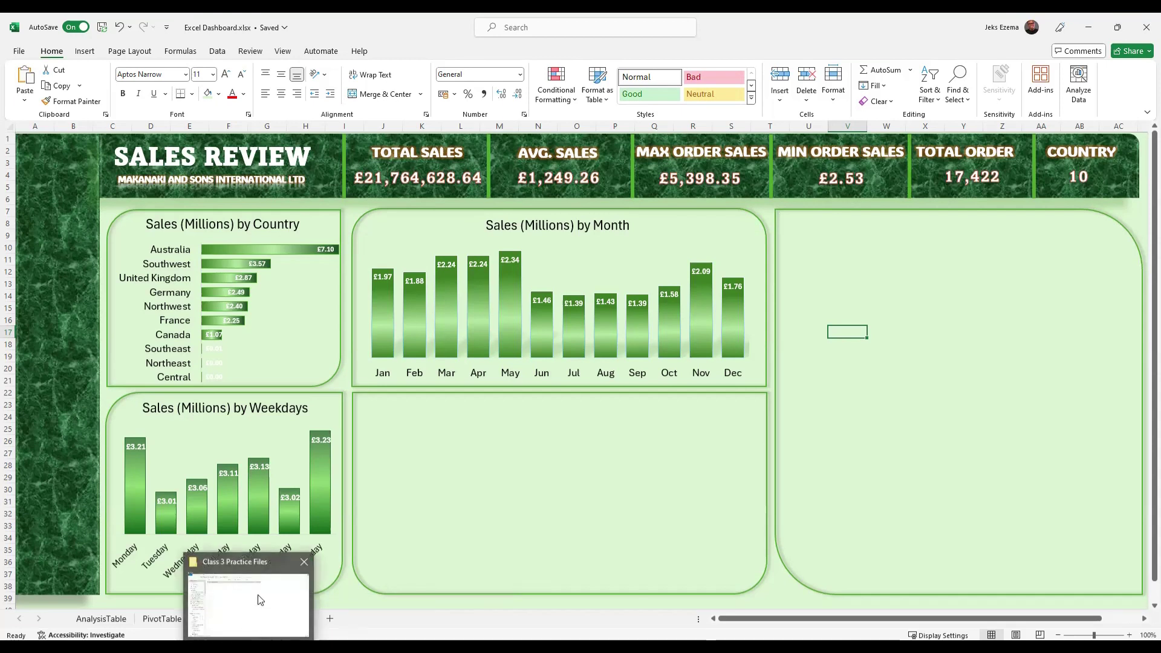
left_click(508, 480)
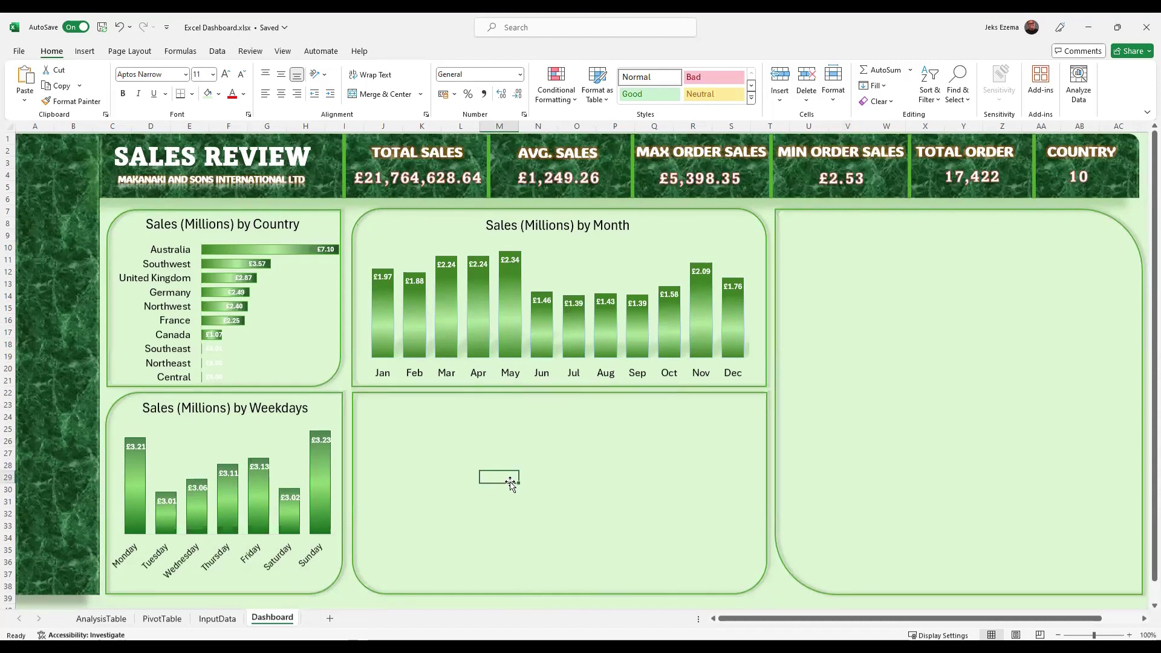
left_click(740, 397)
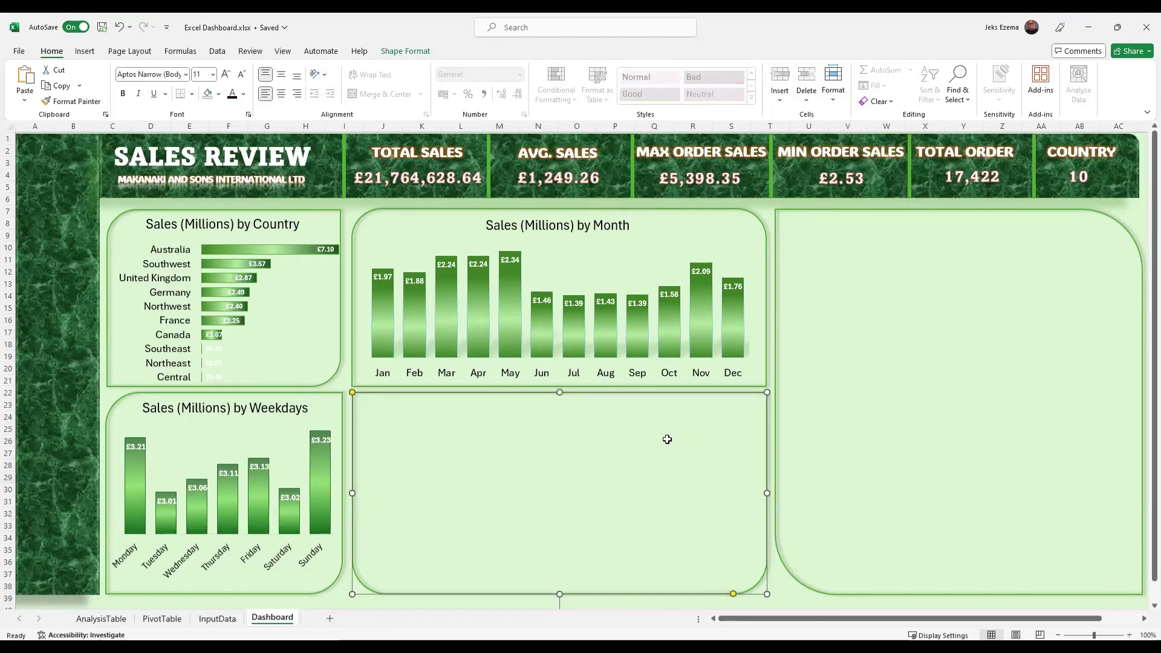
key("ctrl+v")
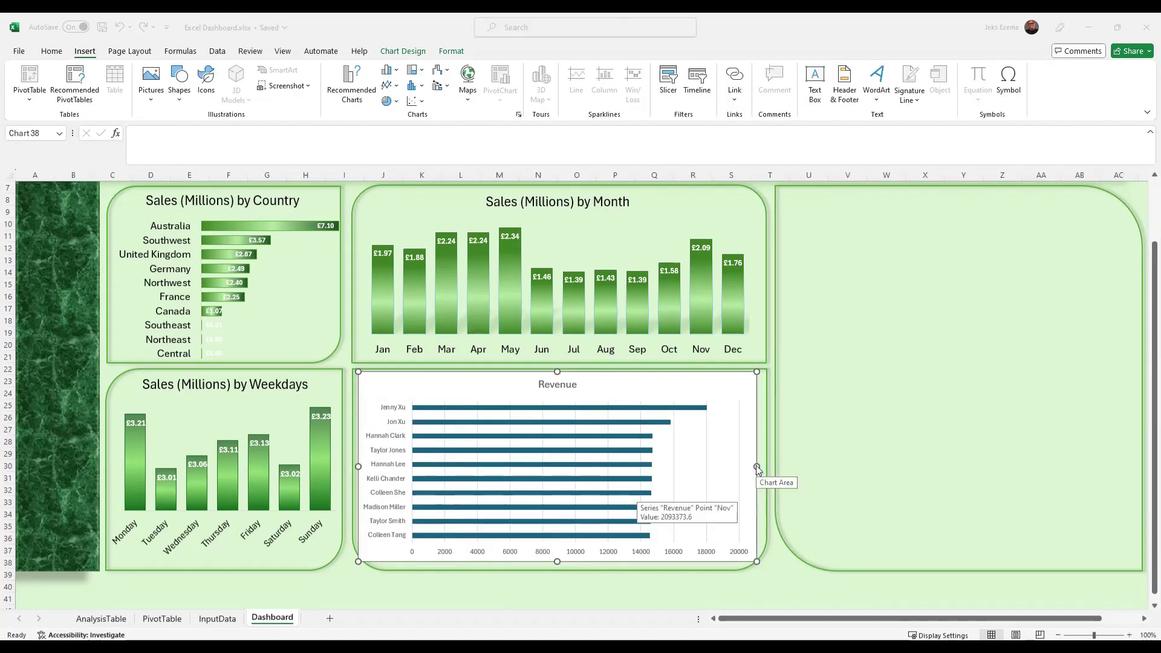
Remove the Revenue chart's gridlines and value axis, keeping only the customer-name Primary Vertical axis.
left_click(719, 386)
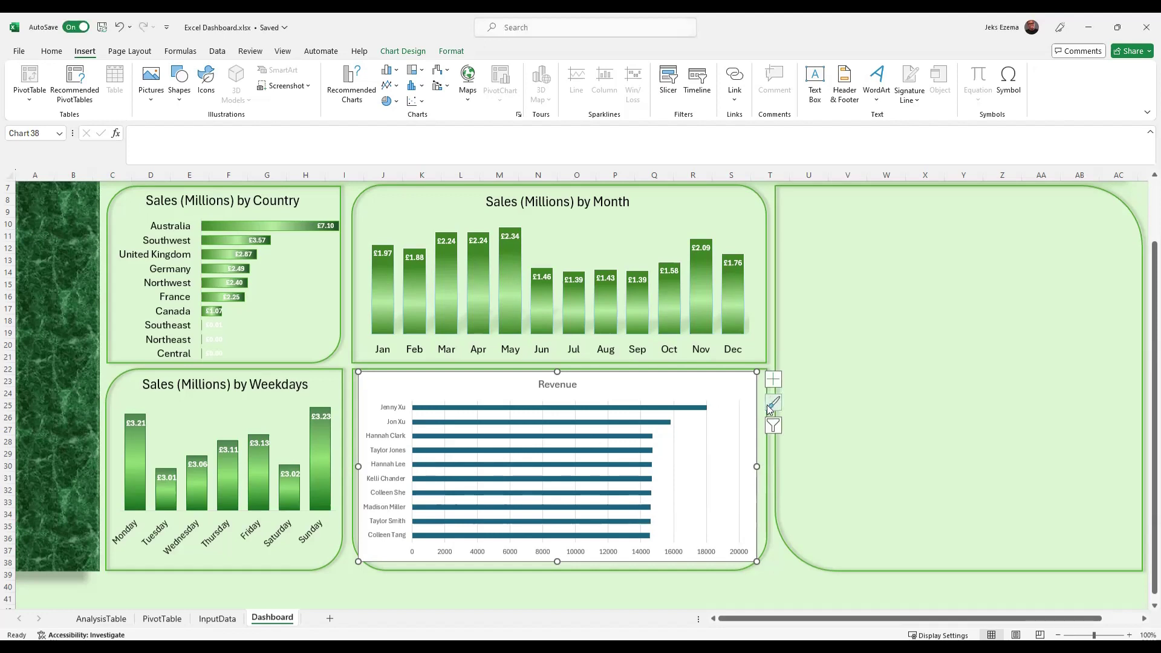
left_click(773, 380)
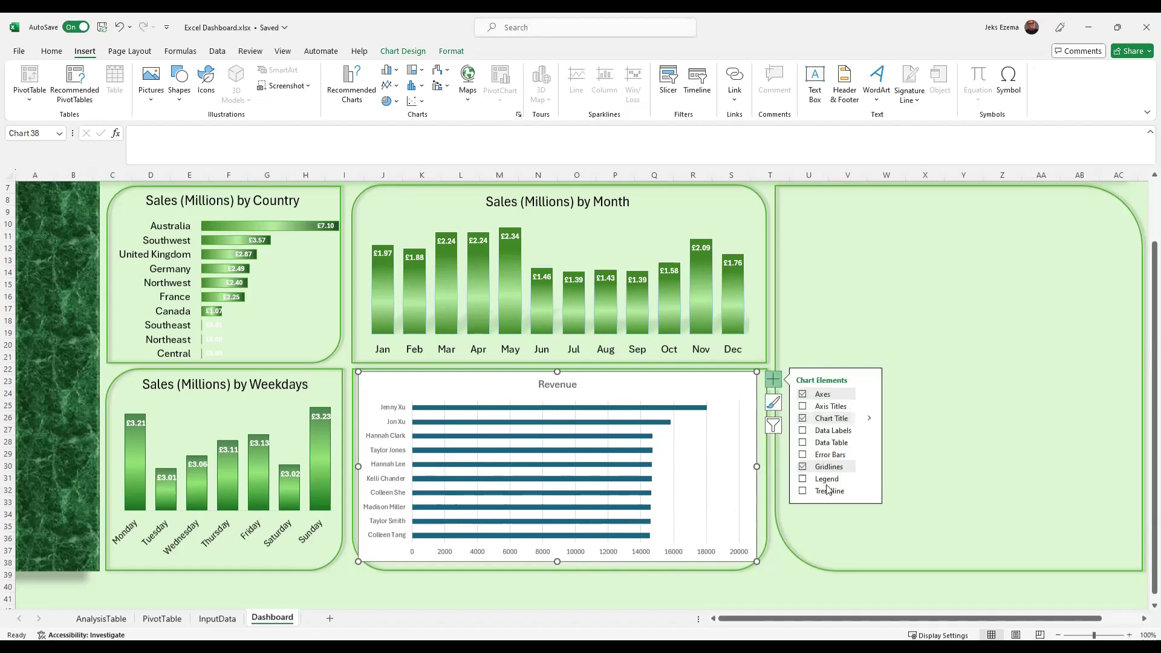
left_click(803, 469)
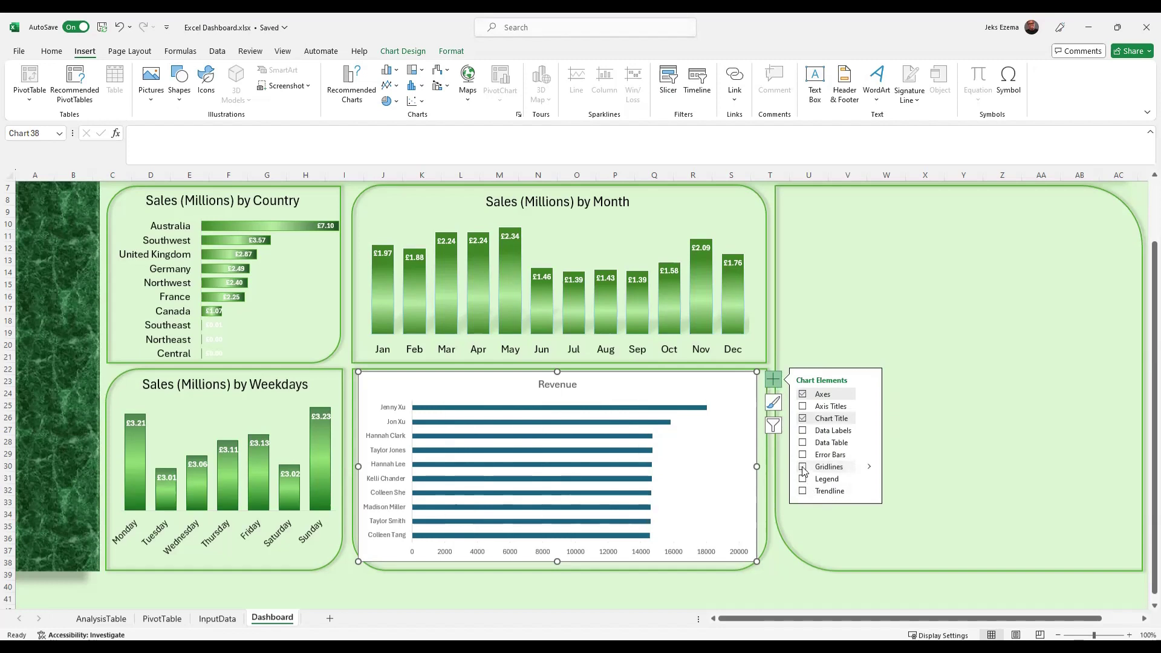
left_click(803, 407)
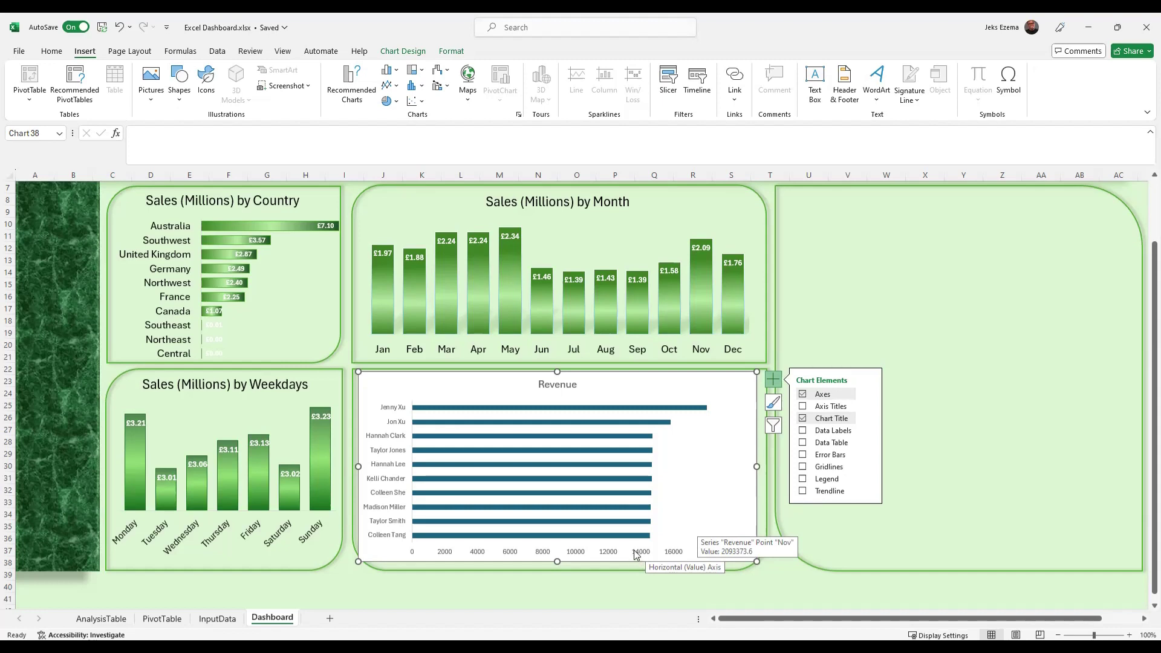
right_click(670, 557)
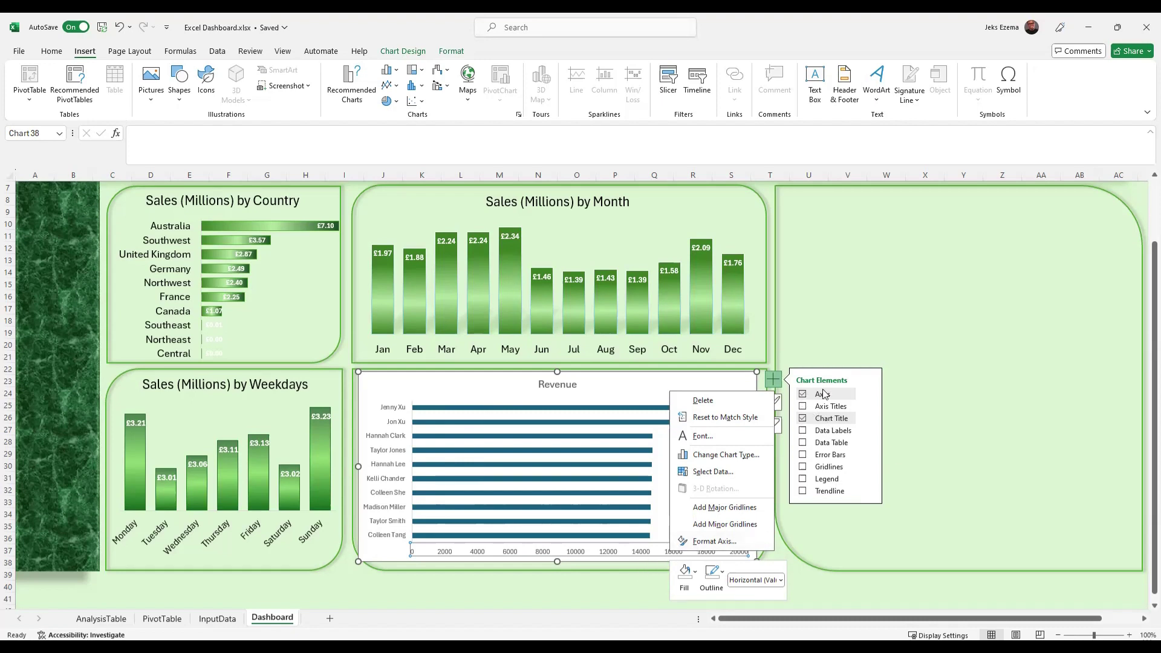
left_click(853, 395)
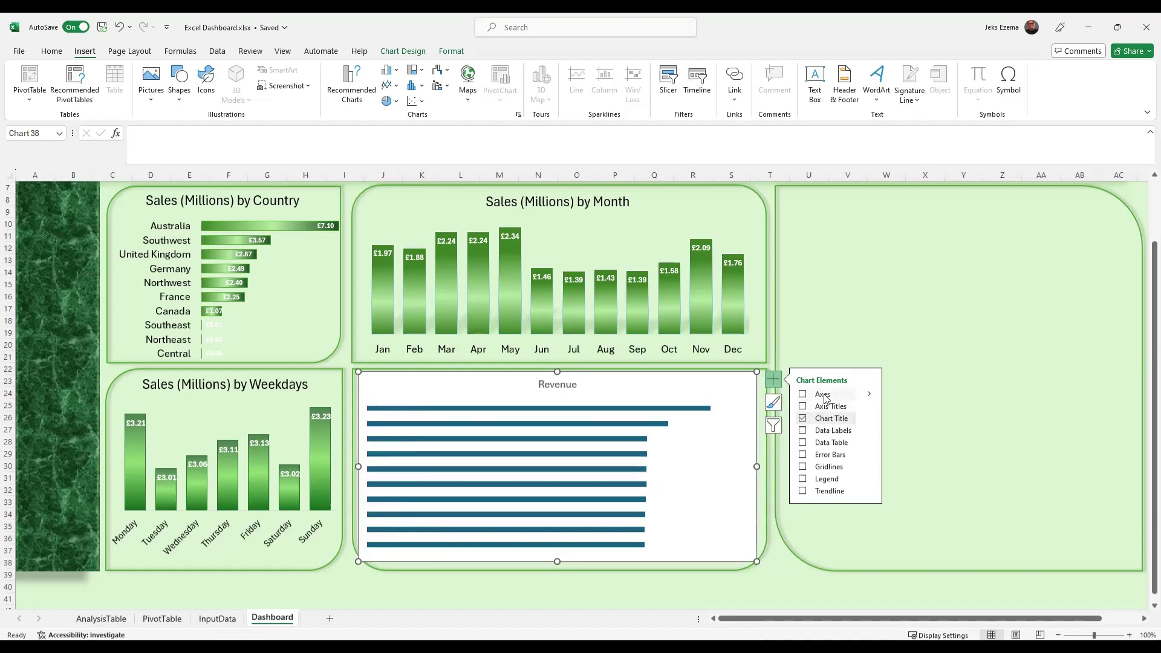
left_click(870, 395)
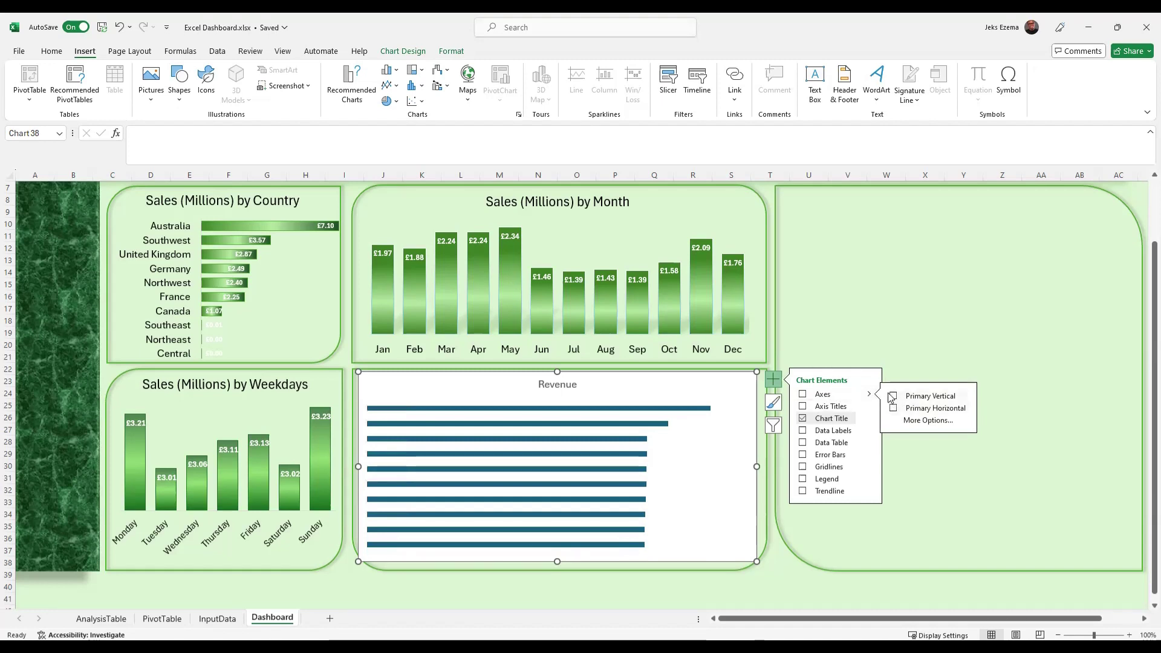
left_click(893, 396)
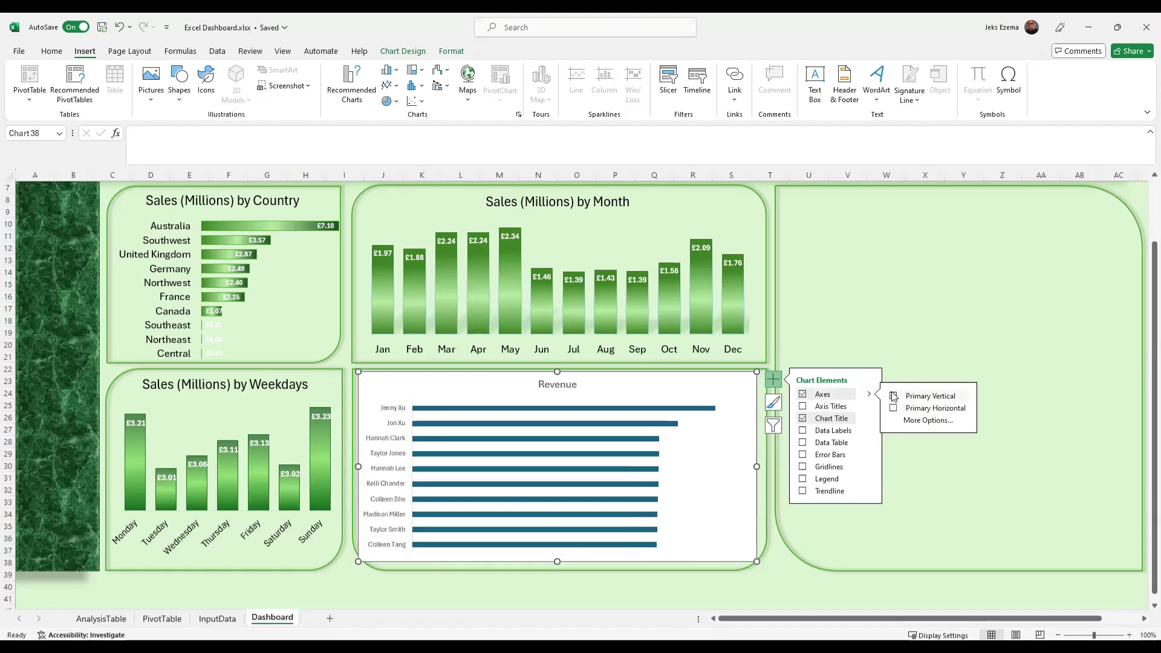
Leave the data table off and add data labels showing each bar's revenue.
left_click(803, 444)
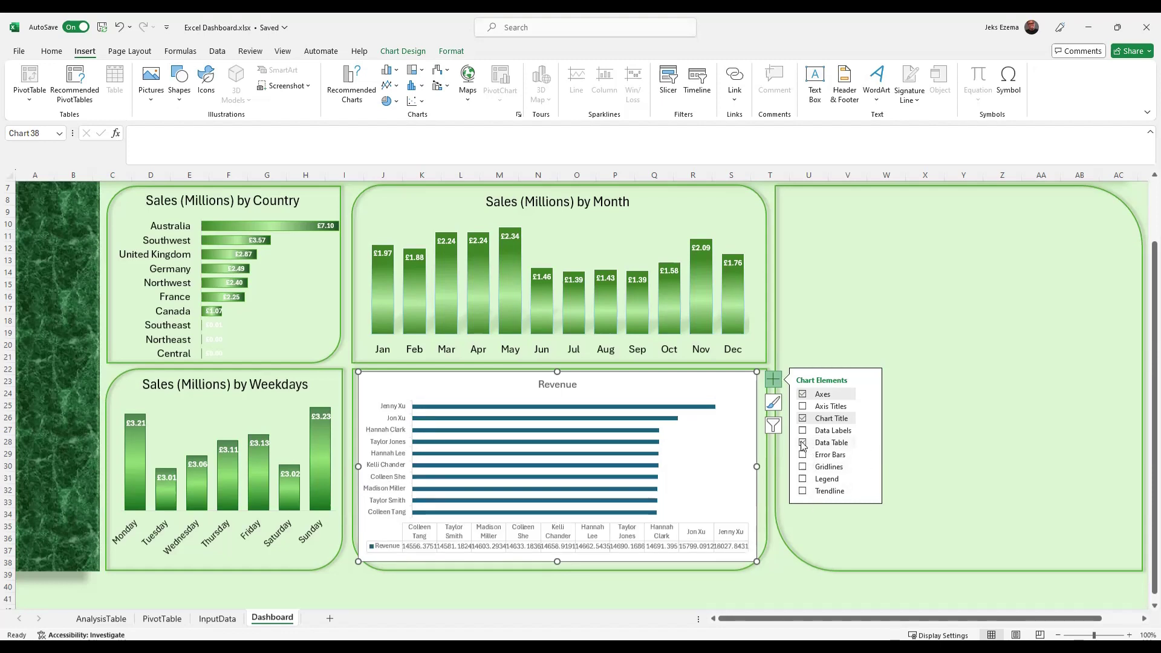
left_click(803, 444)
left_click(804, 431)
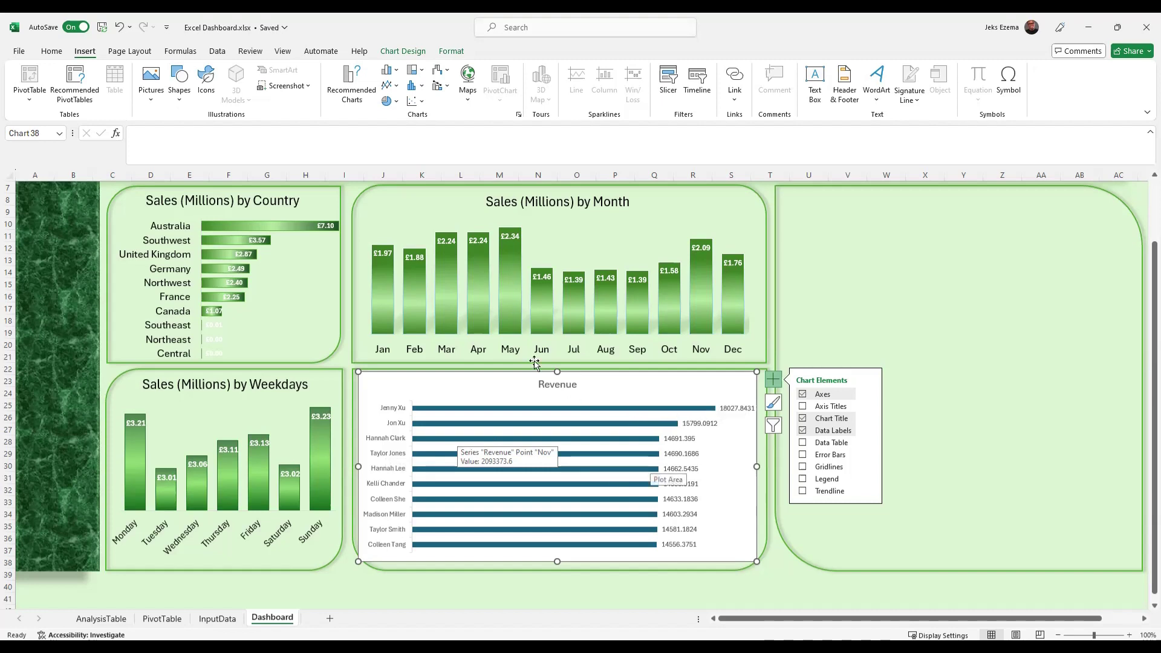
mouse_move(532, 487)
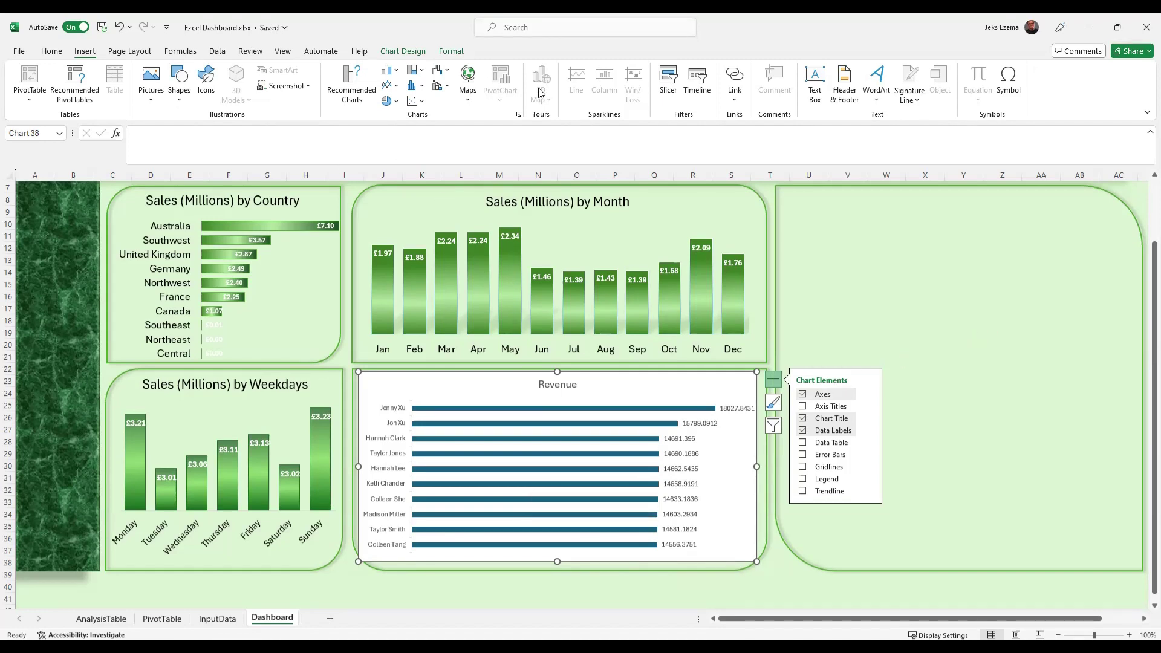
Hide the formula bar from the View settings.
left_click(283, 52)
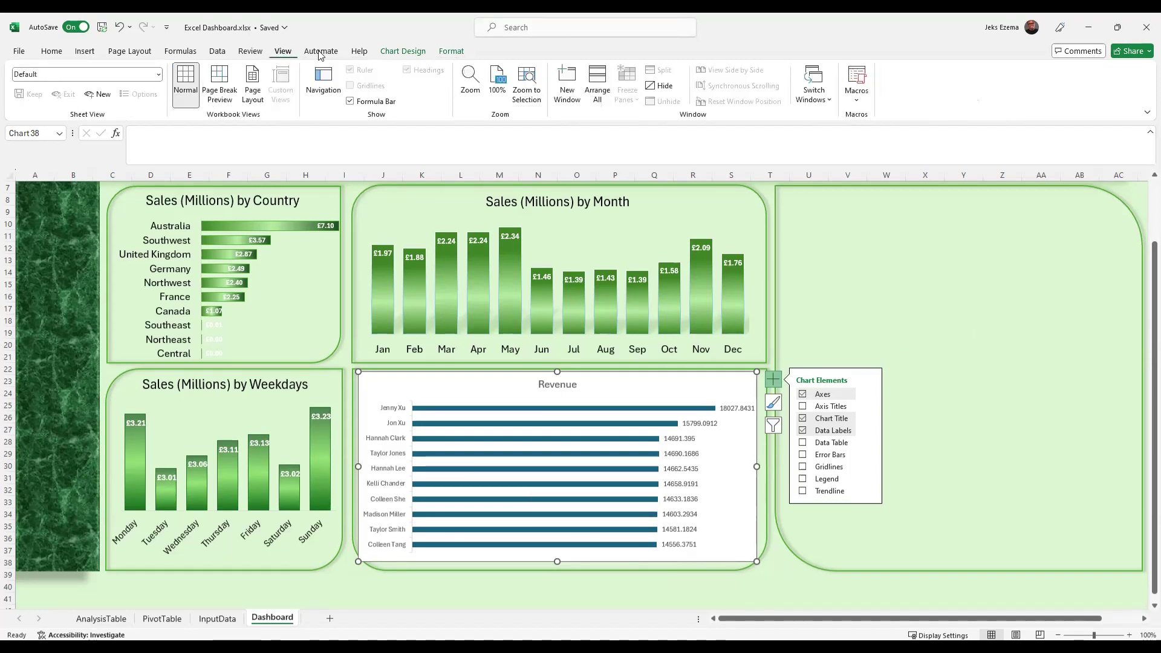
left_click(350, 101)
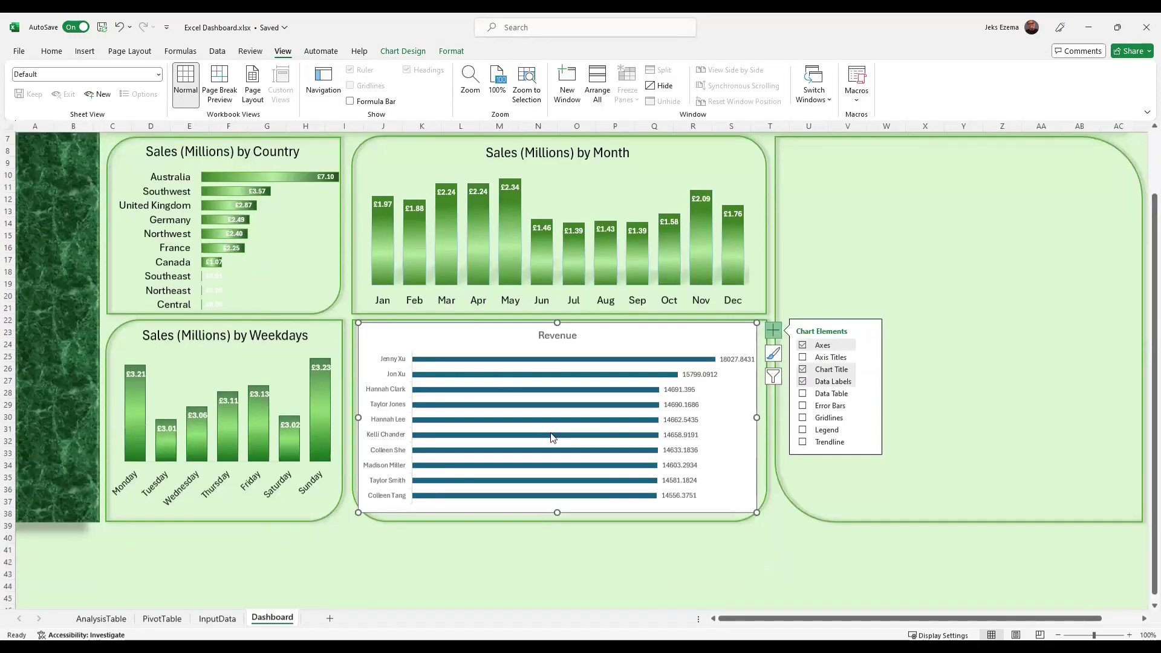
scroll(1097, 299, "up", 2)
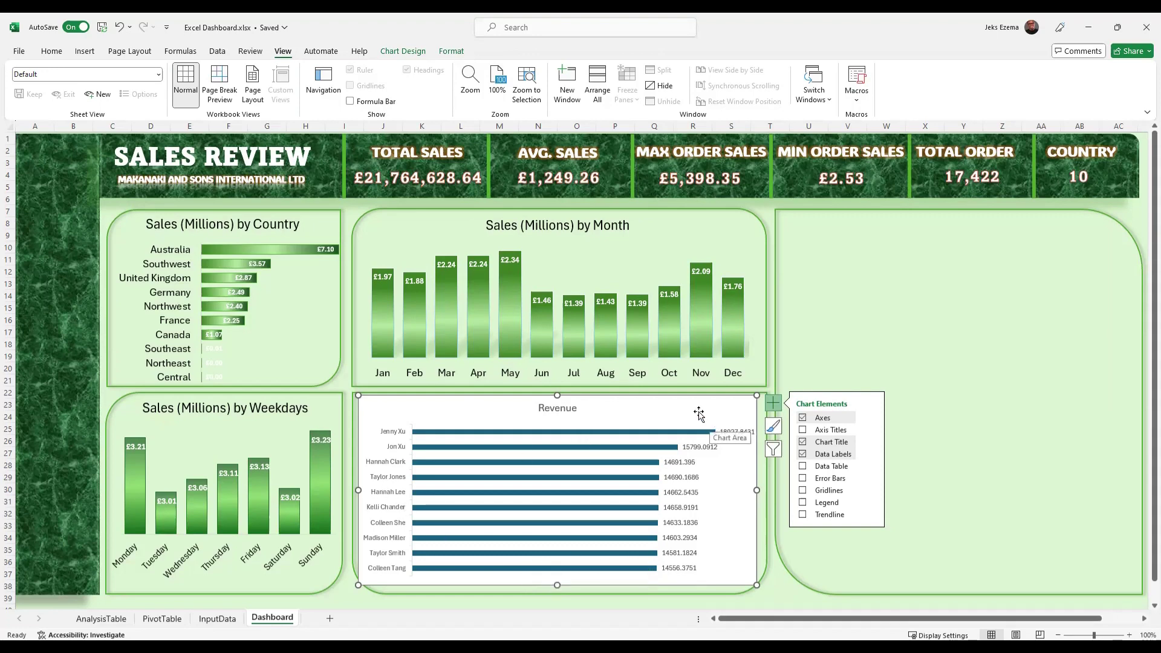
Replace the chart title Revenue with 'Top 10 Customers by Order Sales'.
left_click(549, 408)
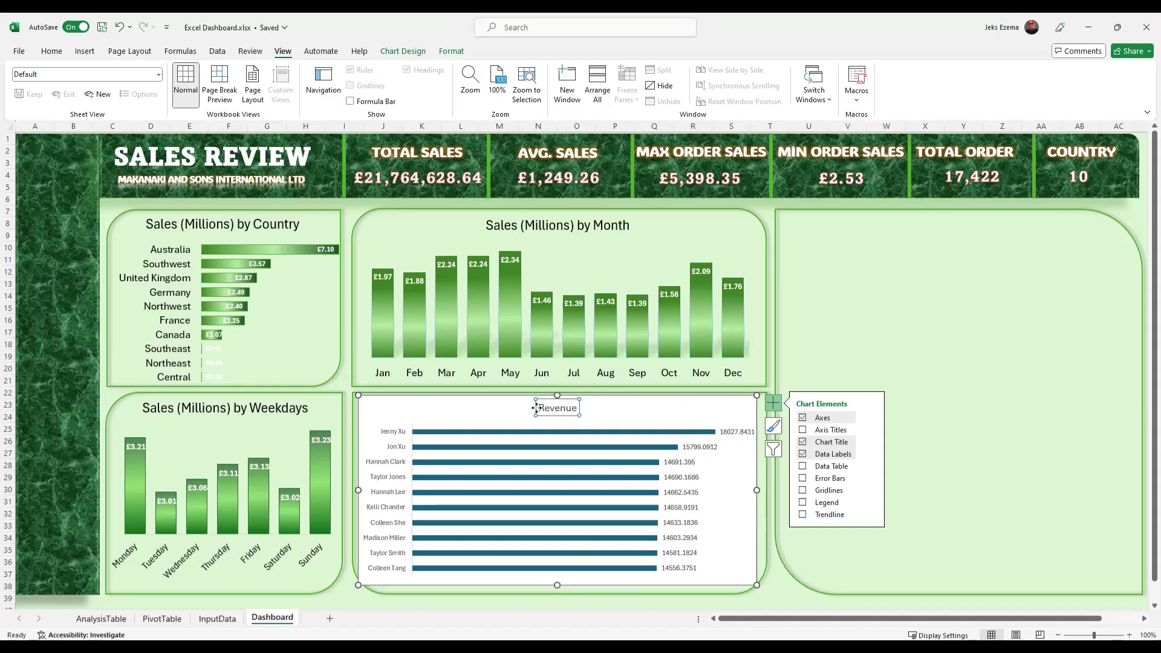
left_click(554, 409)
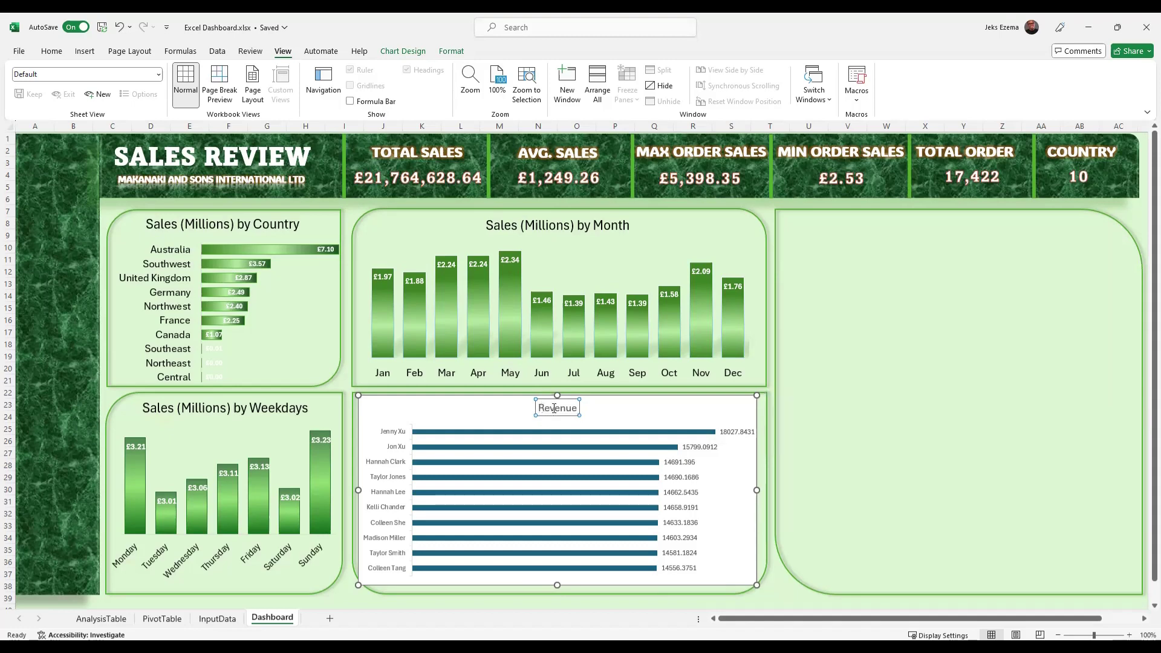
left_click_drag(537, 409, 579, 408)
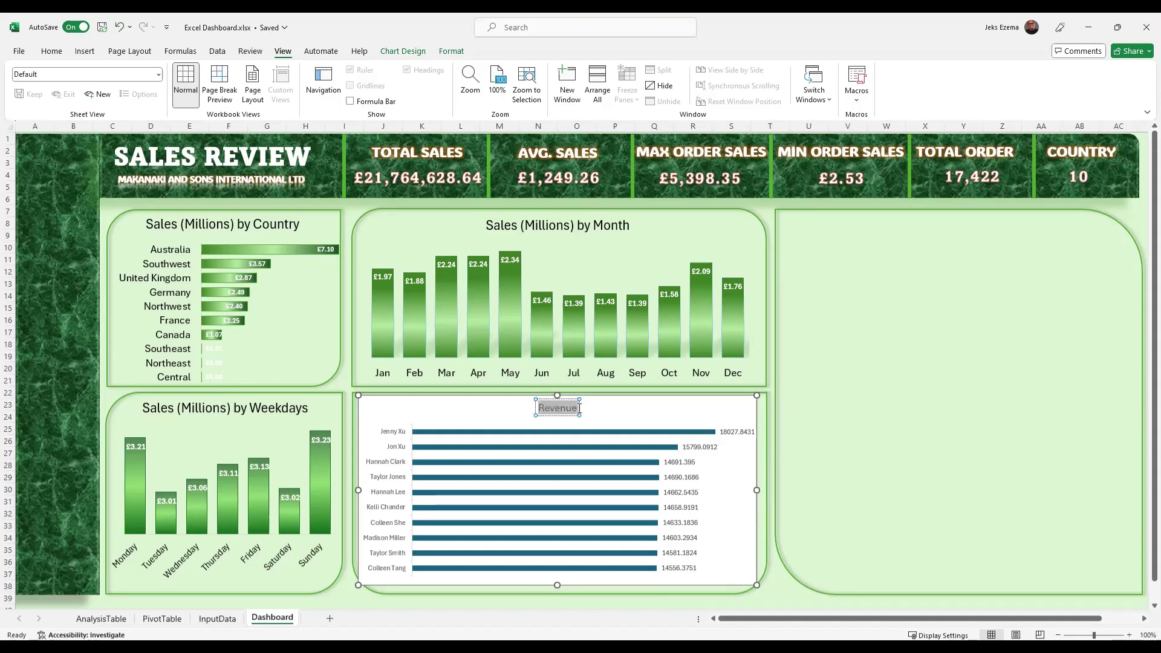
type("Saled")
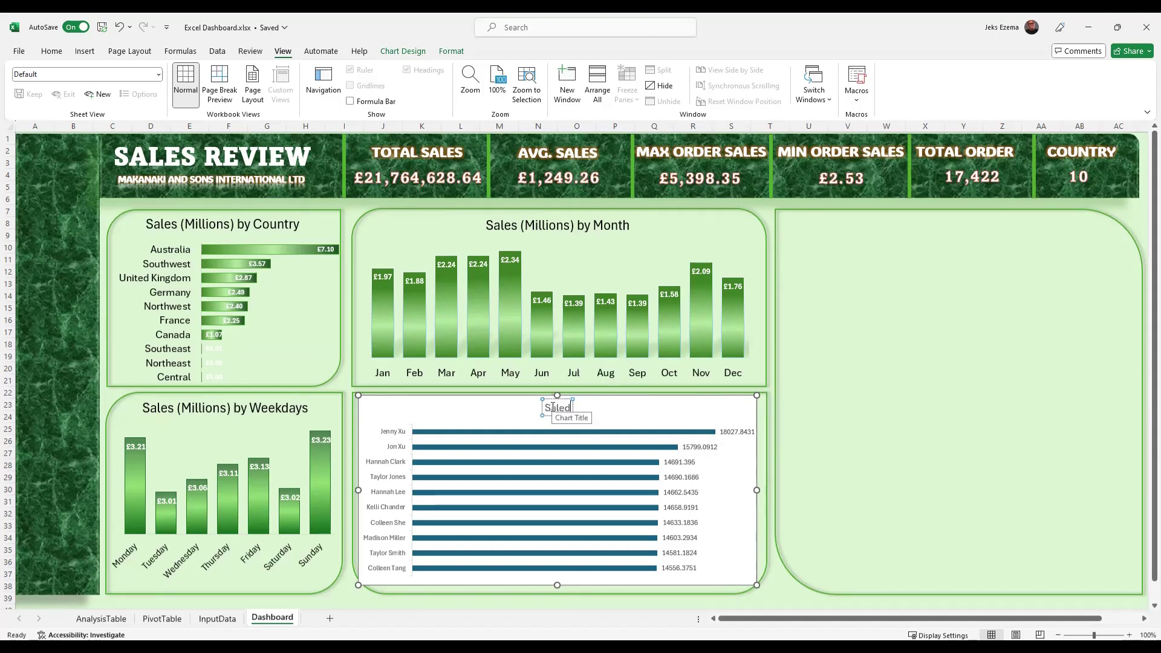
key("BackSpace")
key("BackSpace")
key("BackSpace")
key("BackSpace")
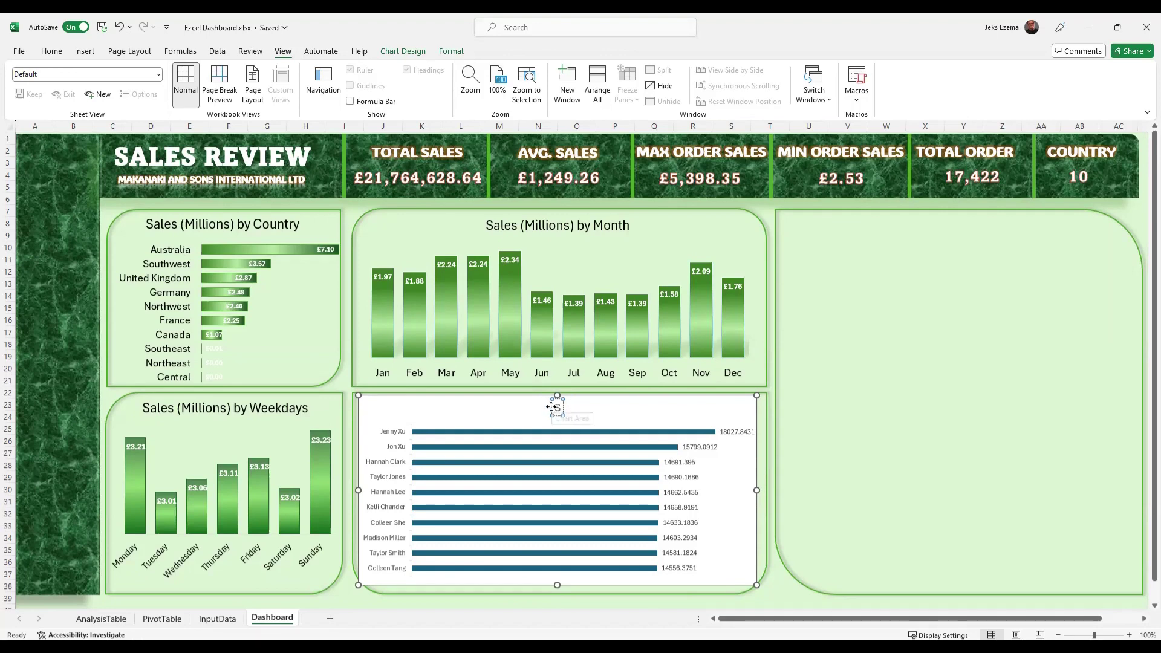
key("BackSpace")
type("Top 10")
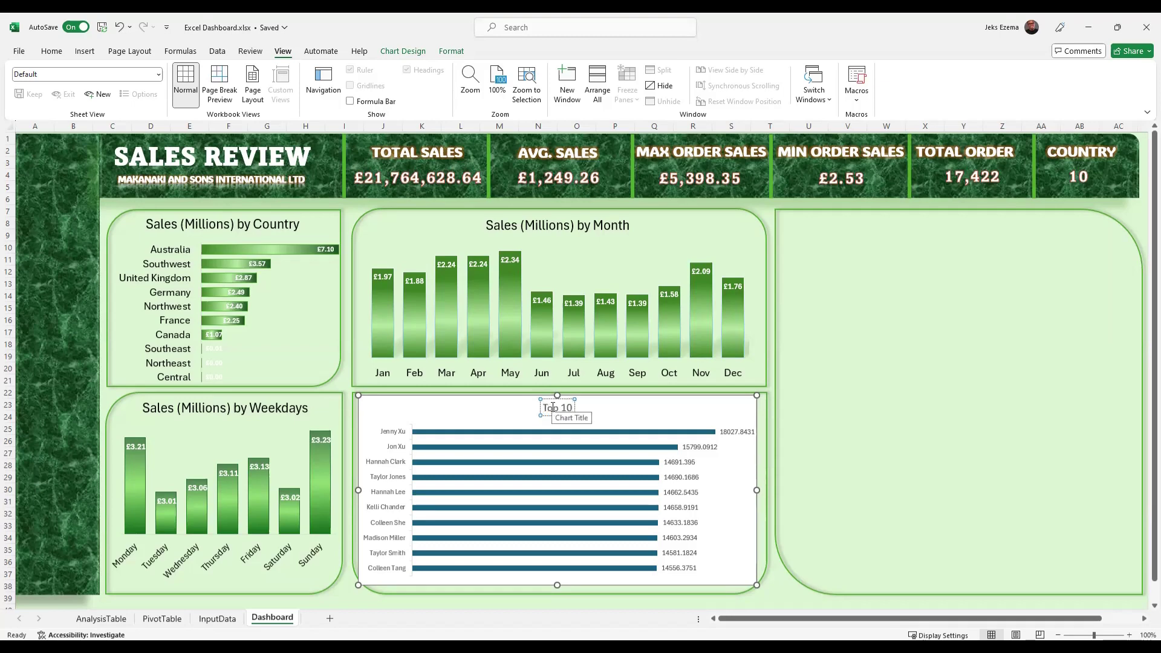
type(" Customer")
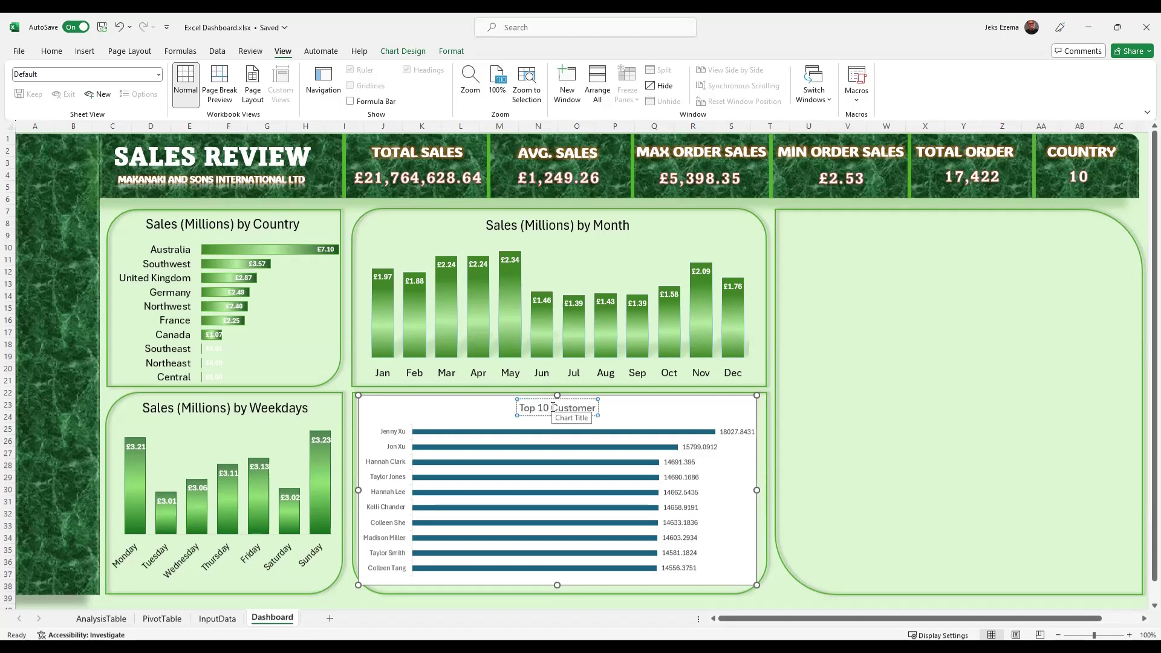
type("s by")
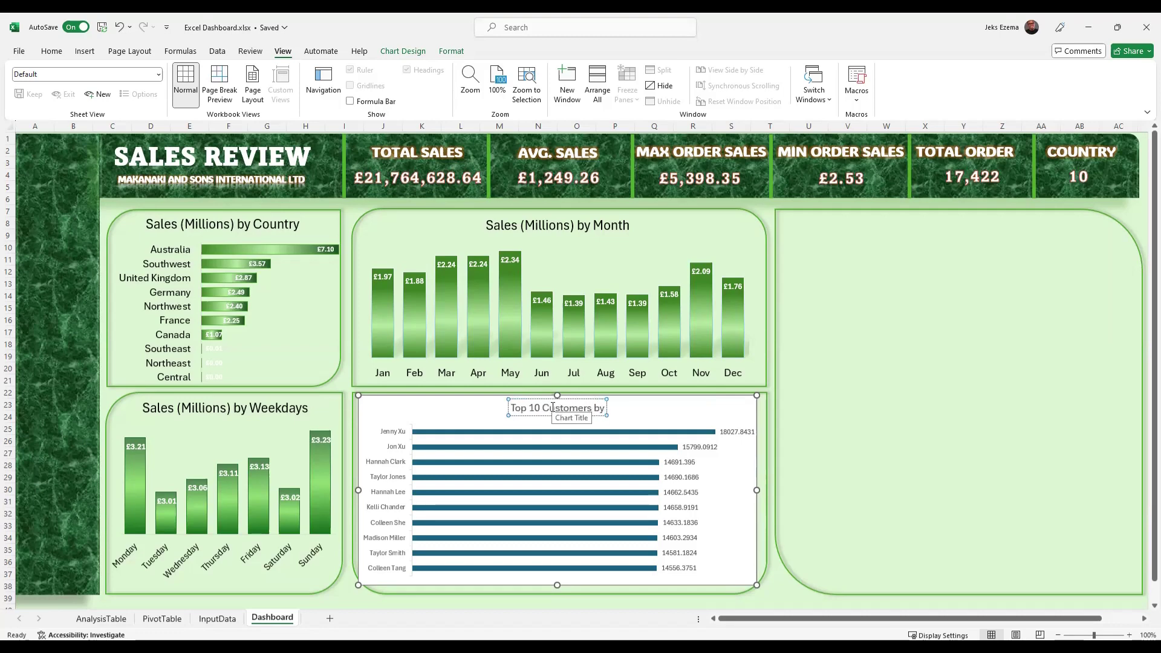
type(" Sales")
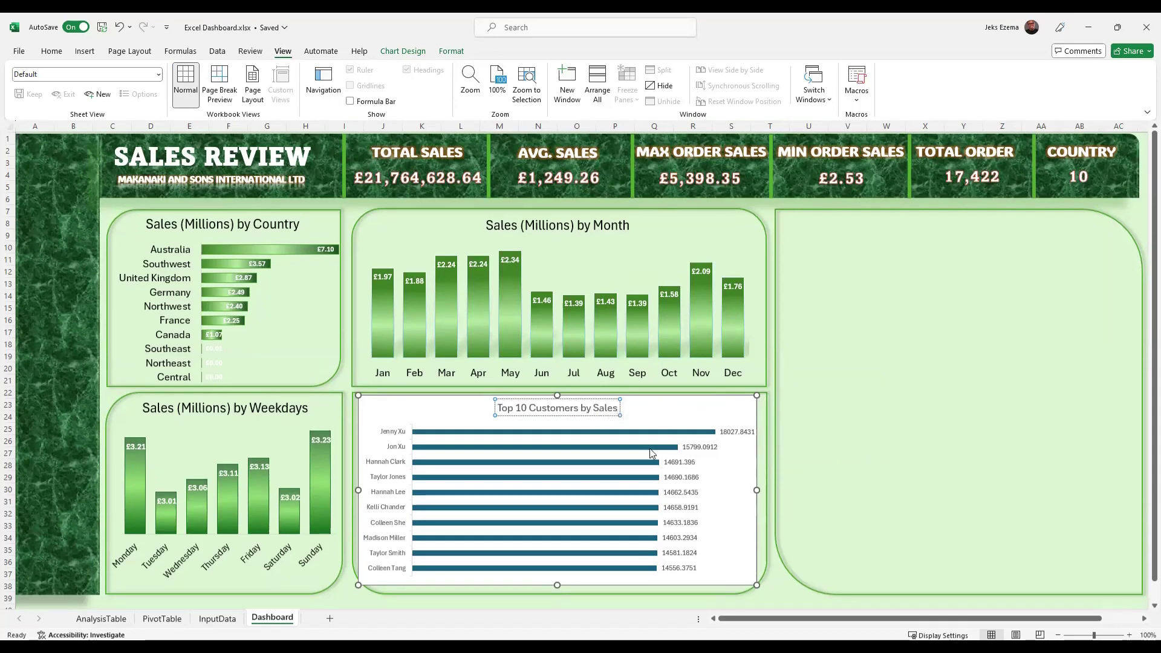
type("Order")
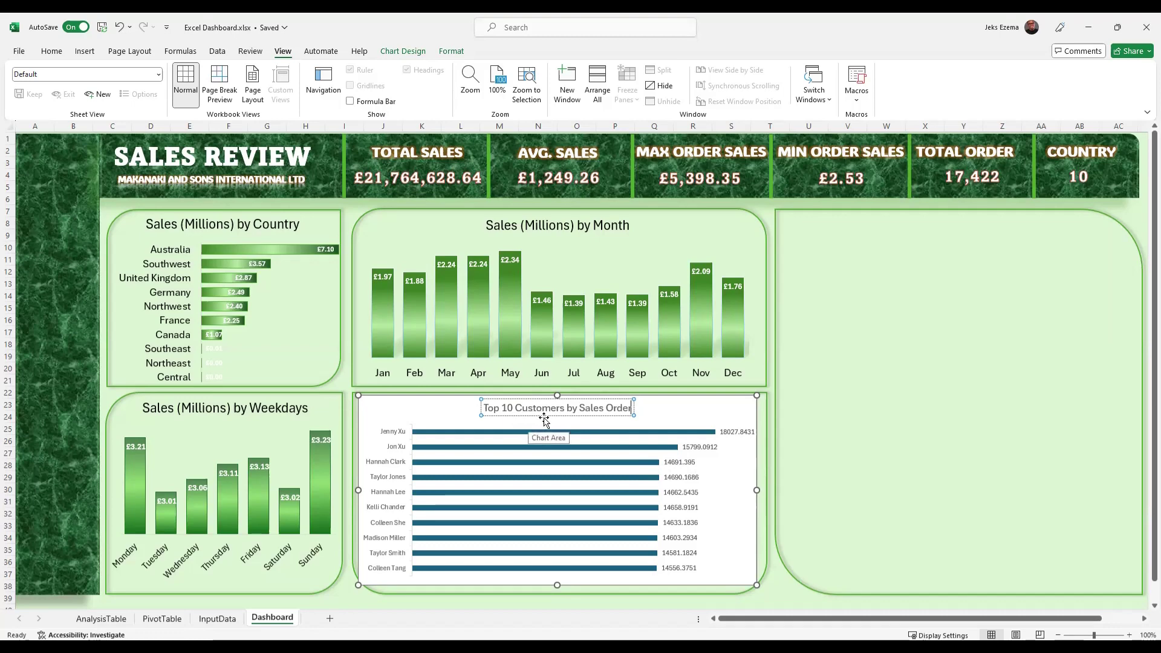
key("BackSpace")
key("BackSpace")
key("BackSpace")
key("BackSpace")
key("BackSpace")
key("BackSpace")
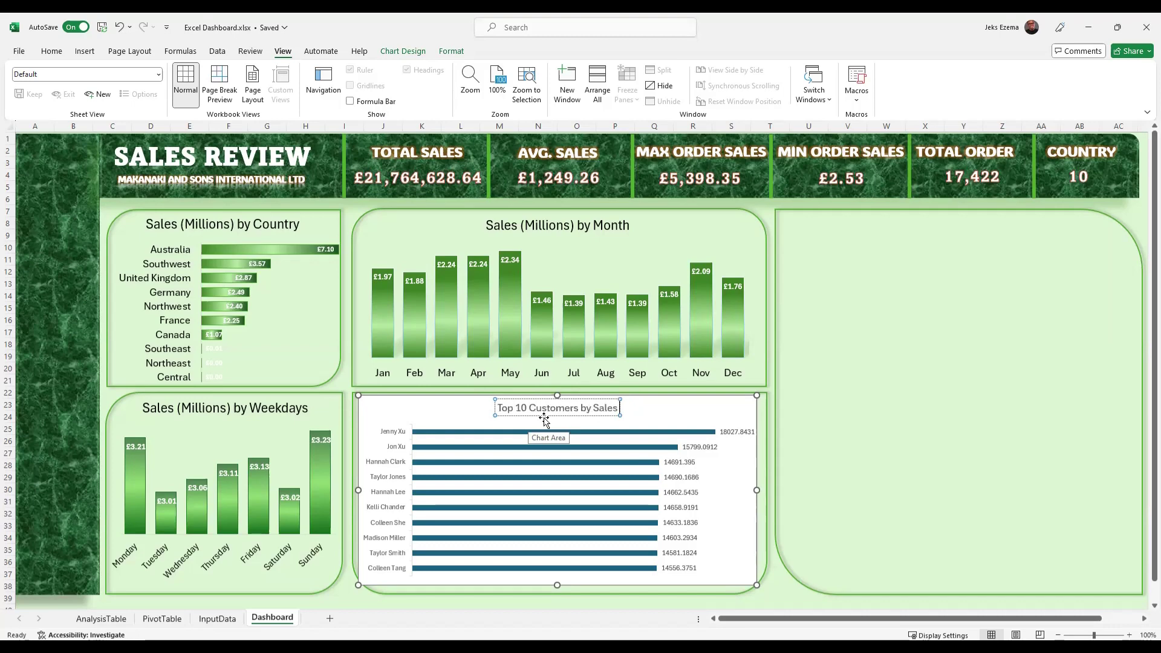
left_click(593, 408)
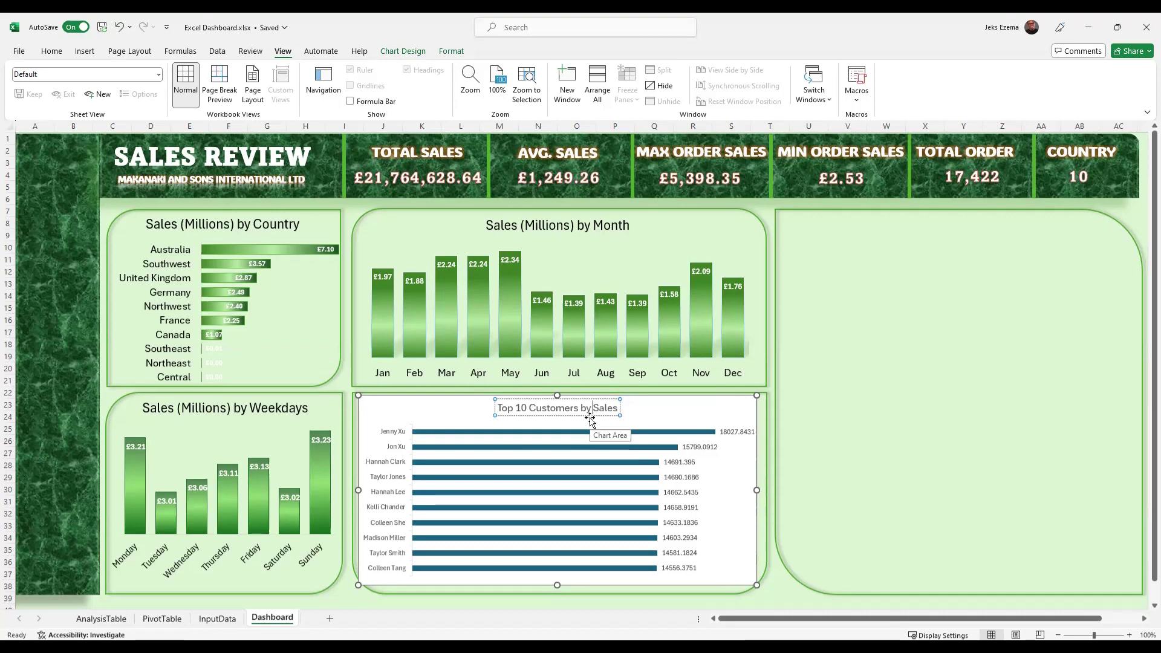
type("rder")
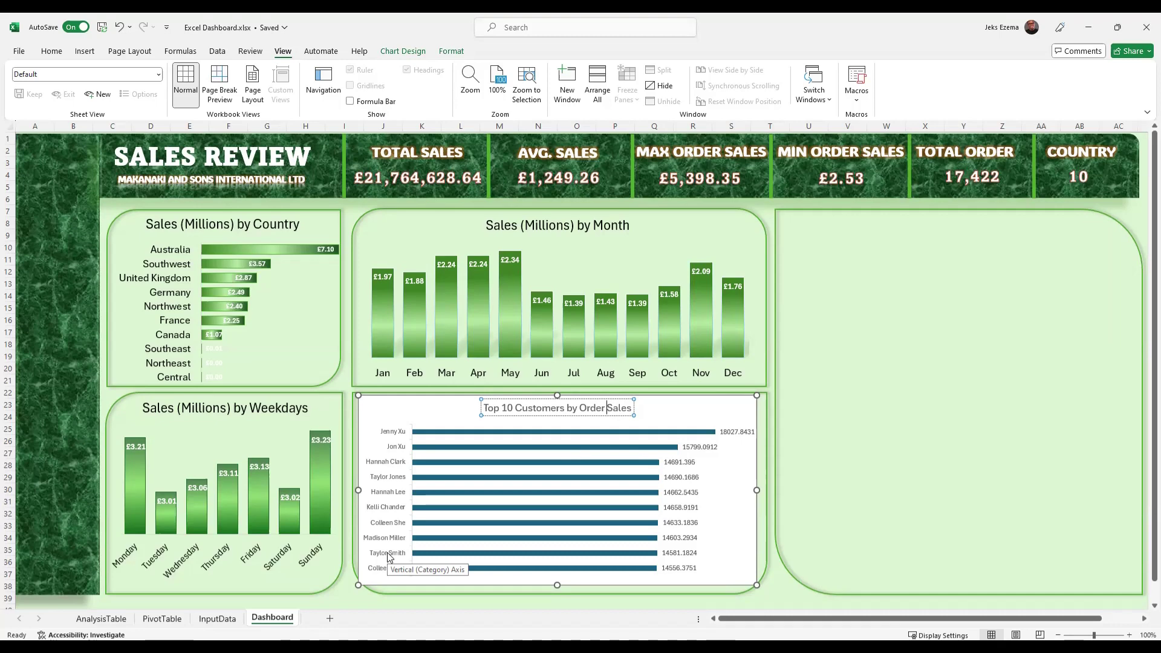
In Format Data Series, switch the Top 10 Customers bars from solid fill to Gradient fill.
double_click(423, 547)
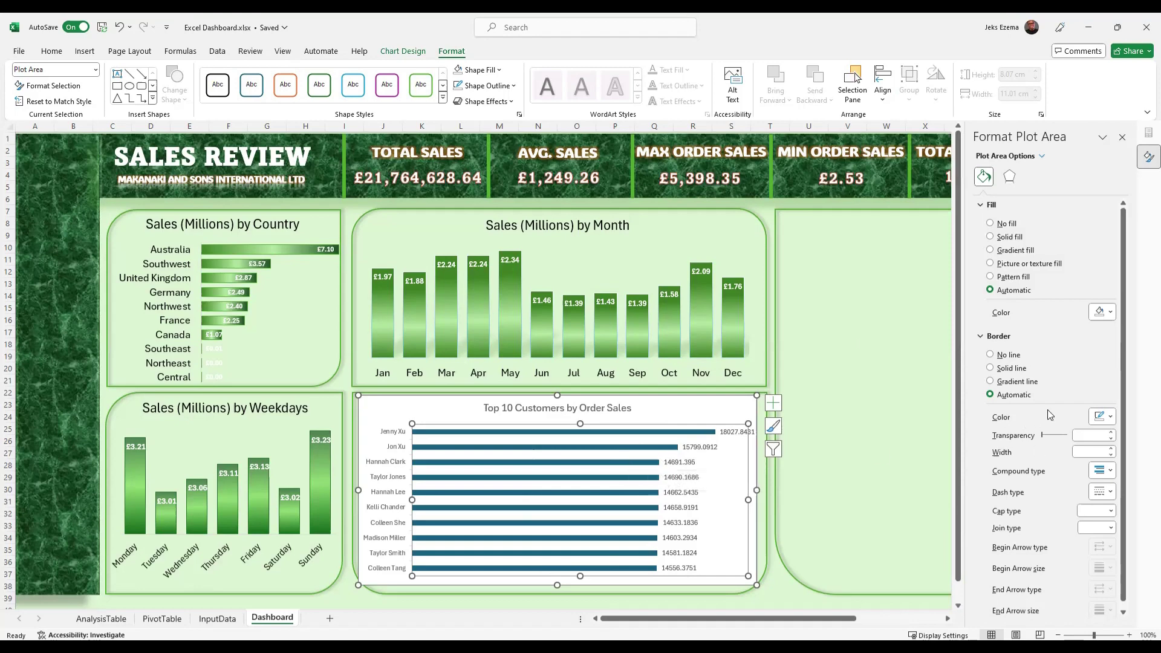
left_click(563, 432)
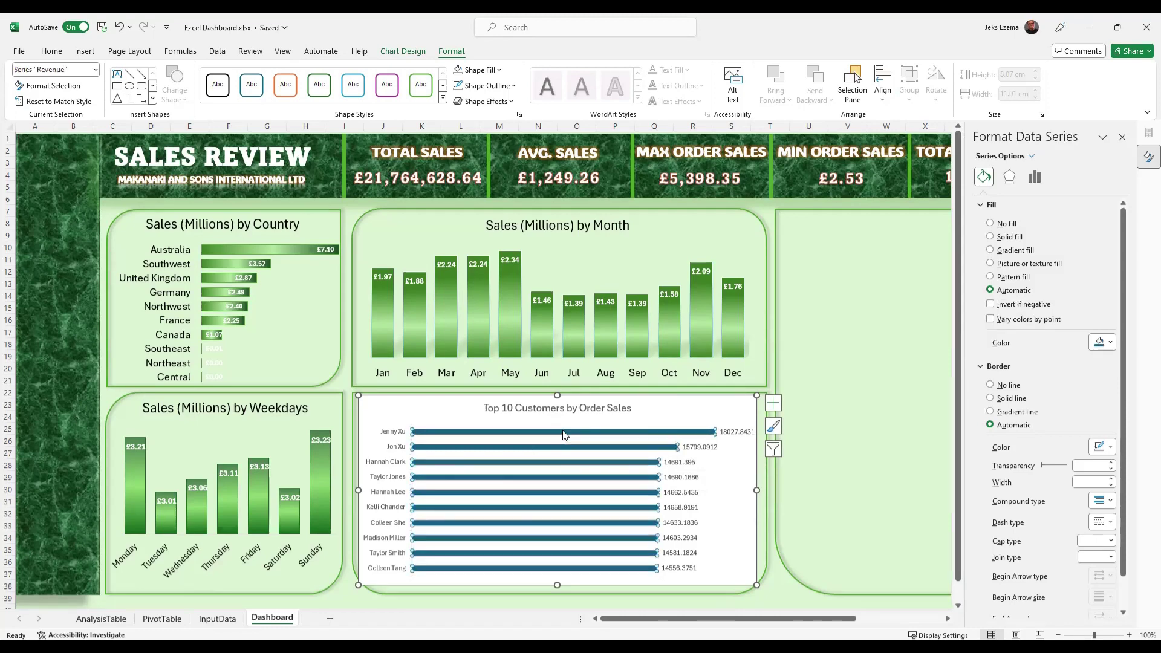
left_click(1113, 343)
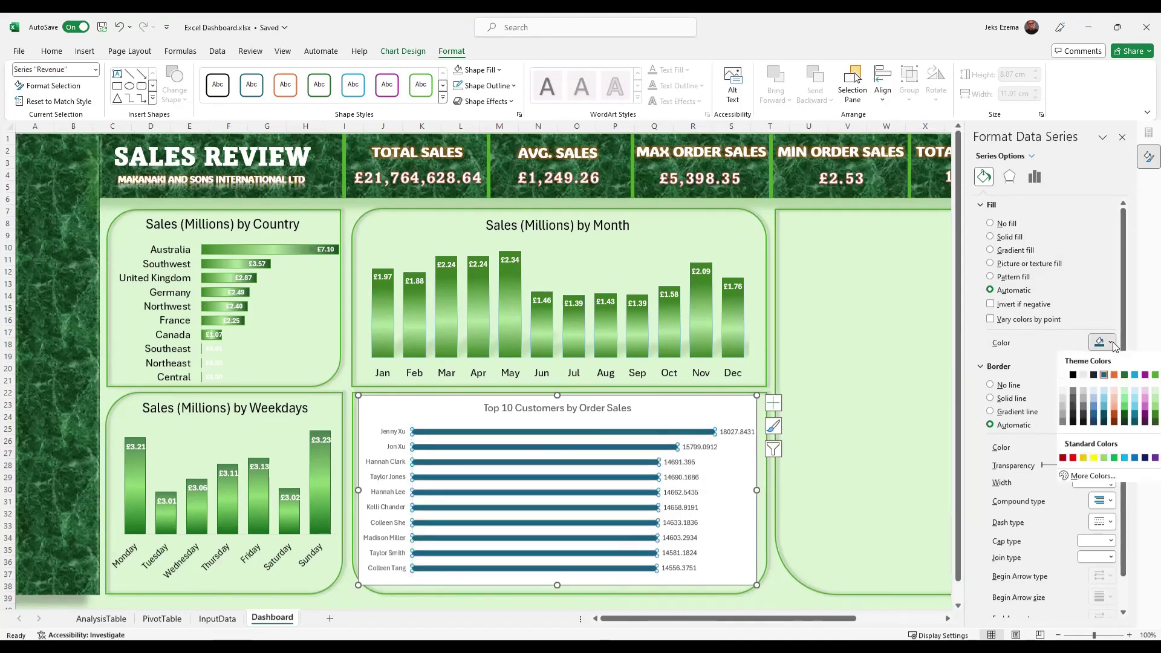
left_click(991, 250)
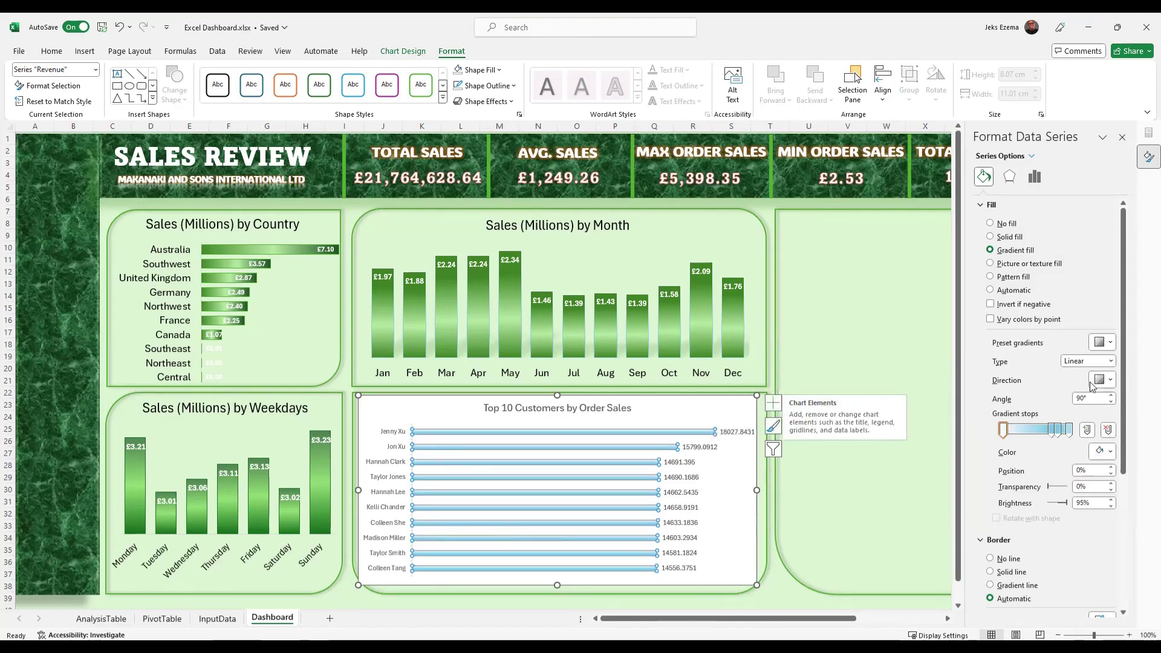
Adjust the middle gradient stop position and set the gradient direction to Linear Right.
left_click(1053, 430)
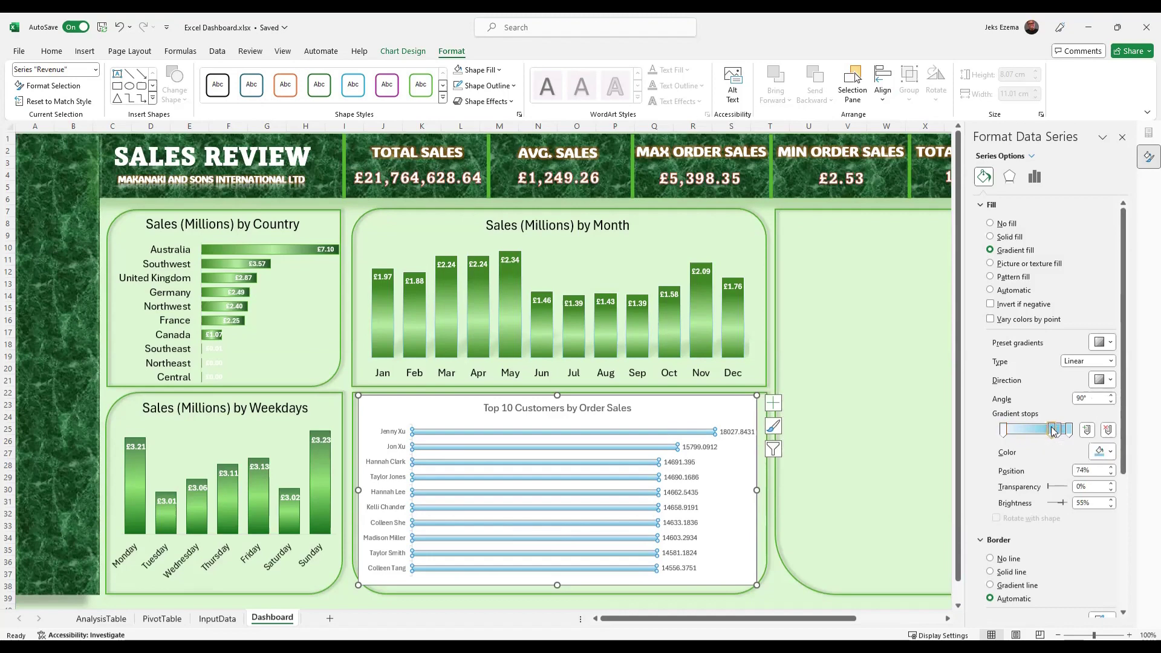
left_click(1057, 430)
left_click_drag(1058, 431, 1050, 431)
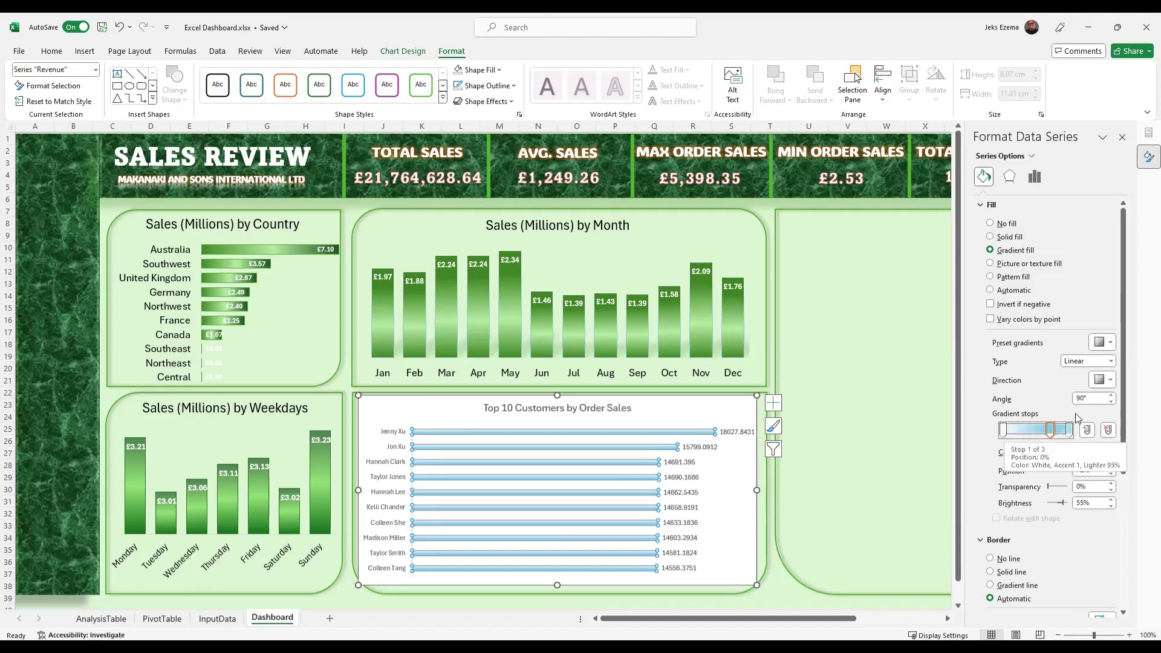
left_click(1110, 343)
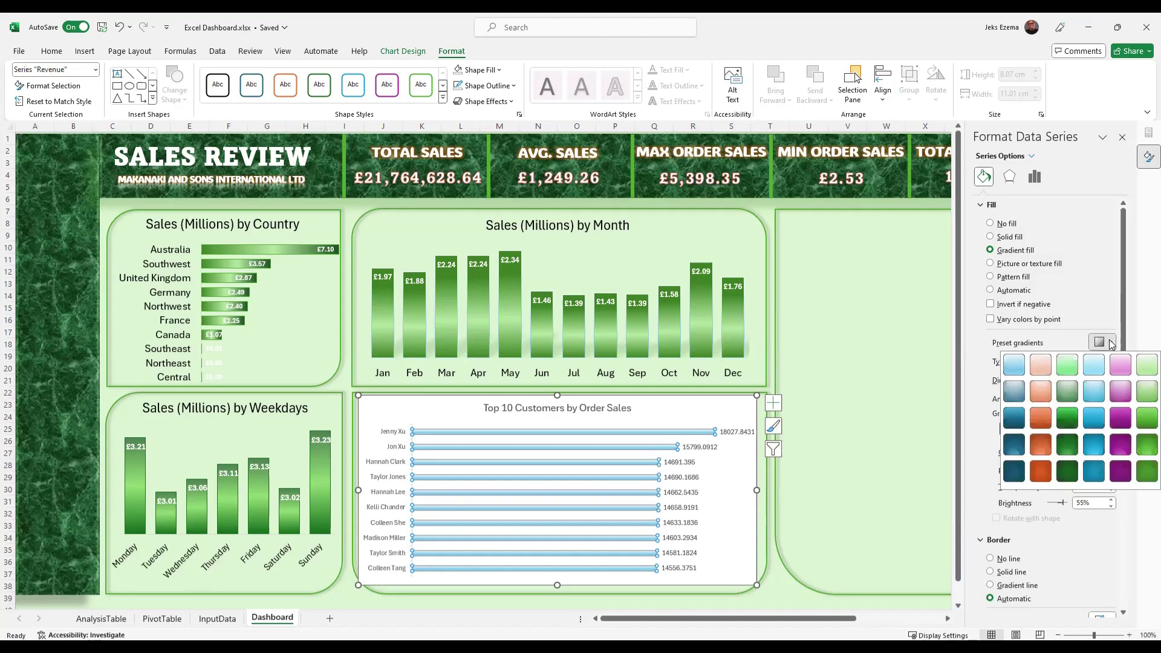
left_click(1110, 343)
left_click(1111, 380)
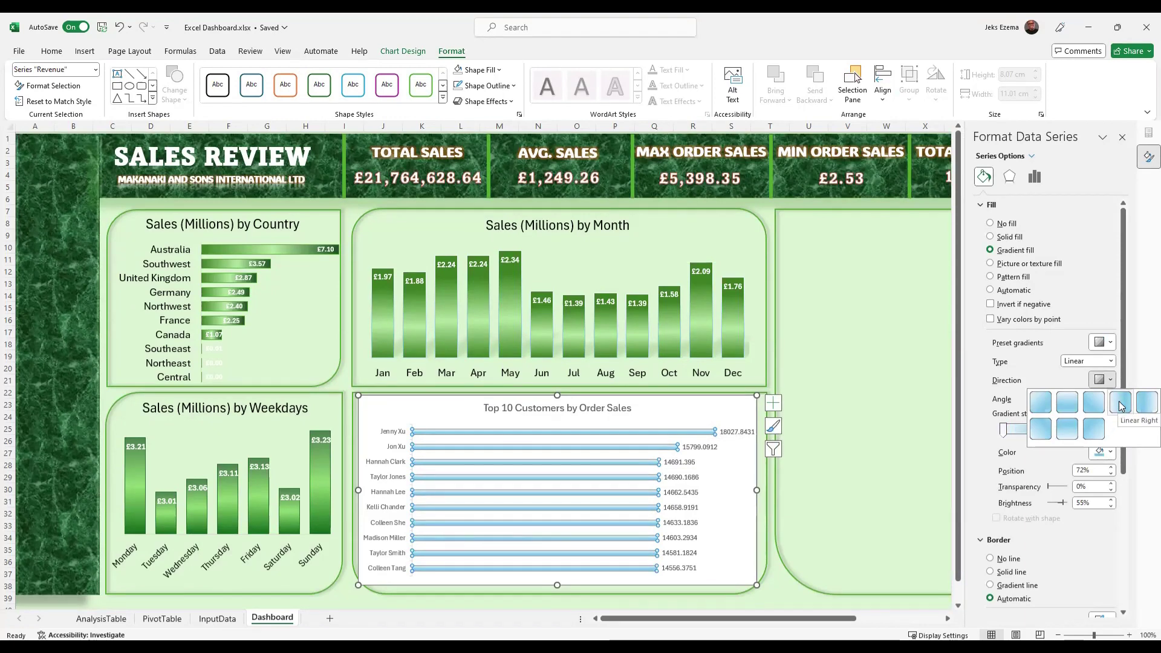
left_click(1121, 404)
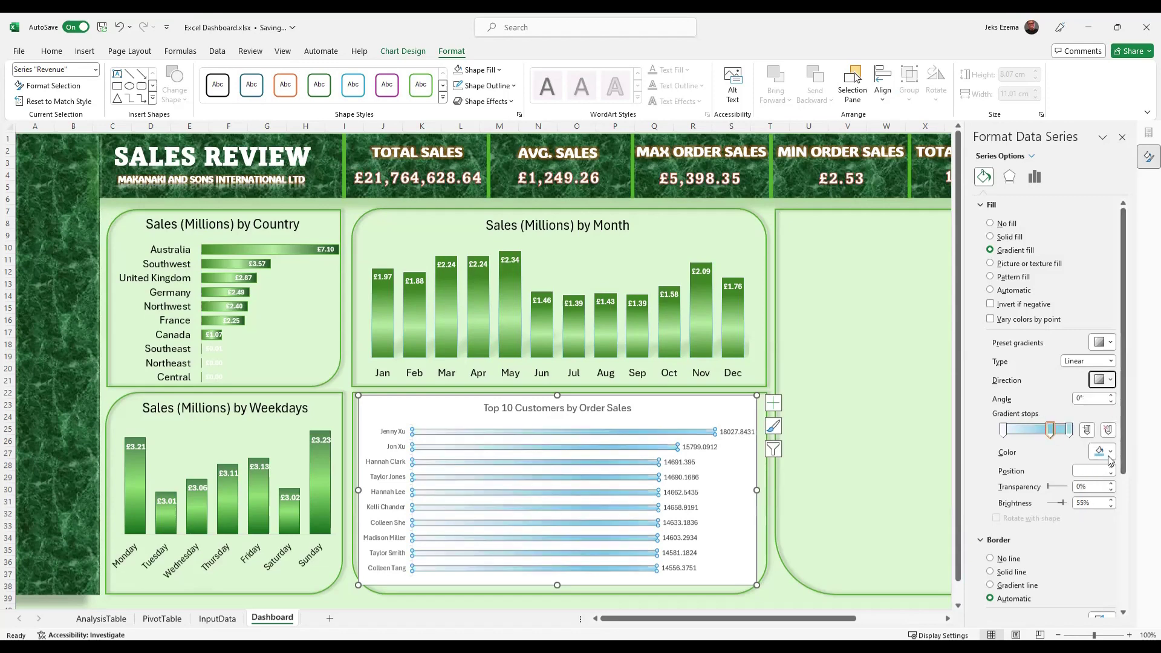
Colour the 0% and 100% gradient stops dark green and the 72% stop Green, Accent 6, Lighter 40%.
left_click(1005, 430)
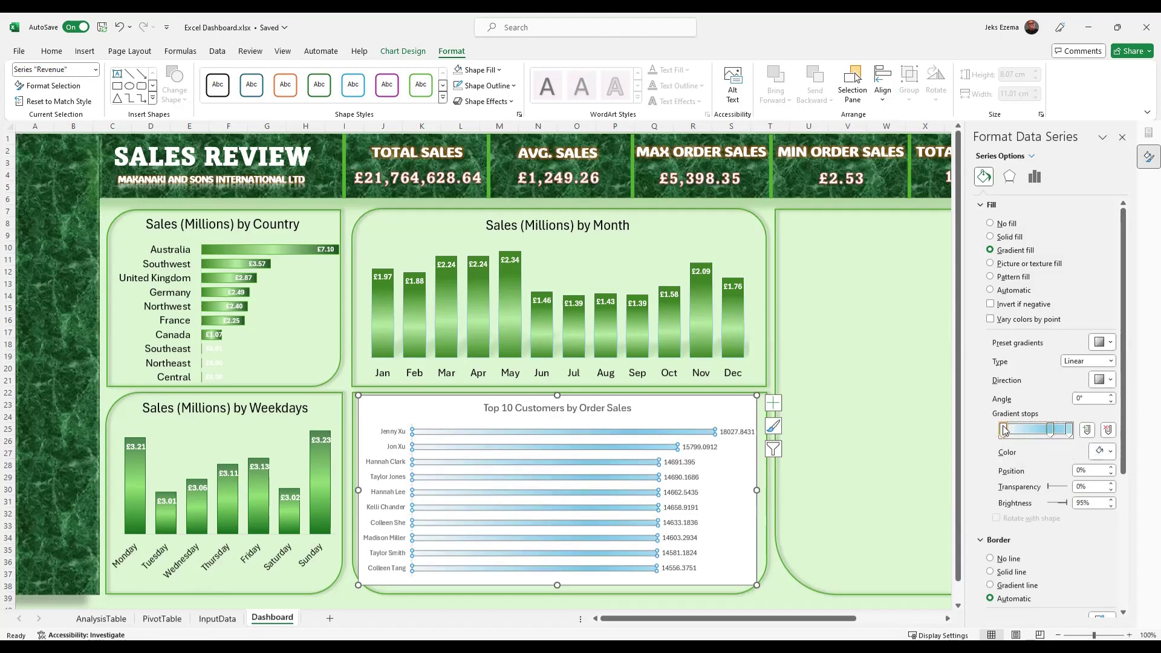
left_click(1111, 453)
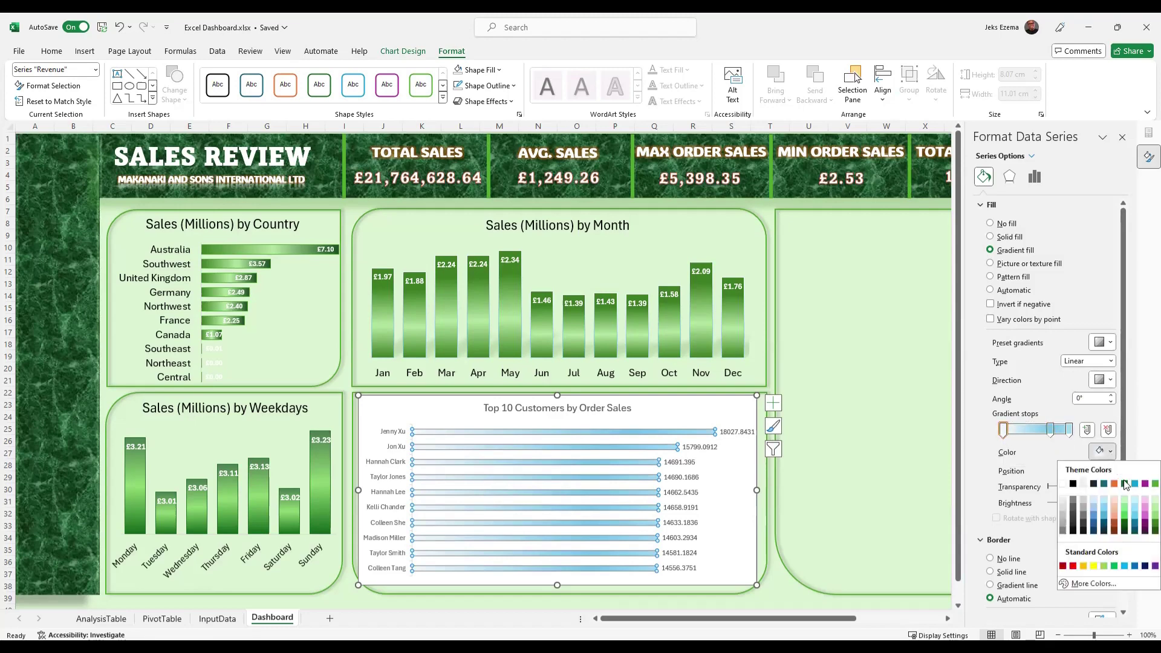
left_click(1145, 525)
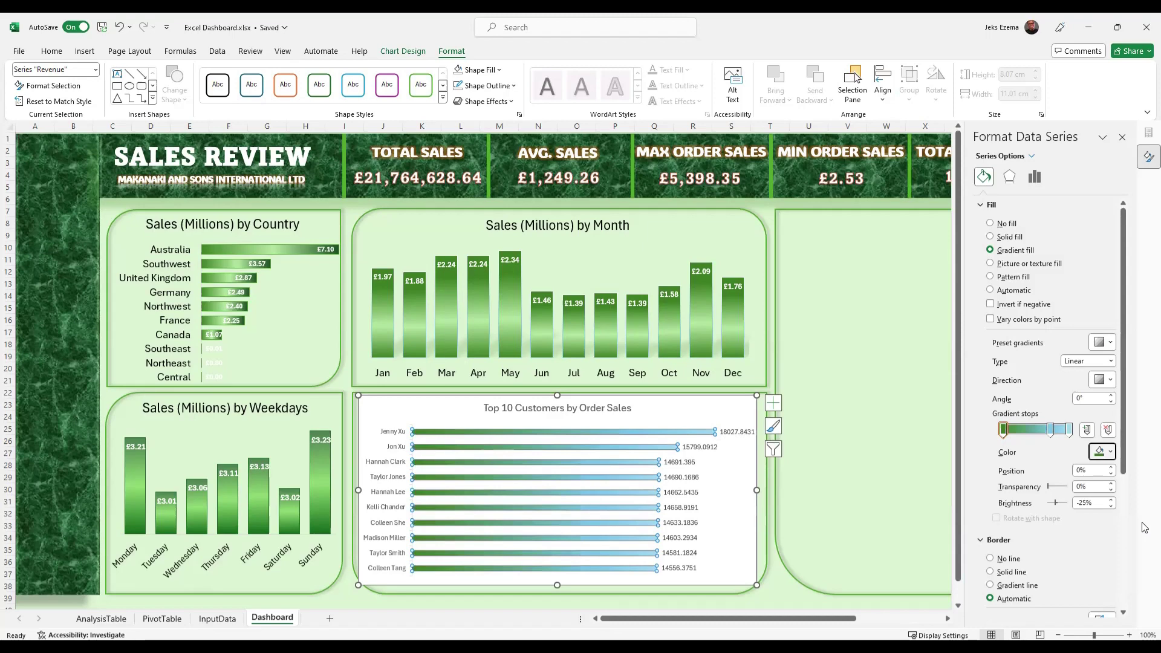
left_click(1070, 431)
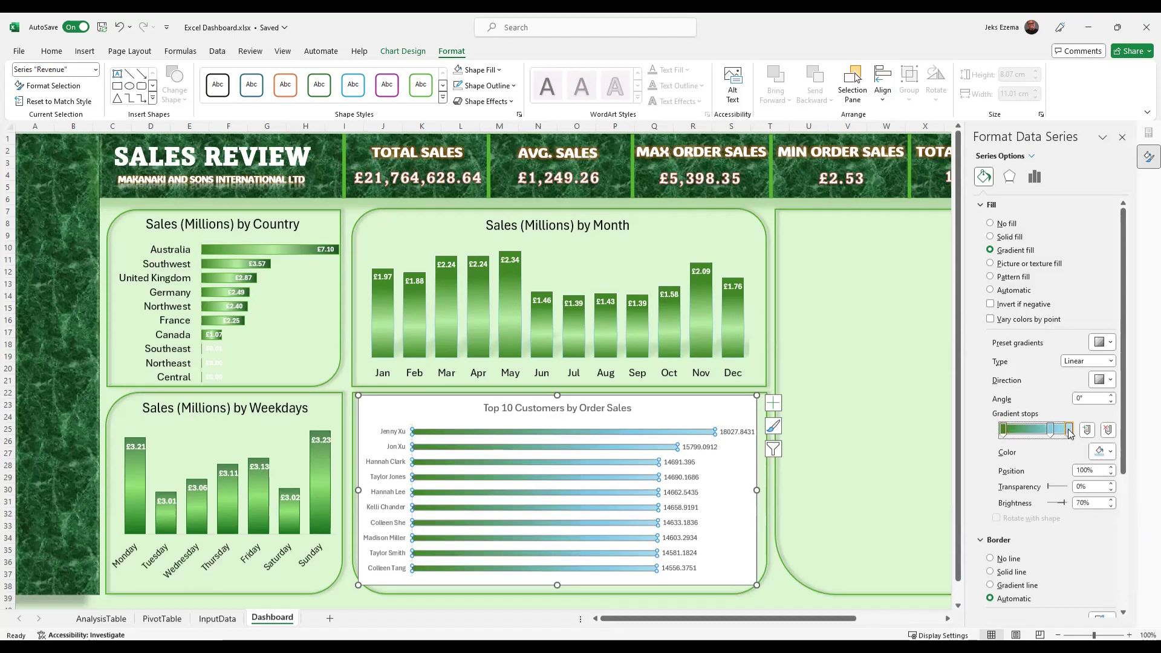
left_click(1104, 452)
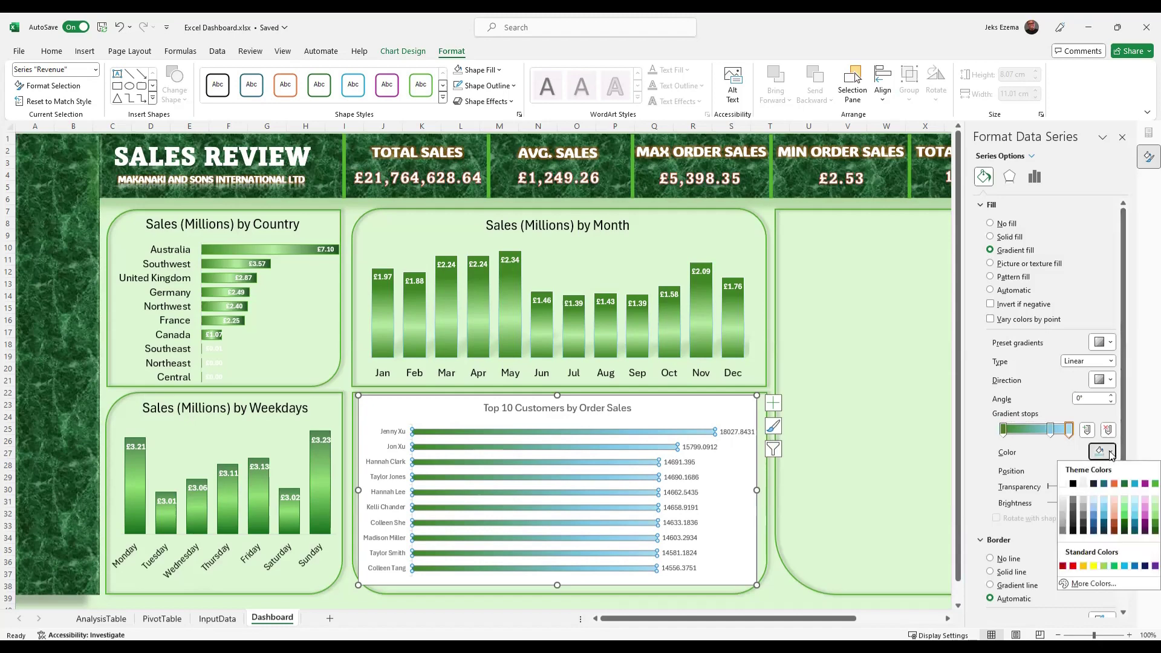
left_click(1155, 524)
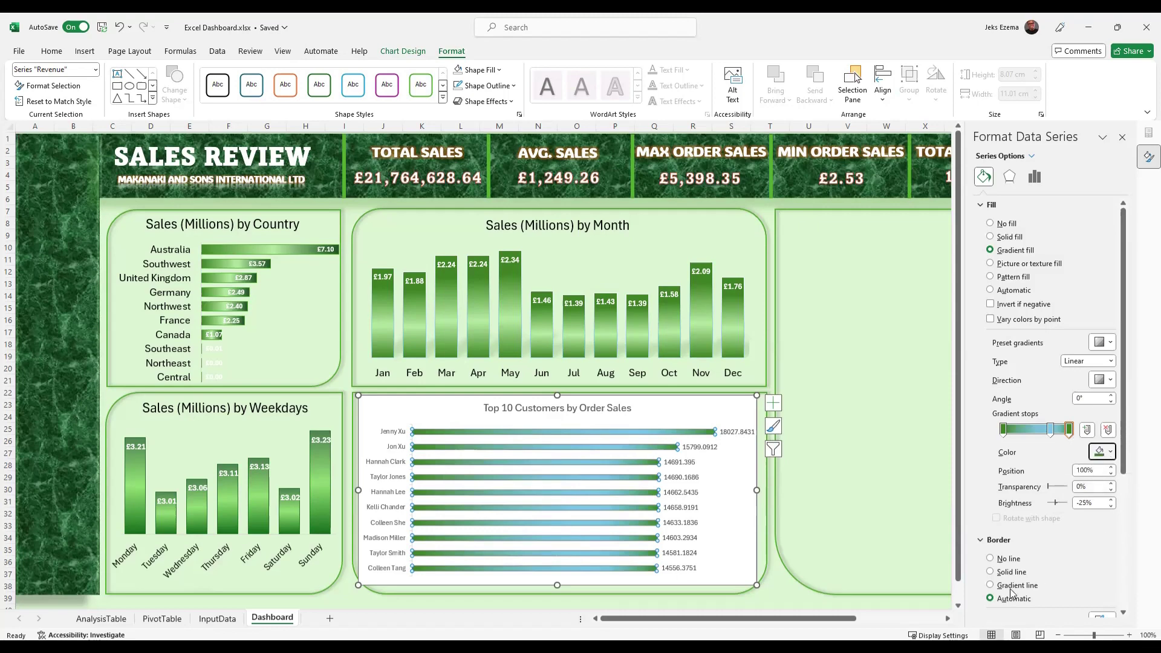
left_click(1051, 429)
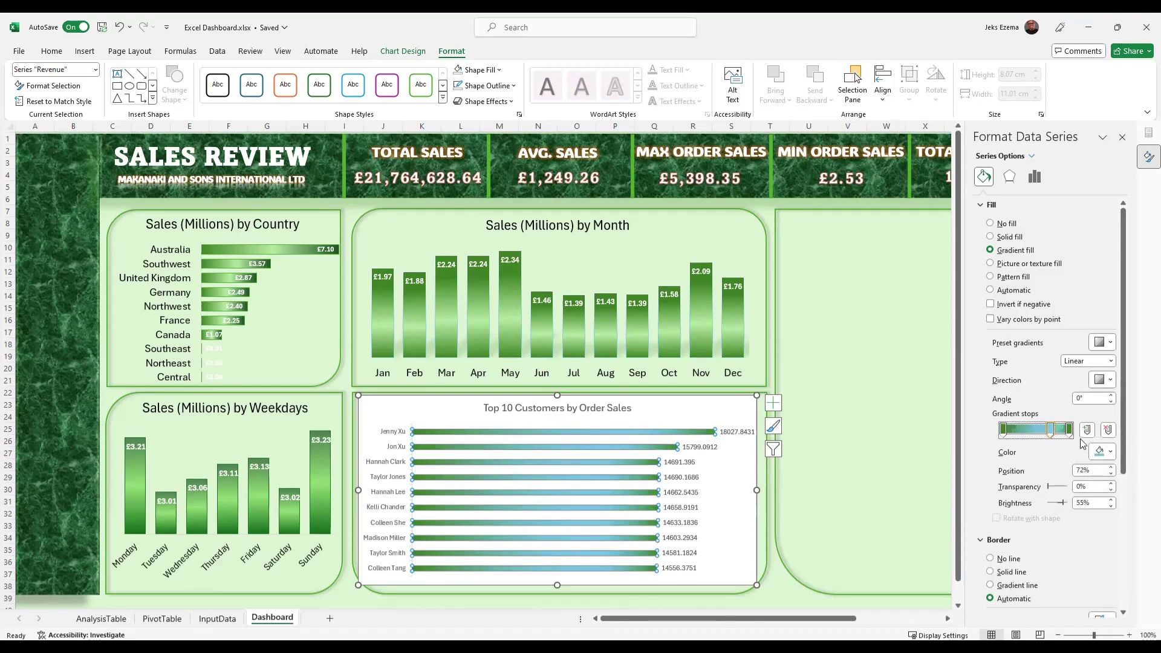
left_click(1111, 454)
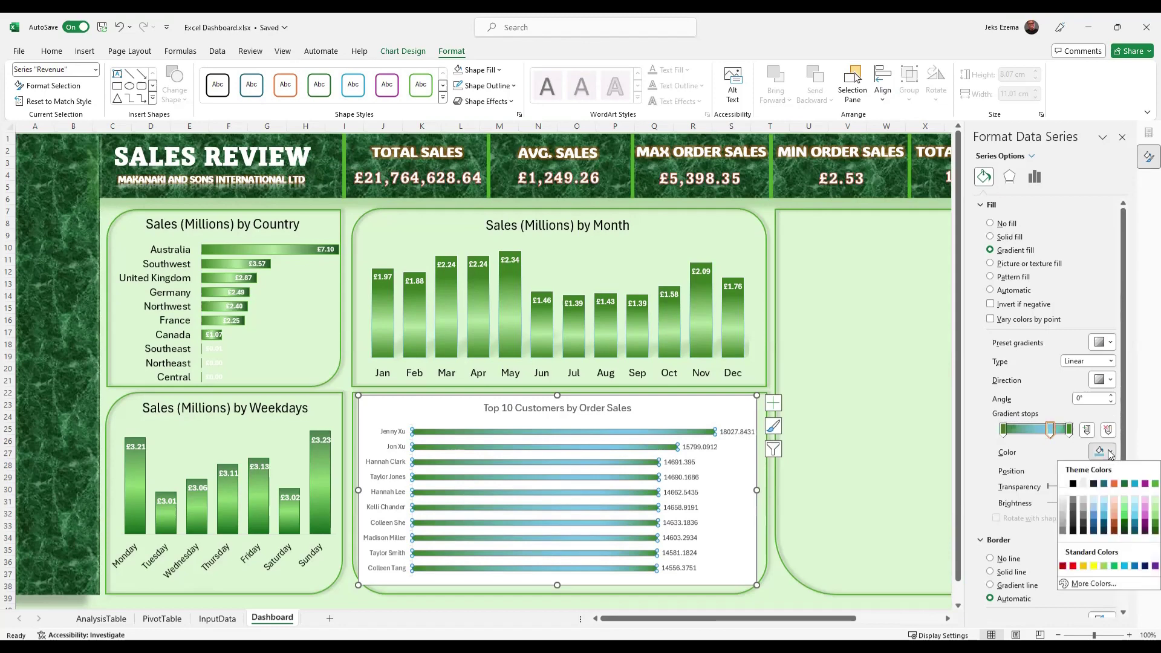
left_click(1145, 518)
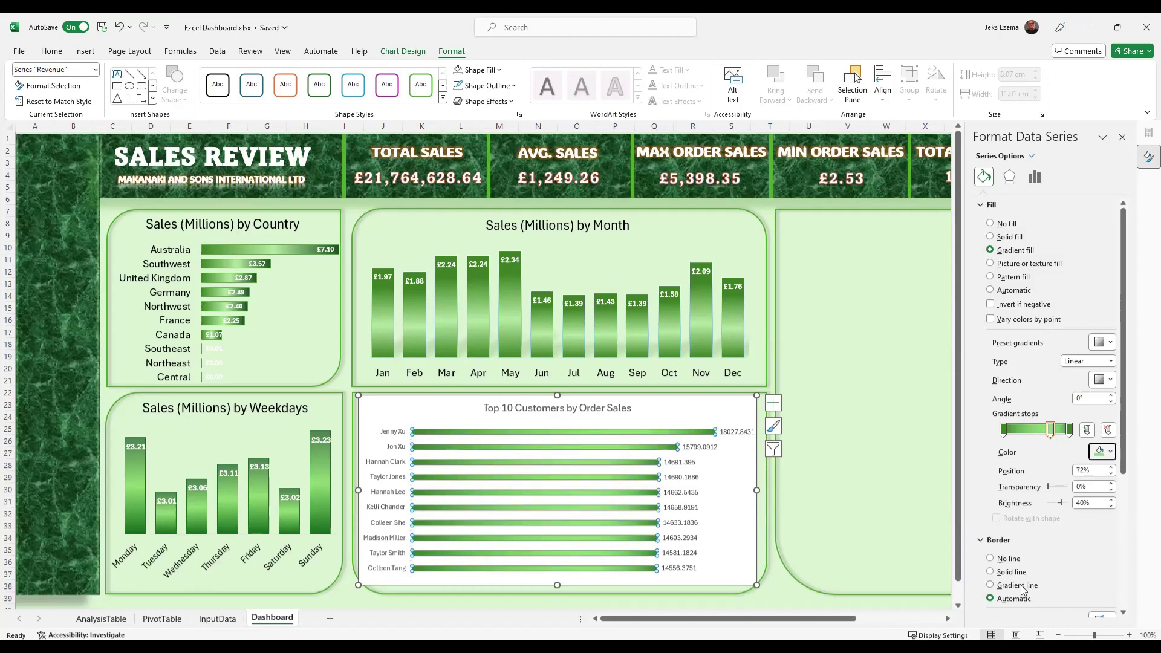
scroll(1026, 566, "down", 4)
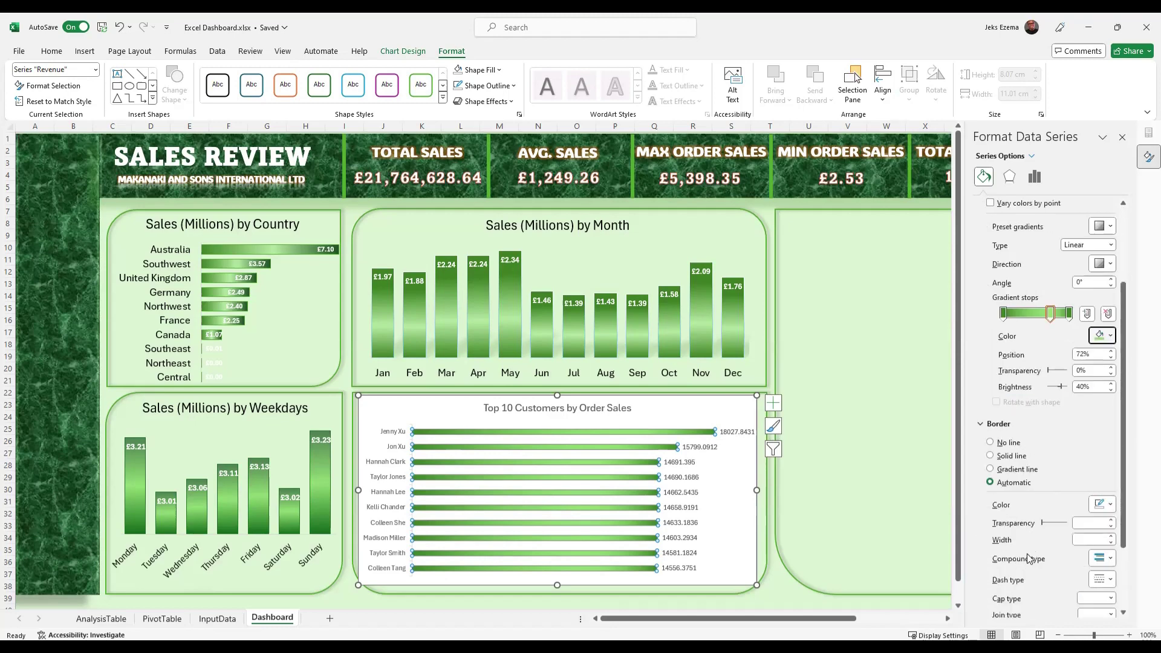
Set the bar series Gap Width to 52% in Series Options.
left_click(1035, 176)
left_click(1086, 281)
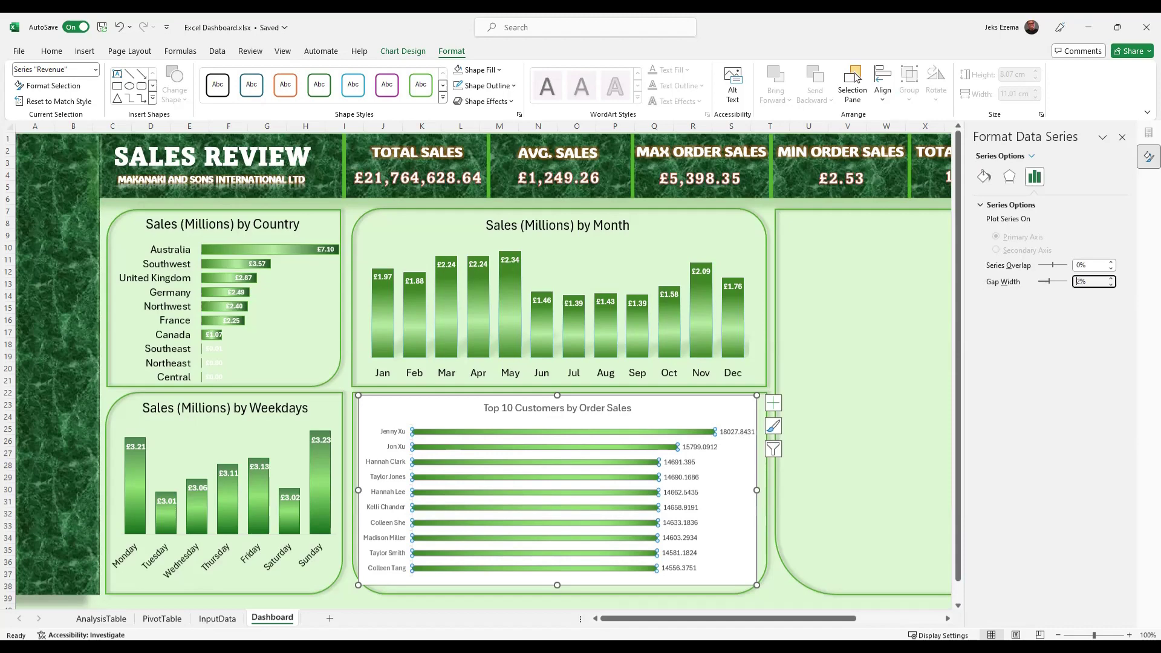
type("52")
key("Return")
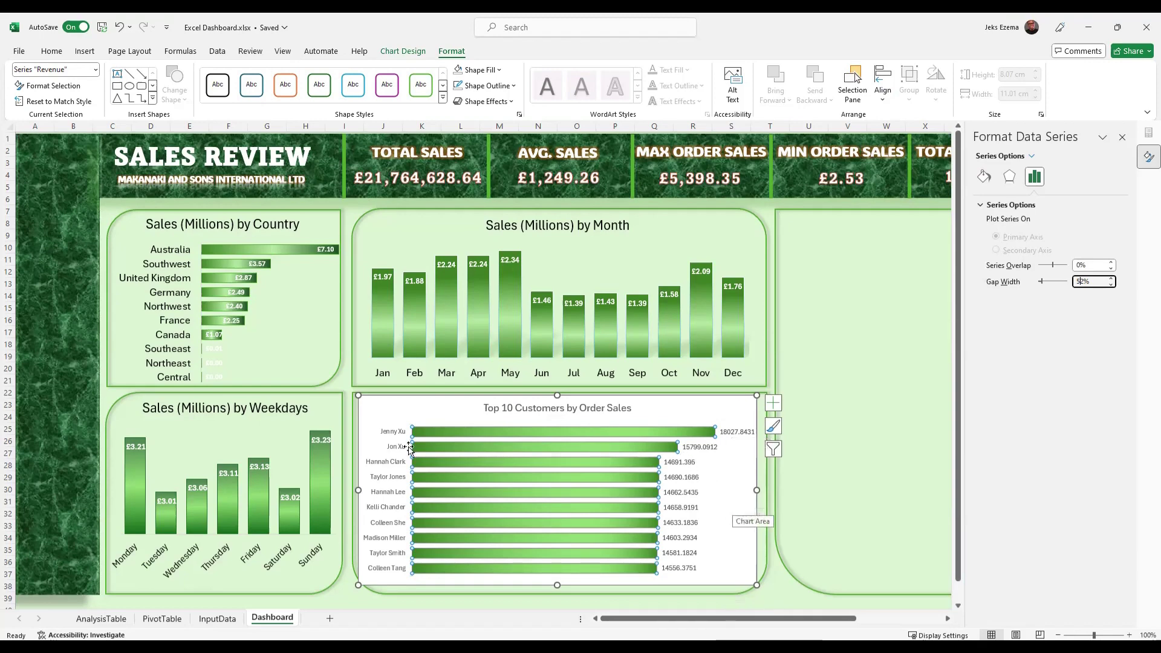
left_click(390, 433)
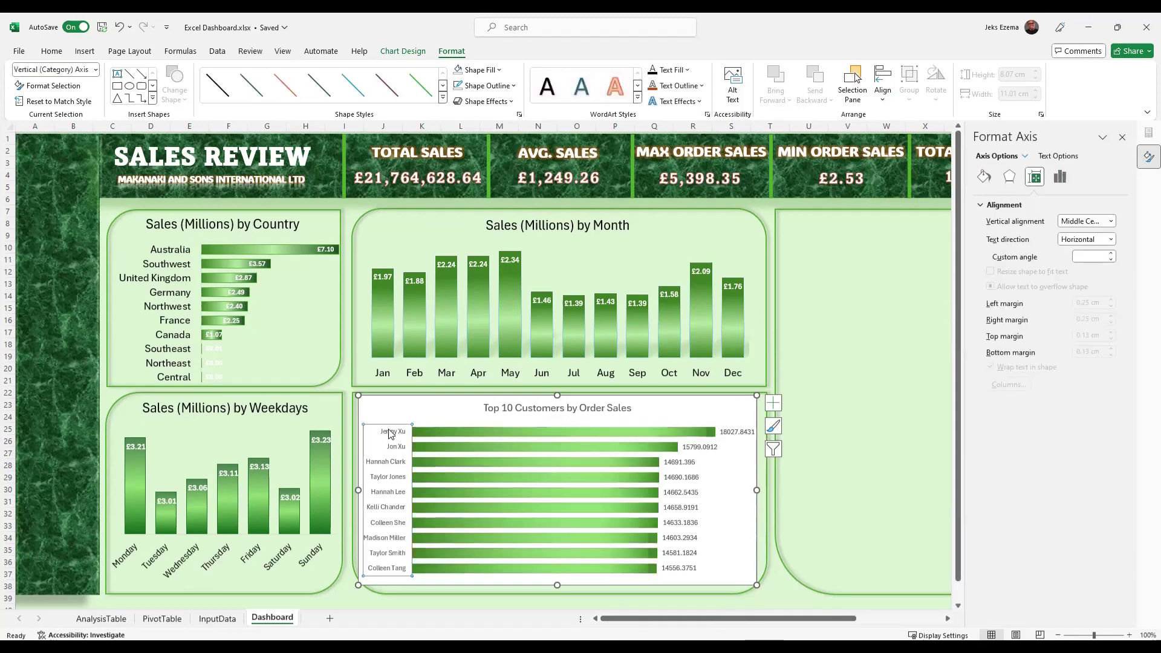
Make the customer-name axis labels 14 pt bold.
left_click(52, 52)
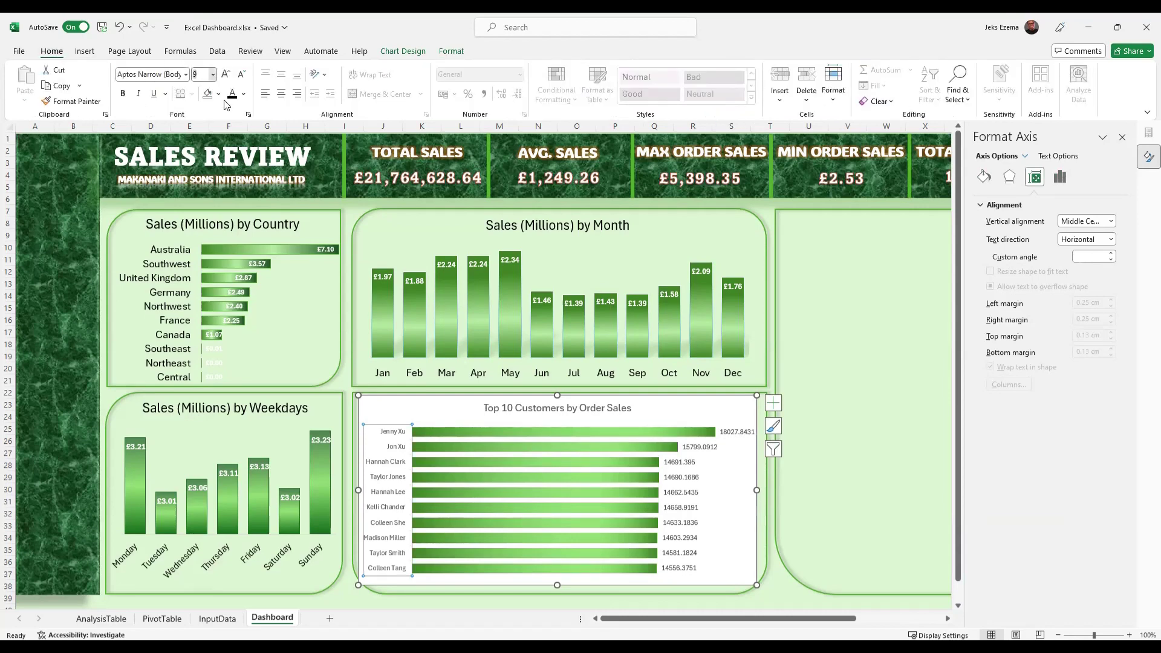
left_click(213, 74)
left_click(205, 168)
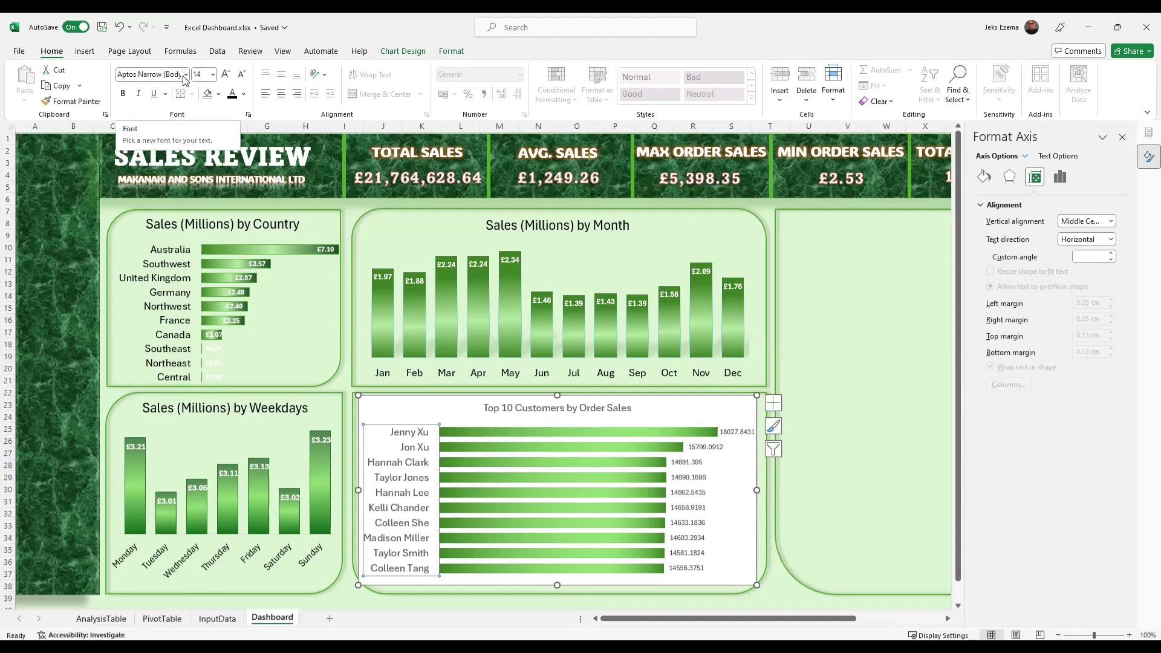
left_click(123, 94)
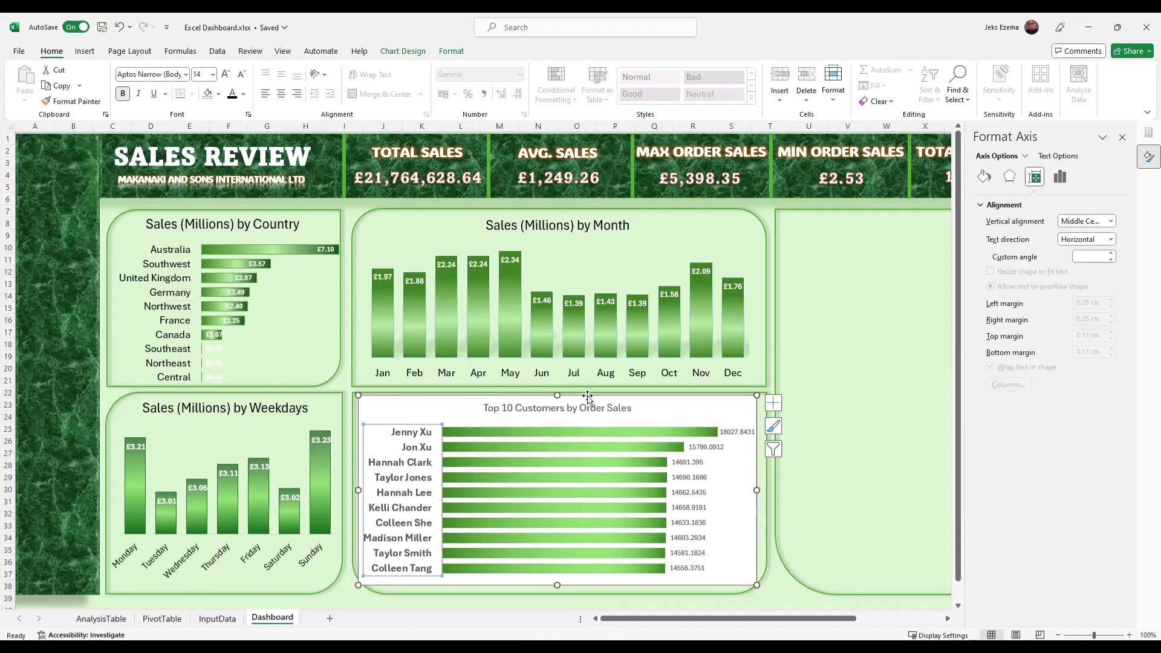
Make the Top 10 Customers chart title 18 pt bold.
left_click(547, 412)
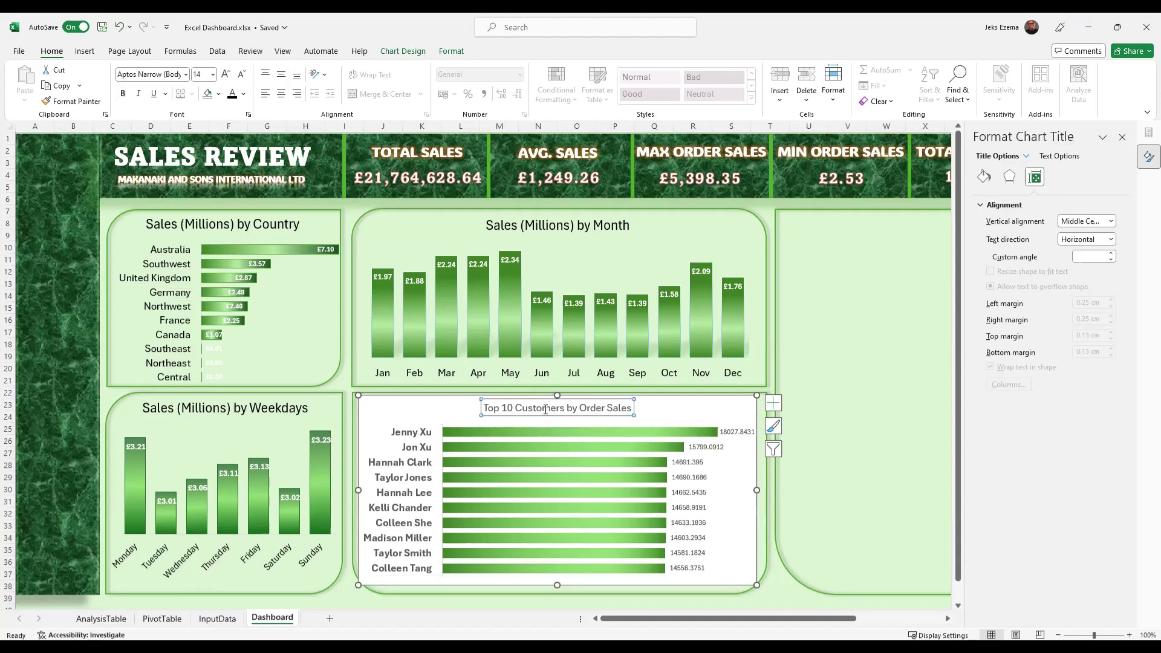
left_click(213, 75)
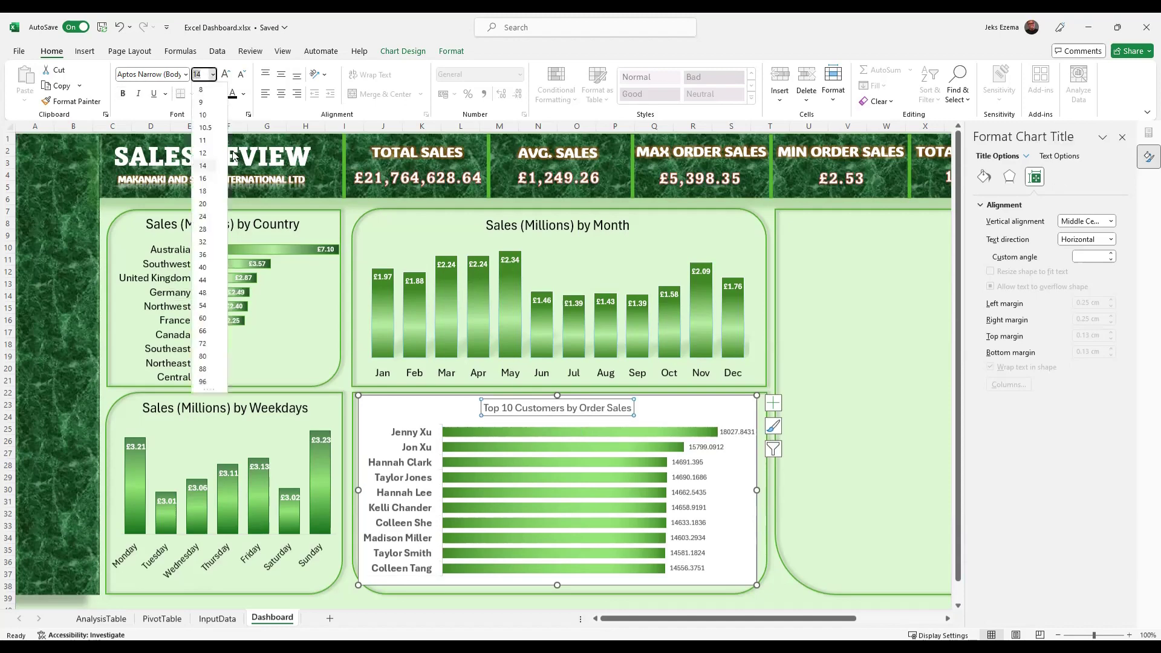
left_click(204, 191)
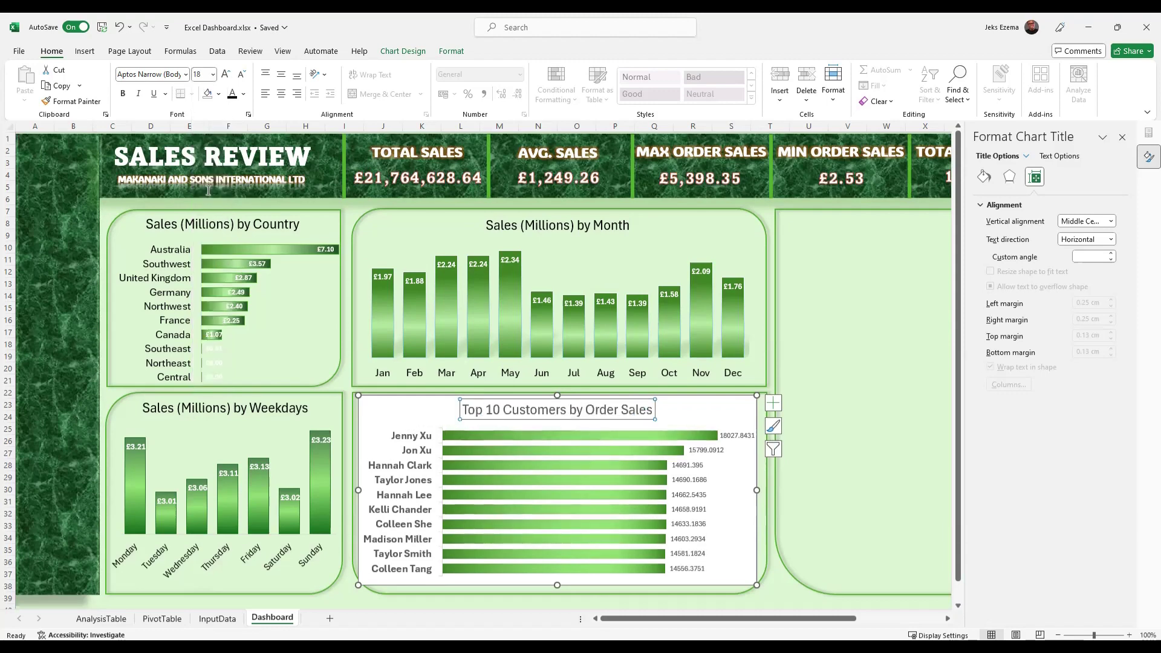
left_click(124, 95)
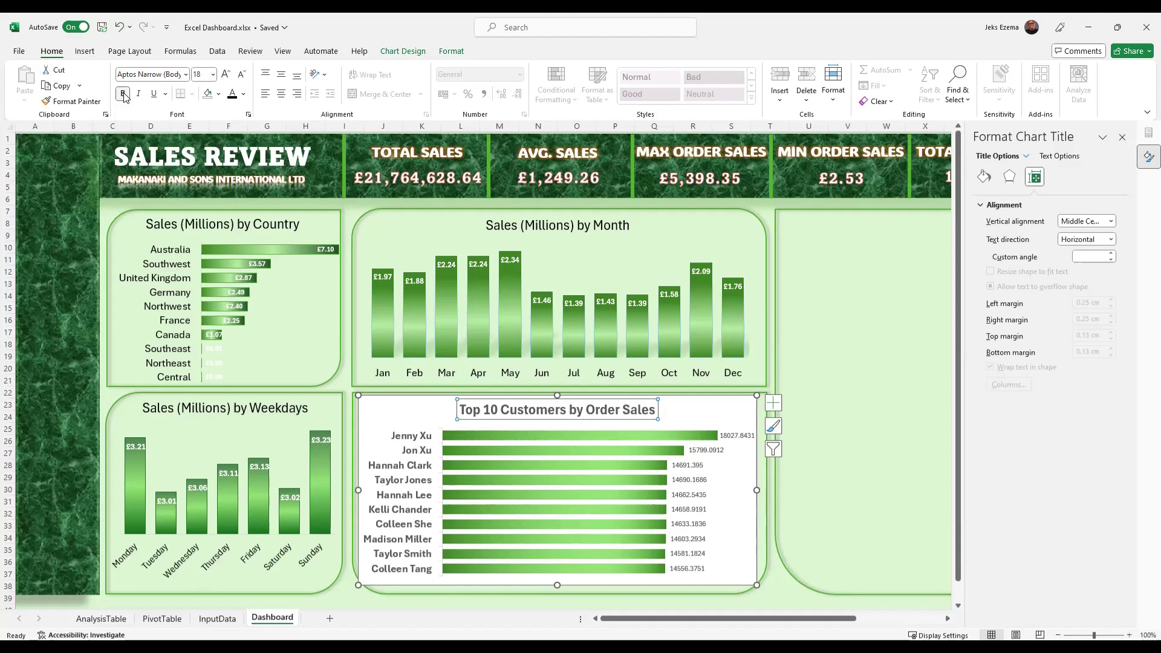
left_click(513, 225)
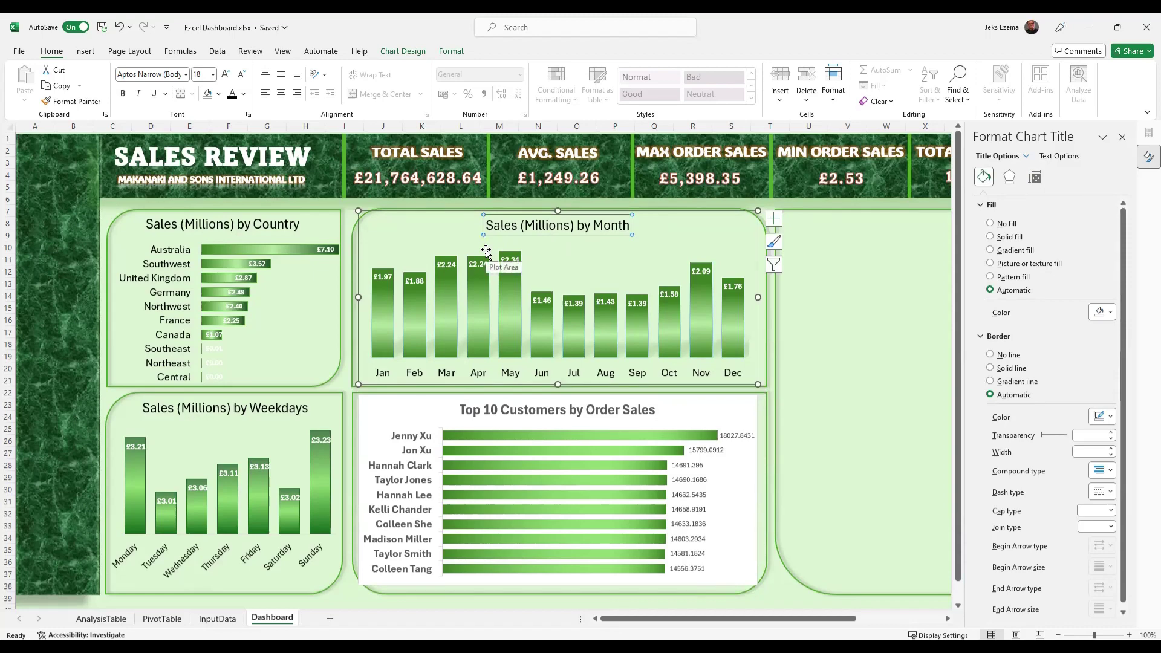
Bold the Sales (Millions) by Month, by Country and by Weekdays chart titles.
left_click(123, 95)
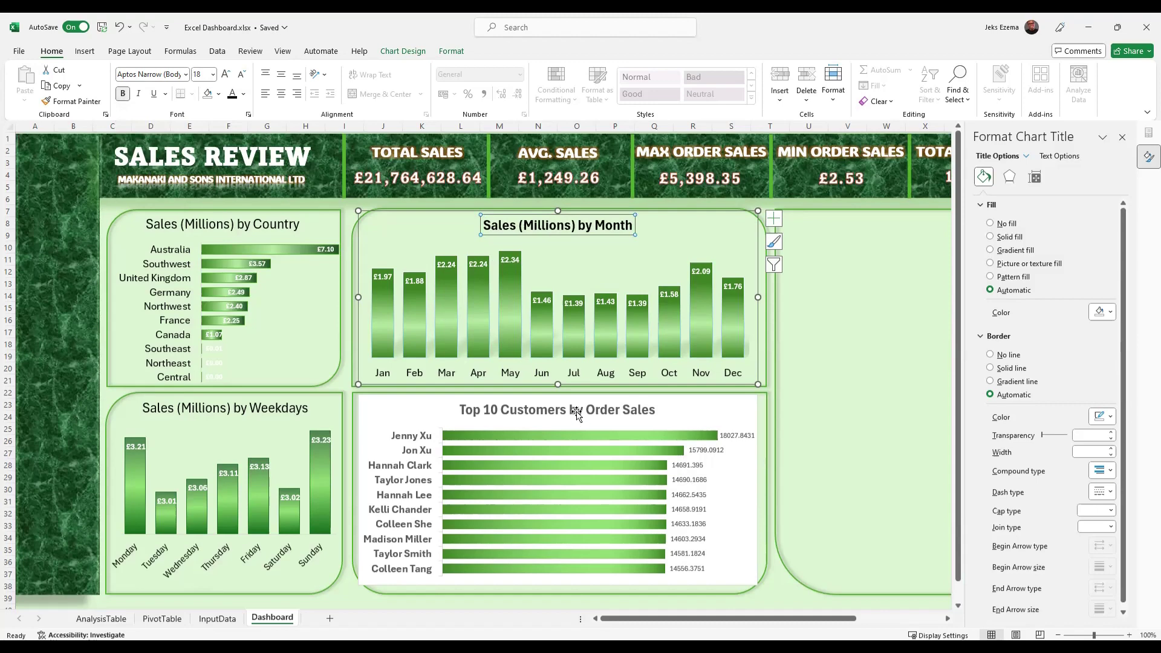
left_click(209, 228)
left_click(123, 95)
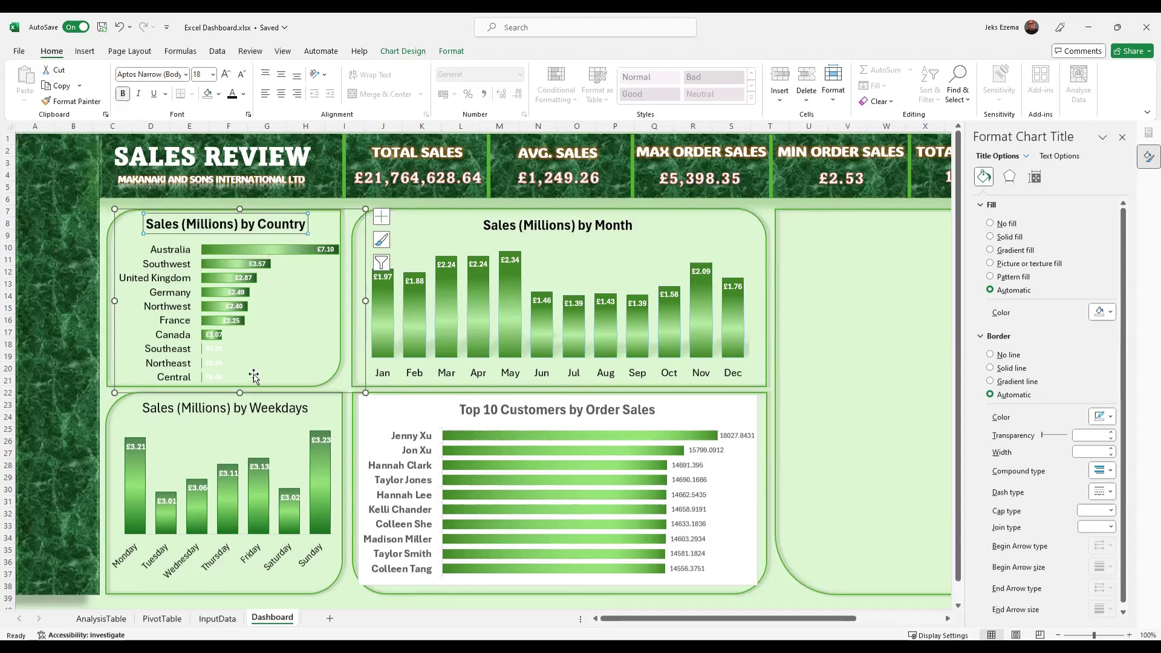
left_click(224, 408)
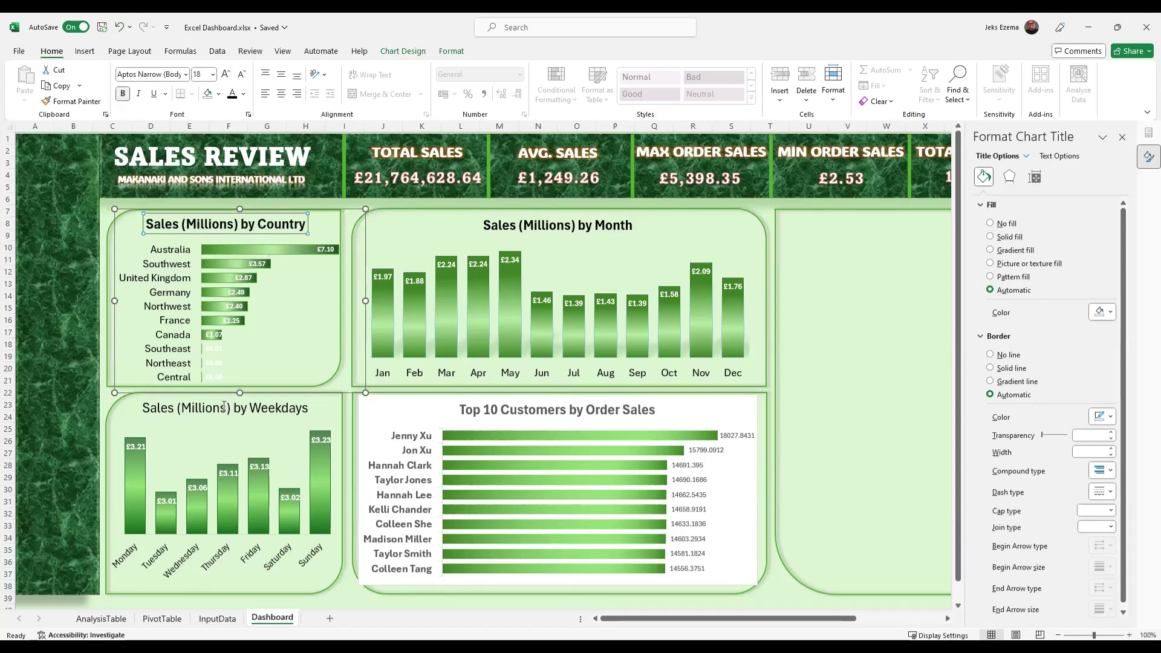
left_click(123, 95)
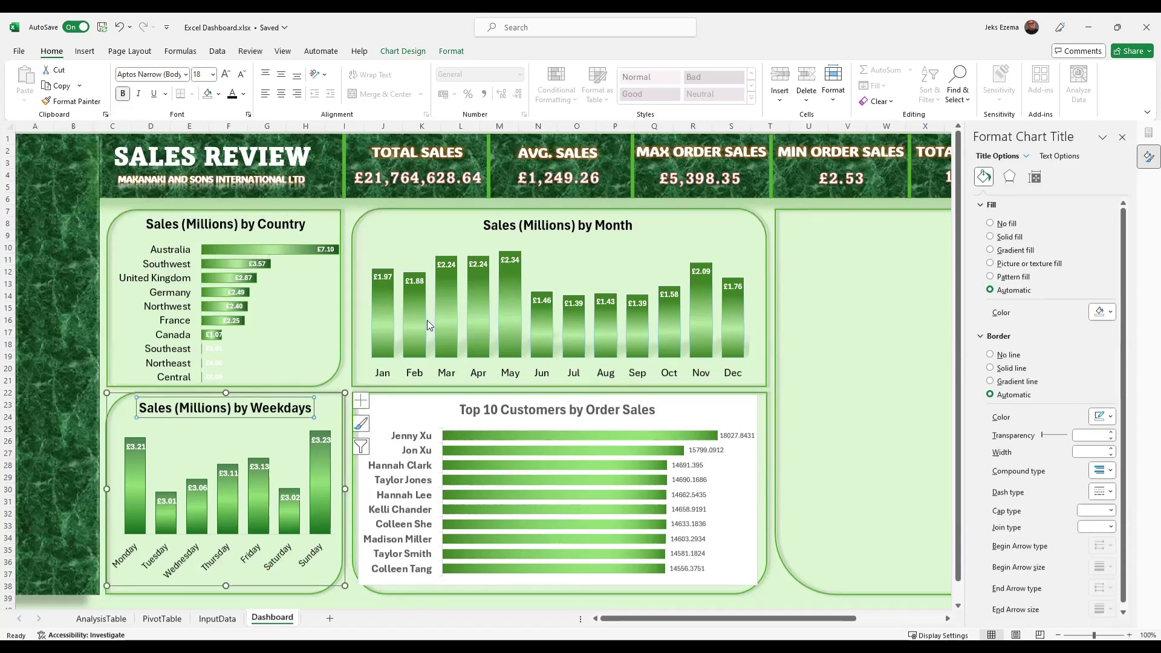
Apply a darker font colour to the Top 10 Customers chart title.
left_click(524, 410)
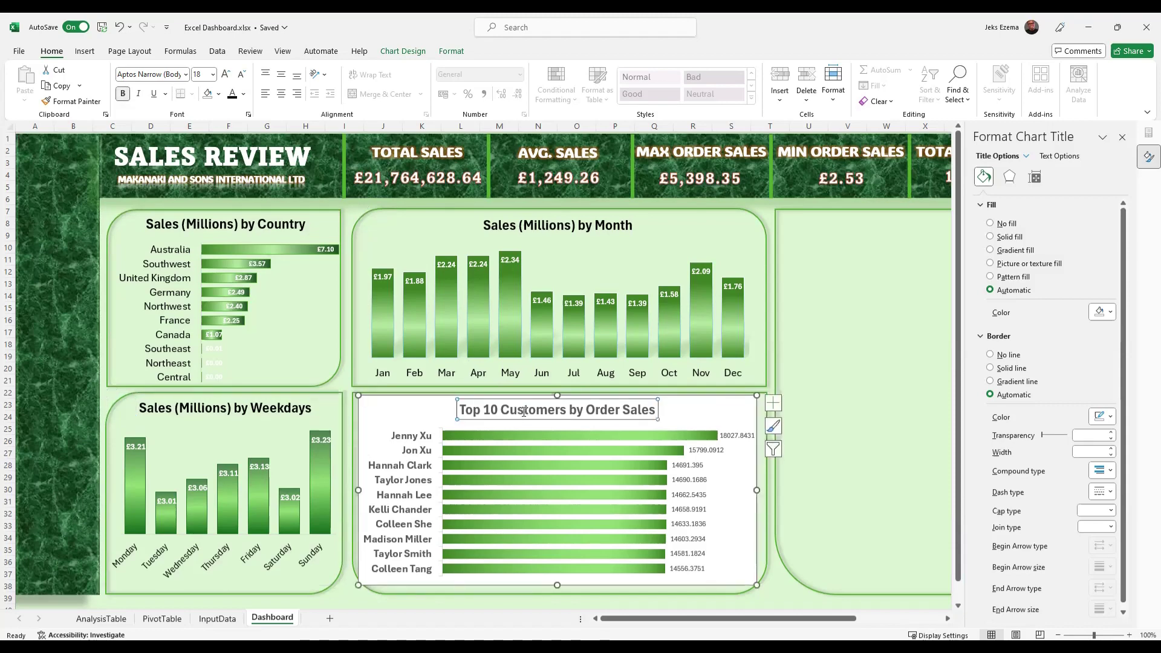
left_click(232, 95)
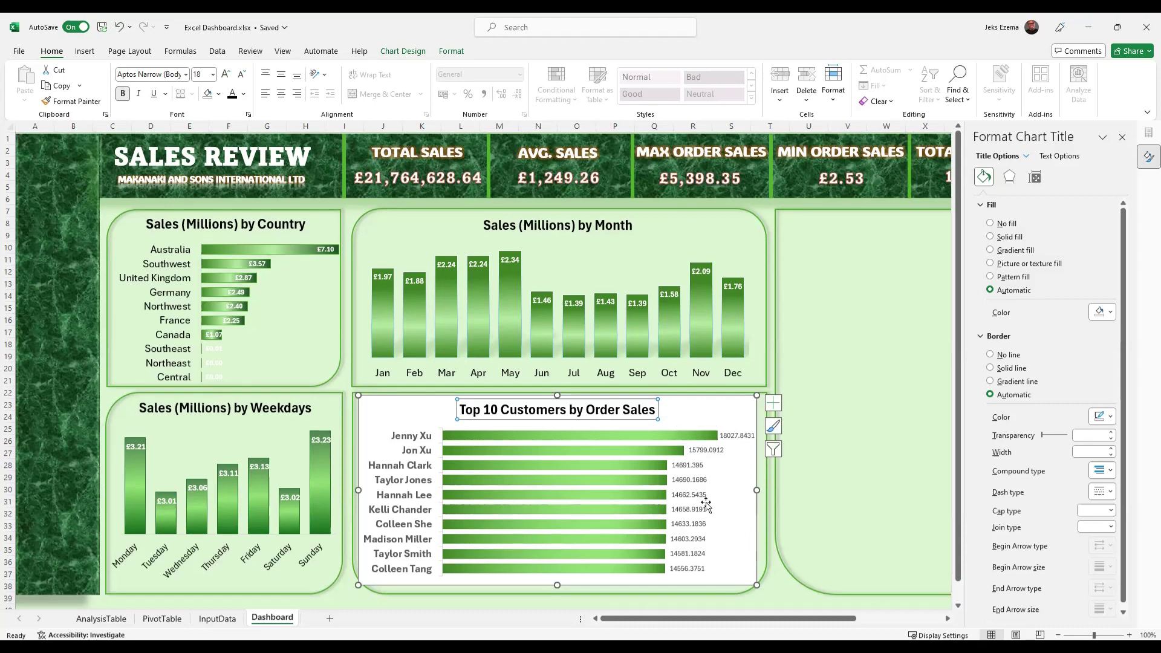
left_click(690, 490)
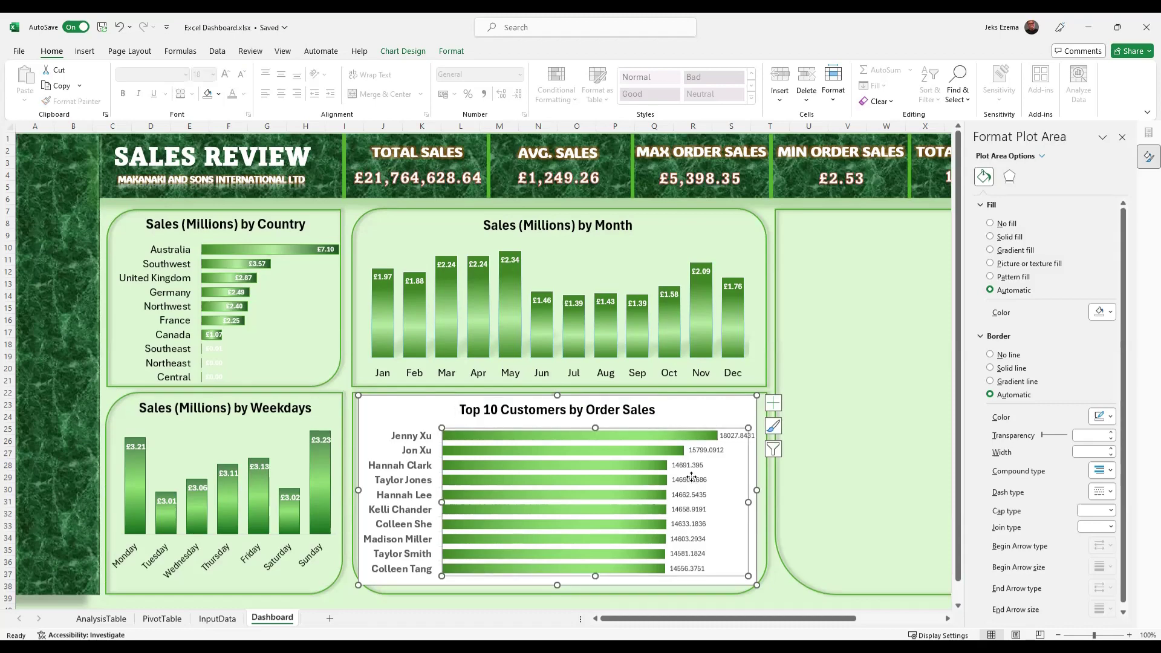
Format the Top 10 chart's data labels as pound currency with two decimals.
left_click(692, 481)
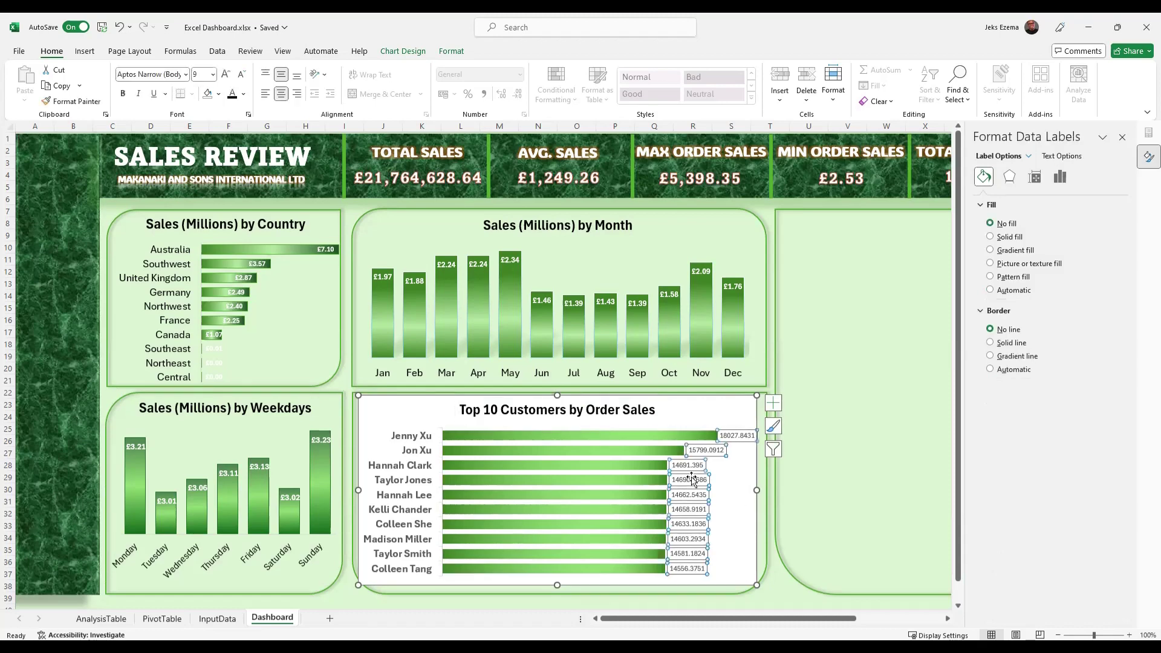
left_click(1061, 177)
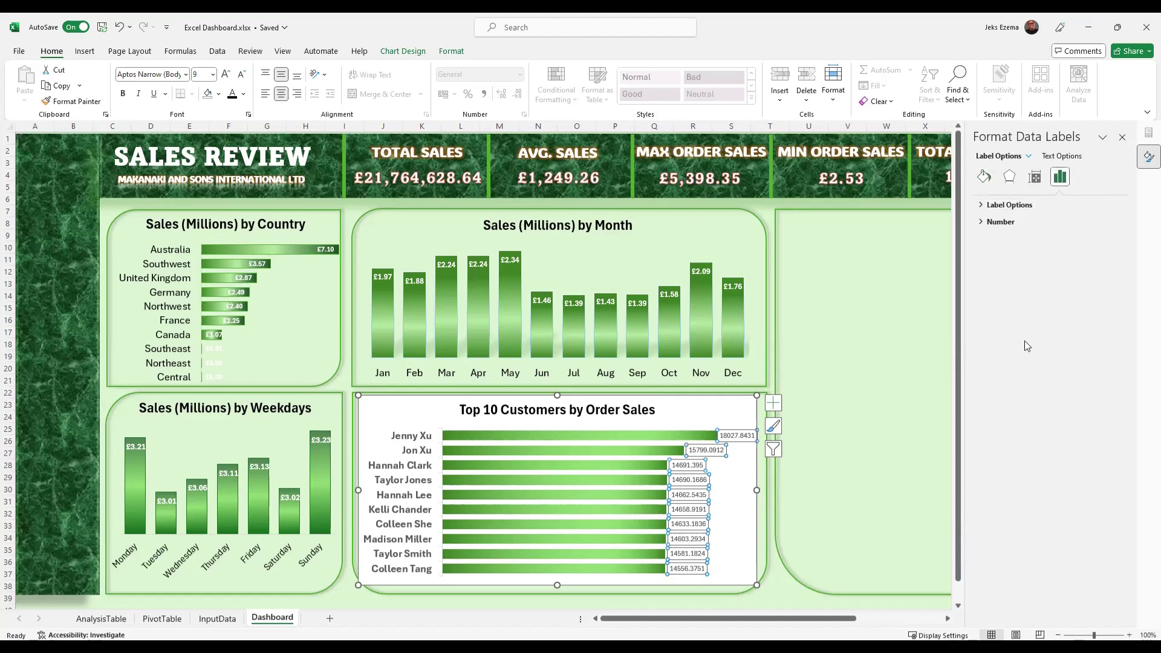
left_click(986, 222)
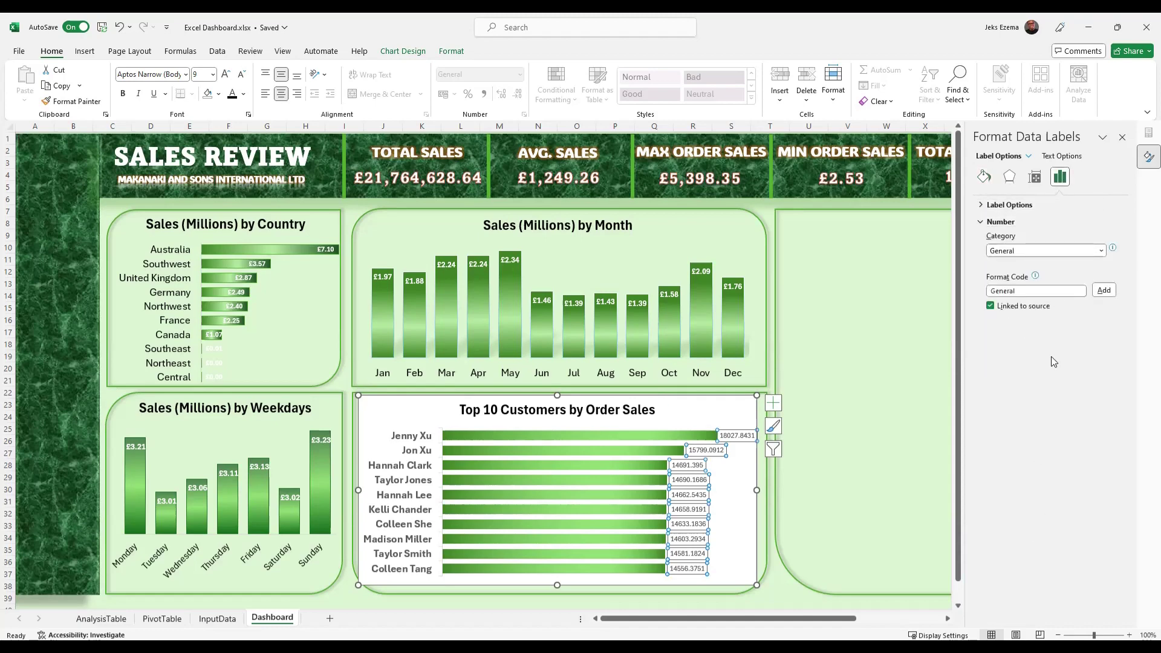
left_click(1101, 253)
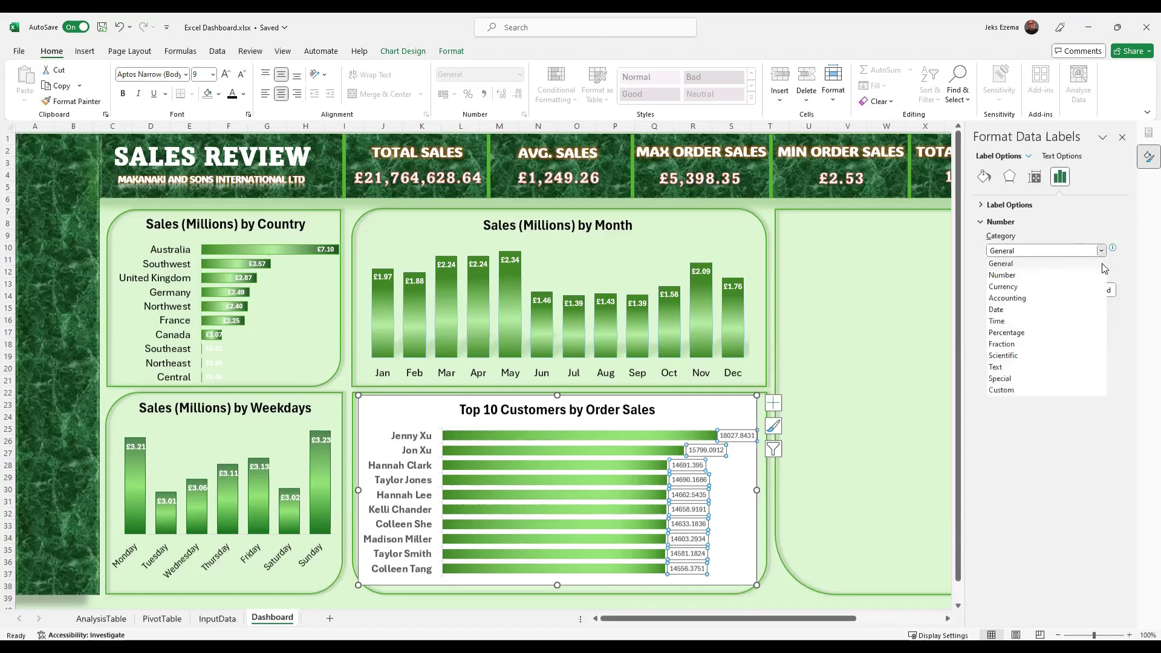
left_click(1027, 288)
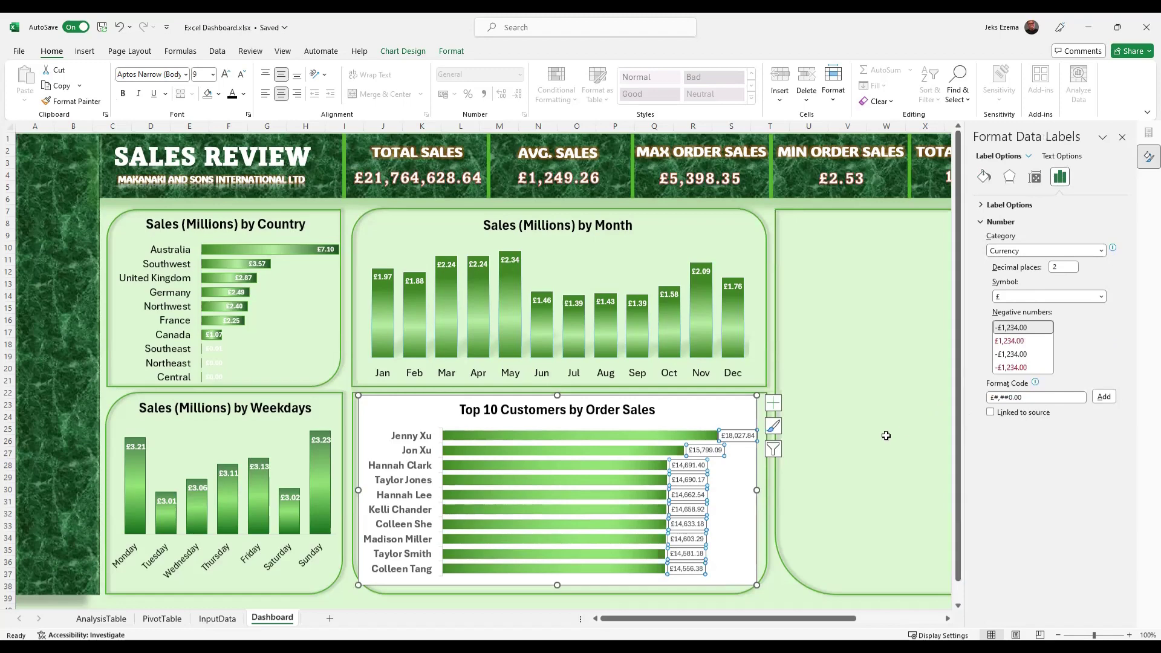
Set the data labels' font to 10.5 pt in regular weight.
left_click(213, 75)
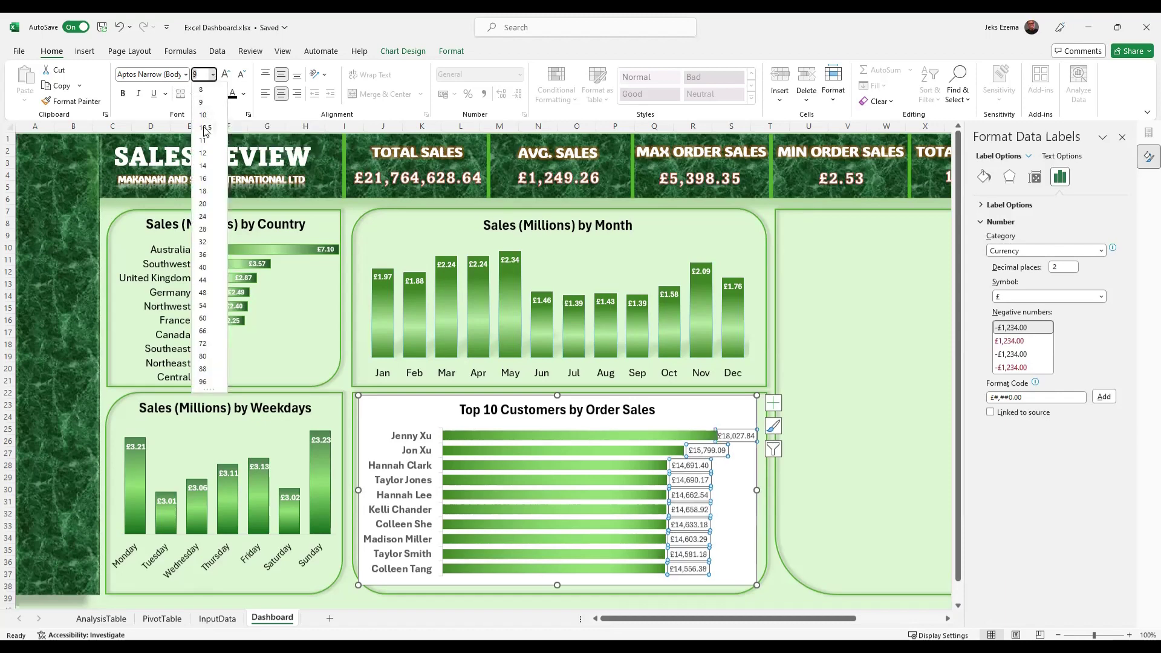
left_click(206, 128)
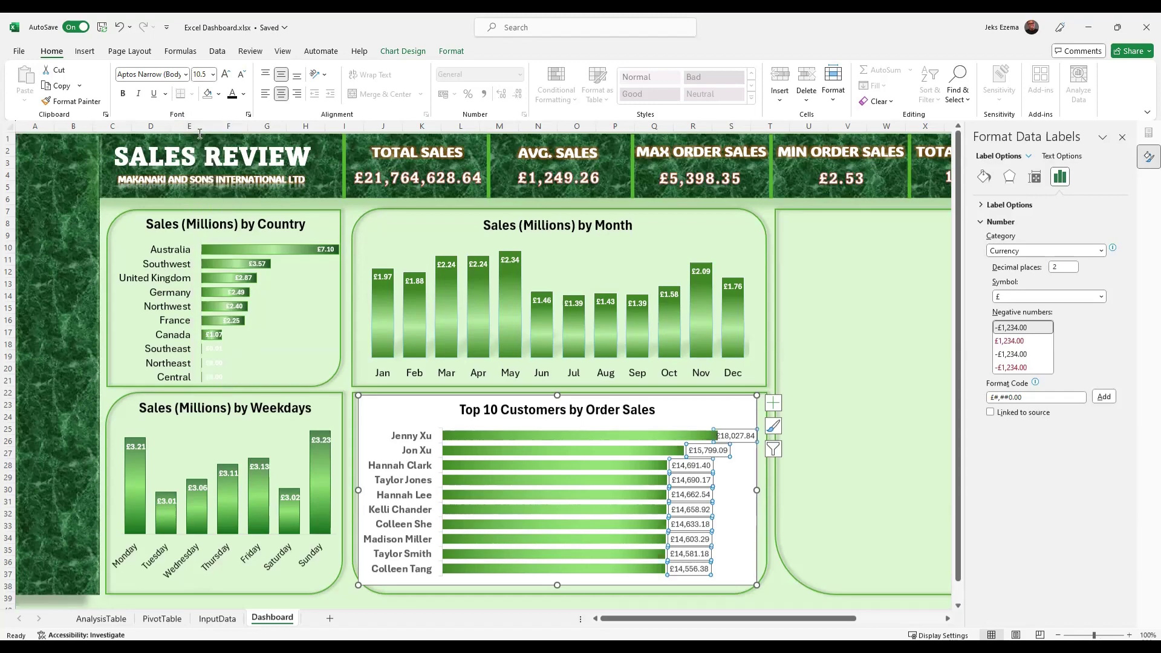
left_click(123, 94)
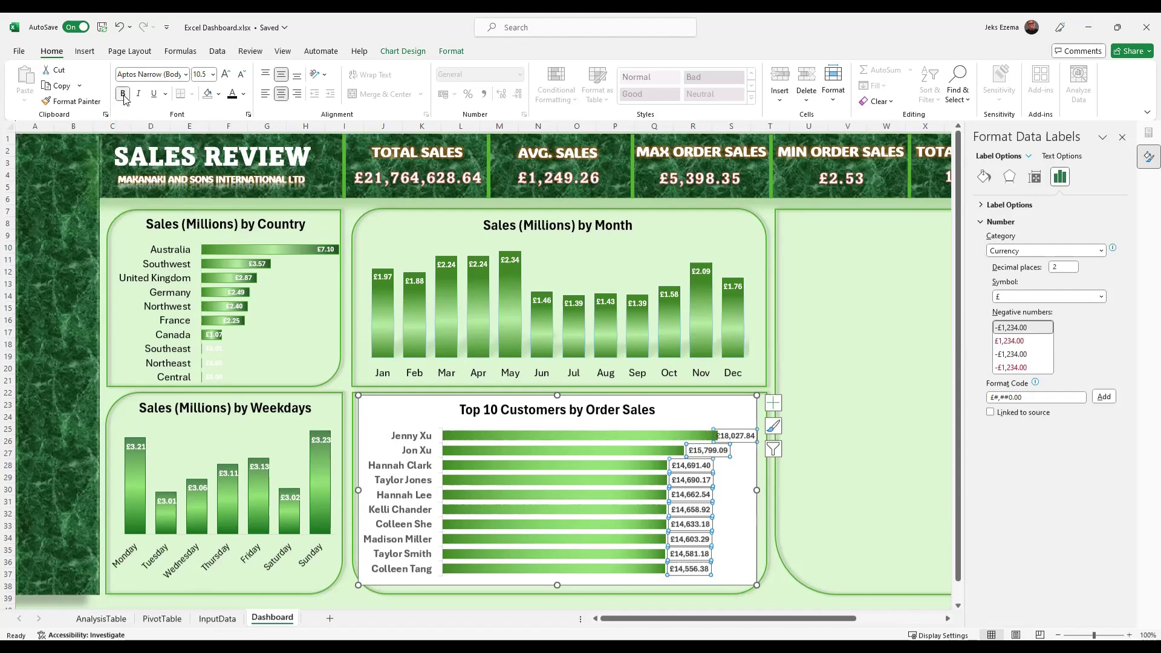
left_click(123, 94)
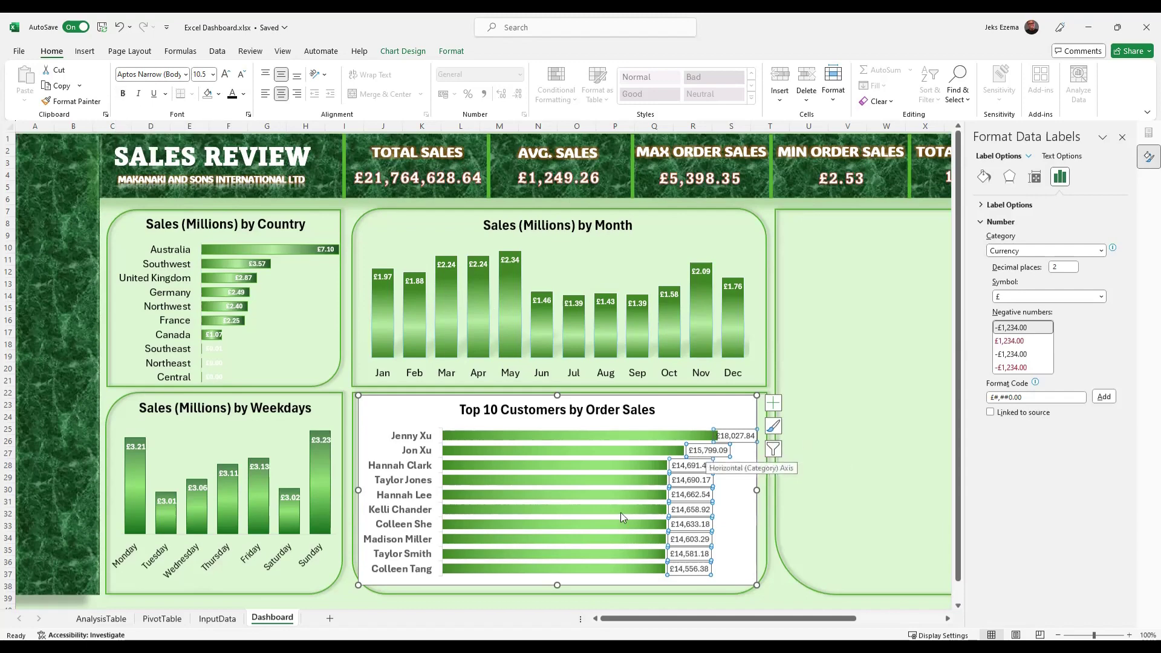
left_click(733, 414)
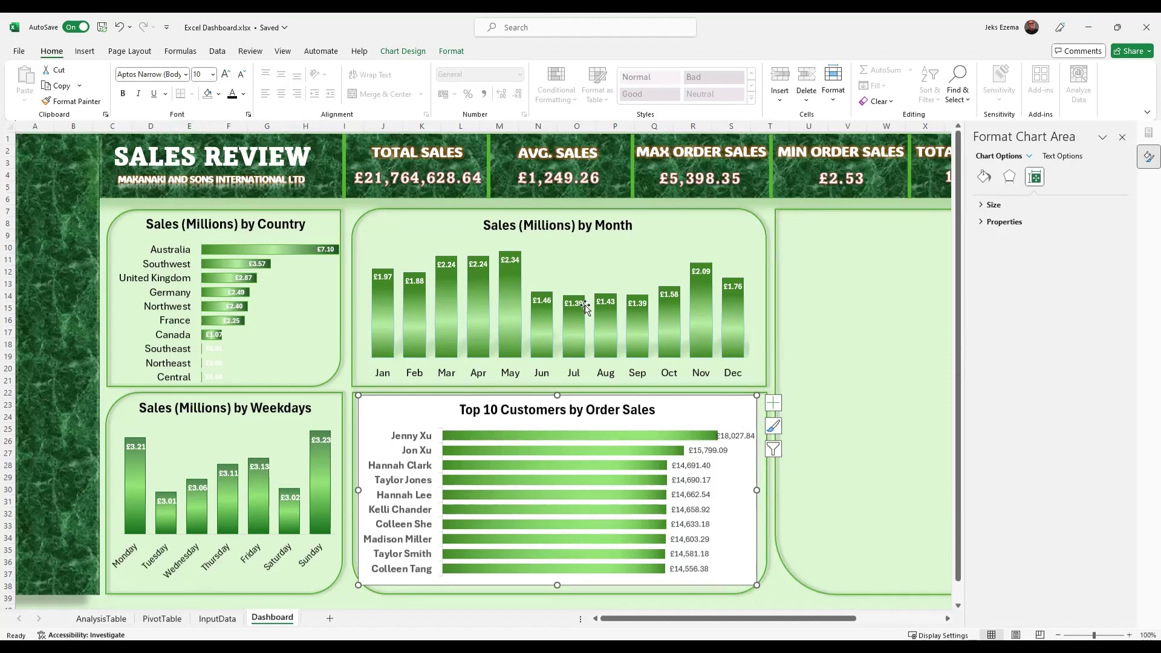
Give the Top 10 Customers chart No Fill to remove its white background.
left_click(401, 53)
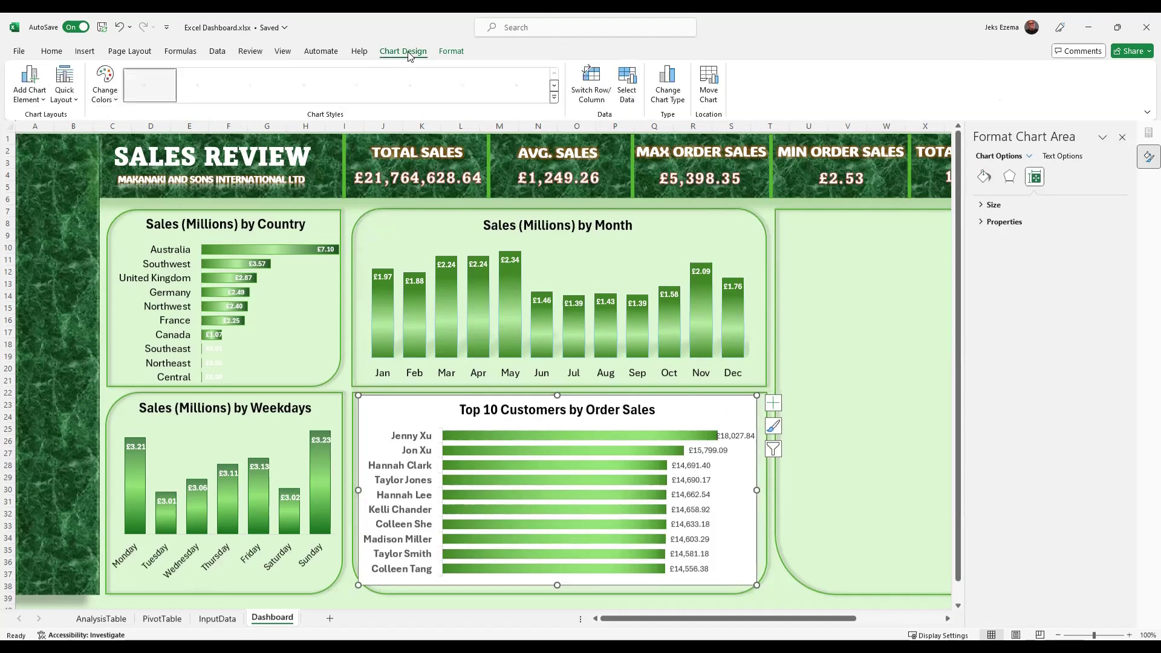
left_click(452, 49)
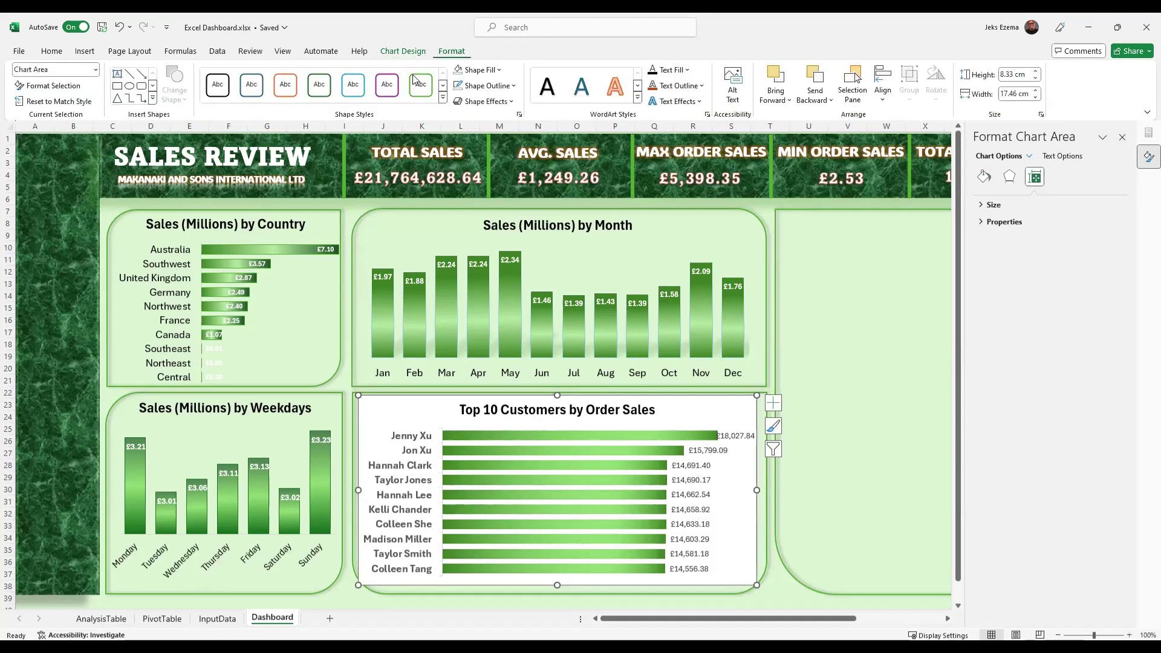
left_click(498, 71)
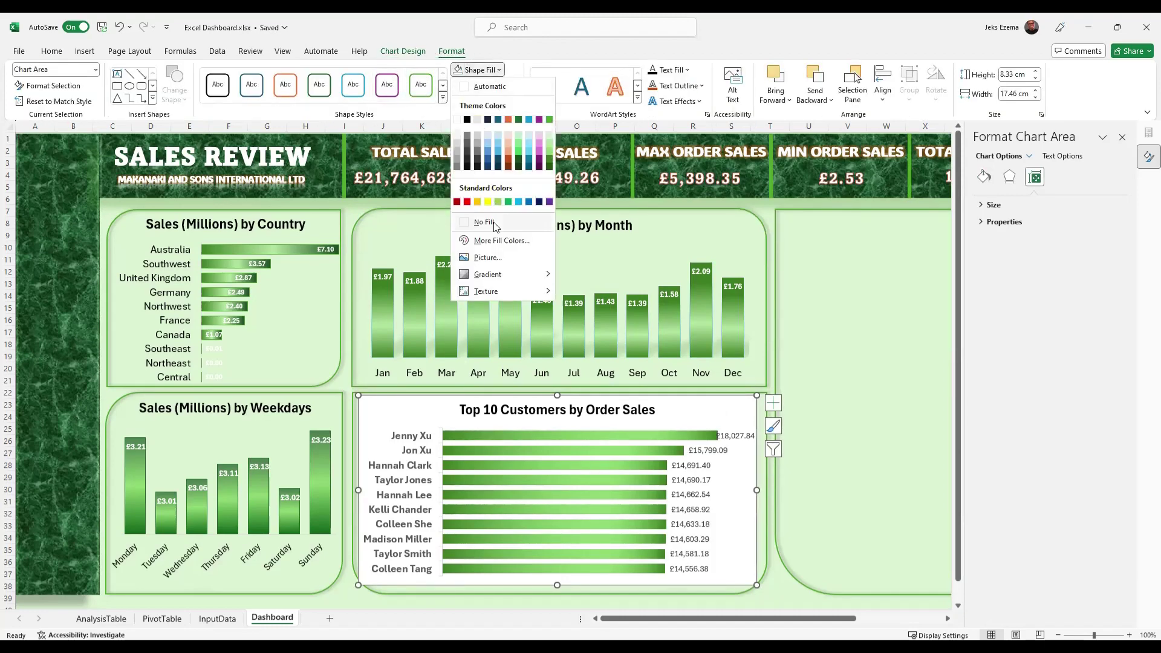
left_click(487, 222)
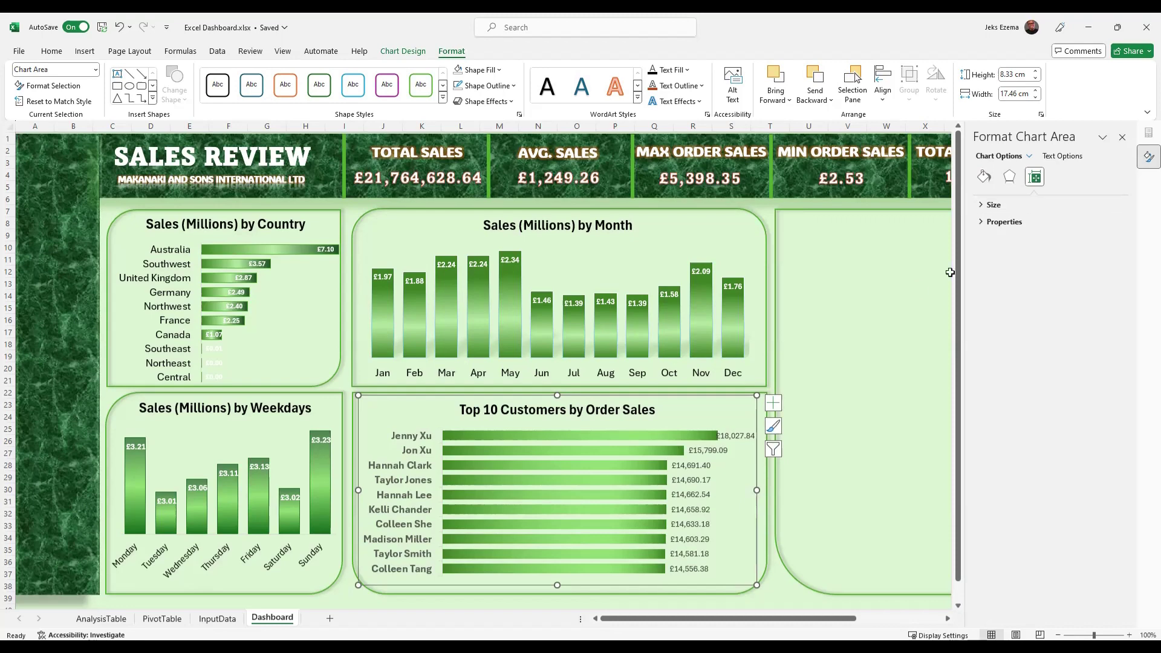
left_click(1123, 137)
left_click(886, 402)
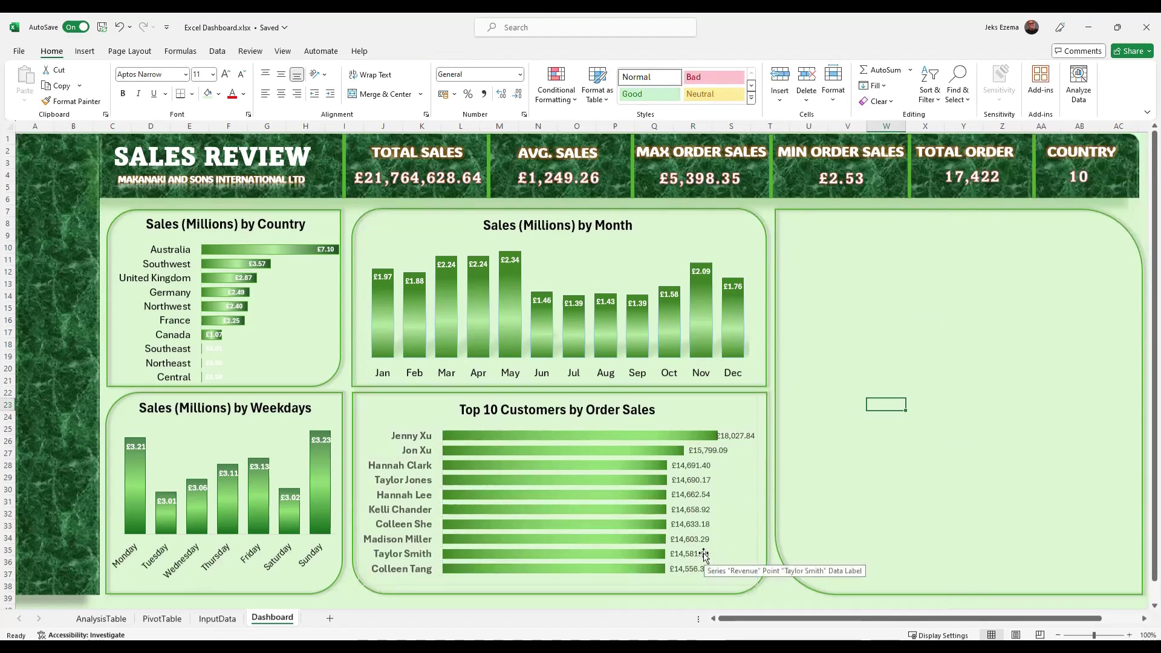
Set the chart's shape outline to No Outline so it blends into the panel.
mouse_move(636, 537)
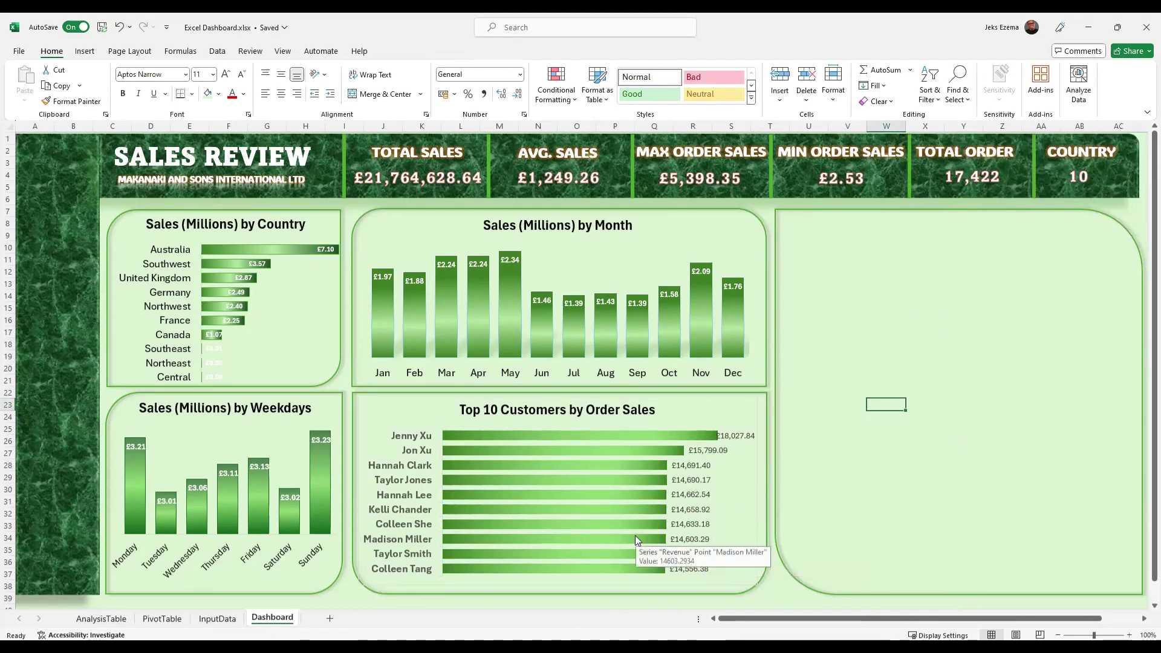
left_click(721, 411)
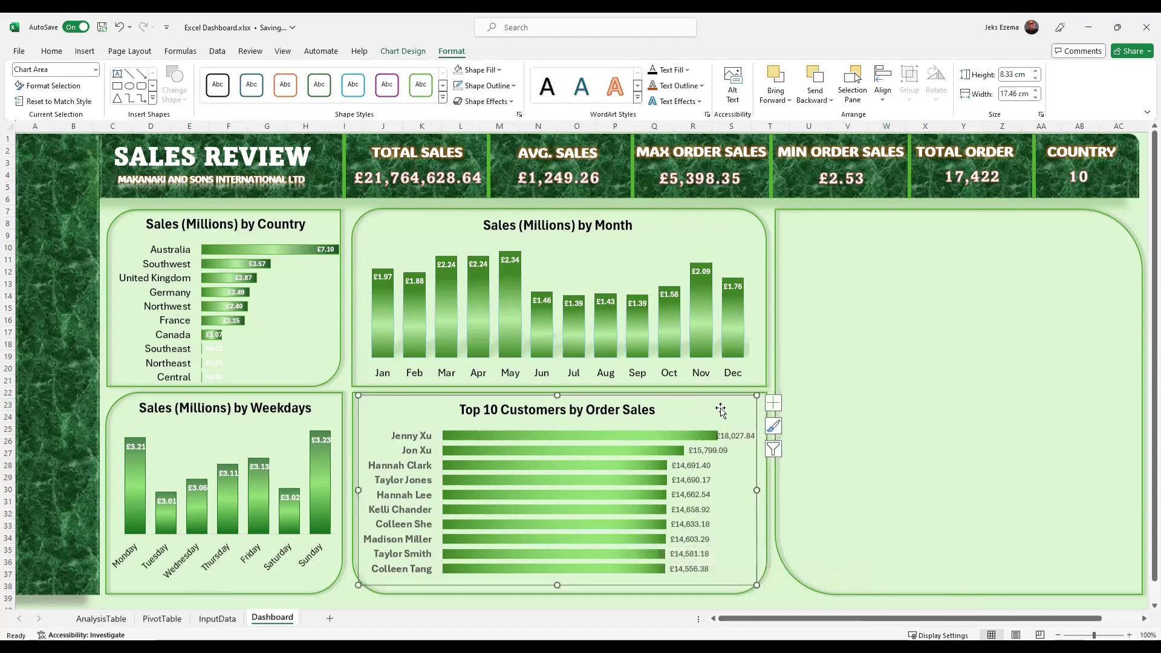
left_click(501, 89)
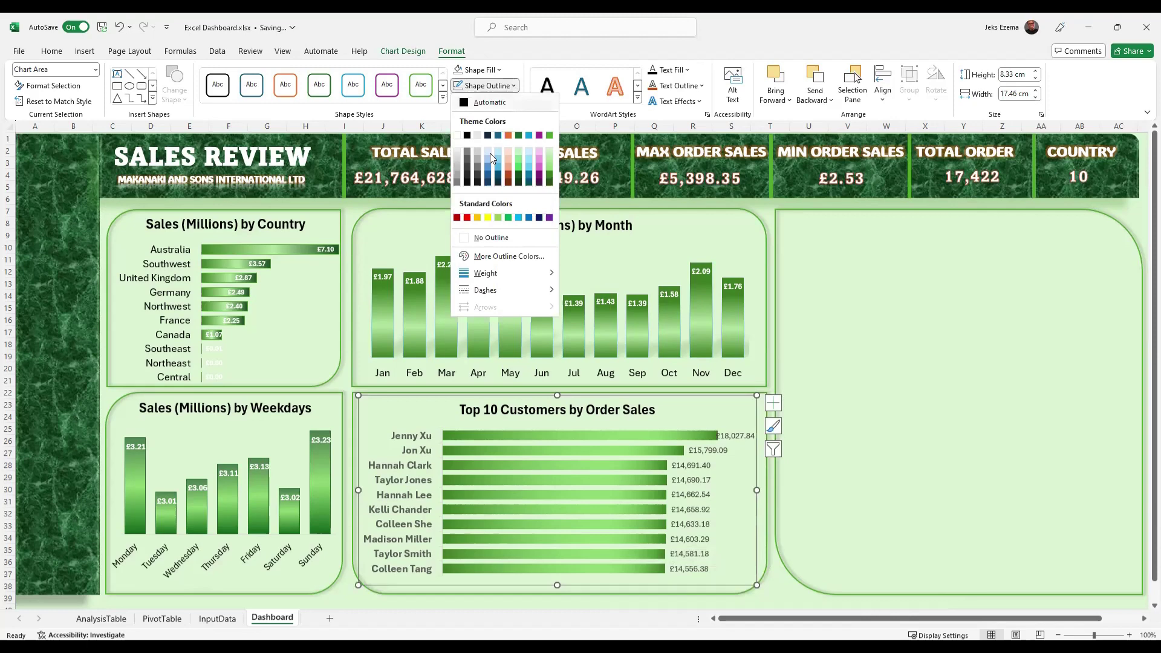
left_click(501, 239)
left_click(986, 463)
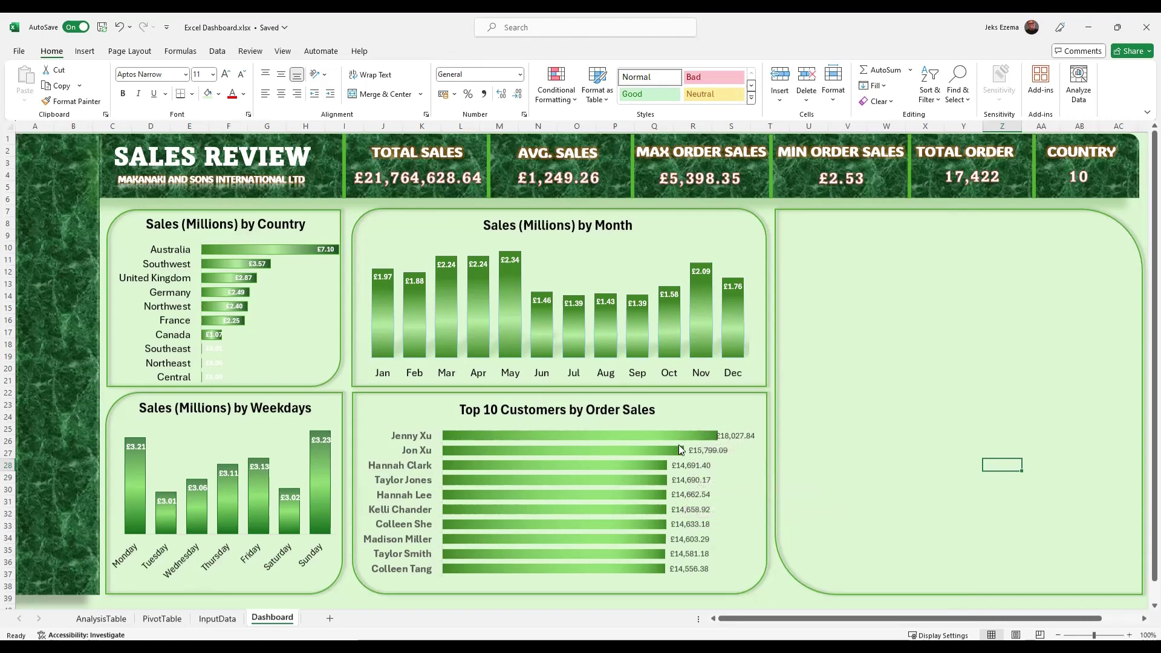
mouse_move(677, 450)
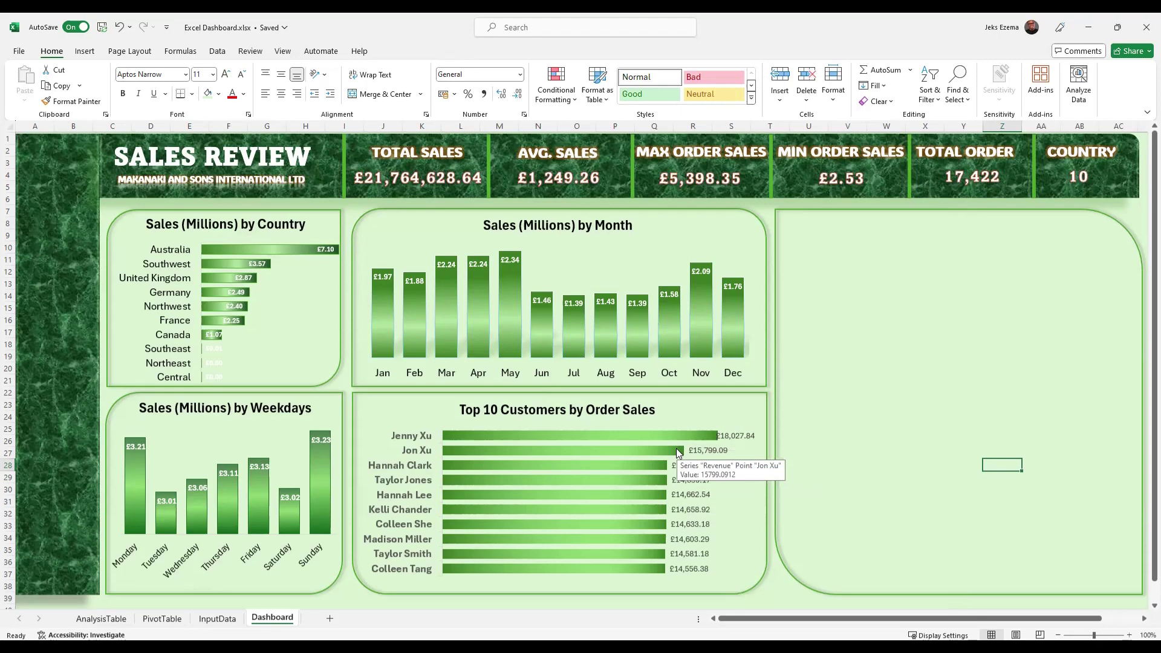
In Format Axis for the customer-name axis, set major tick marks to None.
left_click(440, 433)
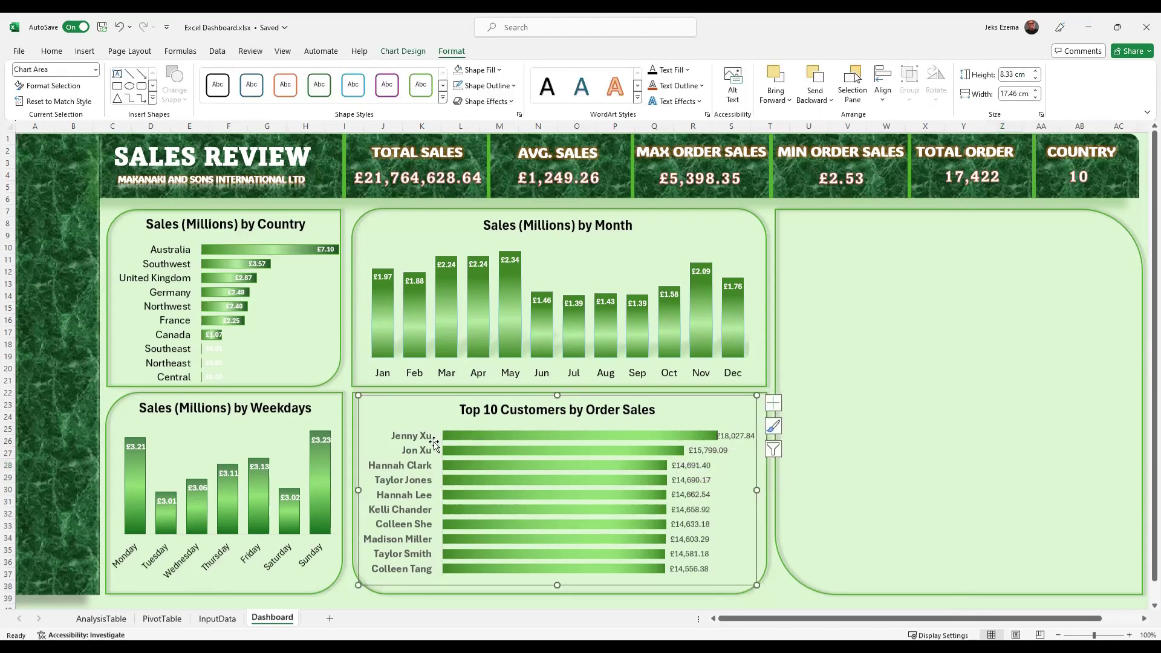
left_click(416, 437)
right_click(416, 437)
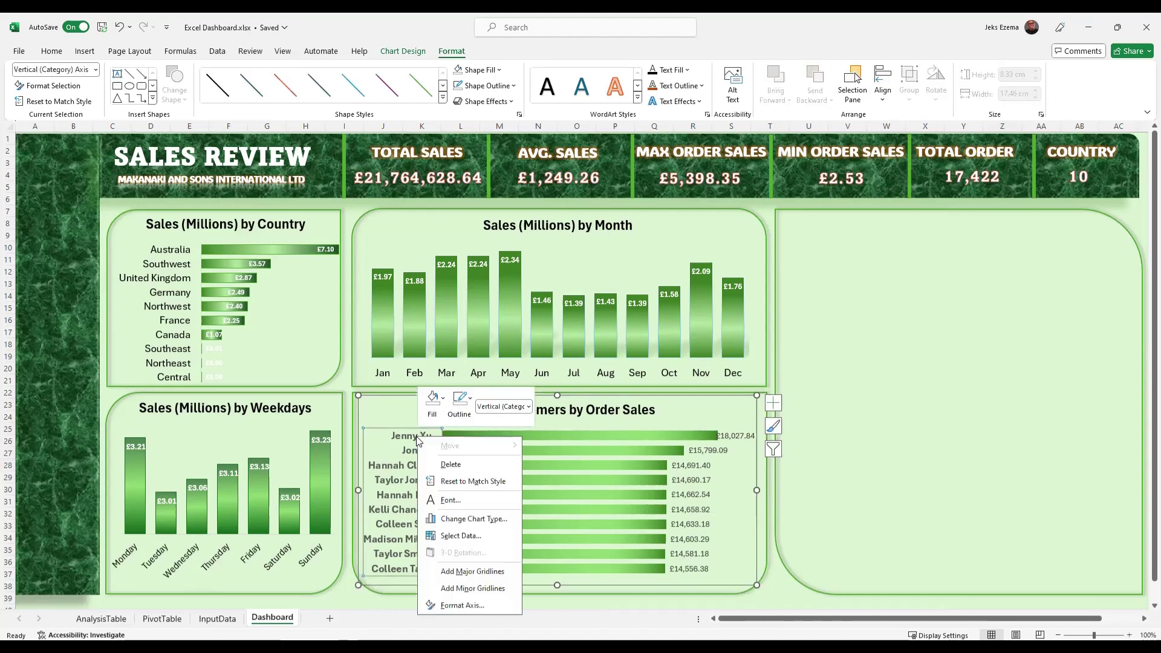
left_click(462, 606)
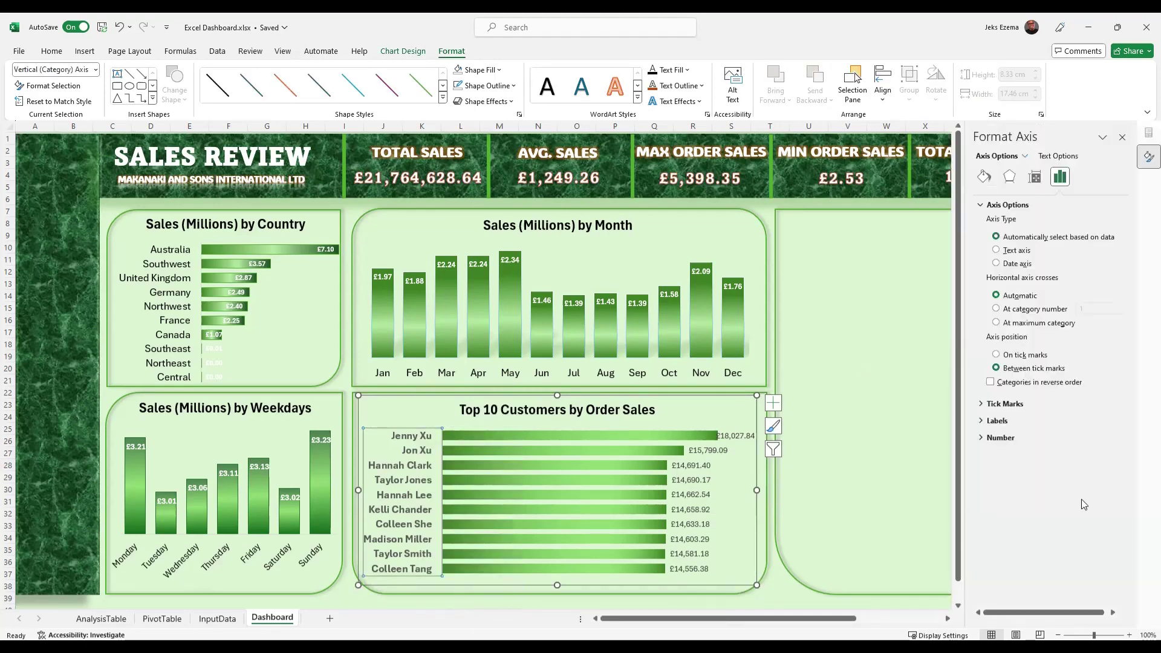
left_click(981, 405)
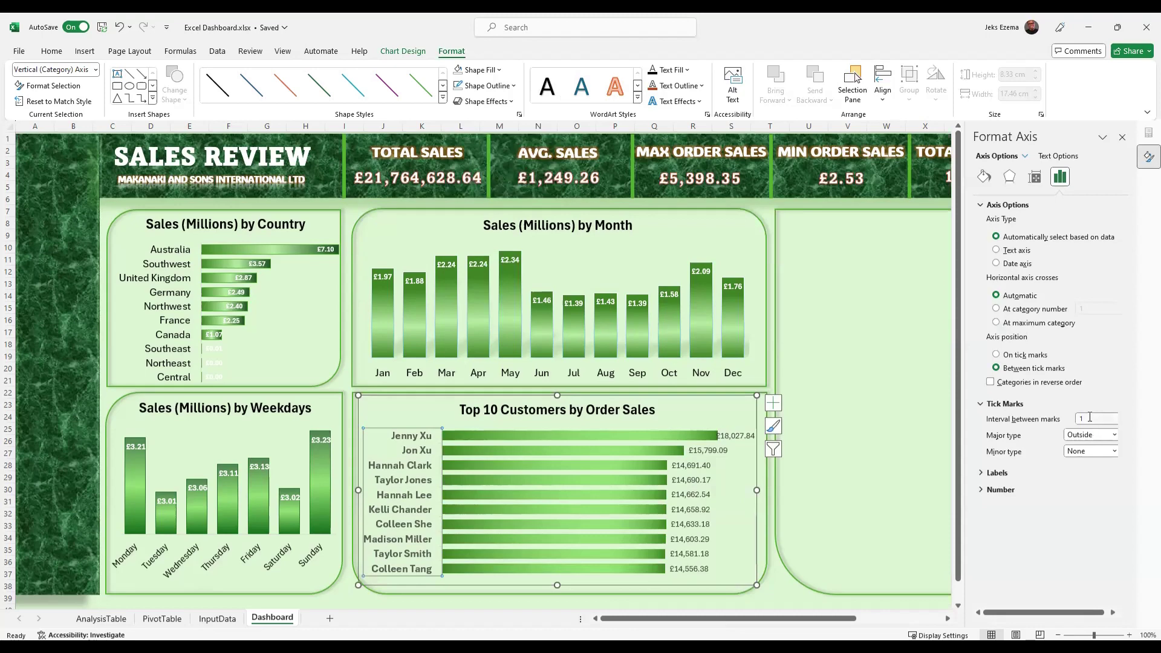
left_click(997, 356)
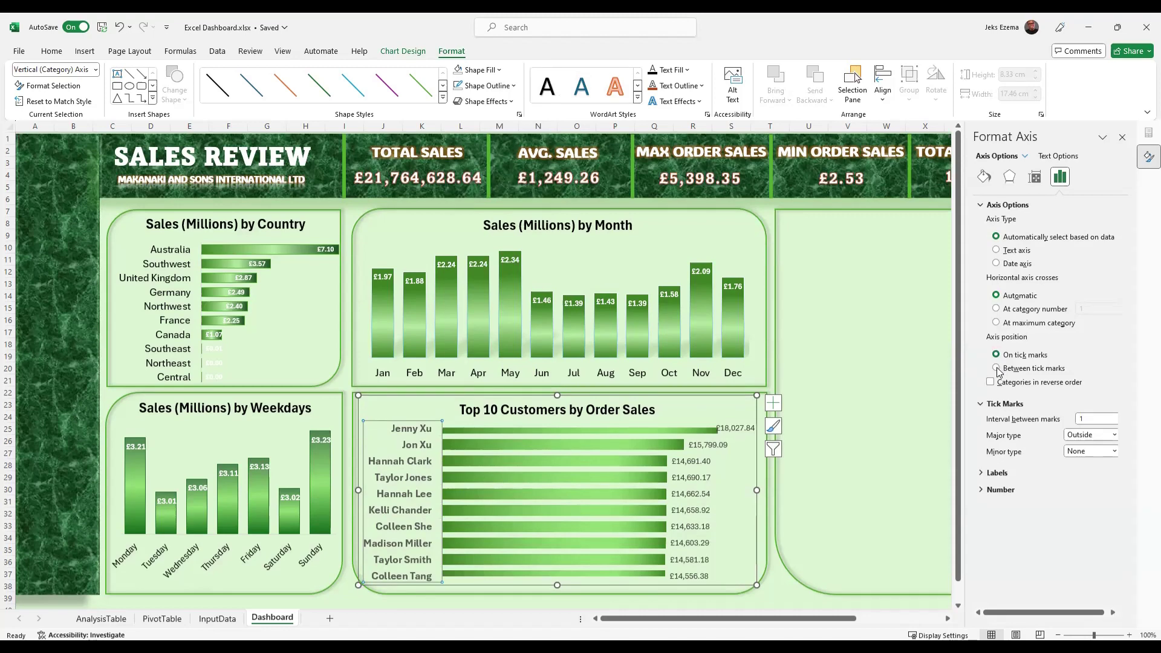
left_click(997, 369)
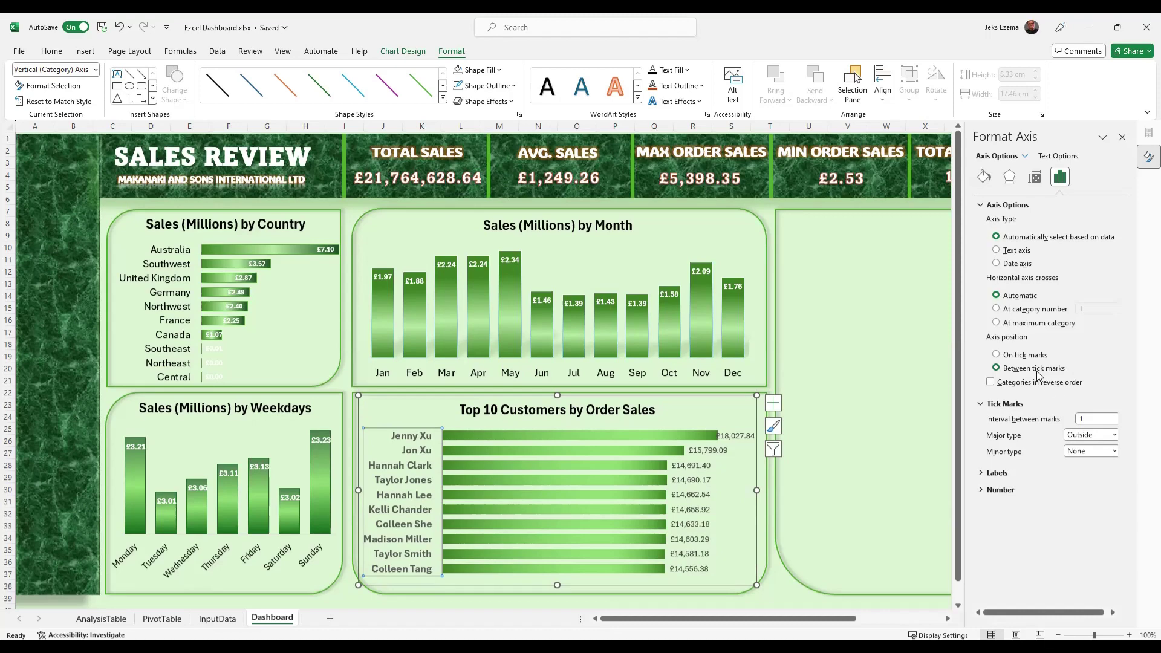
left_click(1115, 435)
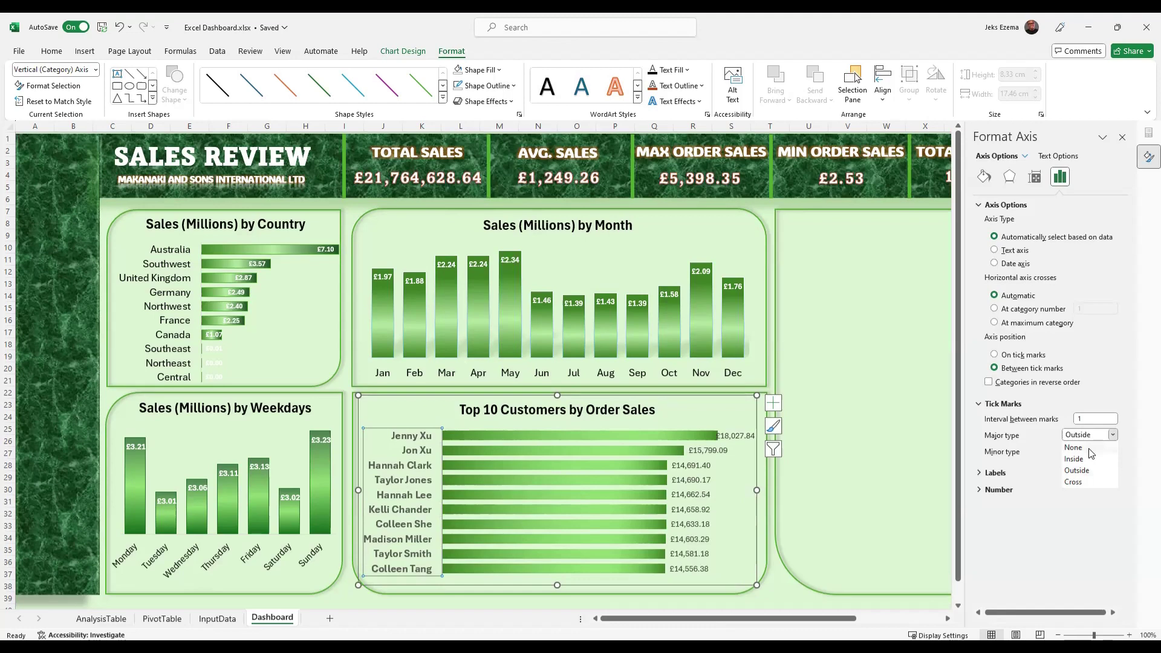
left_click(1090, 448)
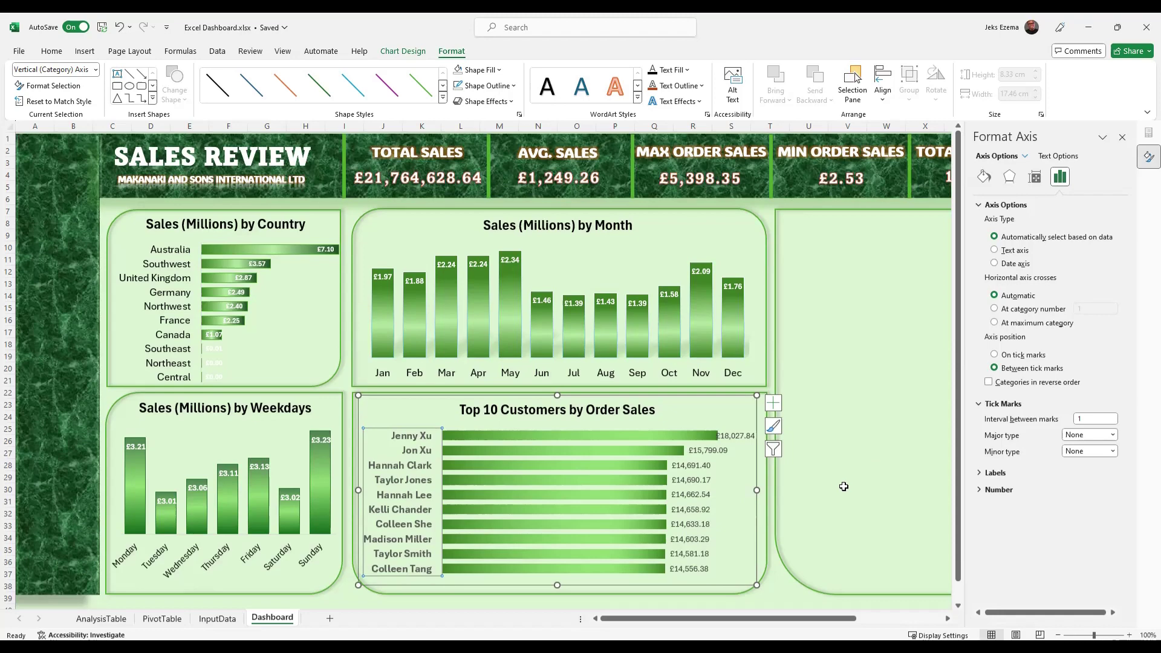
Set the value labels' position to Inside End and their text fill to white.
left_click(694, 481)
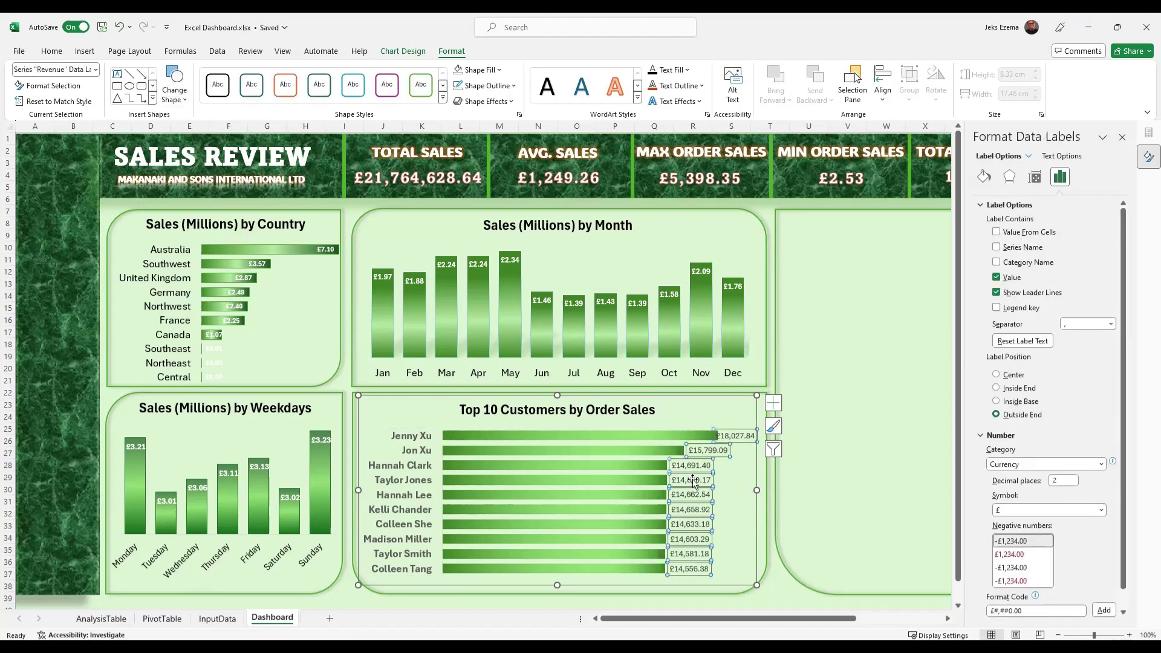
left_click(996, 388)
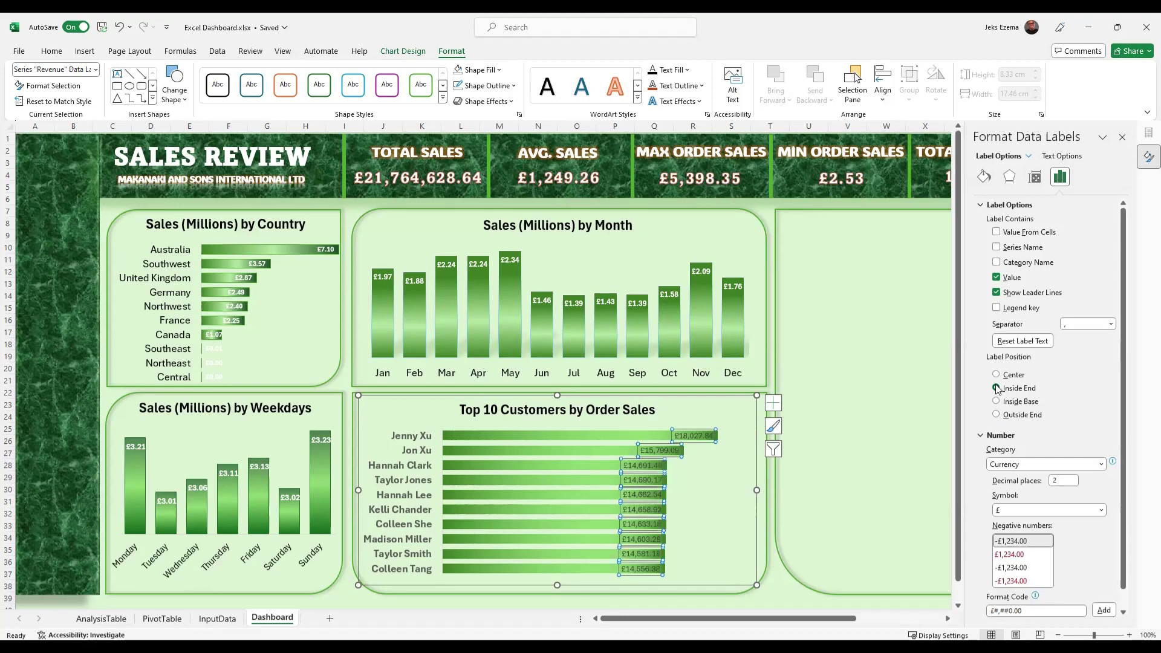
left_click(1056, 157)
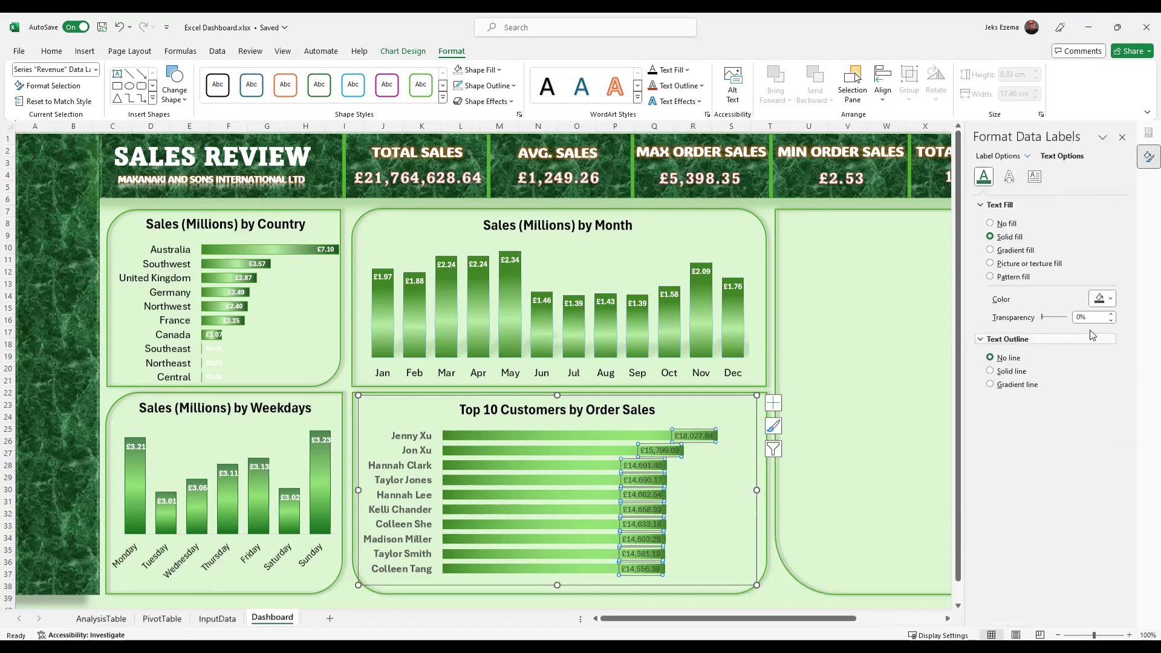
left_click(1111, 299)
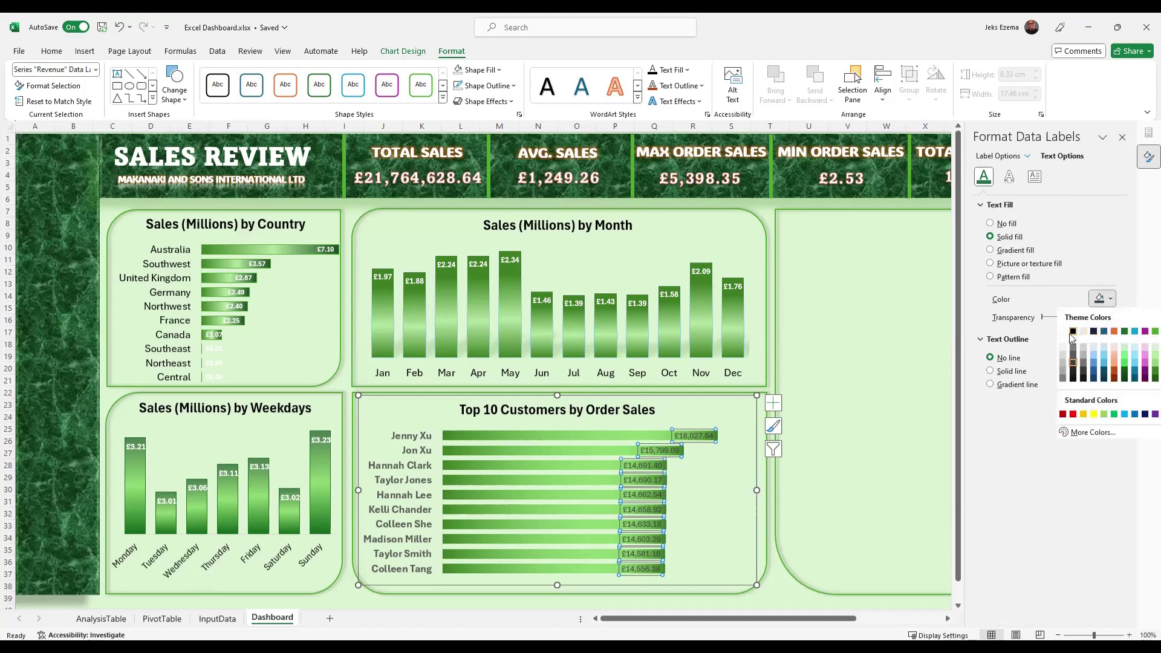
left_click(1063, 331)
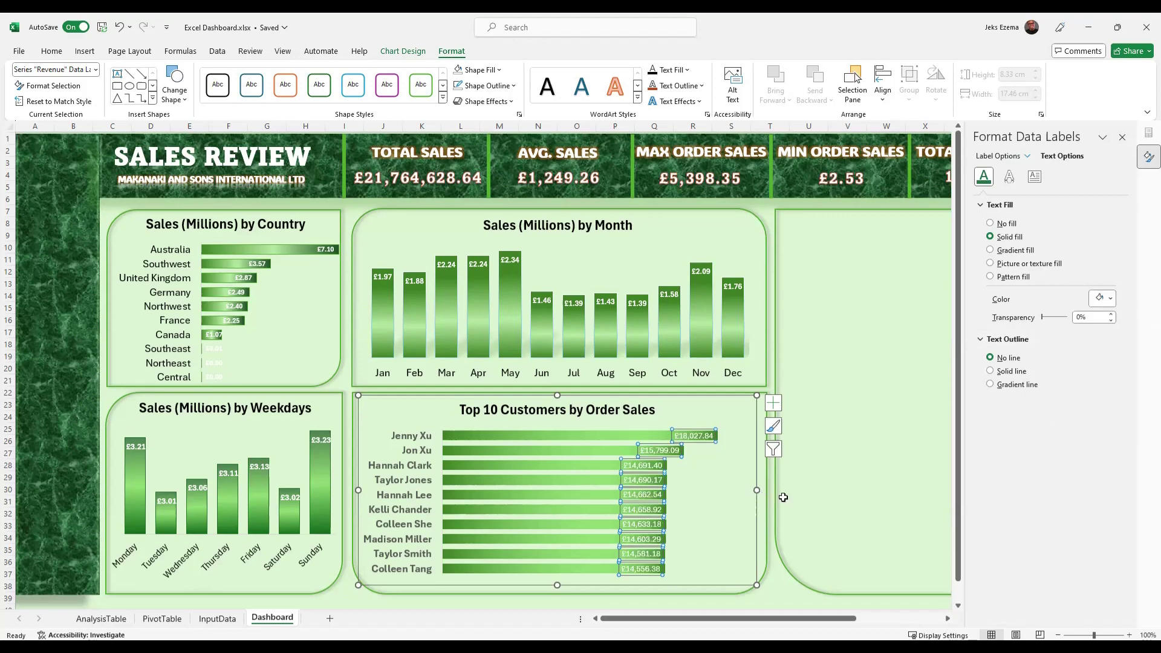
left_click(851, 476)
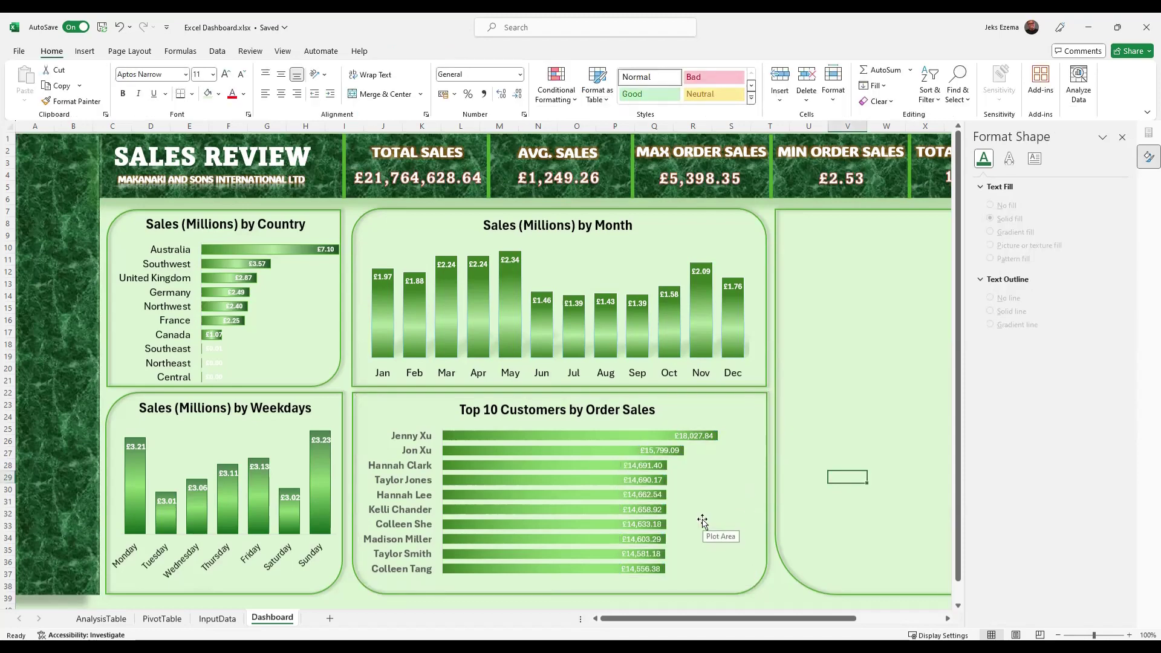
Widen the Top 10 Customers chart to the right and close the formatting pane.
left_click(711, 521)
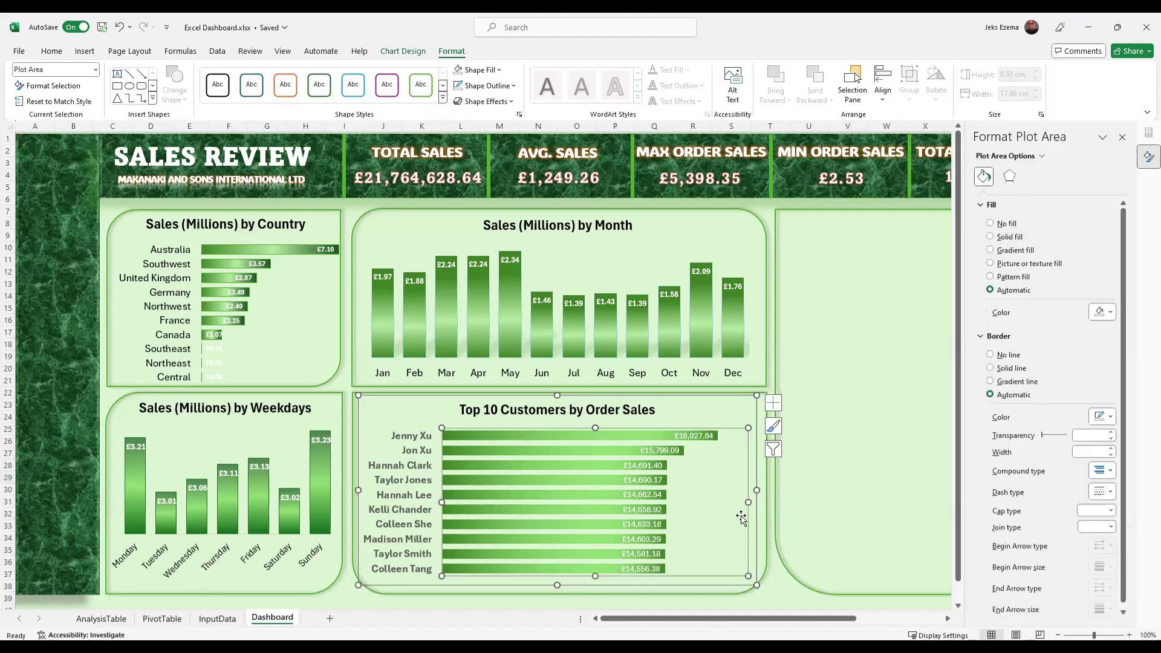
left_click(737, 415)
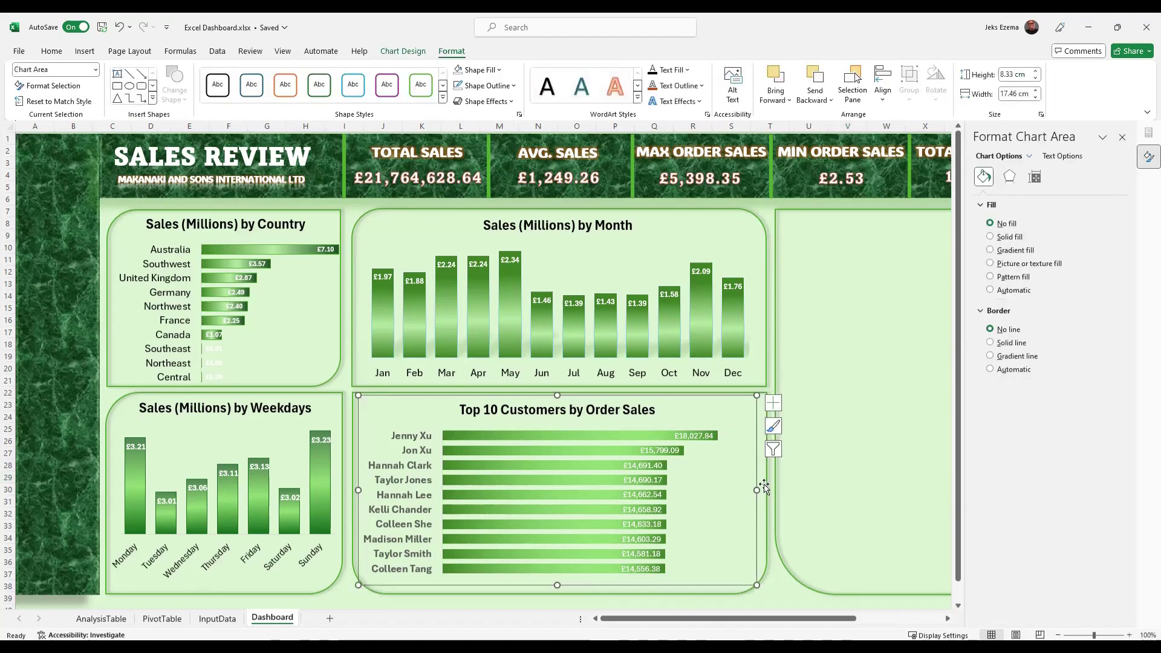
left_click_drag(759, 491, 797, 491)
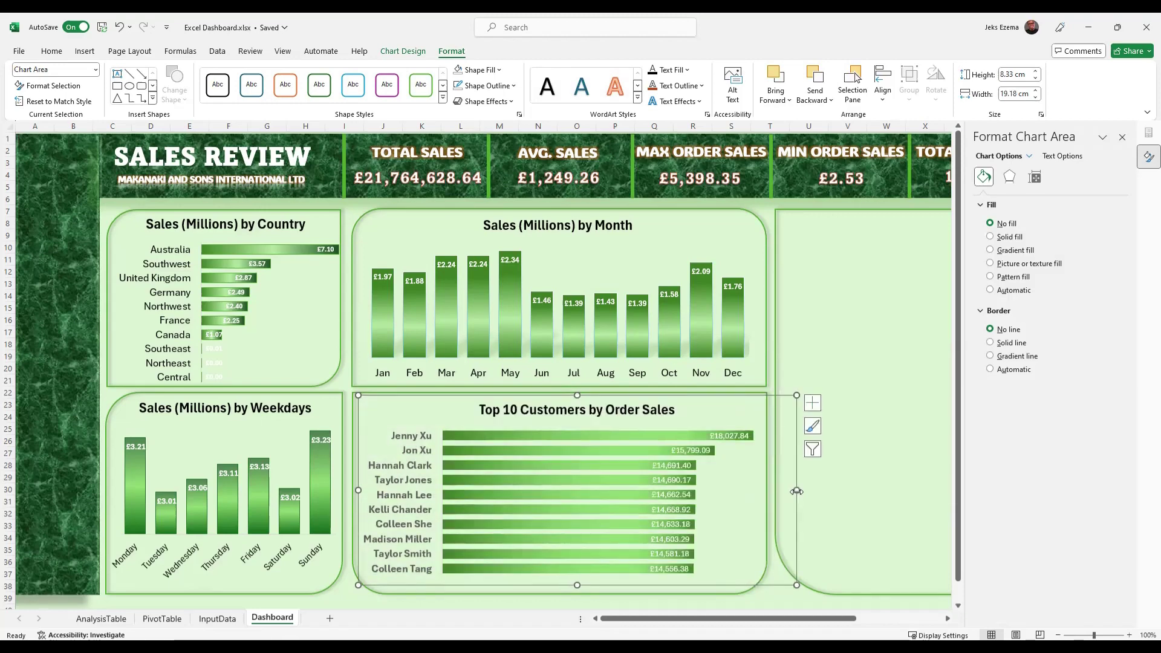
left_click(880, 486)
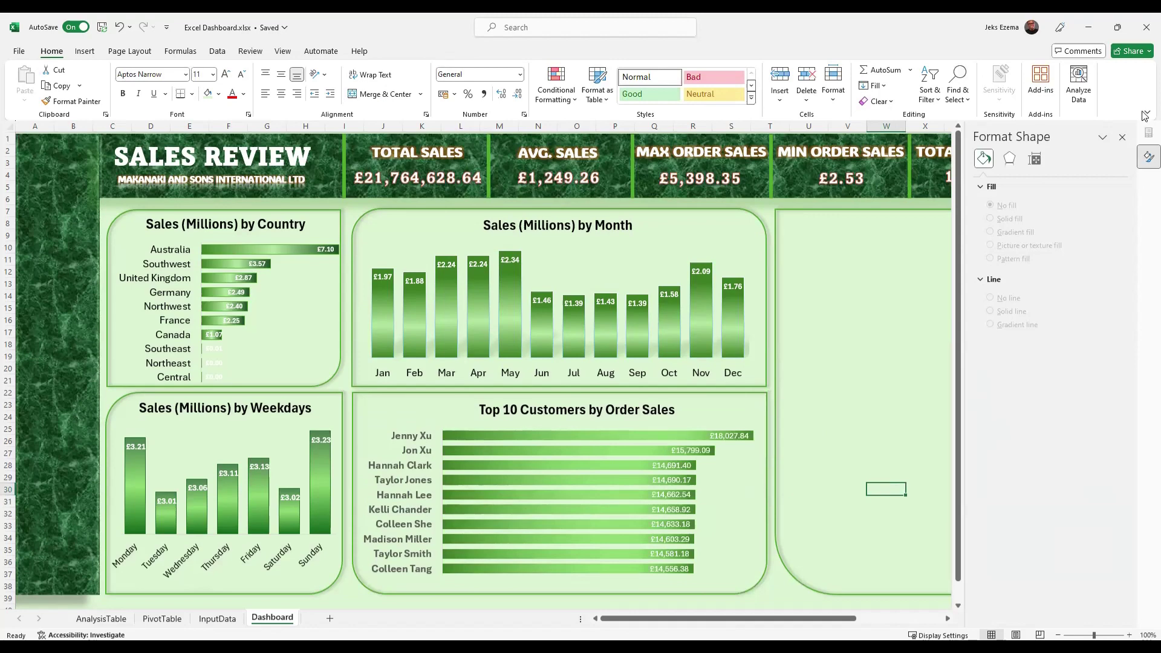
left_click(1123, 137)
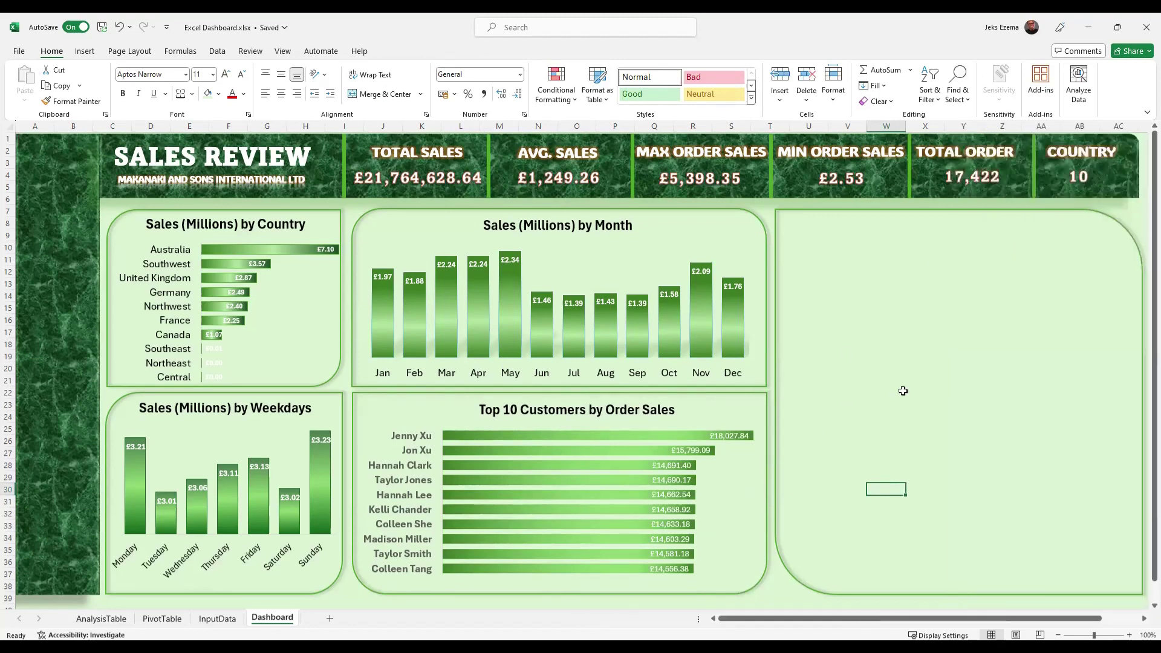
left_click(918, 263)
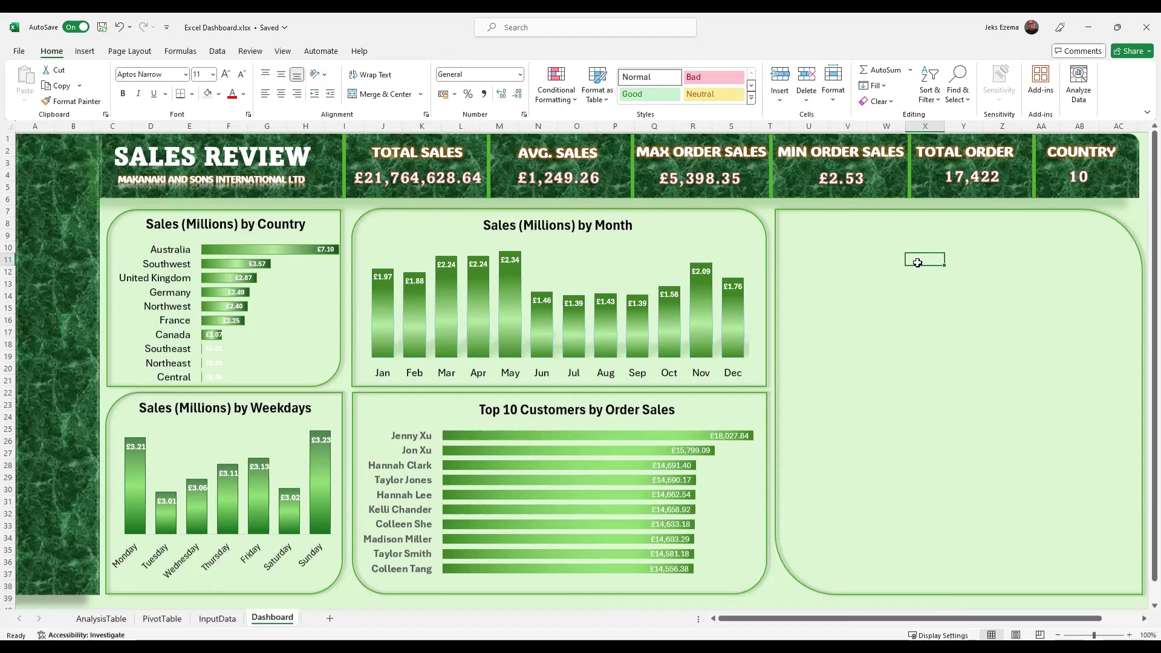
Insert 'Total' into the chart title so it reads 'Top 10 Customers by Total Order Sales'.
left_click(607, 410)
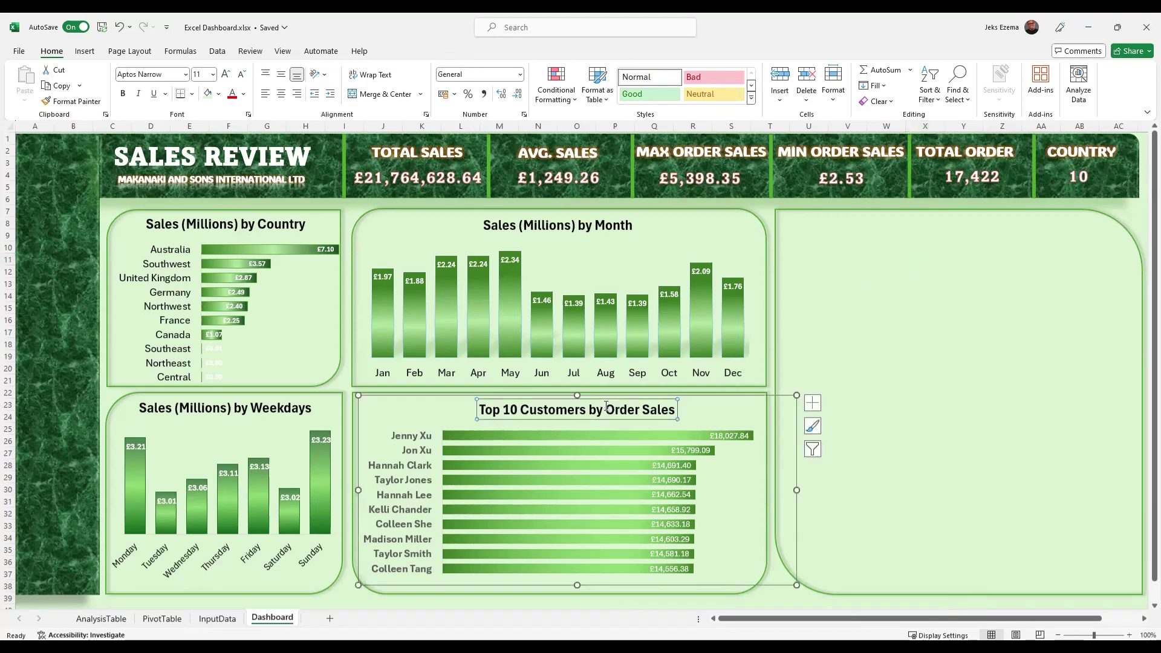
left_click(607, 409)
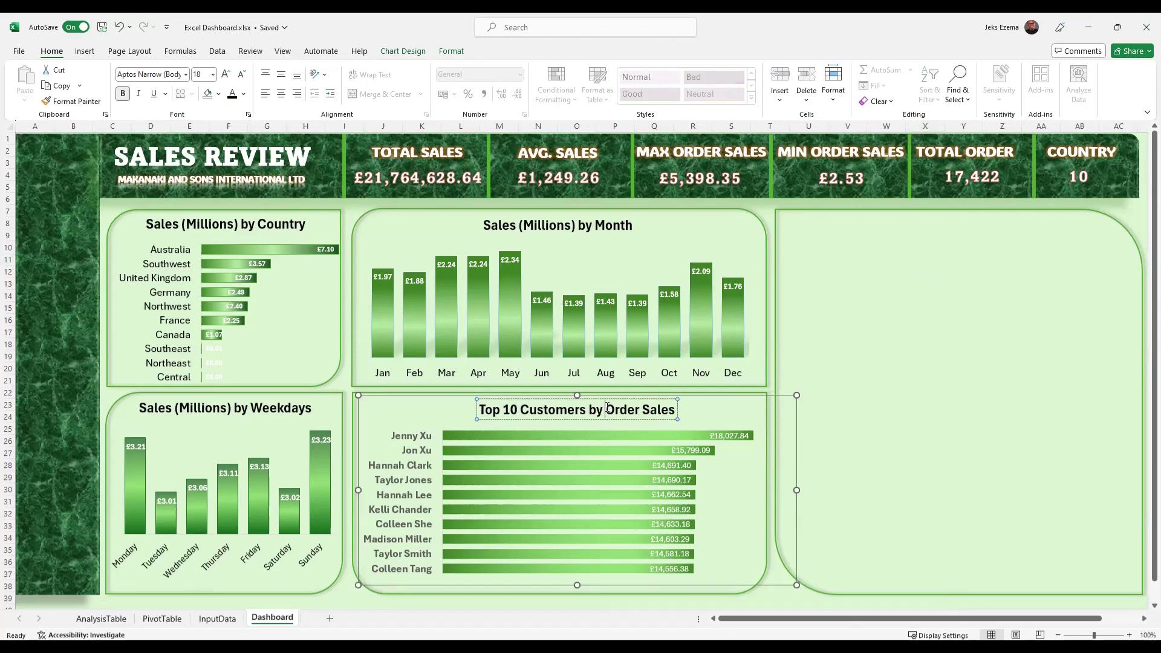
type("T")
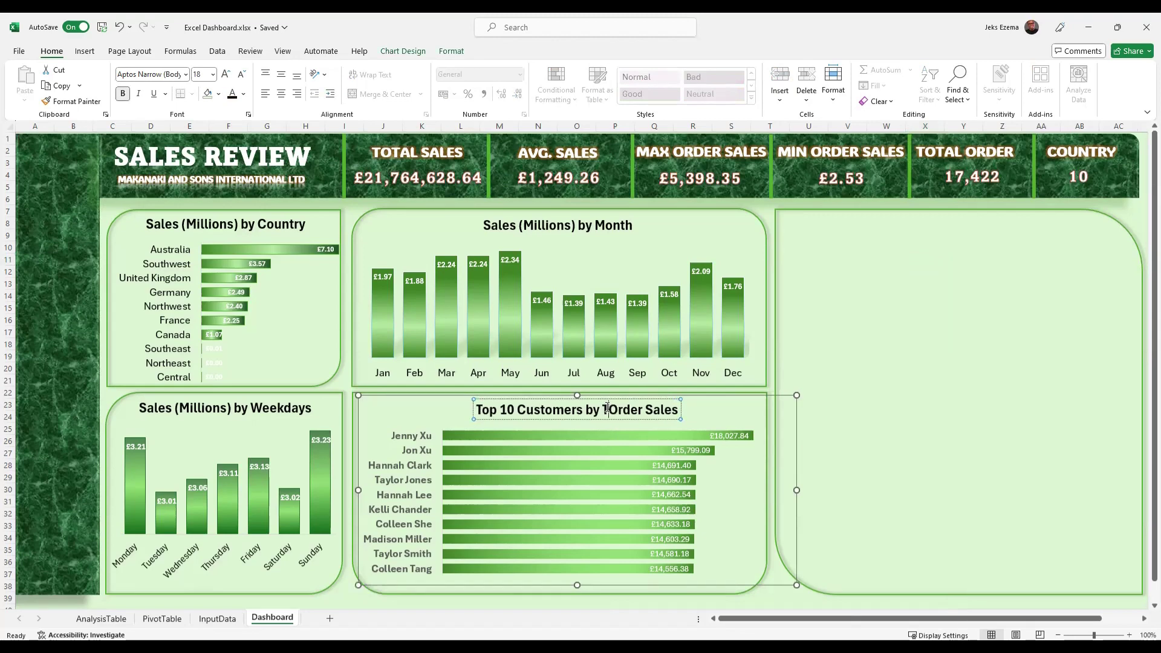
type("ot")
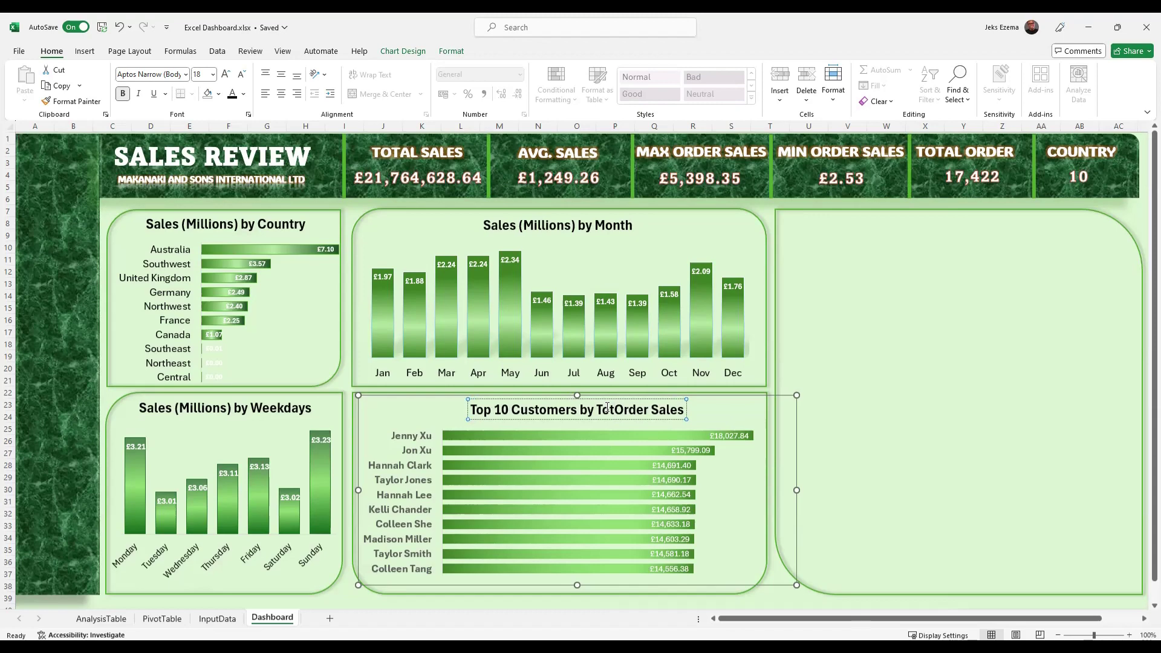
type("al")
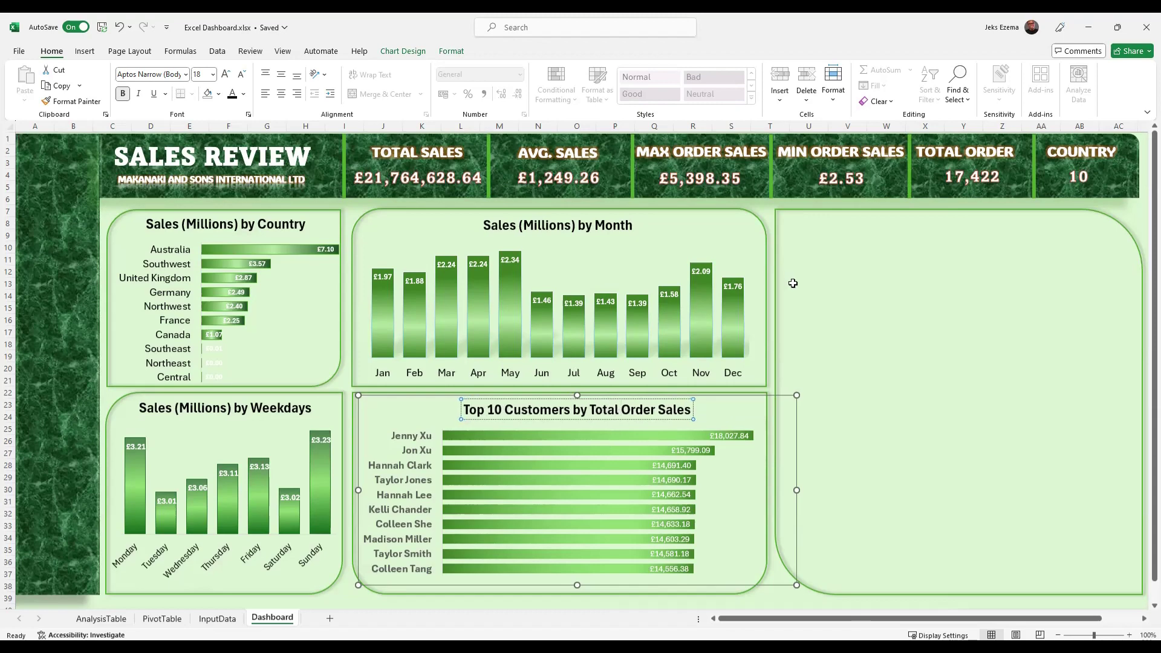
left_click(813, 267)
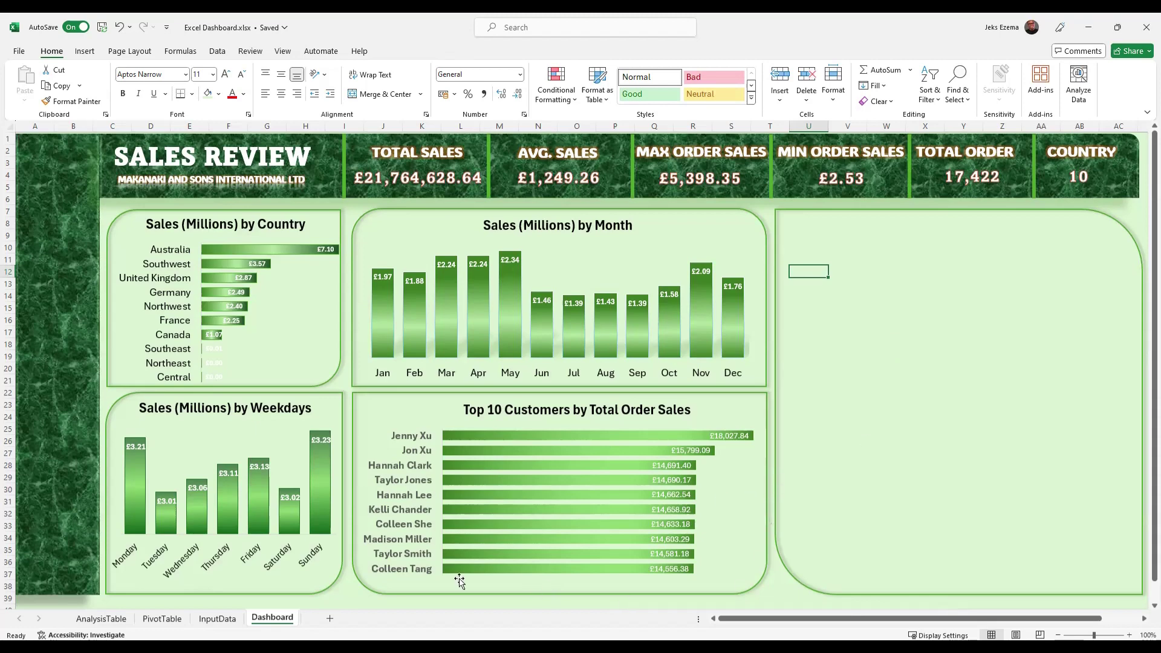
Switch to the InputData sheet and bring the Yearly Revenue table into view.
left_click(217, 618)
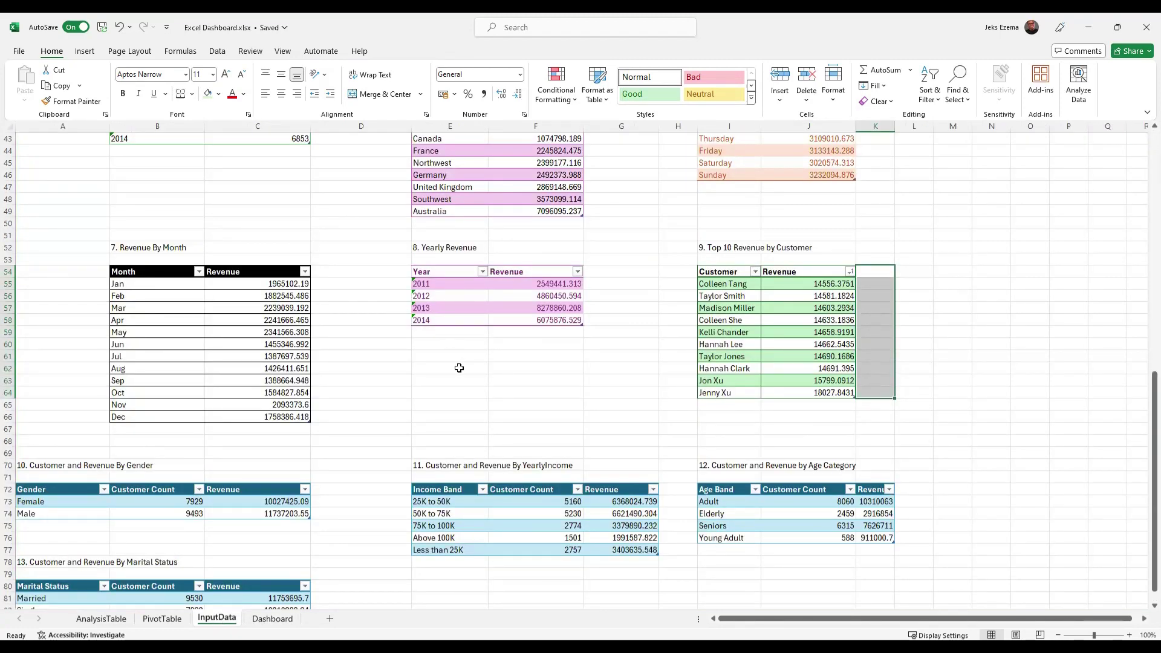
scroll(460, 368, "up", 2)
scroll(459, 367, "down", 1)
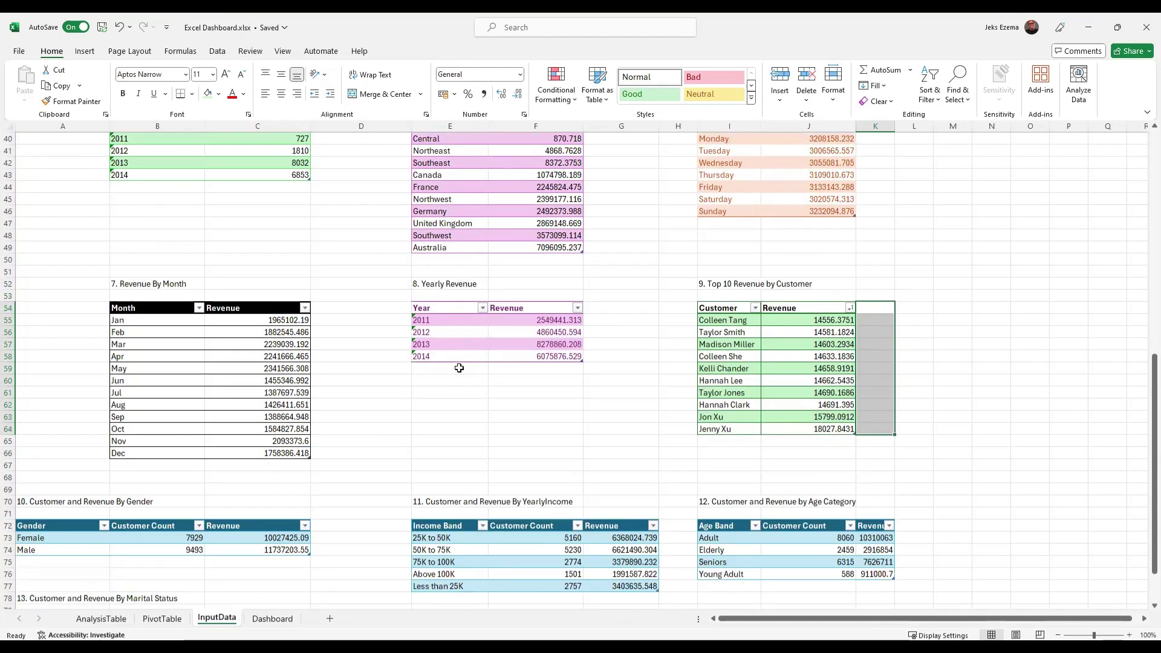
scroll(460, 368, "down", 1)
left_click(459, 368)
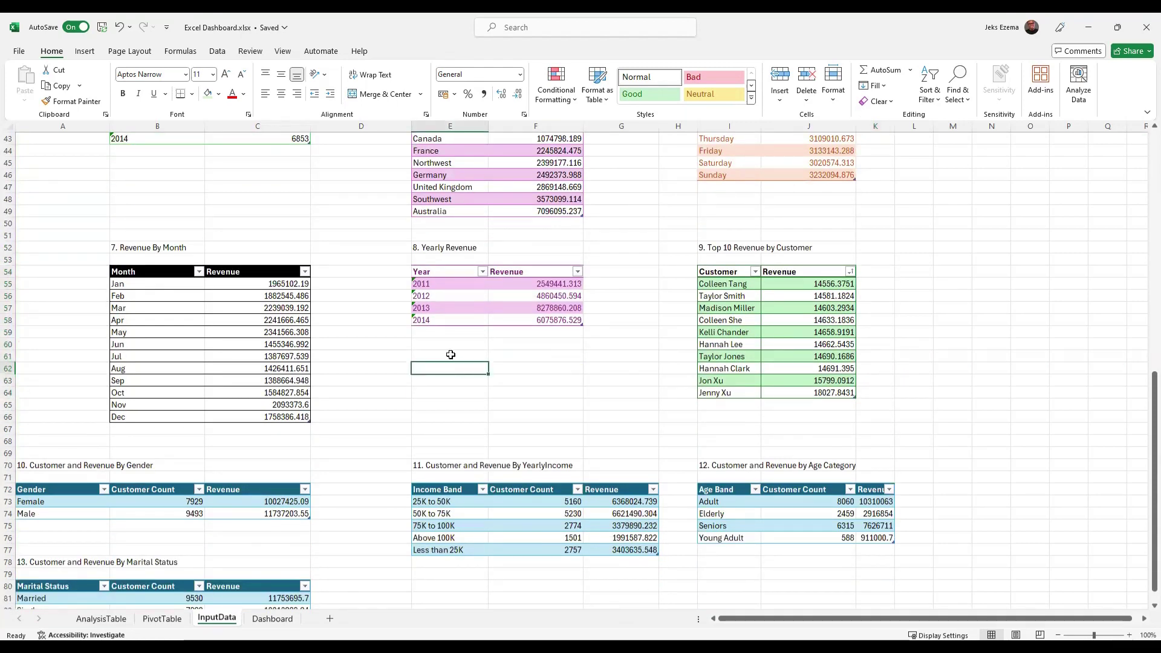
scroll(450, 355, "down", 2)
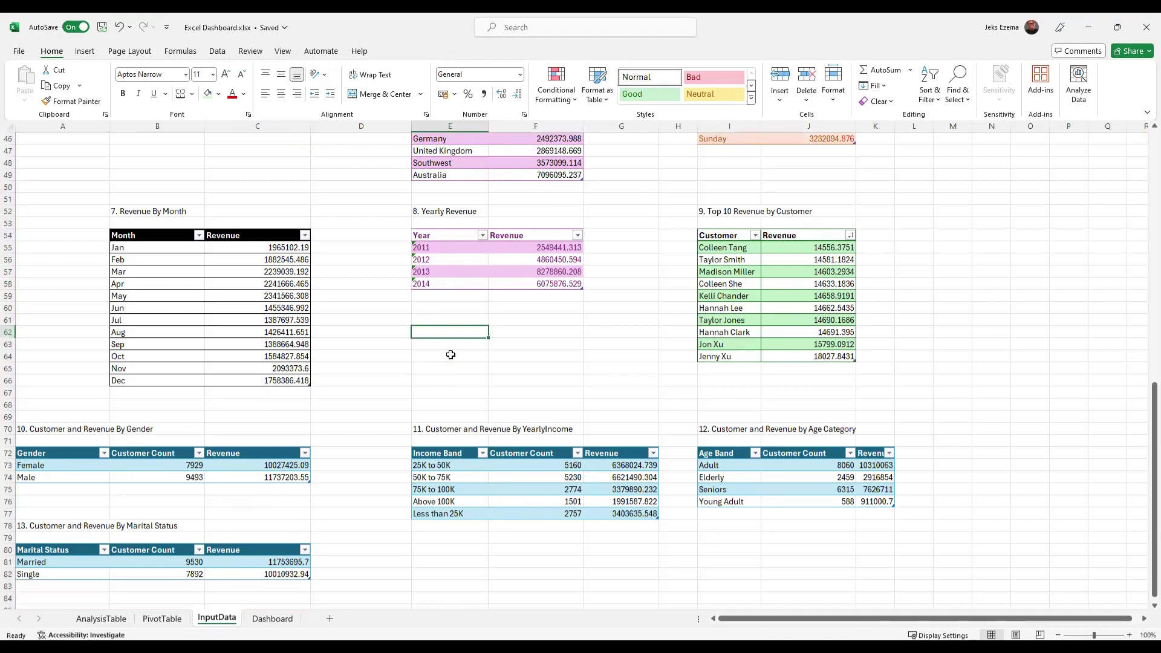
scroll(451, 354, "up", 1)
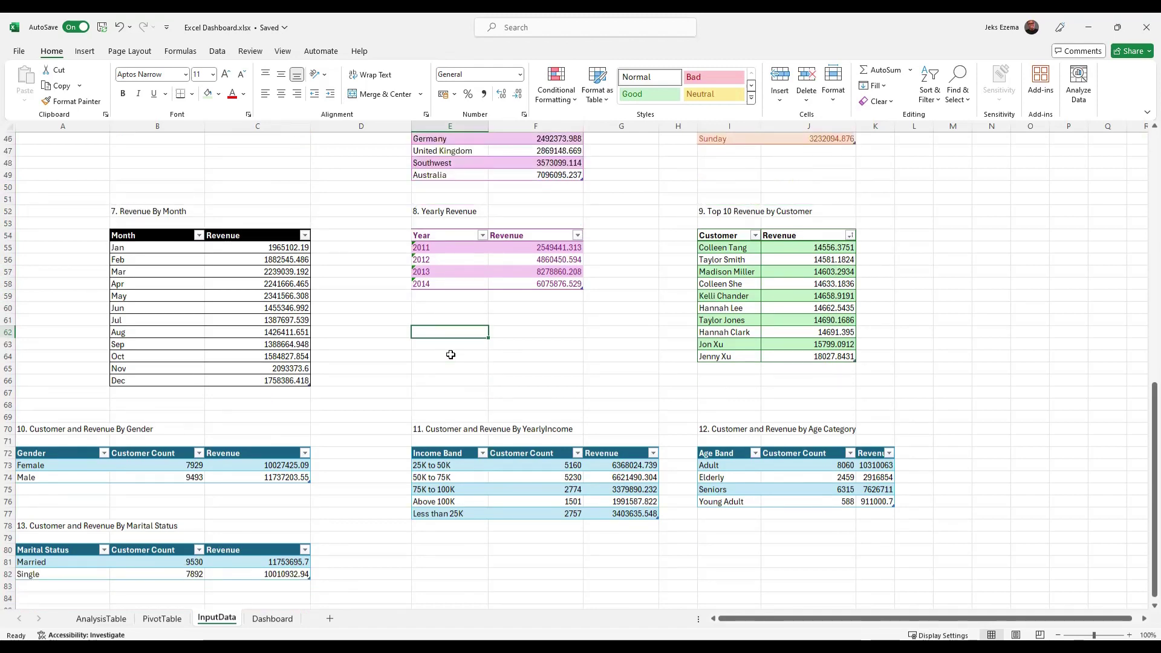
Select the Yearly Revenue table E54:F58 with headers and preview Quick Analysis charts.
left_click(414, 233)
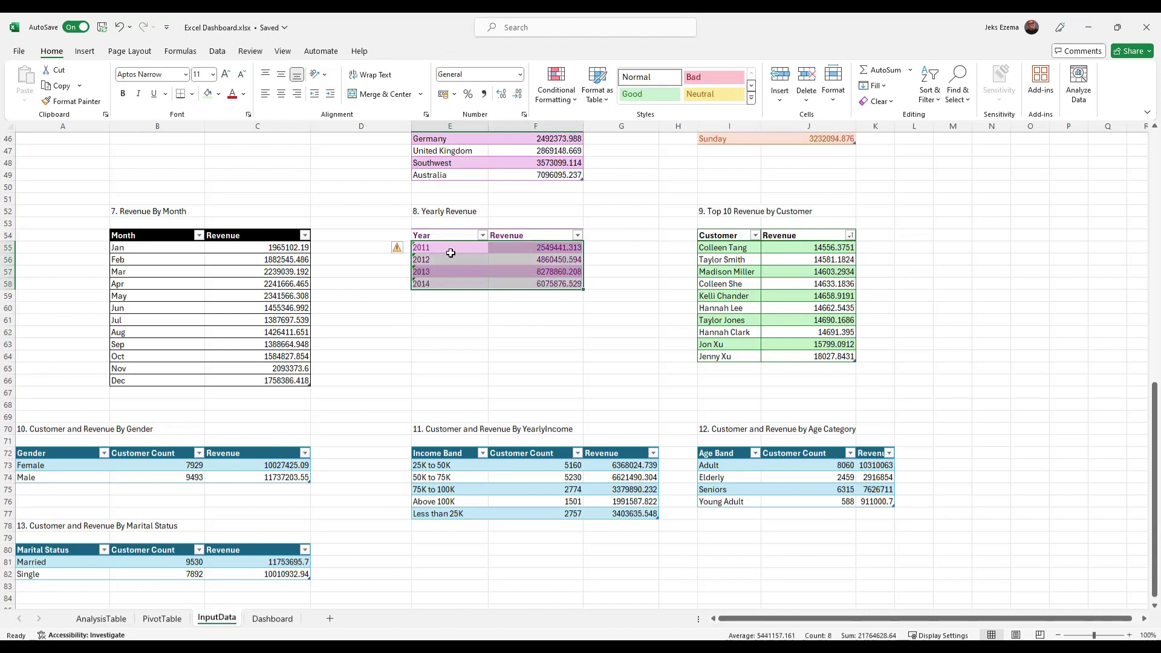
left_click(537, 367)
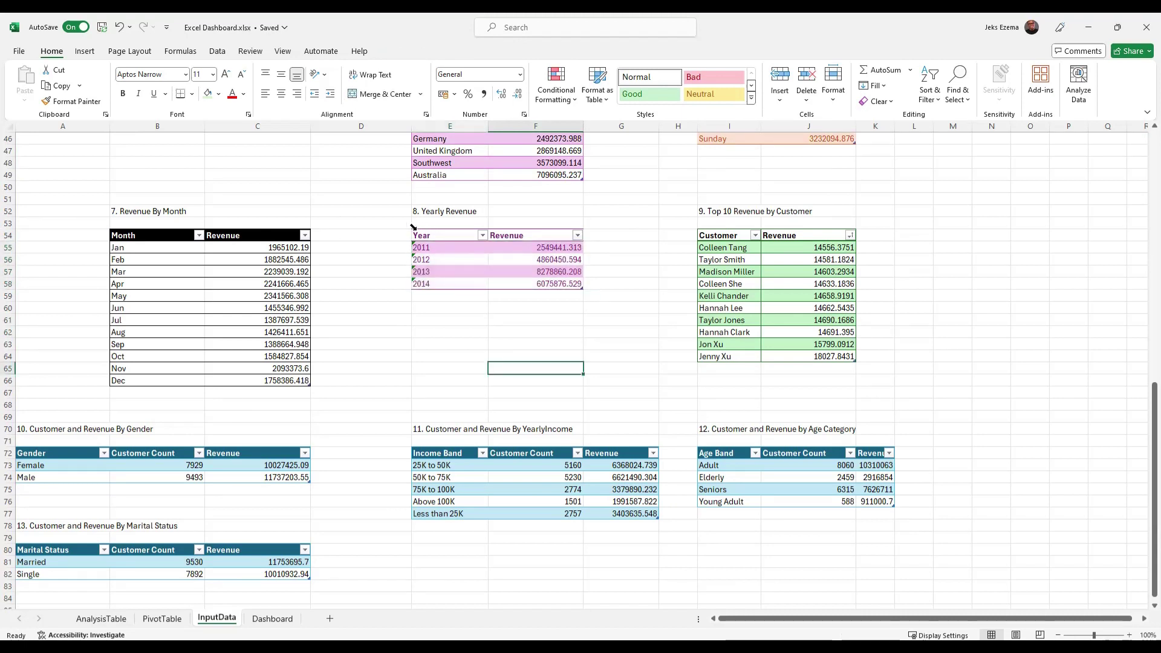
left_click_drag(415, 236, 564, 284)
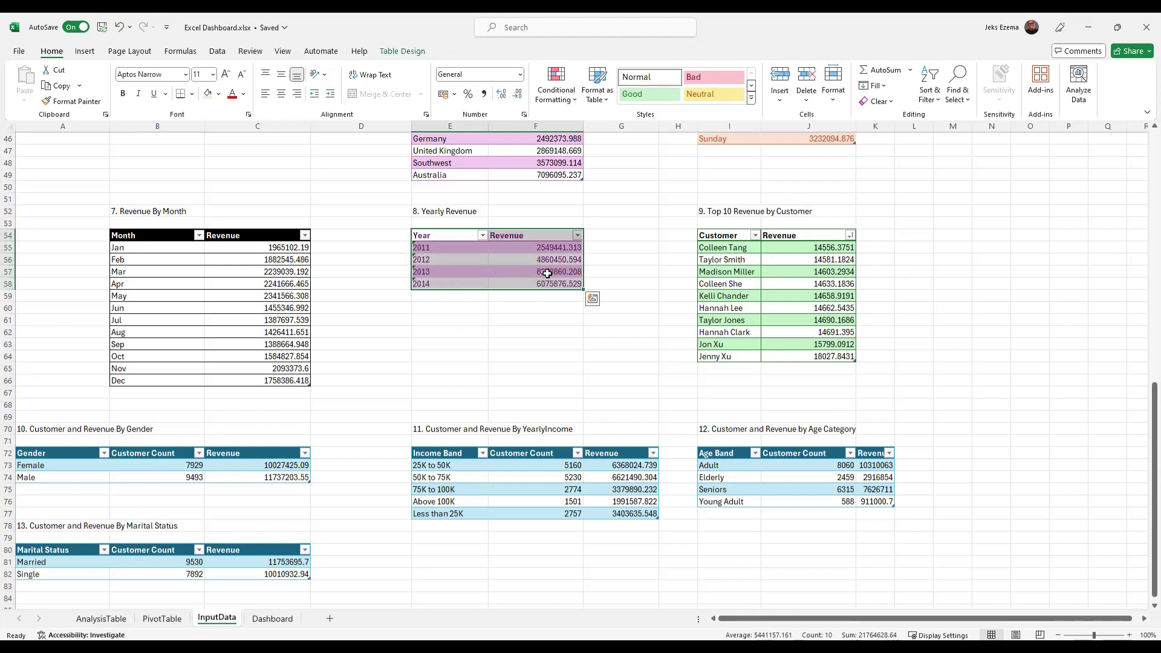
left_click(593, 299)
left_click(539, 330)
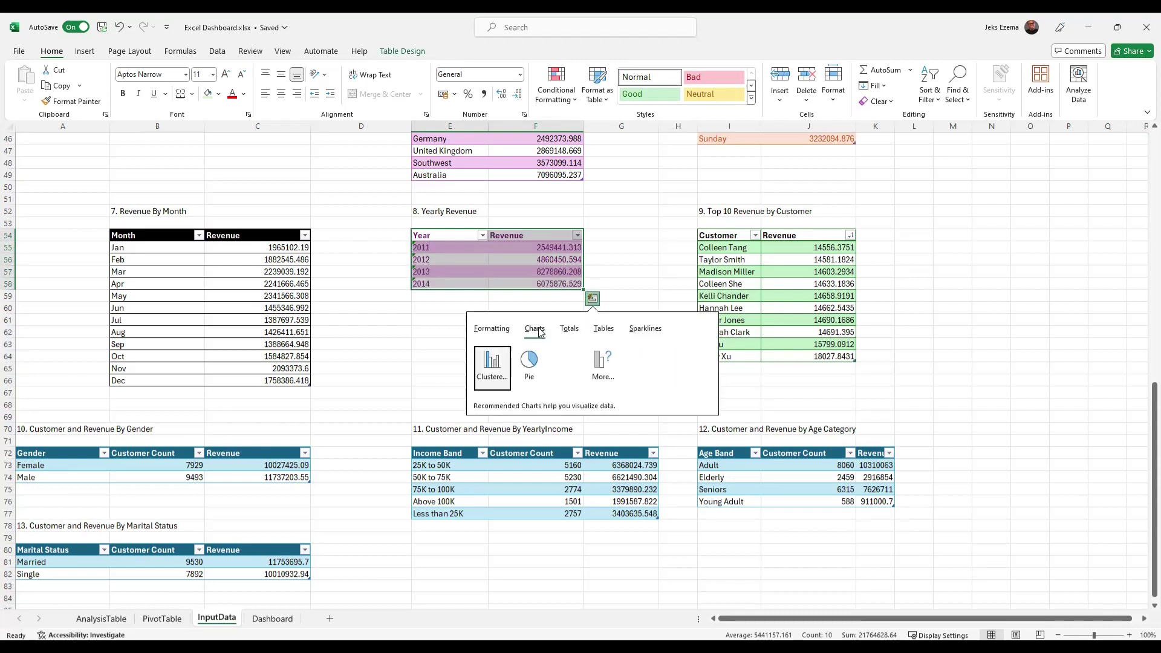
left_click(92, 52)
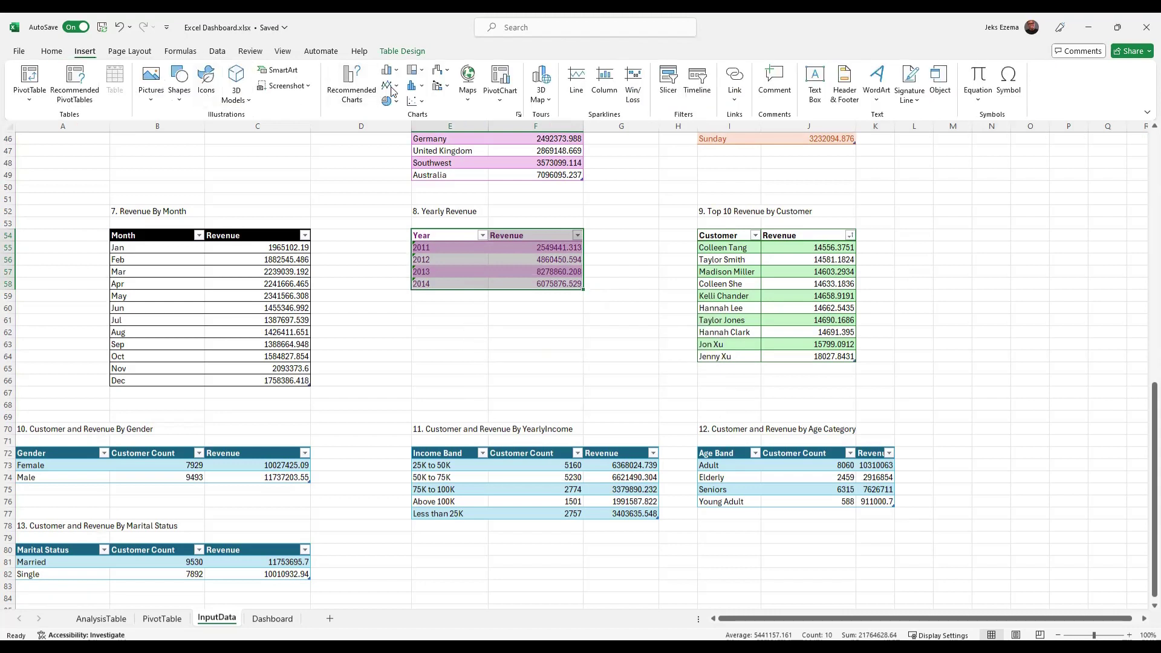
Insert a Line with Markers chart of yearly revenue, apply Style 14, then cut it.
left_click(394, 85)
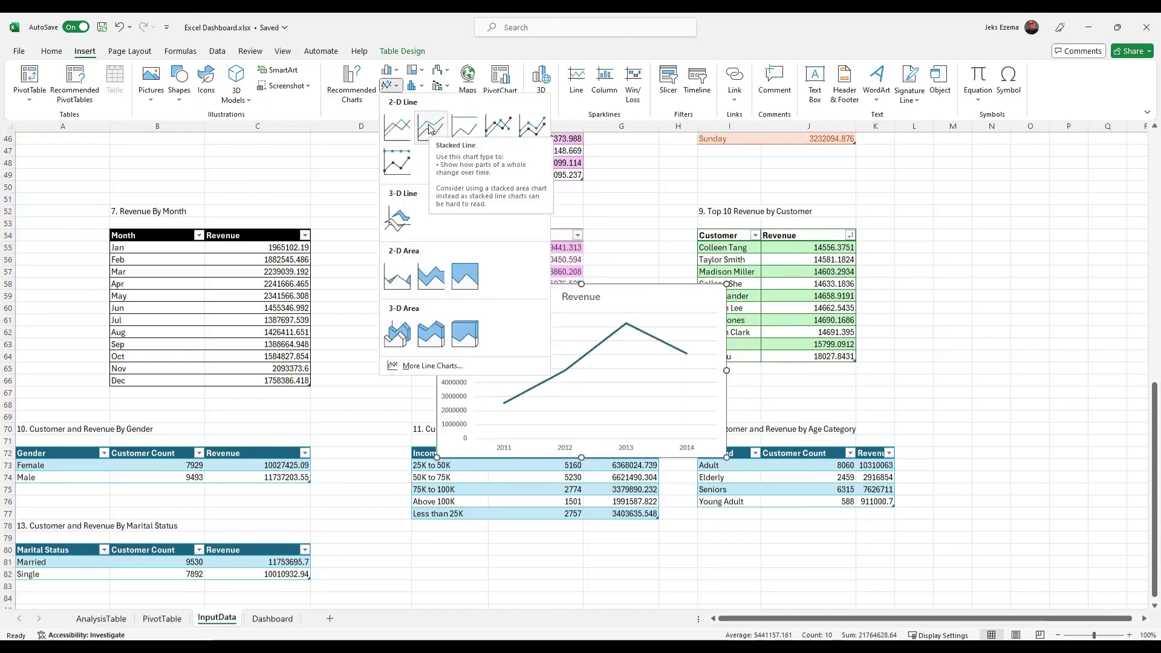
left_click(497, 127)
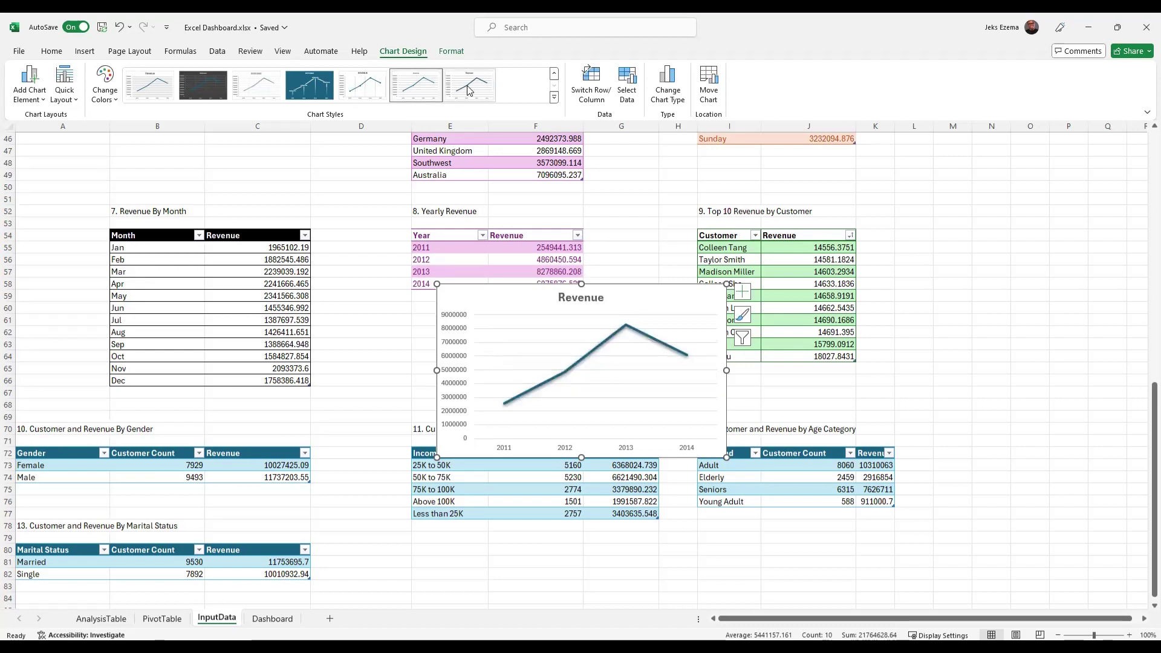
left_click(426, 90)
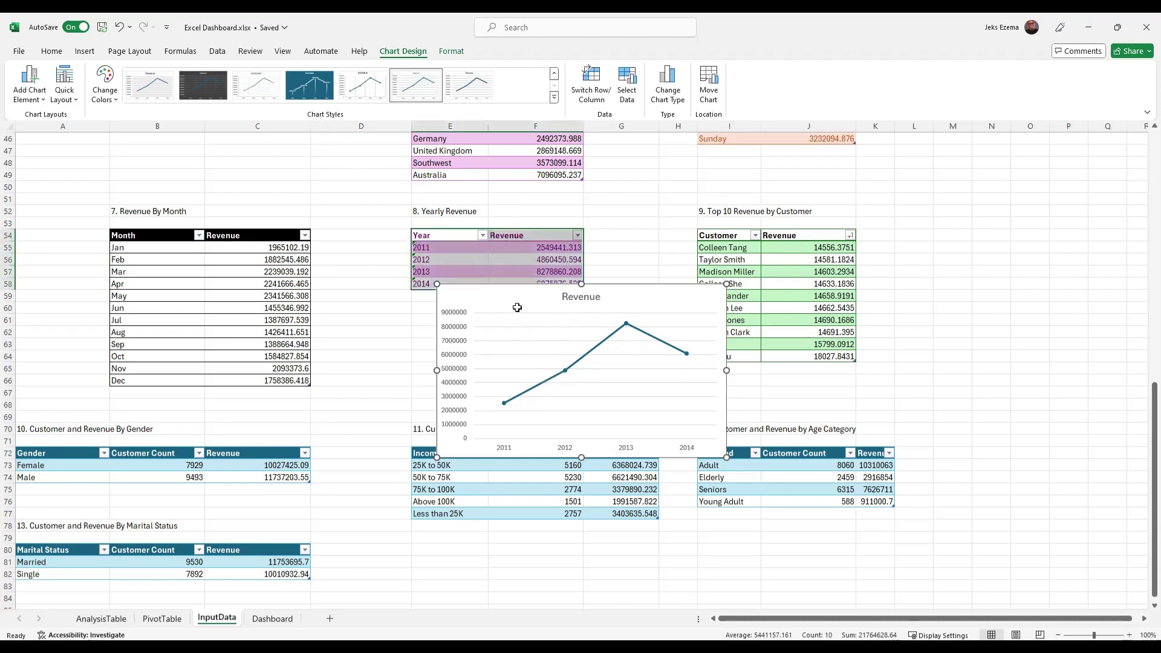
key("Delete")
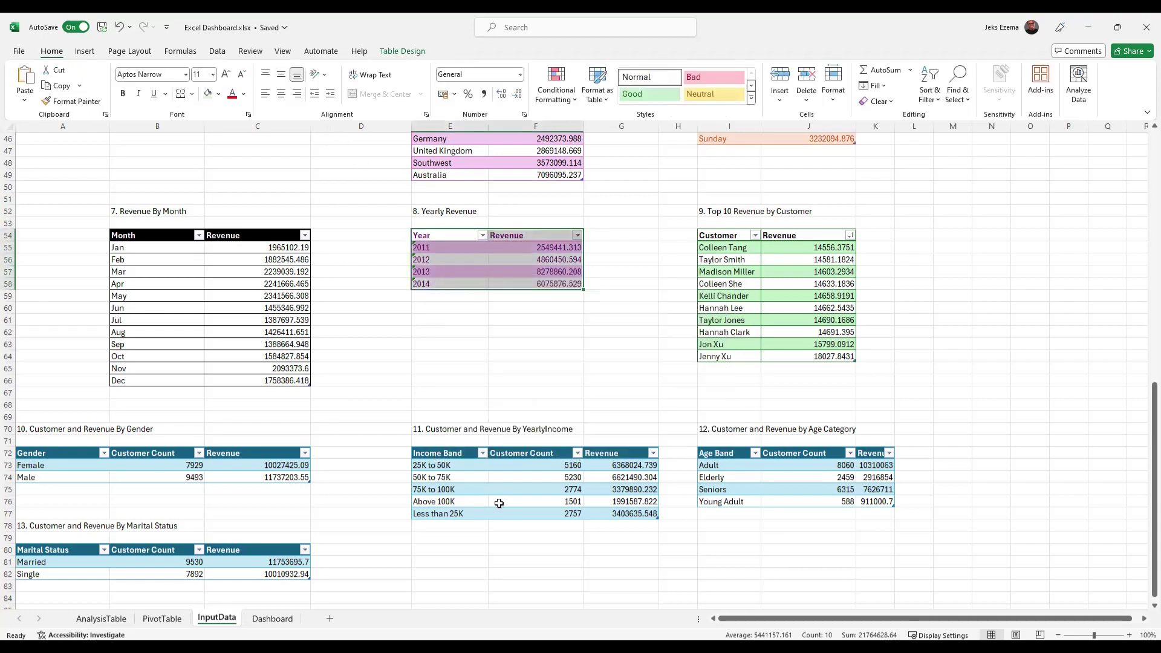
Paste the Revenue chart onto the Dashboard, placing it atop the right panel and widening it.
left_click(273, 618)
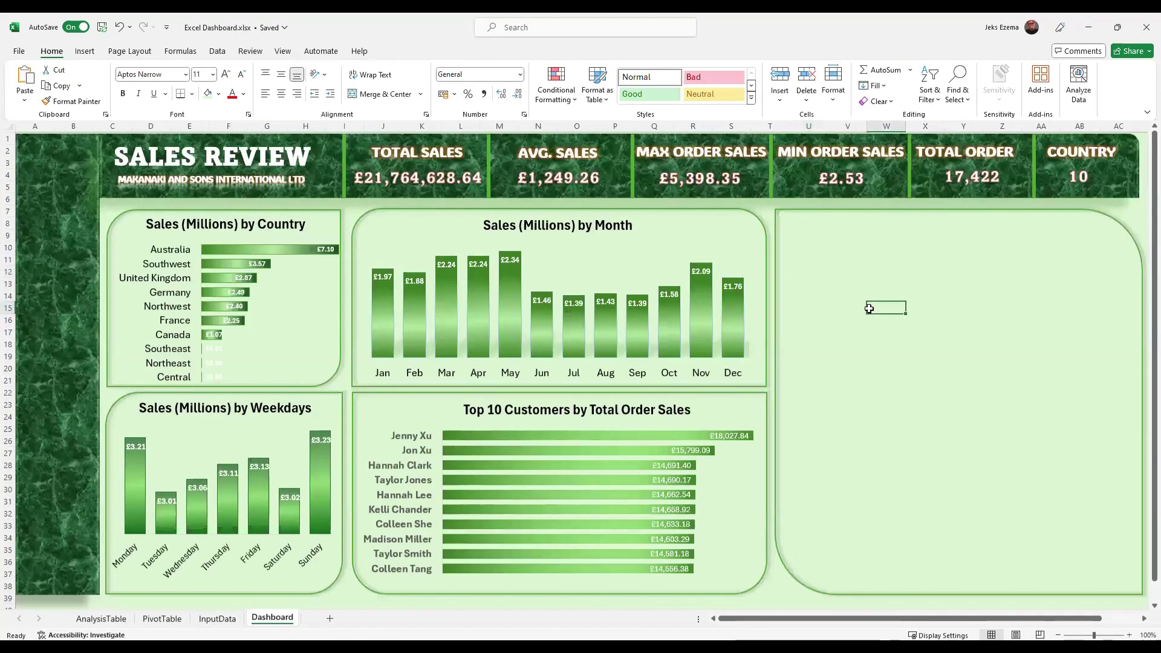
key("ctrl+v")
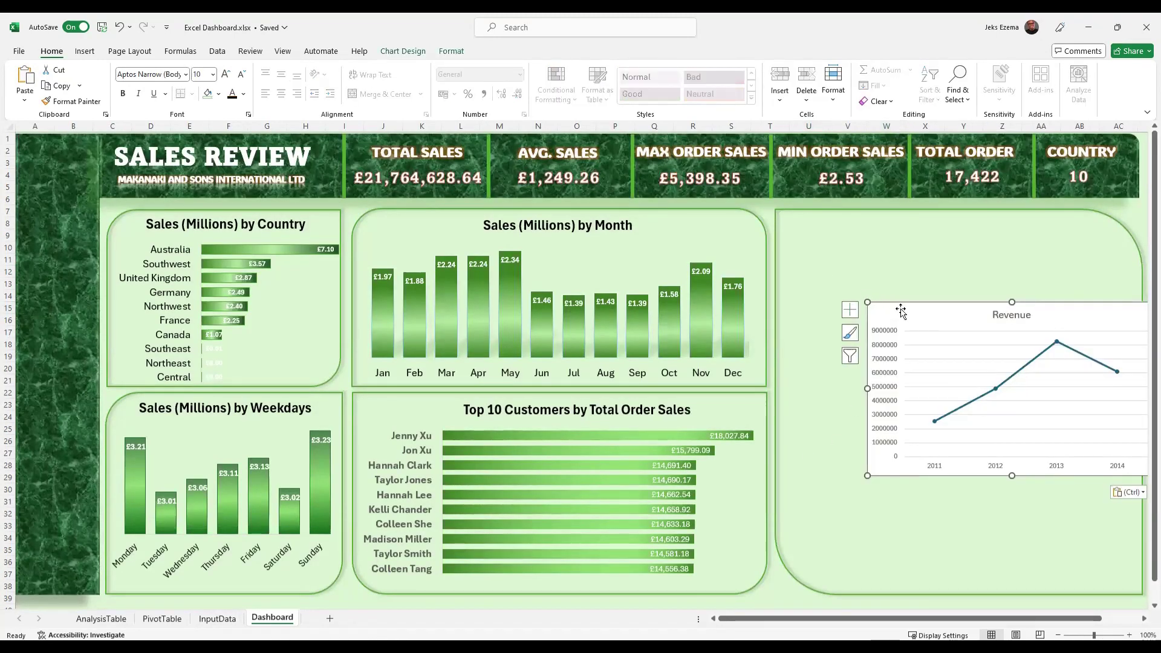
left_click_drag(902, 306, 821, 224)
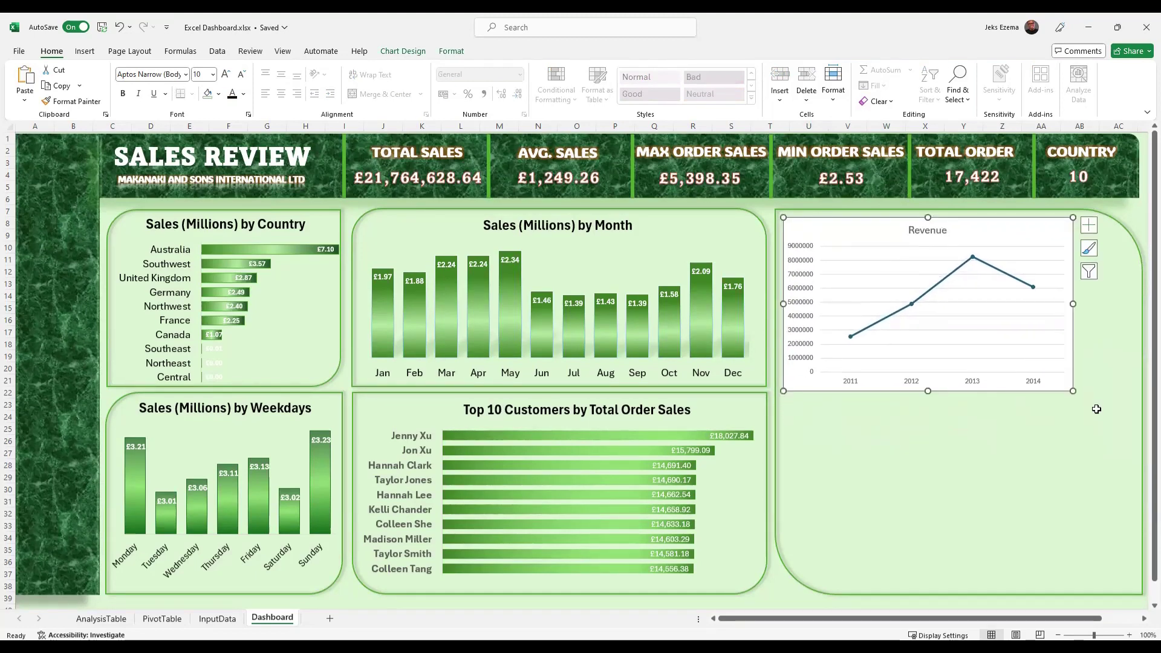
left_click_drag(1073, 391, 1129, 392)
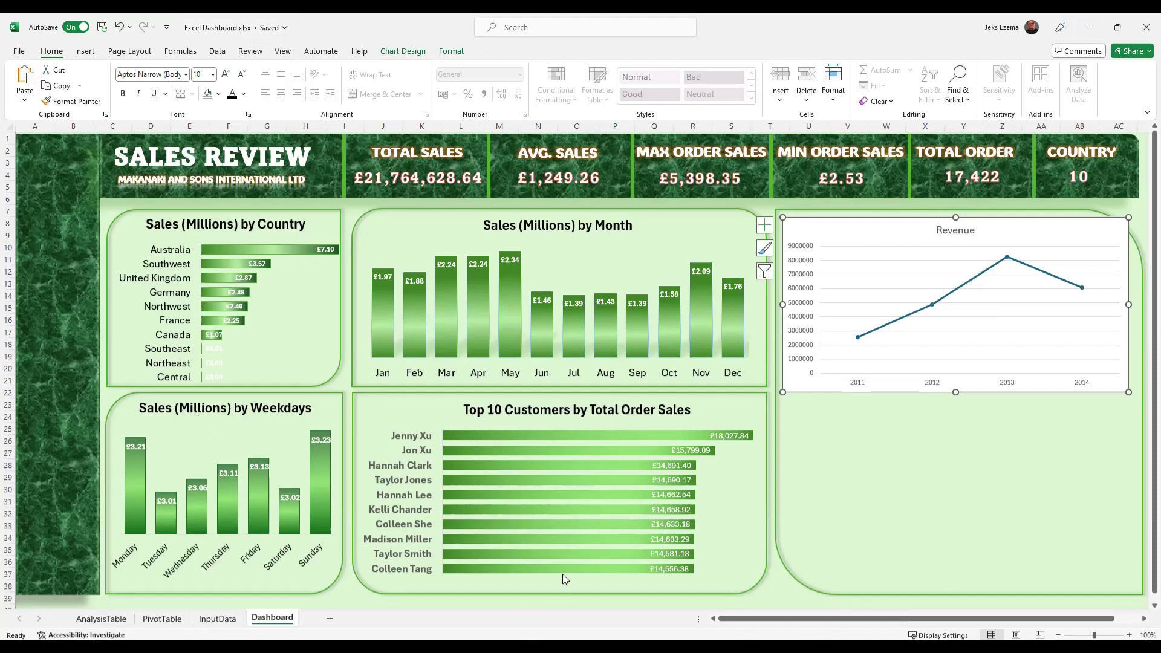
mouse_move(563, 575)
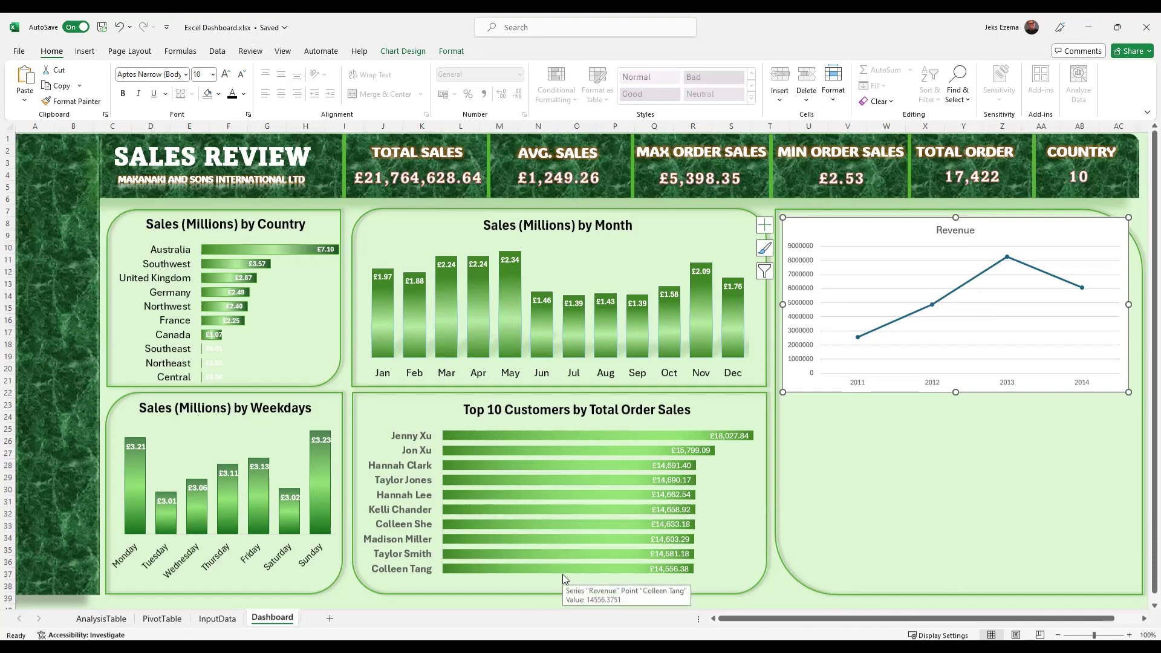
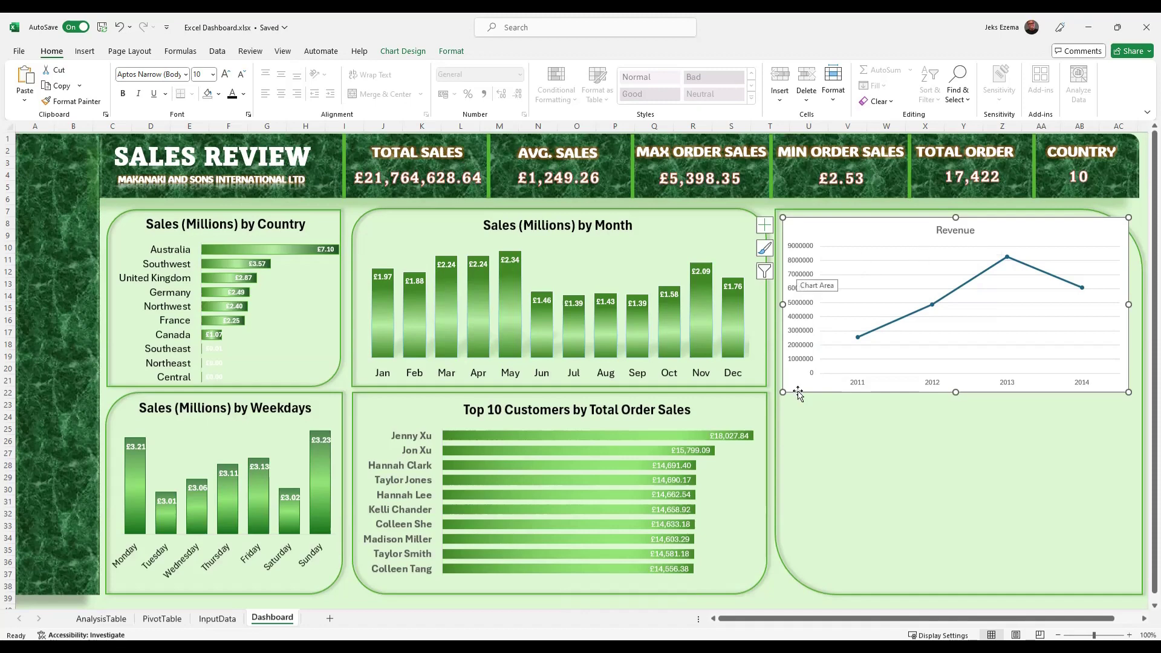
Set the Revenue chart's vertical axis display units to Millions with pound Currency number format.
right_click(797, 321)
left_click(861, 467)
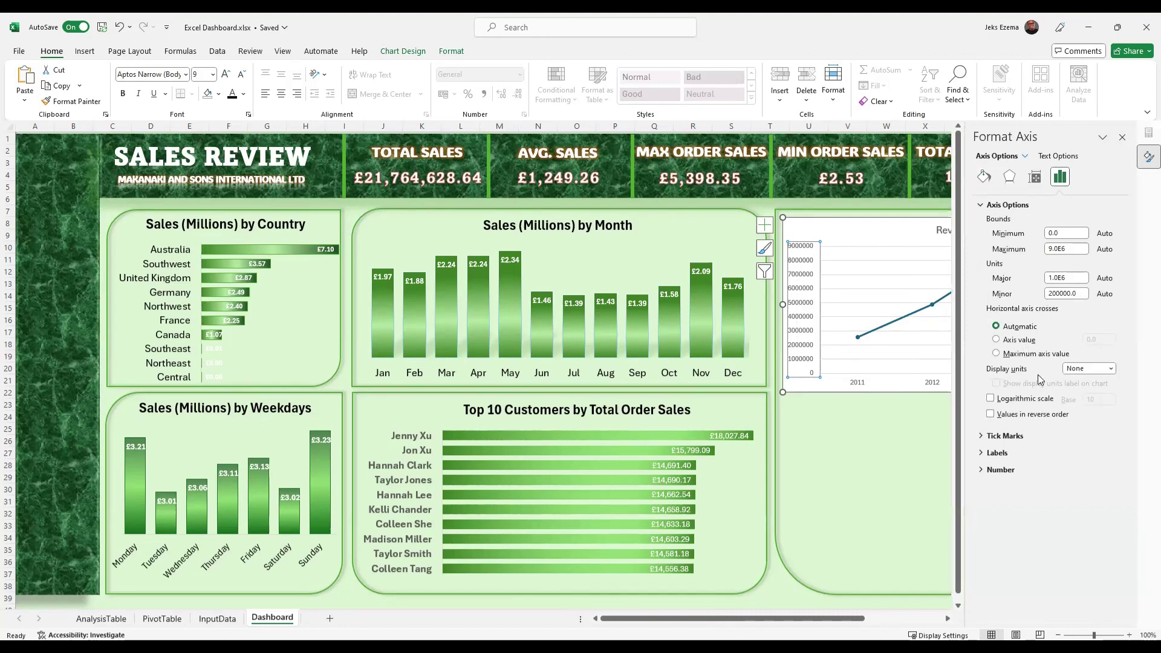
left_click(1111, 368)
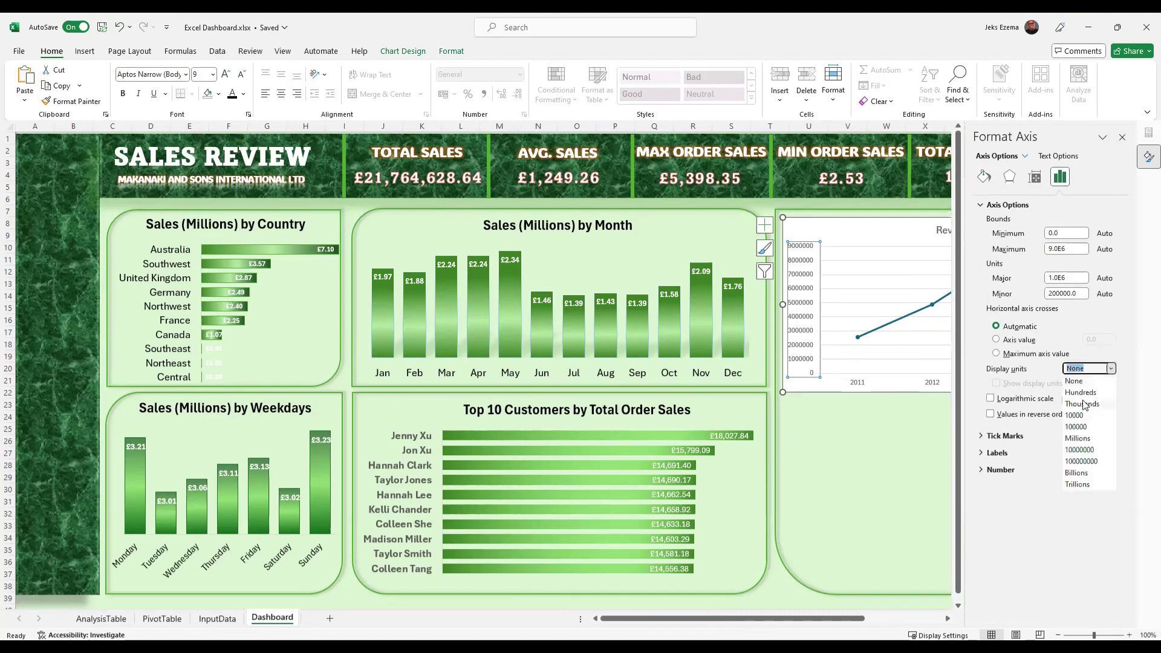
left_click(1081, 440)
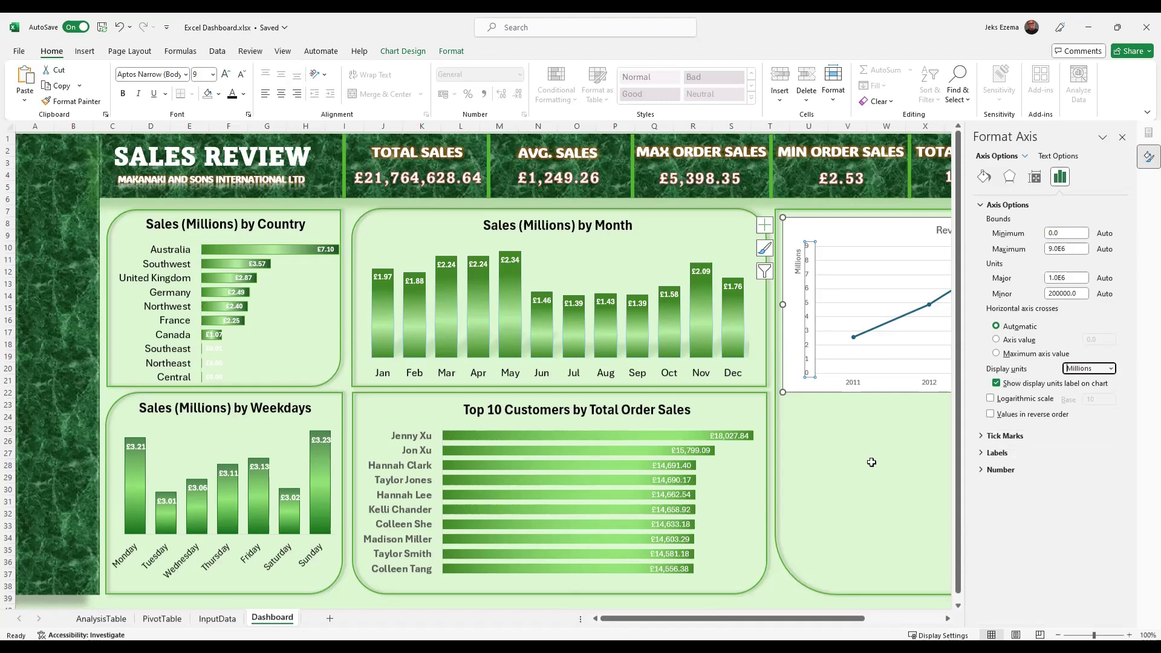
left_click(983, 470)
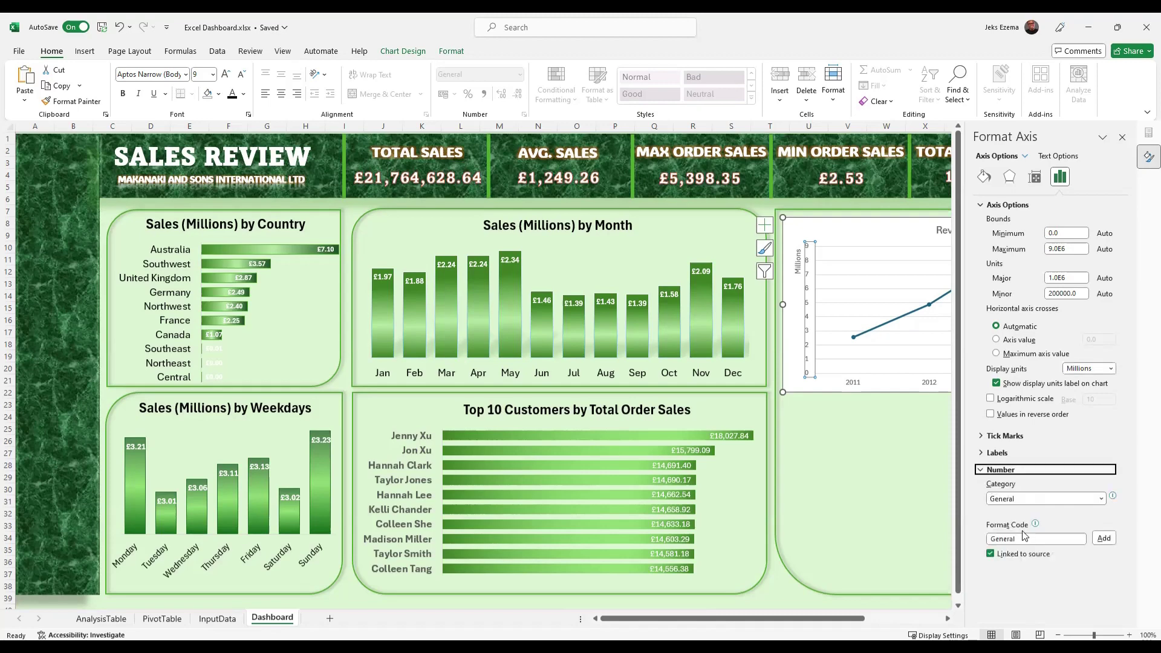
left_click(1102, 499)
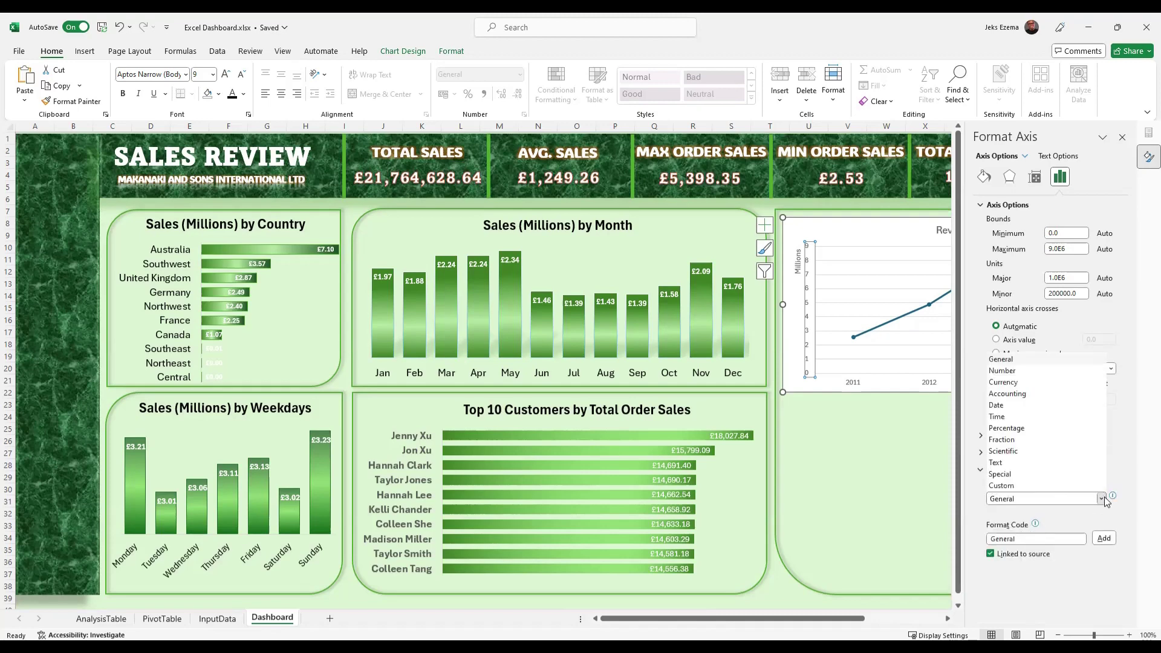
left_click(1011, 383)
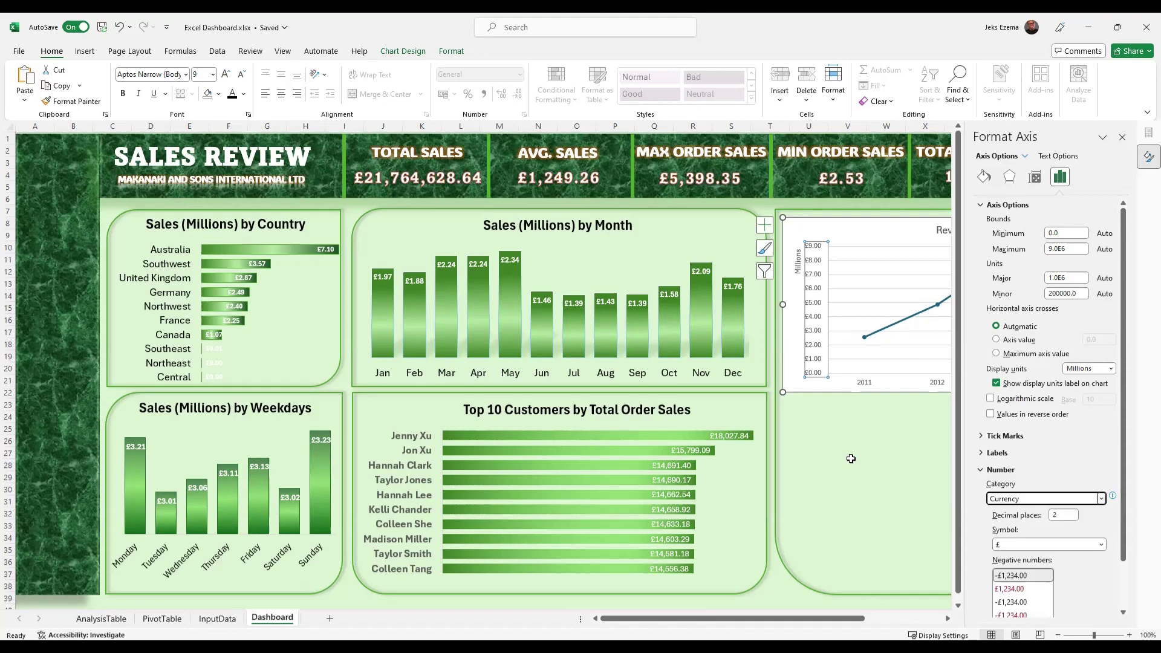
left_click(851, 458)
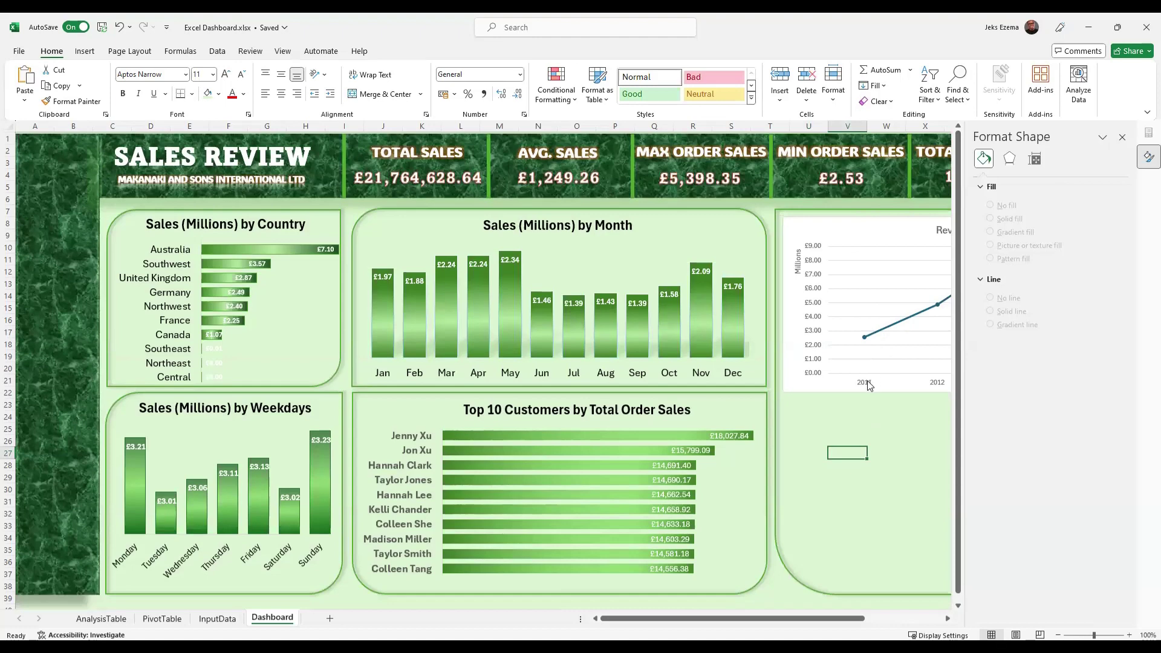
left_click(854, 233)
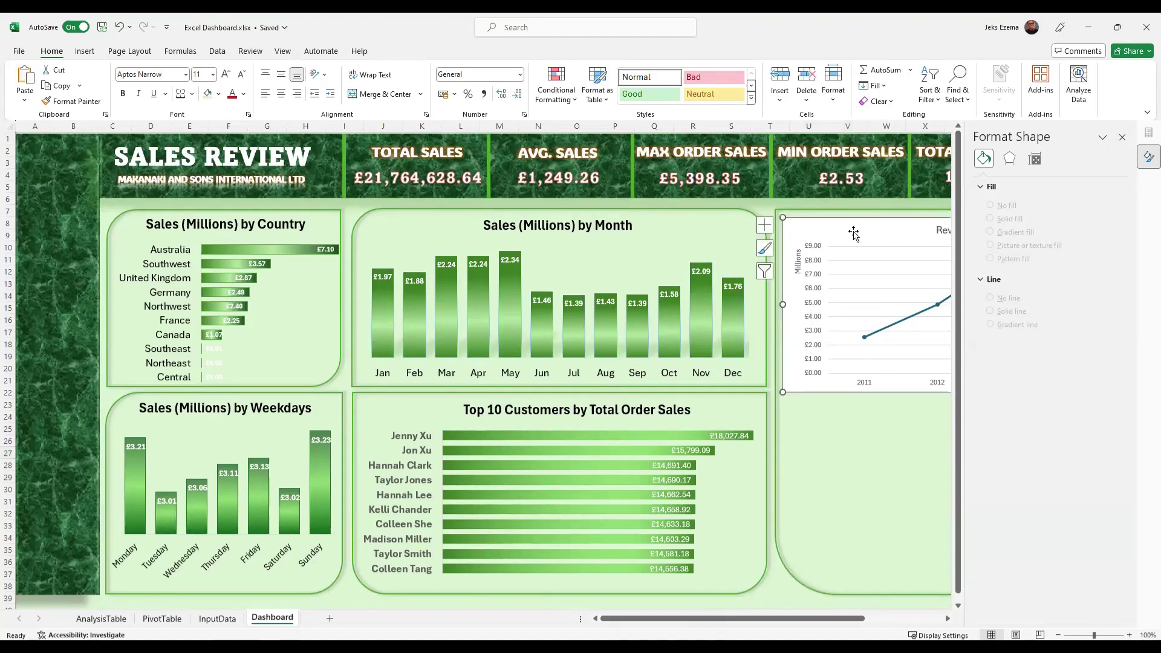
left_click(1123, 138)
Remove the Revenue chart's vertical axis and gridlines and add data labels to the line.
left_click(765, 228)
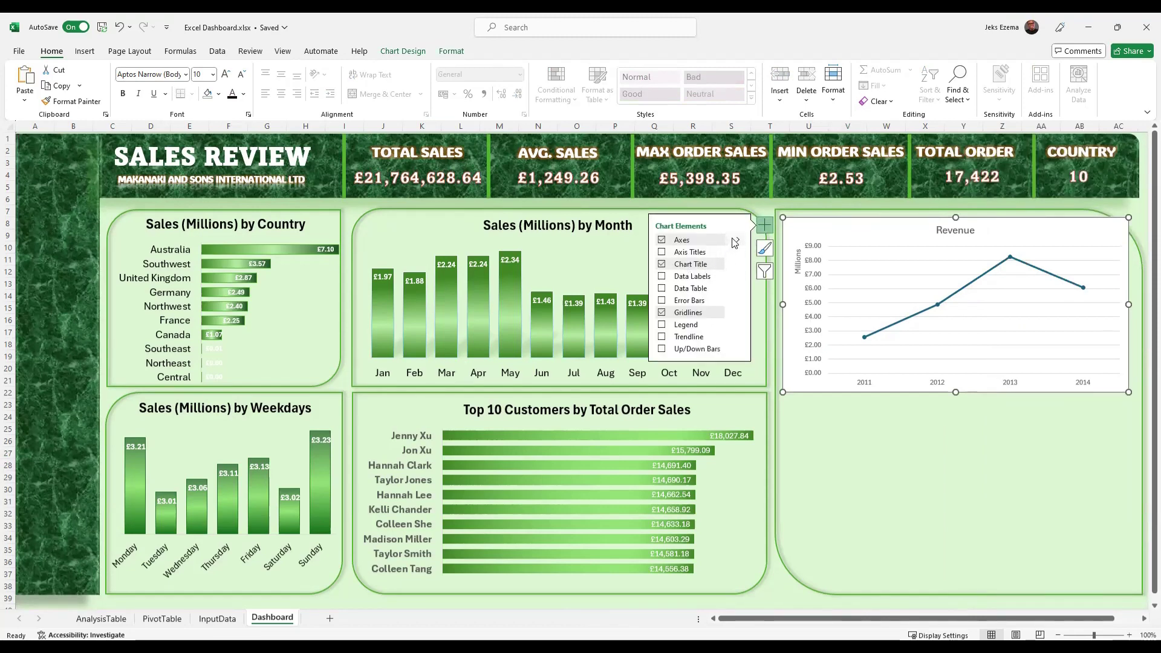
mouse_move(738, 242)
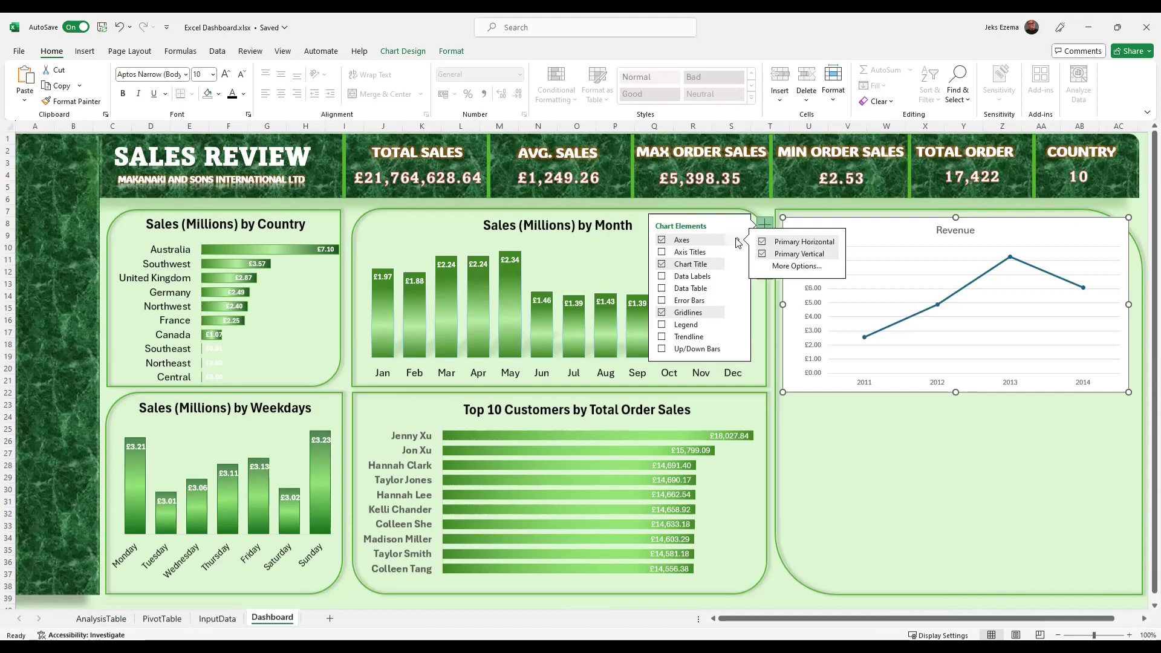
left_click(763, 255)
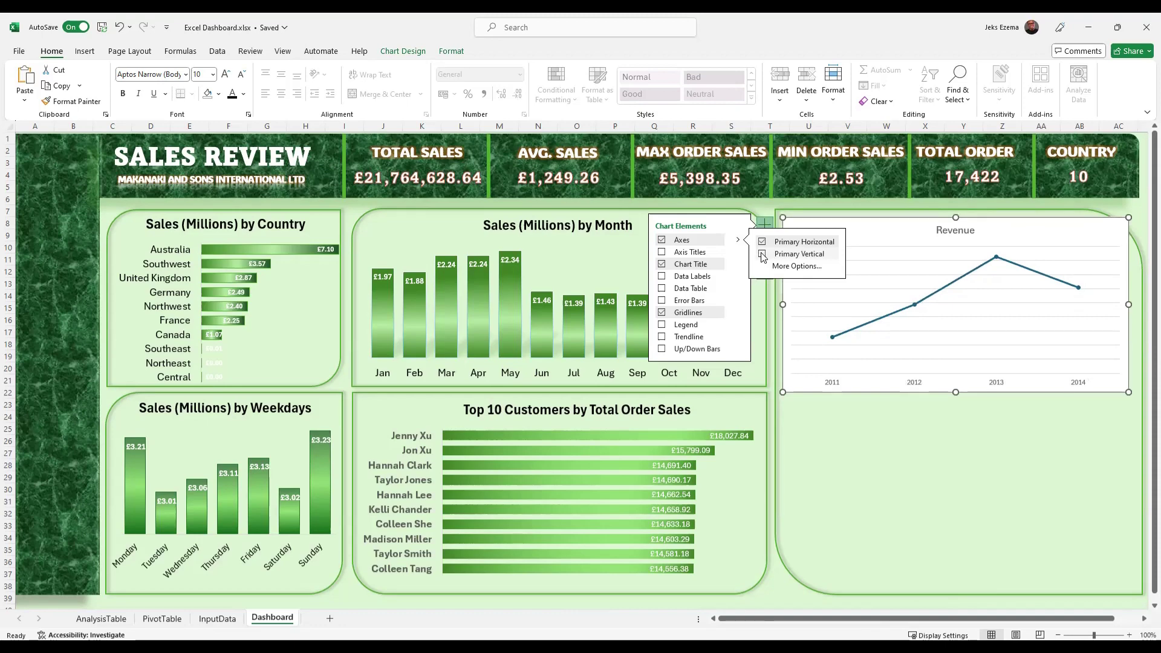
left_click(662, 313)
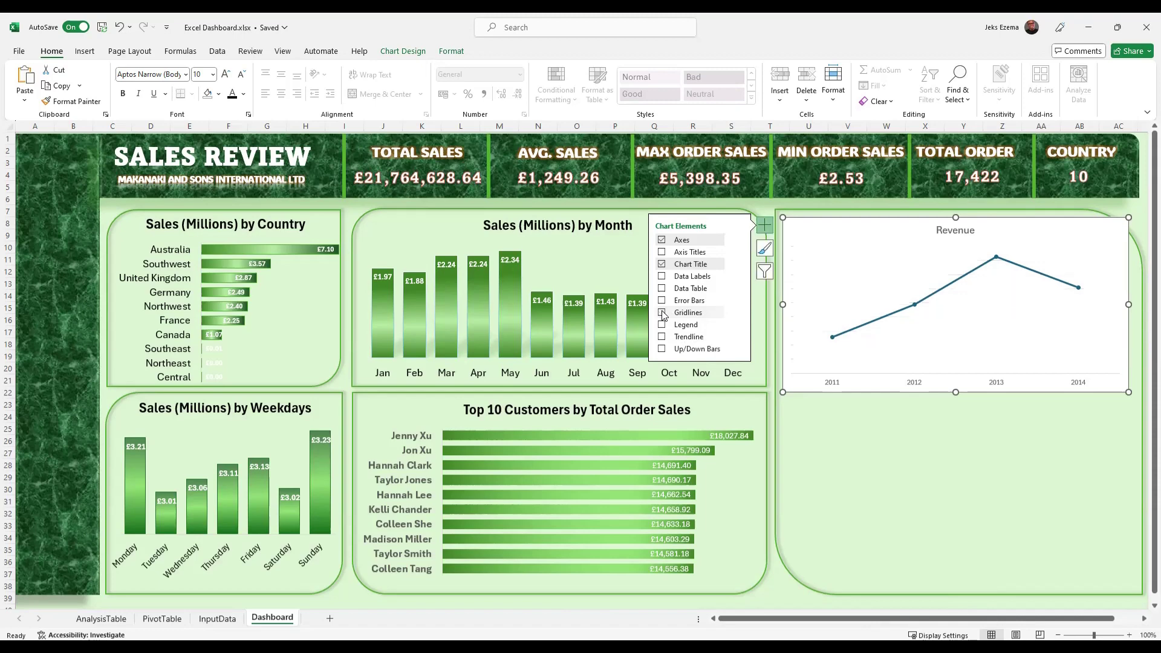
left_click(662, 277)
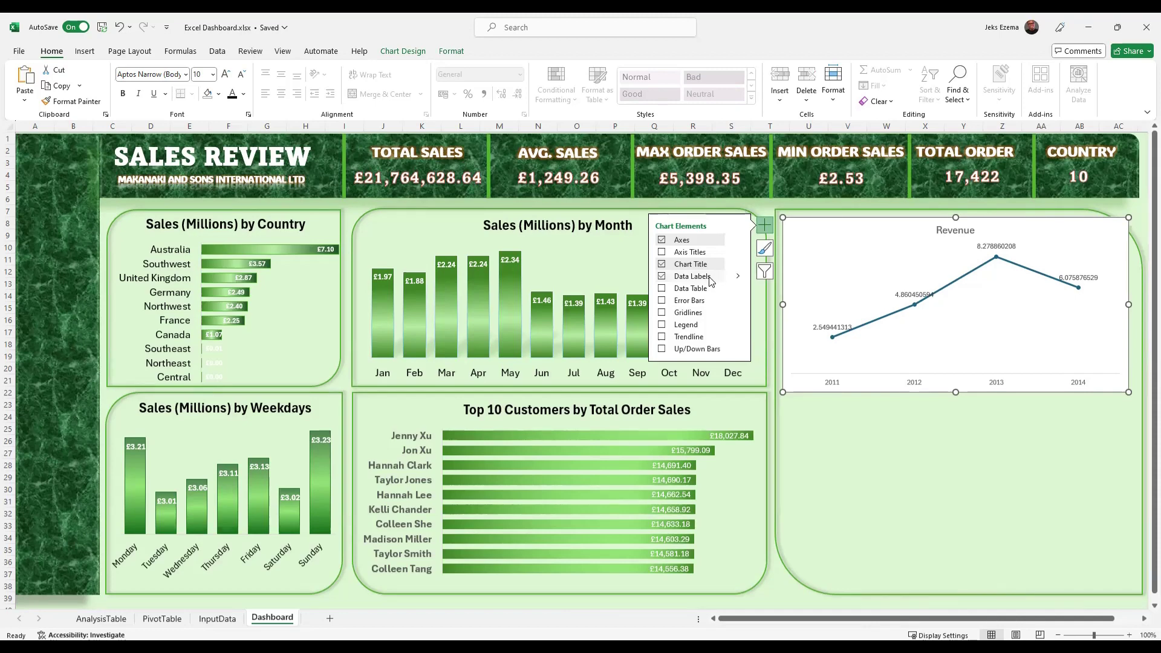
Format the Revenue chart's data labels as pound Currency, e.g. £2.55.
left_click(825, 327)
right_click(825, 327)
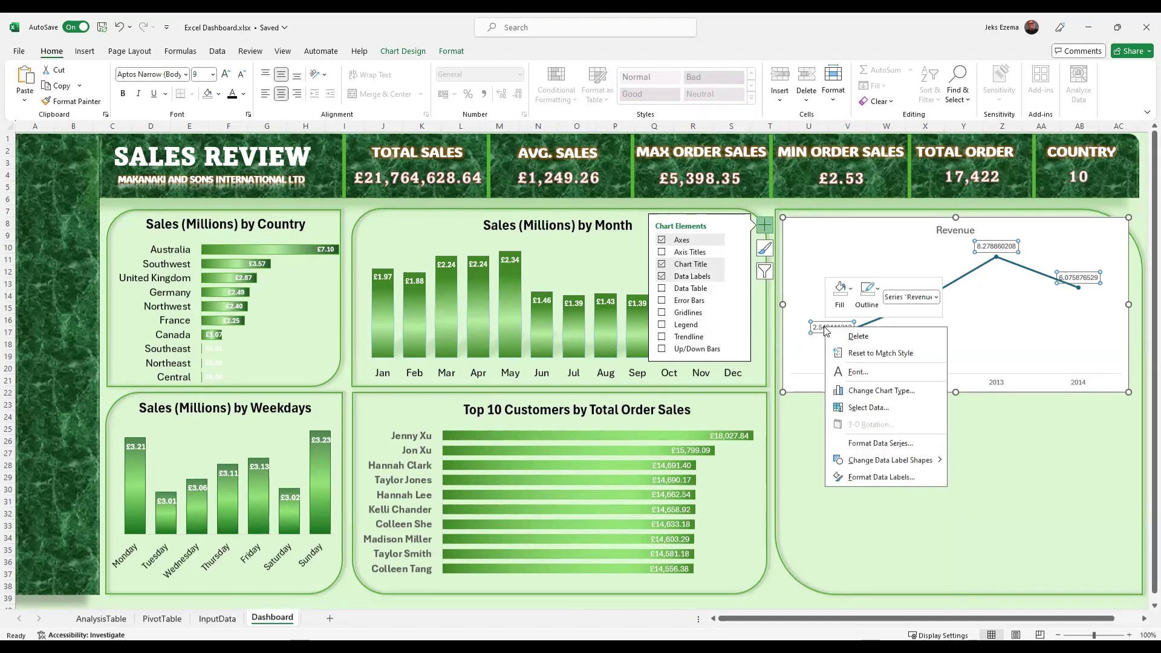
left_click(870, 478)
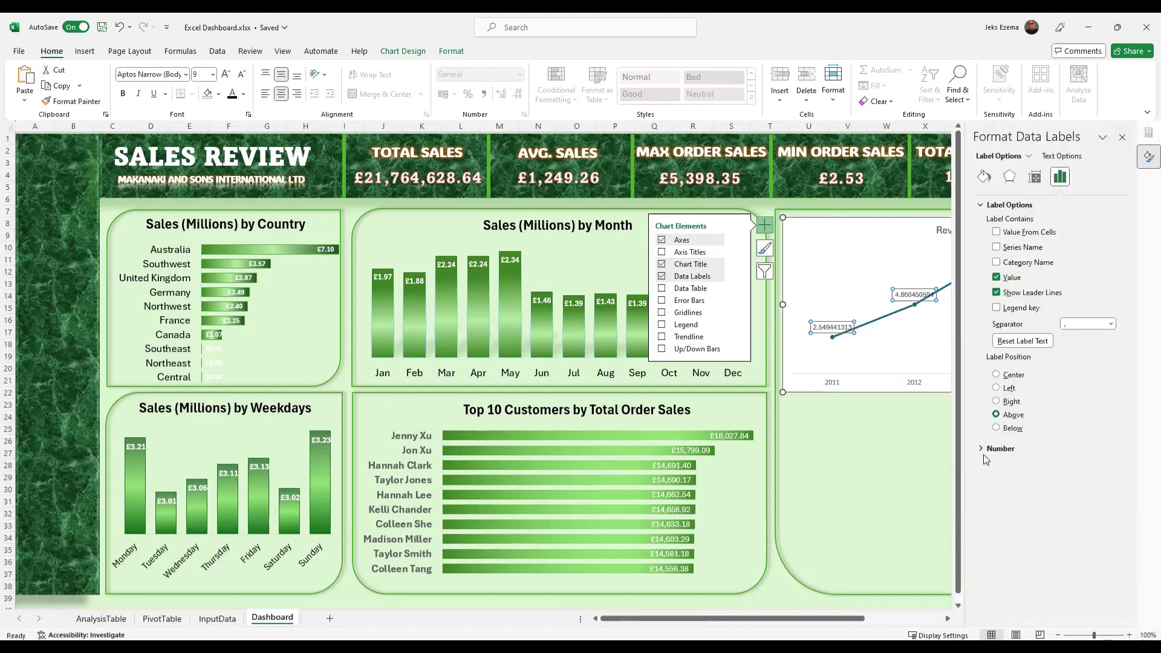
left_click(981, 451)
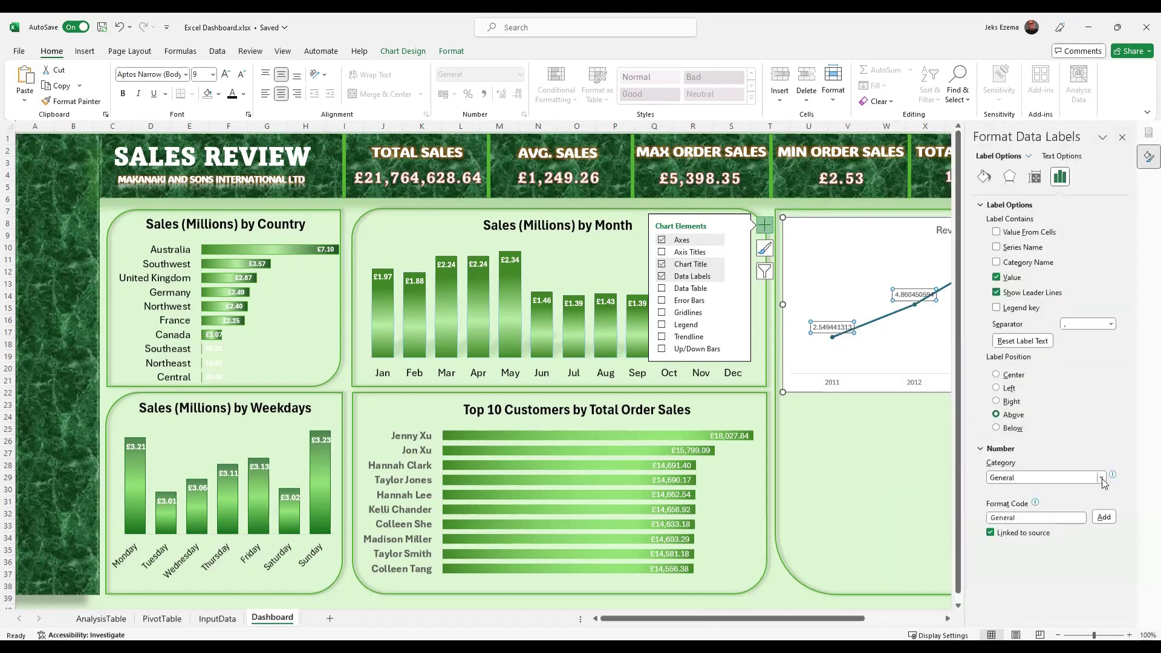
left_click(1102, 478)
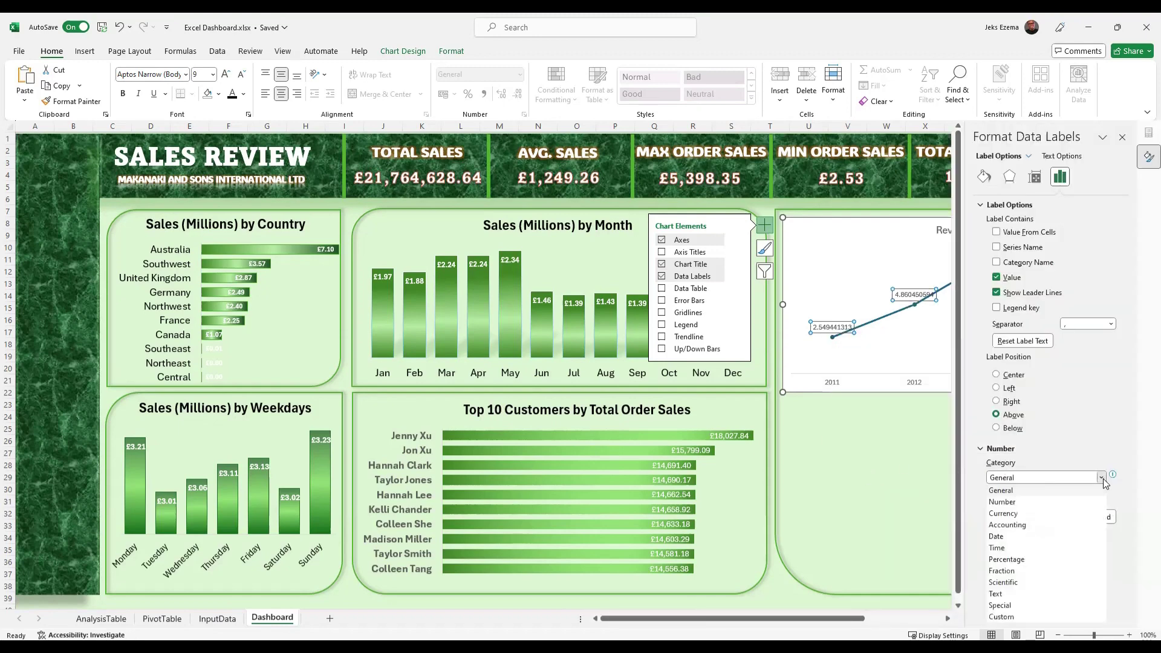
left_click(1003, 513)
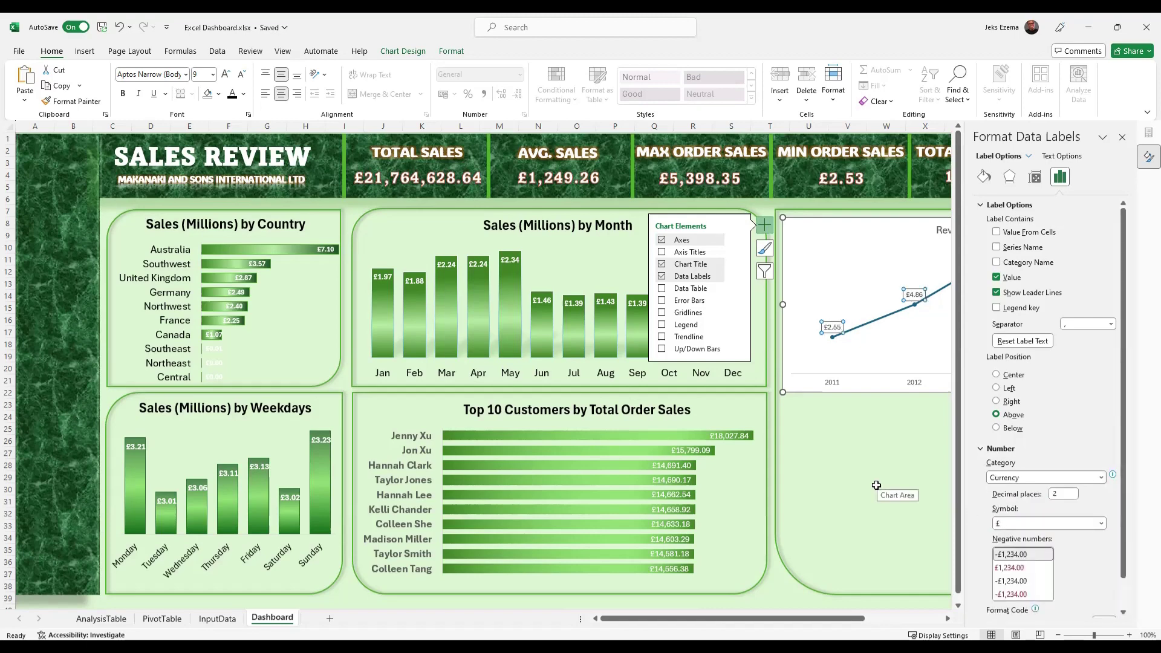
left_click(882, 455)
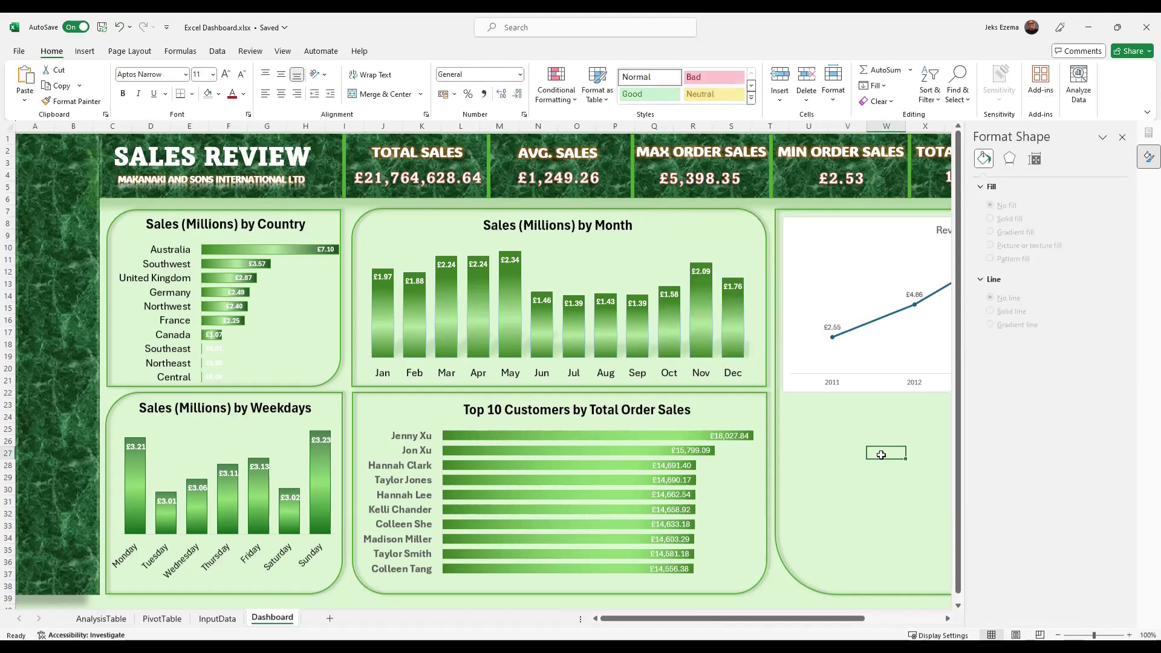
left_click(1123, 138)
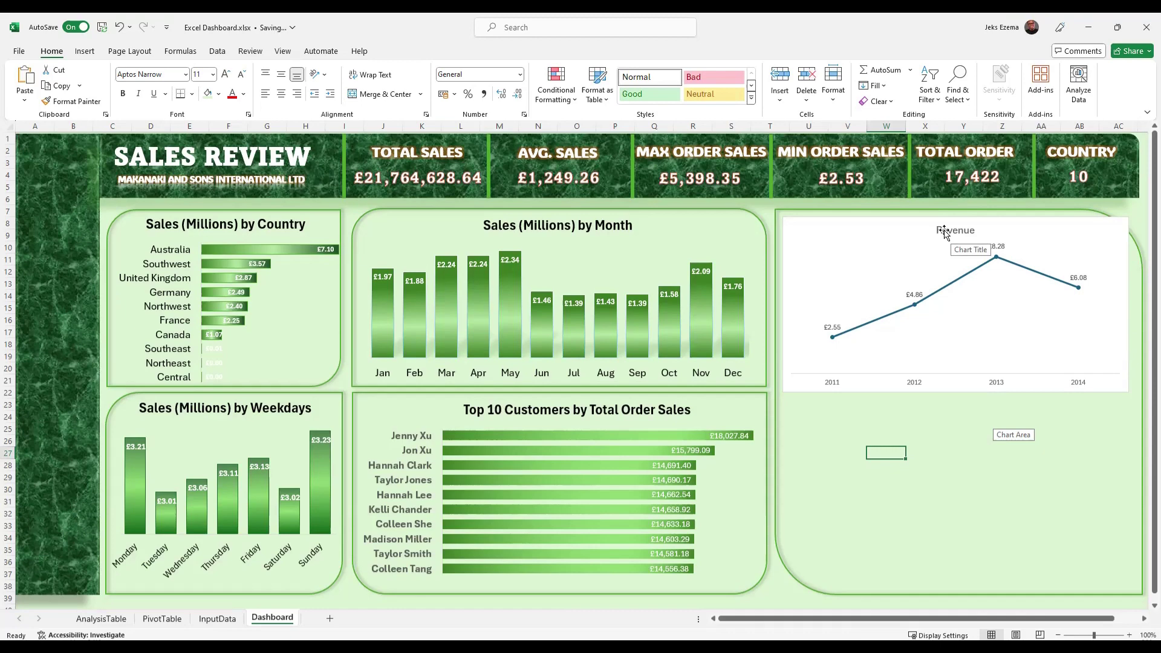
Rename the Revenue chart title to 'Yearly Sales' and set its font size to 18 pt.
left_click(946, 233)
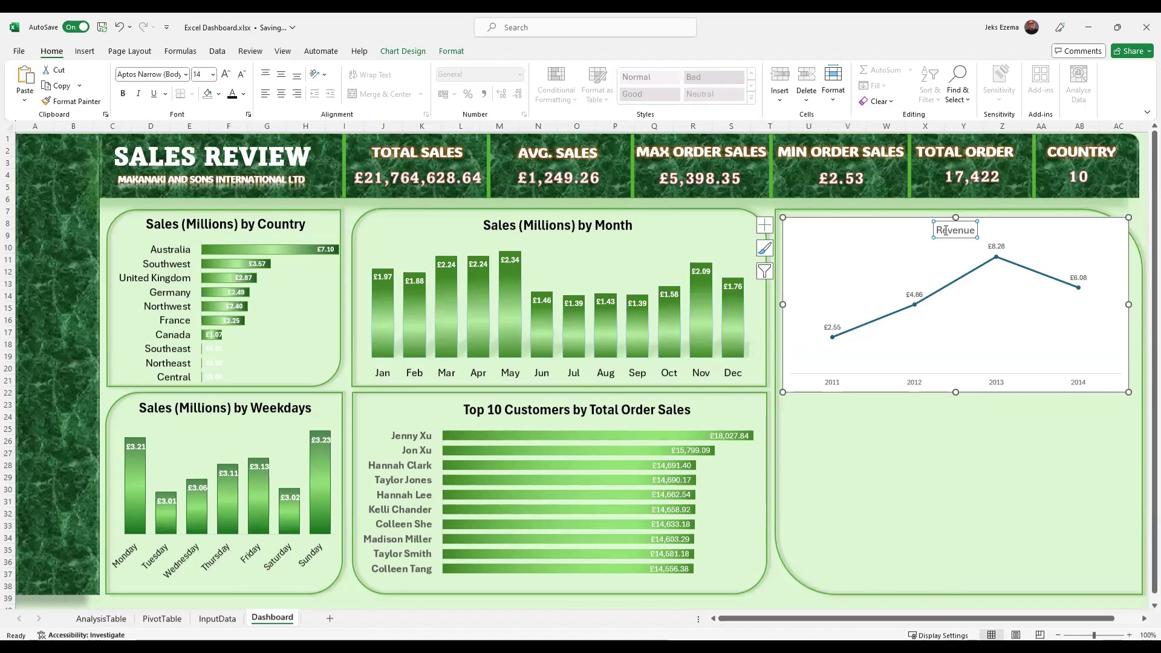
left_click(945, 231)
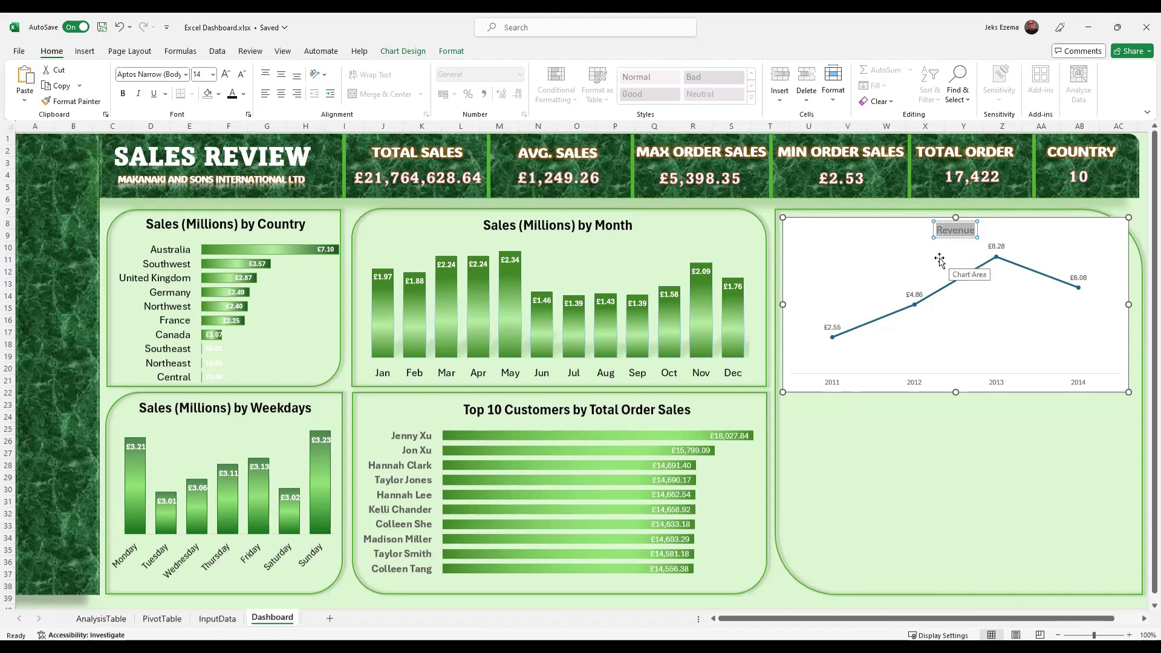
type("Yearly Sales")
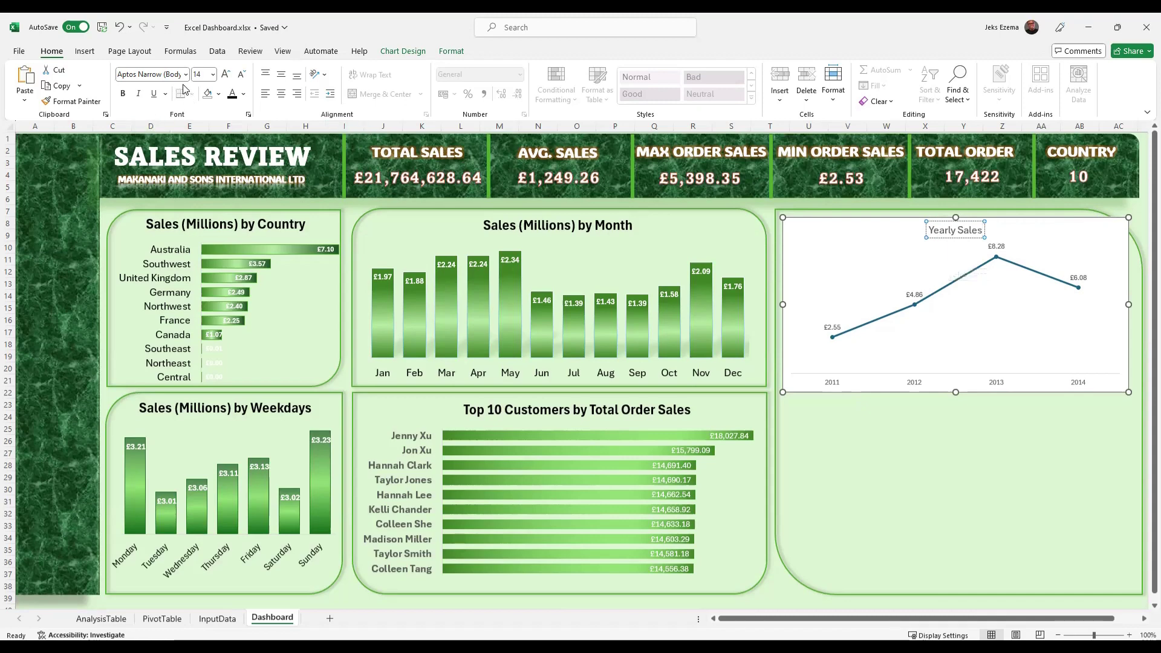
left_click_drag(929, 230, 951, 235)
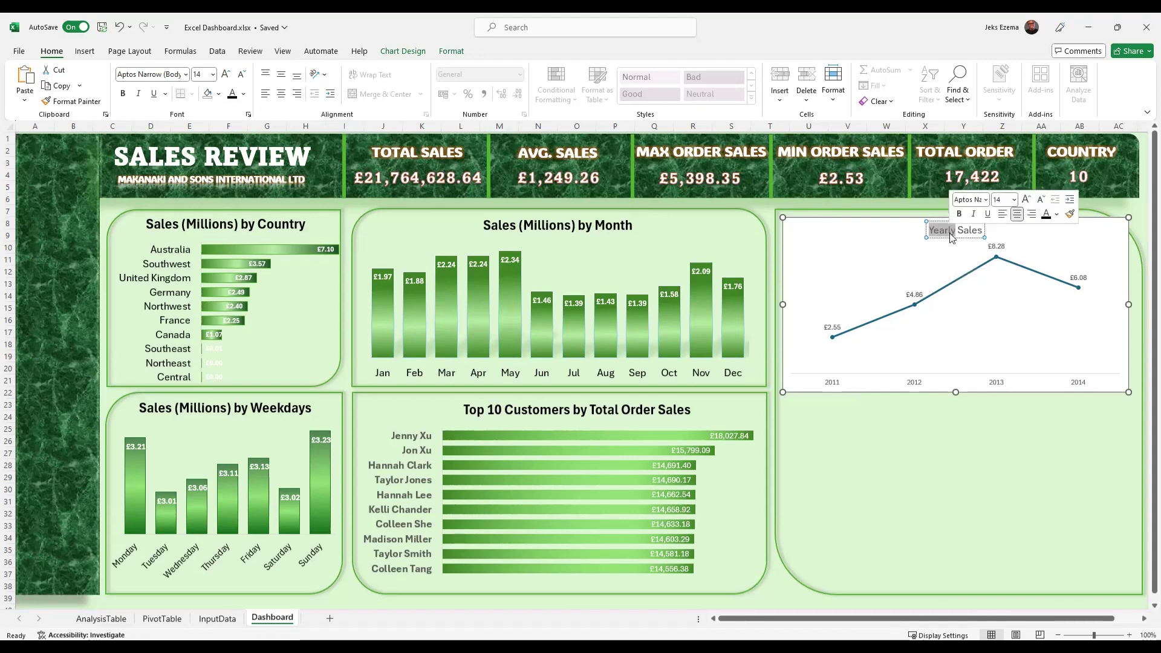
key("ctrl+a")
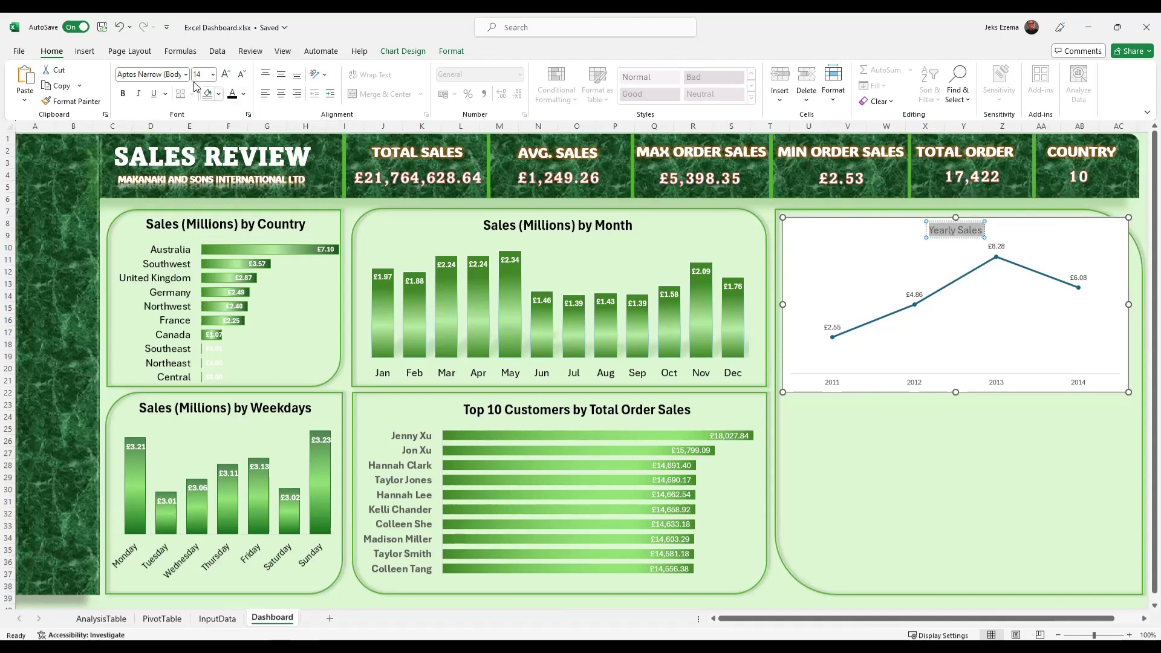
left_click(213, 75)
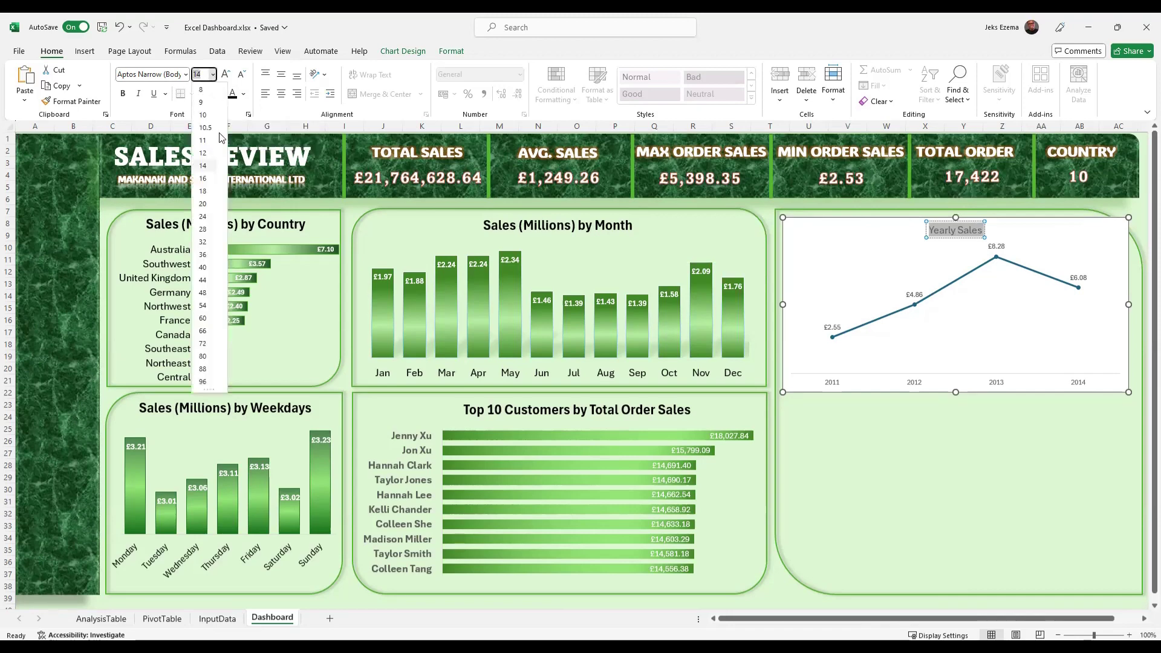
left_click(203, 191)
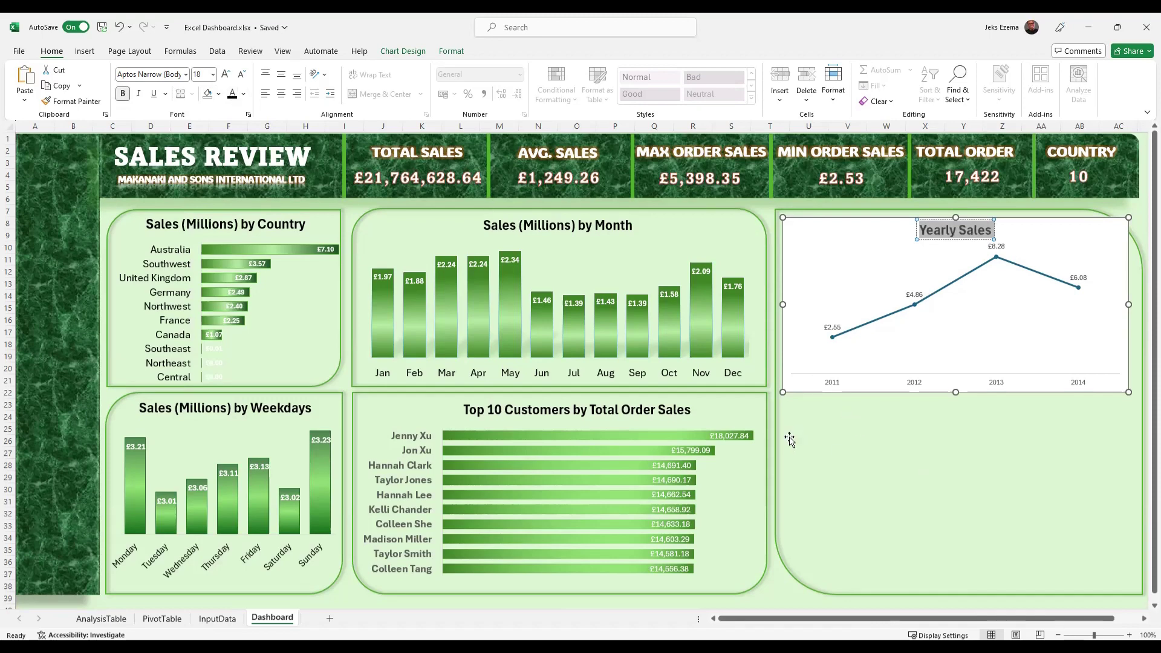
left_click(1048, 279)
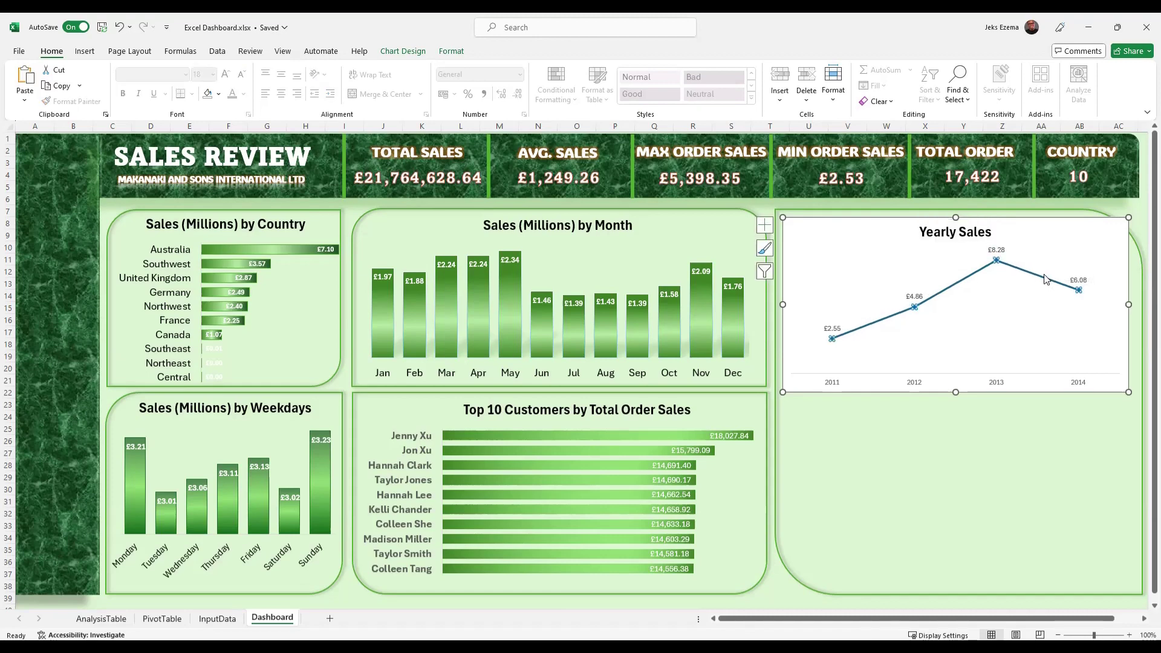
Give the sales line a dark green outline style and set the chart background to No Fill.
left_click(453, 52)
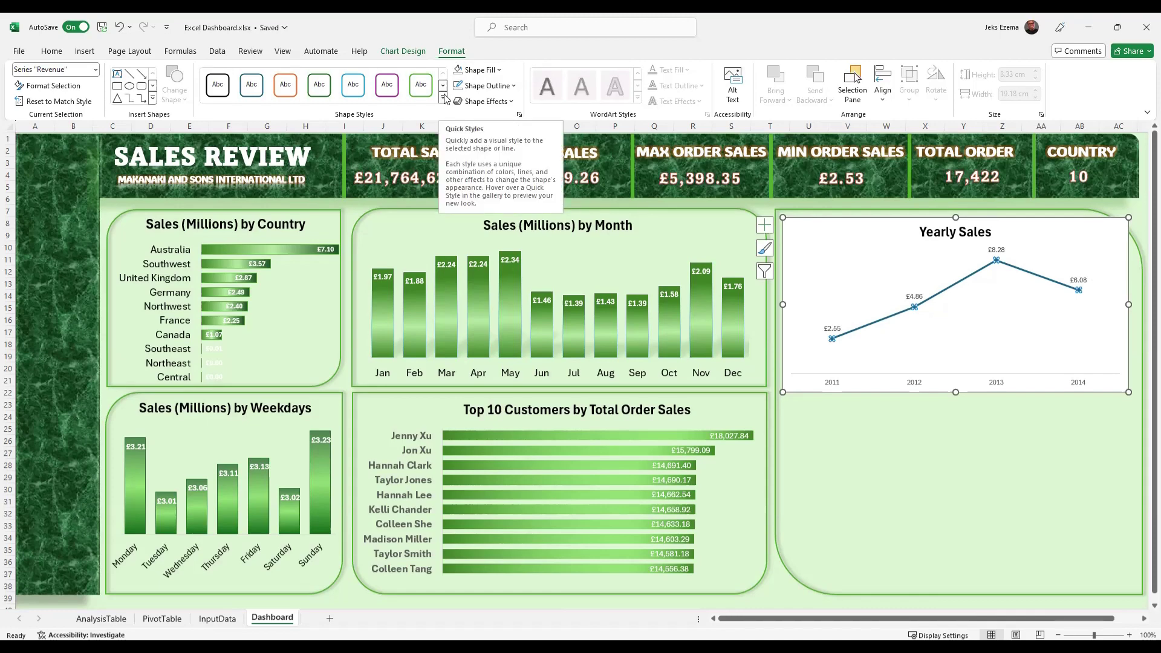
left_click(319, 87)
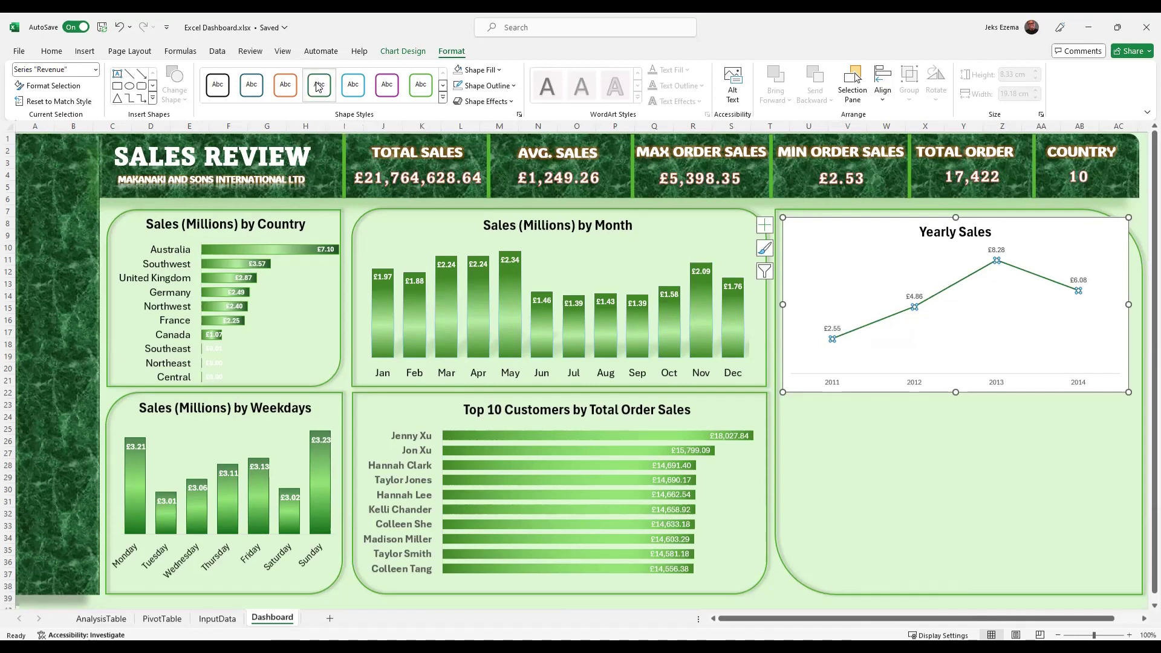
left_click(970, 480)
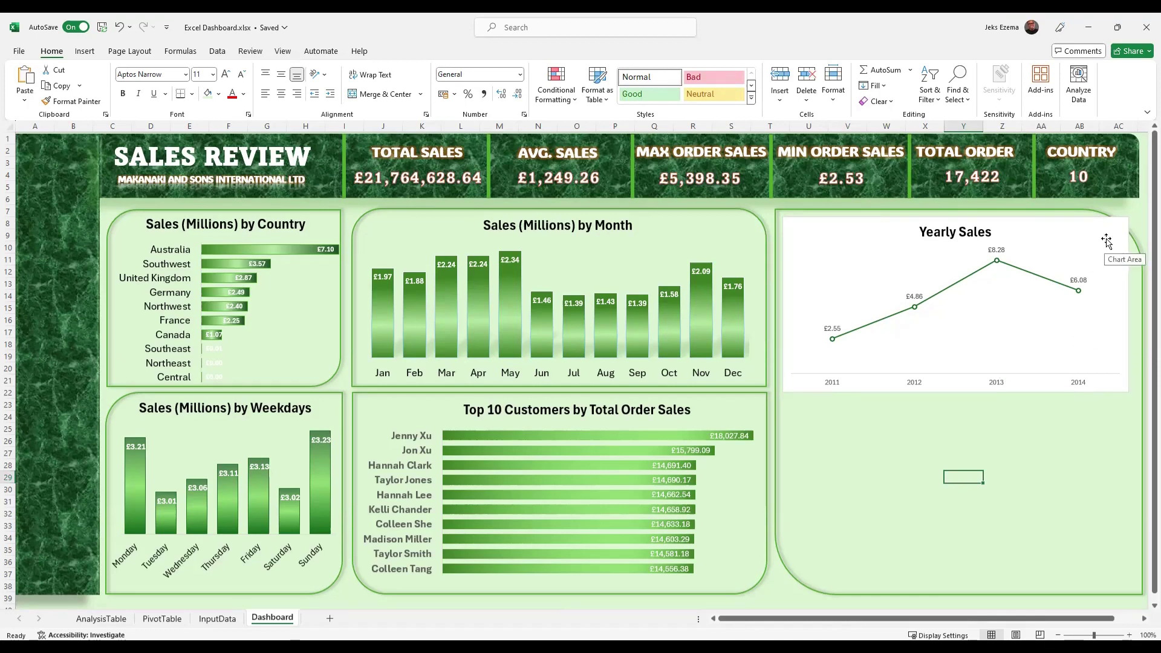
left_click(1106, 346)
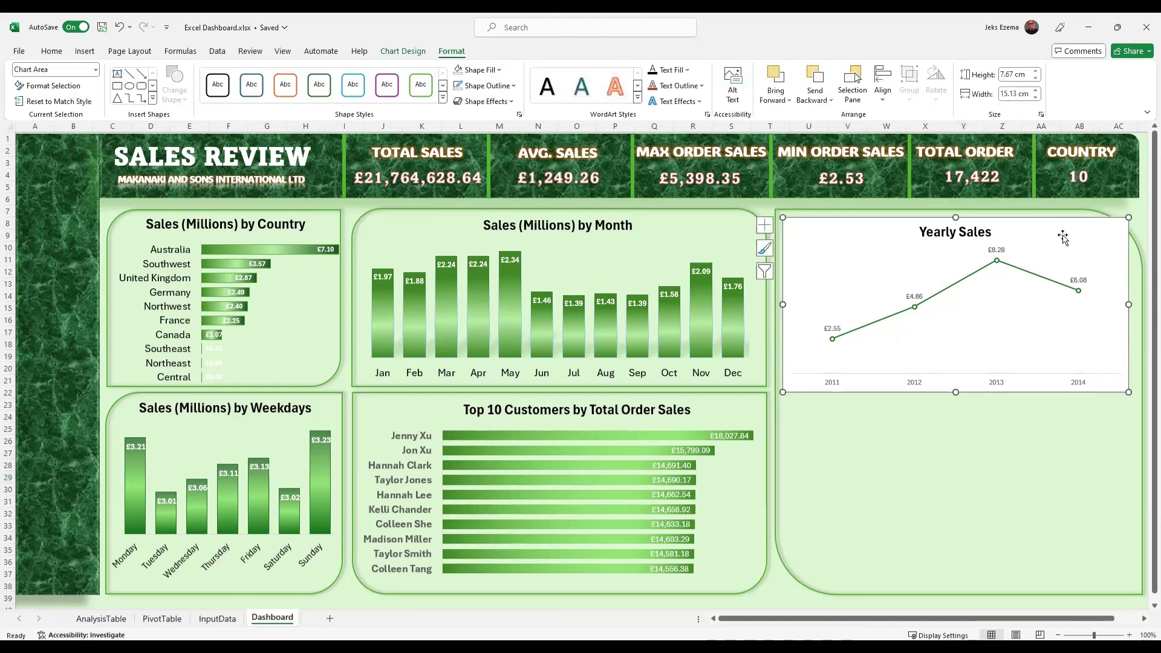
left_click(479, 70)
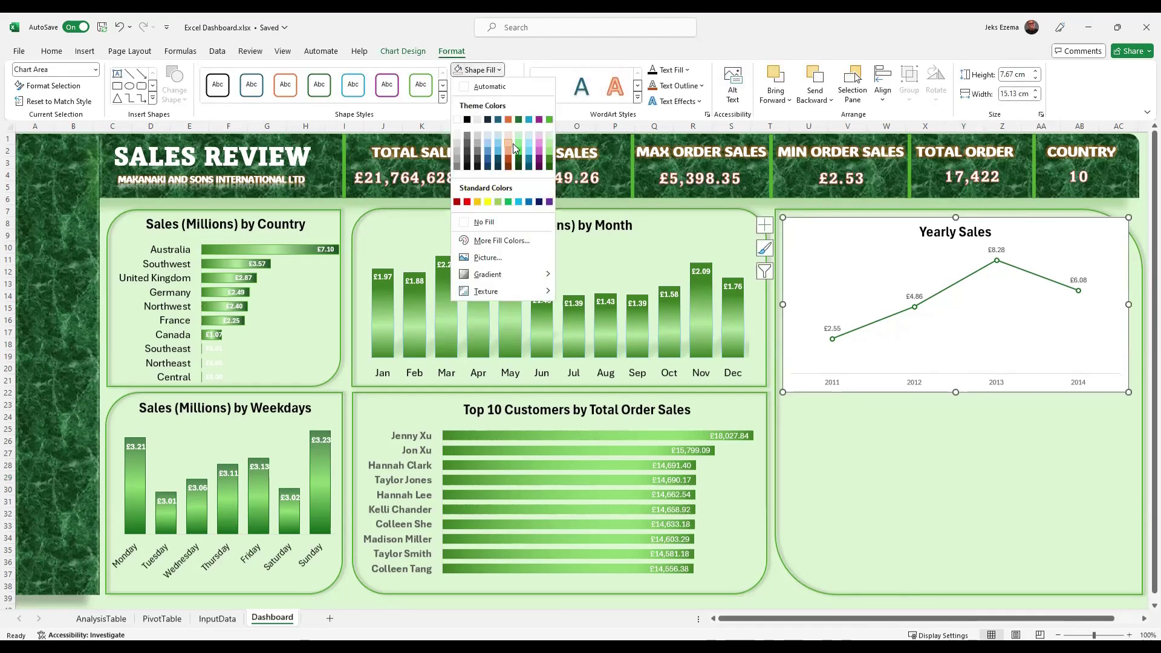
left_click(486, 222)
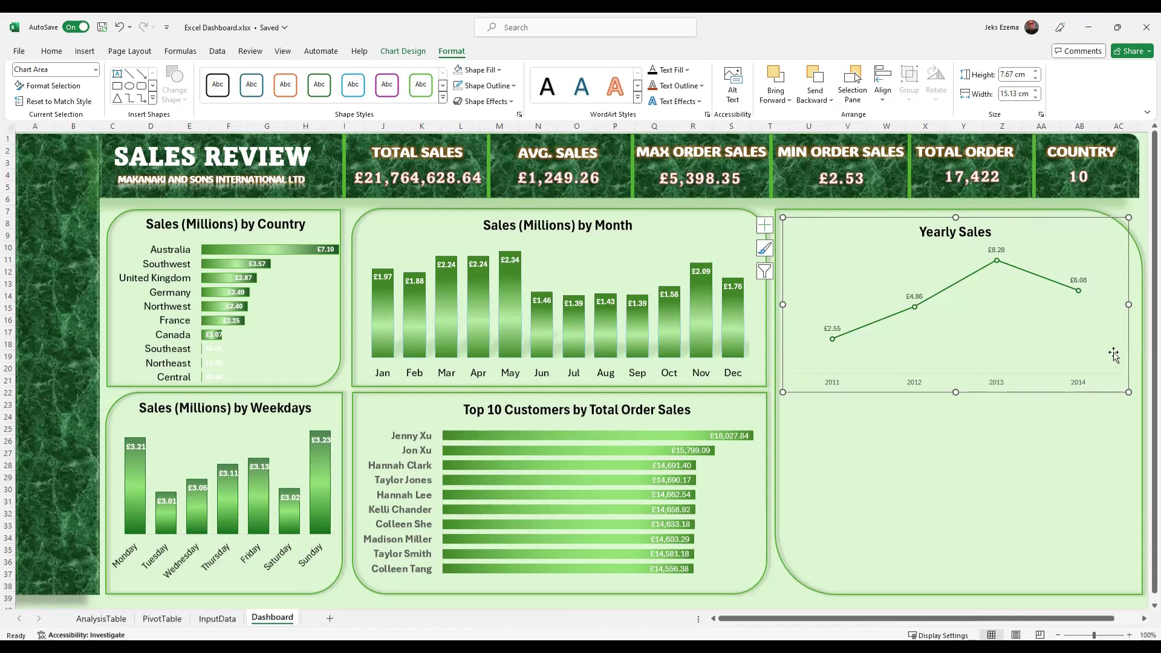
Widen the Yearly Sales chart to the panel edge and shorten its plot area from the bottom.
left_click_drag(1129, 304, 1019, 305)
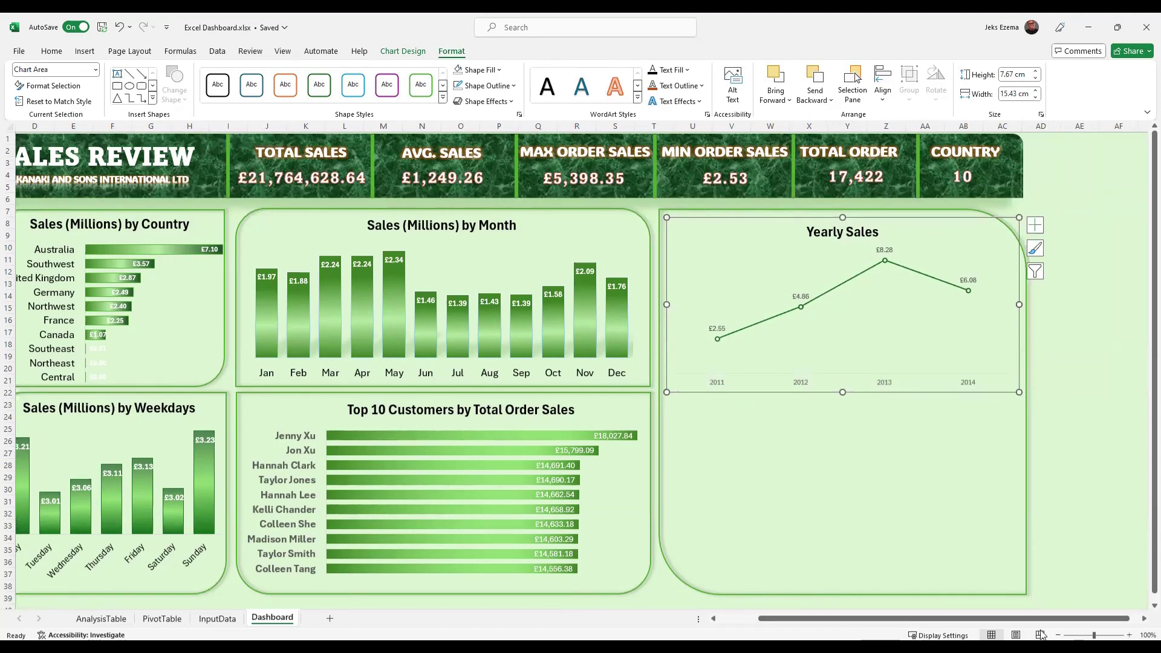
left_click_drag(1026, 623, 967, 623)
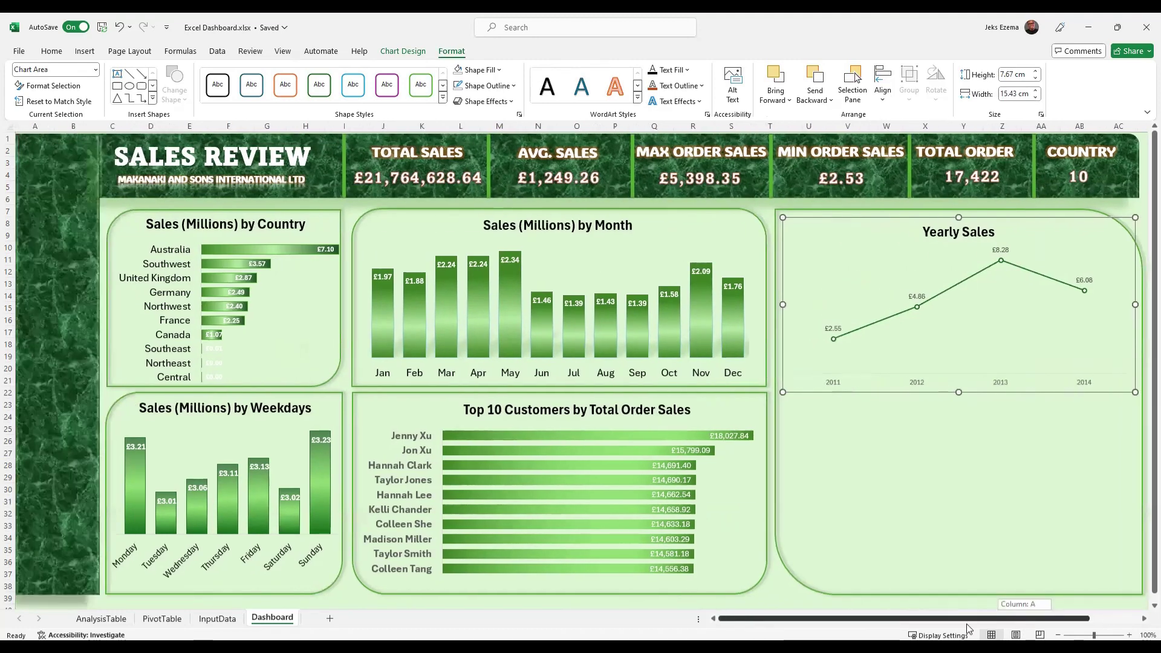
left_click(916, 465)
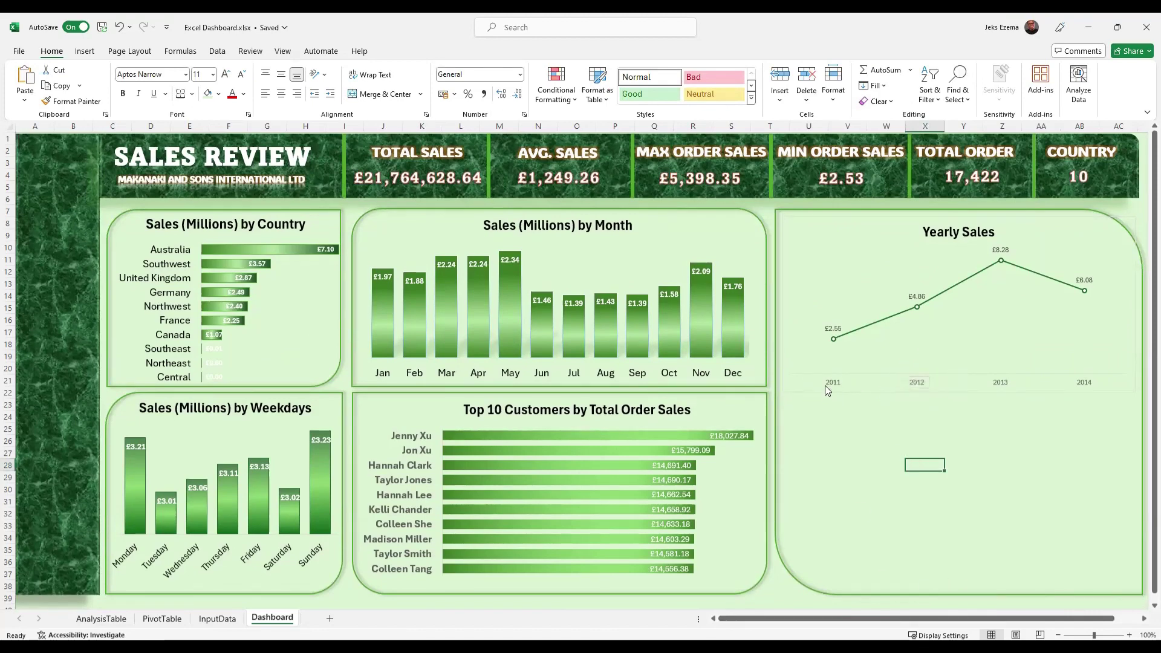
left_click(961, 344)
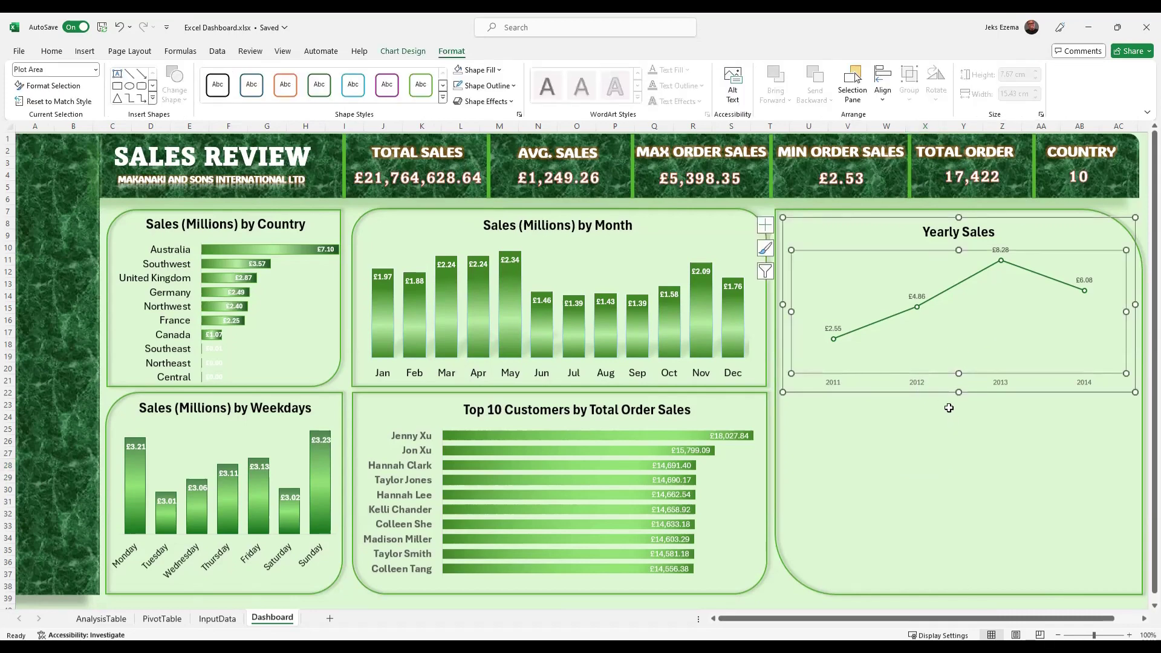
left_click_drag(960, 392, 961, 384)
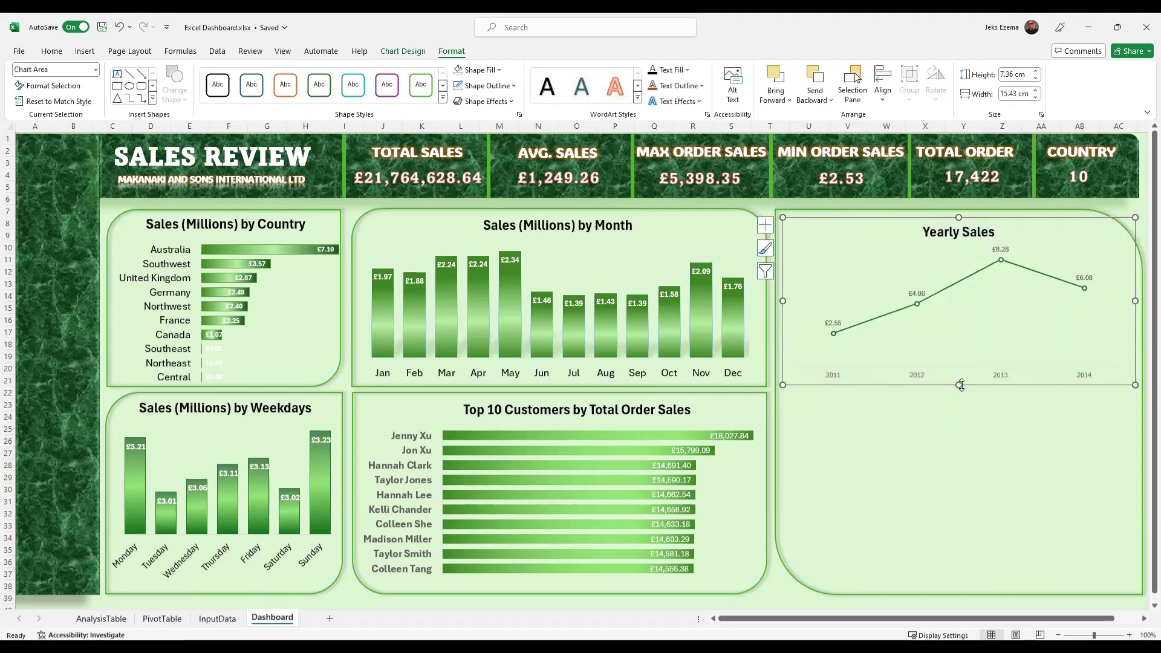
left_click(957, 453)
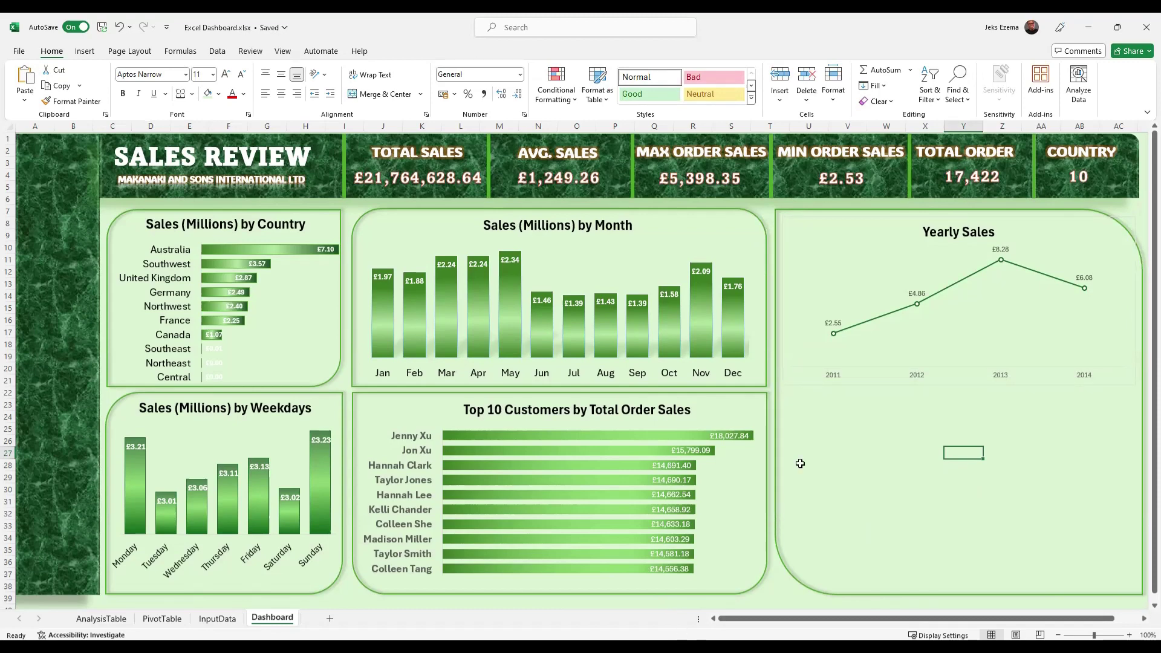
Set the horizontal axis year labels 2011–2014 to font size 14.
left_click(832, 376)
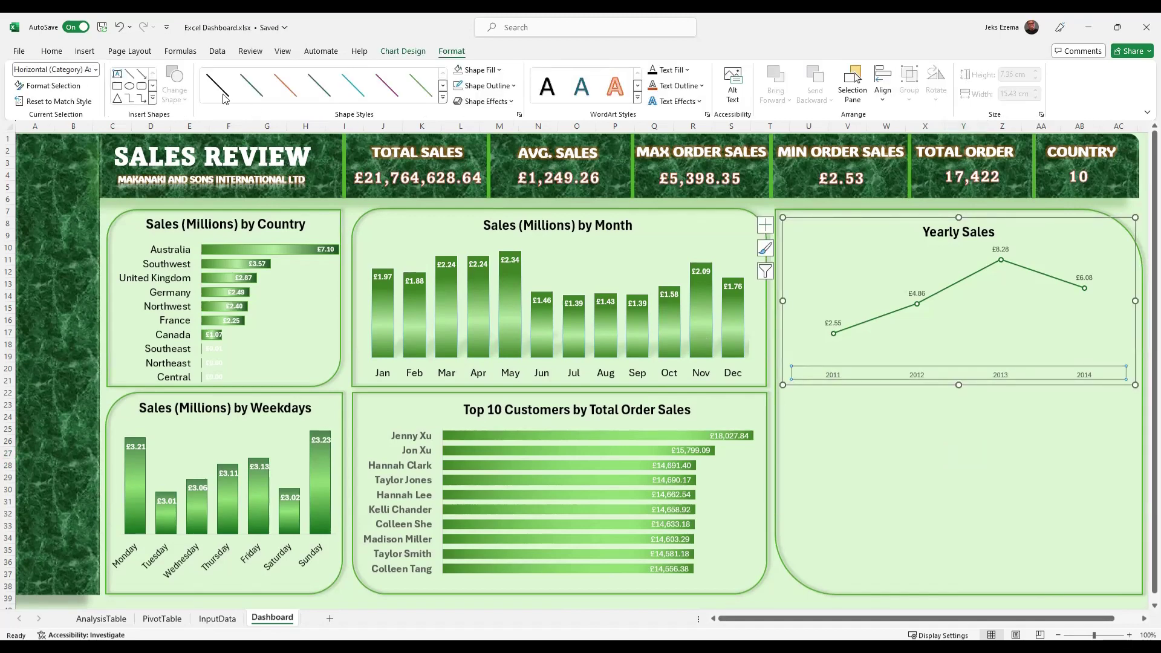
left_click(57, 52)
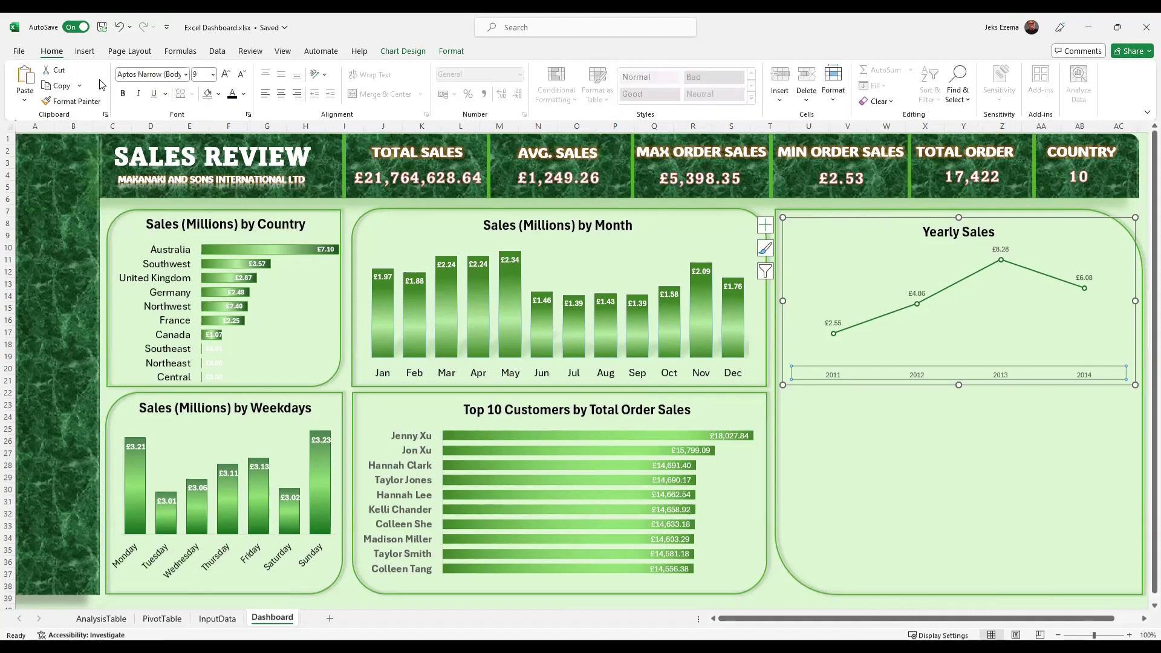
left_click(213, 75)
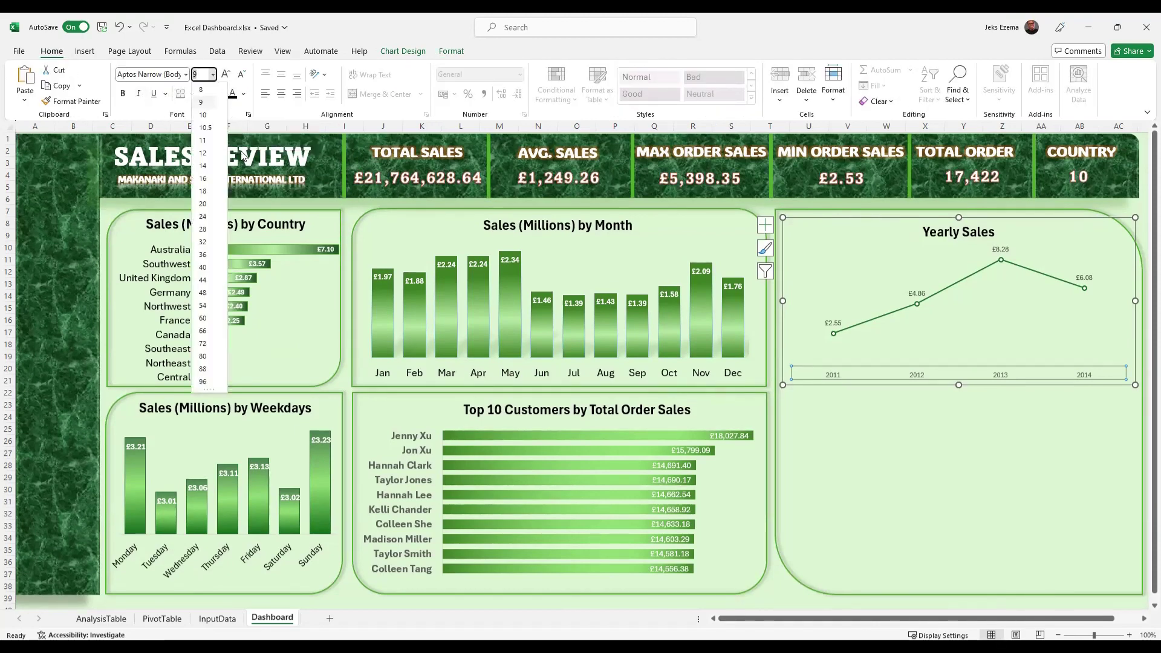
left_click(205, 166)
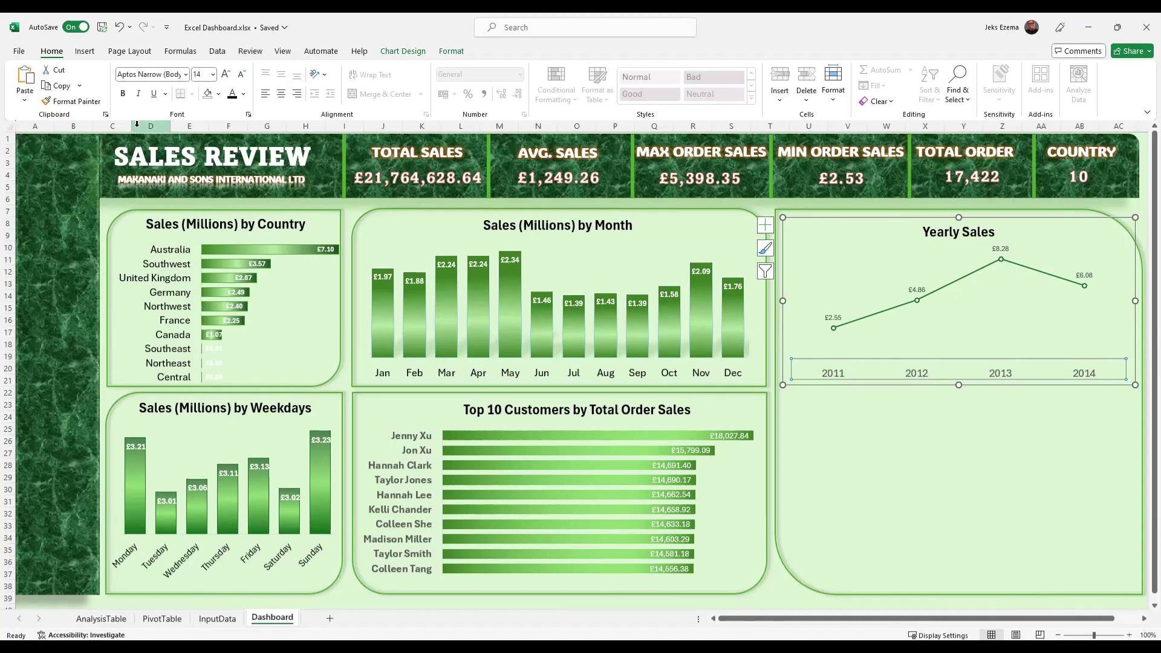
left_click(122, 95)
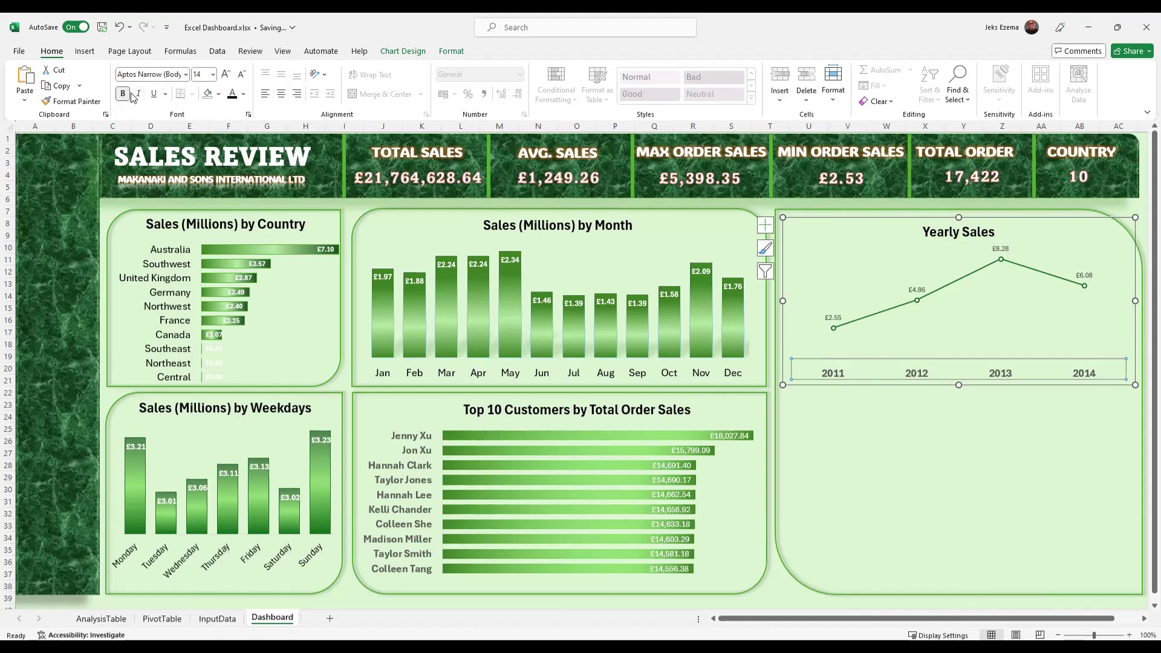
left_click(121, 94)
left_click(938, 442)
left_click(903, 317)
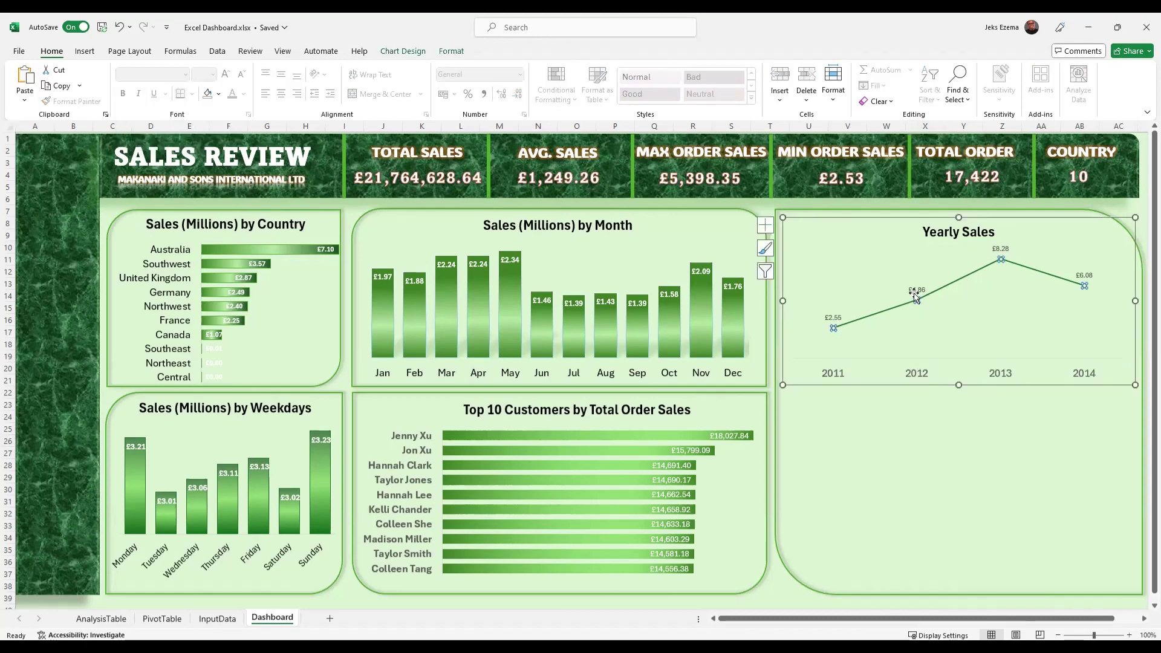
left_click(917, 290)
left_click(967, 274)
left_click(969, 271)
left_click(942, 268)
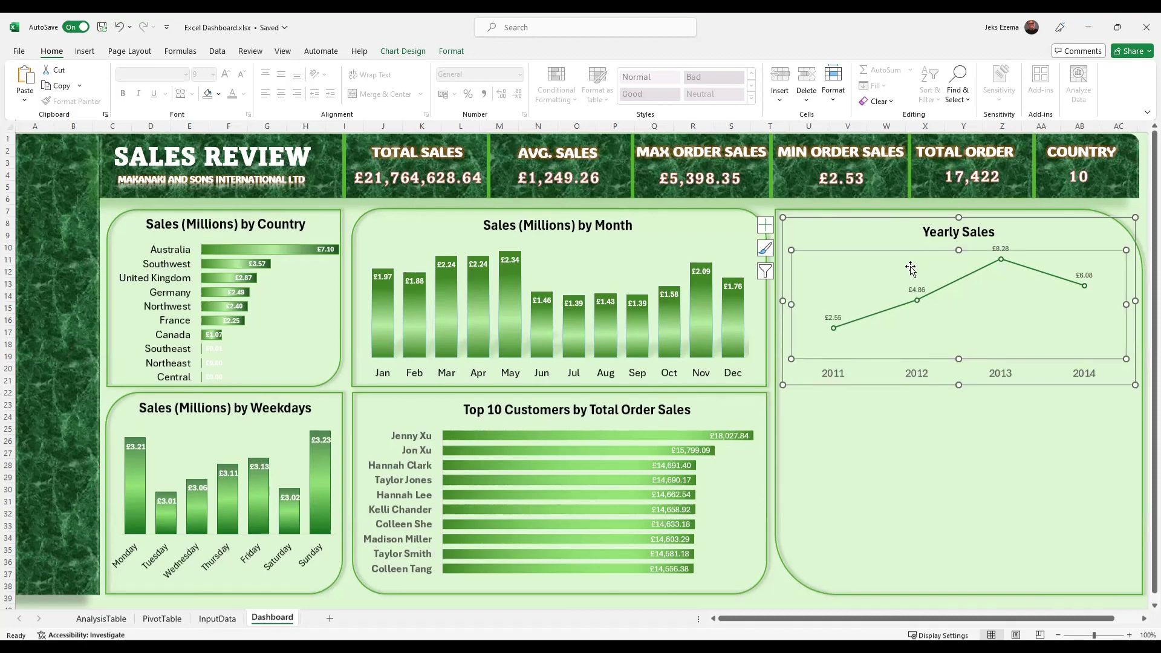
left_click_drag(910, 268, 911, 264)
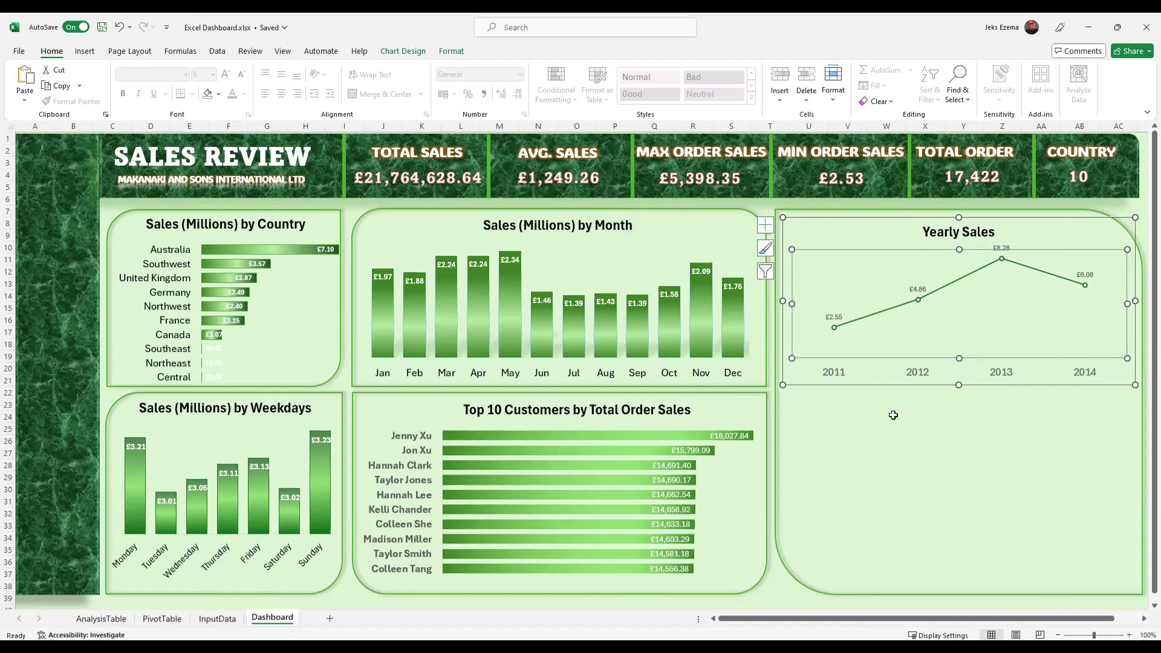
left_click(872, 514)
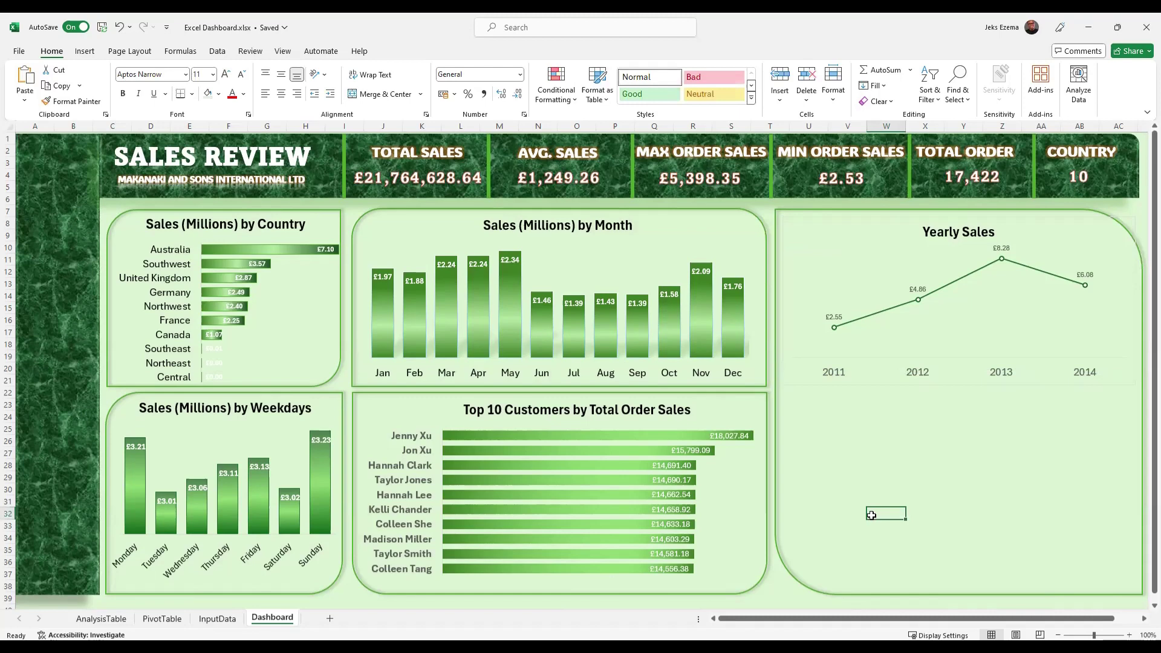
left_click(670, 372)
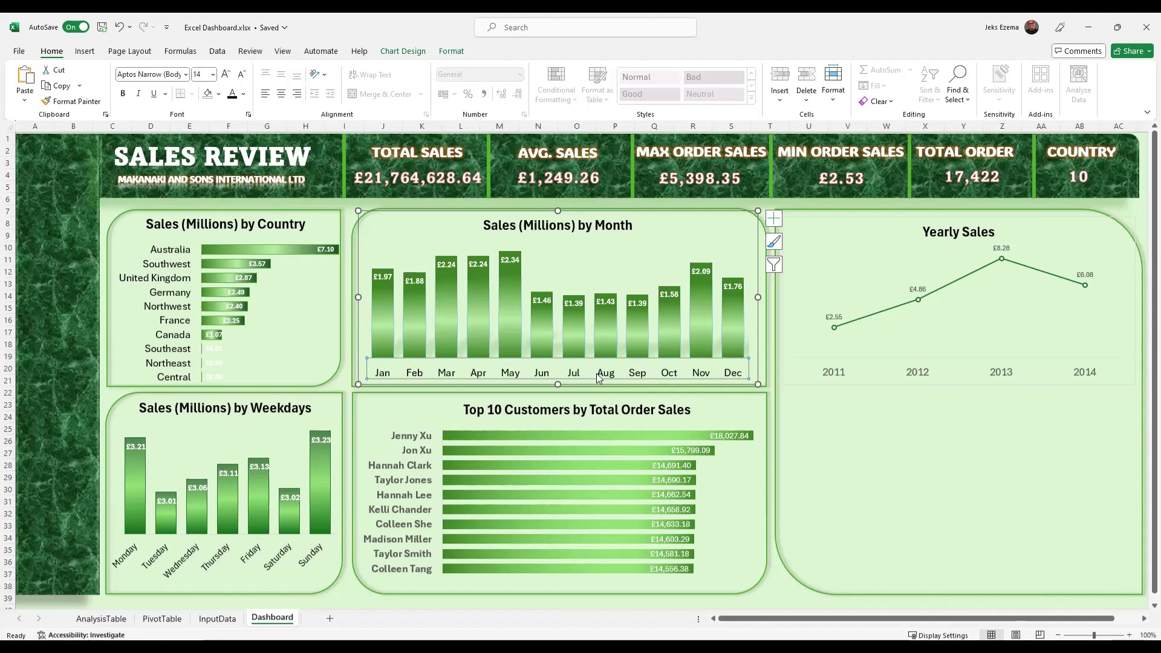
left_click(859, 372)
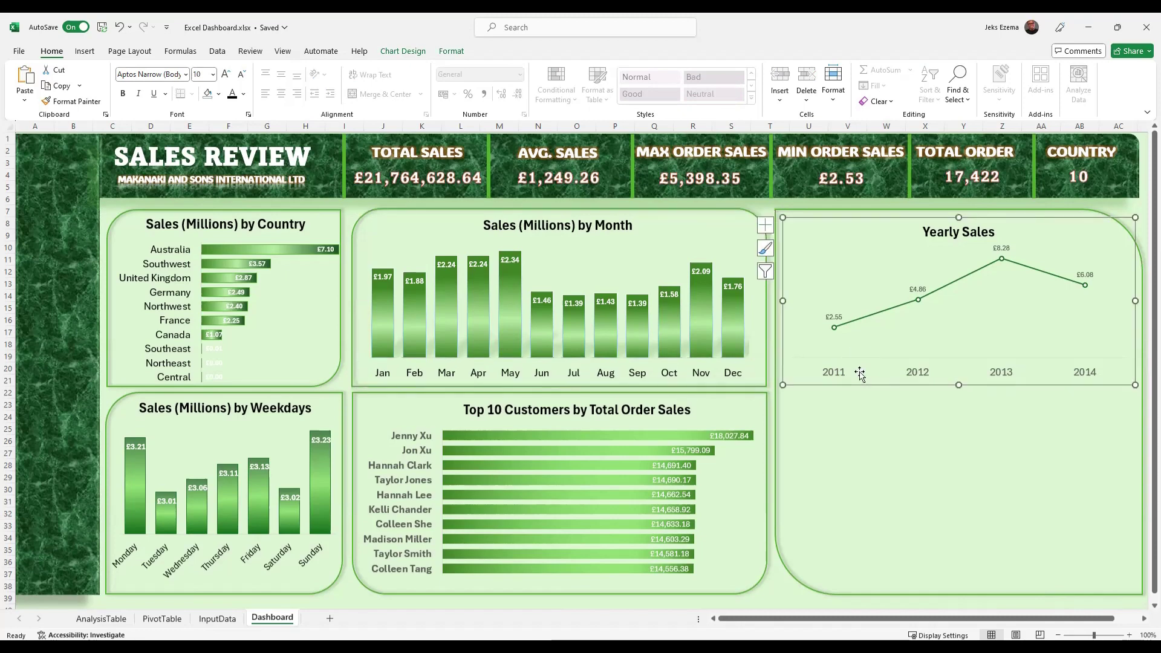
left_click(839, 370)
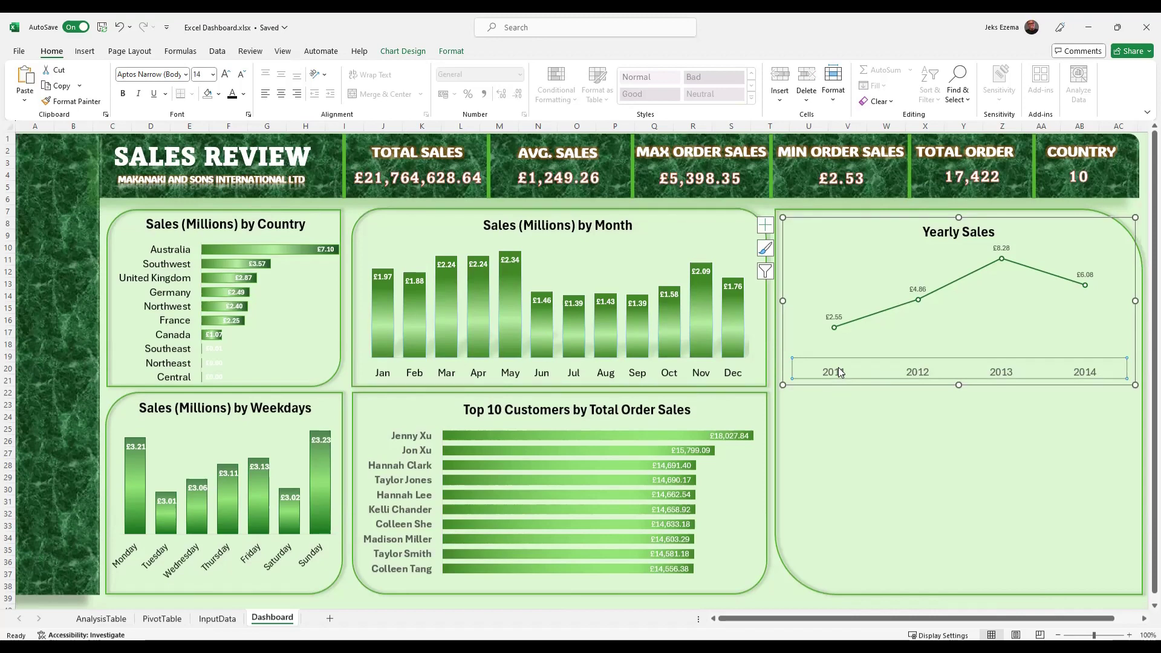
left_click(923, 474)
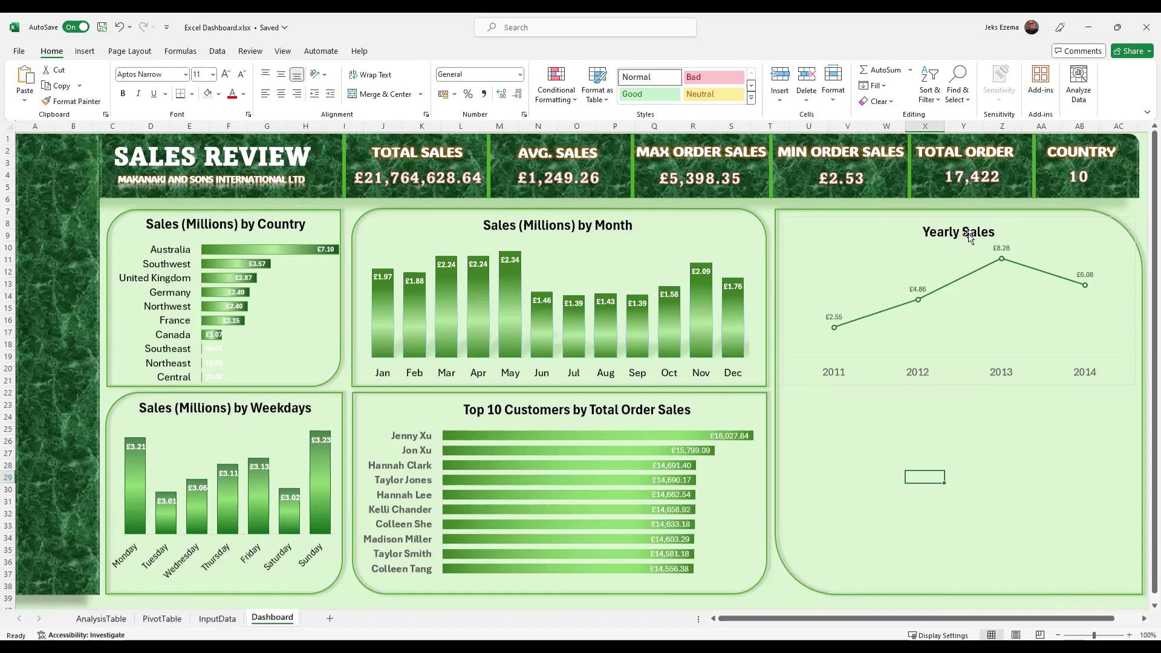
Append '(Millions)' to the chart title so it reads 'Yearly Sales (Millions)'.
left_click(989, 236)
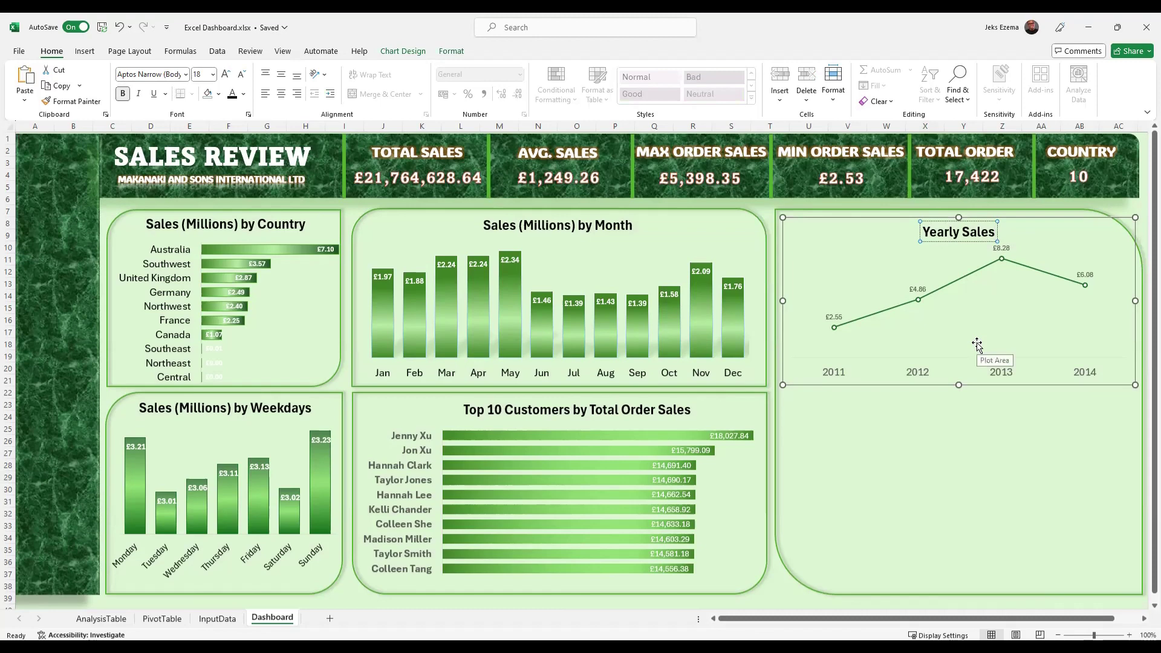
type("(Mil")
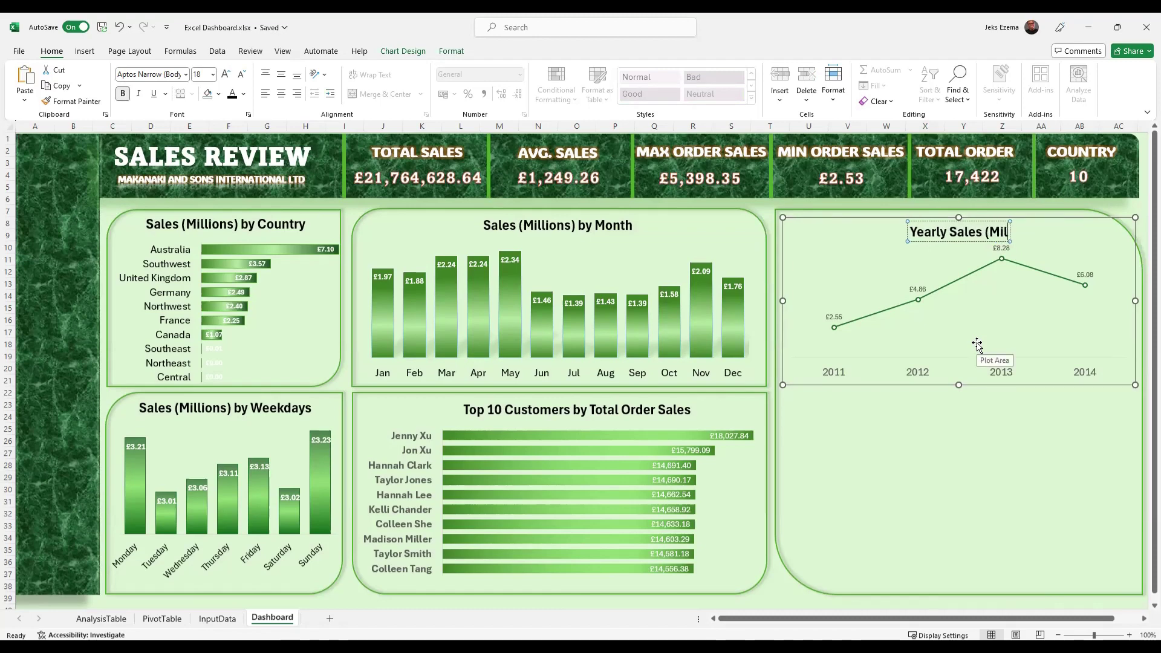
type("lions")
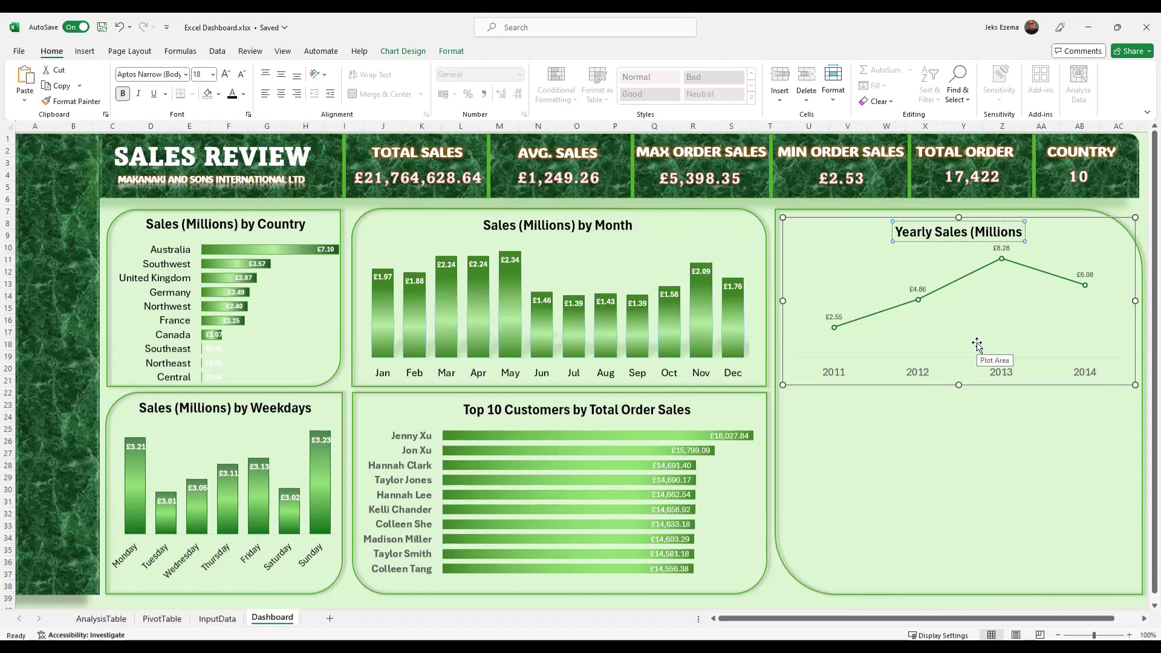
type(")")
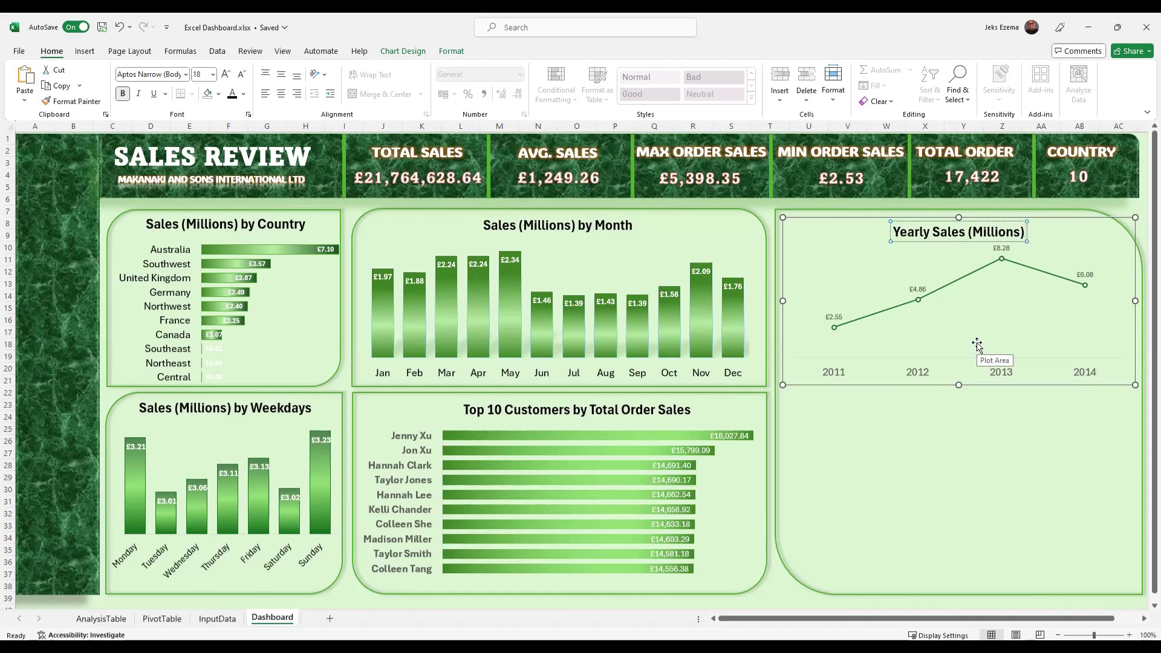
left_click(919, 469)
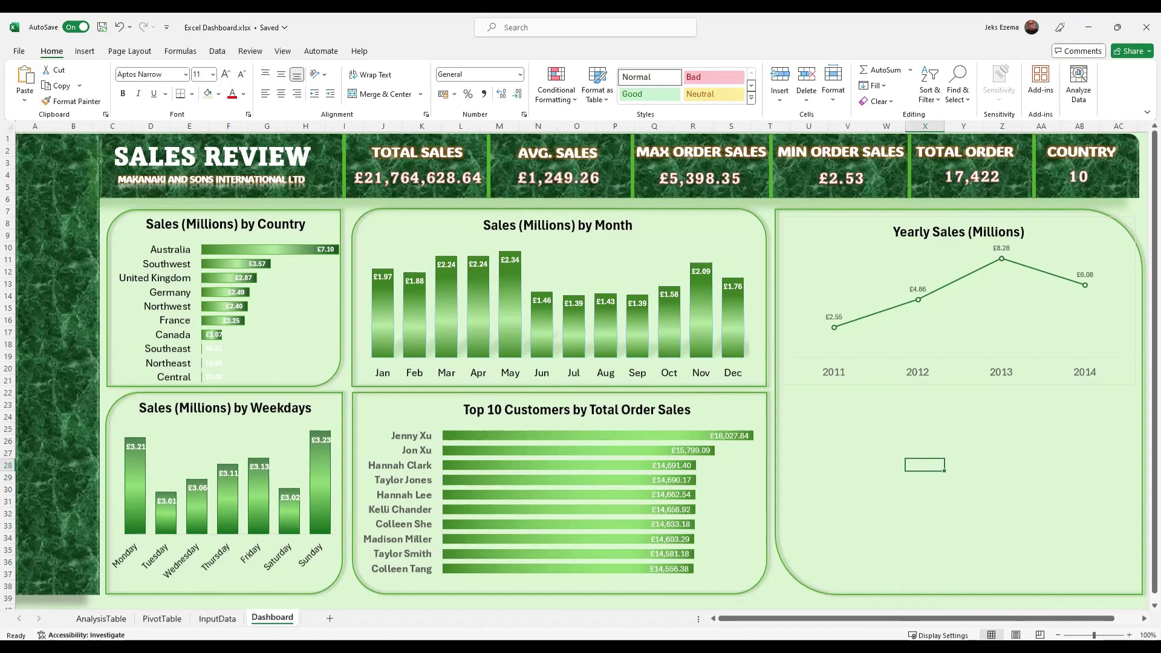
Switch to the InputData sheet and scroll down to the gender and marital-status tables.
left_click(217, 619)
left_click(600, 369)
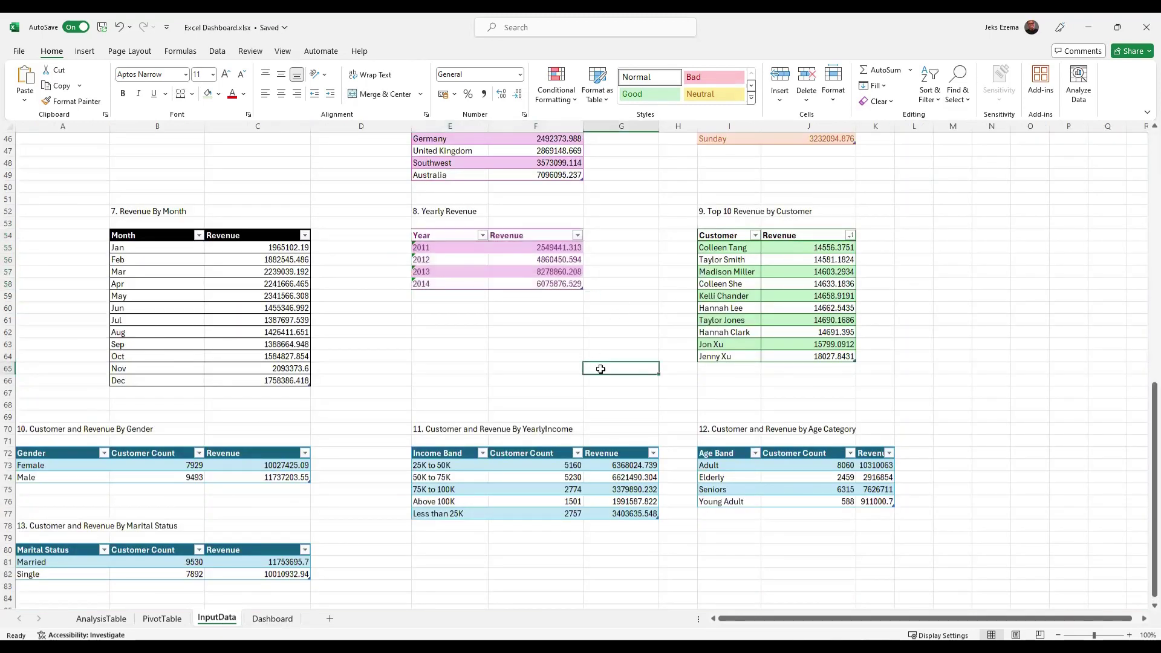
scroll(600, 369, "down", 2)
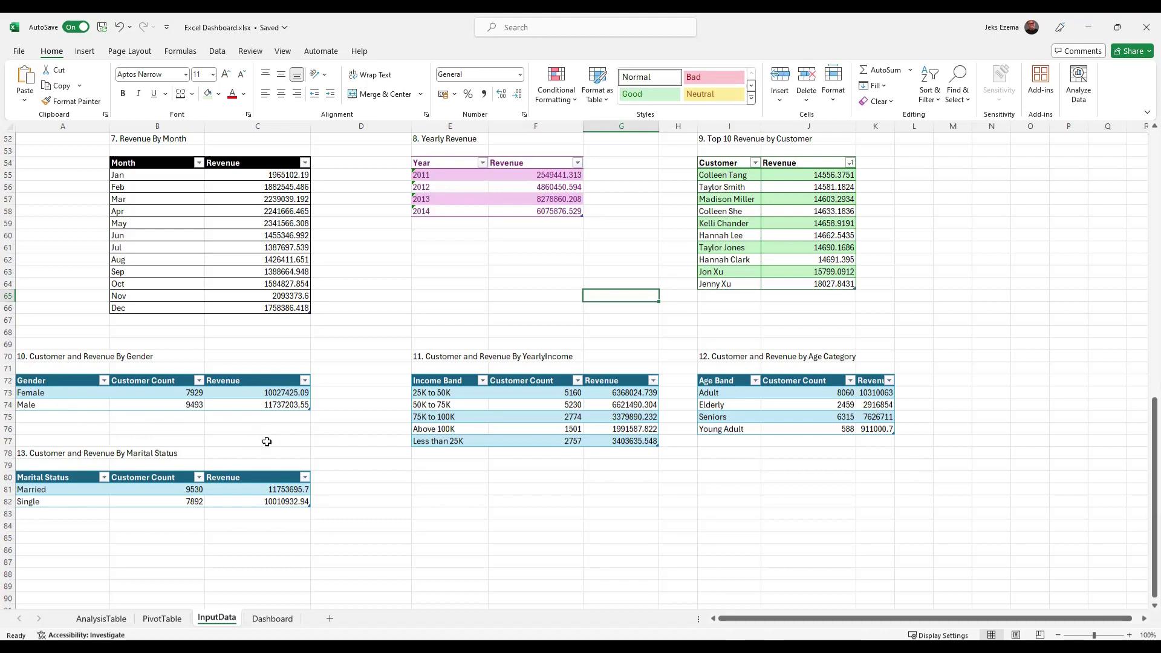
left_click(269, 618)
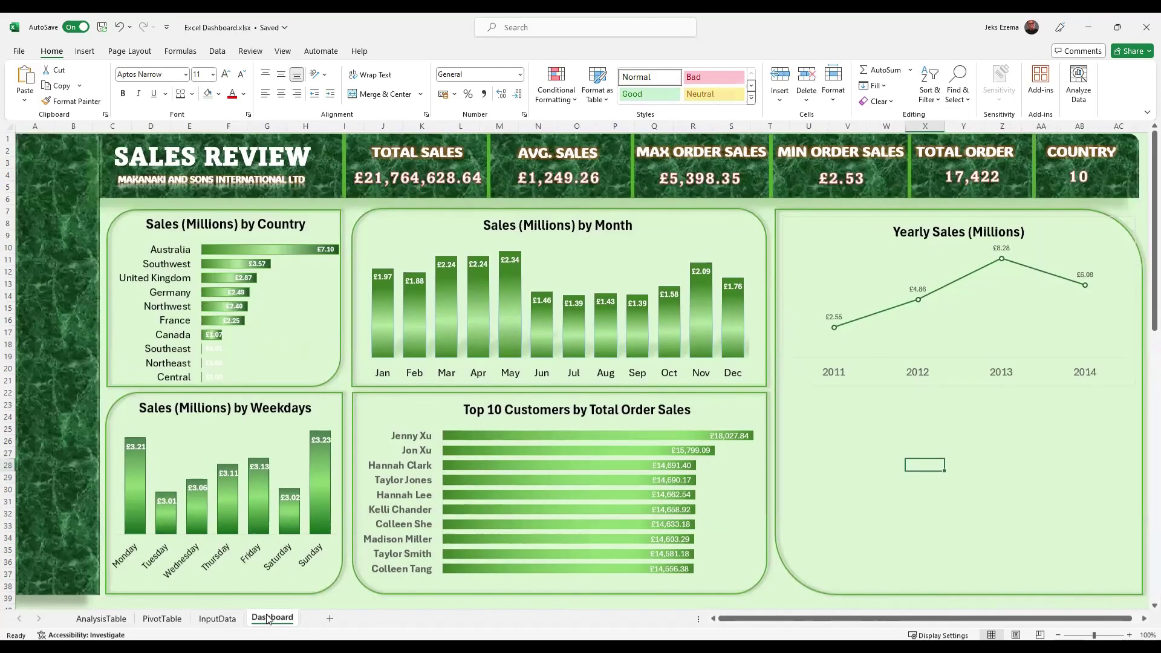
left_click(218, 618)
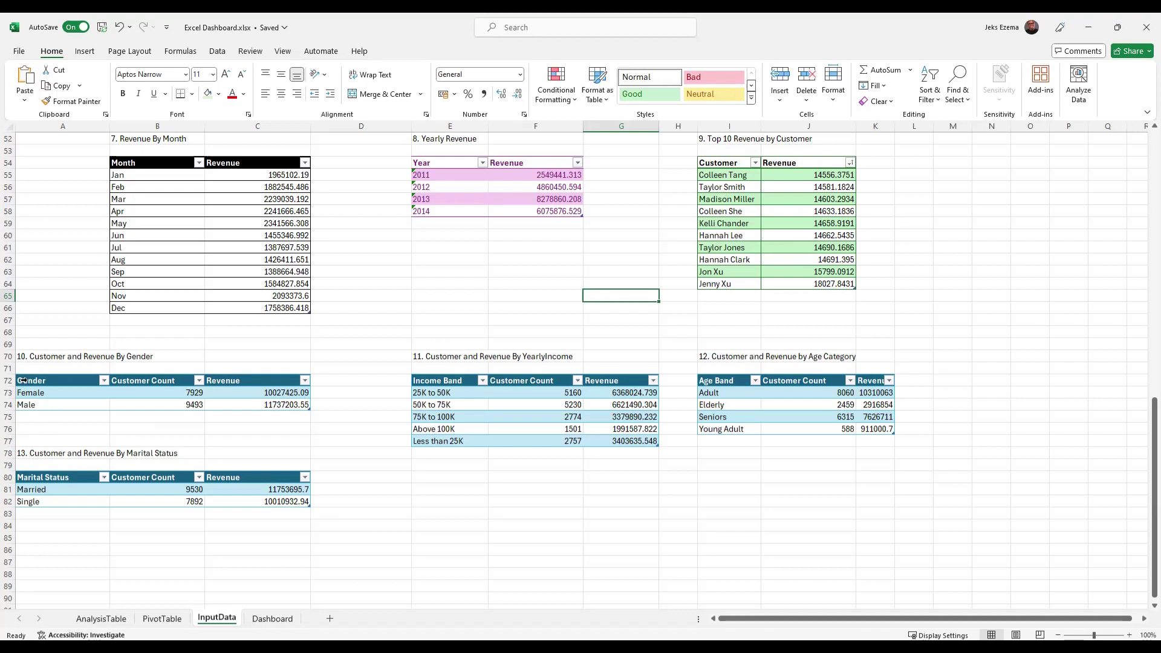
Select the Gender table and insert a Clustered Column chart of it via Quick Analysis.
left_click_drag(23, 380, 274, 404)
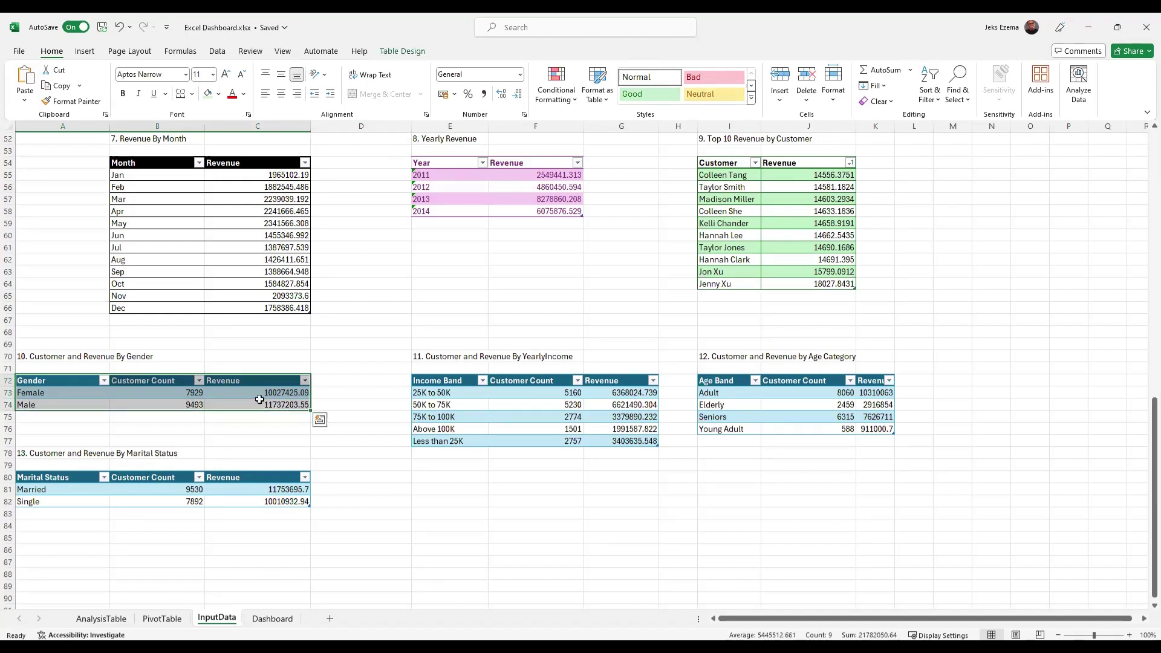
left_click(319, 419)
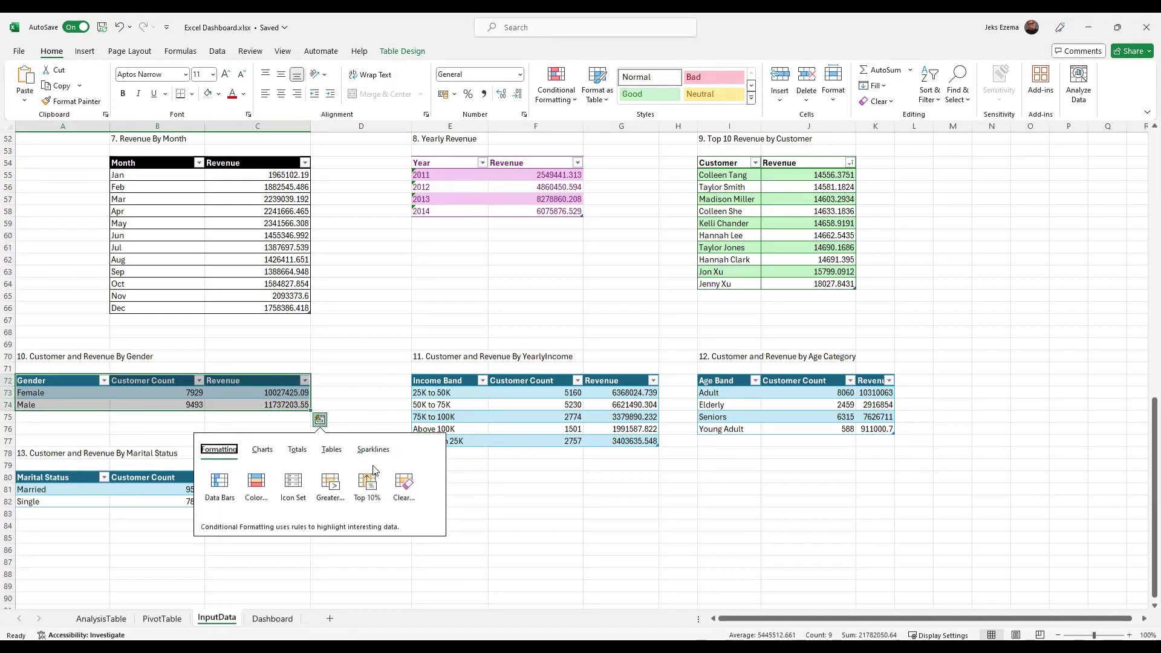
left_click(266, 453)
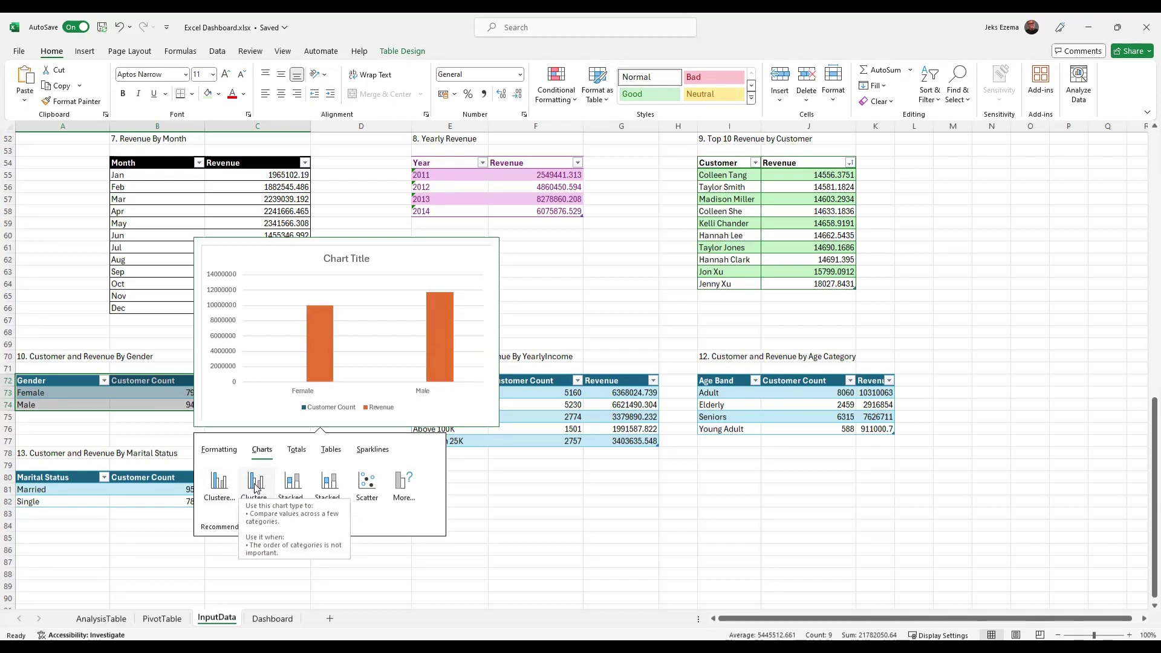
left_click(255, 487)
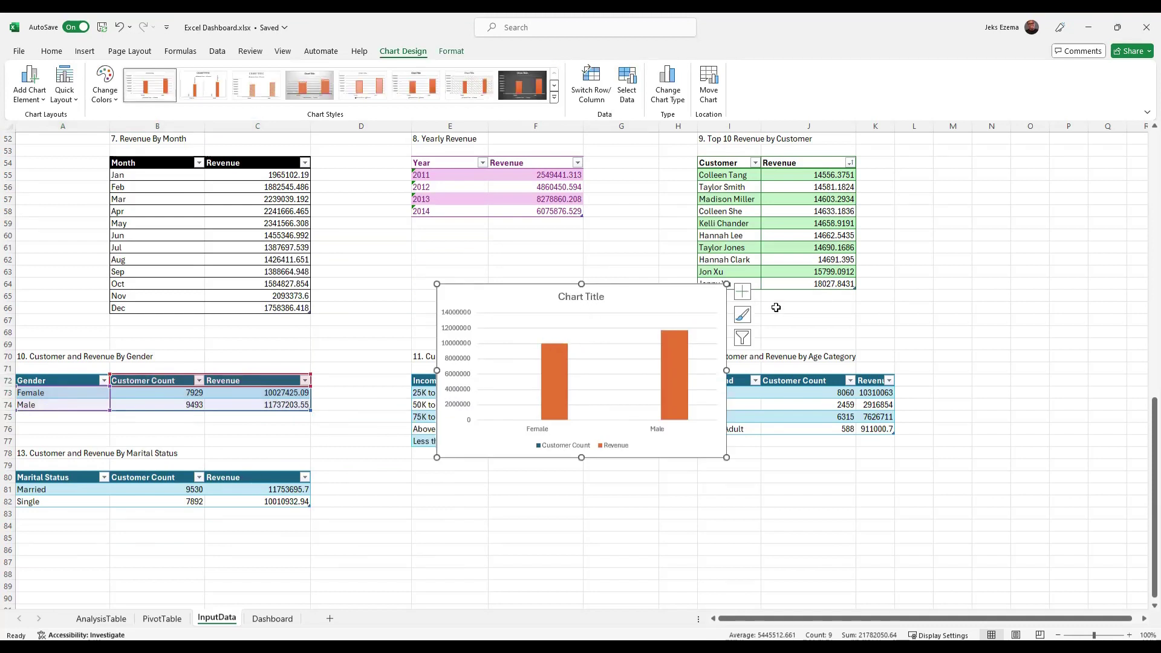
Change the gender chart to a Combo chart with Customer Count on a secondary axis.
left_click(743, 293)
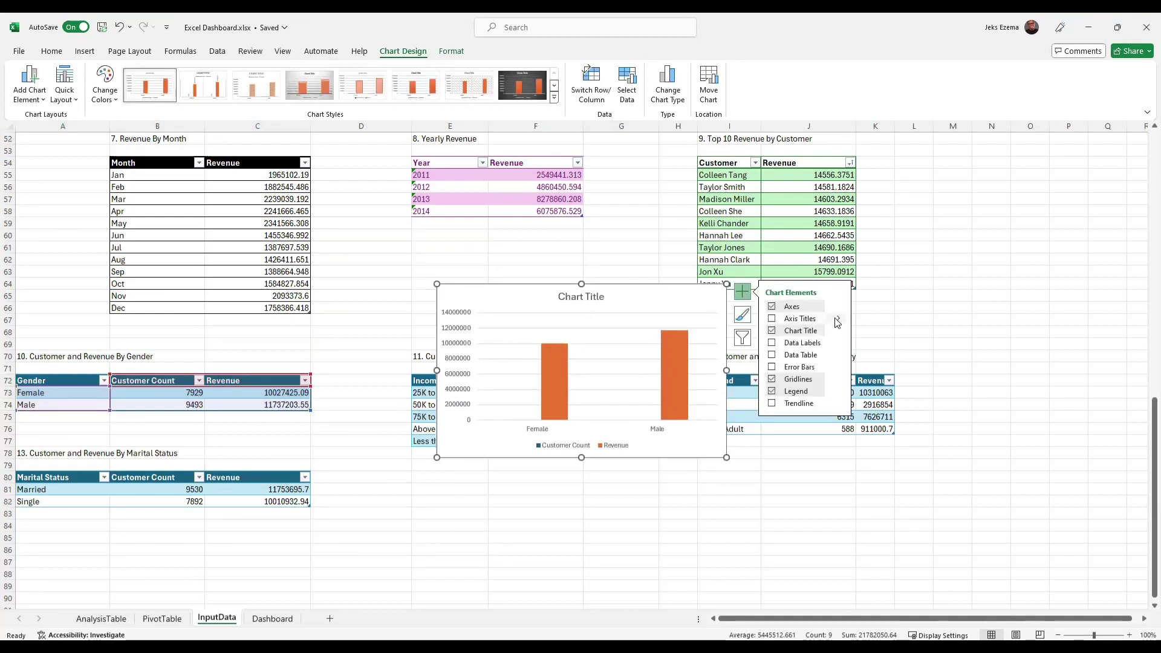
mouse_move(829, 307)
left_click(889, 333)
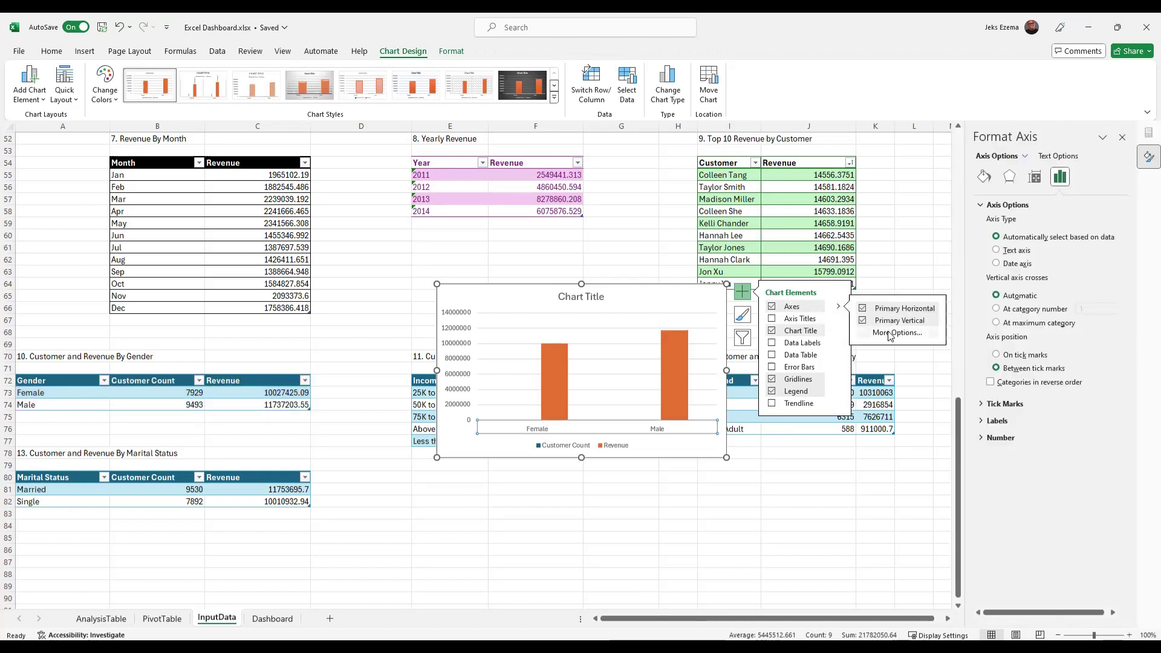
left_click(669, 79)
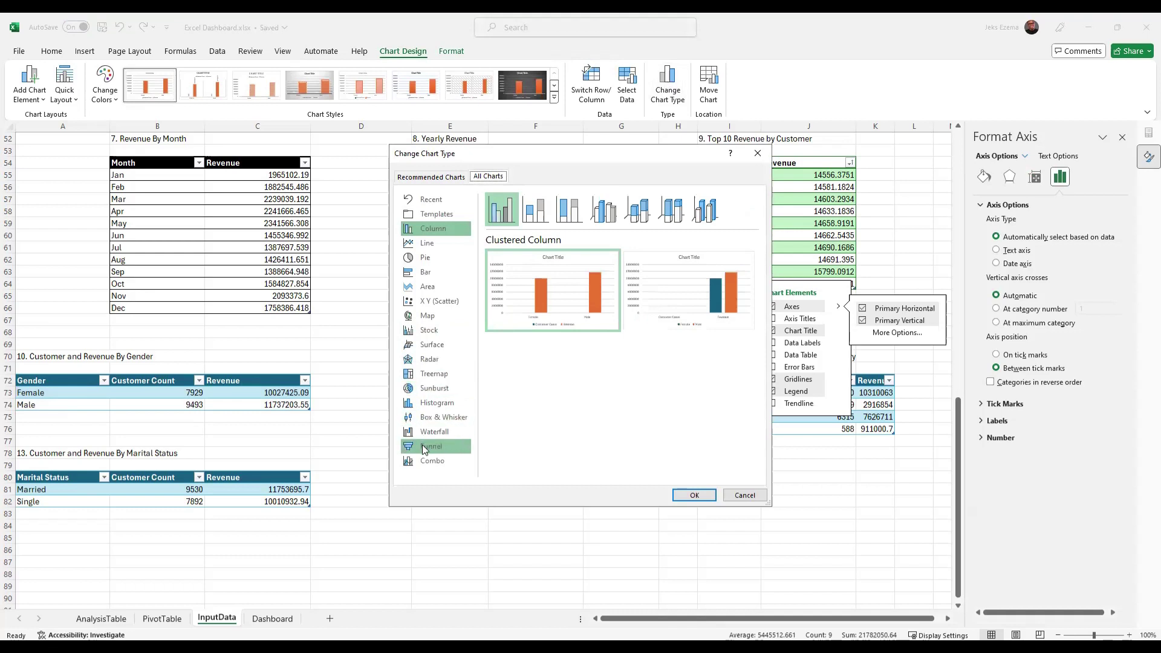
left_click(432, 462)
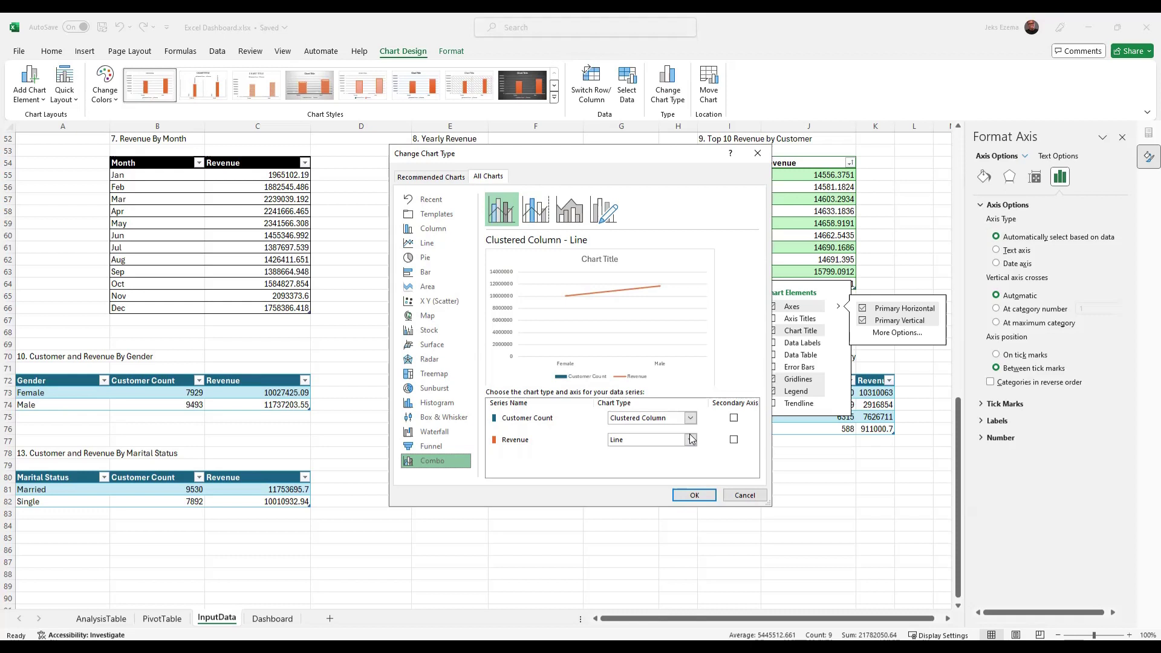
left_click(734, 418)
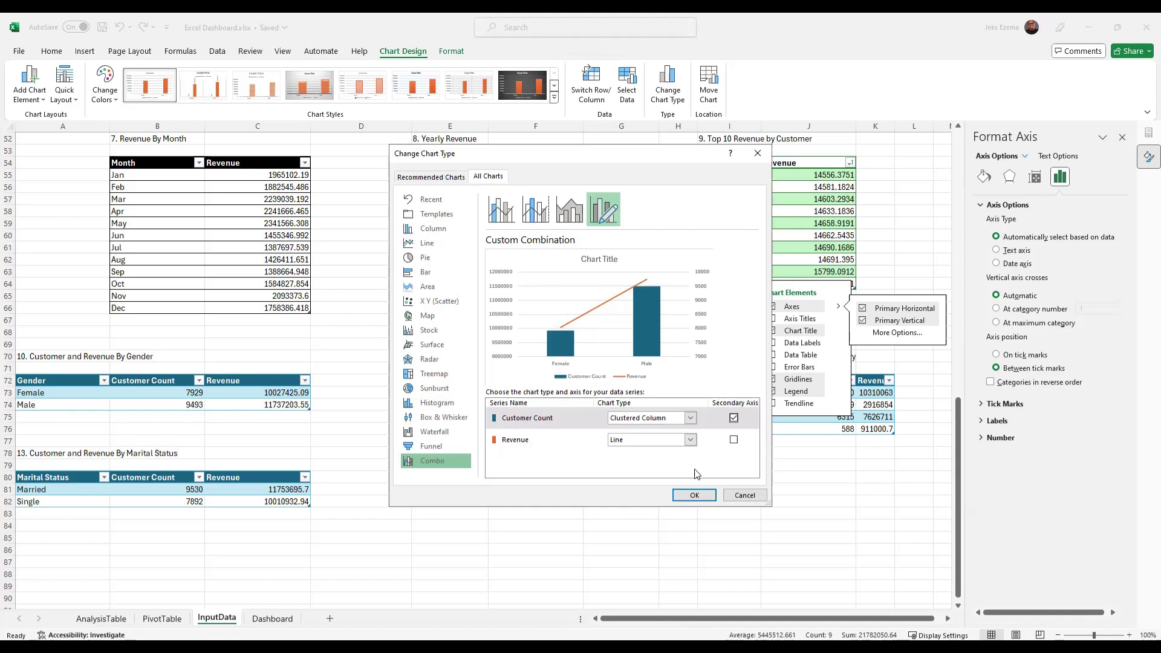
left_click(694, 495)
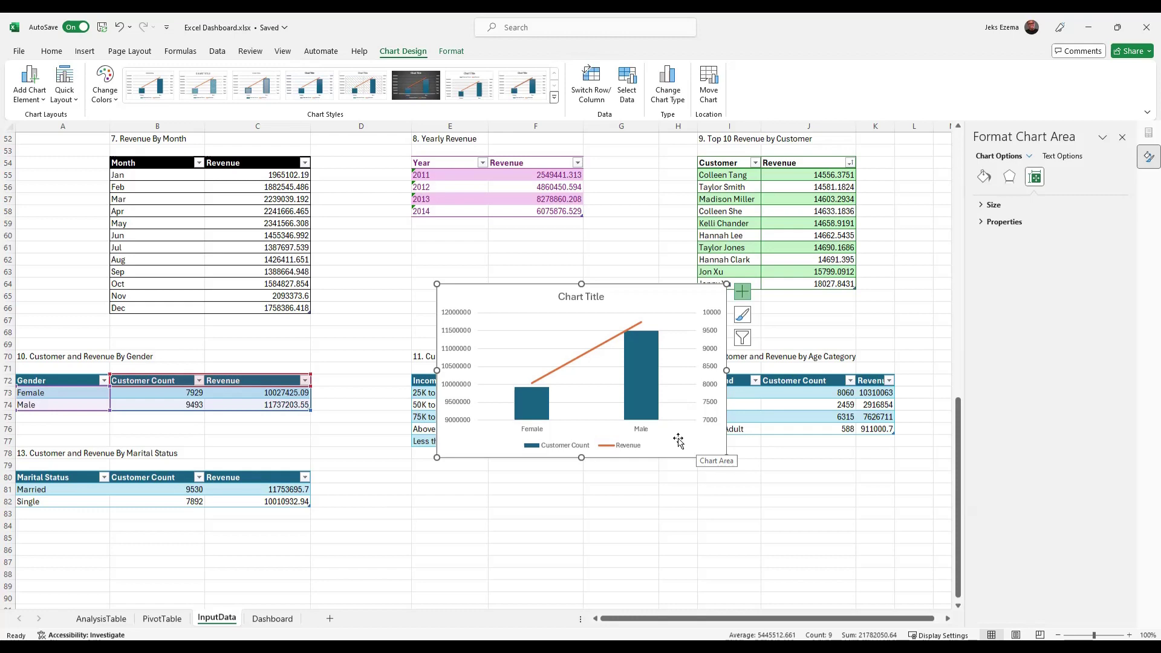
Cut the gender combo chart and switch to the Dashboard sheet.
key("Delete")
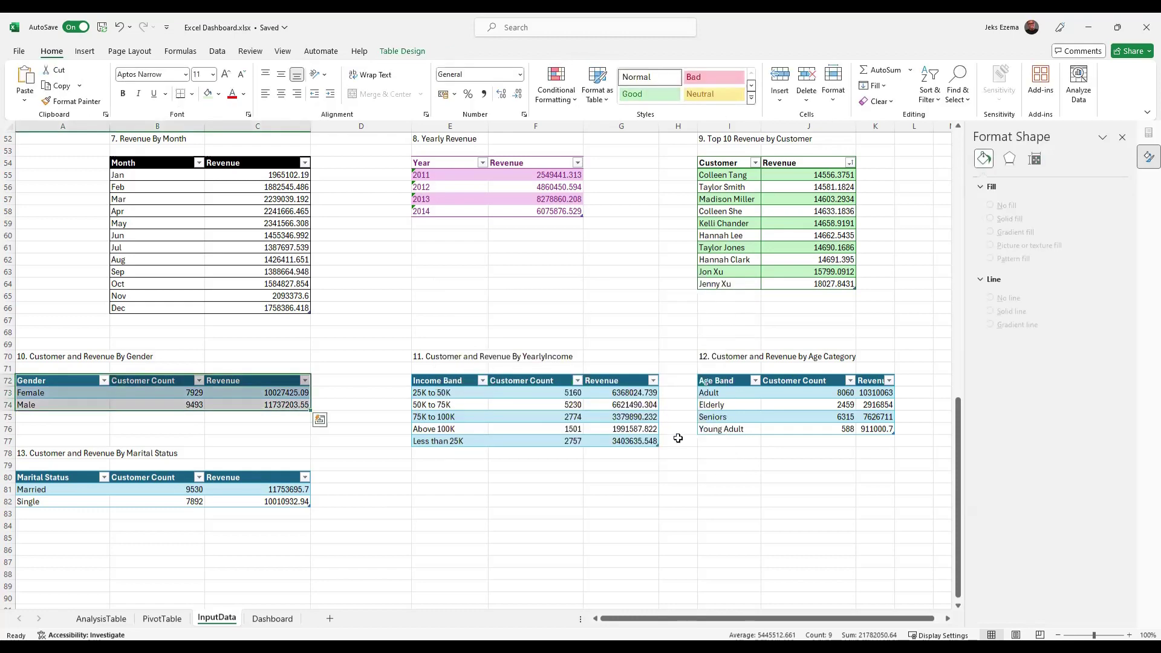
left_click(272, 619)
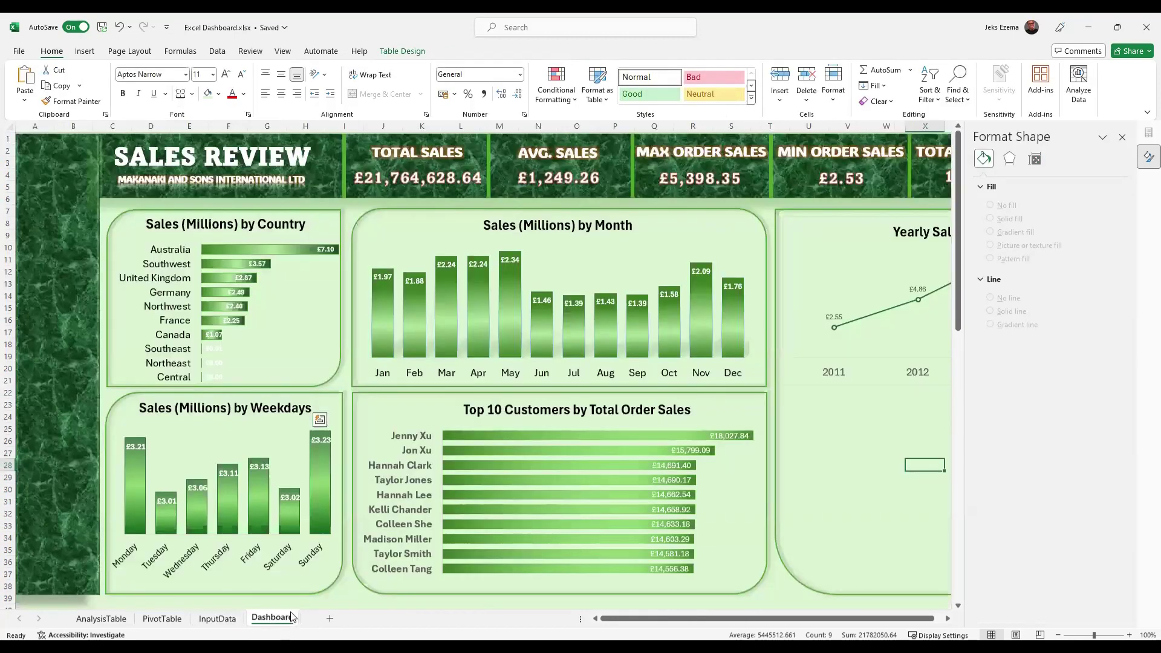
left_click(1122, 138)
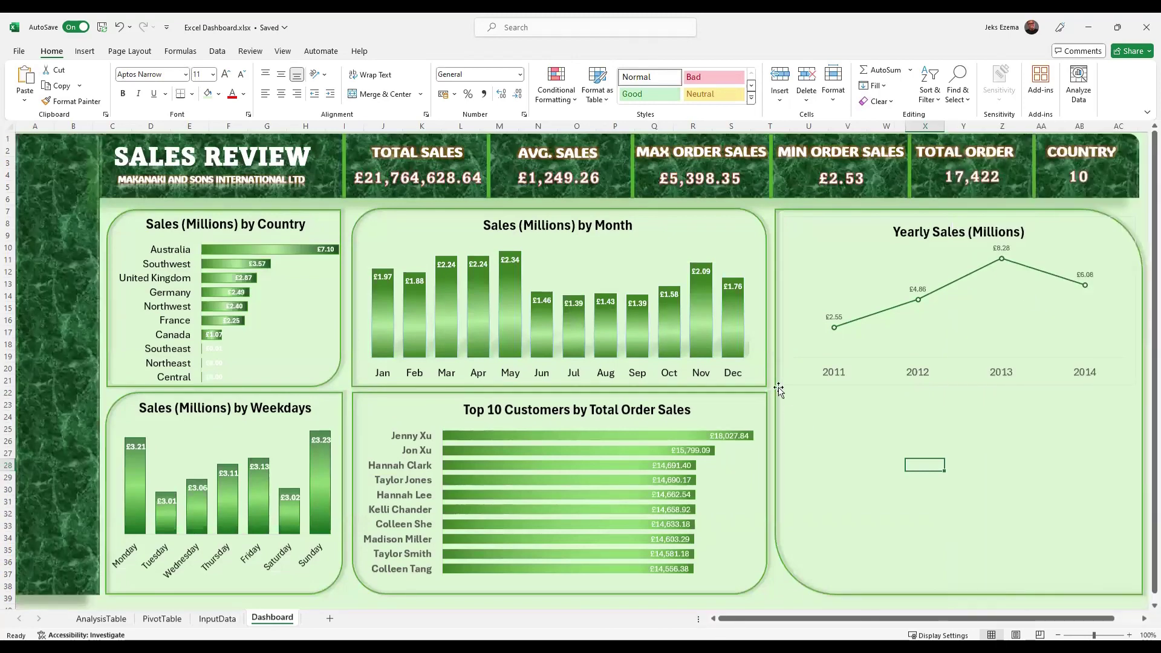
left_click(779, 417)
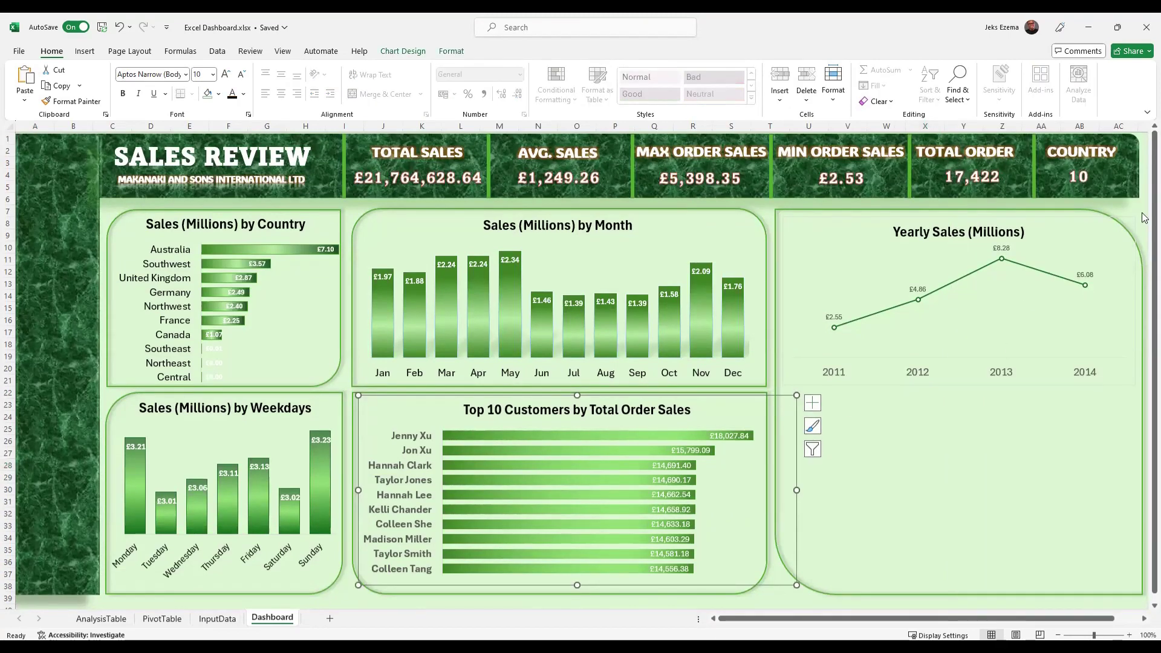
Paste the gender combo chart below Yearly Sales in the right panel and narrow it.
left_click(1065, 208)
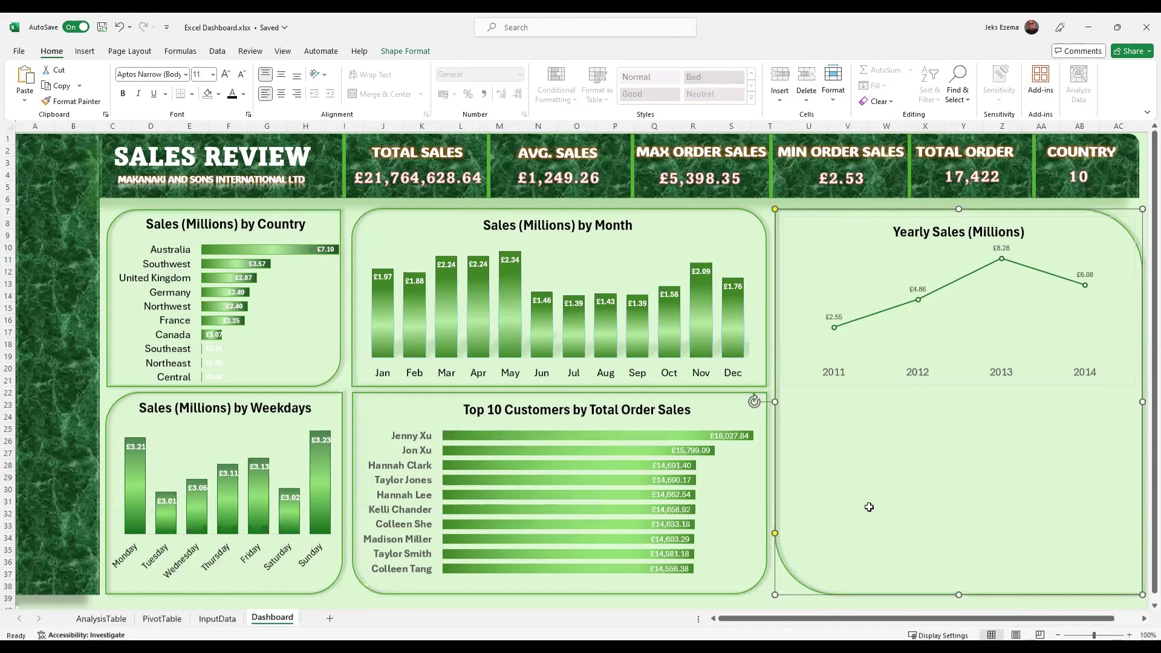
key("ctrl+v")
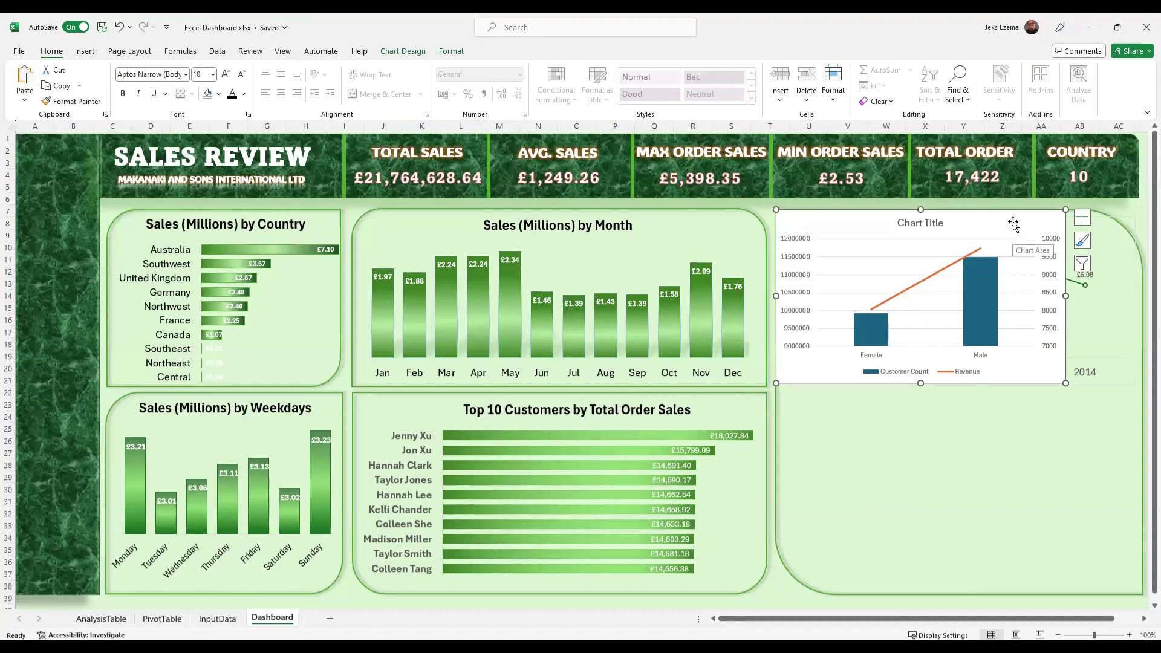
left_click_drag(1014, 224, 1028, 404)
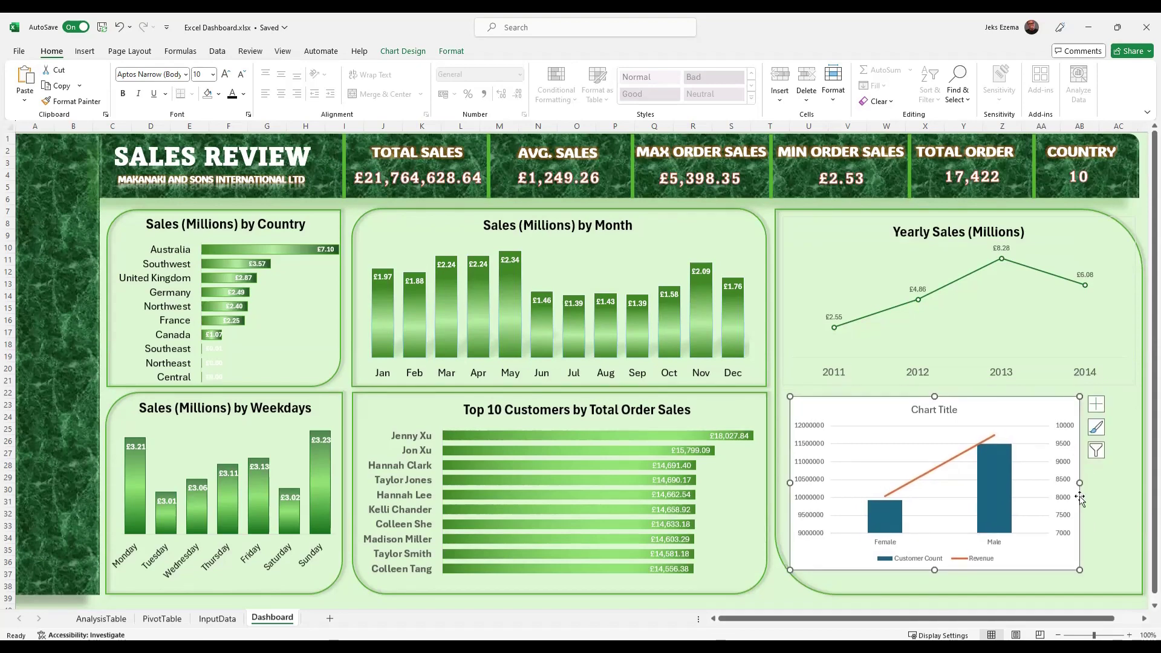
left_click_drag(1081, 569, 972, 578)
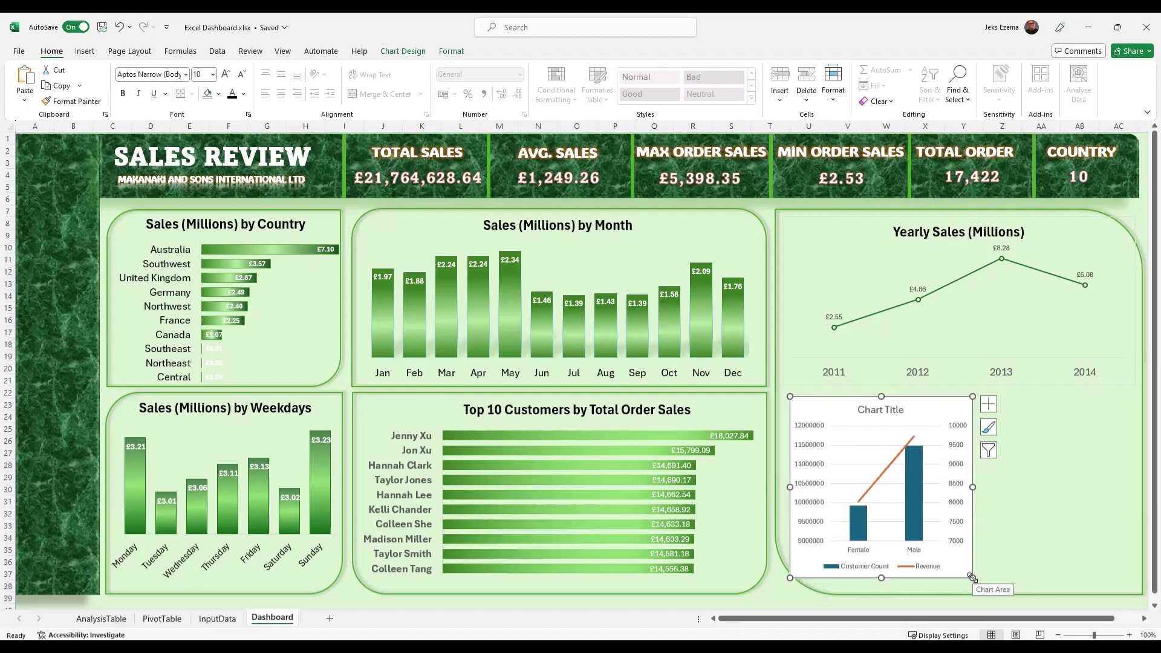
left_click_drag(972, 578, 966, 580)
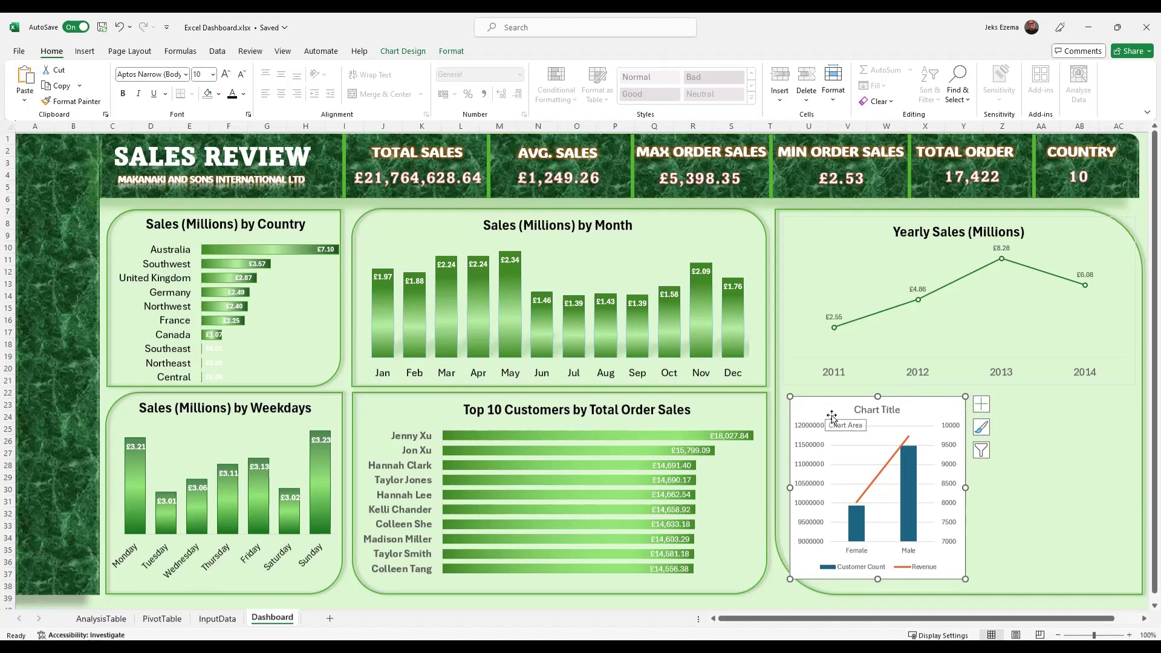
Toggle the gender chart's gridlines and data labels, leave labels off, and enlarge it slightly down-left.
left_click(981, 407)
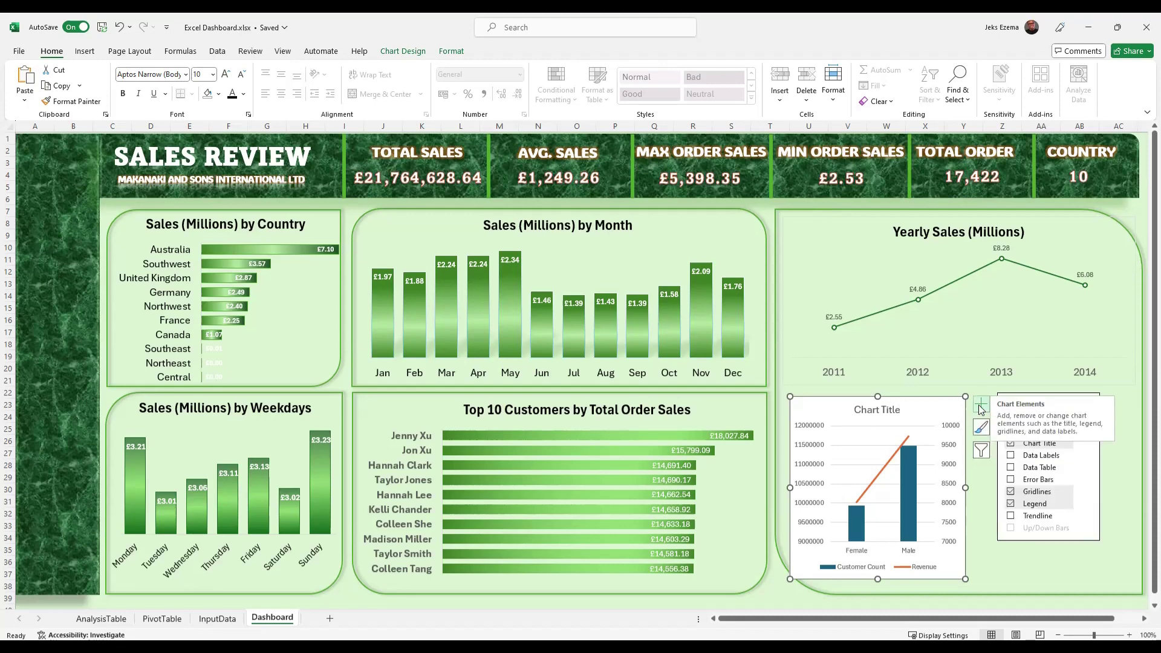
left_click(1012, 492)
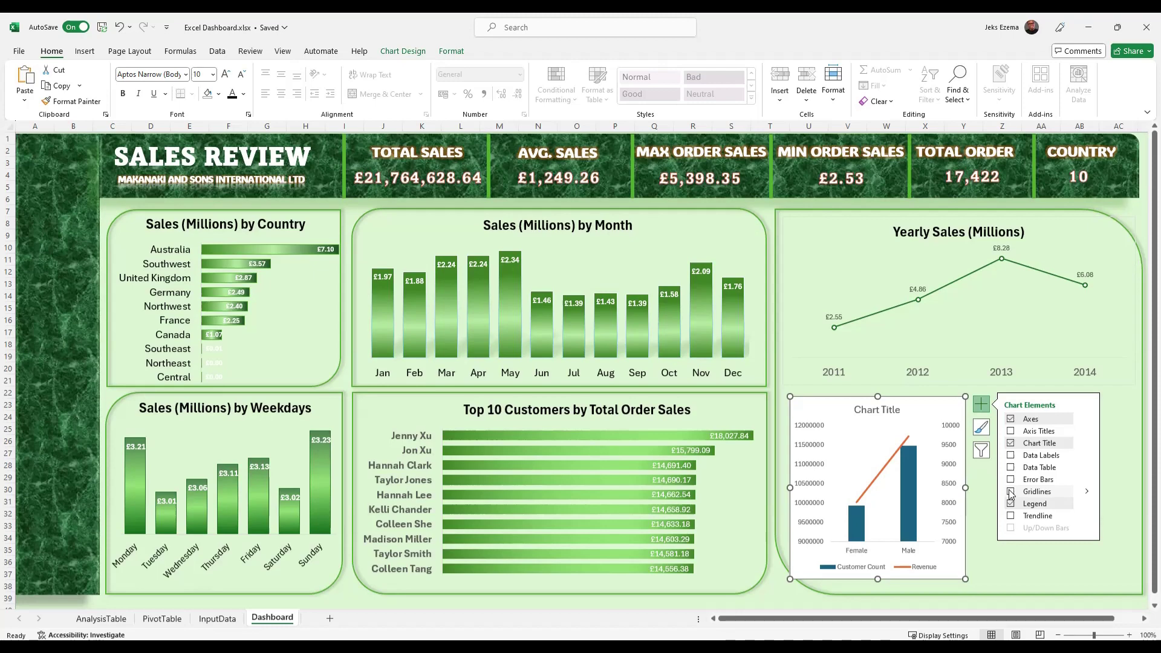
left_click(1011, 456)
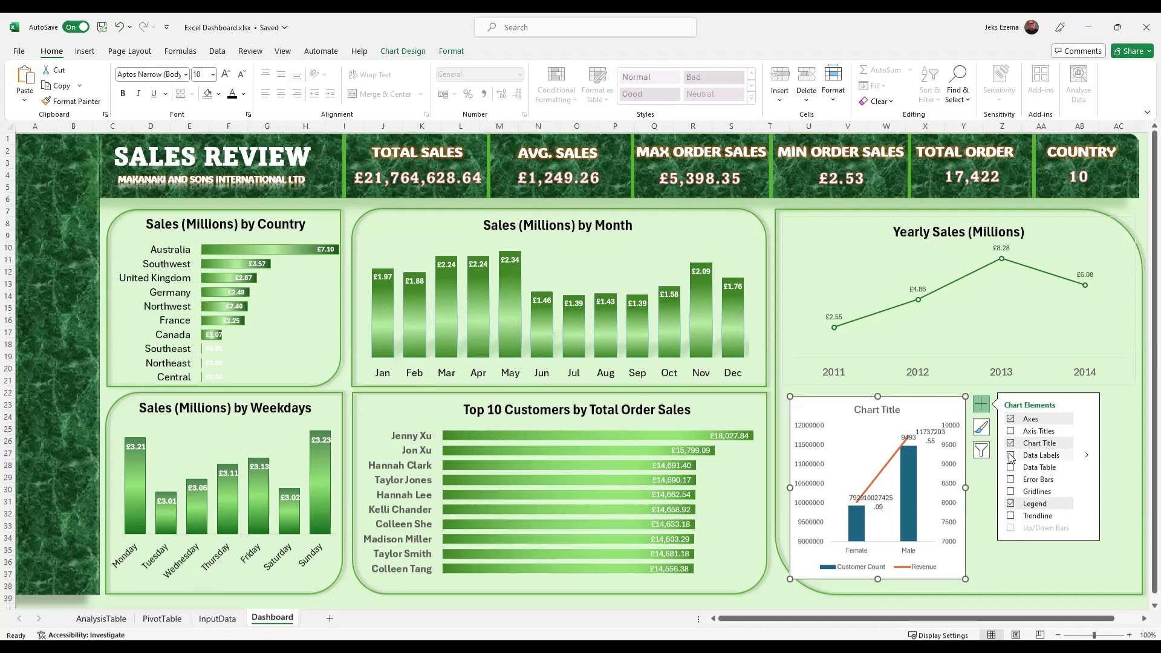
left_click(1011, 457)
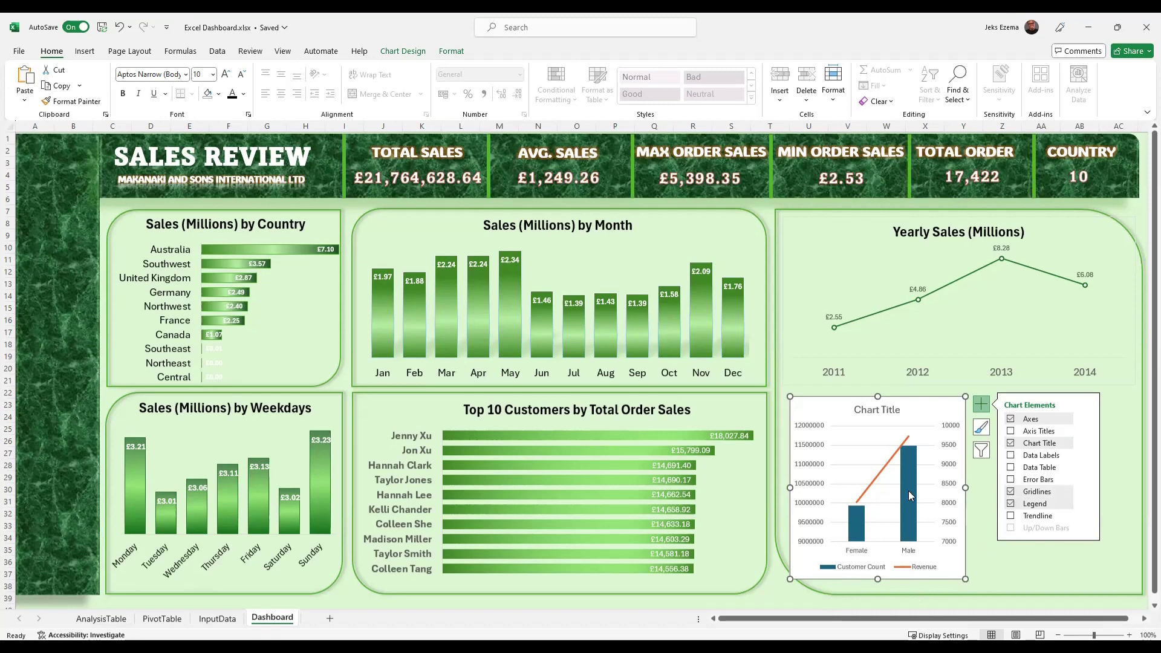
left_click_drag(790, 579, 784, 586)
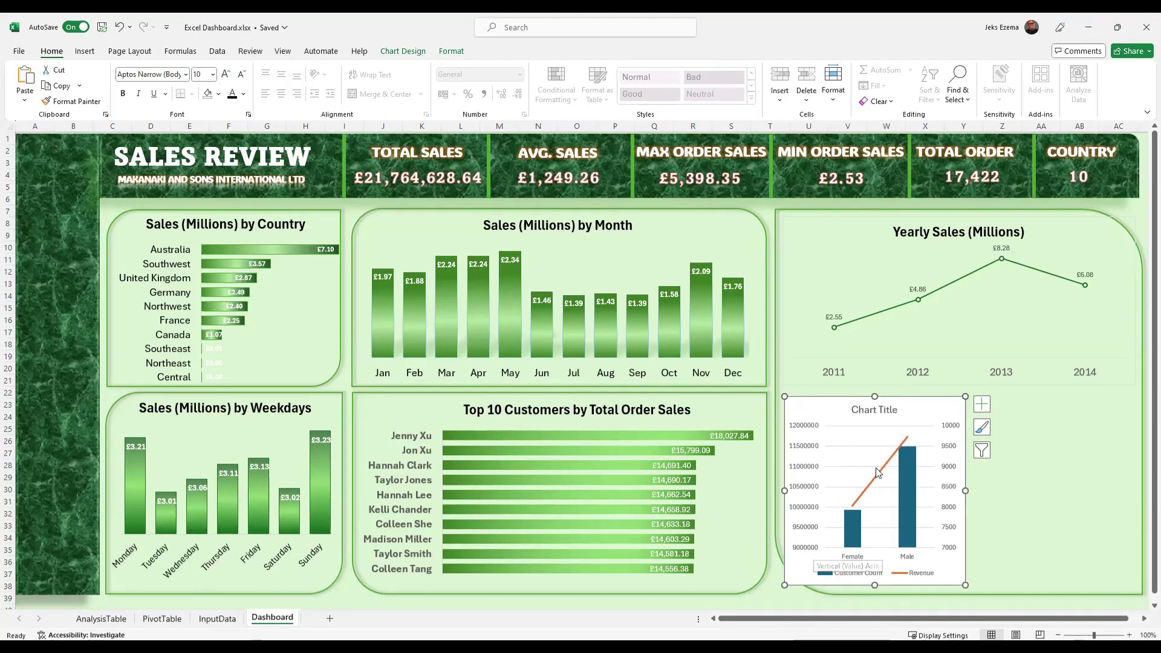
mouse_move(896, 457)
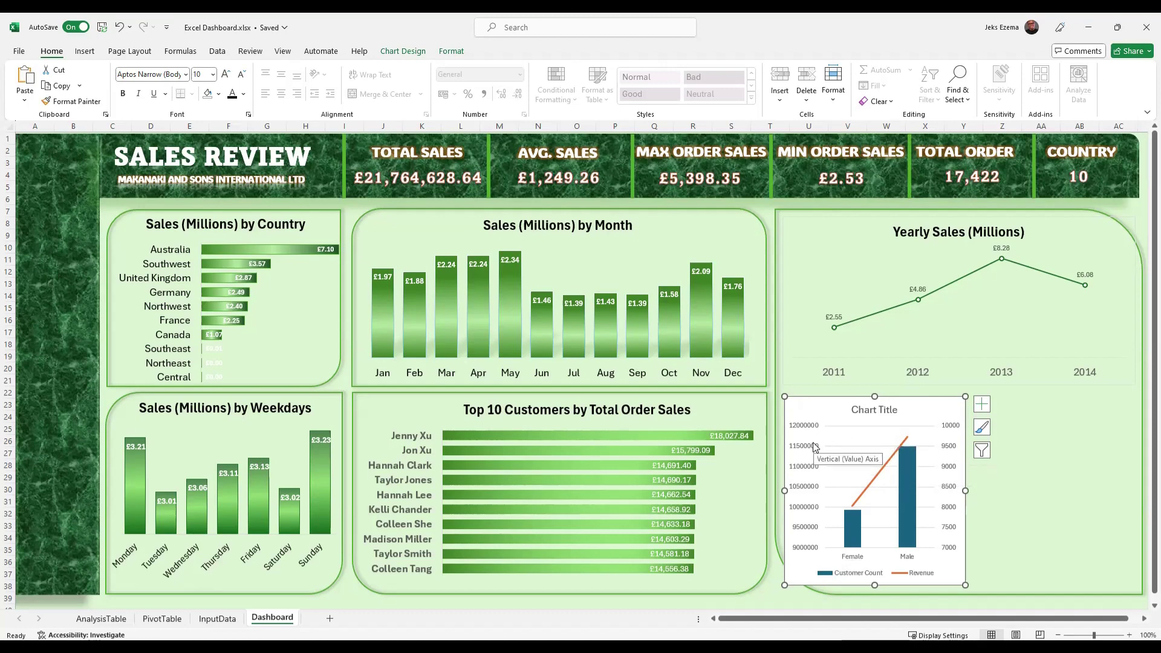
Add primary and secondary vertical axis titles to the gender combo chart.
left_click(983, 407)
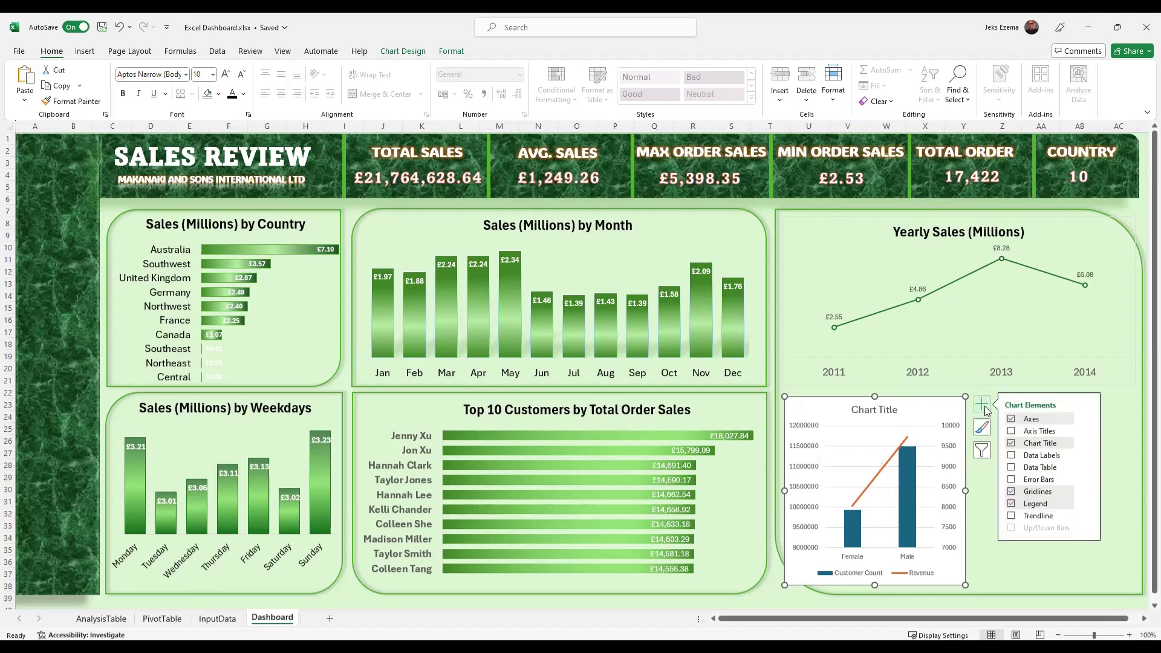
left_click(1012, 431)
mouse_move(1089, 431)
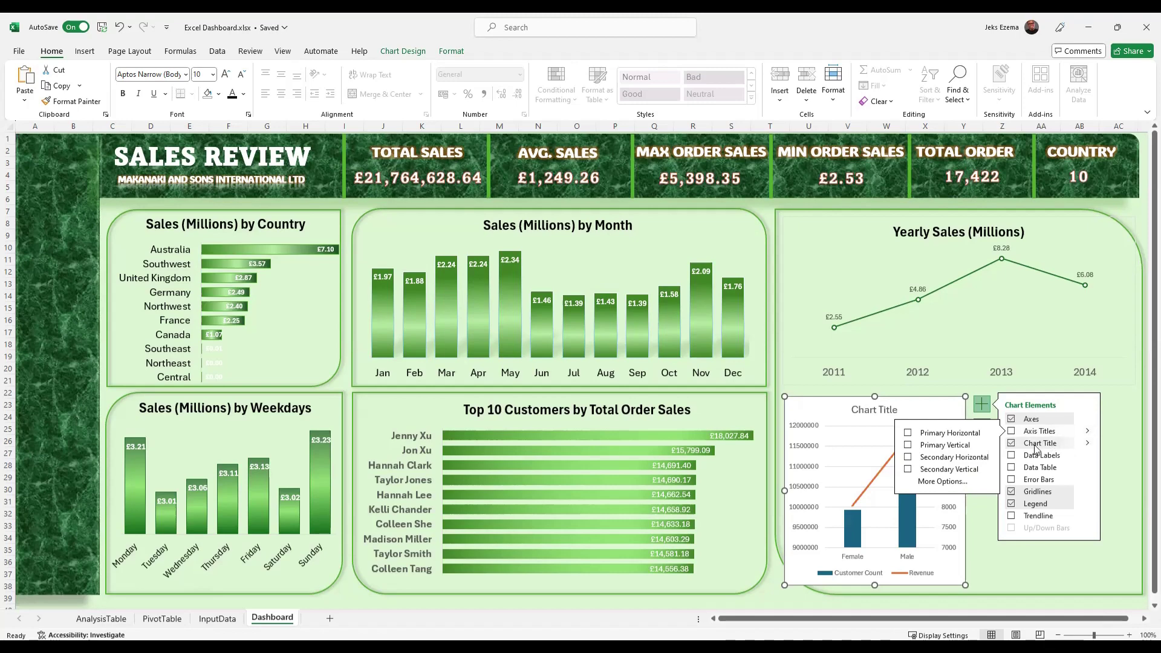
left_click(908, 470)
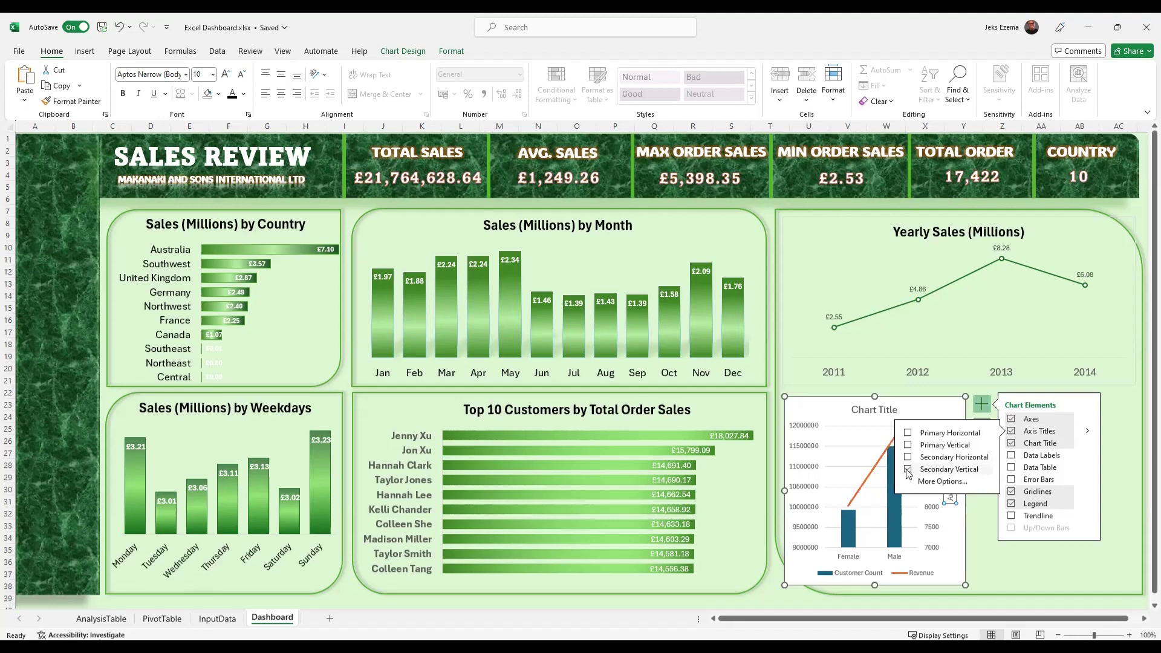
left_click(908, 446)
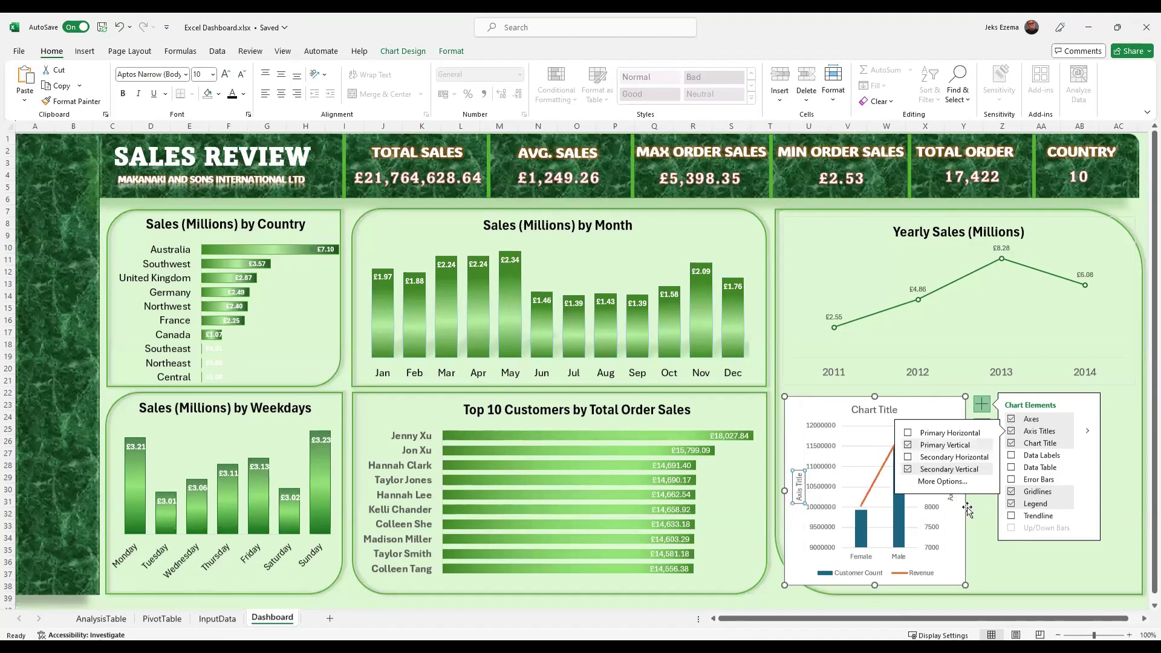
left_click(1010, 565)
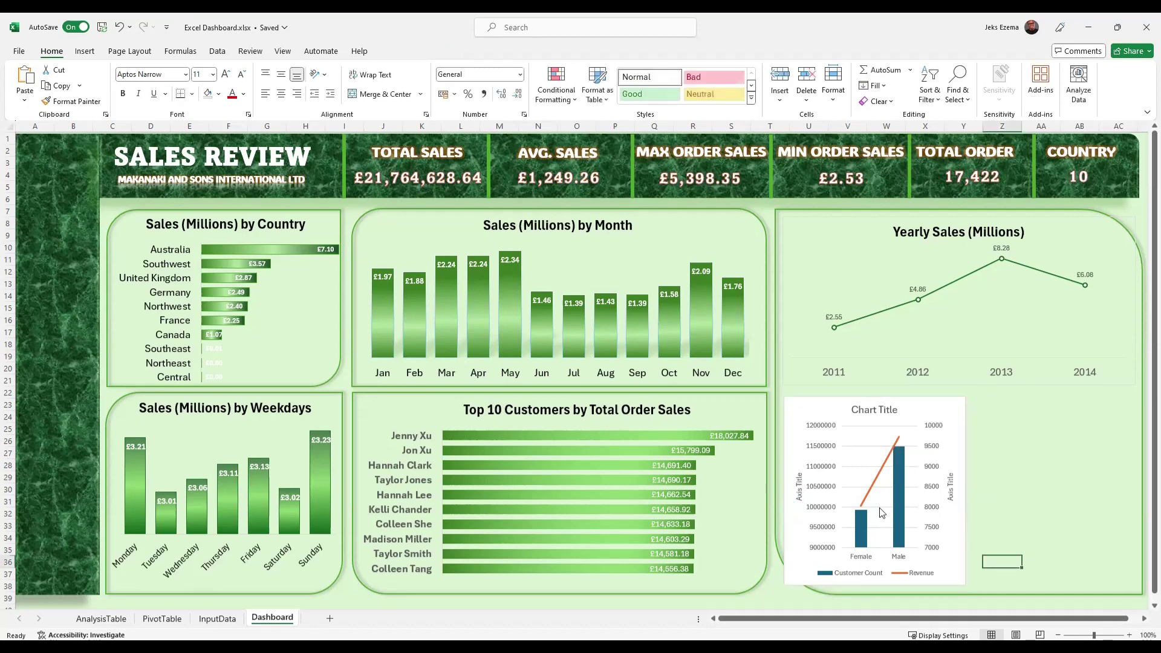
Title the left axis 'Sales' and the secondary axis 'Order', kept on one line.
left_click(798, 495)
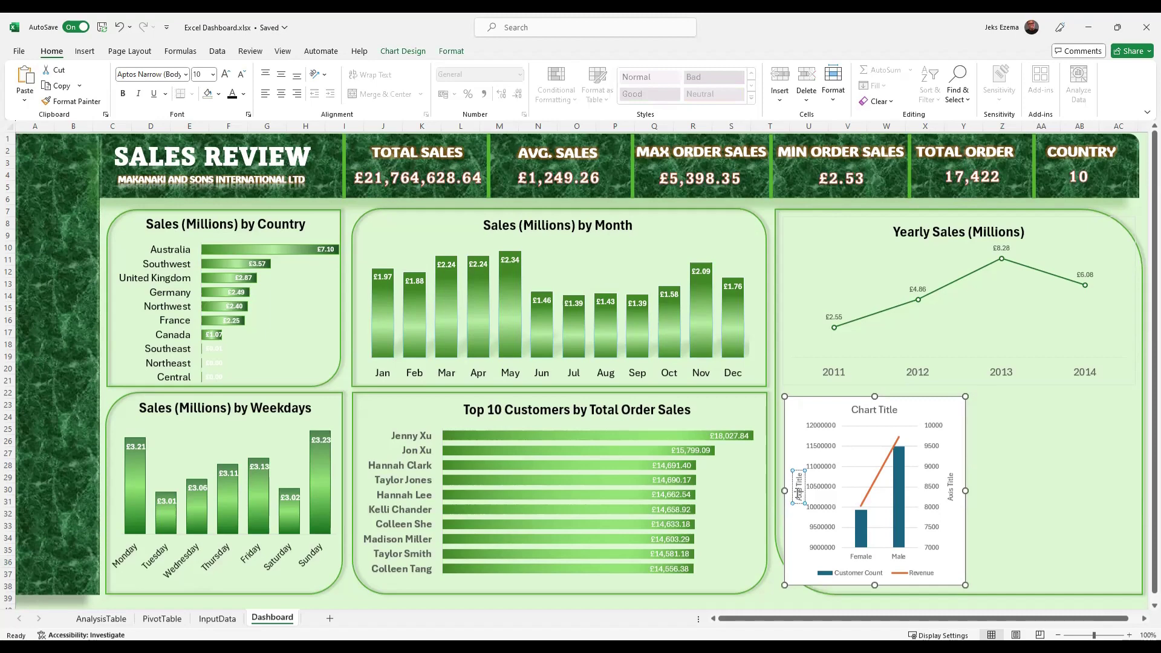
left_click(799, 494)
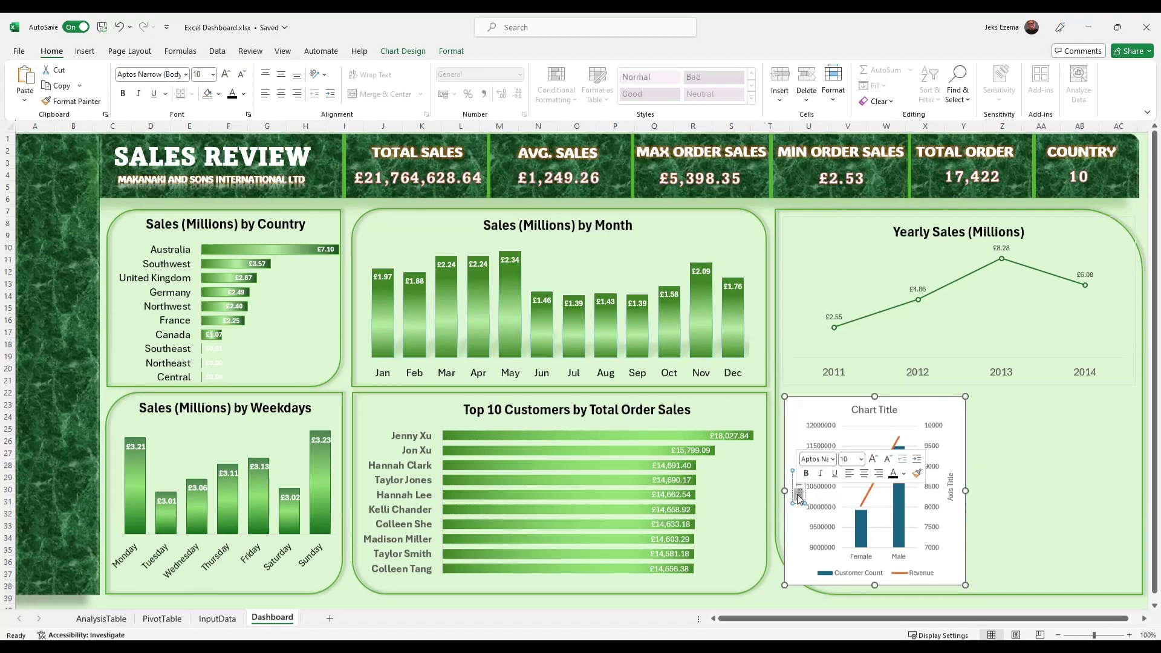
triple_click(799, 494)
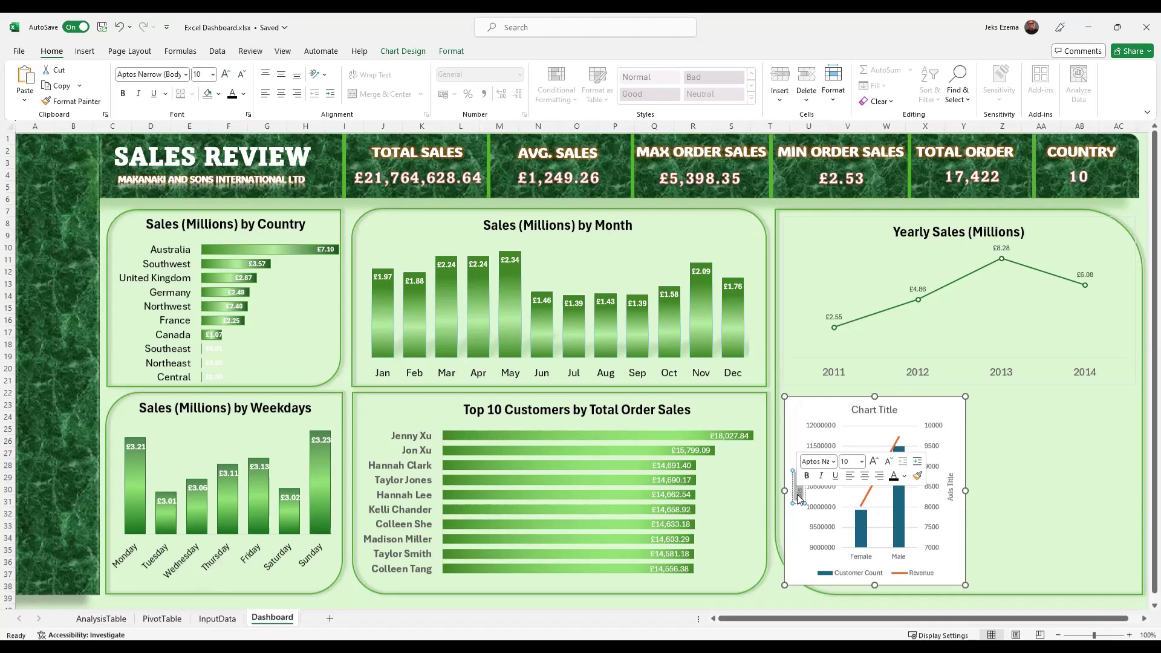
type("Sales")
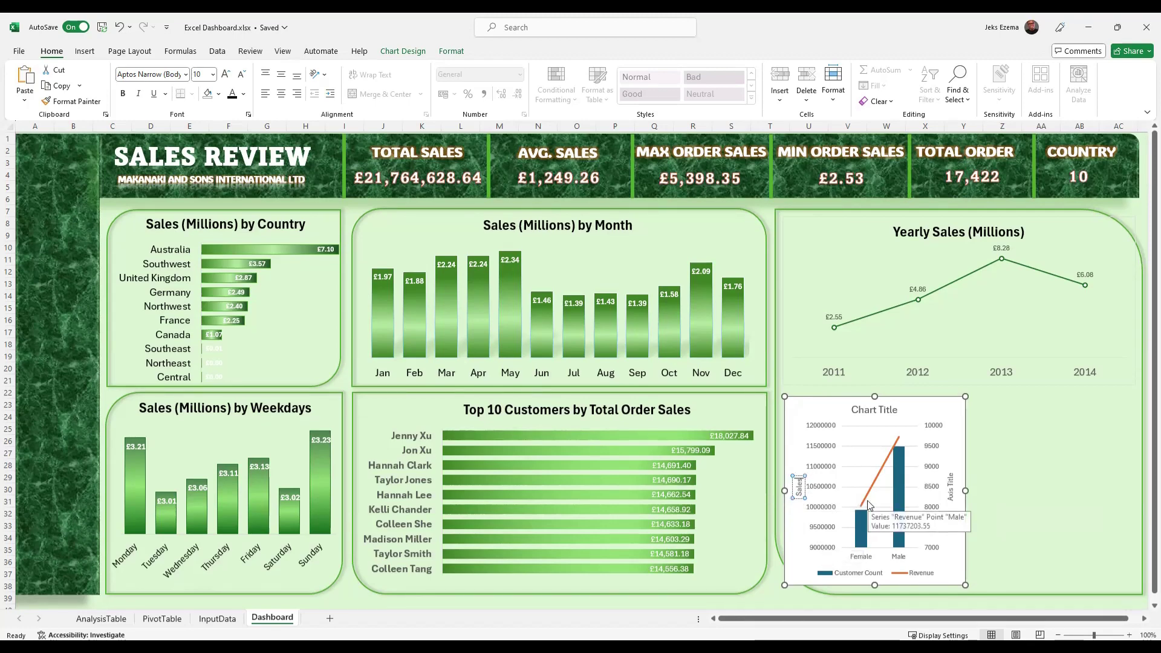
left_click(951, 487)
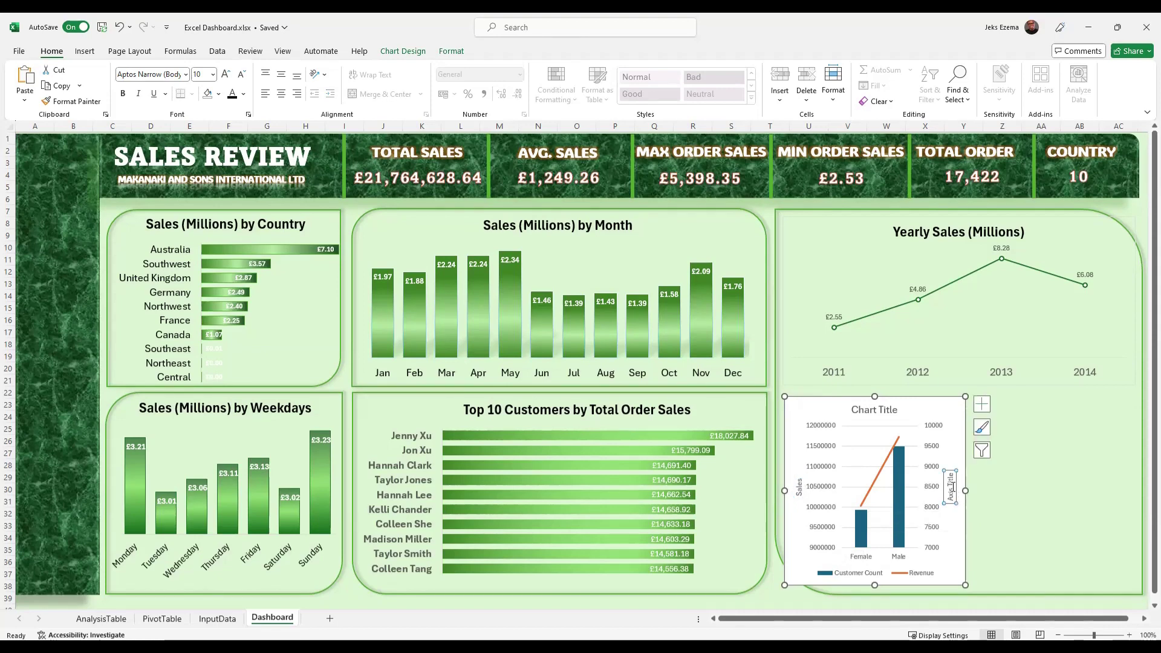
left_click(952, 486)
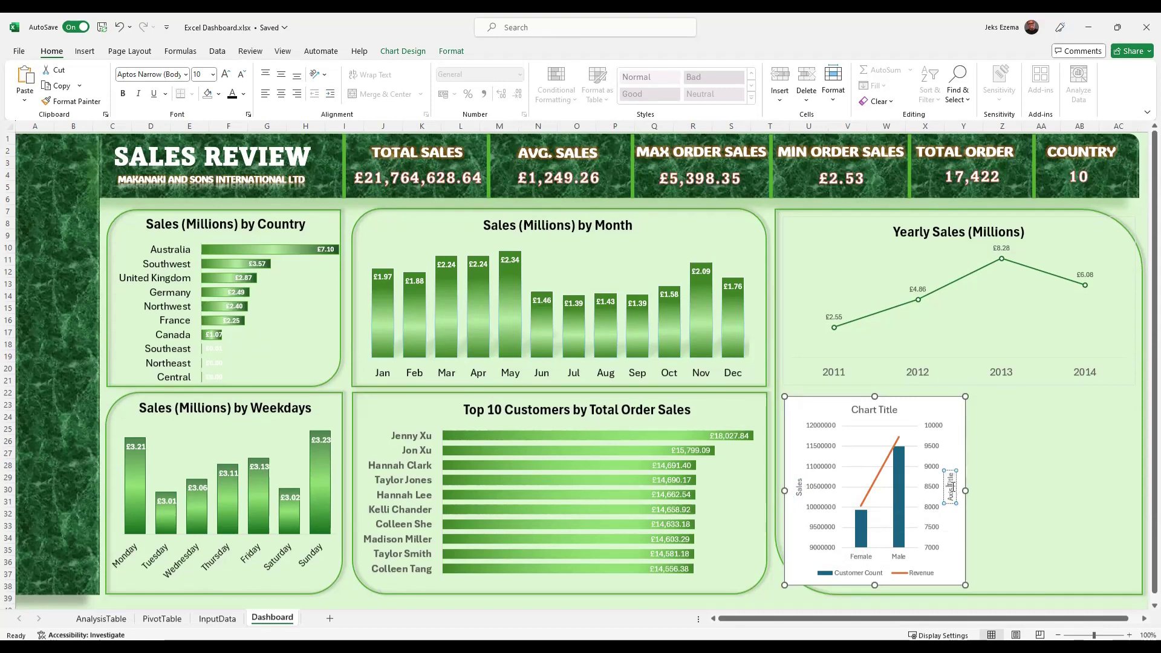
double_click(952, 488)
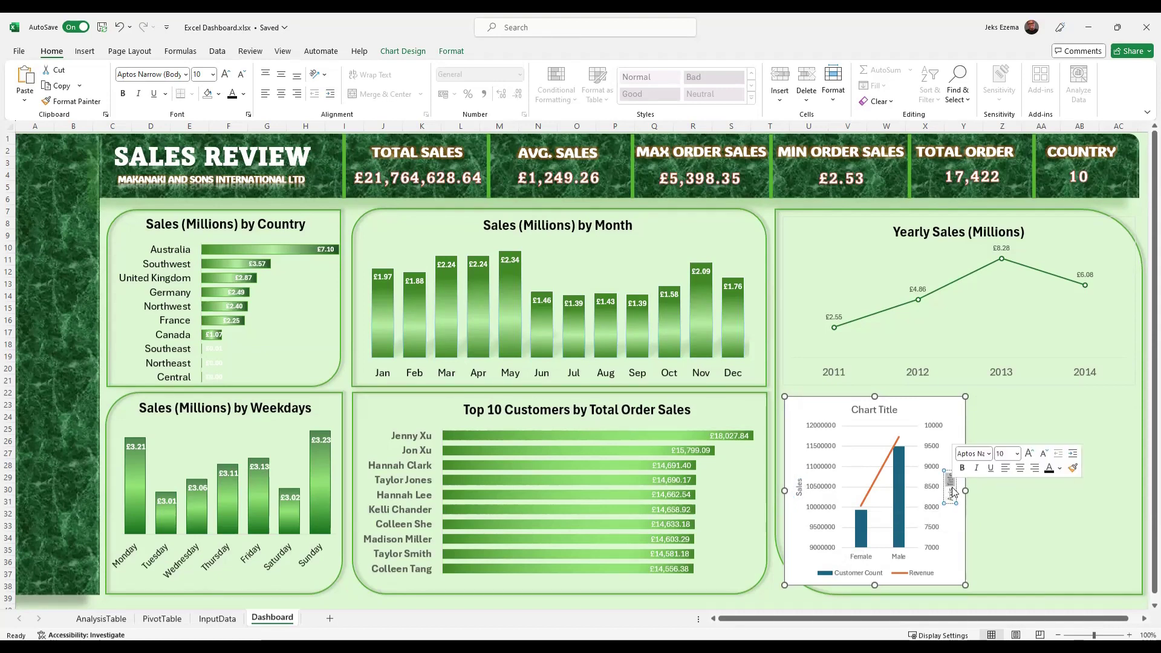
triple_click(952, 488)
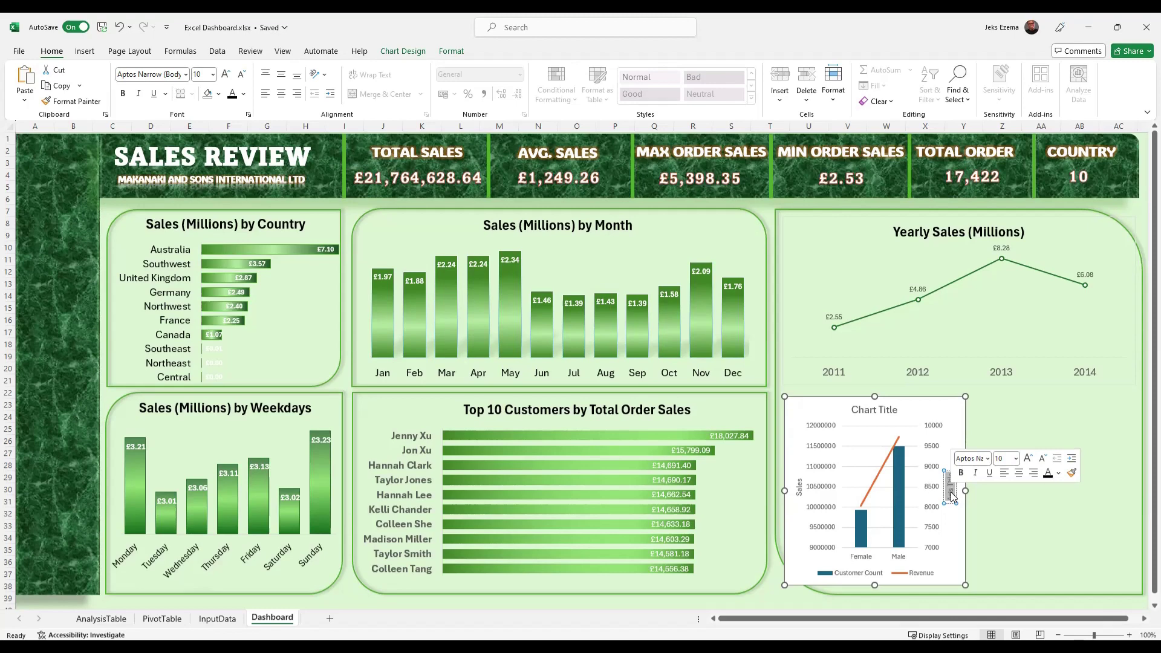
type("Count")
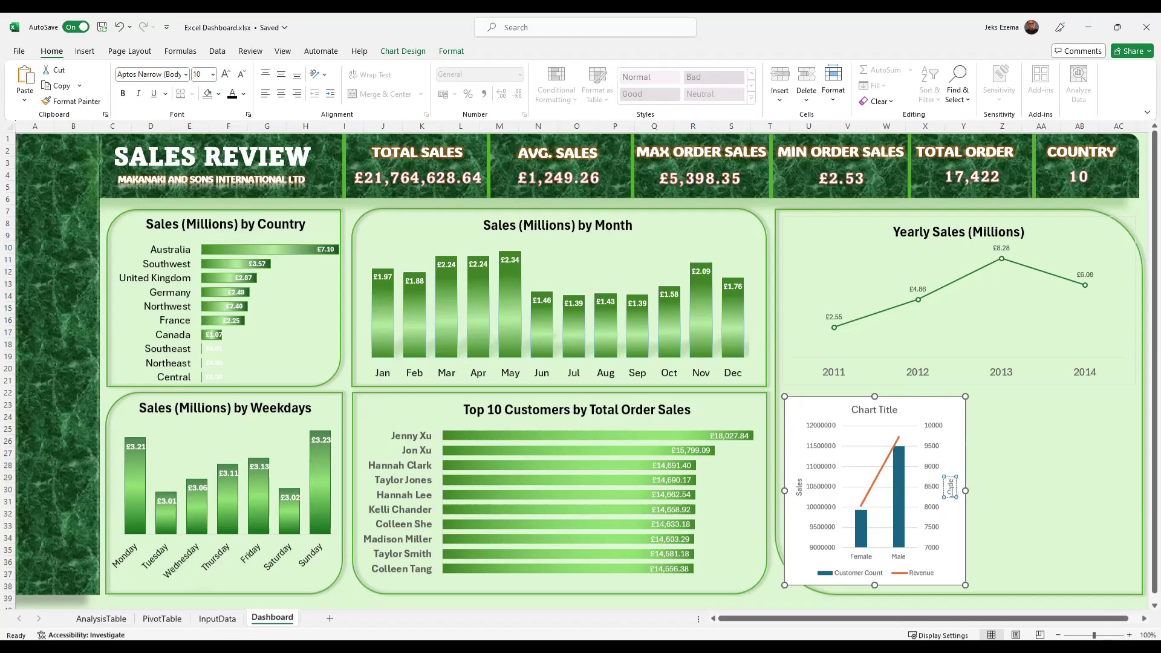
type("rs")
key("Return")
key("BackSpace")
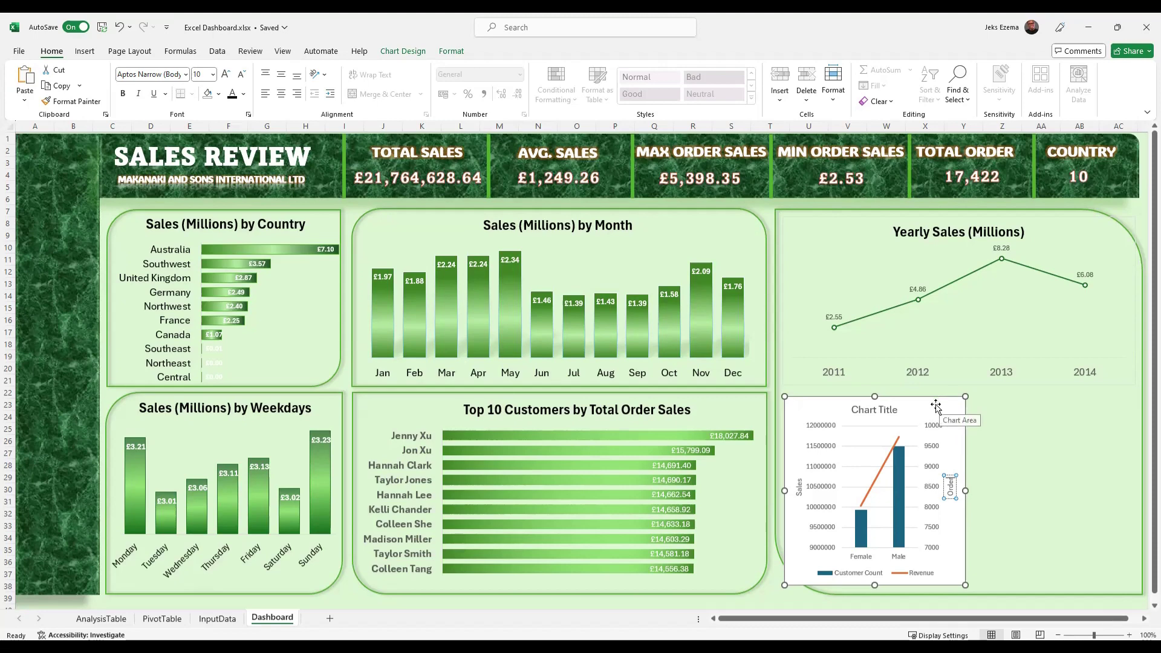
Replace the chart title placeholder with 'Sales and Order by Gender'.
left_click(871, 408)
left_click(871, 409)
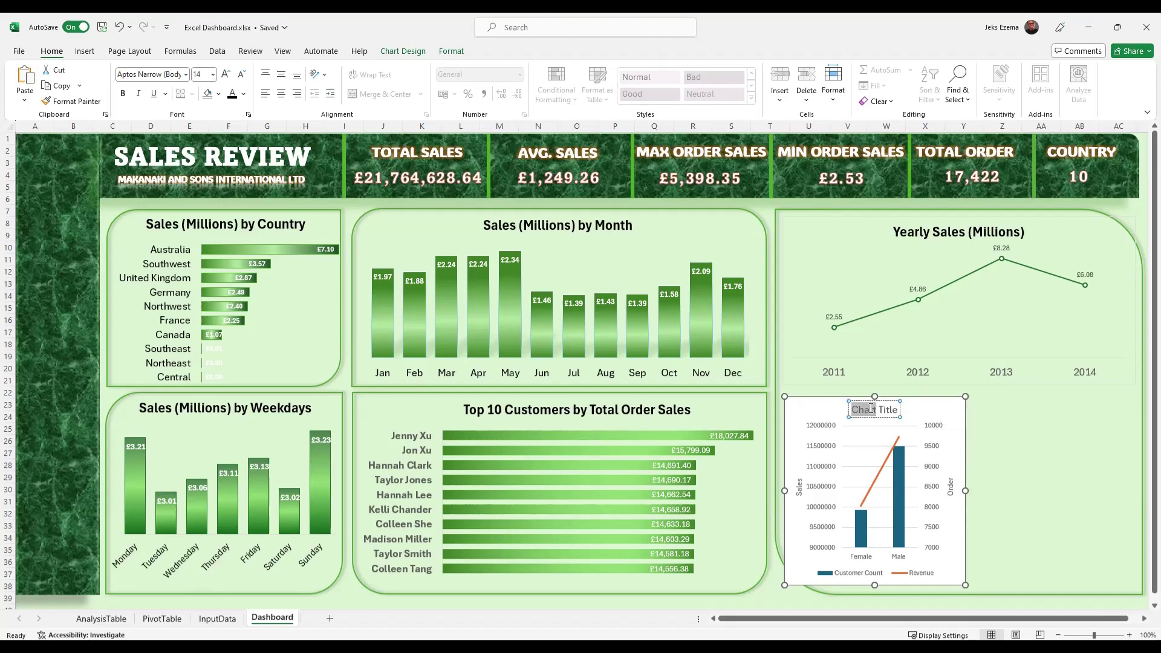
left_click_drag(852, 410, 872, 413)
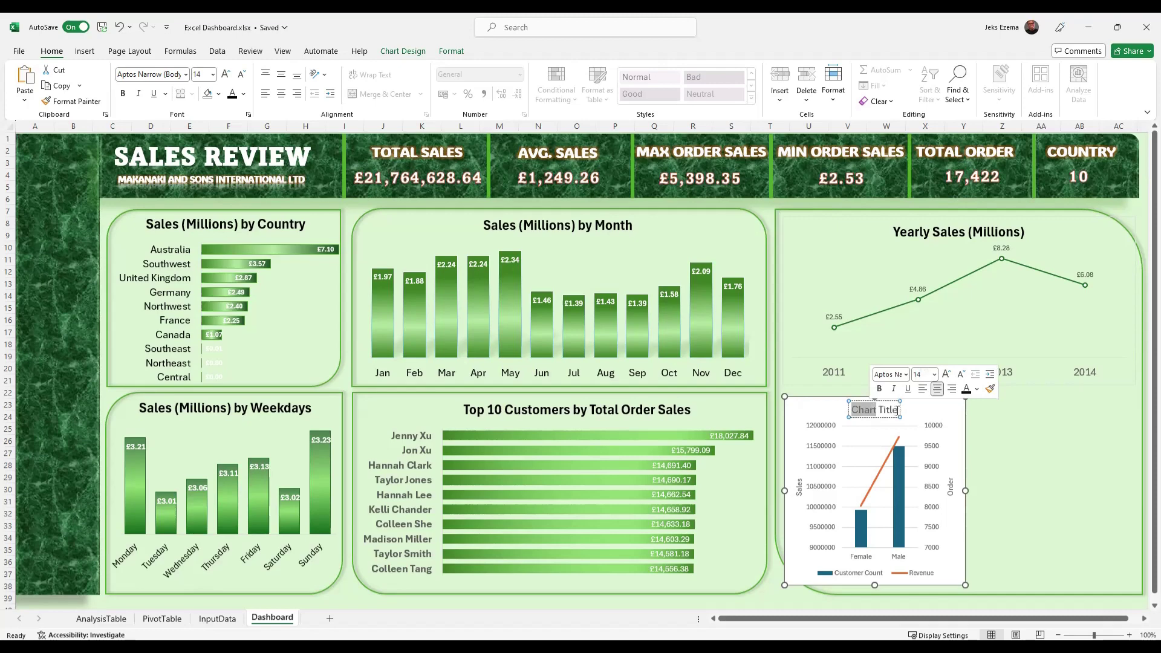
triple_click(869, 411)
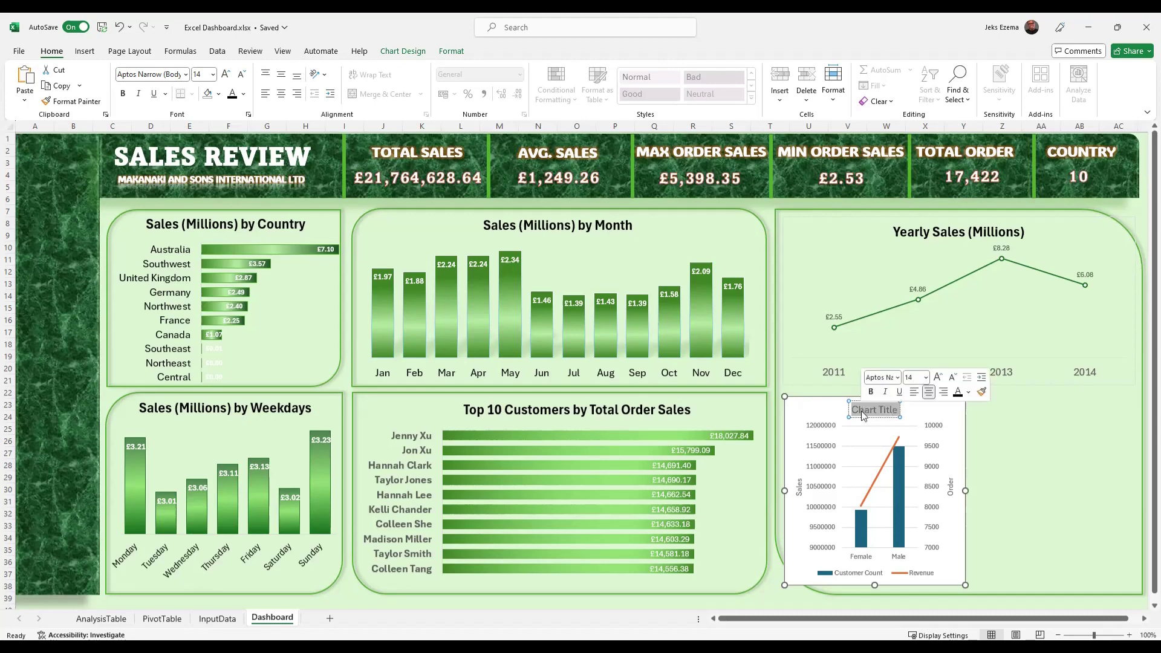
type("Sal")
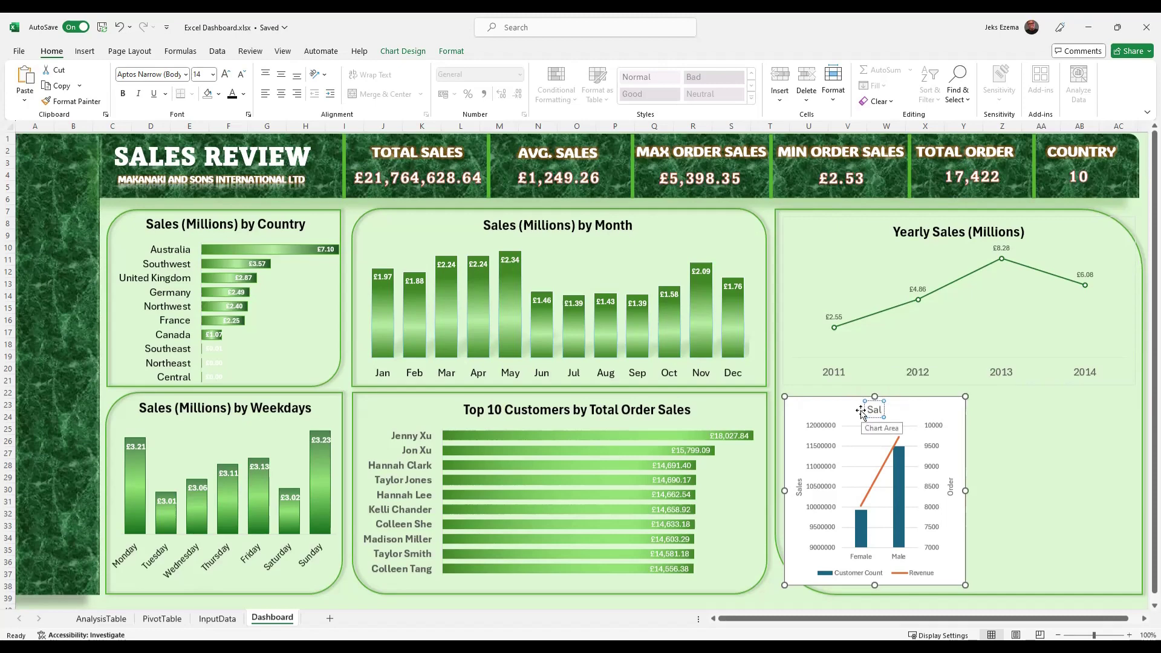
type("es")
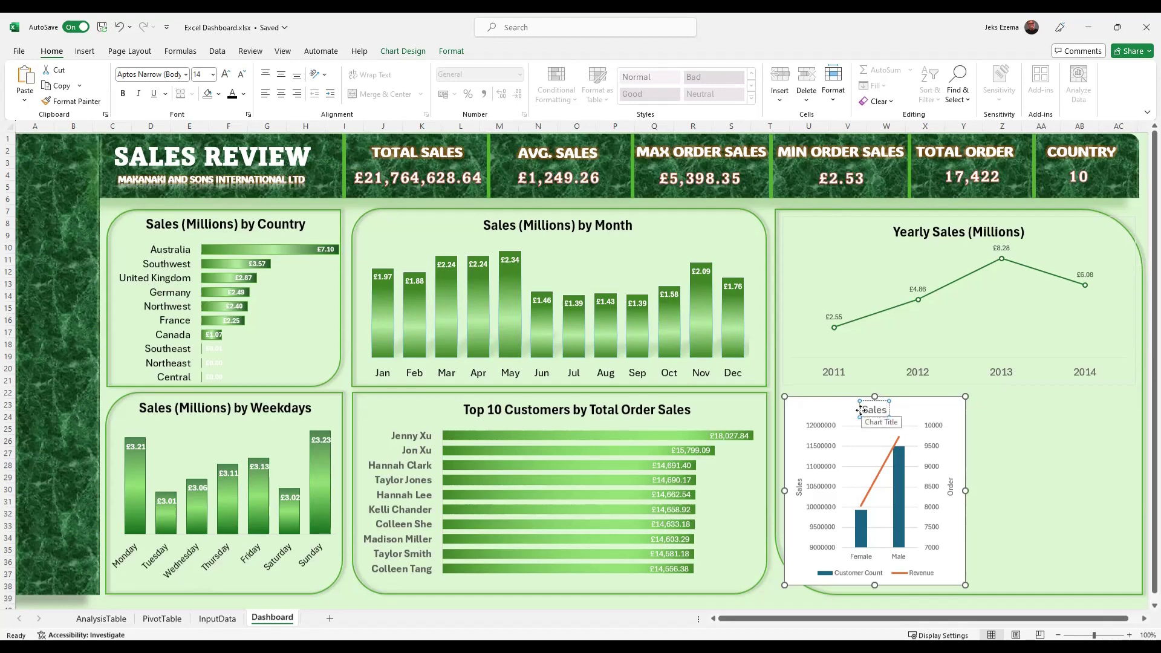
type(" and Order")
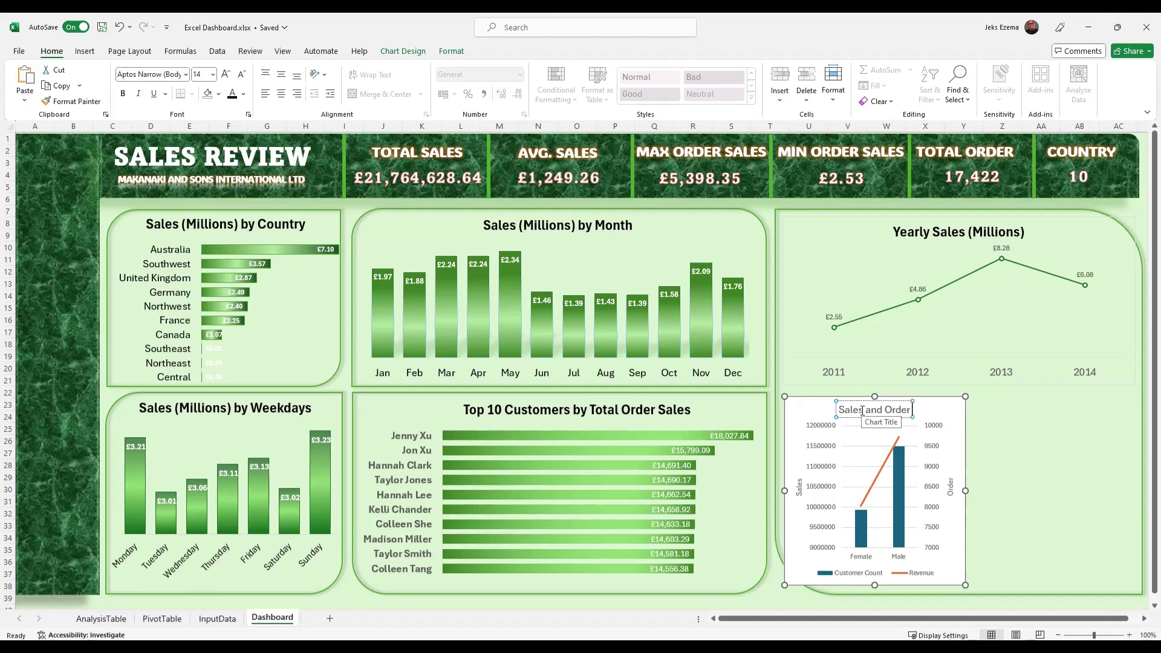
type(" by Gender")
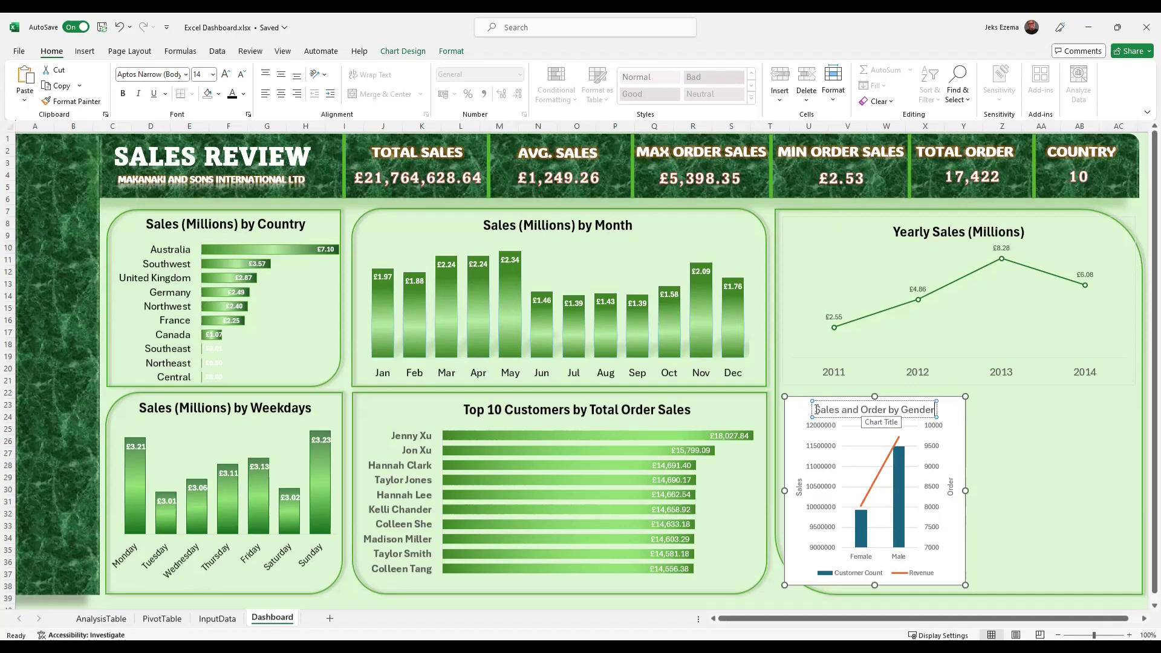
Make the chart title bold at 14-point font size.
left_click_drag(816, 410, 945, 400)
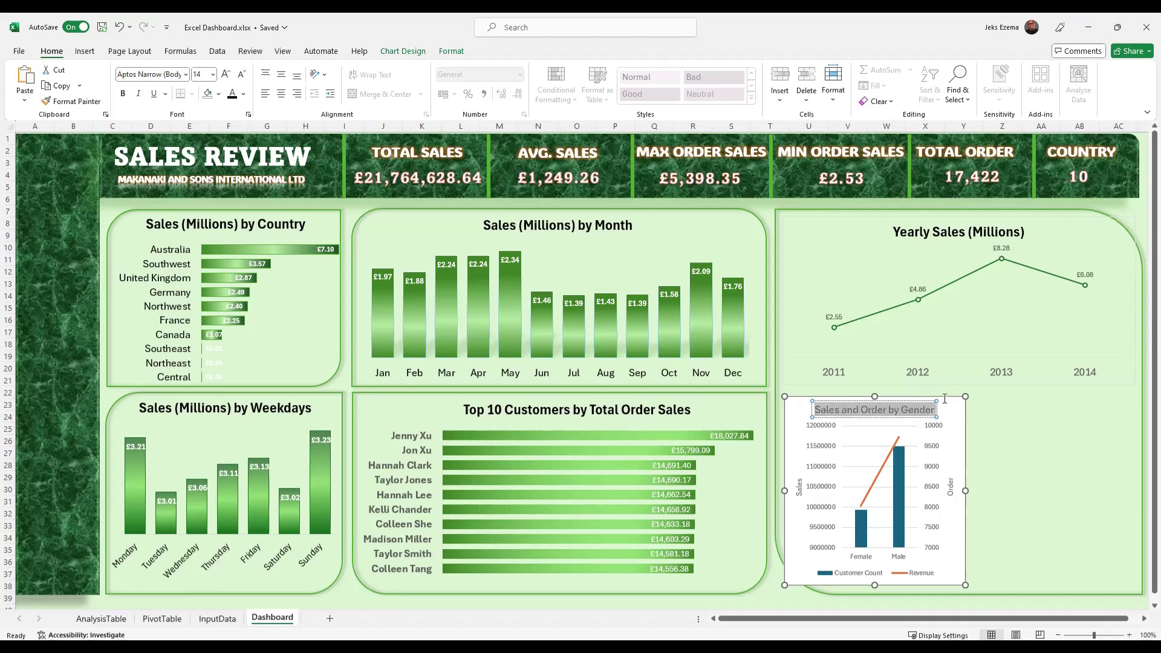
left_click(213, 74)
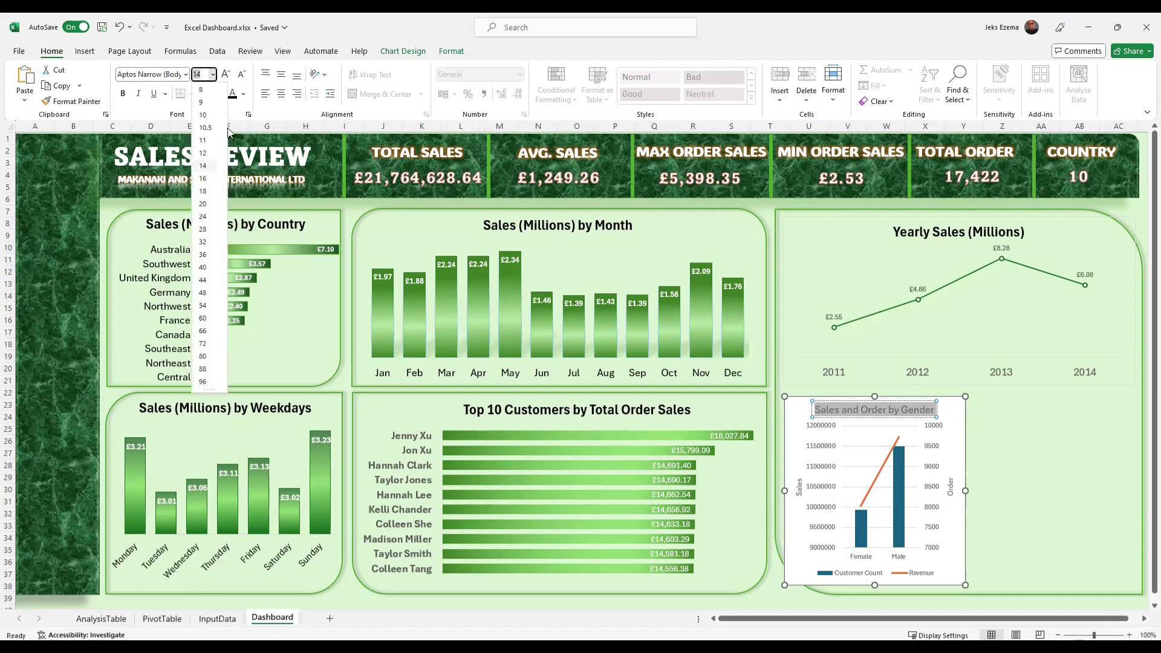
left_click(204, 179)
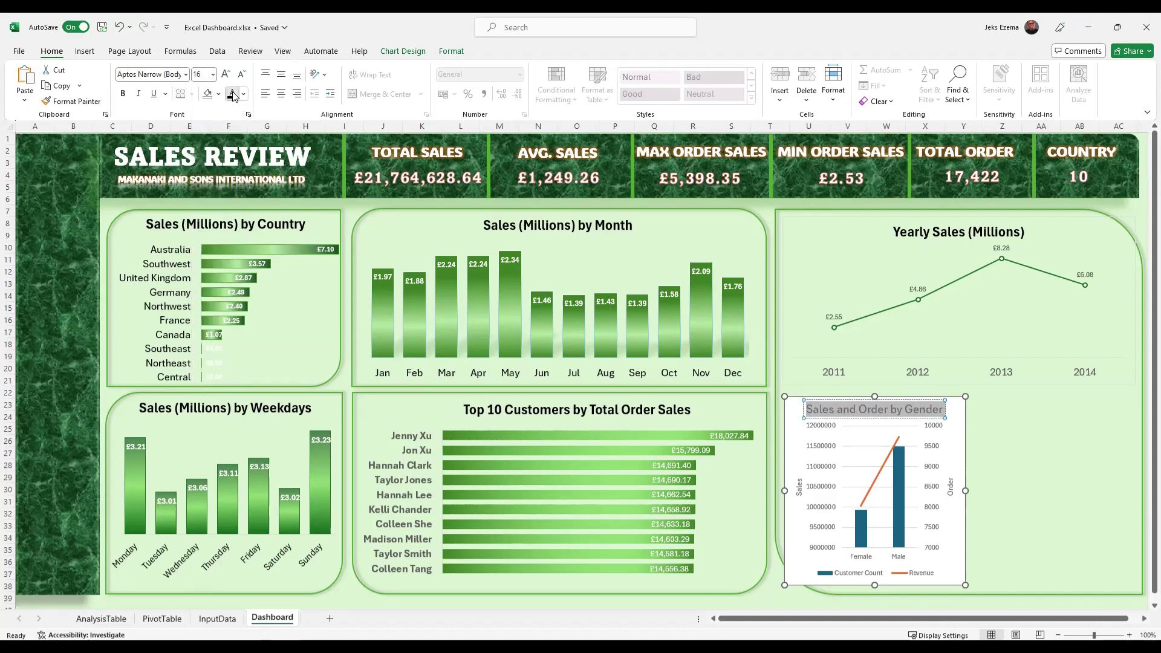
left_click(122, 95)
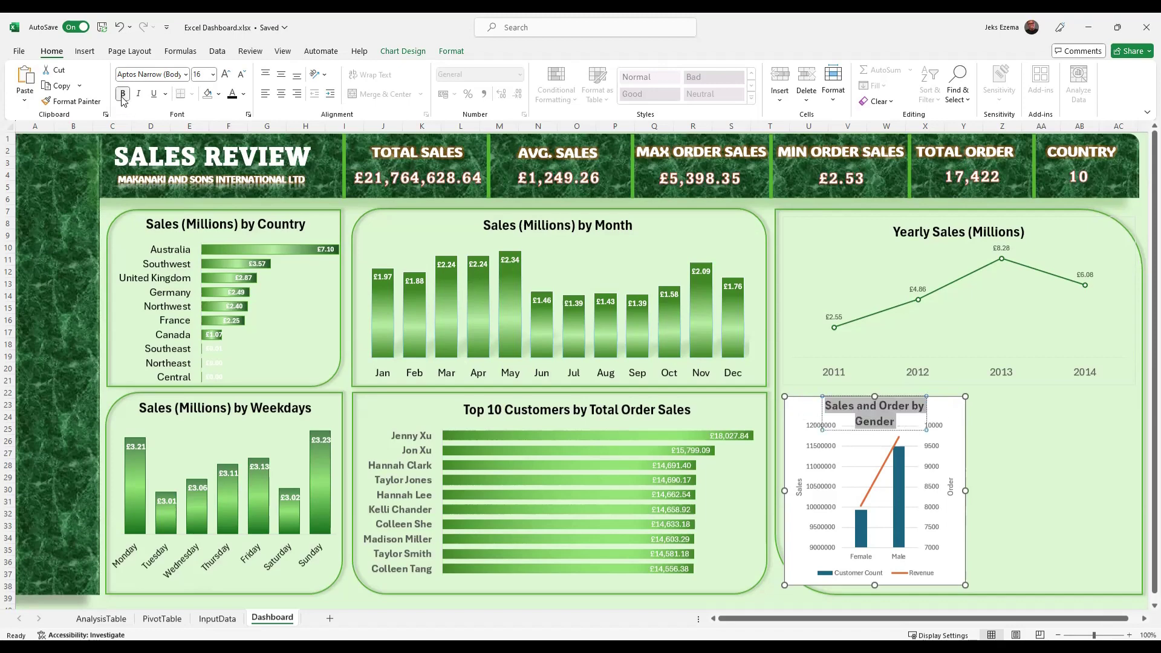
left_click(213, 75)
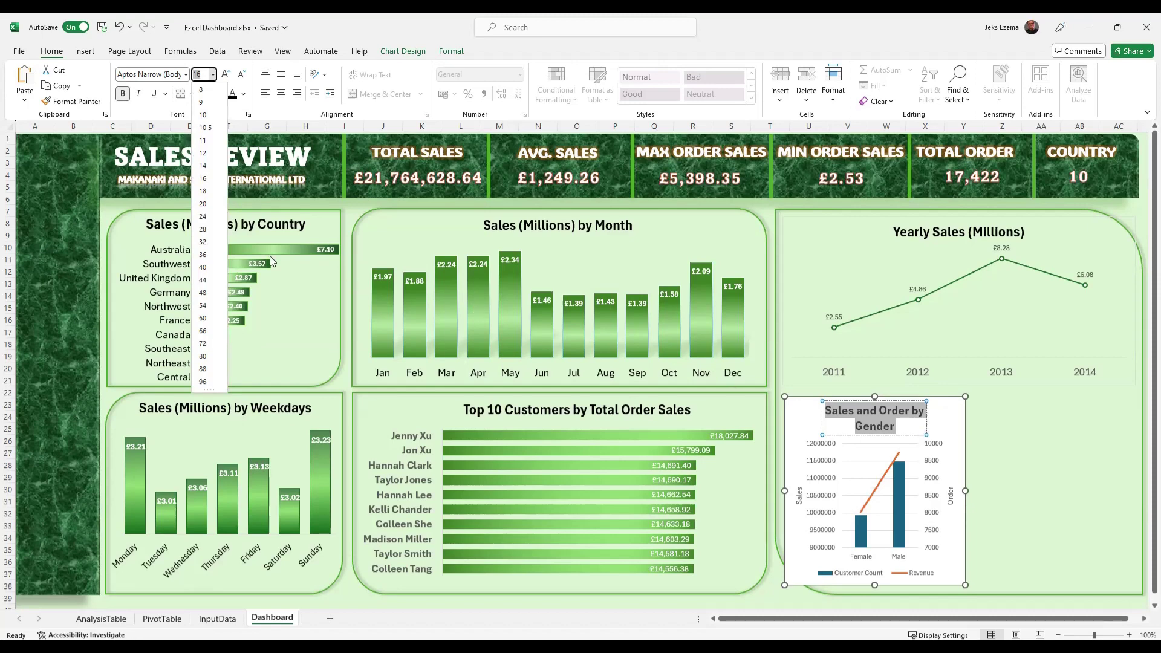
left_click(207, 167)
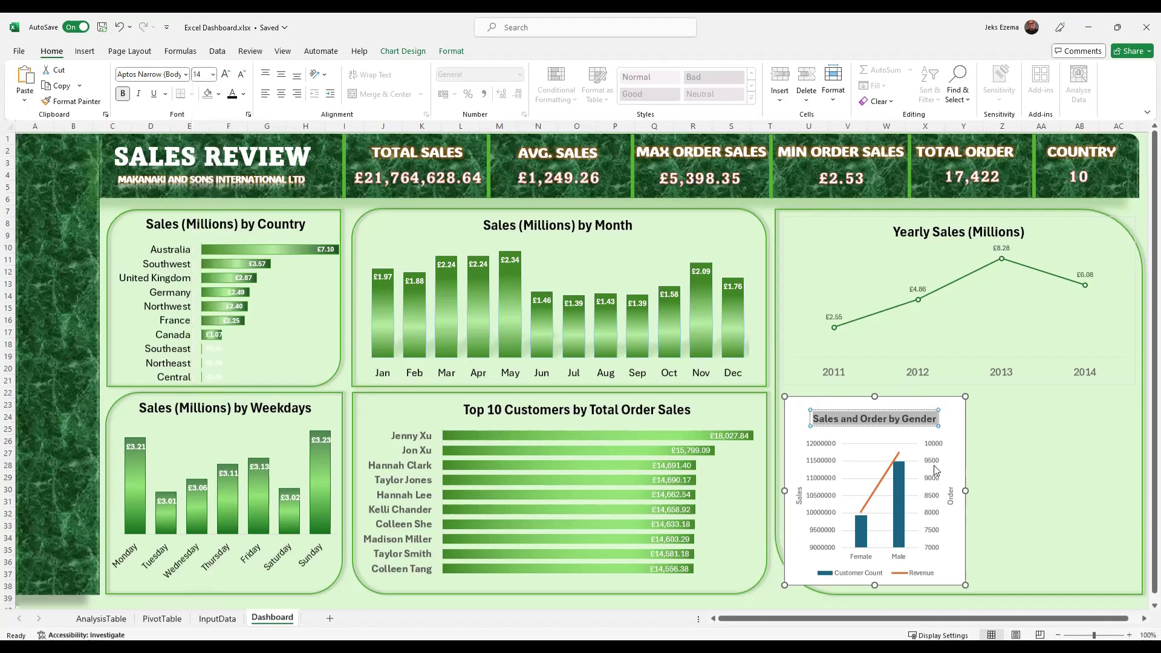
left_click(1034, 442)
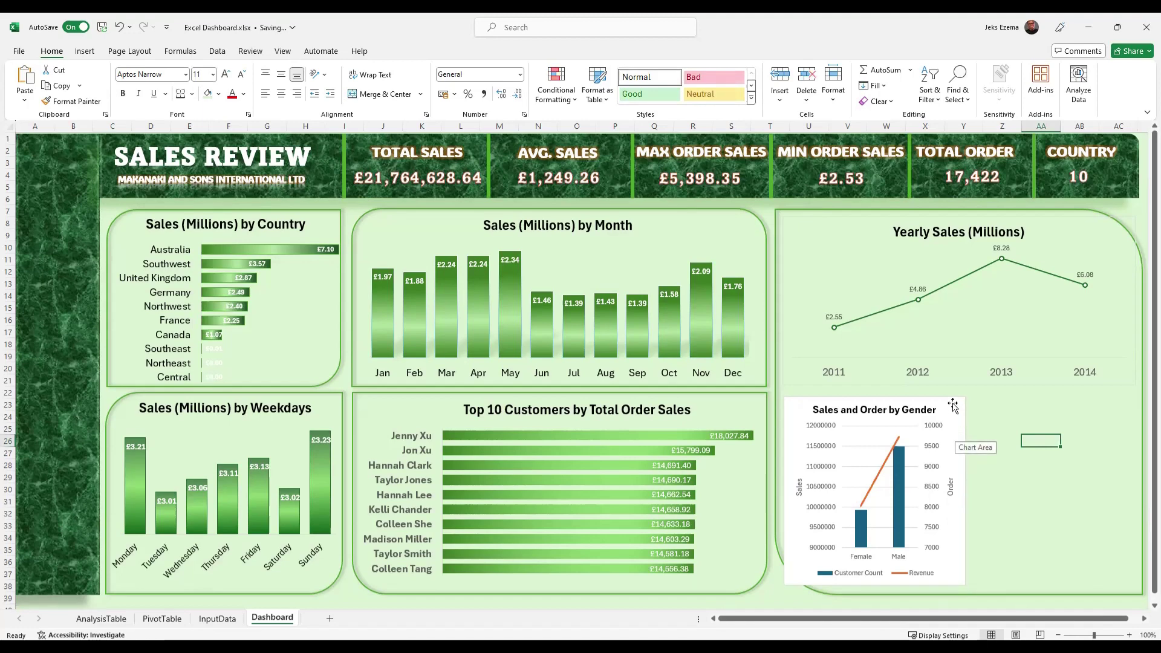
Set the gender chart's Shape Fill to No Fill so the green panel shows through.
left_click(954, 408)
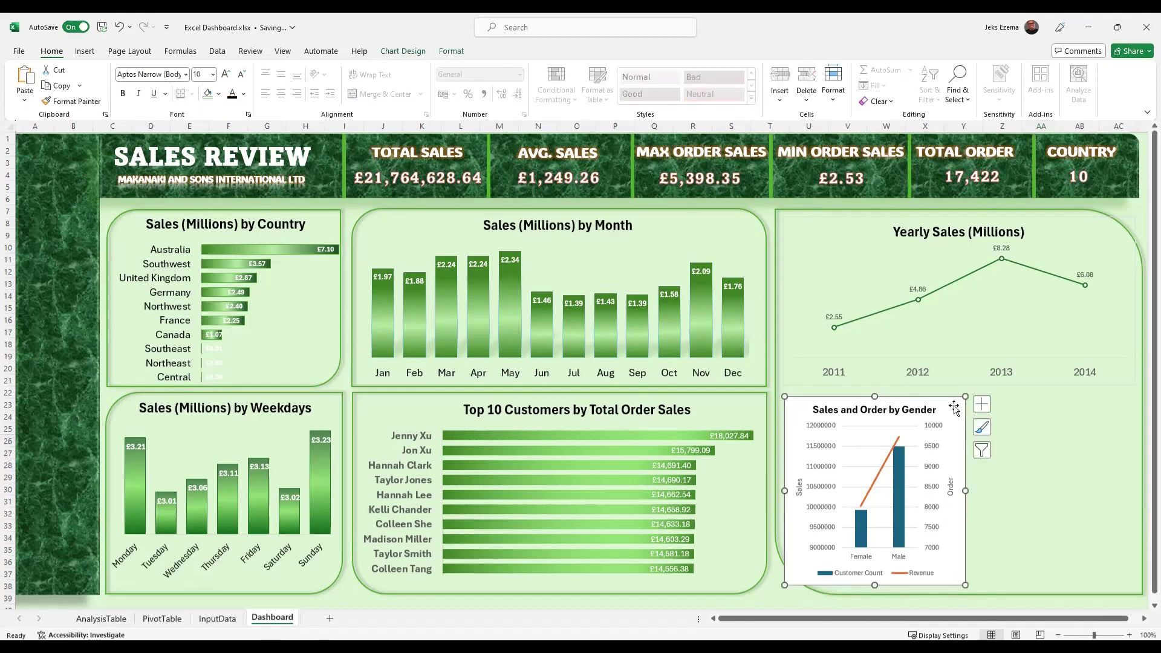
left_click(407, 53)
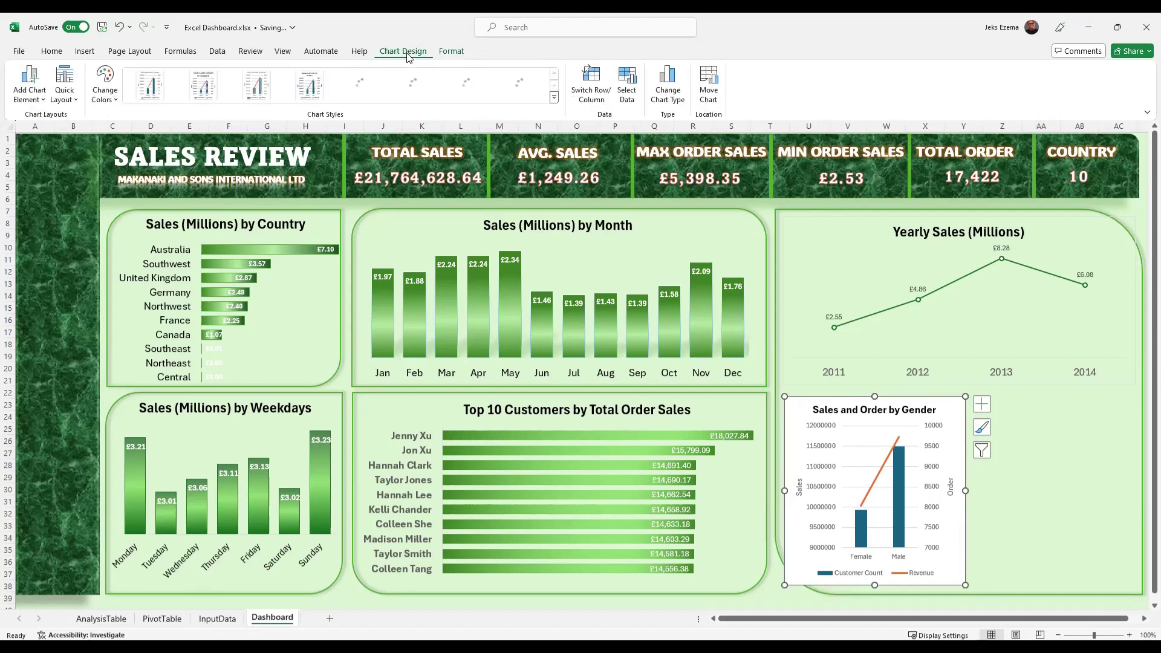
left_click(454, 55)
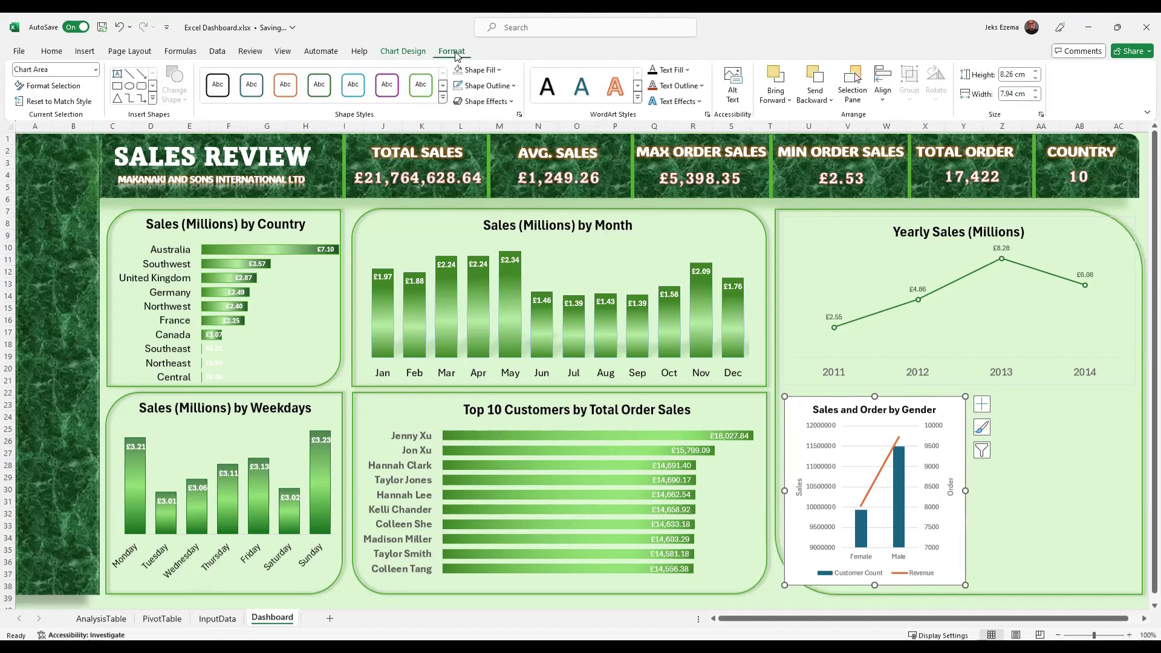
left_click(481, 70)
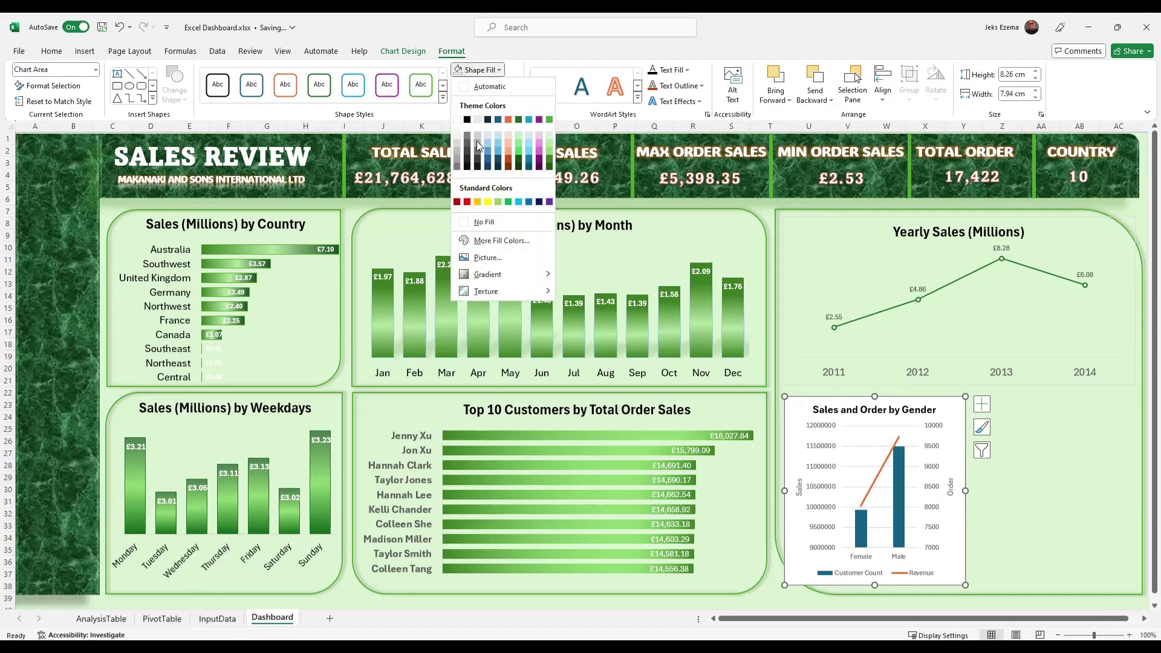
left_click(488, 225)
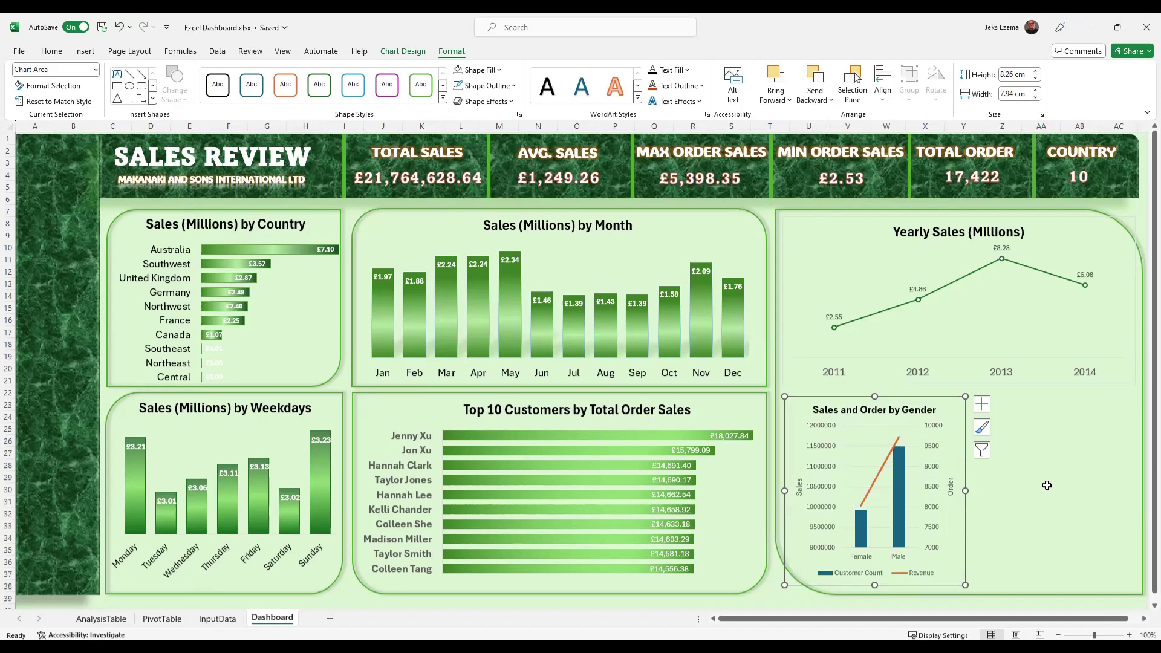
left_click(880, 470)
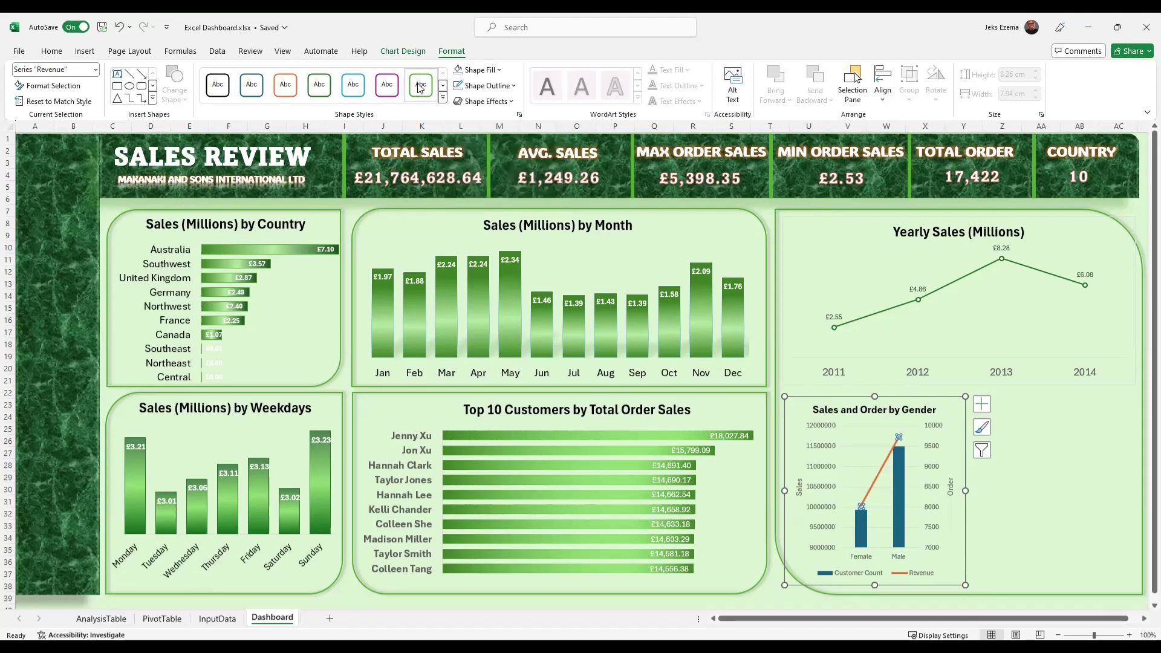
Give the Revenue line a green style and the Customer Count bars Colored Fill - Dark Green, Accent 3.
left_click(420, 86)
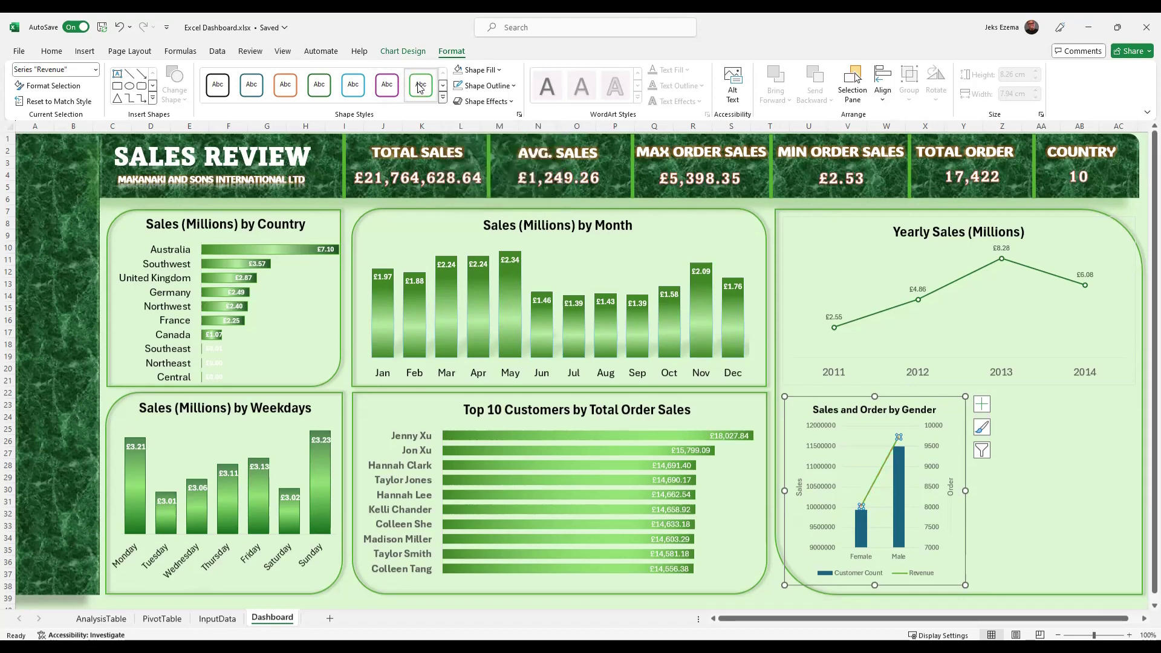
left_click(901, 483)
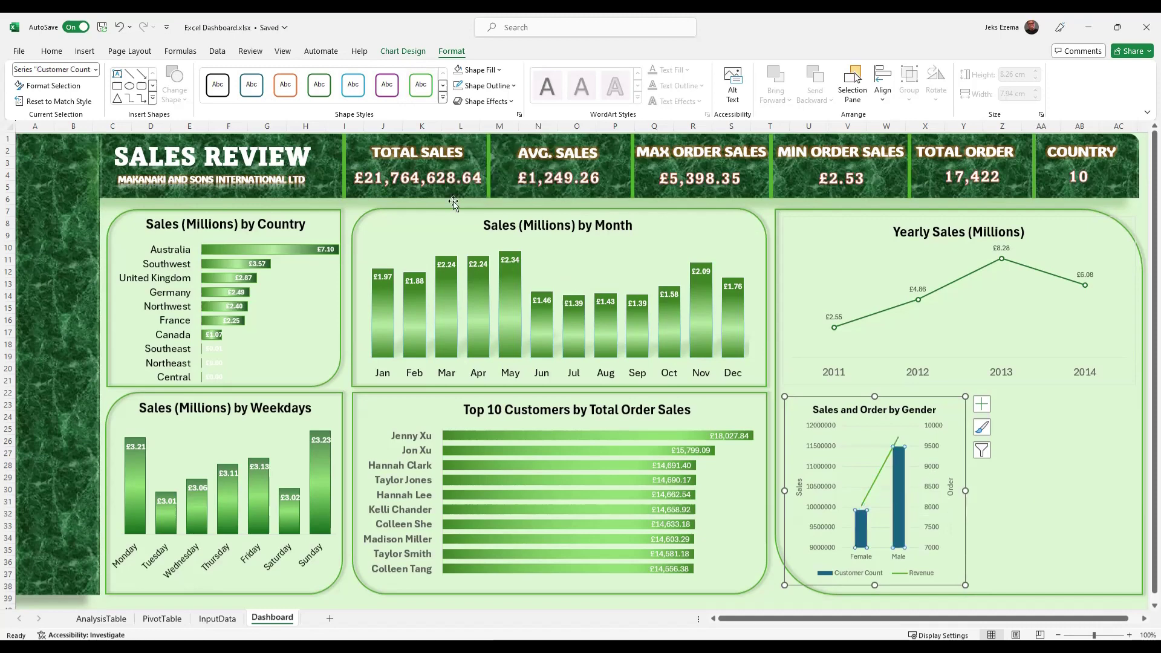
left_click(319, 85)
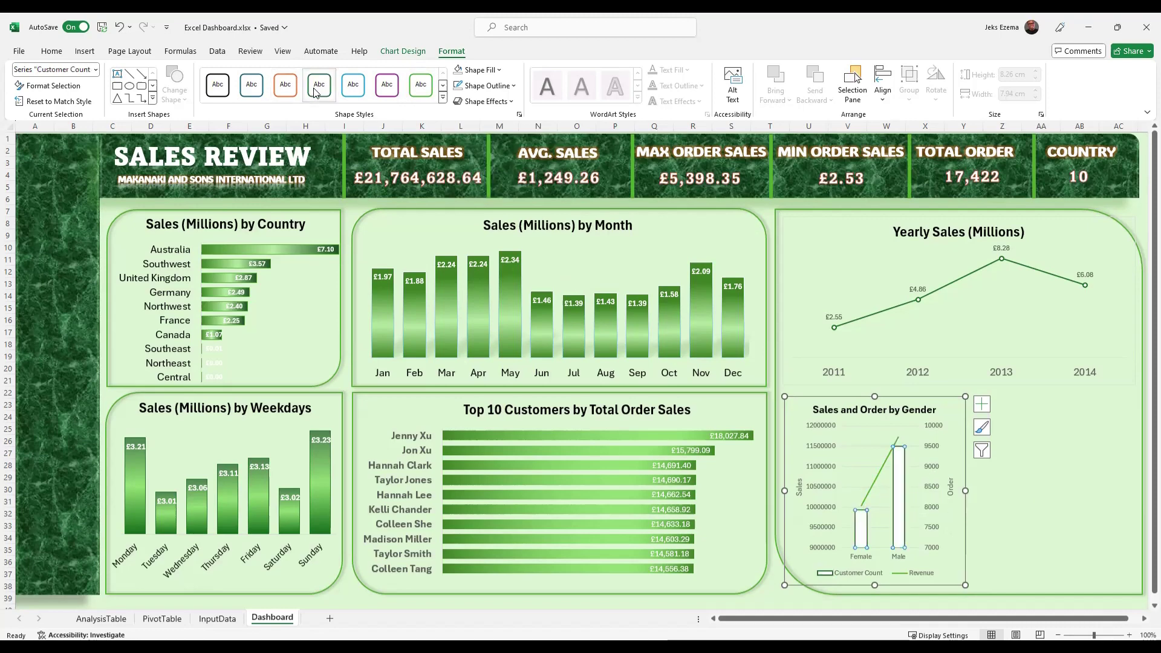
left_click(443, 100)
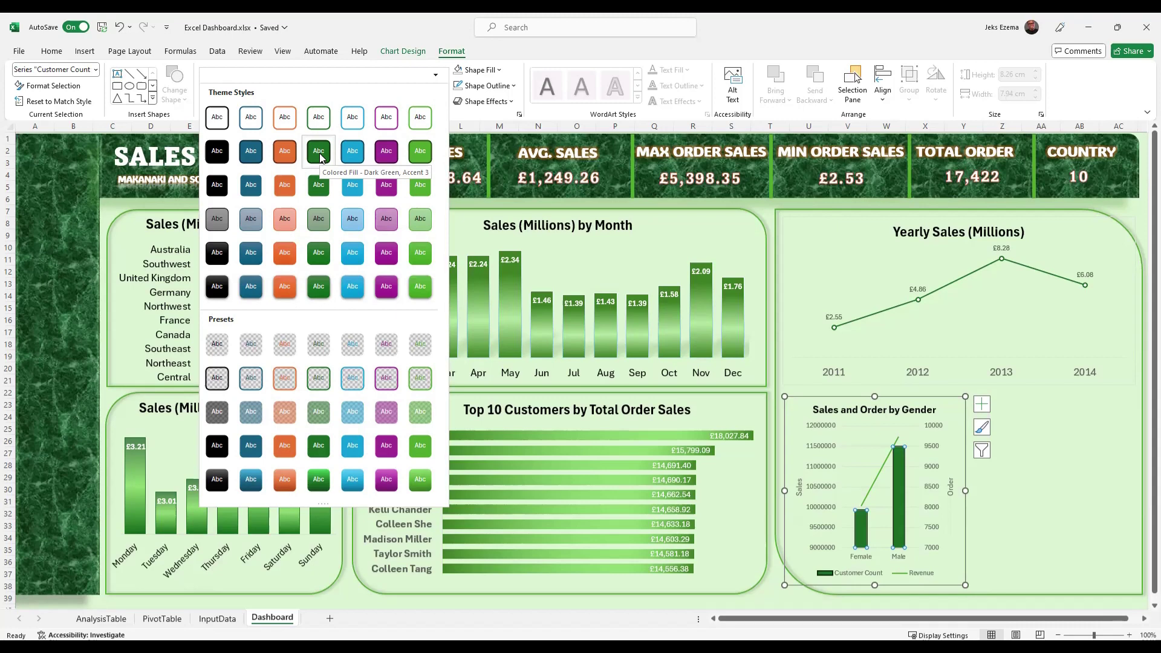
left_click(319, 447)
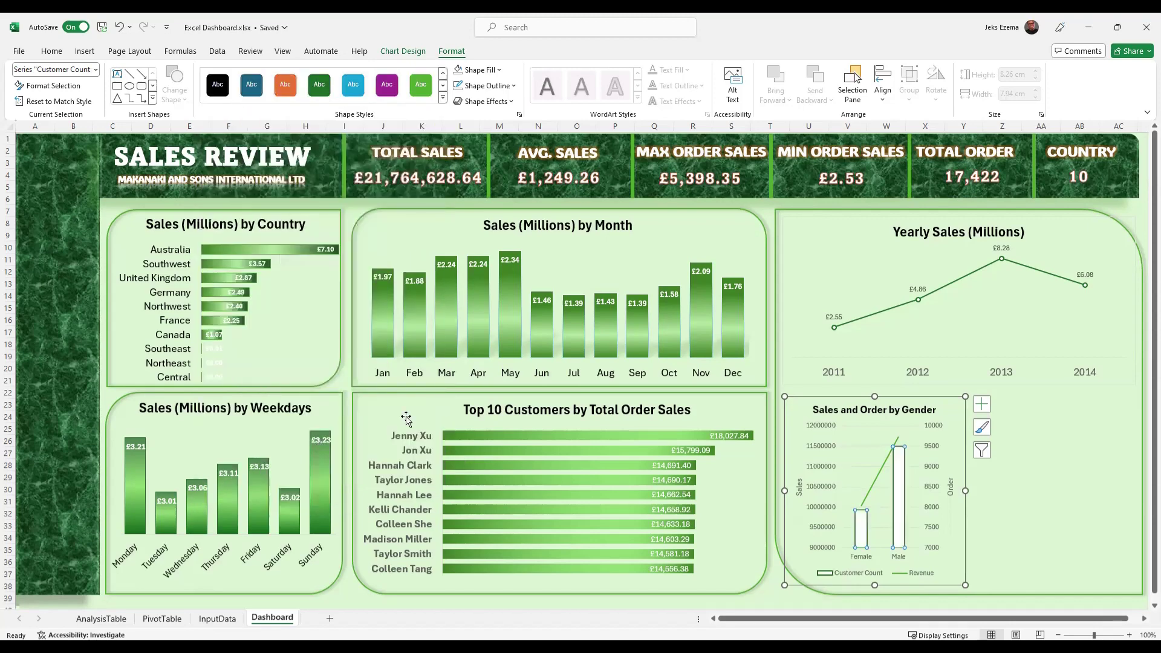
left_click(1064, 498)
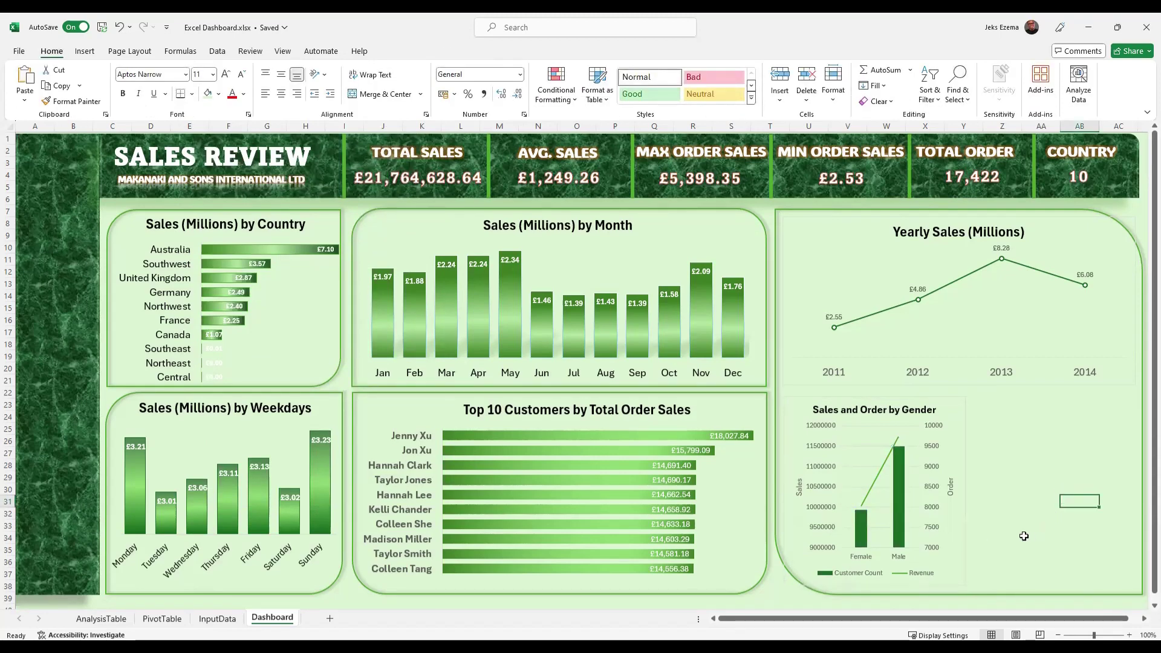
Bold the Sales and Order axis titles and give Sales a darker font colour.
left_click(797, 488)
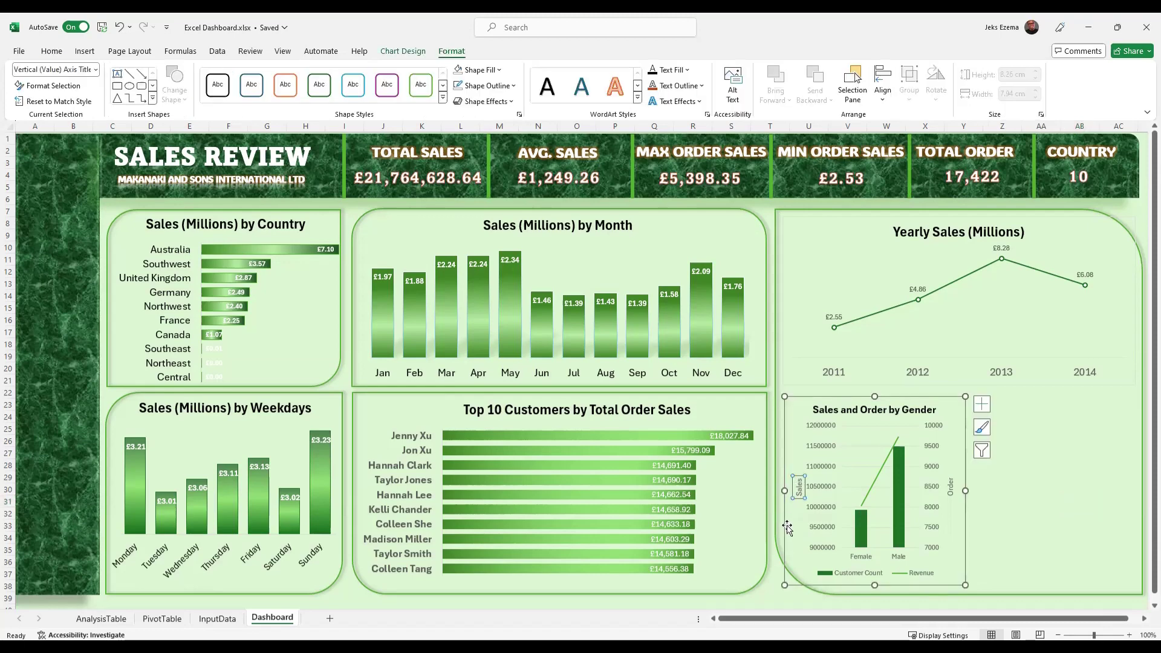
left_click(52, 52)
left_click(123, 94)
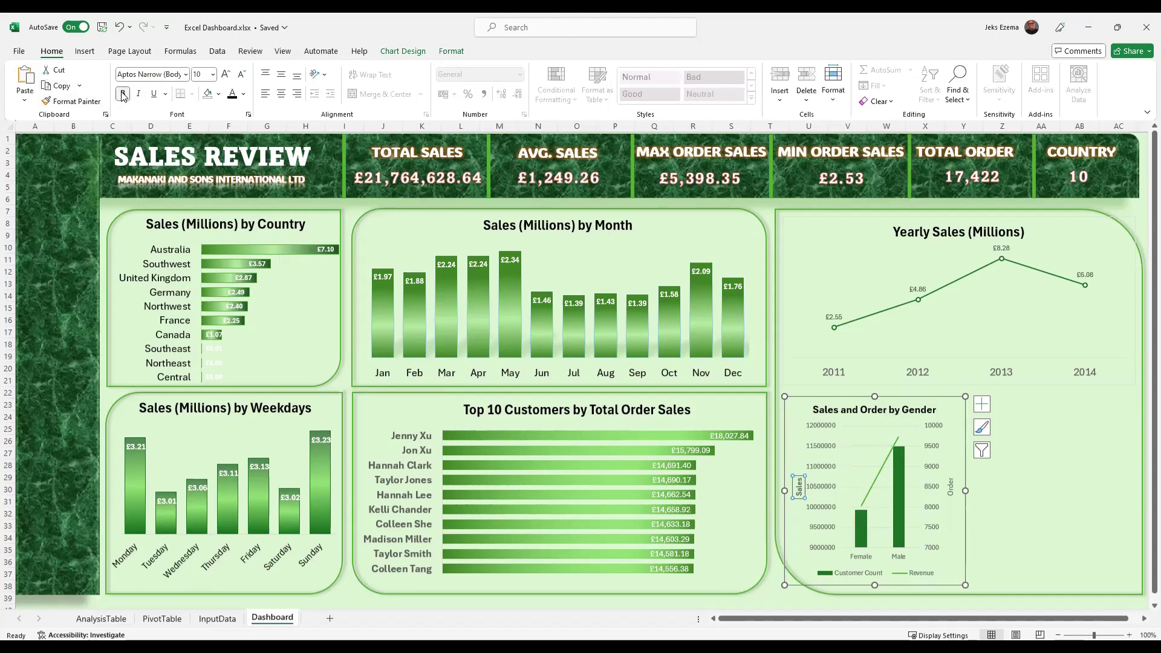
left_click(233, 95)
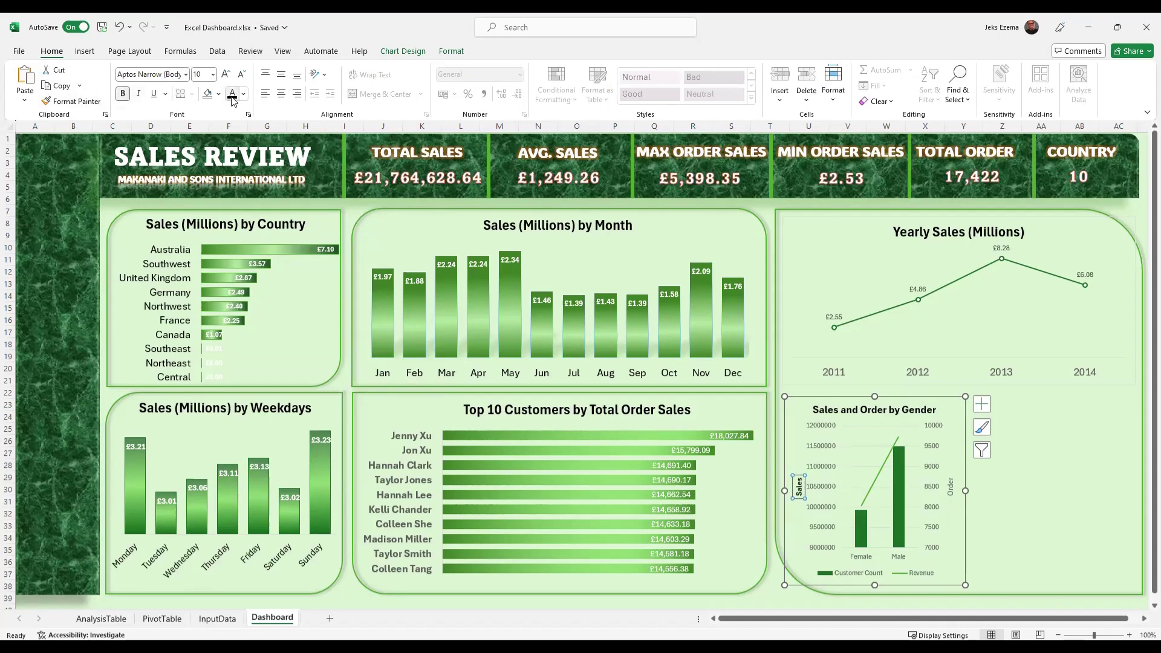
left_click(953, 492)
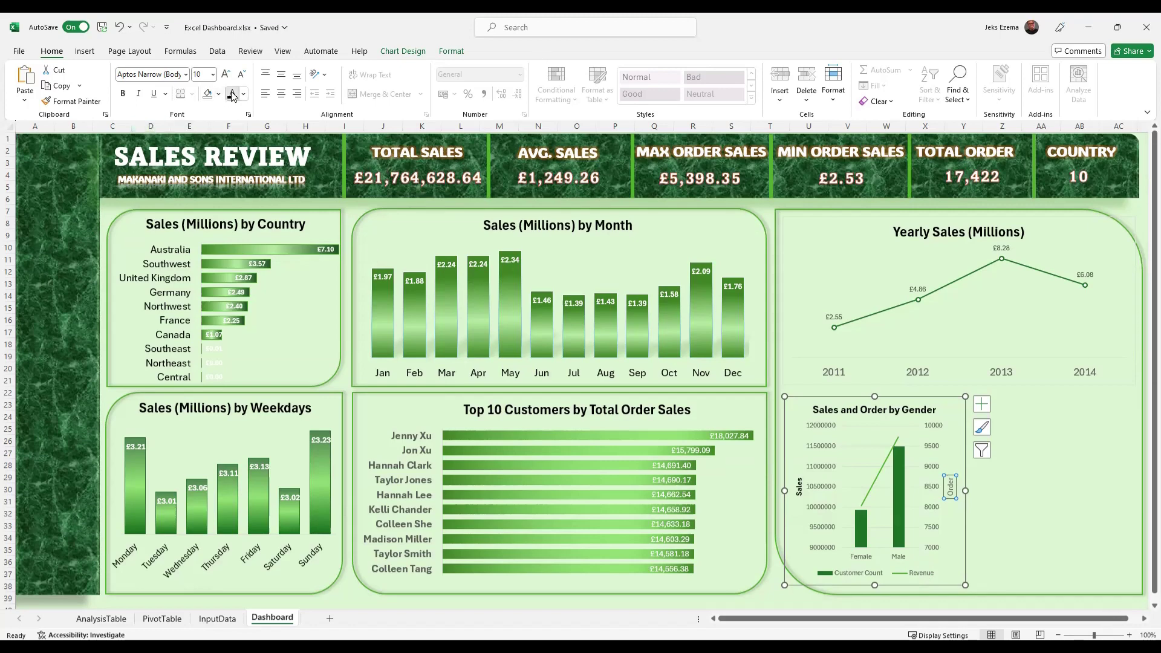
left_click(124, 93)
Change the Gender table's header in InputData cell C72 to 'Sales', then return to Dashboard.
left_click(219, 619)
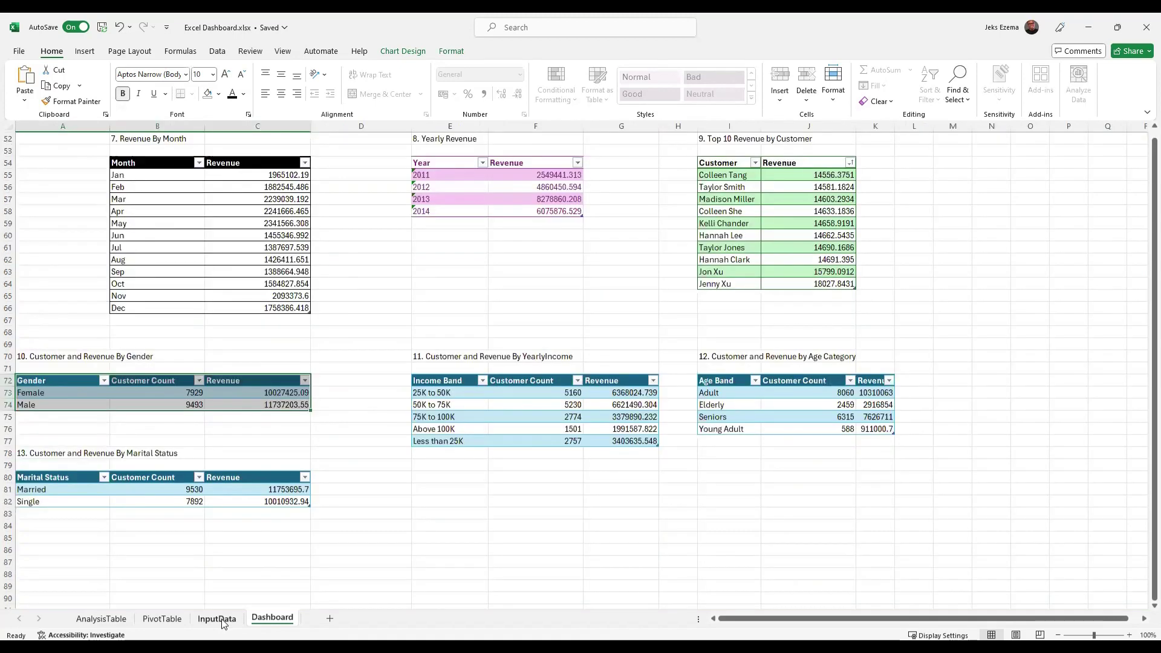
left_click(230, 379)
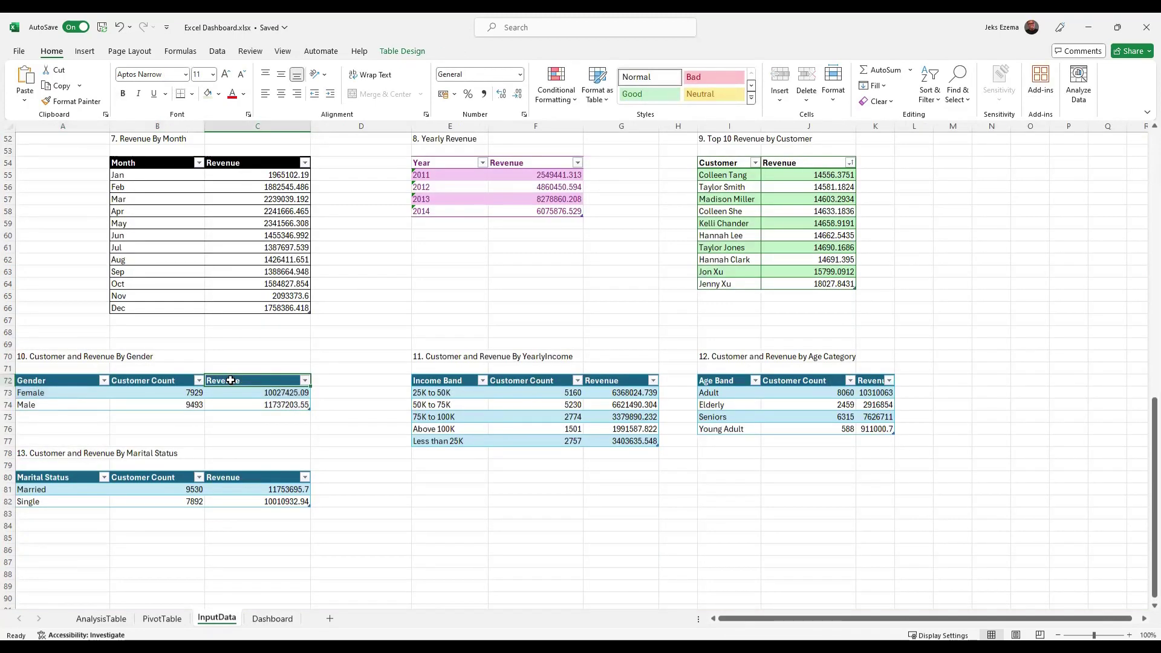
type("Sales")
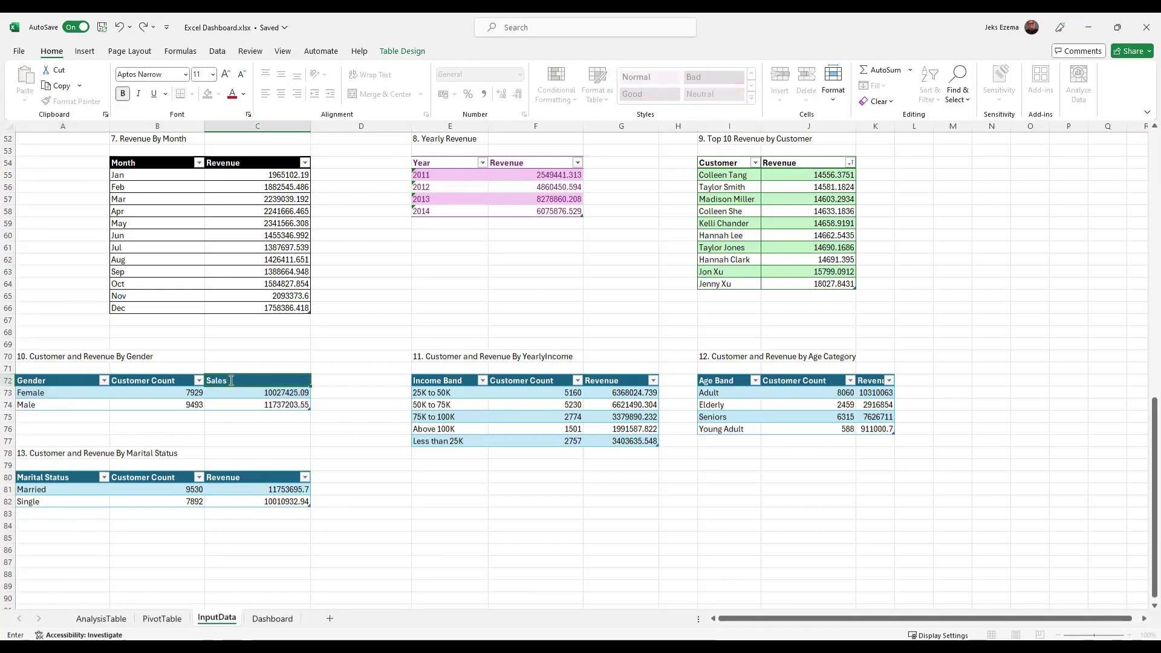
key("Return")
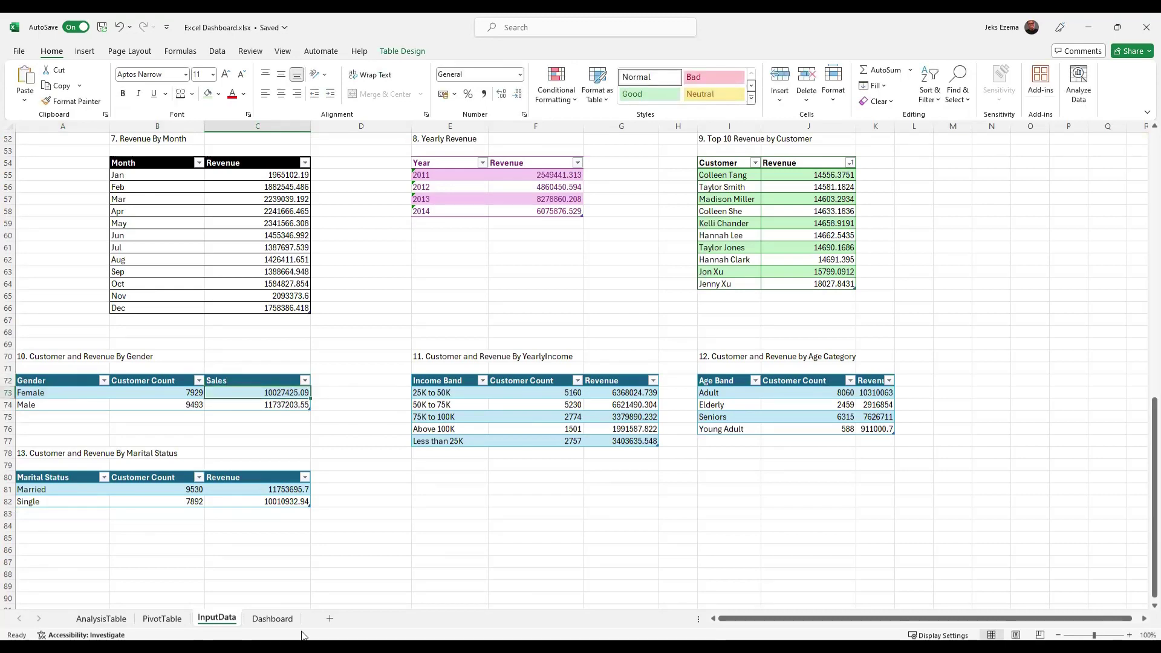
left_click(281, 620)
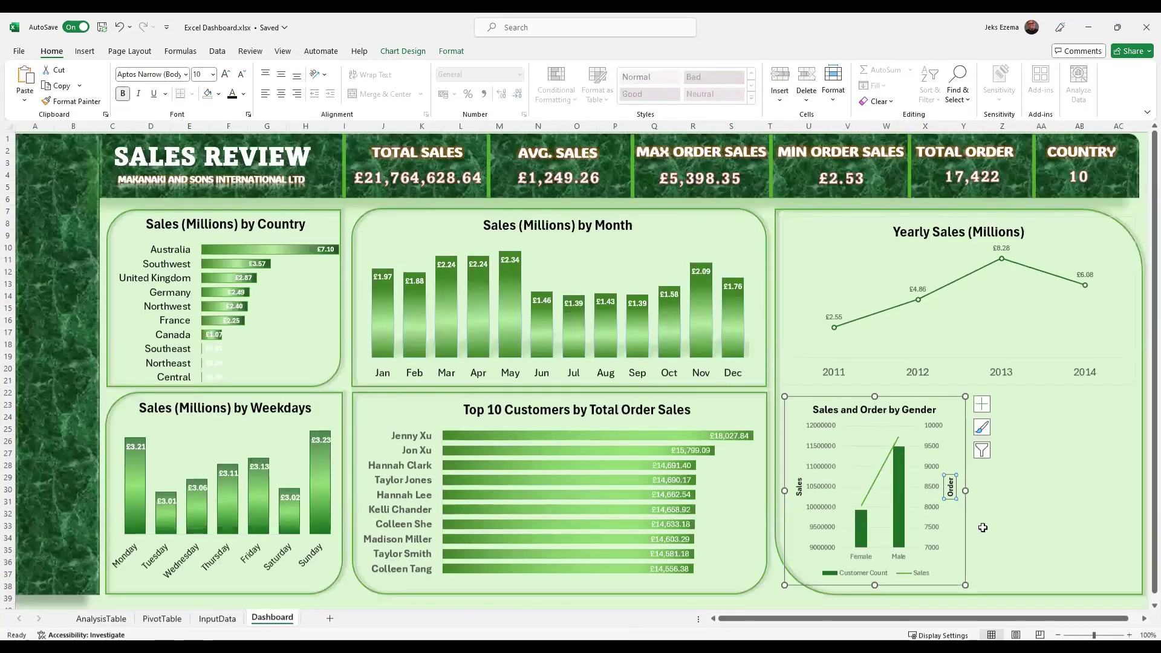
left_click(1081, 550)
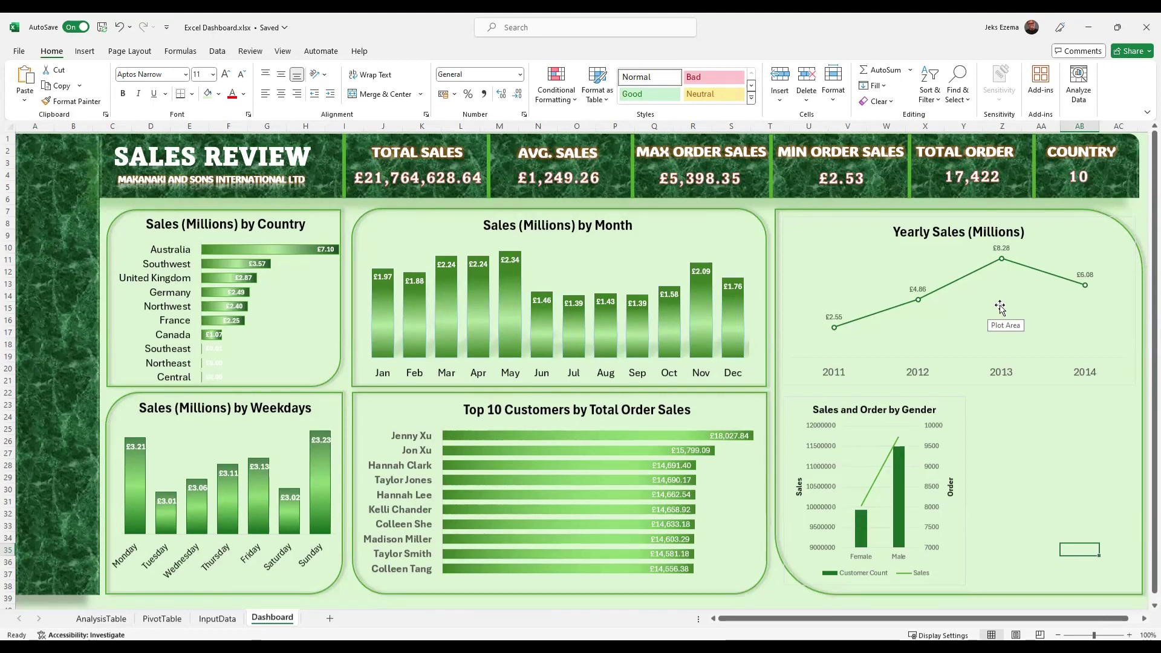
Change the Marital Status header C80 to 'Sales' and select the table A80:C82.
left_click(216, 619)
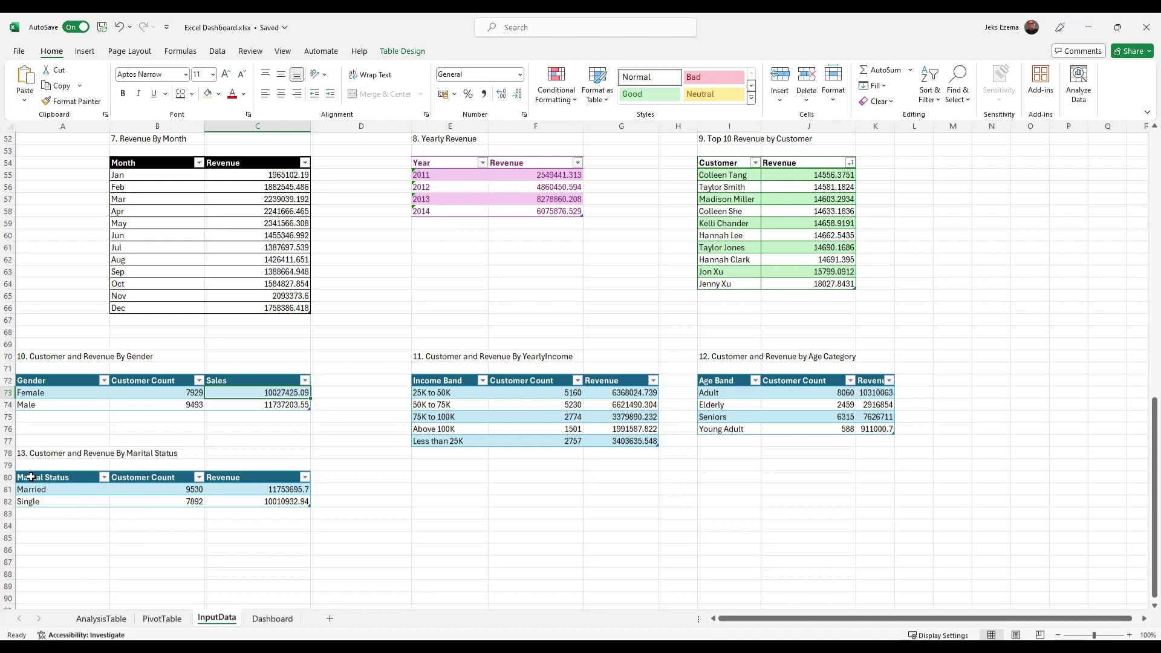
left_click(33, 477)
left_click_drag(133, 482, 269, 502)
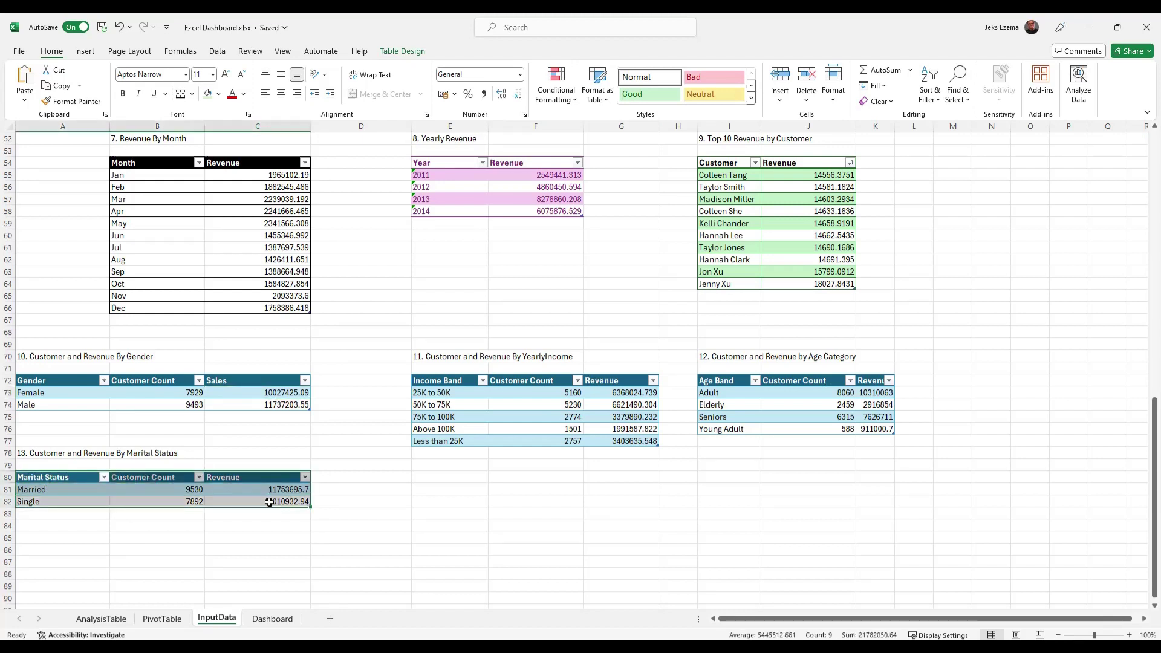
left_click(454, 515)
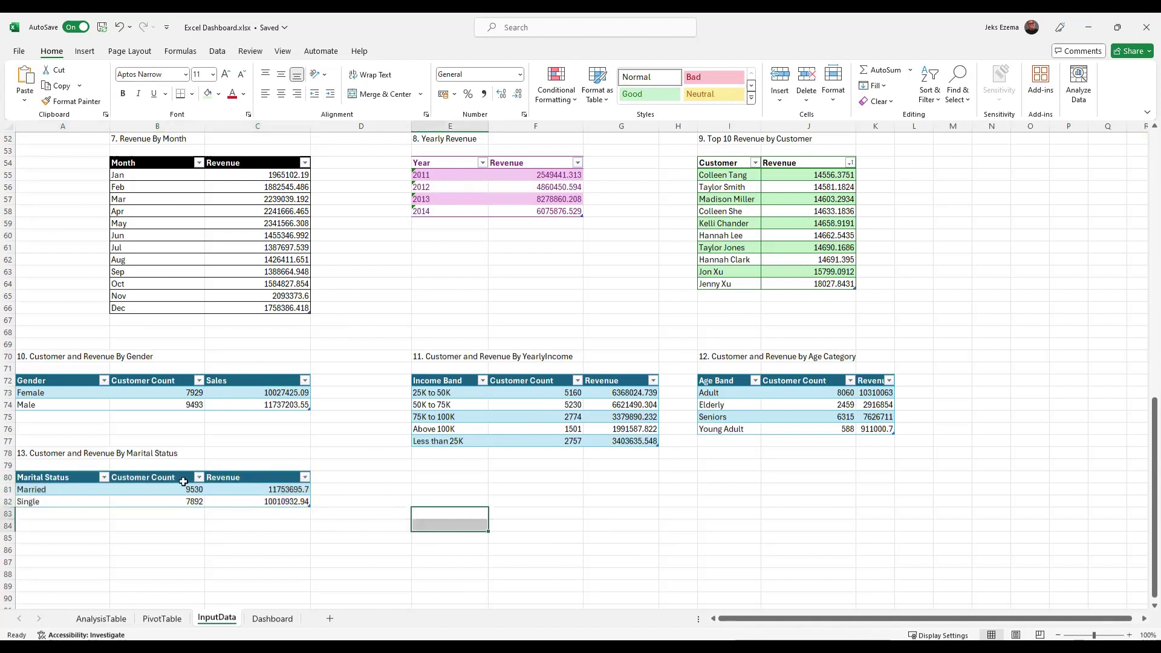
left_click(222, 479)
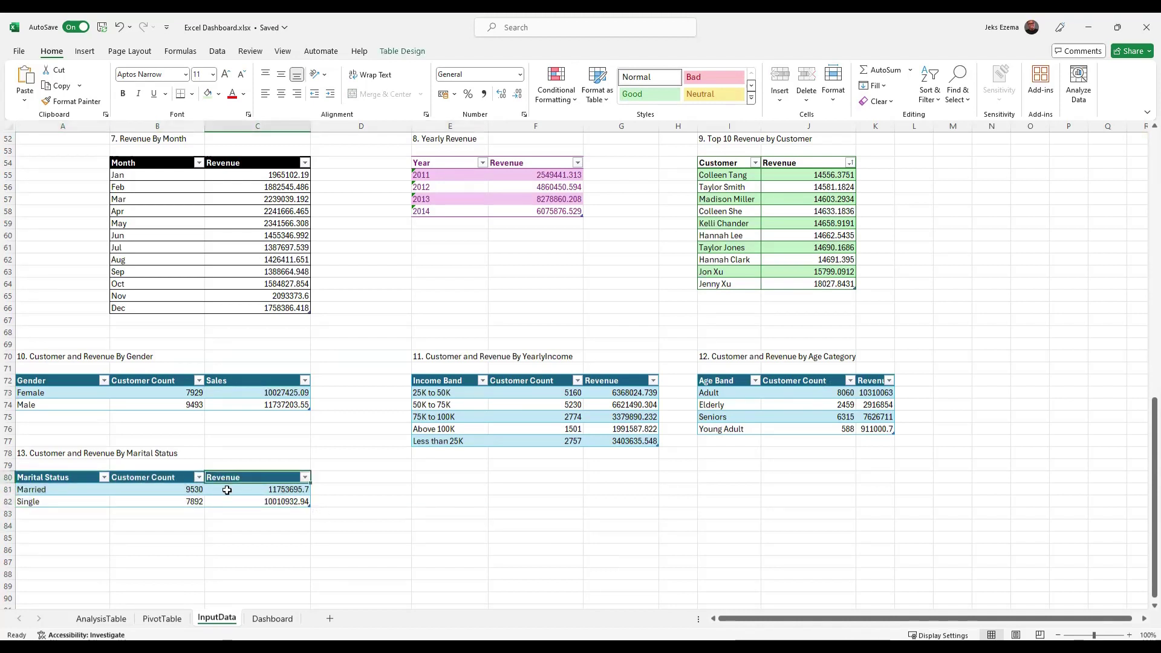
type("Sa")
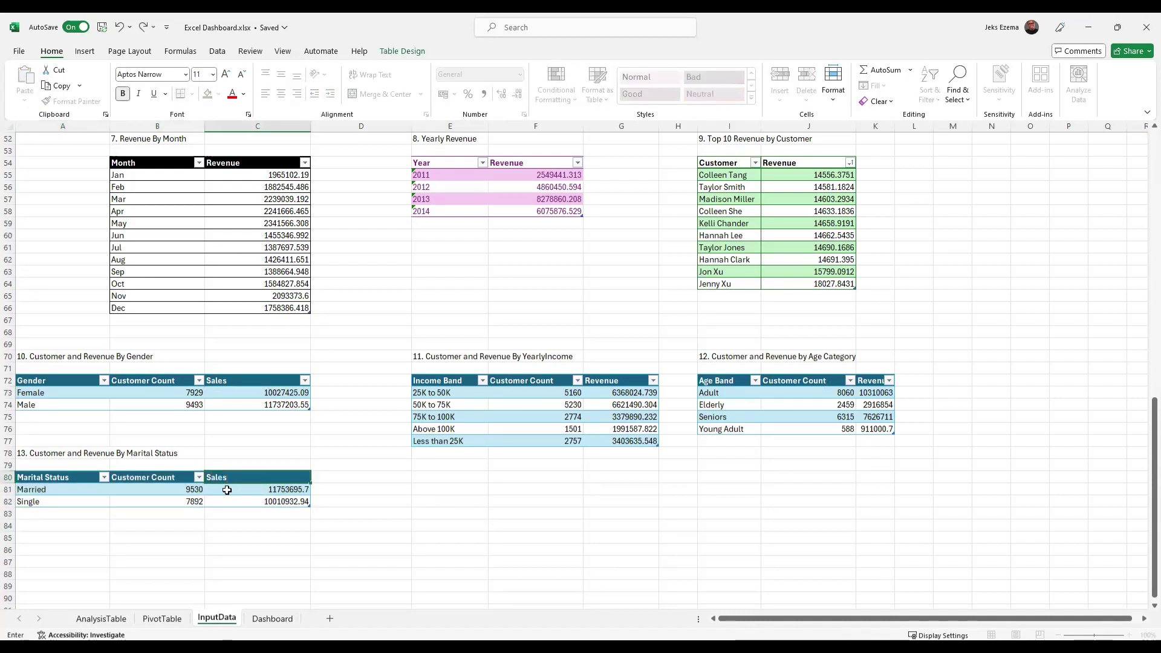
type("les")
key("Return")
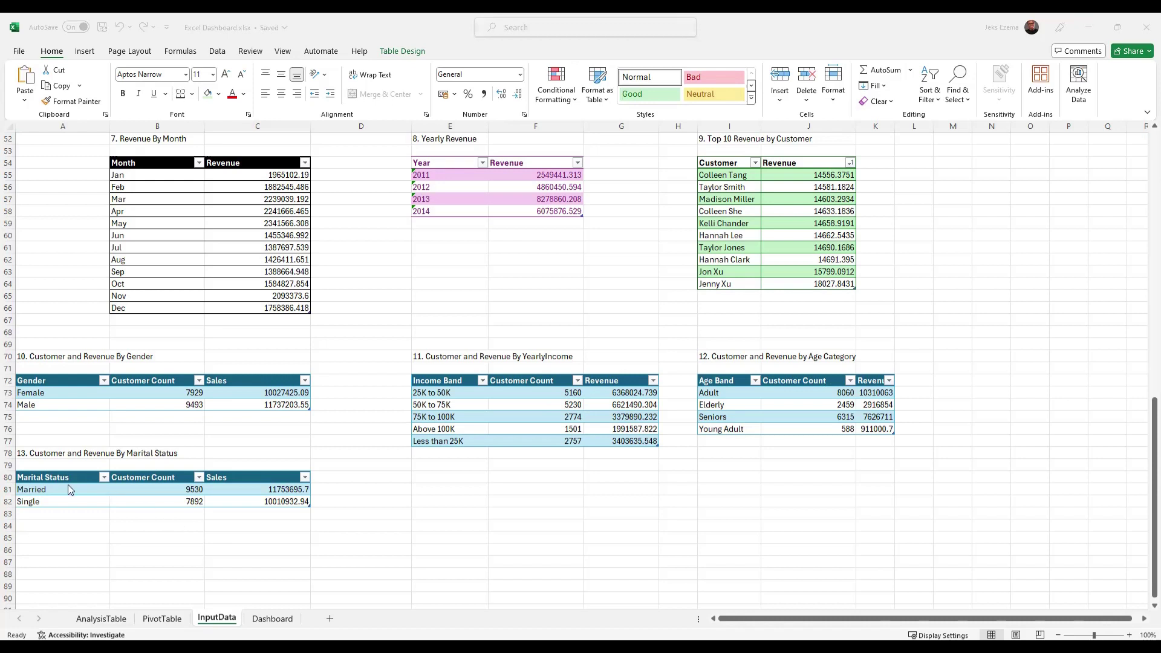
left_click(18, 476)
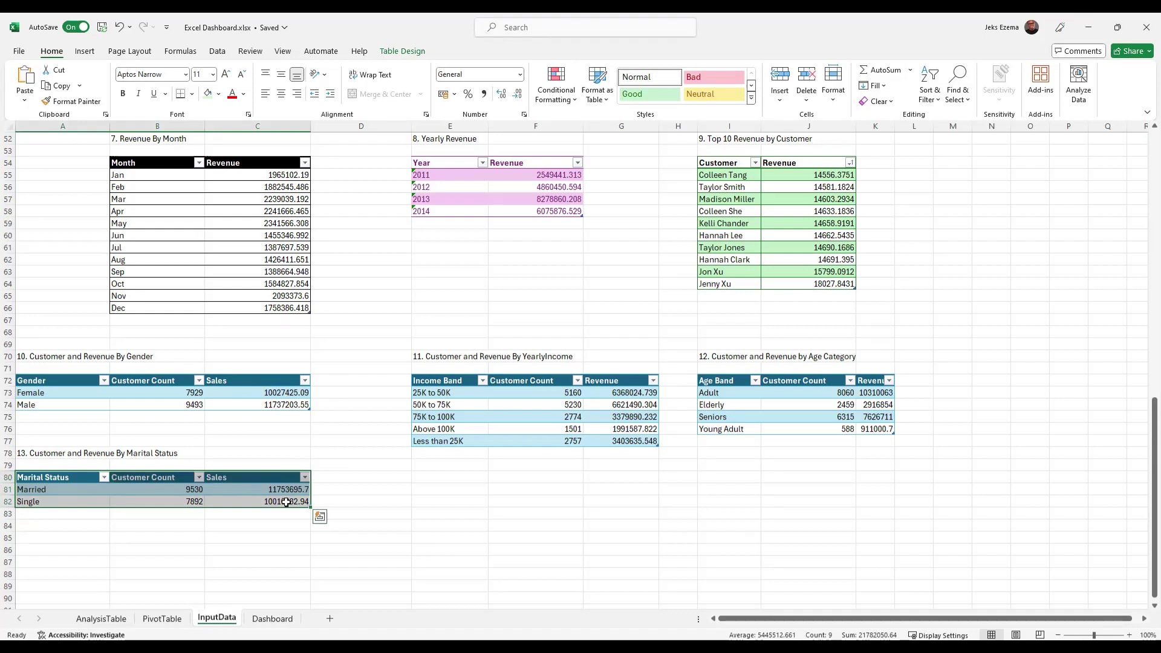
Insert a Clustered Column - Line on Secondary Axis combo chart from the Marital Status table.
left_click(84, 51)
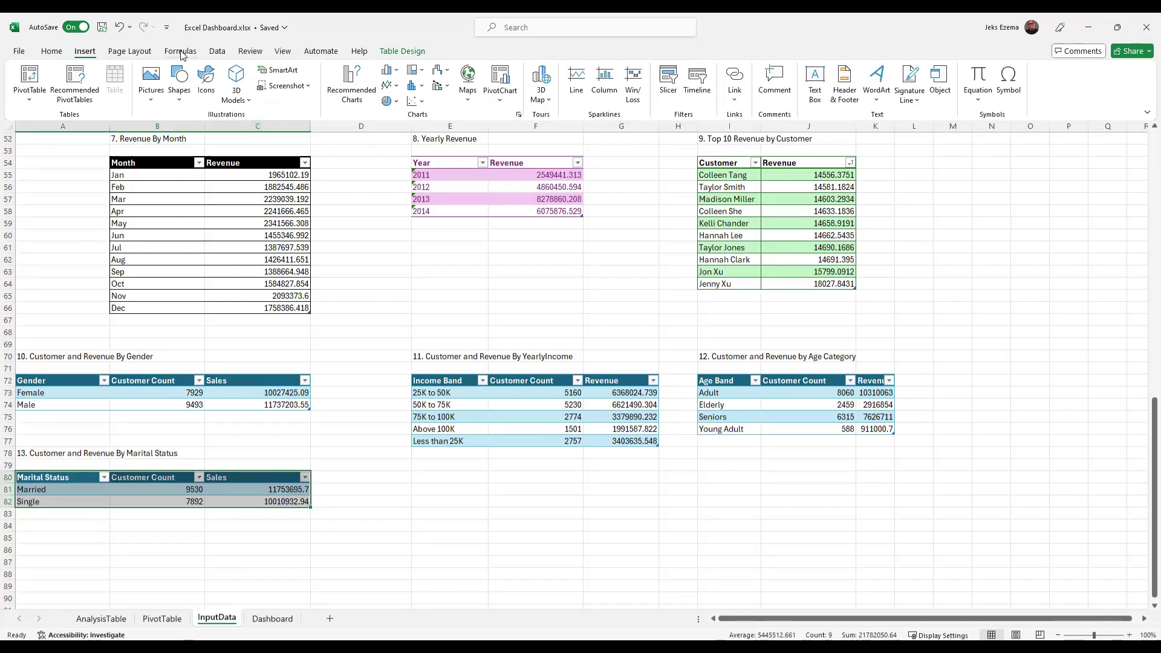
left_click(217, 52)
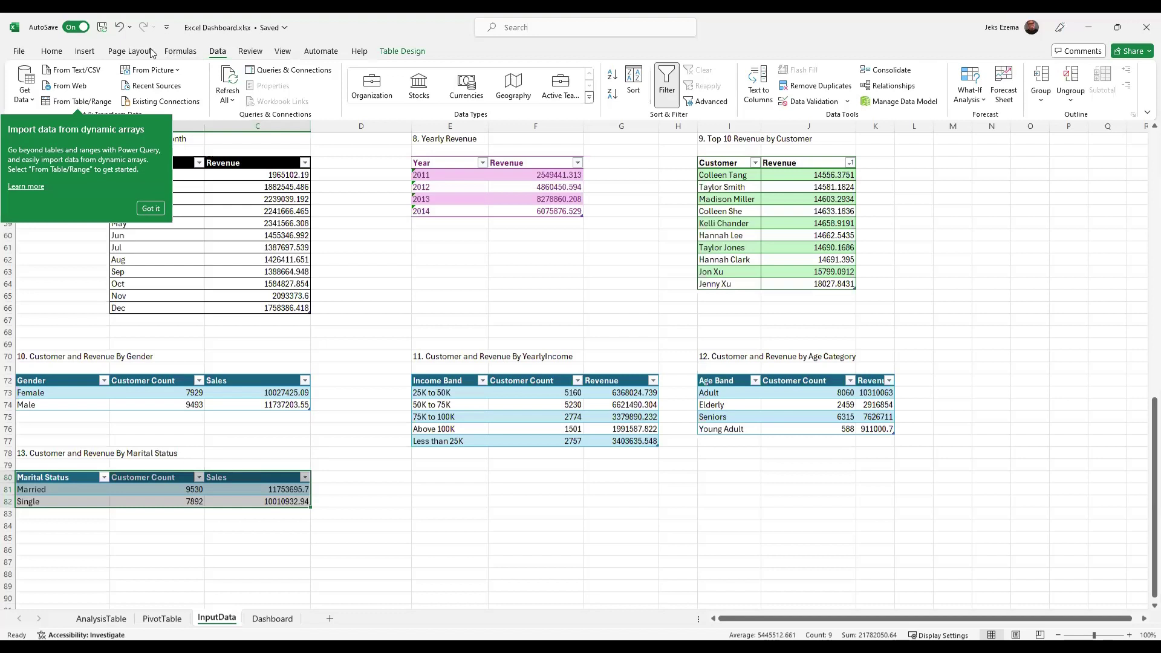
left_click(85, 52)
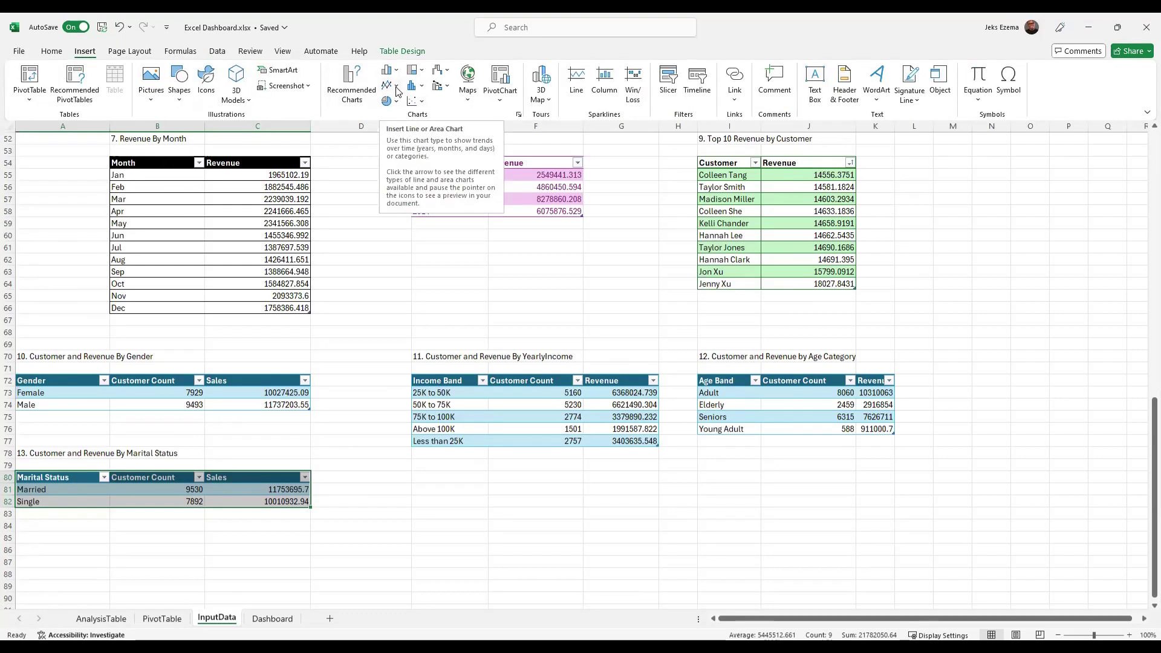
left_click(449, 89)
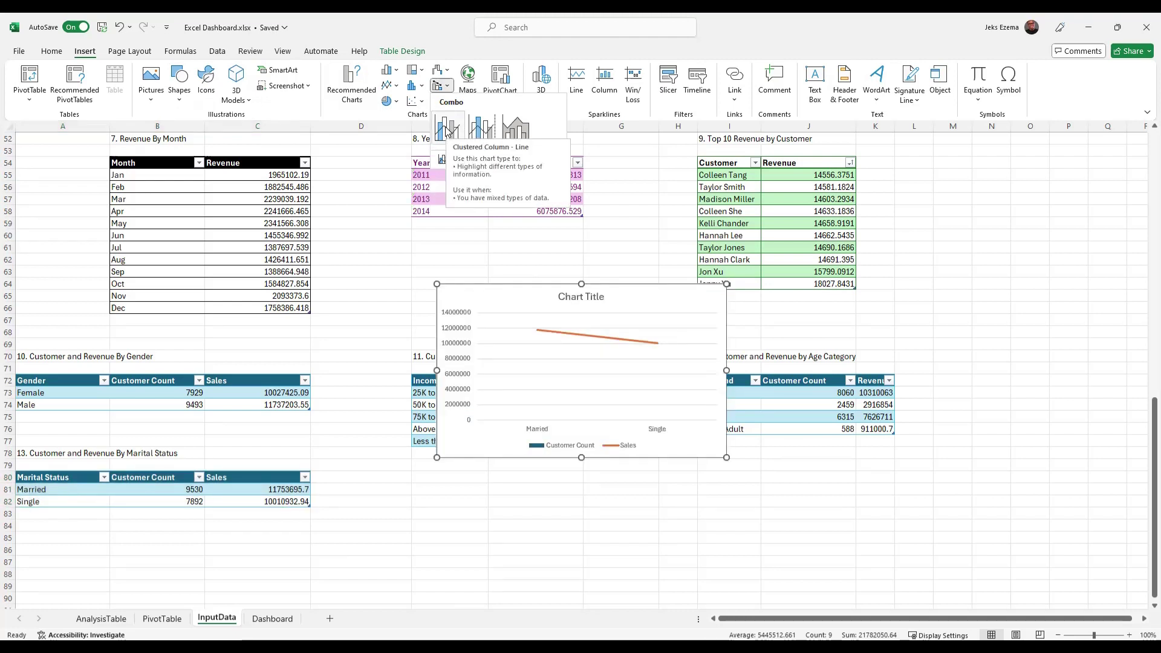
left_click(483, 134)
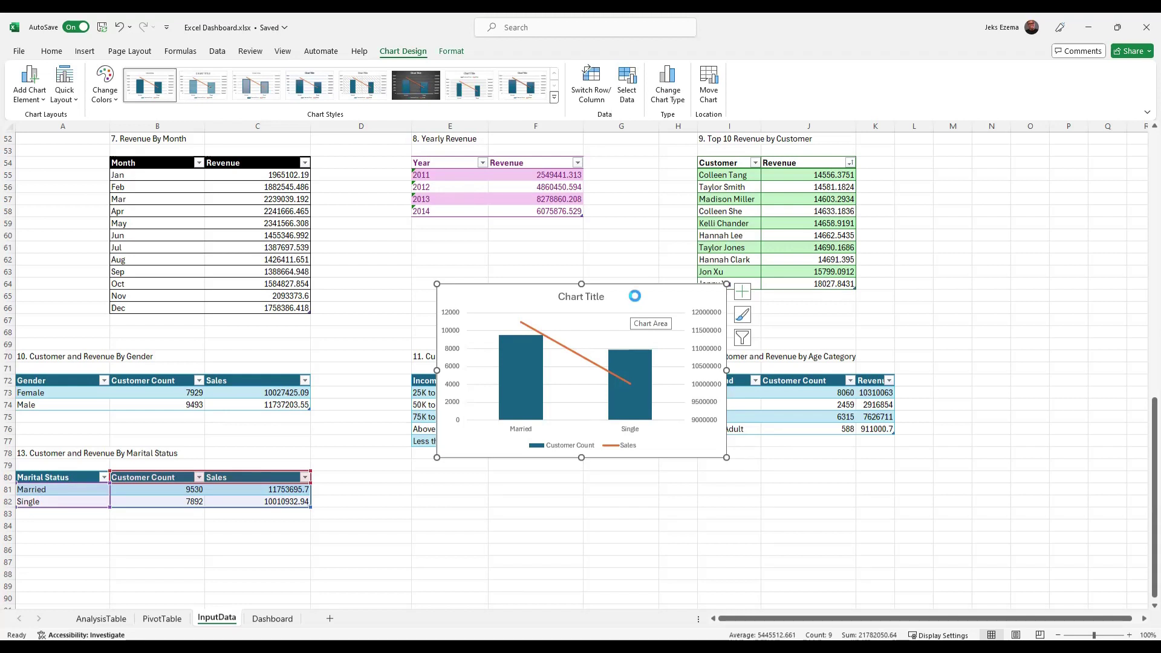
Move the marital-status chart to the Dashboard and size it beside the gender chart in the bottom-right panel.
key("ctrl+x")
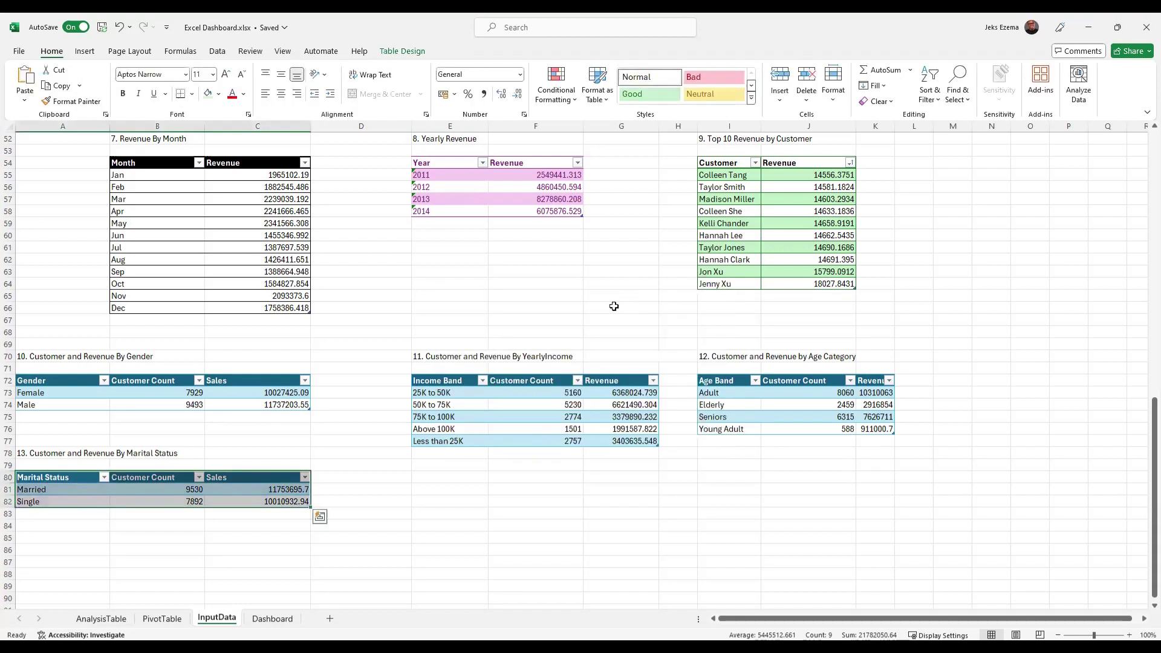
left_click(255, 616)
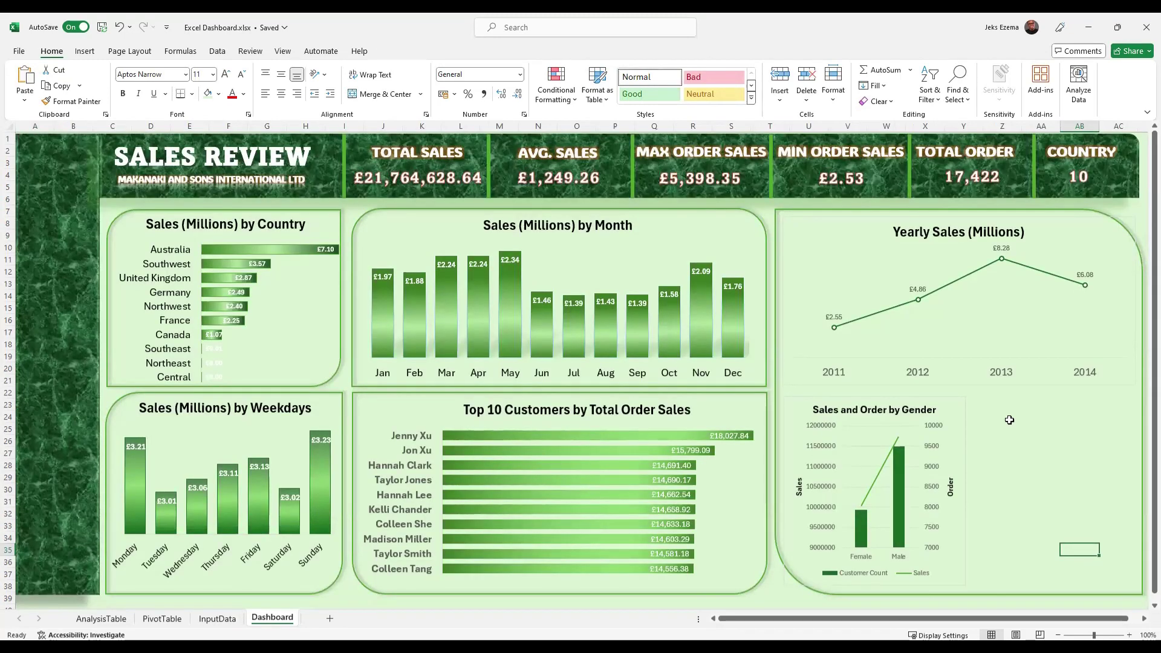
left_click(1009, 420)
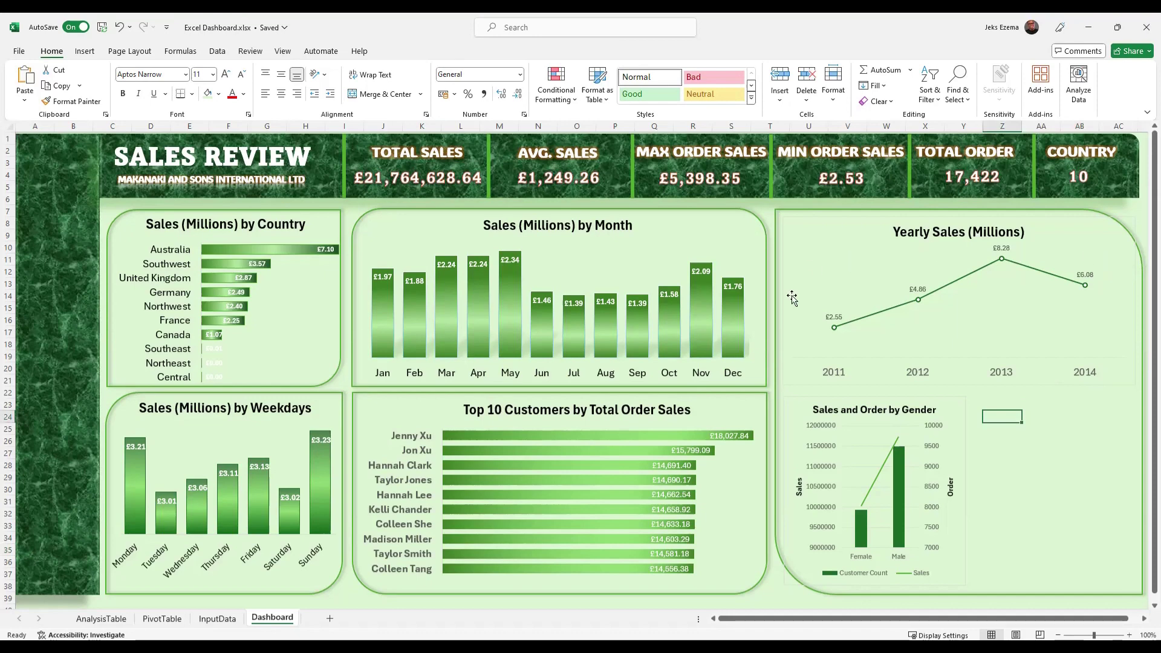
left_click(779, 401)
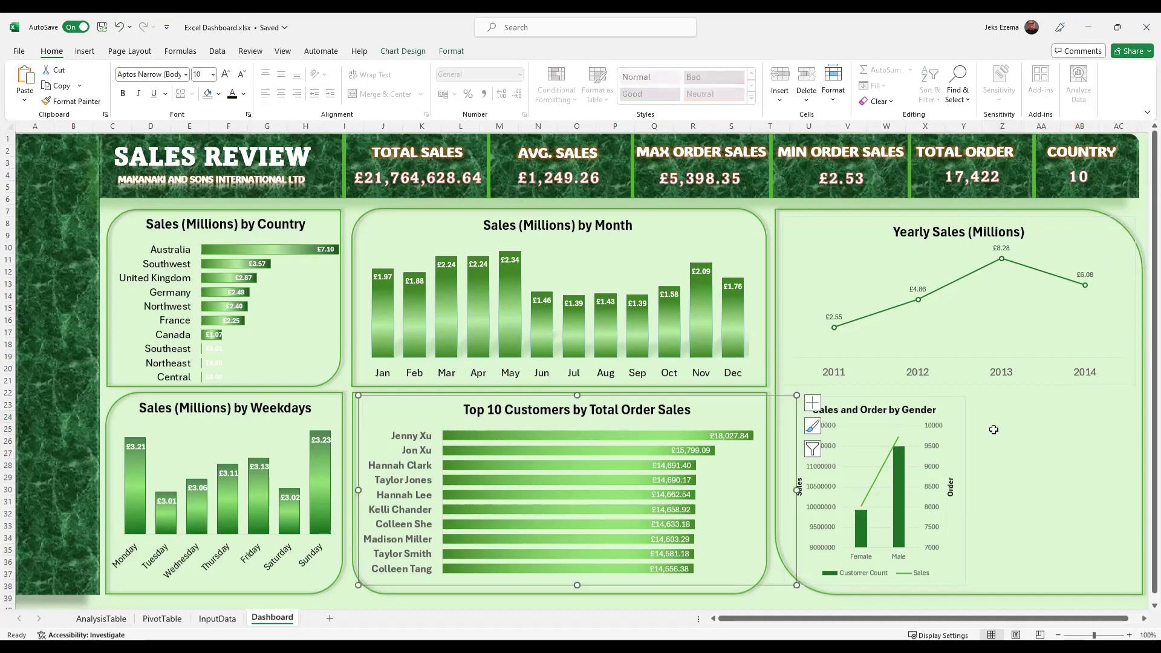
left_click(1059, 427)
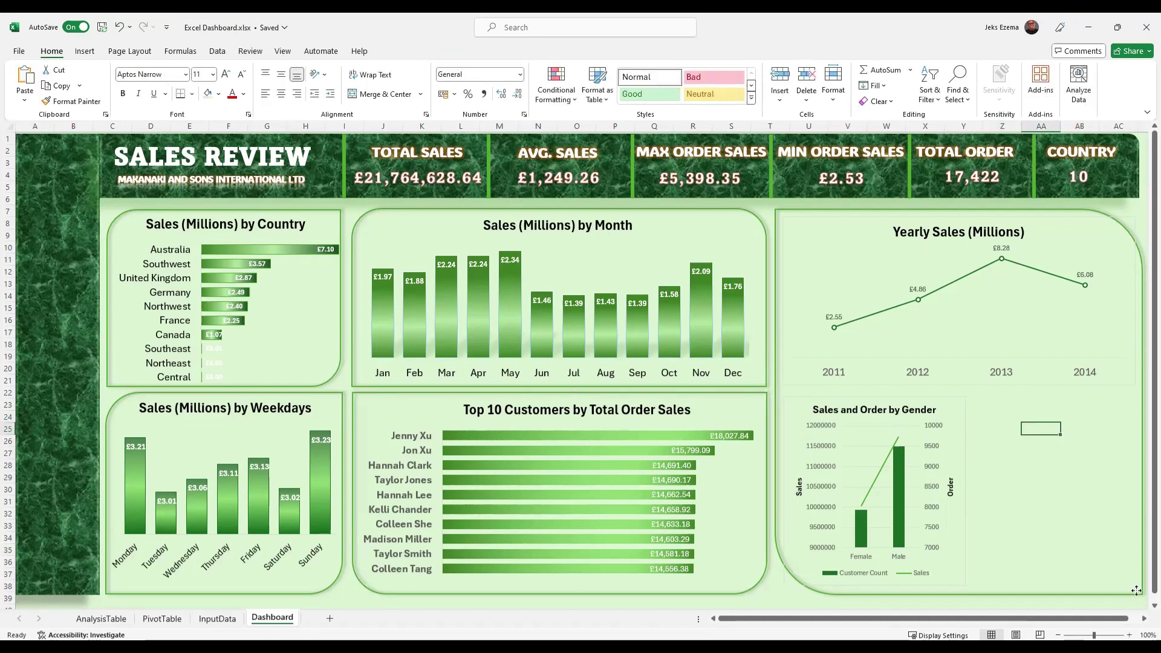
left_click(1137, 591)
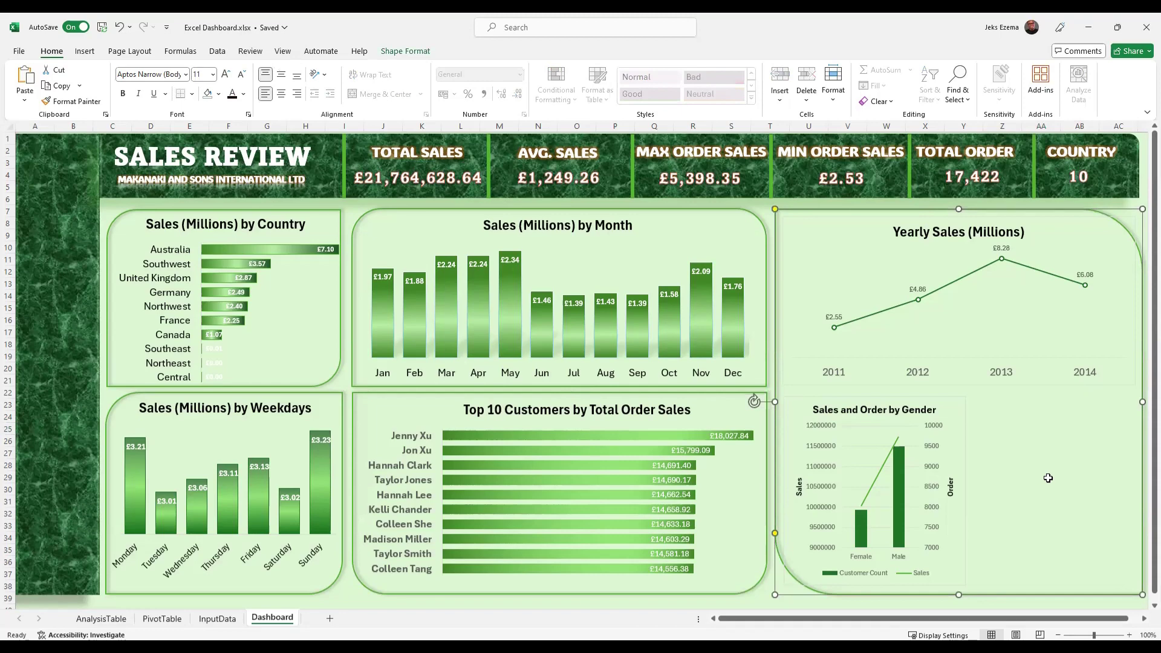
key("ctrl+v")
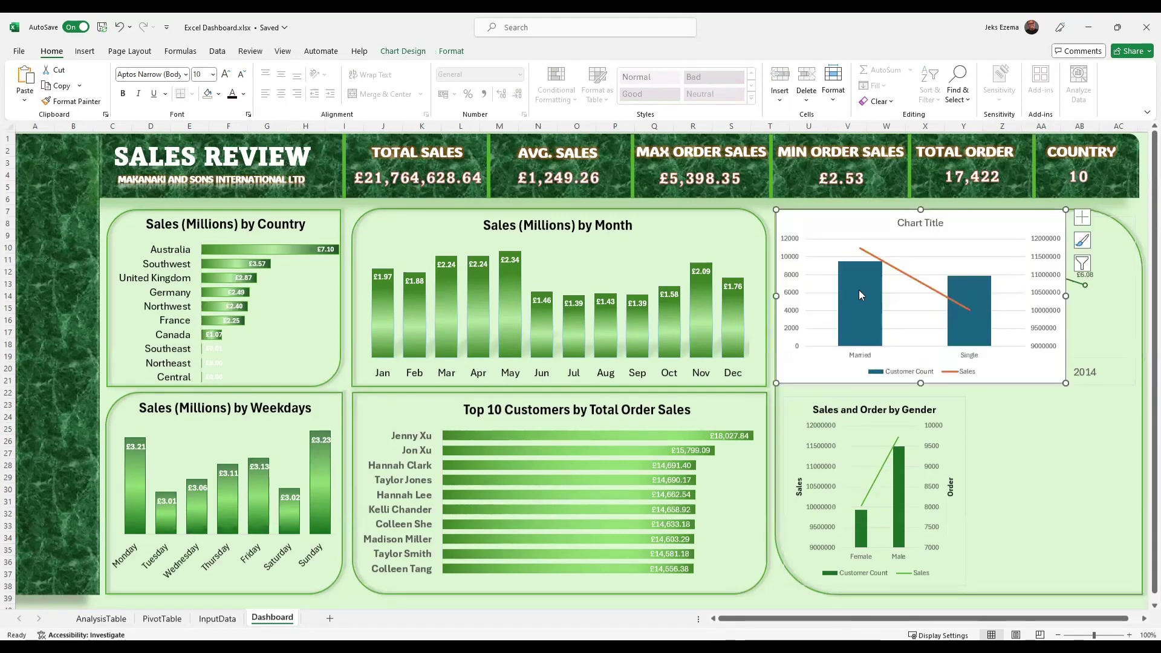
left_click_drag(978, 218, 1045, 418)
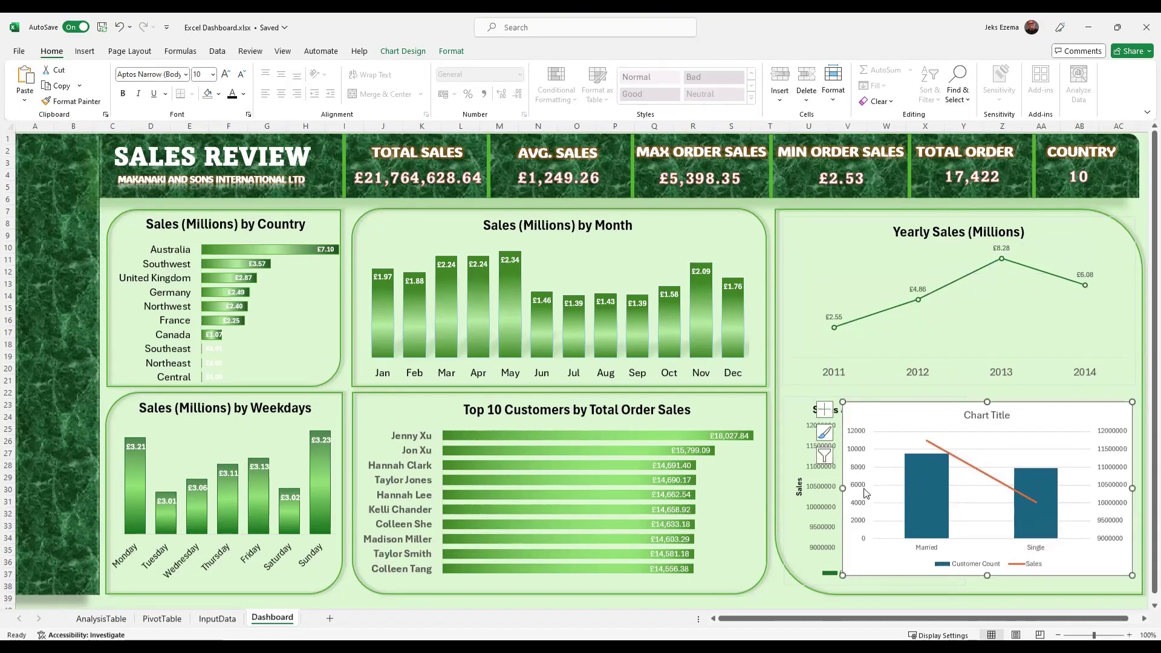
left_click_drag(843, 487, 982, 472)
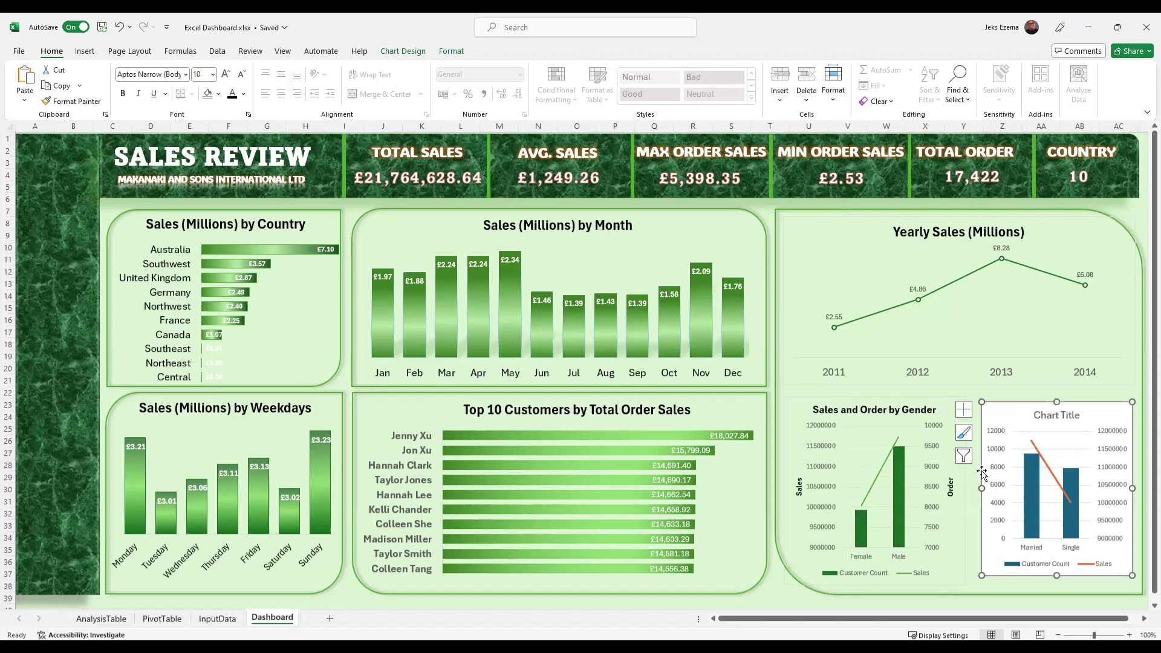
left_click_drag(1066, 575, 1057, 569)
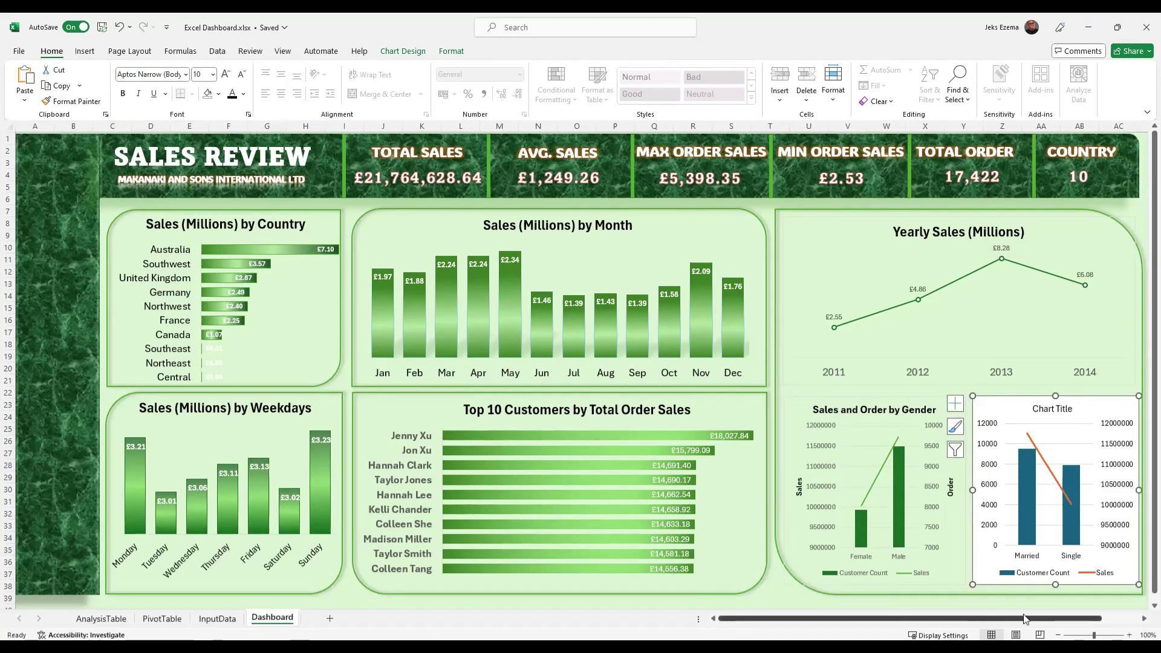
Display the gender chart's Sales axis in Millions and widen the chart slightly left.
double_click(814, 446)
left_click(1089, 368)
left_click(1081, 438)
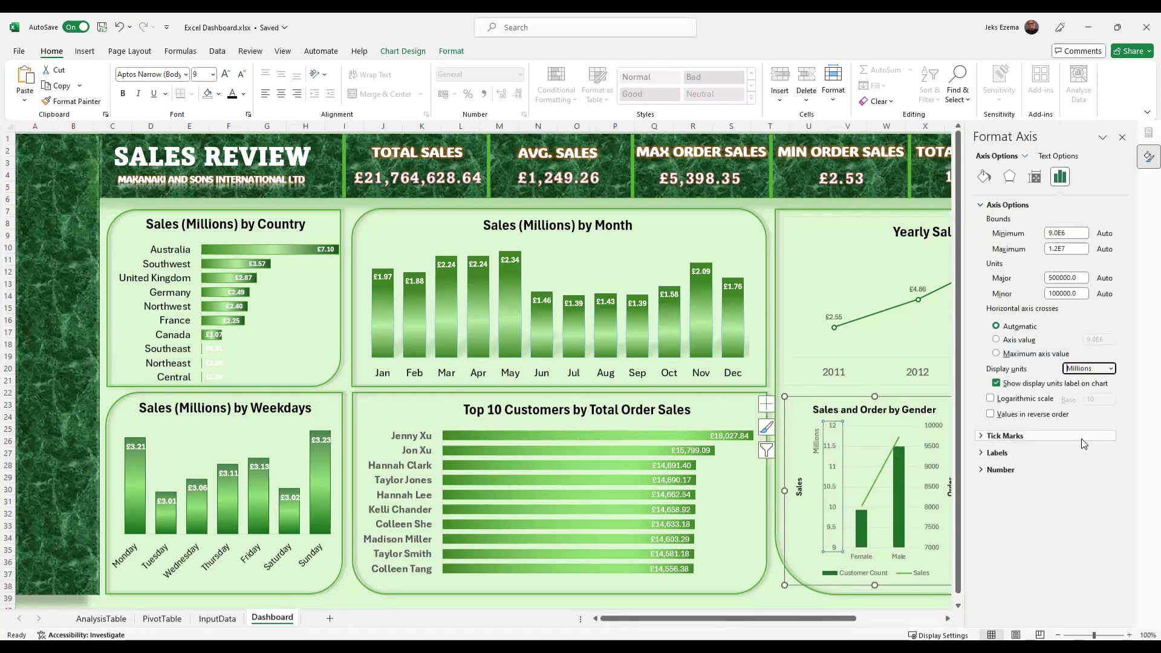
left_click_drag(784, 586, 767, 587)
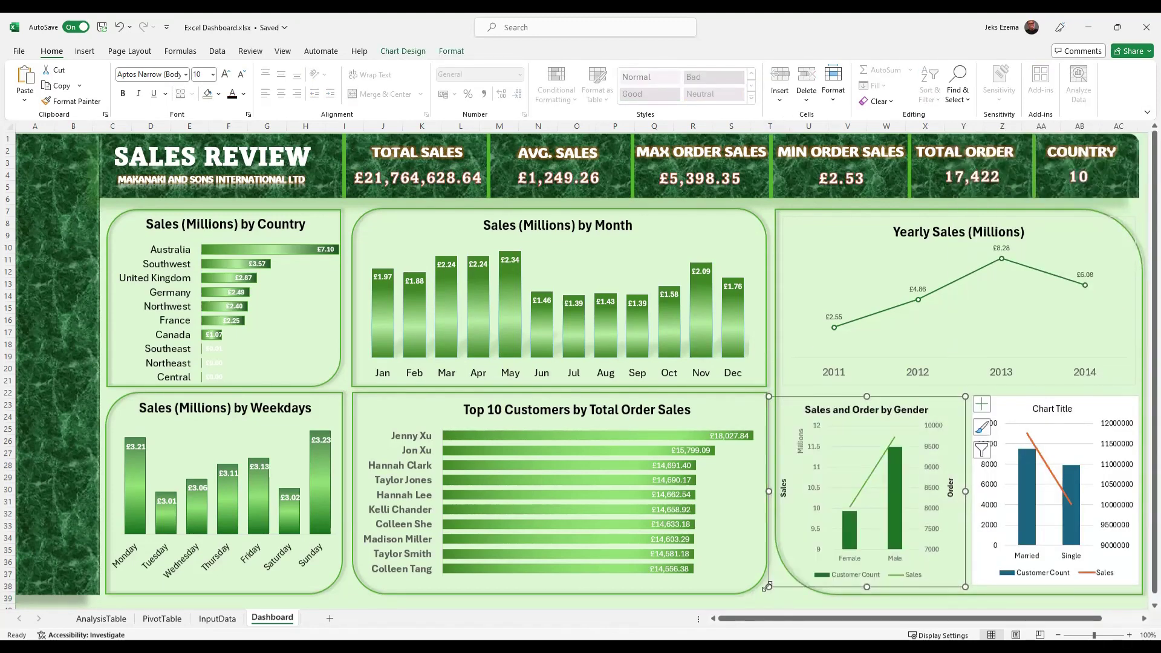
Title the marital chart 'Sales and Order by Marital Status' and go to InputData.
left_click(1097, 408)
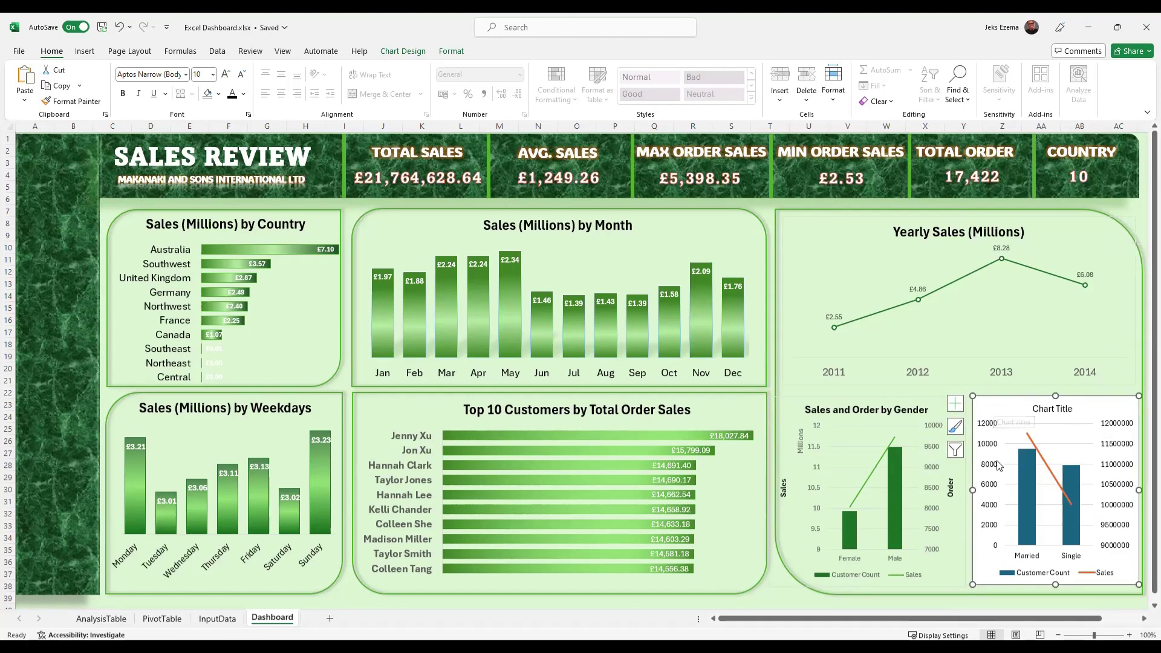
triple_click(1042, 410)
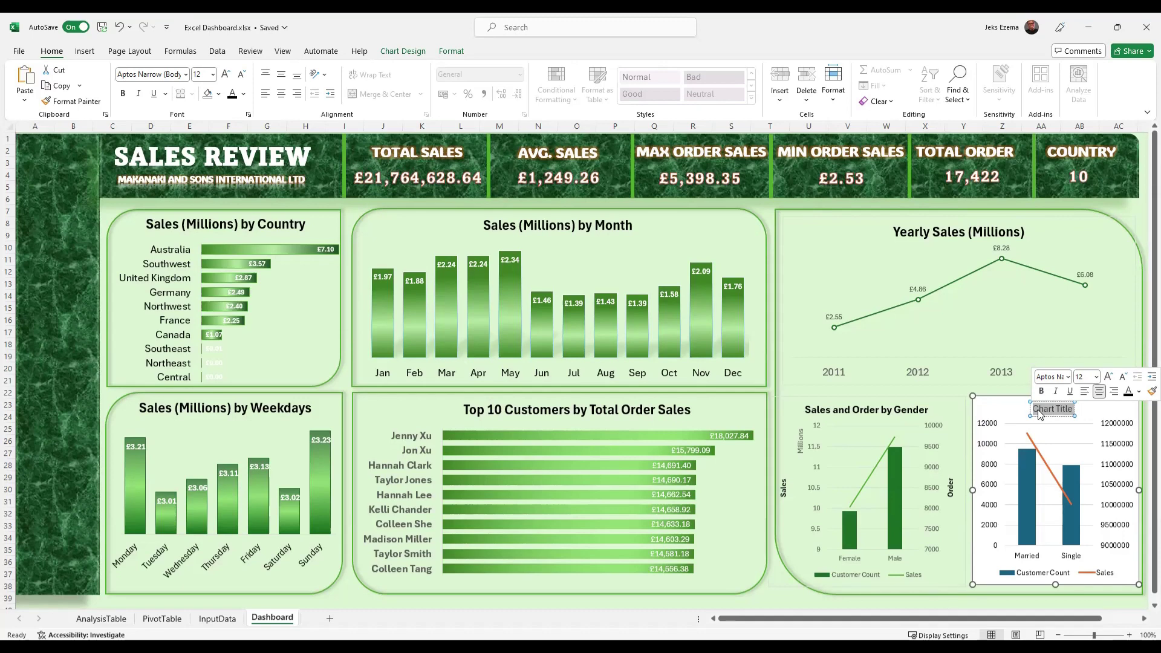
type("Sales and Order by Marital S")
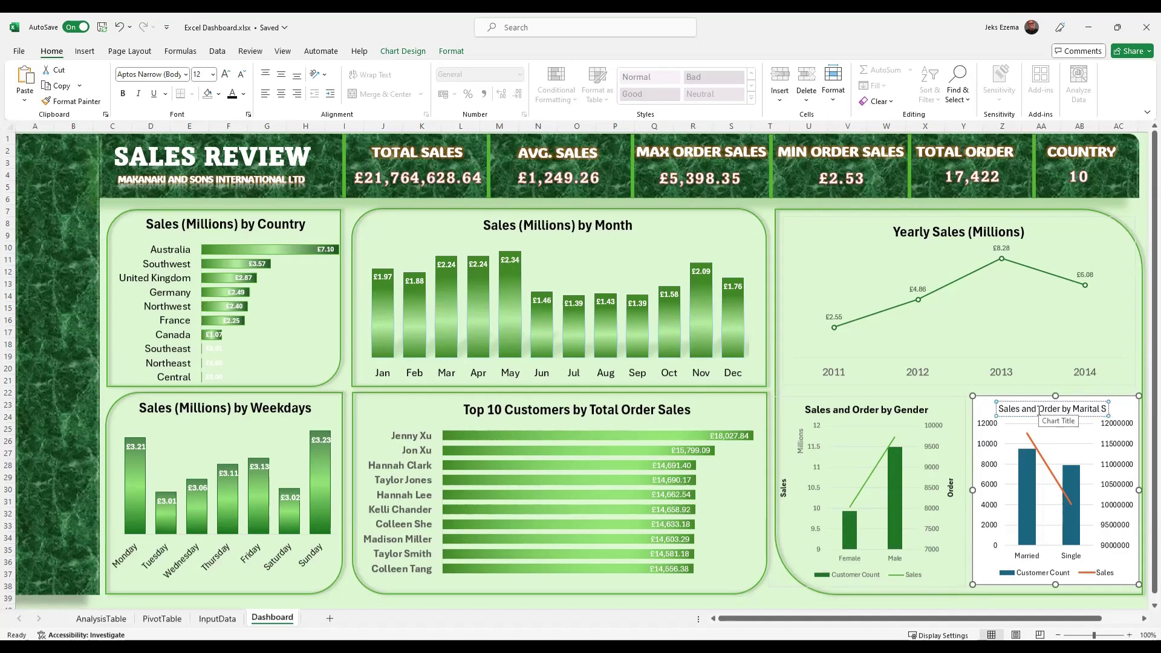
type("tatus")
left_click(1039, 401)
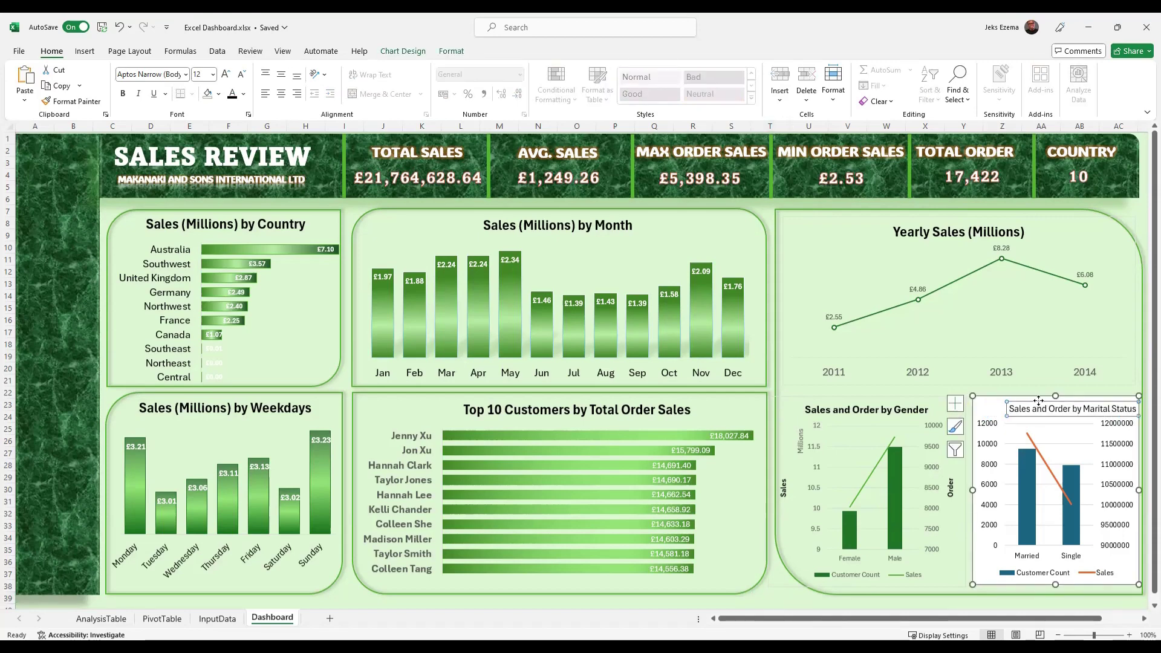
left_click(217, 618)
Rename the gender table's count header in cell B72 to 'Order'.
left_click(135, 384)
type("Or")
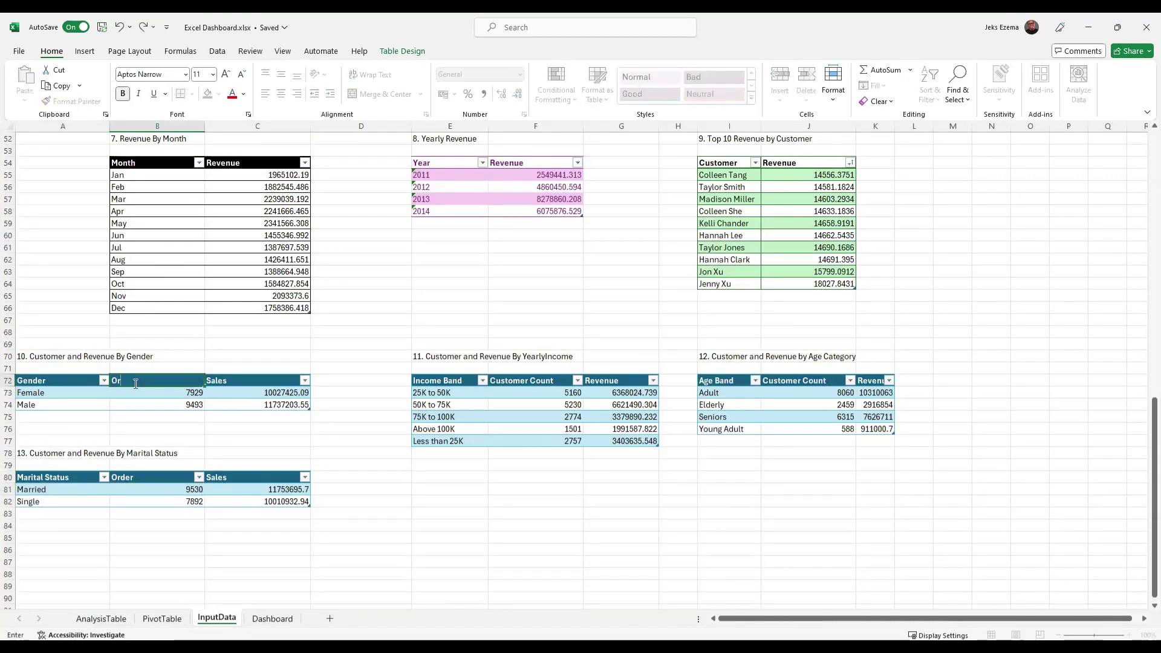
type("der")
key("Return")
Return to the Dashboard sheet and undo the last three chart changes.
left_click(273, 618)
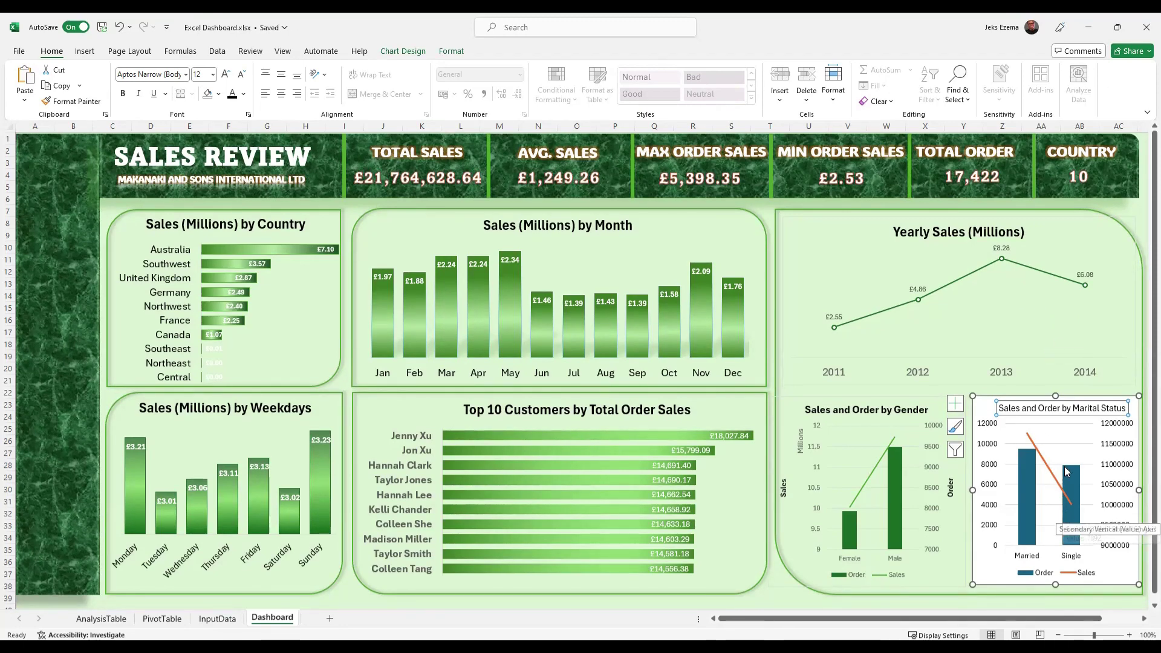
key("ctrl+z")
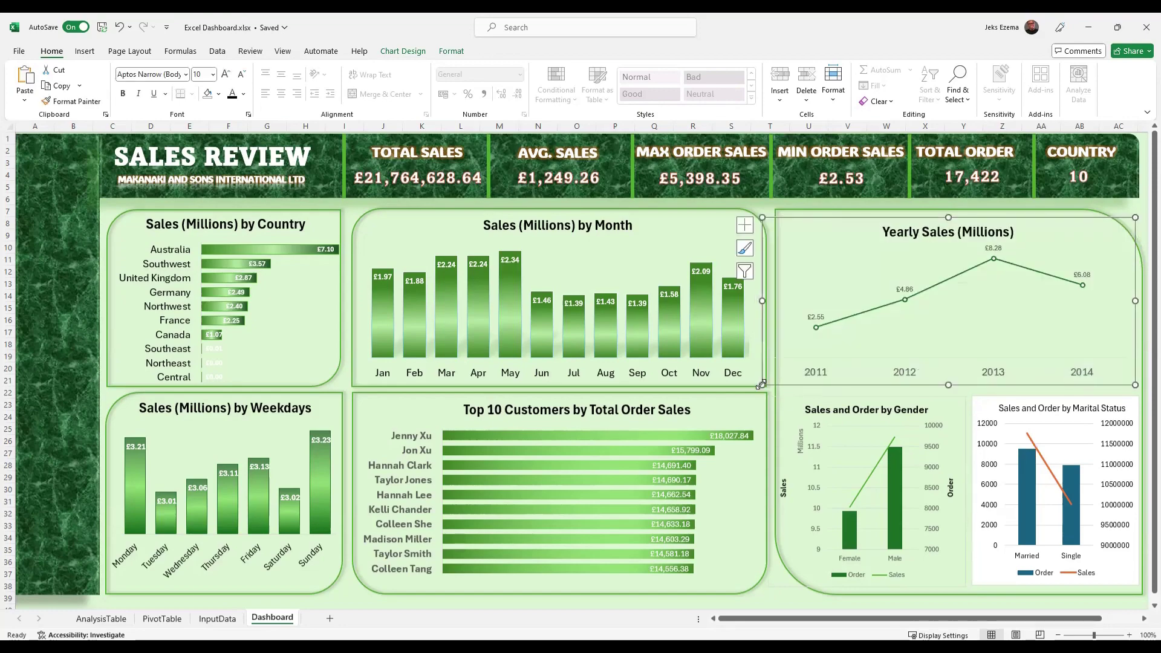
key("ctrl+z")
key("ctrl+z")
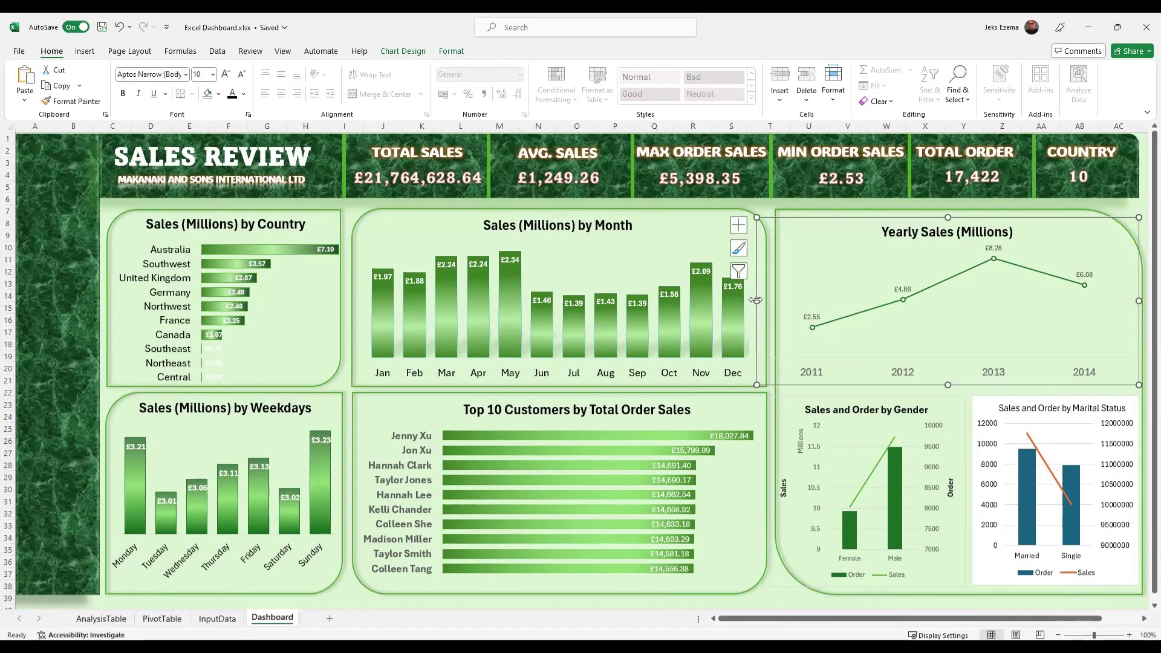
key("ctrl+z")
key("ctrl+z")
key("ctrl+z")
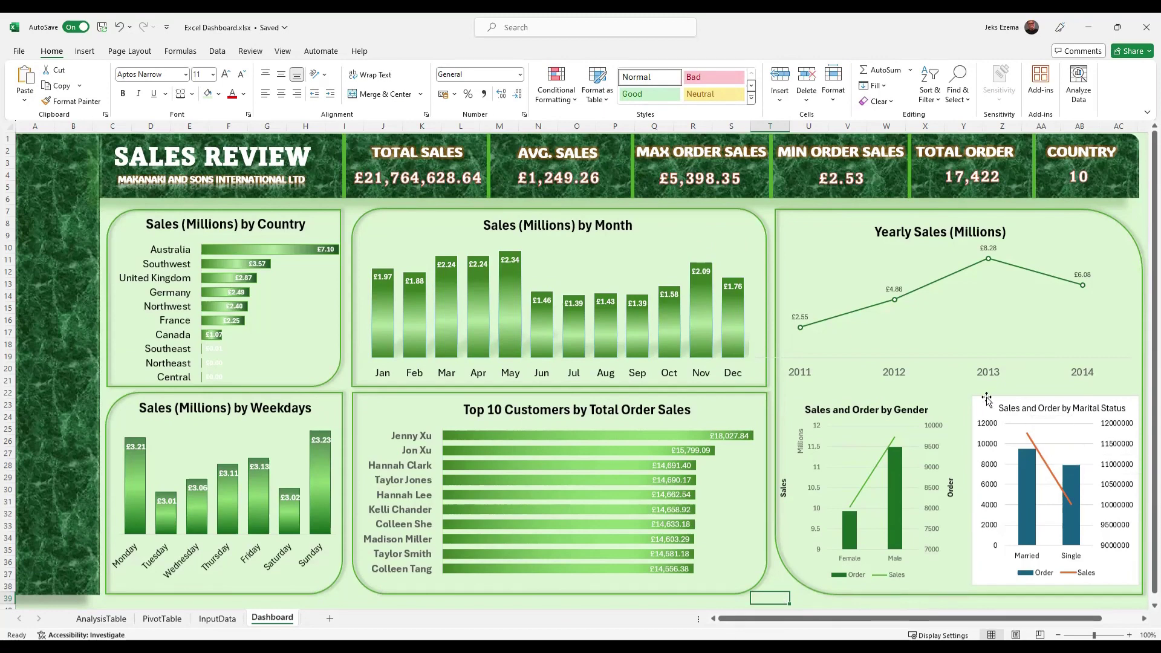
Format the Marital Status chart's sales axis as Currency so values show £.
double_click(1111, 452)
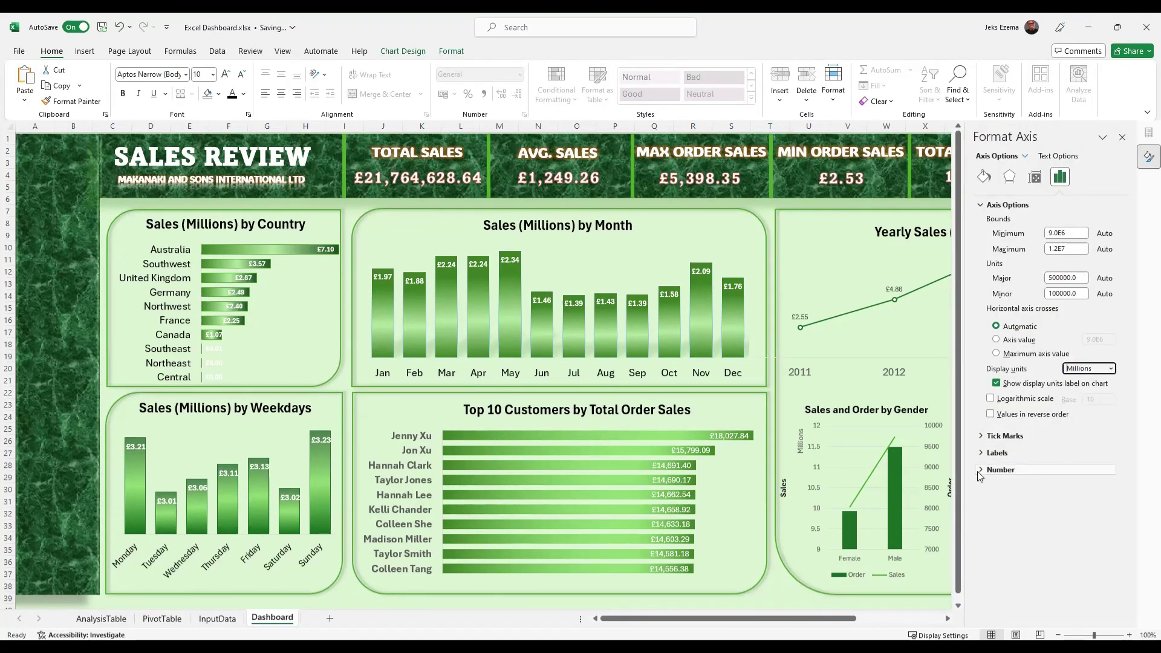
left_click(983, 471)
left_click(1102, 499)
left_click(1005, 370)
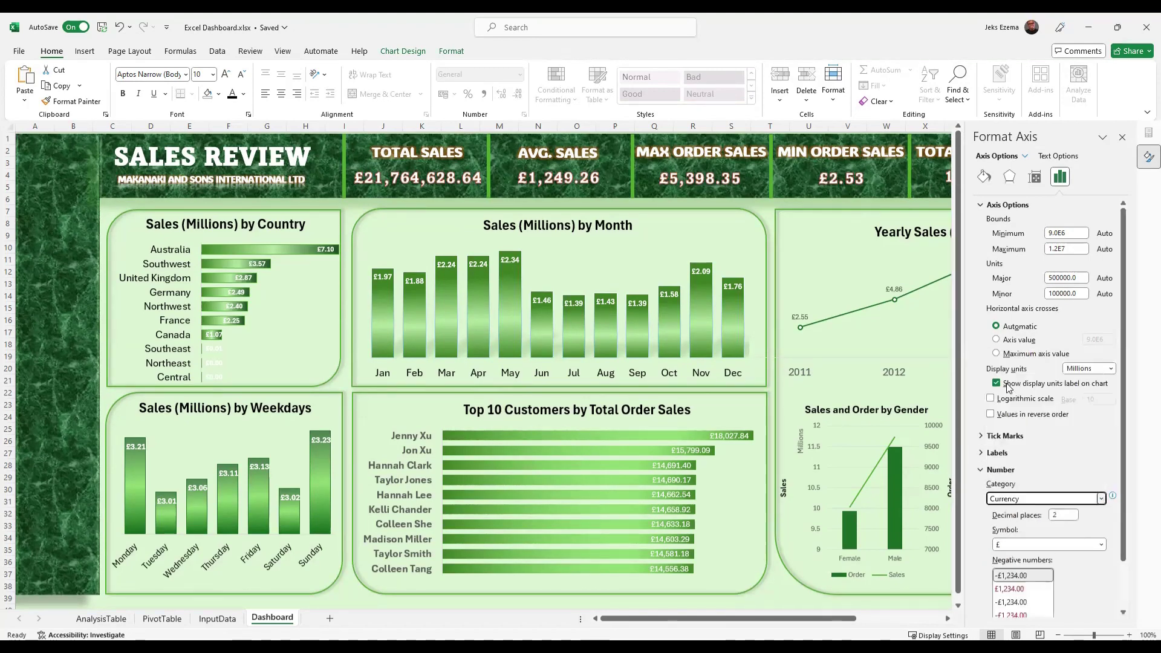
left_click(1102, 499)
left_click(1008, 381)
left_click(881, 602)
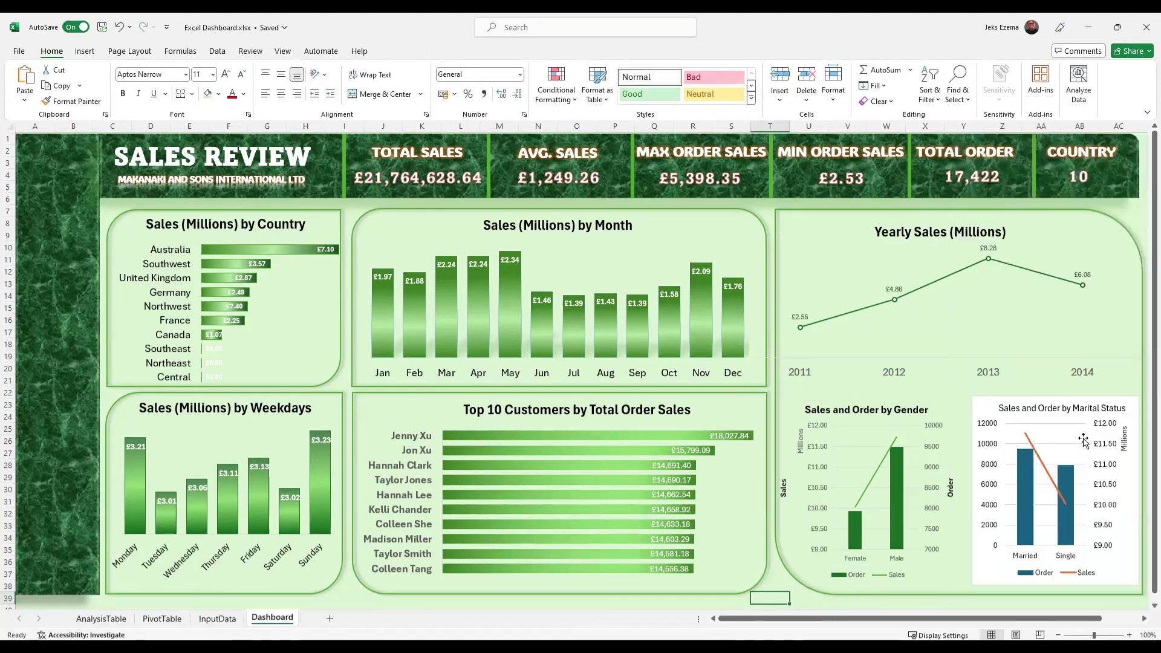
Apply green preset shape styles to the Order bars and the Sales line.
left_click(992, 577)
left_click(452, 50)
left_click(441, 100)
left_click(318, 445)
key("Down")
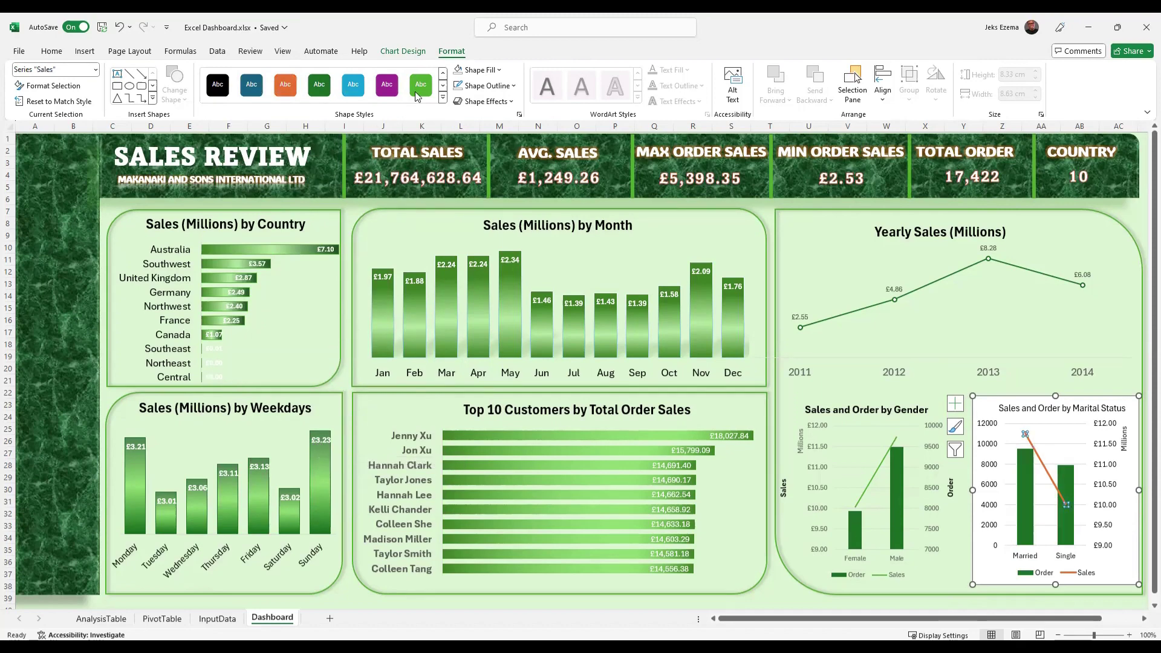
left_click(442, 100)
left_click(319, 314)
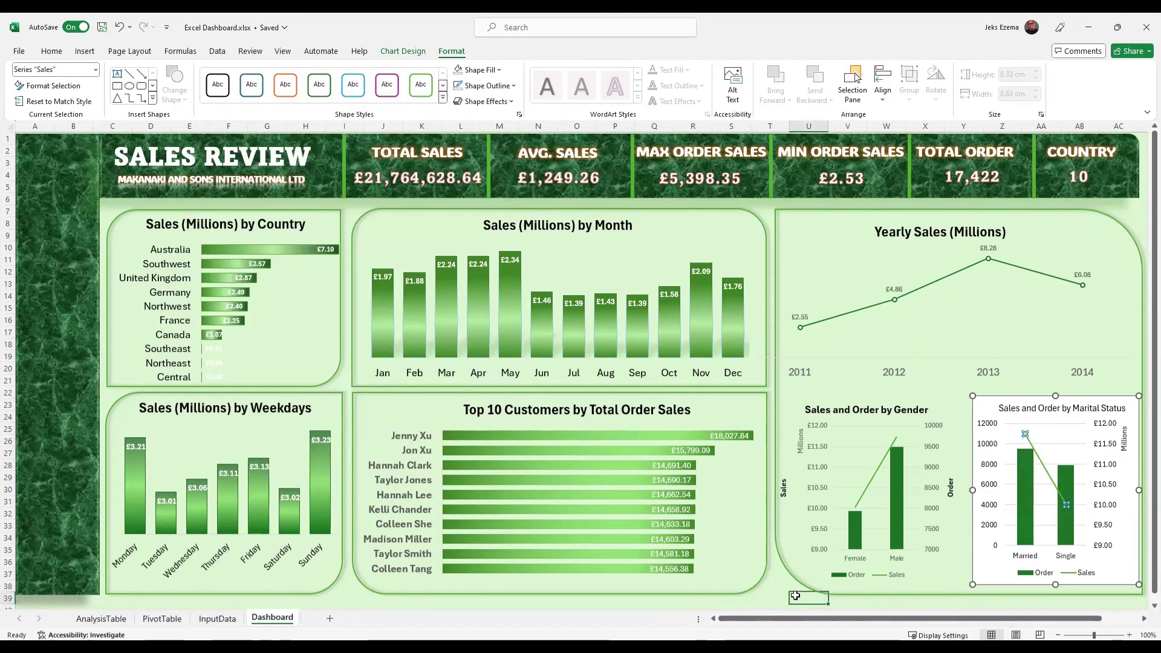
Add primary and secondary vertical axis titles and enlarge the Marital Status chart slightly.
left_click(992, 423)
left_click(955, 404)
left_click(928, 430)
left_click(952, 469)
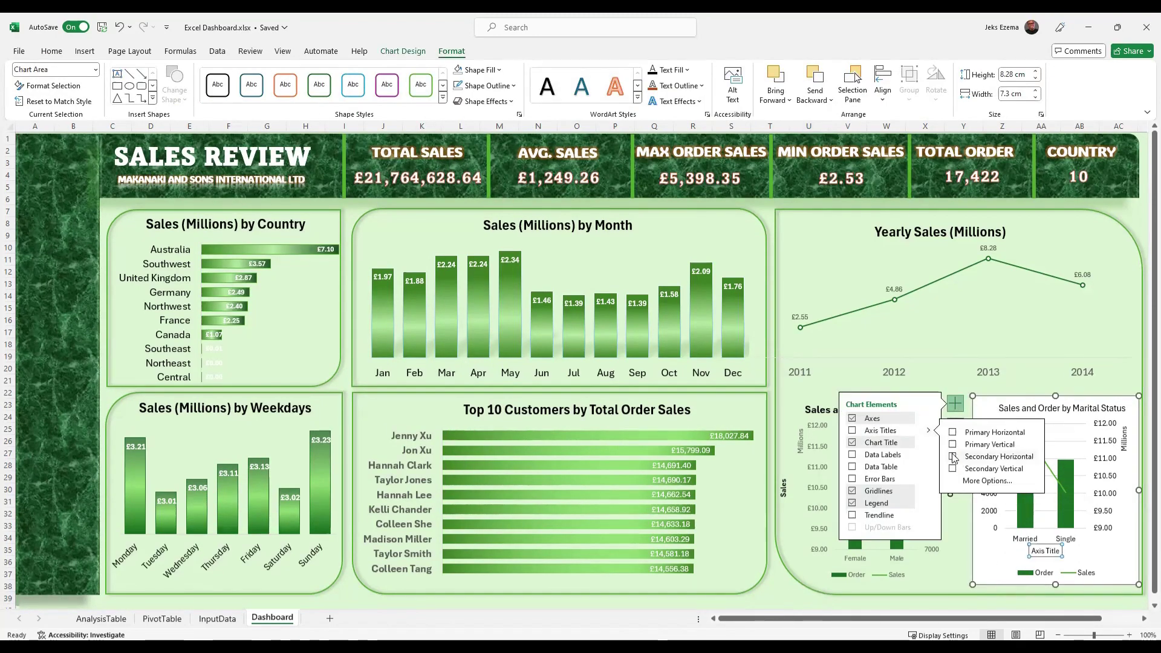
left_click(952, 444)
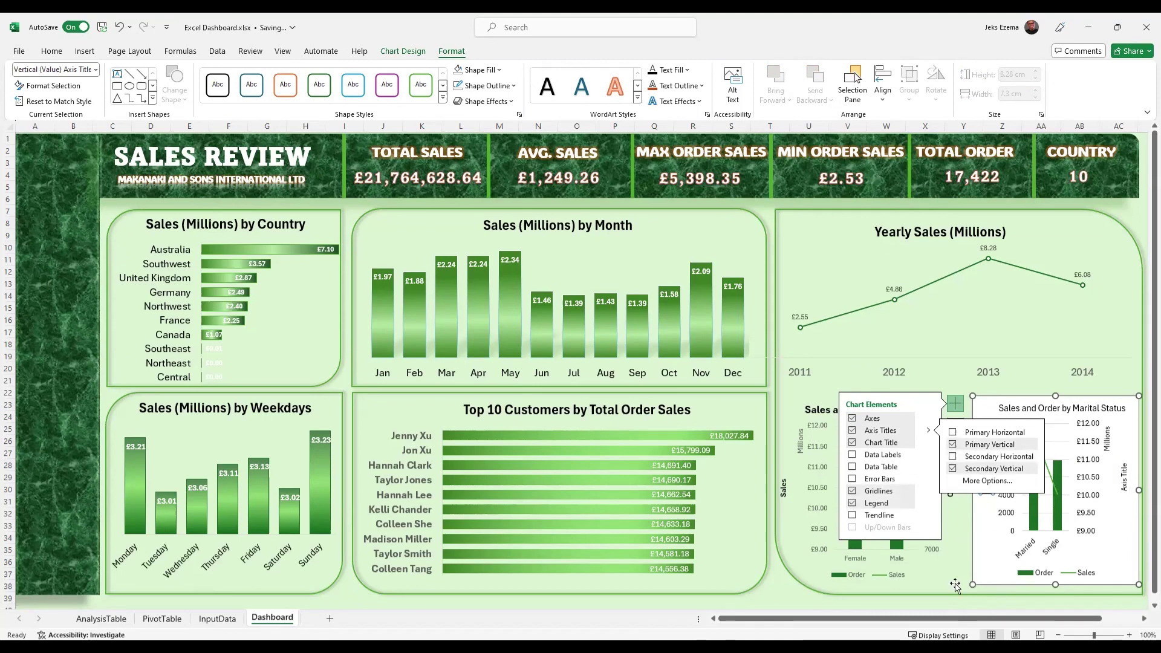
left_click(988, 568)
left_click(481, 69)
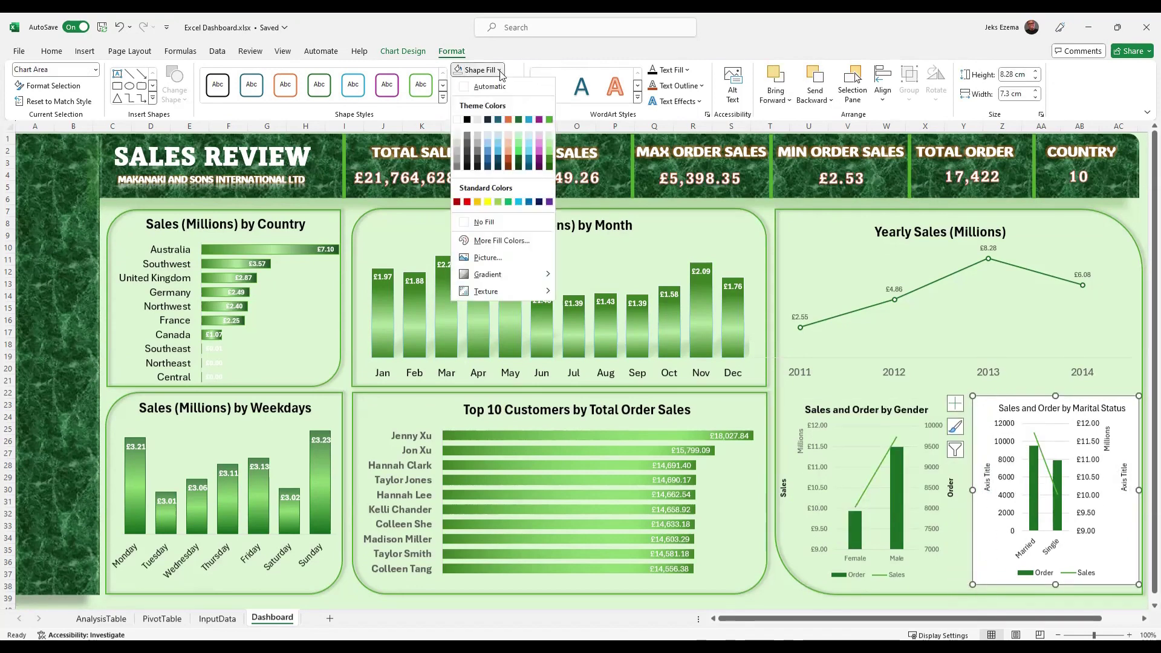
left_click(493, 225)
left_click_drag(973, 584, 960, 594)
Make the Marital Status chart title bold at font size 12.
triple_click(1053, 408)
left_click(52, 51)
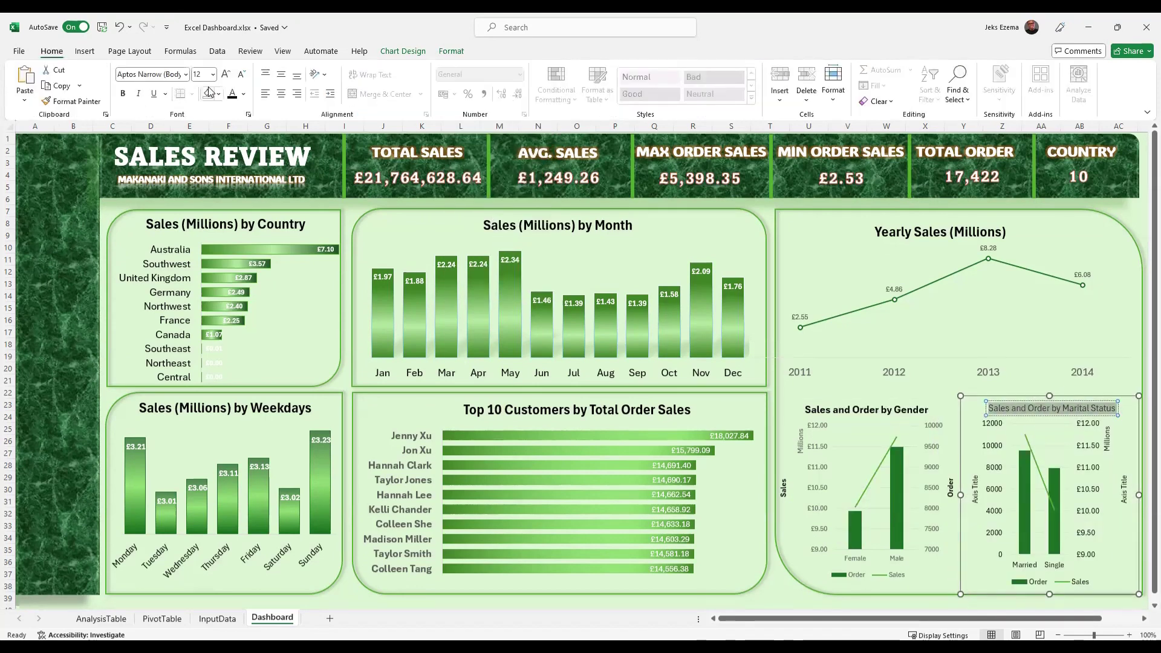
left_click(213, 74)
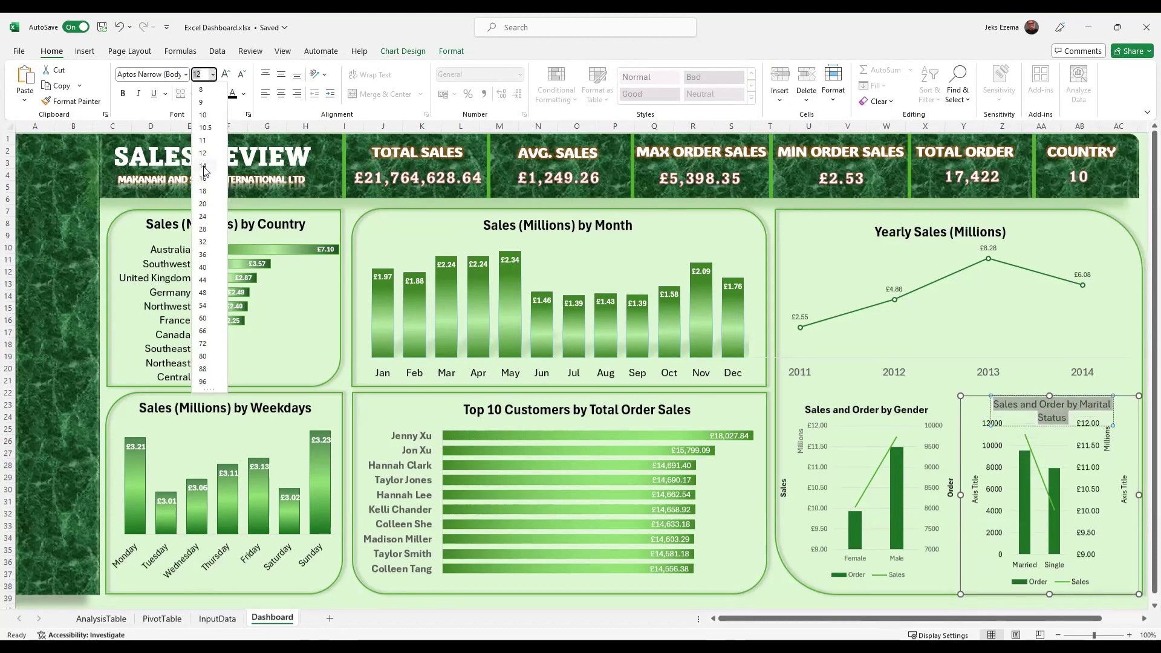
left_click(204, 166)
left_click(123, 94)
left_click(213, 74)
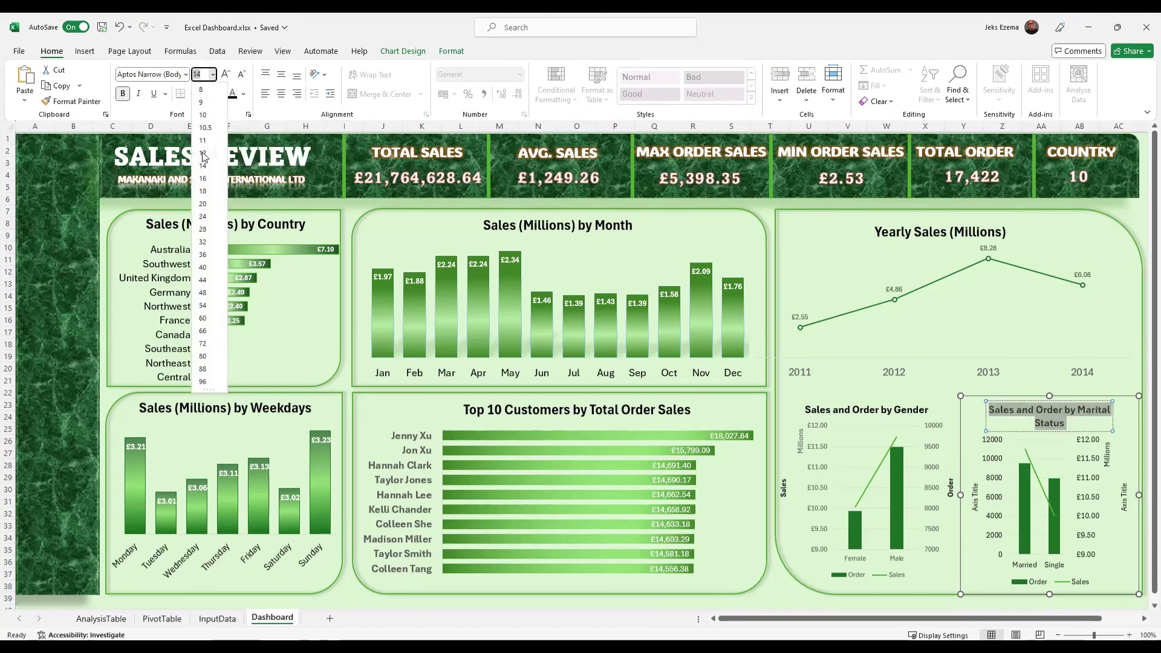
left_click(203, 153)
Title the left vertical axis 'Order' and the right vertical axis 'Sales'.
left_click(976, 495)
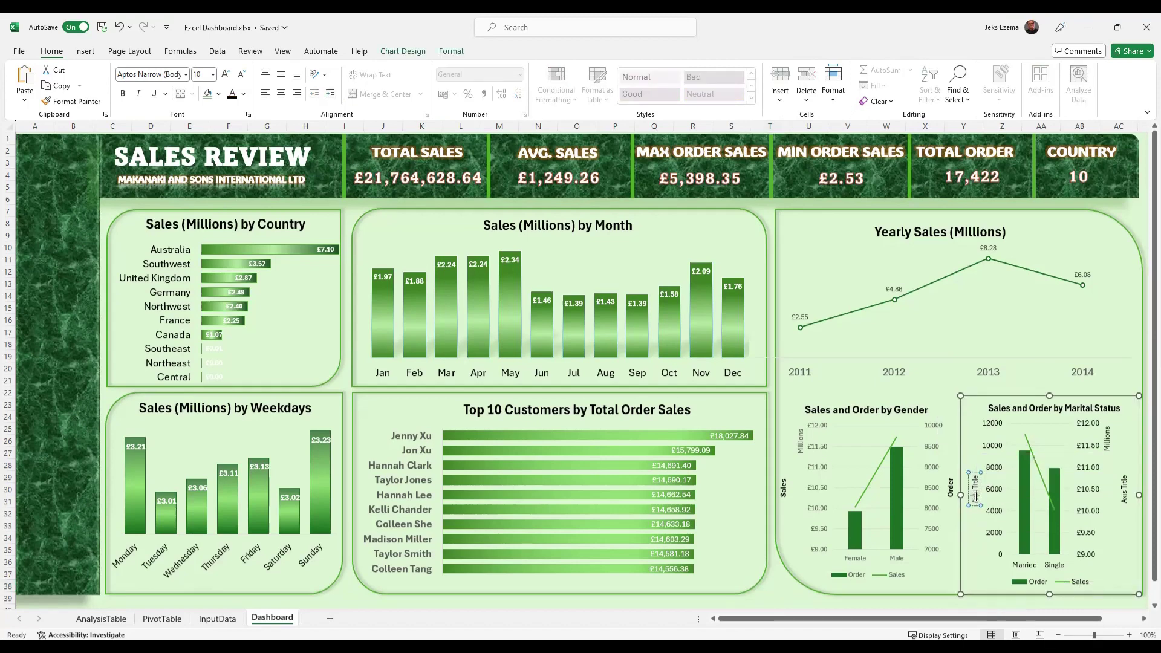
type("Order")
left_click(1124, 489)
type("Sales")
key("Escape")
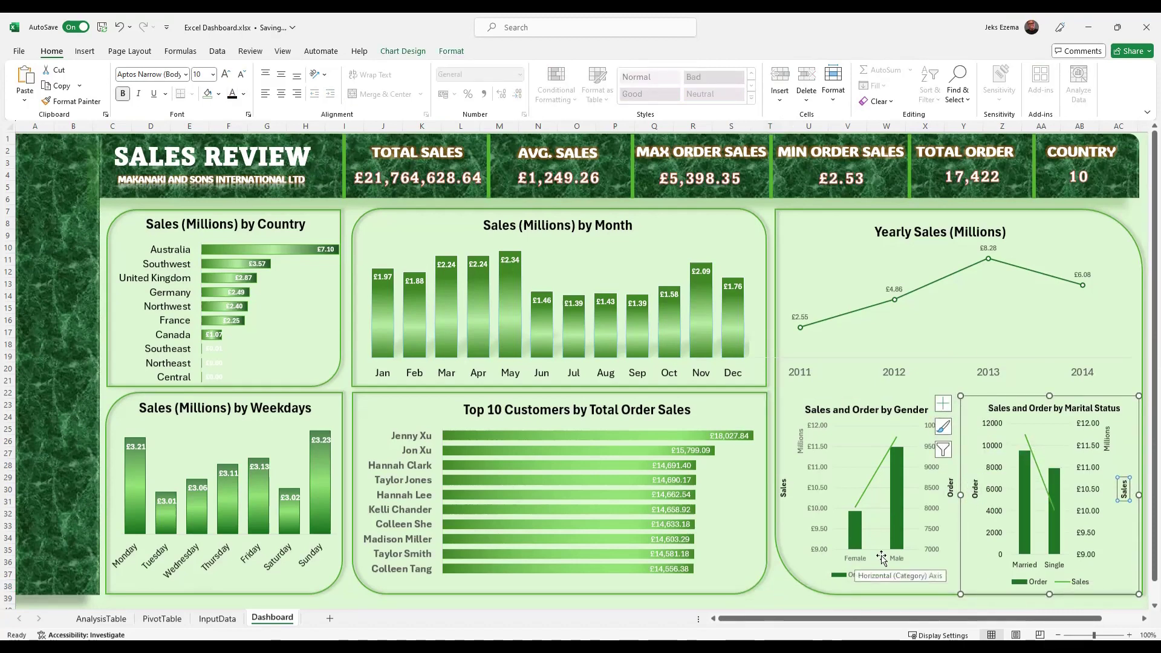
left_click(854, 557)
left_click(767, 599)
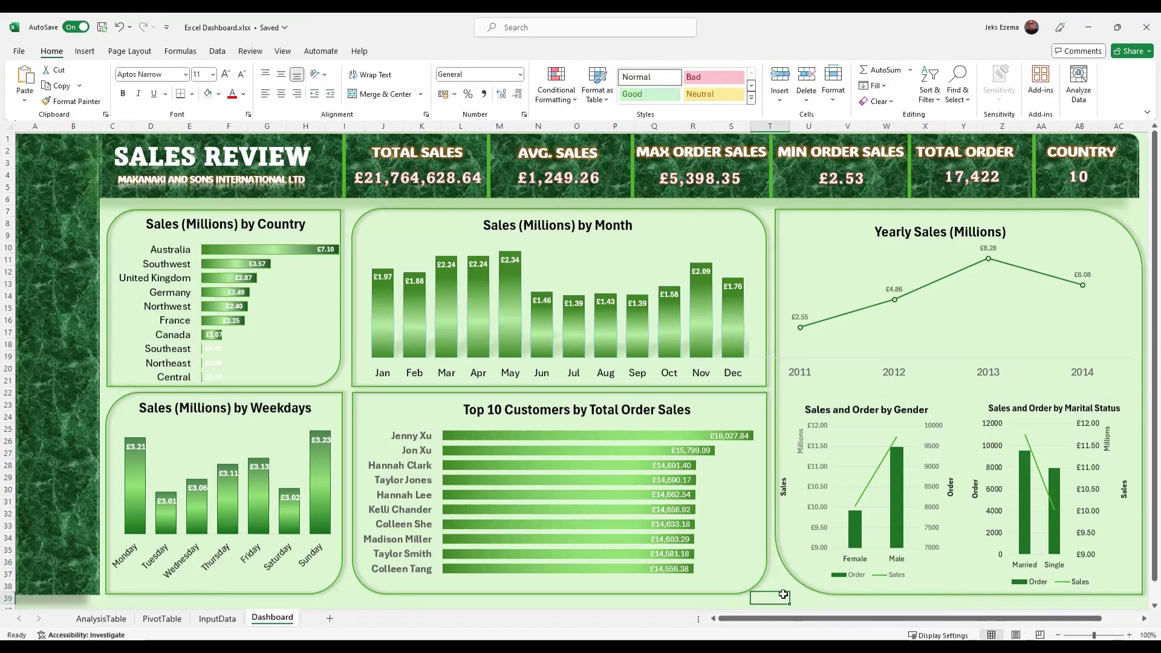
left_click(807, 333)
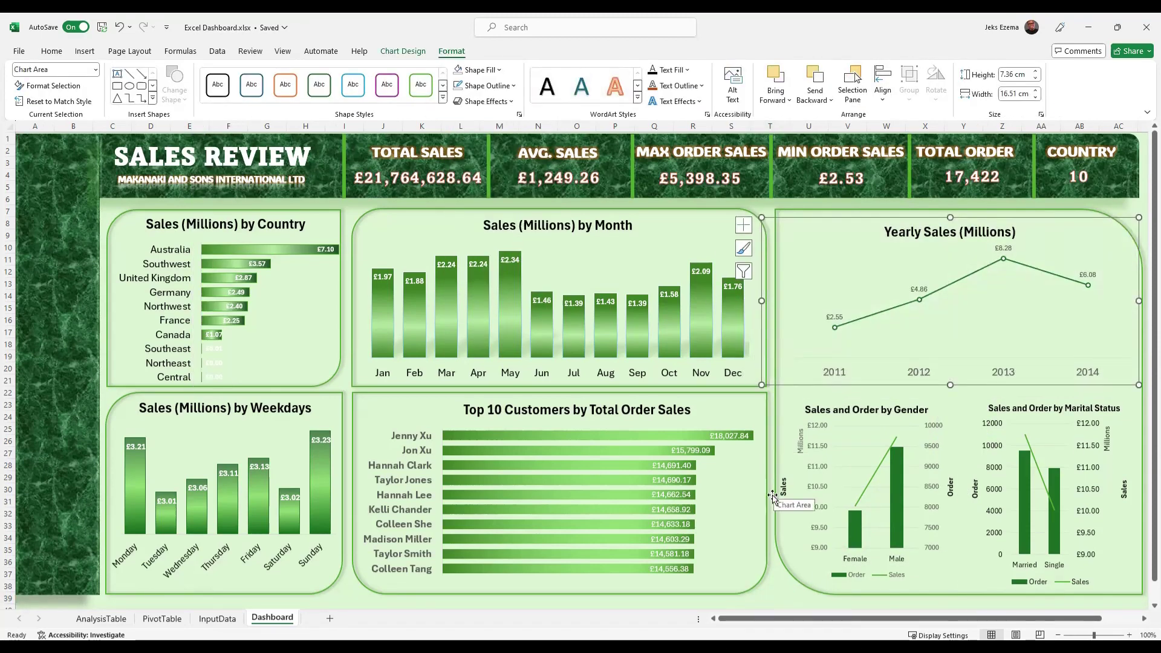
left_click(769, 597)
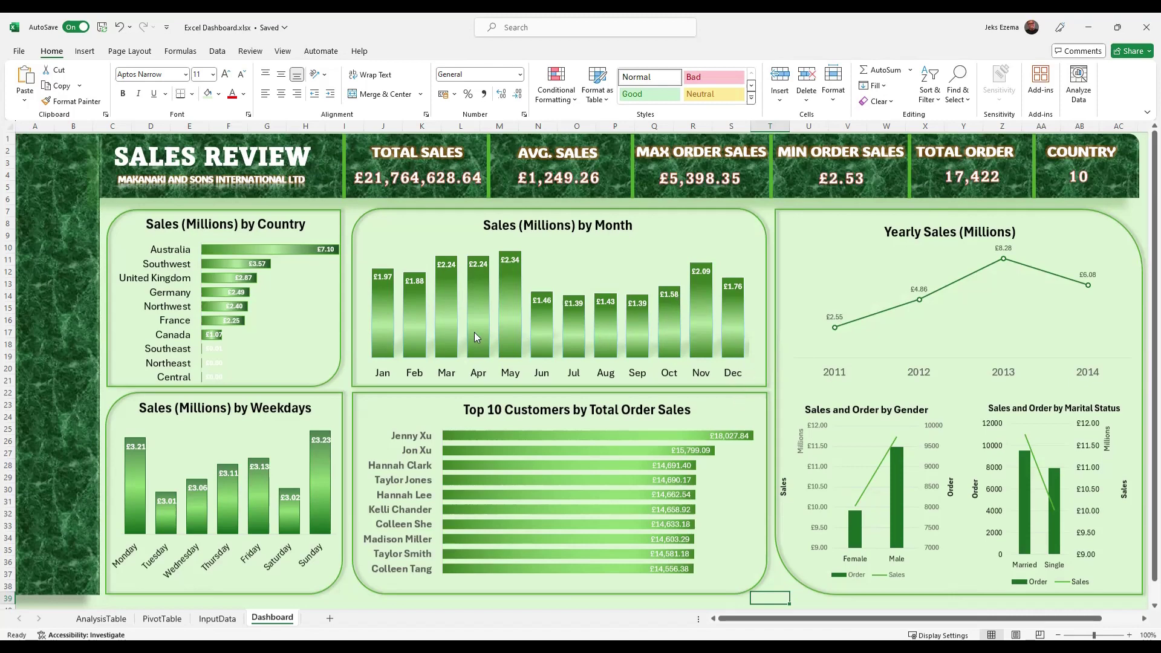
mouse_move(540, 316)
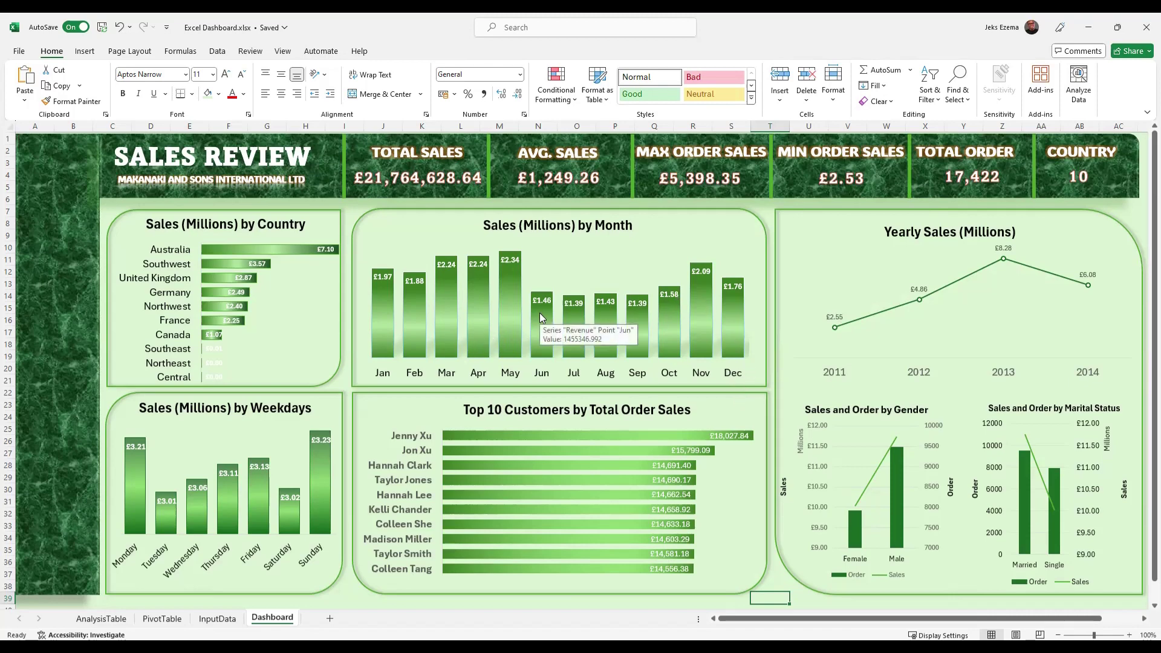